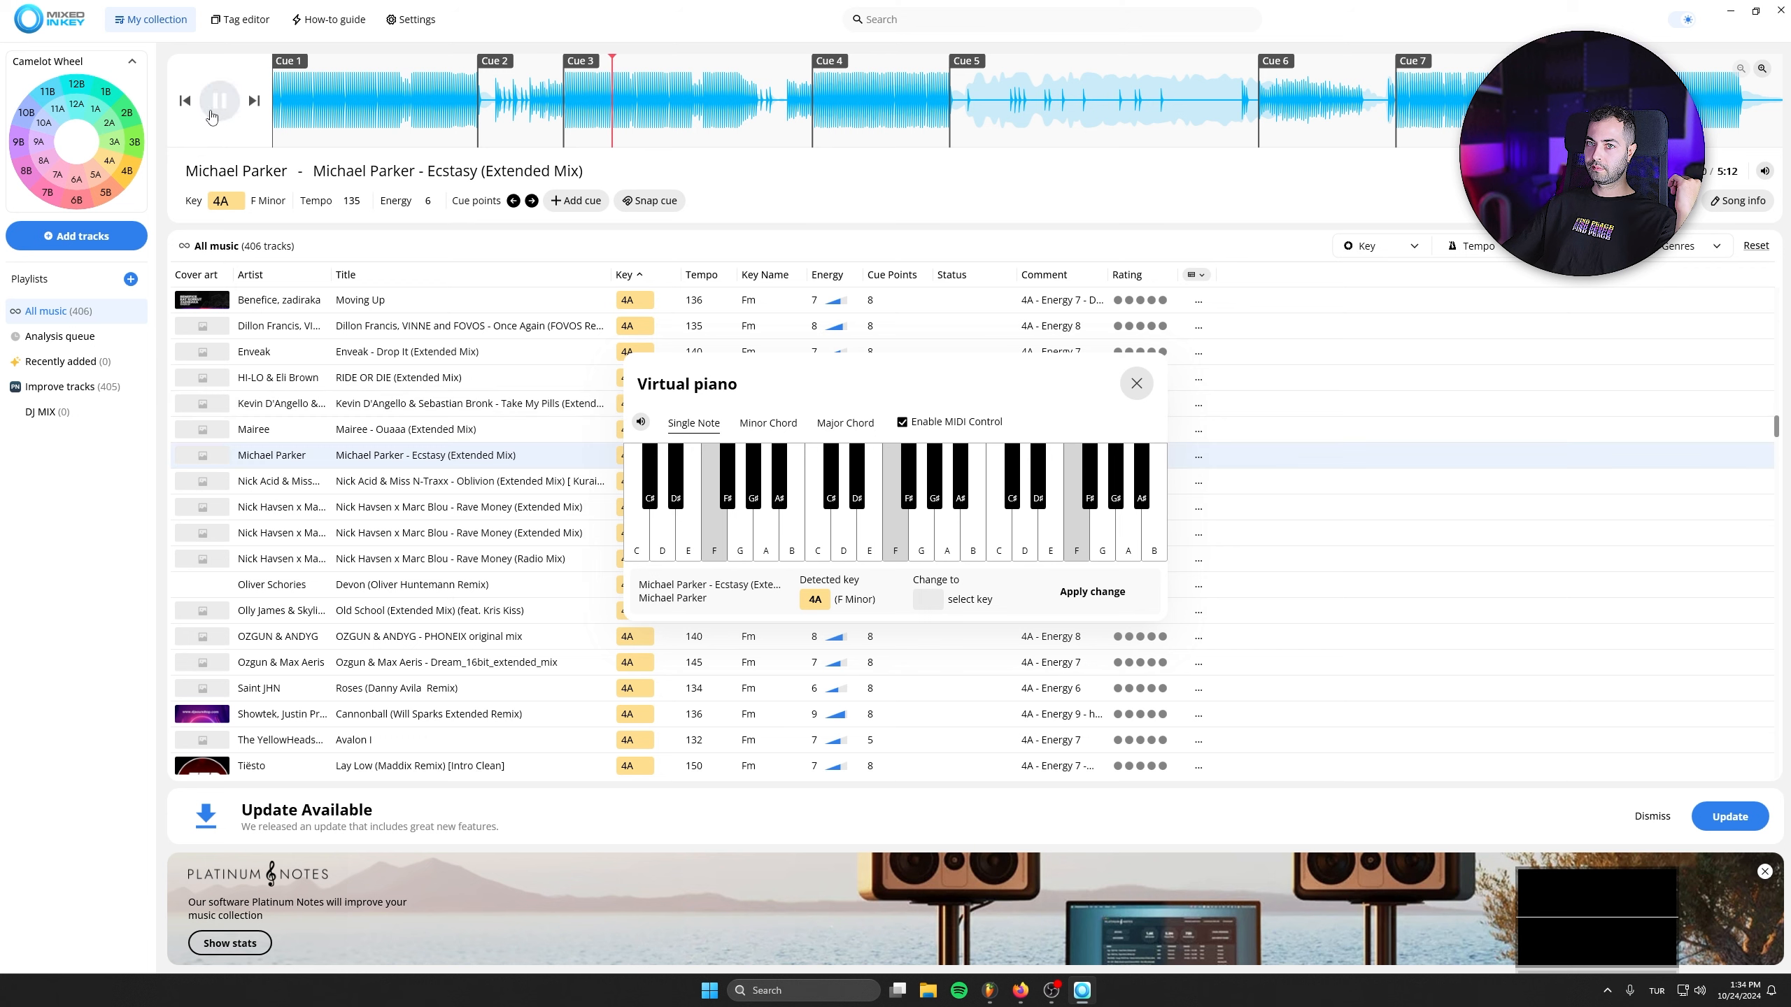
- Close the virtual piano and add Ecstasy (Extended Mix) to the DJ MIX playlist
left_click_drag(783, 378, 765, 478)
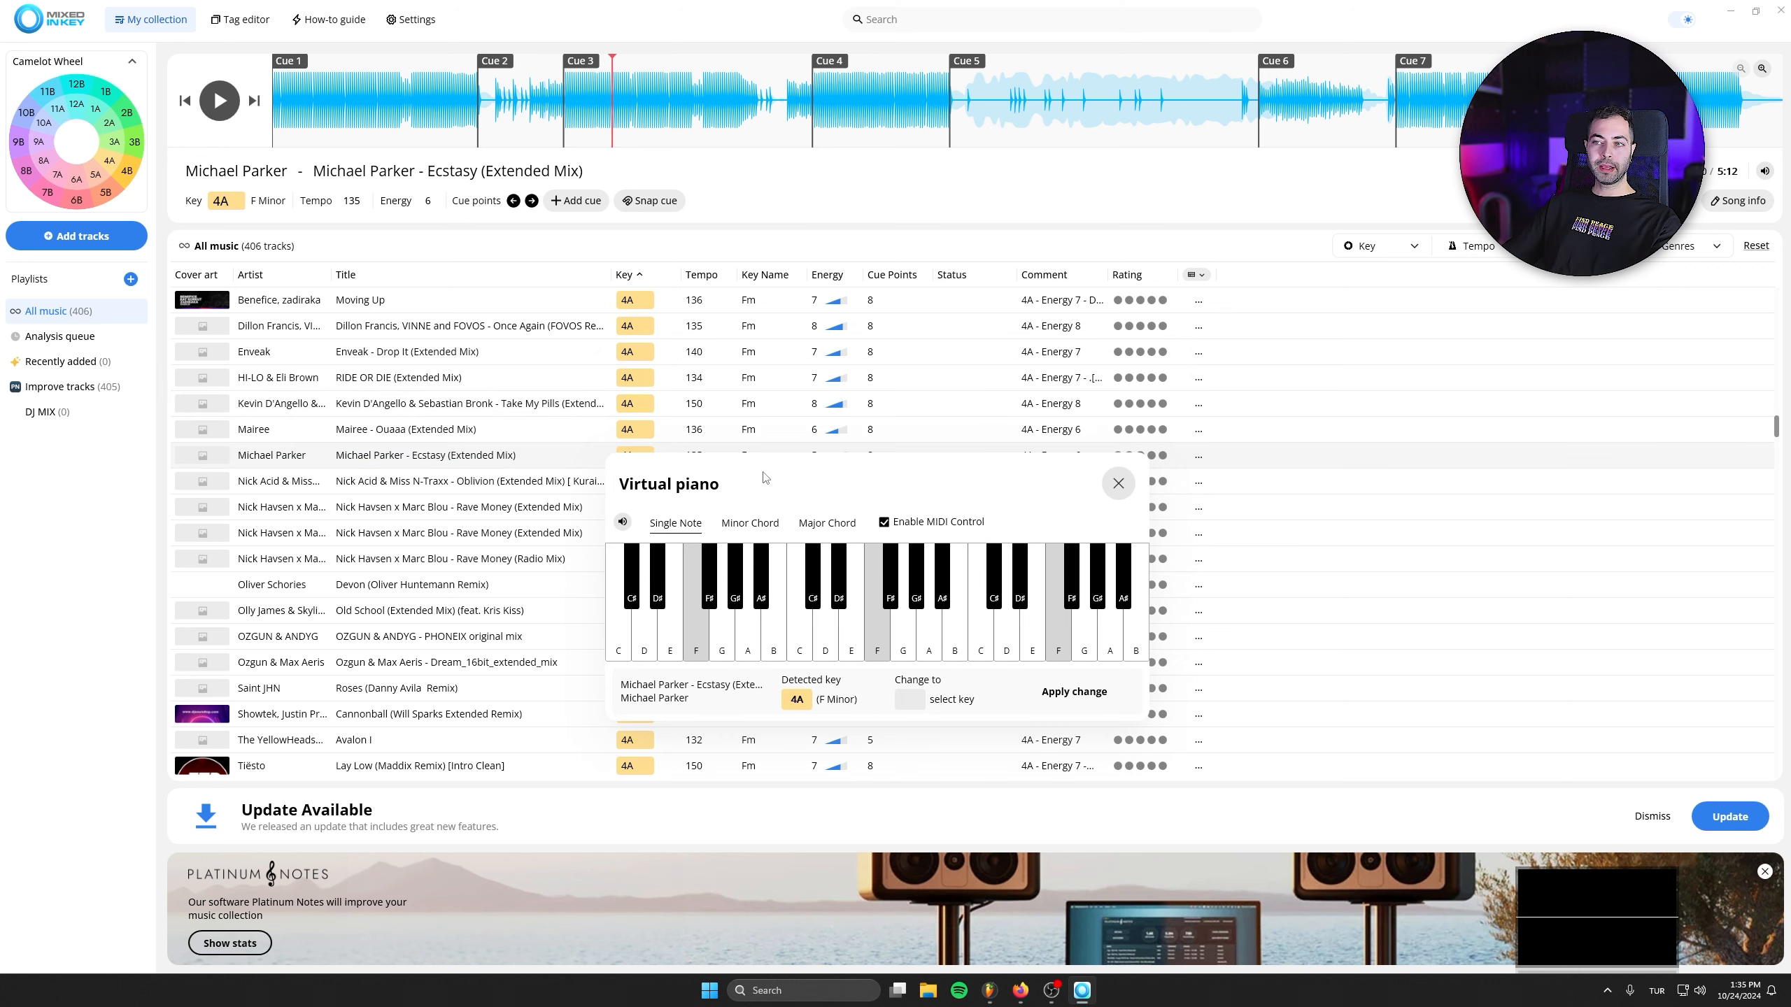
left_click(1118, 484)
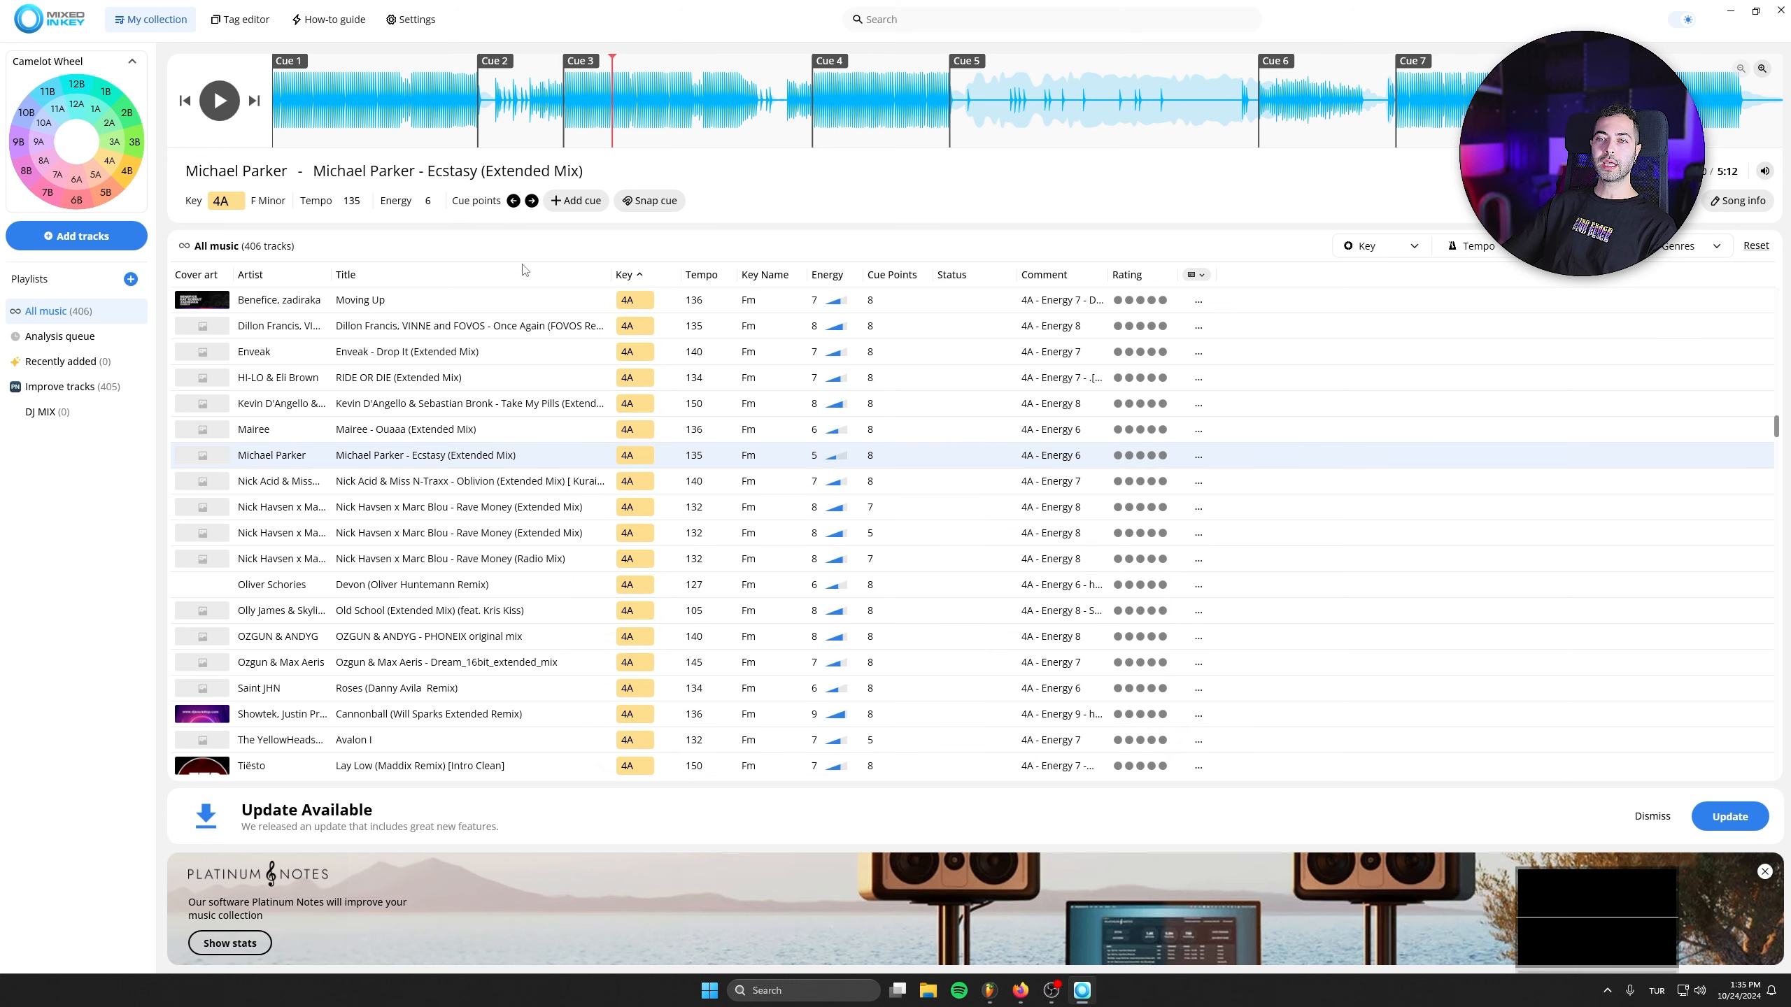
left_click_drag(222, 455, 69, 428)
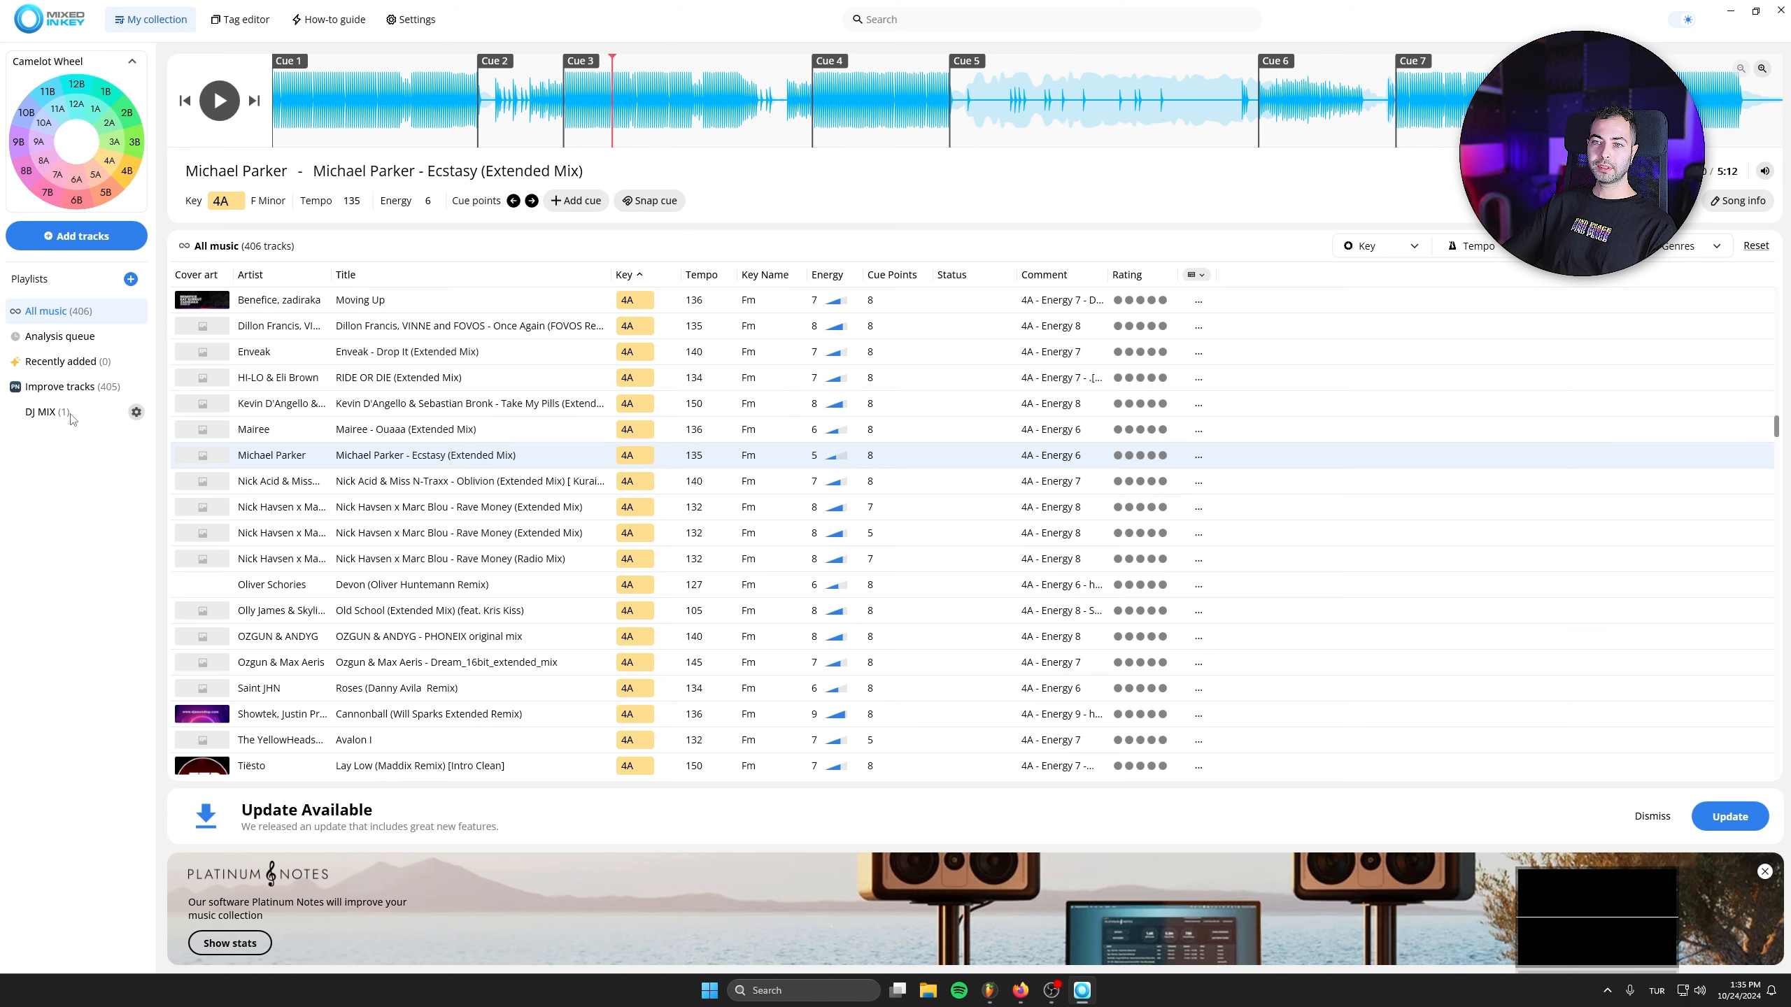
- Check the 4B tracks on the Camelot wheel, clear that key and filter the full collection by 3A
left_click(131, 174)
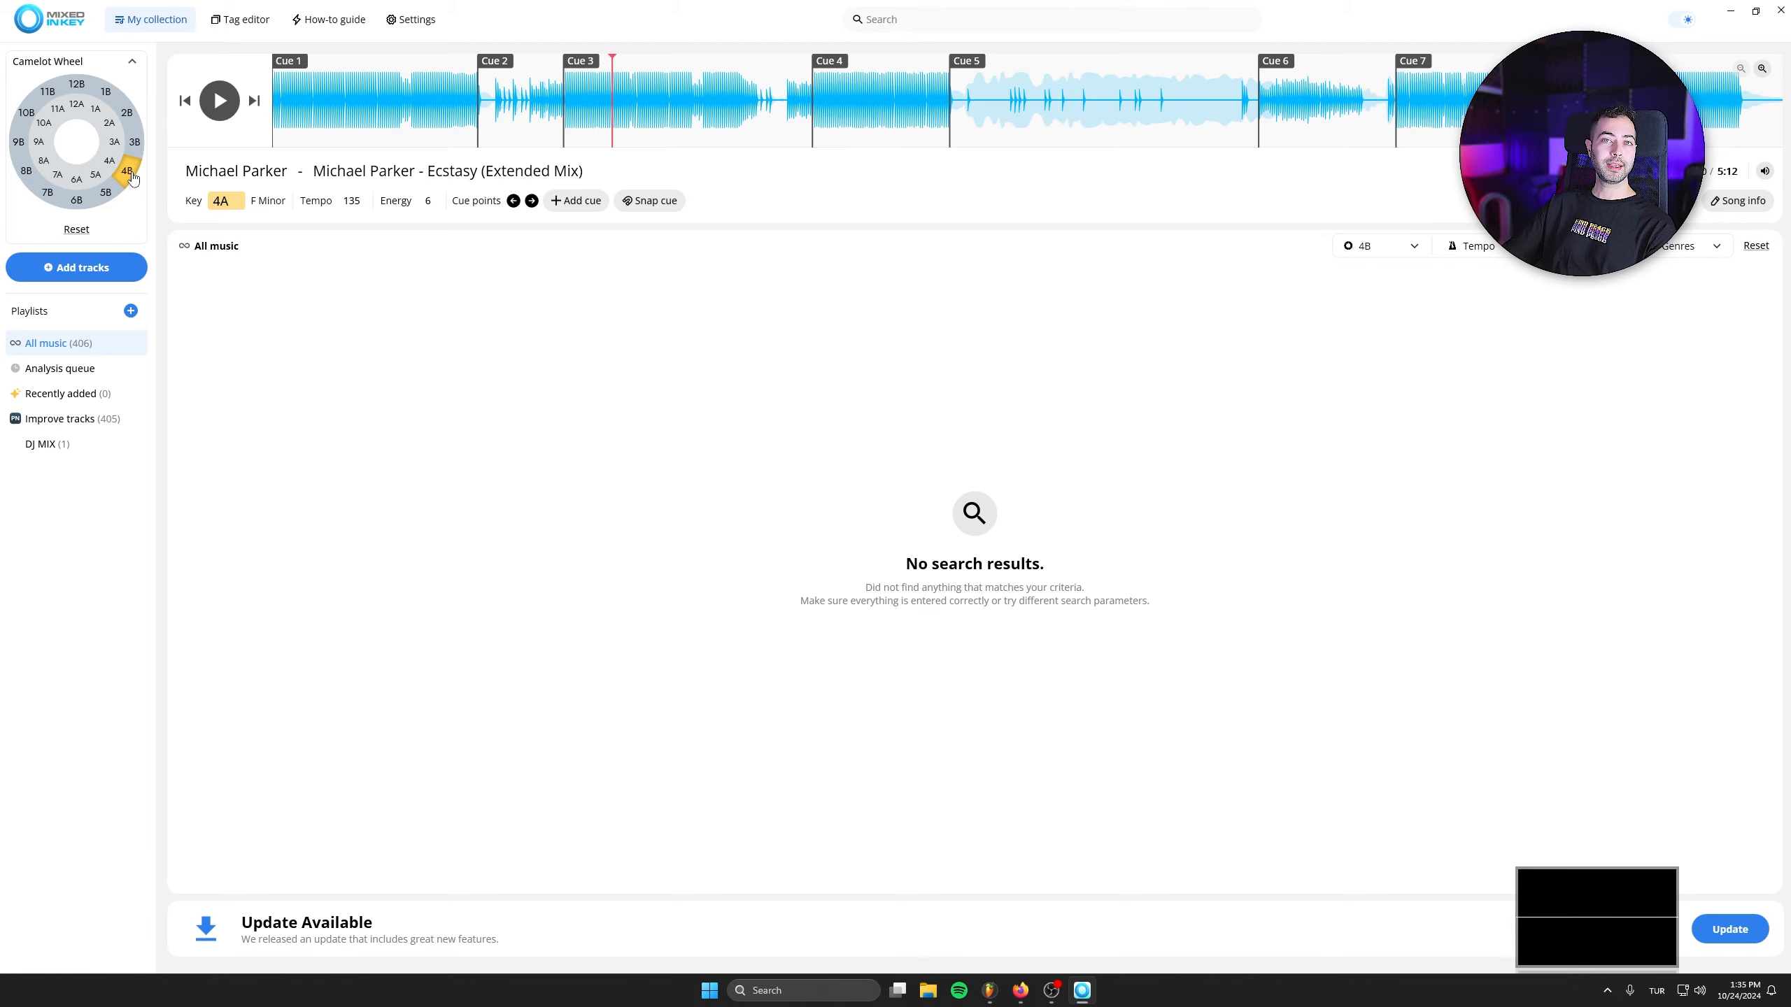
left_click(131, 176)
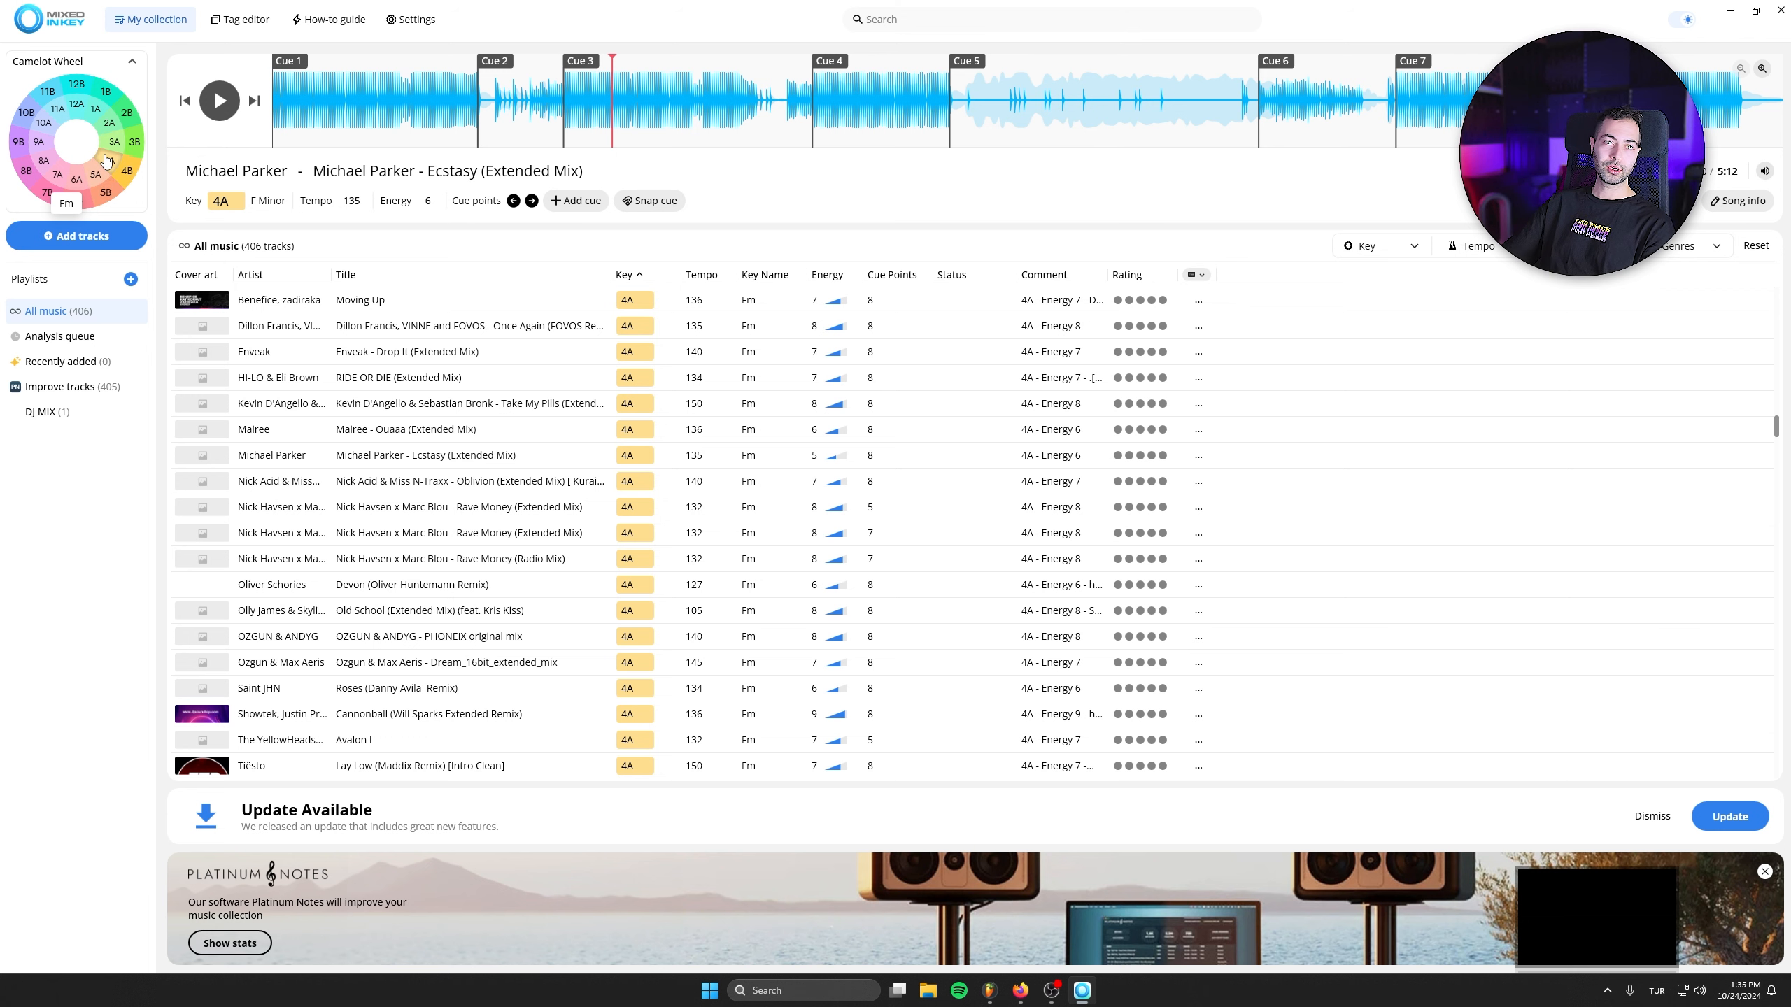
left_click(116, 144)
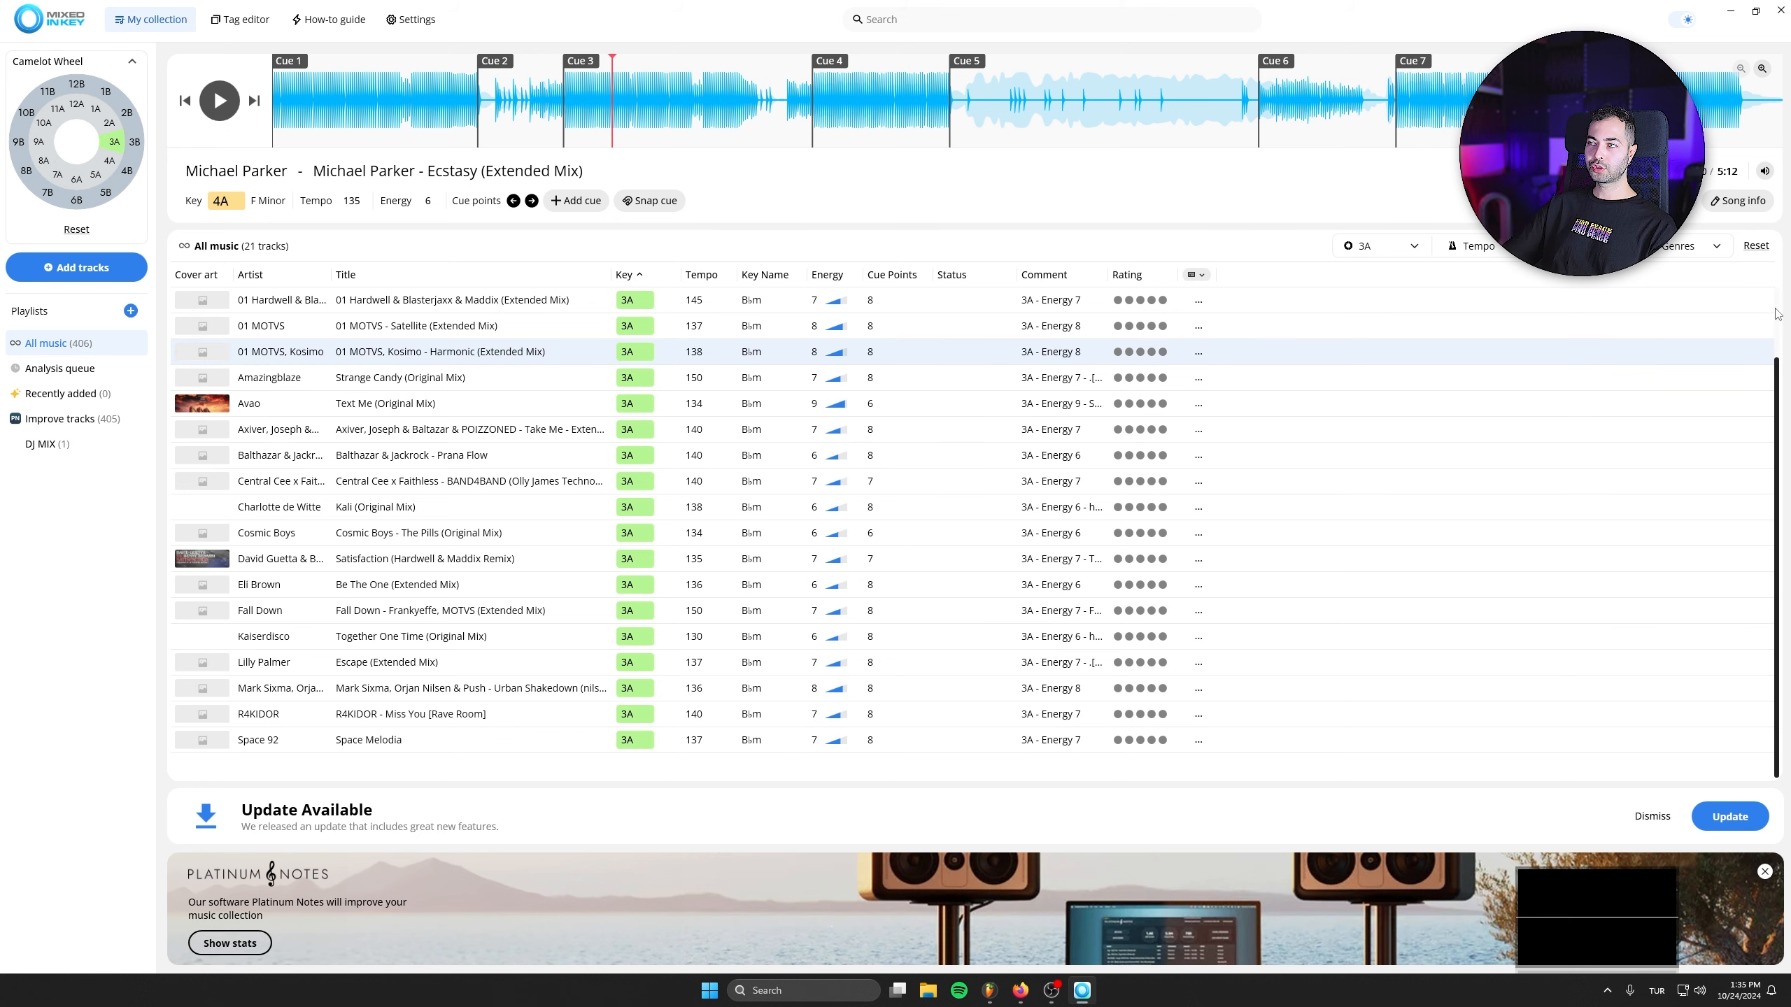
- Review the DJ MIX playlist without the key filter and return to the full collection filtered by 3A
left_click(48, 444)
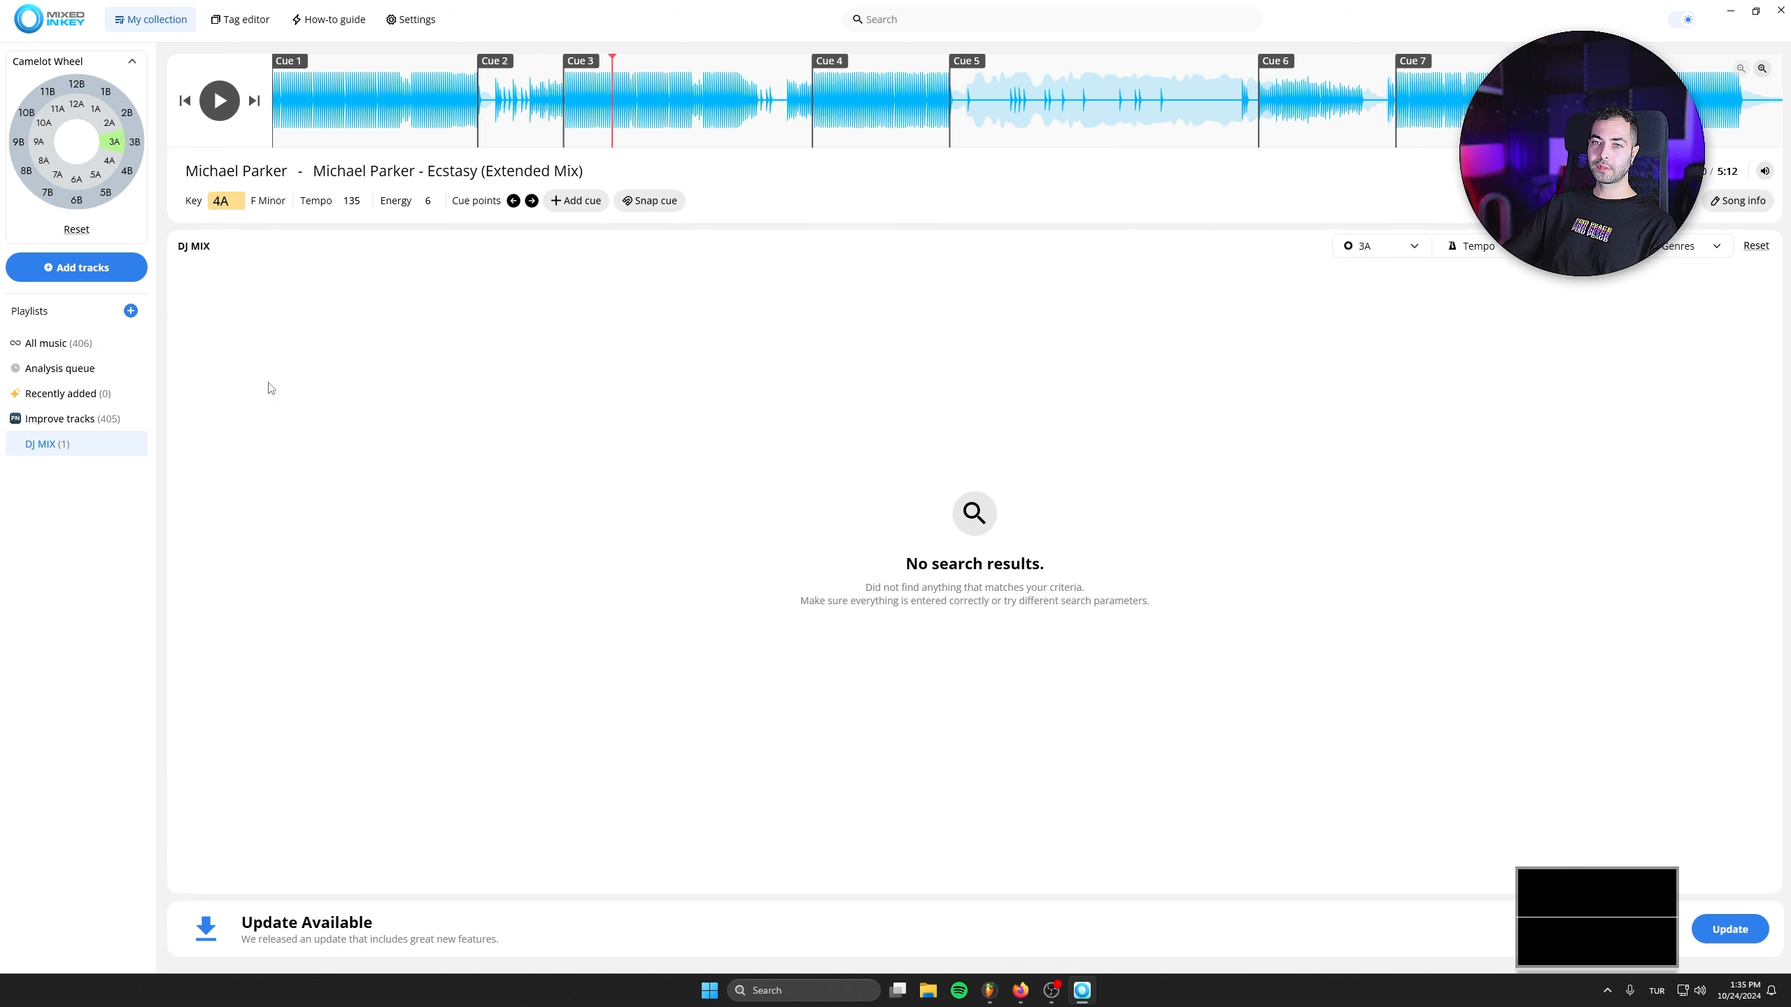
left_click(117, 144)
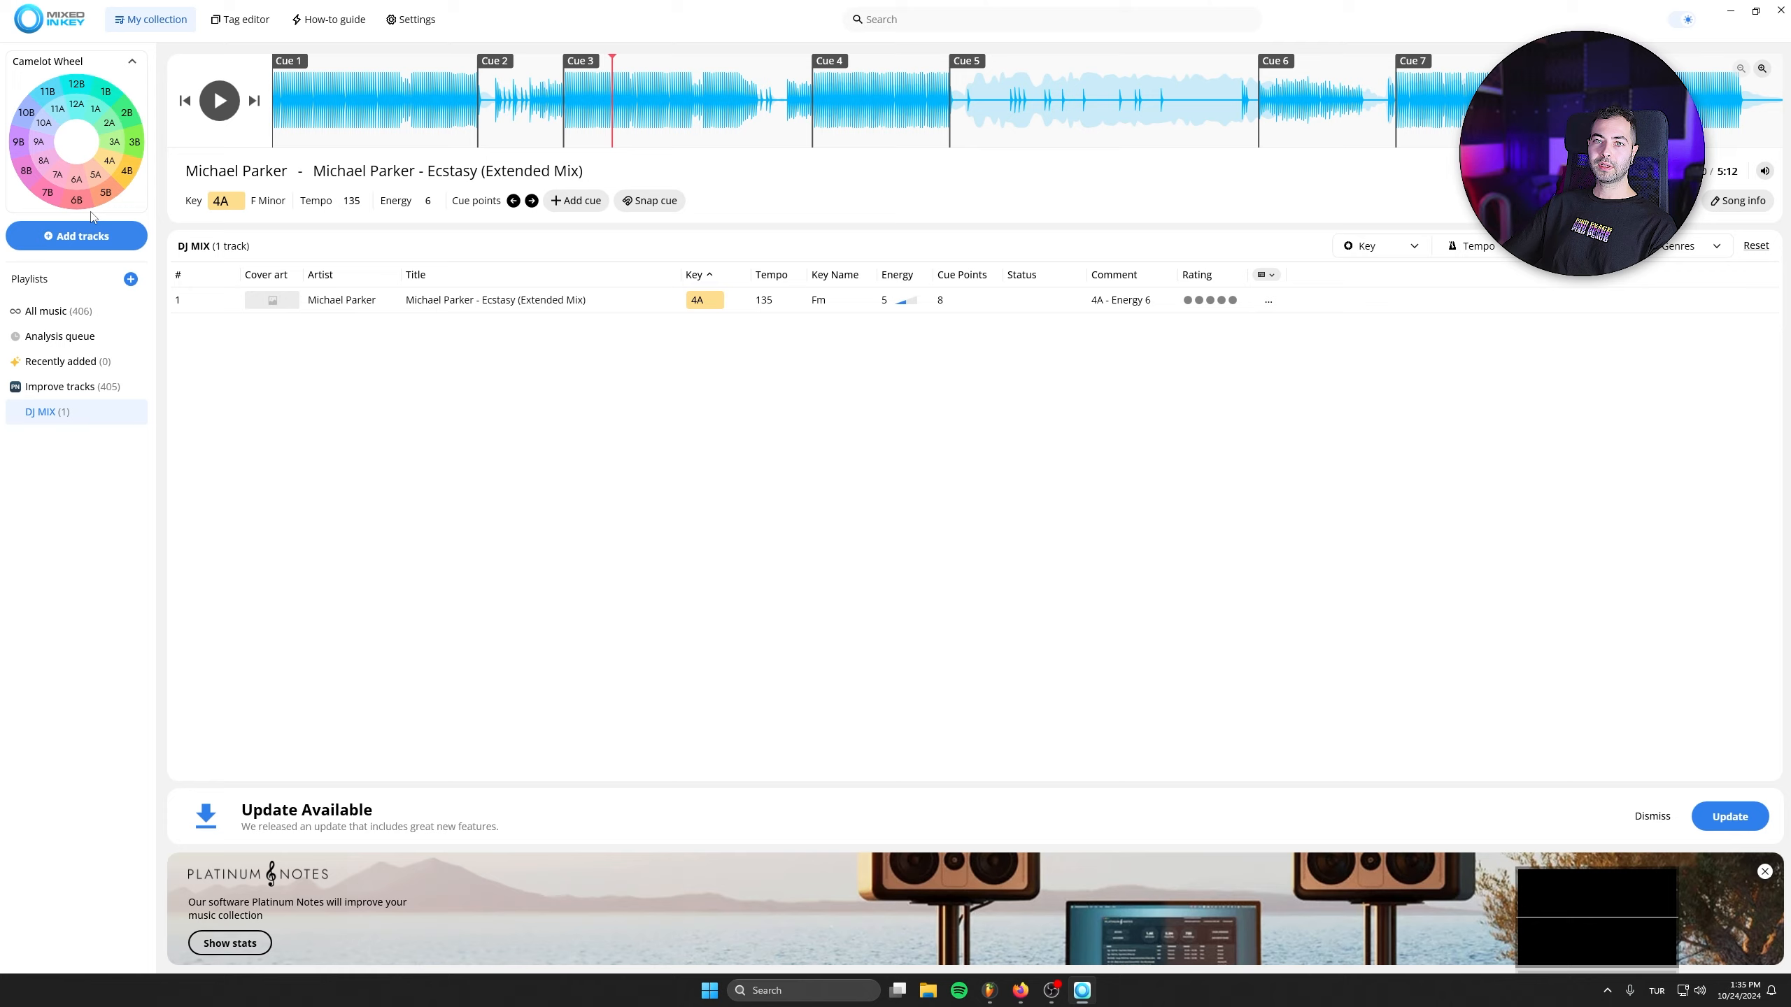
left_click(113, 142)
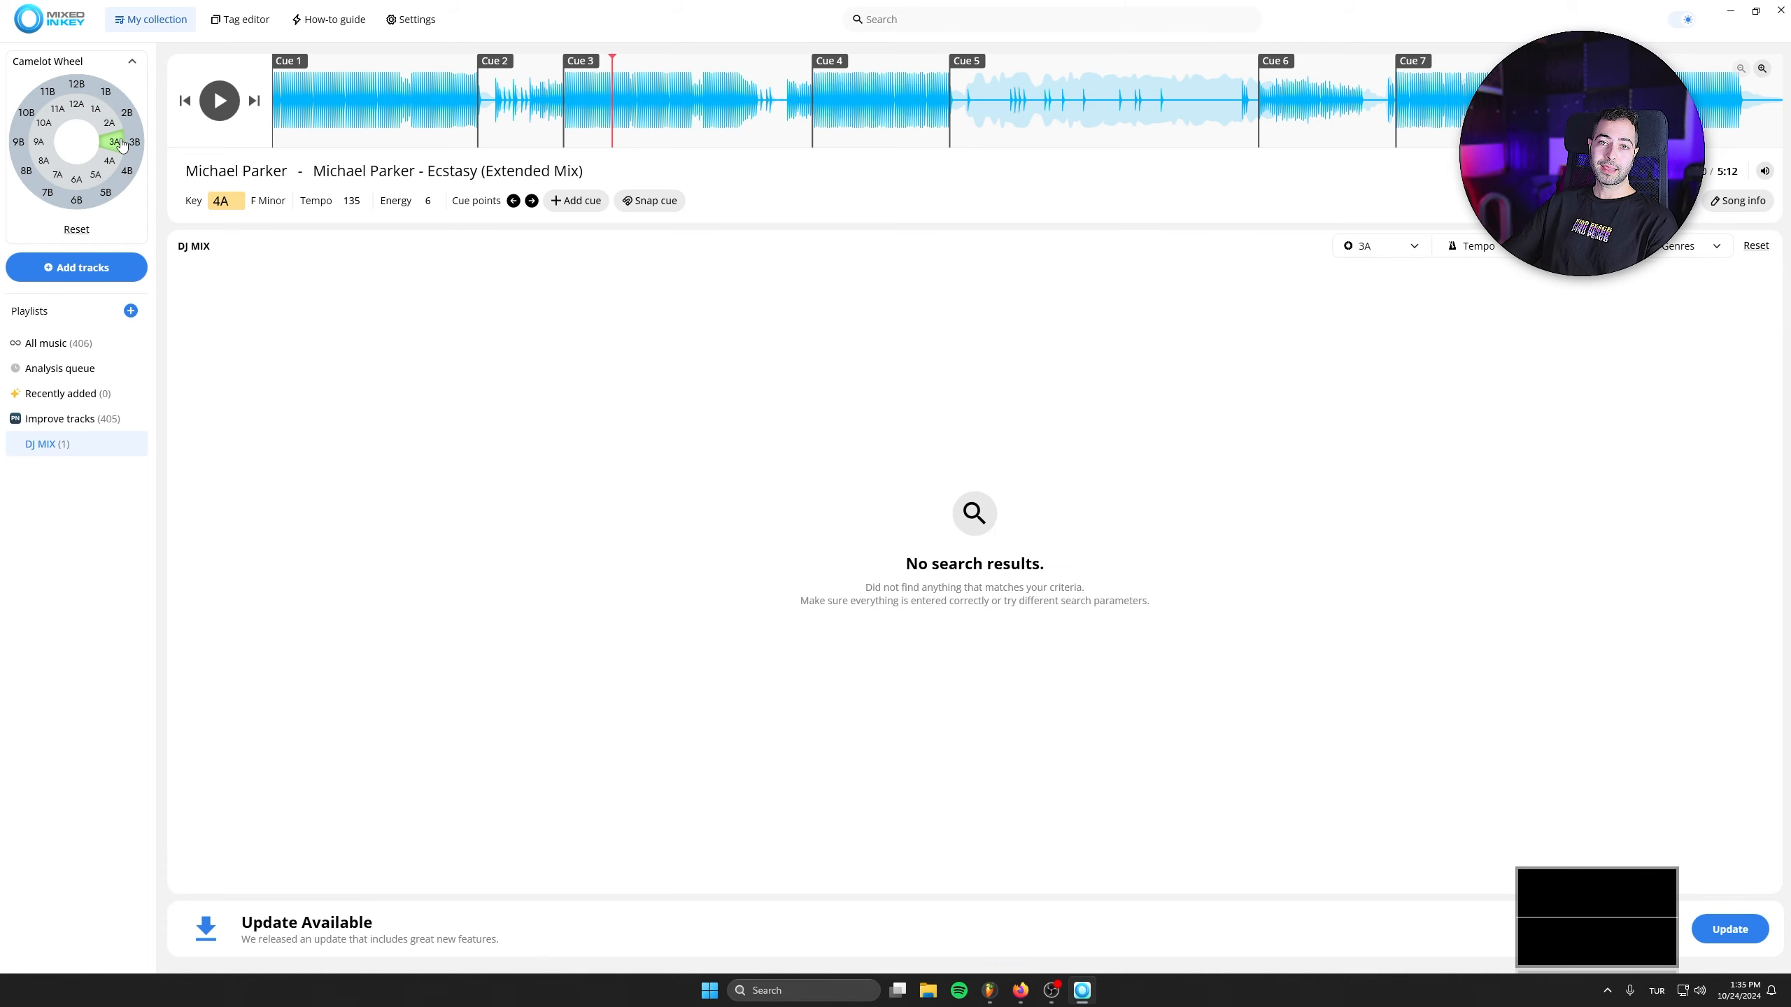
left_click(55, 345)
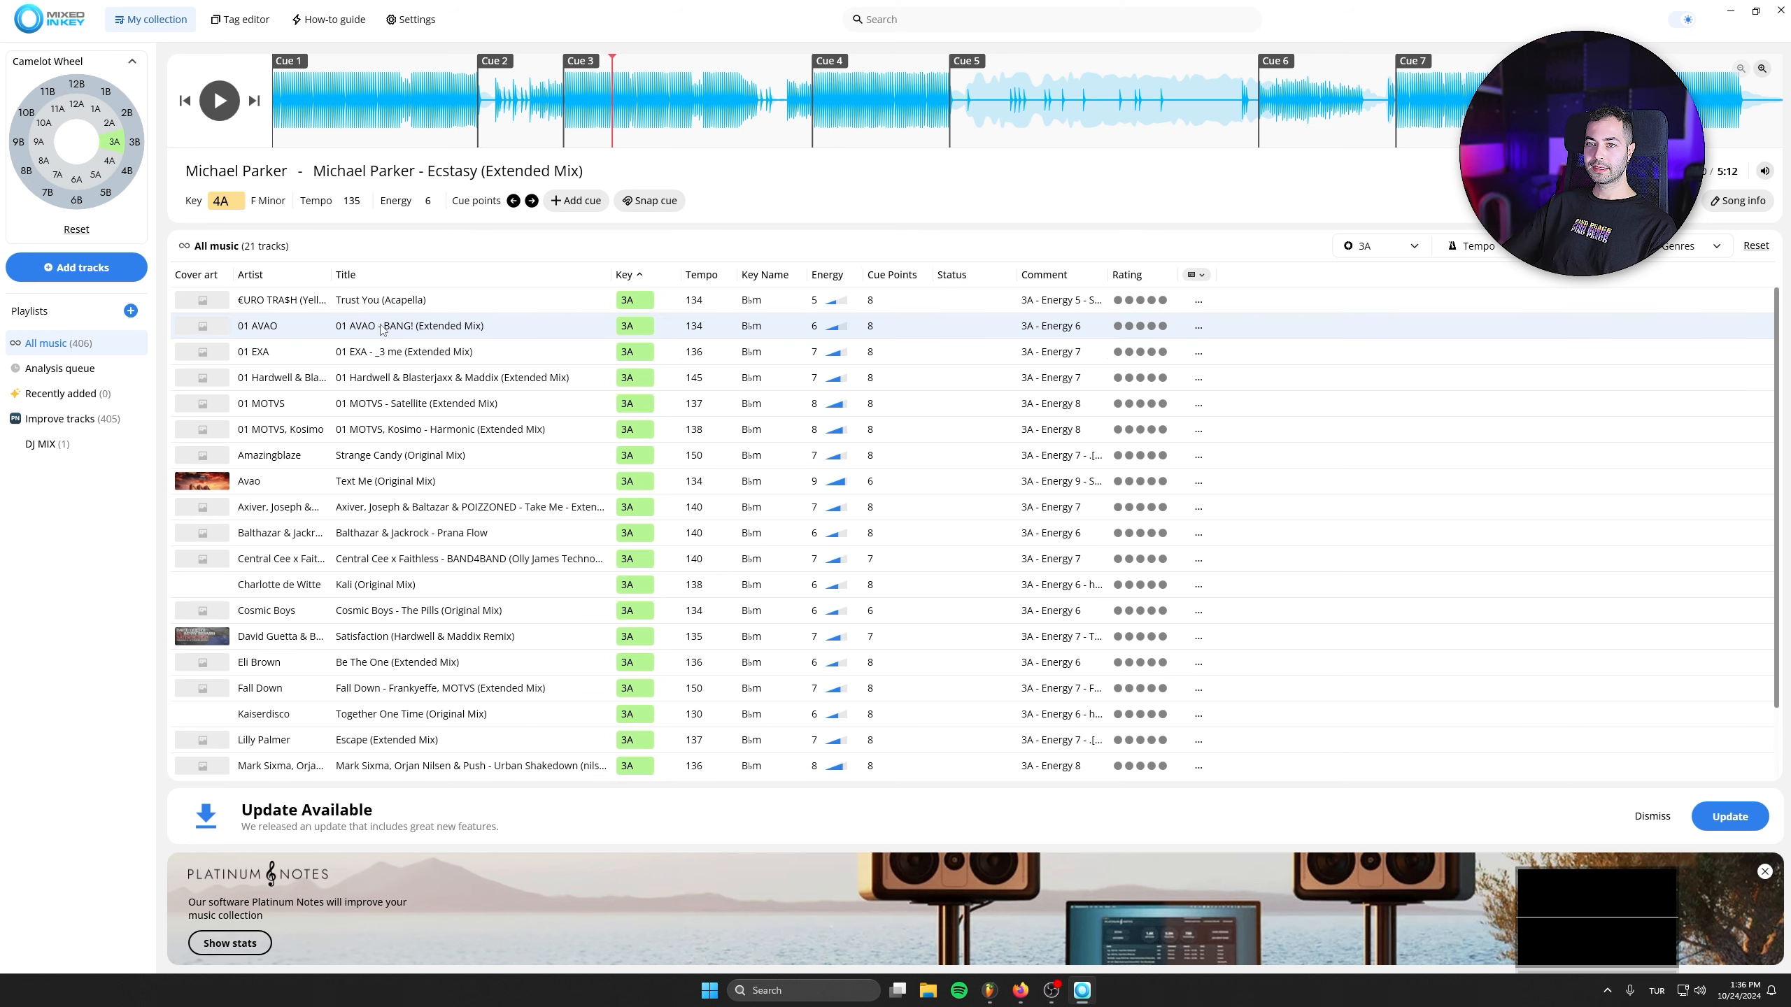
- Preview 01 AVAO - BANG! (Extended Mix) from Cue 6 and Cue 8, and pause playback
double_click(432, 333)
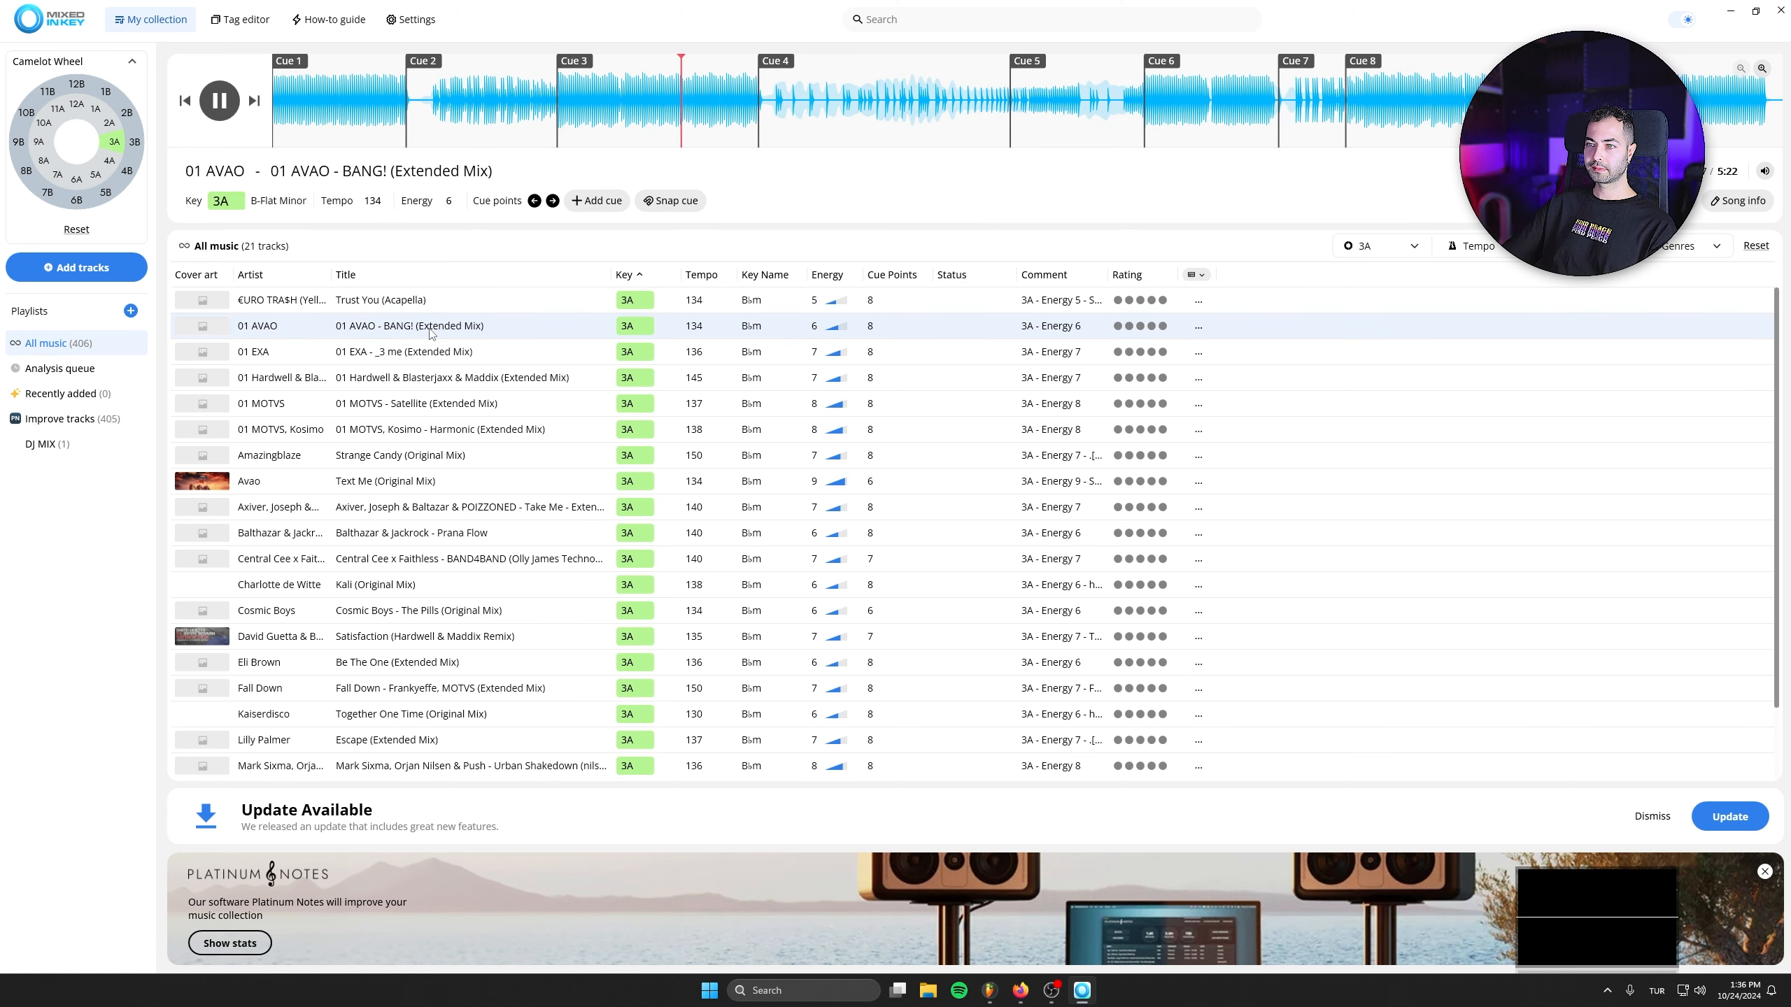
mouse_move(292, 106)
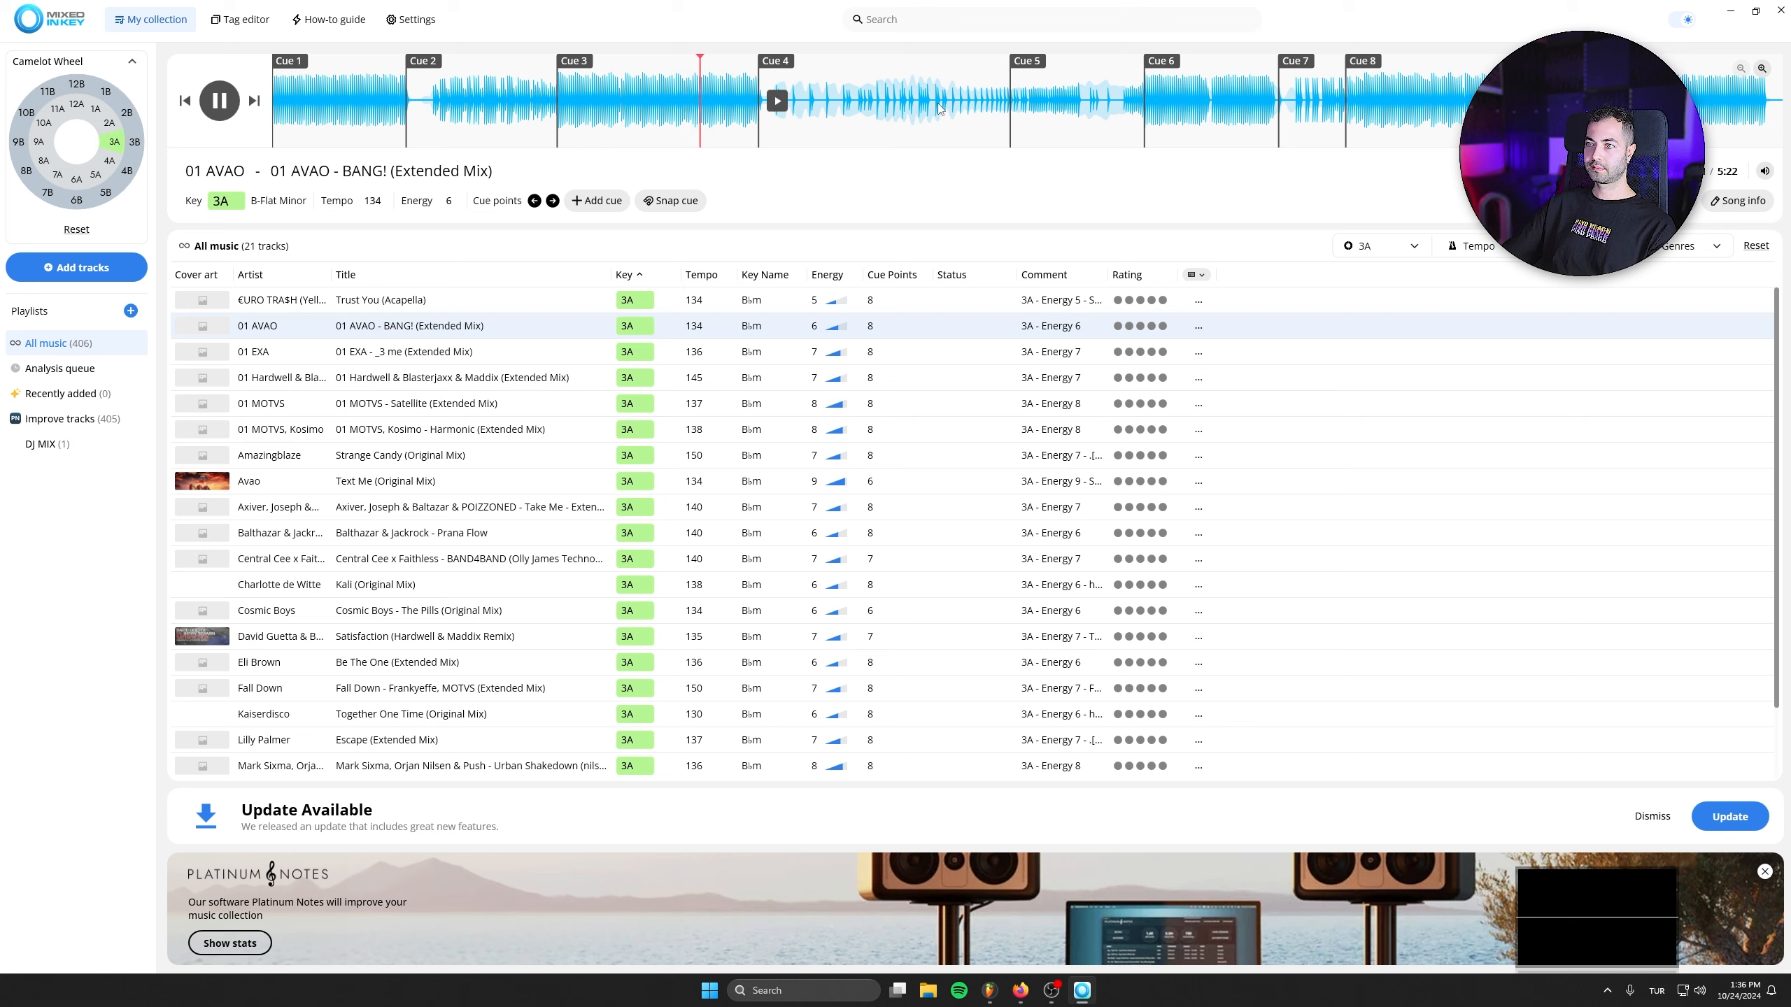
left_click(1164, 103)
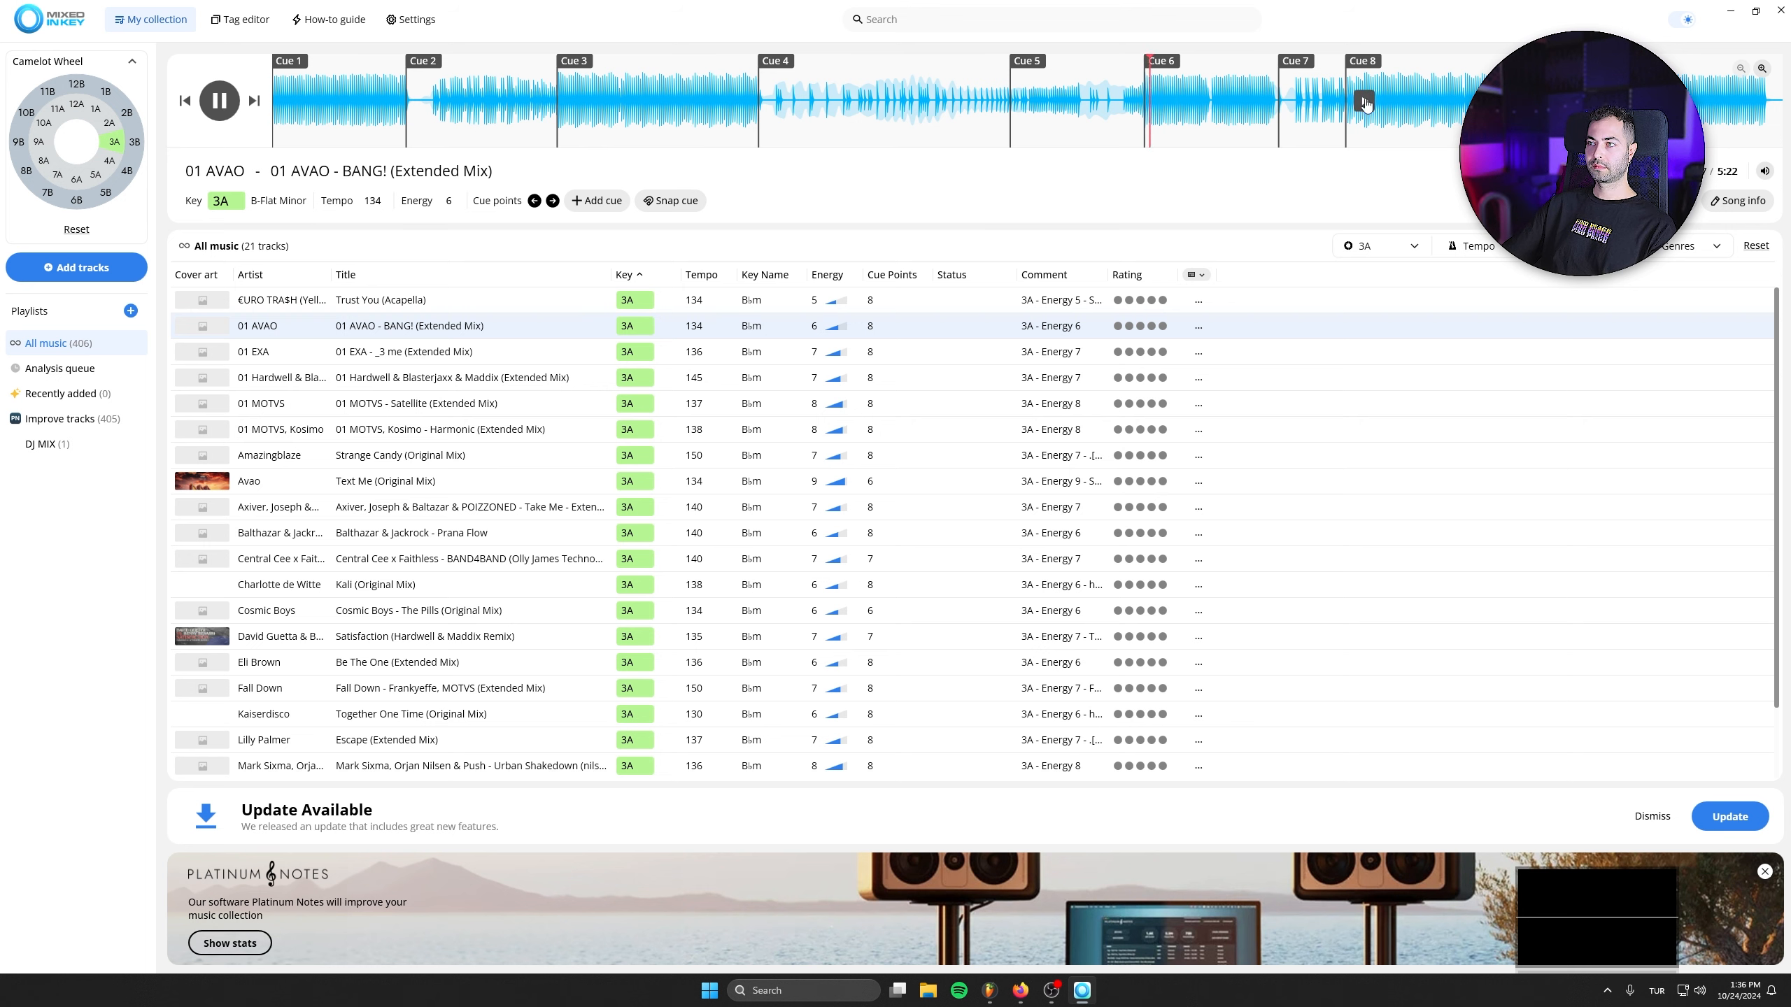
left_click(1364, 103)
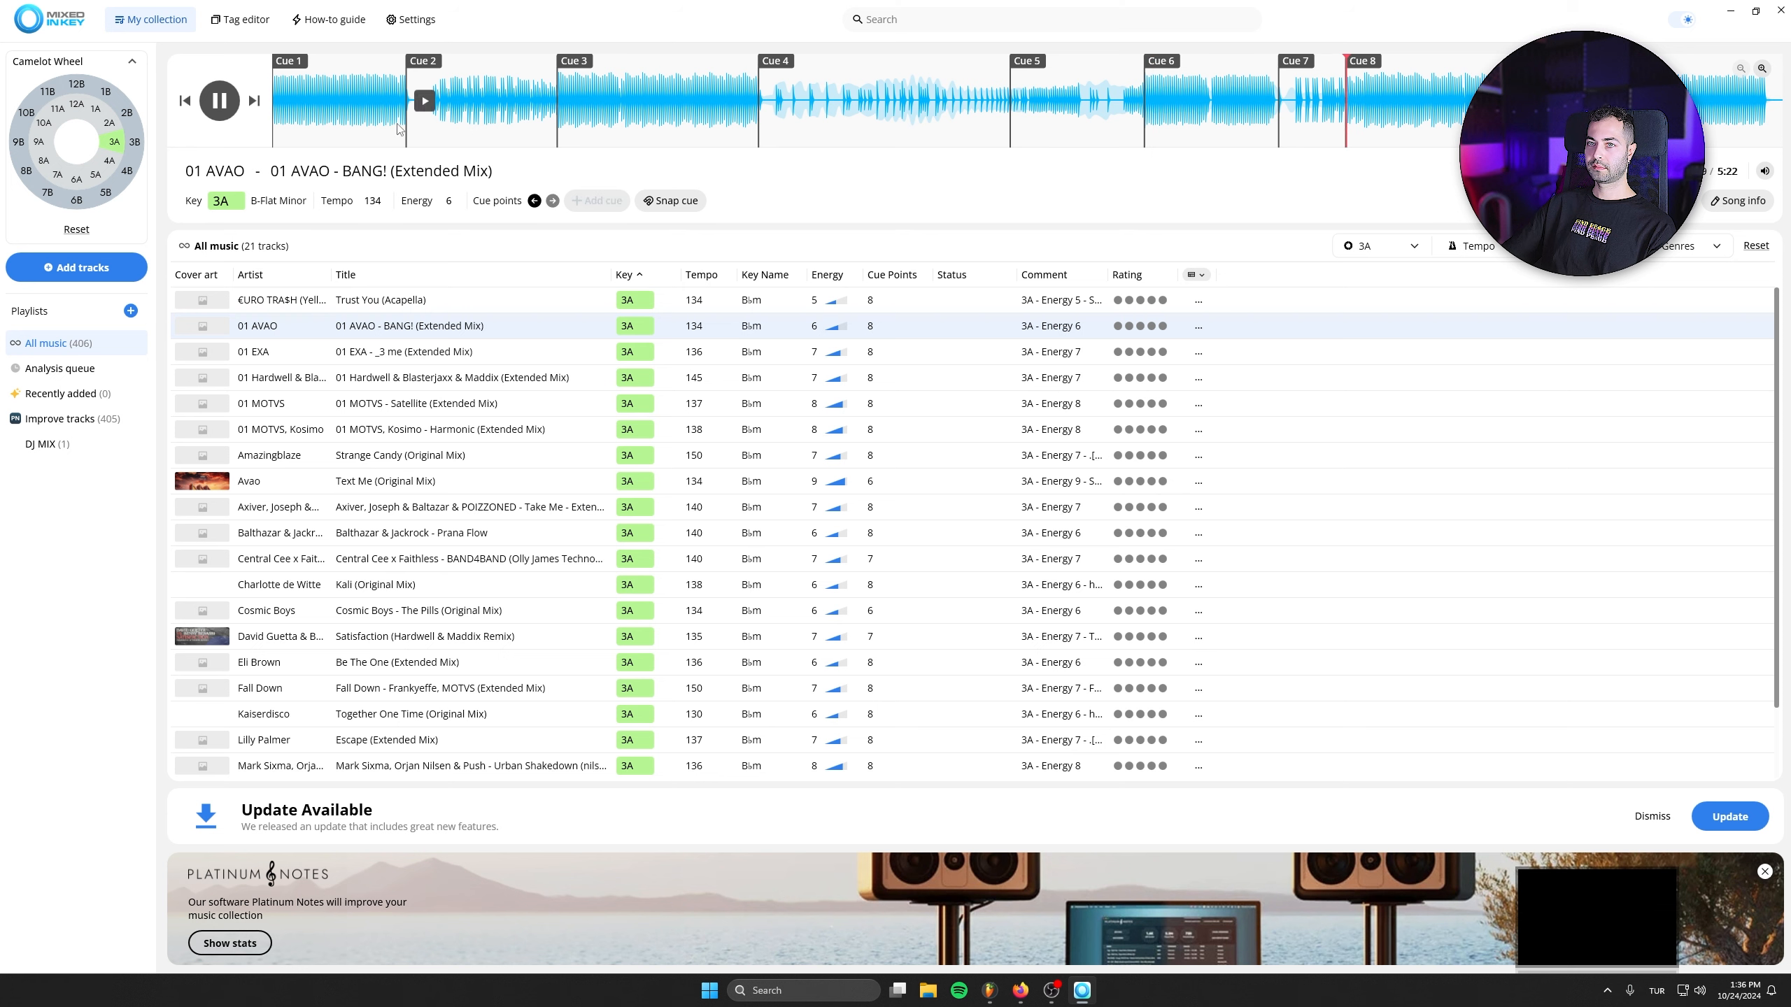
left_click(222, 103)
- Preview 01 EXA - _3 me (Extended Mix) from Cue 4 and add it to the DJ MIX playlist
left_click(426, 360)
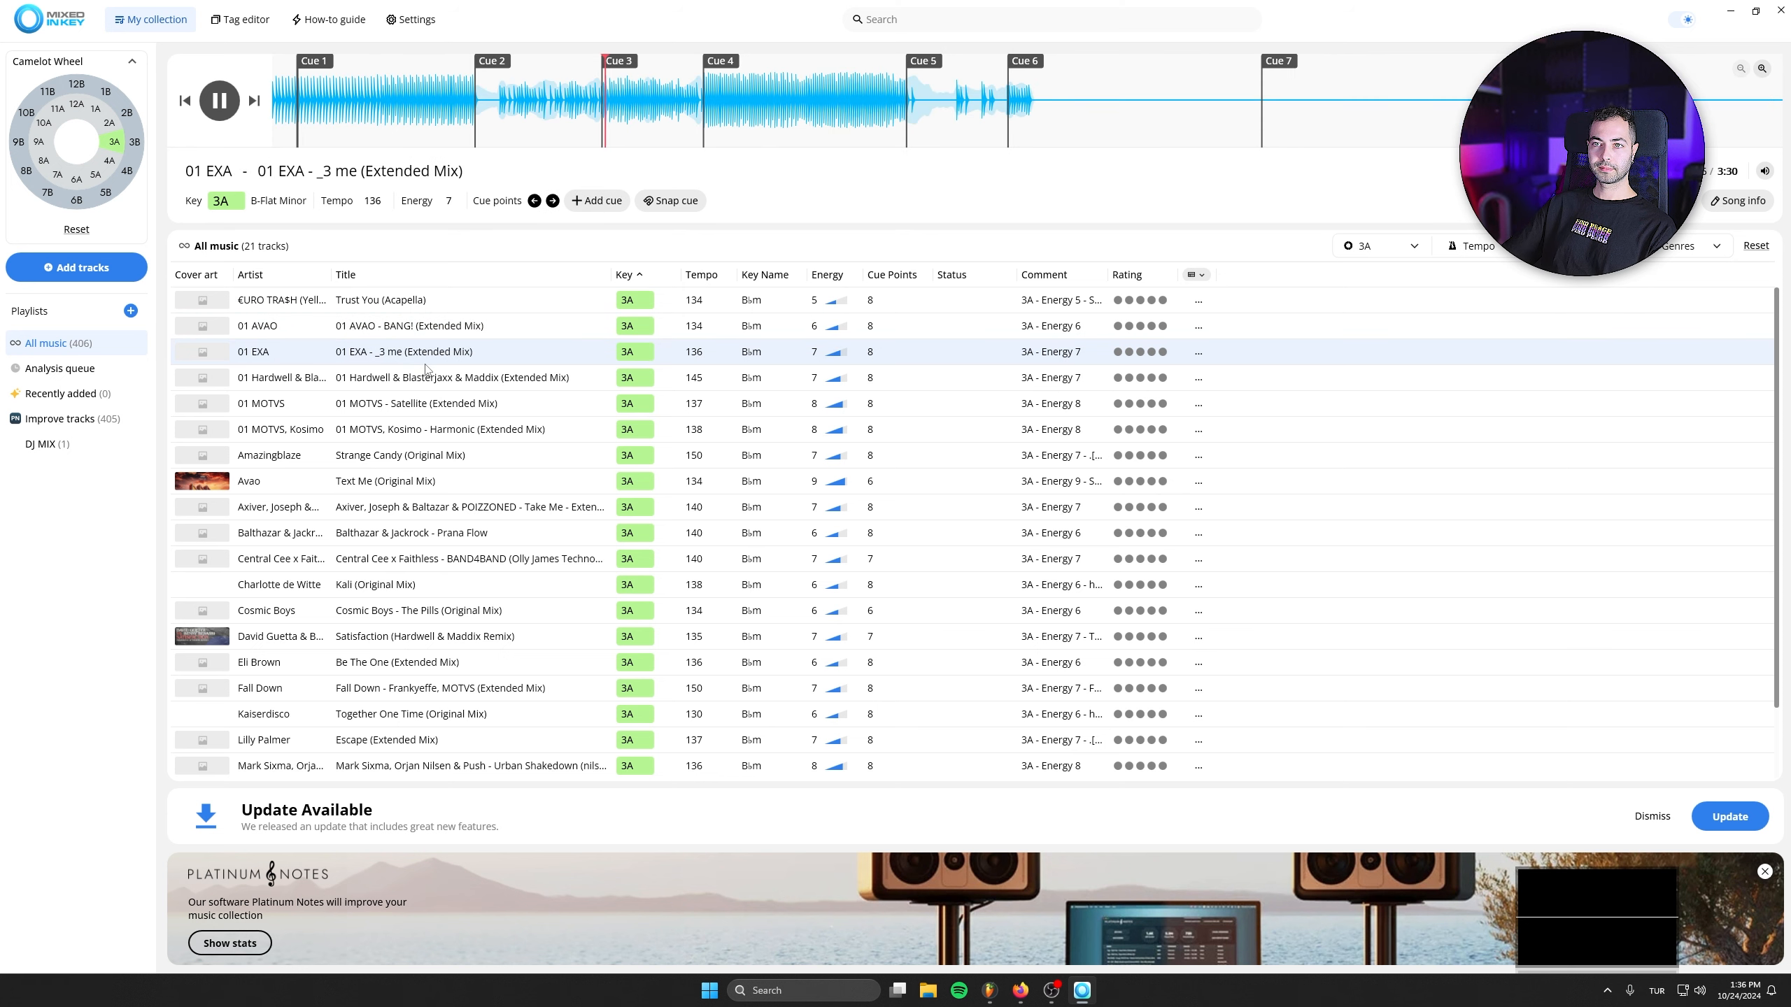
left_click_drag(298, 74, 273, 73)
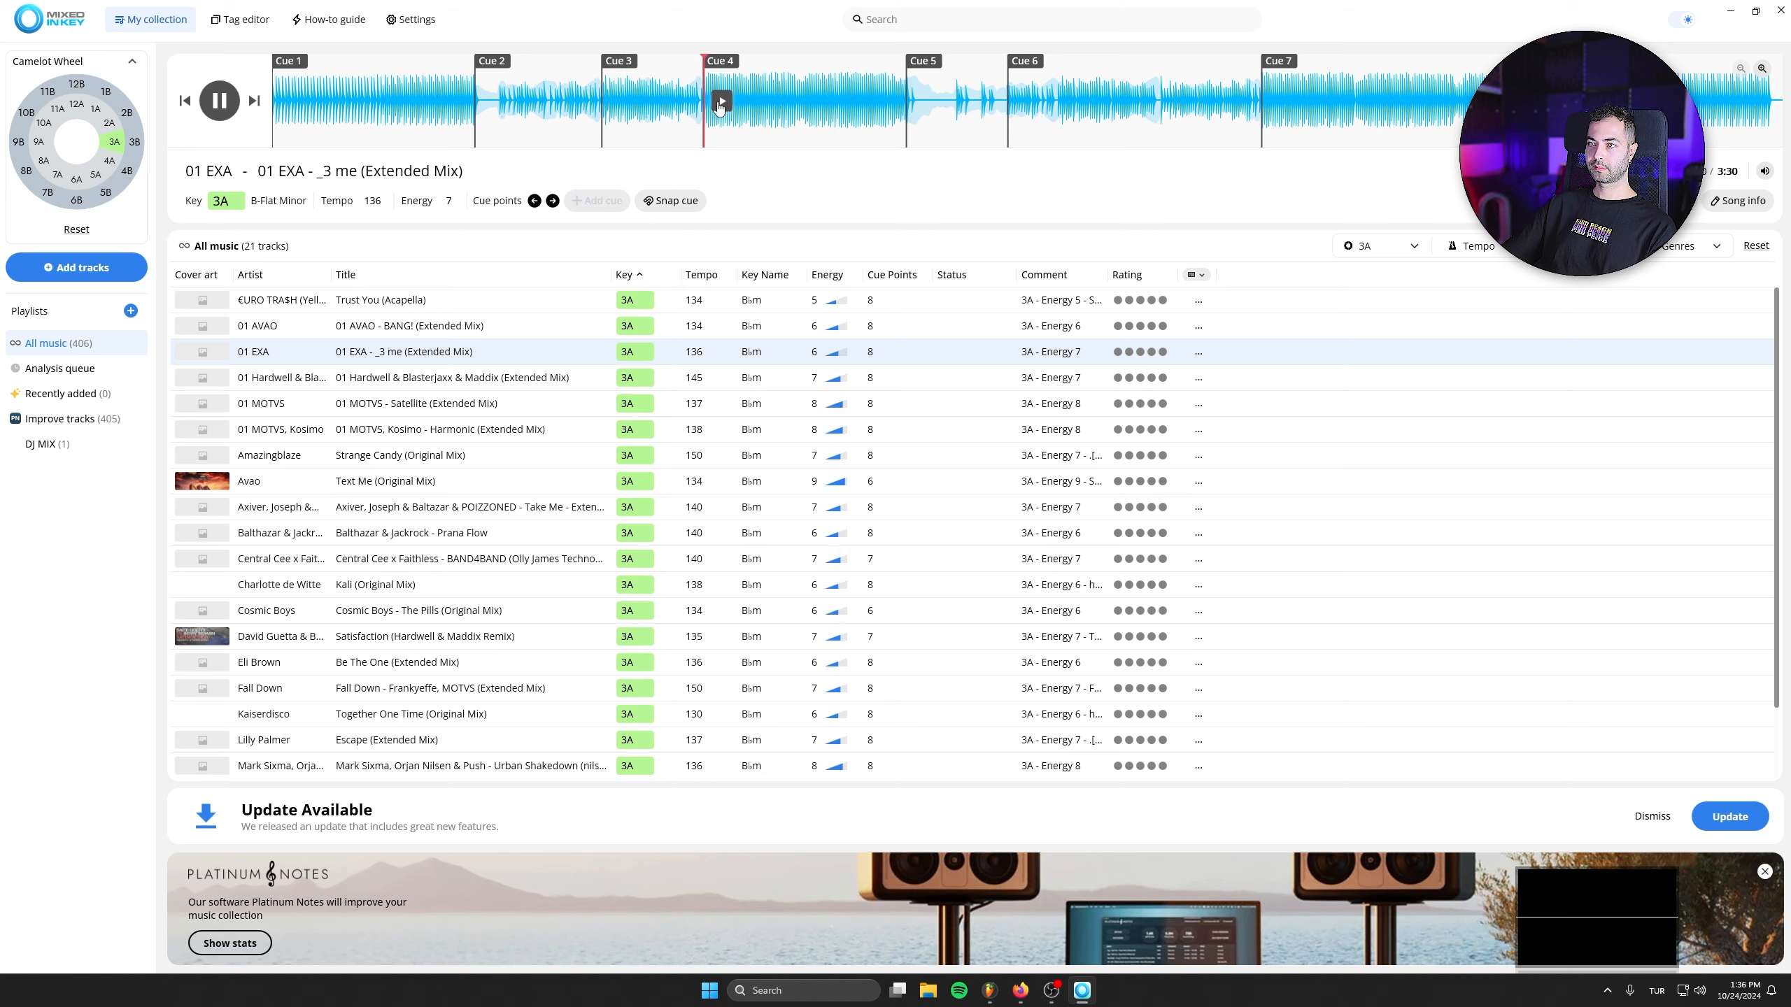
left_click(720, 103)
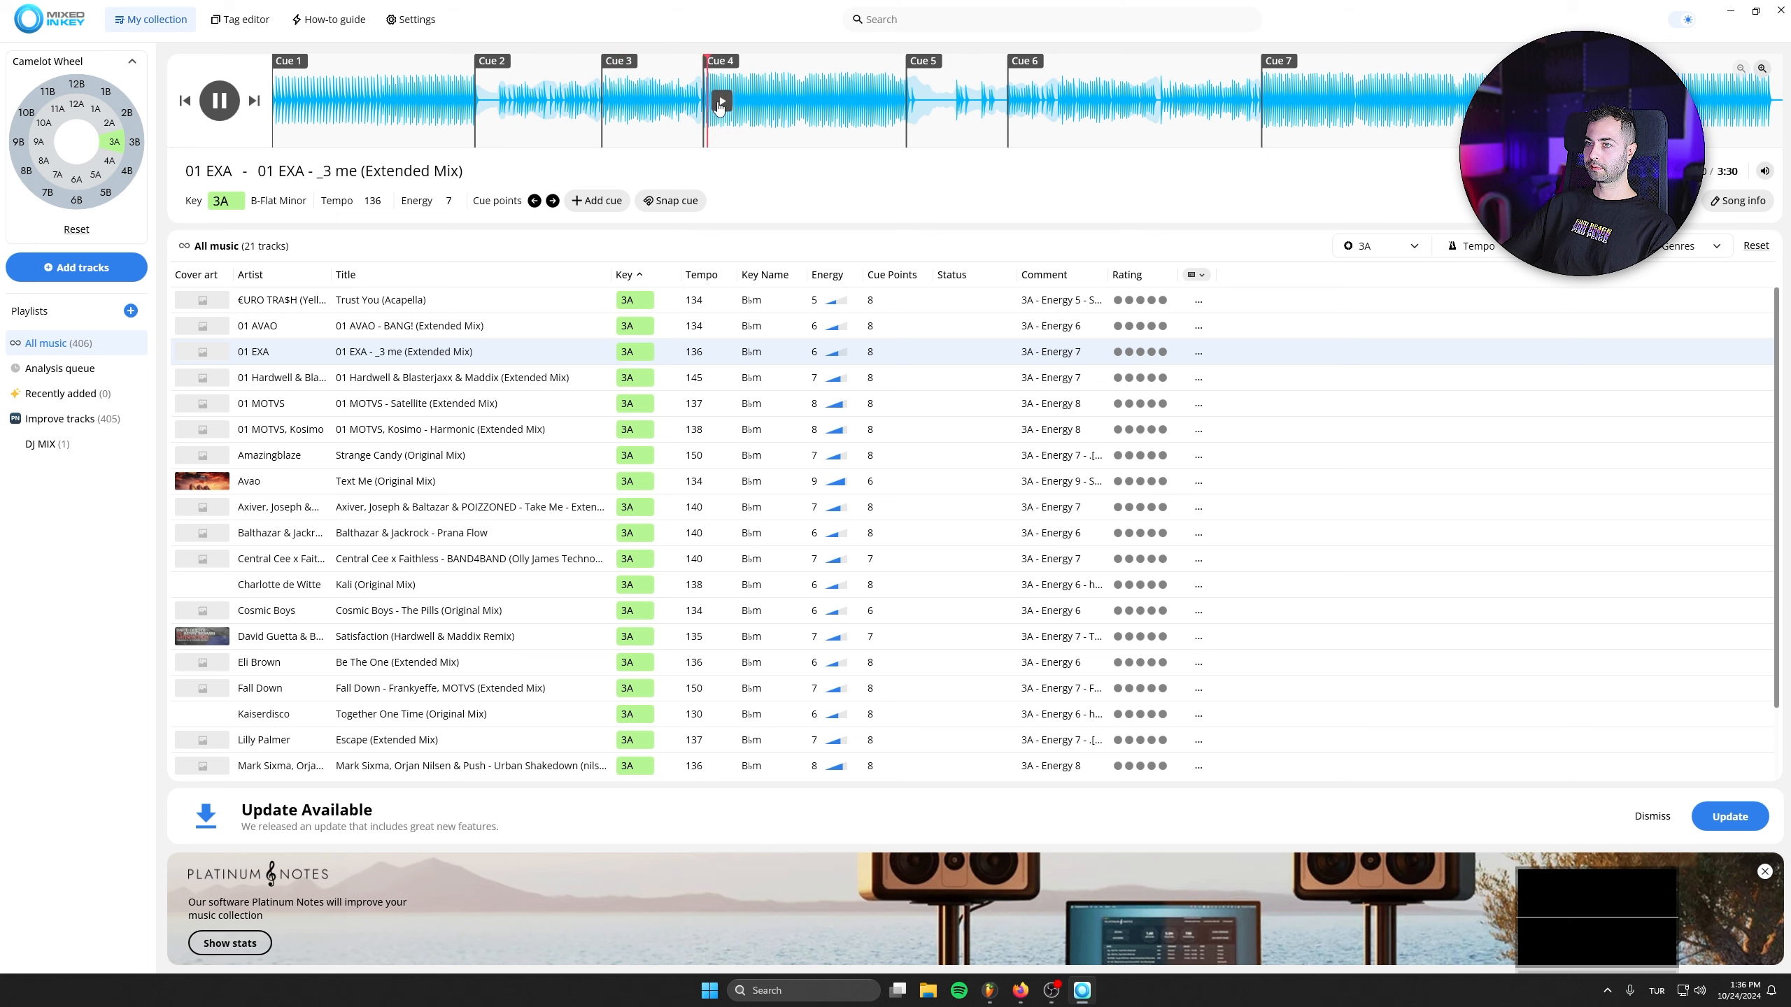
left_click(218, 102)
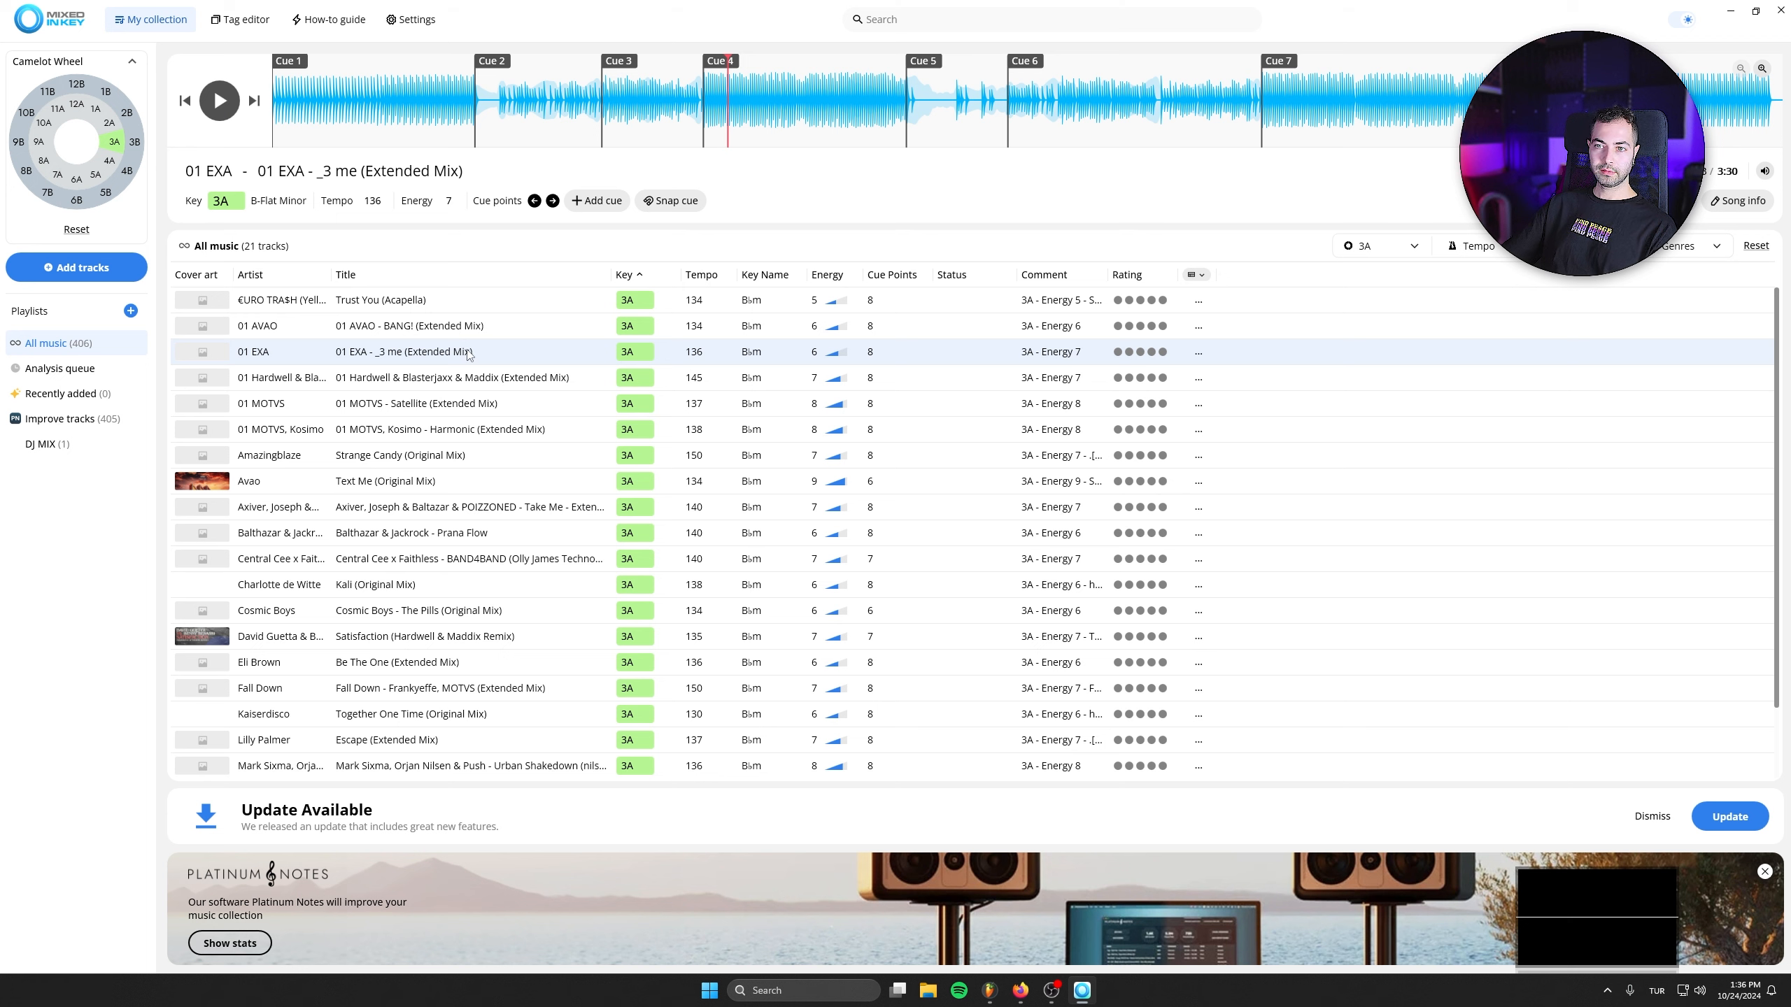
left_click_drag(469, 354, 51, 449)
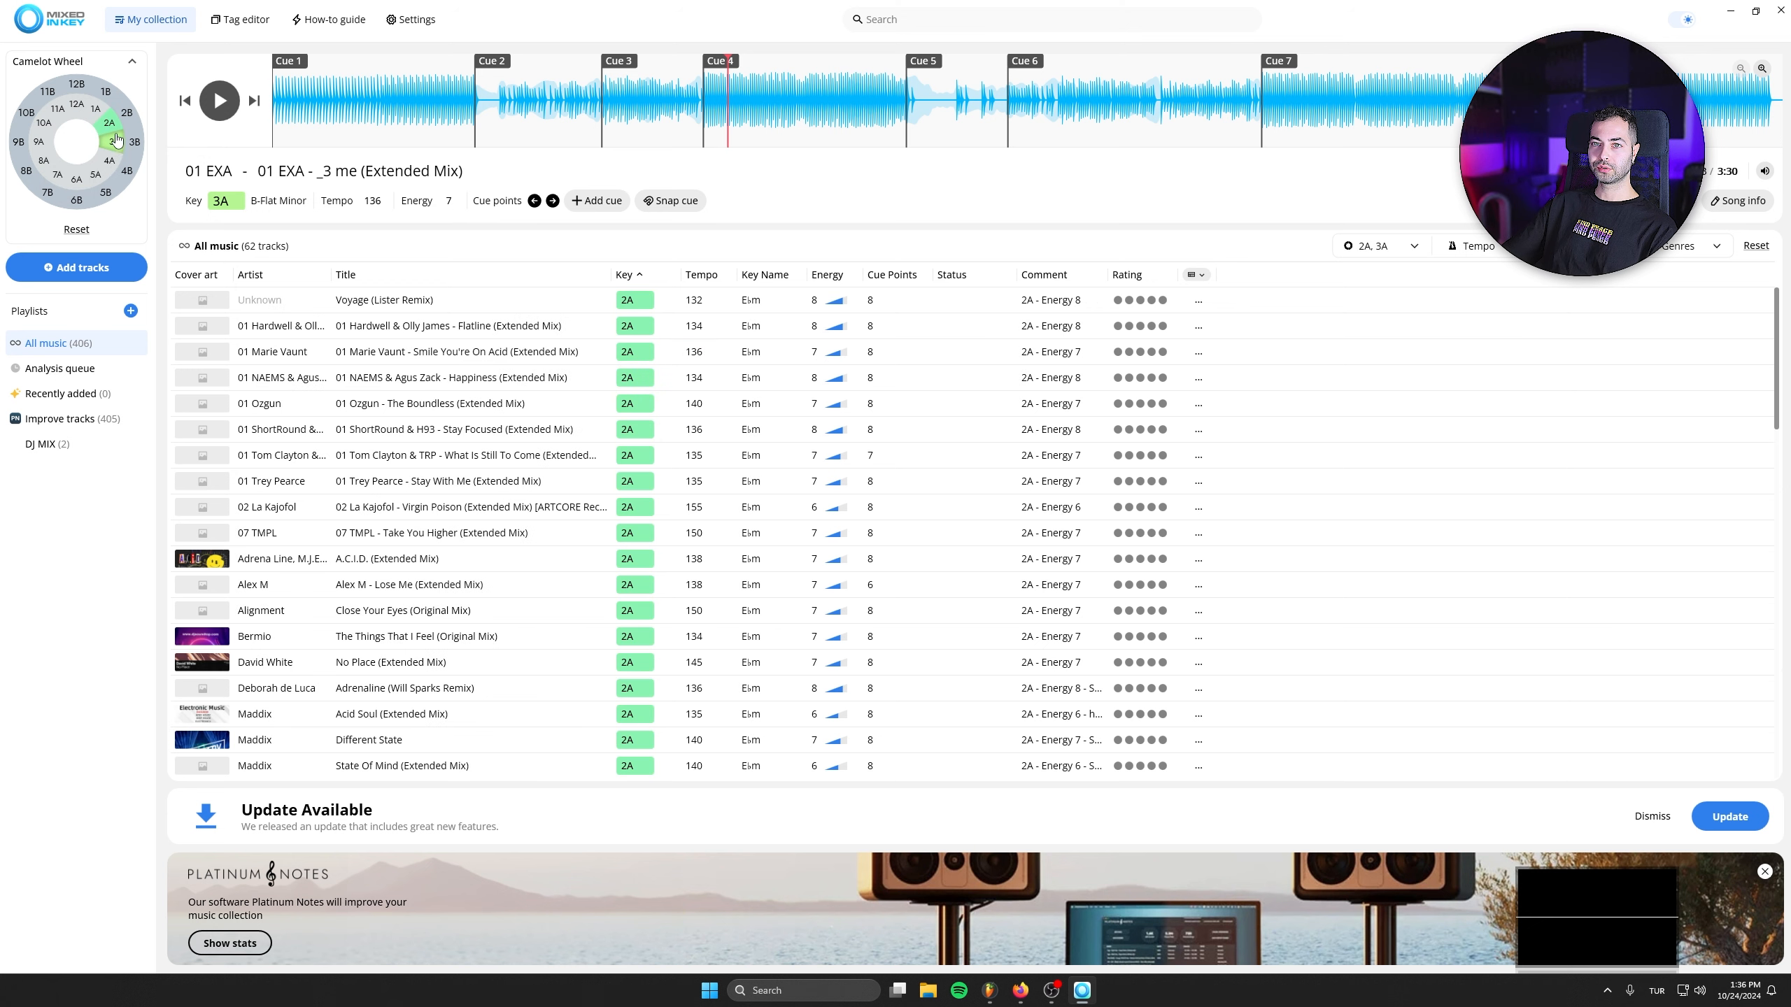
- Filter the collection to key 2A only and preview Voyage (Lister Remix) from Cue 1 and Cue 8
left_click(113, 127)
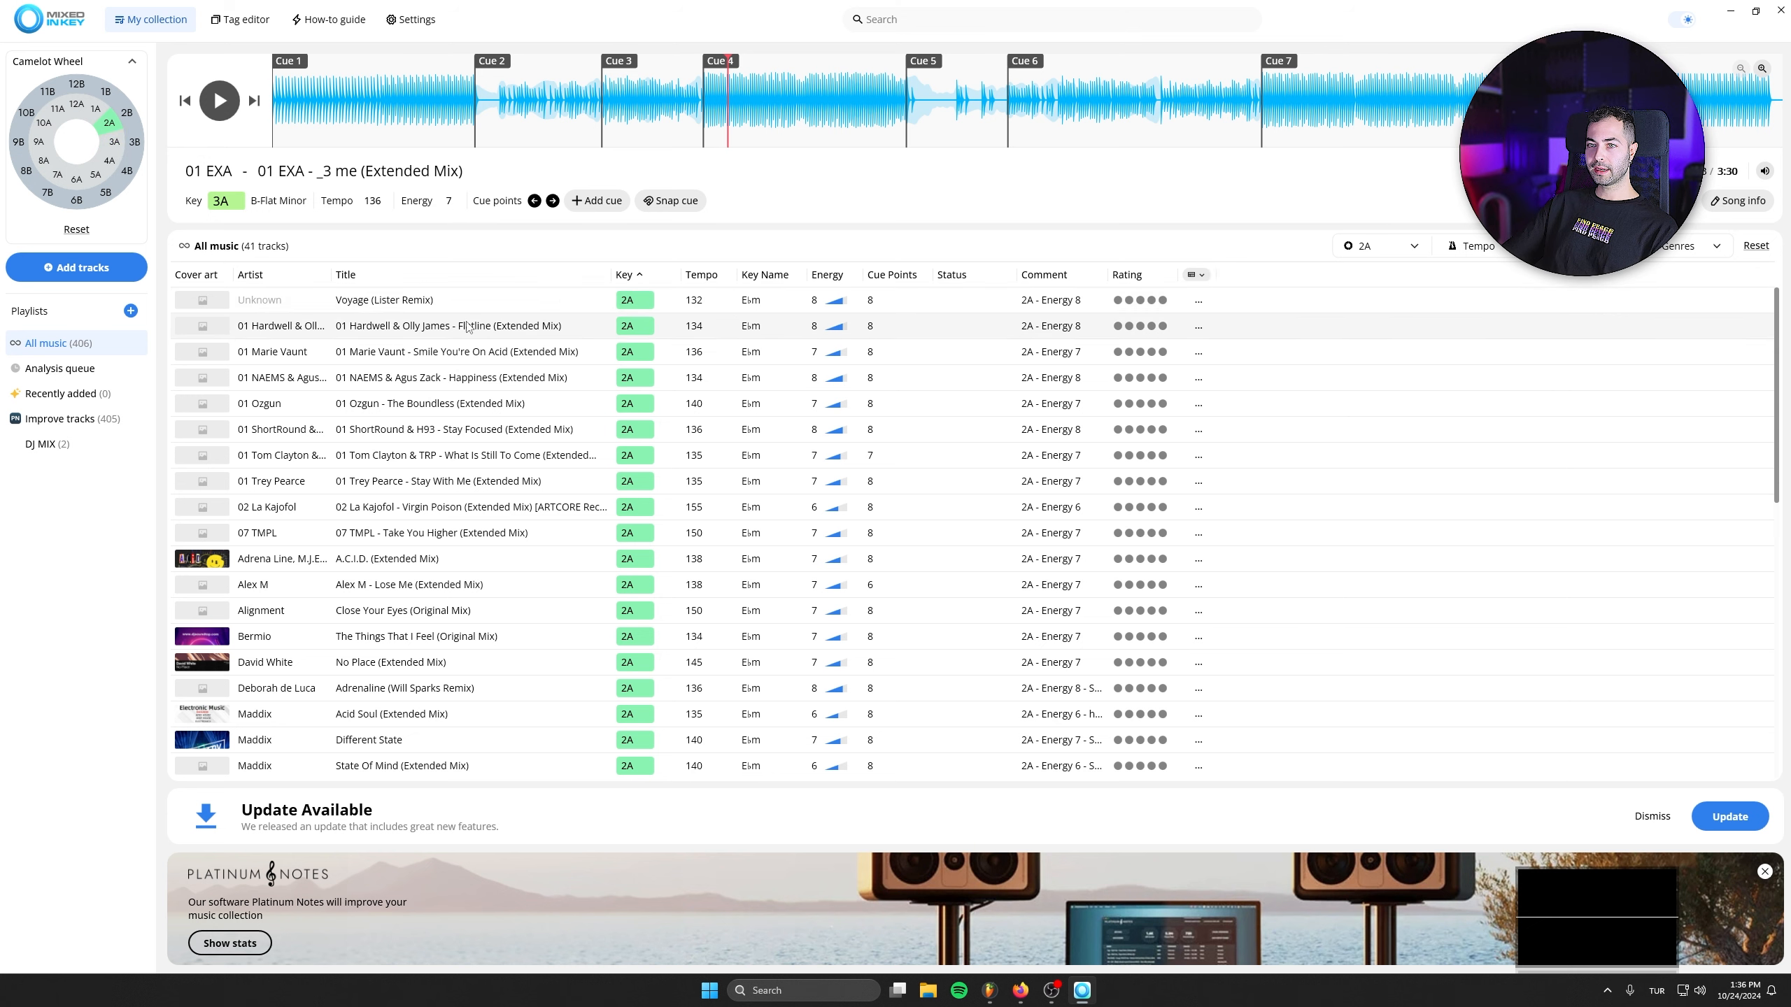
double_click(395, 305)
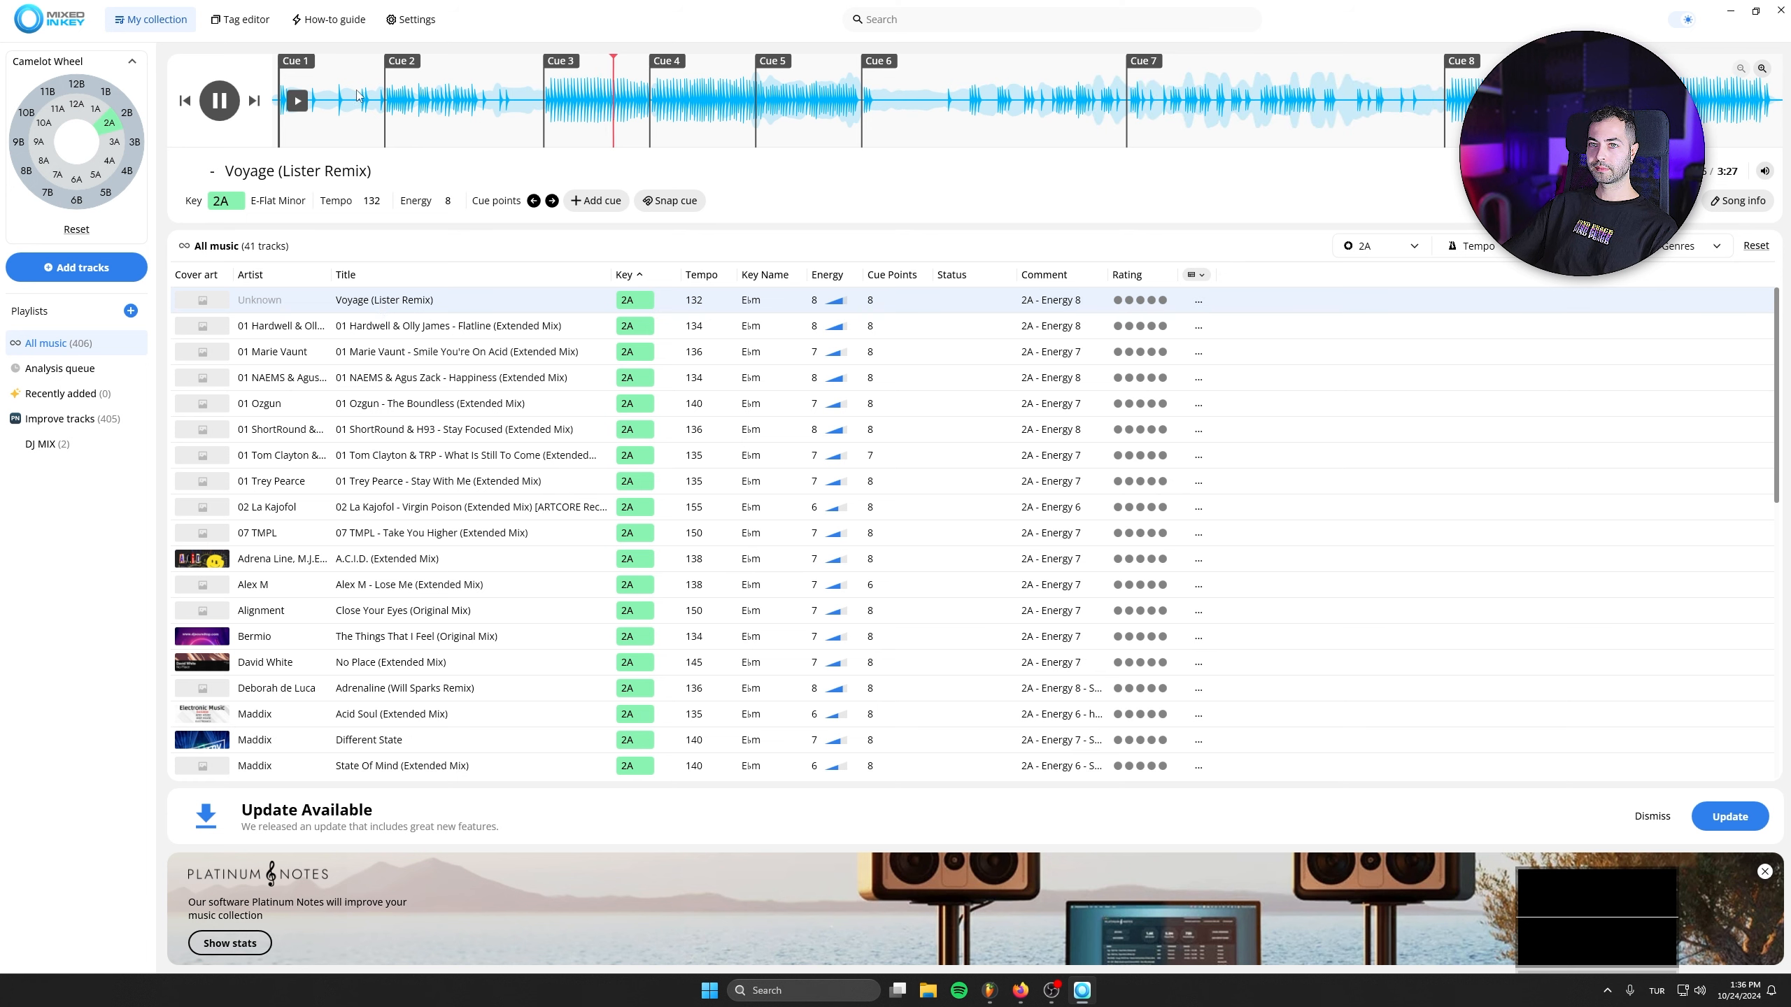
left_click(281, 101)
left_click(219, 101)
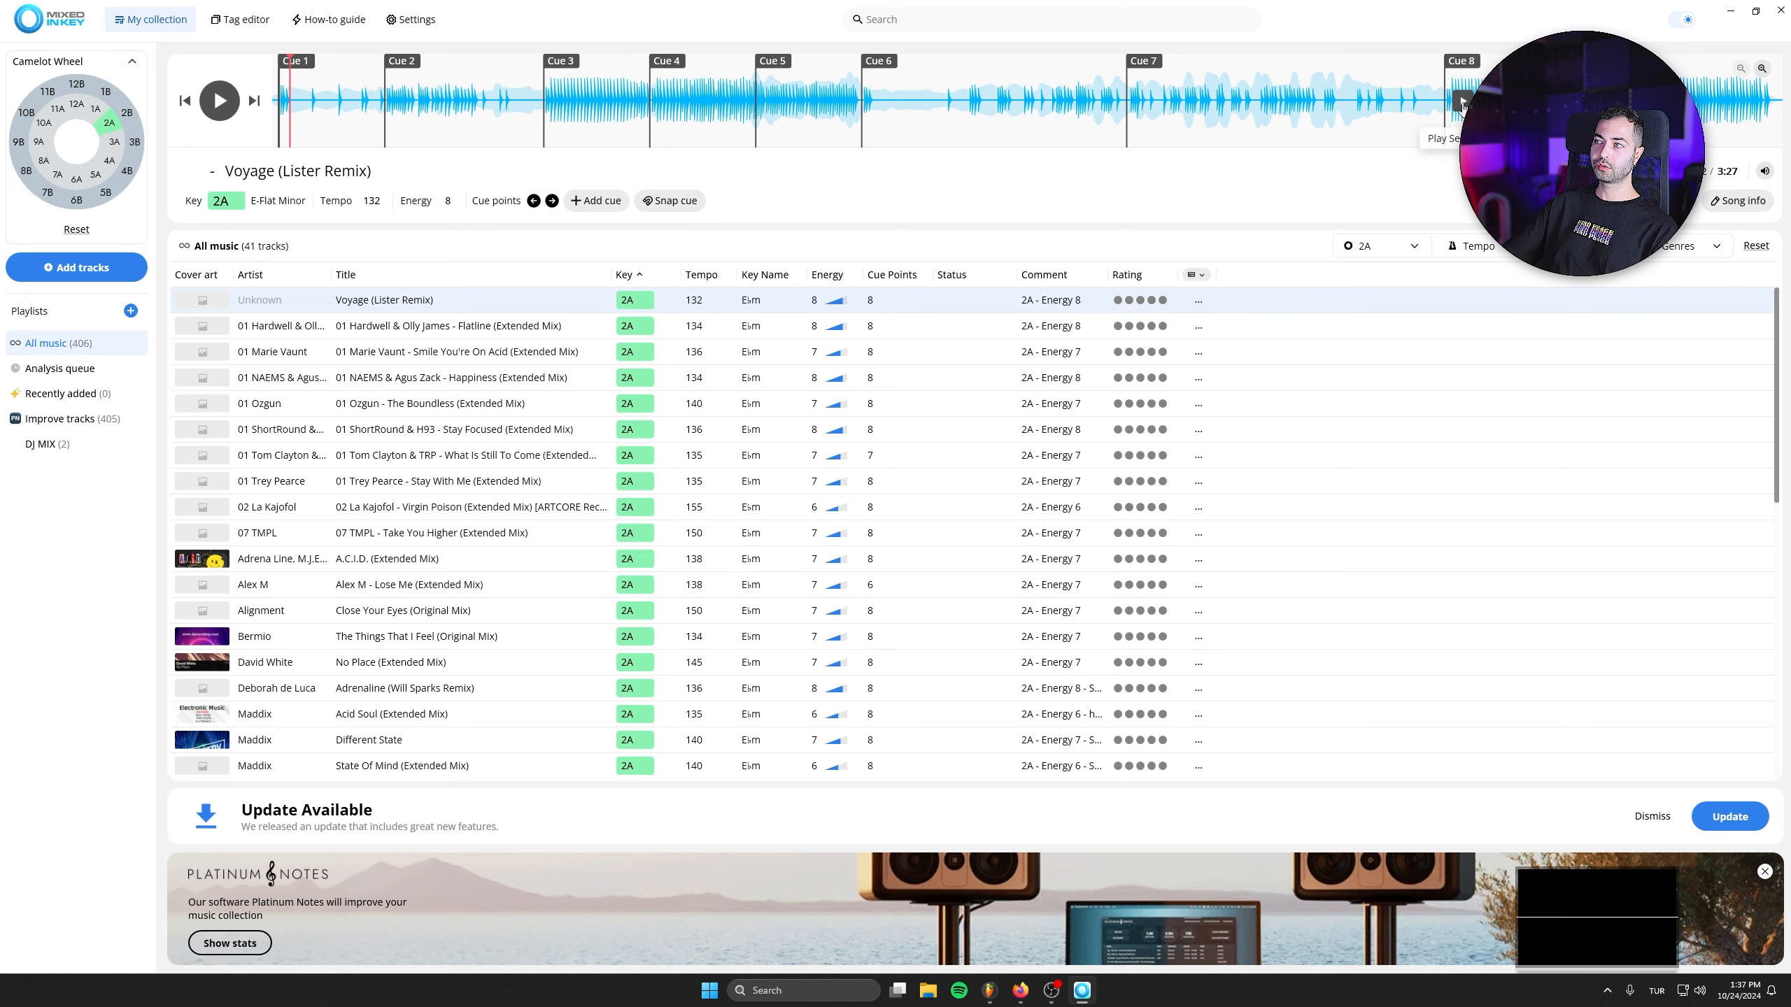
left_click(1464, 102)
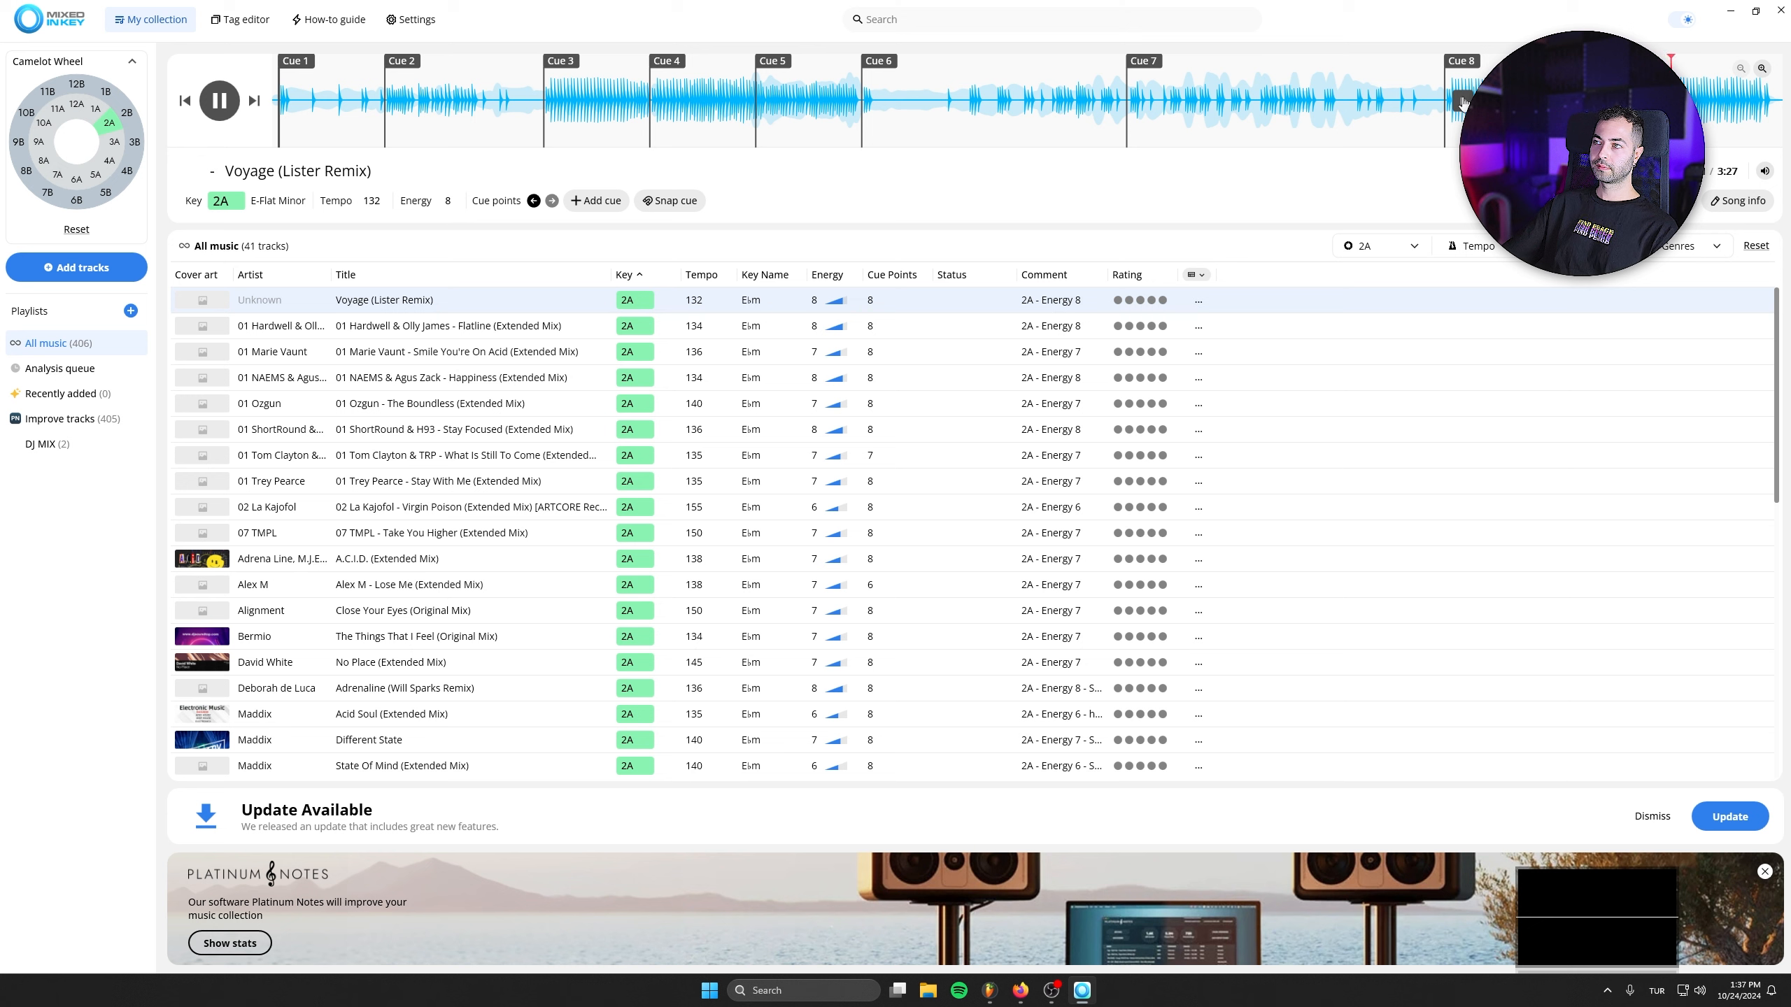
left_click(1464, 103)
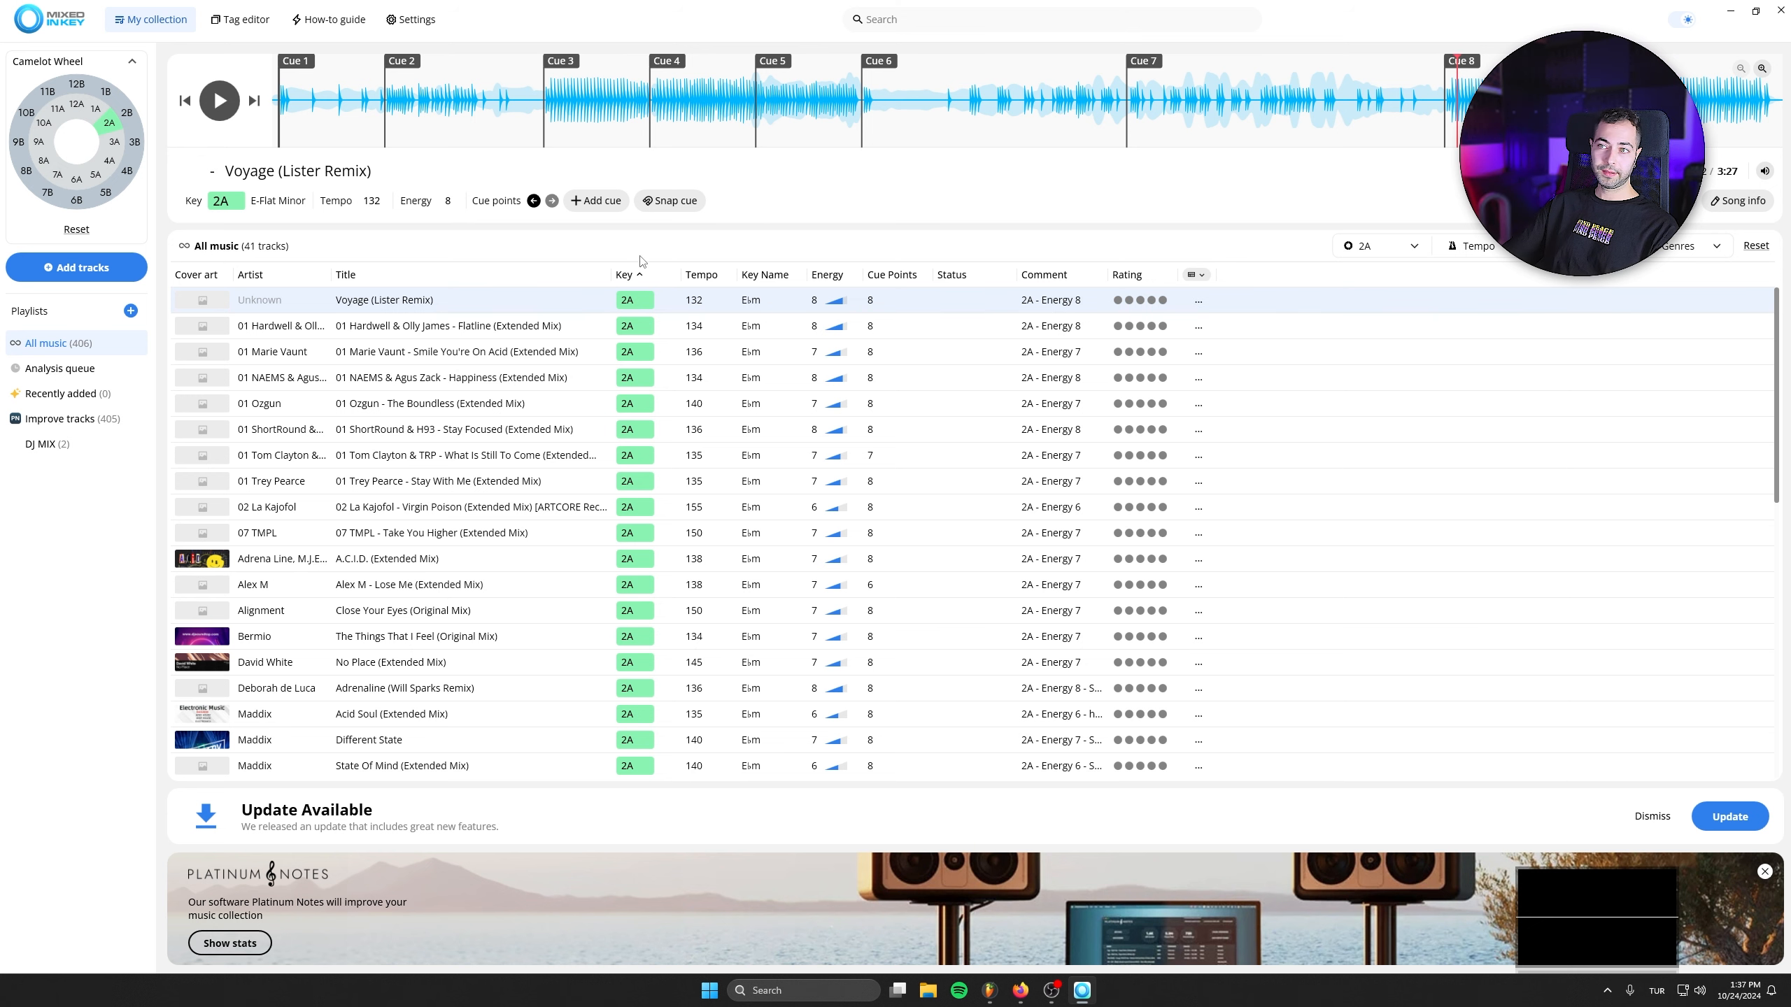
- Preview Flatline (Extended Mix) from Cue 4 and Cue 5, and add it to the DJ MIX playlist
double_click(412, 328)
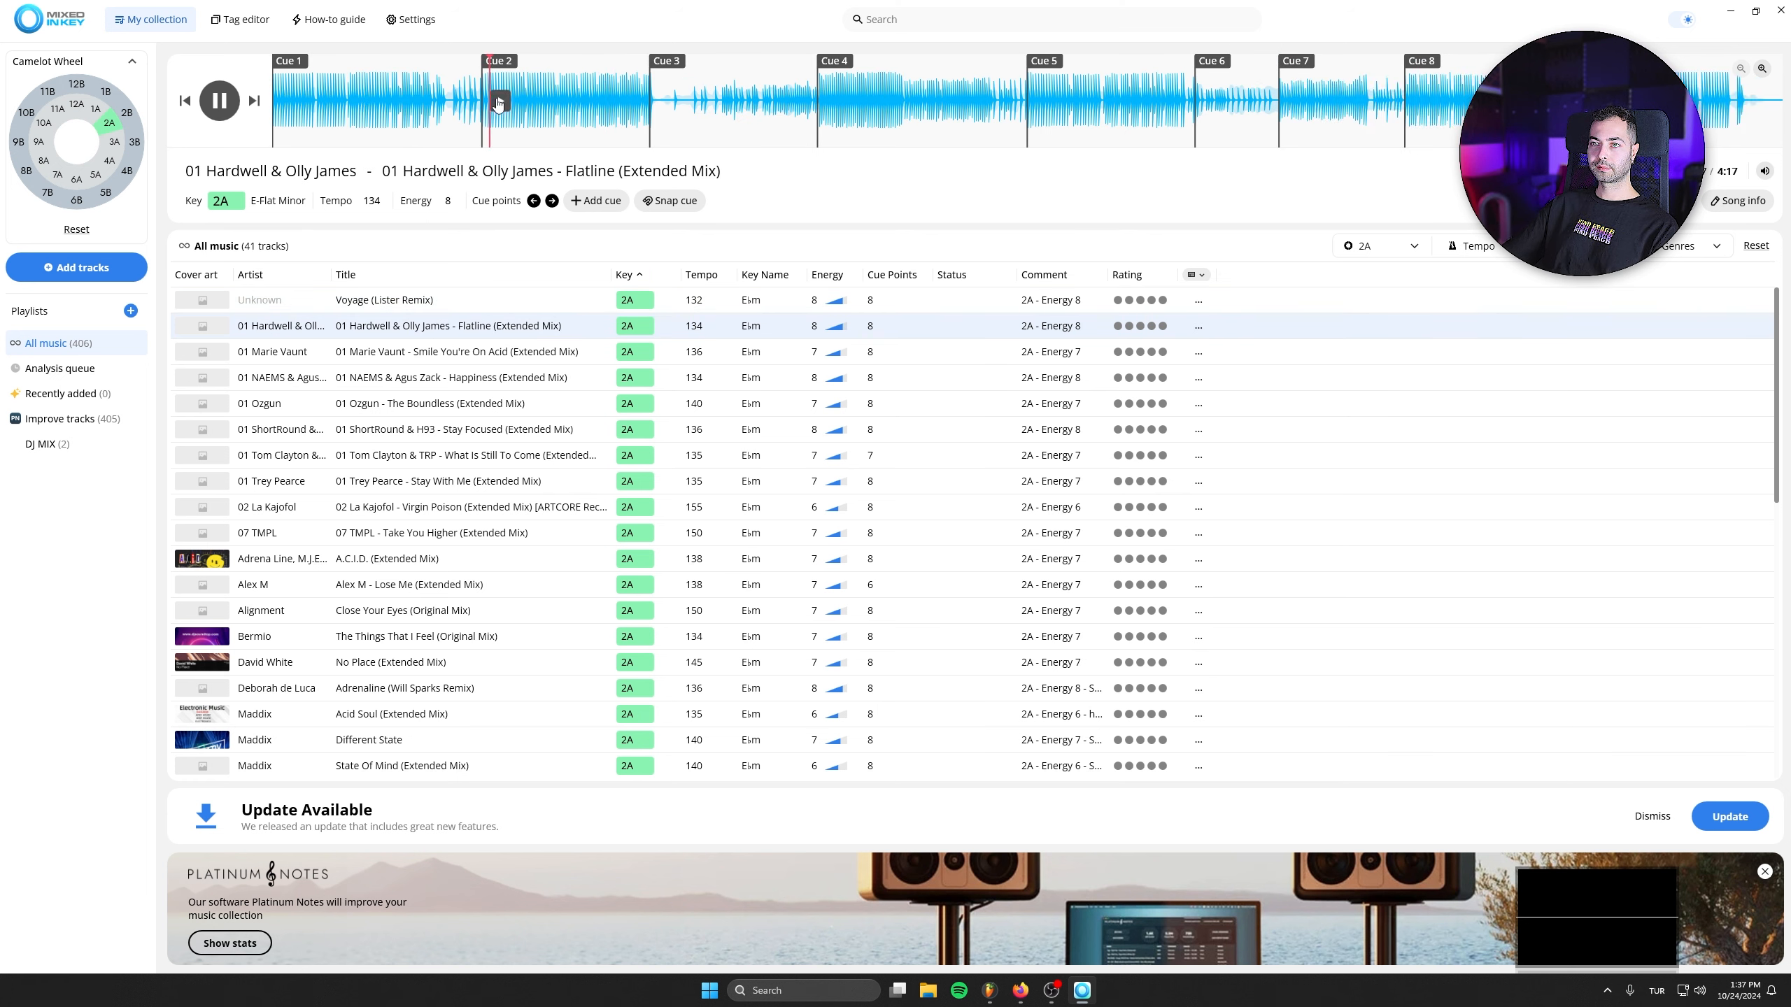
left_click(835, 101)
left_click(1045, 103)
left_click(221, 106)
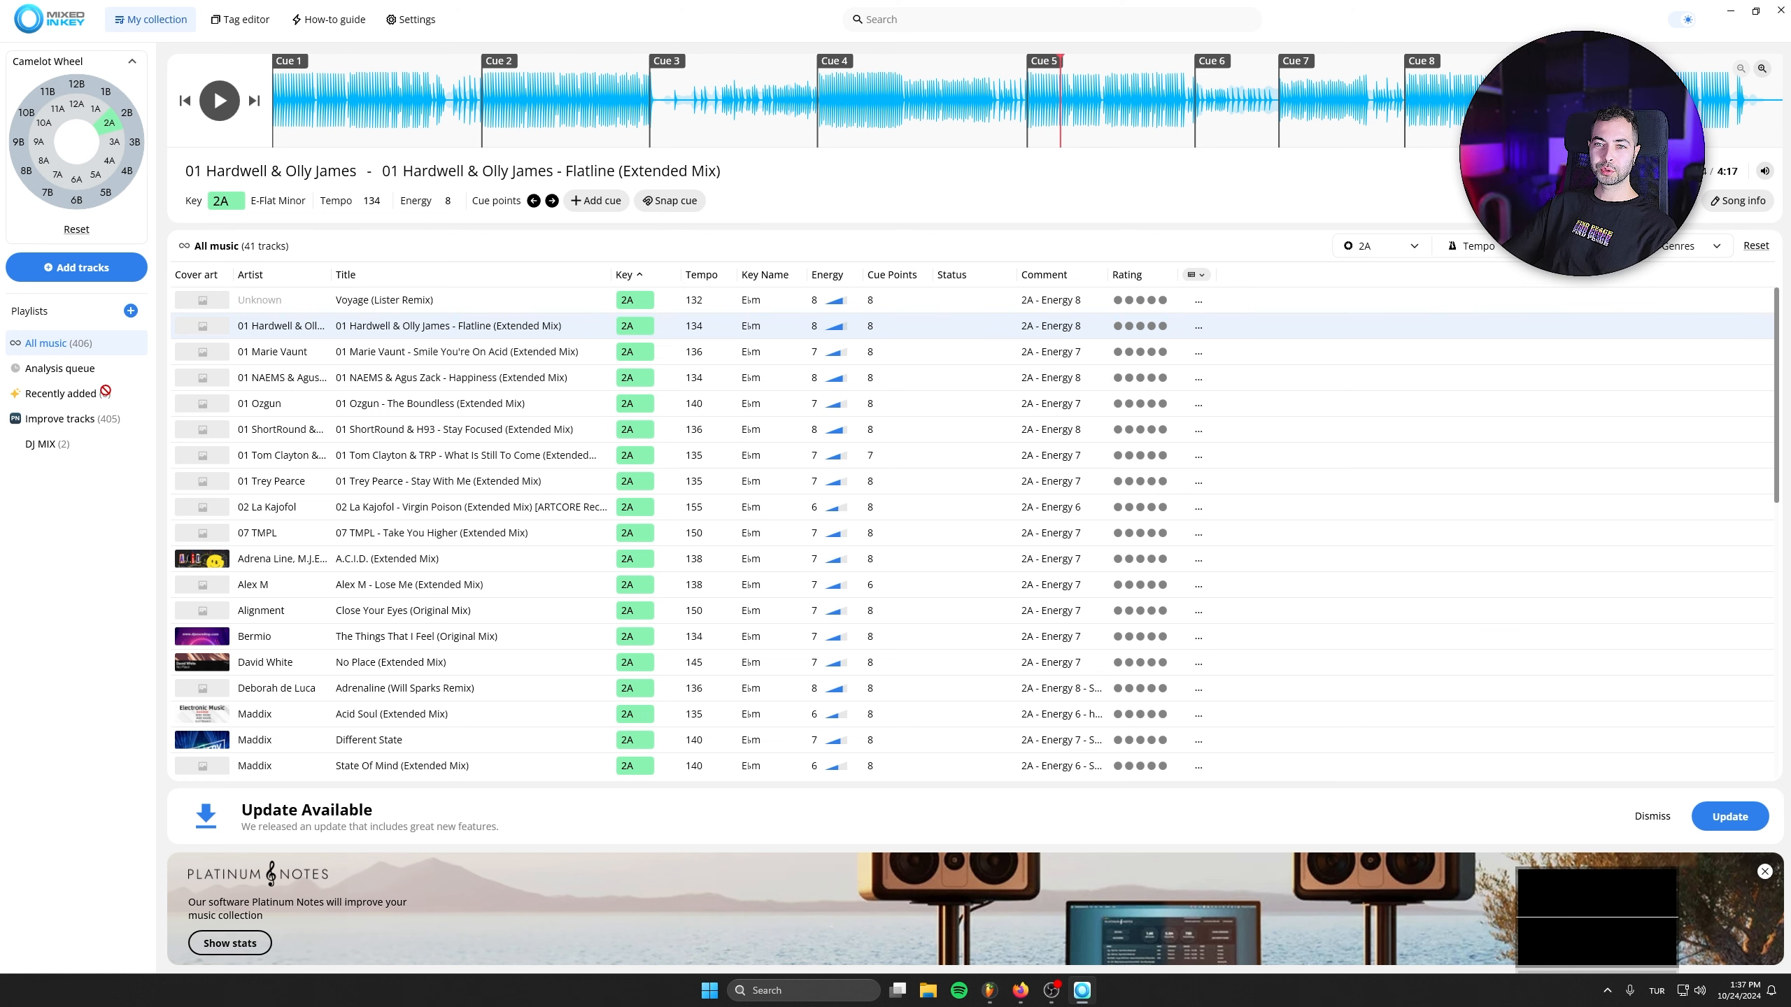
left_click_drag(105, 391, 62, 451)
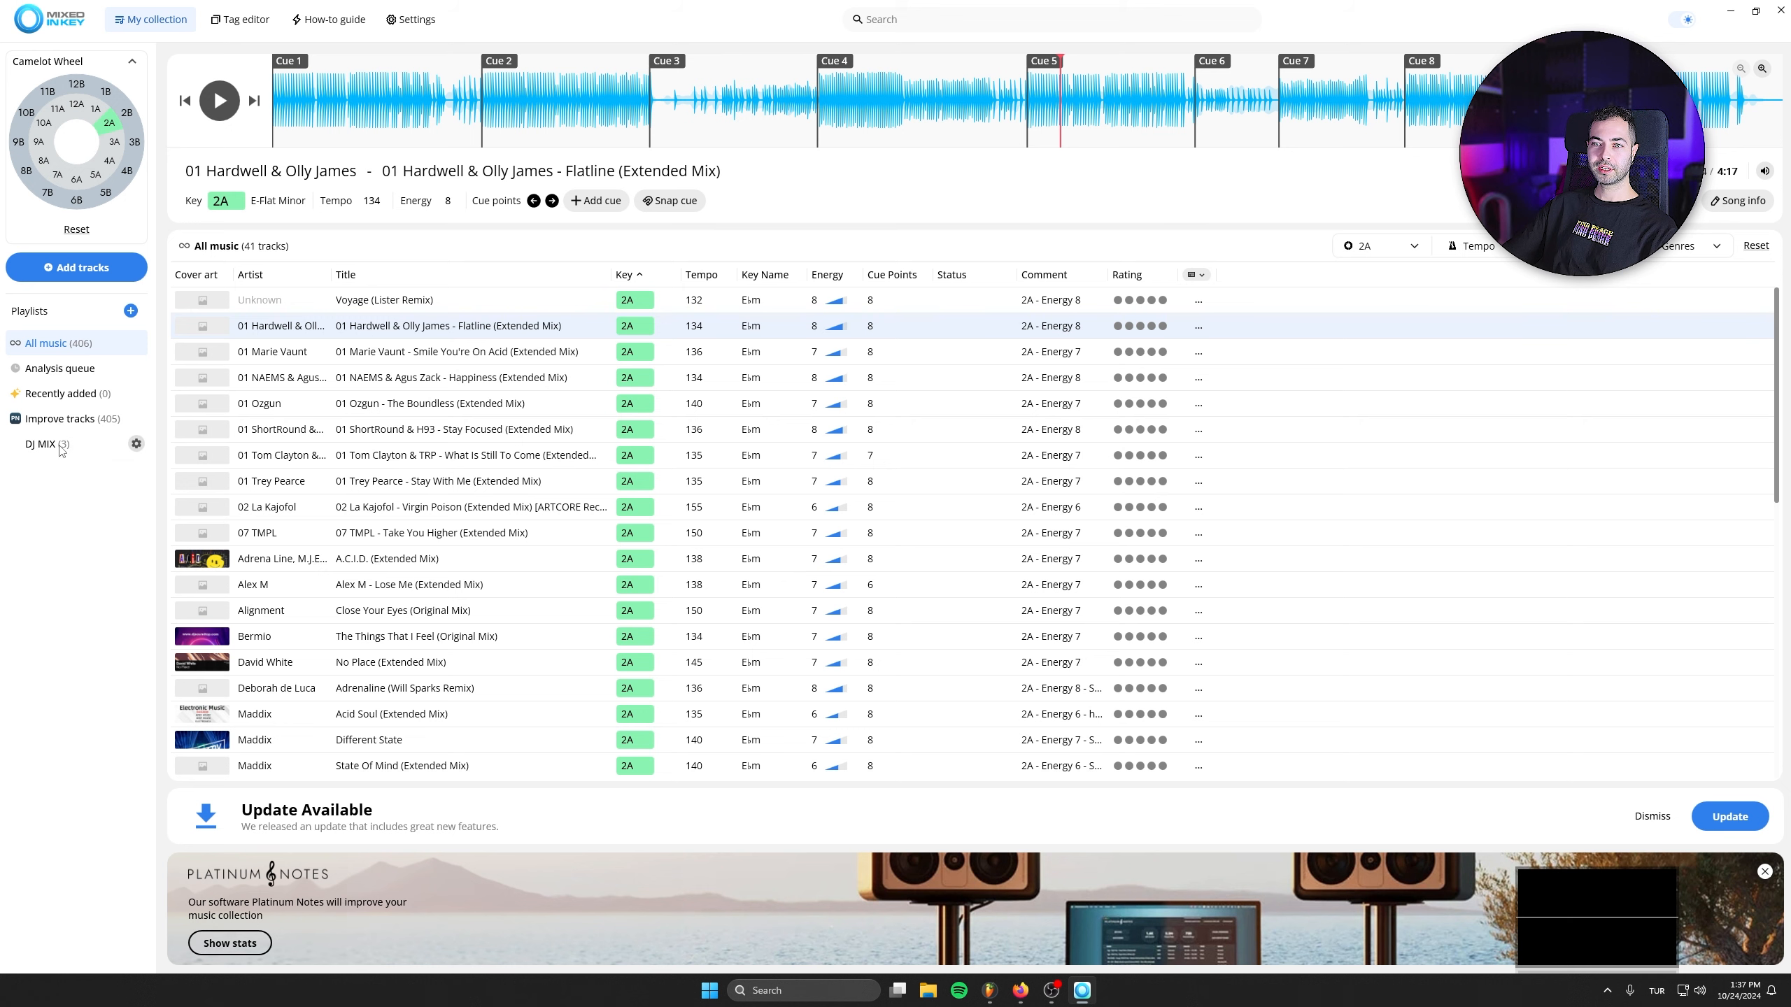
- Try the 2B and 1B key filters on the Camelot wheel and filter the collection to key 1A
left_click(103, 121)
left_click(99, 112)
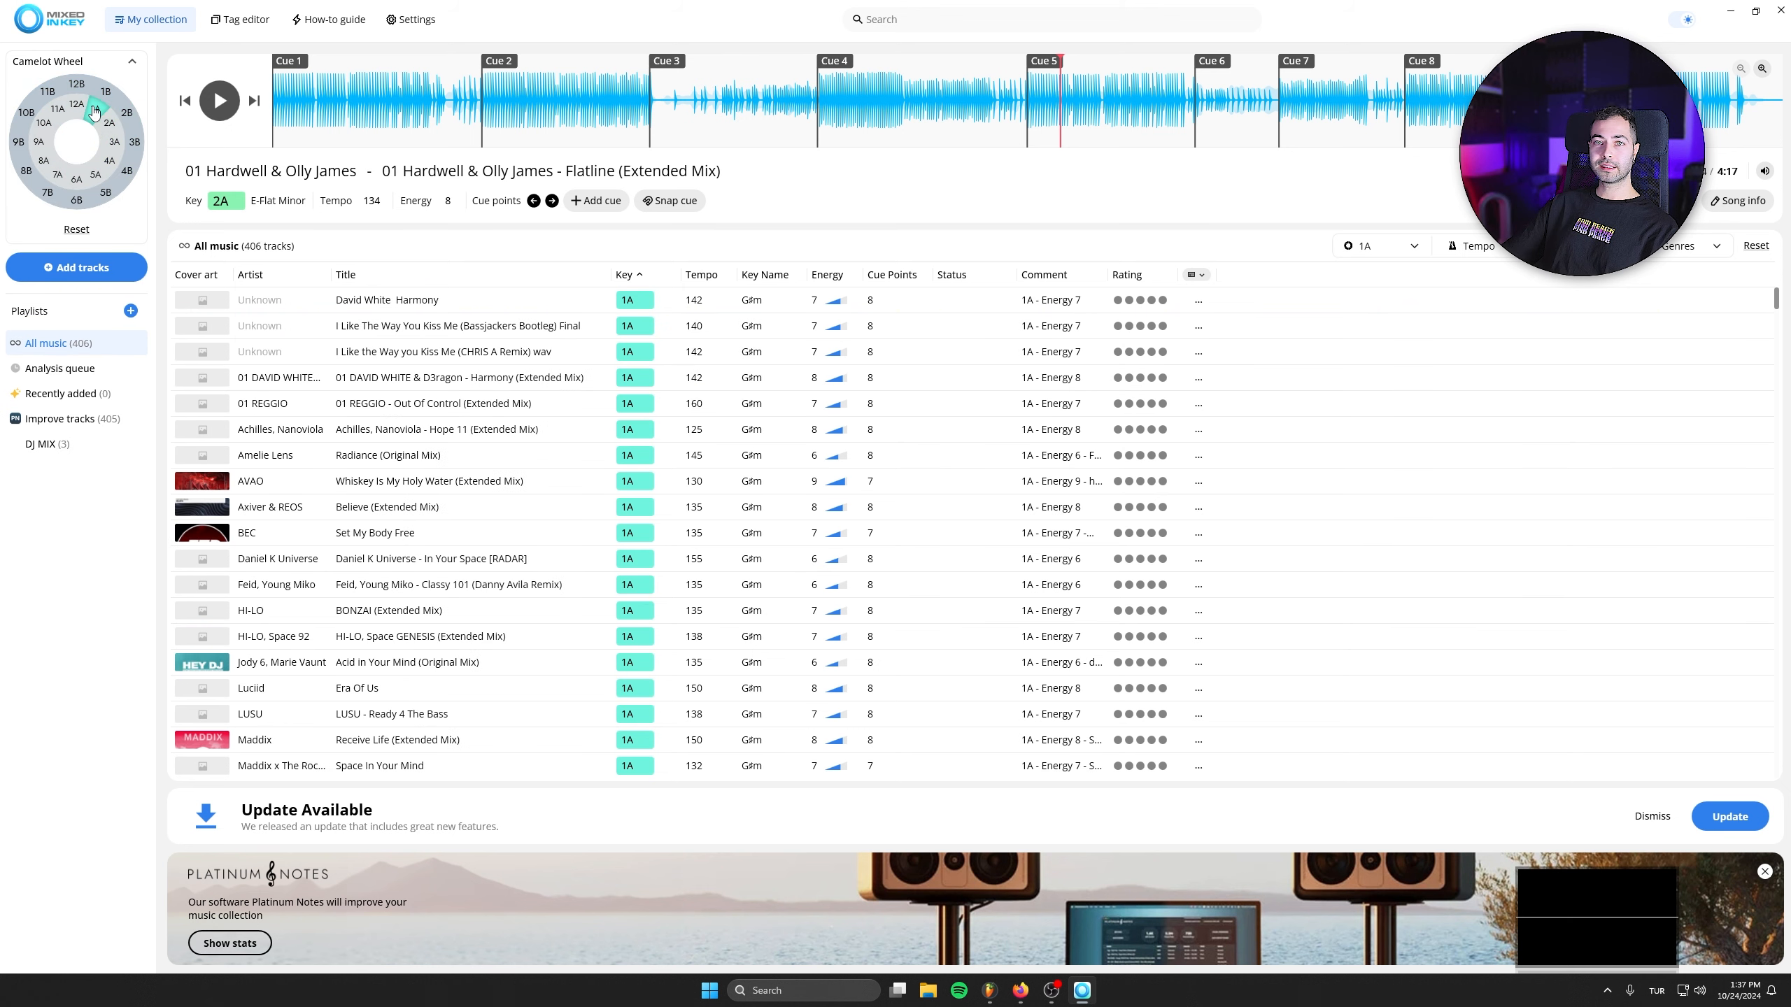
left_click(99, 112)
left_click(129, 117)
left_click(129, 116)
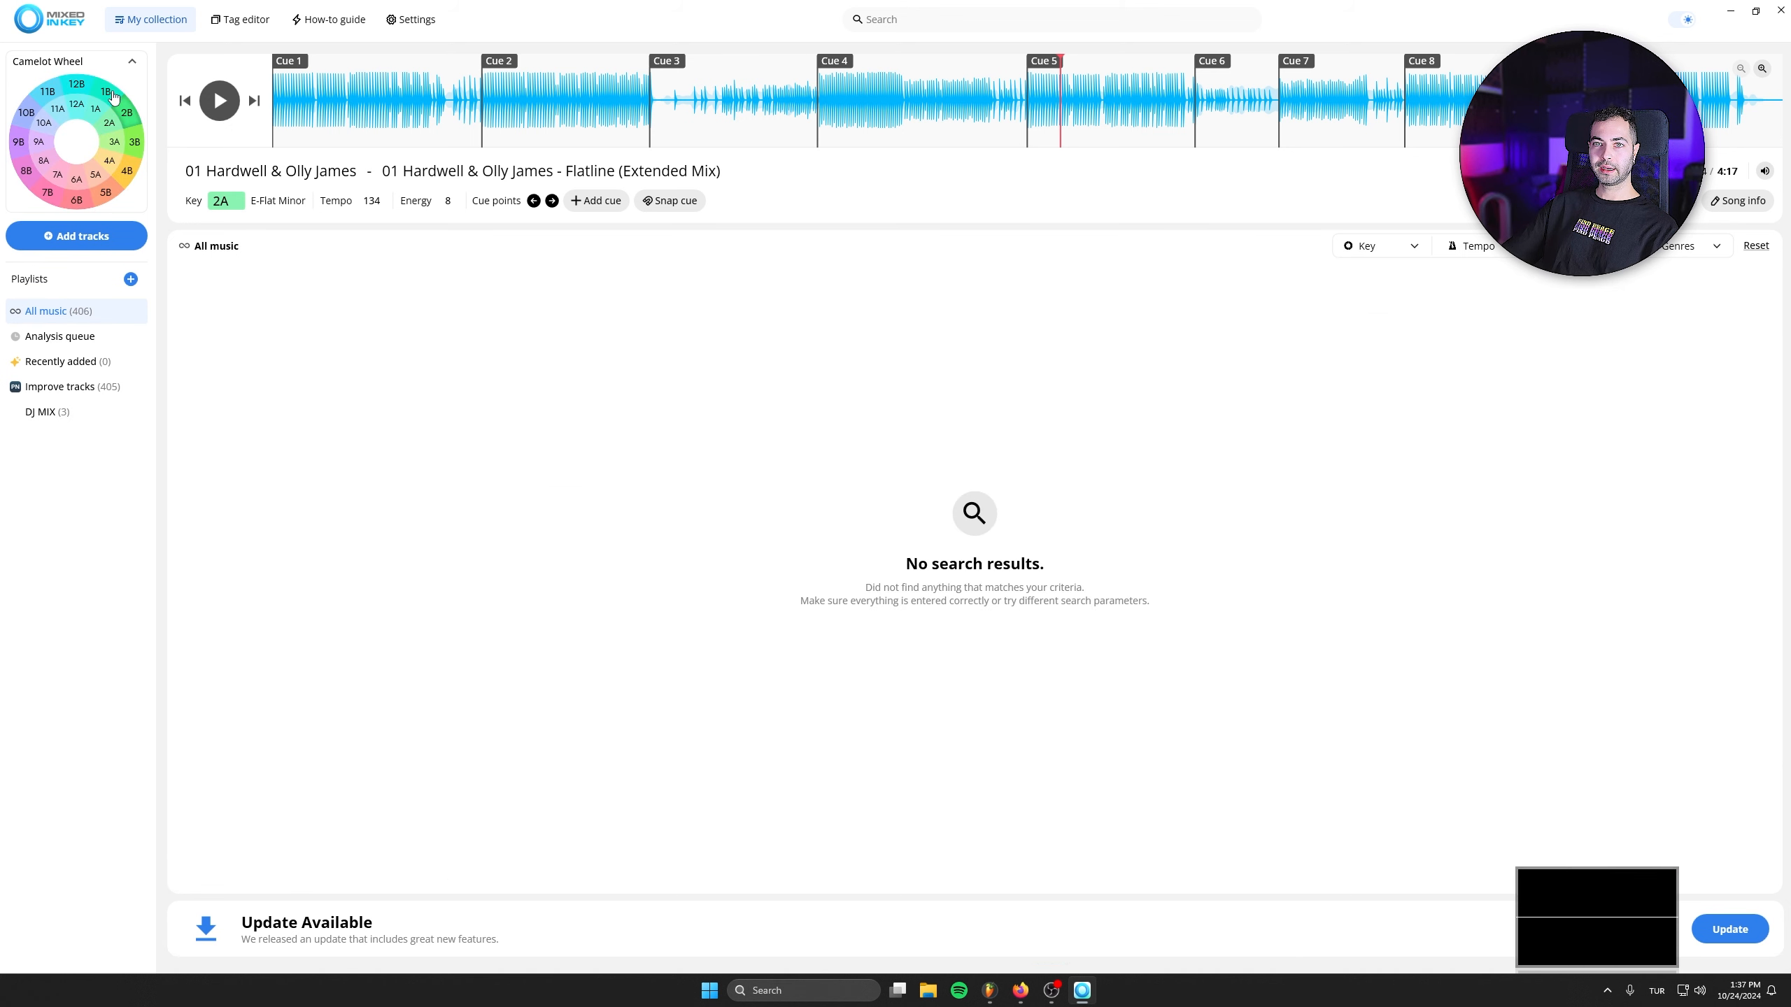
left_click(111, 94)
left_click(111, 93)
left_click(98, 117)
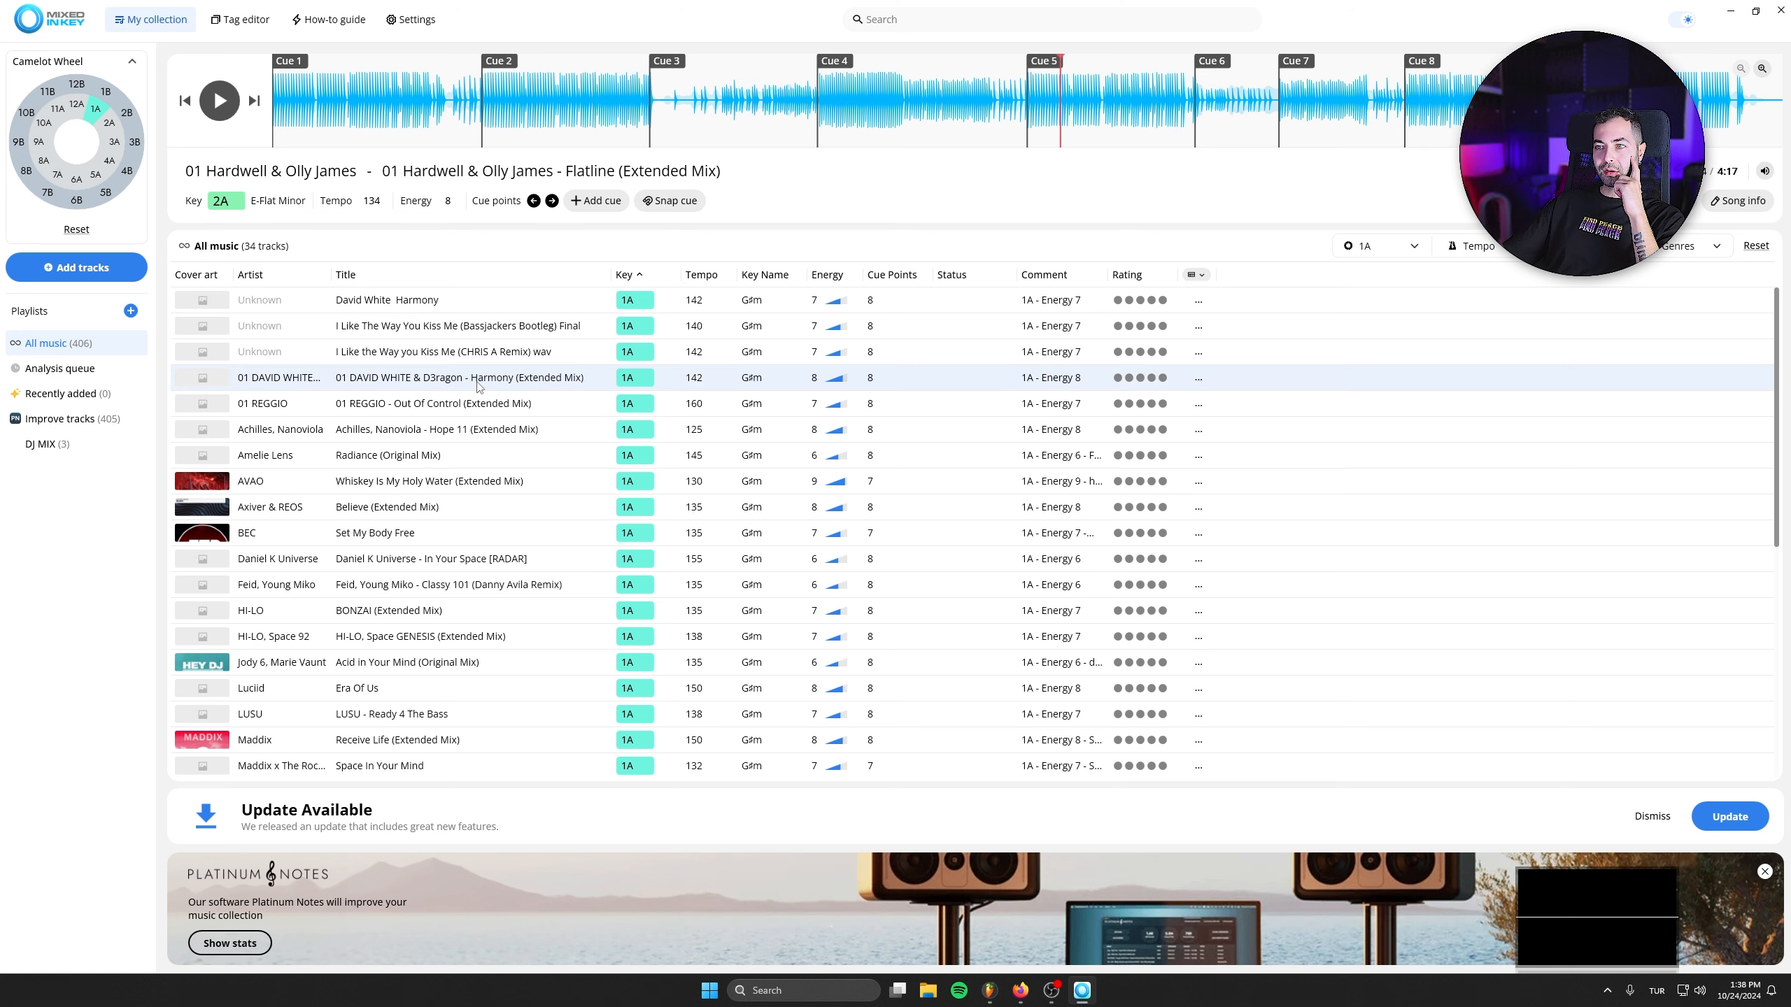
- Preview Axiver & REOS - Believe (Extended Mix) from Cue 7 and Cue 8
left_click(441, 429)
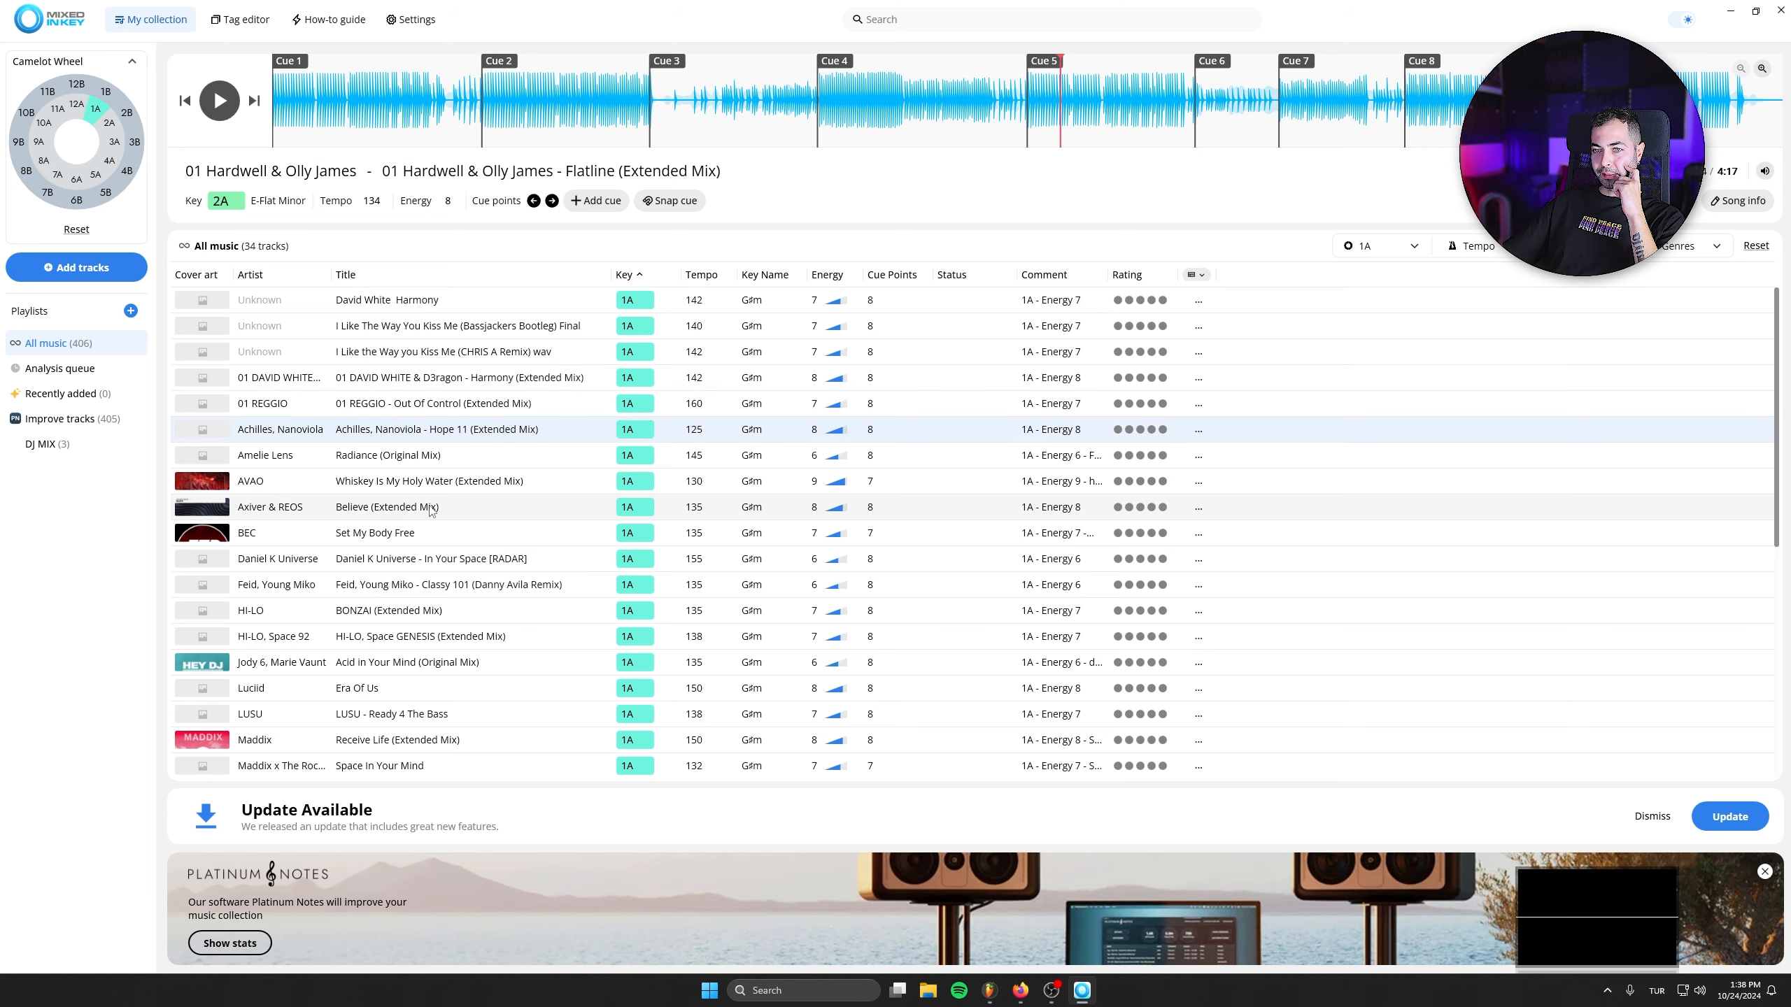
left_click(407, 513)
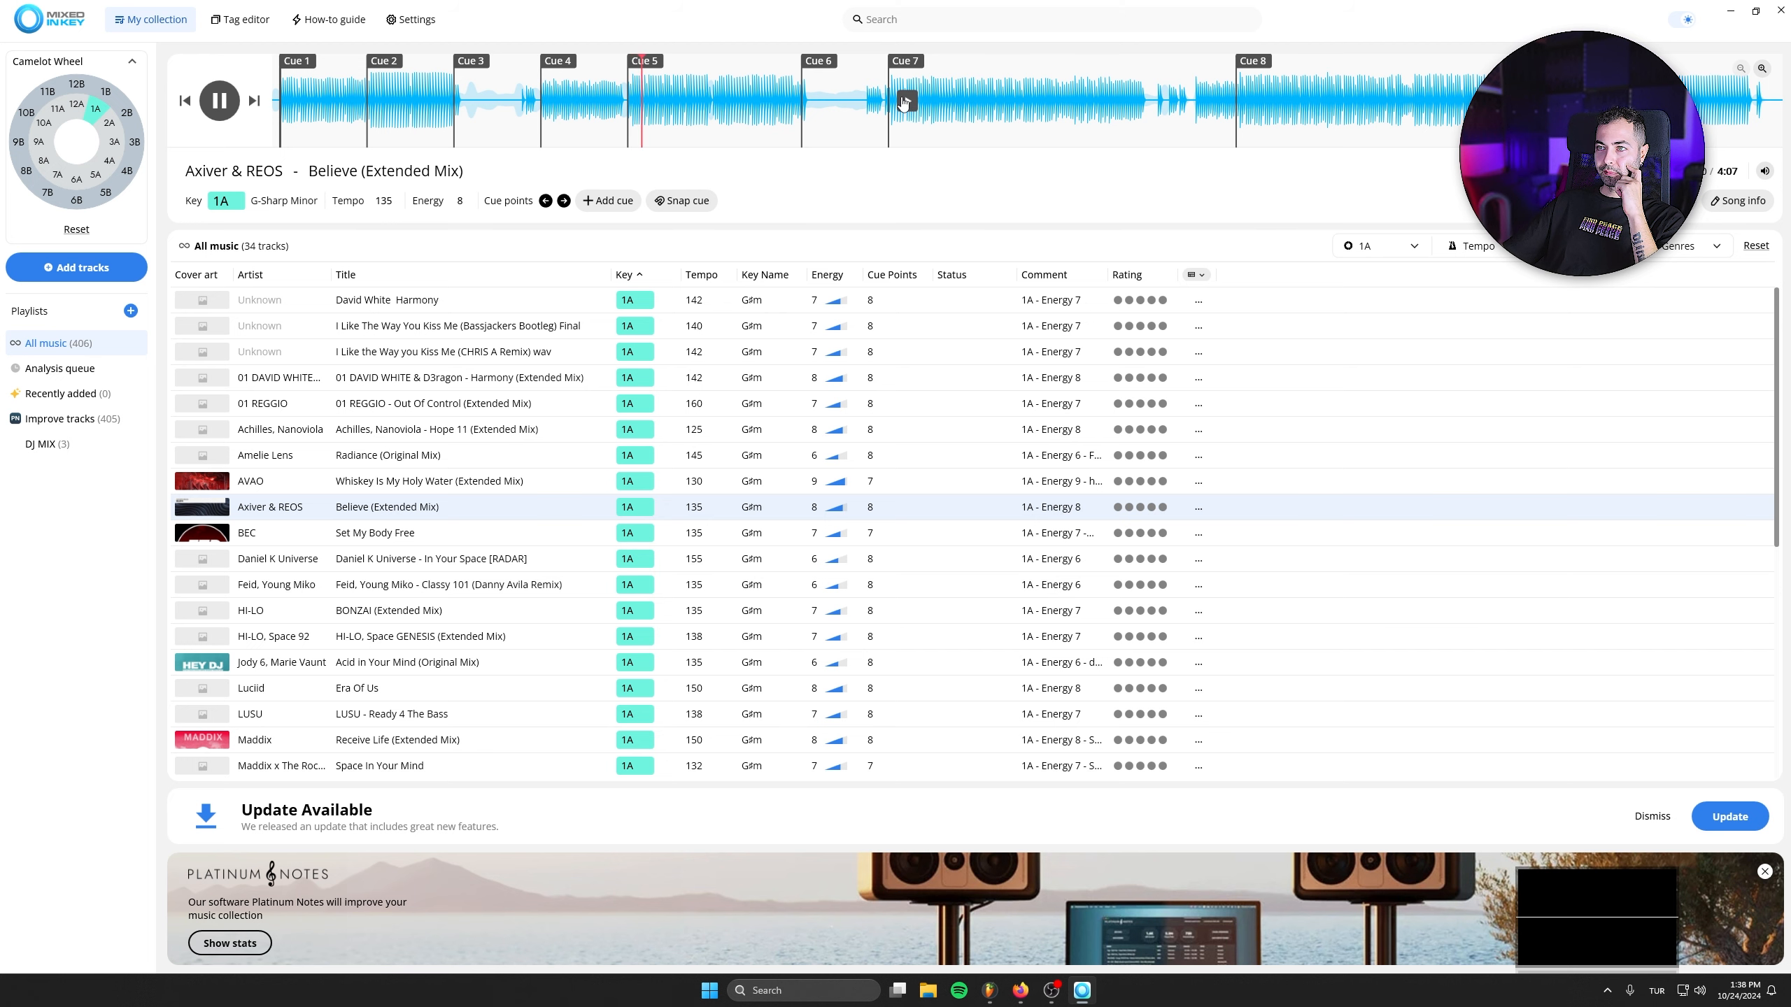
left_click(906, 100)
left_click(1252, 101)
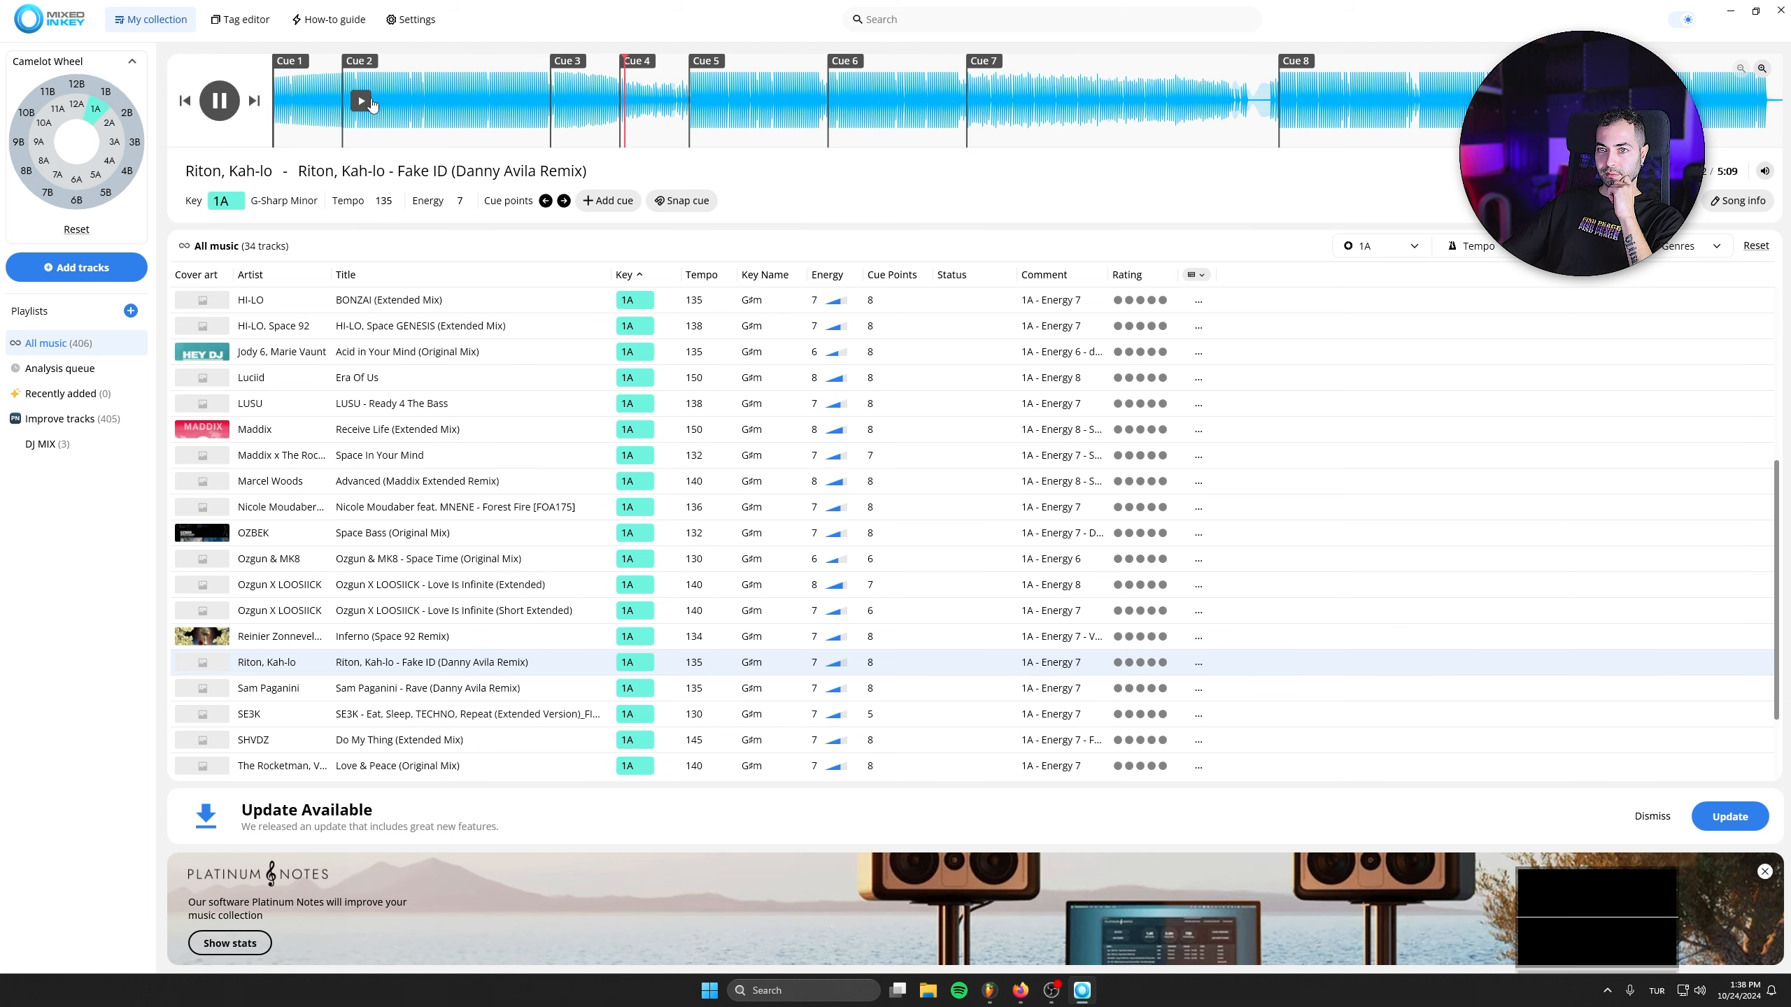
- Preview Riton, Kah-lo - Fake ID (Danny Avila Remix) from Cue 2, Cue 5 and Cue 6
left_click(369, 99)
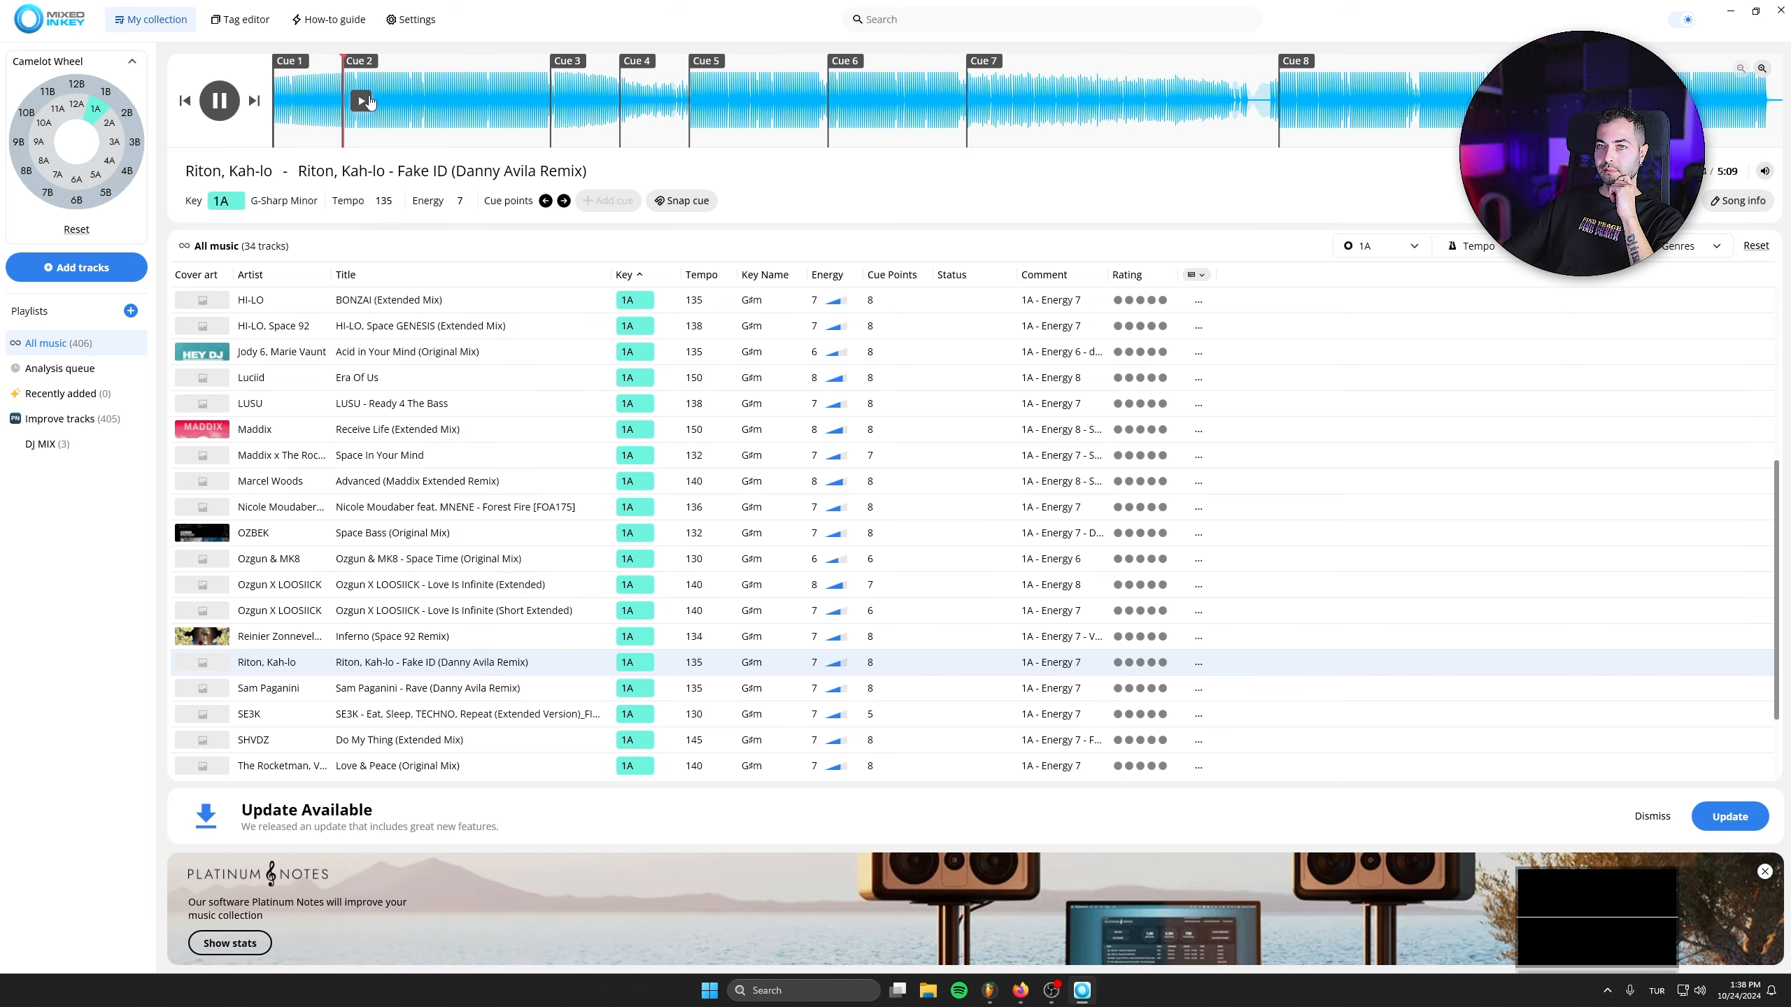
left_click(708, 101)
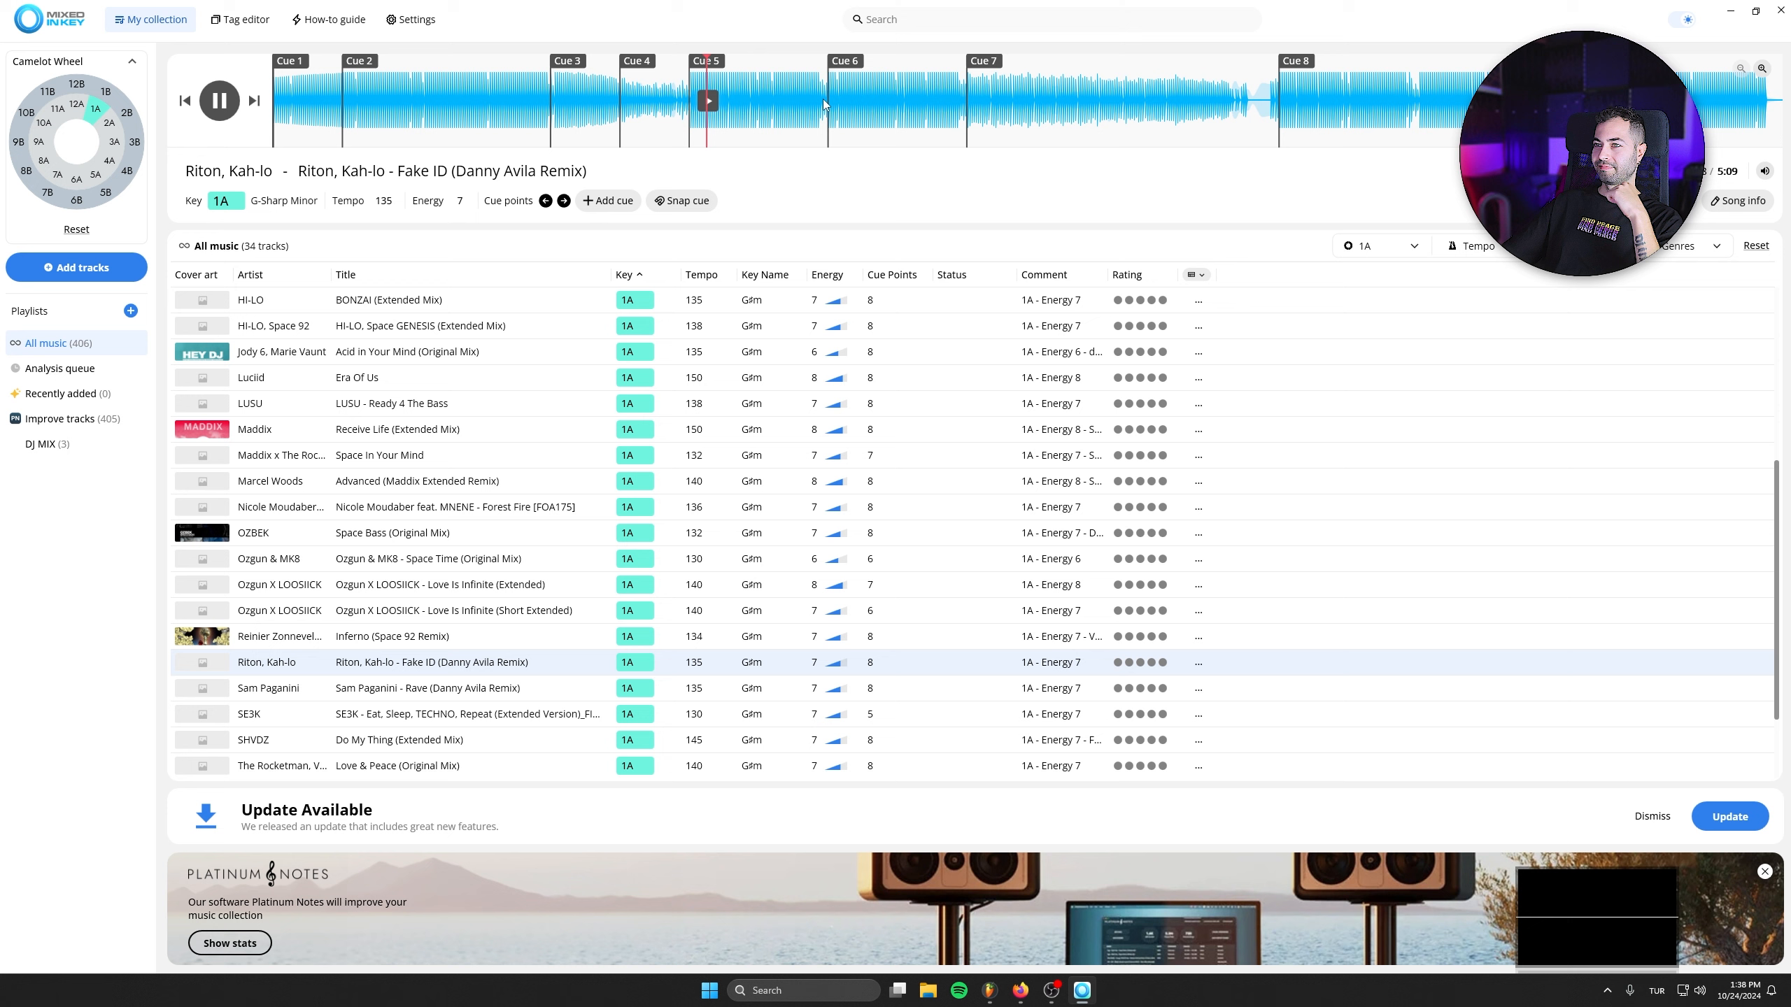
left_click(843, 101)
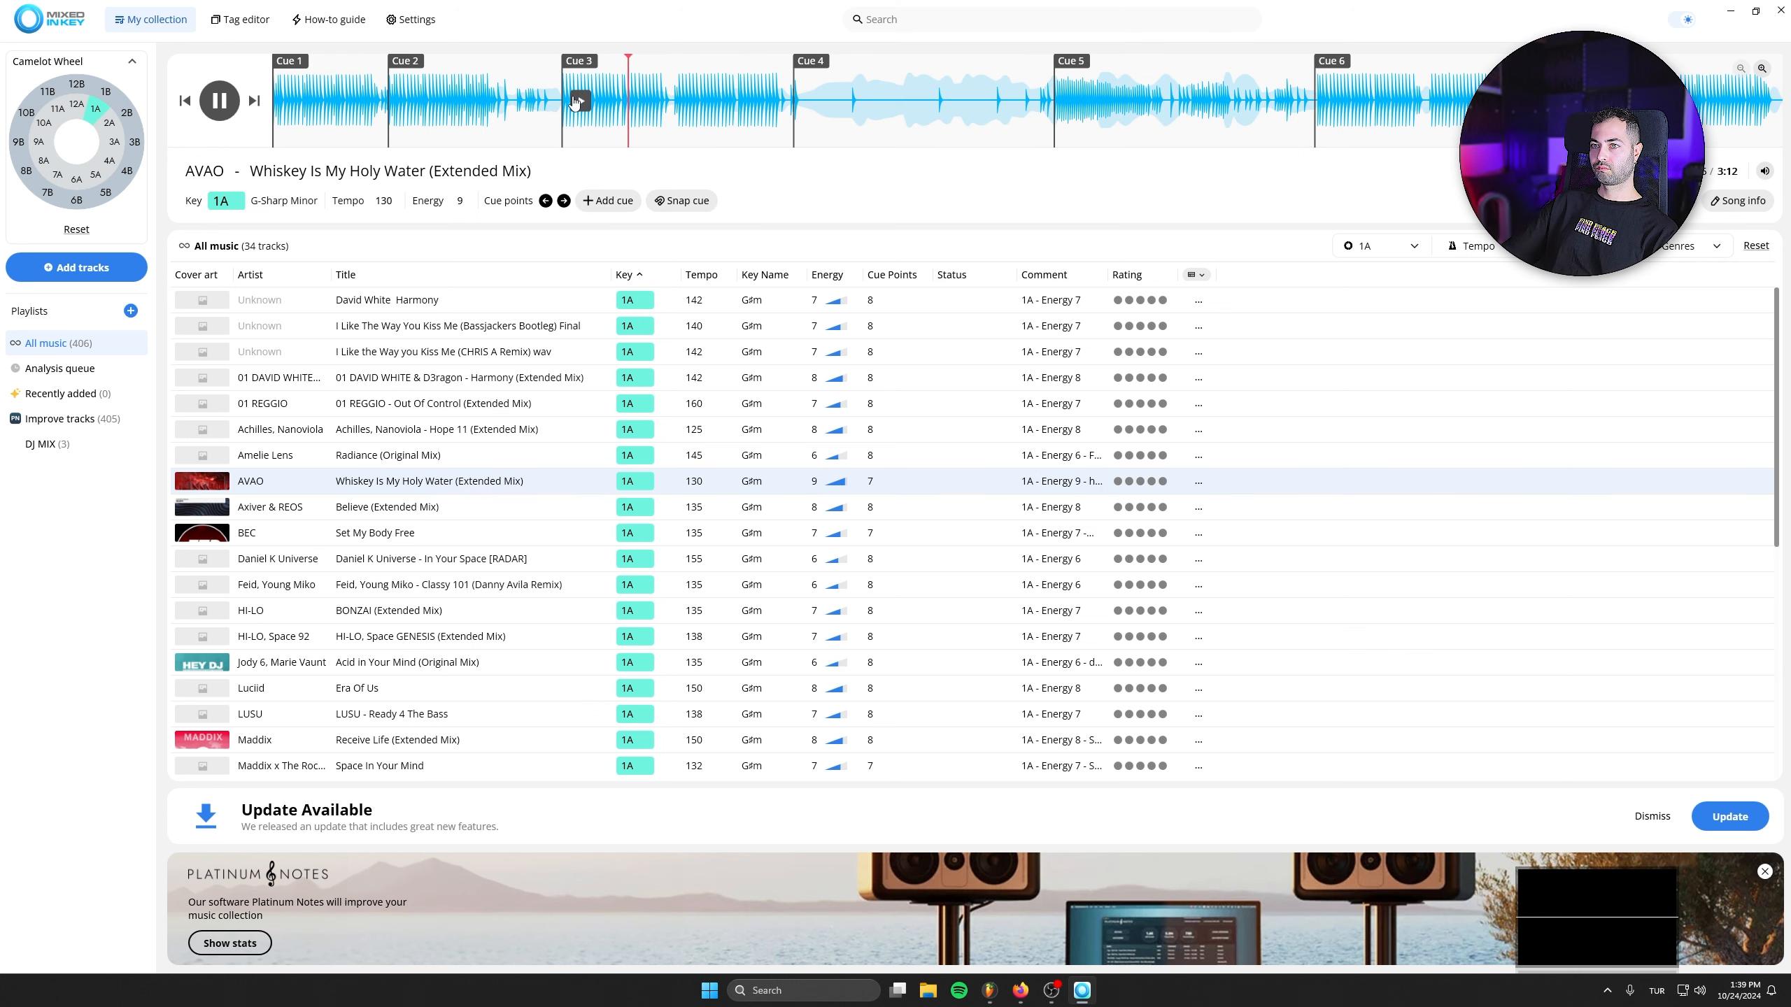
- Preview AVAO - Whiskey Is My Holy Water (Extended Mix) and BEC - Set My Body Free, each from Cue 3
left_click(581, 101)
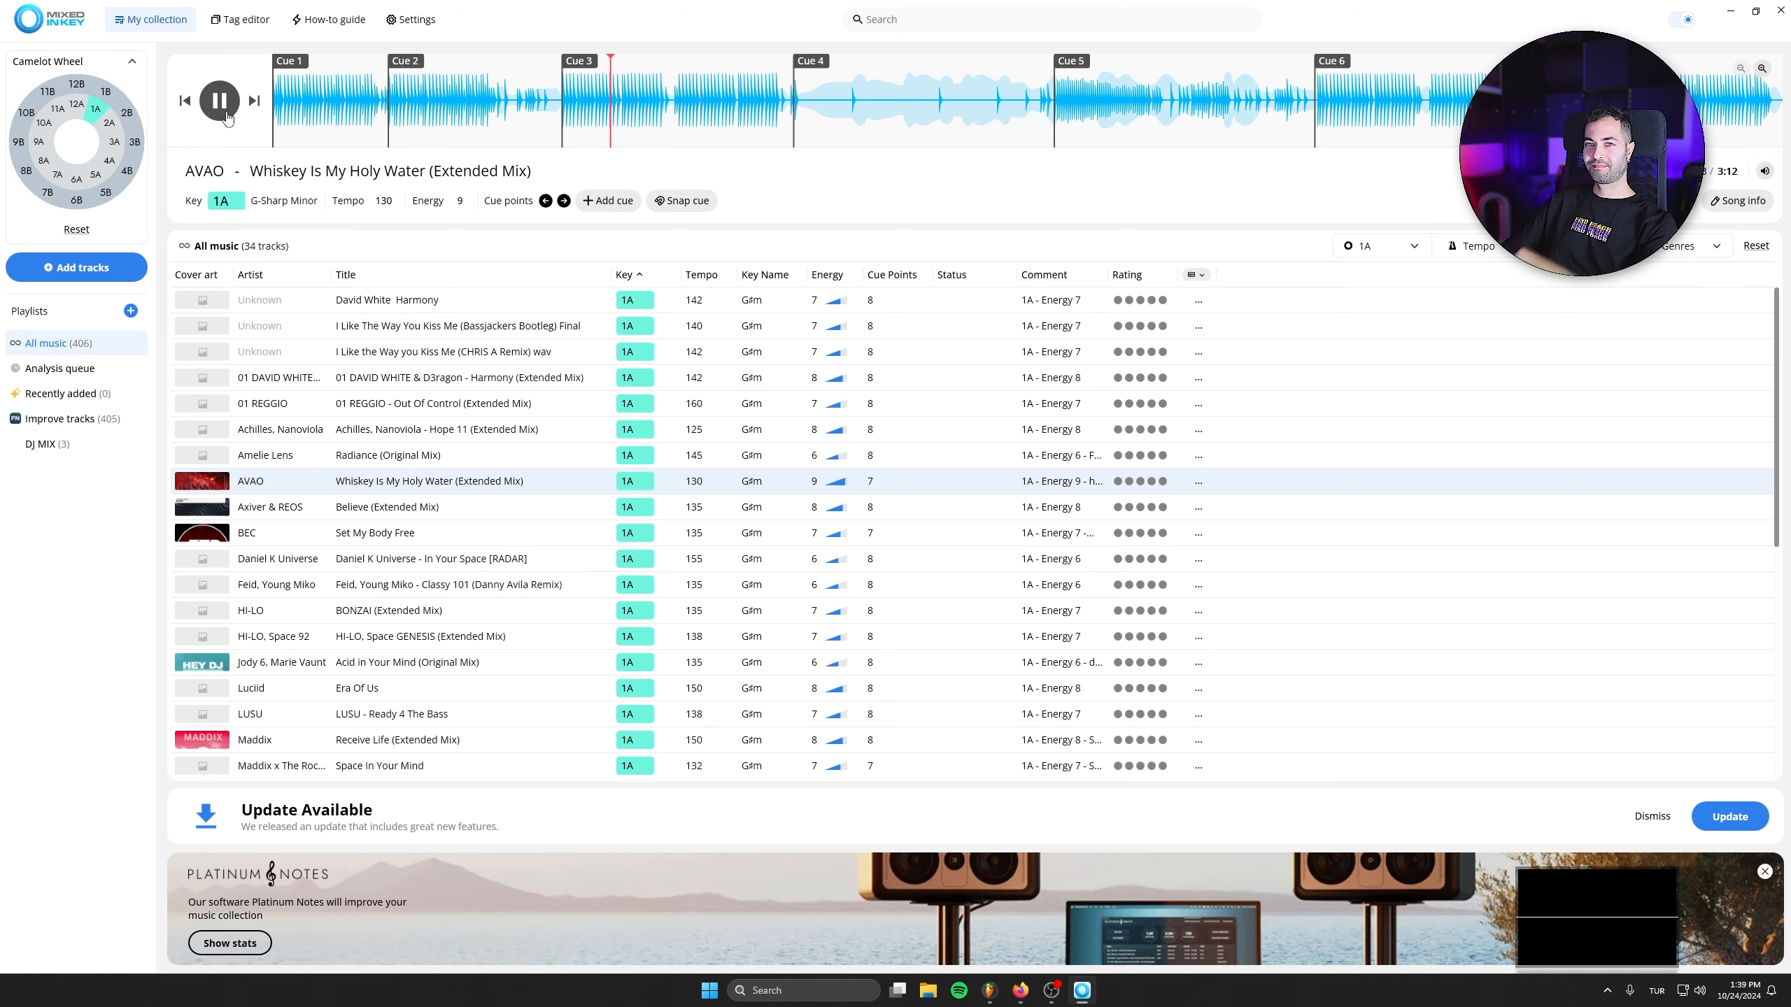
key("space")
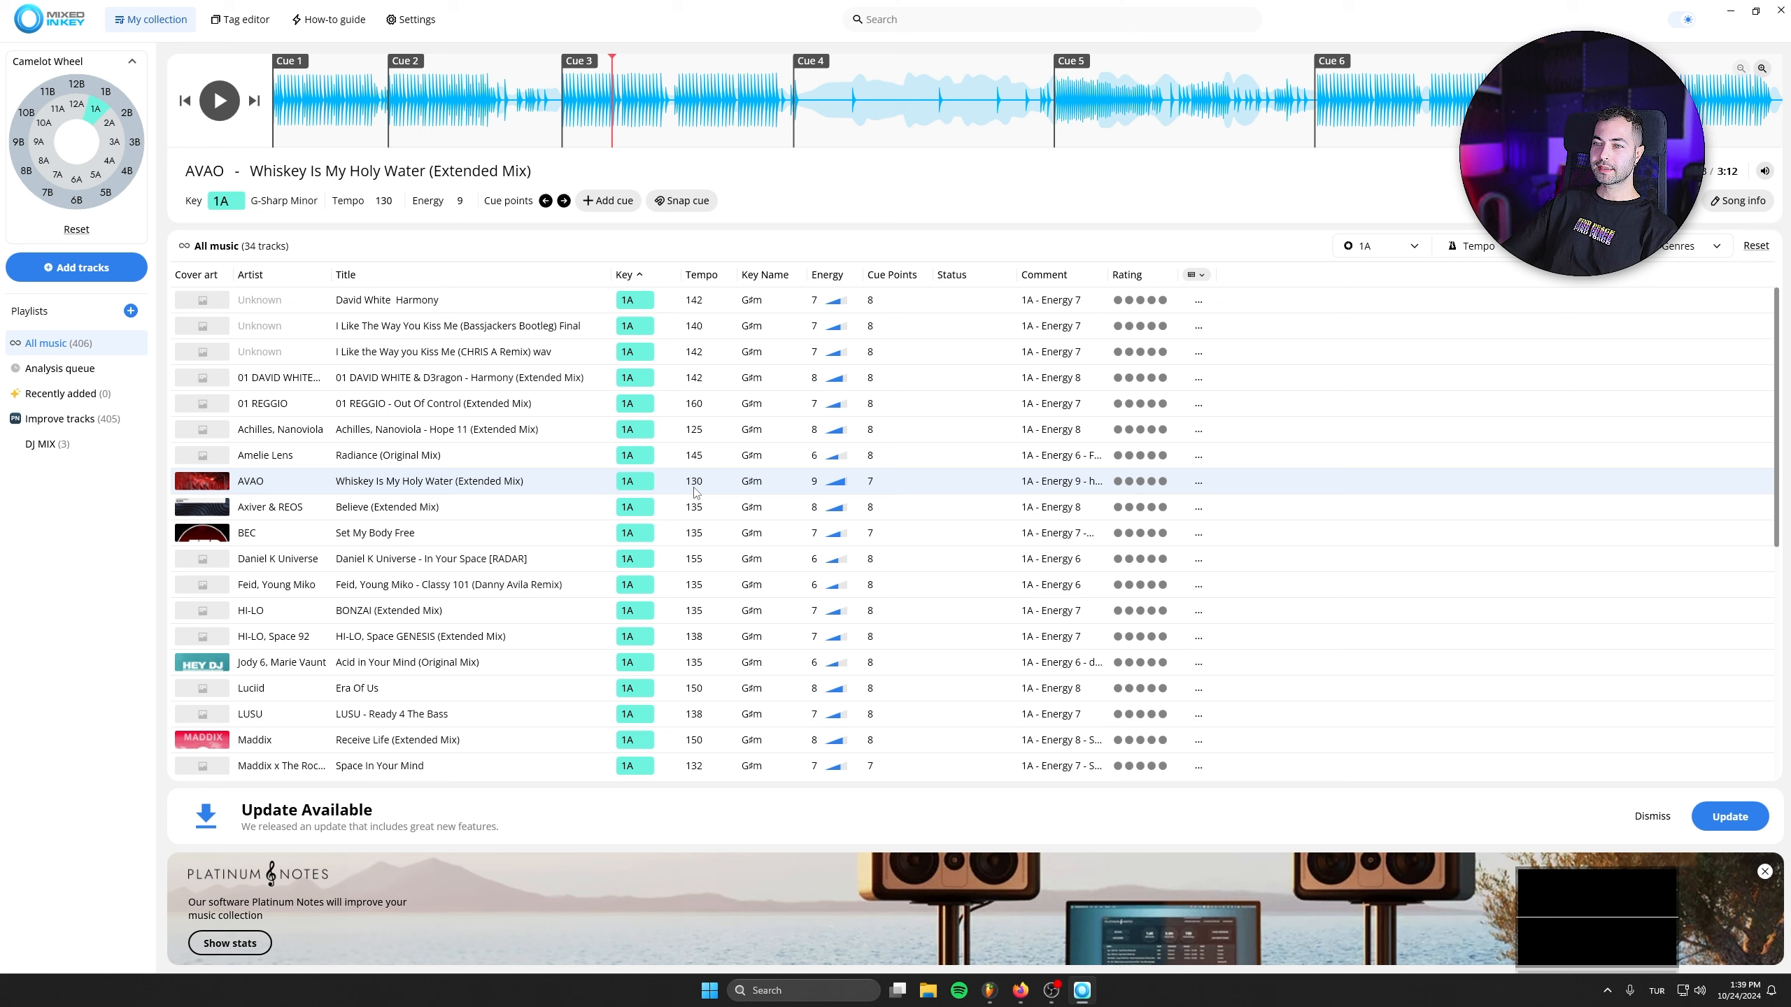
double_click(426, 538)
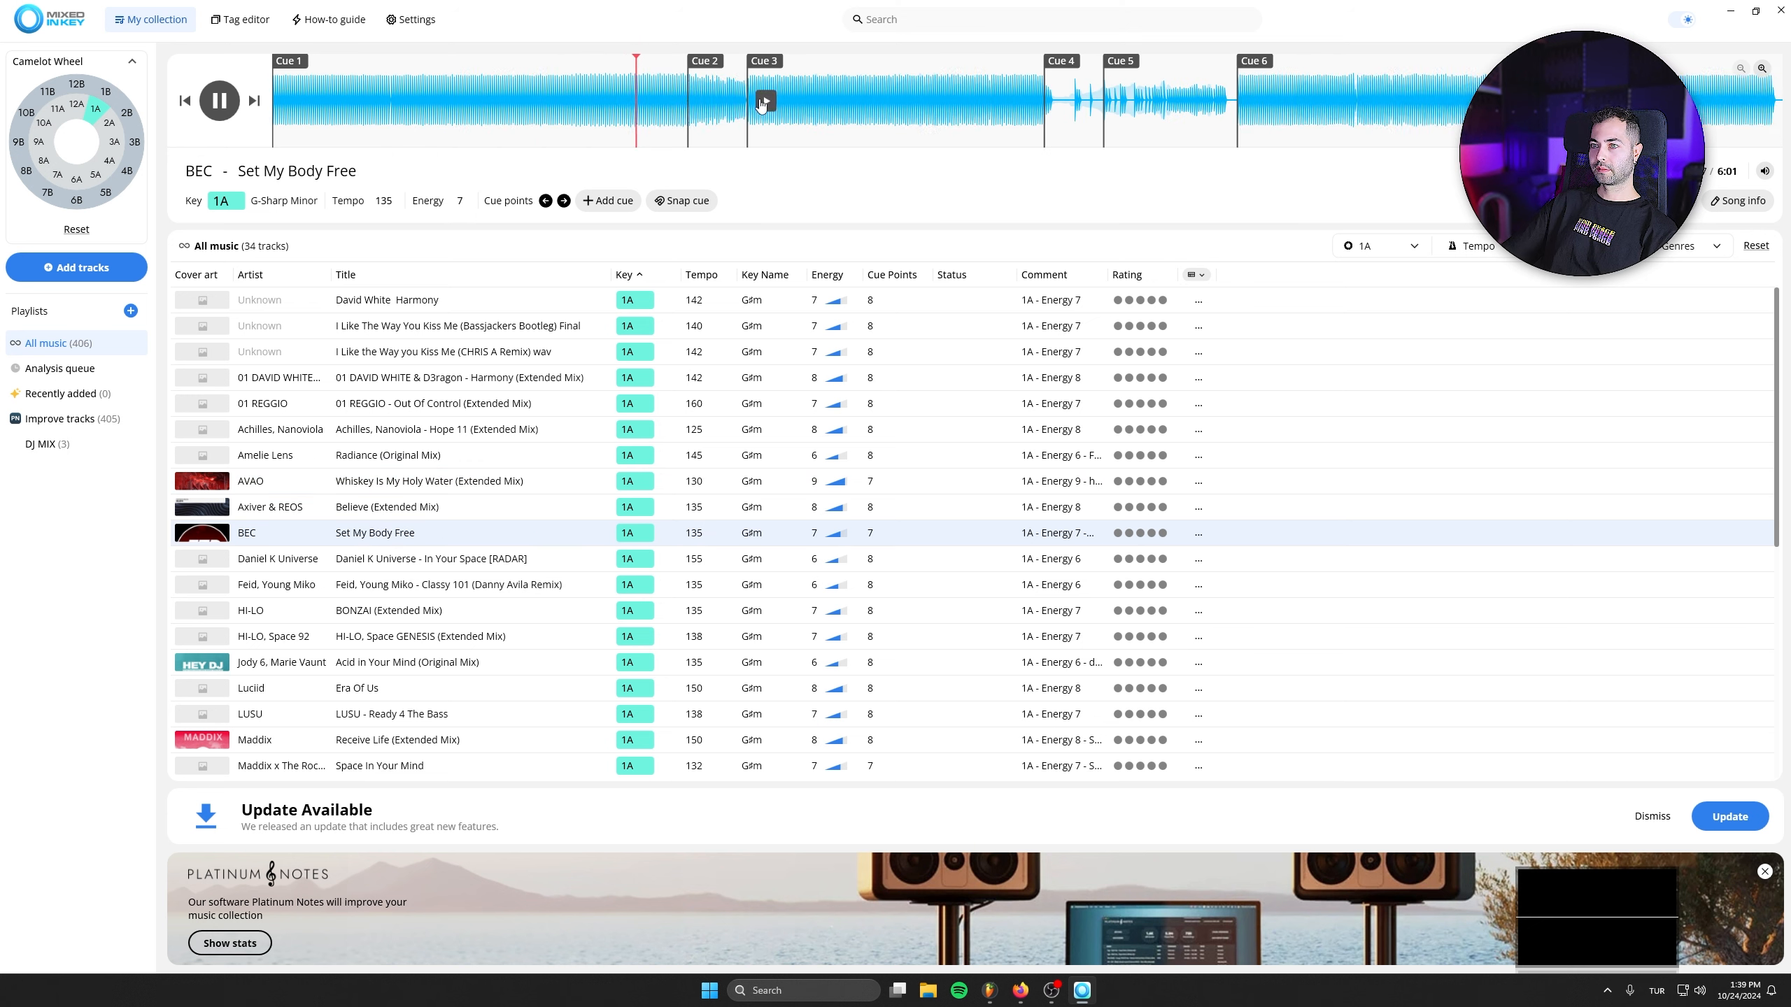
left_click(749, 102)
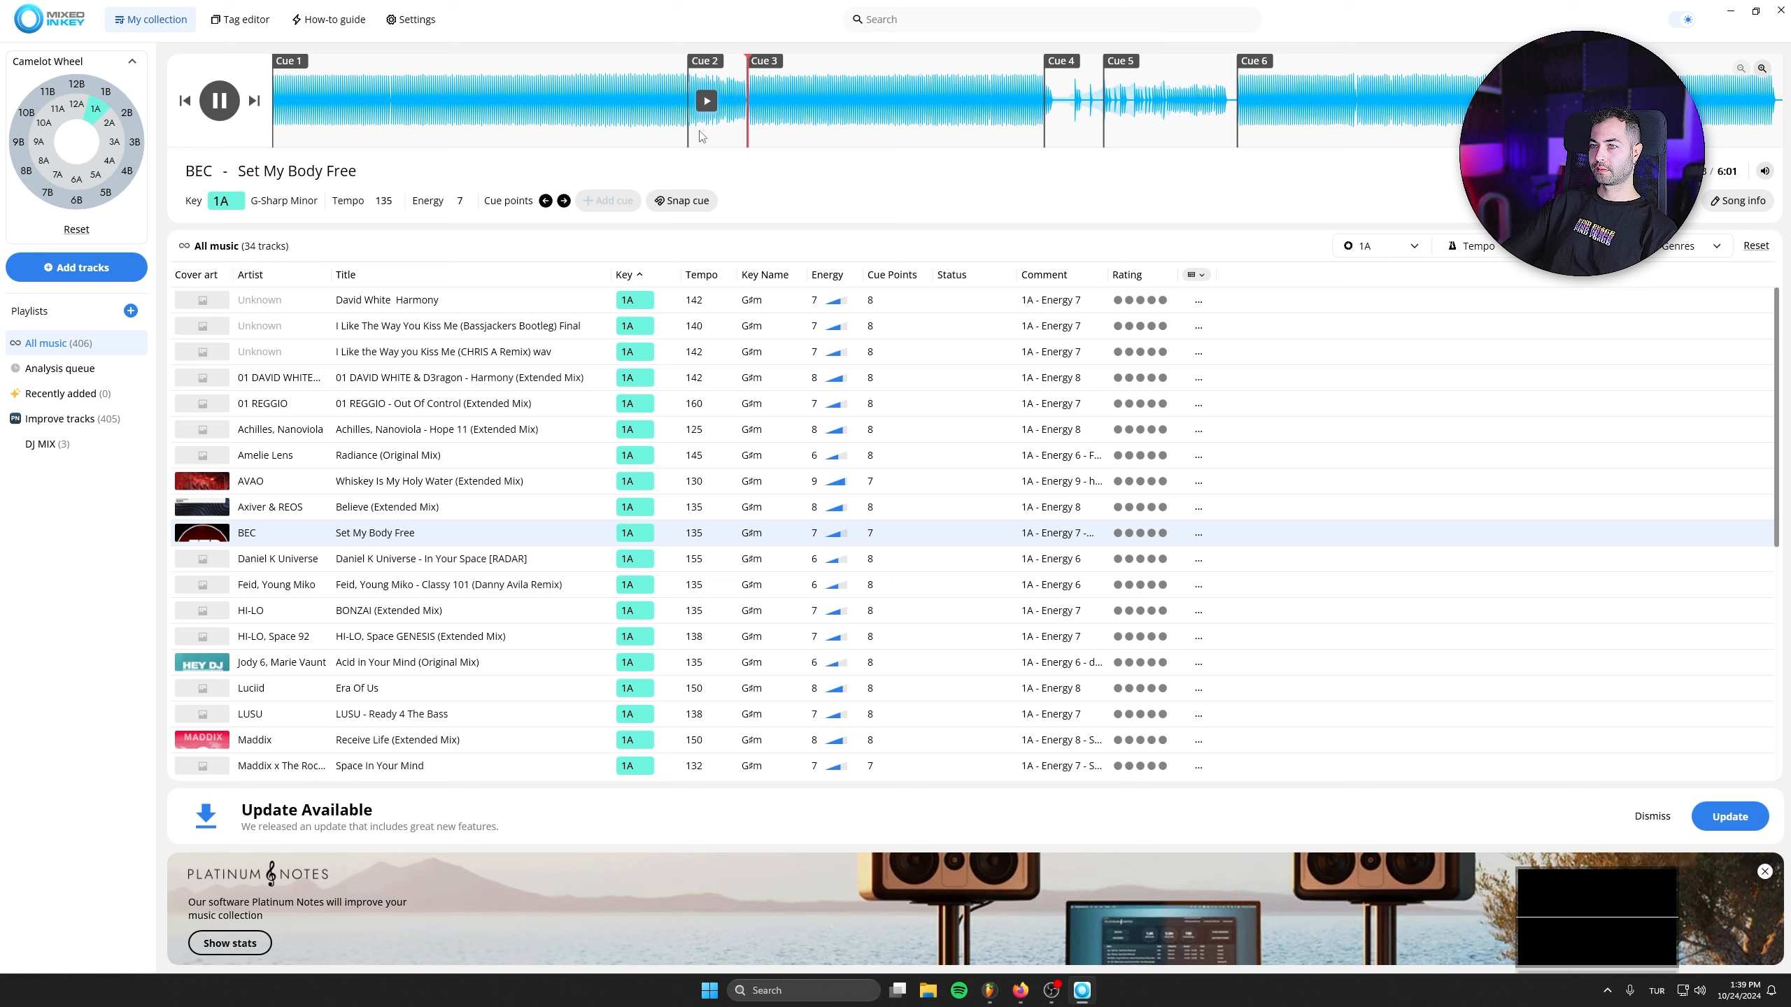
left_click(218, 105)
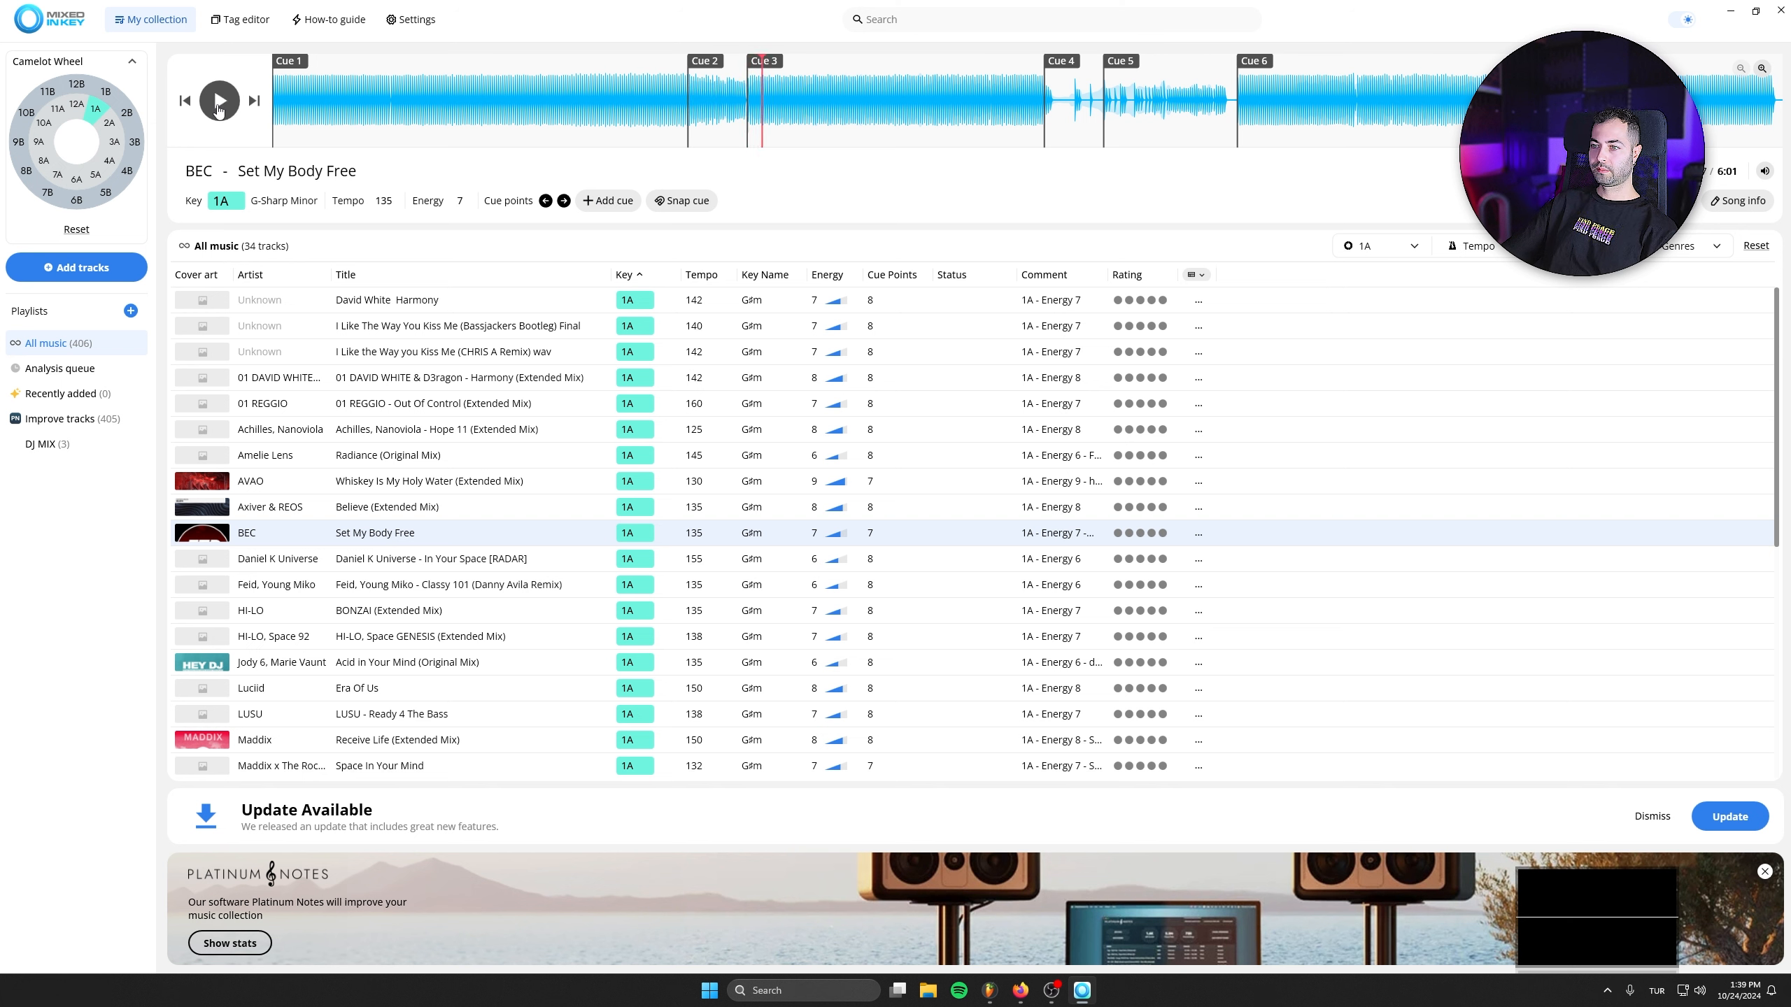
- Preview BONZAI (Extended Mix) and Classy 101 (Danny Avila Remix), and add Classy 101 to the DJ MIX playlist
double_click(472, 607)
double_click(466, 584)
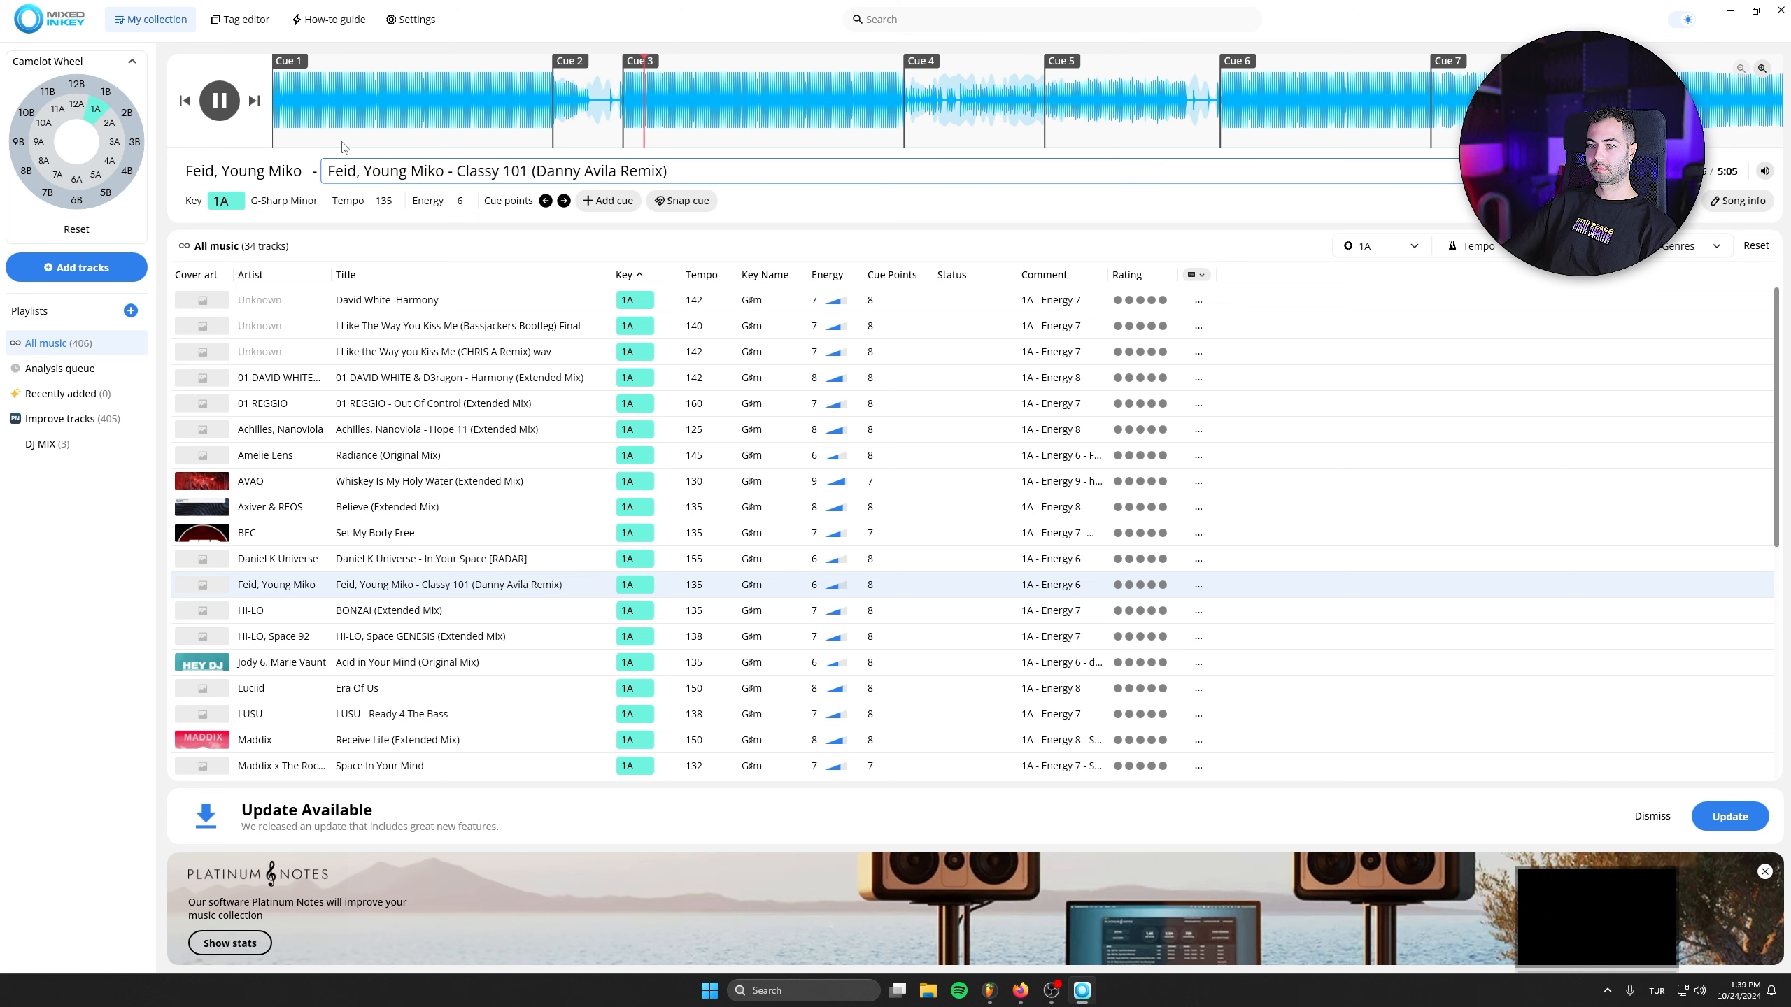
left_click(231, 113)
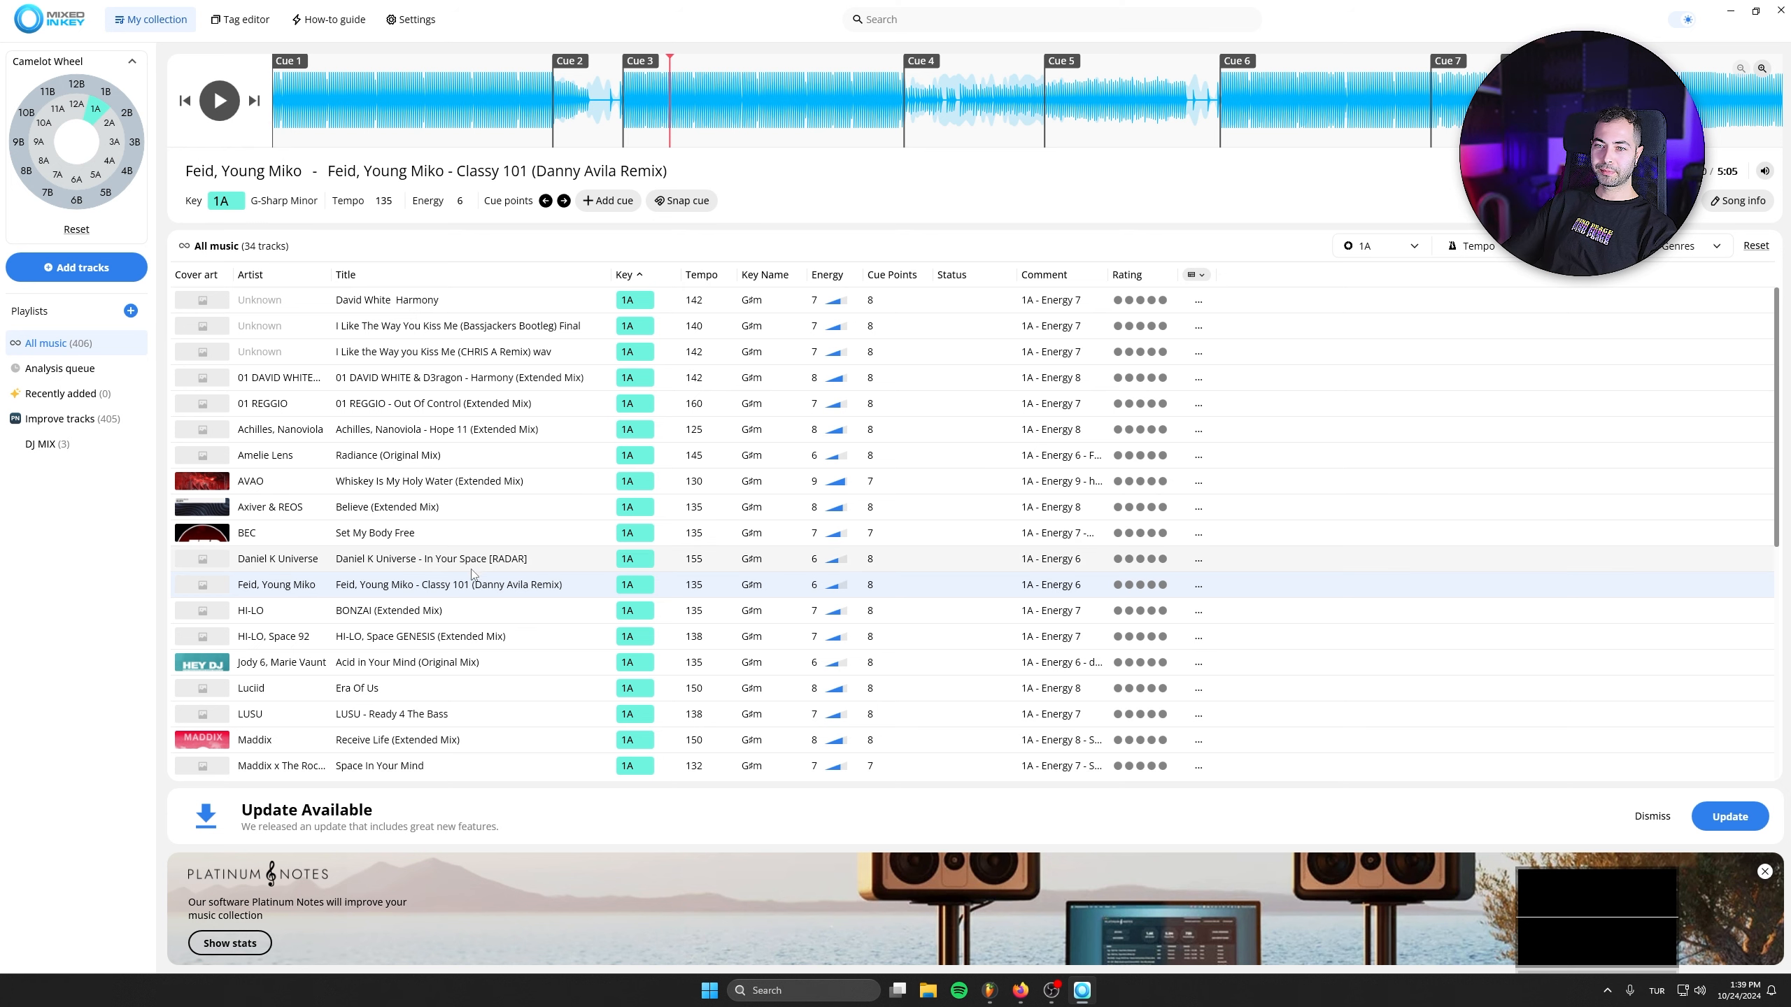
left_click_drag(214, 565, 133, 444)
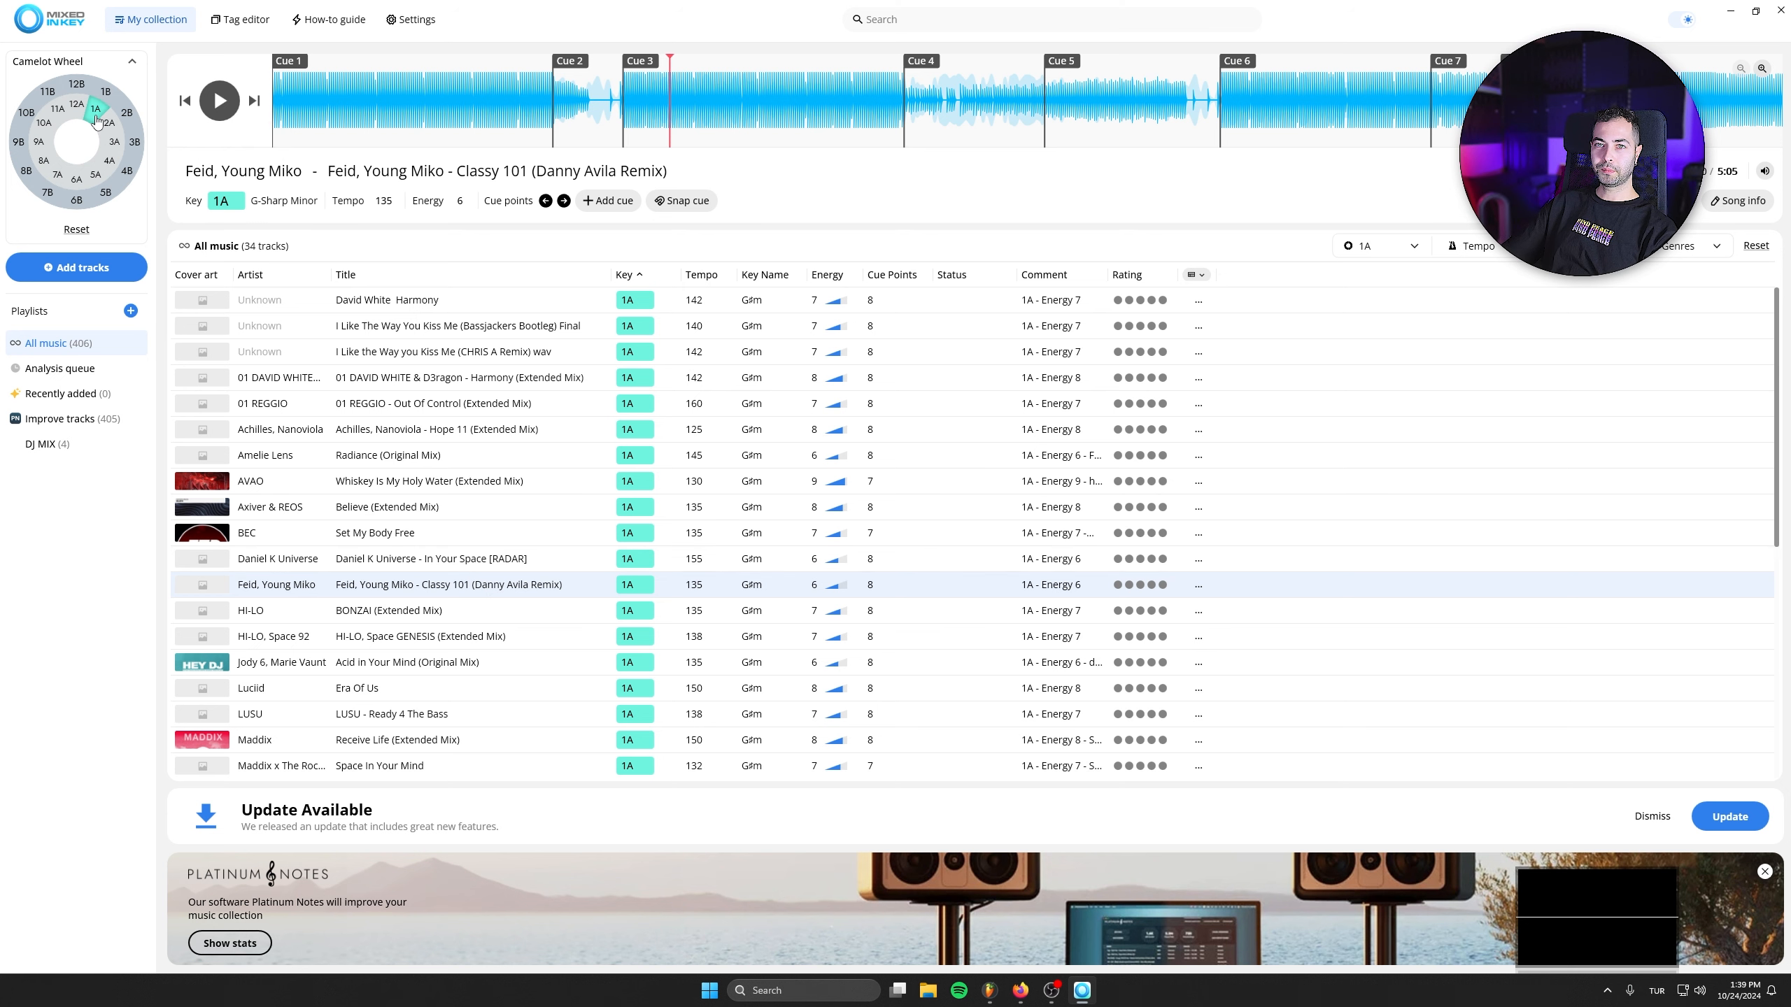
- Filter the collection to key 12A, preview FOVOS & Lister - Flashing Lights (Extended Mix) from Cue 4 and add it to the DJ MIX playlist
left_click(78, 107)
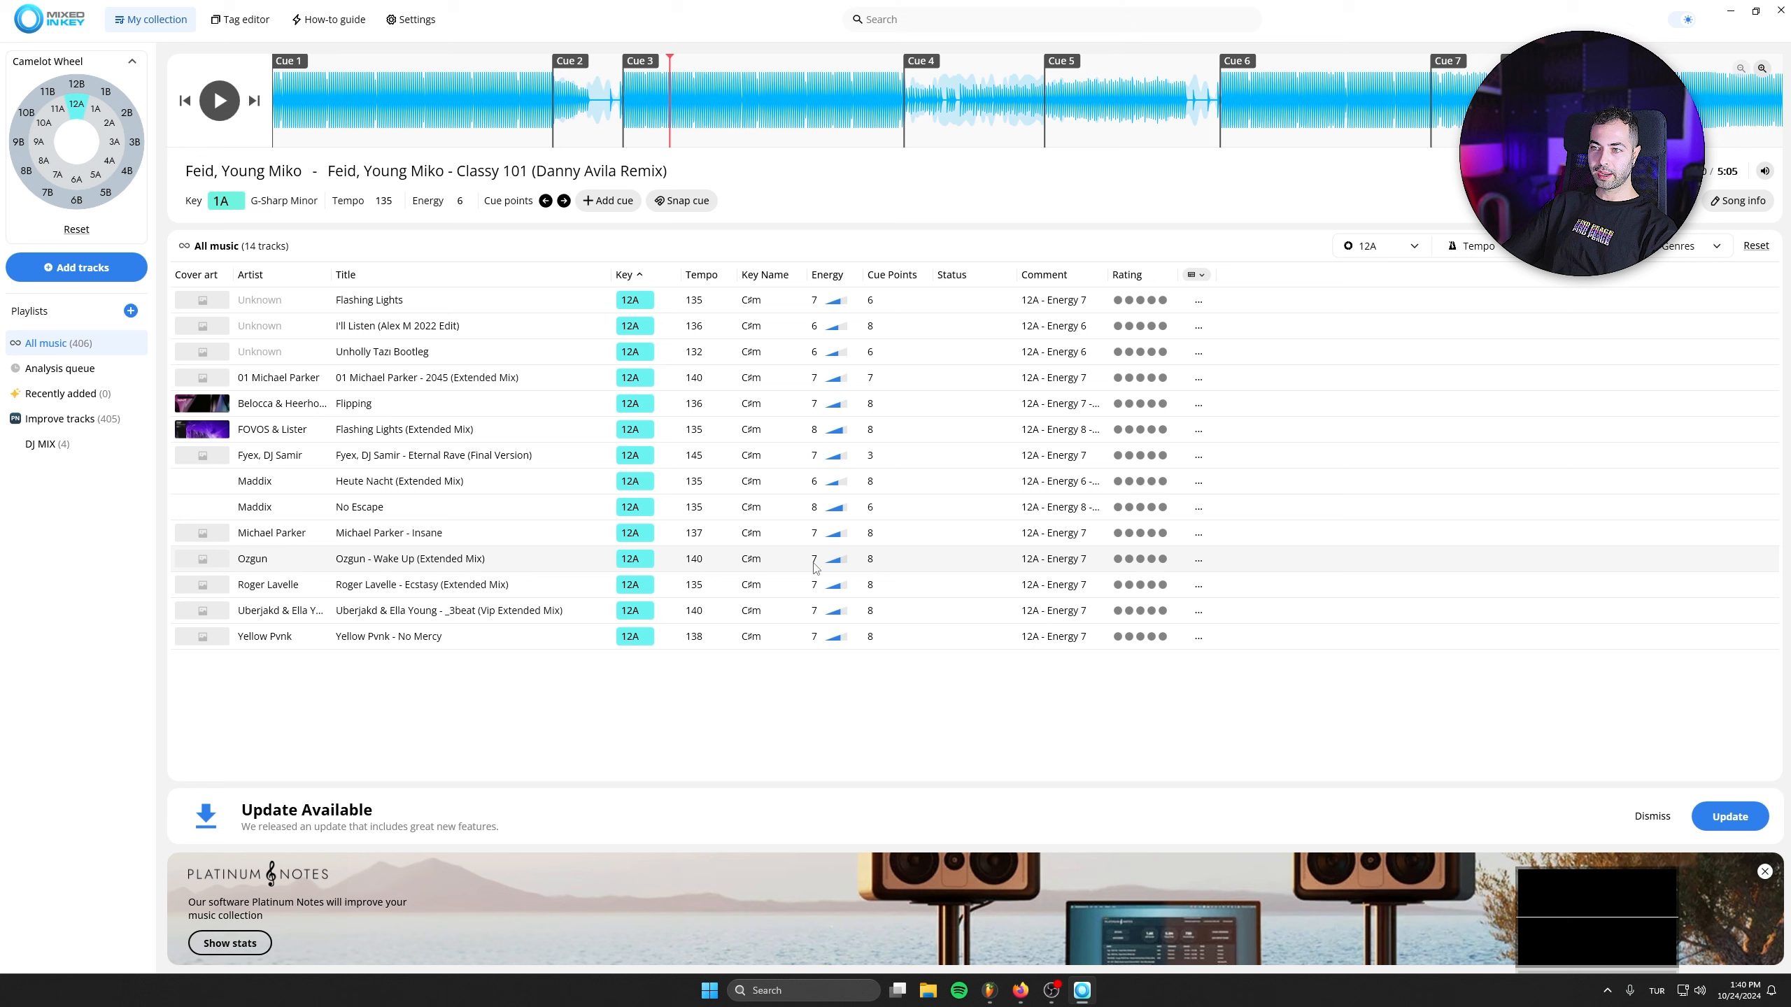
left_click(382, 436)
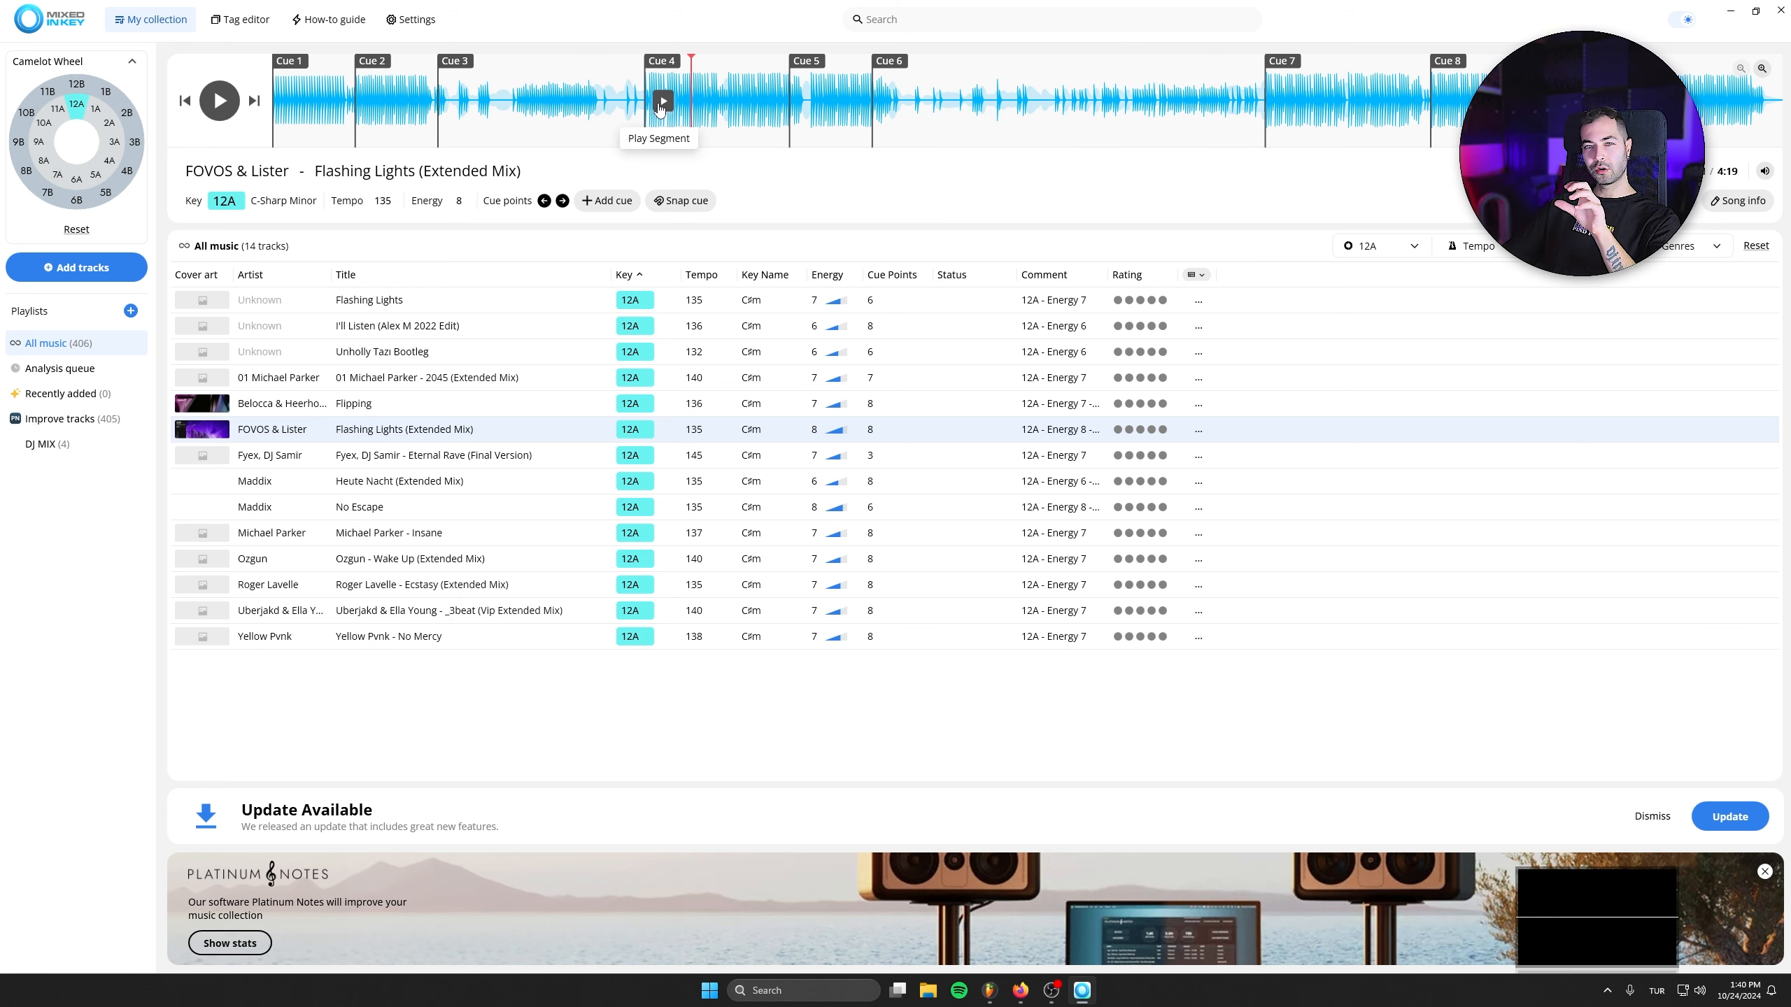
left_click(659, 105)
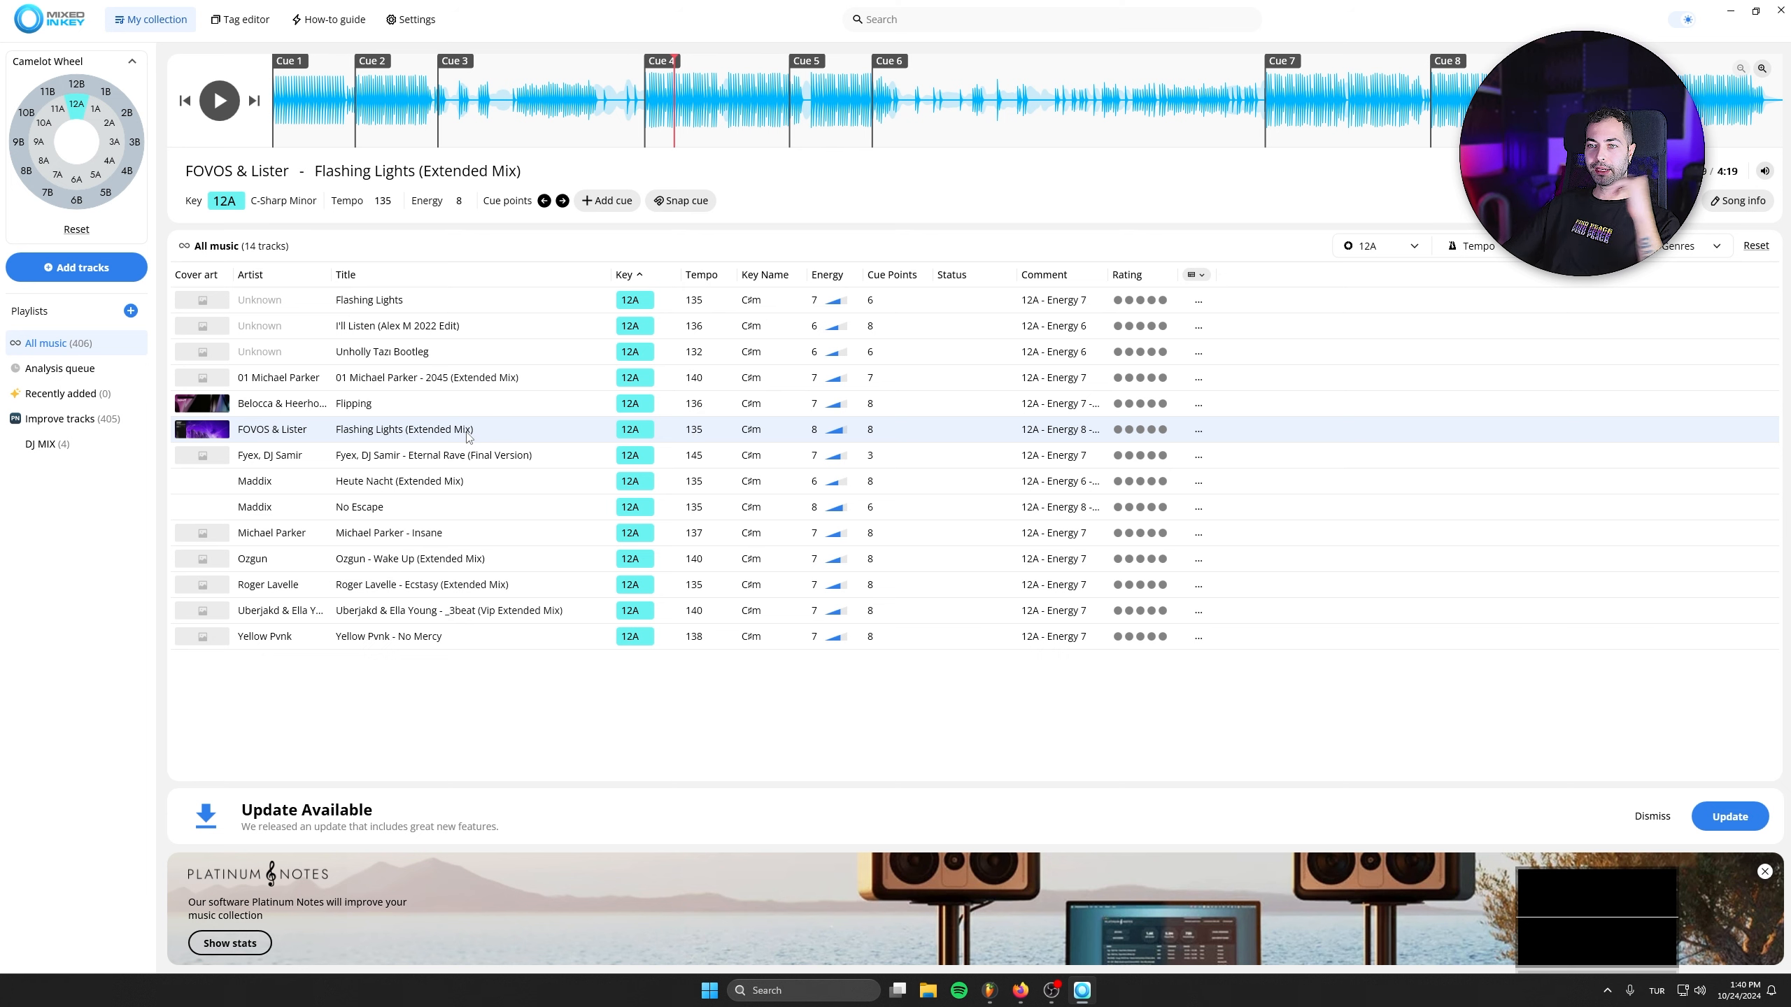
left_click_drag(117, 452, 55, 446)
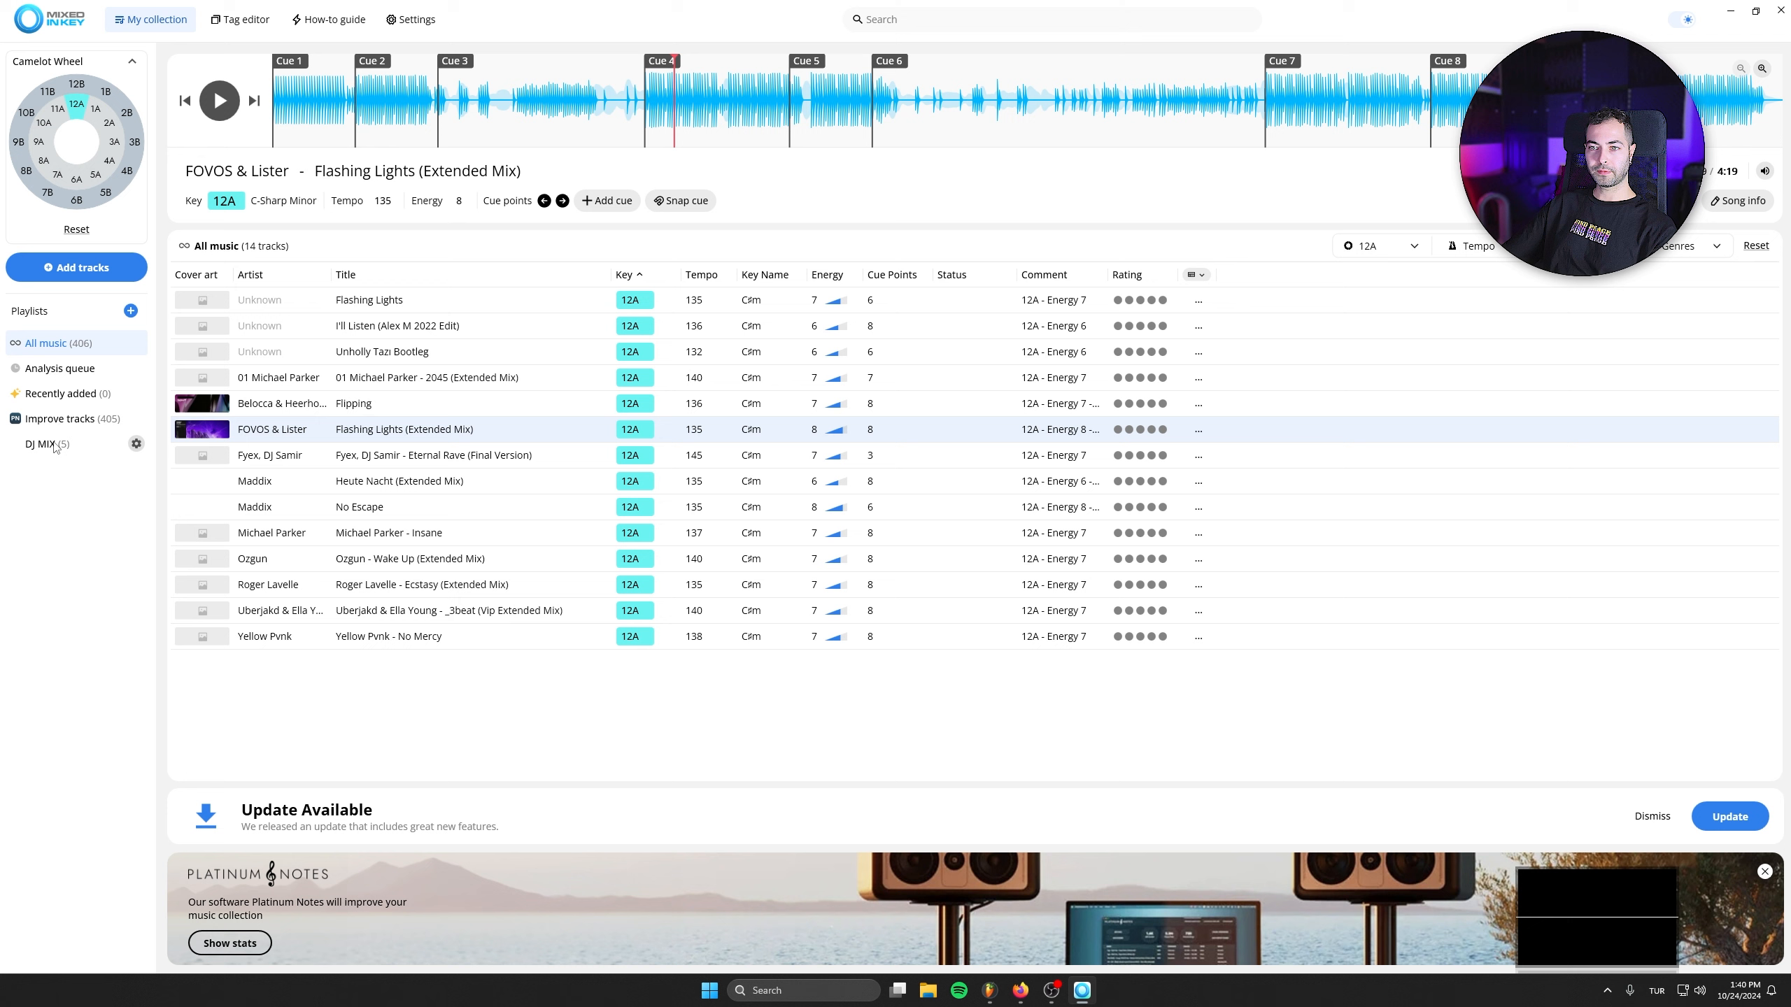
- Filter the collection to key 11A and preview Home, Poetic Justice (Danny Avila Remix), This Ain't Love and We Can Dance Again
left_click(58, 109)
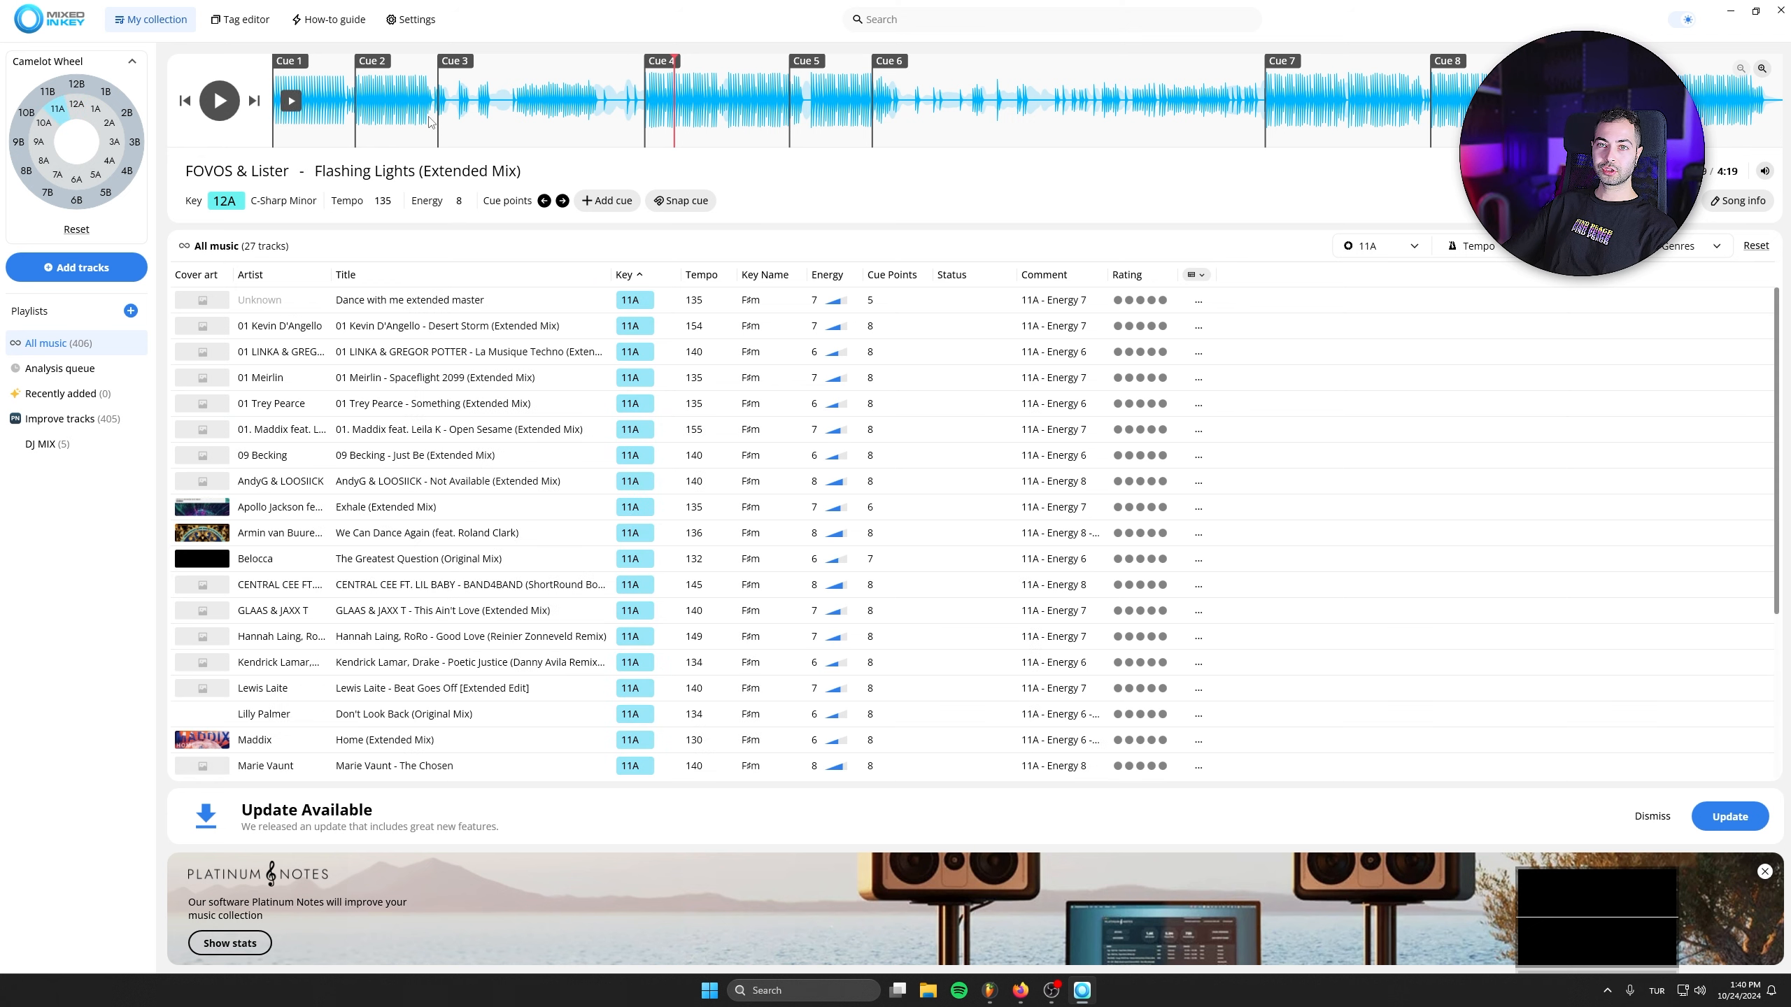
scroll(430, 508, "down", 3)
double_click(430, 507)
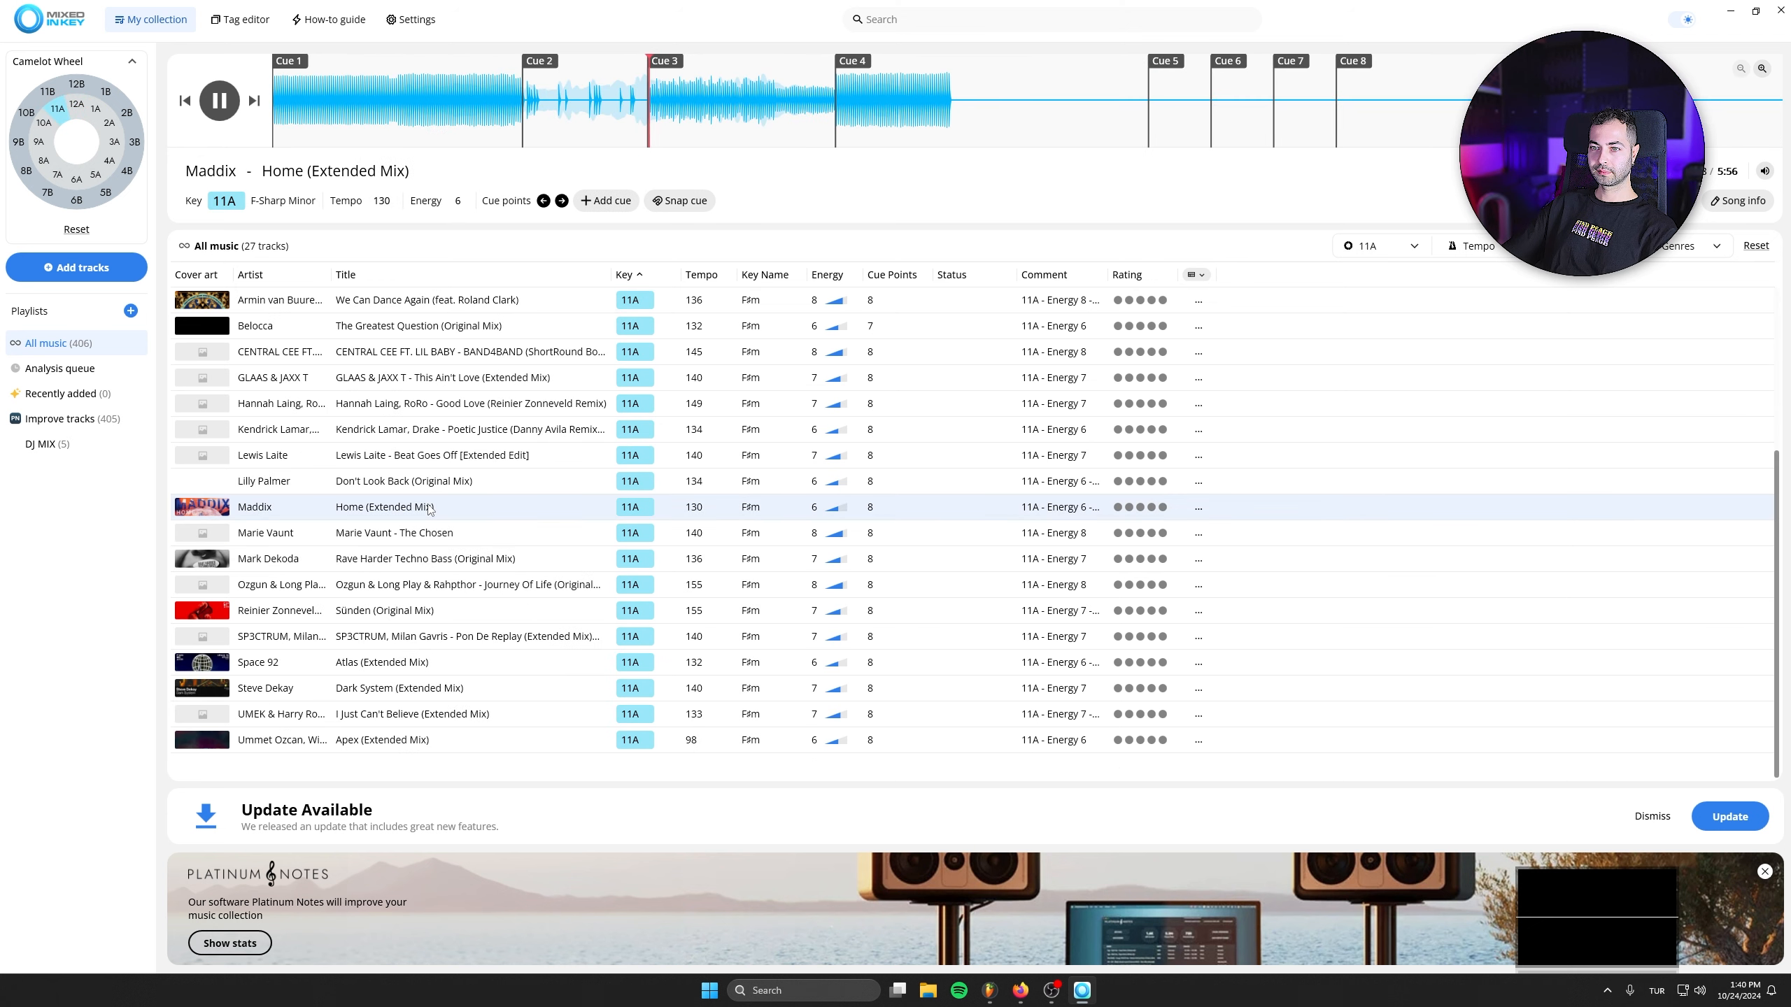
double_click(451, 429)
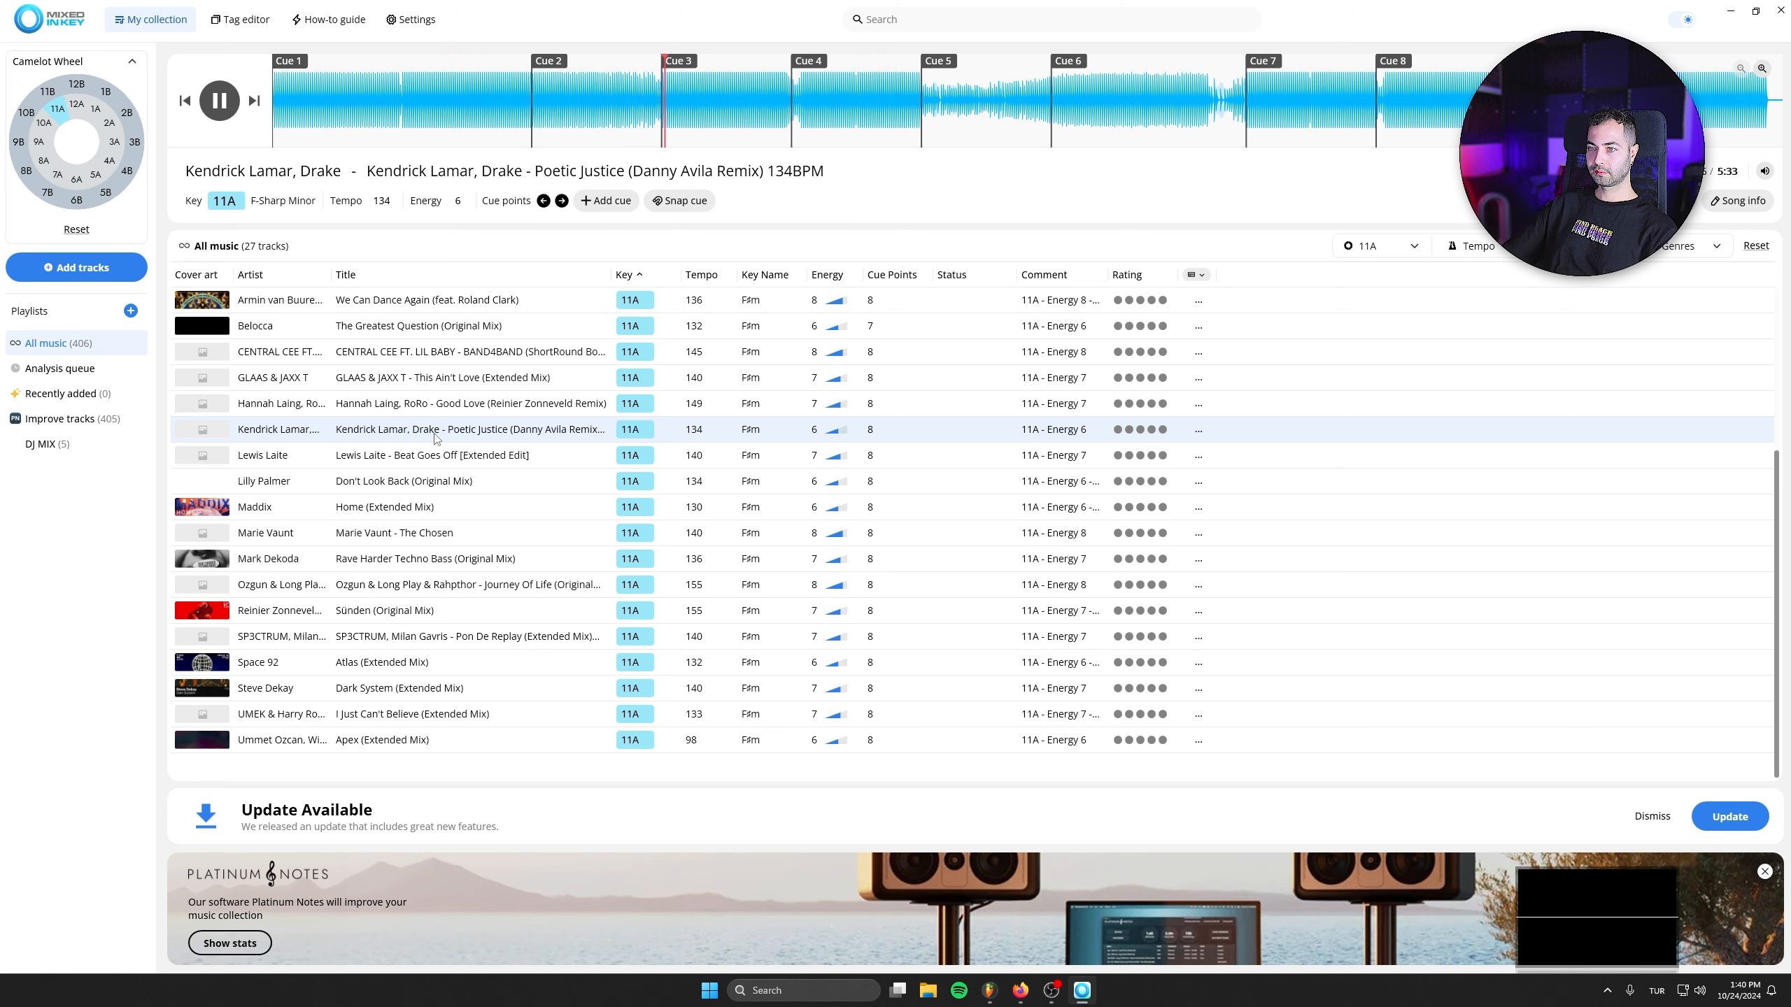
double_click(452, 378)
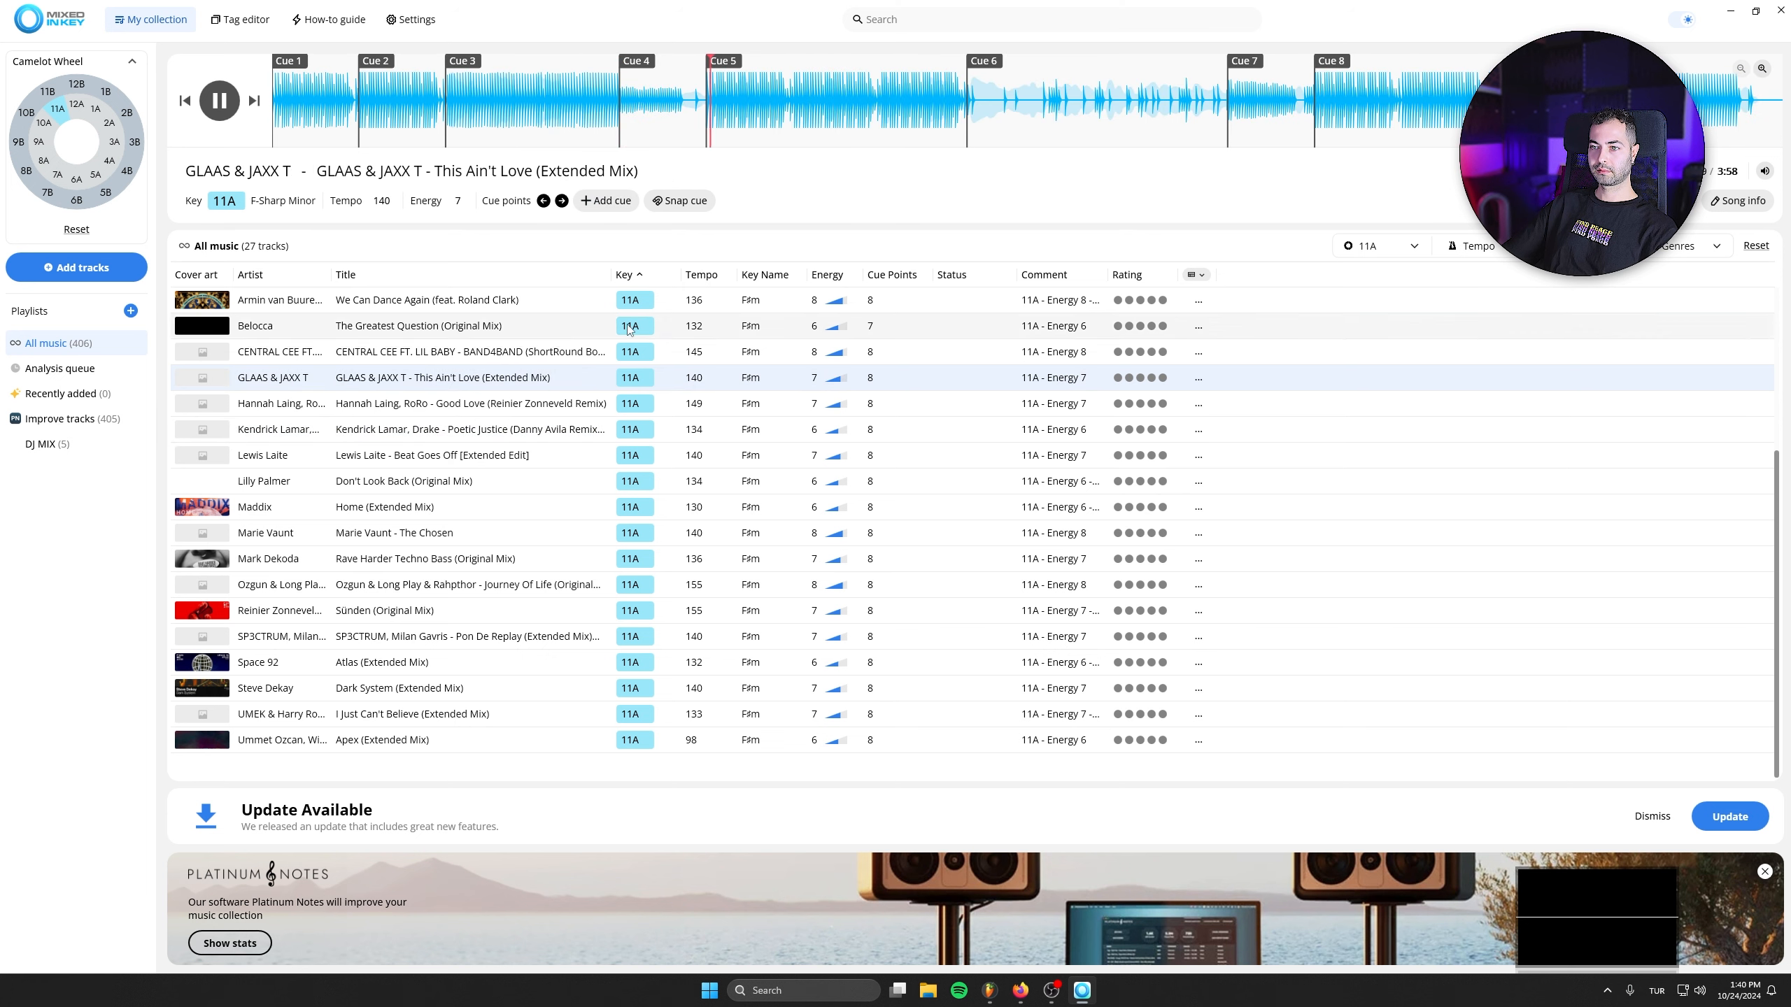
scroll(445, 595, "up", 3)
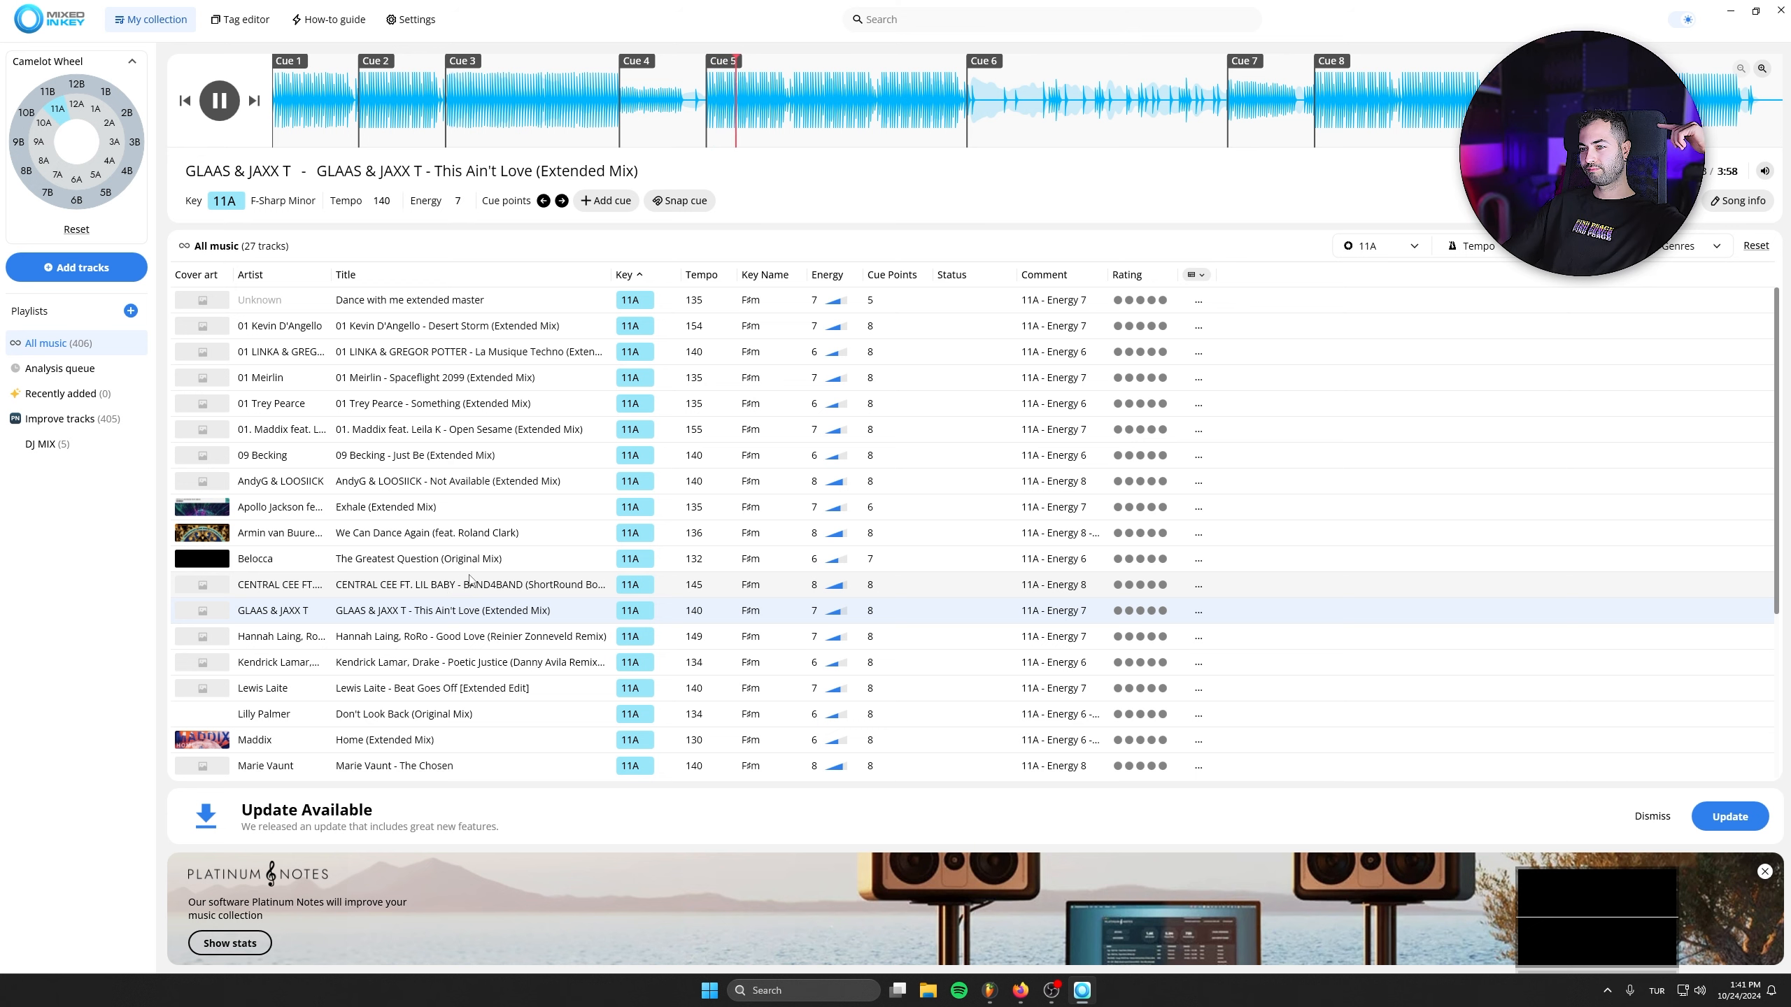
double_click(465, 532)
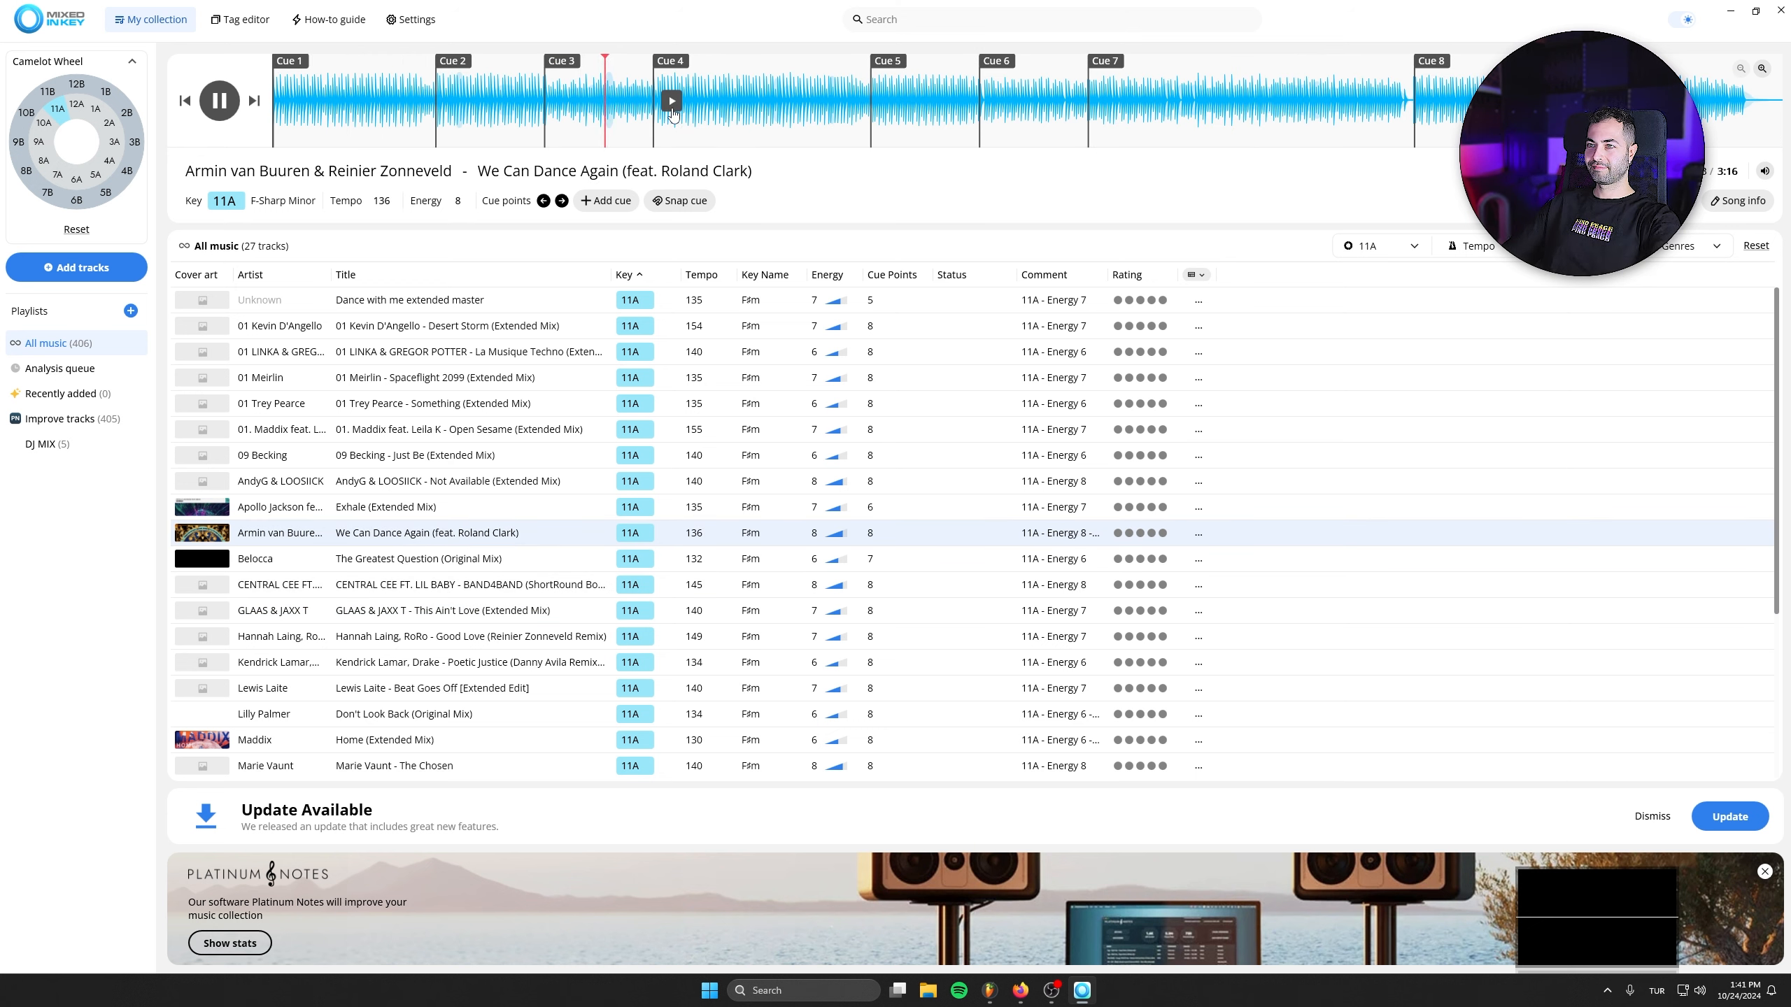
- Preview AndyG & LOOSIICK - Not Available (Extended Mix) and add it to the DJ MIX playlist
double_click(492, 487)
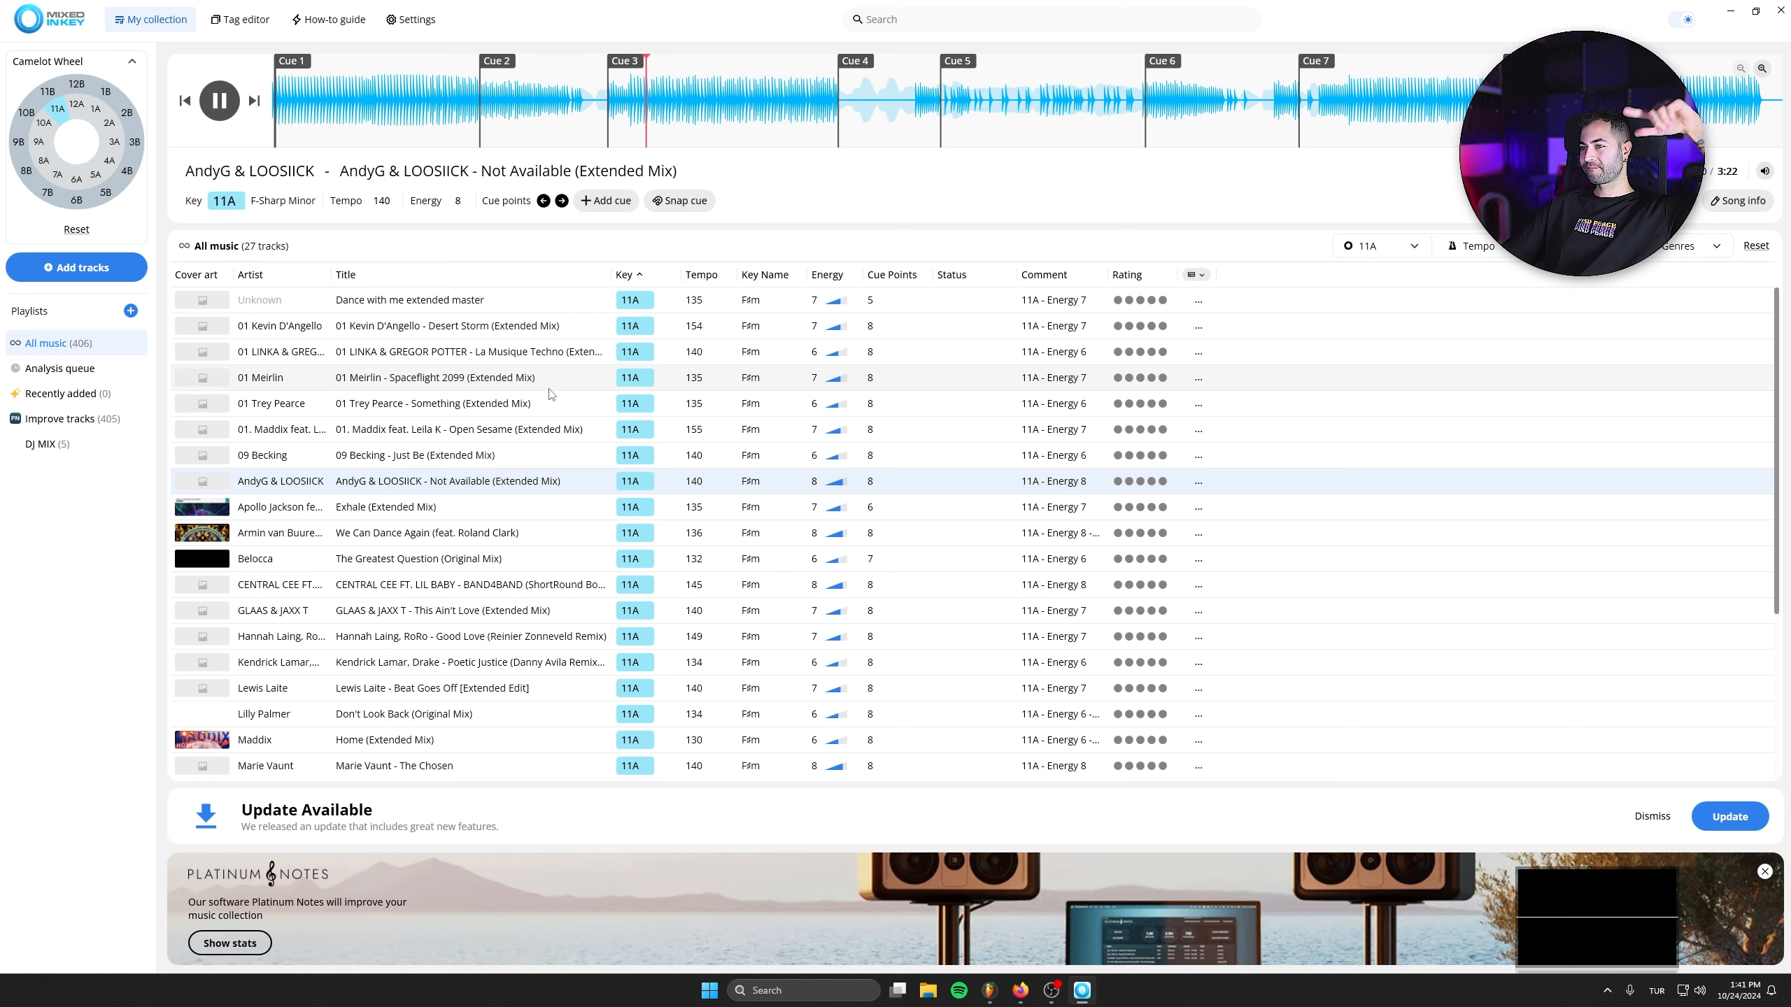
key("space")
left_click_drag(459, 484, 52, 451)
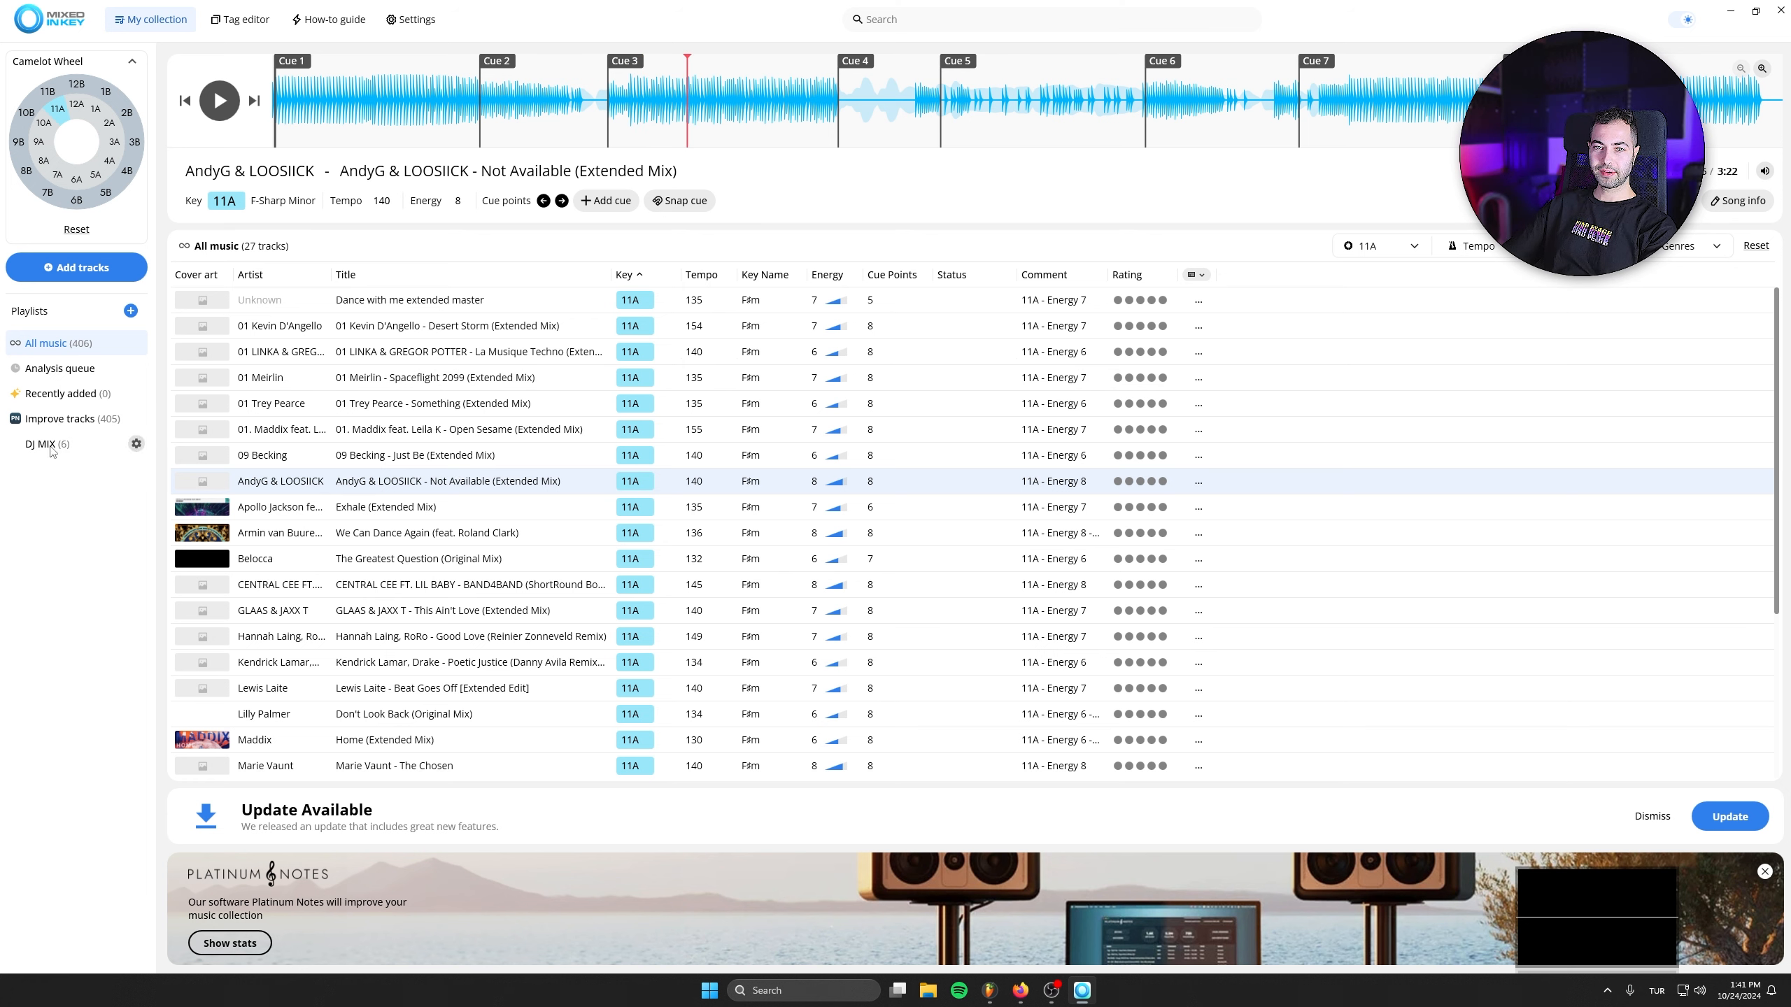
- Clear the 11A key filter, try the 12A filter on the Camelot wheel and filter the collection to key 10A
left_click(67, 118)
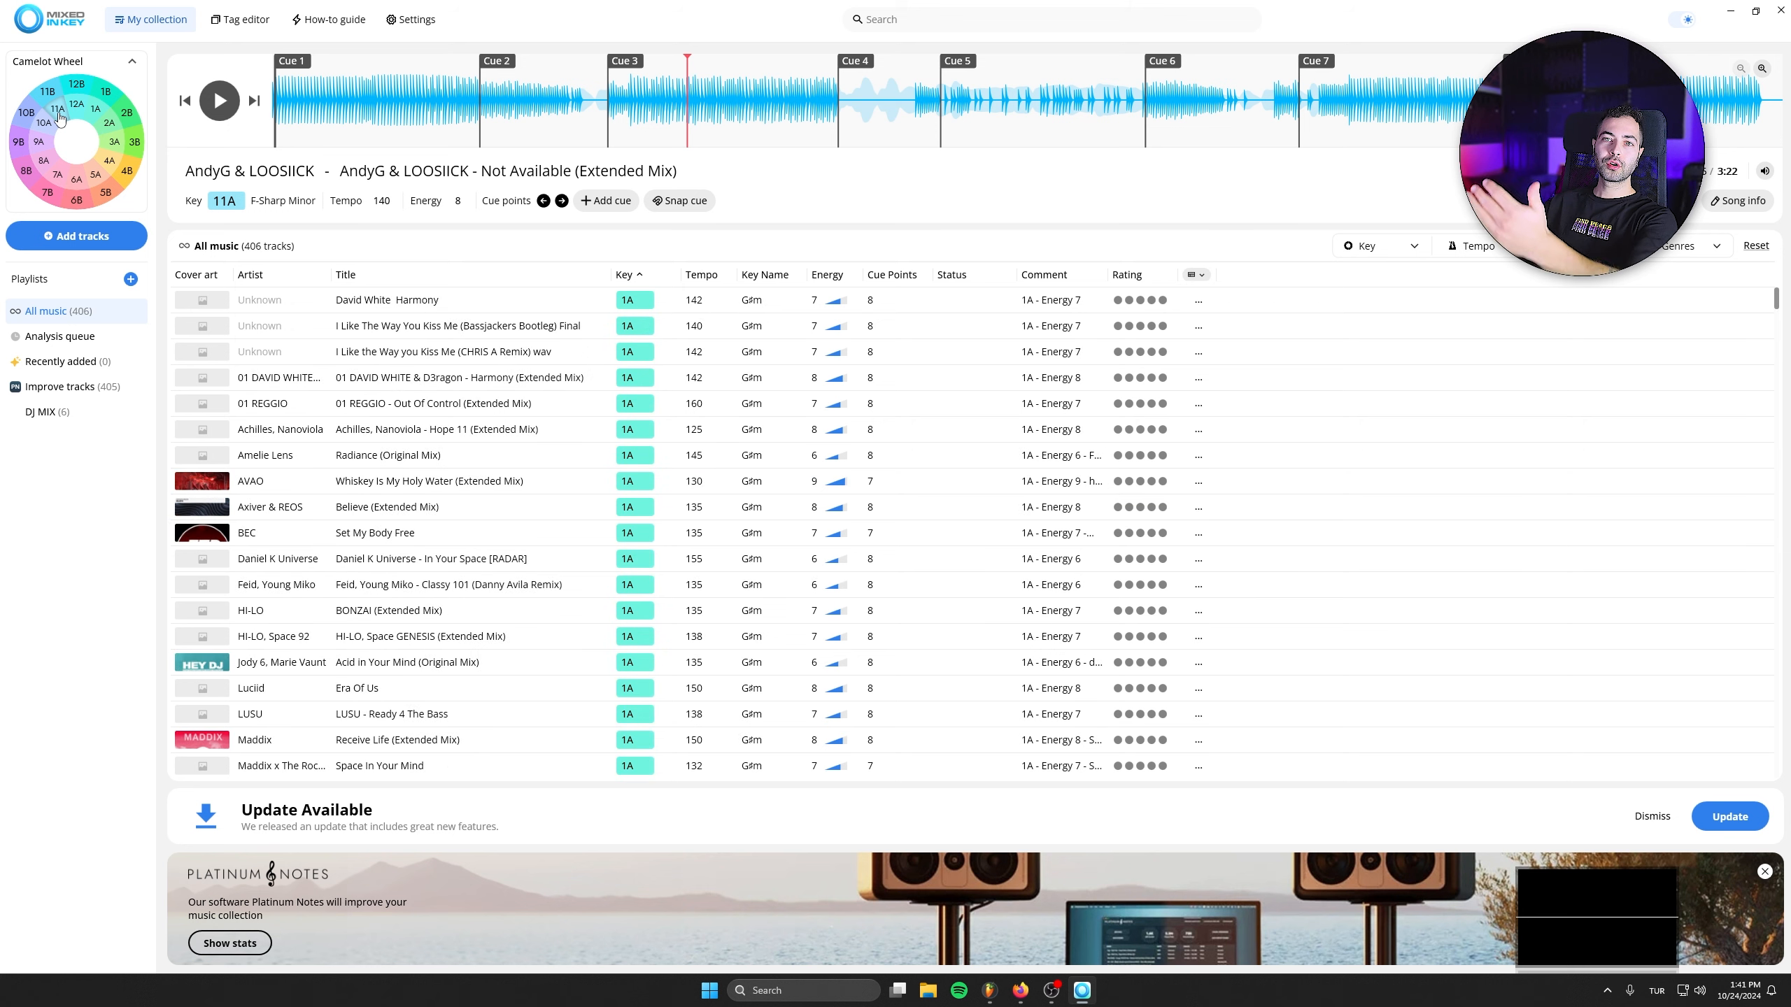
left_click(78, 106)
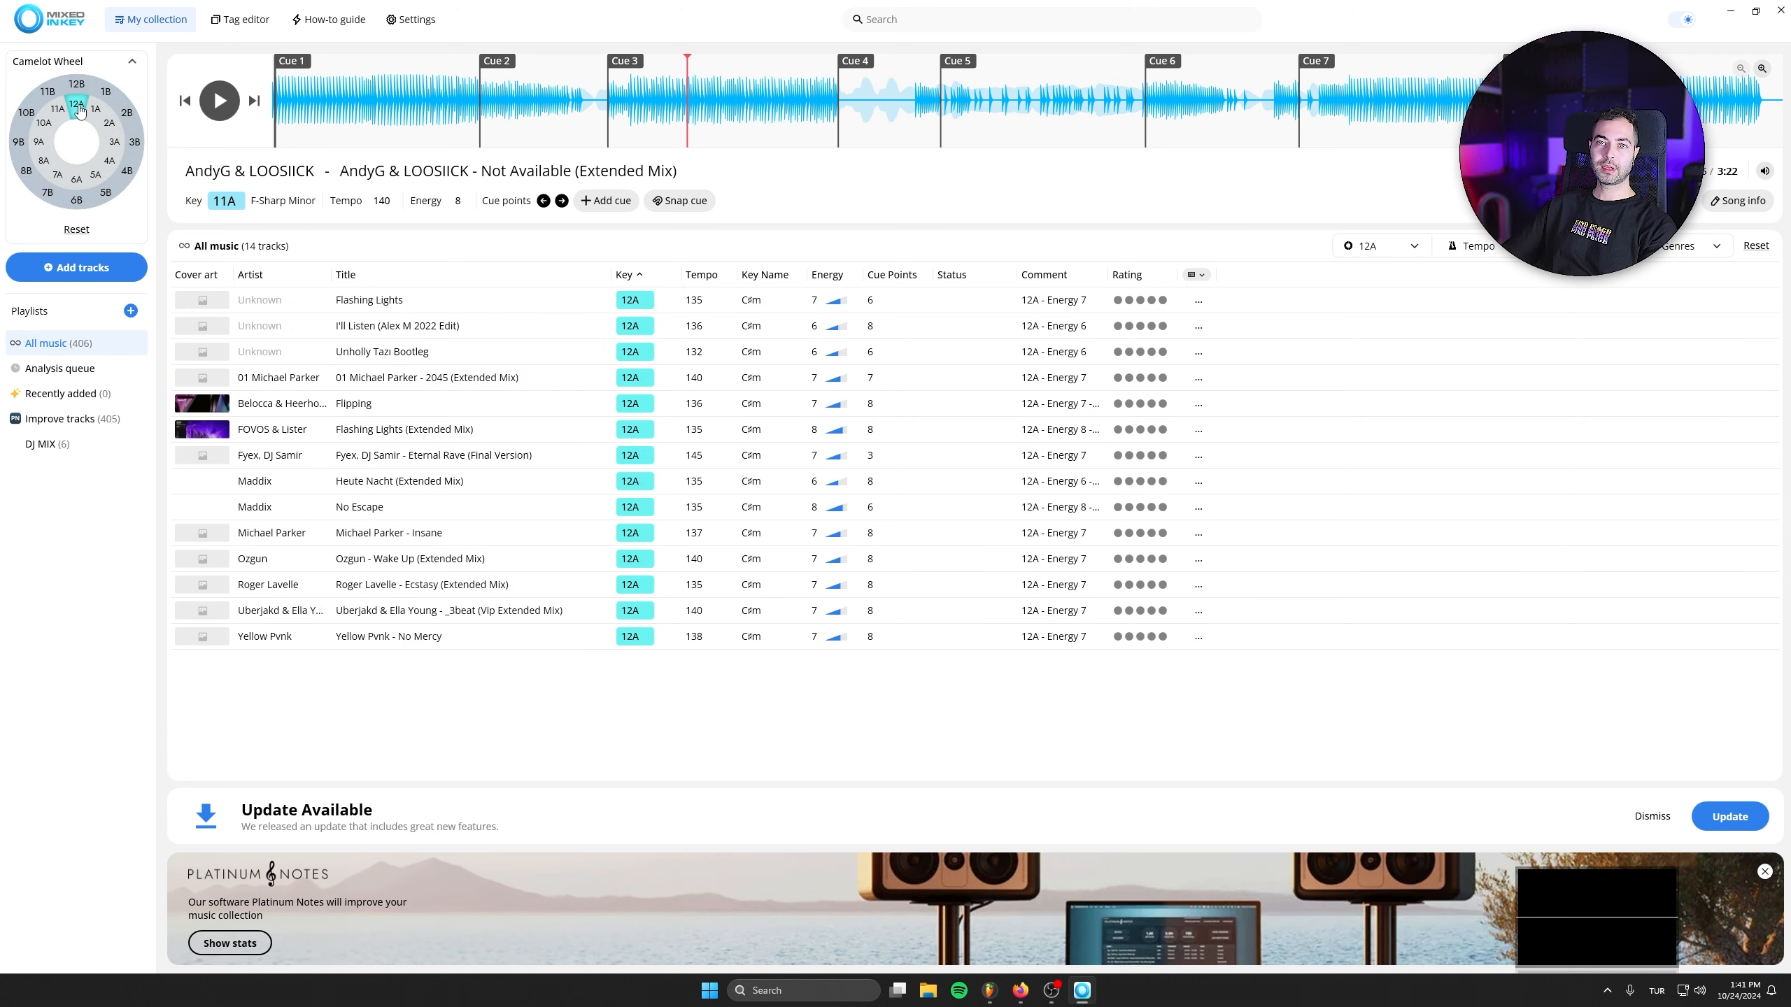
left_click(81, 108)
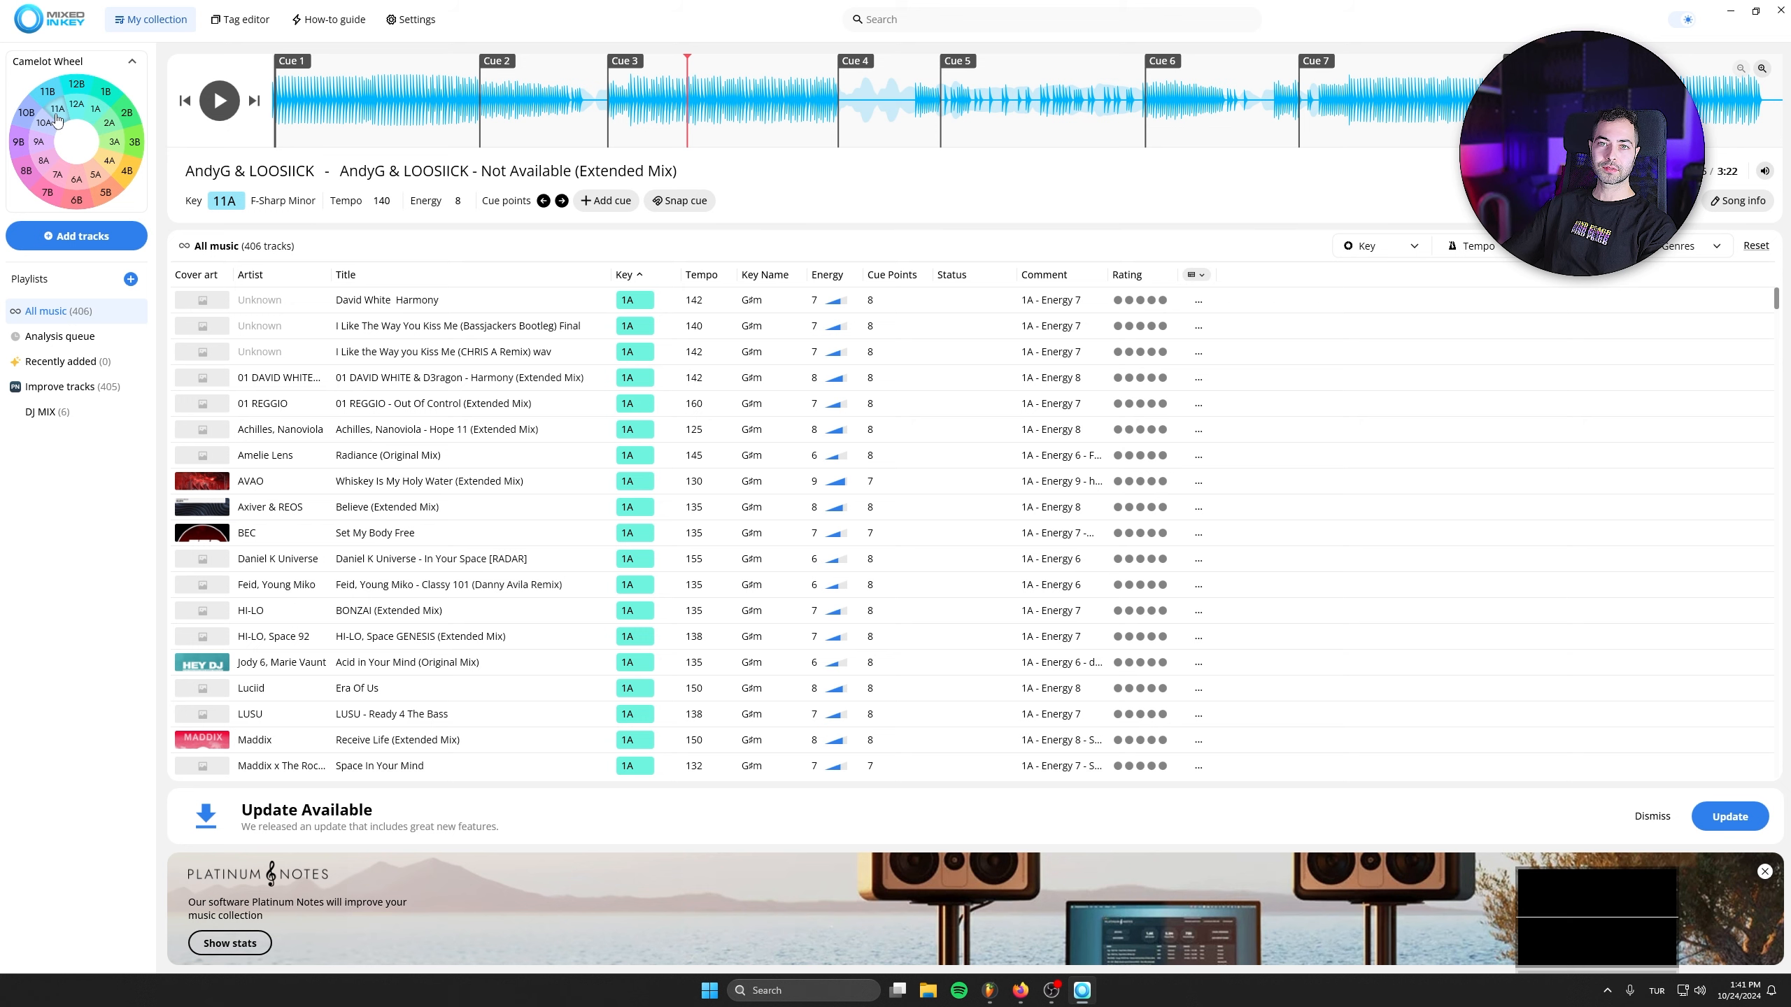
left_click(47, 125)
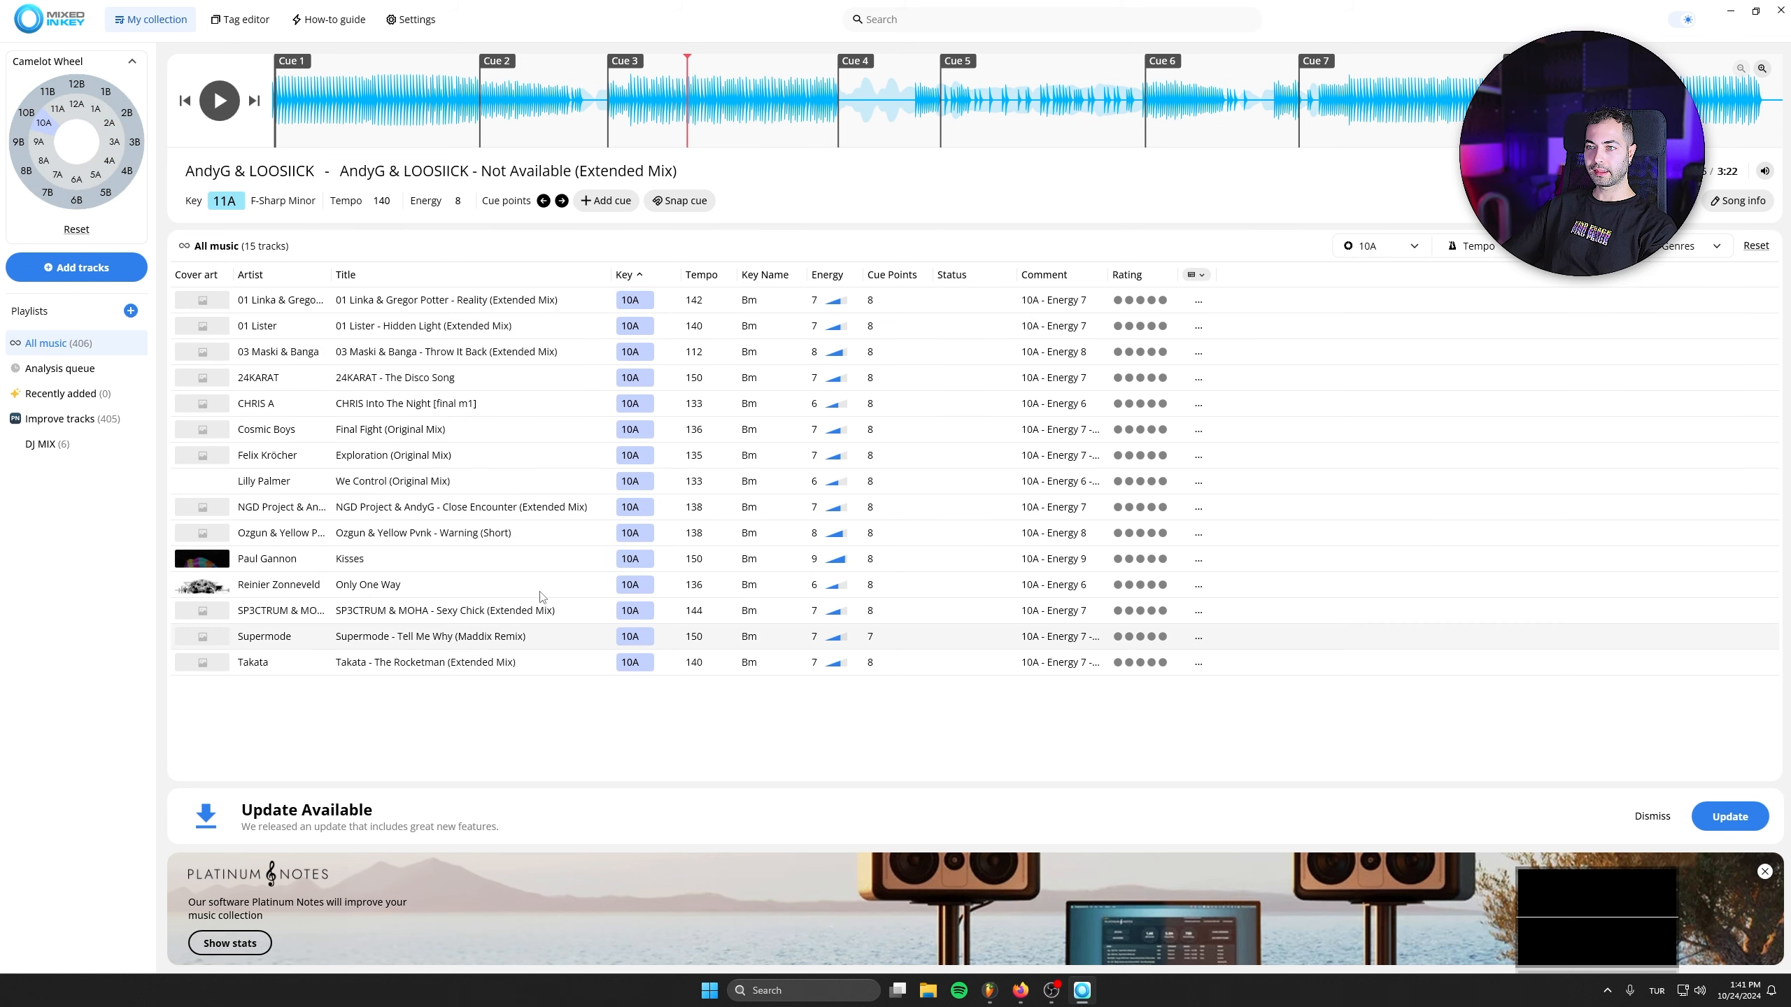
- Check the DJ MIX playlist for tracks in key 11A and clear that key filter
left_click(40, 444)
left_click(58, 109)
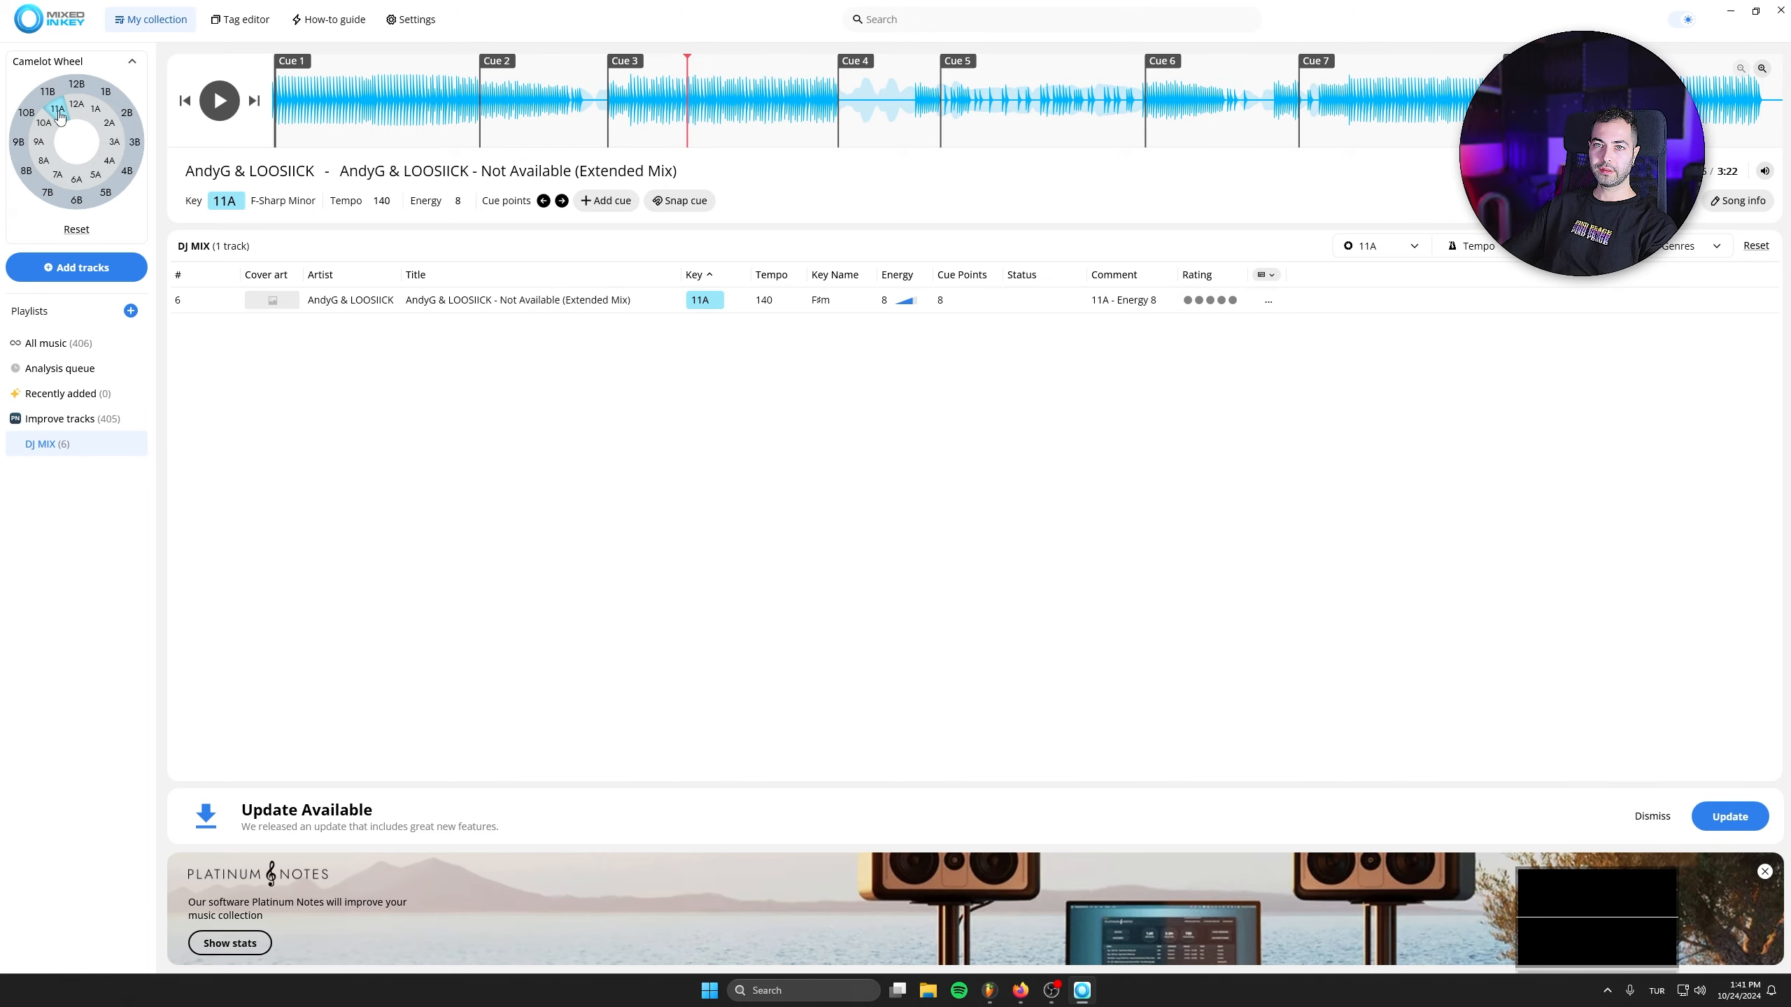
left_click(59, 113)
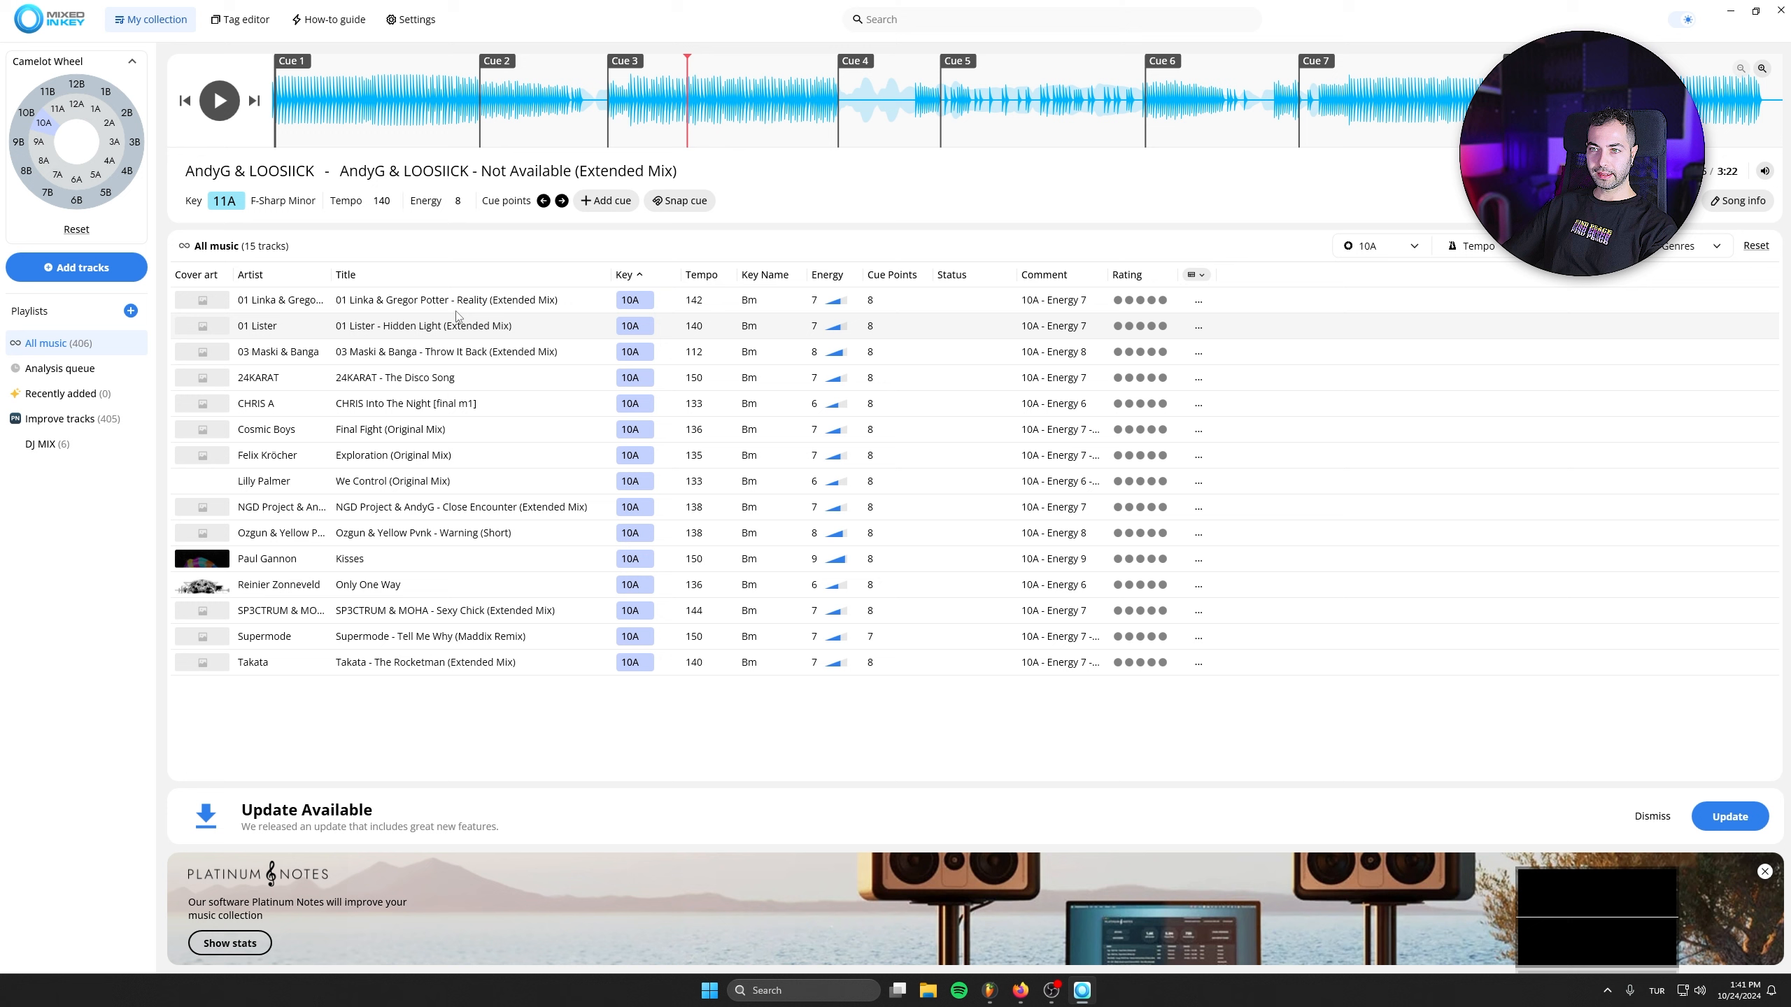
- Preview 01 Linka & Gregor Potter - Reality (Extended Mix) from Cue 3 and add it to the DJ MIX playlist
double_click(456, 308)
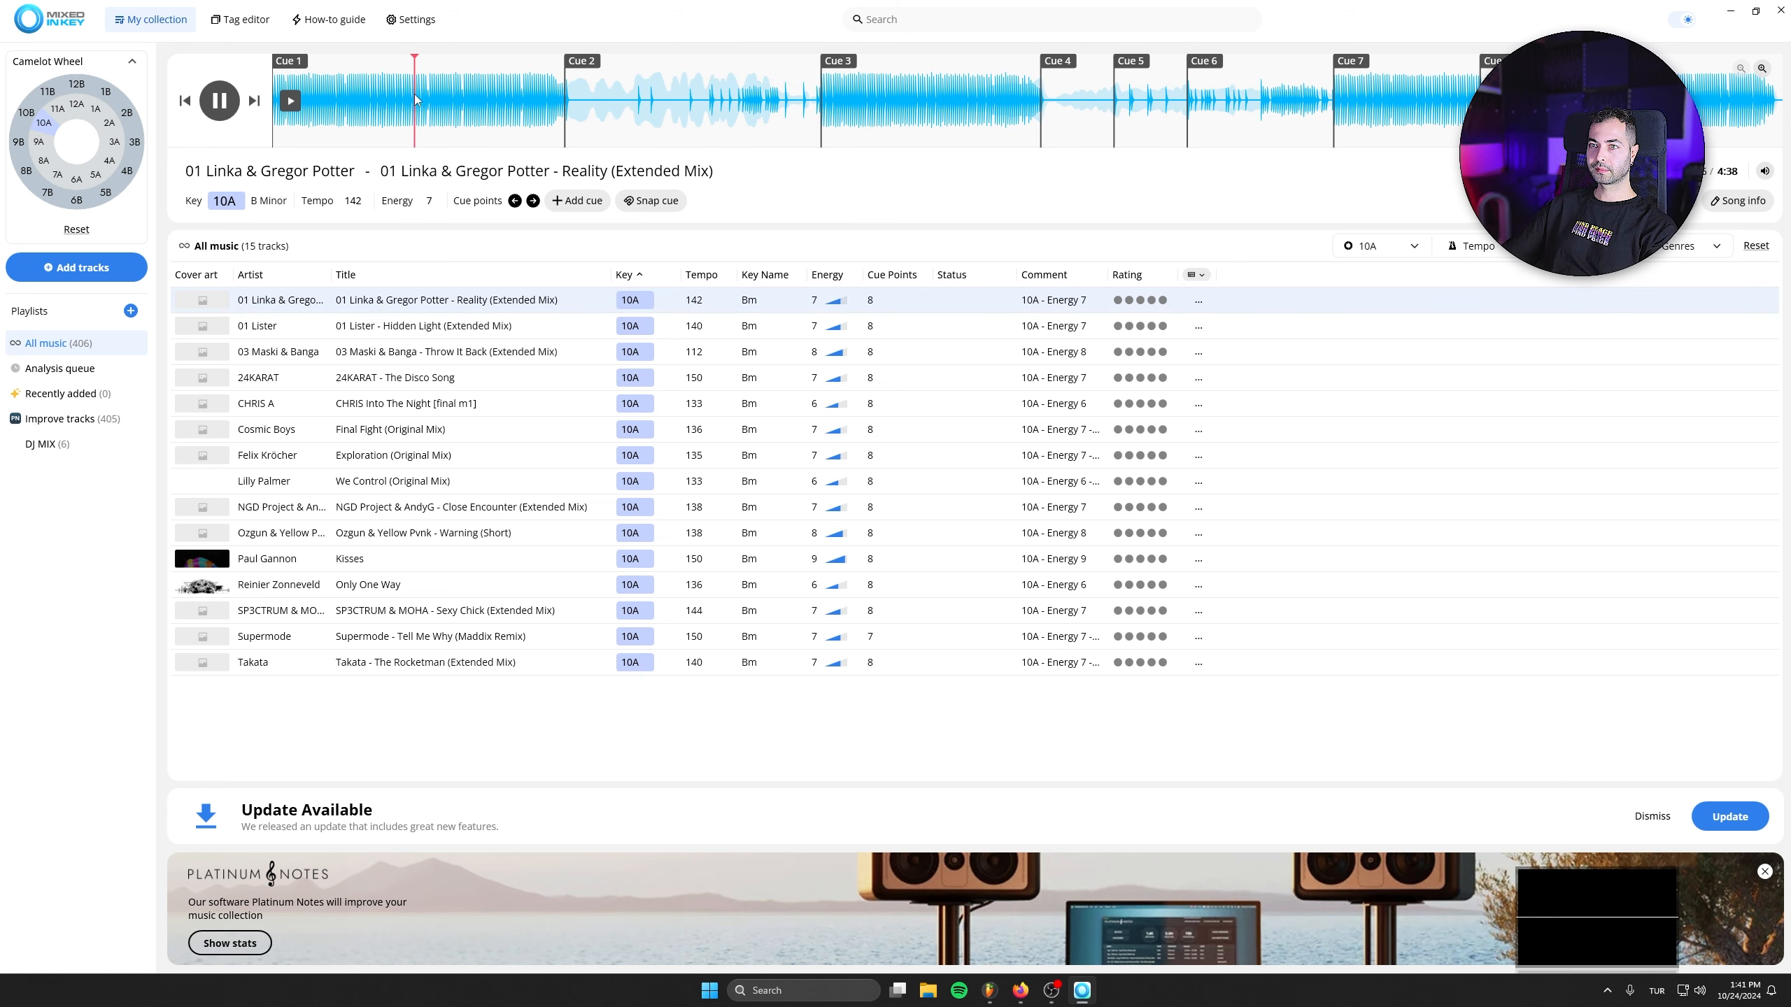
left_click(836, 100)
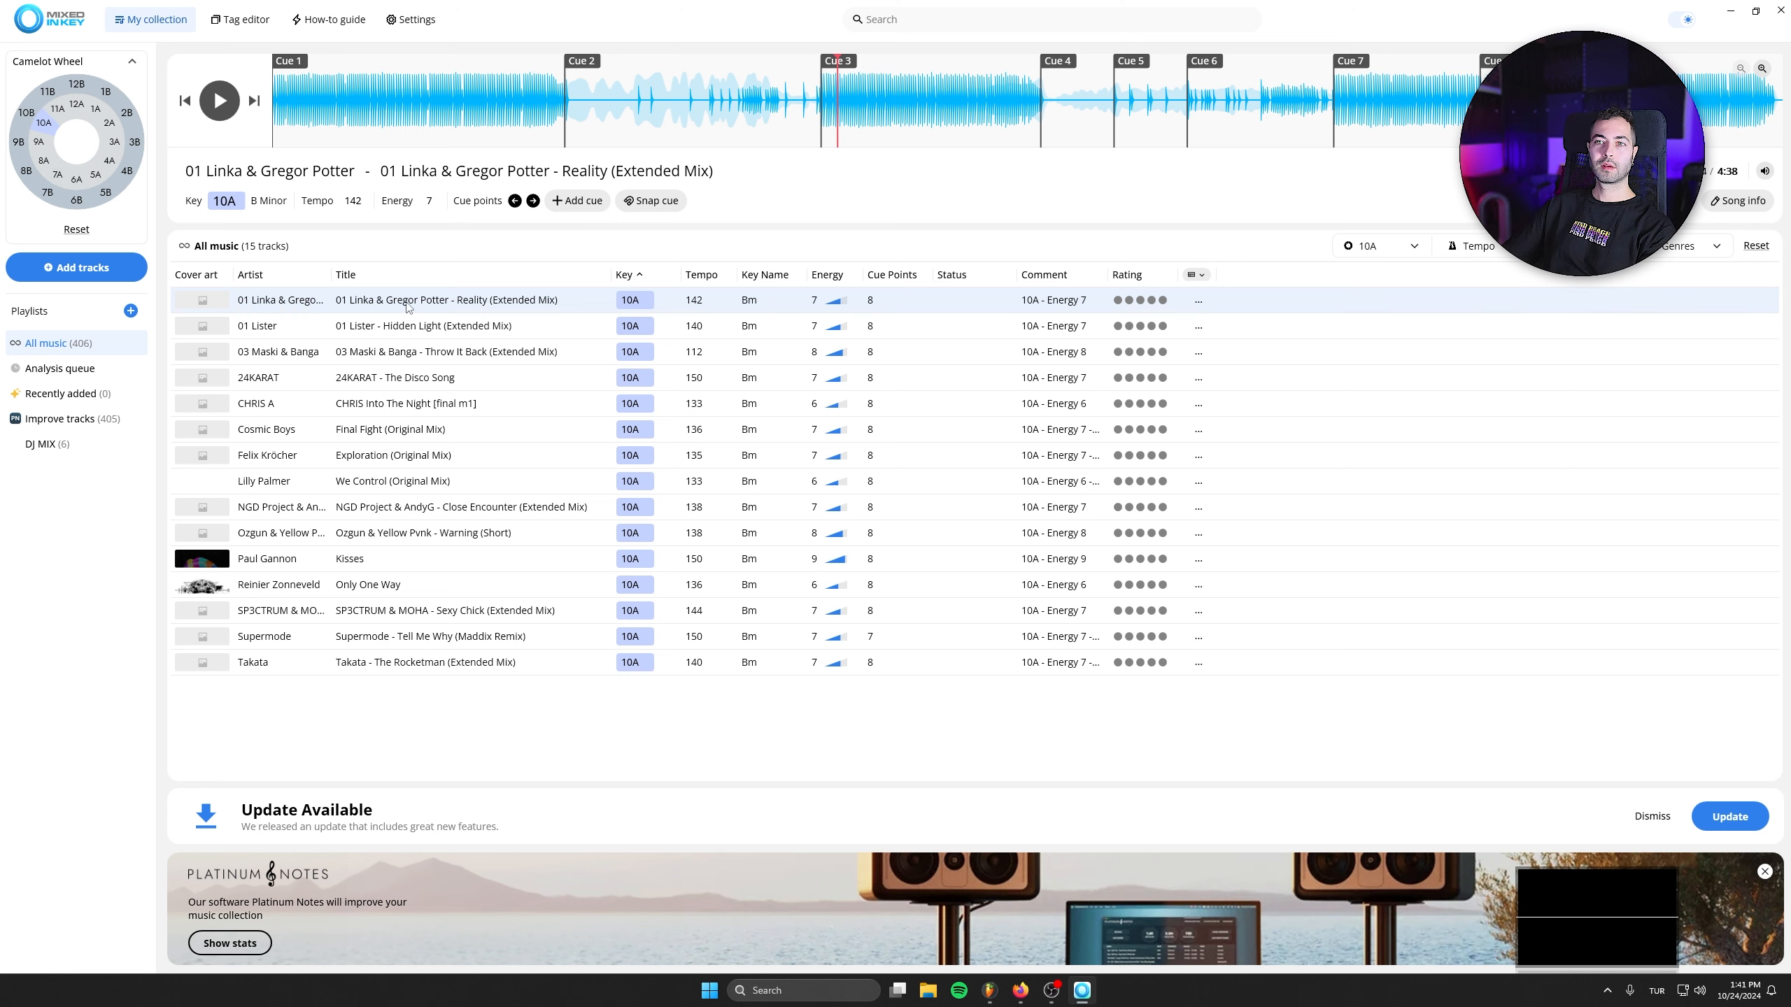
left_click_drag(150, 392, 40, 450)
- Filter the collection to Camelot key 9A and sort the tracks by tempo from fastest to slowest
left_click(41, 140)
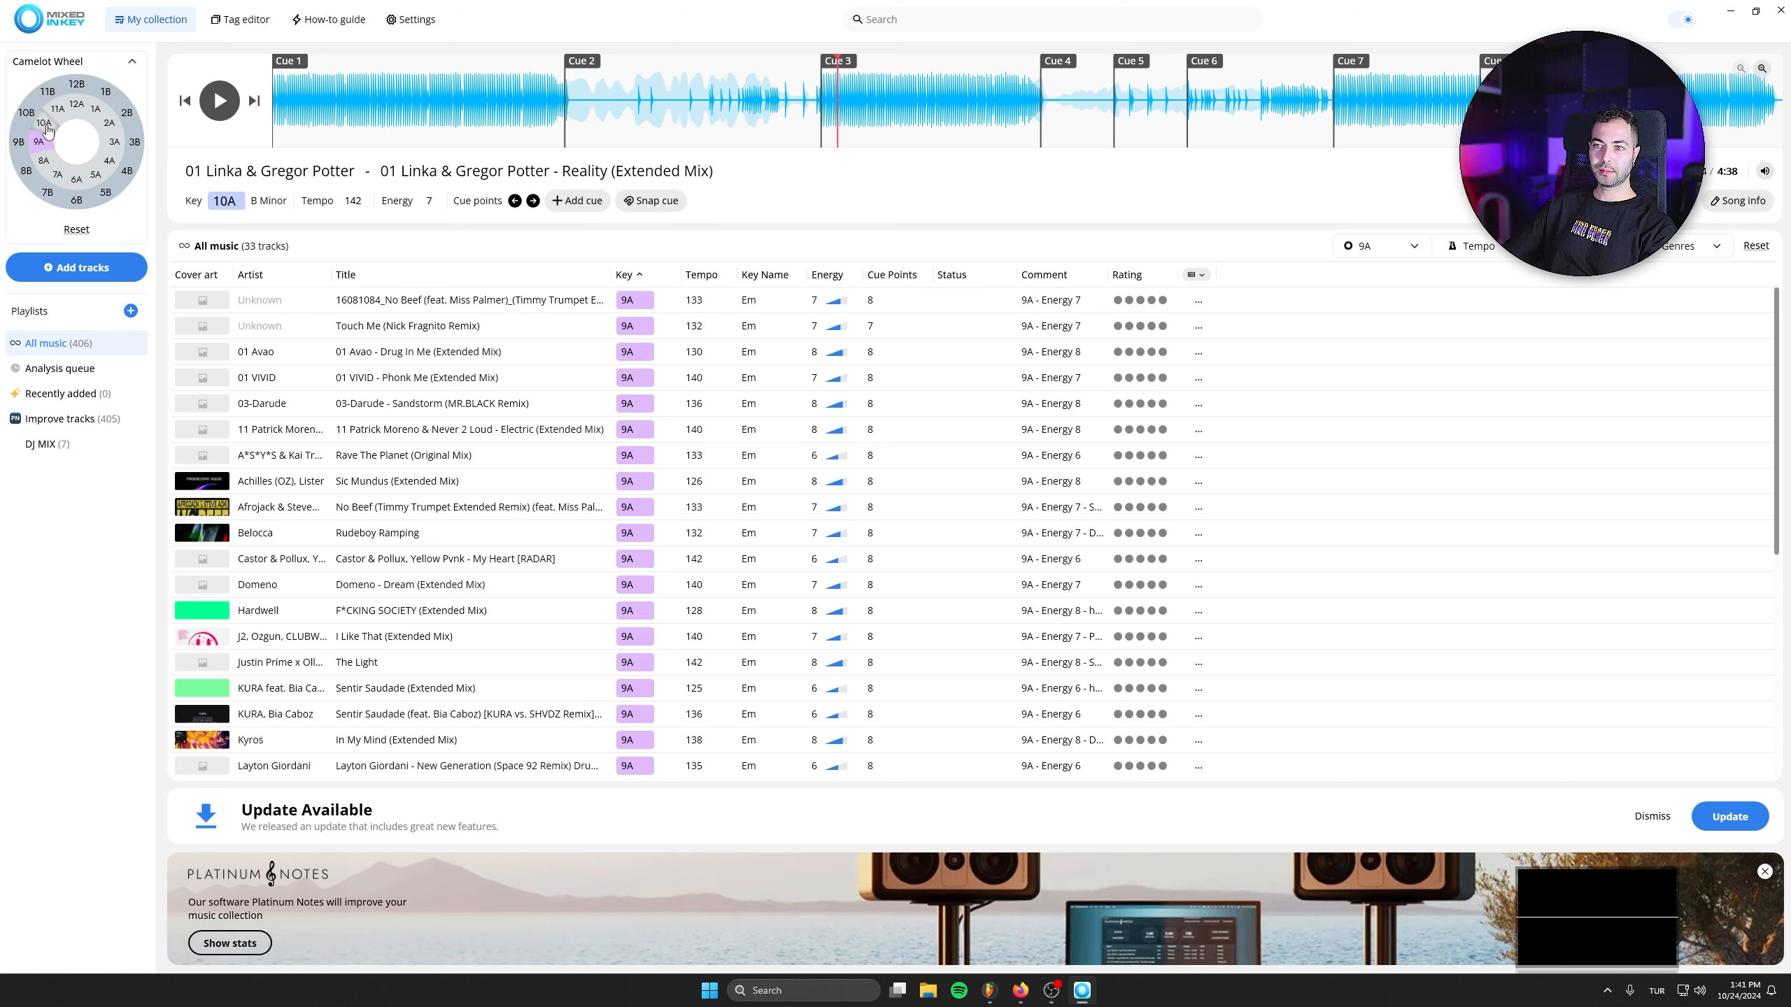
scroll(496, 483, "down", 5)
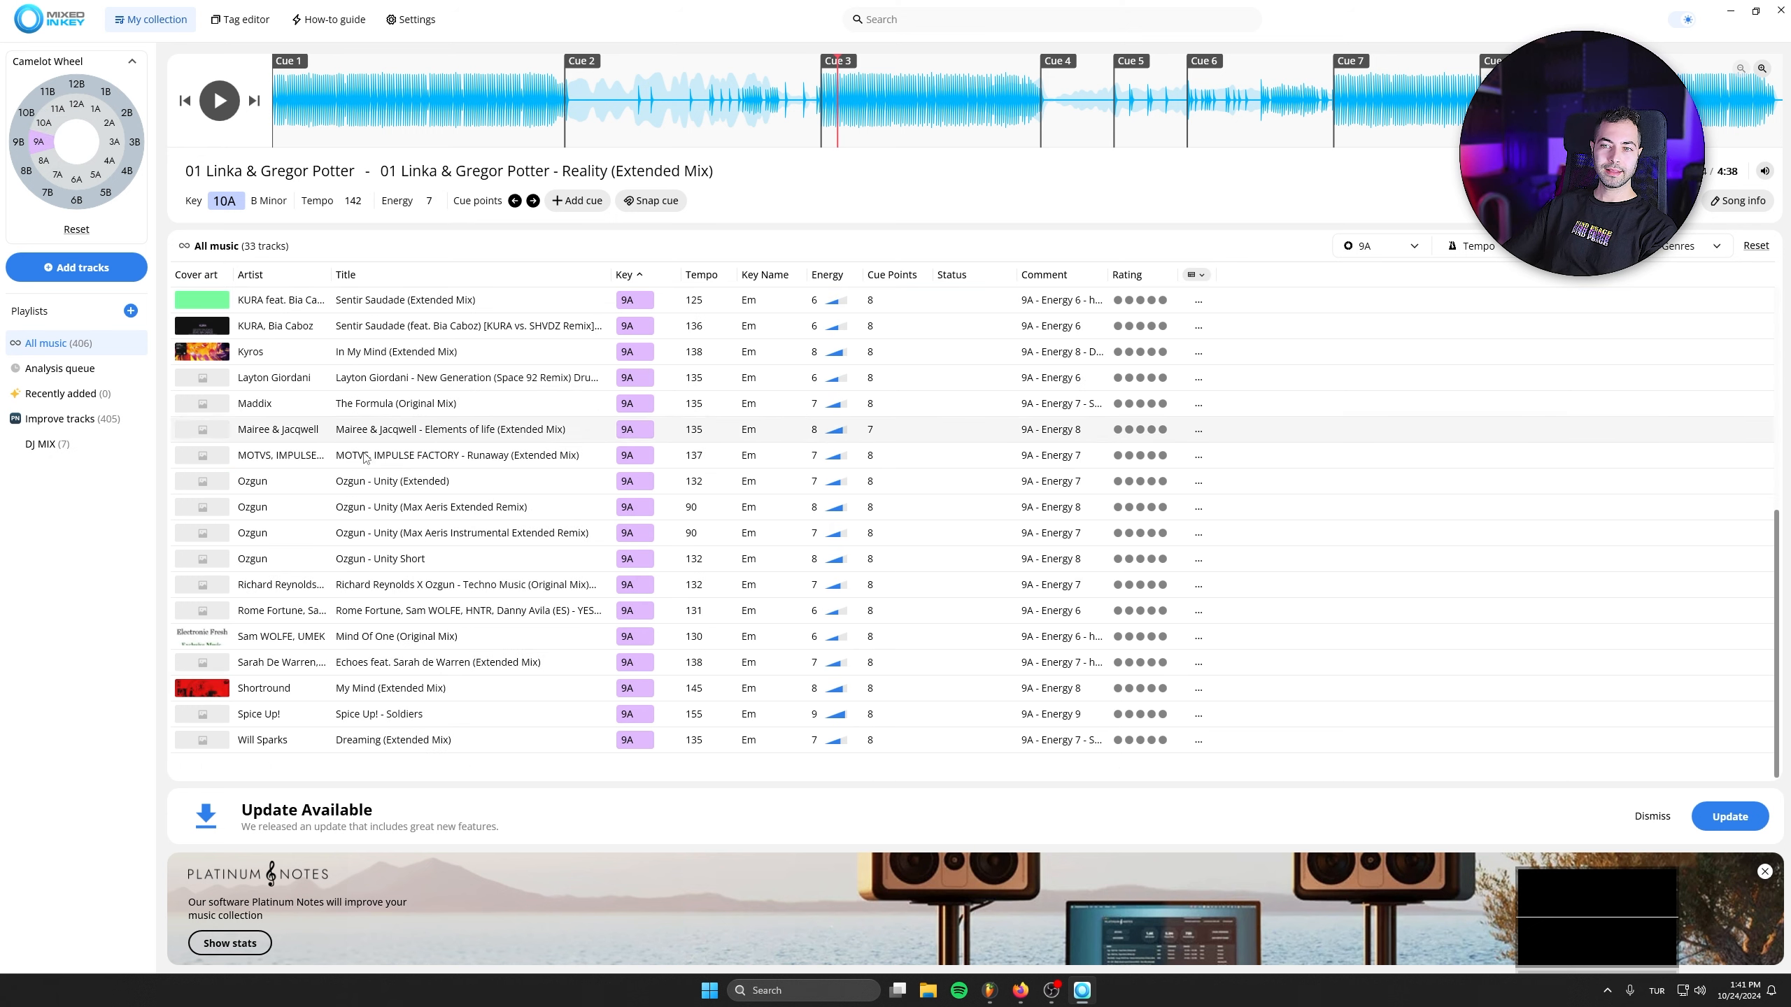
scroll(434, 543, "up", 5)
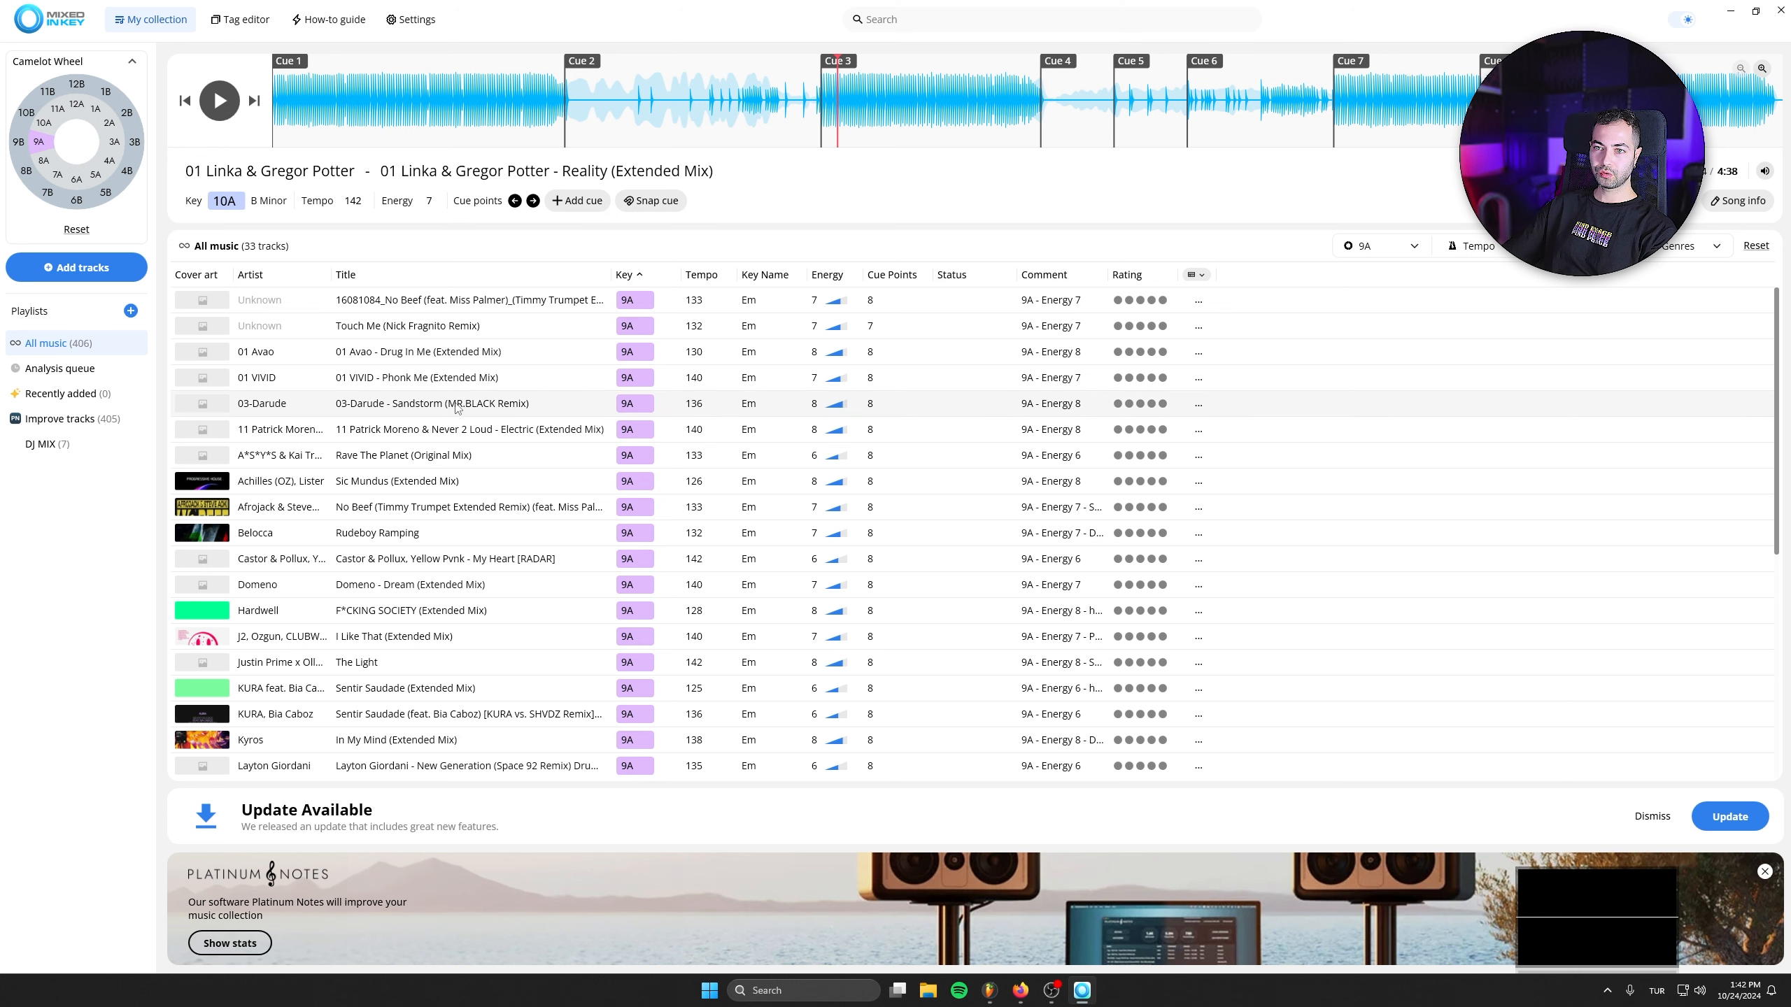
left_click(701, 274)
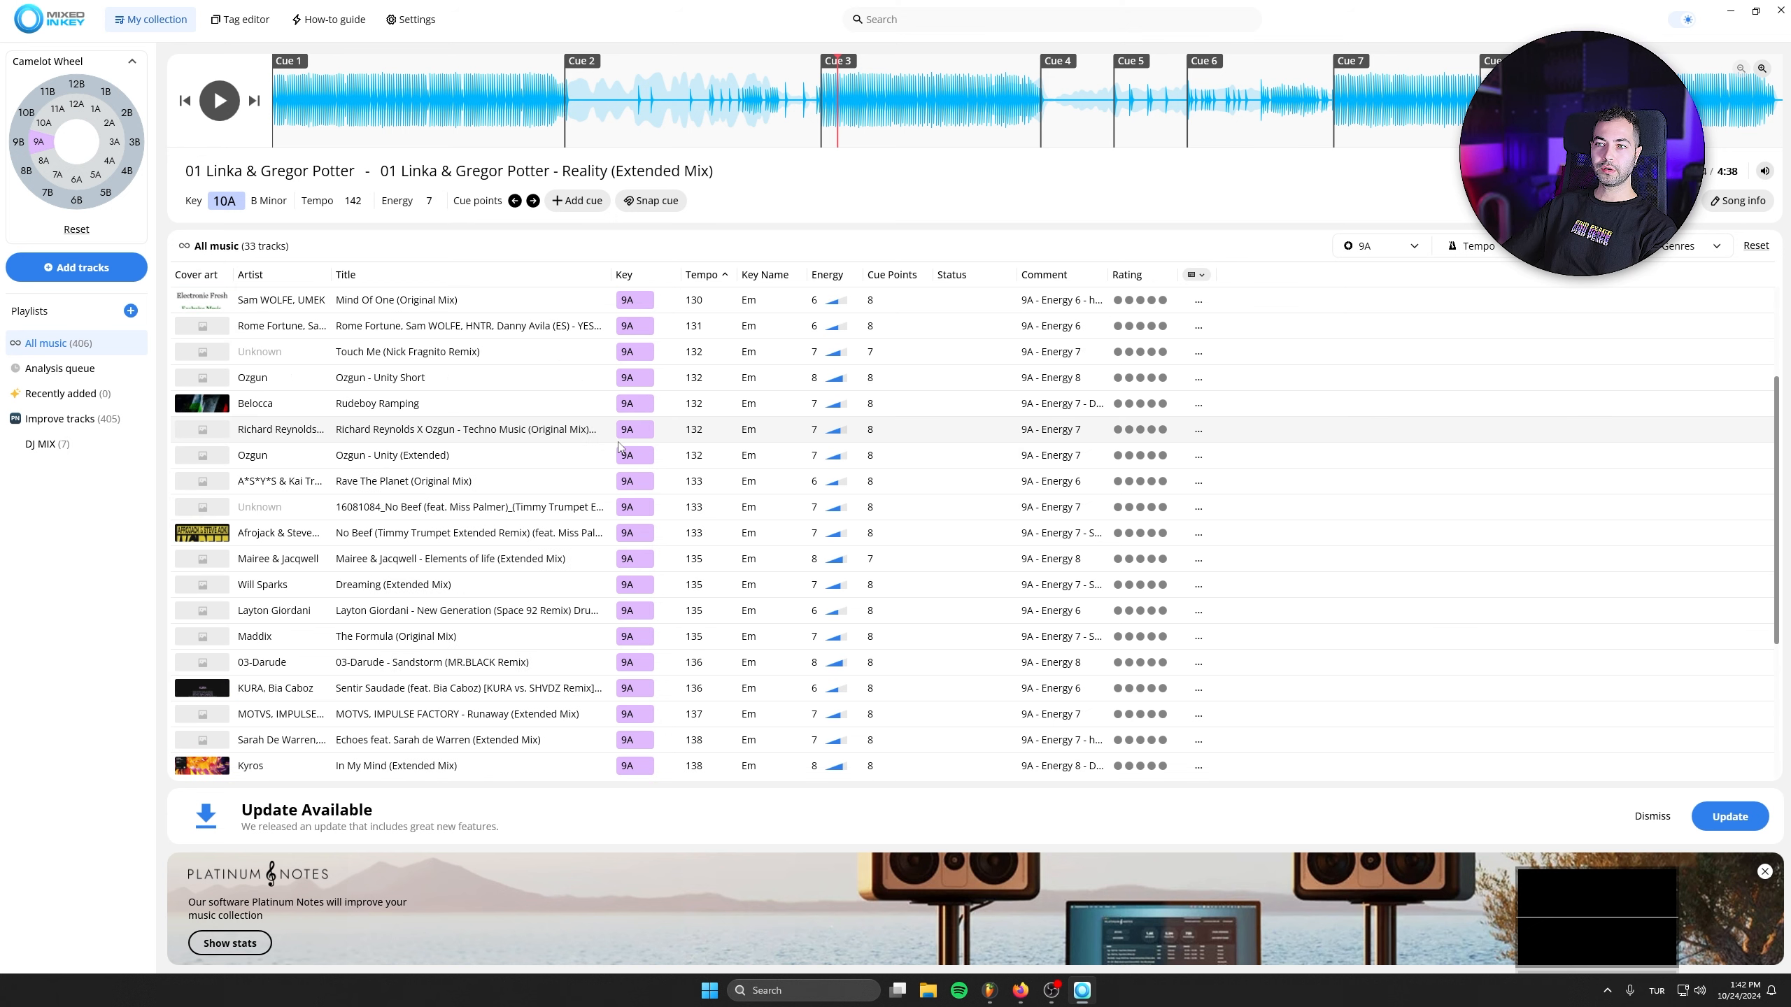
left_click(701, 275)
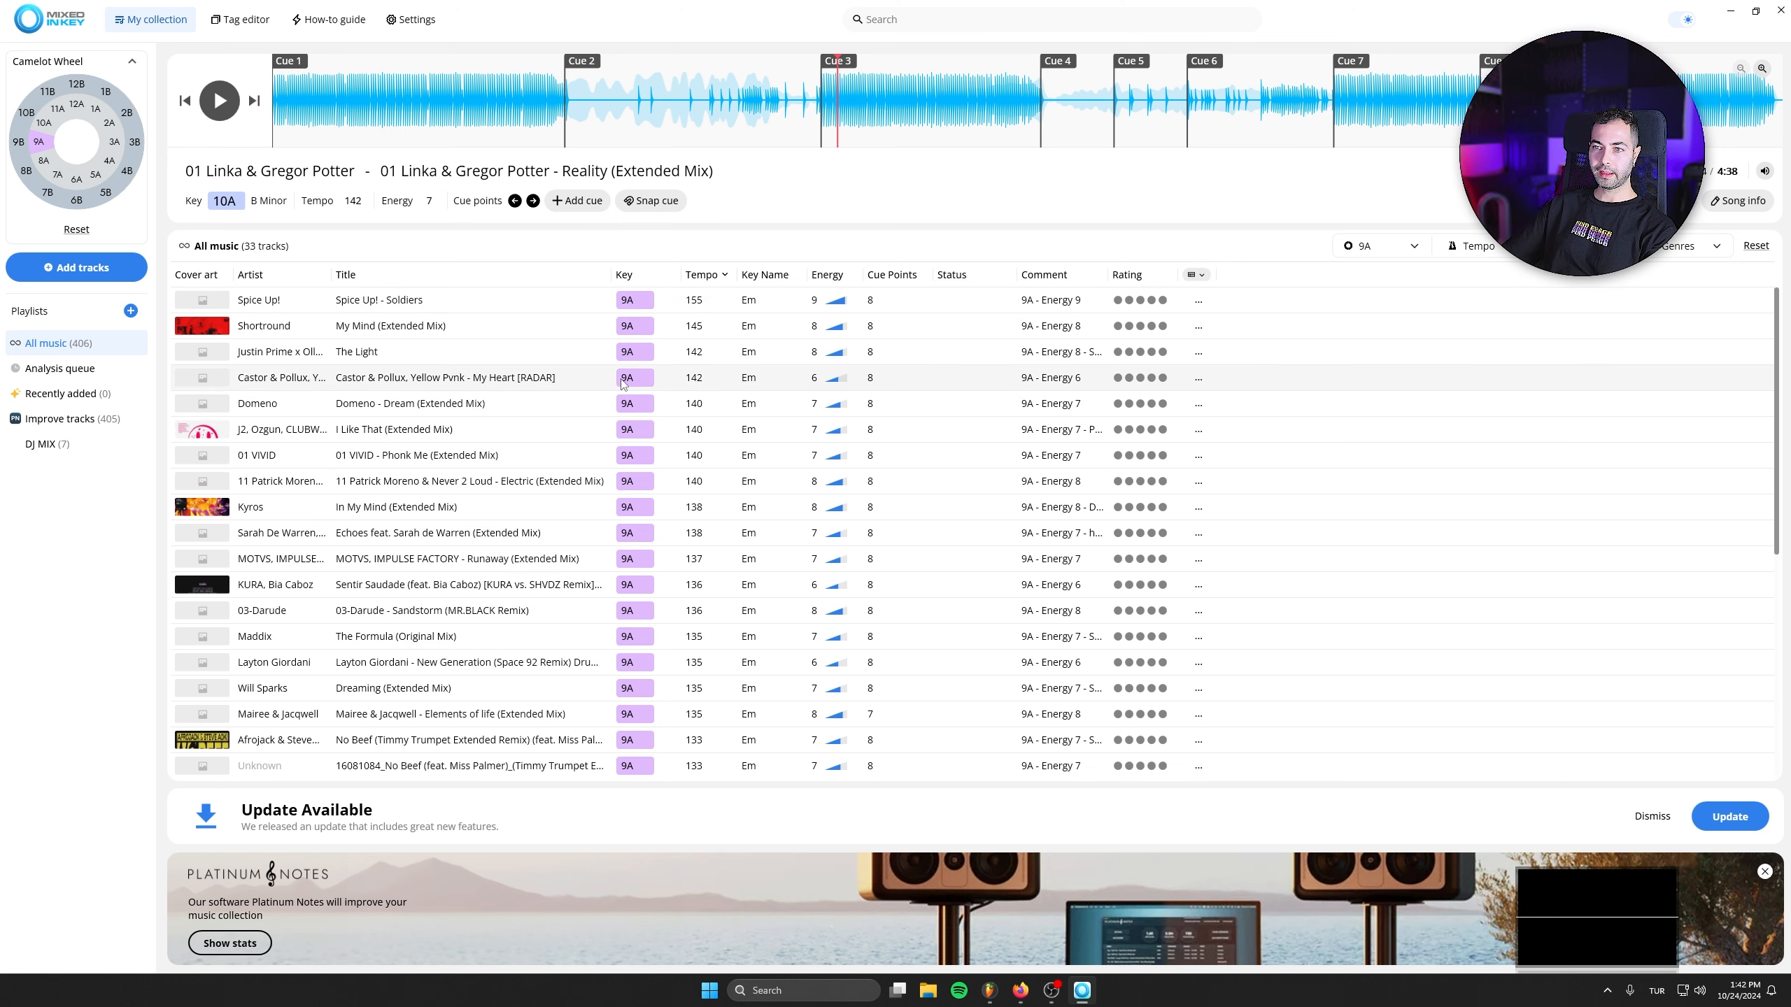
- Preview Kyros - In My Mind (Extended Mix) and add it to the DJ MIX playlist
double_click(424, 507)
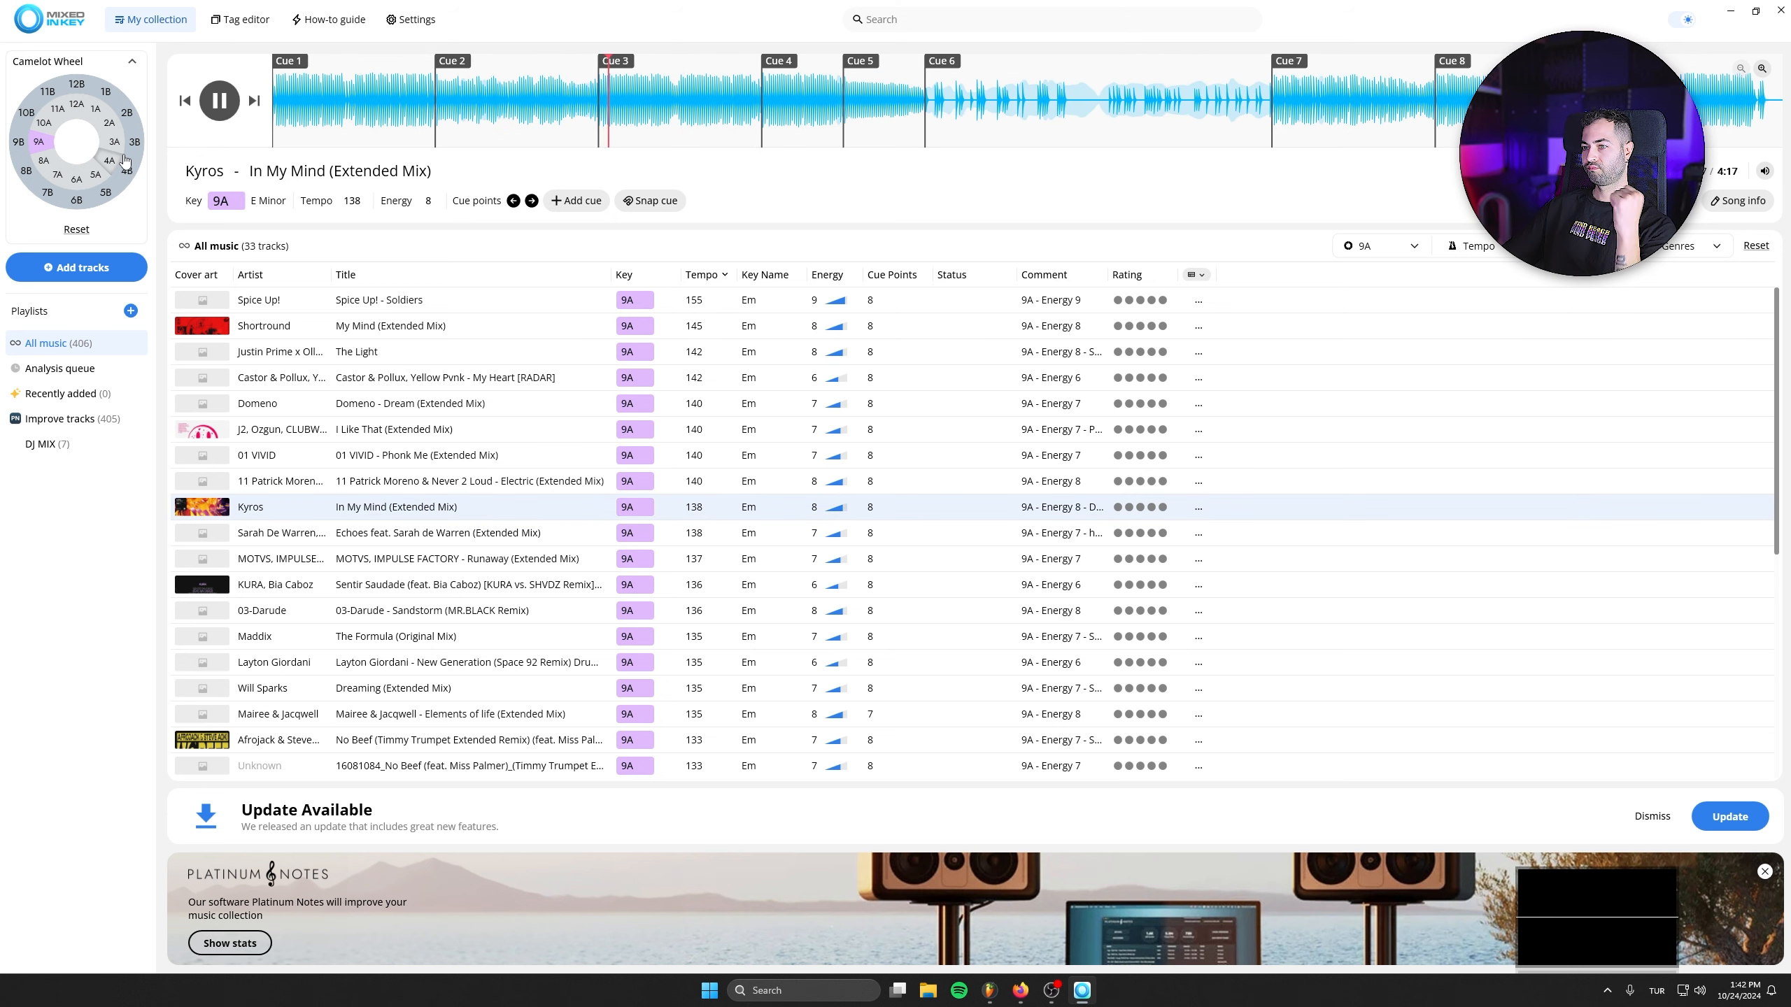
left_click(220, 103)
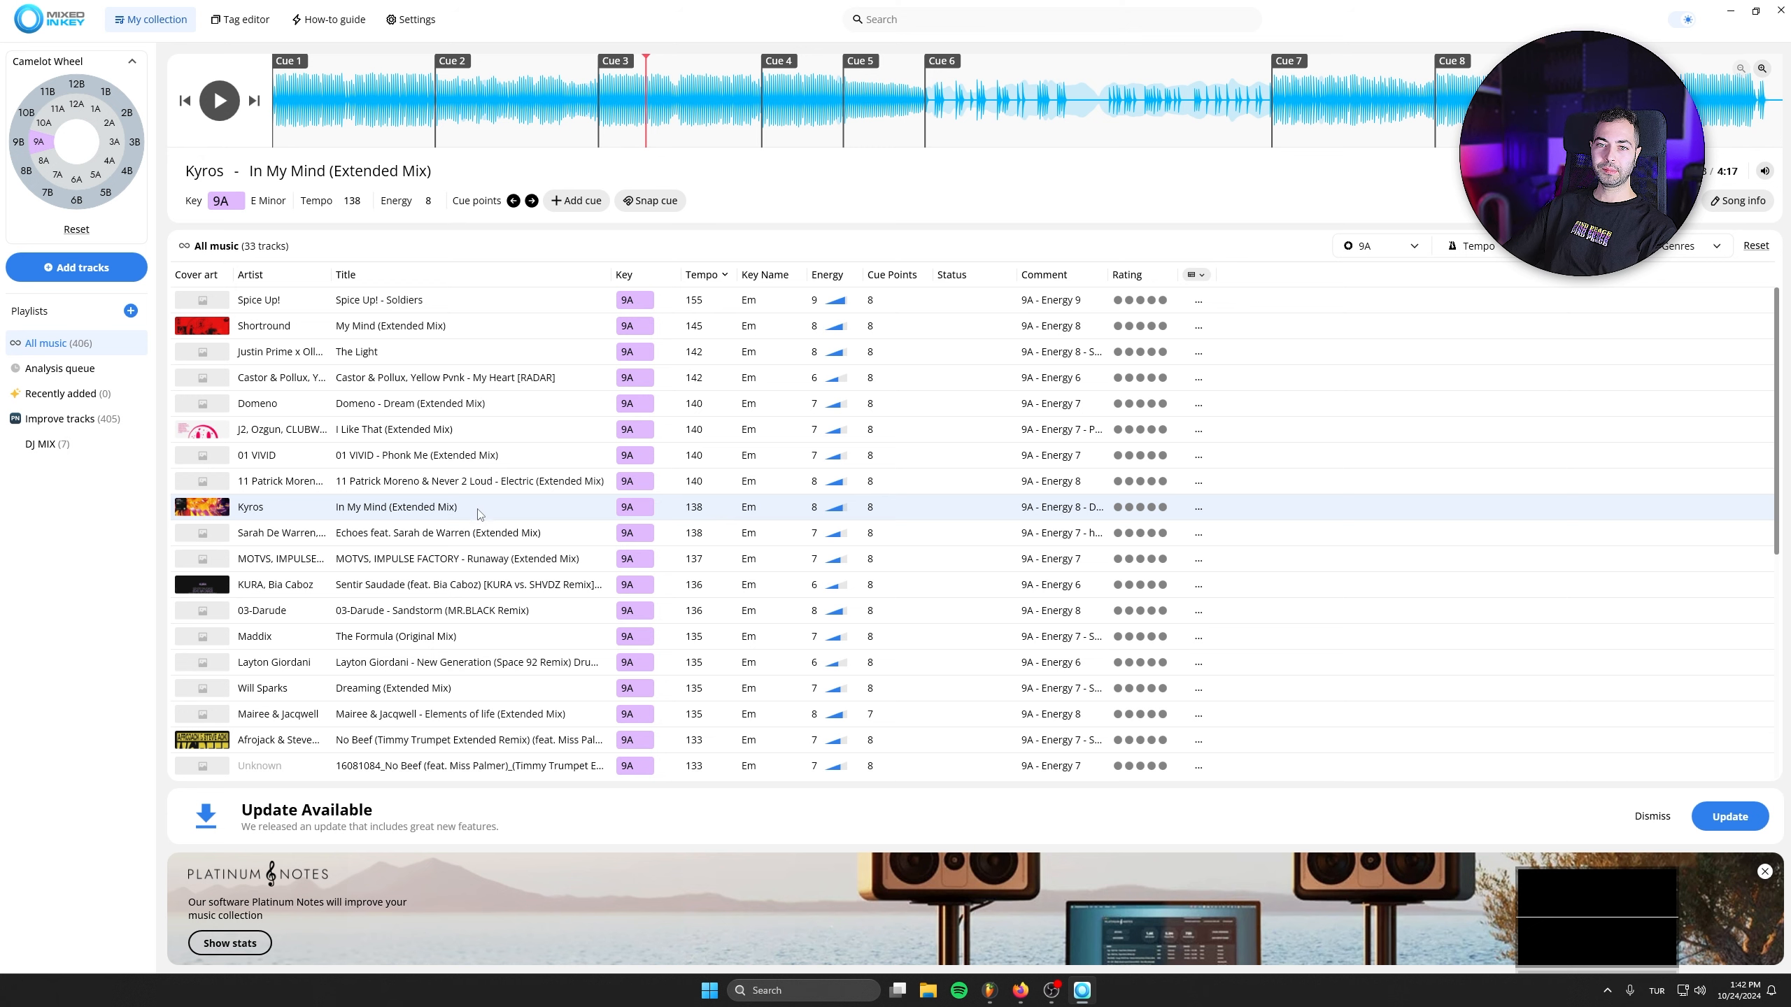
left_click_drag(478, 514, 84, 459)
- Reorder the DJ MIX playlist by Camelot key in the sequence 4A, 3A, 2A, 1A, 12A, 11A, 10A, 9A
left_click(71, 444)
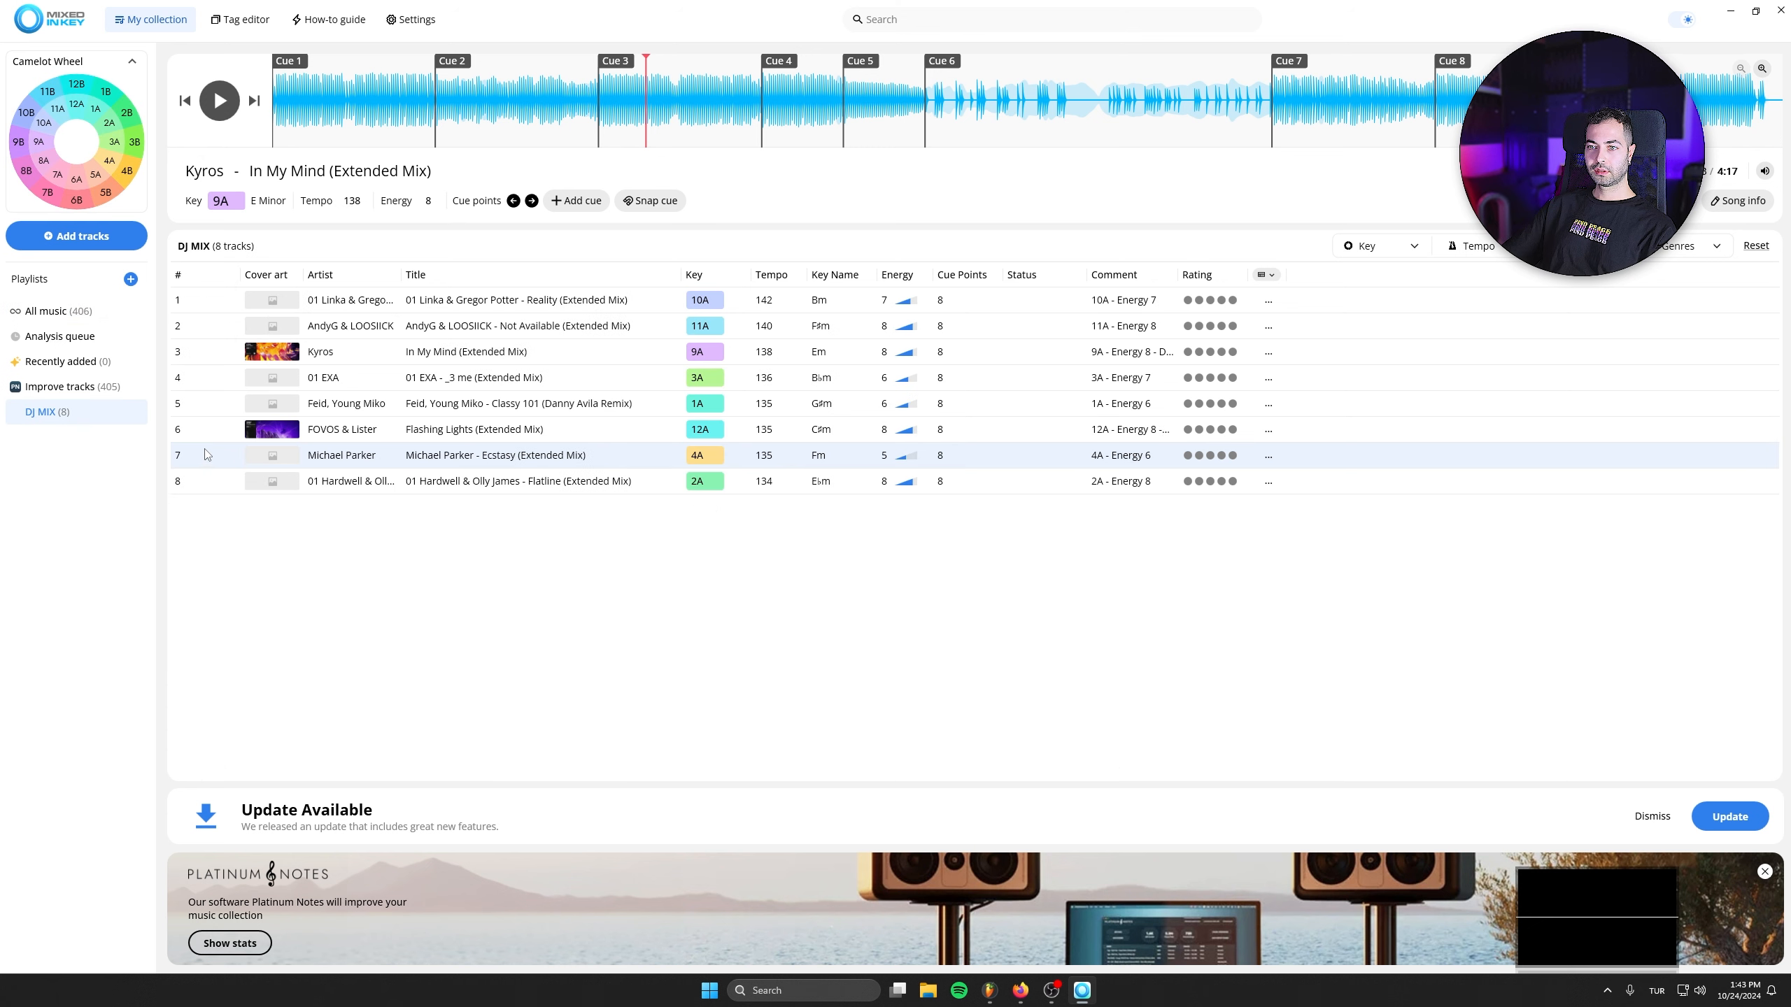
left_click_drag(204, 457, 206, 300)
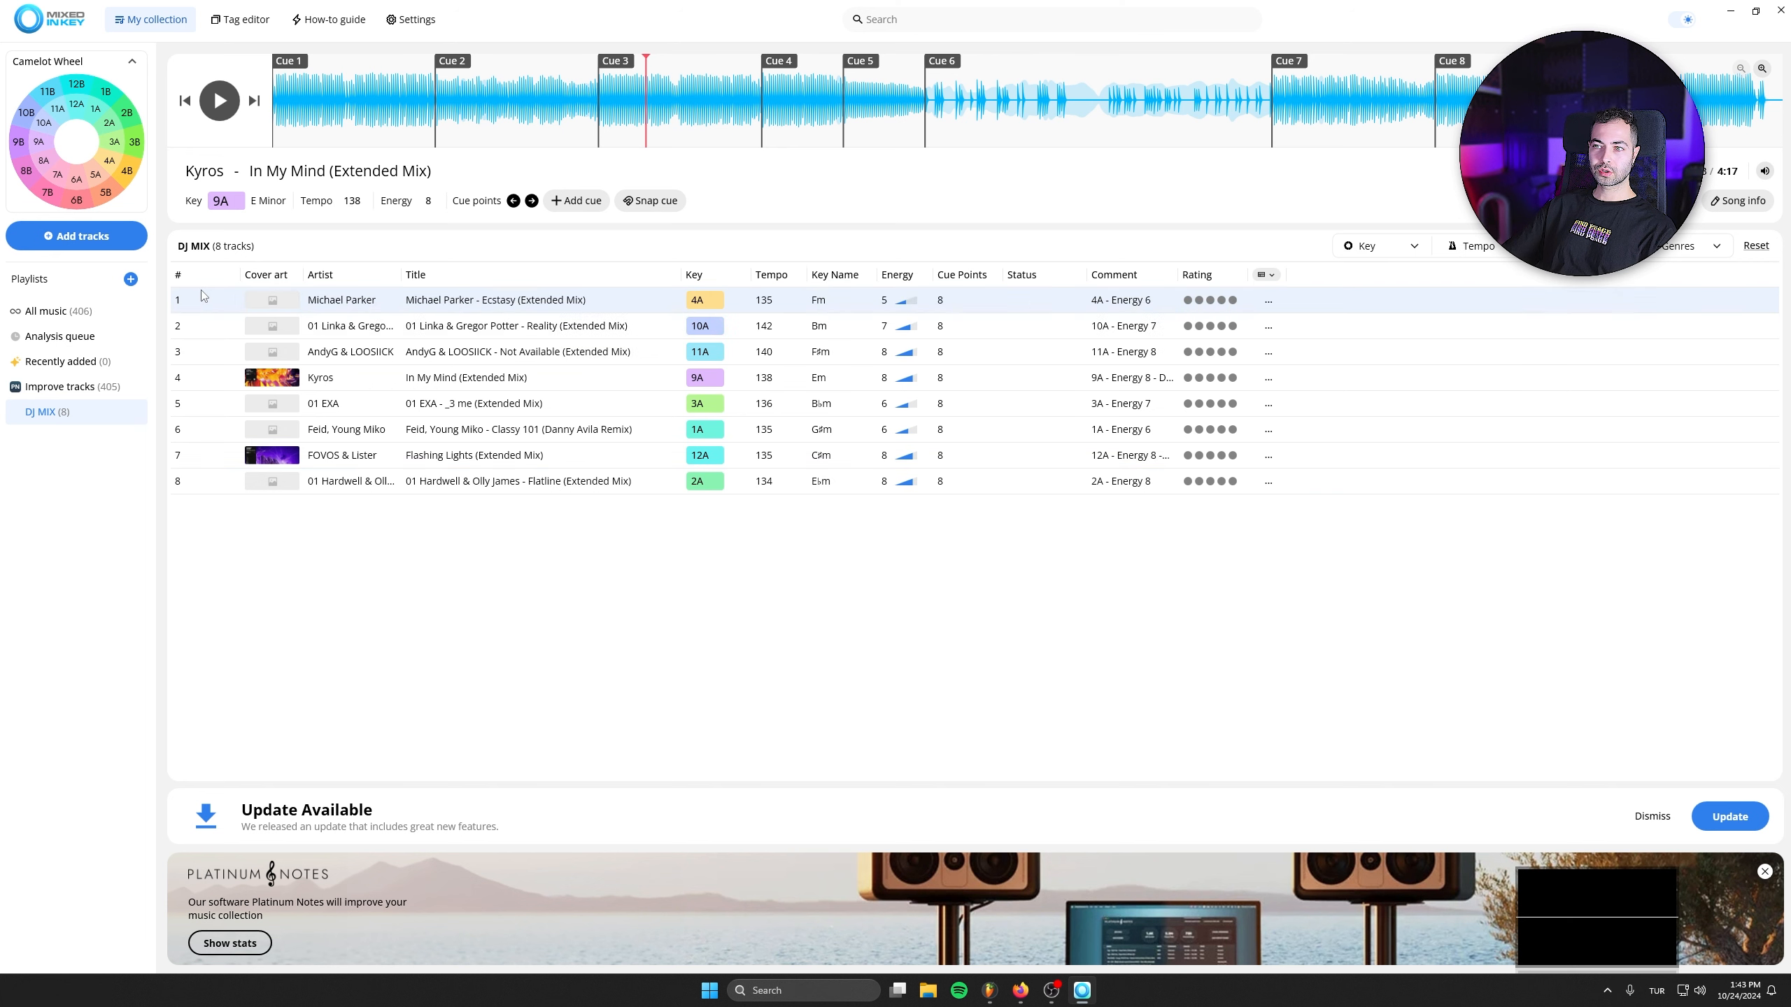
left_click_drag(334, 395, 226, 325)
left_click_drag(204, 479, 221, 353)
left_click_drag(212, 429, 211, 379)
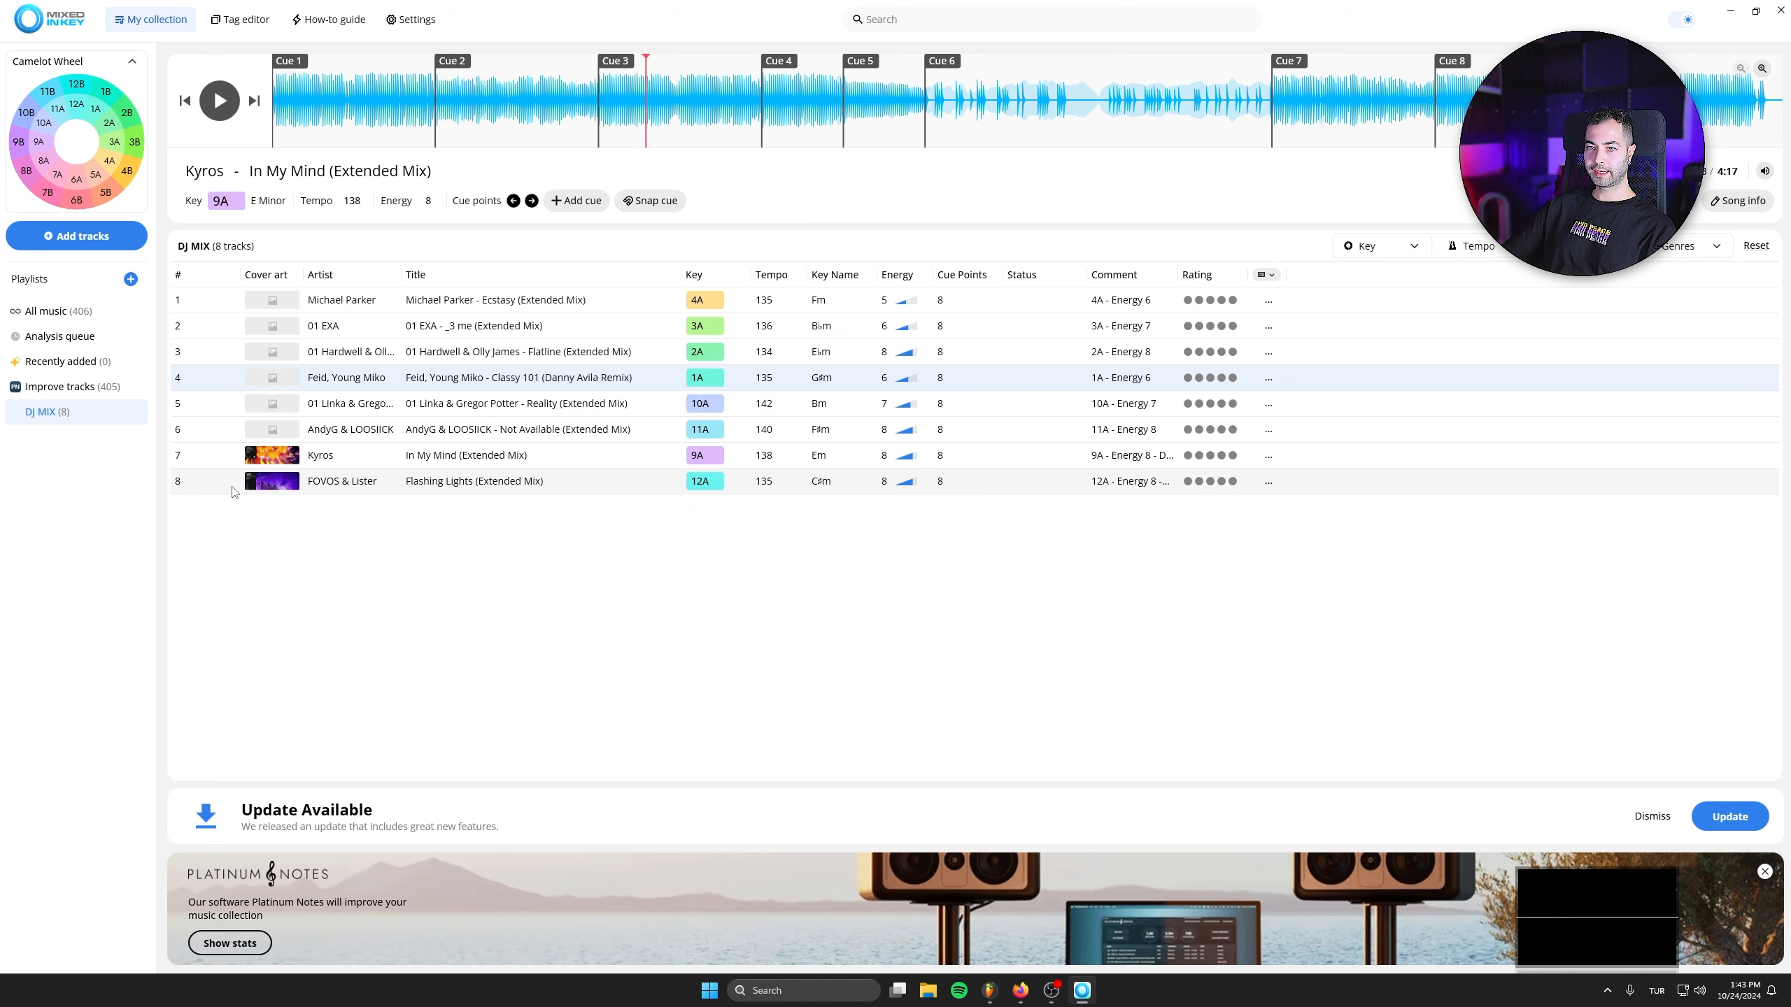
left_click_drag(233, 485, 222, 430)
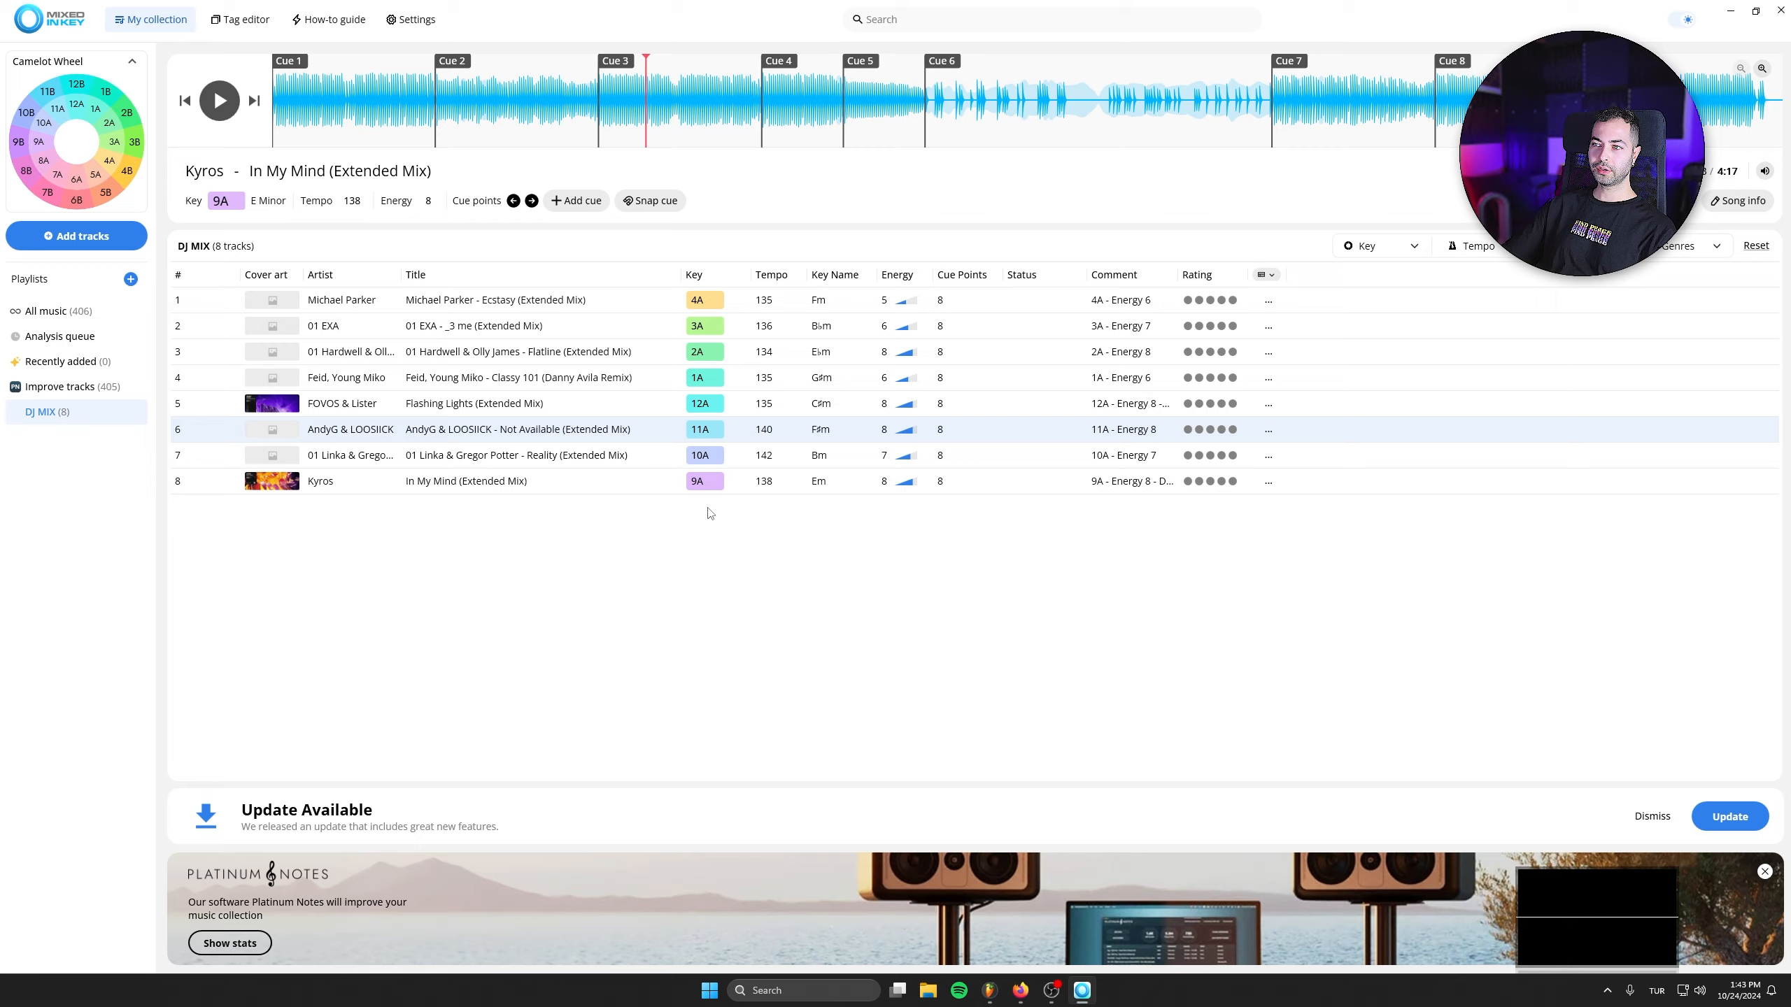
- Place Michael Parker - Ecstasy (Extended Mix) from DJ MIX at the start of Track 3 in FL Studio's Playlist
left_click(275, 178)
left_click_drag(326, 304, 1015, 892)
left_click_drag(993, 1002, 274, 218)
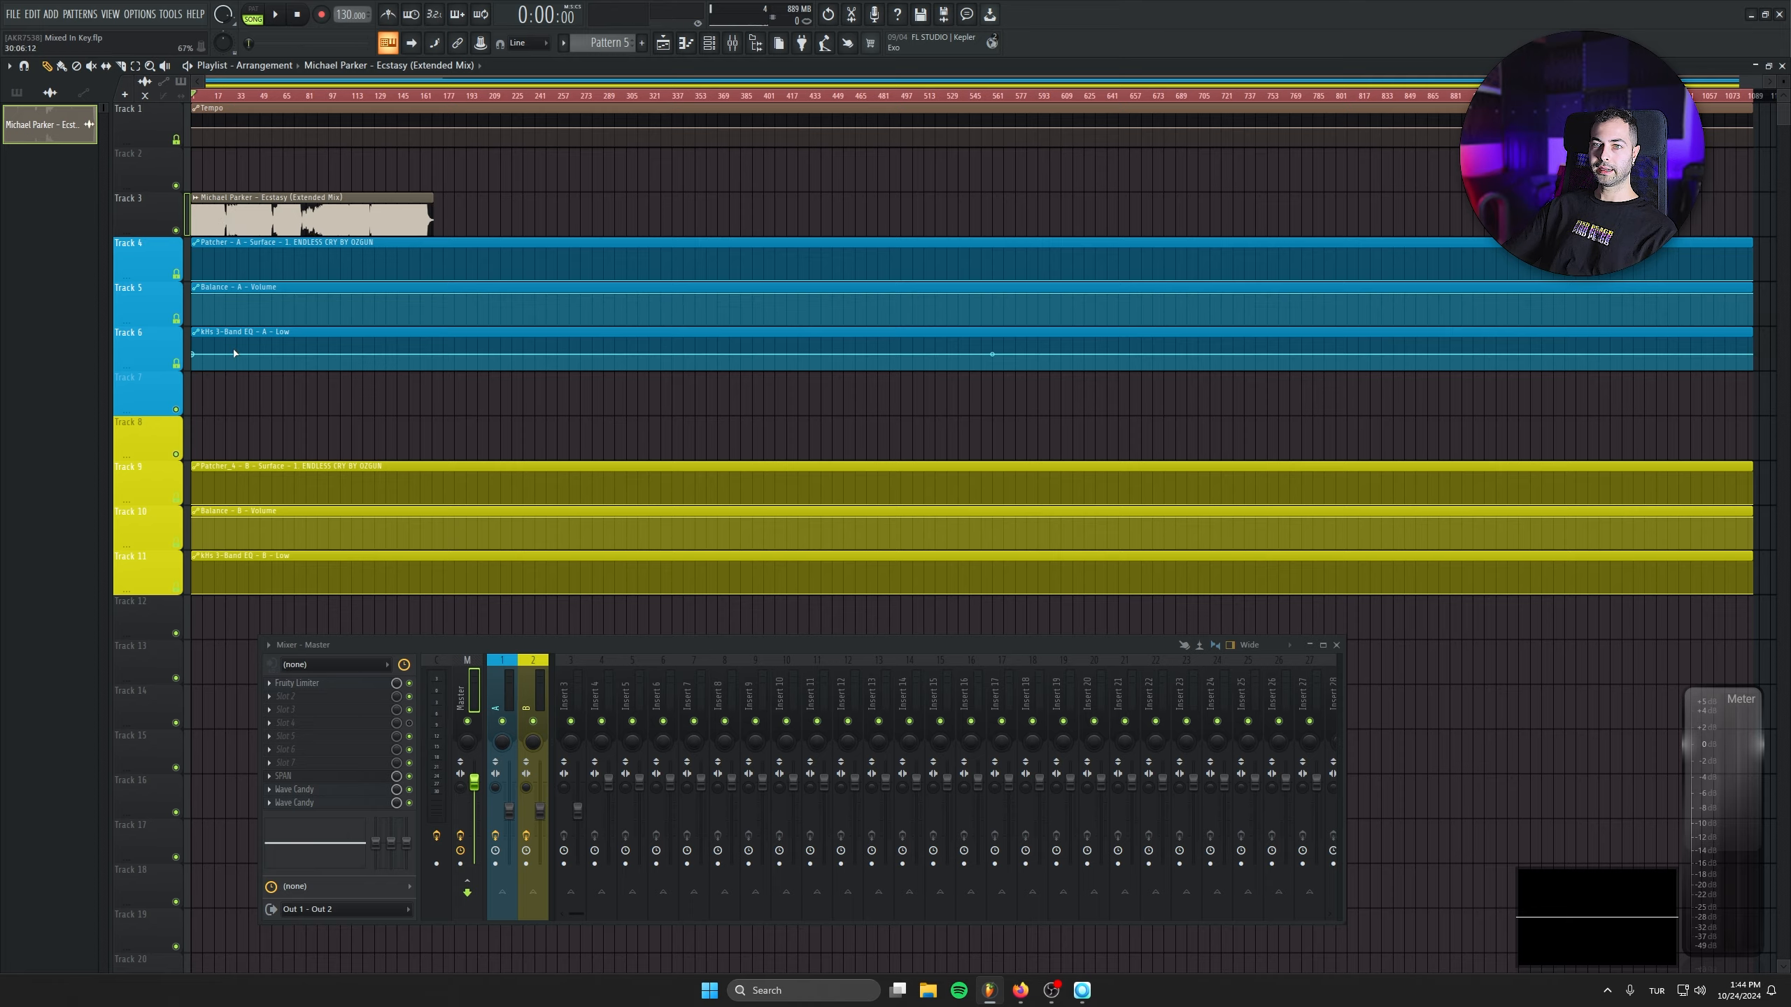
- Set the Michael Parker - Ecstasy clip's tempo to the 135 BPM listed in Mixed In Key and its time-stretching mode to Stretch
key("alt+Tab")
key("alt+Tab")
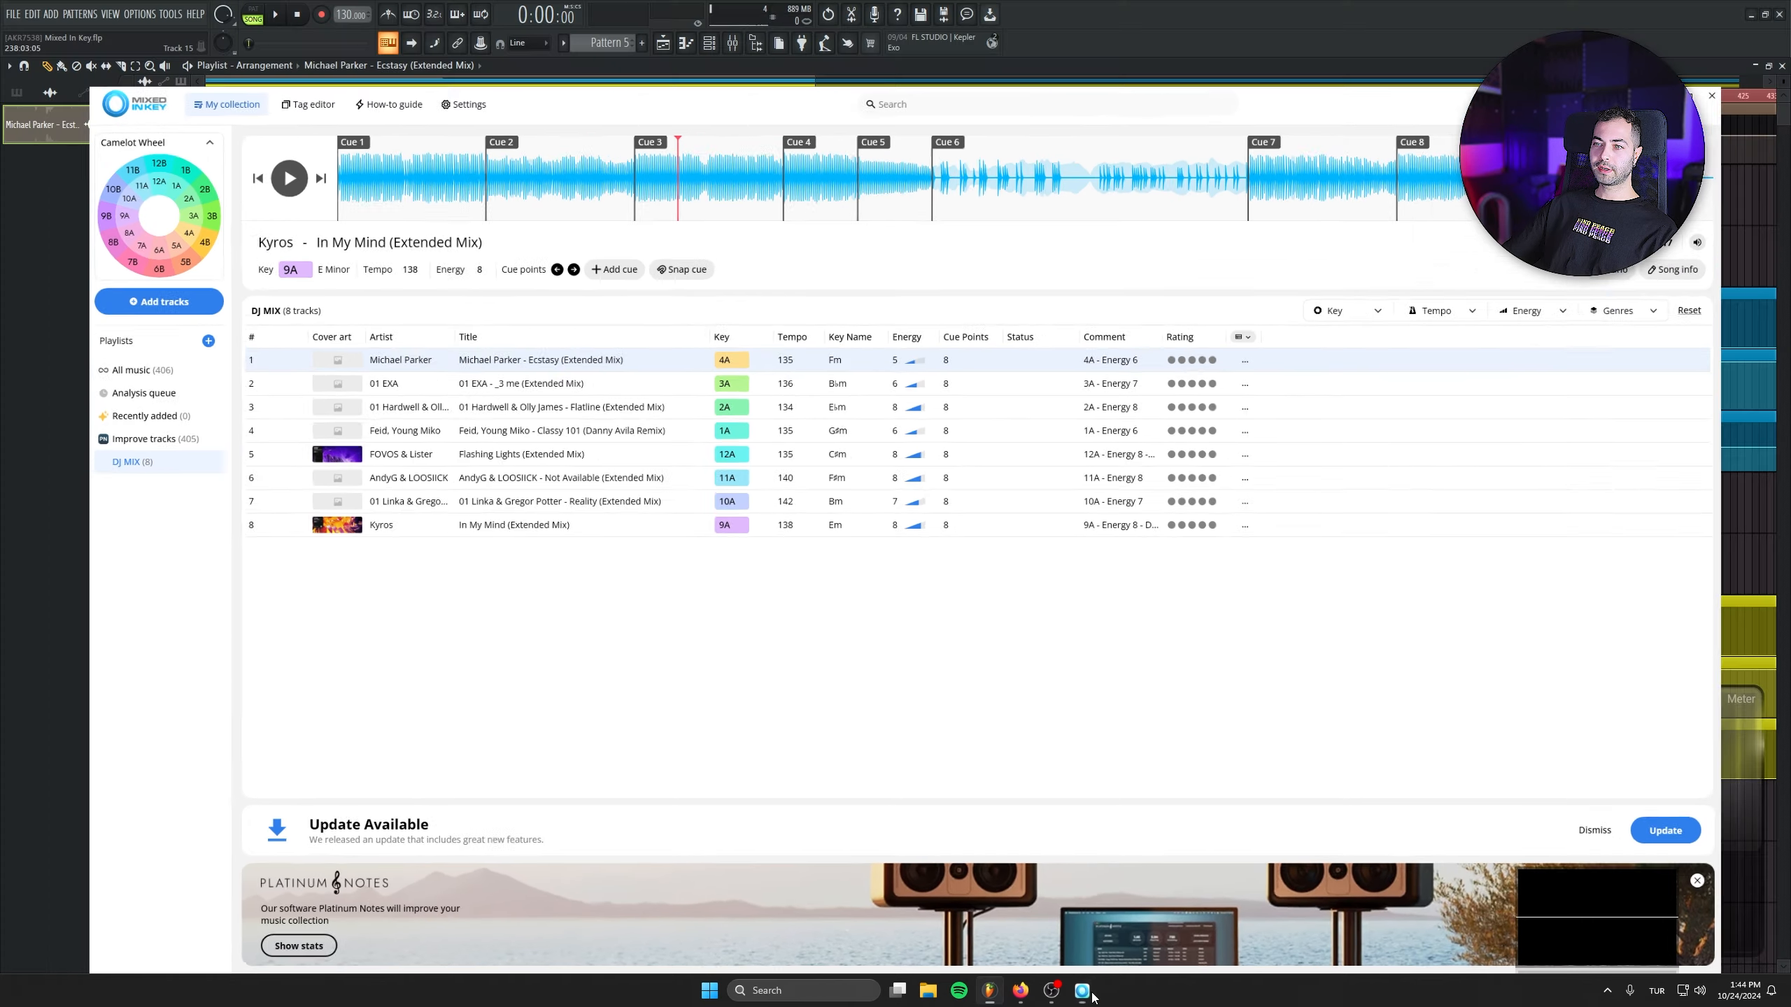
double_click(227, 238)
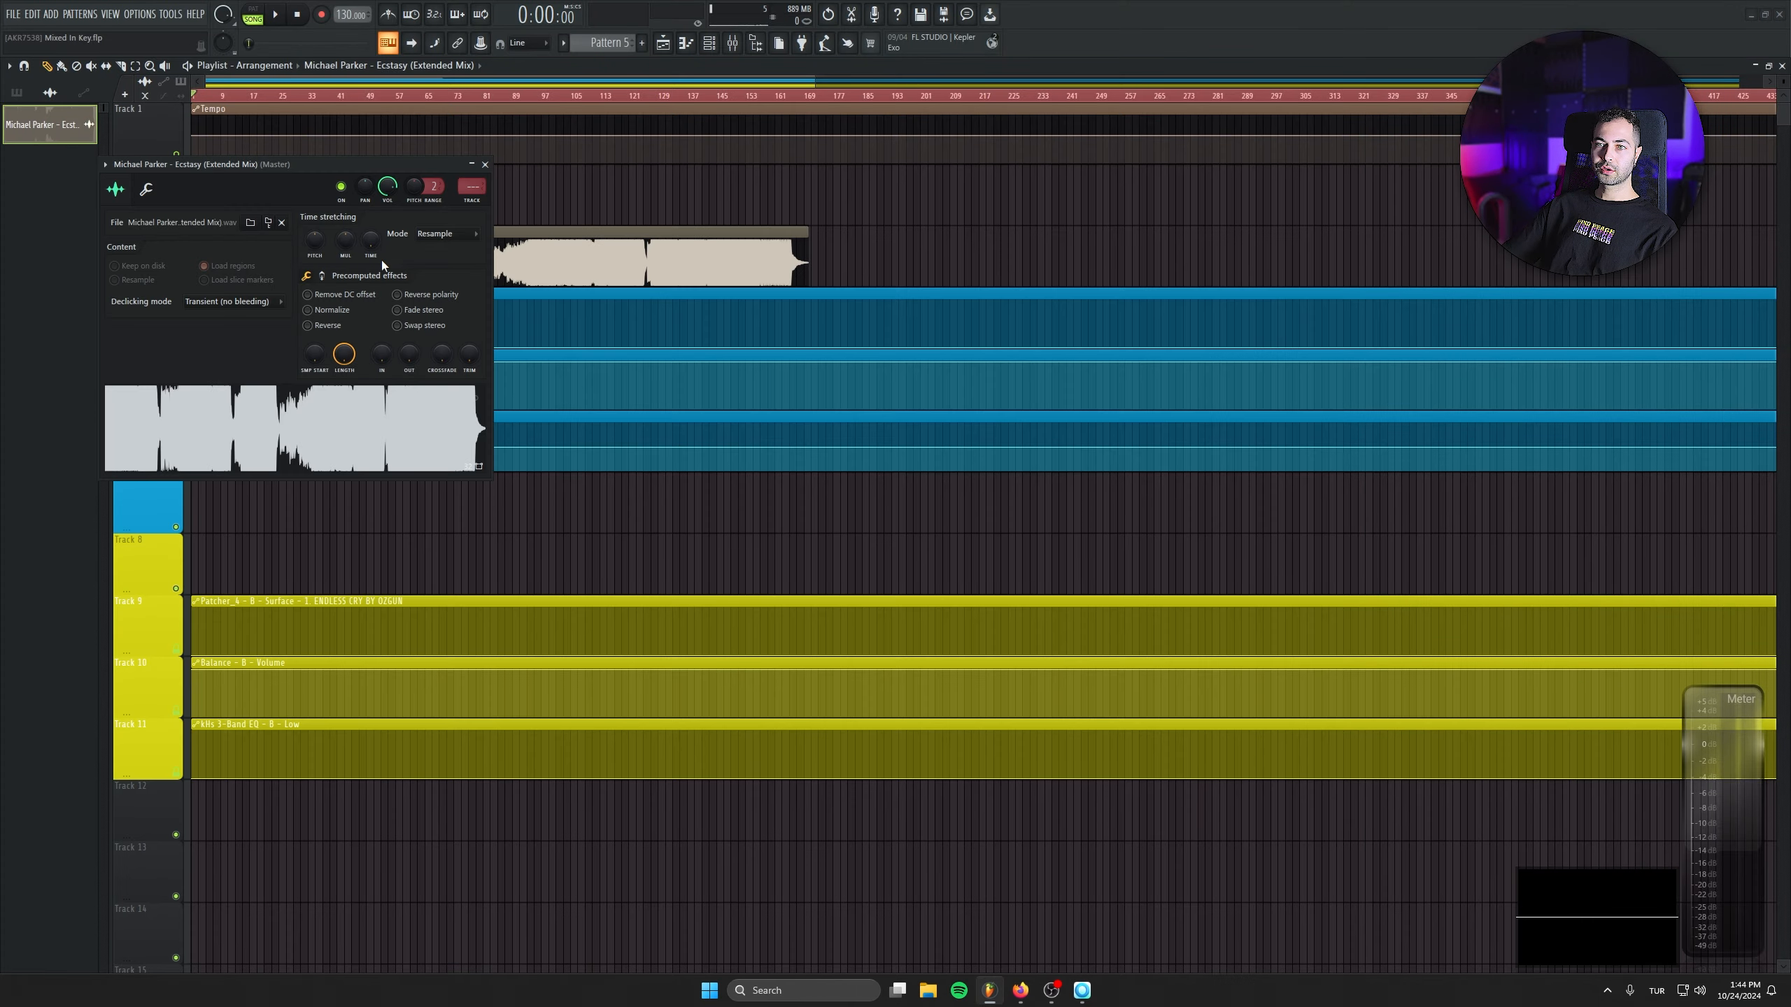
right_click(373, 231)
left_click(404, 262)
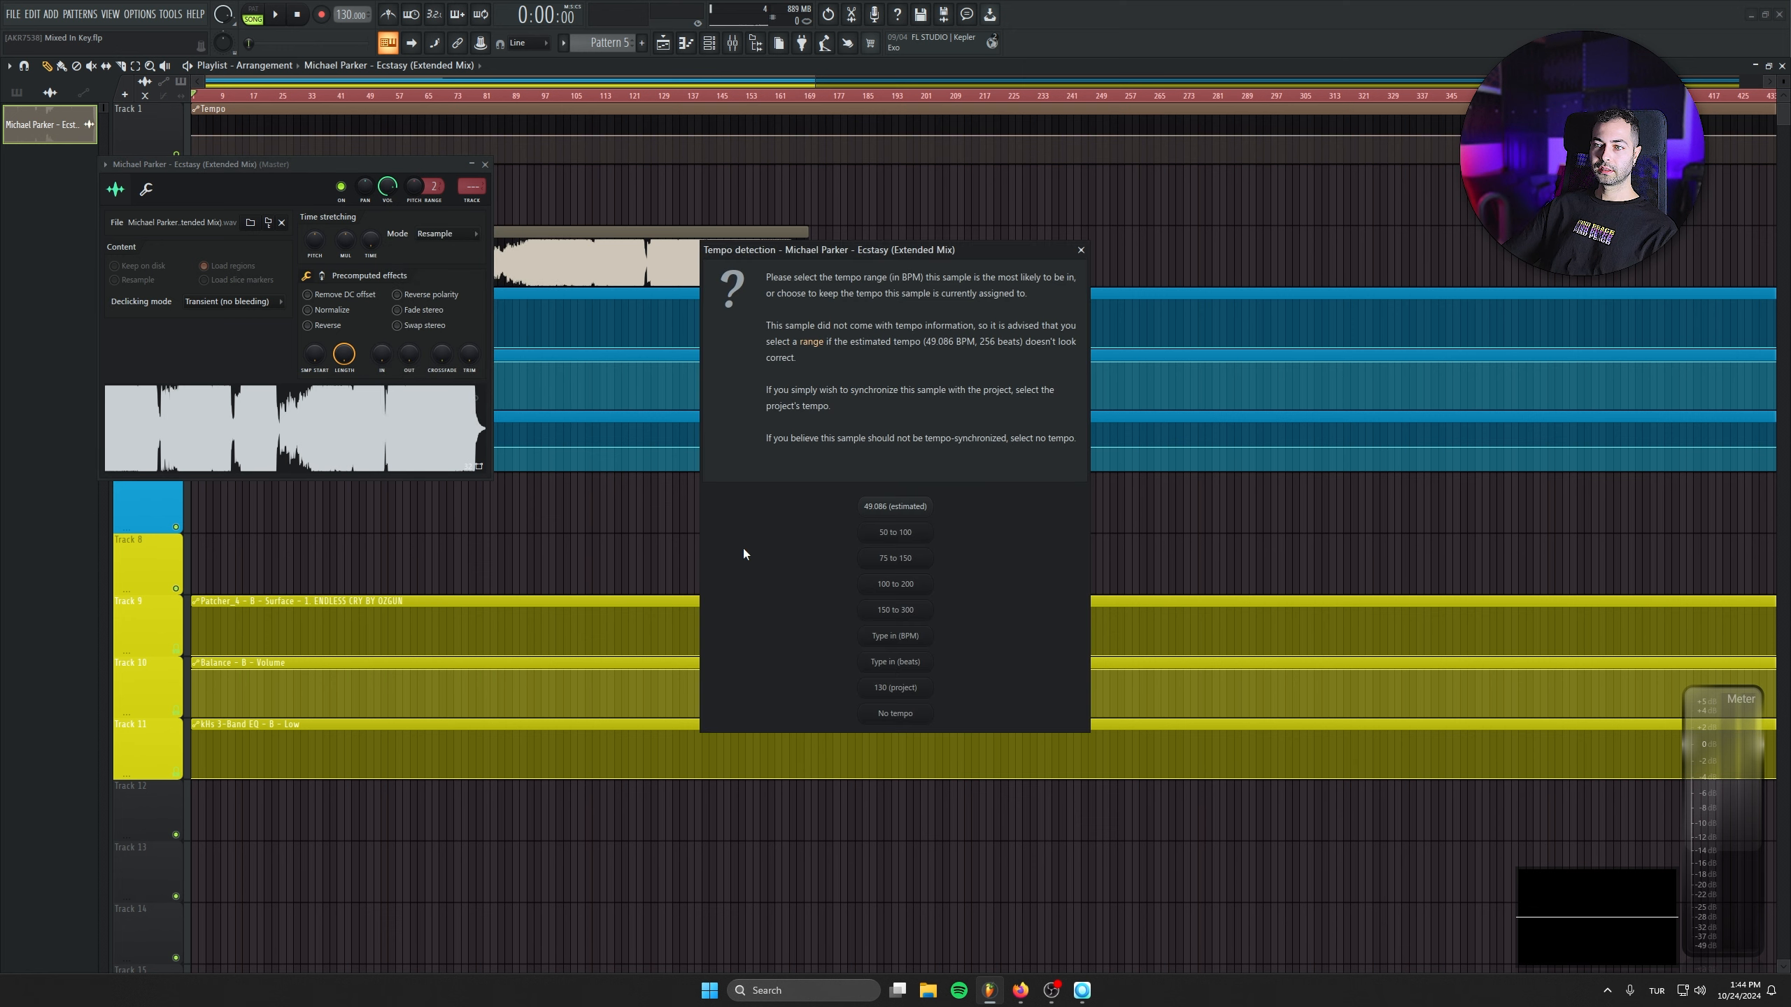
left_click(907, 616)
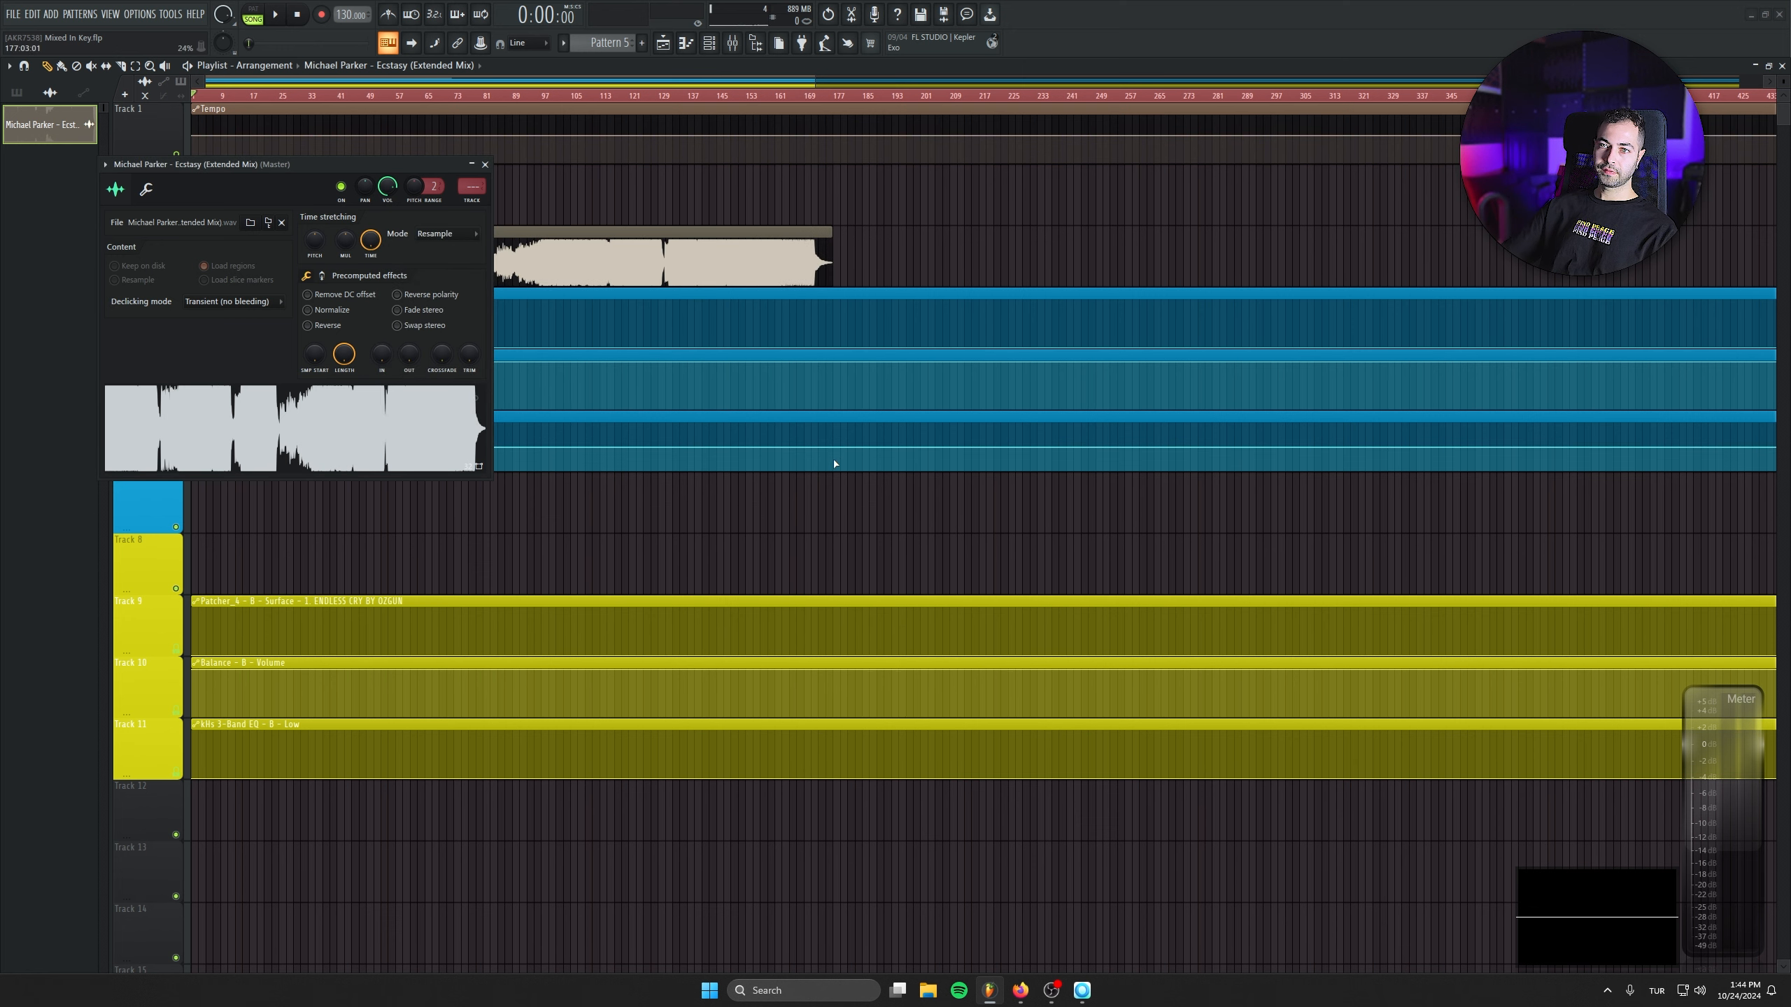
left_click(446, 234)
left_click(449, 266)
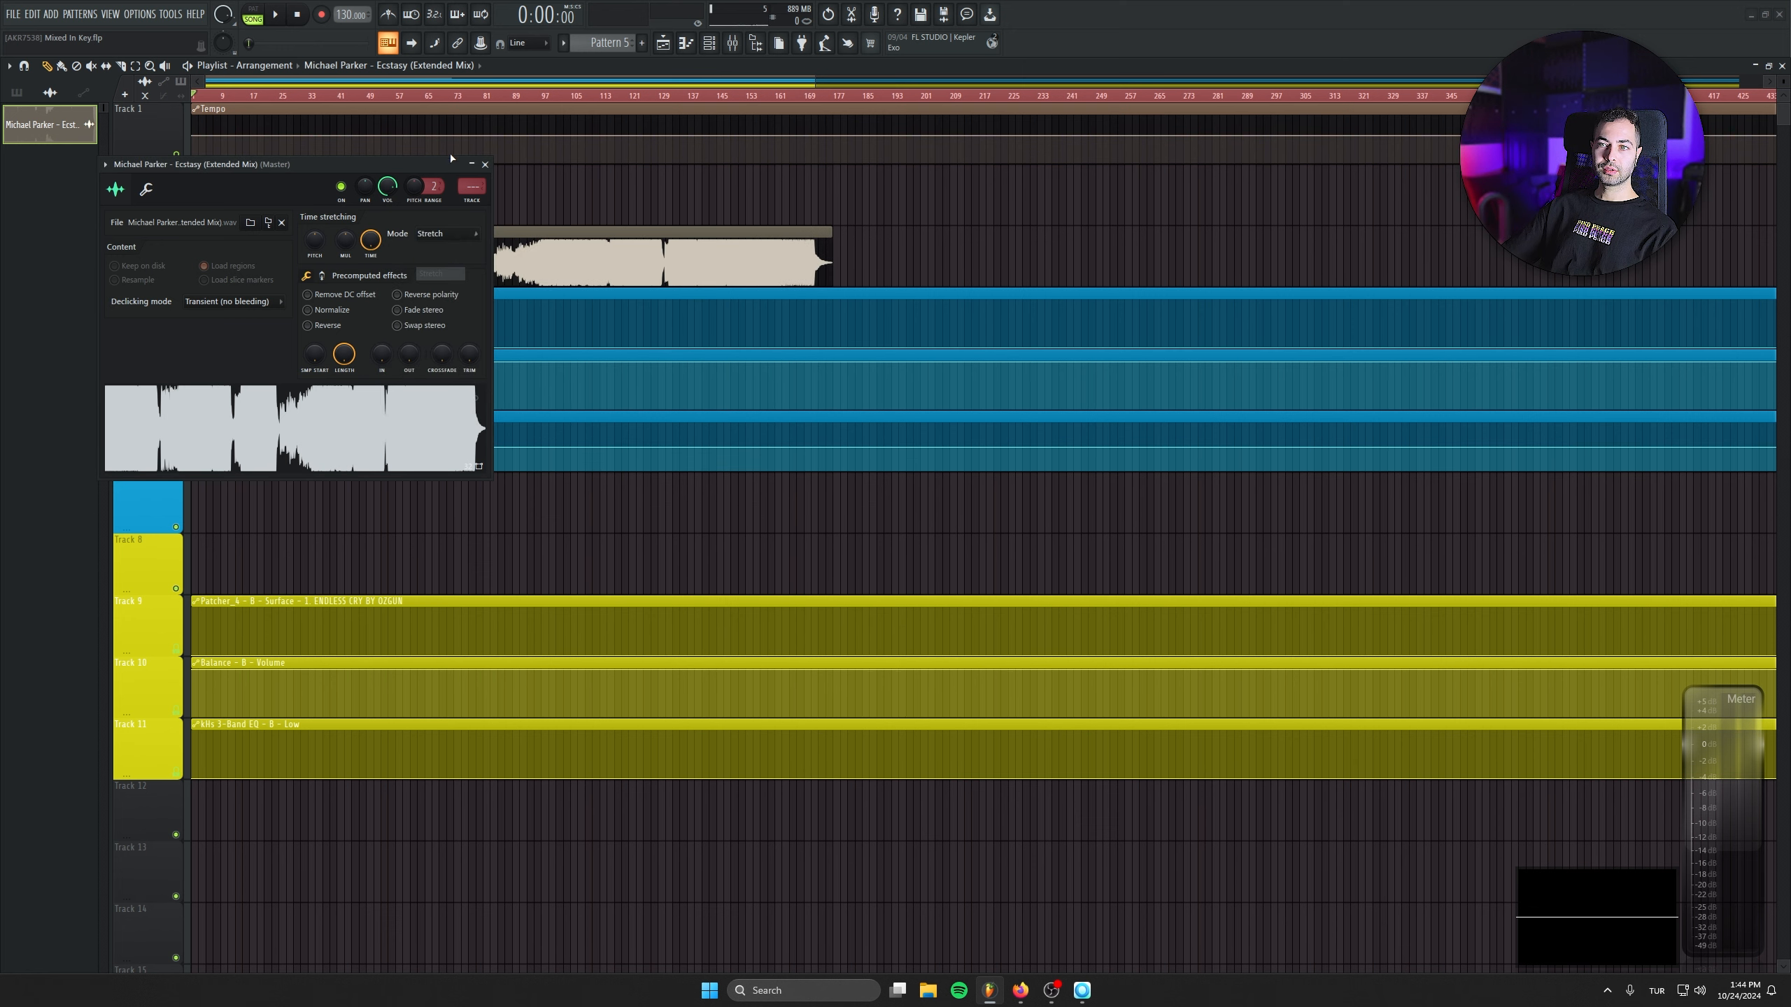
left_click(485, 164)
- Route the Michael Parker - Ecstasy clip to mixer track 1 and save the project
double_click(395, 247)
left_click_drag(346, 165, 353, 360)
double_click(515, 344)
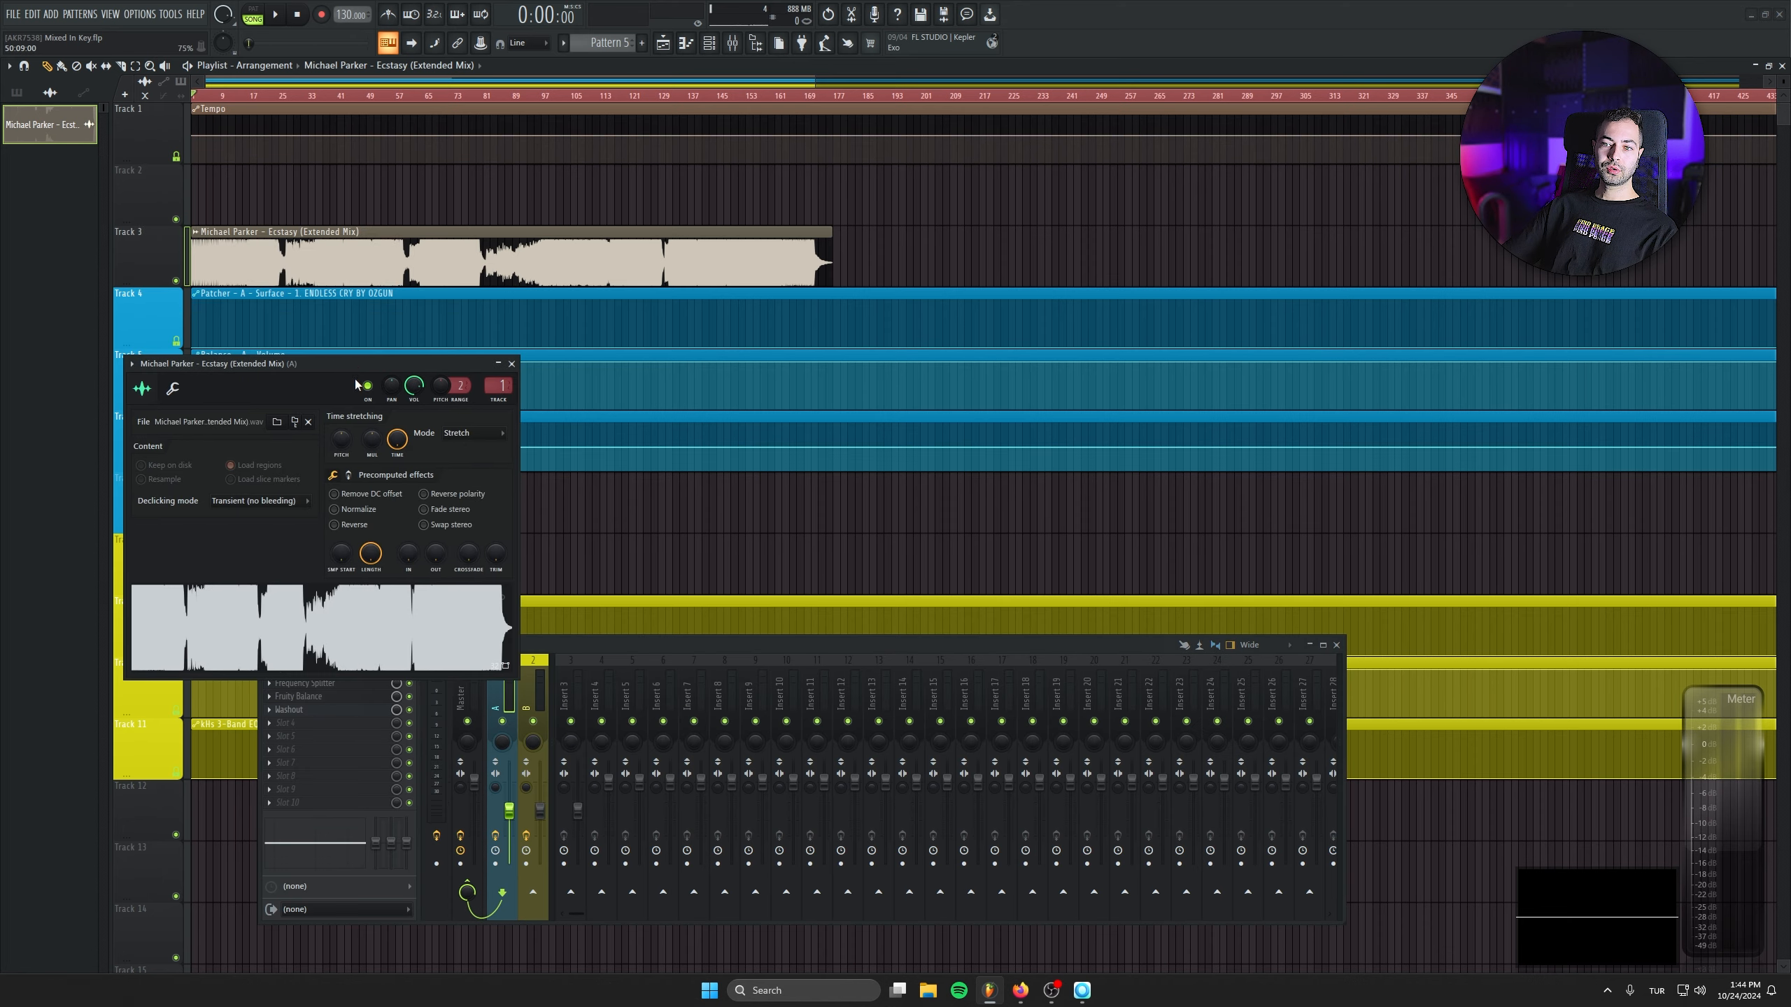
left_click(511, 363)
key("ctrl+s")
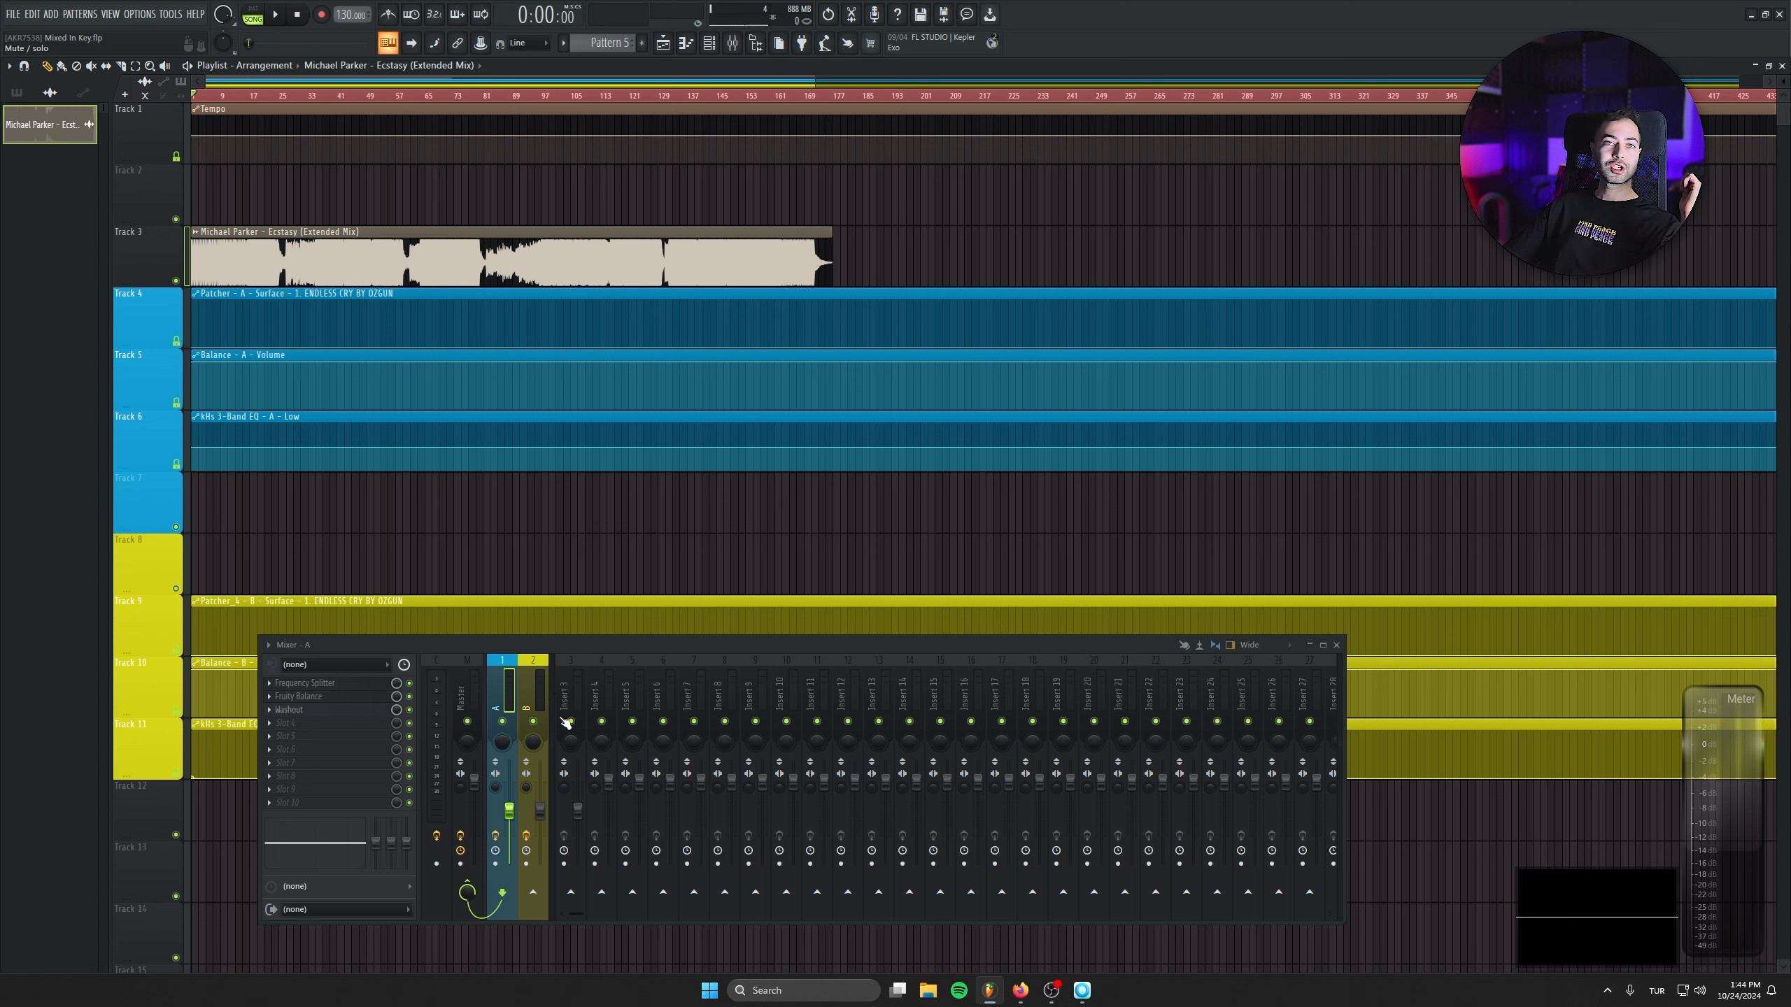
- Bring 01 EXA - _3 me (Extended Mix) from Mixed In Key onto Track 8 in FL Studio and move it to the start
left_click(1083, 989)
left_click_drag(1097, 326, 597, 566)
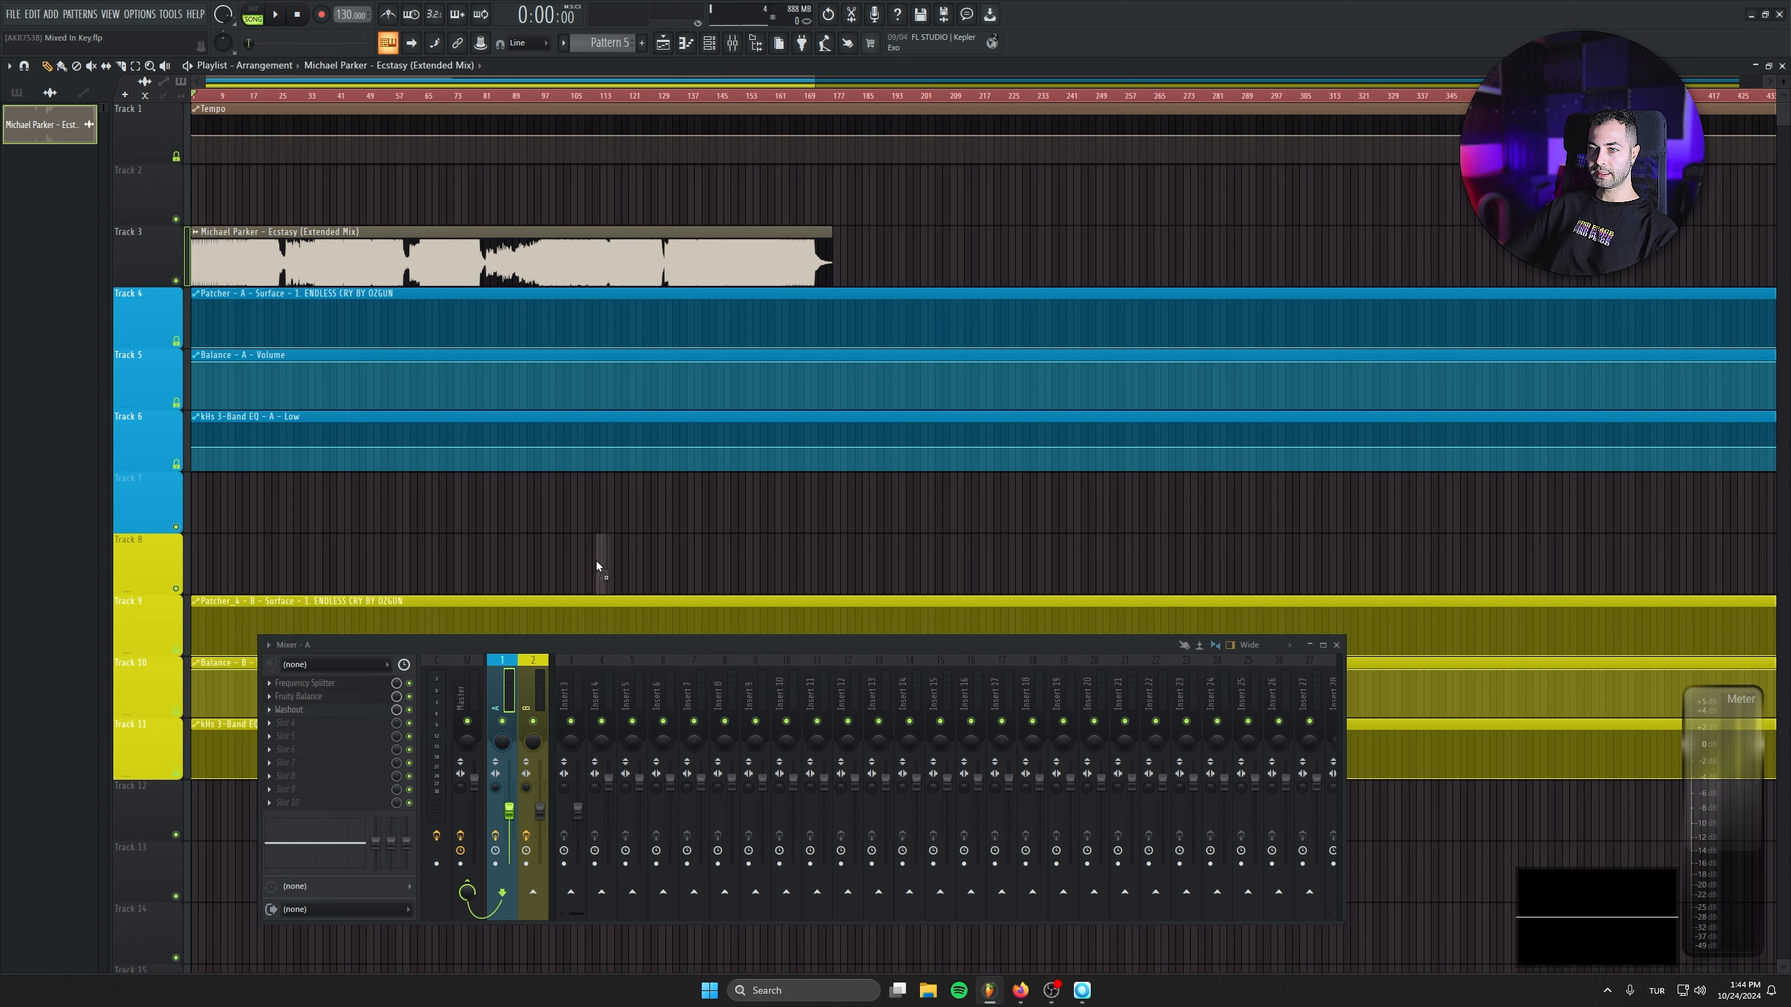
left_click_drag(749, 569, 399, 568)
- Route the 01 EXA - _3 me clip to mixer track 2 and set its sample tempo to 136 BPM
double_click(399, 568)
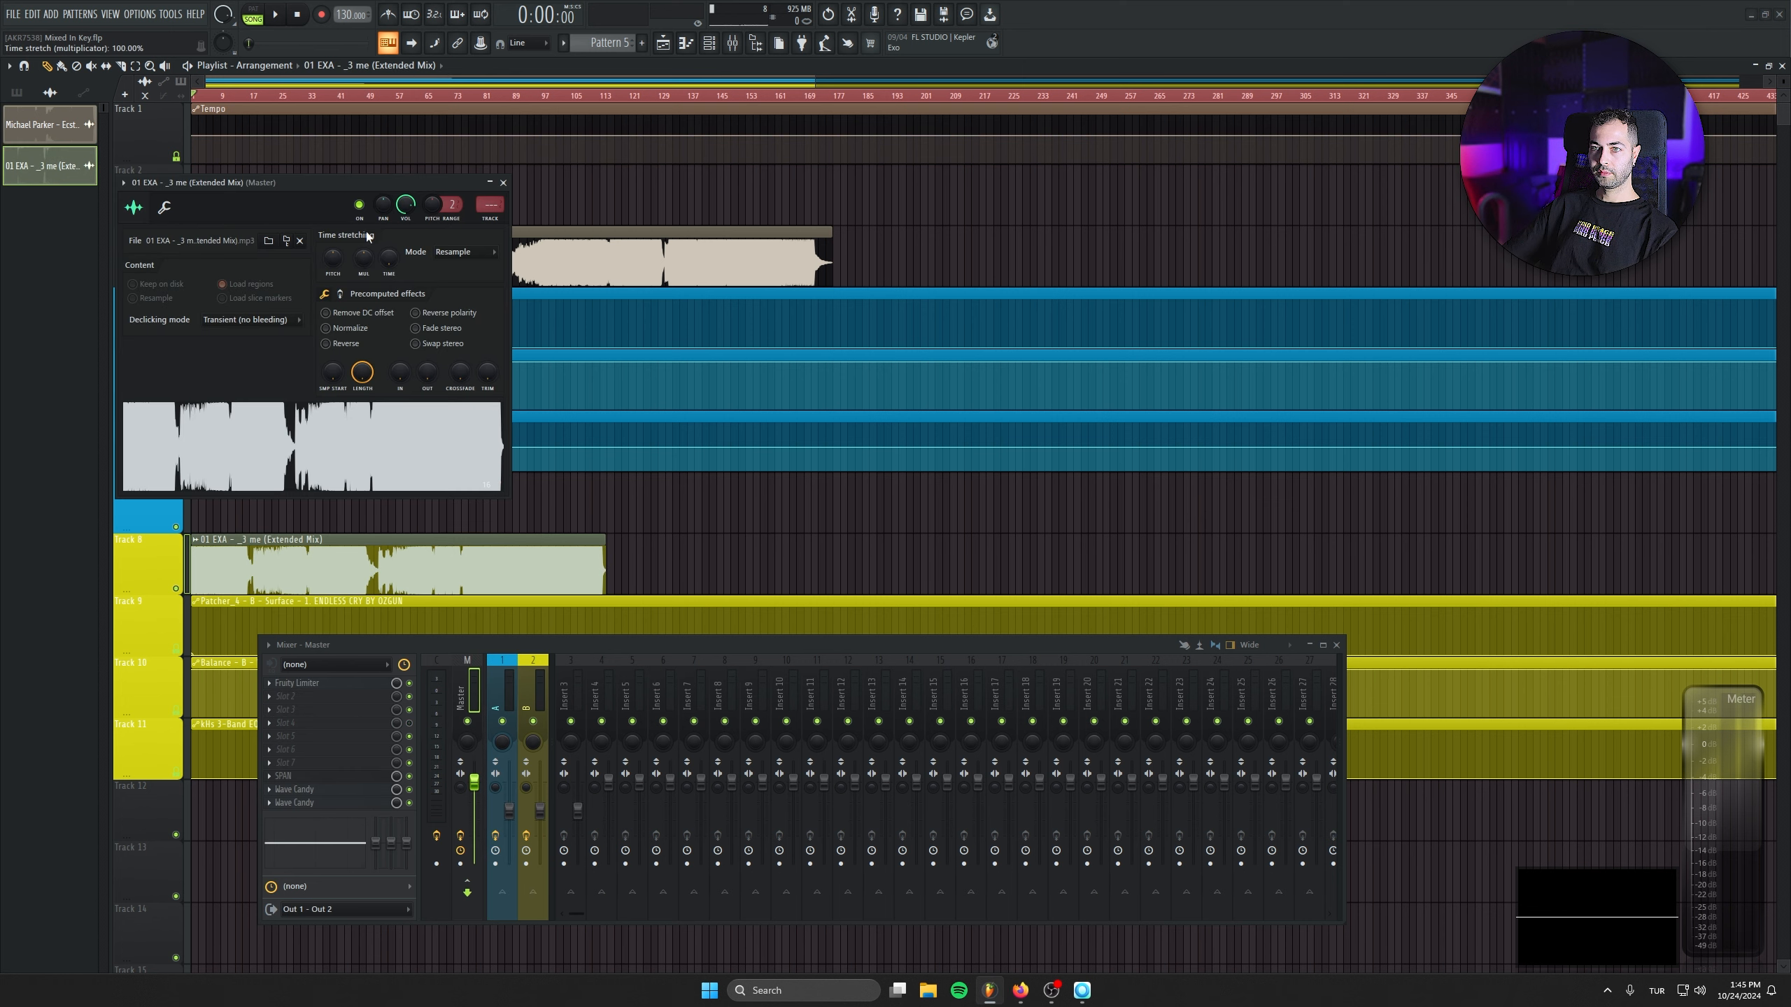
scroll(489, 204, "up", 2)
right_click(389, 260)
left_click(454, 300)
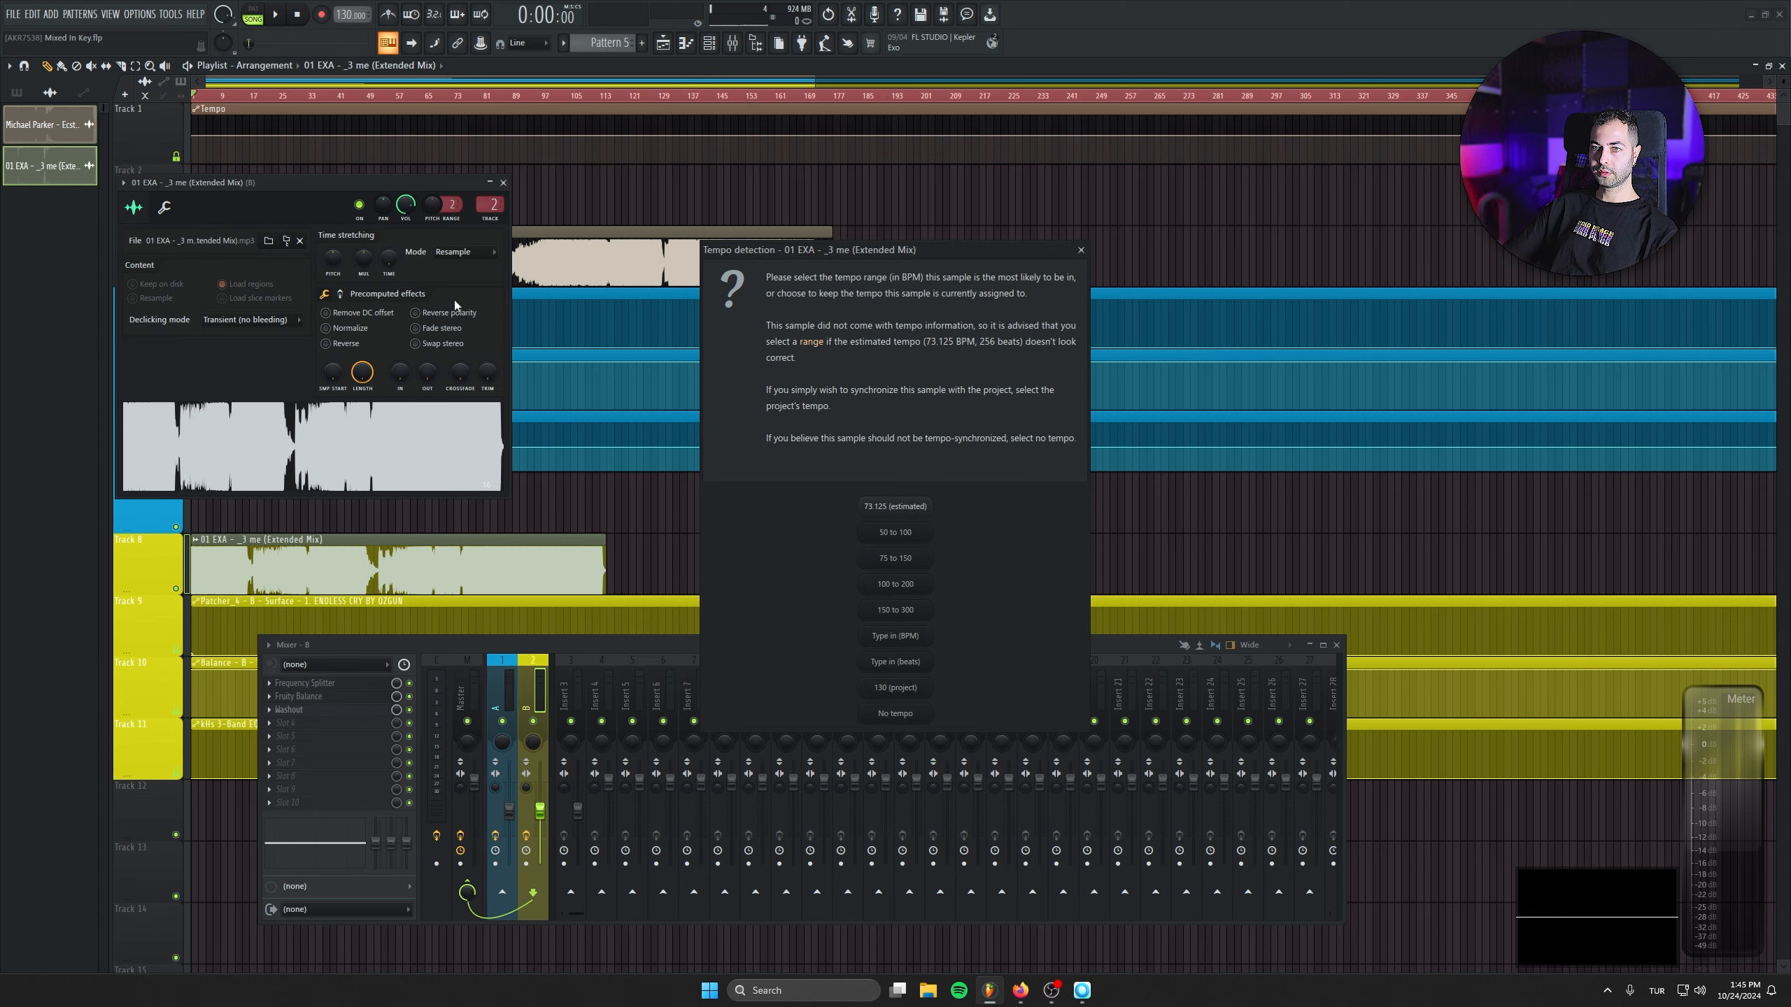
left_click(906, 638)
type("136")
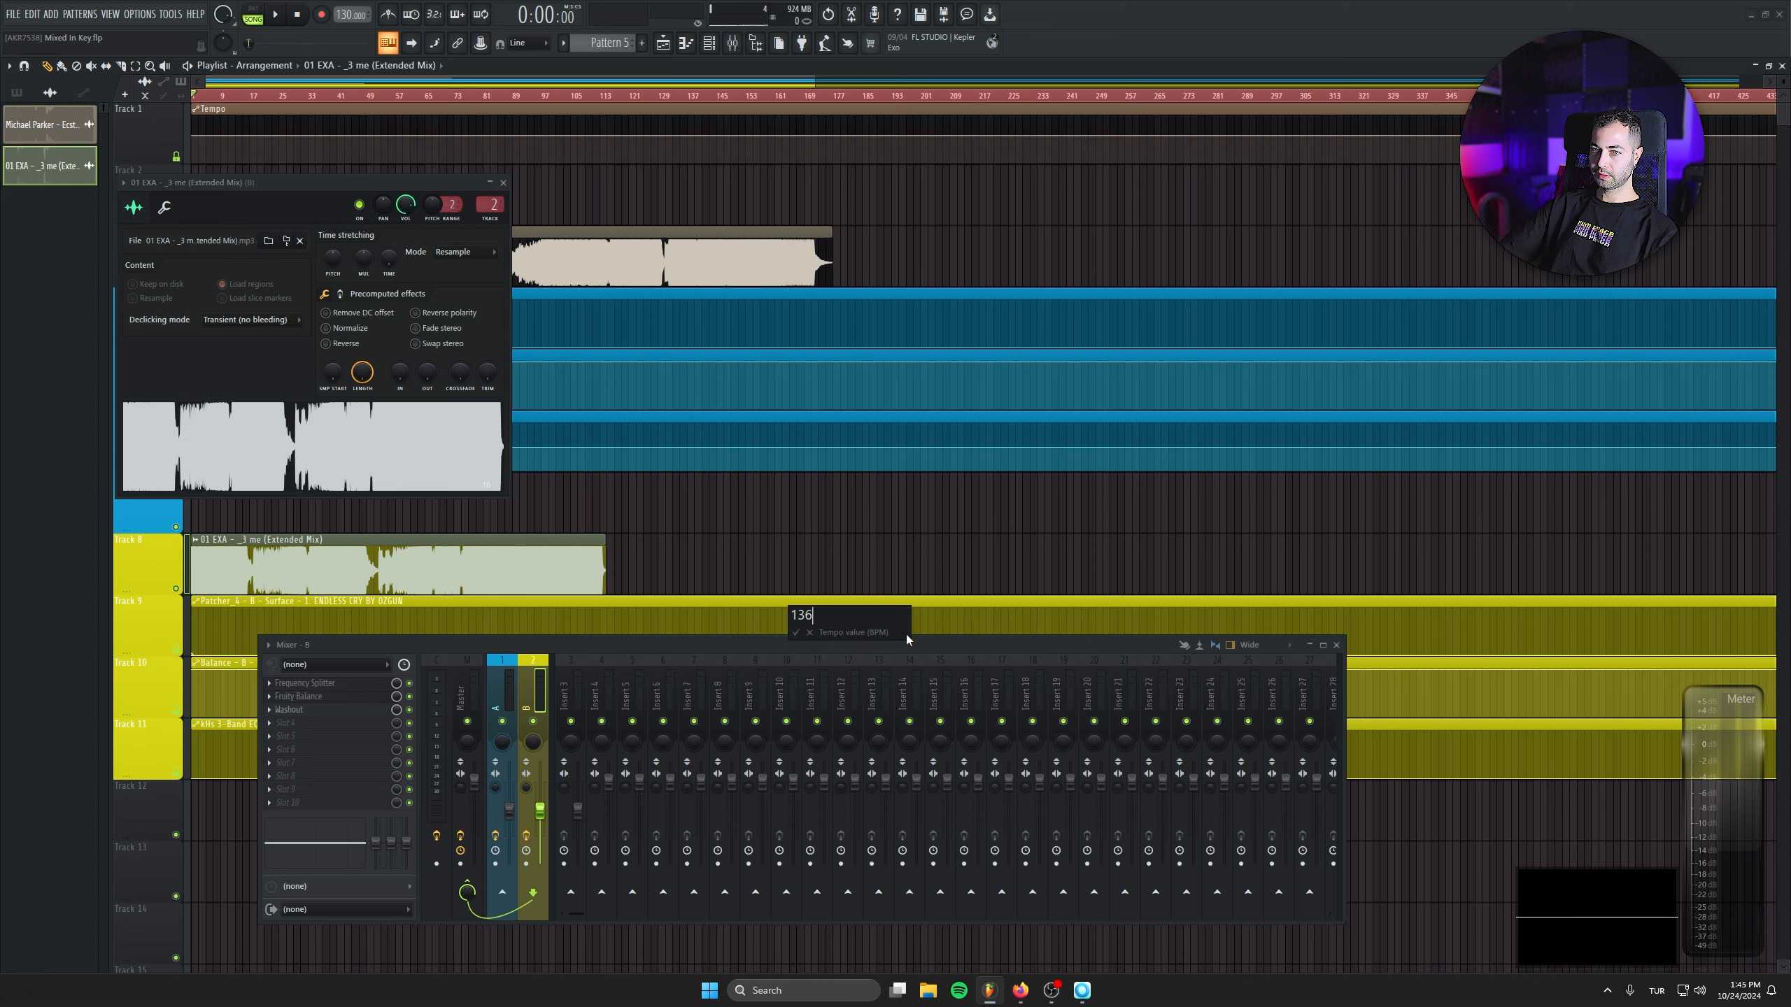
key("Return")
- Choose the time-stretching mode for the 01 EXA - _3 me clip and close its channel settings
left_click(464, 252)
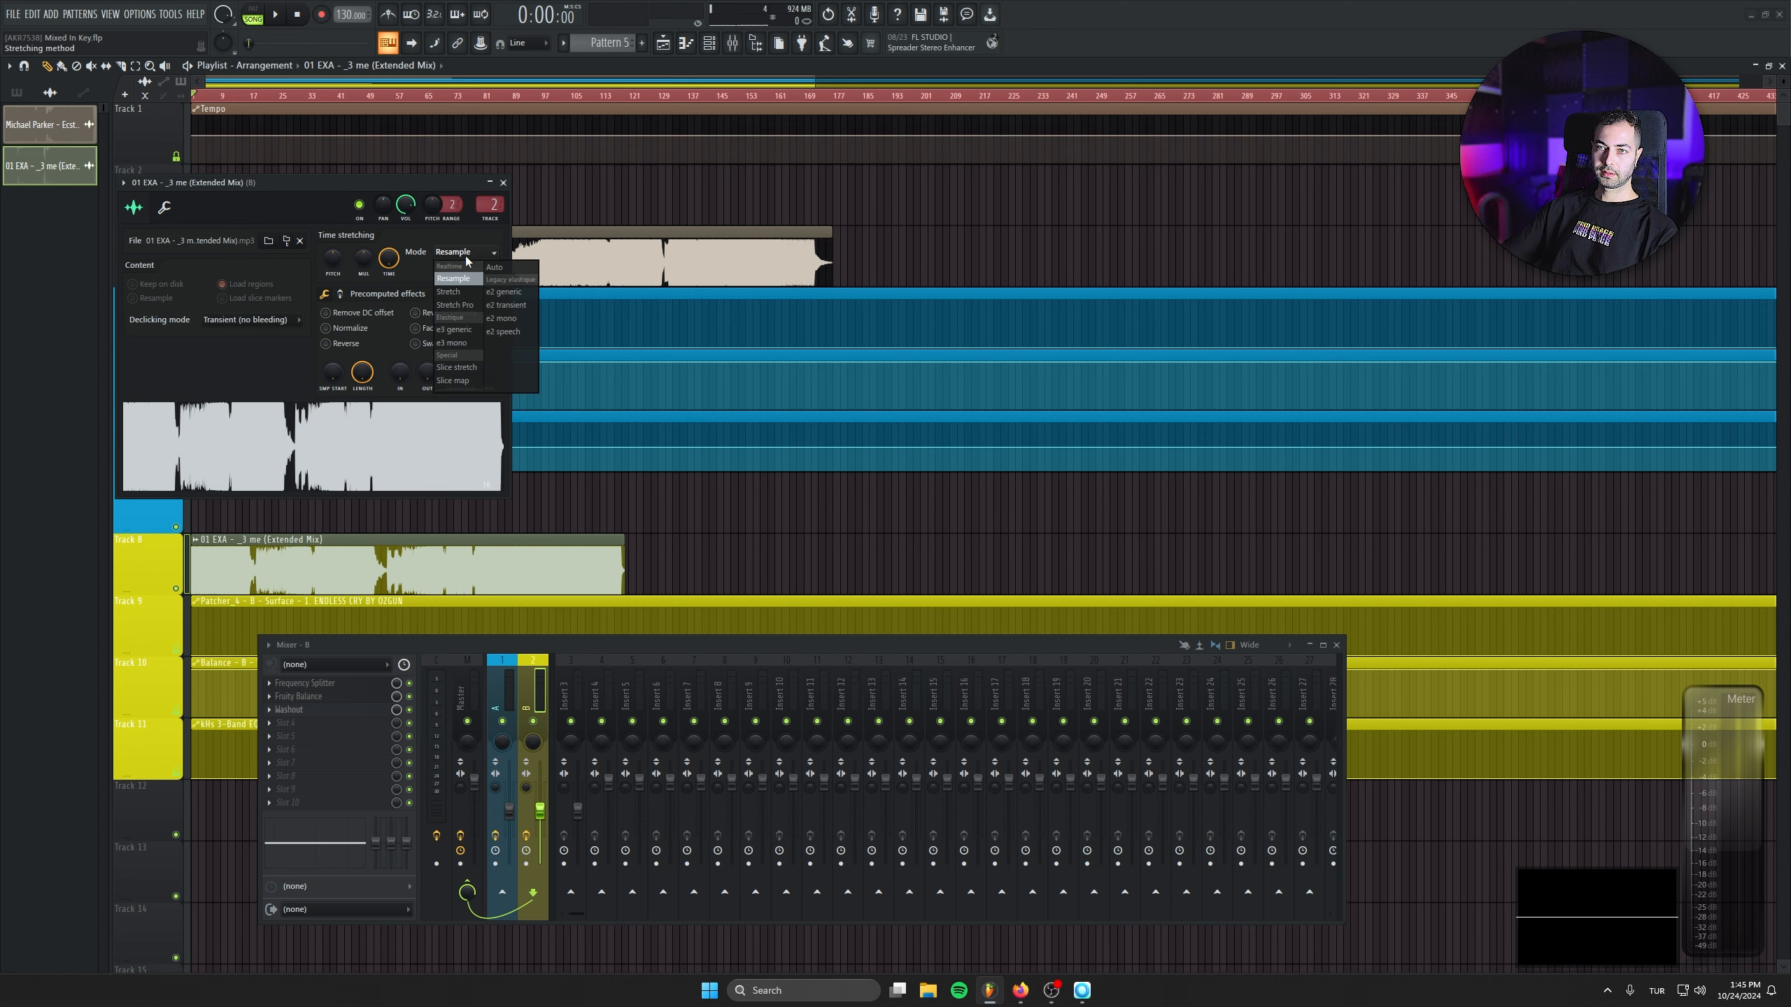
left_click(459, 279)
left_click(505, 183)
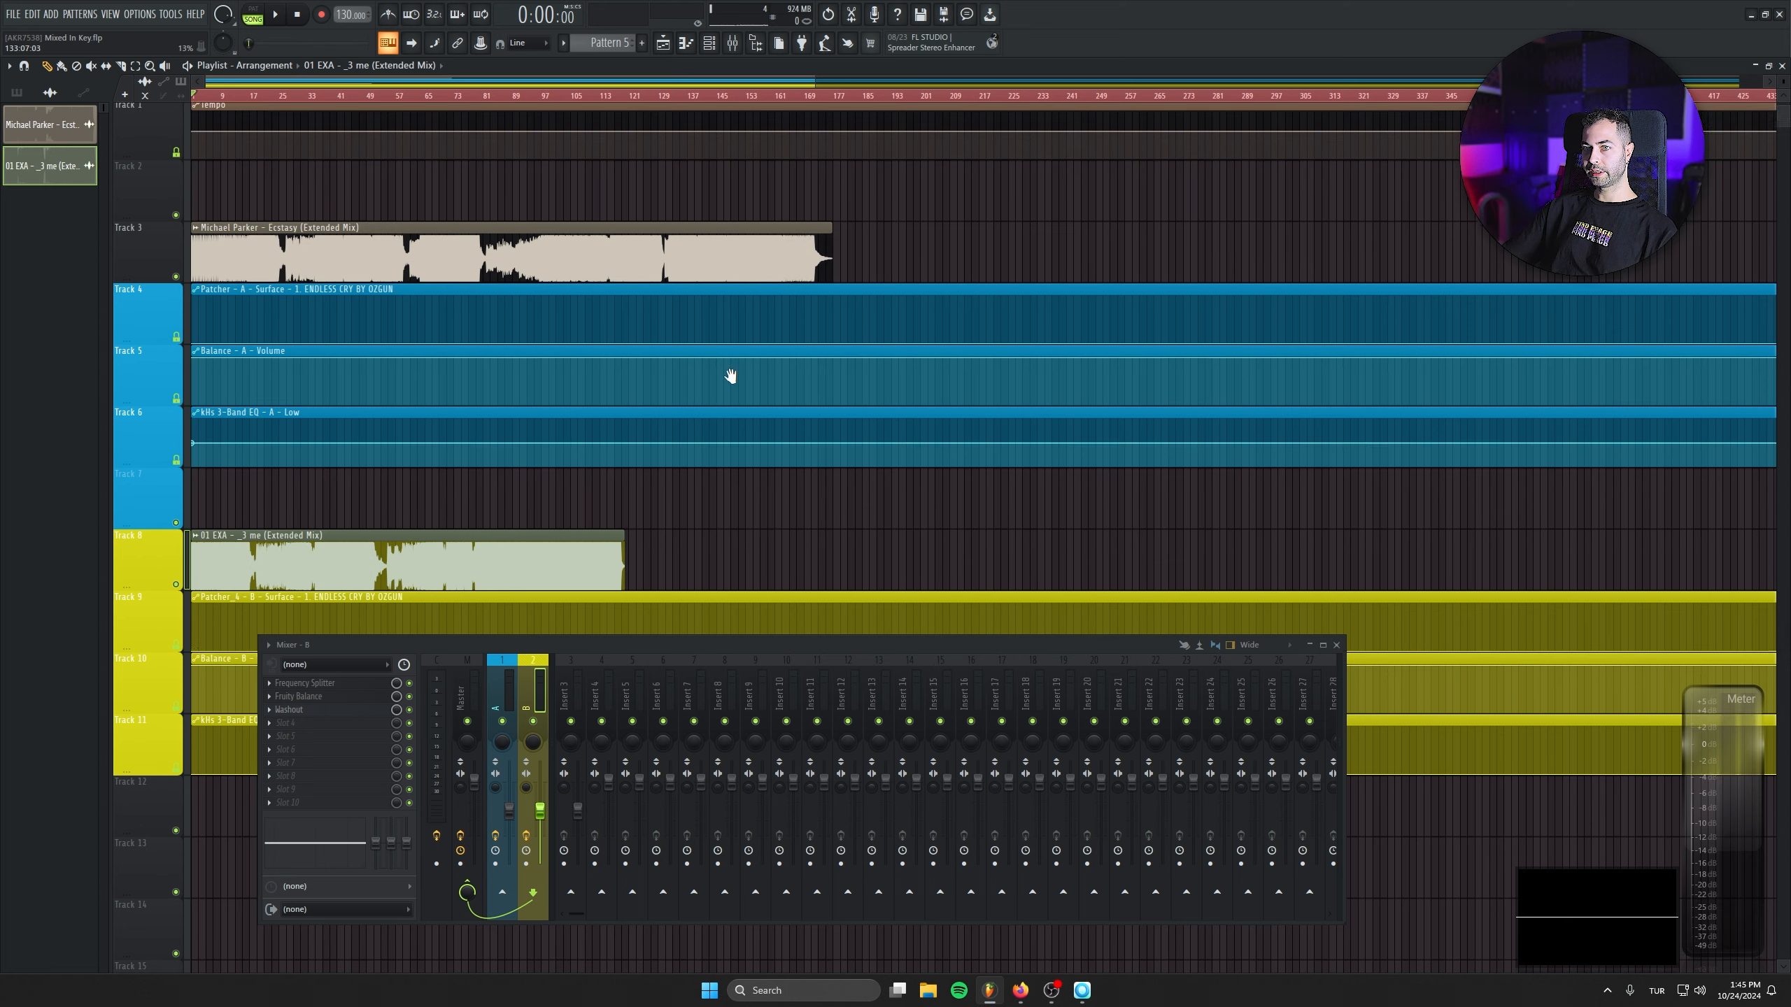
- Move the 01 EXA - _3 me clip along Track 8 to overlap the end of the Michael Parker clip, and briefly play the arrangement
scroll(731, 380, "down", 2)
left_click_drag(759, 646, 783, 827)
scroll(609, 529, "up", 2)
left_click_drag(304, 576, 832, 576)
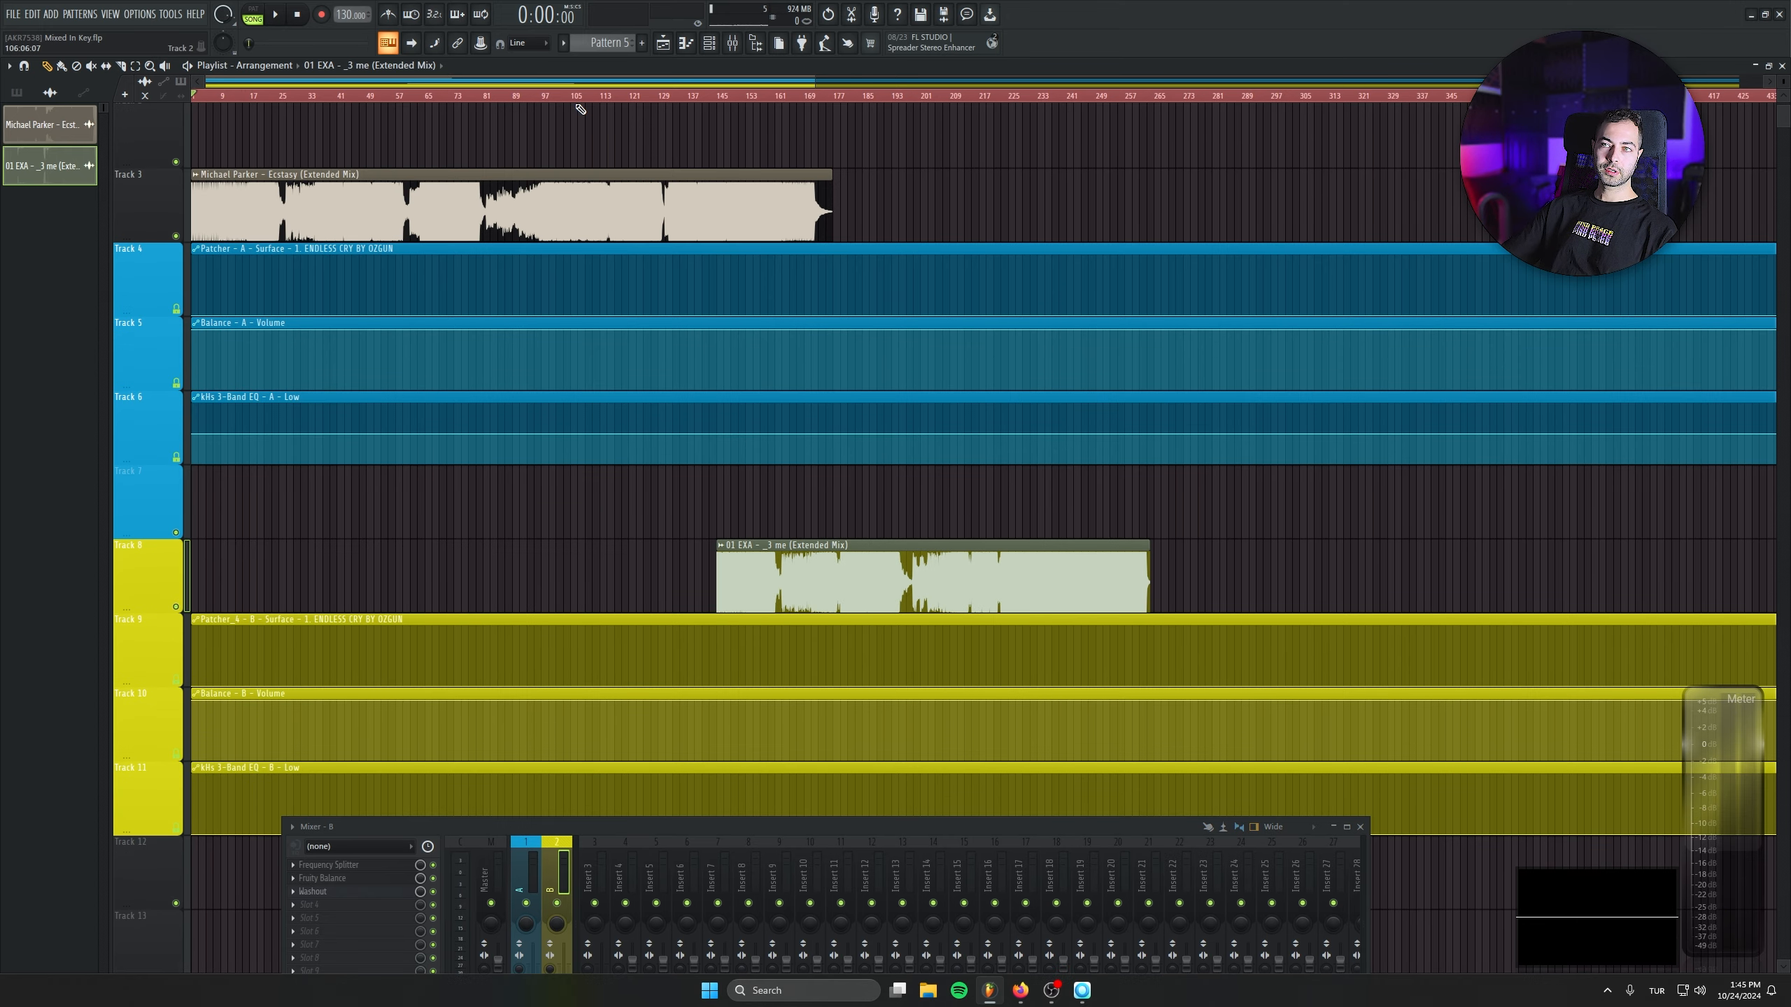
key("space")
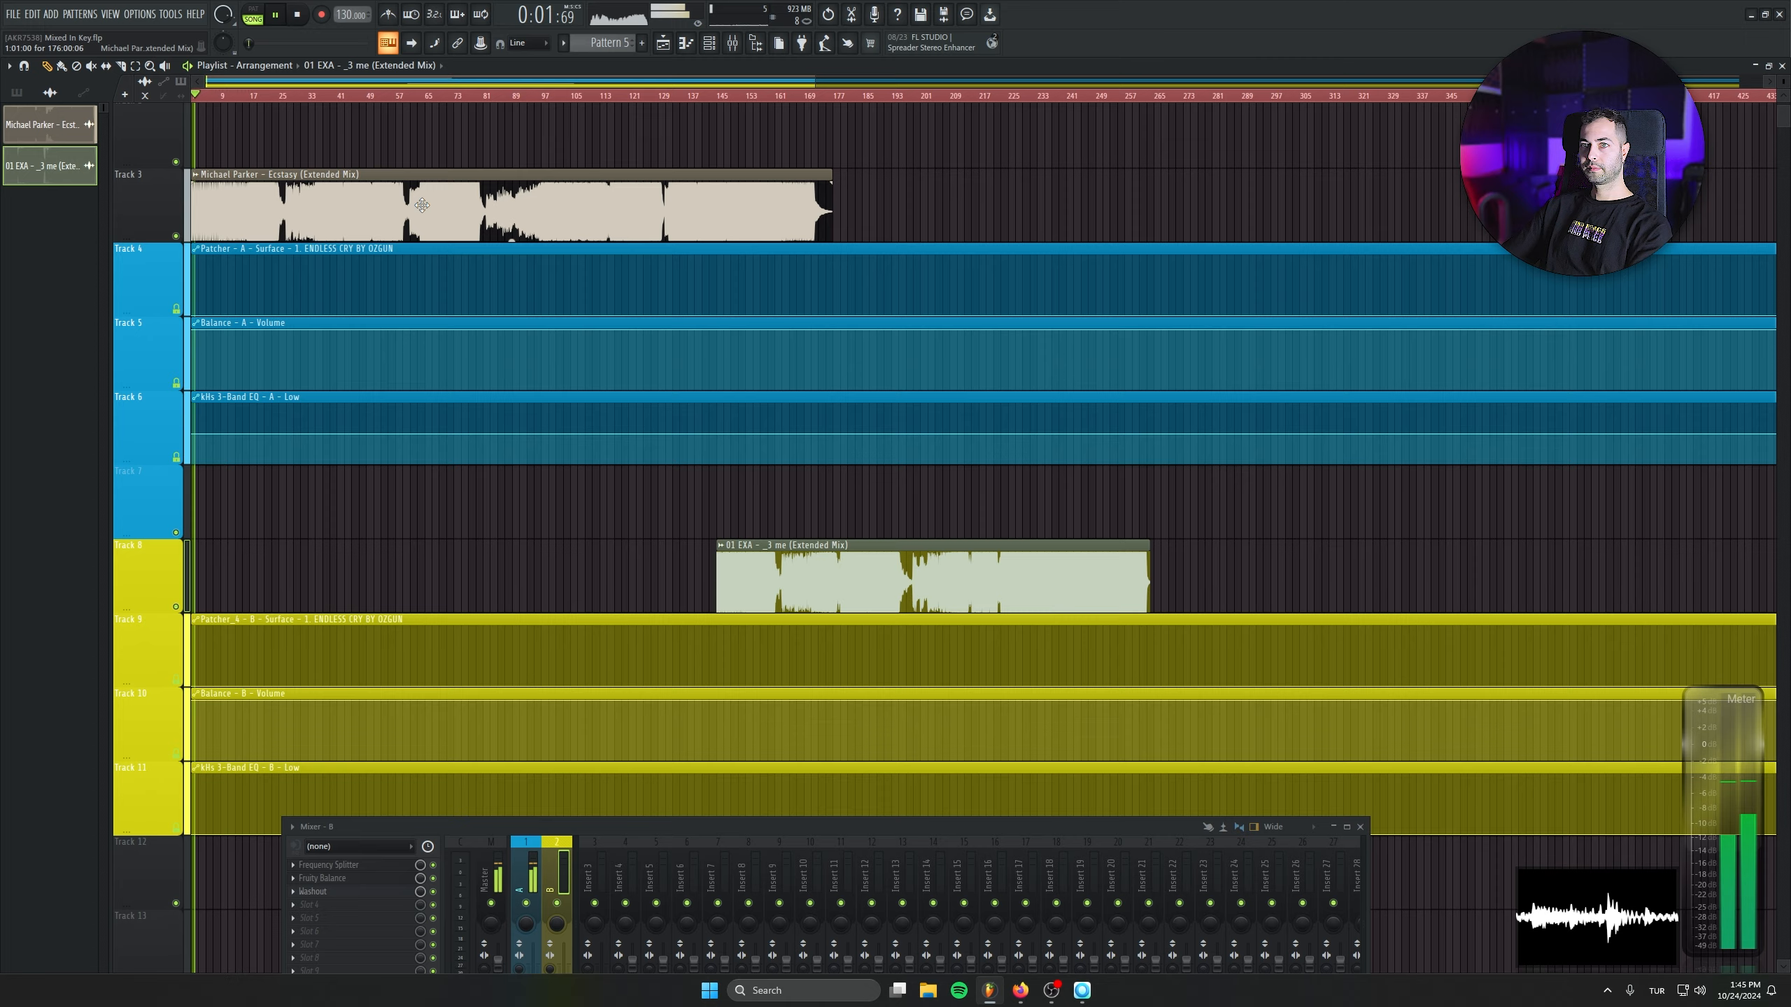
key("space")
- Set the project tempo to 135 BPM and paste the copied value into the first and last points of the Tempo automation clip
scroll(422, 205, "up", 2)
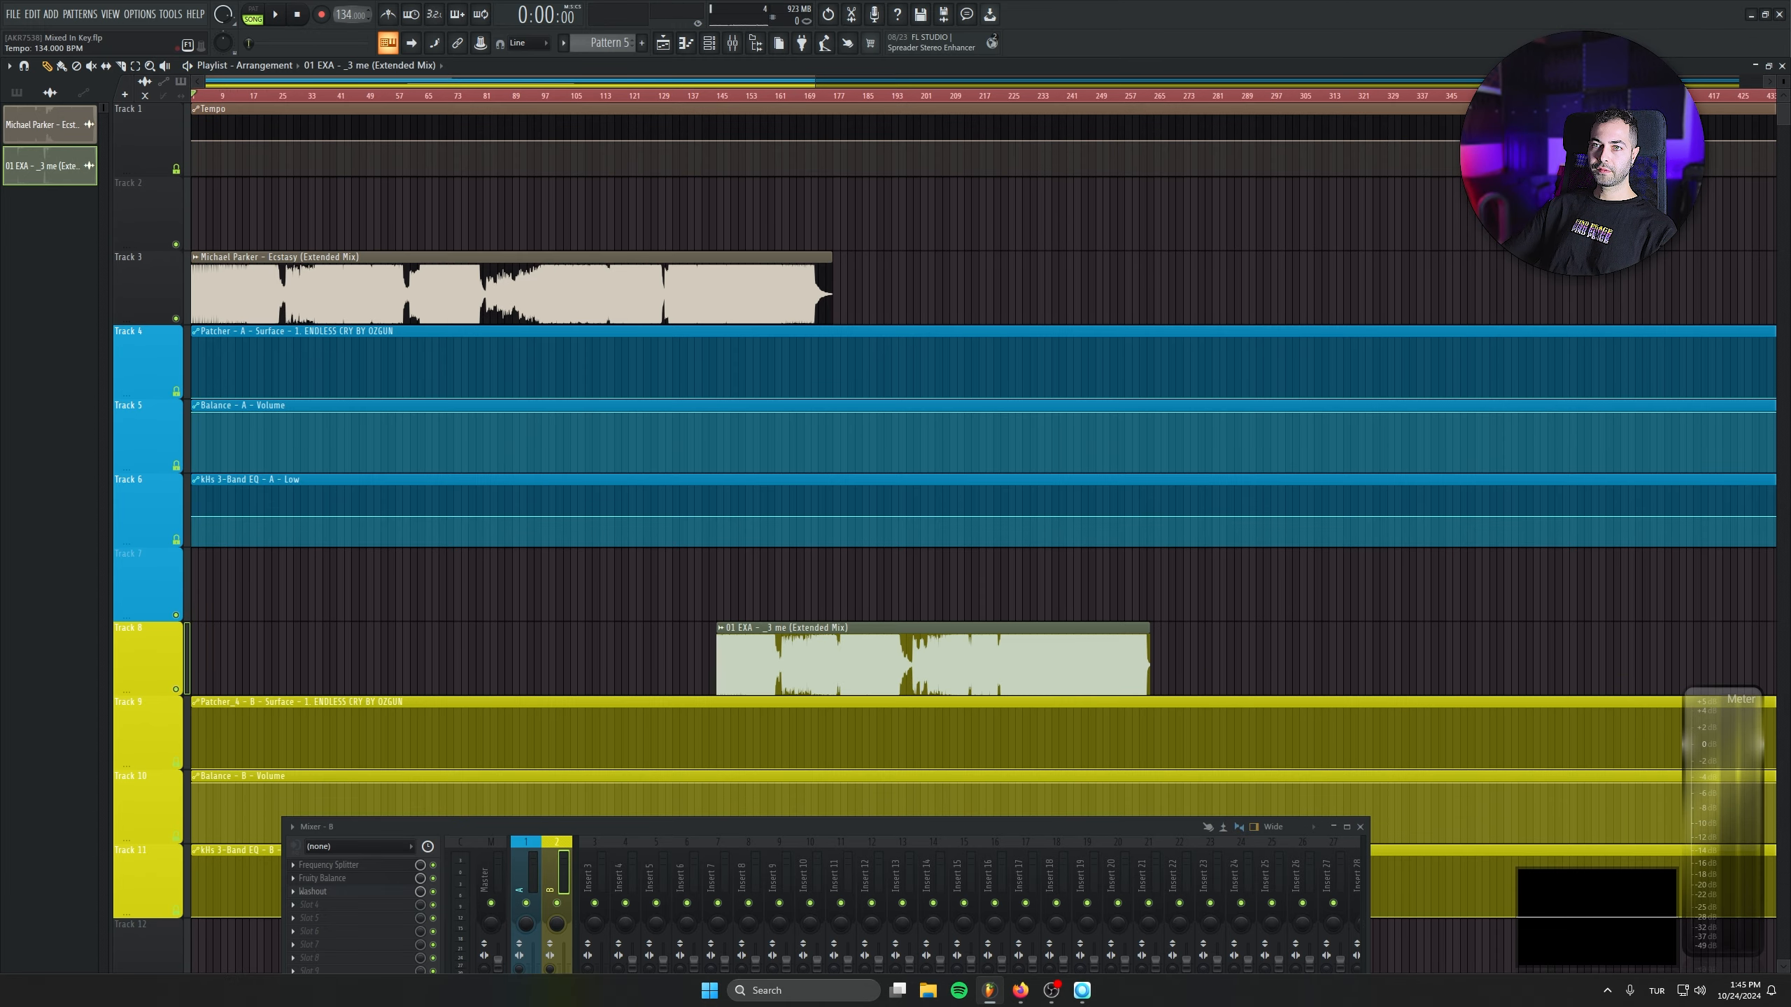
right_click(339, 15)
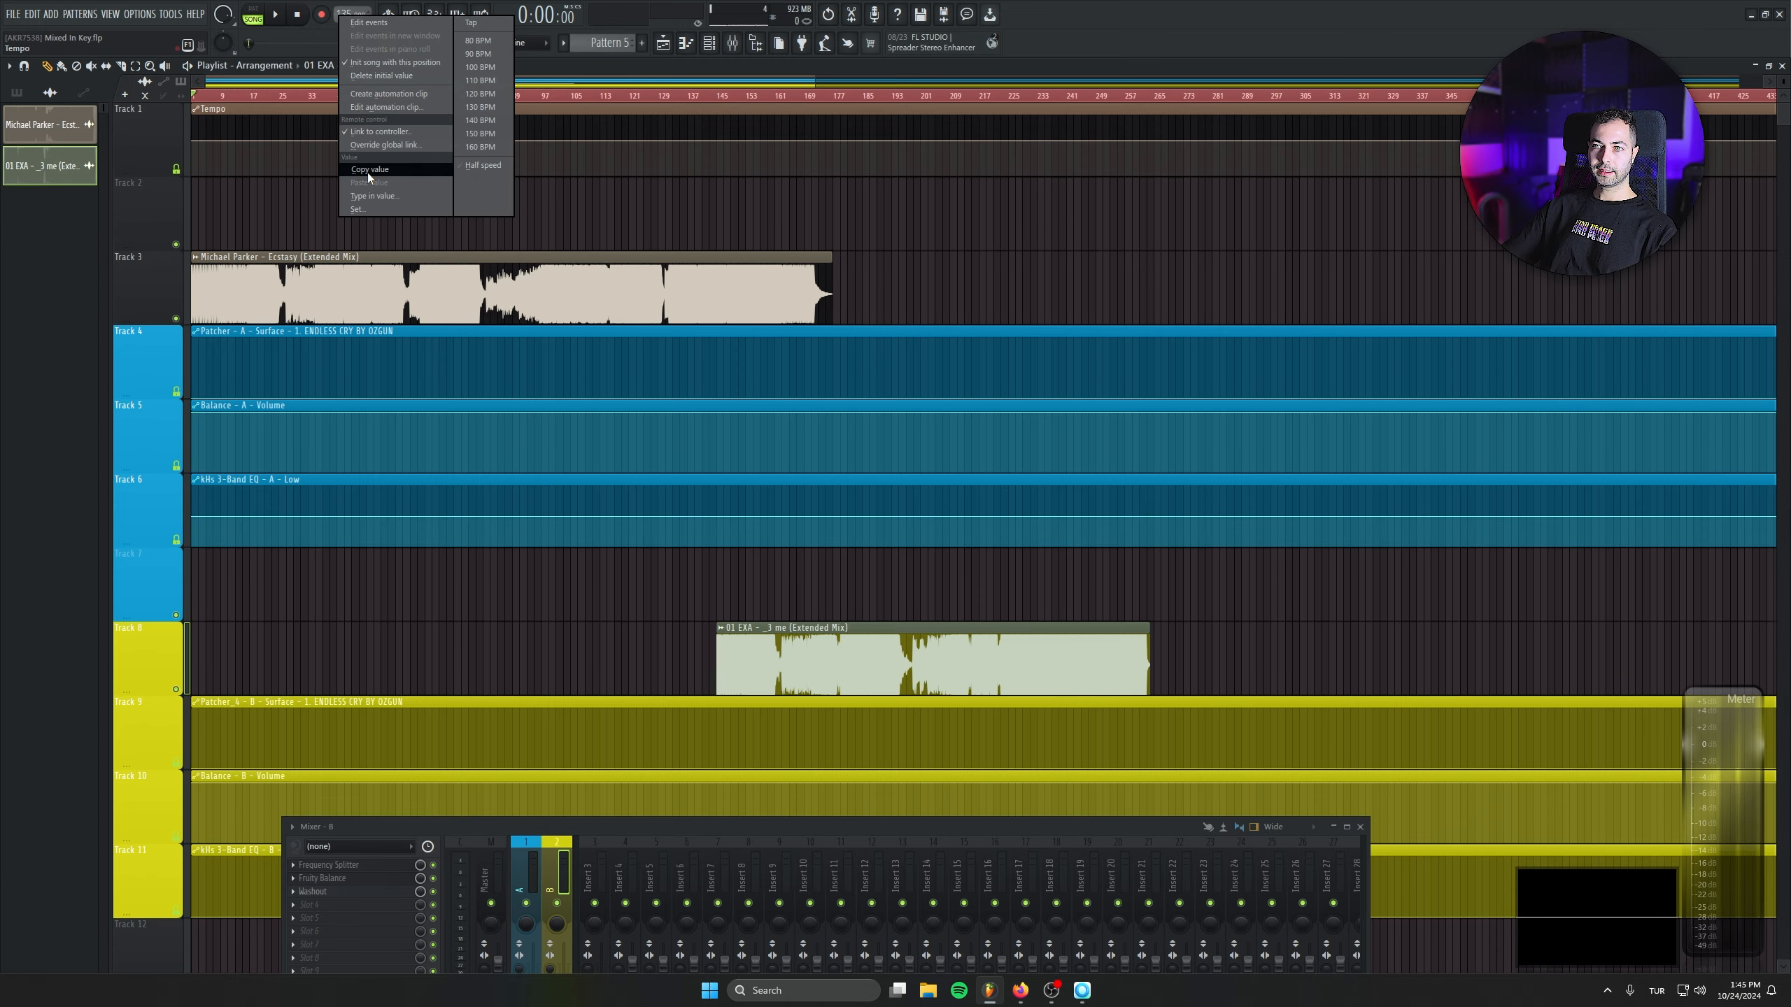
left_click(367, 172)
right_click(198, 141)
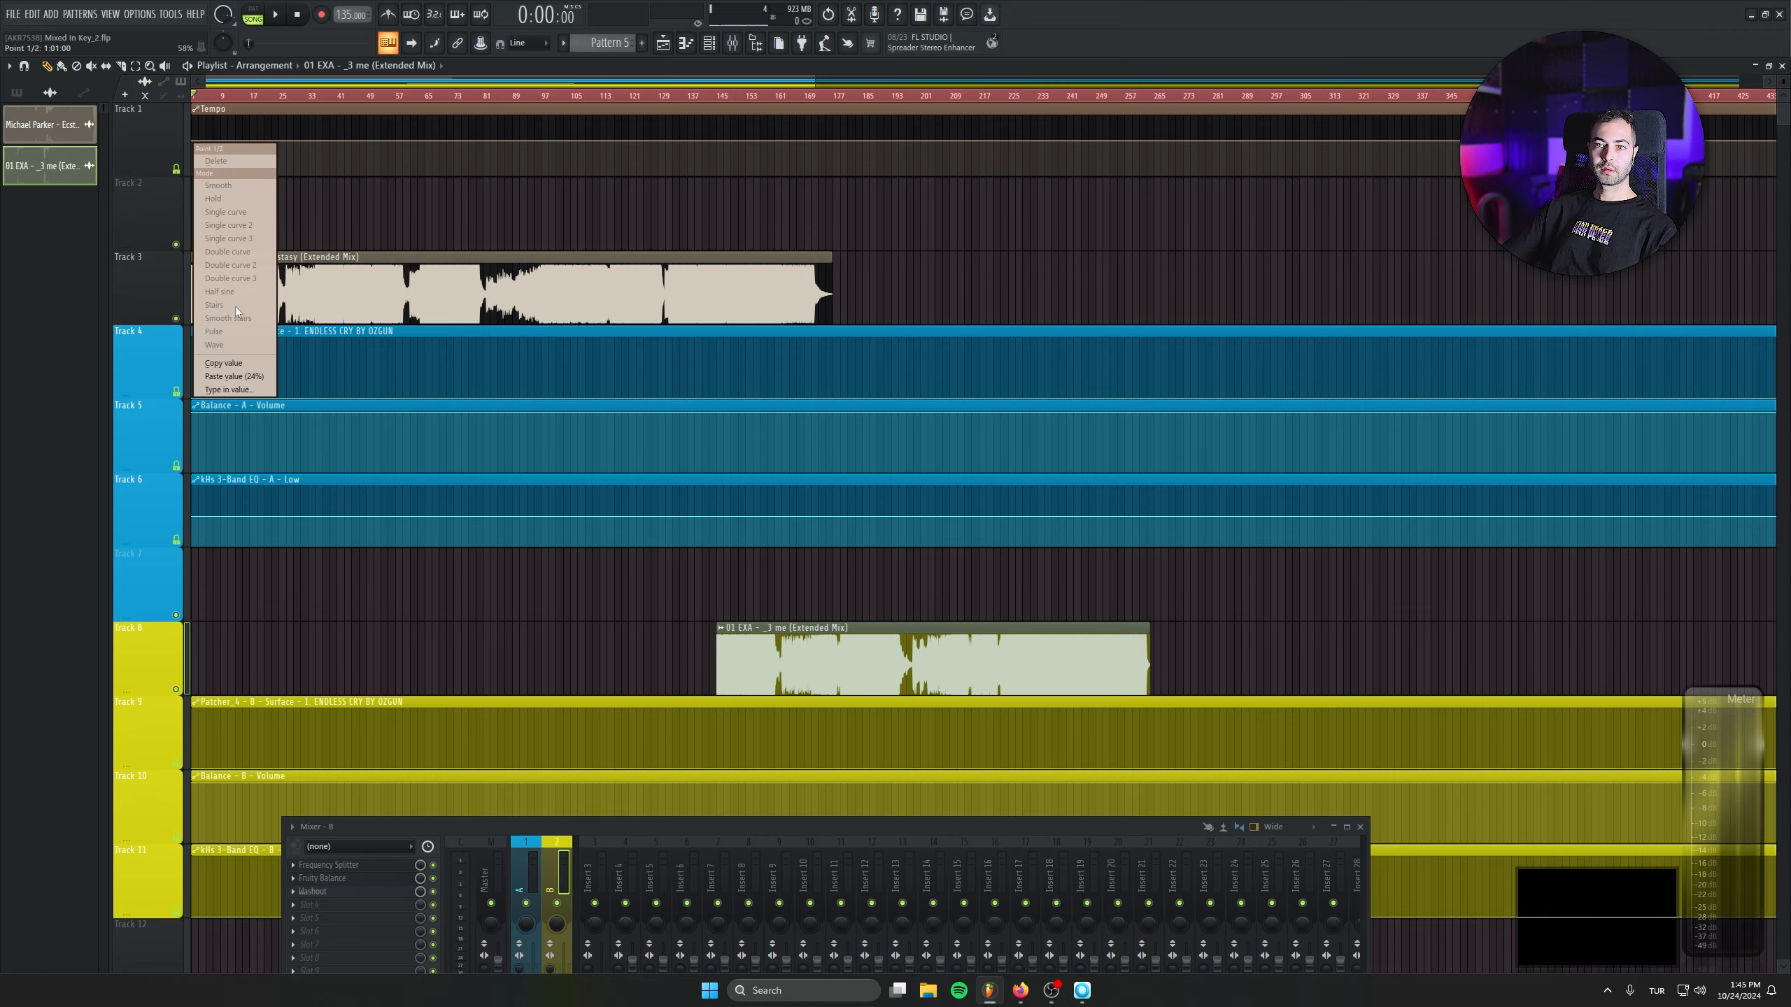
left_click(254, 377)
scroll(281, 366, "down", 5)
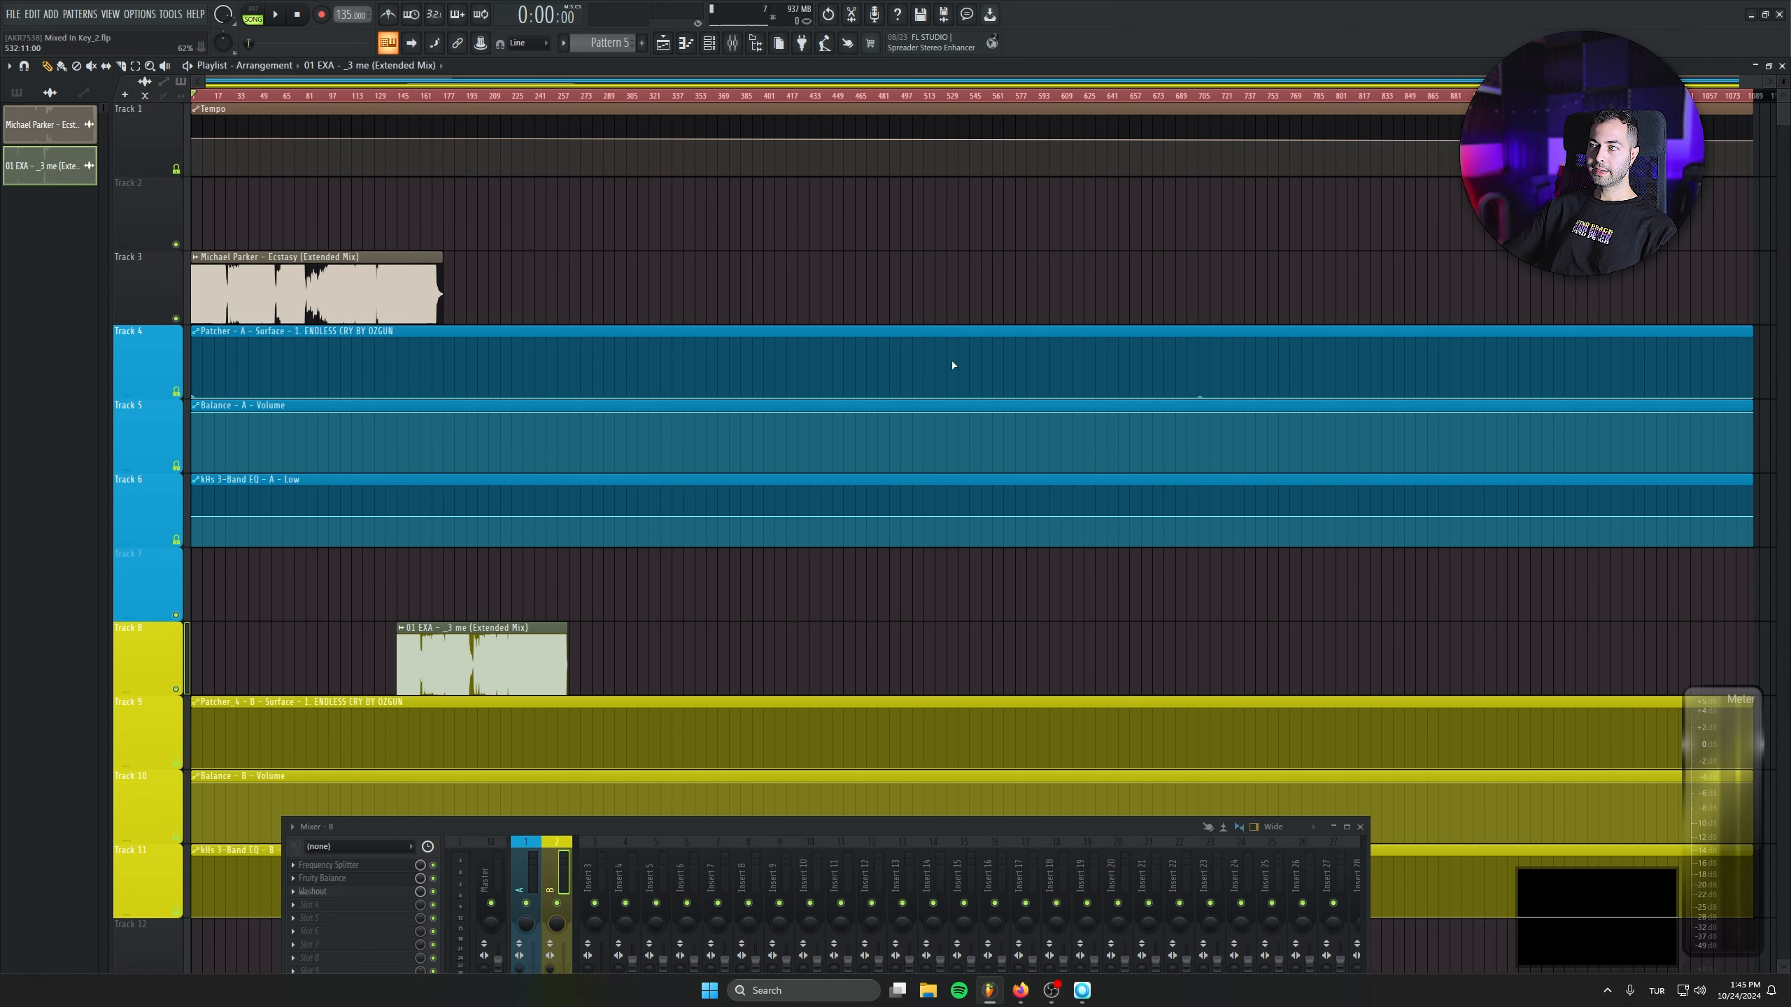
left_click(1744, 144)
right_click(1744, 144)
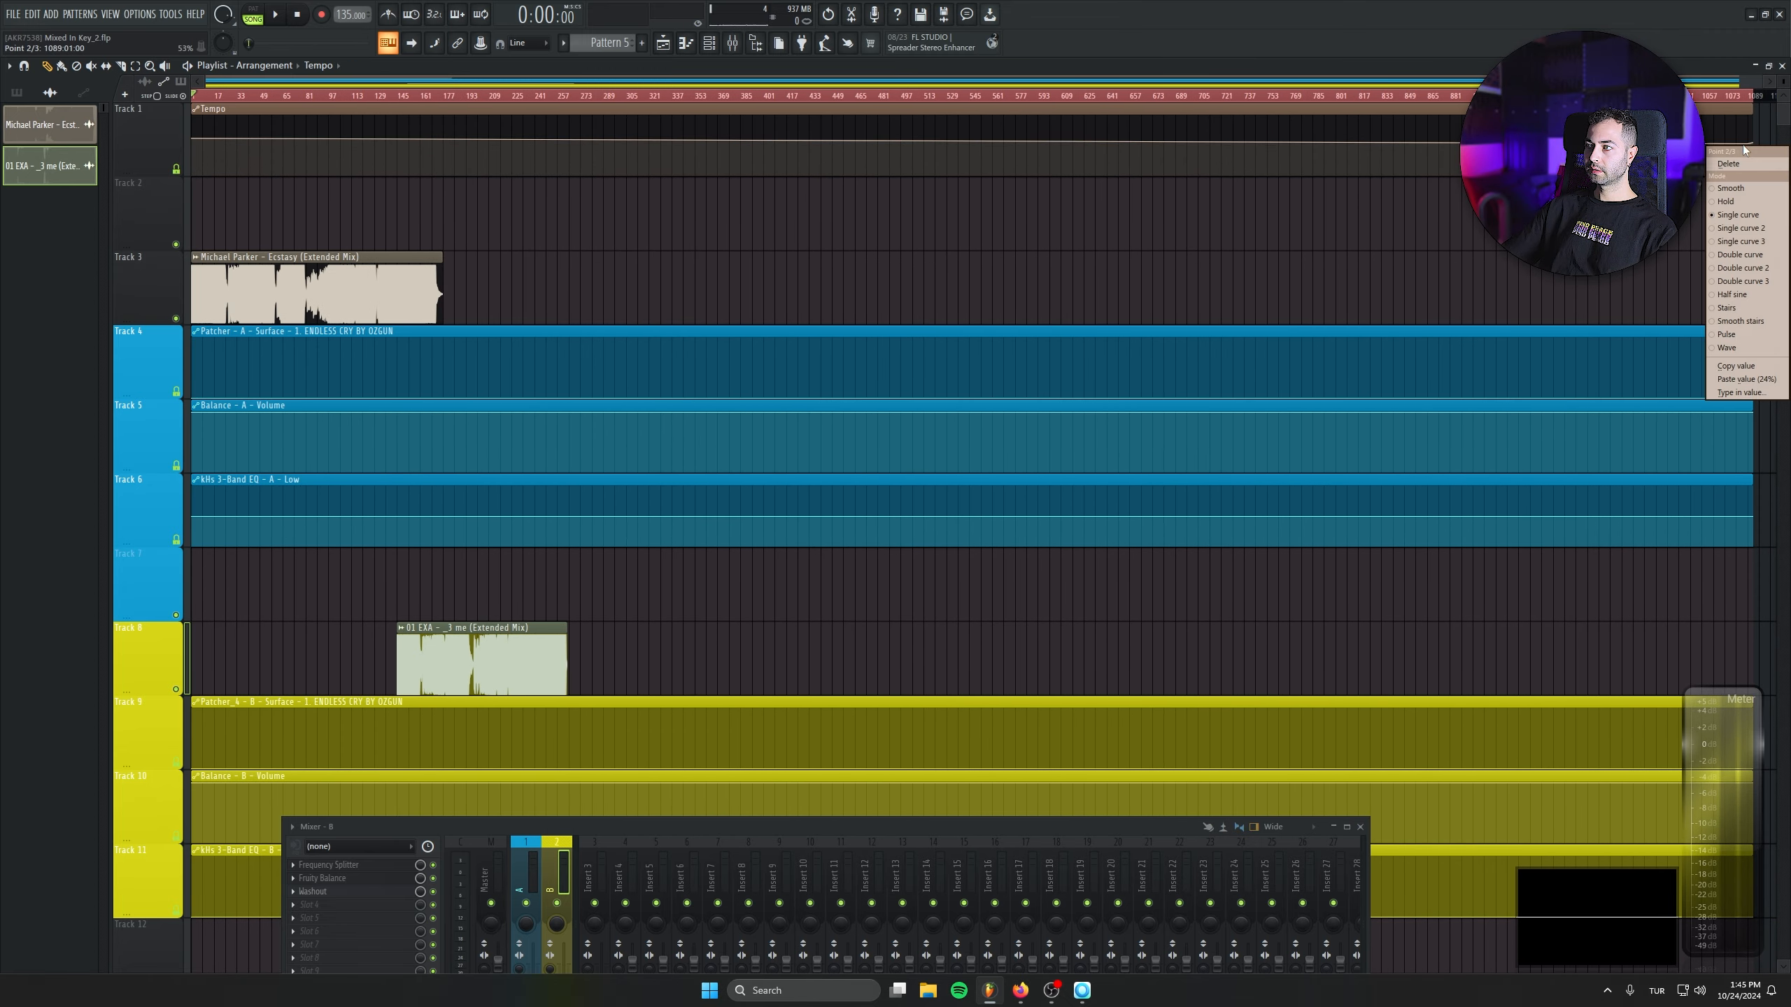
left_click(1774, 382)
- Start playback and move the Michael Parker - Ecstasy clip from Track 3 down to Track 7, directly above the 01 EXA track
scroll(137, 242, "up", 2)
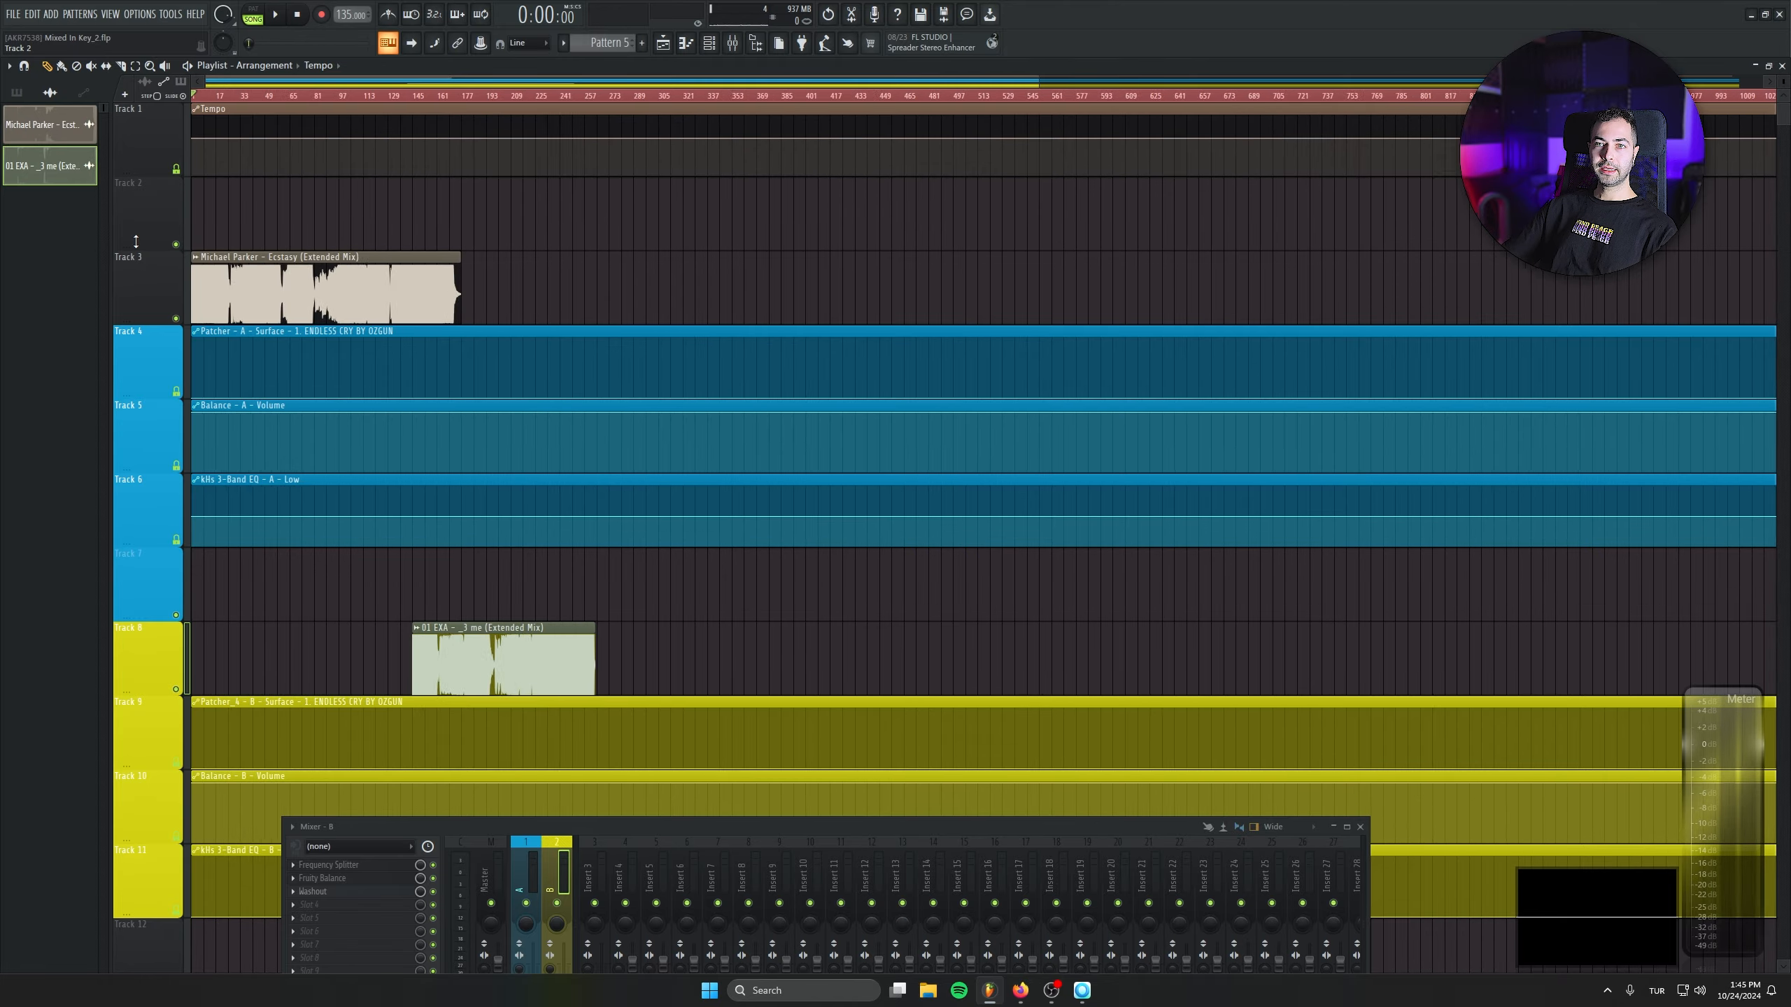
scroll(368, 548, "down", 2)
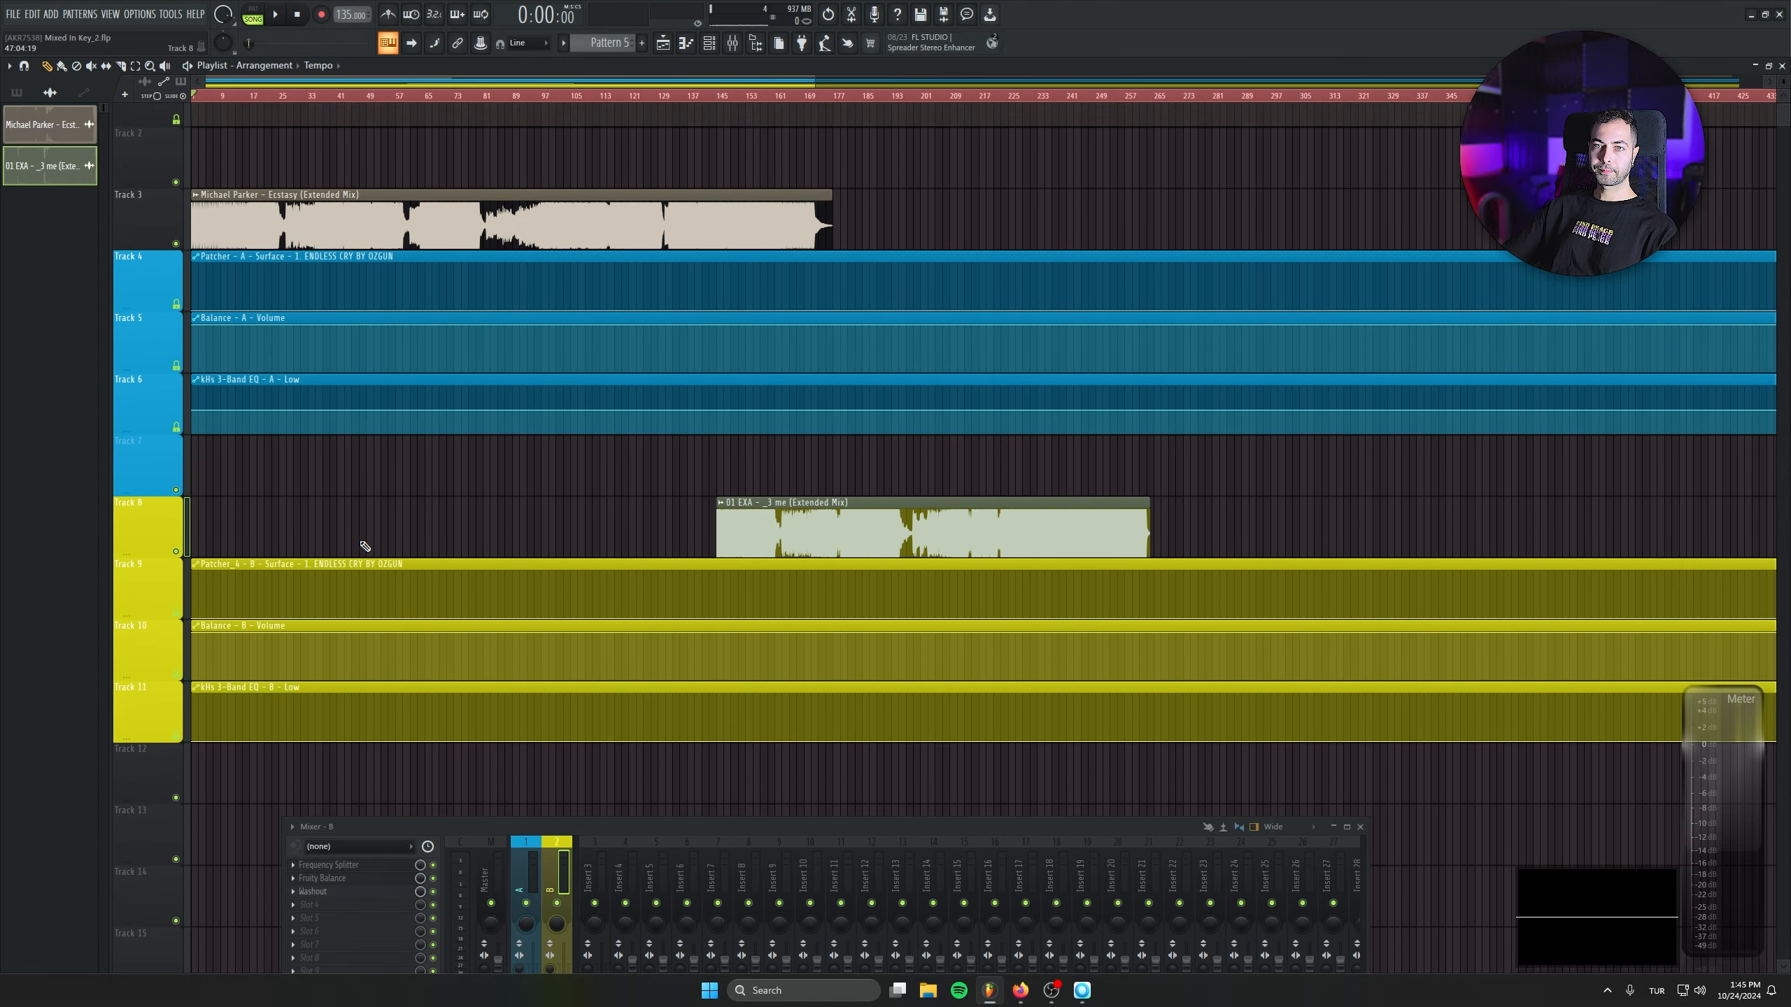
key("space")
left_click_drag(320, 214, 248, 480)
scroll(698, 598, "up", 2)
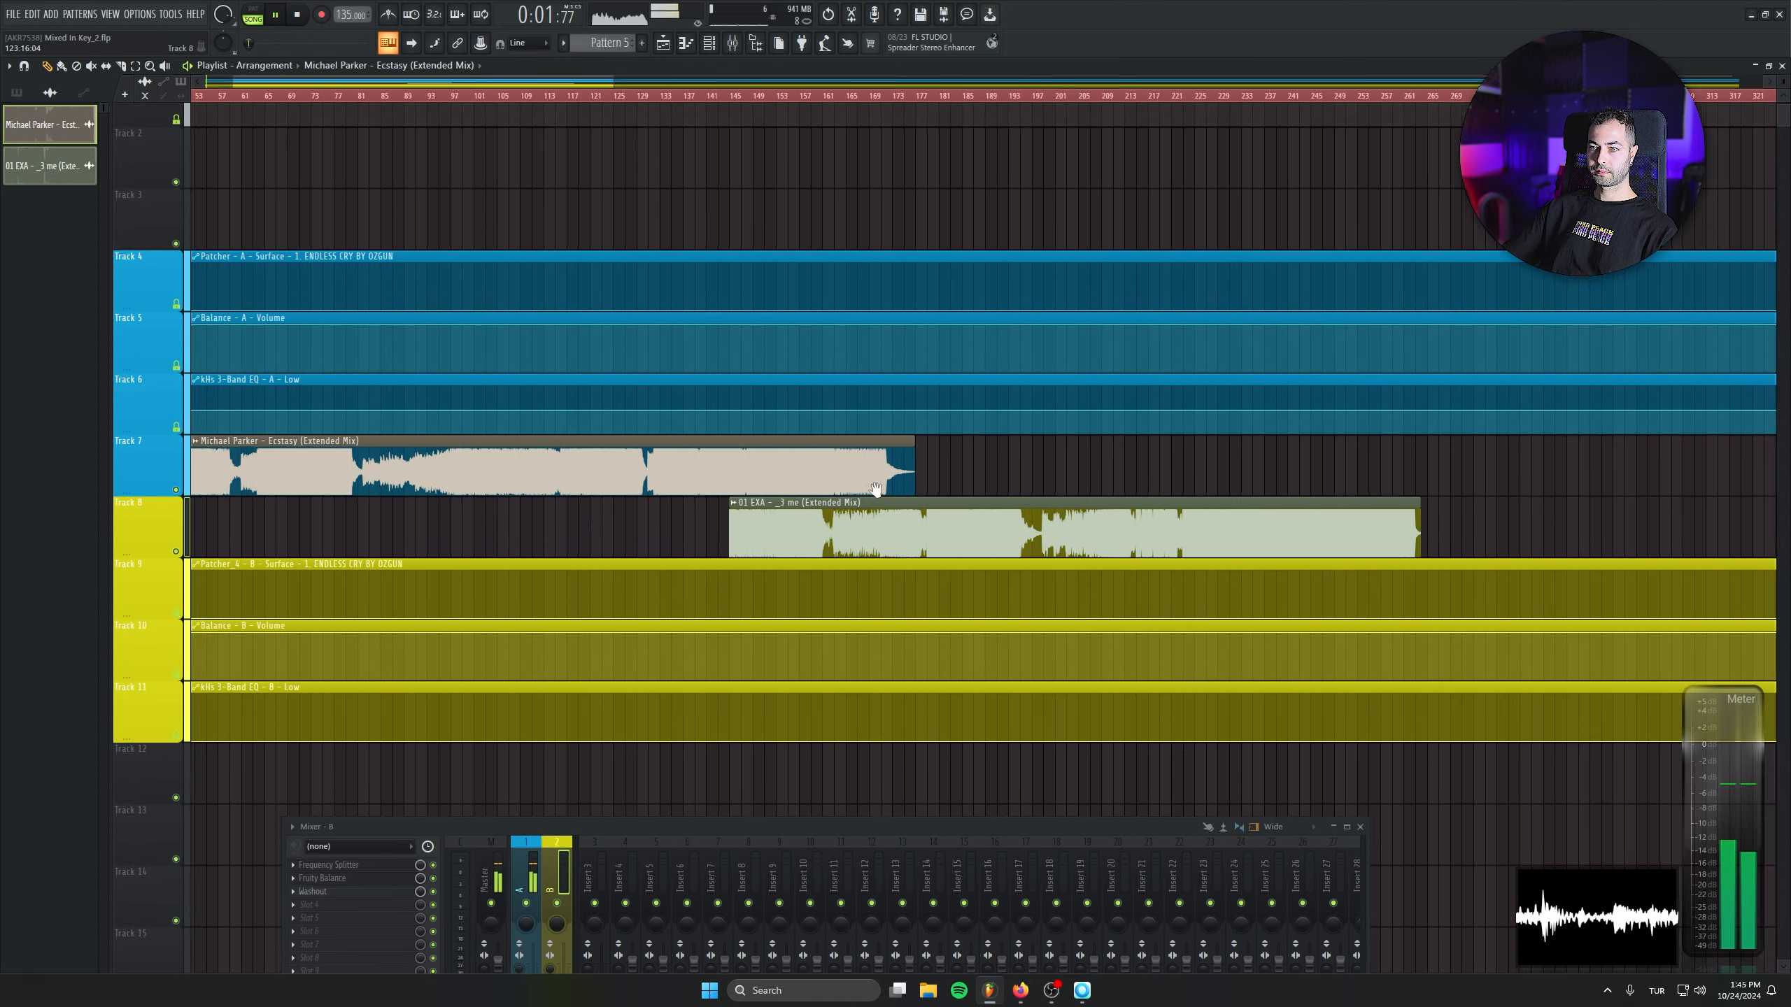
- Examine the start of the Michael Parker clip's waveform and how the 01 EXA clip's first beats line up with it
scroll(700, 520, "up", 2)
key("XF86AudioRaiseVolume")
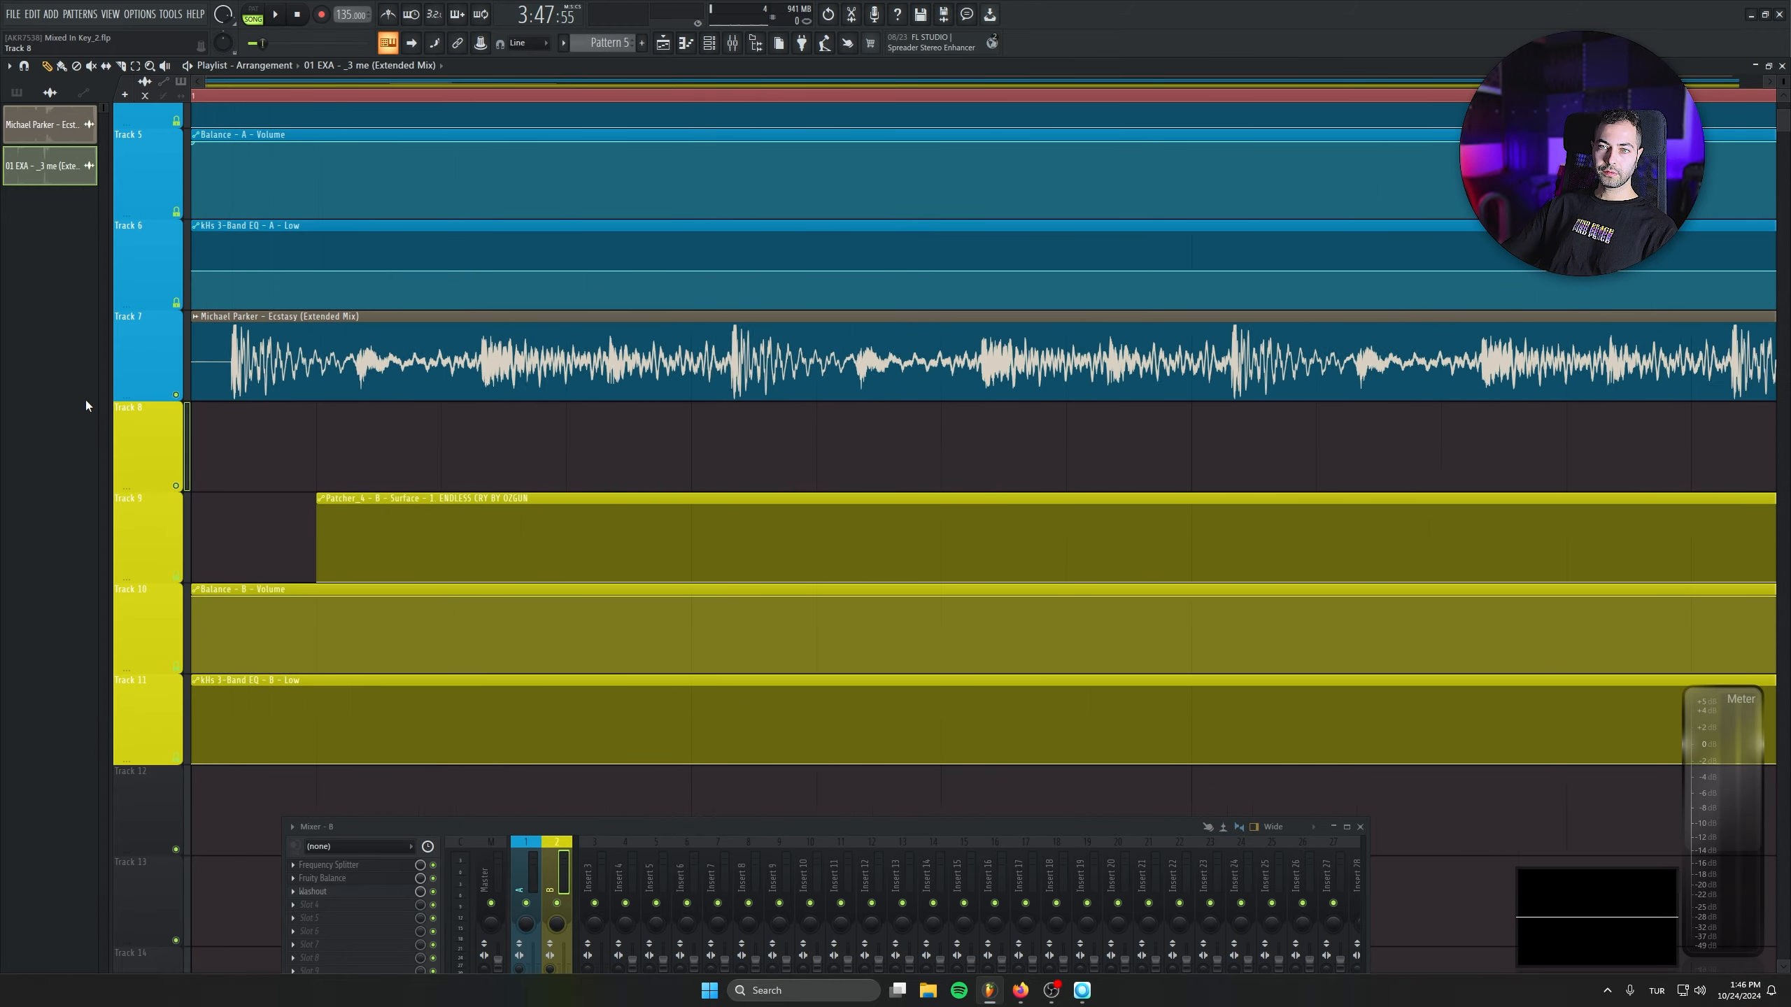
left_click_drag(338, 370, 298, 379)
scroll(376, 484, "down", 10)
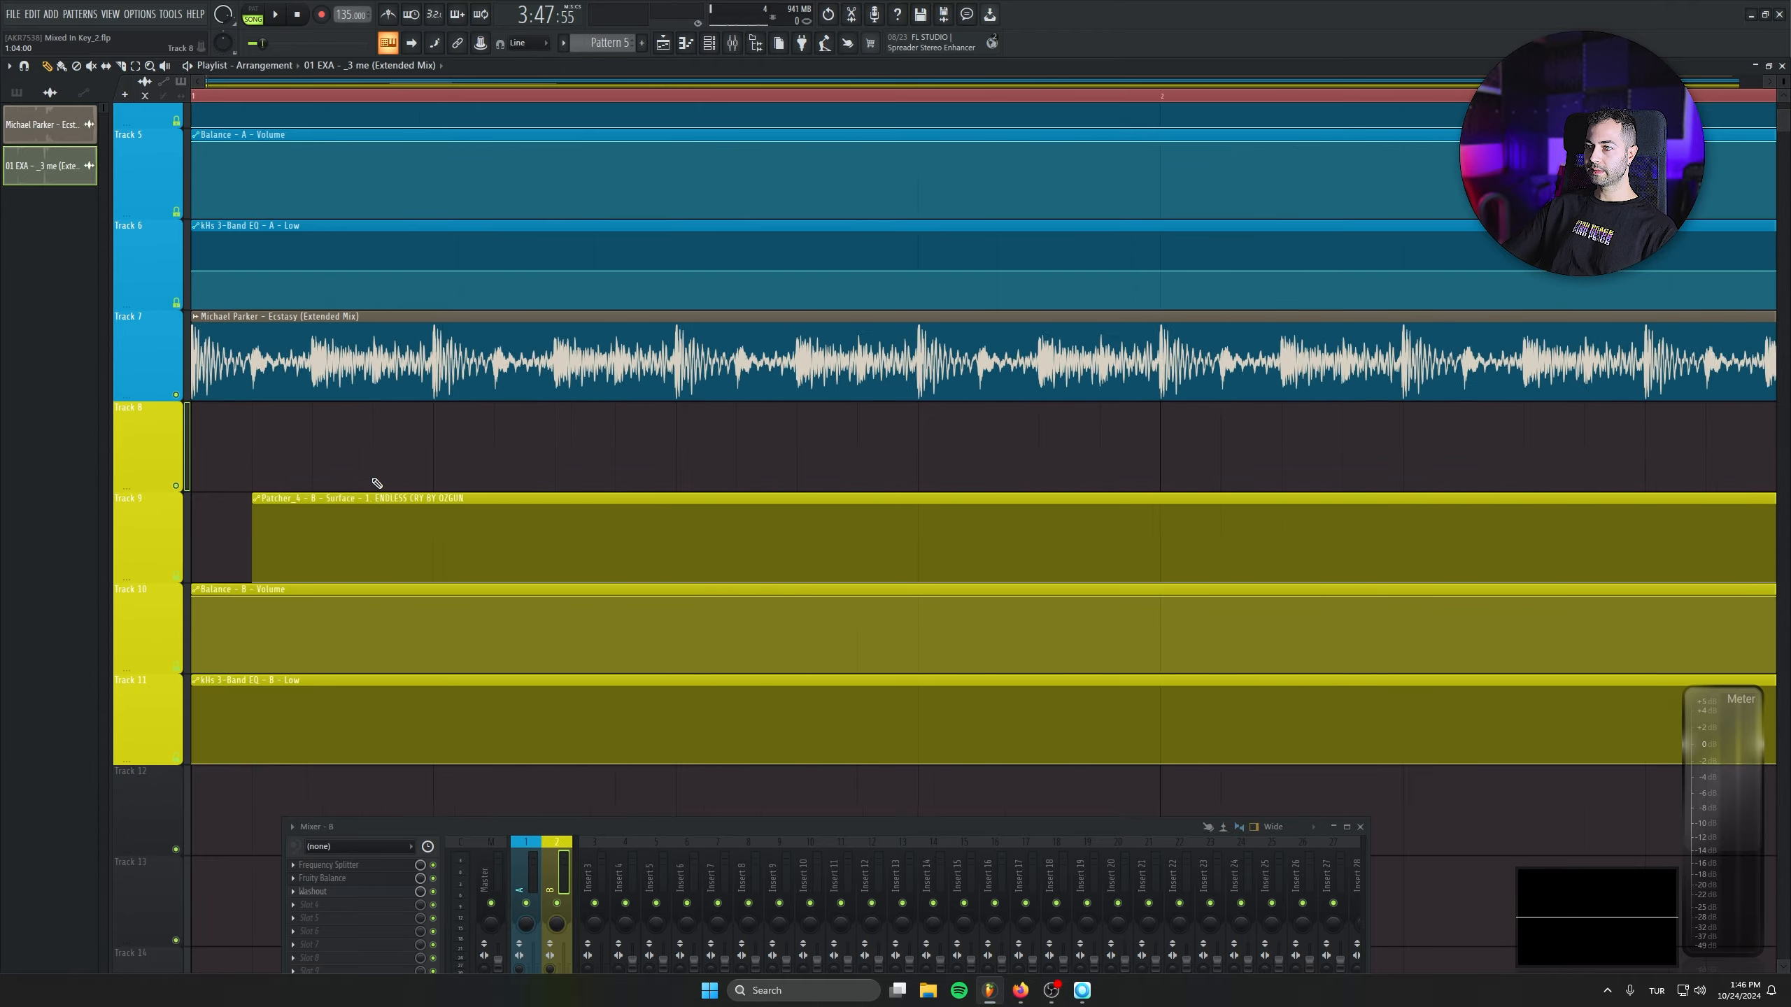
scroll(1261, 488, "up", 4)
scroll(630, 488, "up", 6)
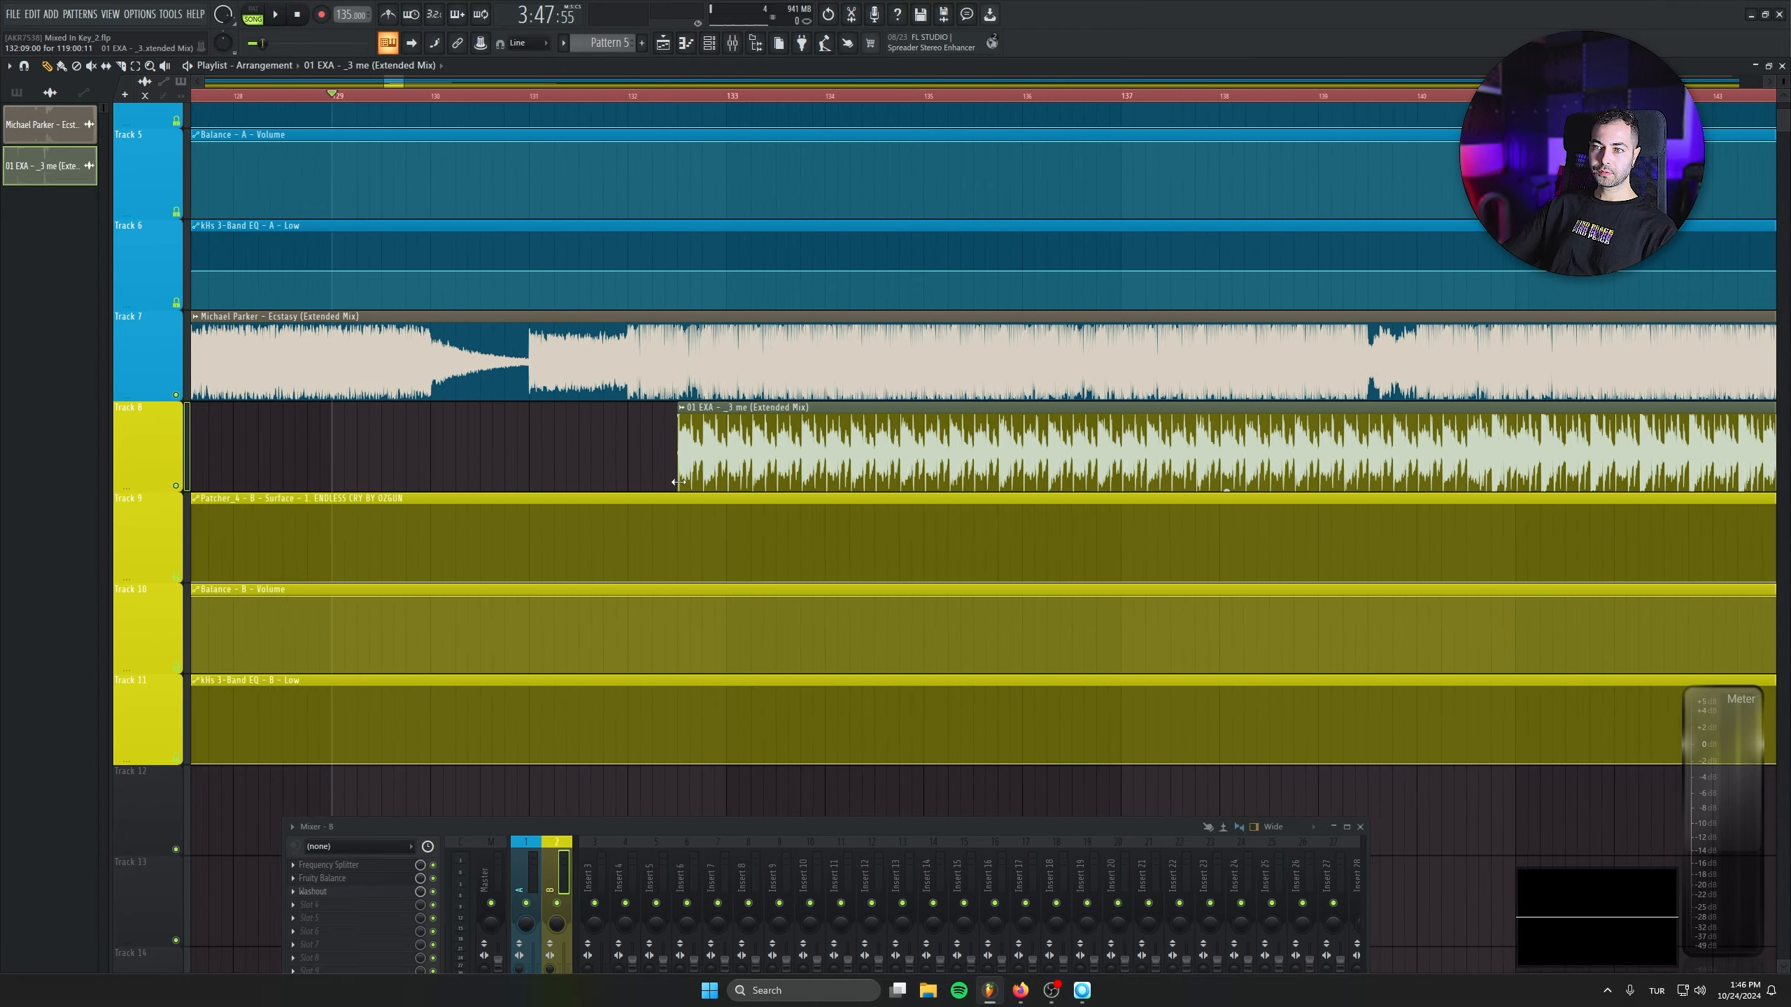
scroll(630, 488, "up", 2)
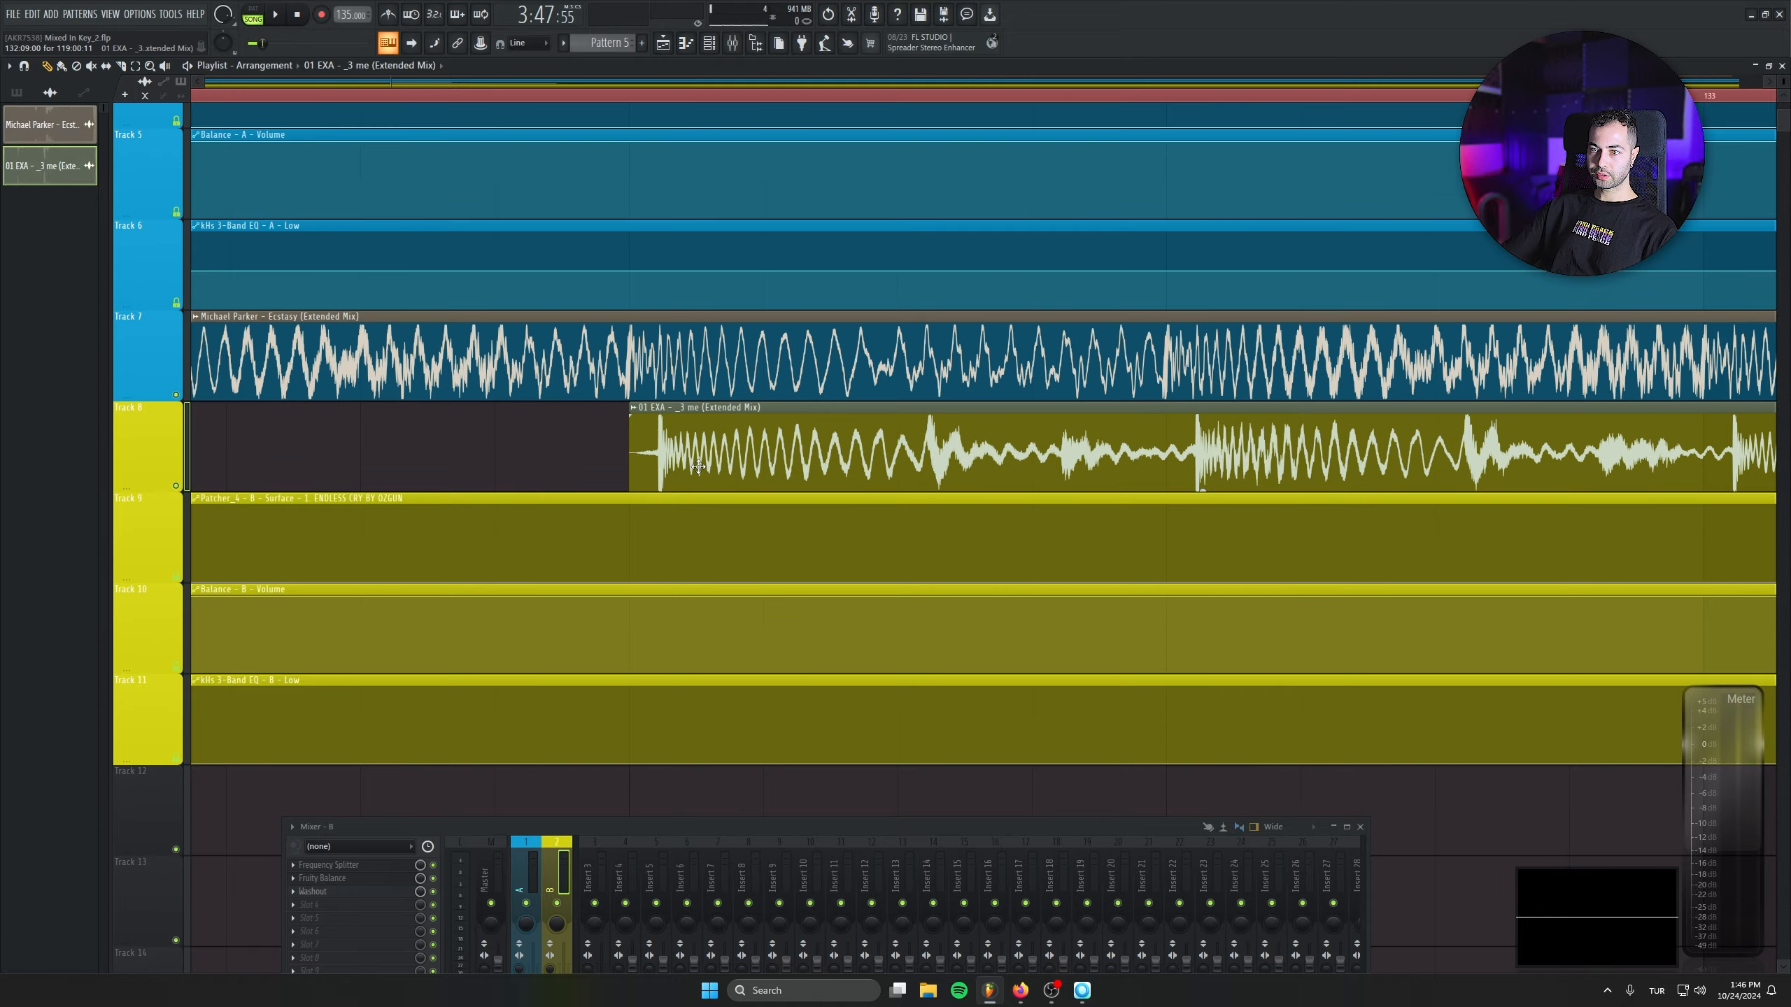
left_click_drag(725, 467, 698, 468)
scroll(622, 496, "down", 8)
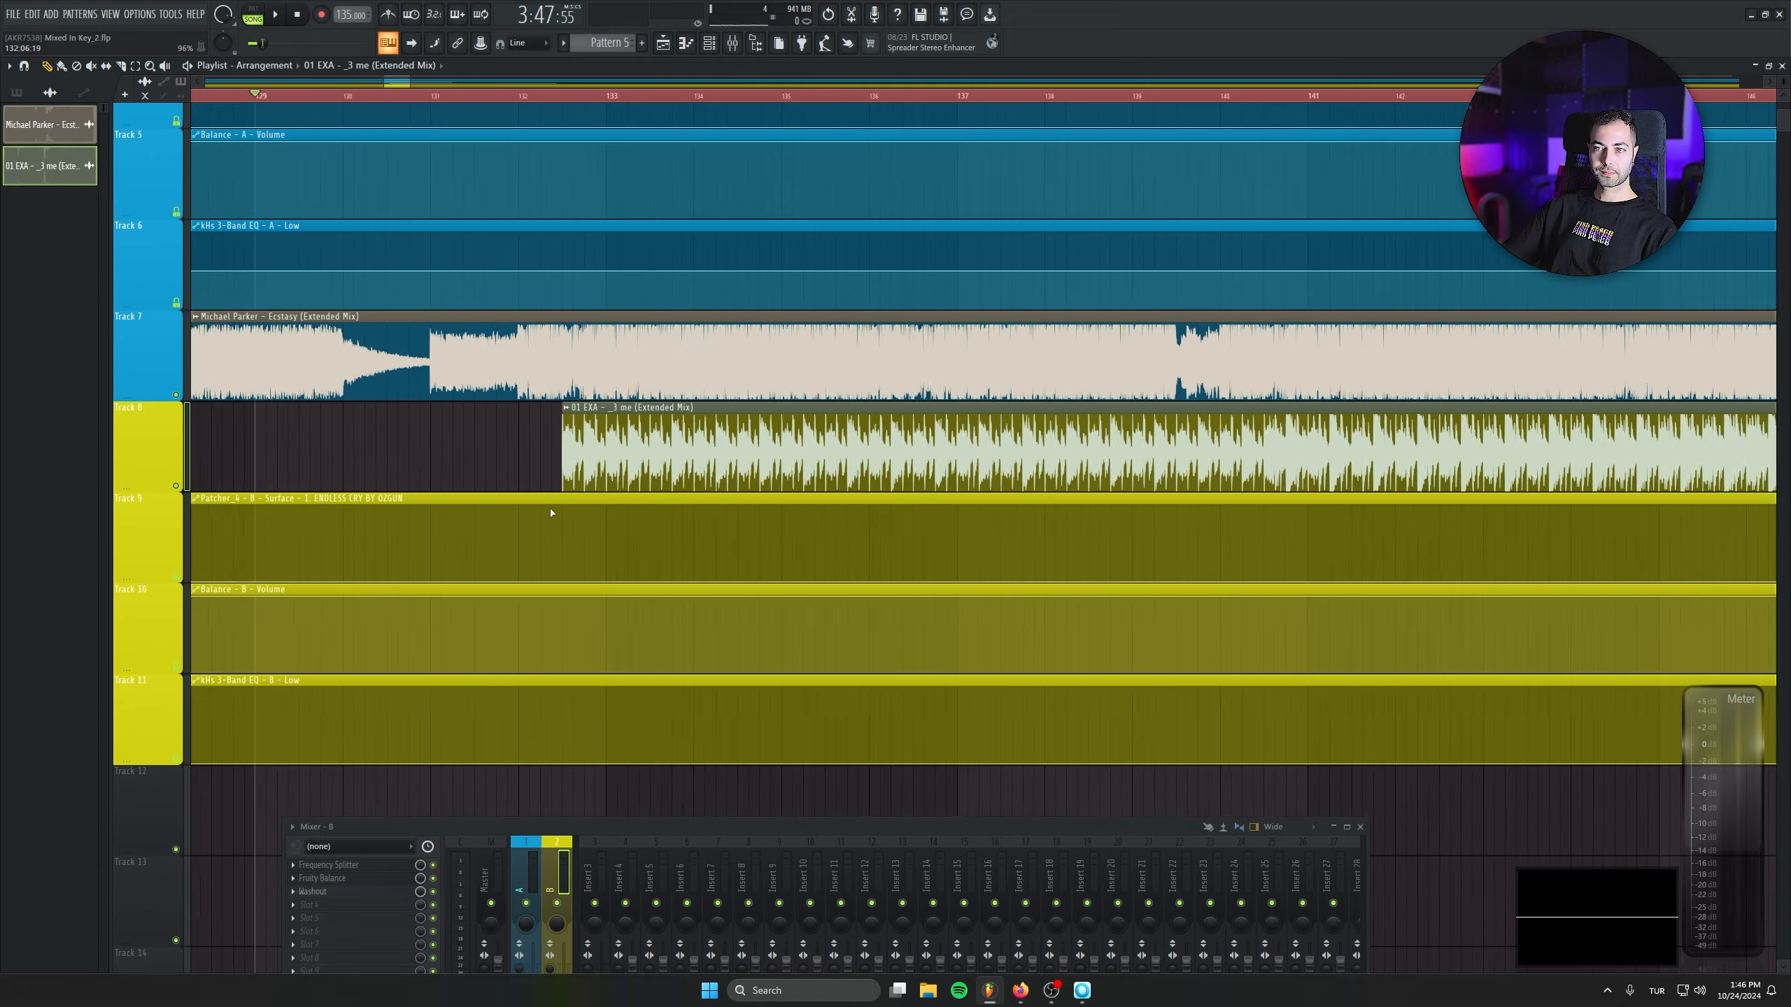
scroll(700, 464, "down", 3)
left_click(648, 97)
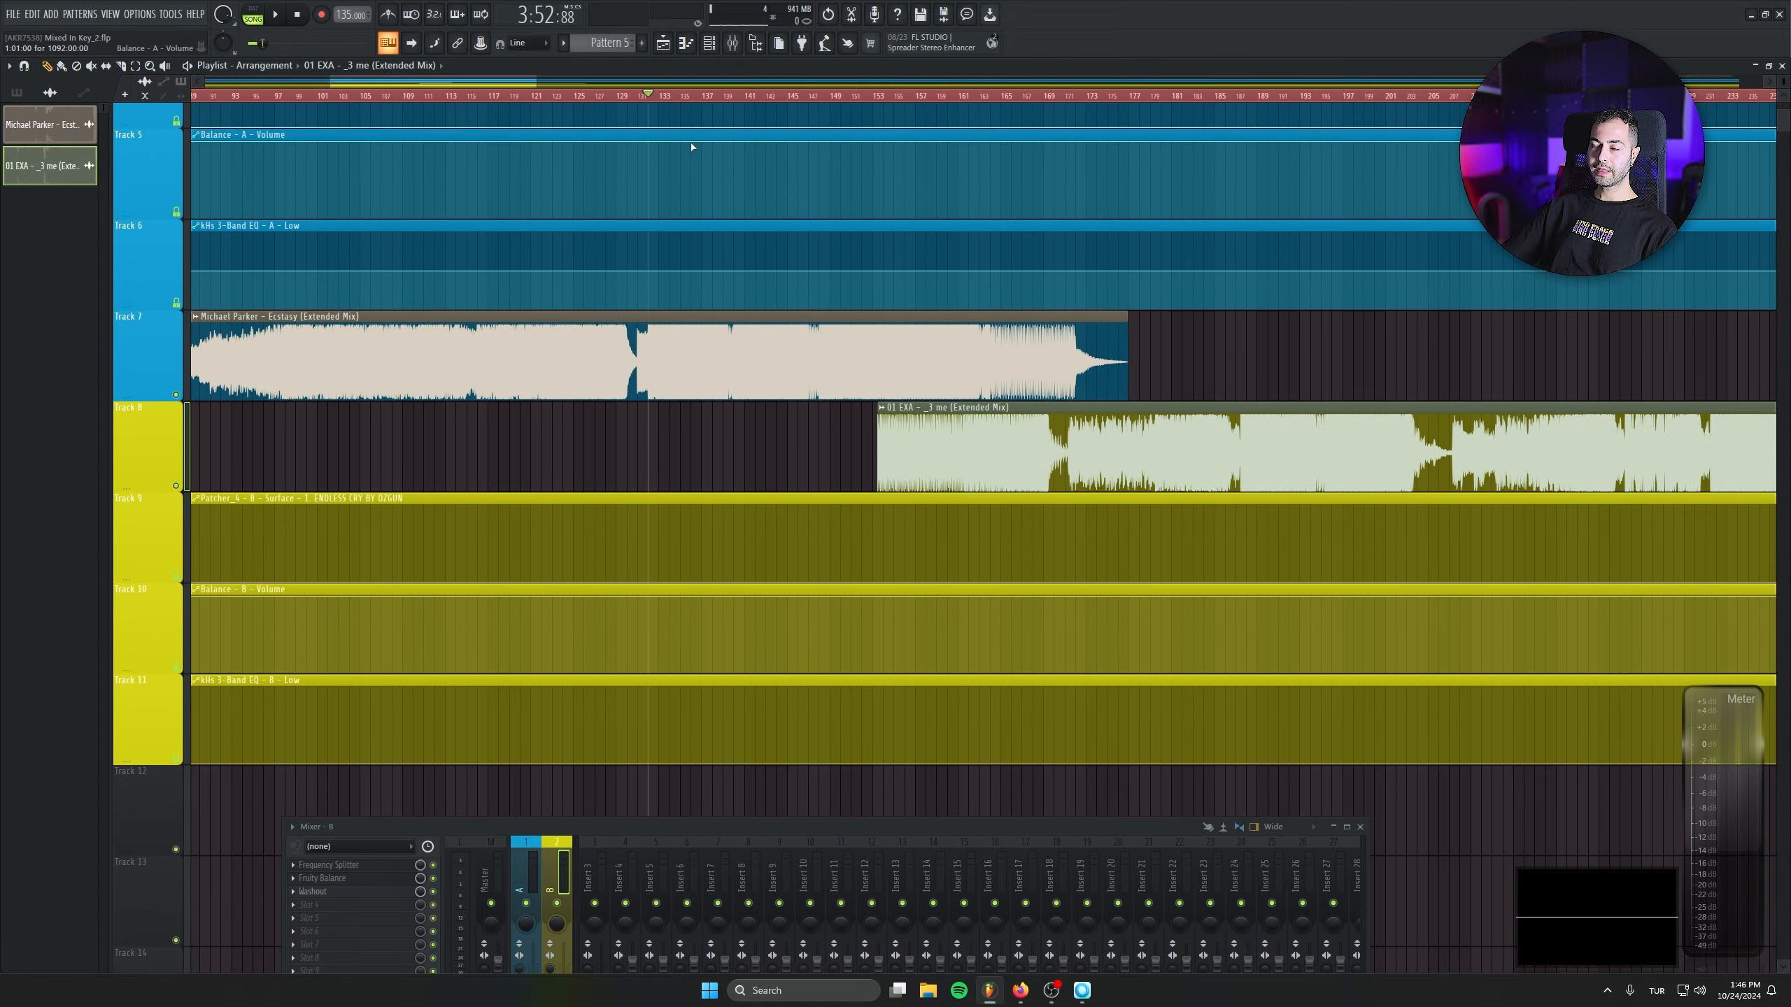
left_click_drag(945, 448, 1118, 448)
left_click(627, 96)
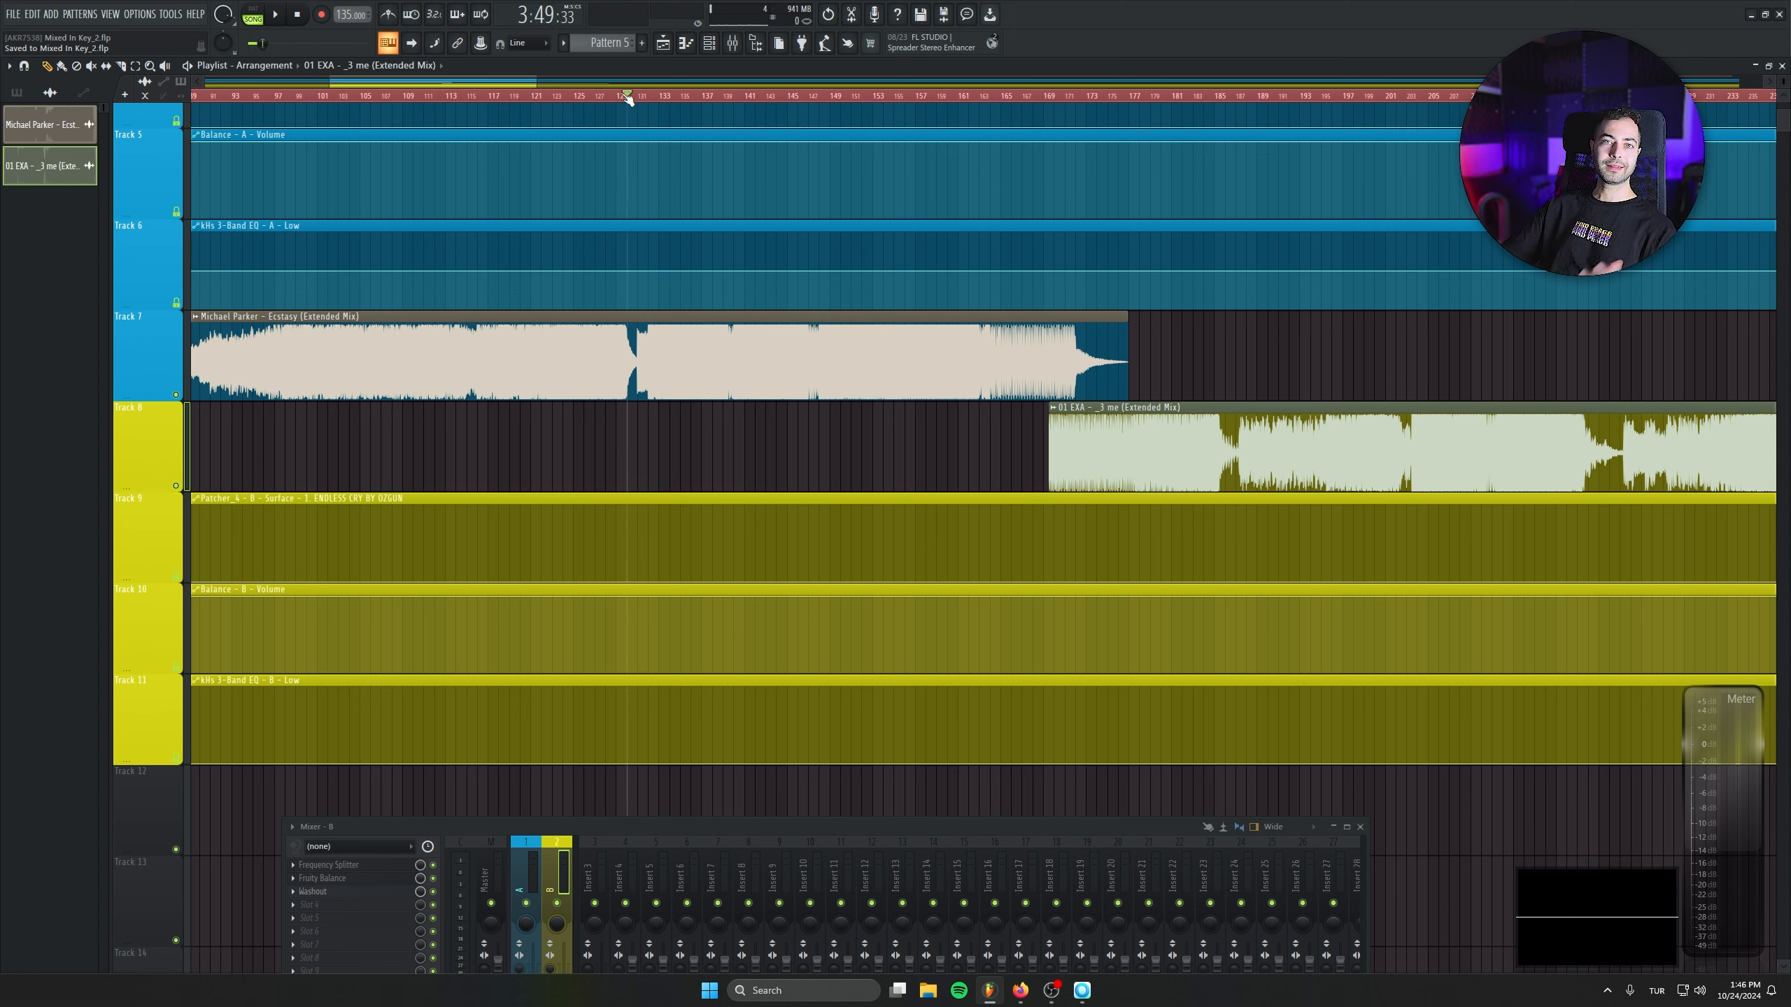
key("space")
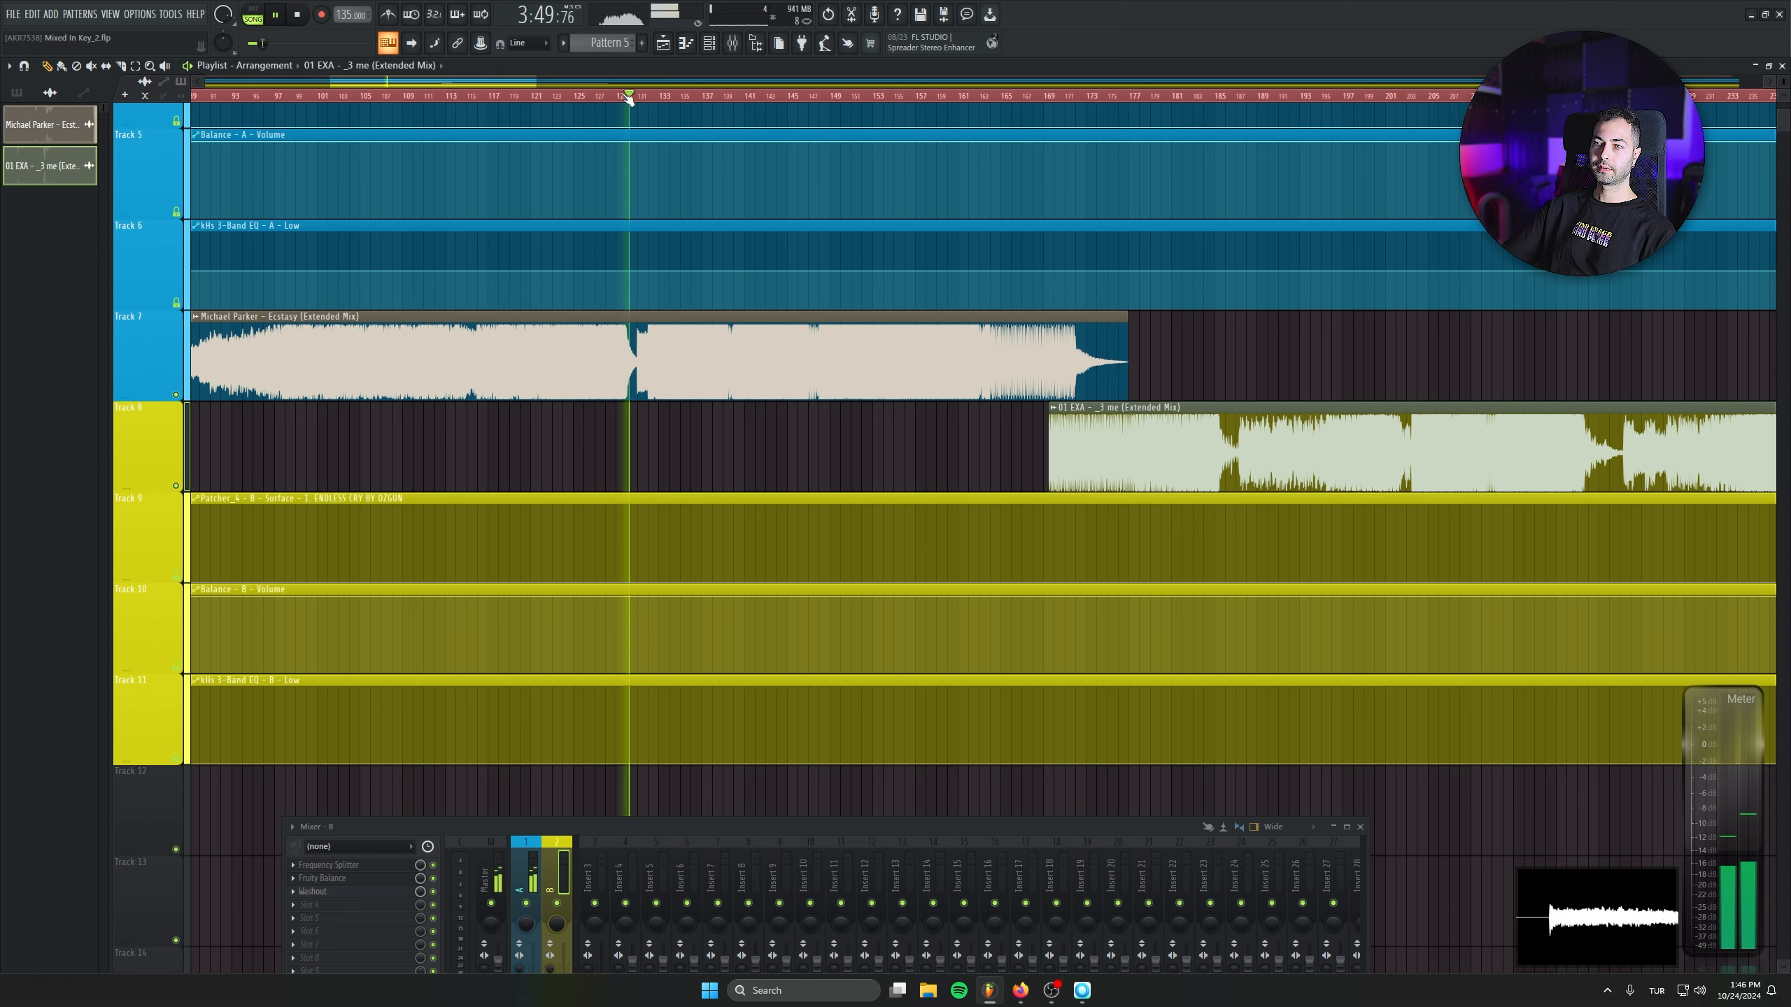
scroll(712, 432, "up", 3)
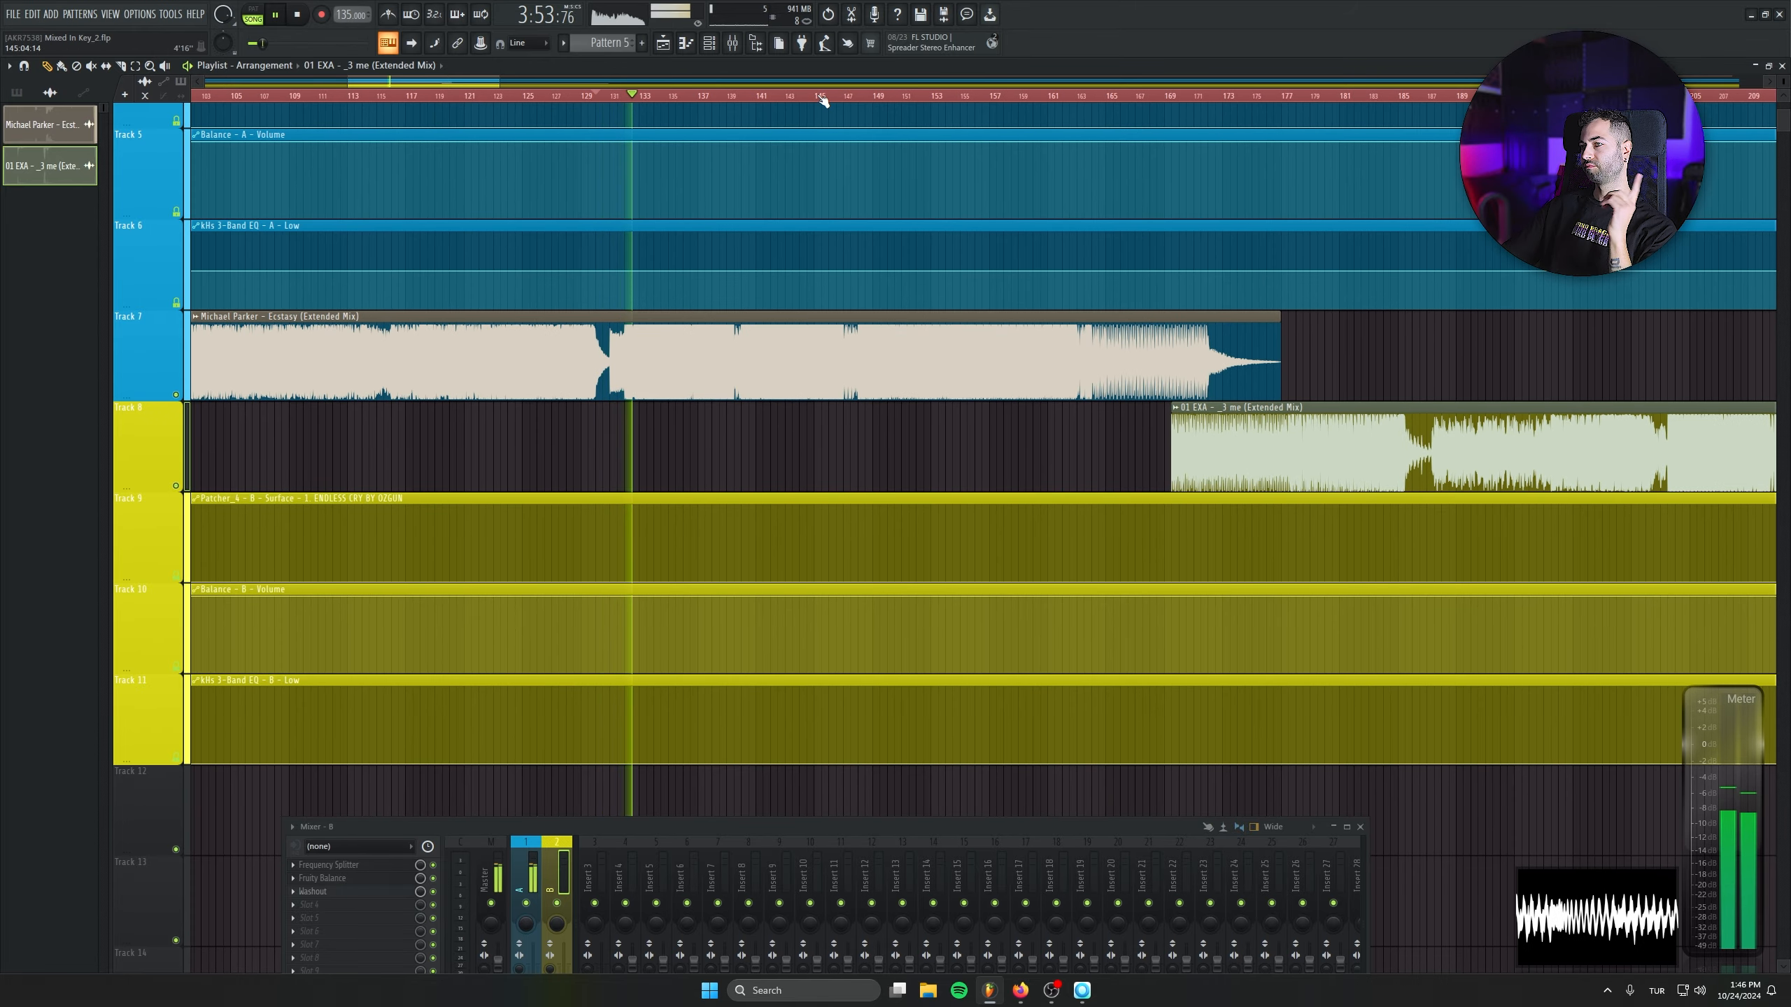
key("XF86AudioRaiseVolume")
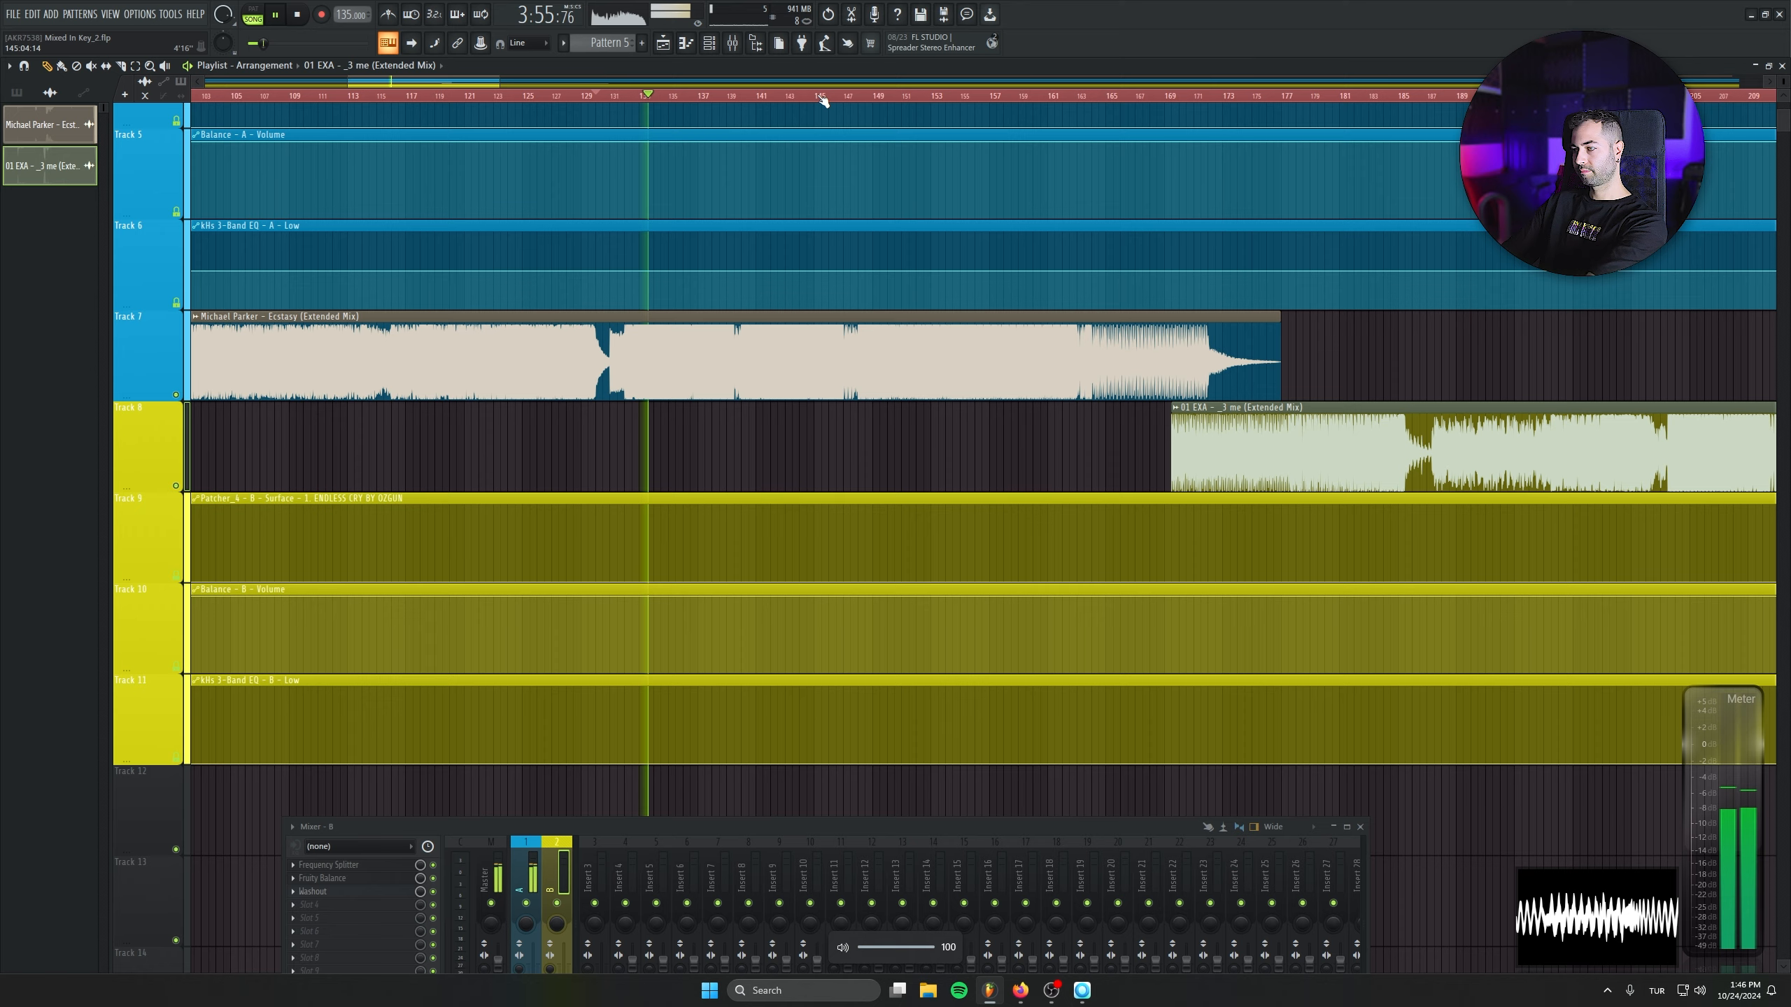
- Raise the Fruity Limiter gain on the Master channel to 5.6 dB and close the open plugin windows
left_click_drag(693, 825, 730, 609)
left_click(532, 651)
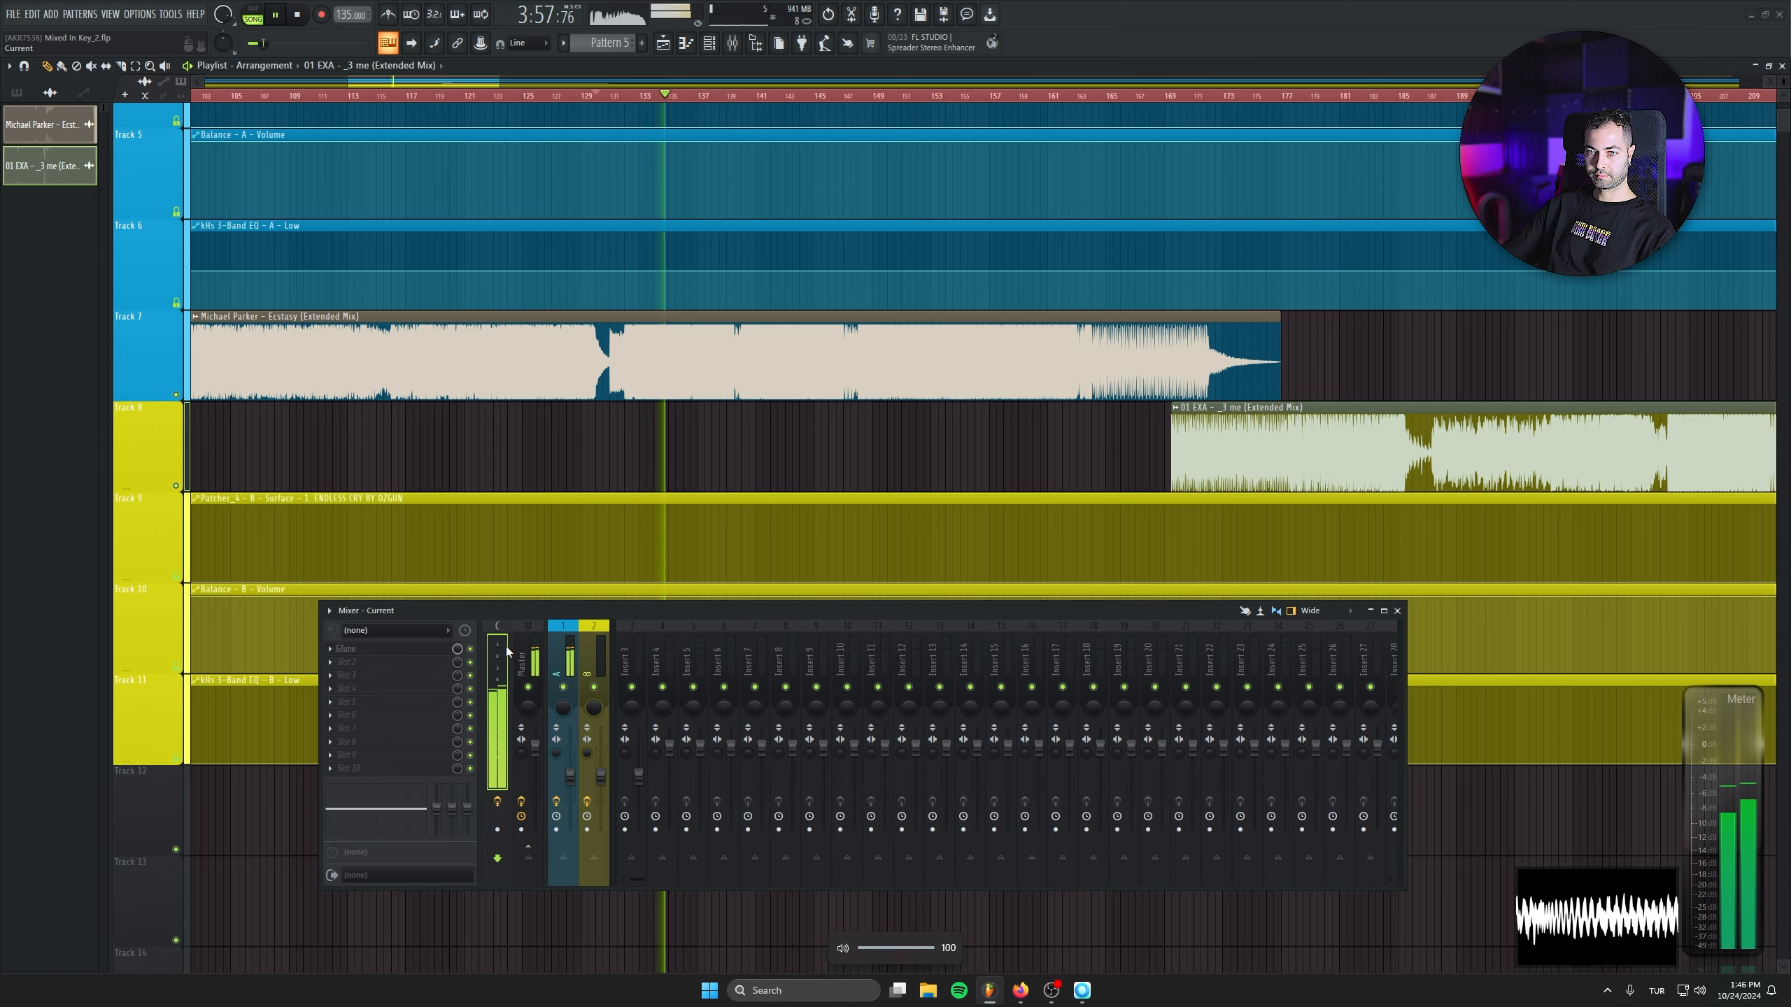
left_click(559, 647)
left_click(353, 675)
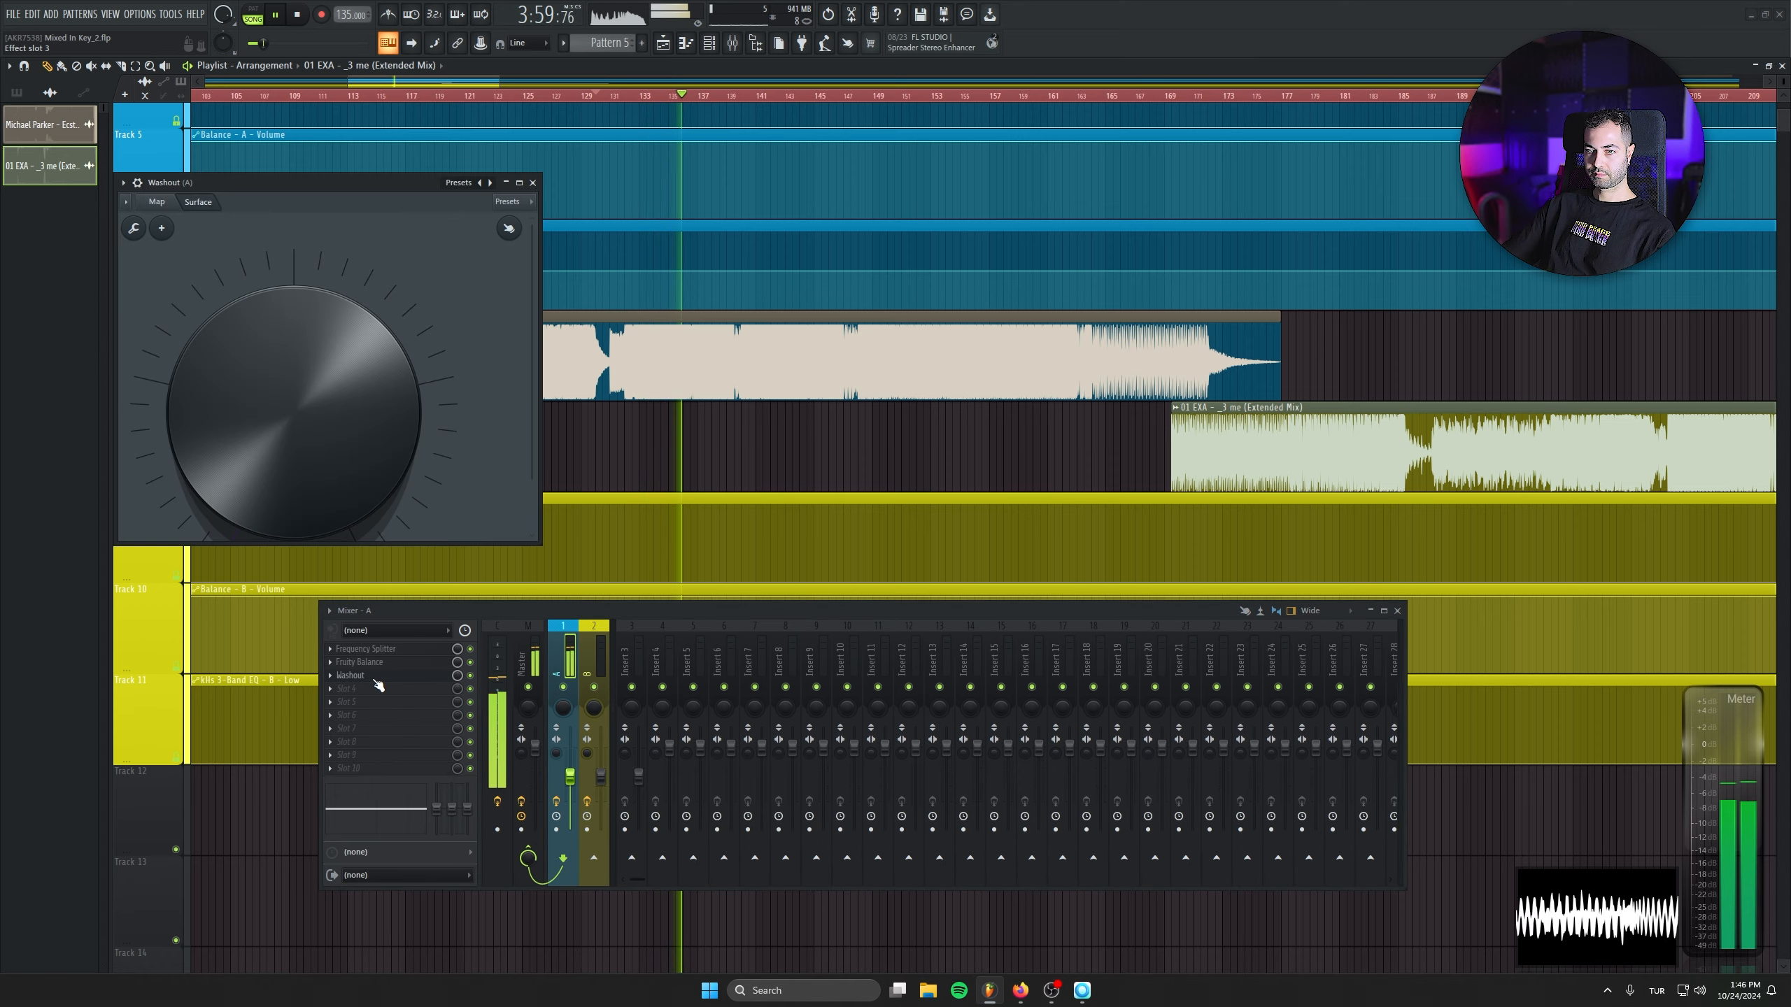
left_click(533, 651)
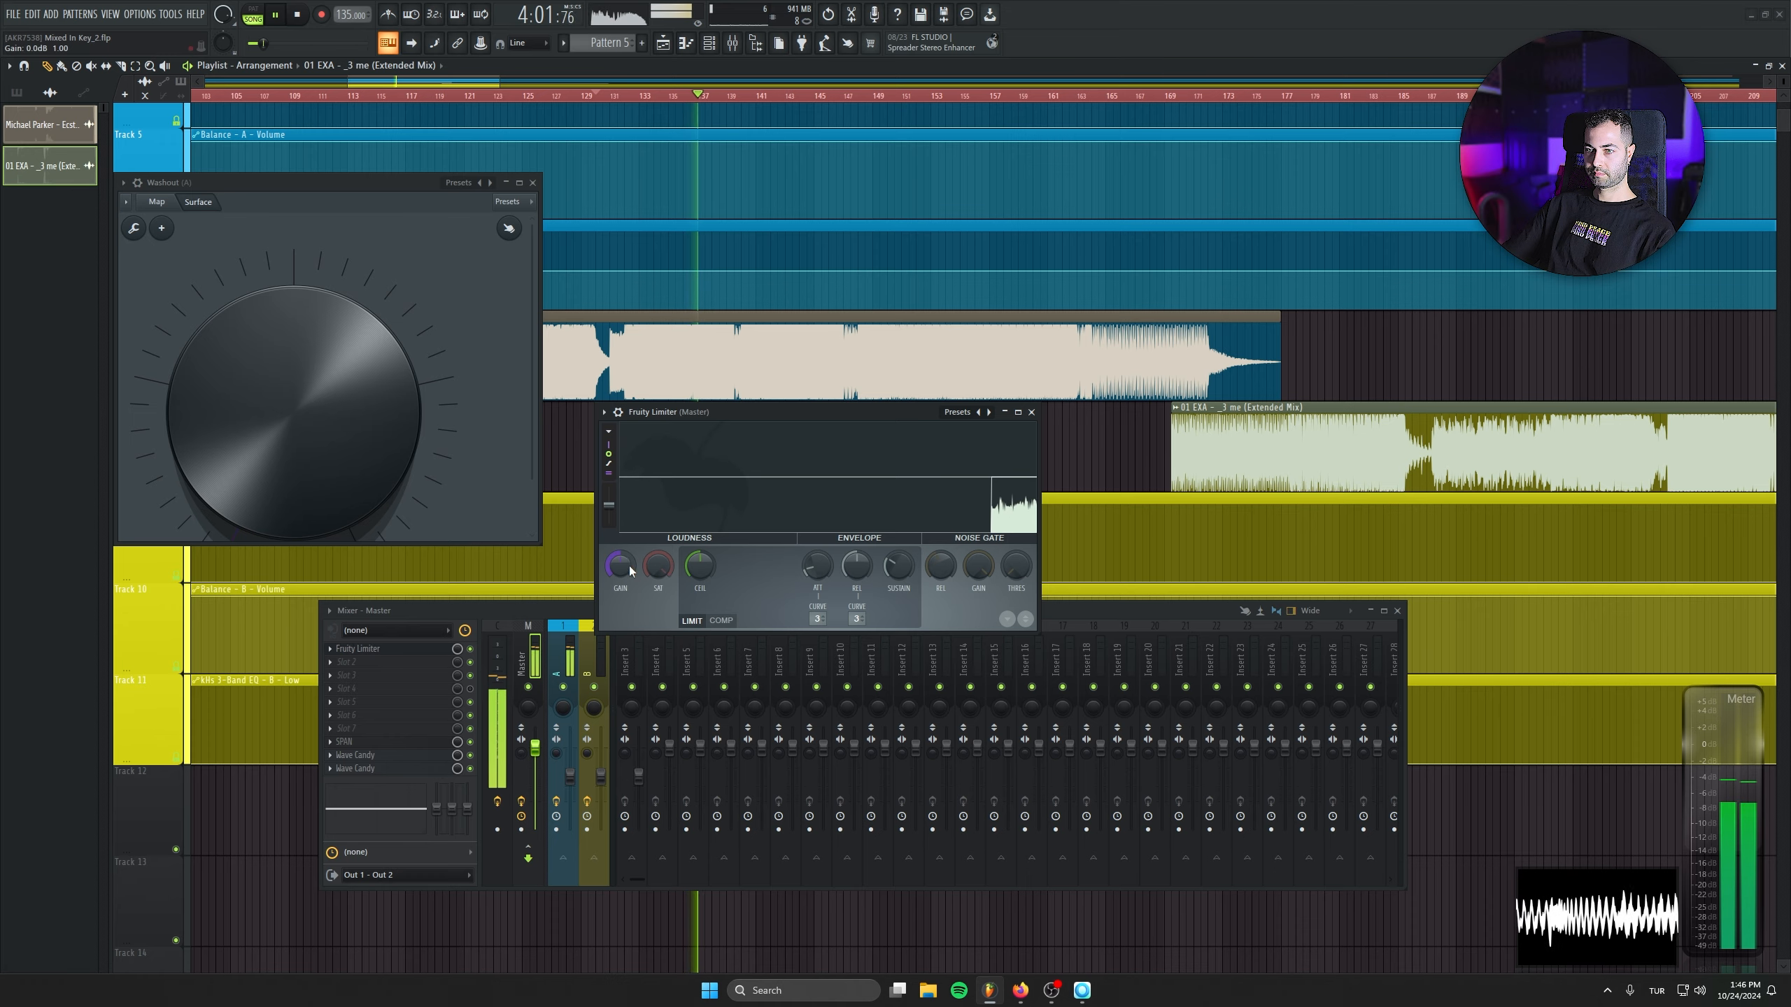
left_click_drag(623, 566, 624, 529)
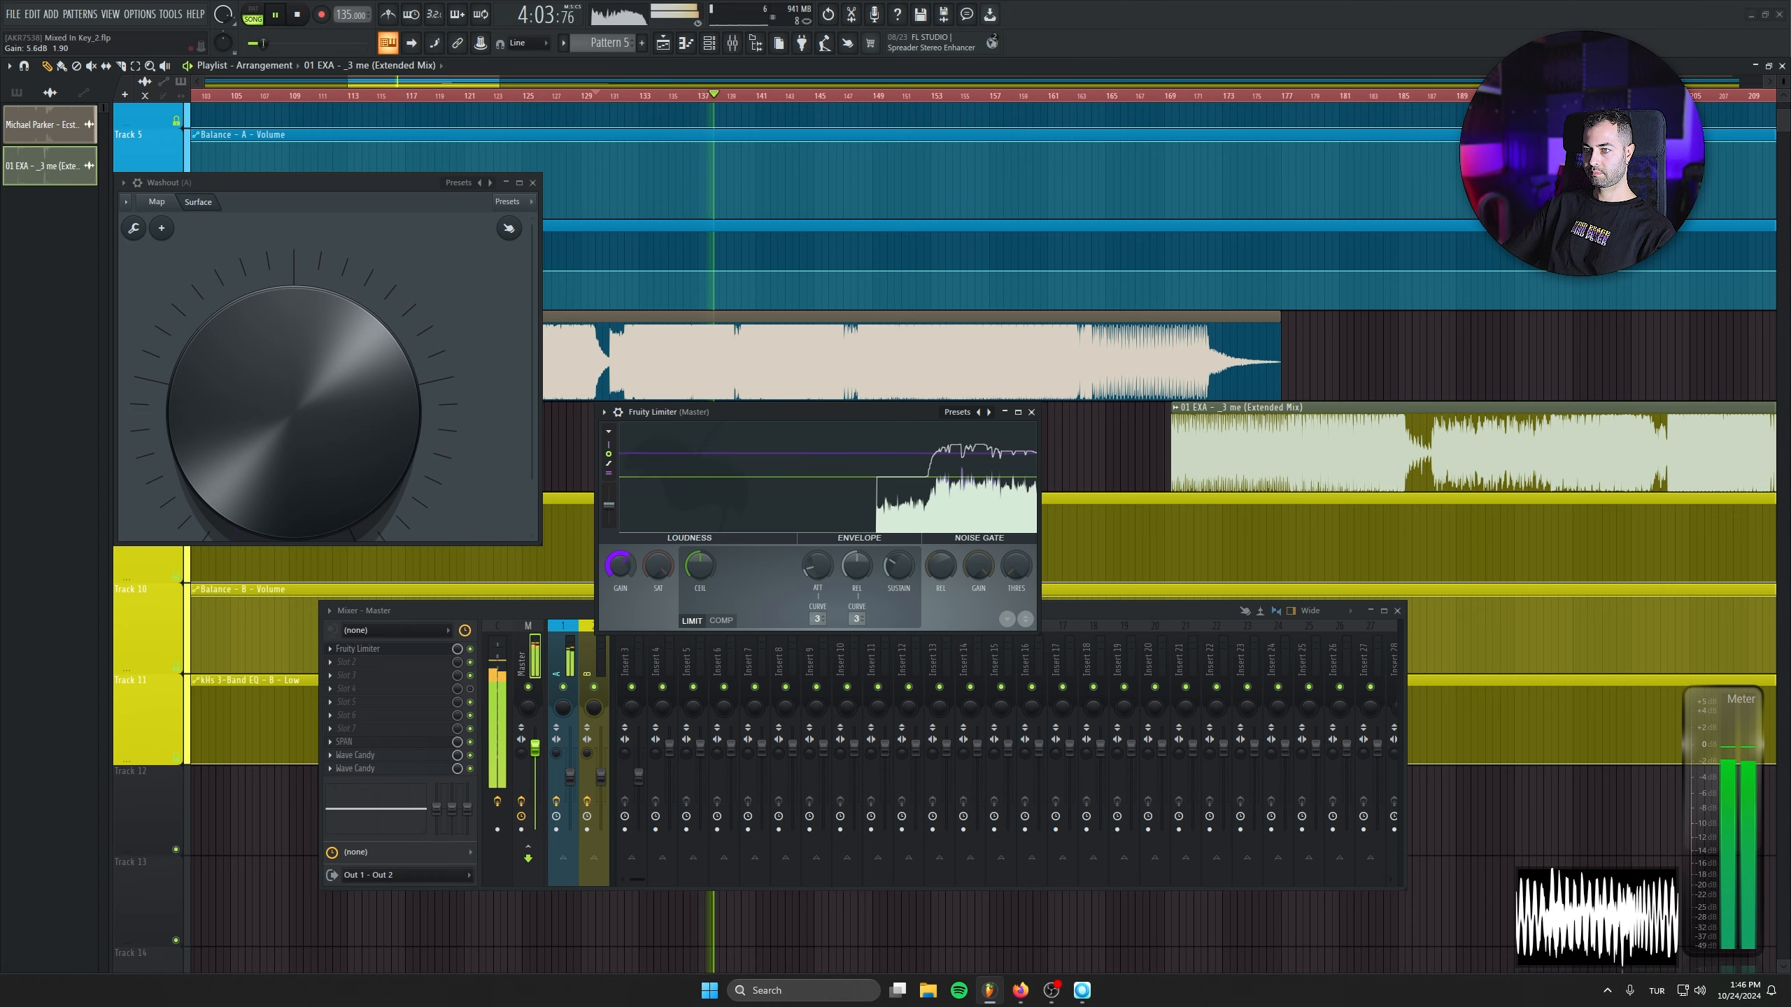
left_click(1032, 412)
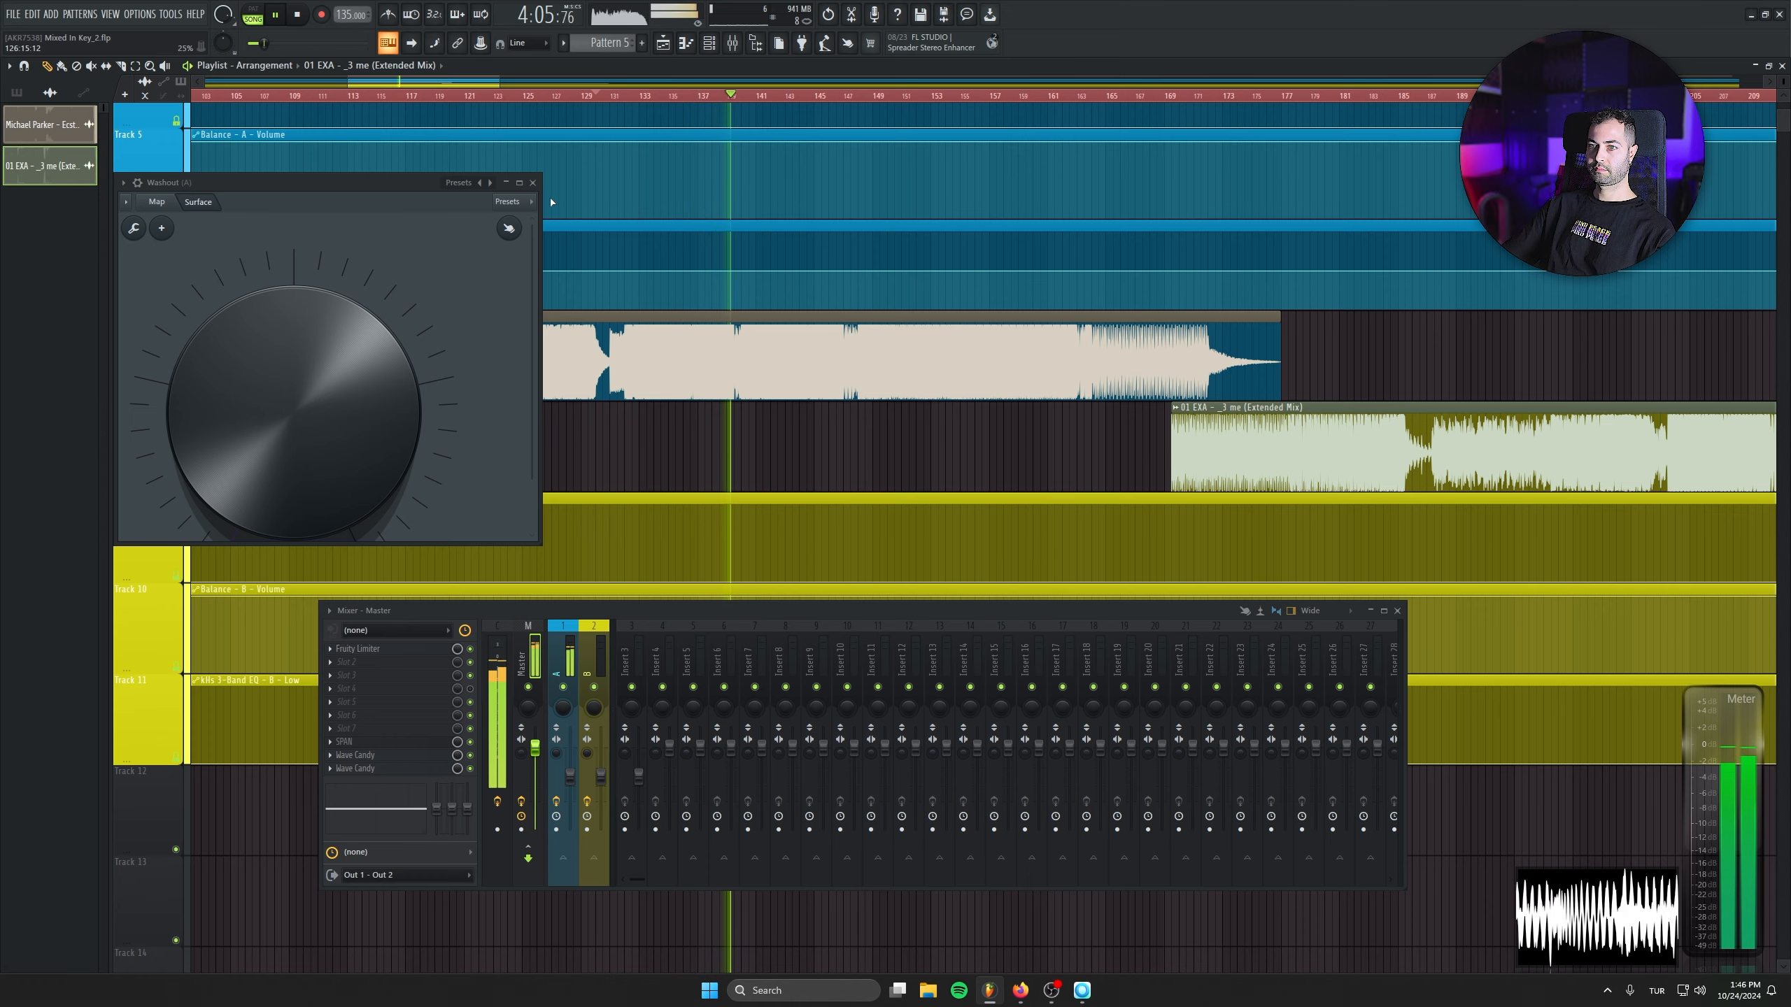
left_click(532, 183)
- Play the Michael Parker clip from its later short break, and move the 01 EXA clip back along Track 8 to start at bar 148
scroll(827, 121, "up", 3)
left_click(815, 97)
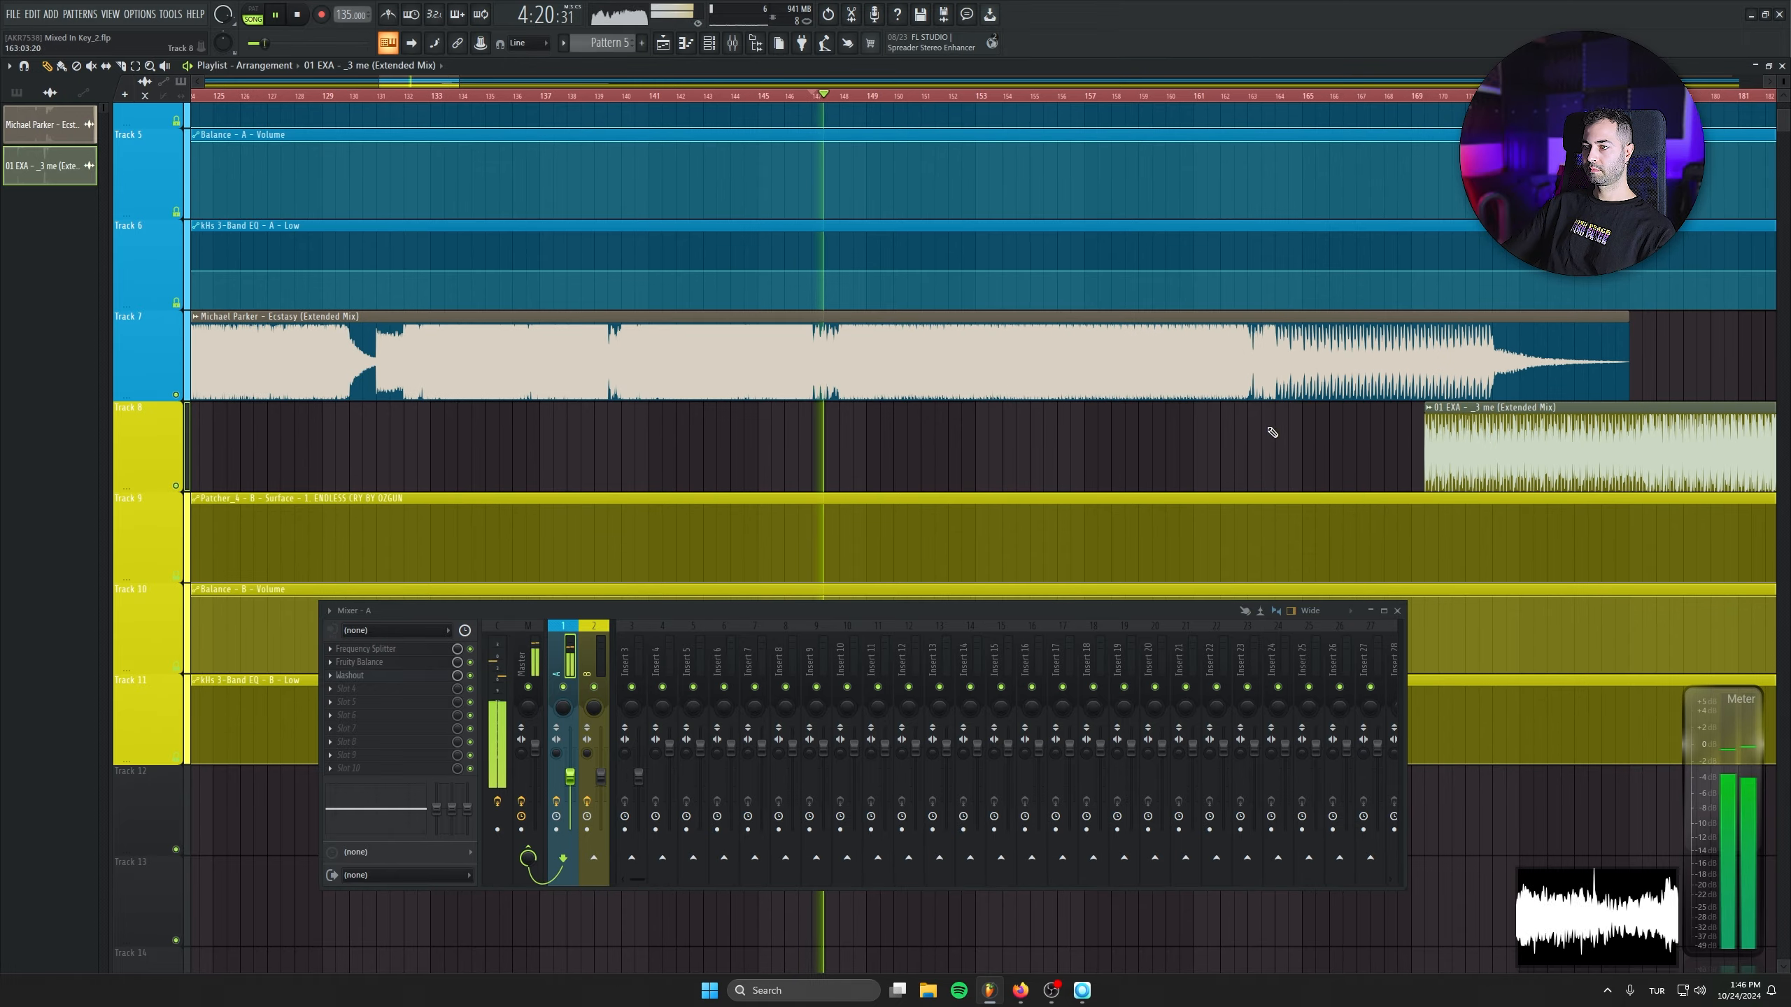
scroll(876, 449, "up", 3)
scroll(903, 491, "down", 5)
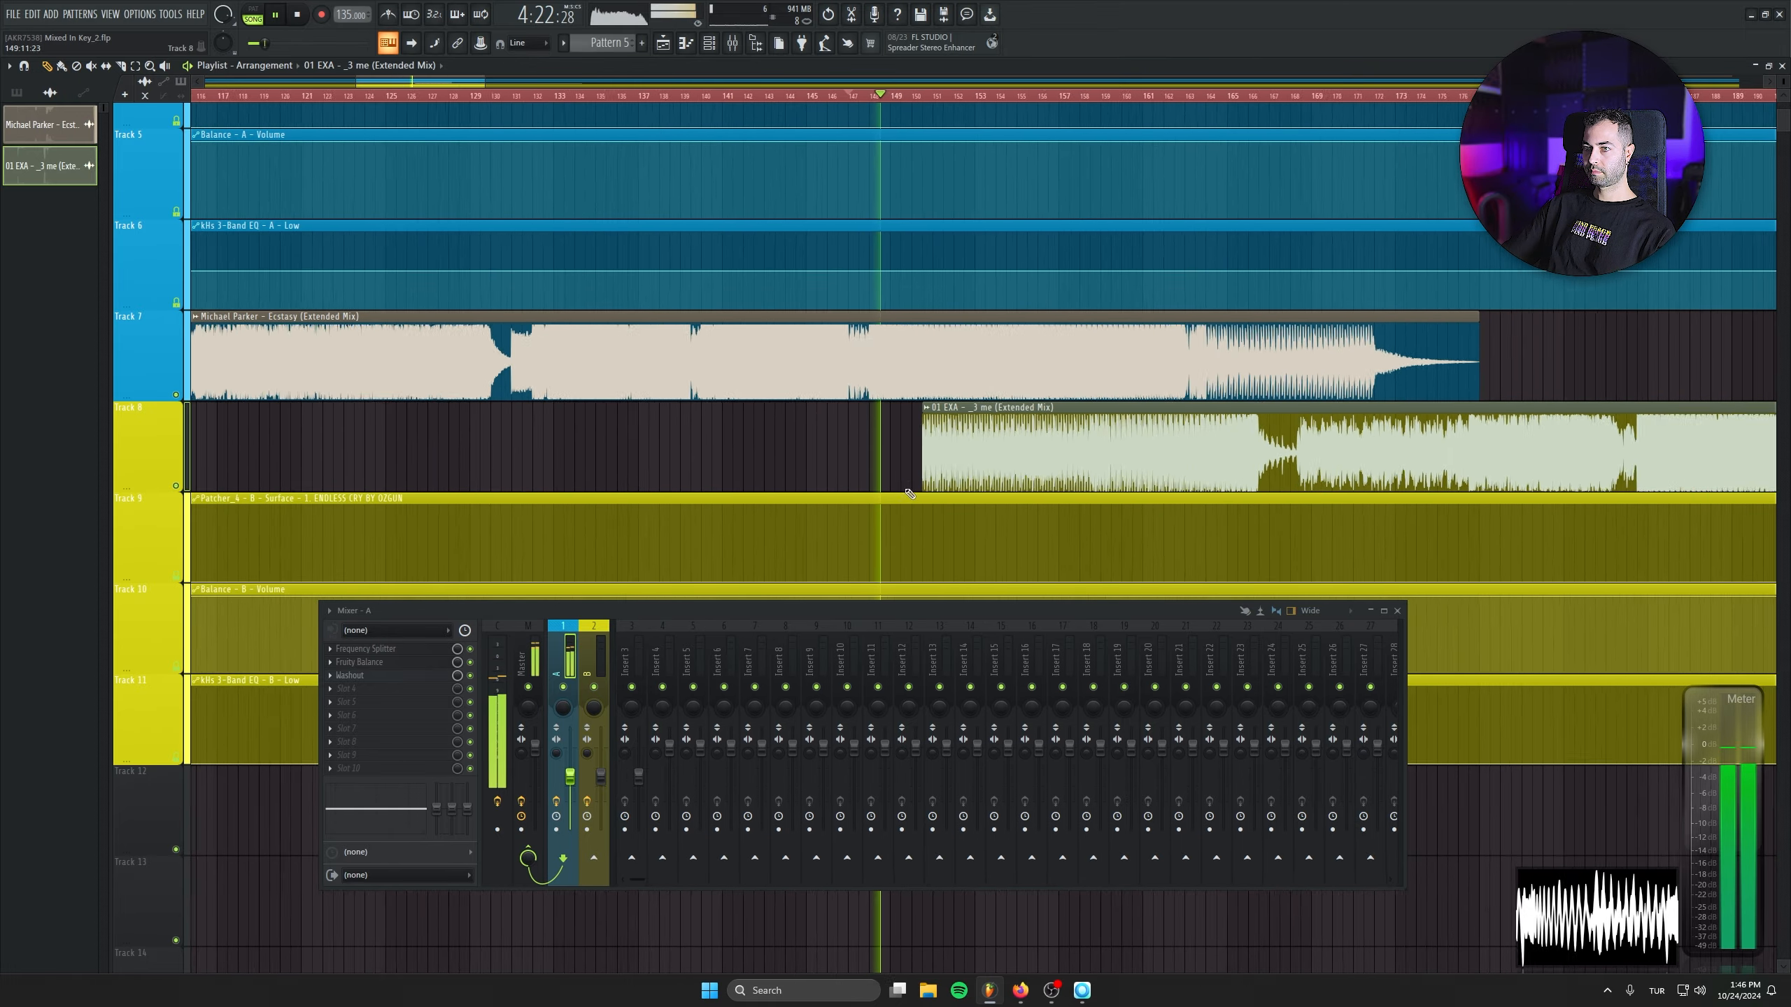
key("space")
scroll(945, 444, "up", 8)
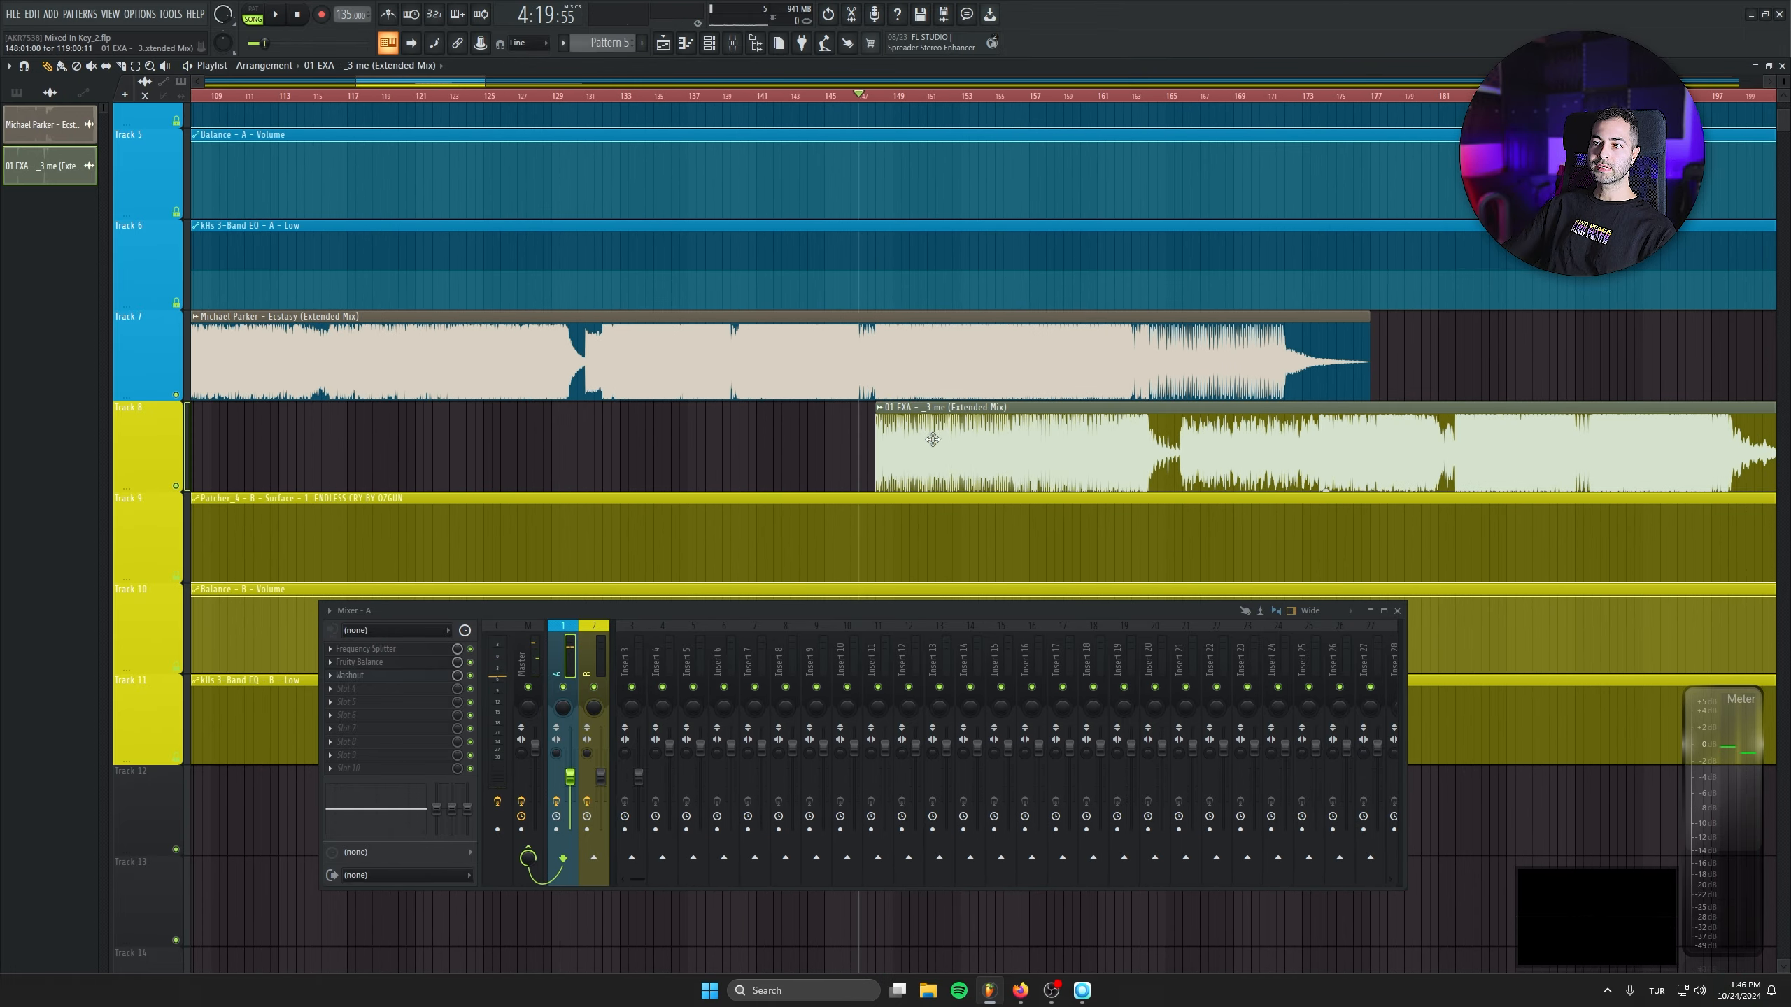
left_click_drag(810, 463, 782, 463)
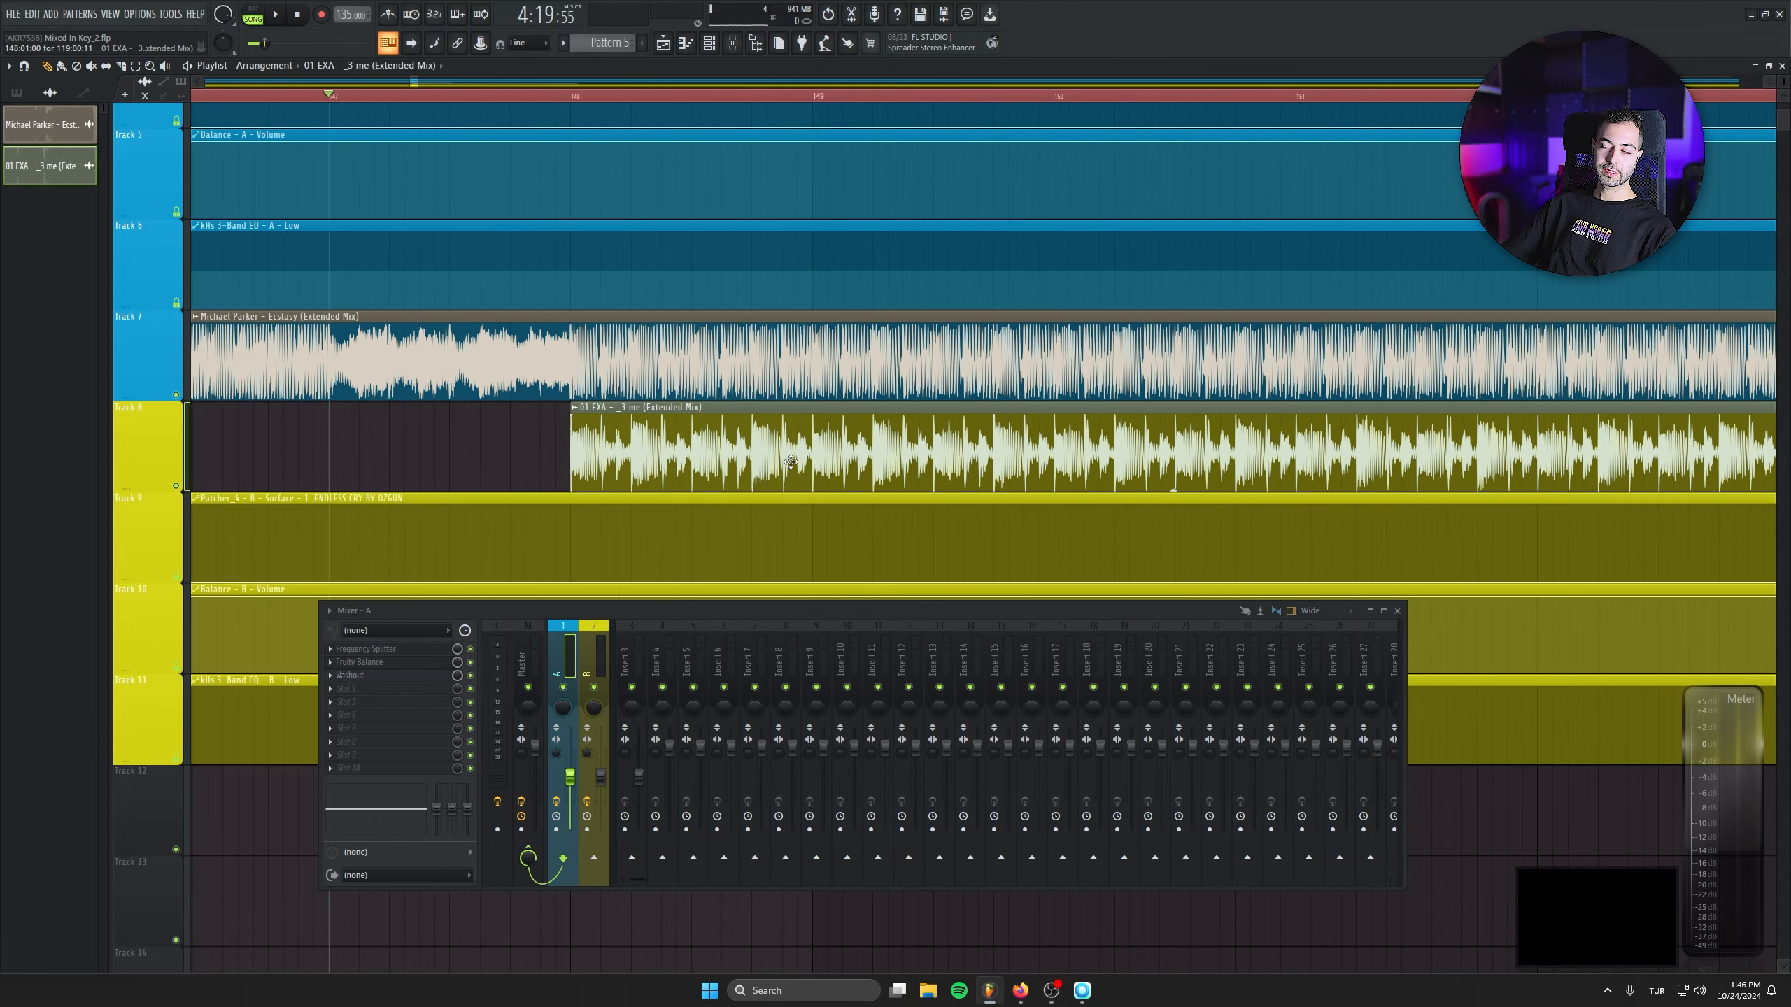
scroll(543, 455, "down", 5)
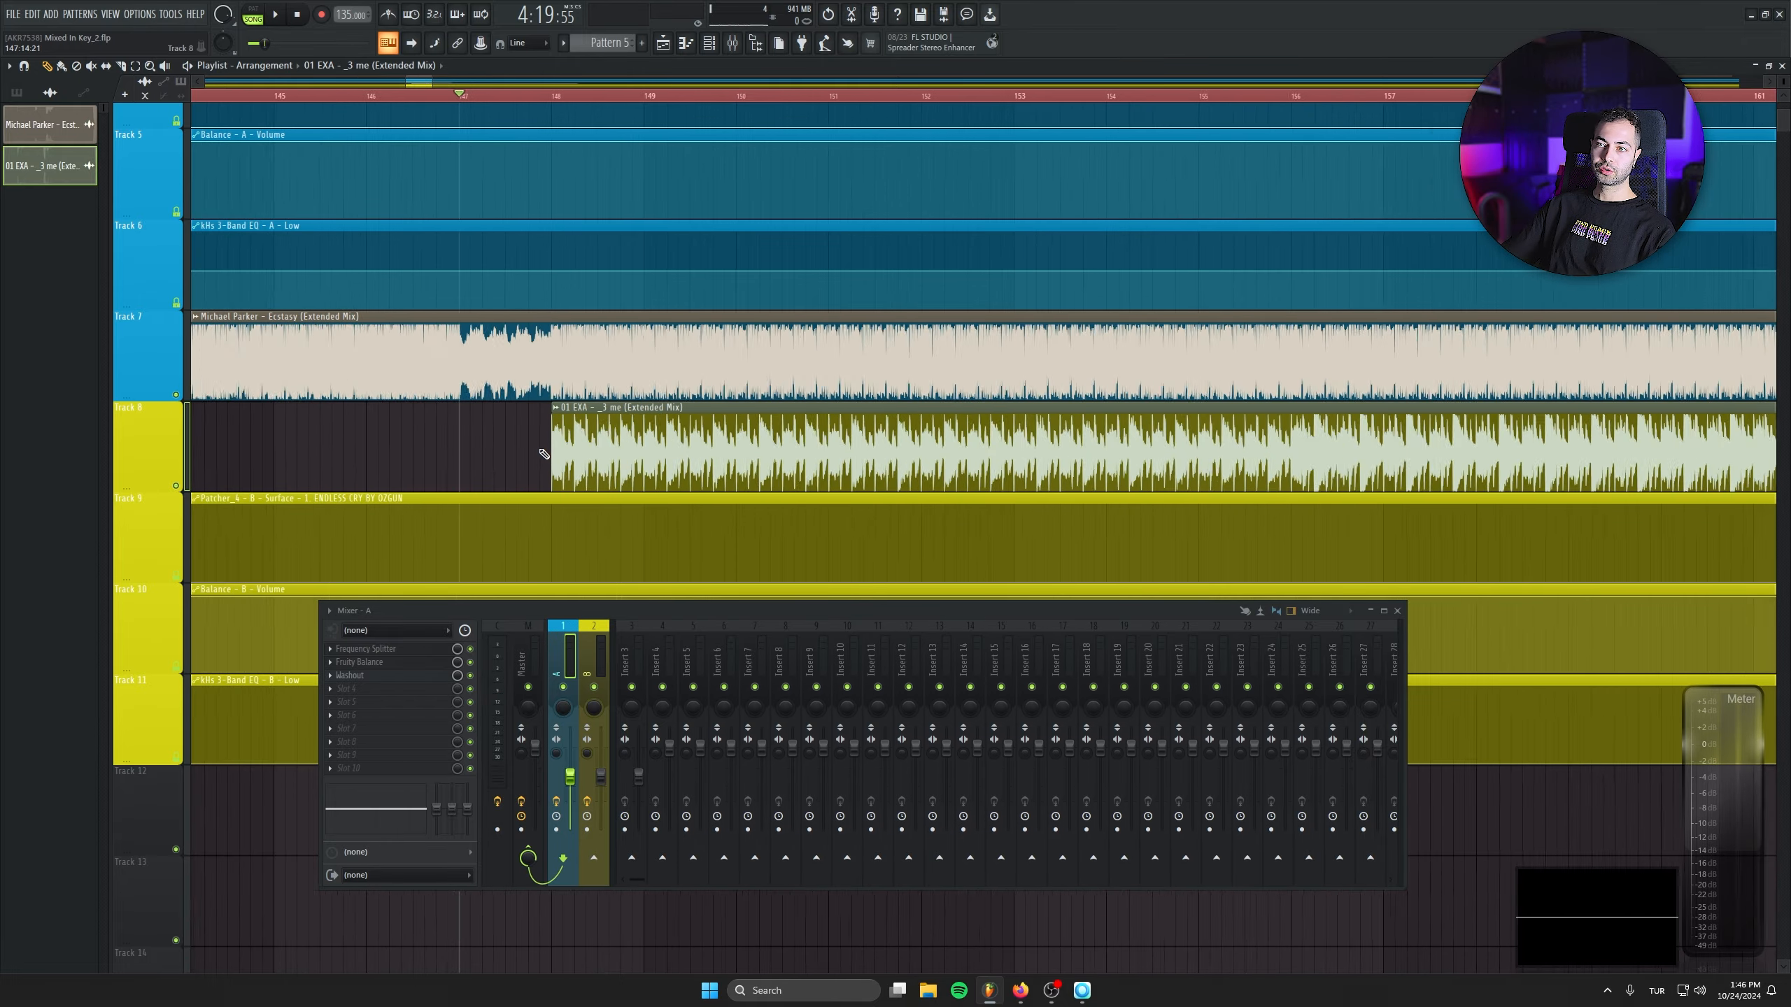
left_click_drag(923, 613, 912, 704)
left_click_drag(755, 565, 1259, 568)
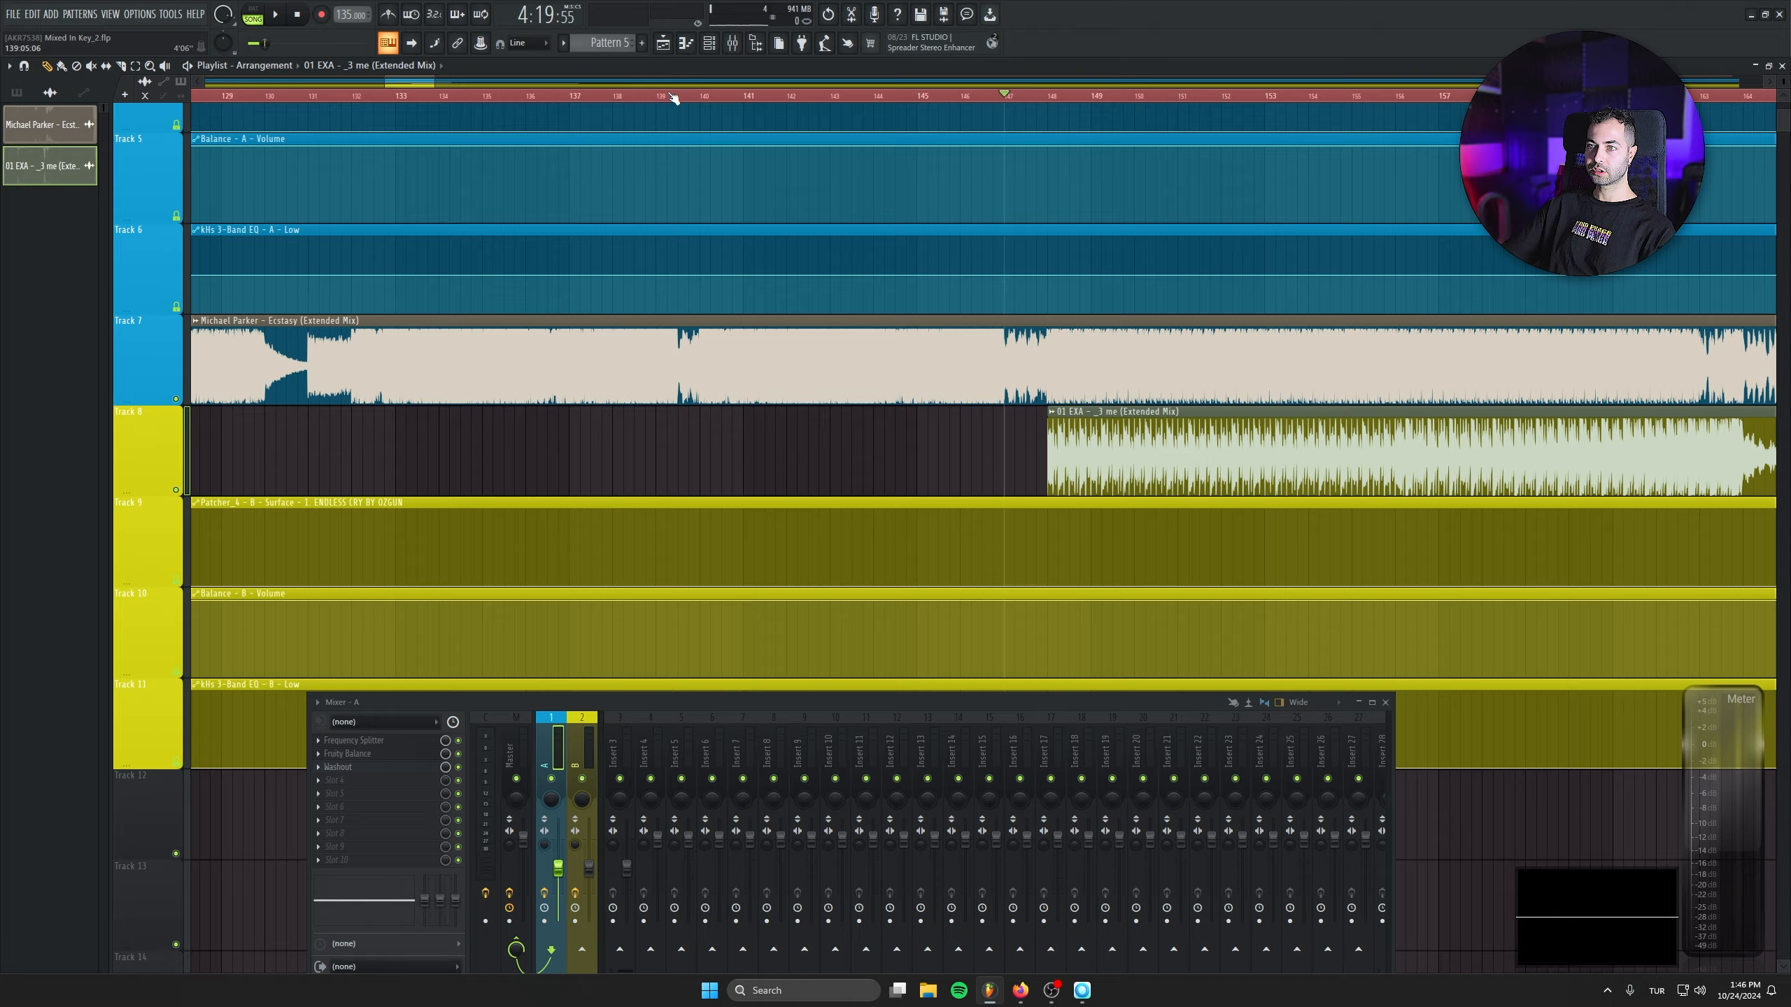
key("space")
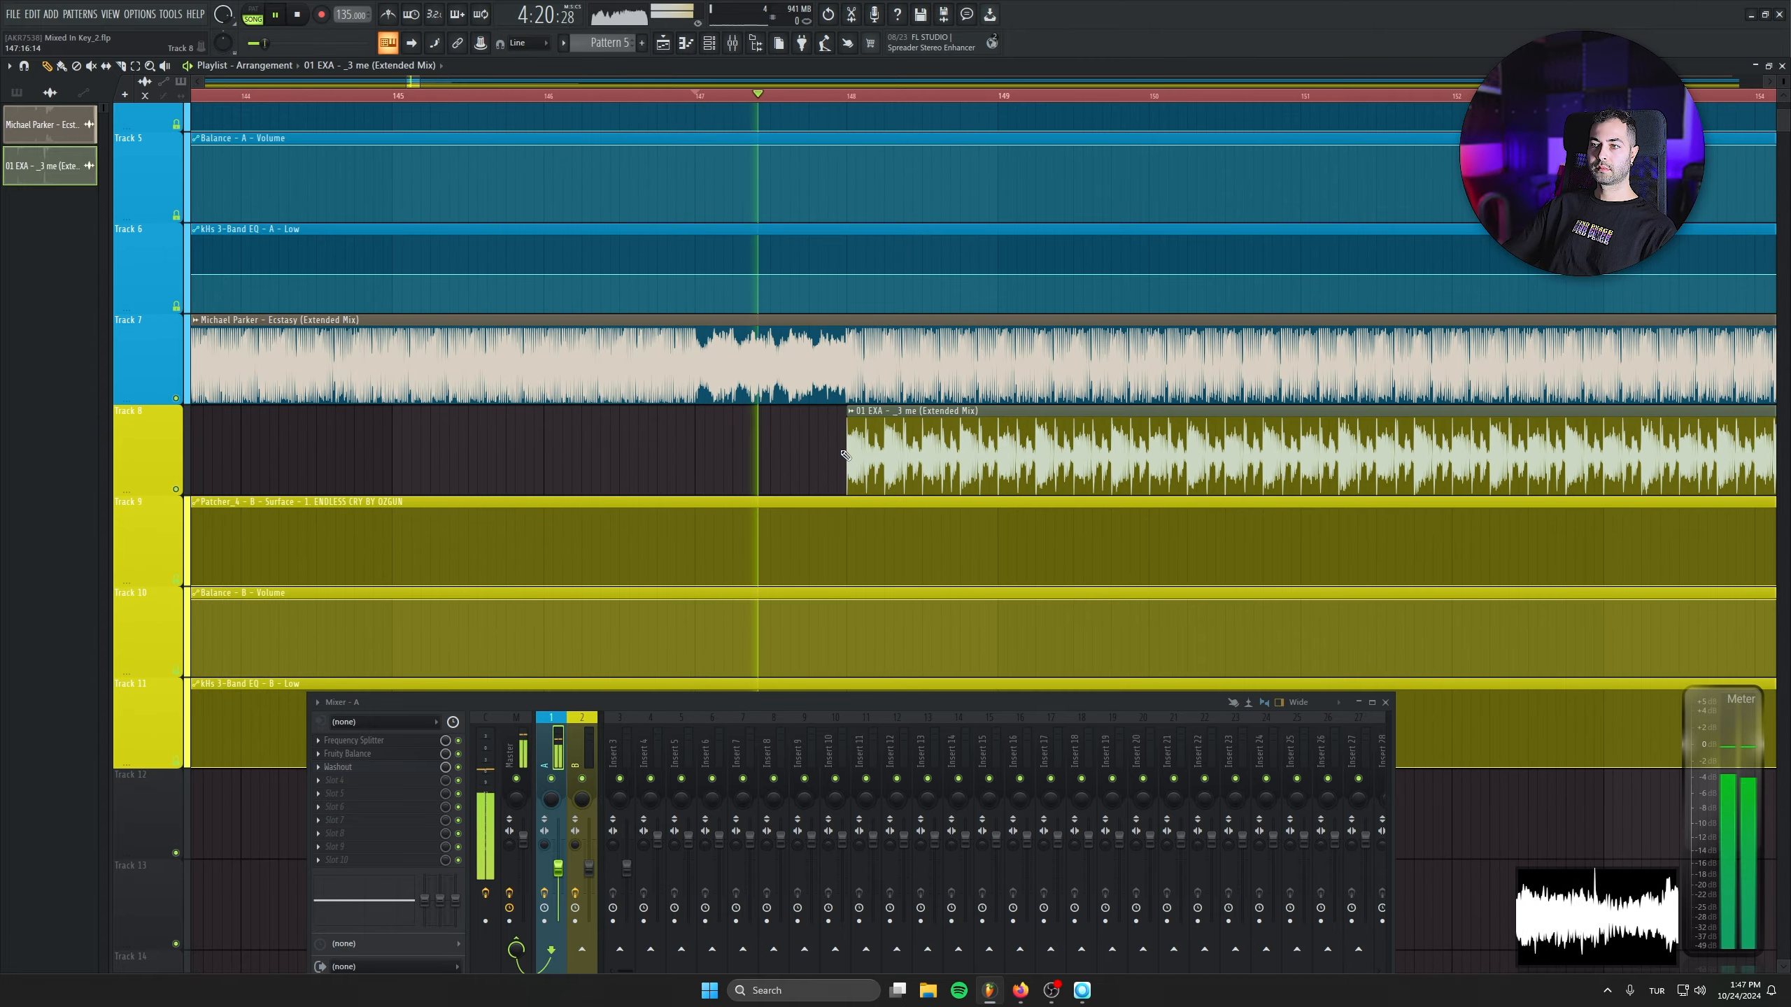
left_click_drag(523, 468, 348, 484)
scroll(348, 484, "down", 2)
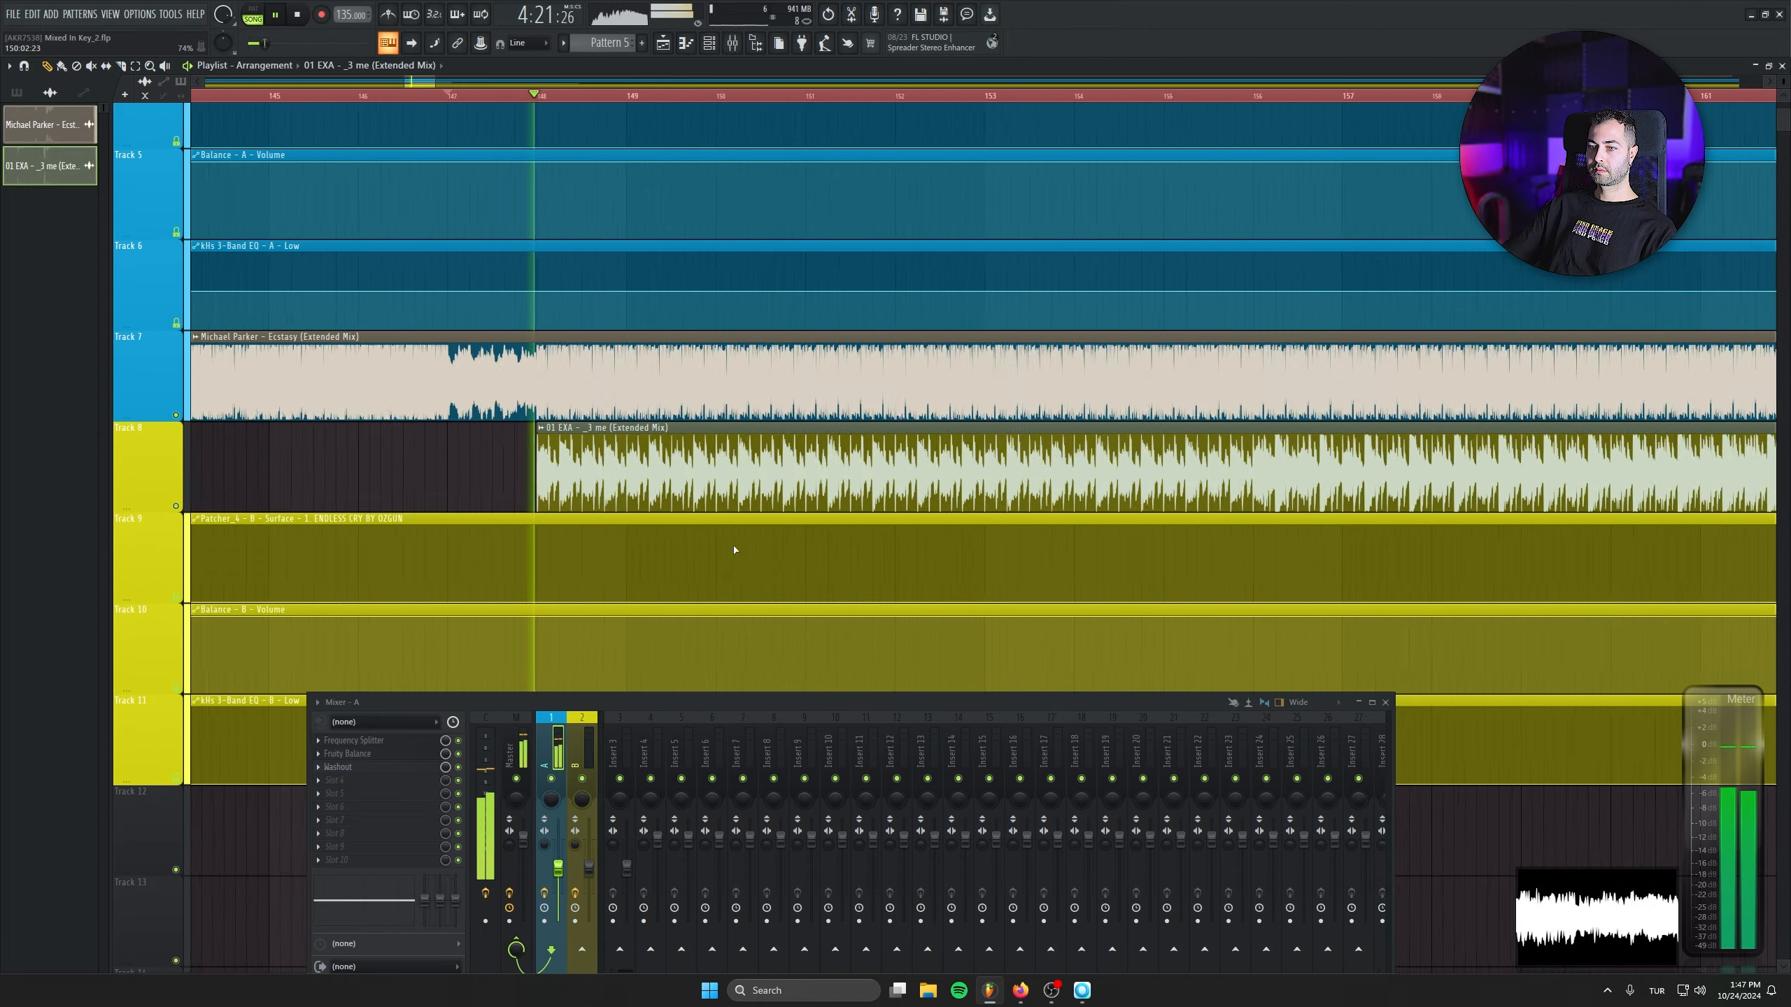
scroll(740, 552, "down", 5)
left_click_drag(840, 614, 739, 506)
scroll(739, 504, "down", 1)
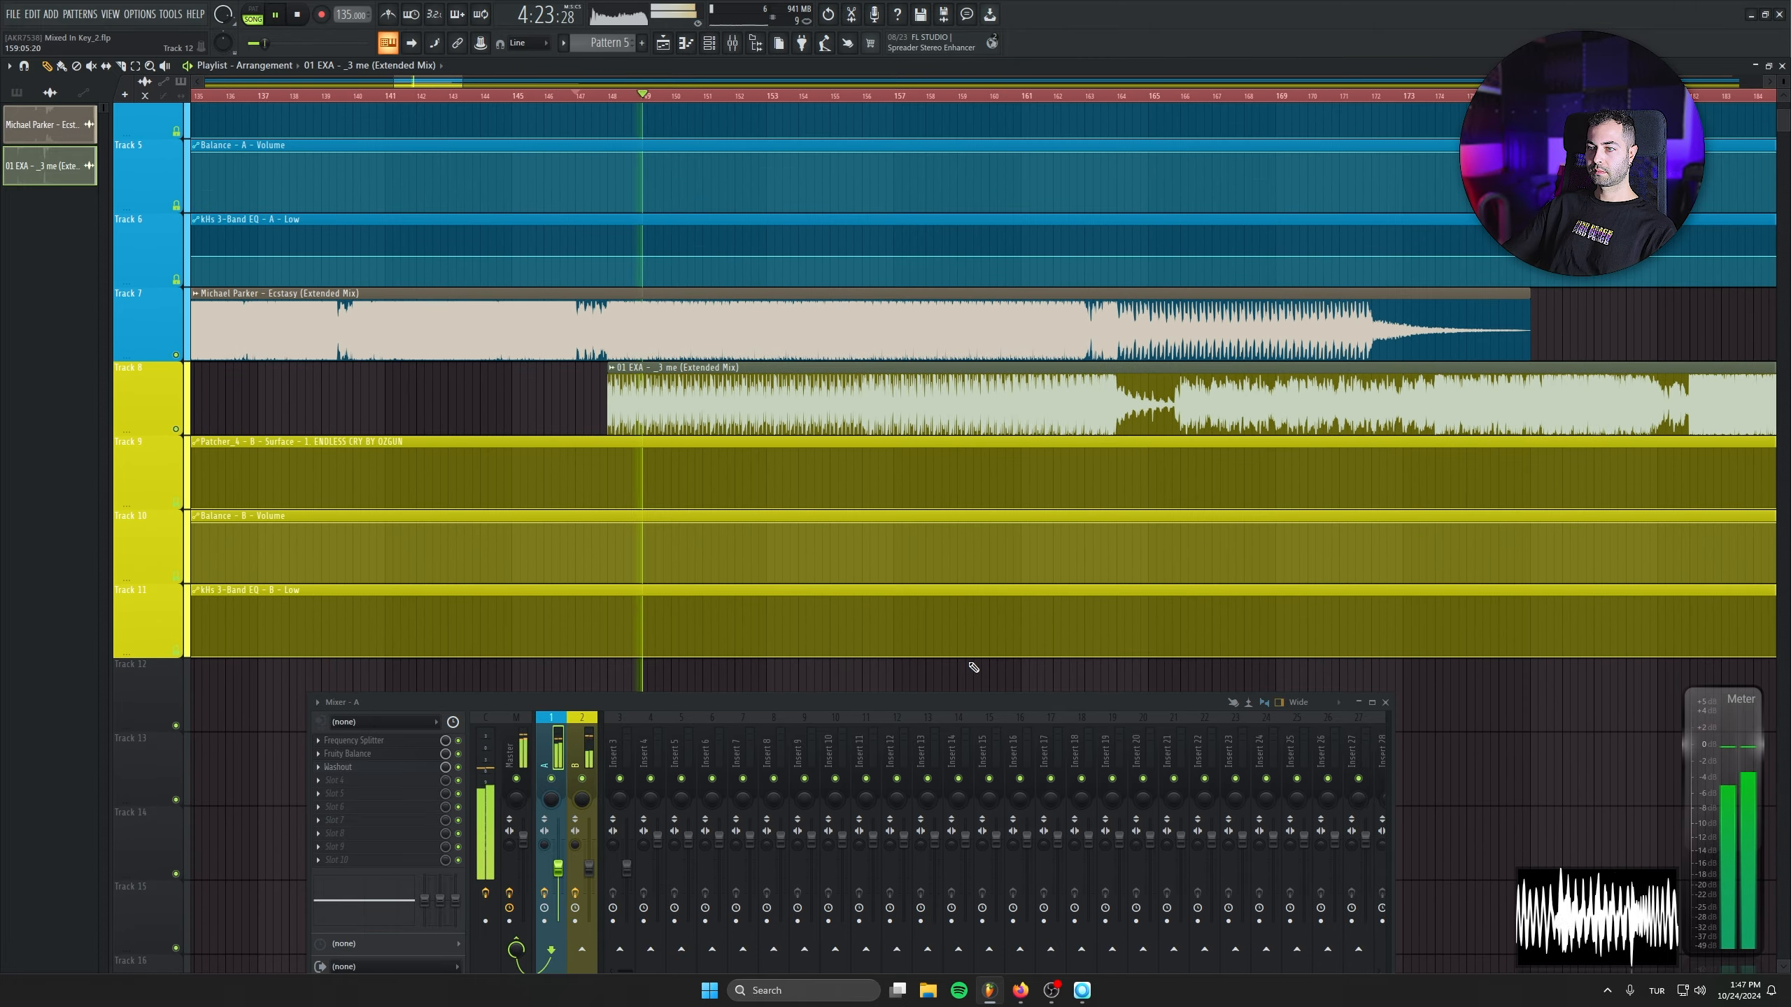
left_click_drag(974, 701, 970, 742)
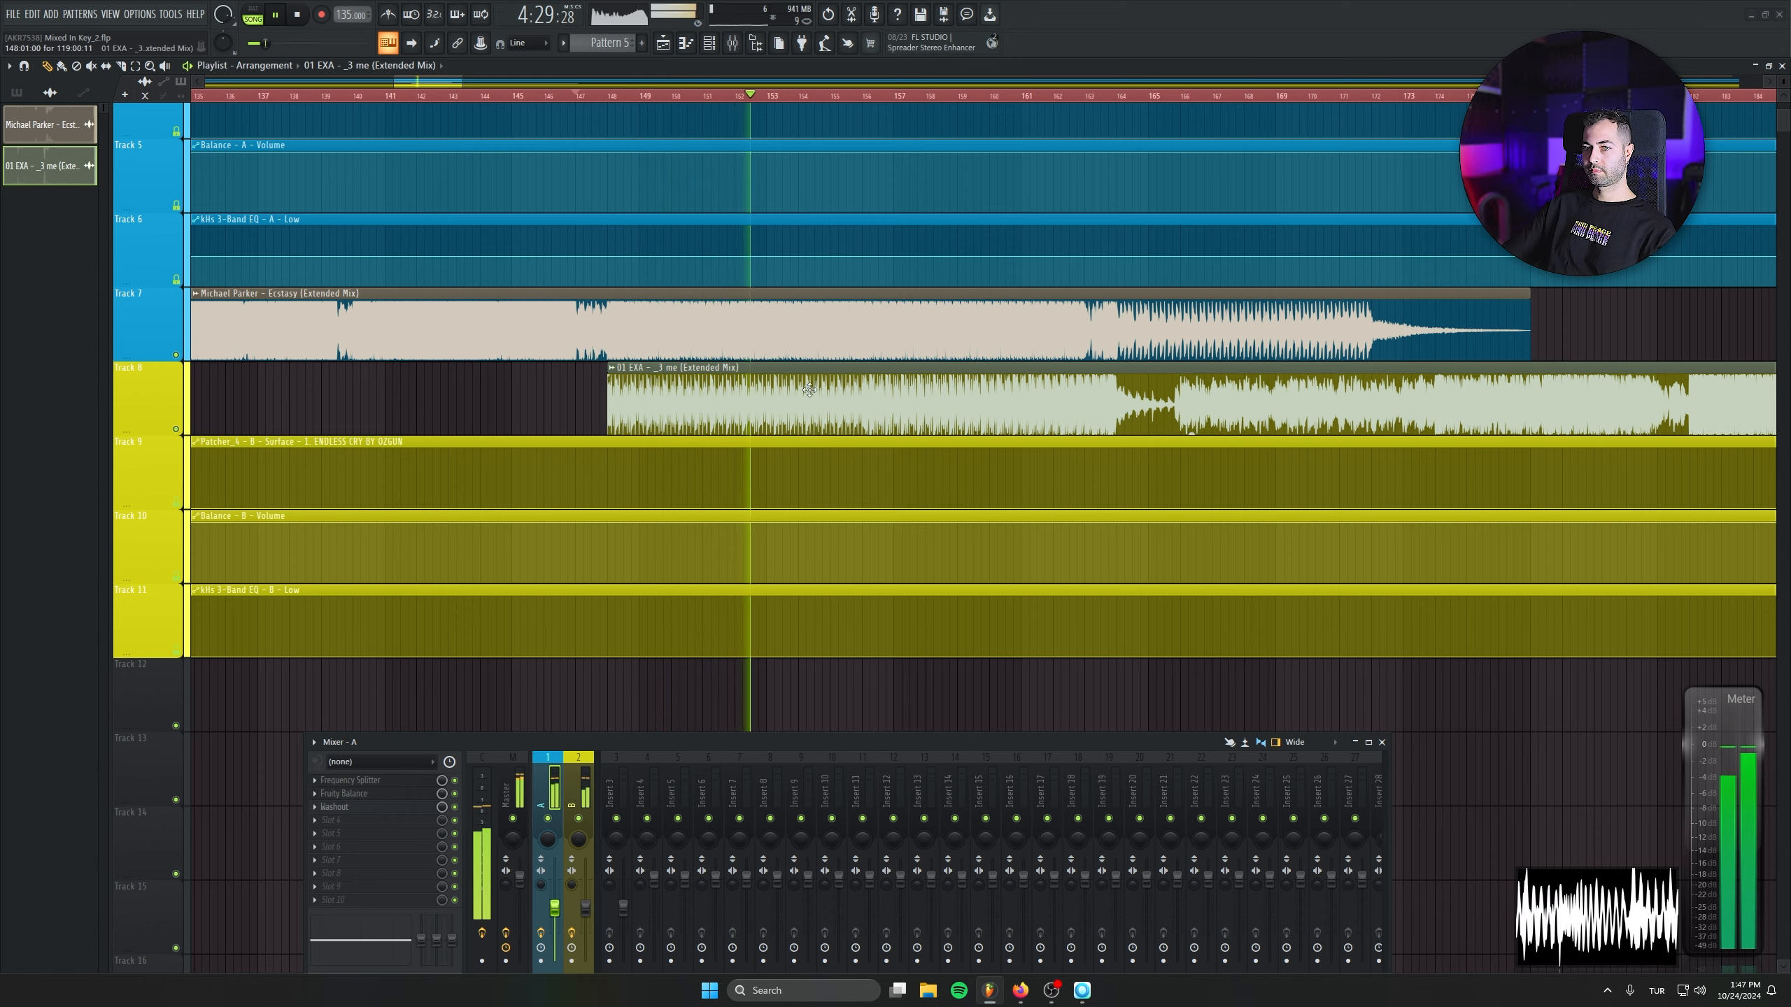
scroll(718, 470, "up", 1)
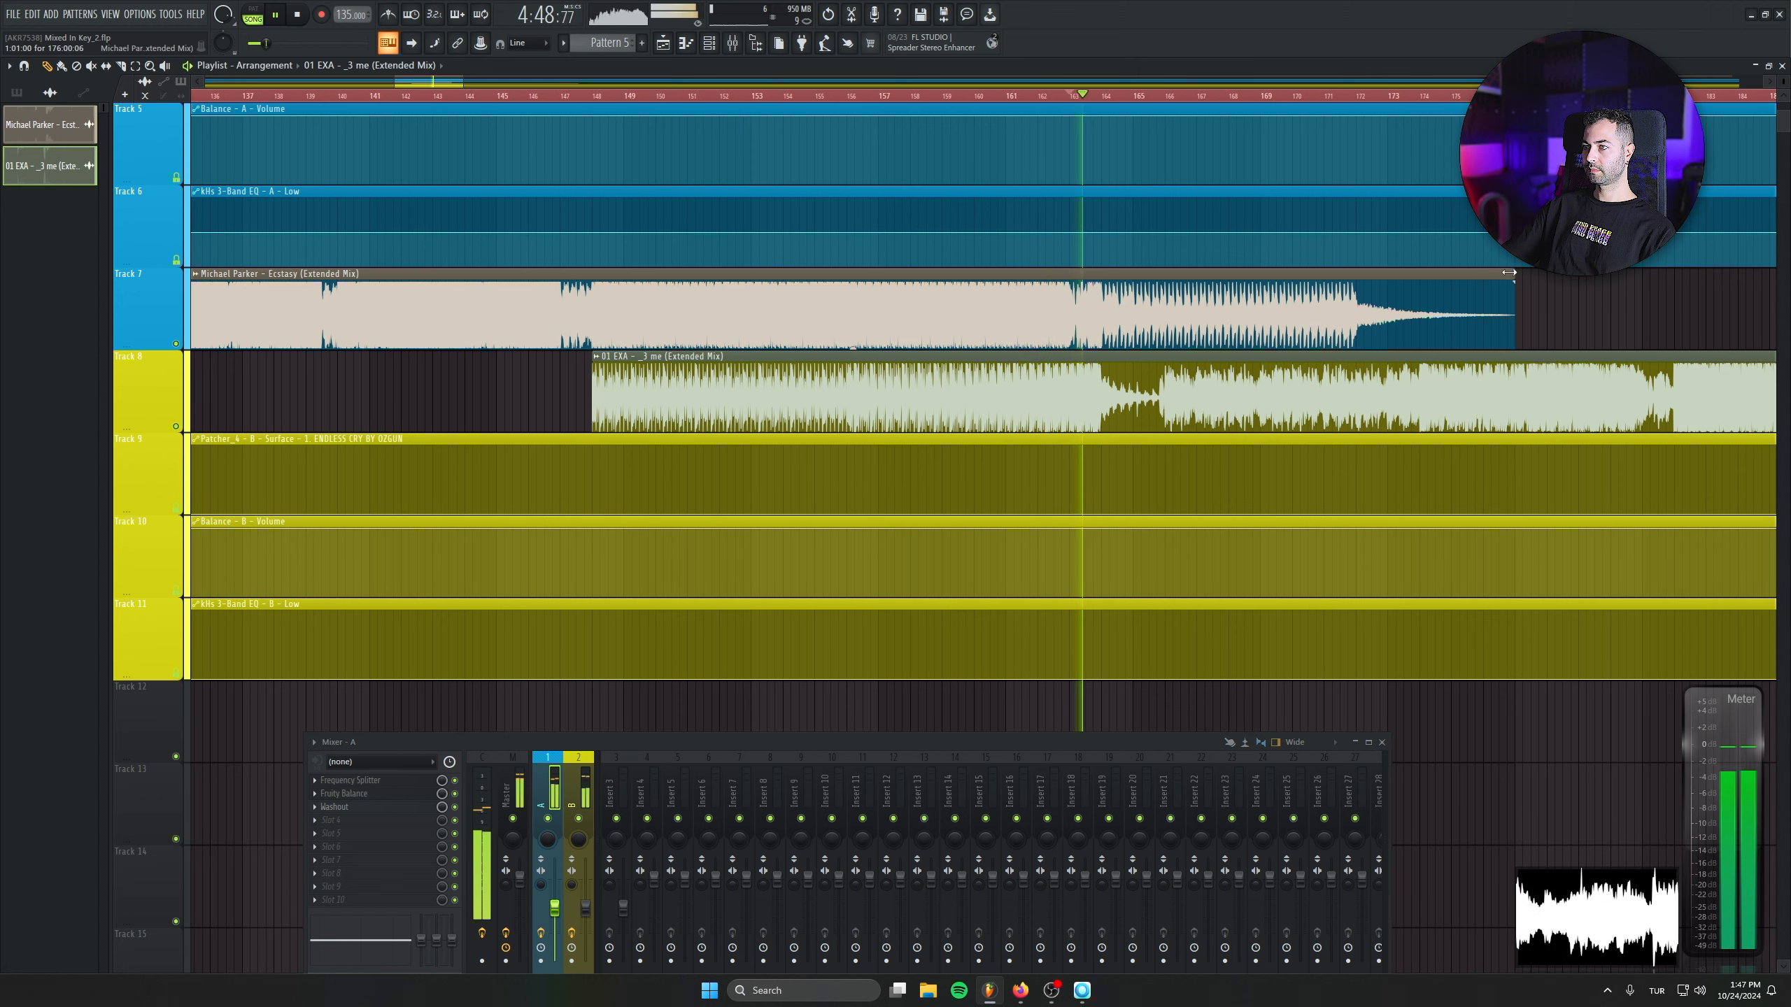
left_click_drag(1508, 272, 1102, 278)
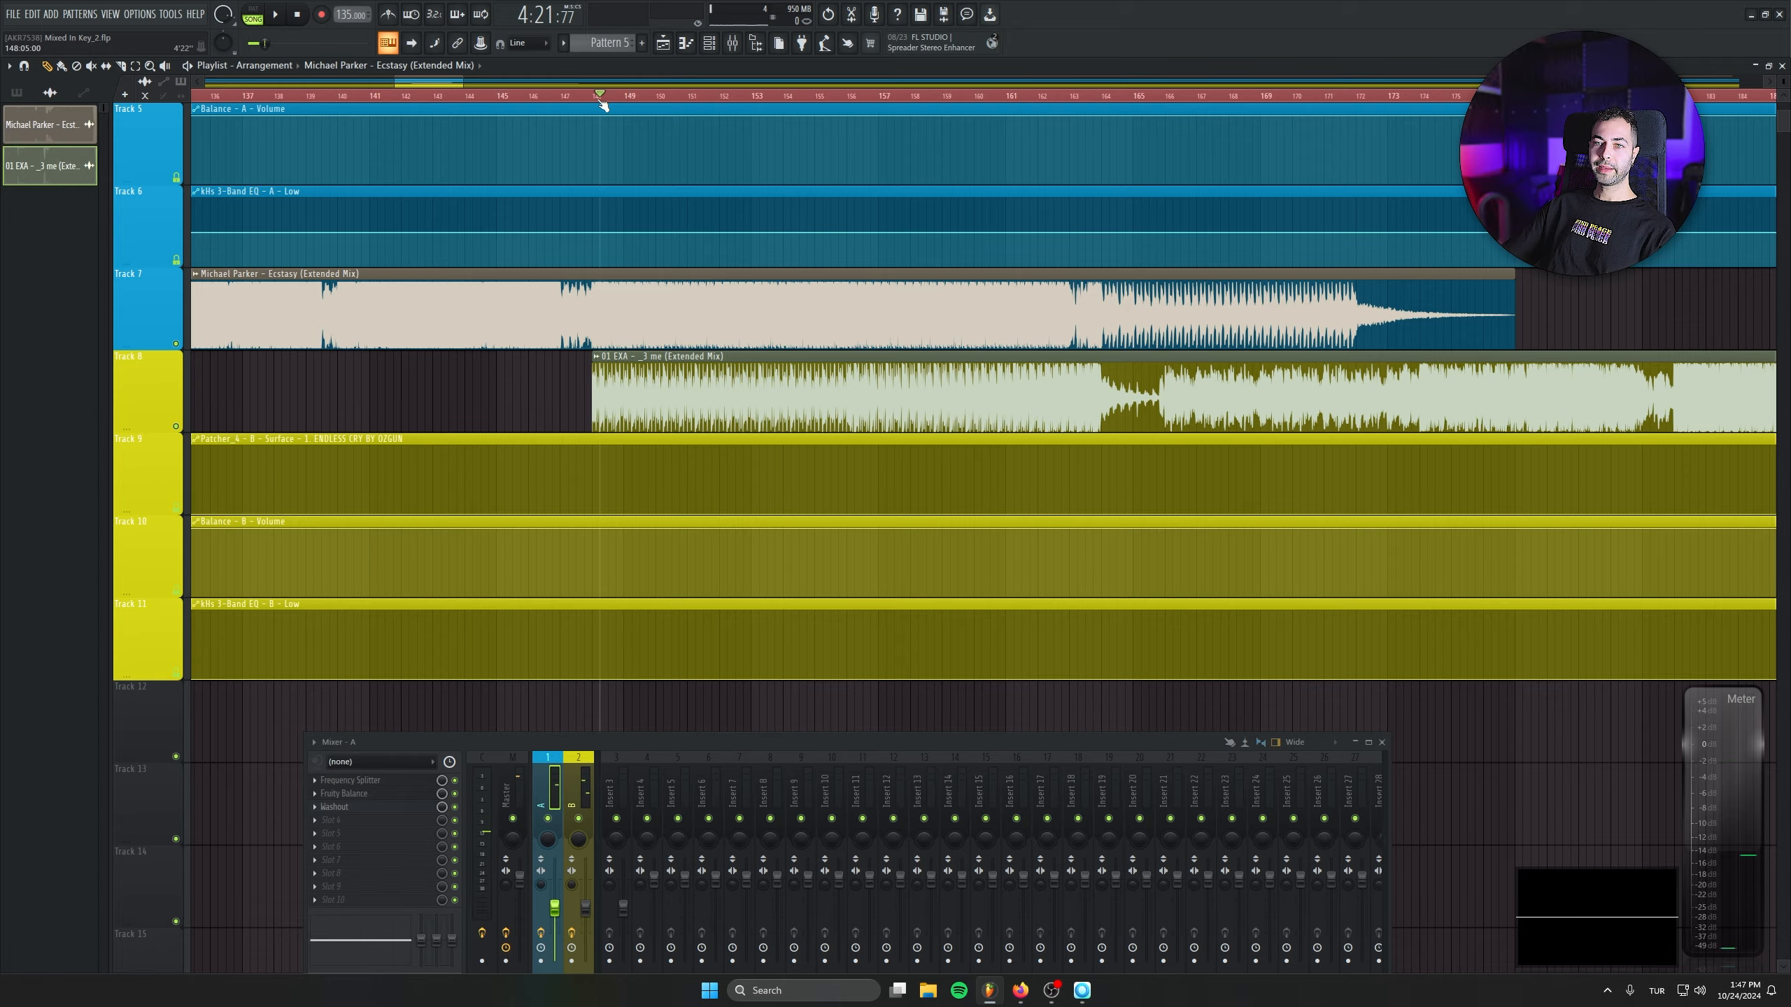
scroll(586, 335, "up", 2)
left_click_drag(585, 321, 592, 464)
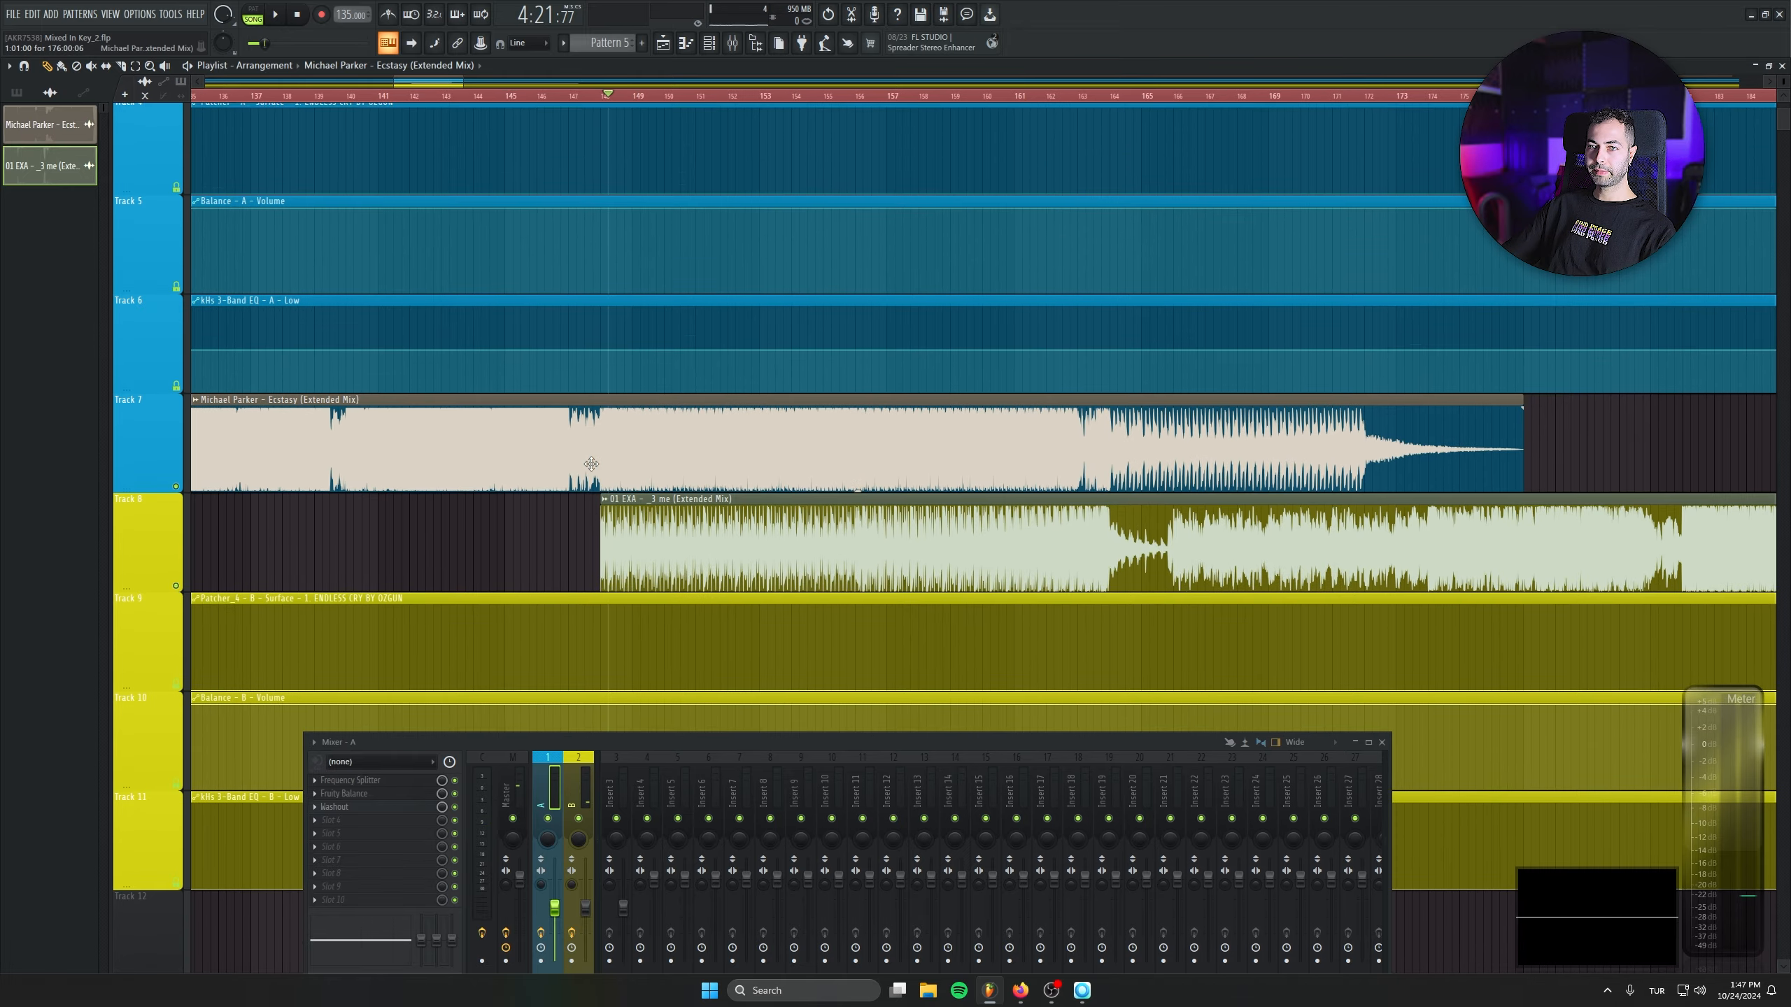
- Copy the value of the first point in the kHs 3-Band EQ - A - Low automation clip on Track 6
scroll(453, 477, "down", 3)
scroll(454, 477, "down", 5)
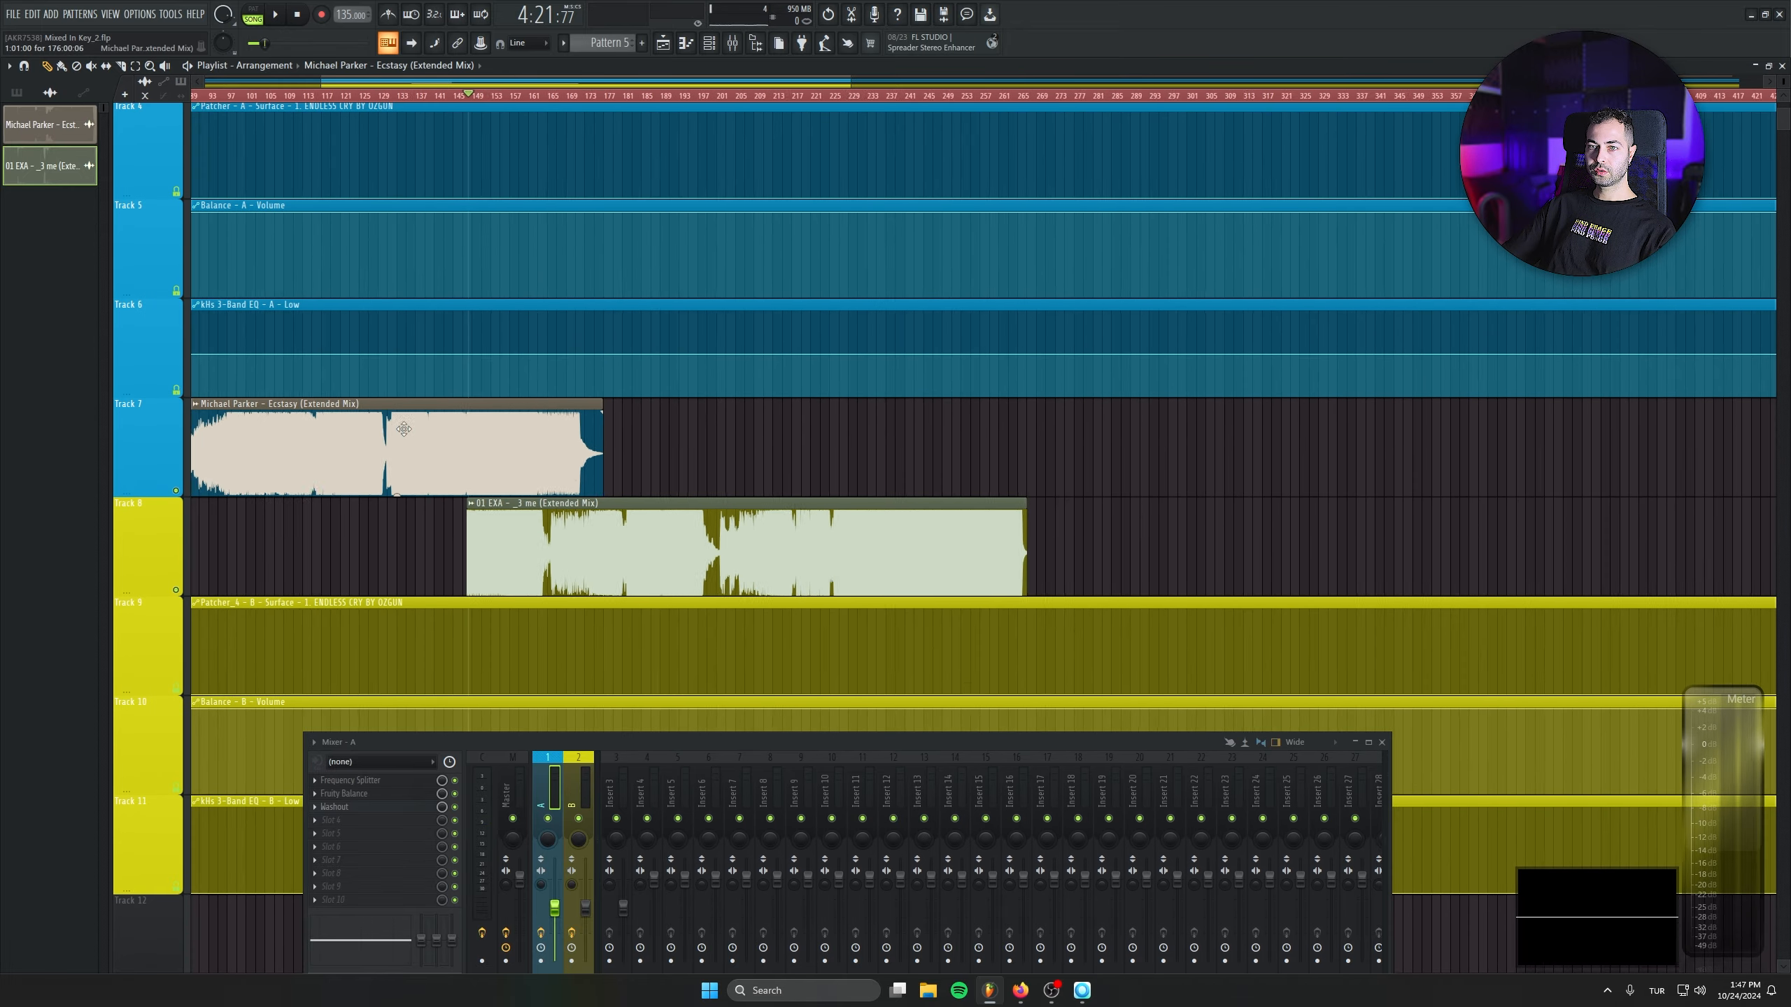
right_click(197, 363)
left_click(213, 587)
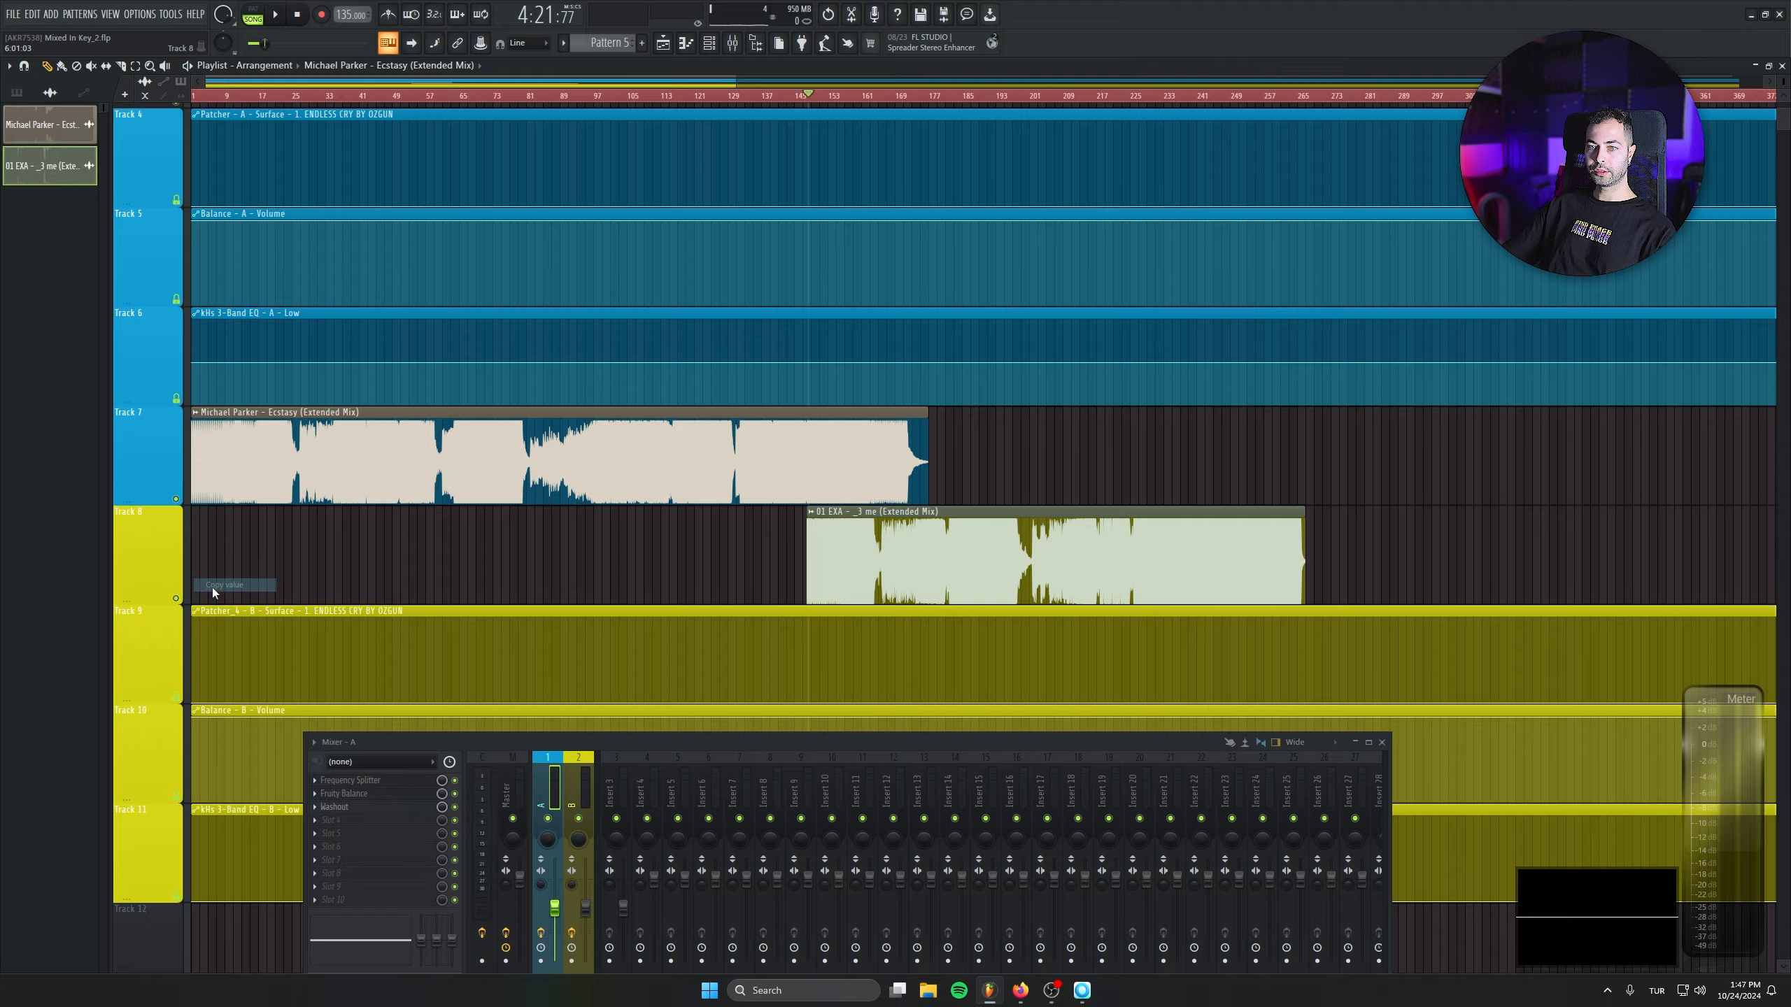
- Add a point at bar 148 in the kHs 3-Band EQ - A - Low automation clip and paste the copied 50% value into it
left_click_drag(691, 387, 1407, 358)
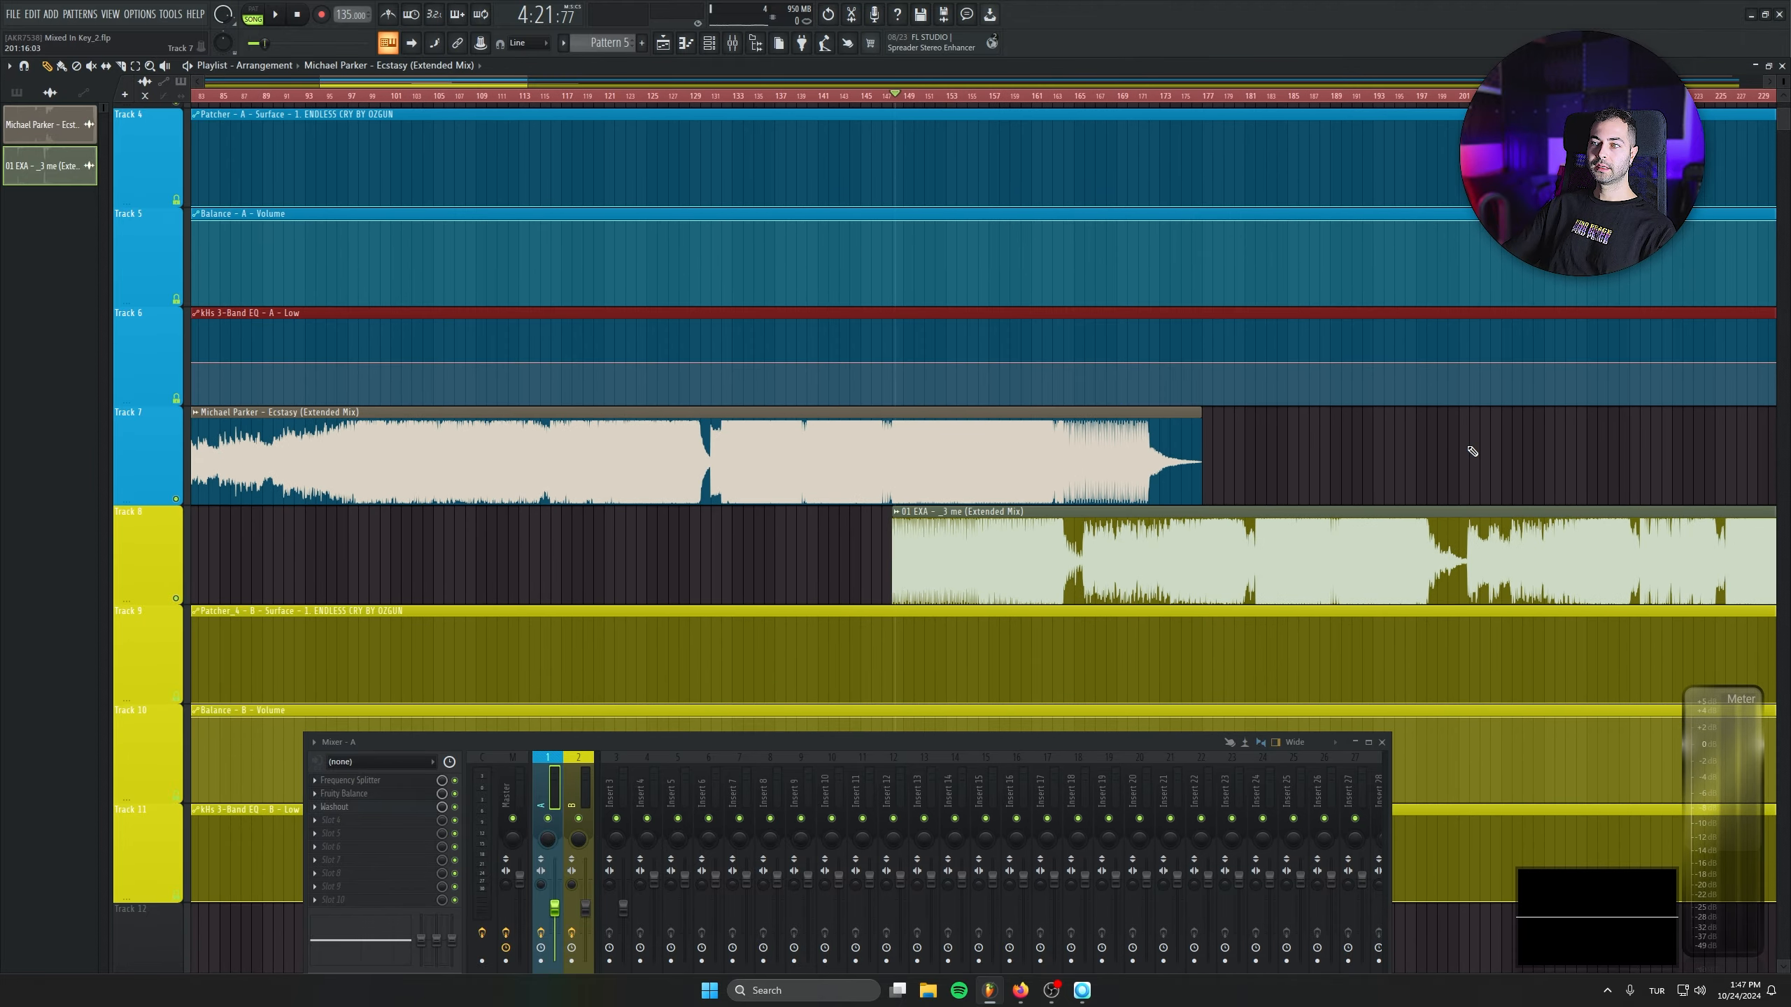
scroll(903, 444, "up", 5)
scroll(696, 440, "up", 6)
scroll(692, 435, "up", 2)
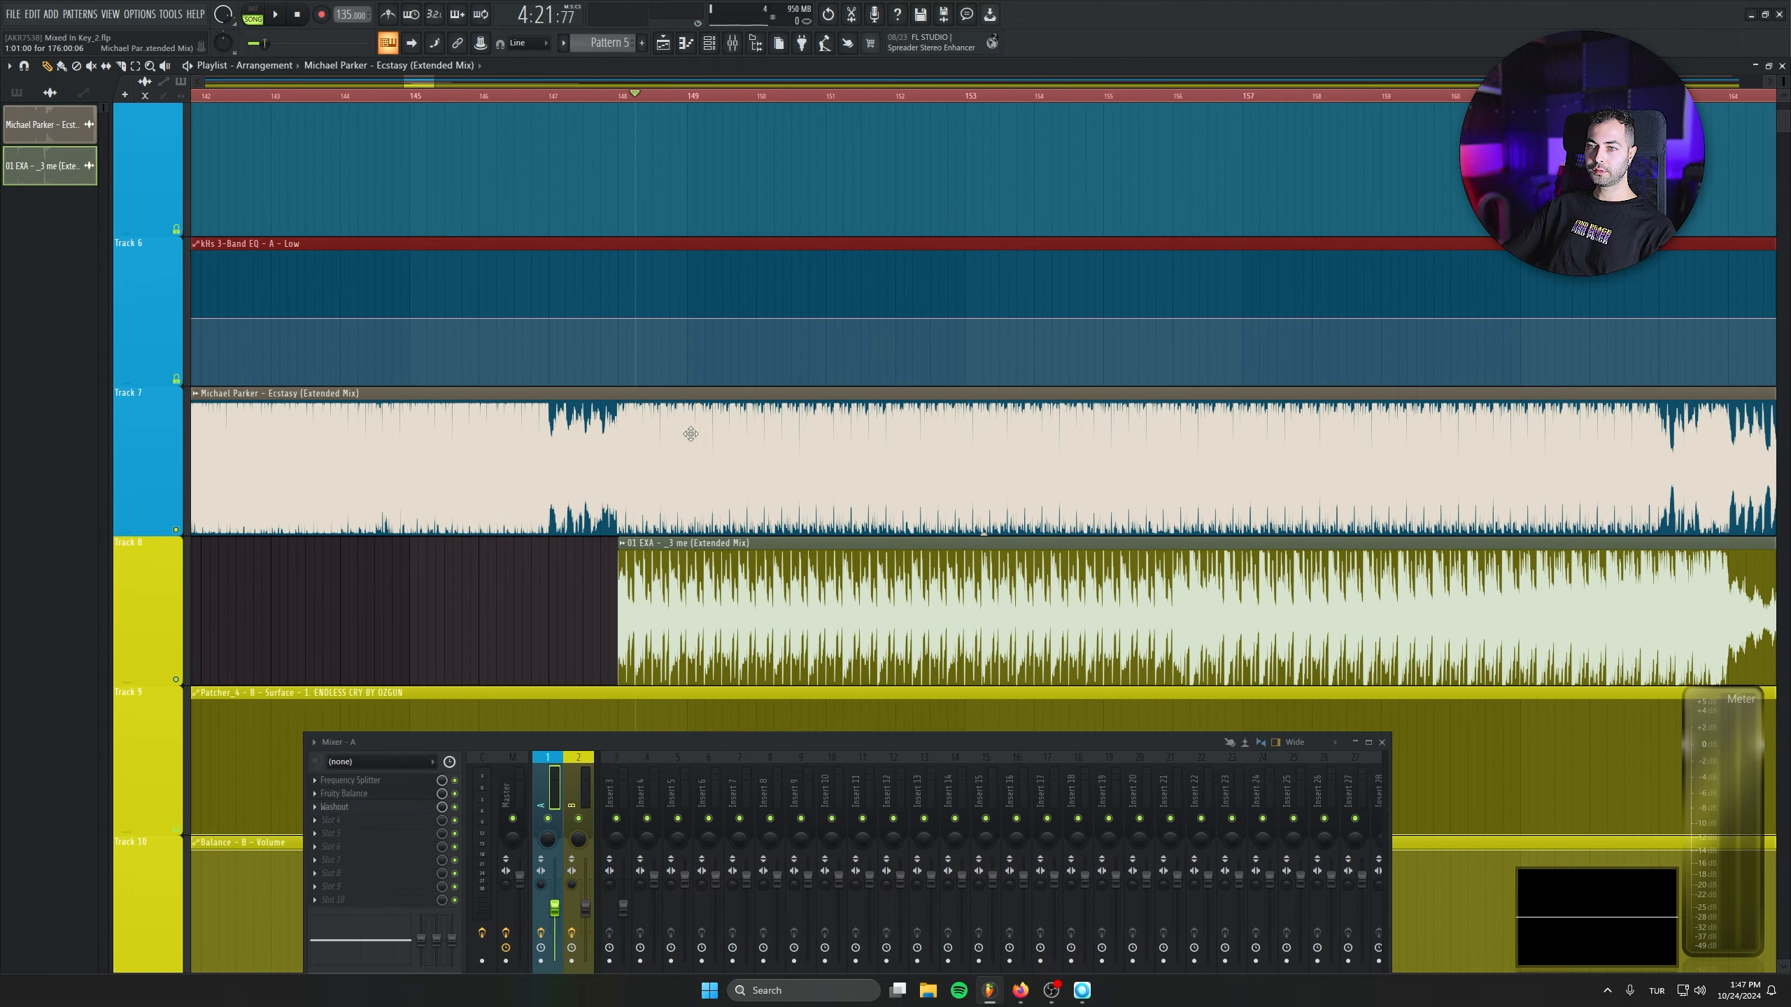
right_click(621, 319)
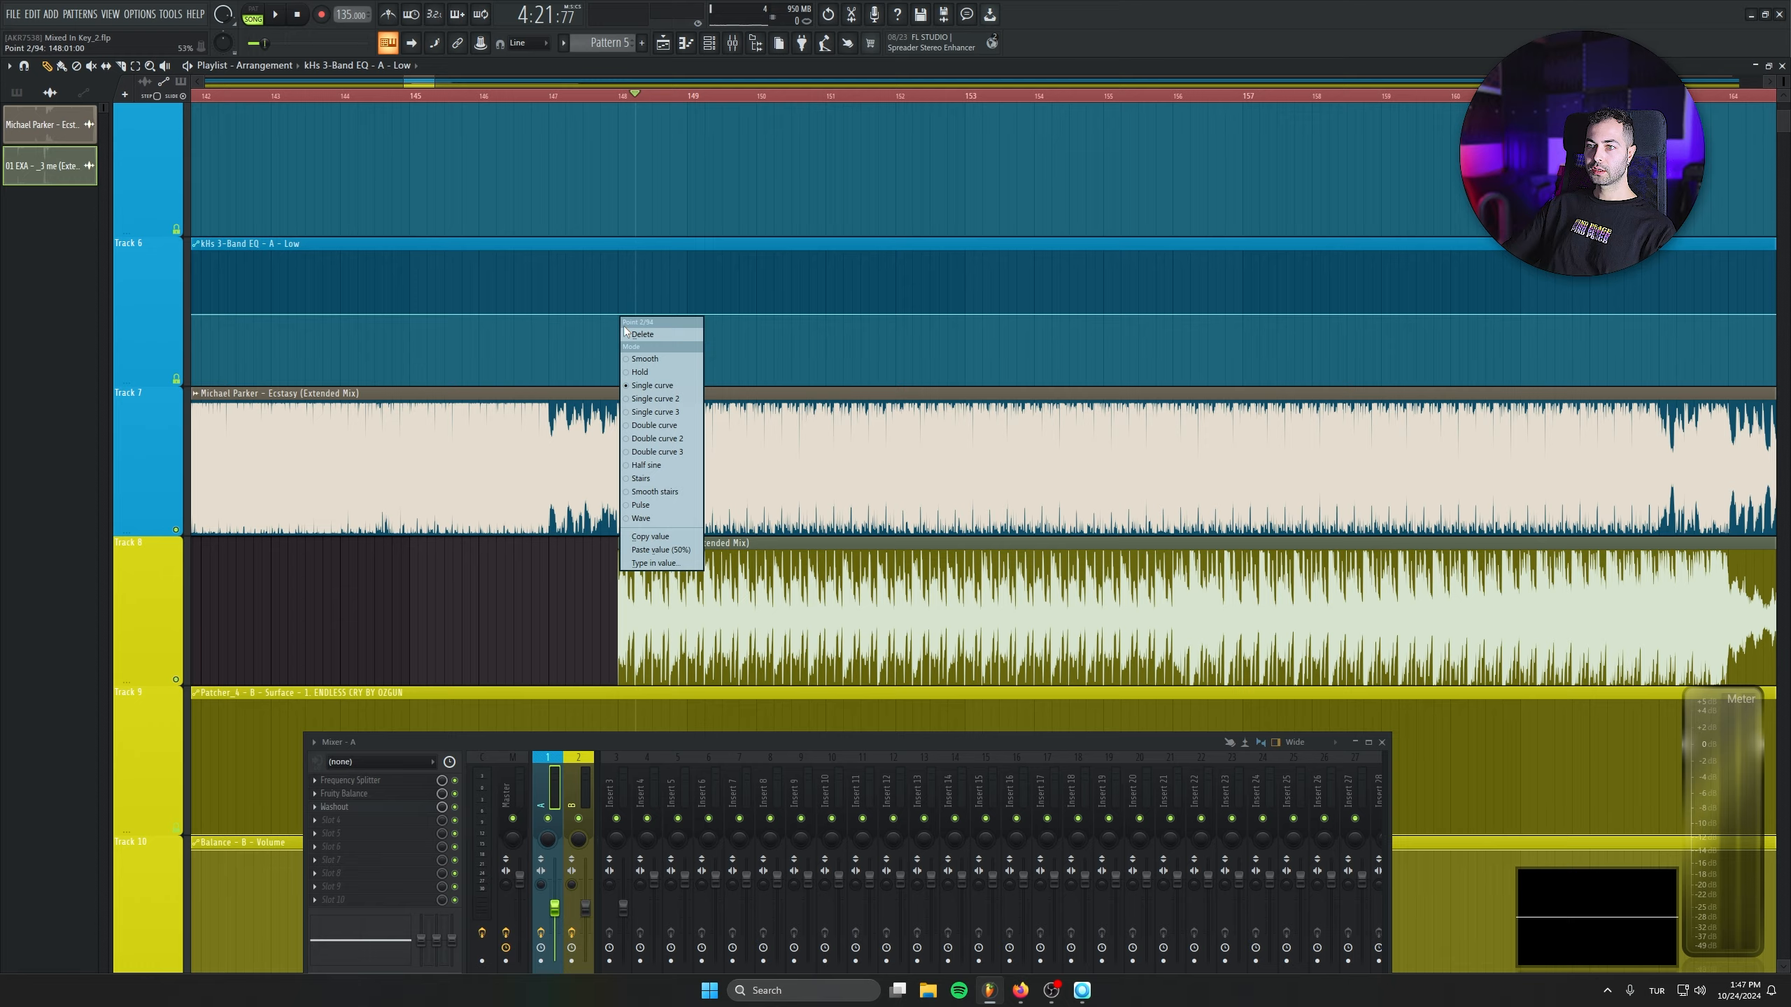
left_click(659, 551)
left_click_drag(985, 284, 713, 277)
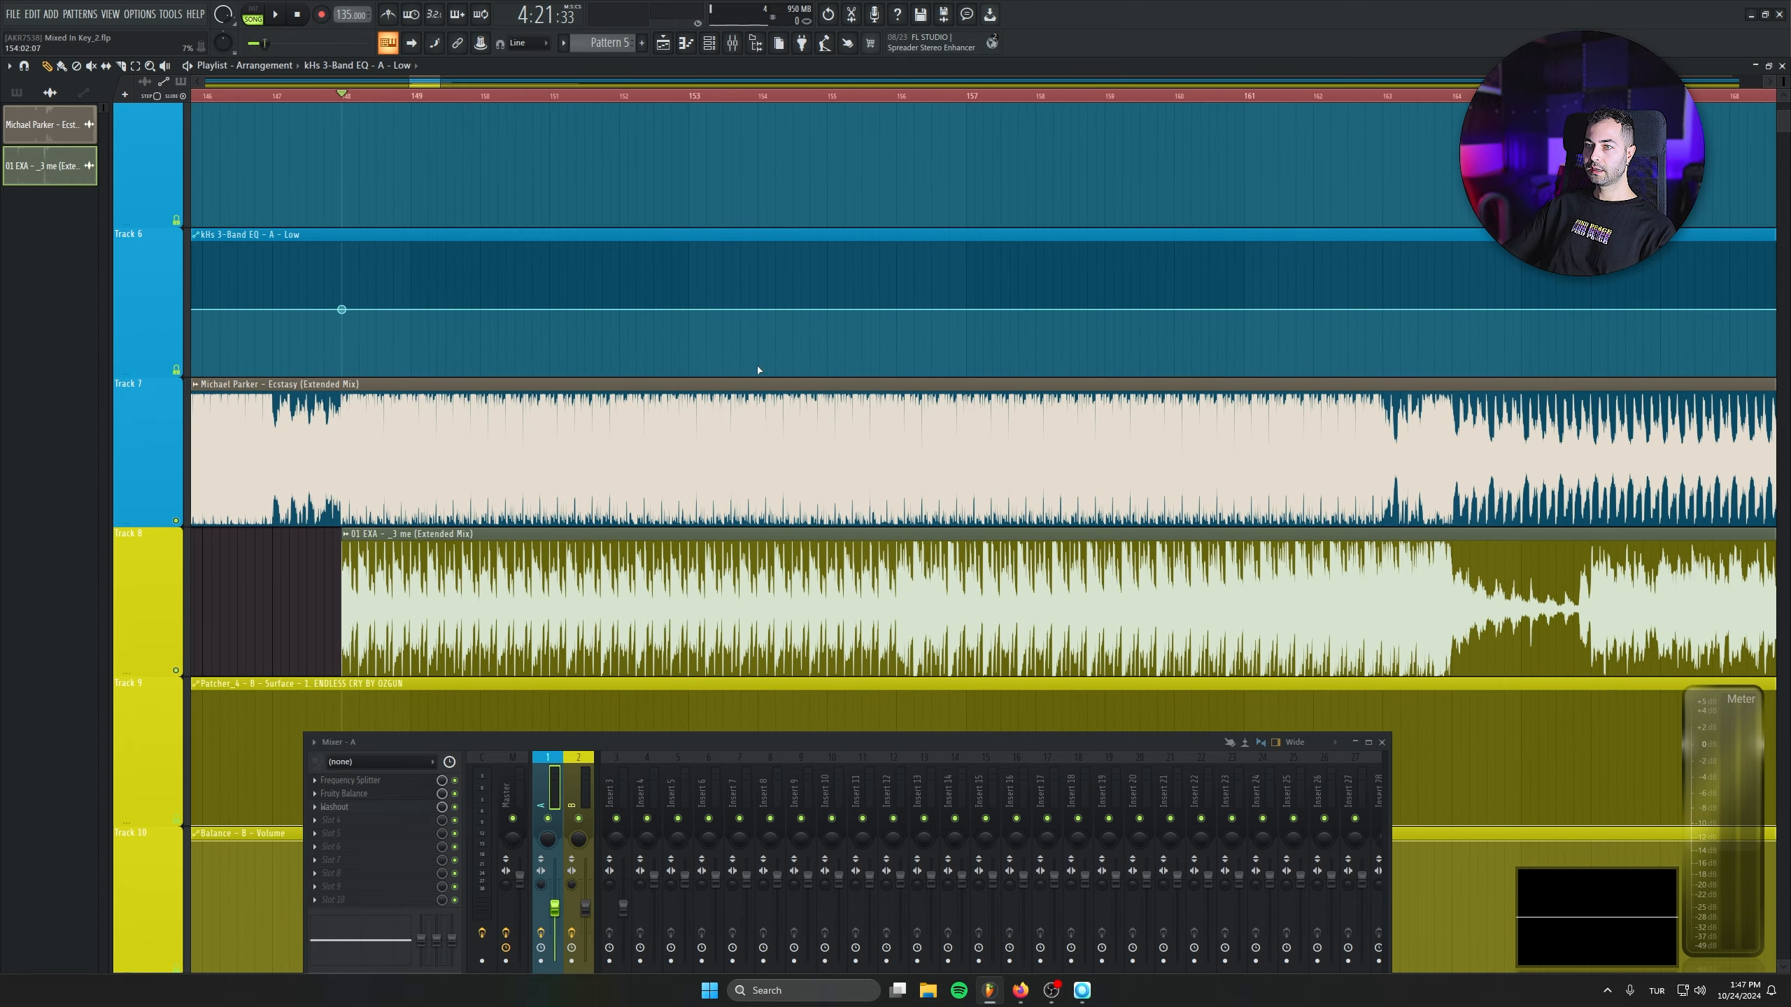
left_click_drag(922, 114, 901, 151)
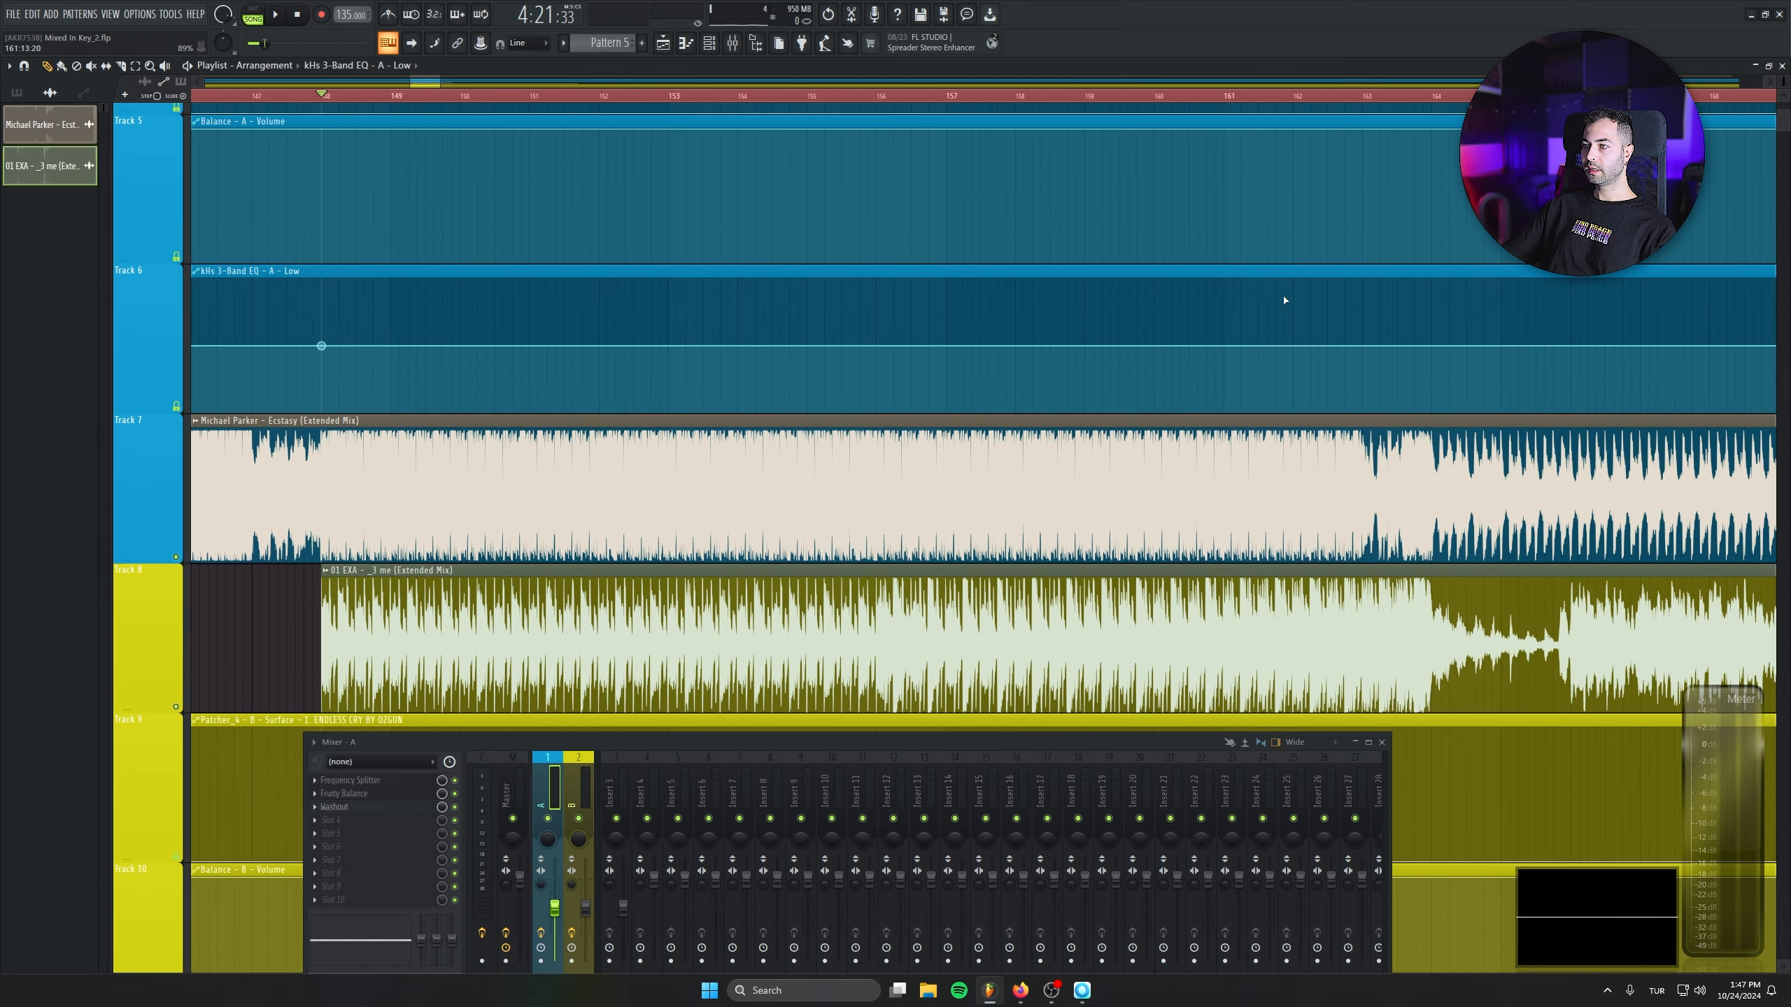
left_click_drag(1332, 287, 1325, 224)
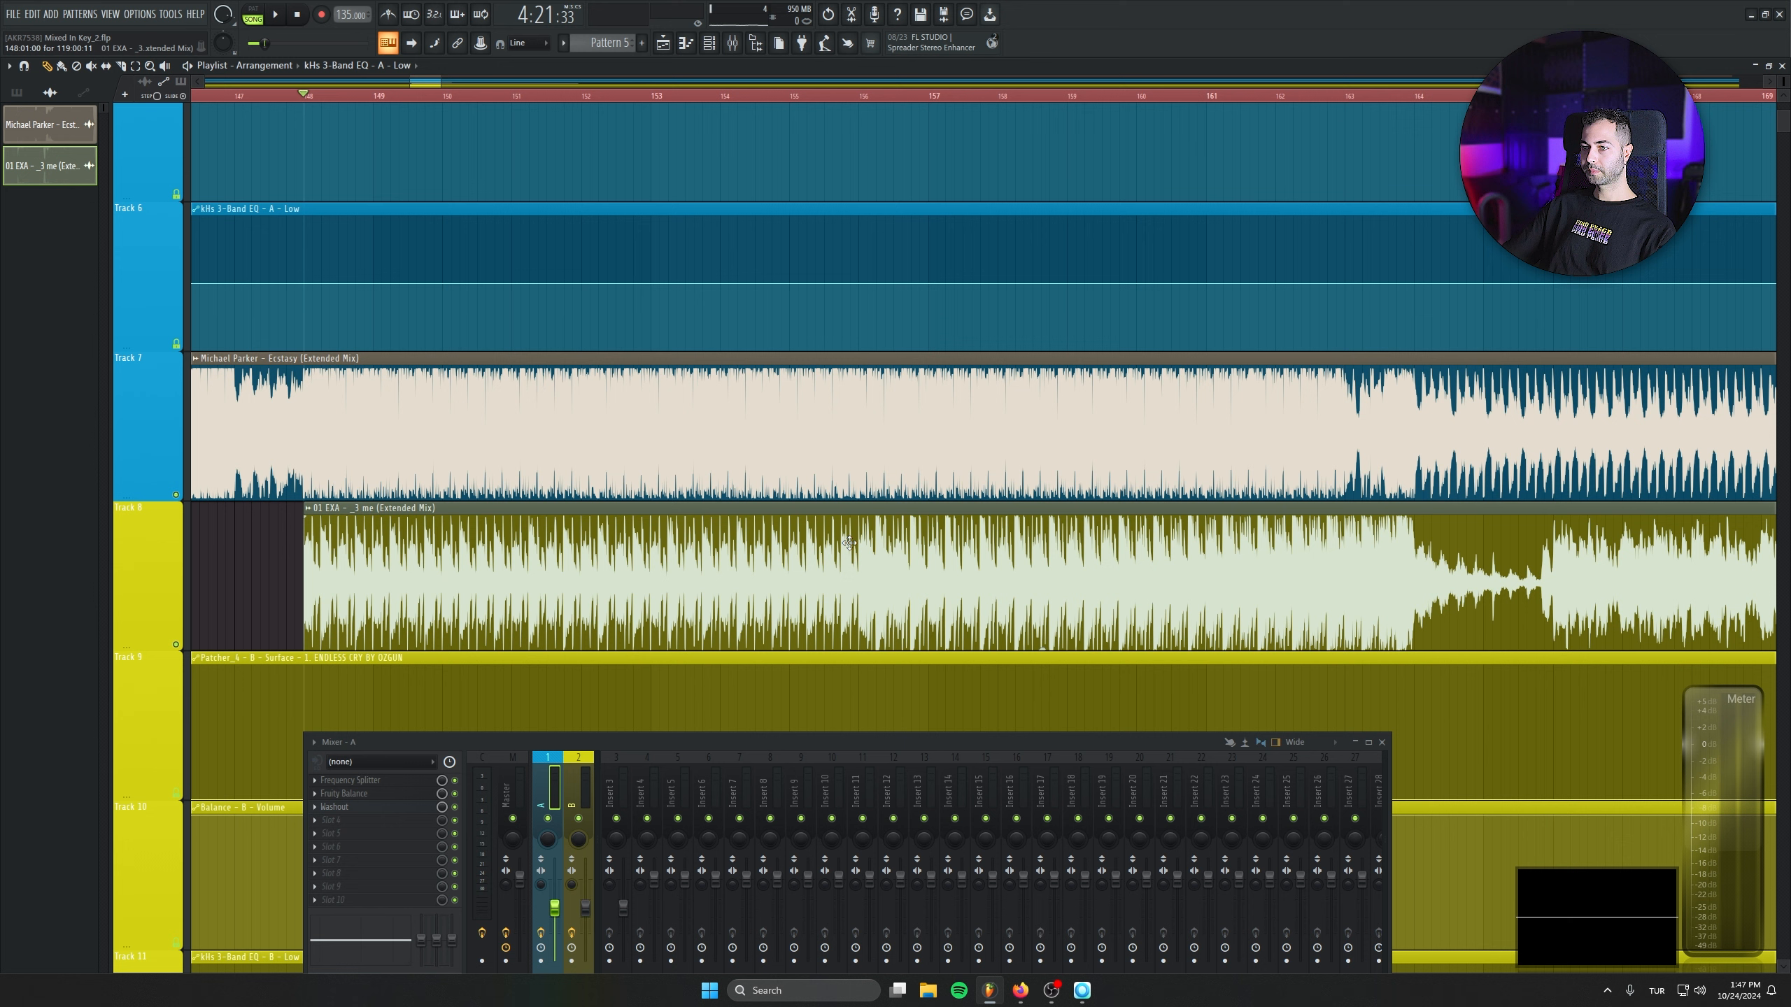
- Add points at bars 155 and 156 in the kHs 3-Band EQ - A - Low clip, paste 50%, and lower the bar 156 point to the minimum
right_click(861, 282)
left_click(907, 518)
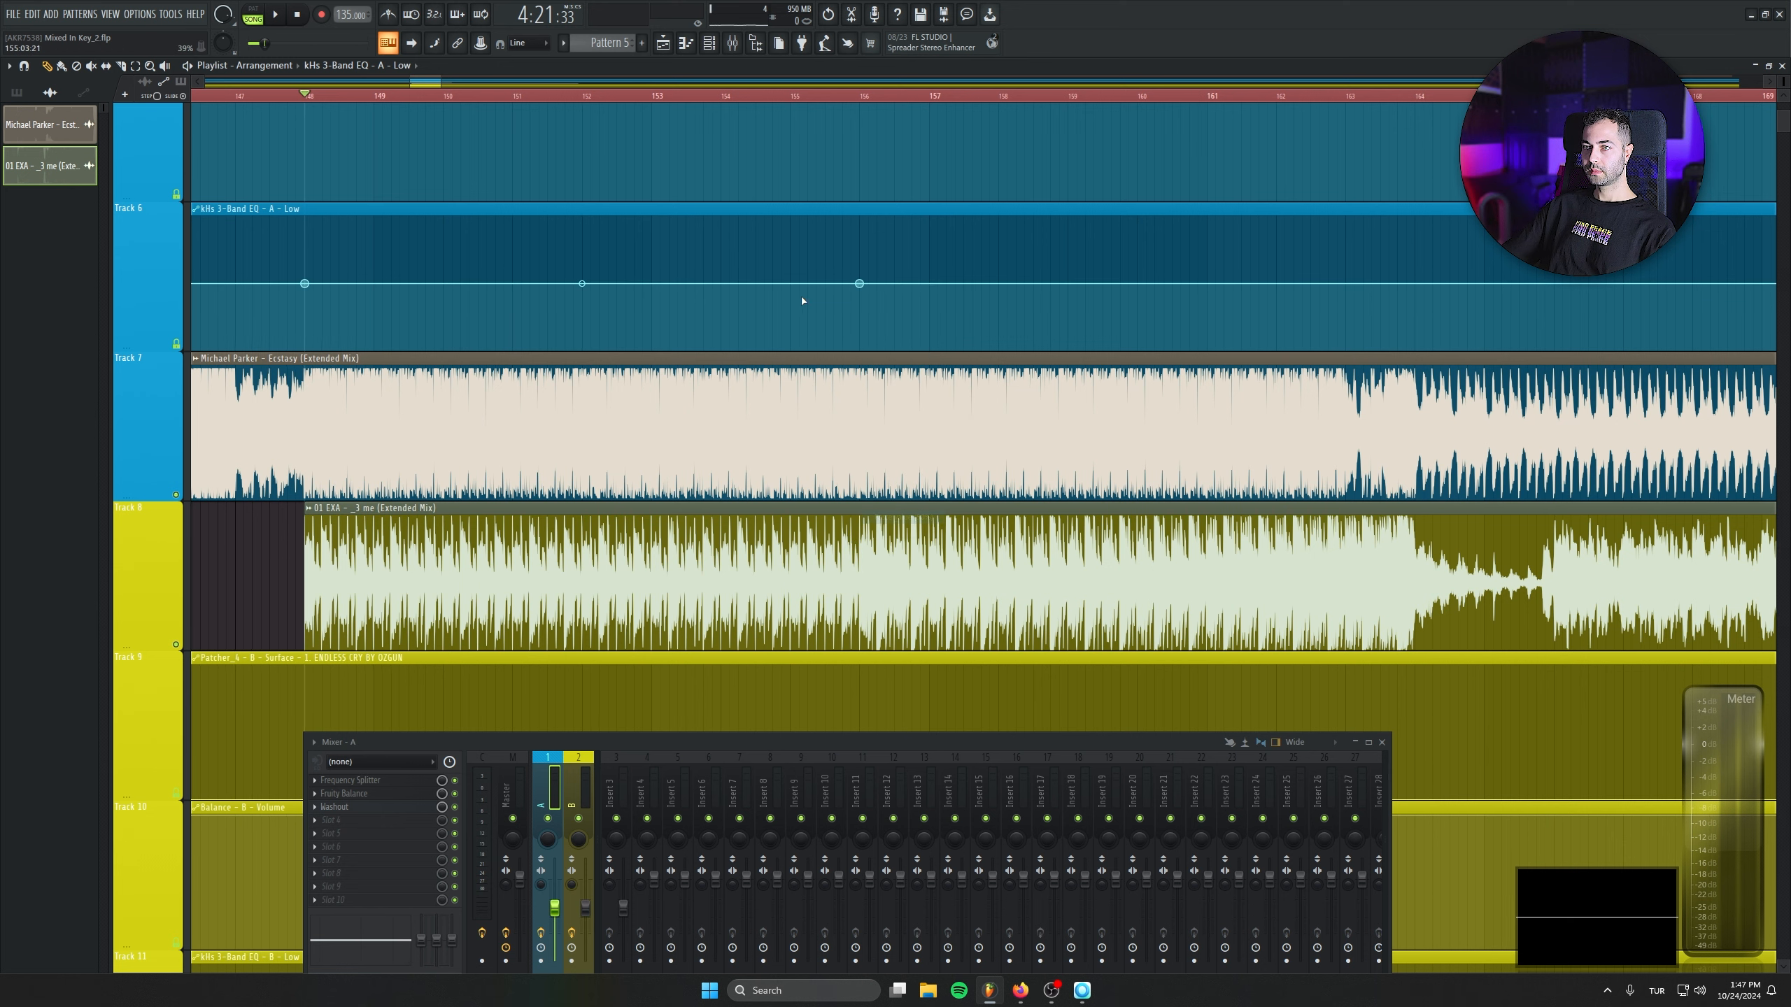
right_click(791, 285)
left_click(843, 521)
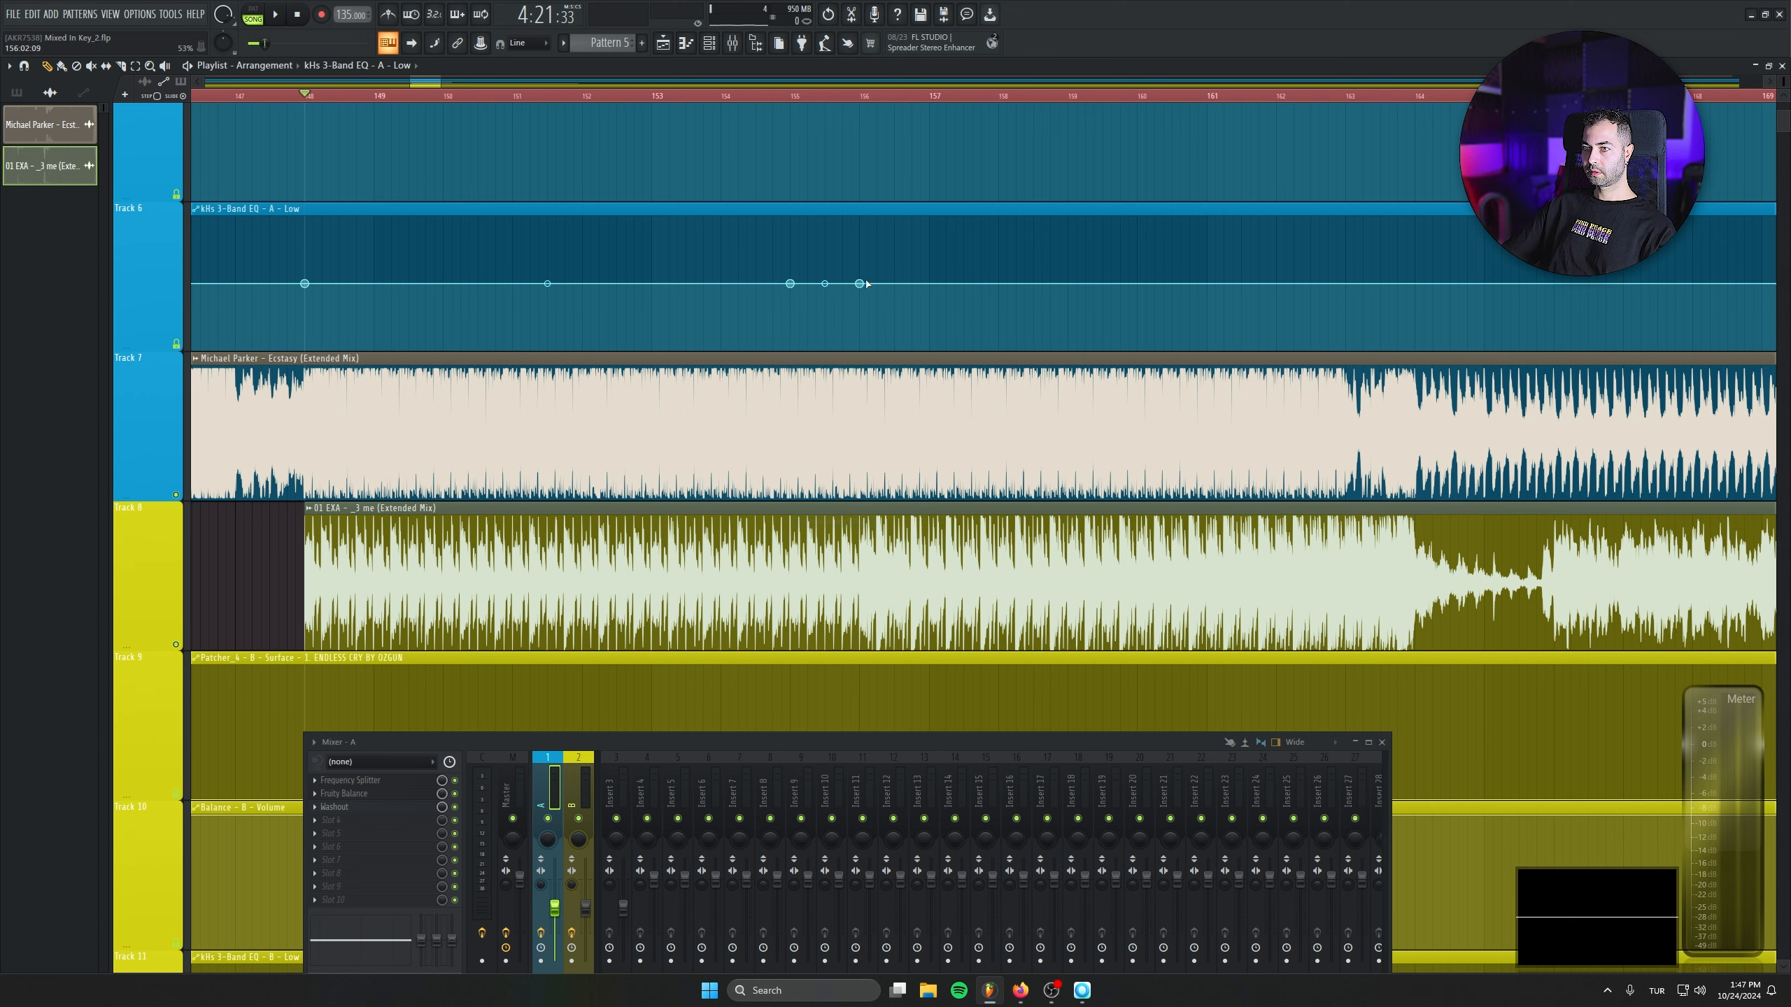
left_click_drag(859, 283, 859, 349)
- Add points at bars 148, 155 and 156 in the kHs 3-Band EQ - B - Low clip and paste 50% into the bar 156 point
scroll(859, 346, "down", 5)
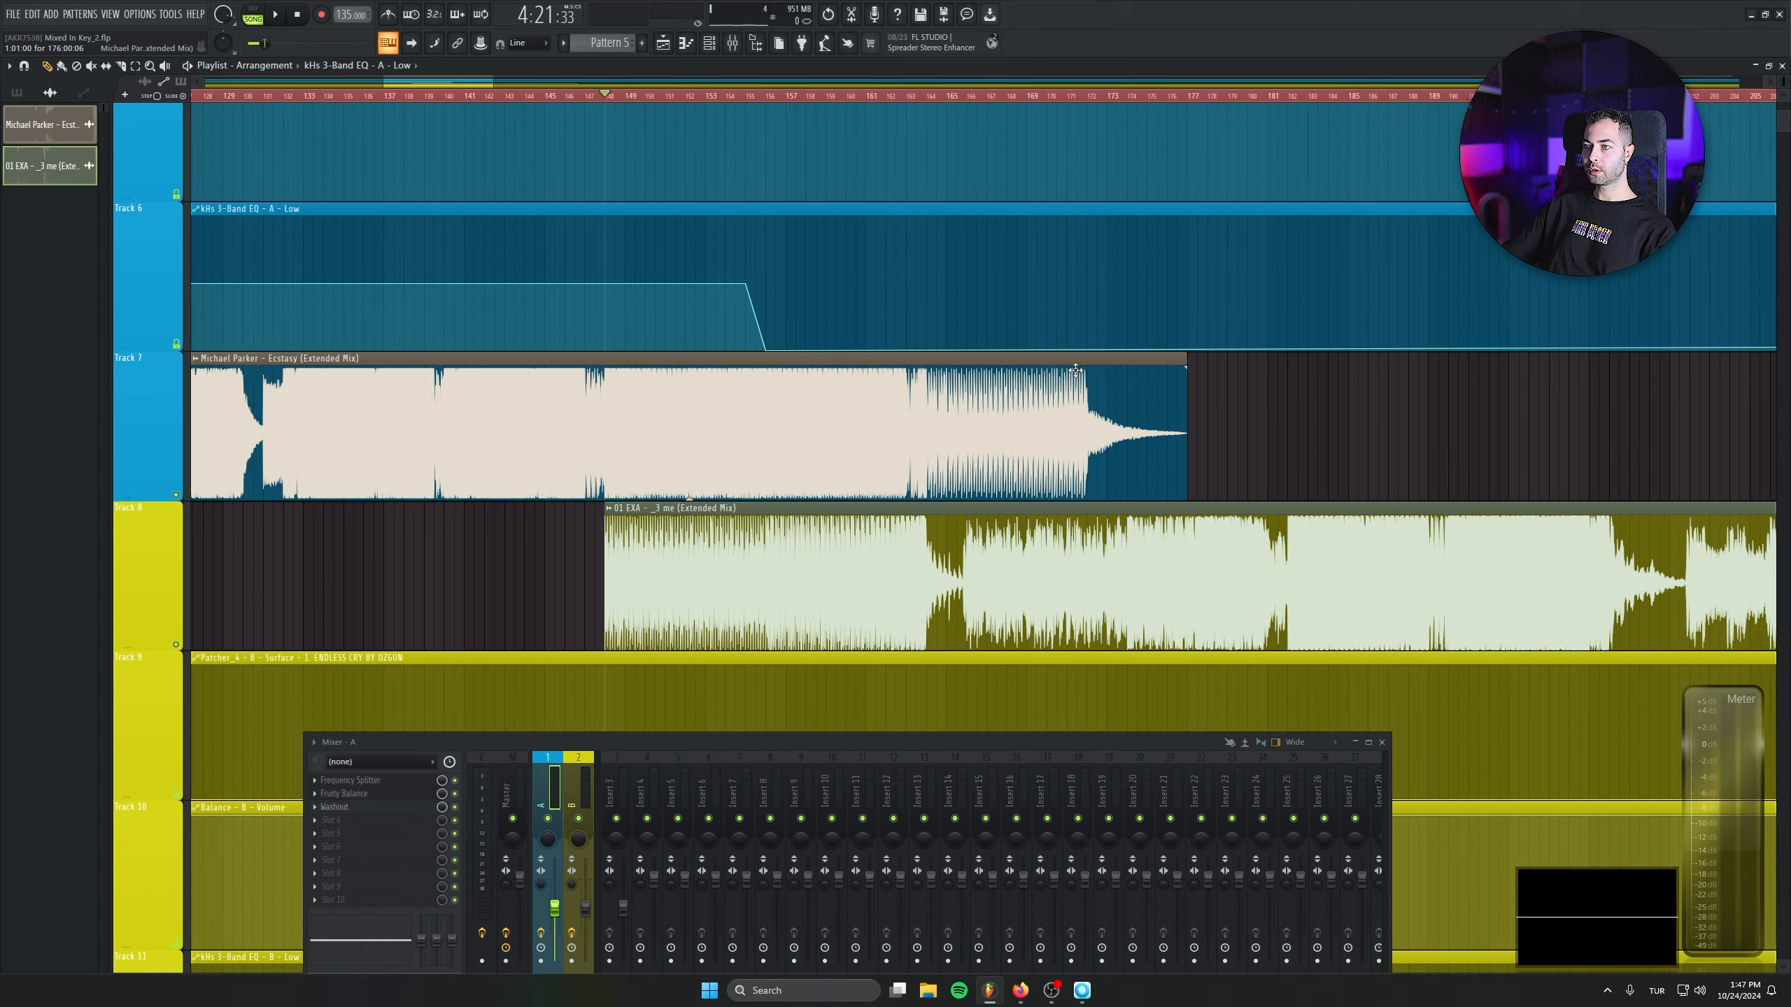
scroll(596, 645, "down", 5)
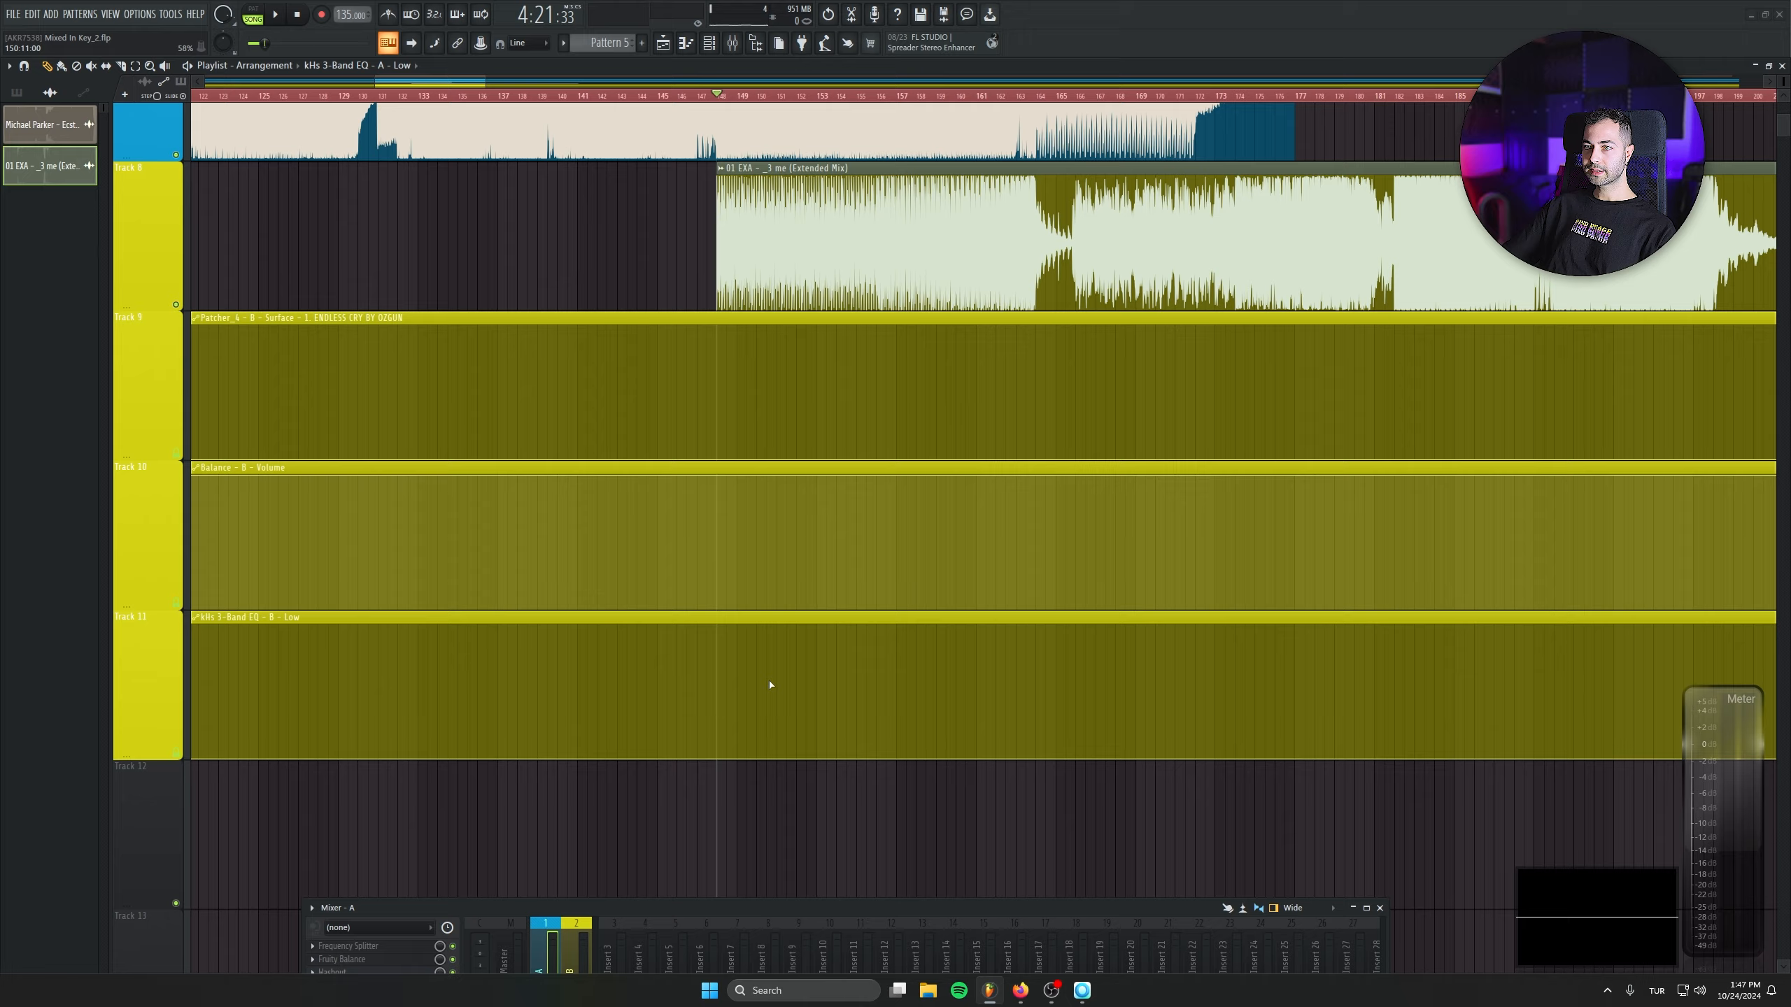
scroll(771, 684, "down", 2)
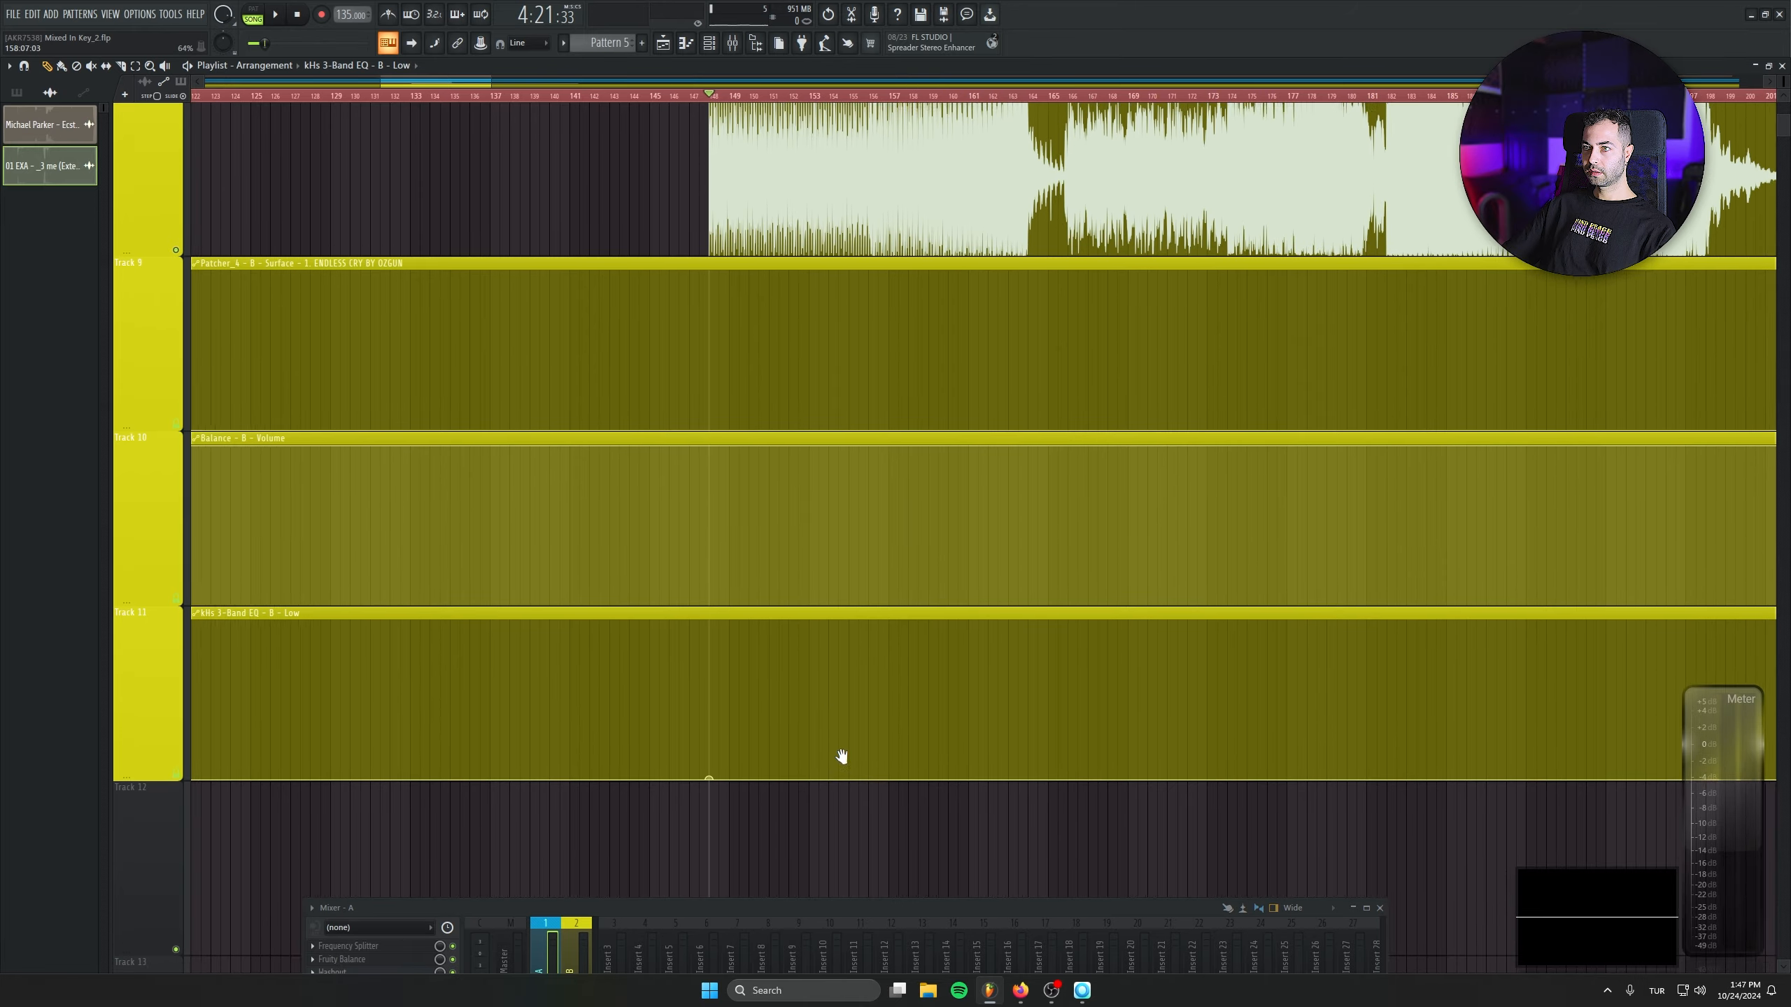
scroll(839, 752, "up", 4)
scroll(838, 680, "up", 3)
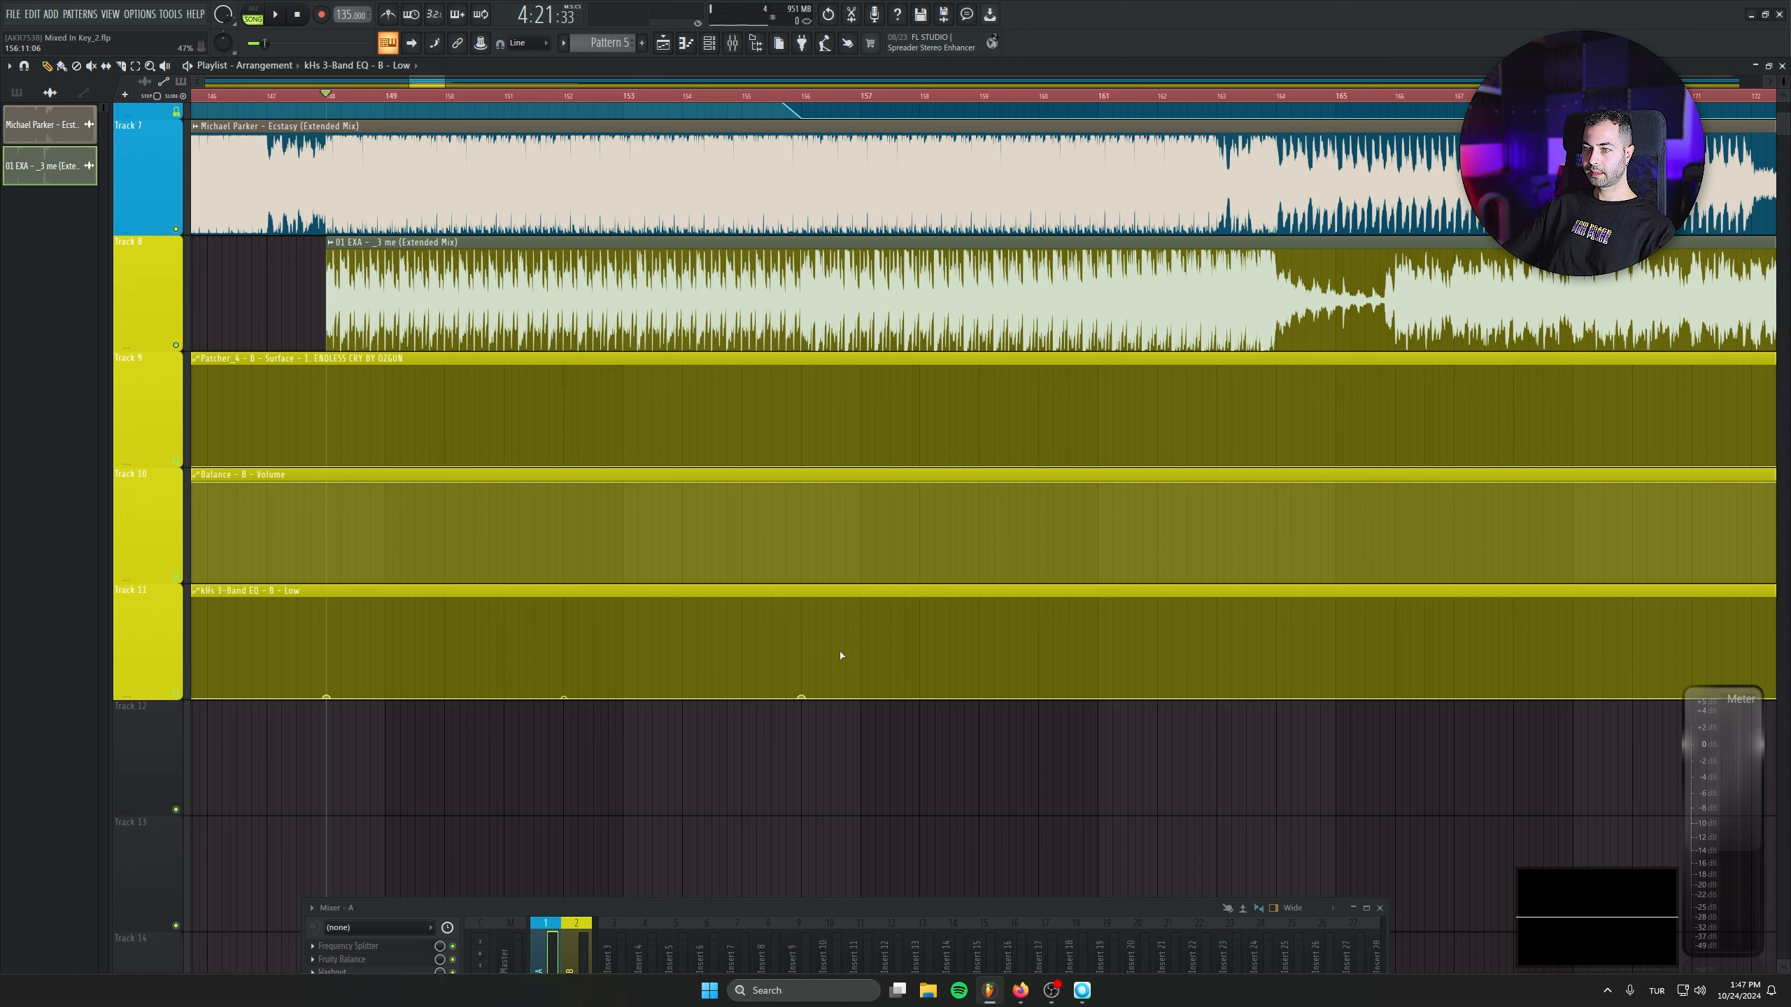
left_click_drag(860, 646, 987, 694)
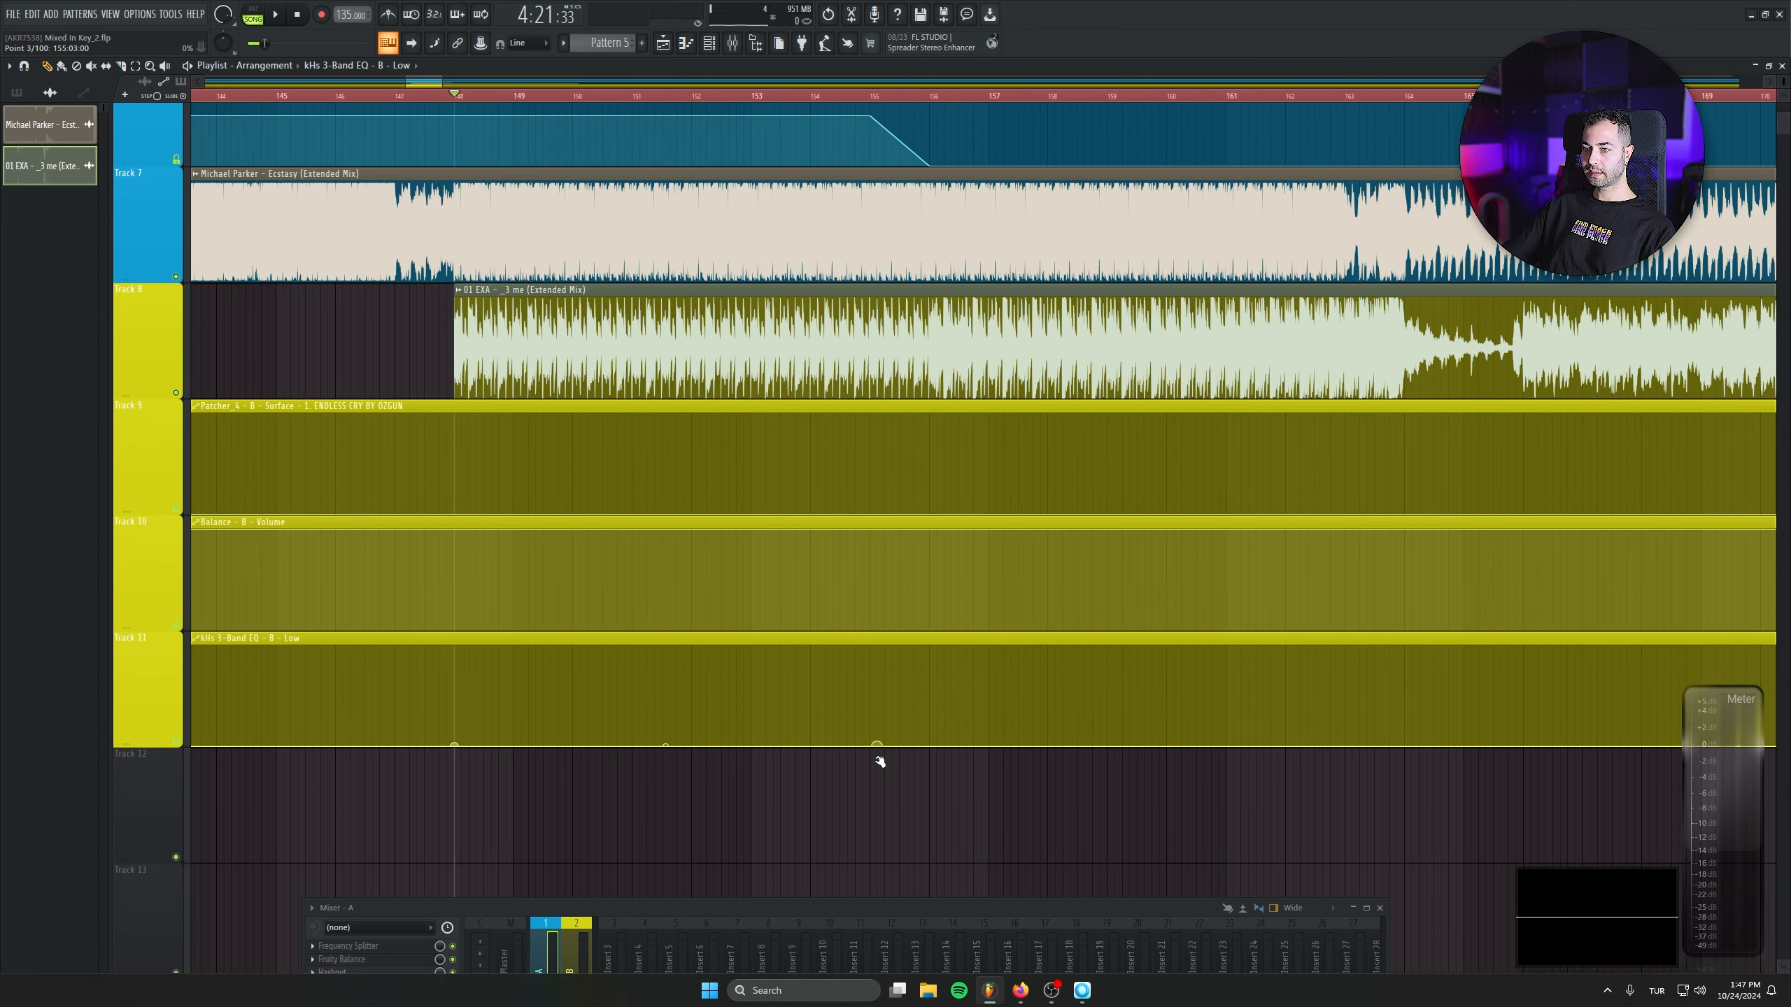
left_click(933, 697)
right_click(931, 696)
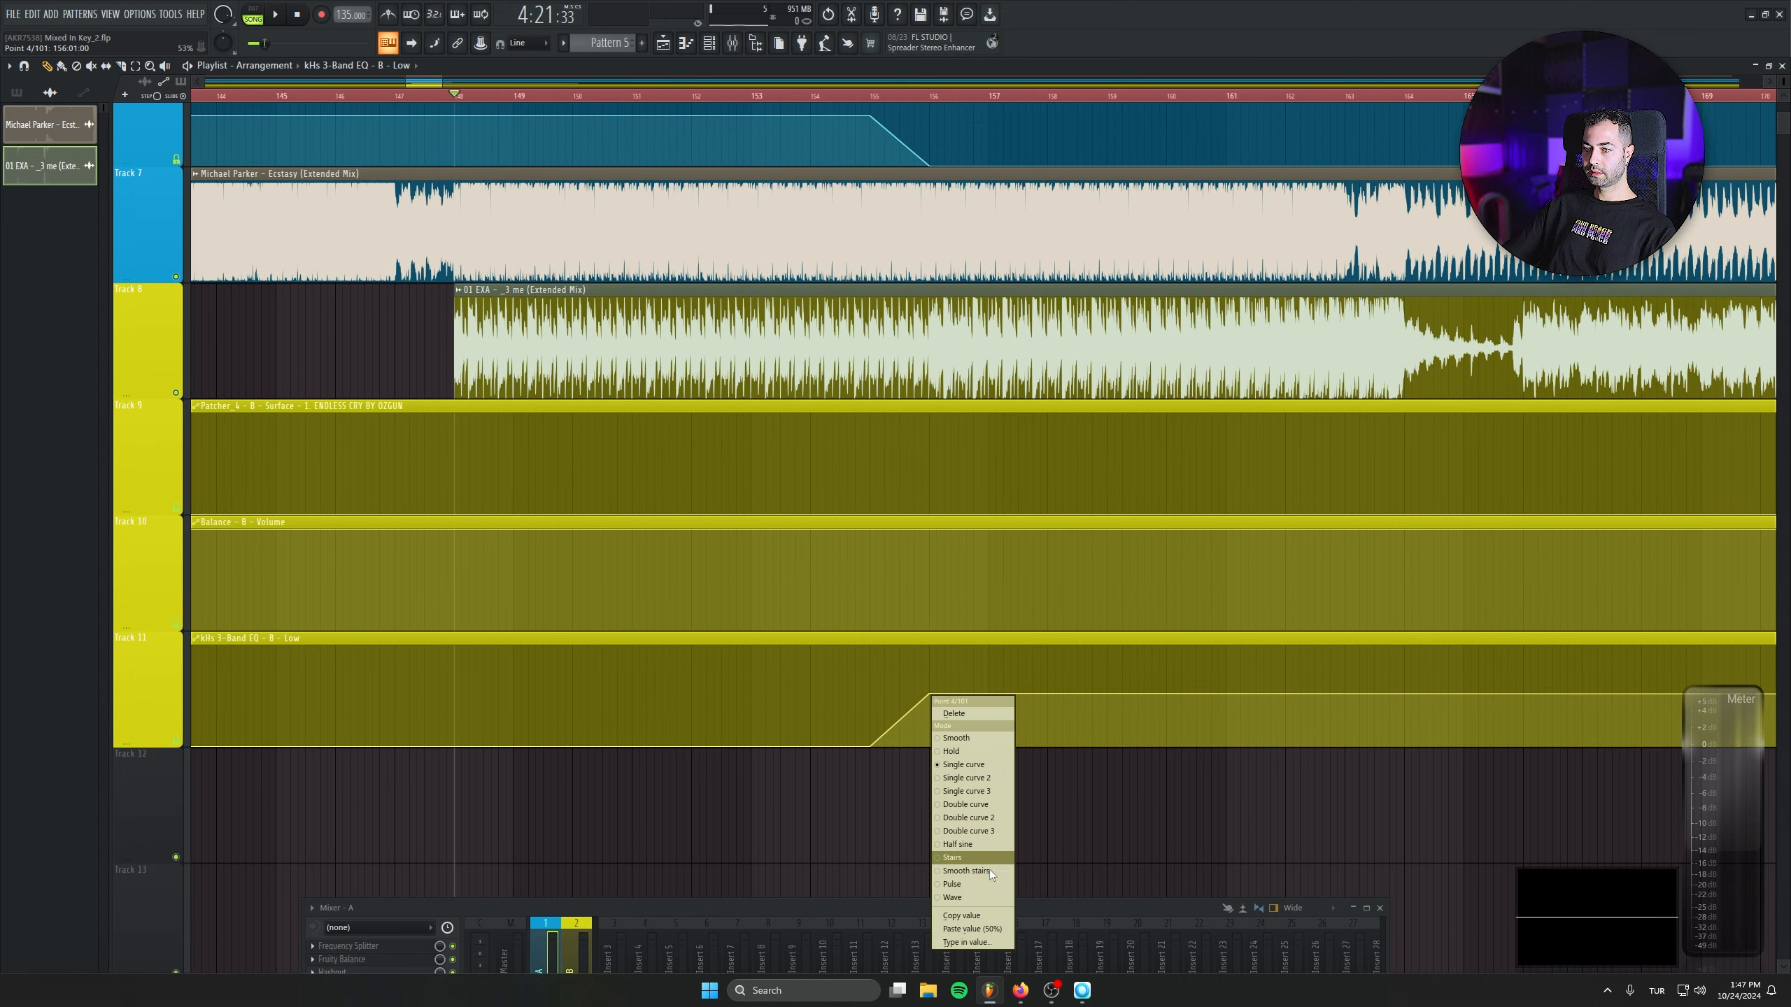
left_click(996, 929)
- Play the transition and open the Frequency Splitter of mixer track A, moving its window aside
scroll(836, 784, "down", 1)
key("space")
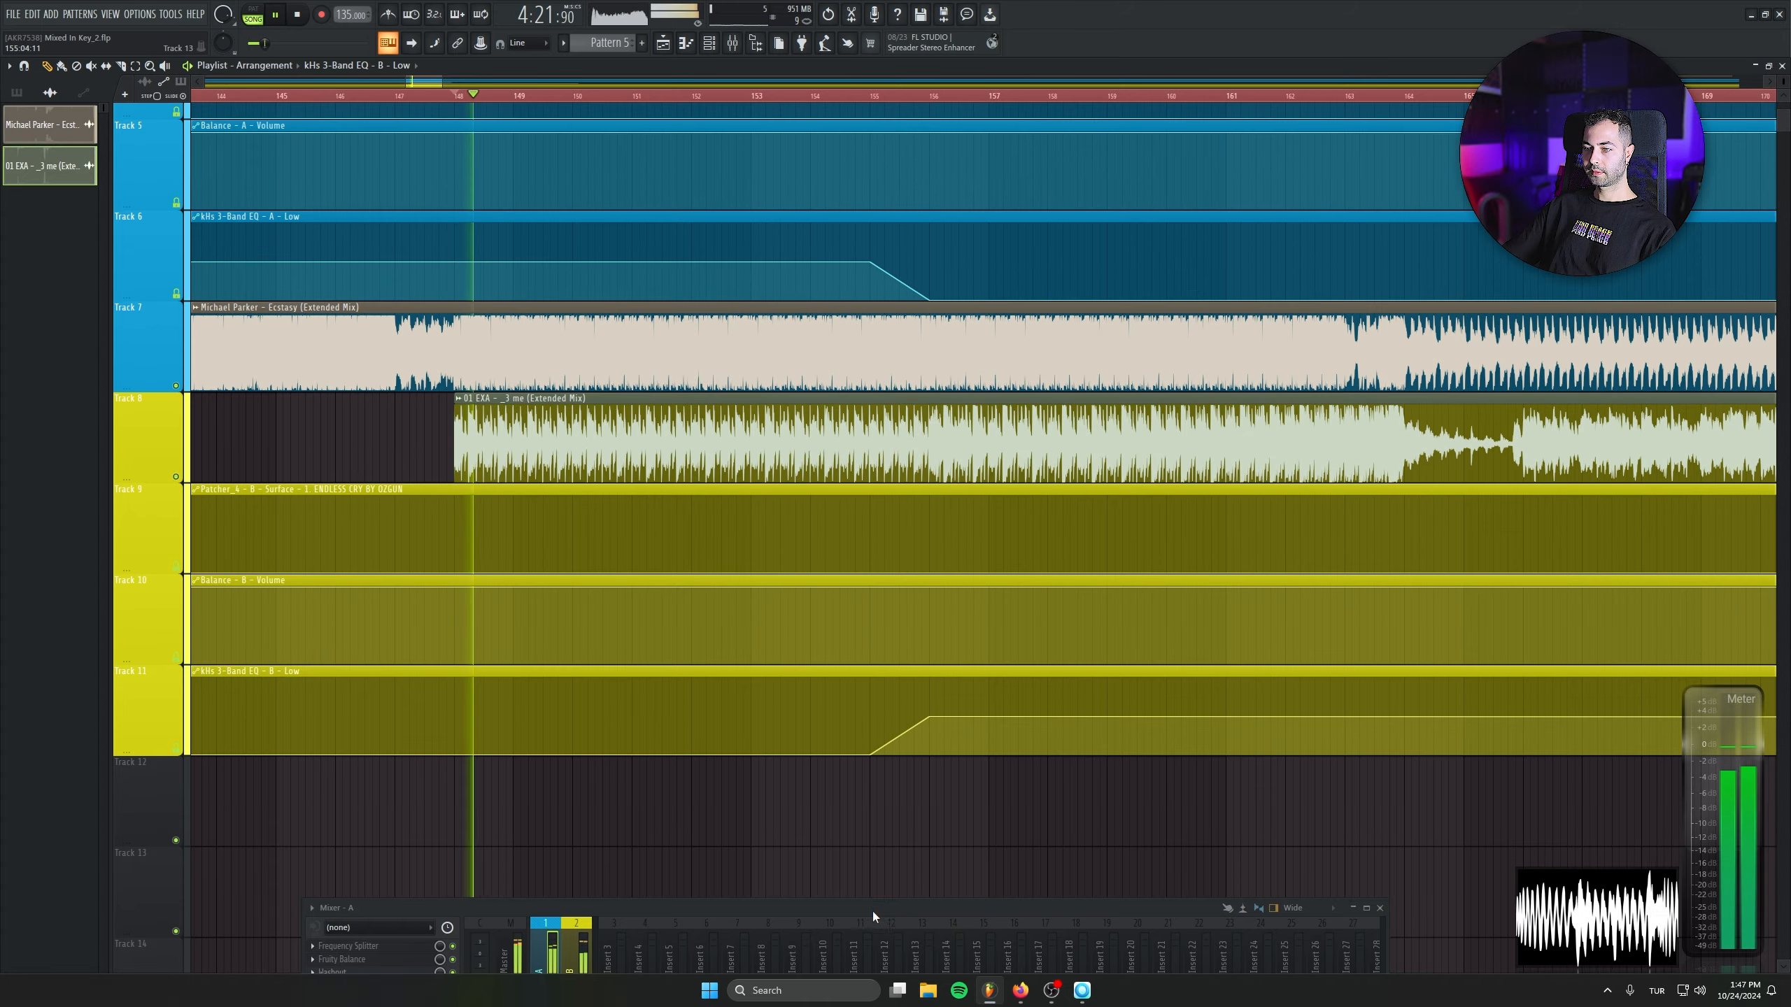
left_click_drag(872, 911, 929, 745)
left_click(429, 782)
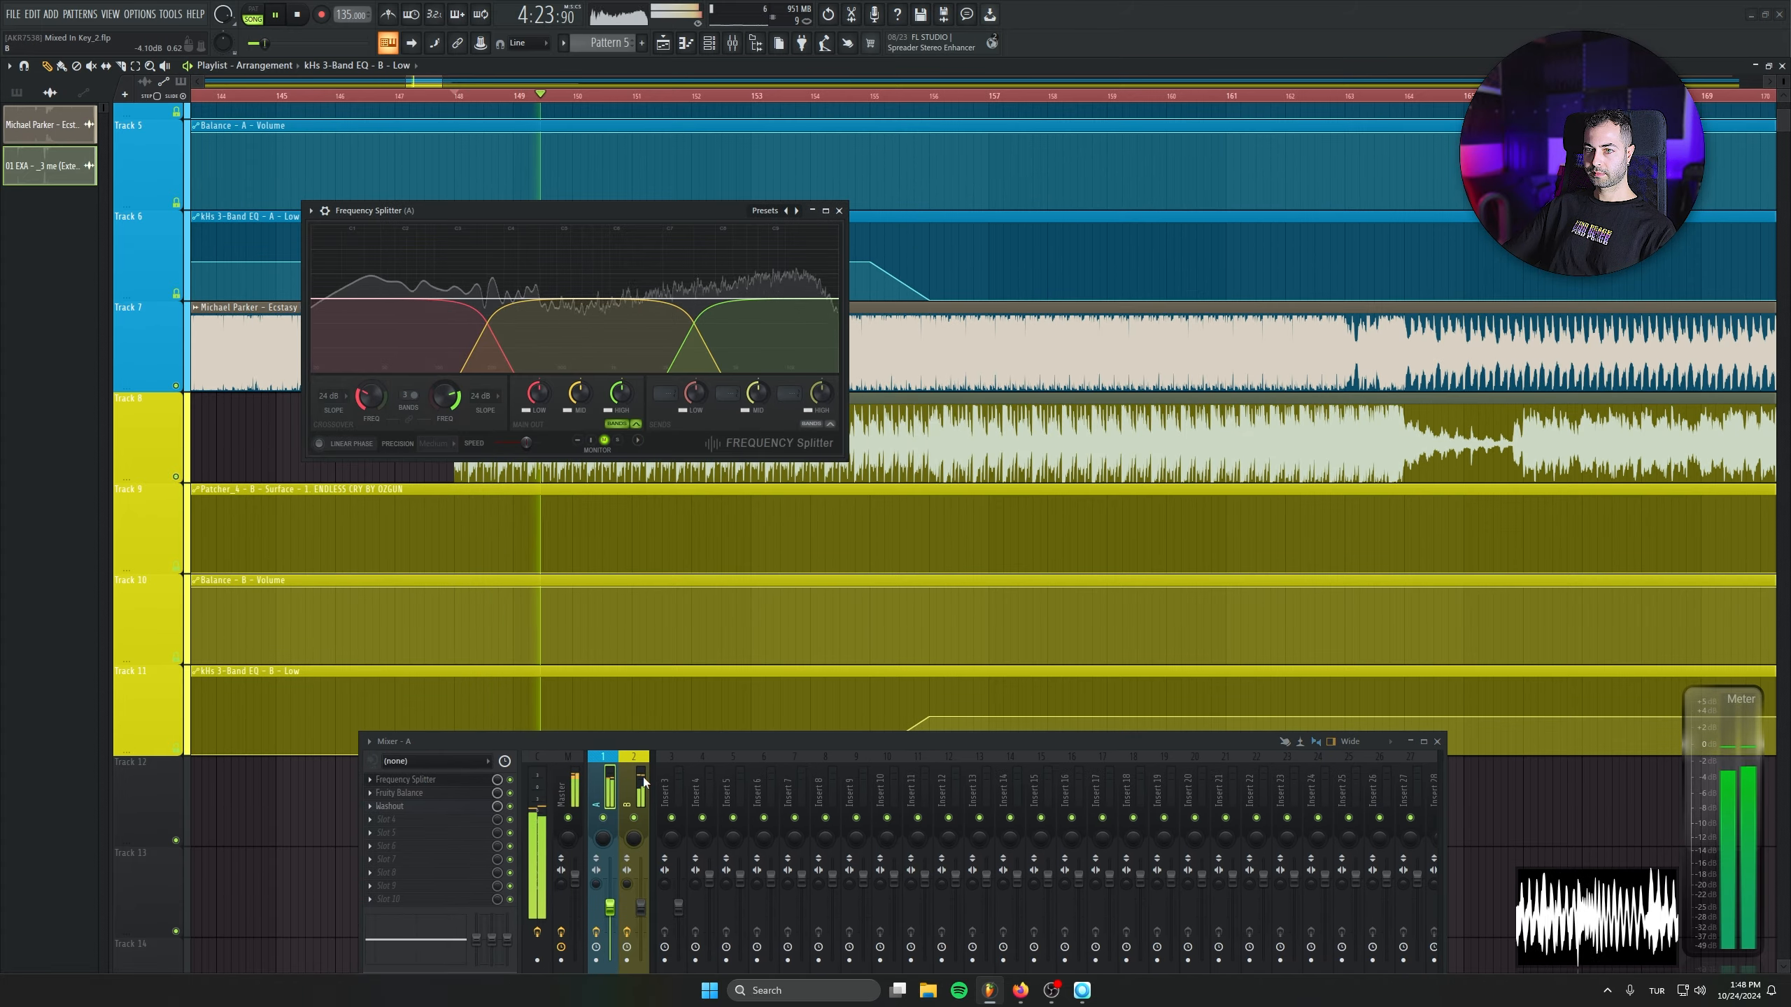
left_click_drag(597, 223, 256, 284)
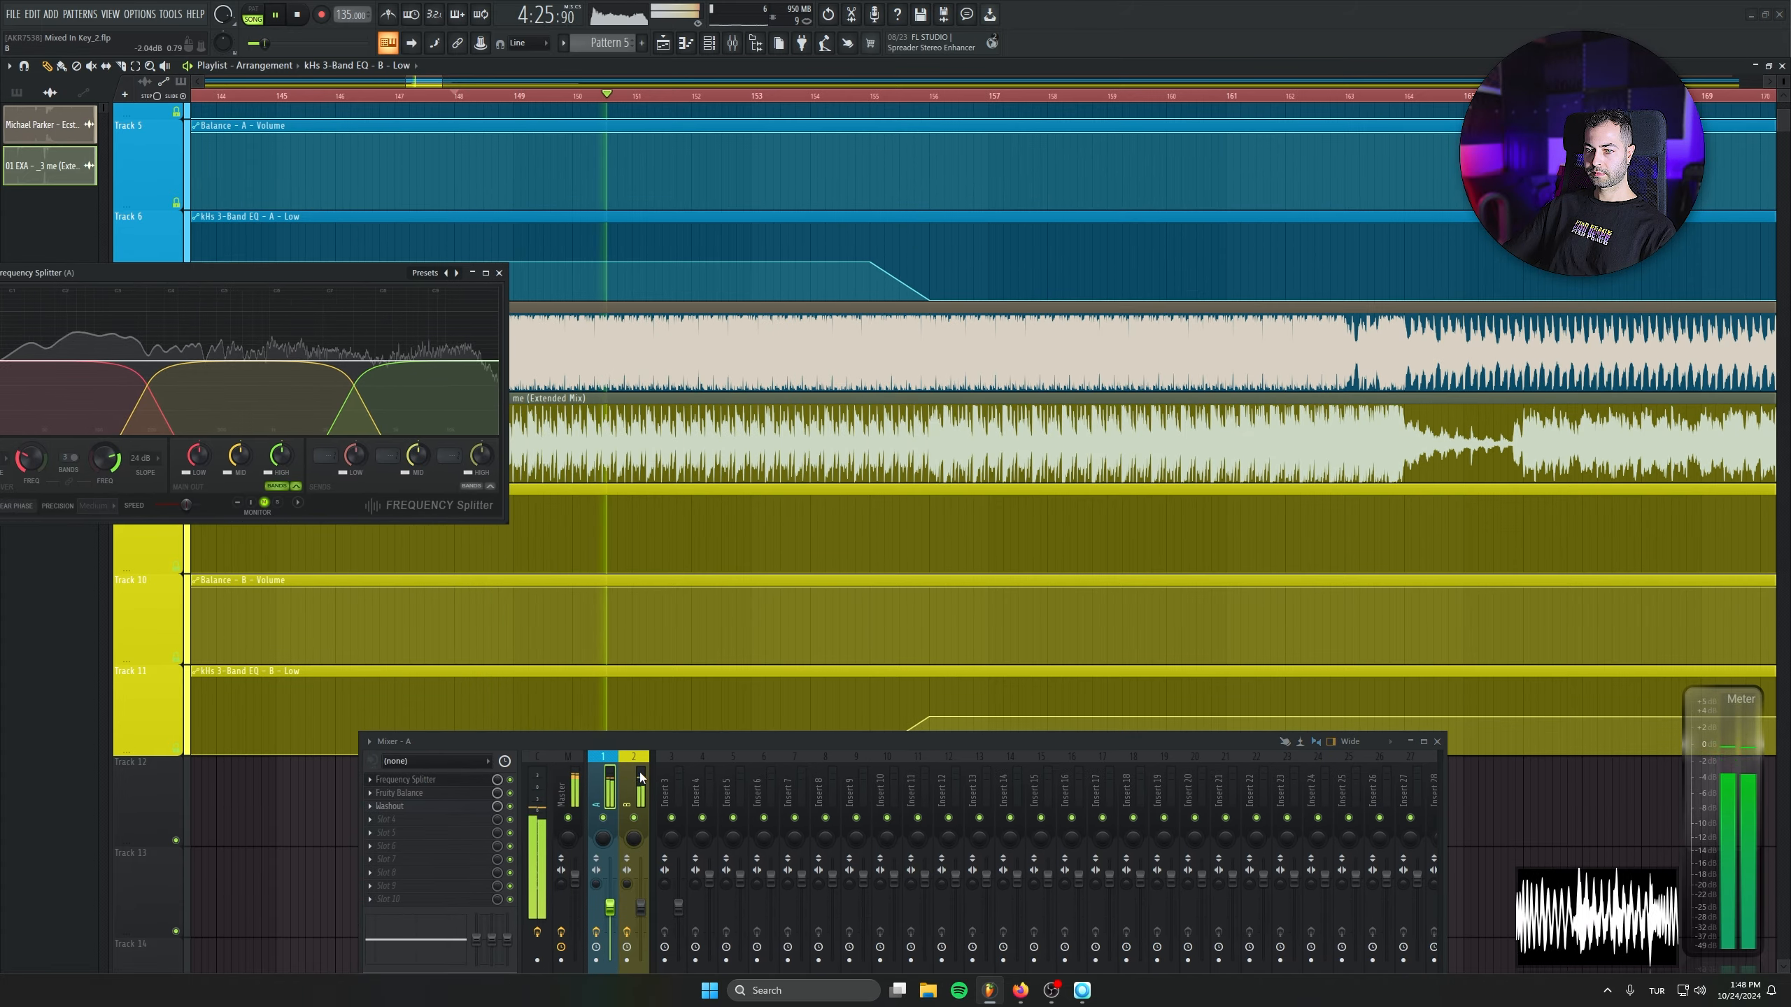
- Open the Frequency Splitter of mixer track B and place both splitter windows side by side above the Mixer
left_click(628, 790)
left_click(424, 779)
left_click_drag(760, 620, 764, 433)
left_click(377, 279)
left_click_drag(378, 278, 478, 445)
left_click_drag(763, 425, 819, 435)
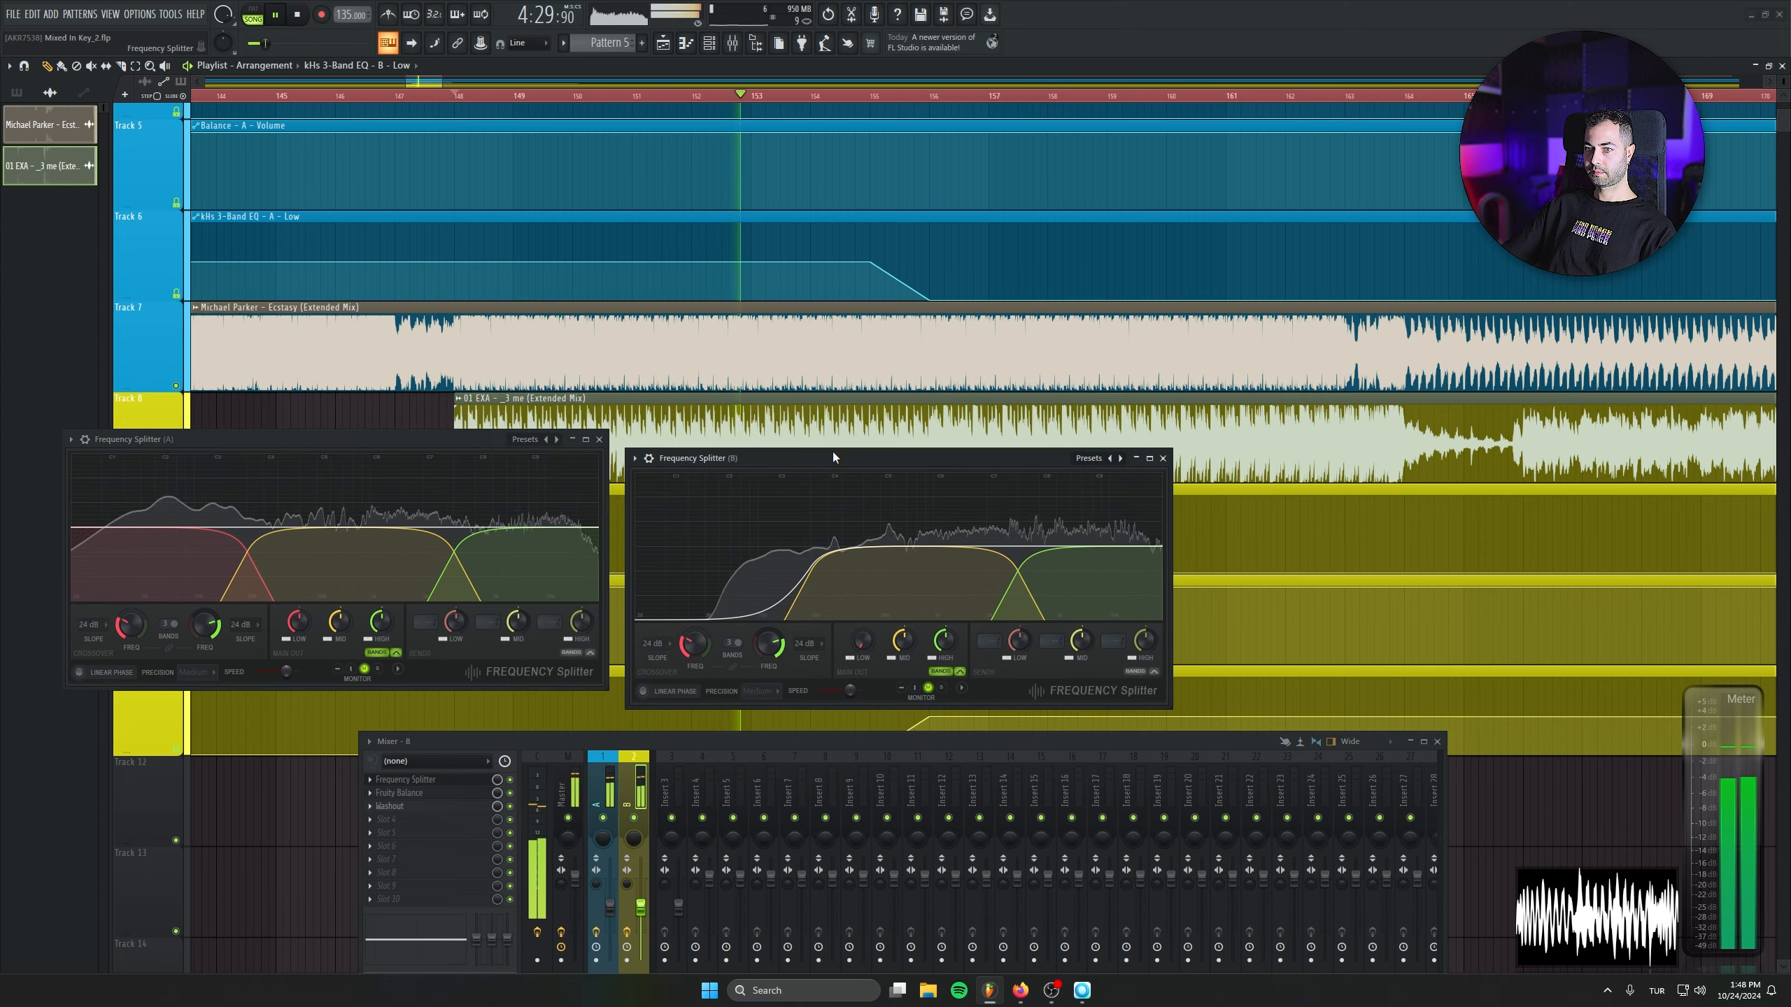
- Compare the low bands of both tracks through the EQ swap and close the two Frequency Splitter windows
scroll(1616, 507, "down", 5)
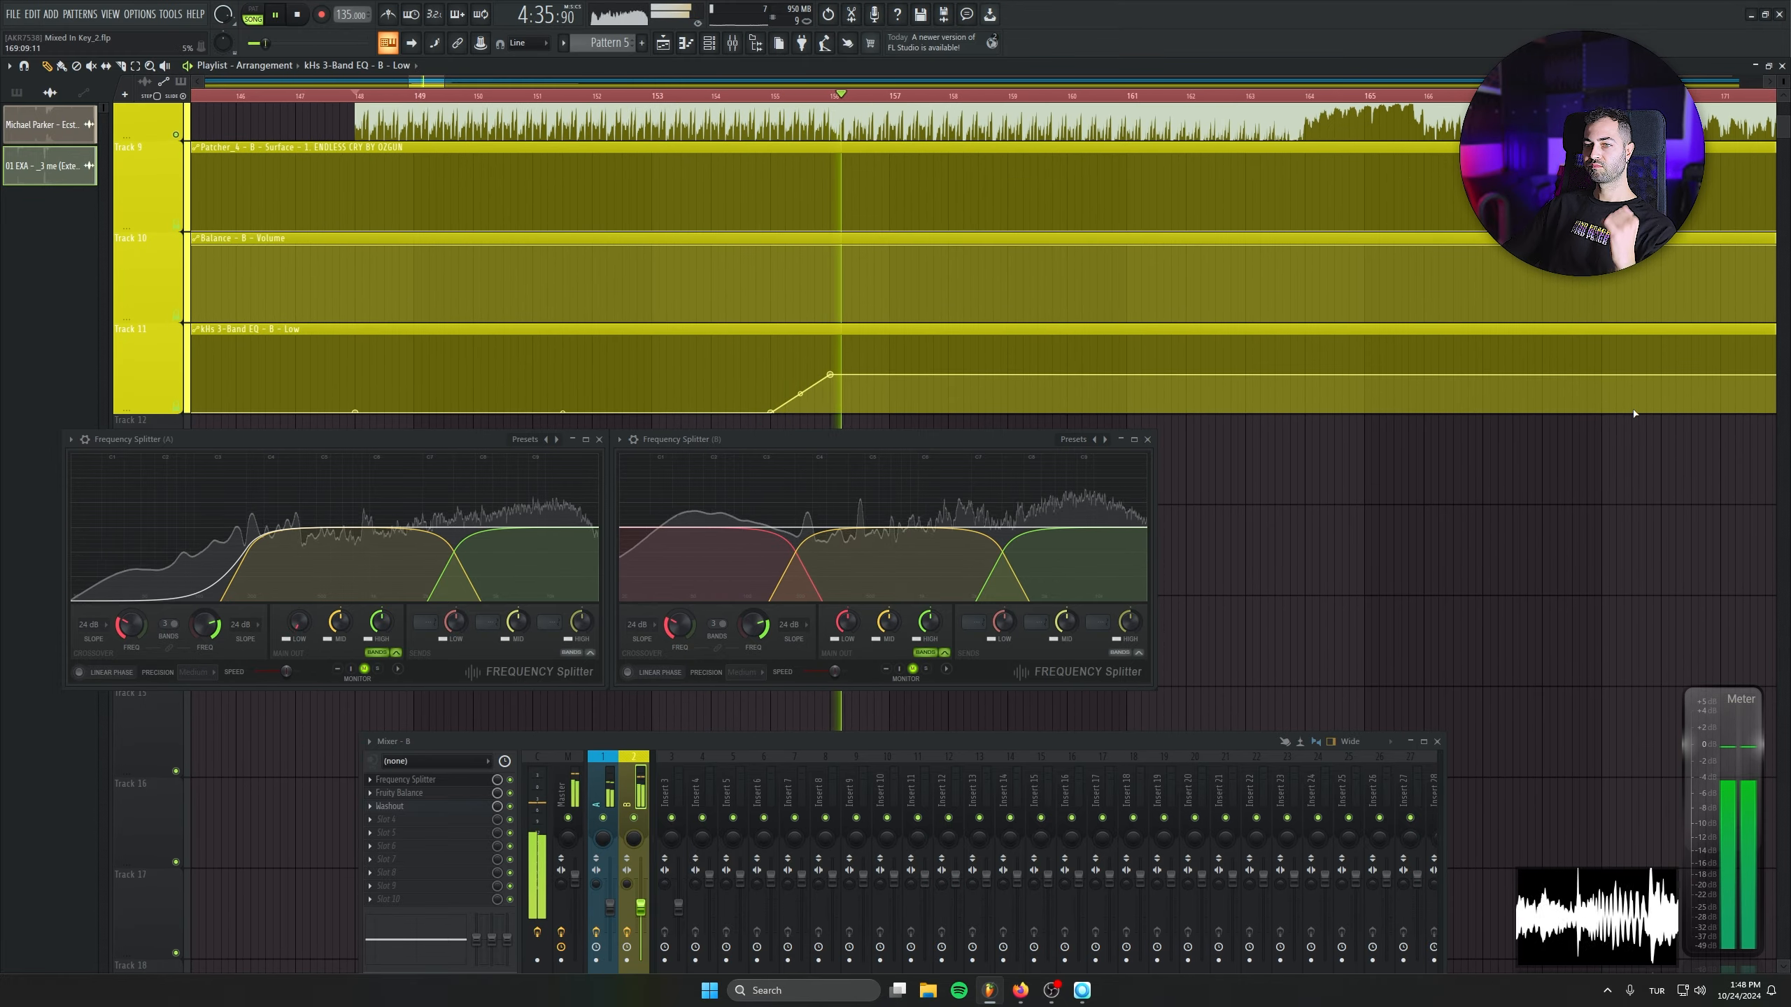
scroll(1212, 443, "up", 2)
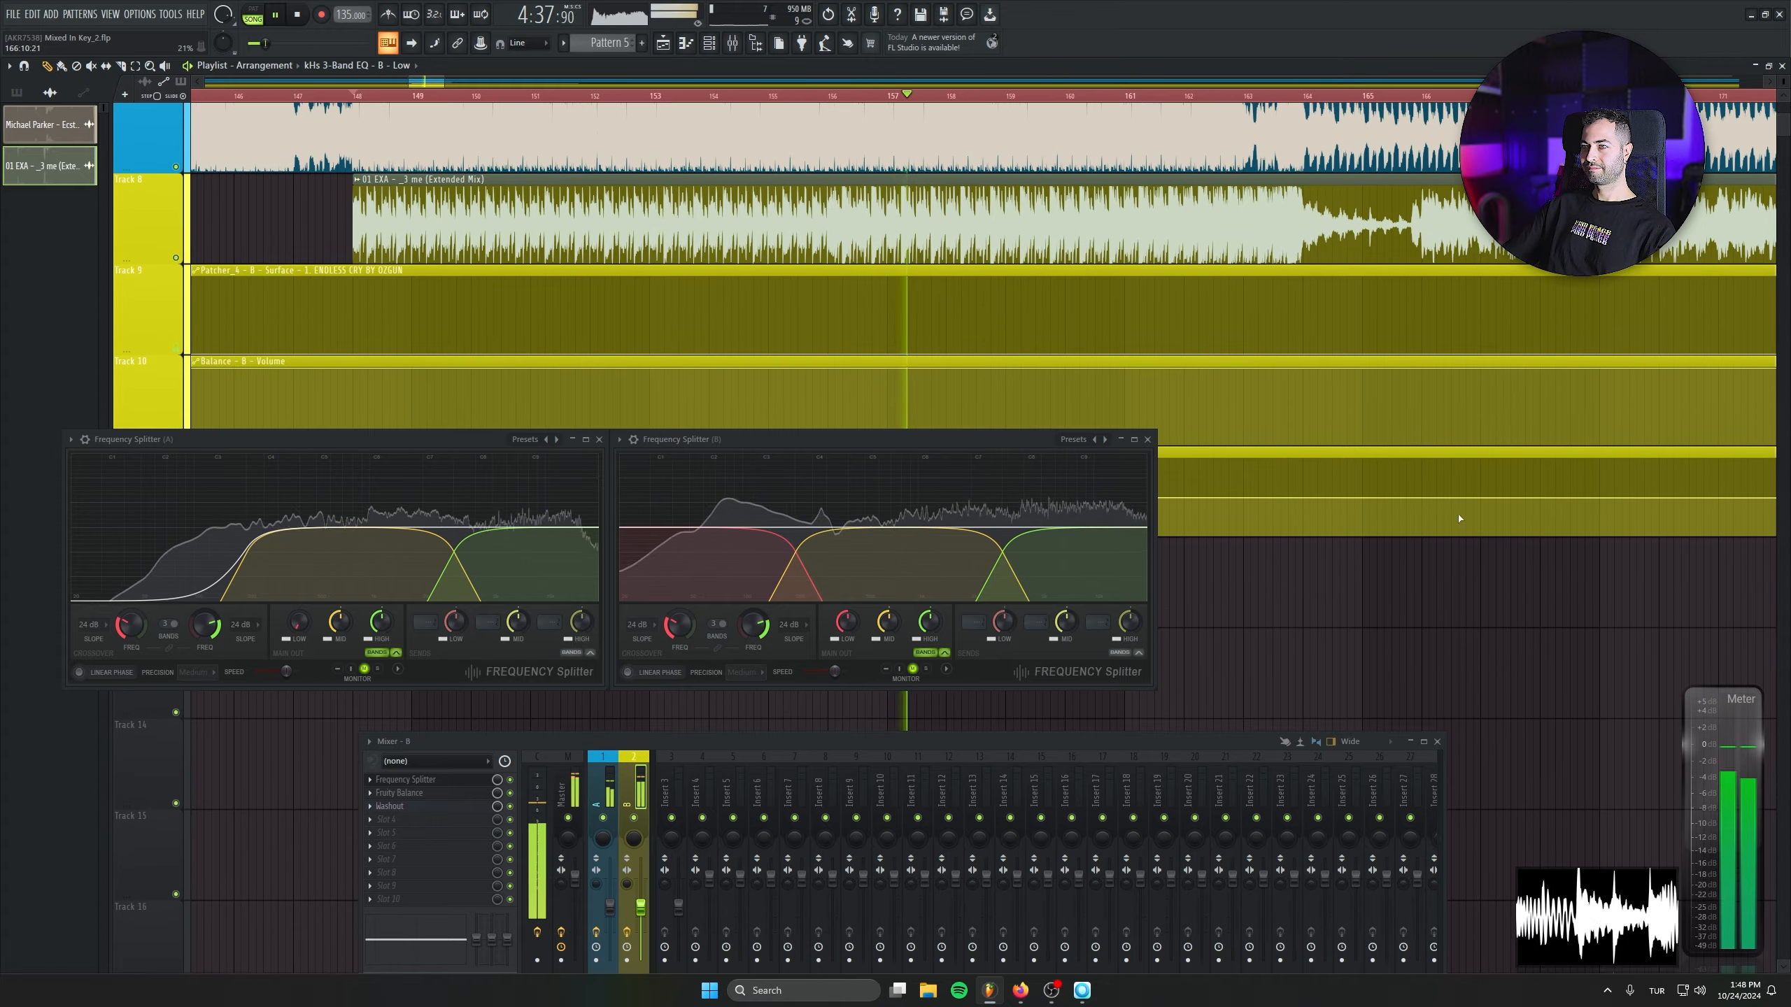
left_click(1148, 440)
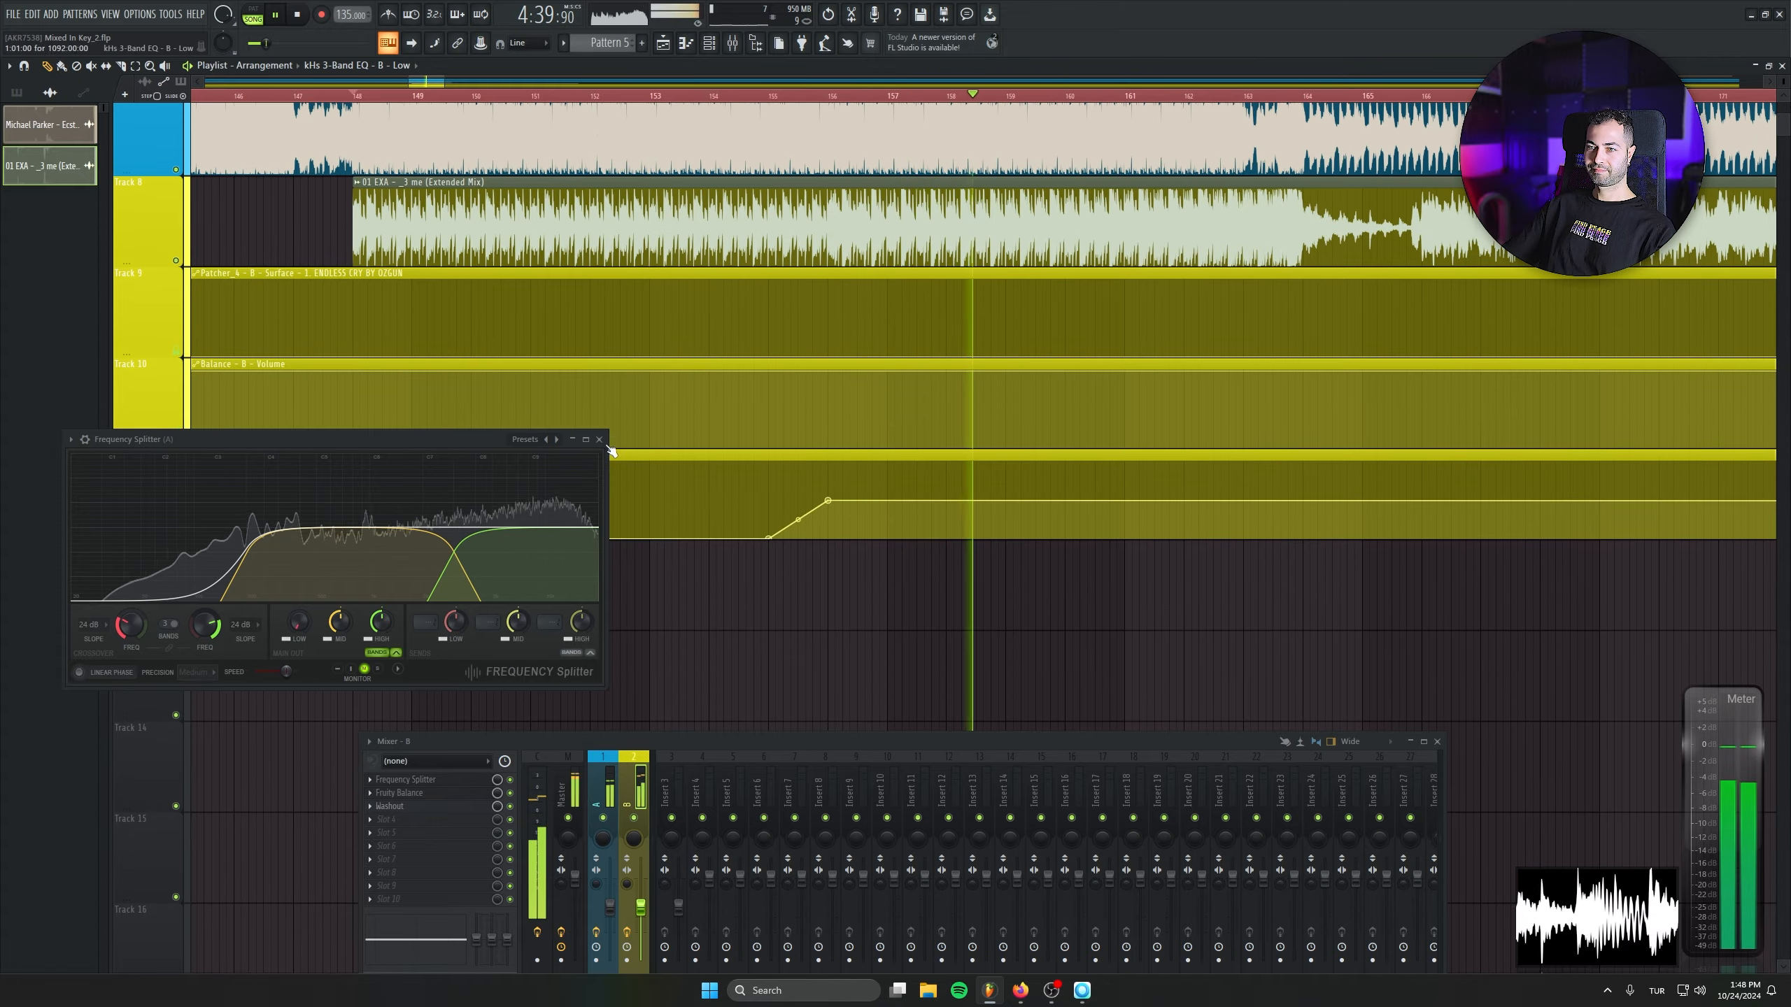
key("Escape")
- Paste the copied 50% value into the last point of the kHs 3-Band EQ - B - Low clip on Track 11
scroll(809, 585, "up", 3)
scroll(809, 585, "down", 2)
scroll(811, 528, "down", 5, "ctrl")
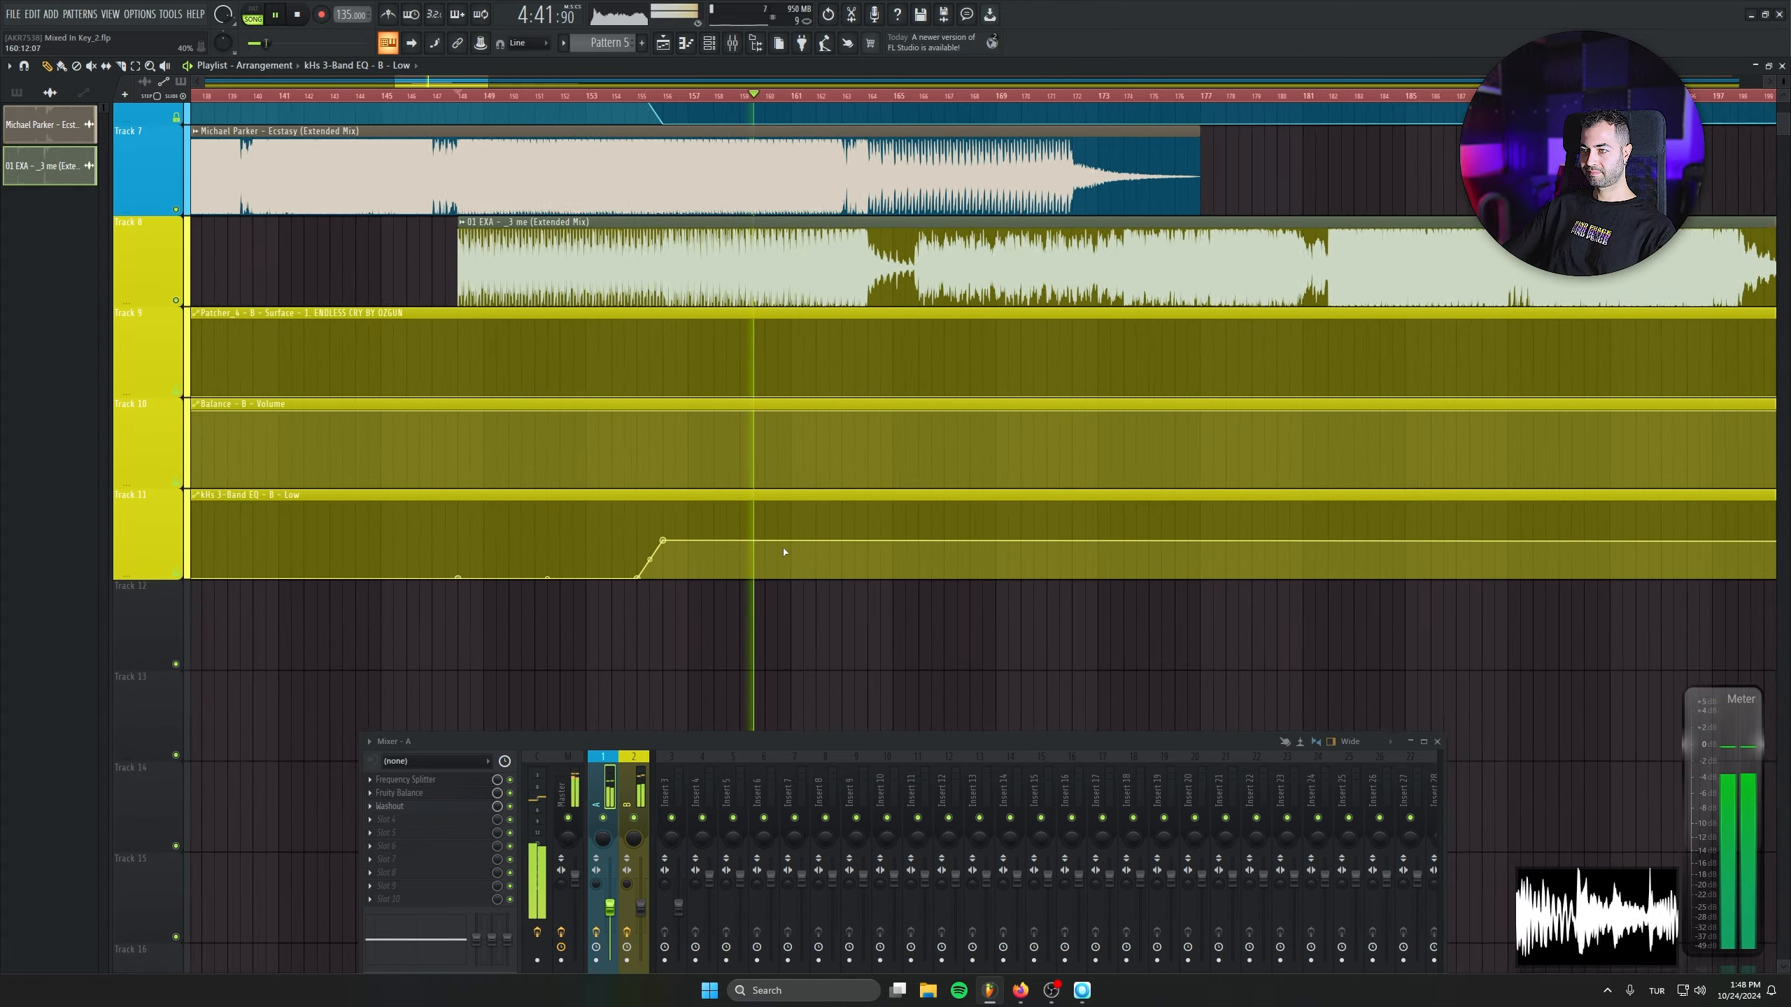
scroll(811, 528, "down", 4, "ctrl")
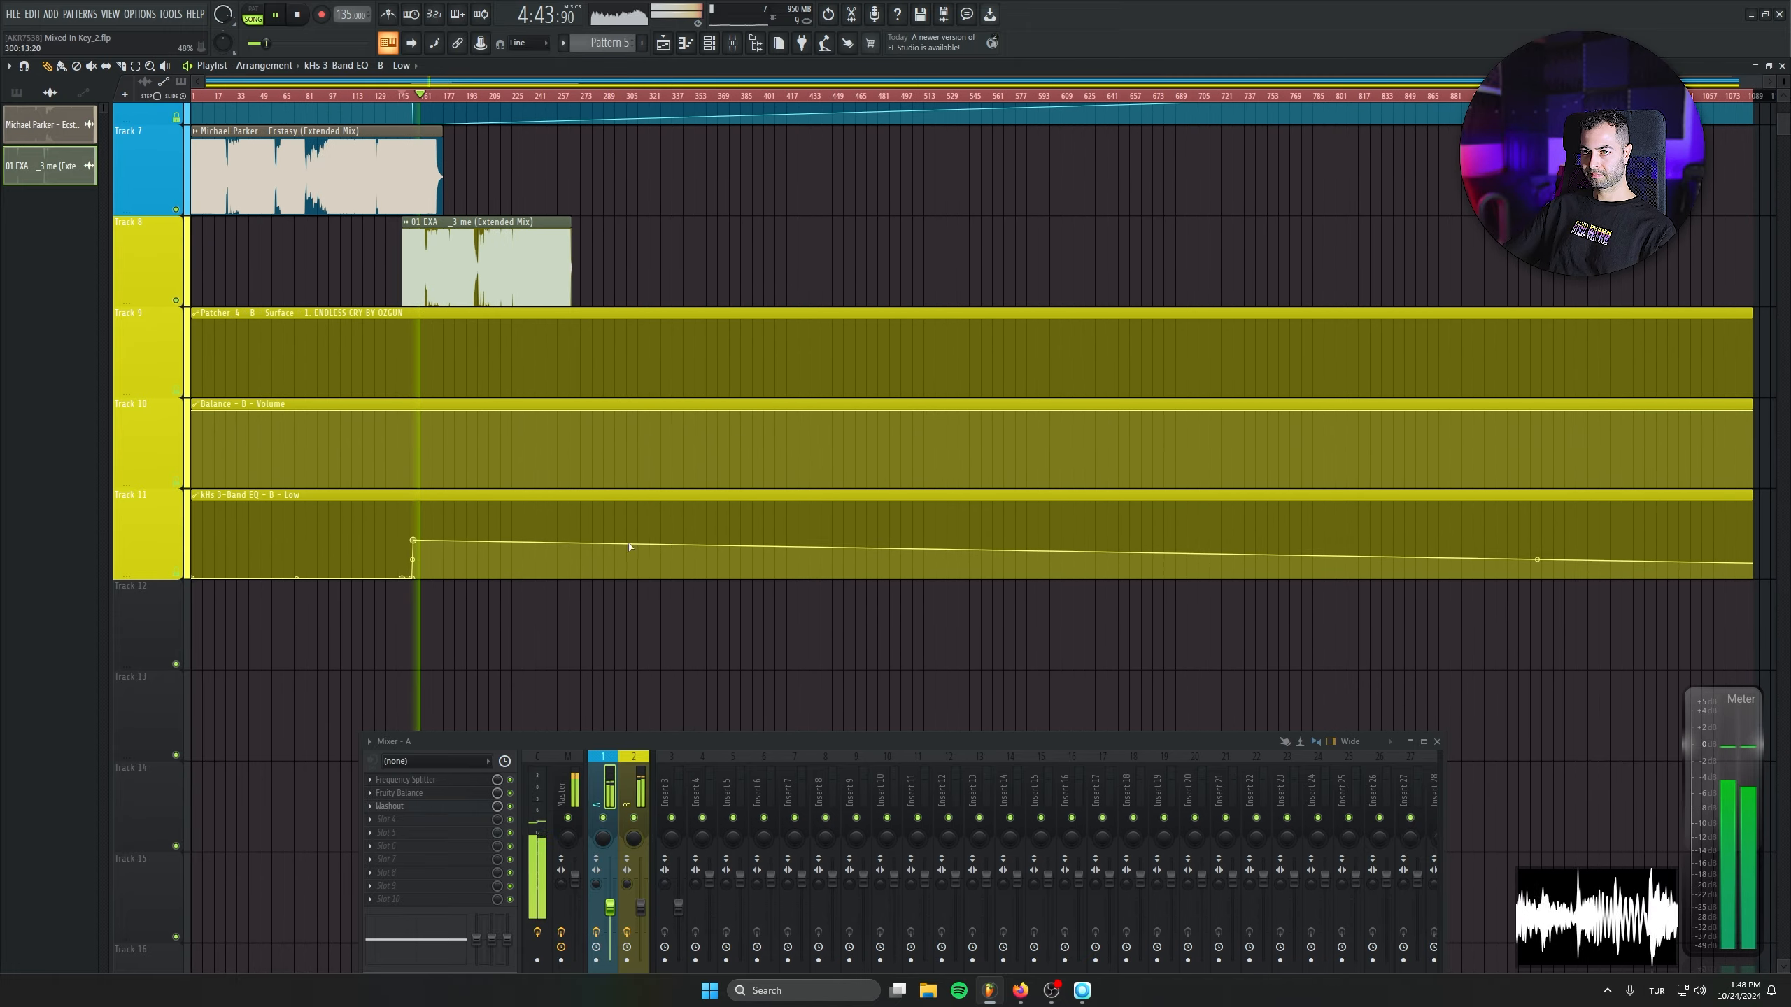
right_click(1754, 551)
right_click(1754, 550)
left_click(1747, 784)
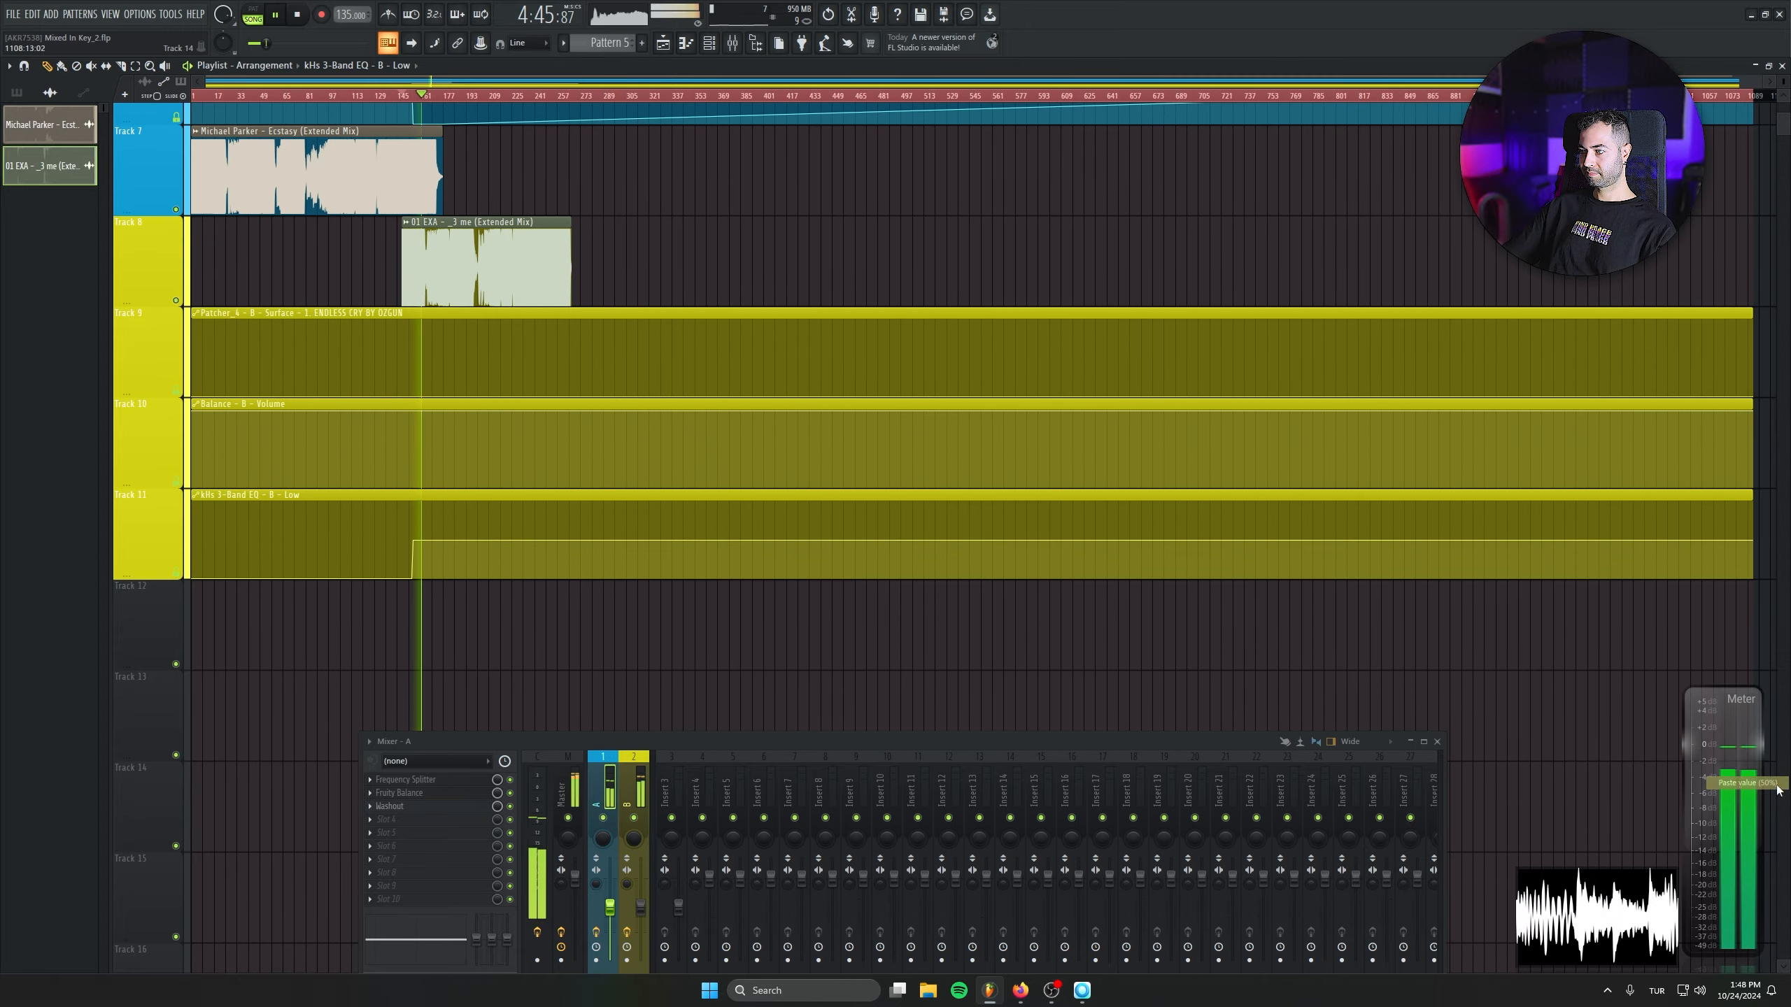
- Solo Track 8, play the 01 EXA clip around its breakdown, and restore the other tracks after listening
scroll(460, 371, "up", 4, "ctrl")
scroll(561, 457, "up", 3)
scroll(561, 457, "up", 5, "ctrl")
scroll(651, 431, "down", 1)
key("space")
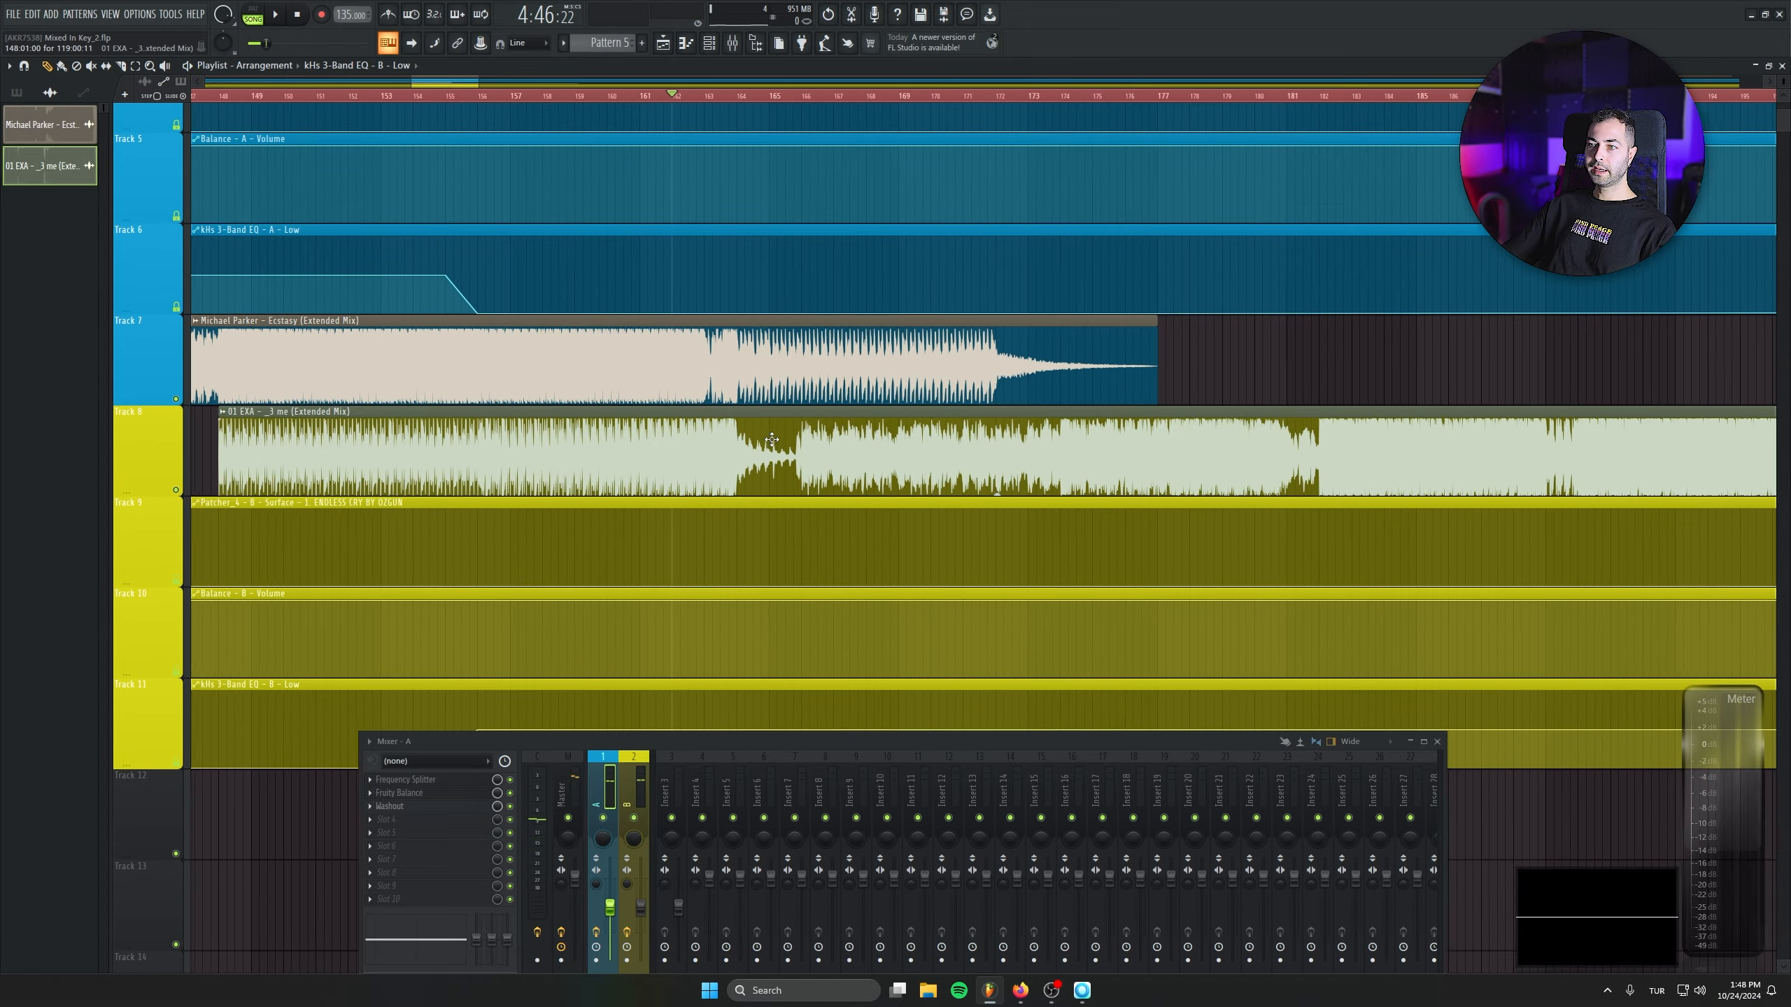
right_click(176, 490)
left_click(780, 96)
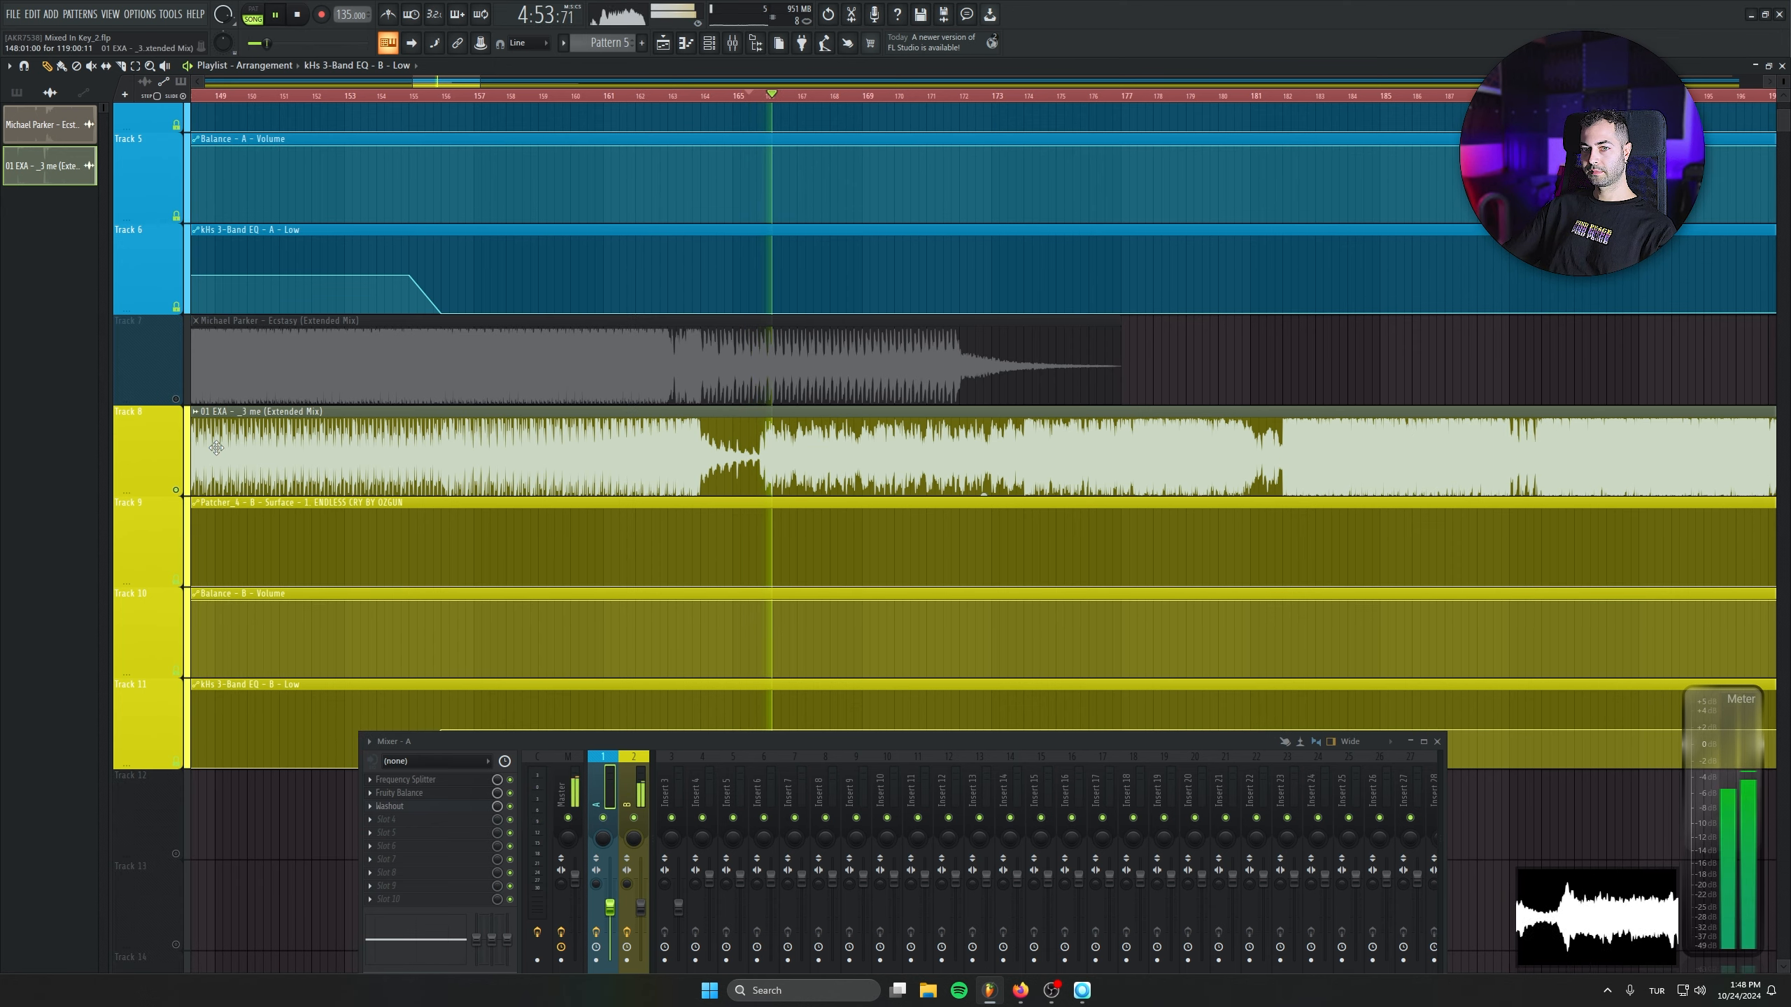
key("space")
right_click(177, 490)
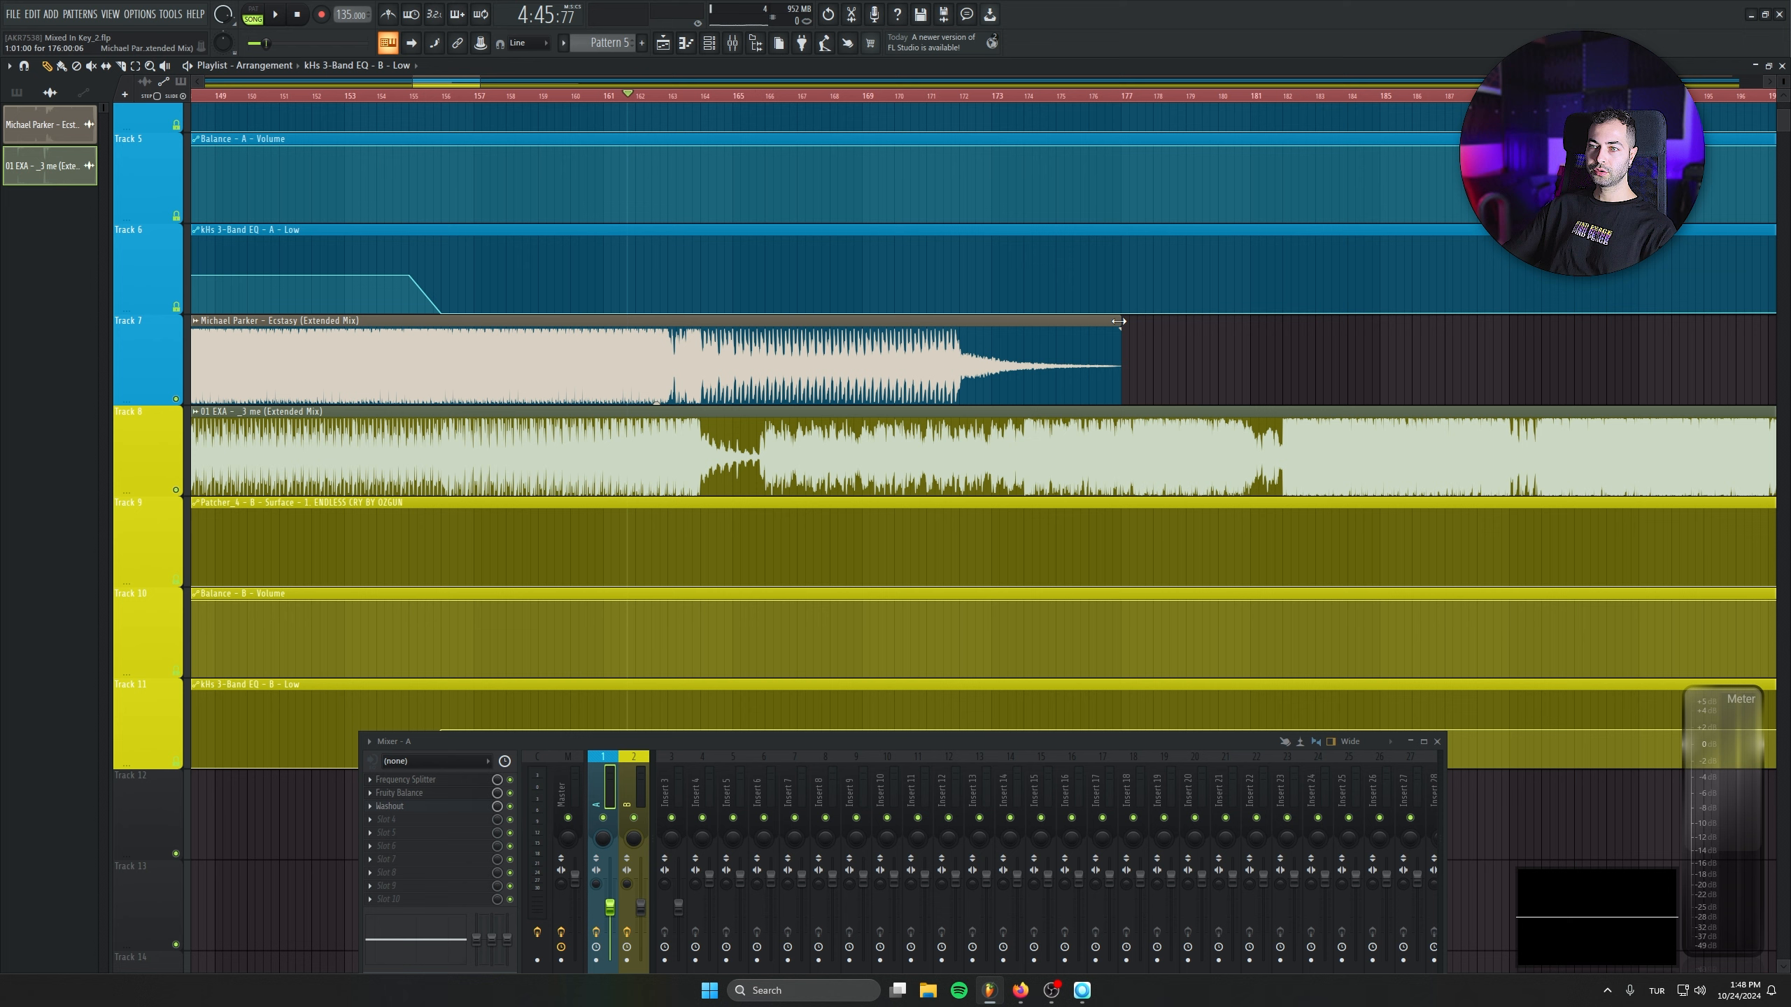
- Fade out the Balance - A - Volume clip with points at bars 160 and 164, lowering the bar 164 point to the minimum
scroll(903, 323, "up", 4, "ctrl")
scroll(990, 238, "up", 1)
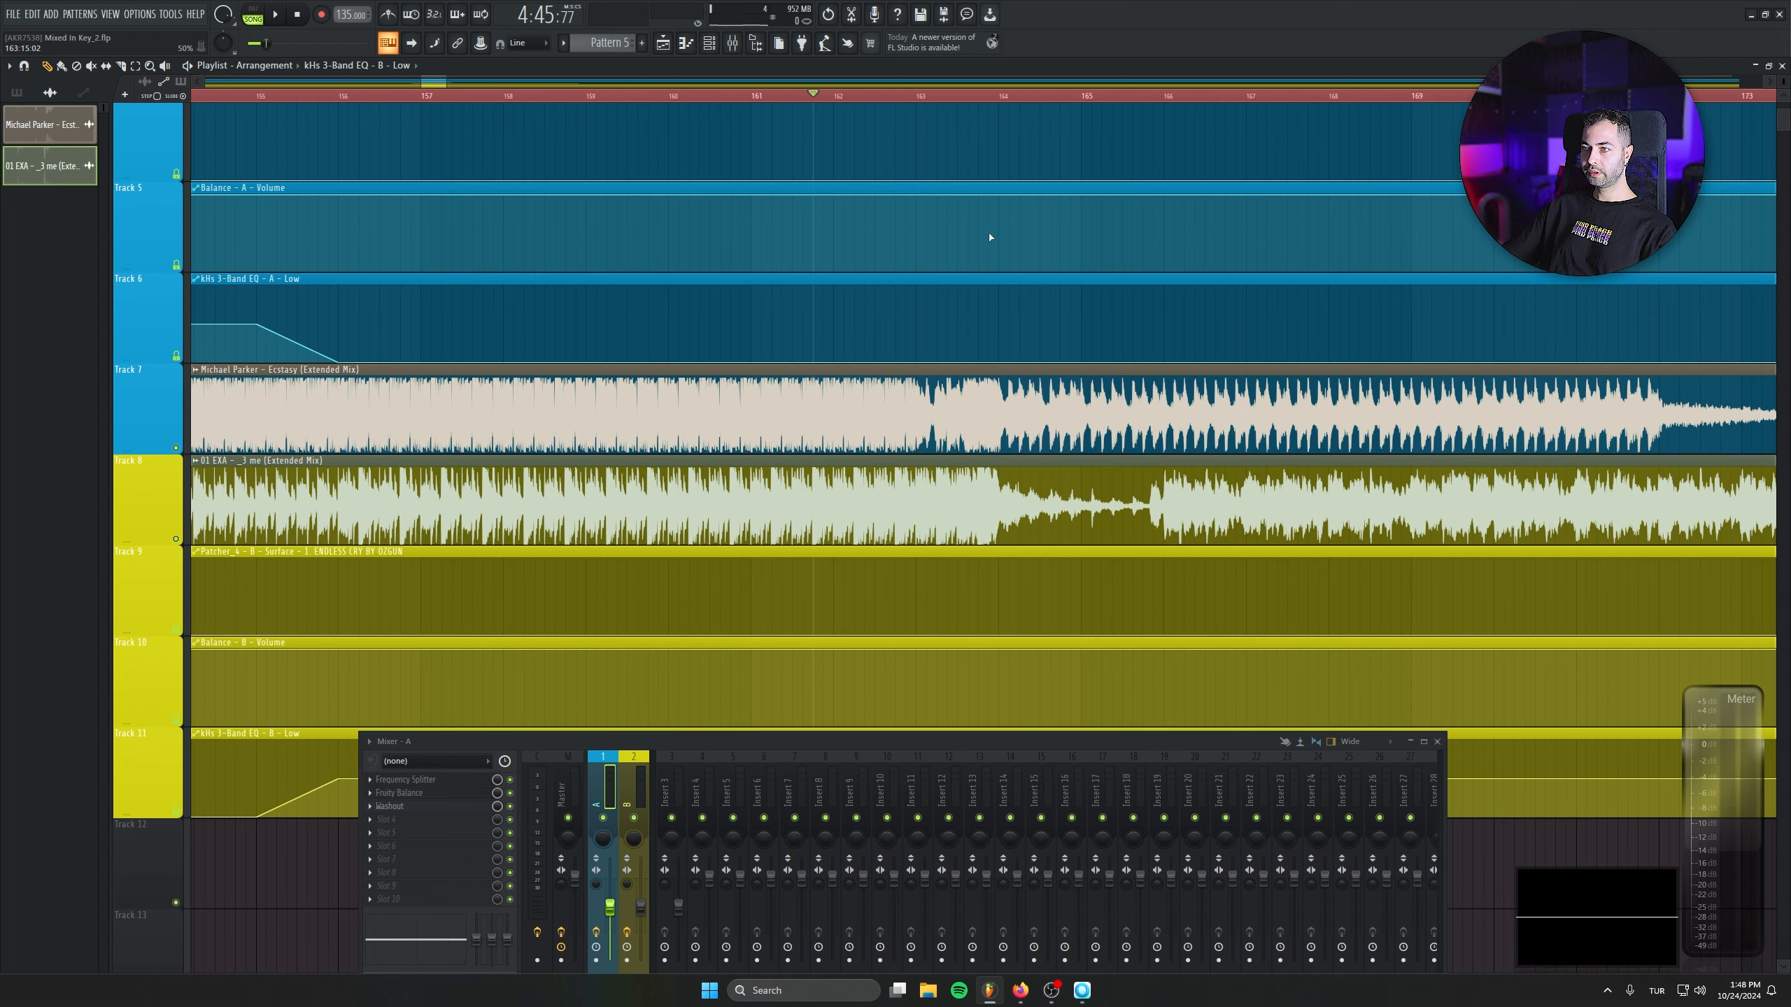
right_click(999, 224)
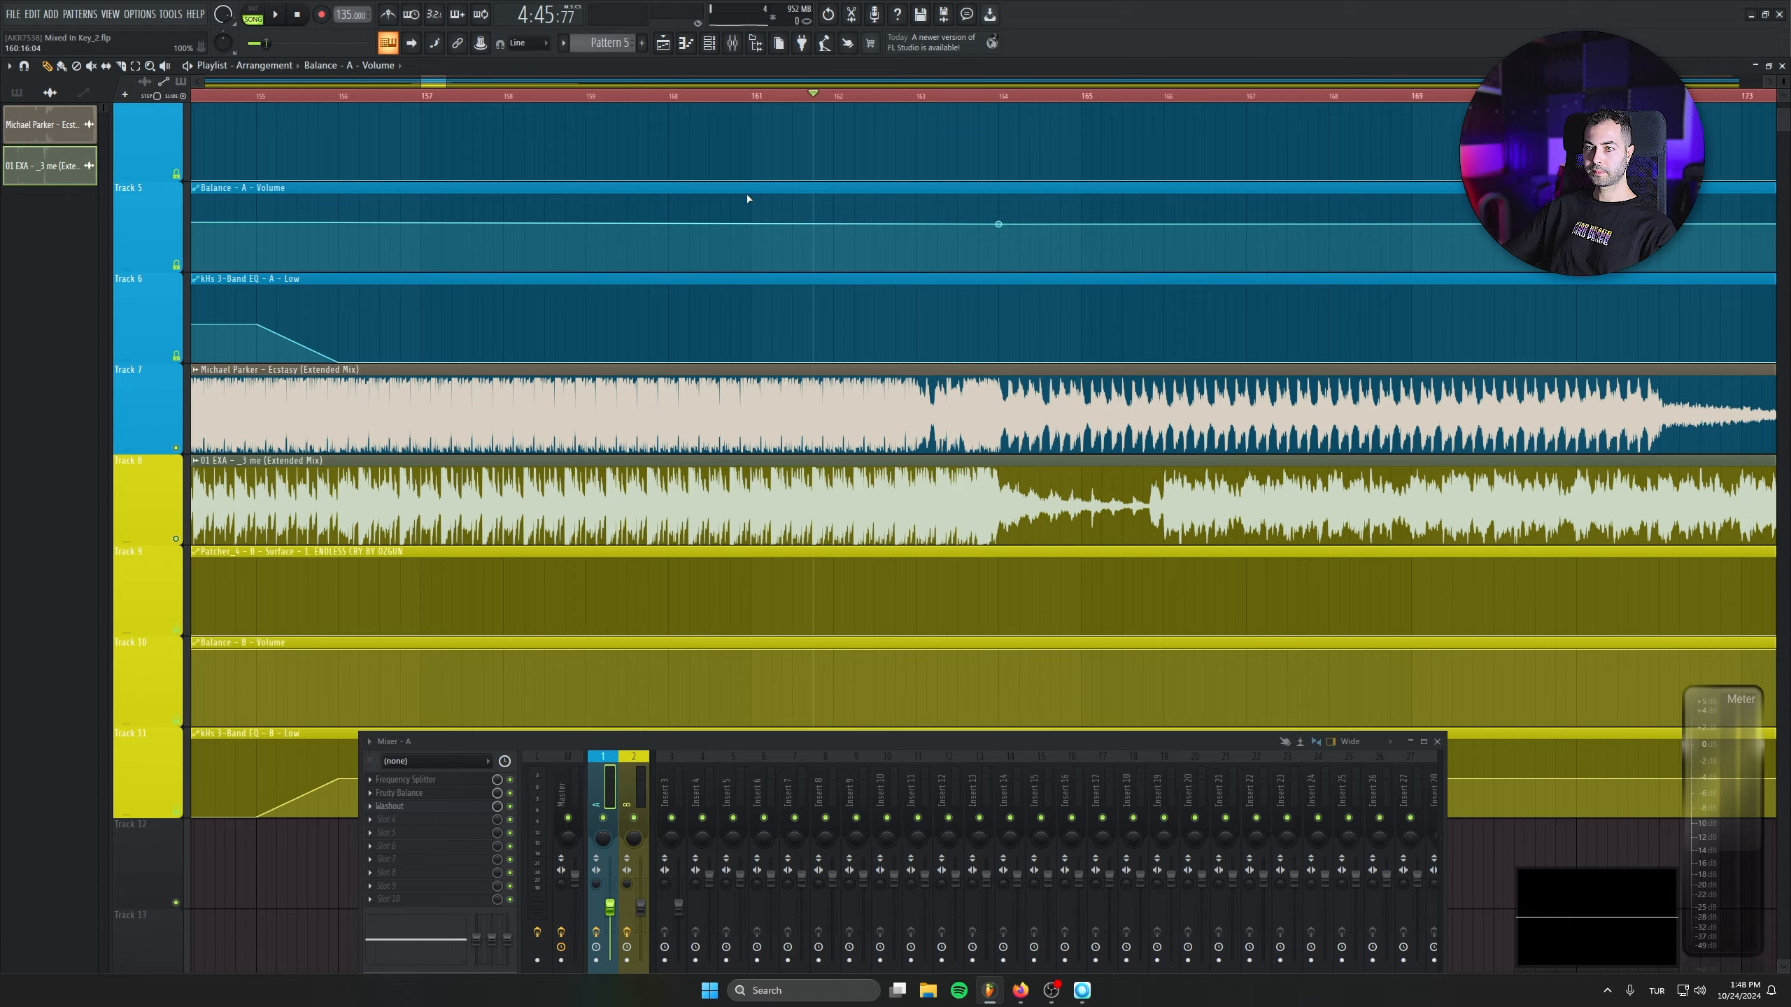
right_click(669, 196)
left_click(669, 95)
key("space")
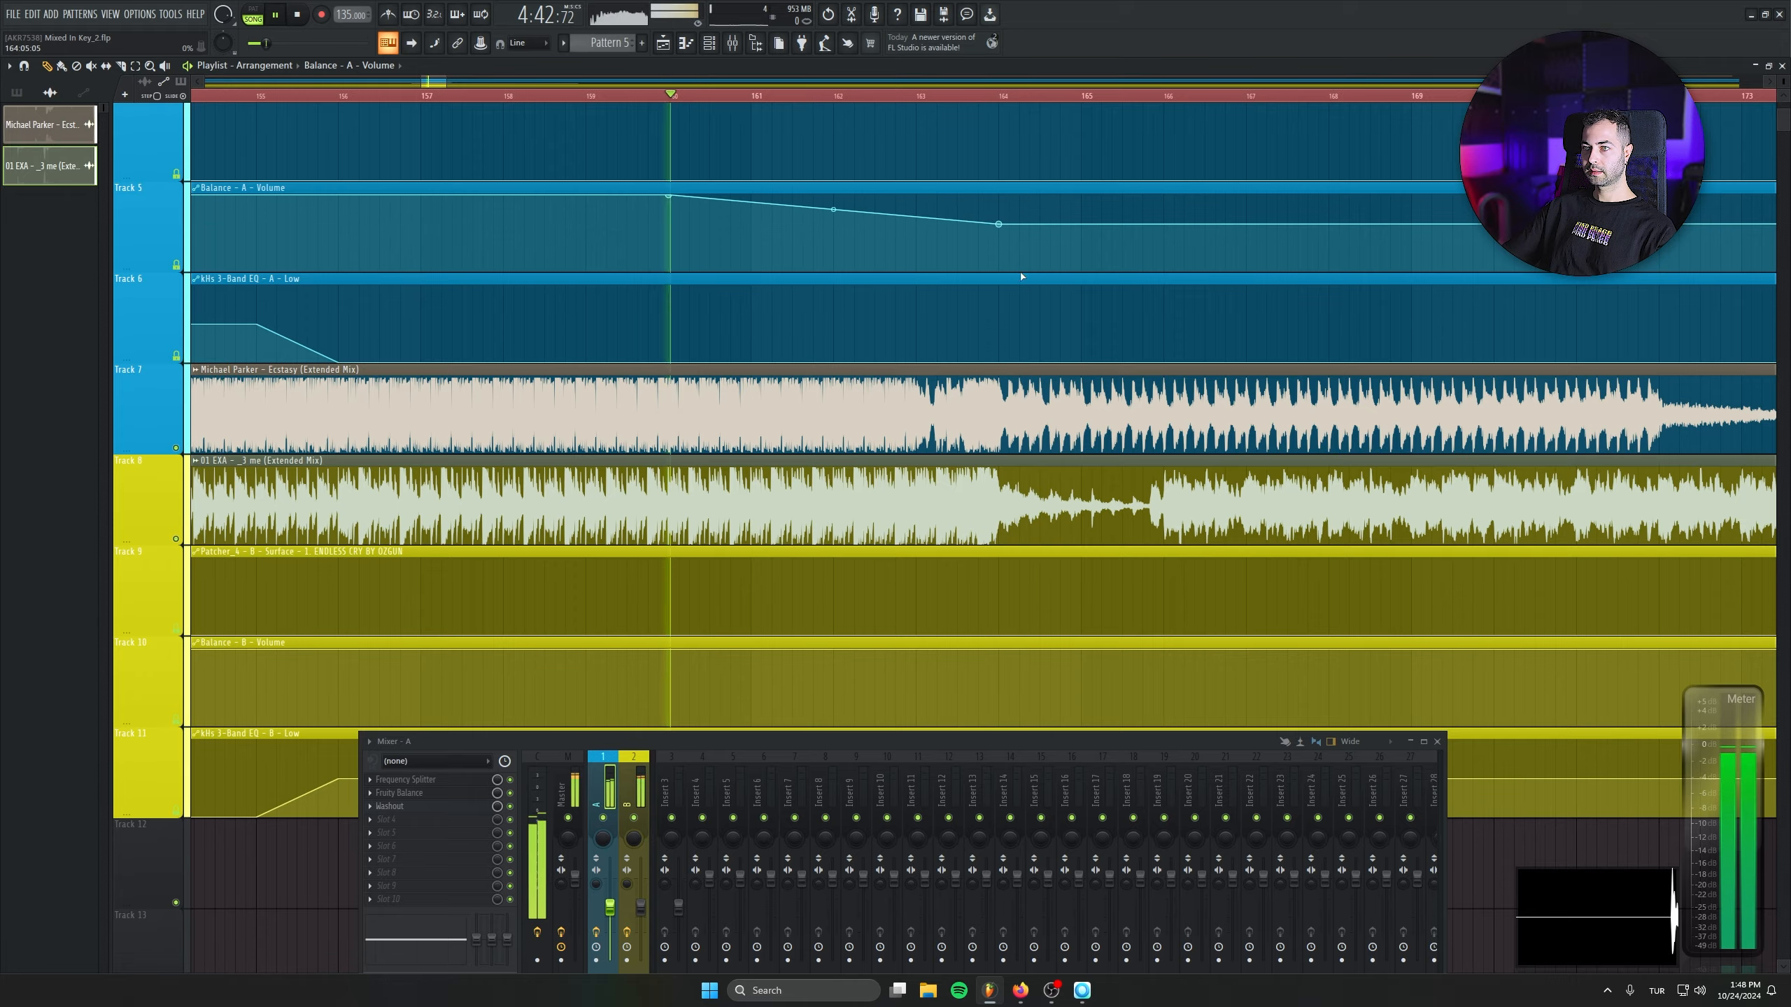
left_click_drag(999, 224, 1000, 279)
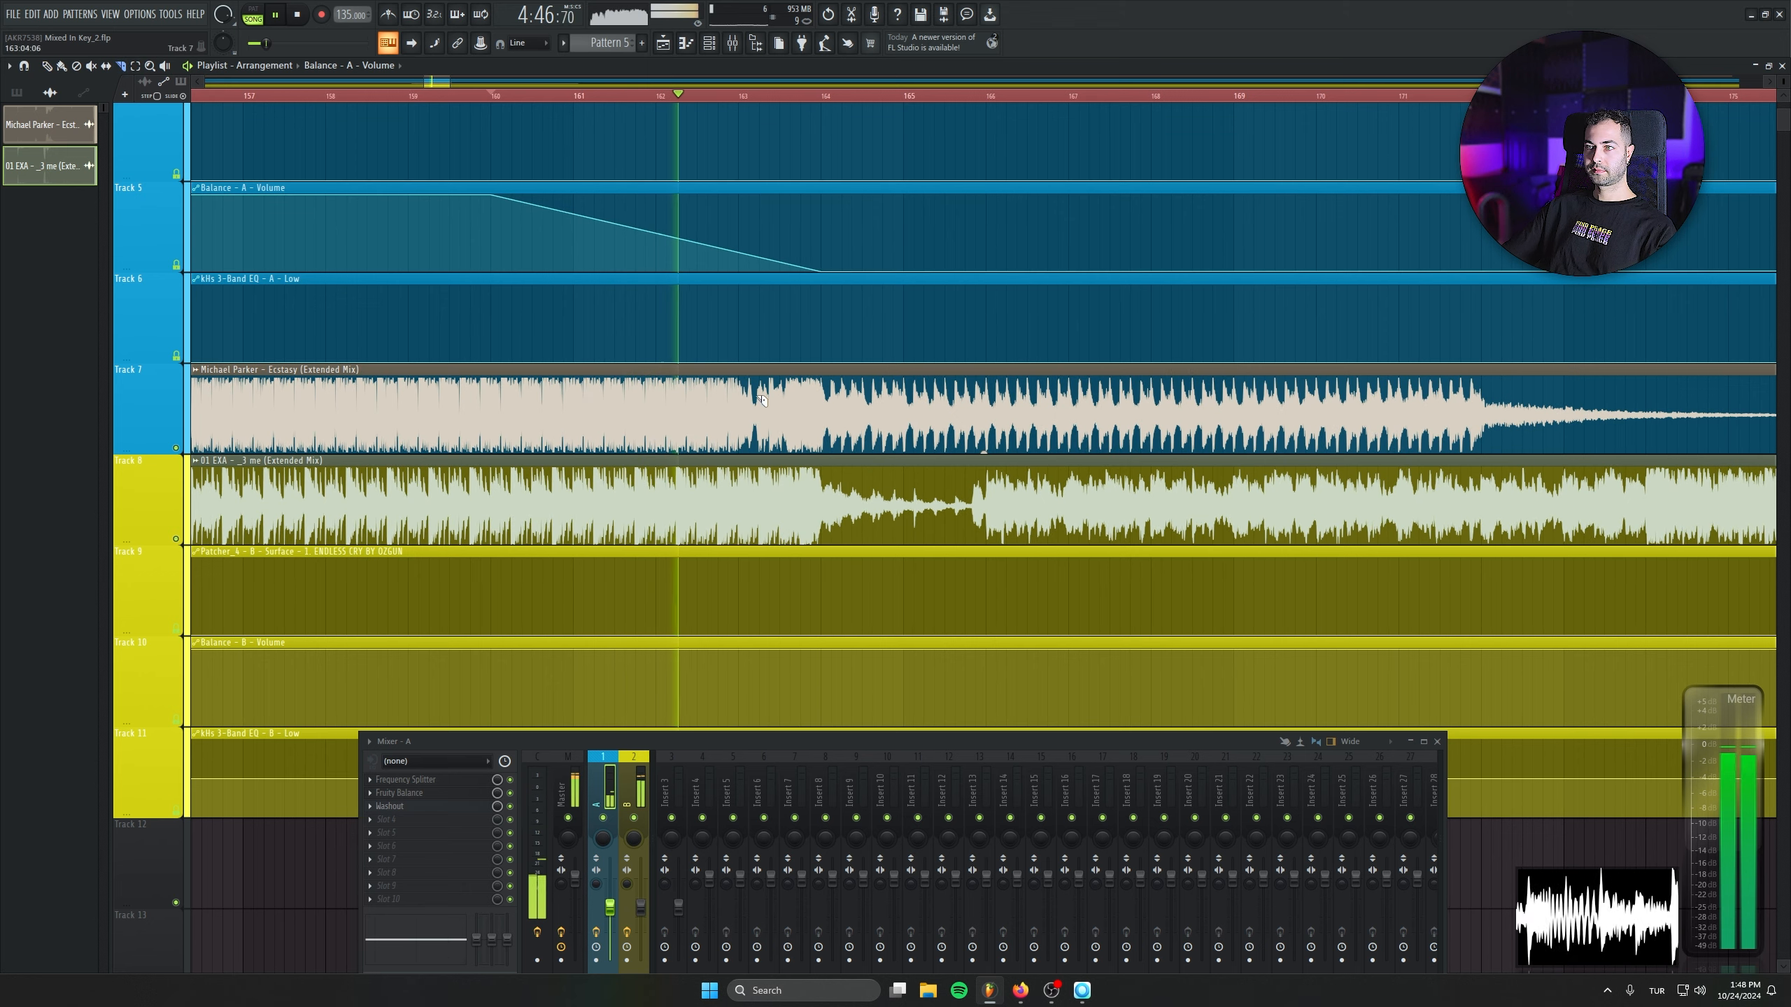
left_click(833, 413)
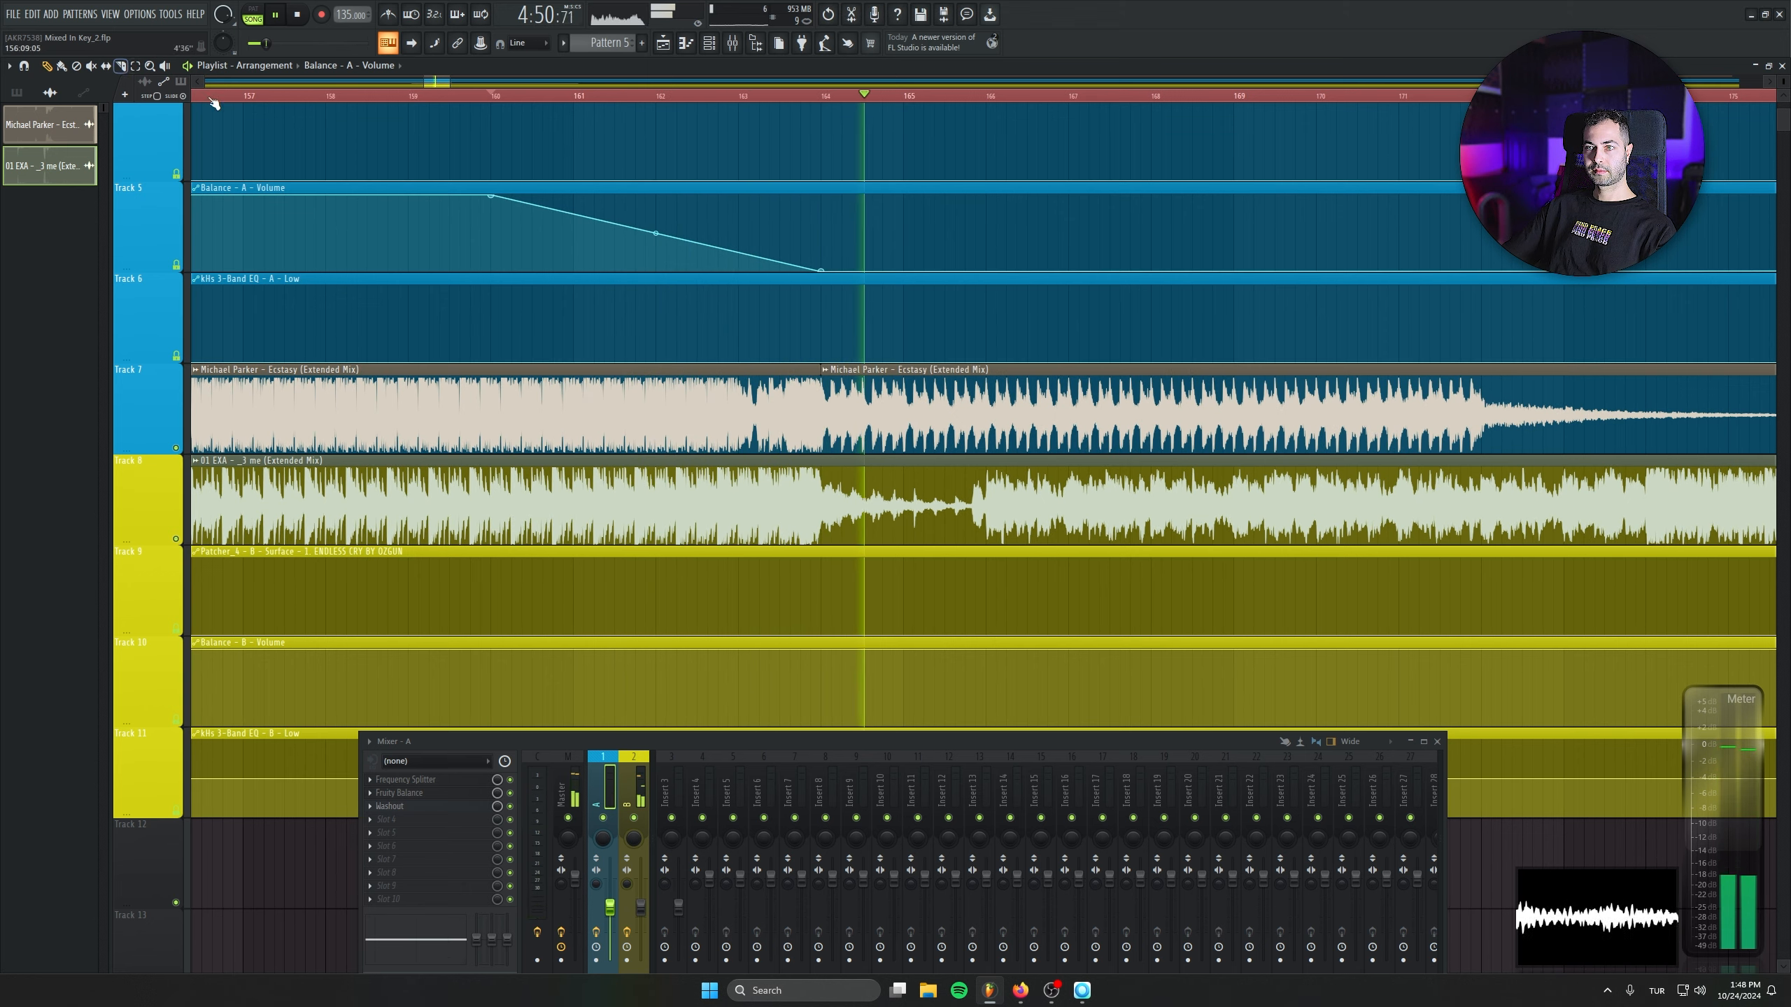
right_click(987, 413)
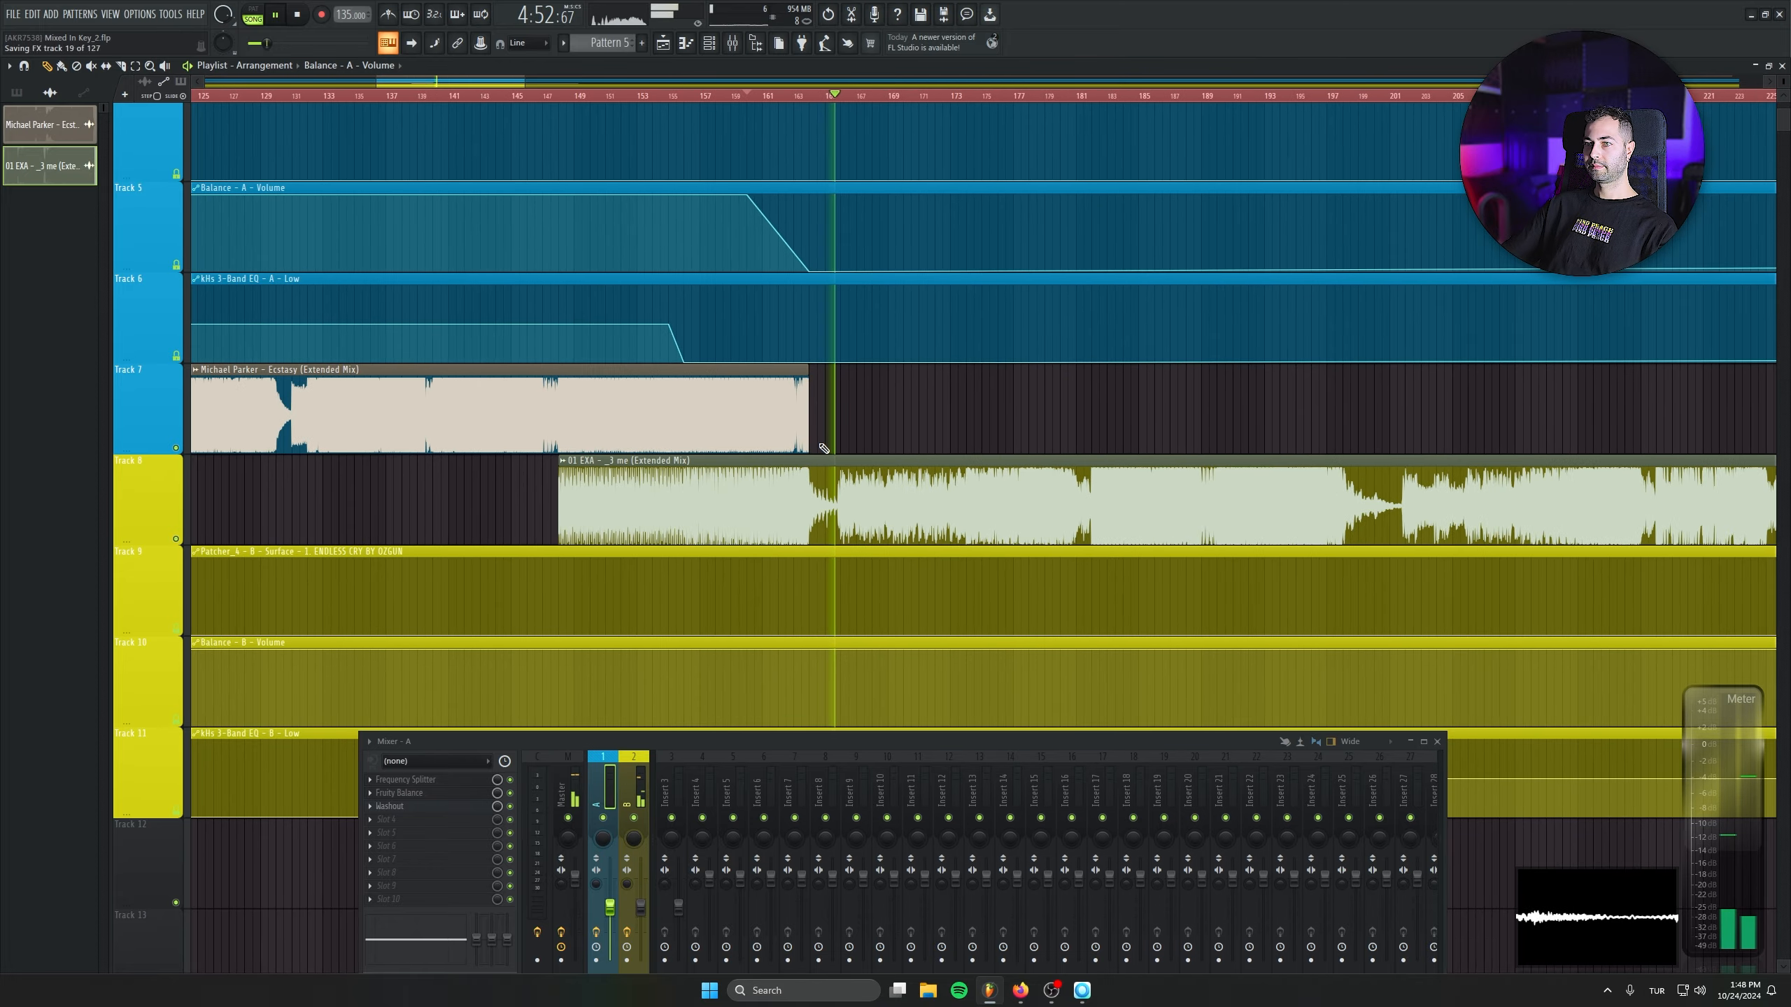
scroll(837, 494, "down", 8)
key("space")
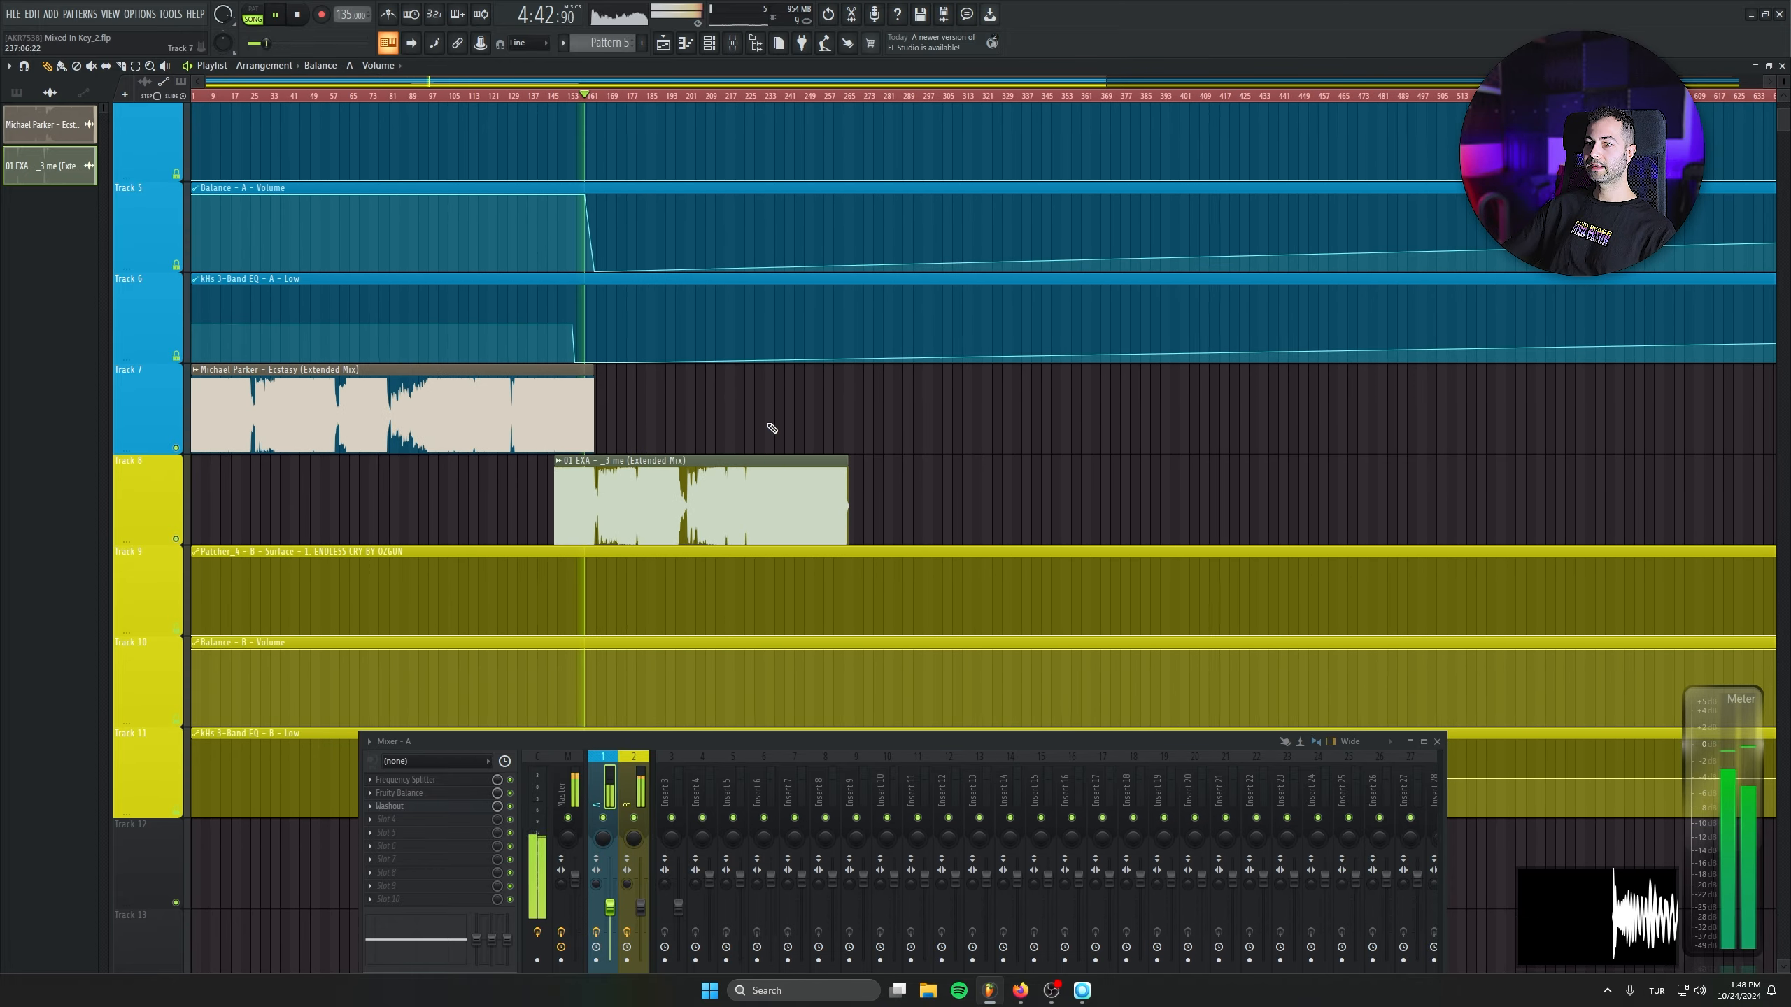
- Lower the last points of the Balance - A - Volume and kHs 3-Band EQ - A - Low clips to the minimum
scroll(768, 452, "down", 2)
scroll(756, 487, "down", 3)
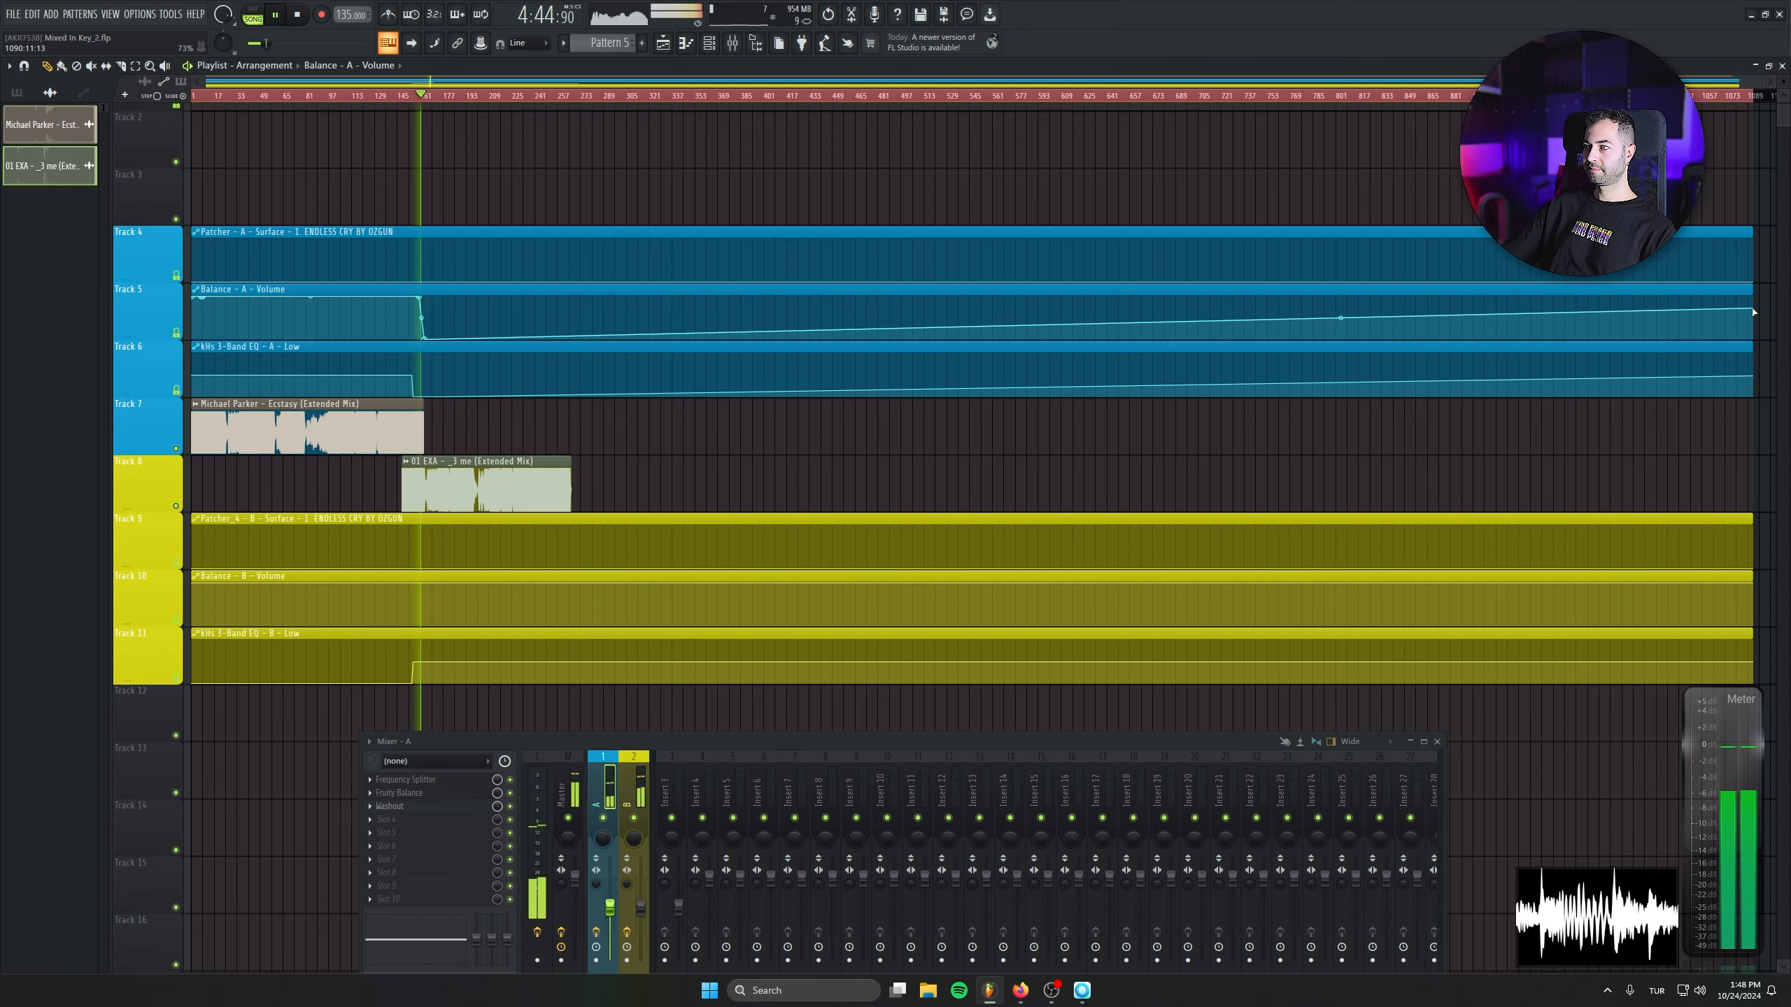
left_click_drag(1755, 315, 1741, 484)
- Play the finished transition into the 01 EXA clip, audition its drop from bar 181, and review the automation on Tracks 5, 6 and 11
scroll(464, 486, "up", 4)
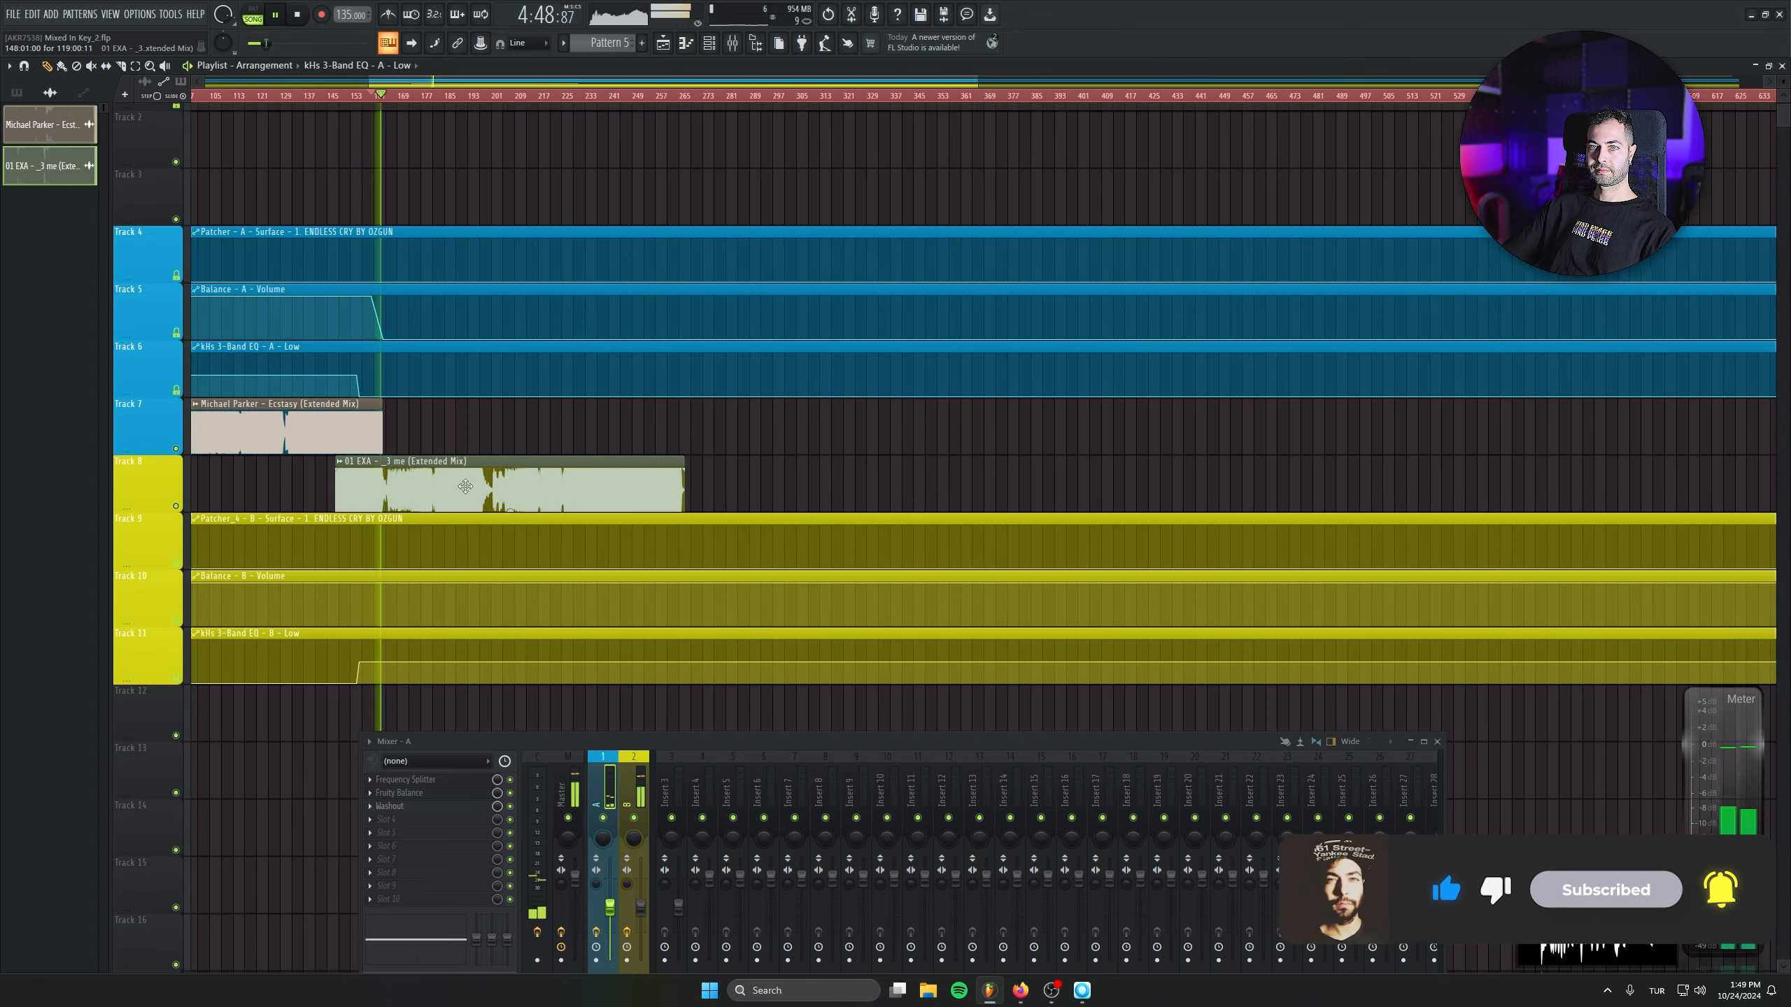
scroll(443, 495, "up", 4)
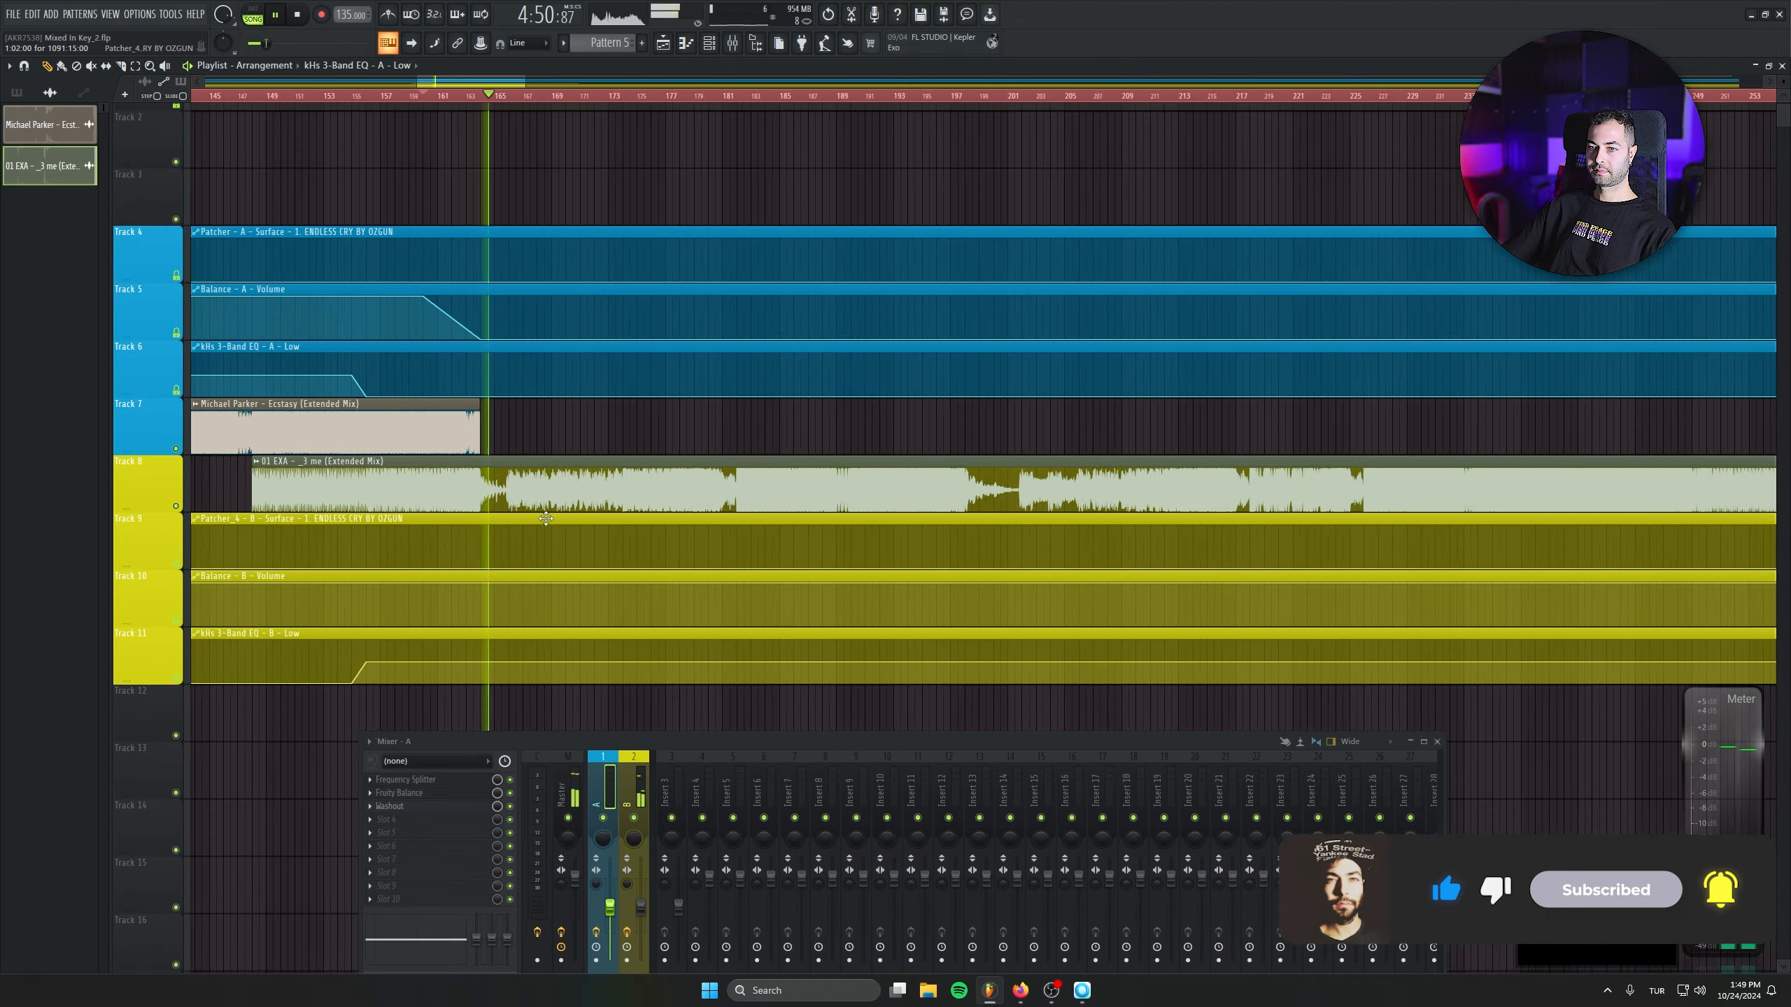
scroll(443, 494, "down", 2)
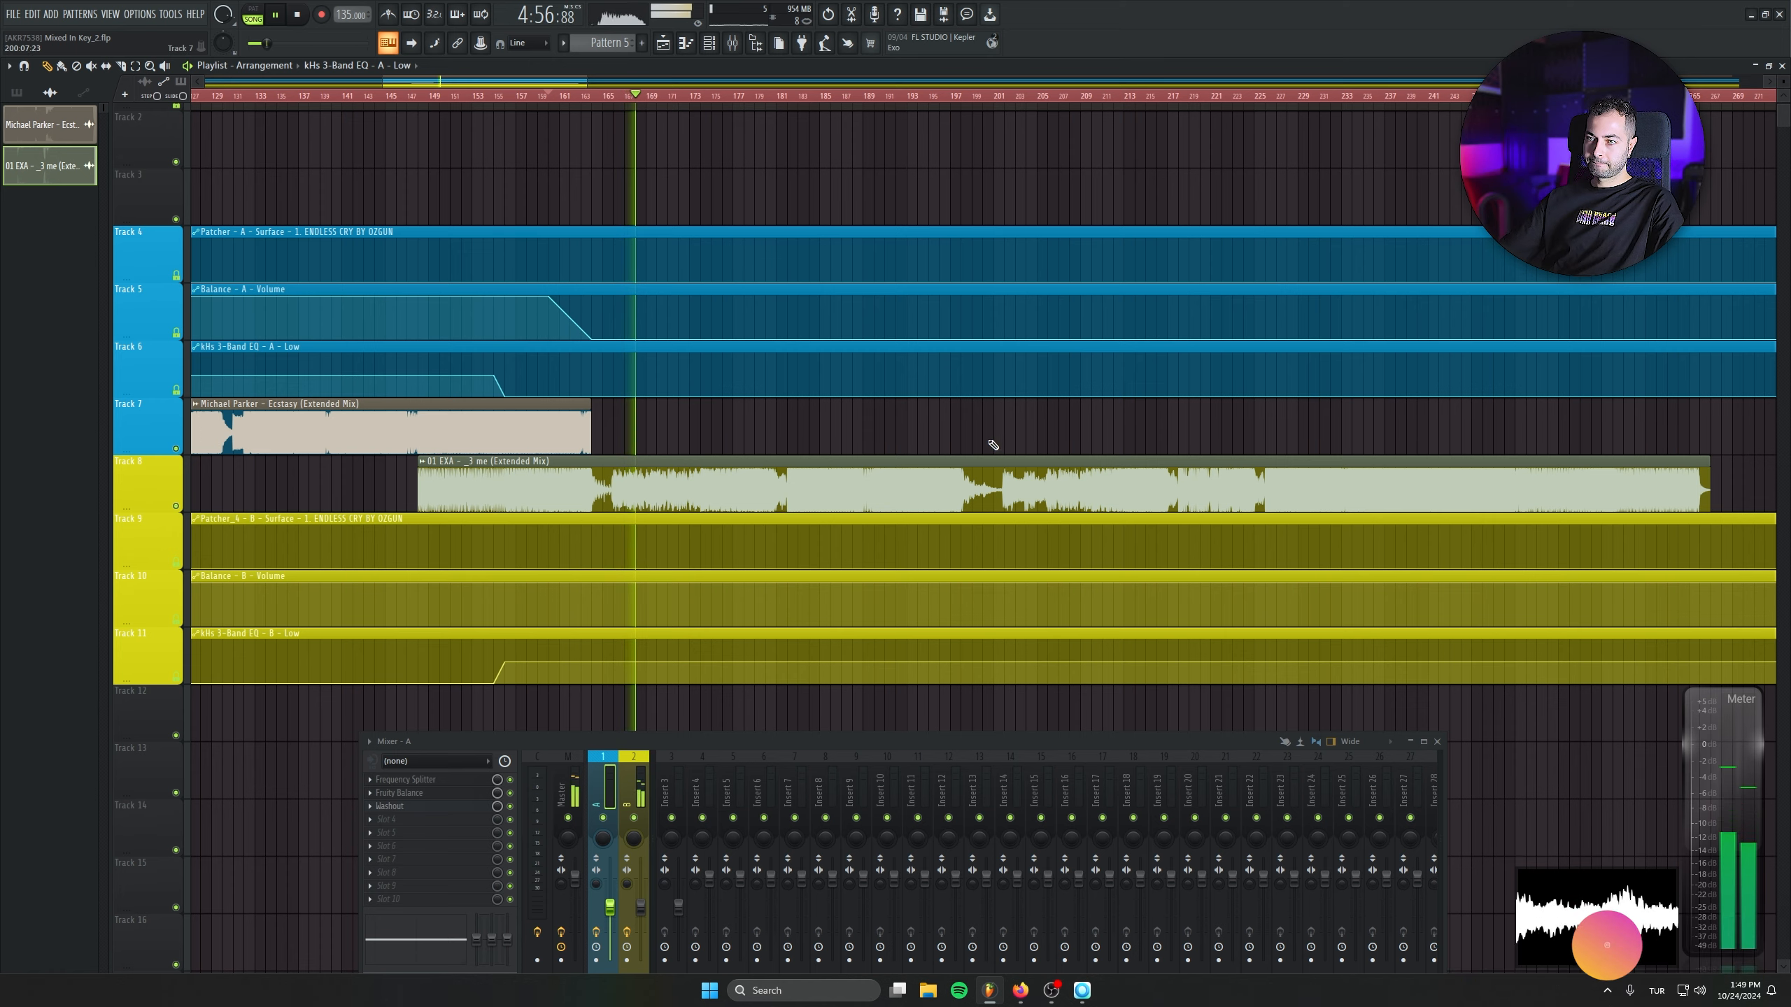
scroll(379, 185, "down", 2)
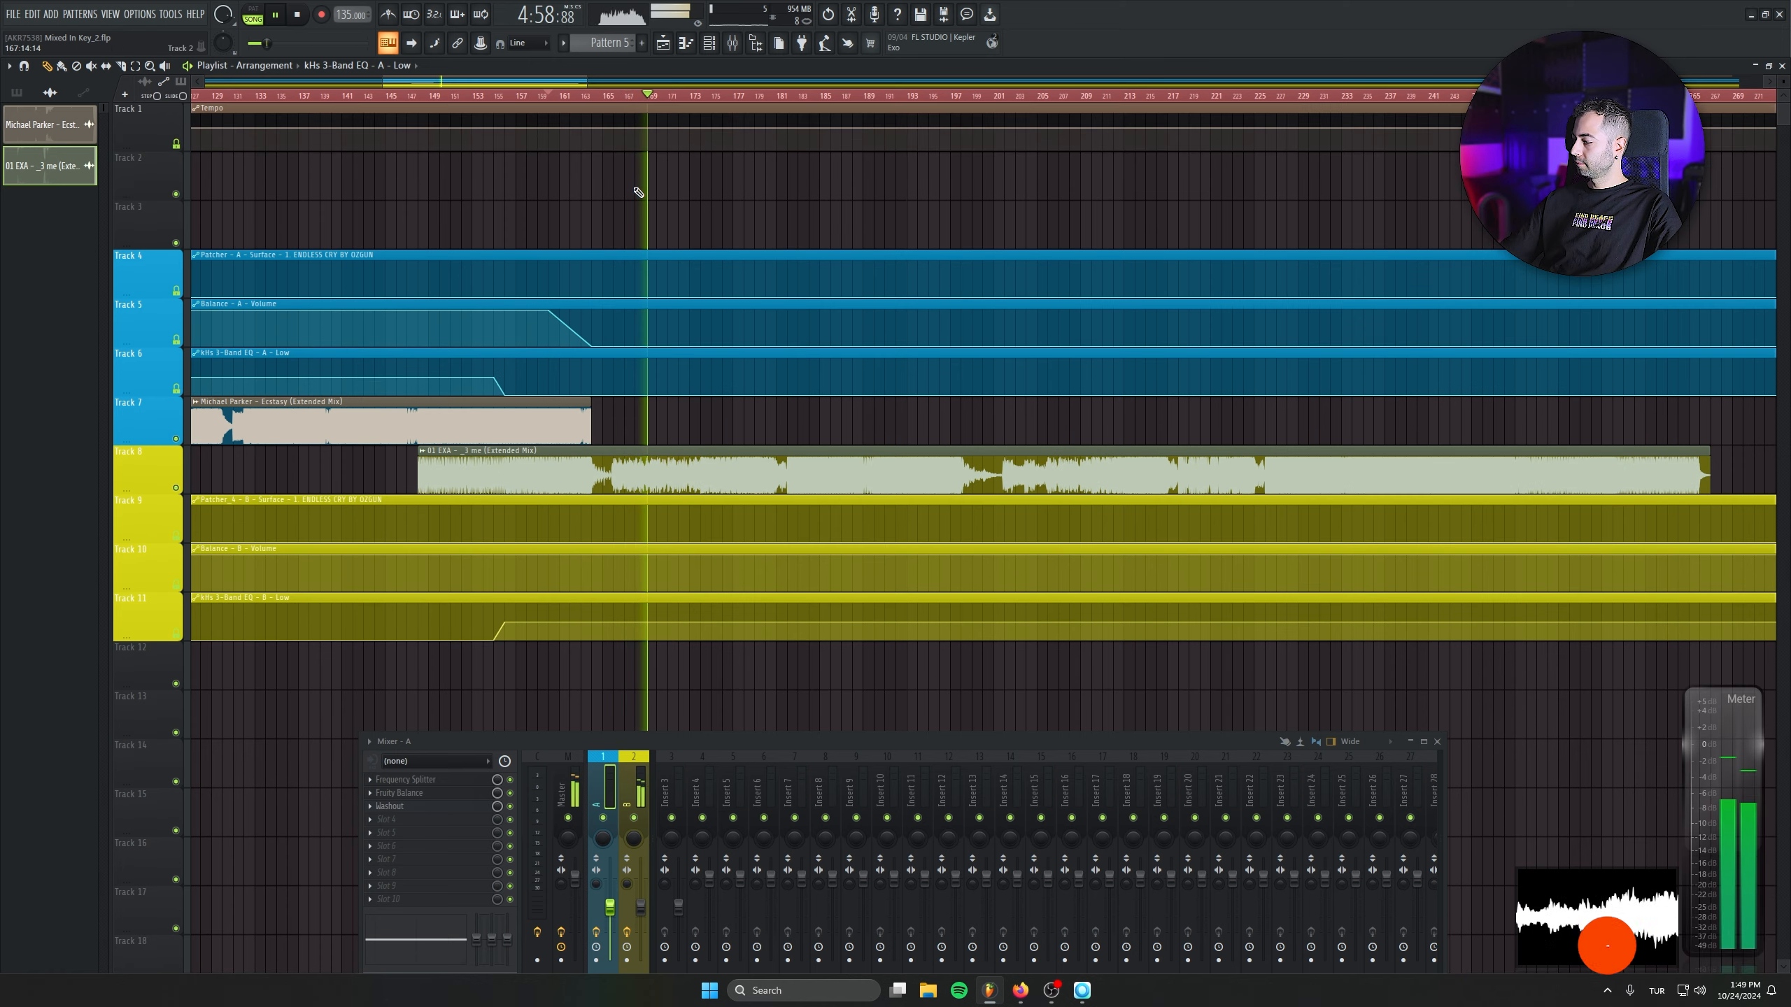
scroll(751, 399, "down", 1)
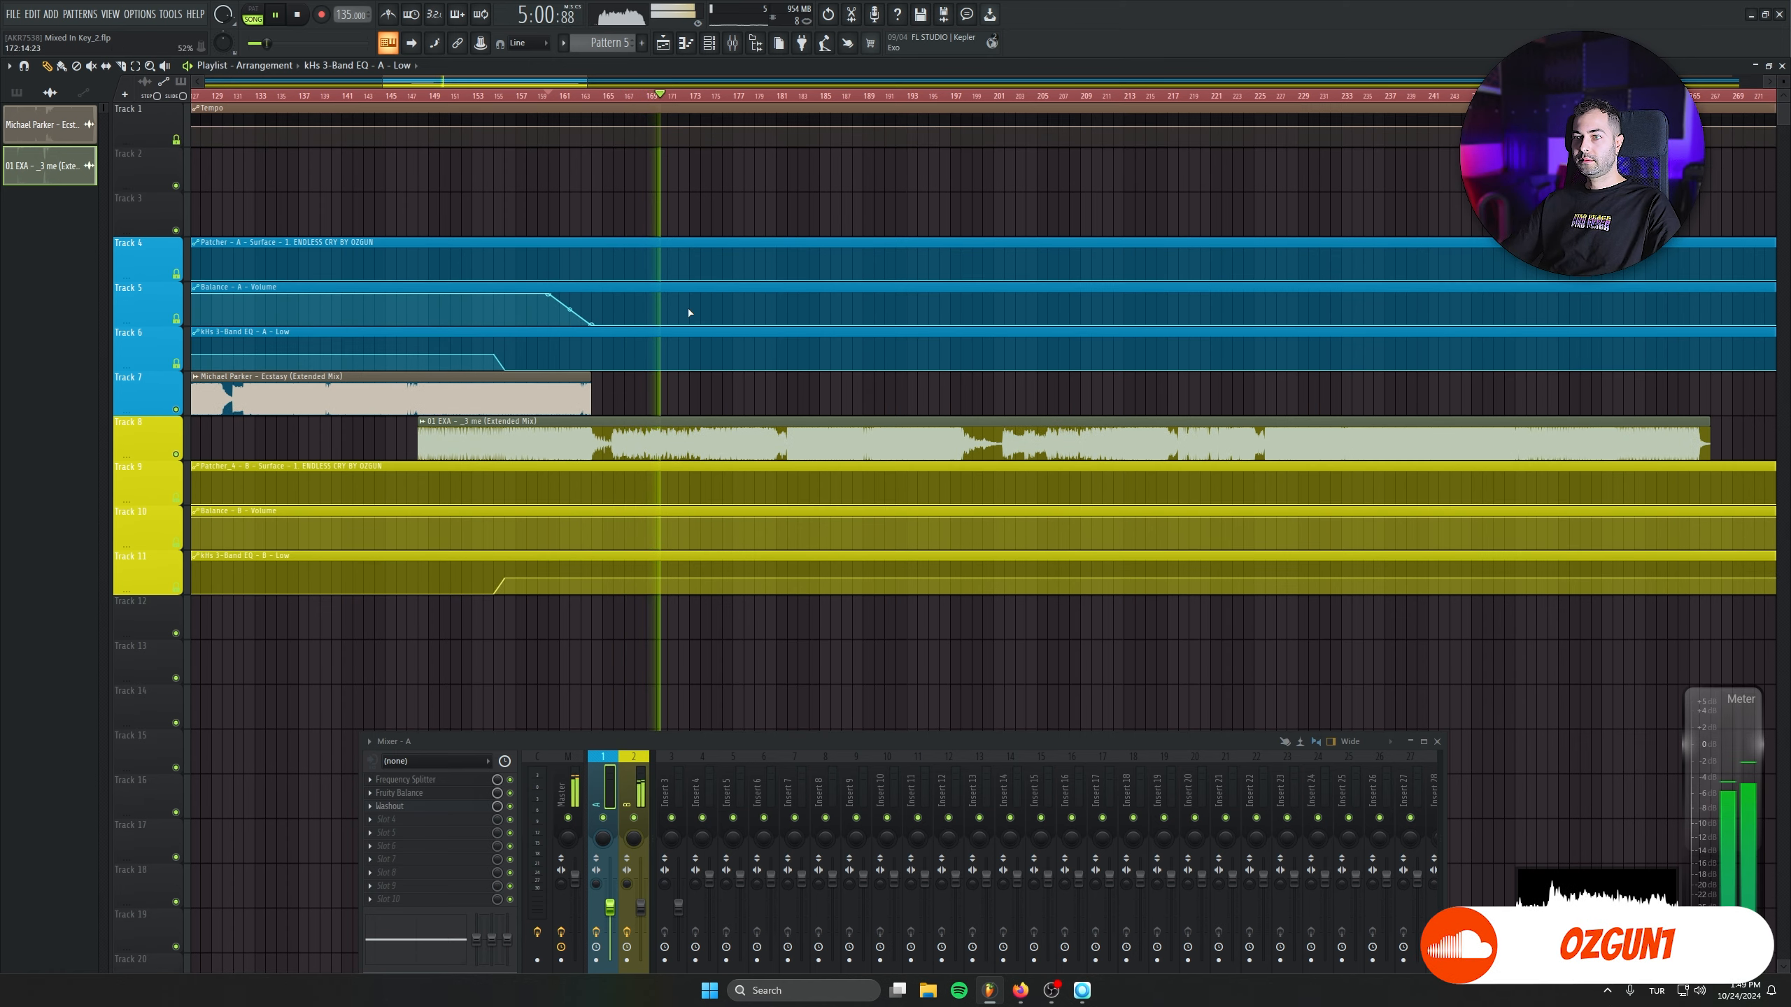
left_click(764, 97)
left_click(787, 95)
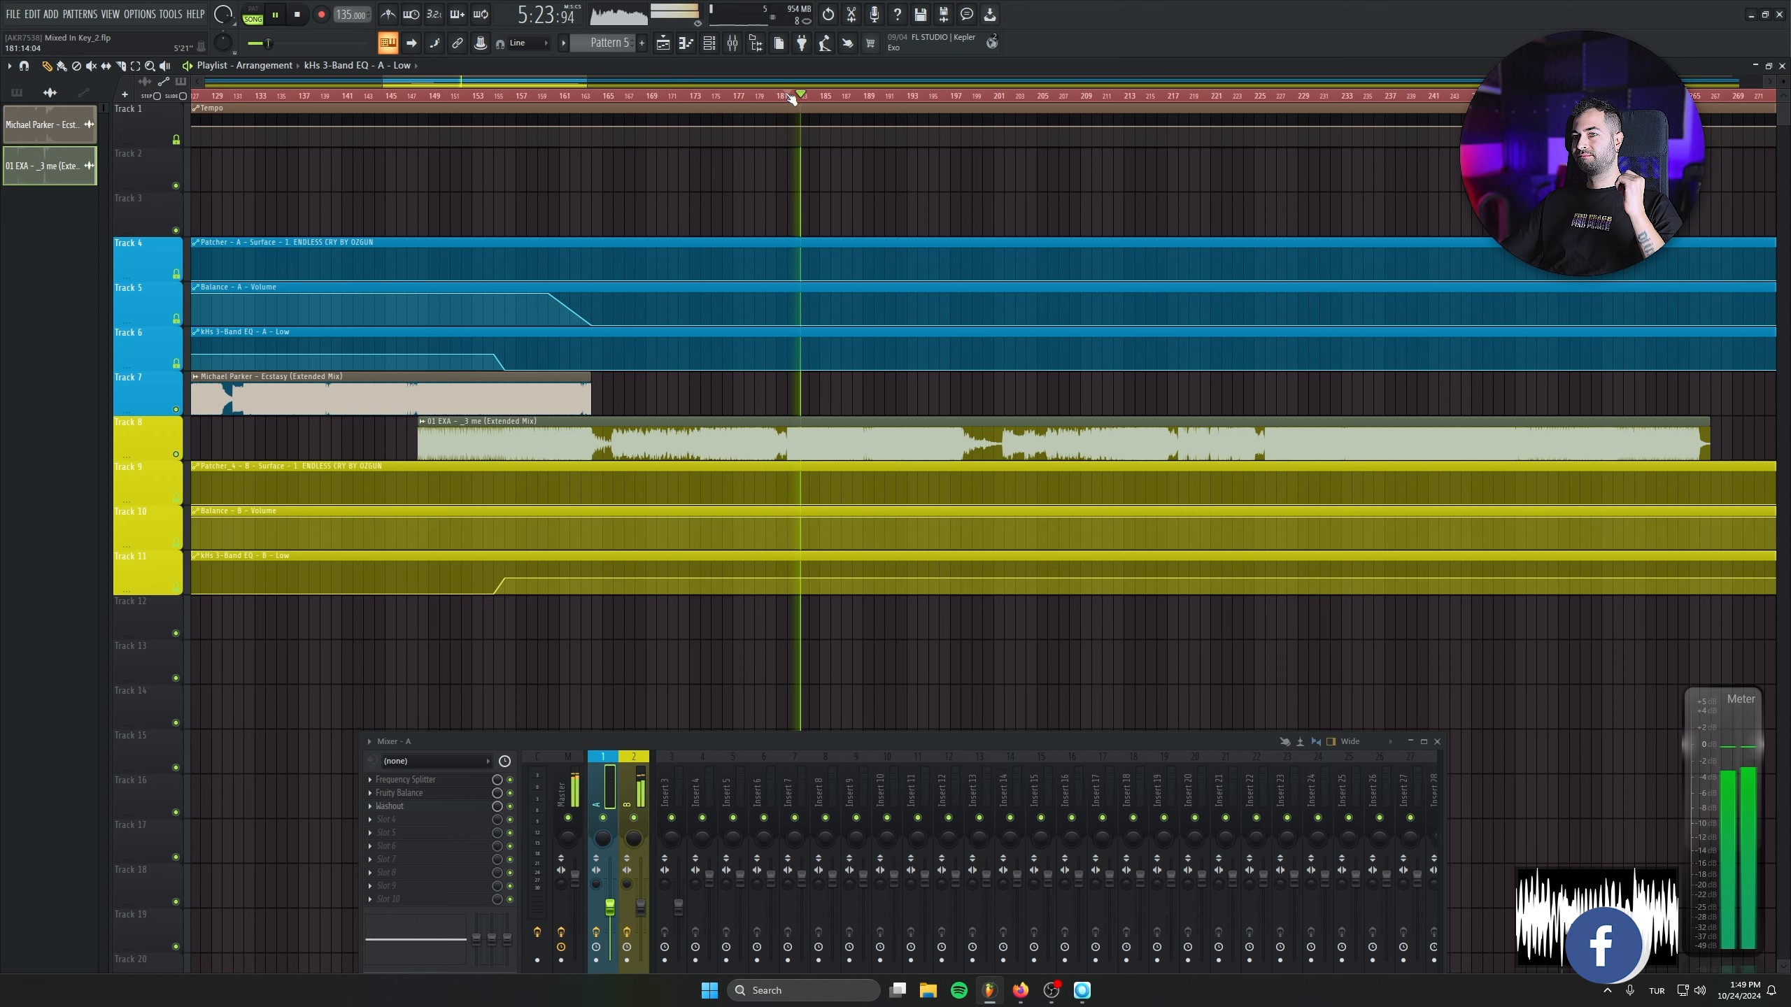
key("space")
scroll(507, 367, "up", 5)
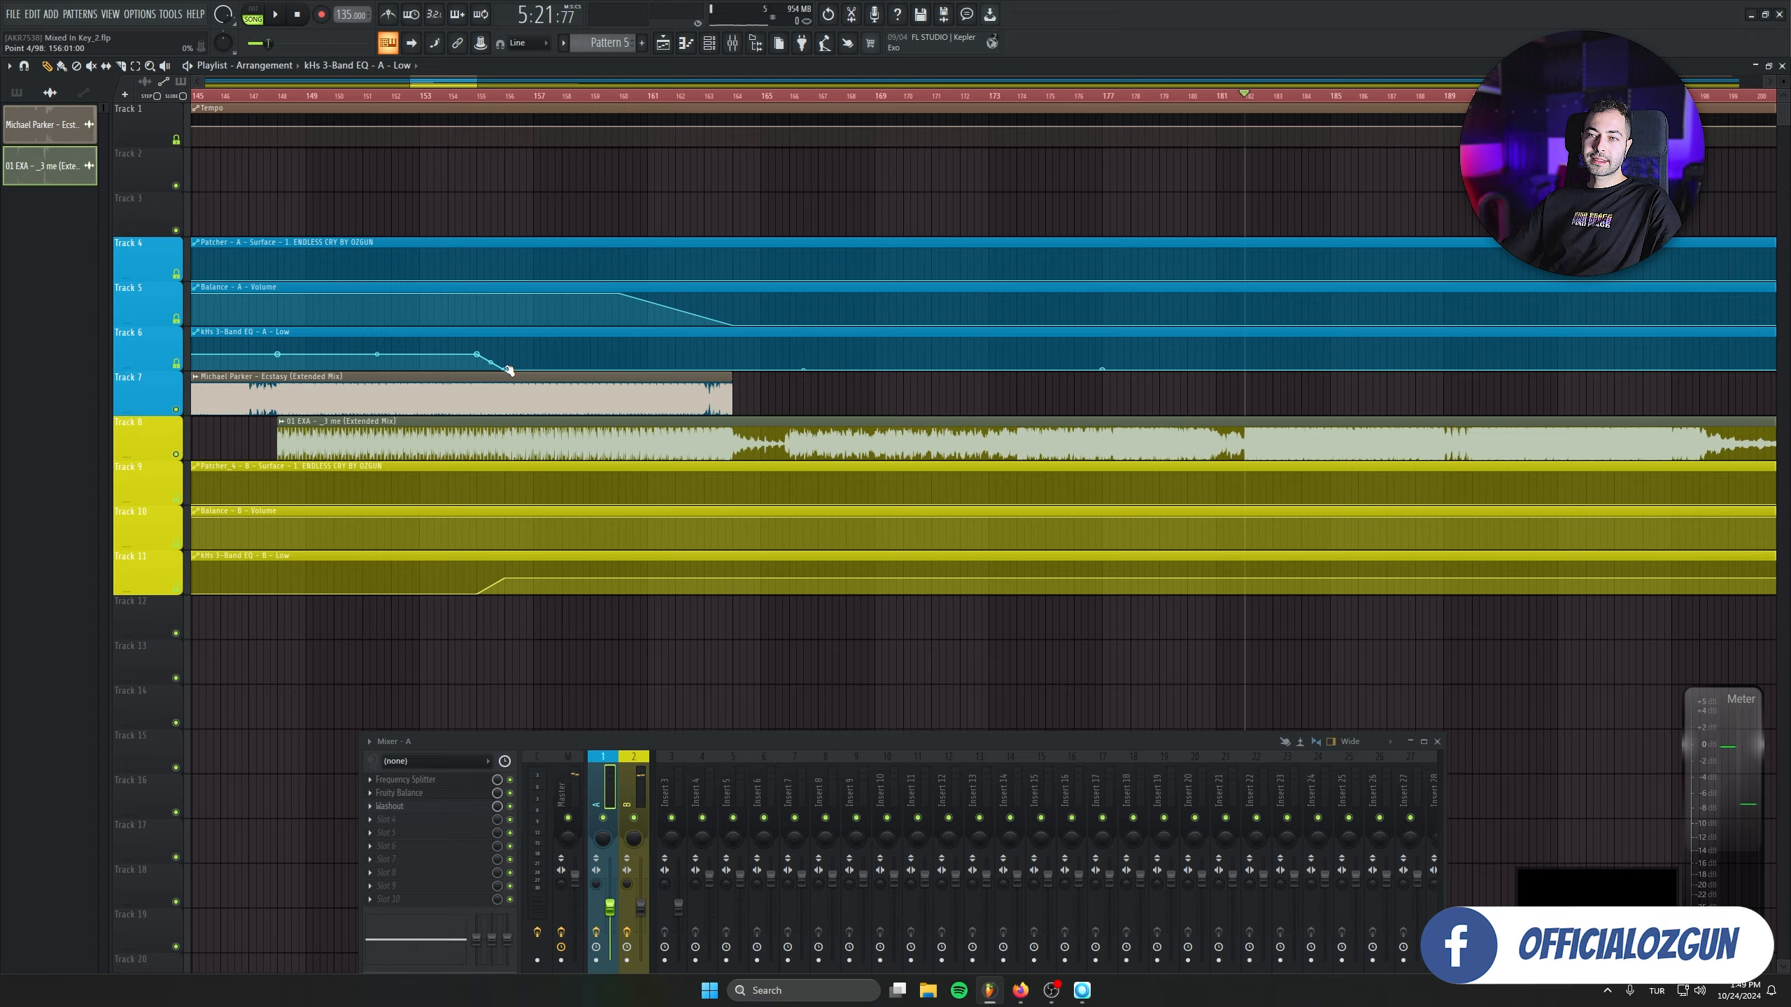
- Copy the 135 BPM project tempo and paste it into the Tempo clip's automation point at bar 148
left_click_drag(442, 82, 435, 102)
left_click_drag(585, 490, 789, 396)
scroll(765, 526, "up", 4)
scroll(784, 532, "up", 3)
right_click(340, 15)
left_click(364, 172)
scroll(788, 397, "down", 3)
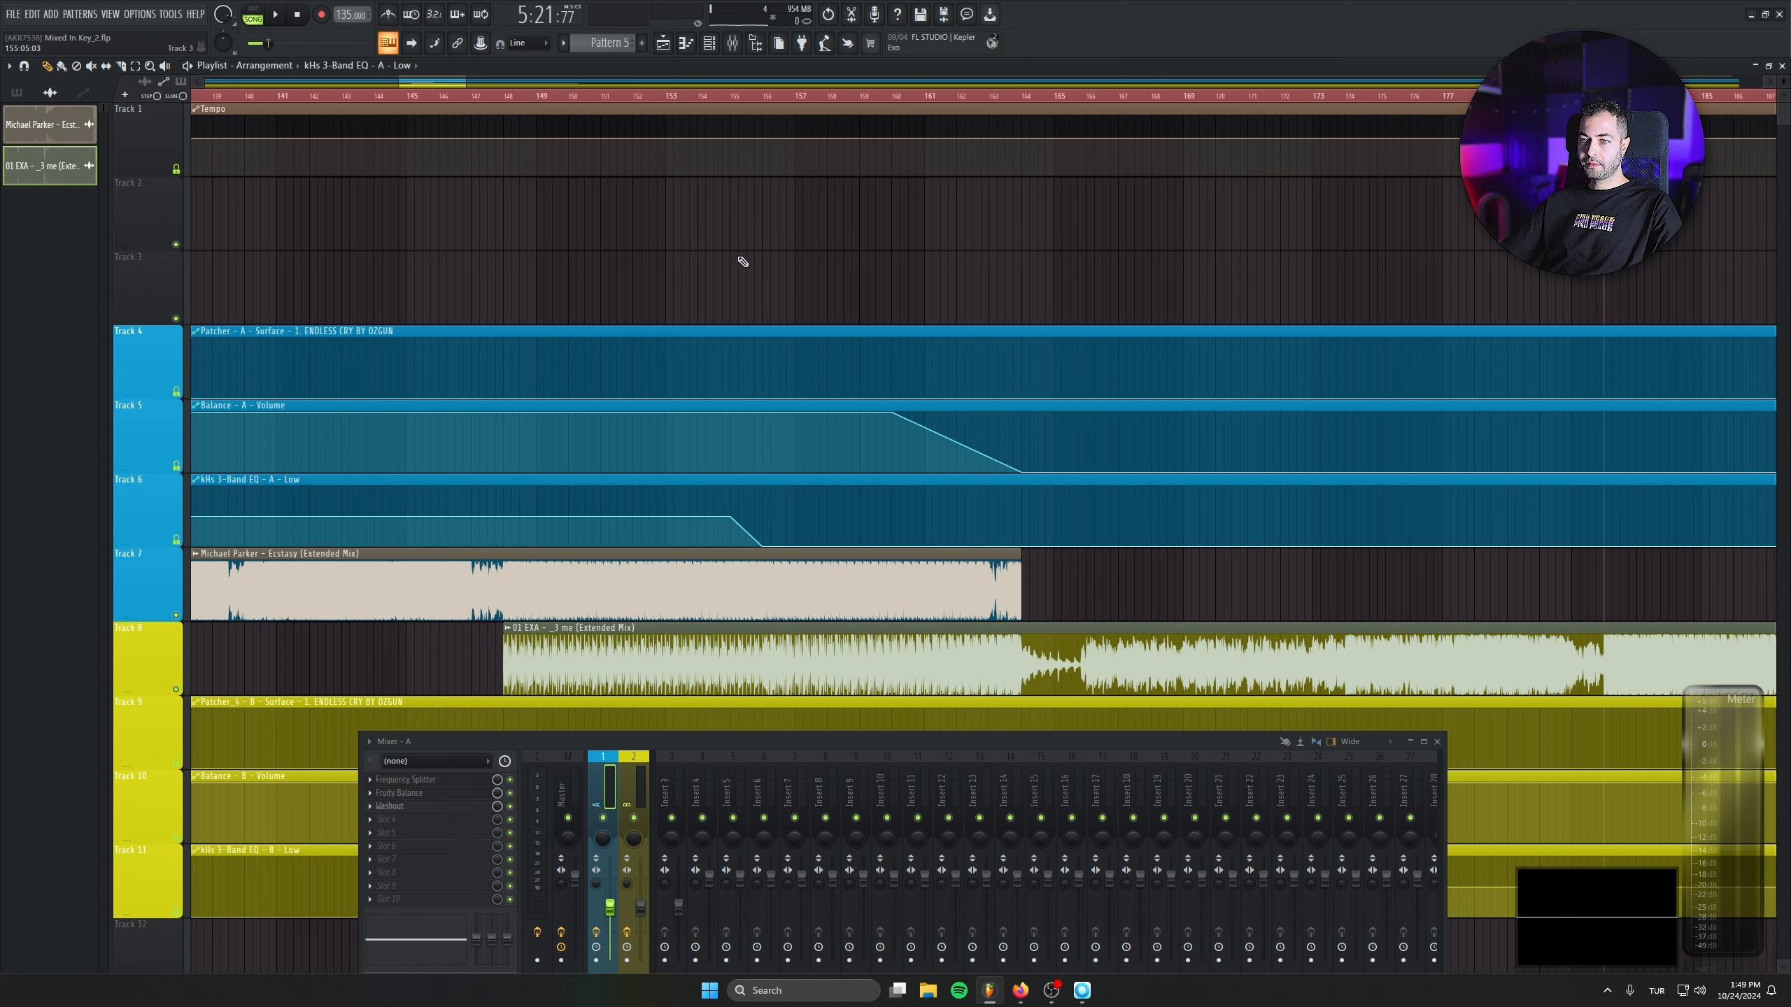
right_click(504, 139)
left_click(560, 370)
- Paste the 136 BPM tempo value into the Tempo clip's point at bar 164 and into its end point
left_click(479, 96)
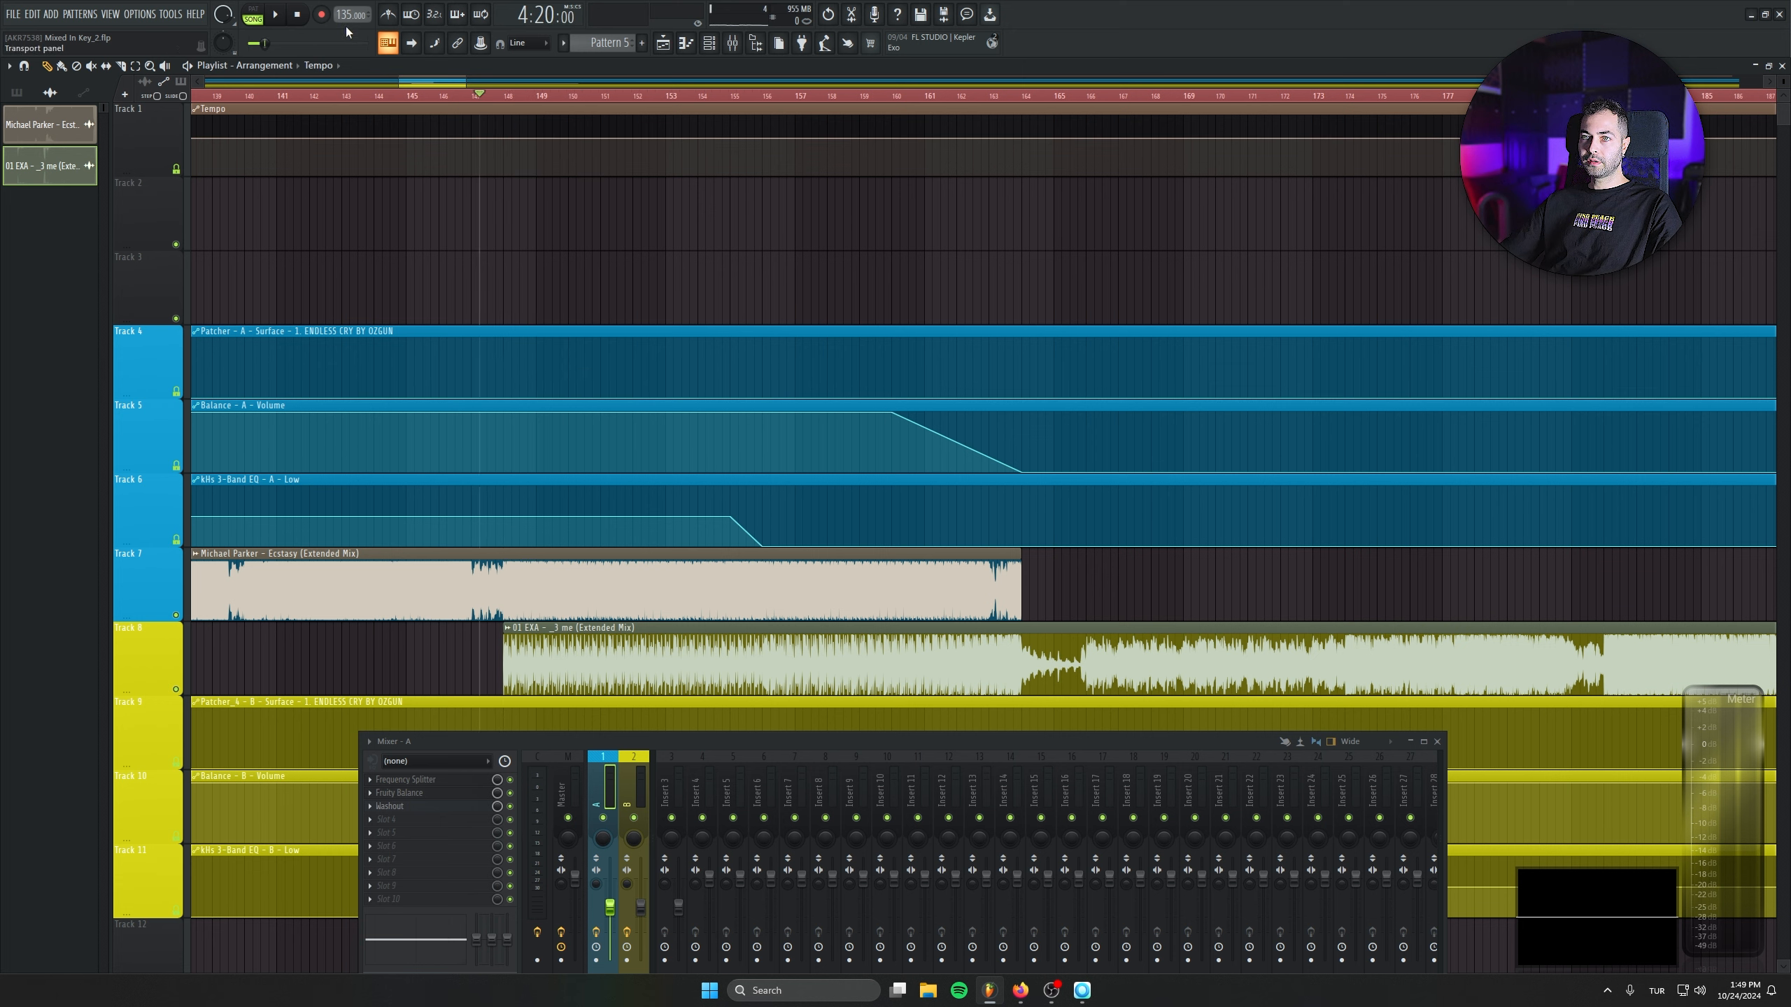
right_click(1022, 135)
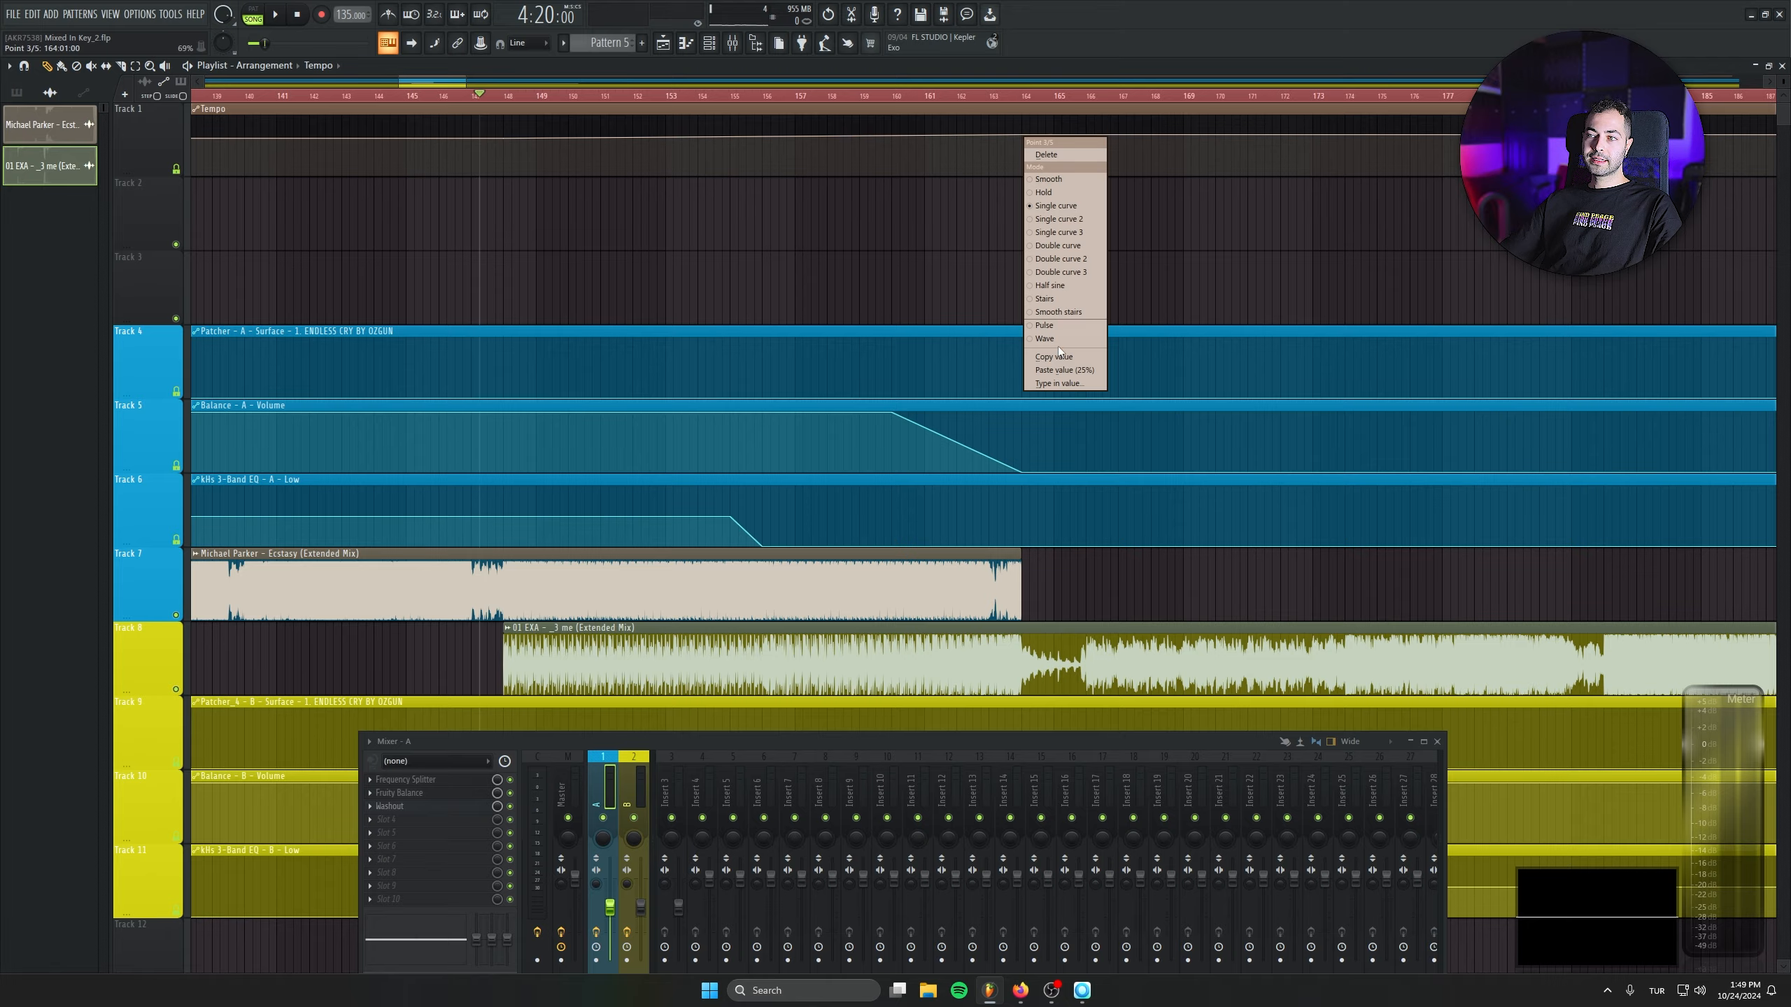
left_click(1086, 369)
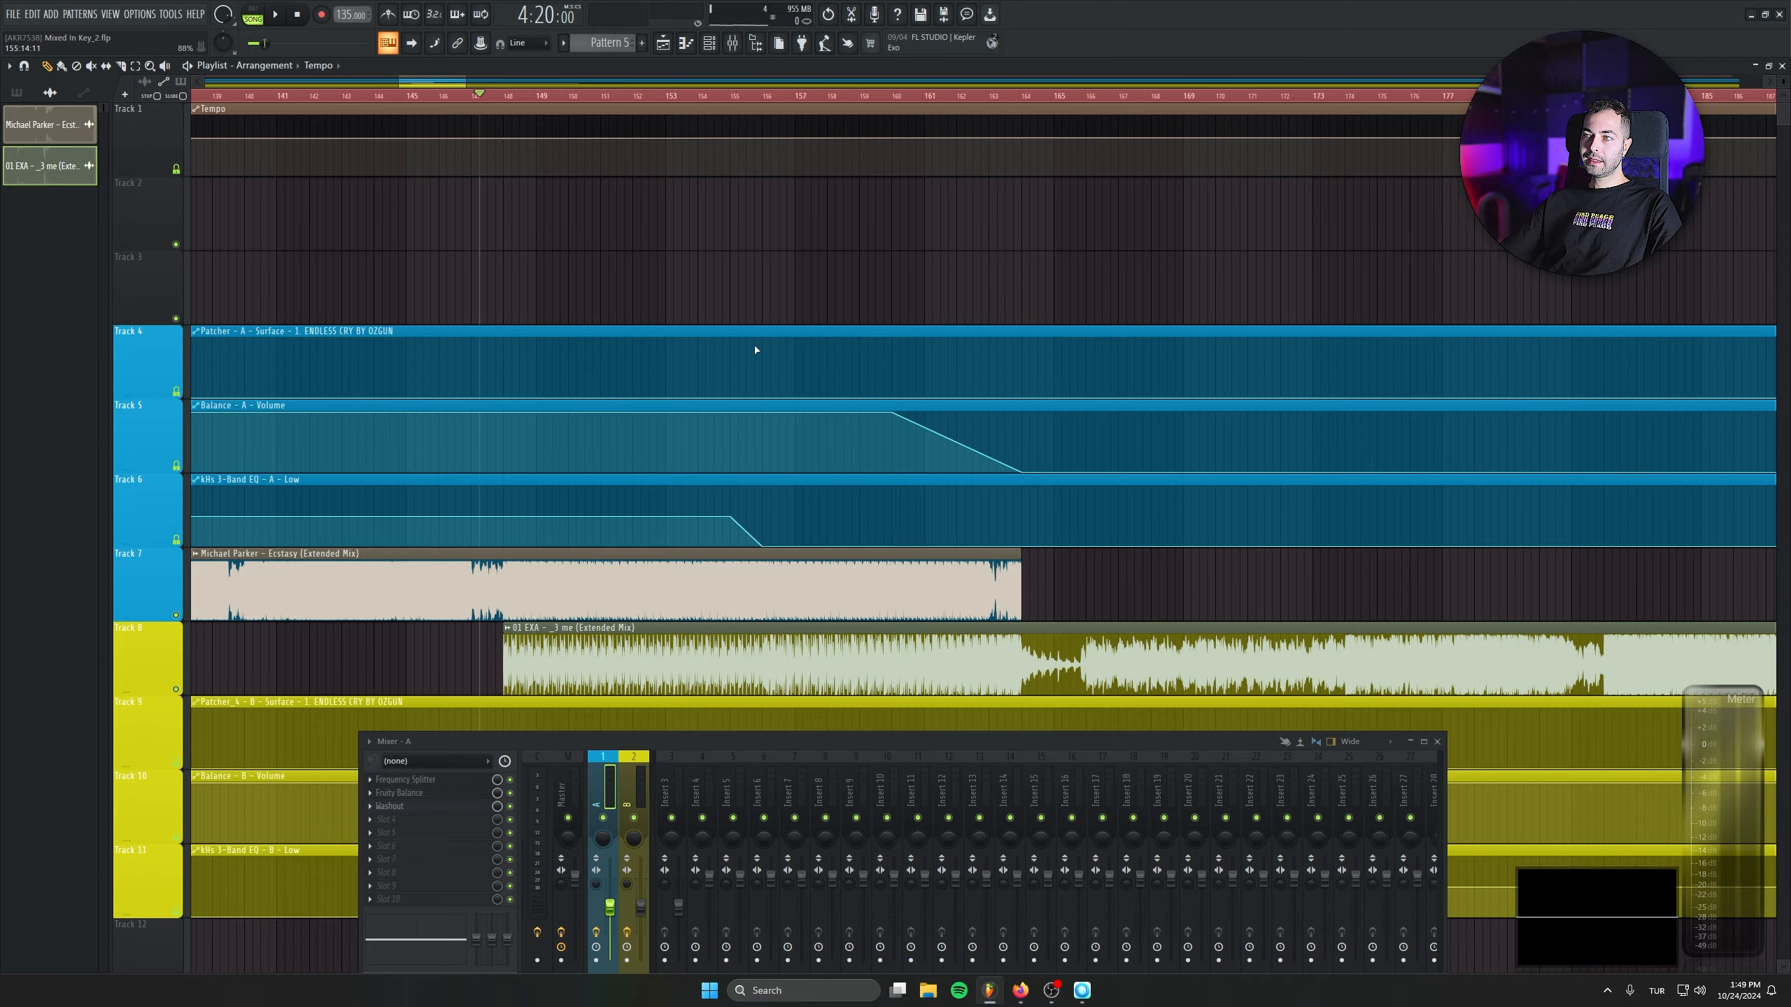
scroll(756, 350, "down", 10)
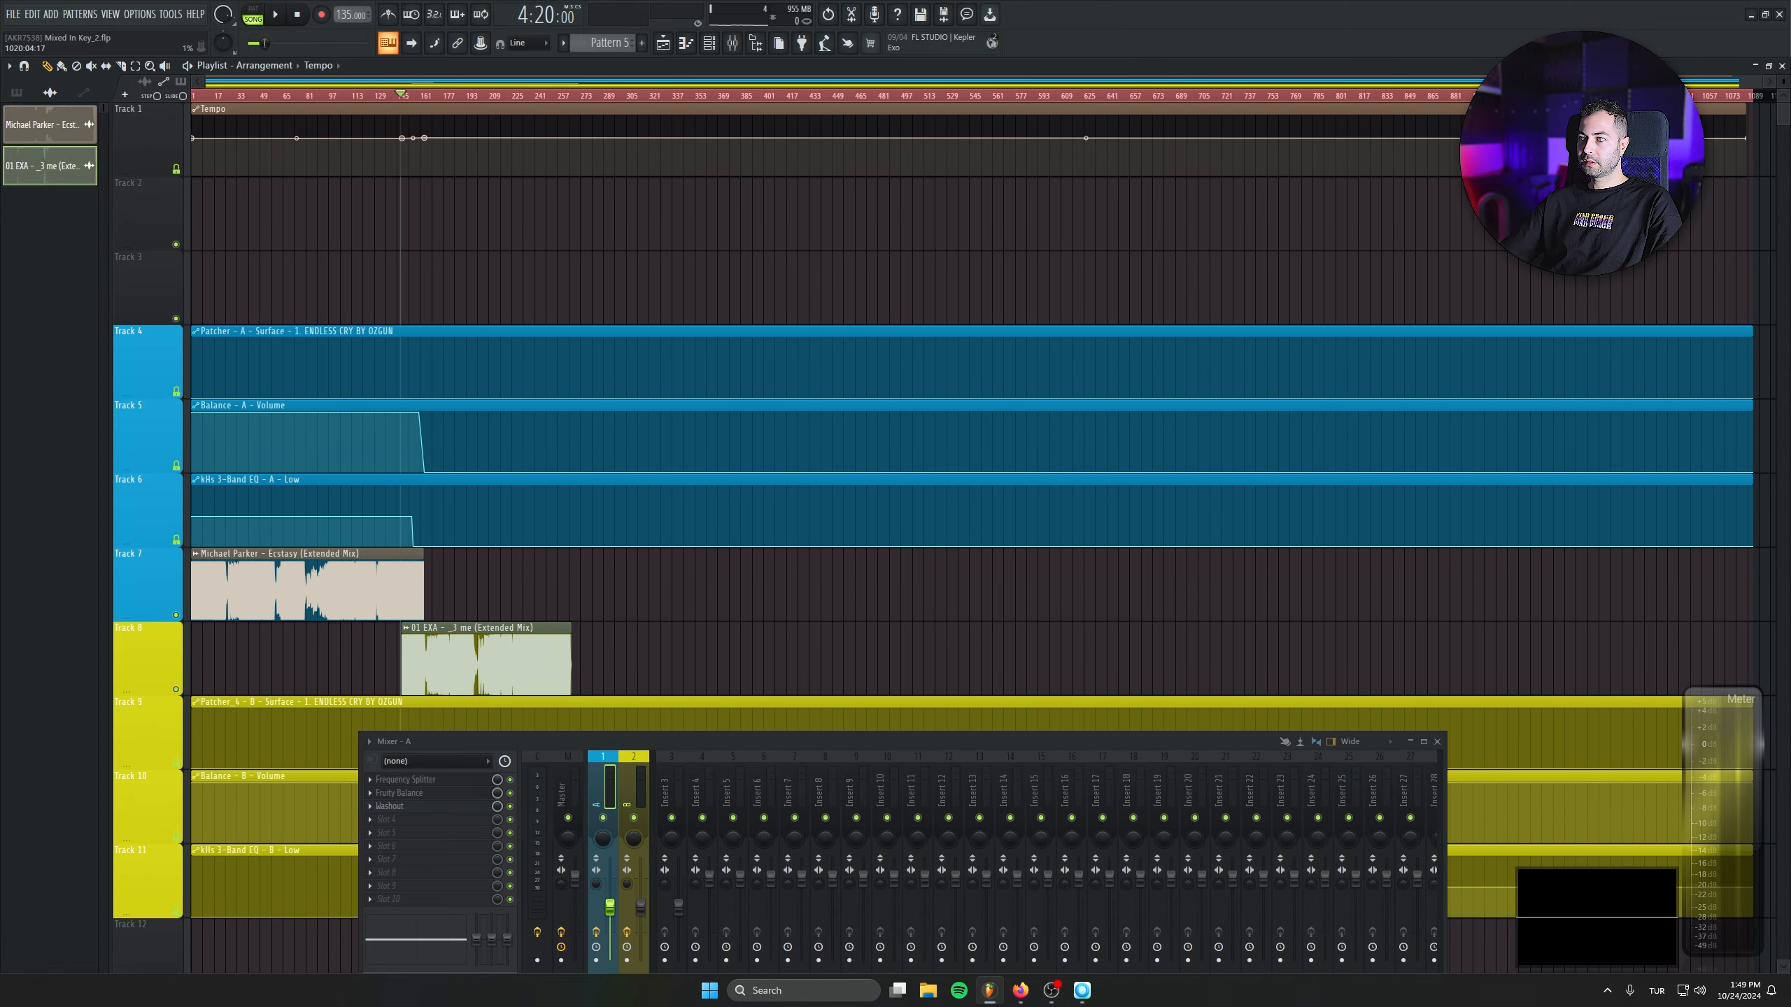
right_click(1757, 145)
left_click(1753, 375)
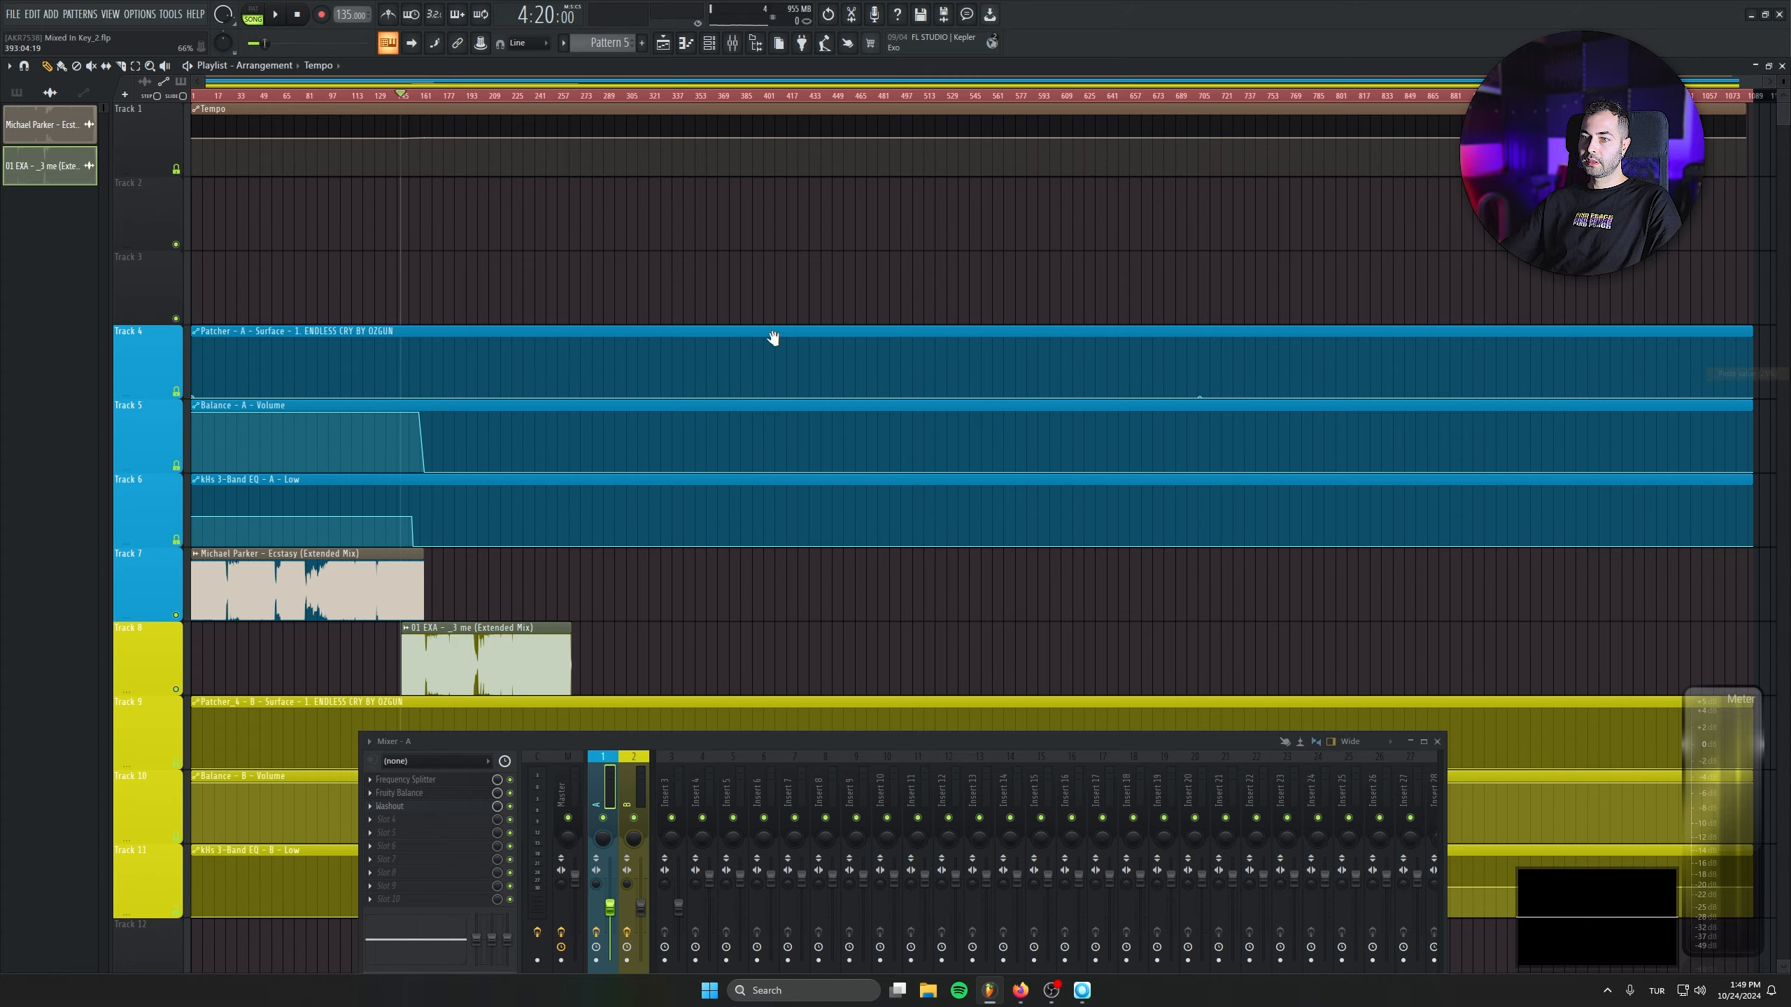
- Play the 01 EXA clip from just past the transition and audition a section further along
scroll(706, 340, "down", 3)
scroll(423, 348, "up", 6)
scroll(494, 347, "down", 3)
scroll(493, 347, "down", 2)
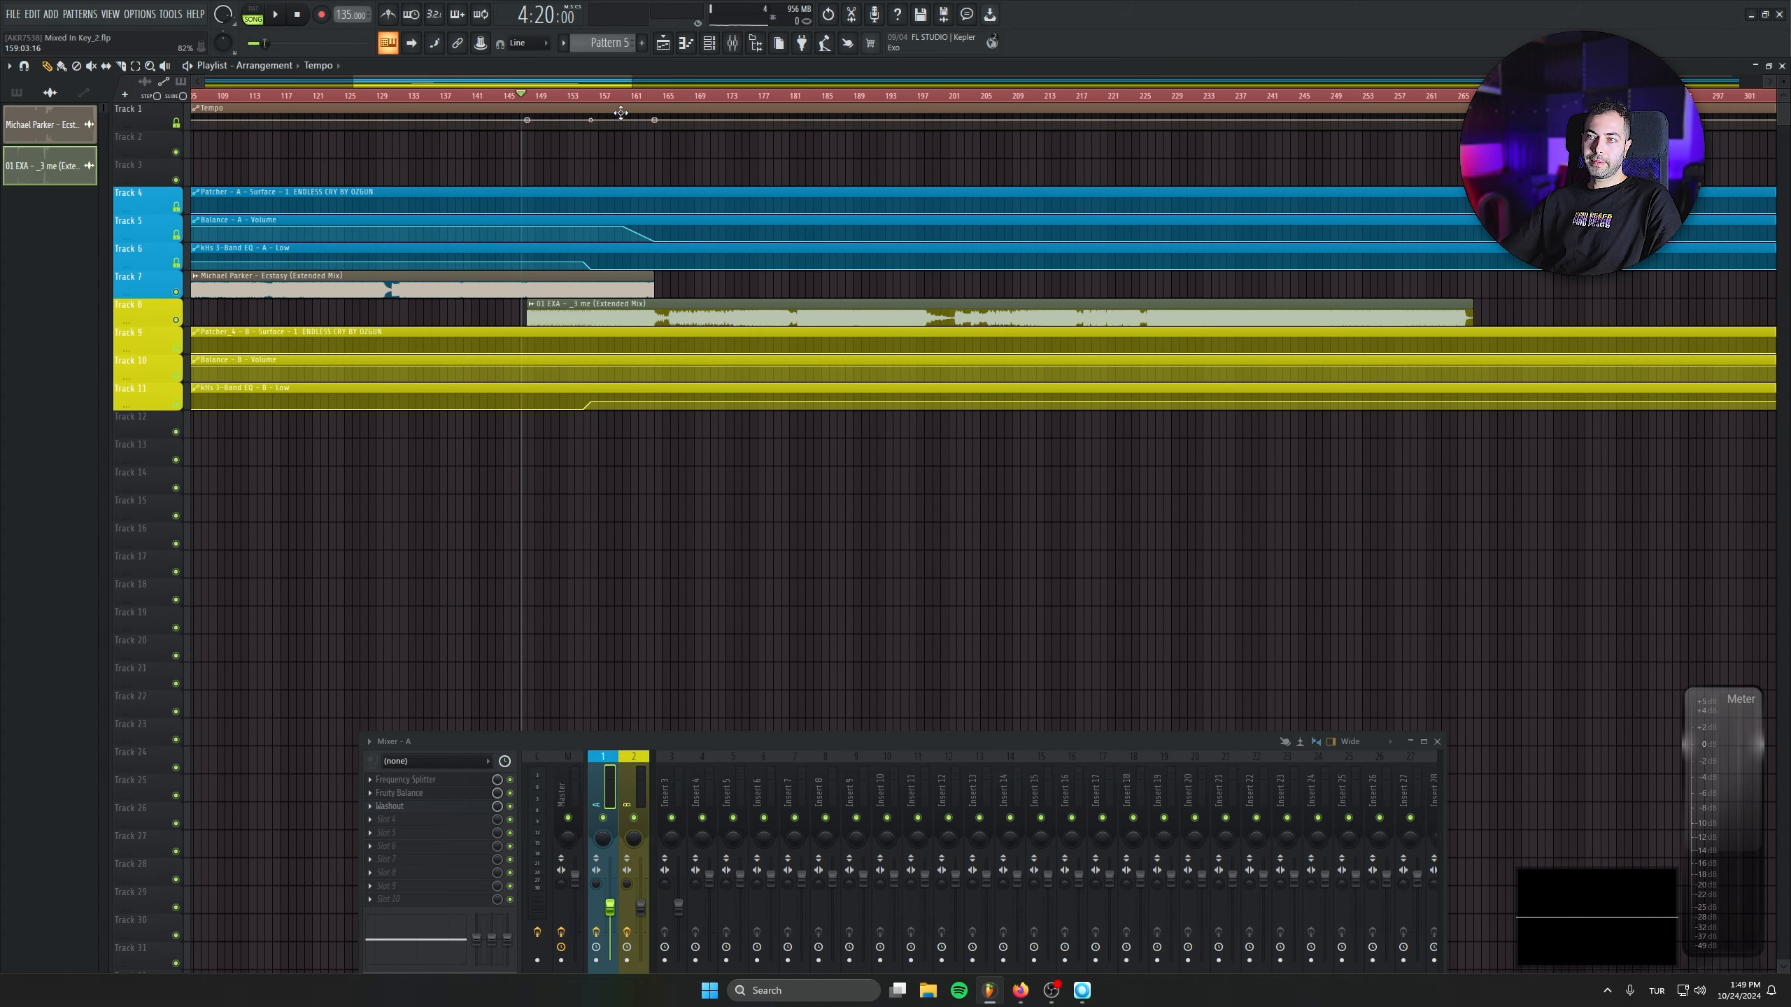
scroll(765, 244, "up", 2)
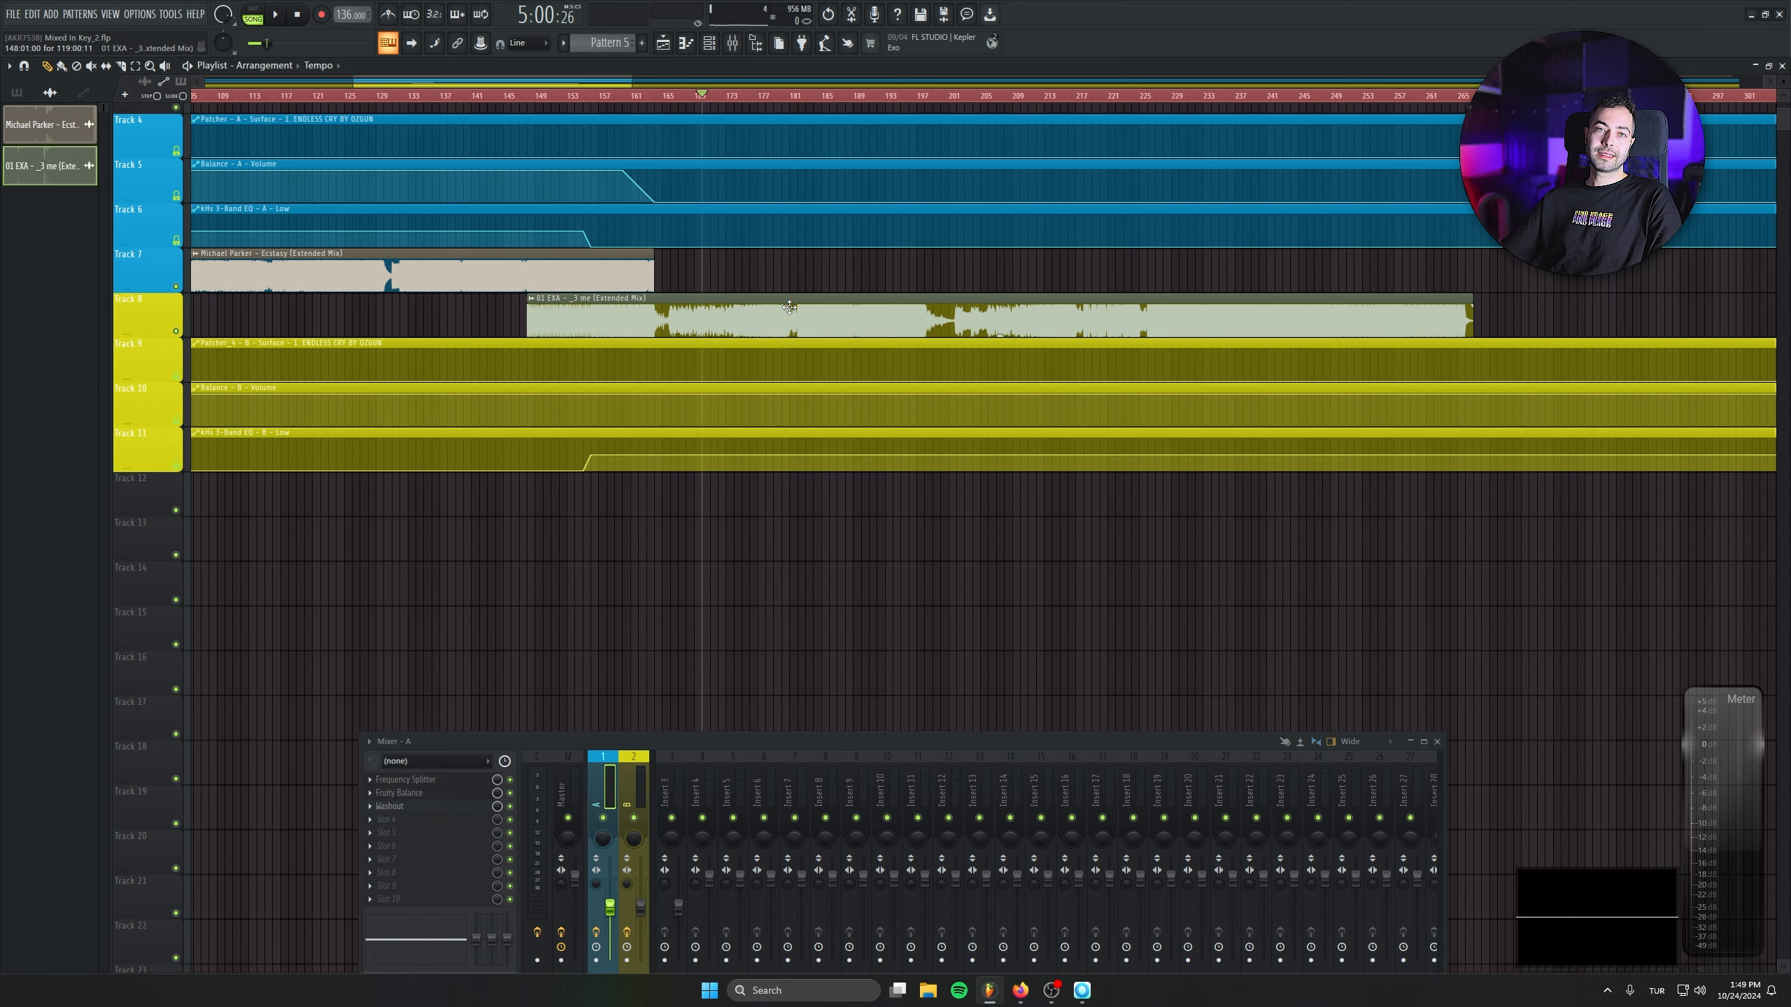
key("space")
scroll(878, 98, "right", 2)
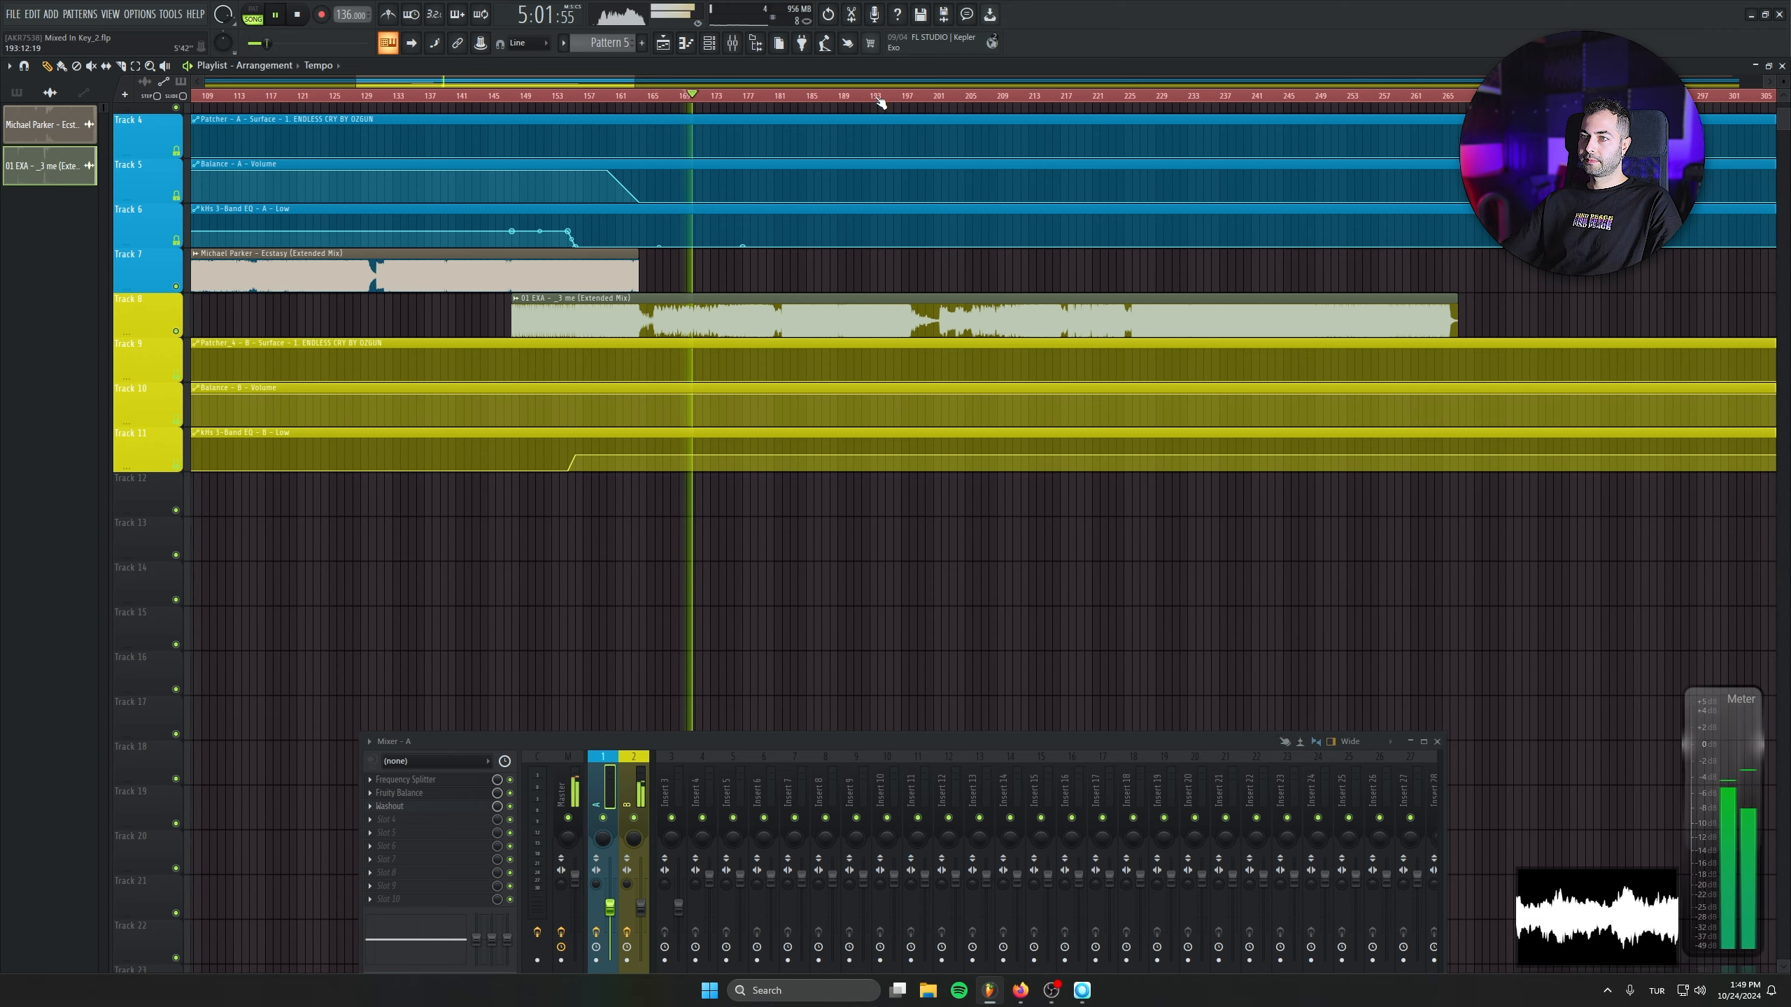
left_click(834, 97)
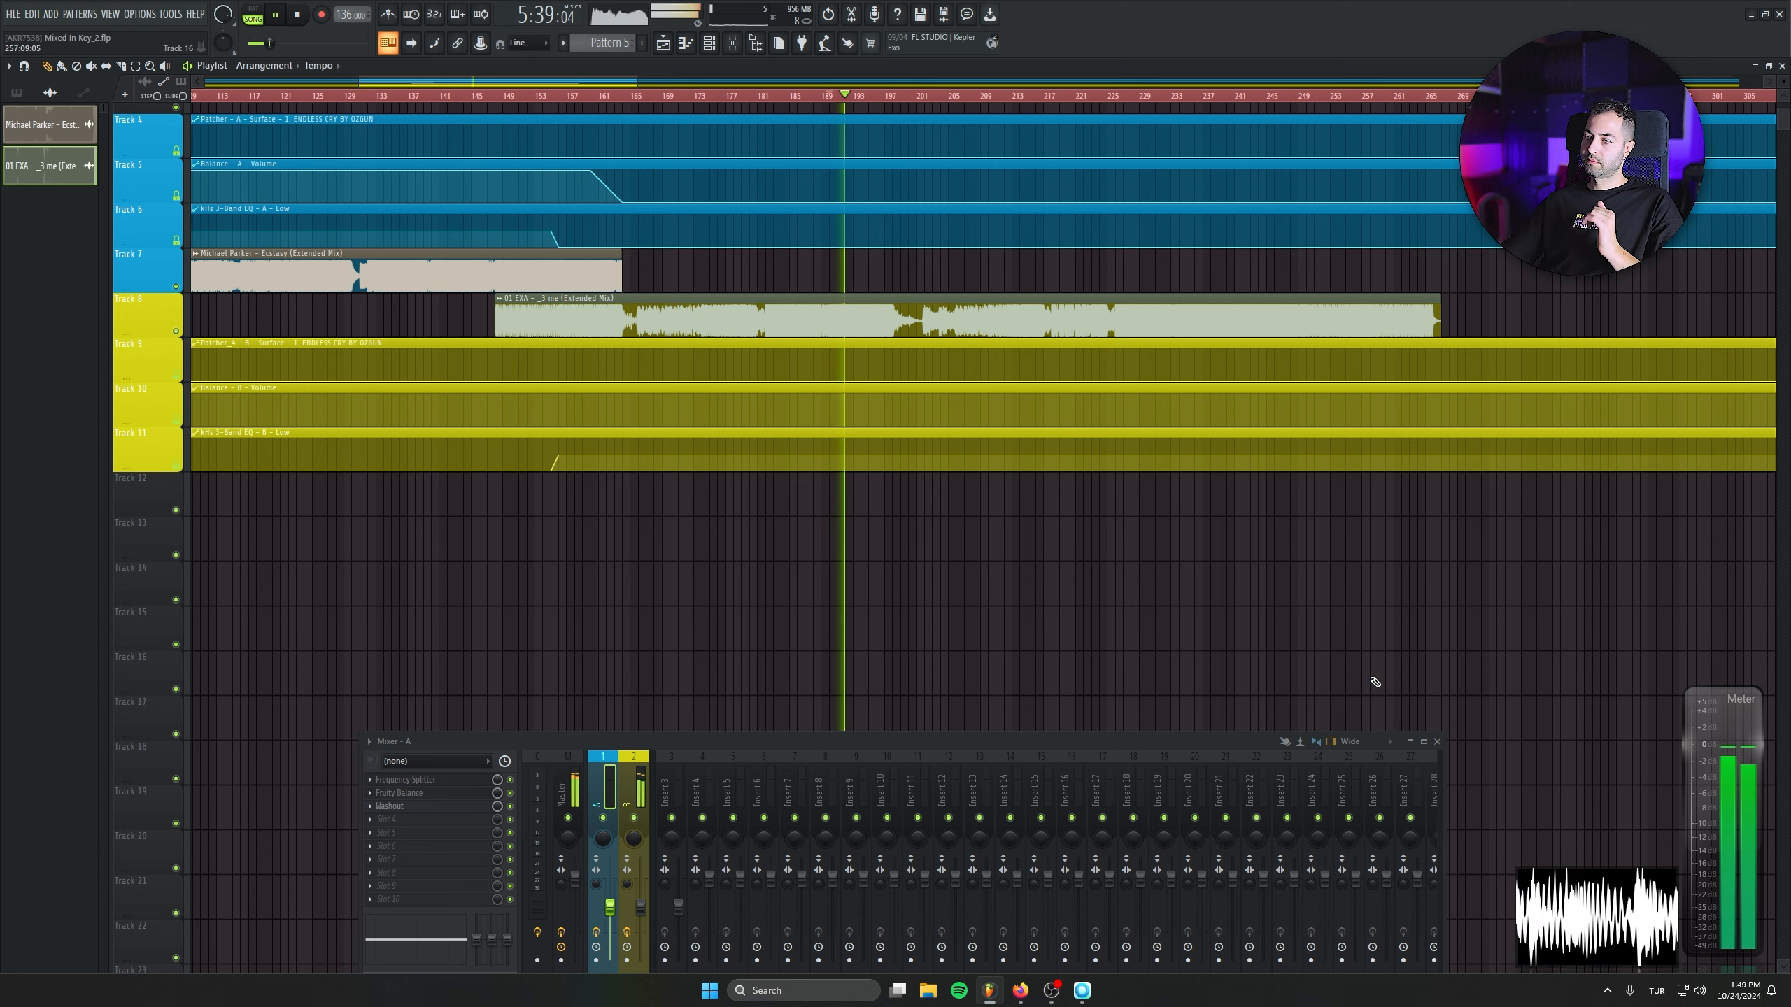
- Bring Hardwell & Olly James - Flatline from the Mixed In Key DJ MIX playlist onto Track 7 in FL Studio, overlapping the end of the 01 EXA clip
left_click(987, 988)
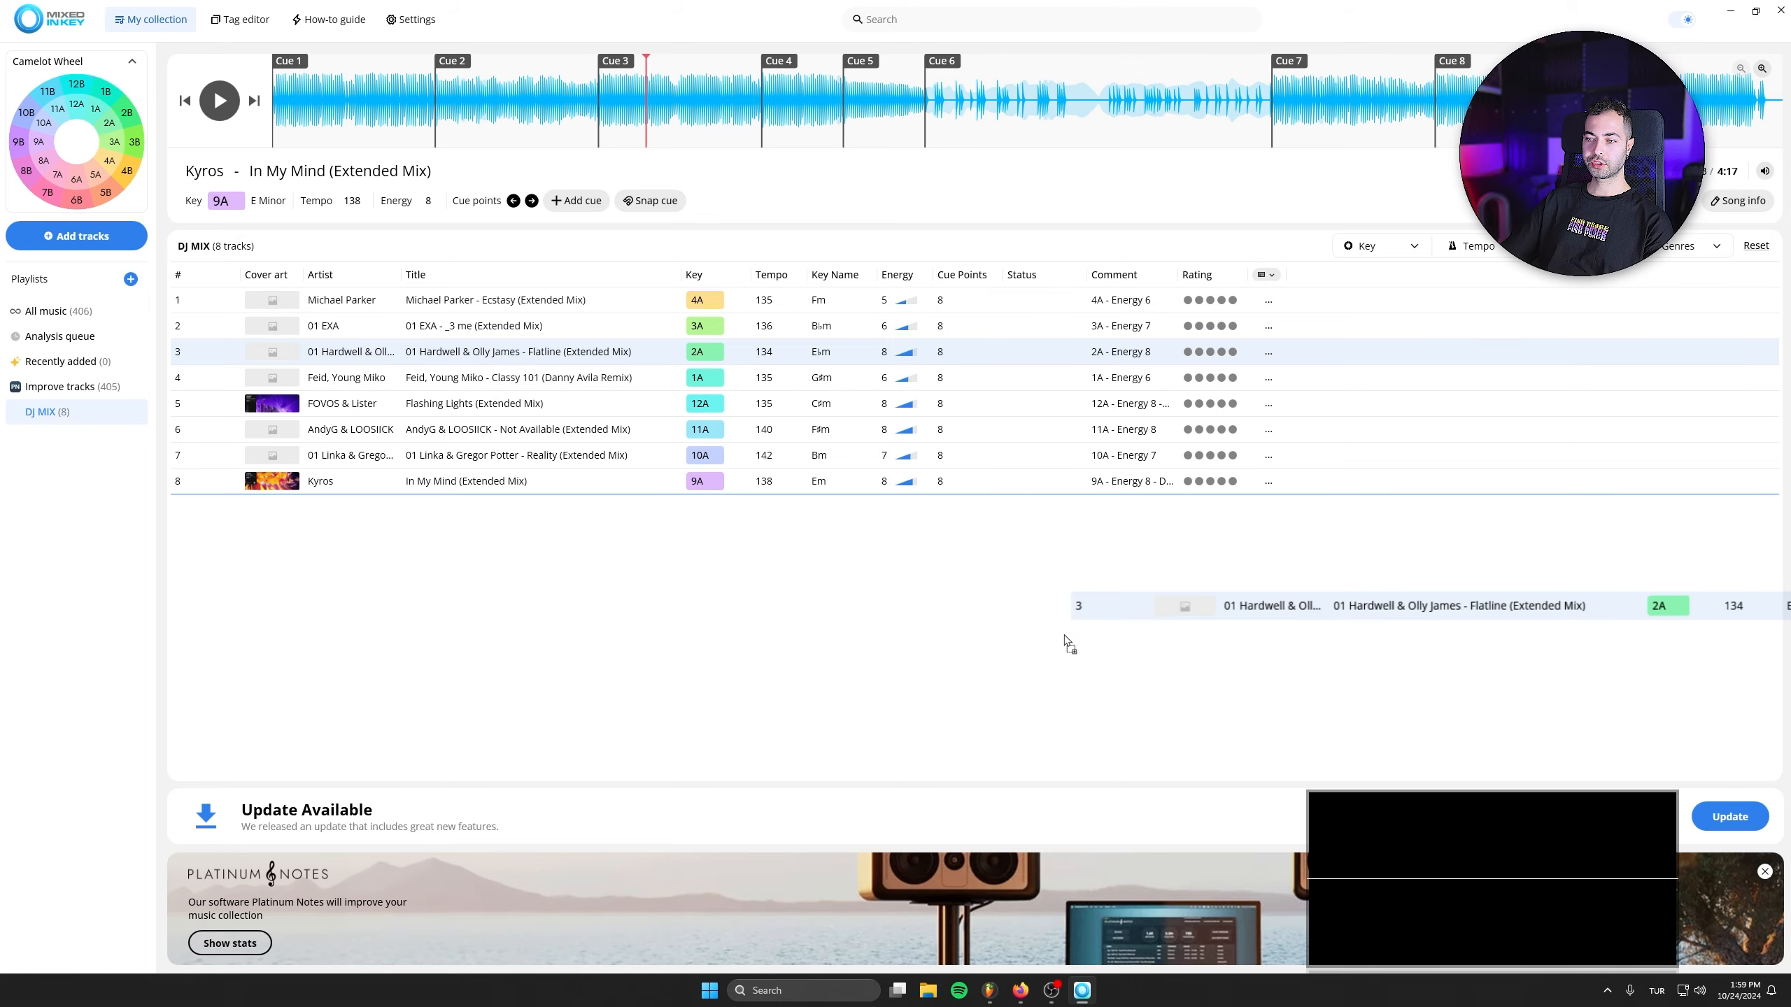
left_click(988, 989)
left_click_drag(685, 553, 678, 501)
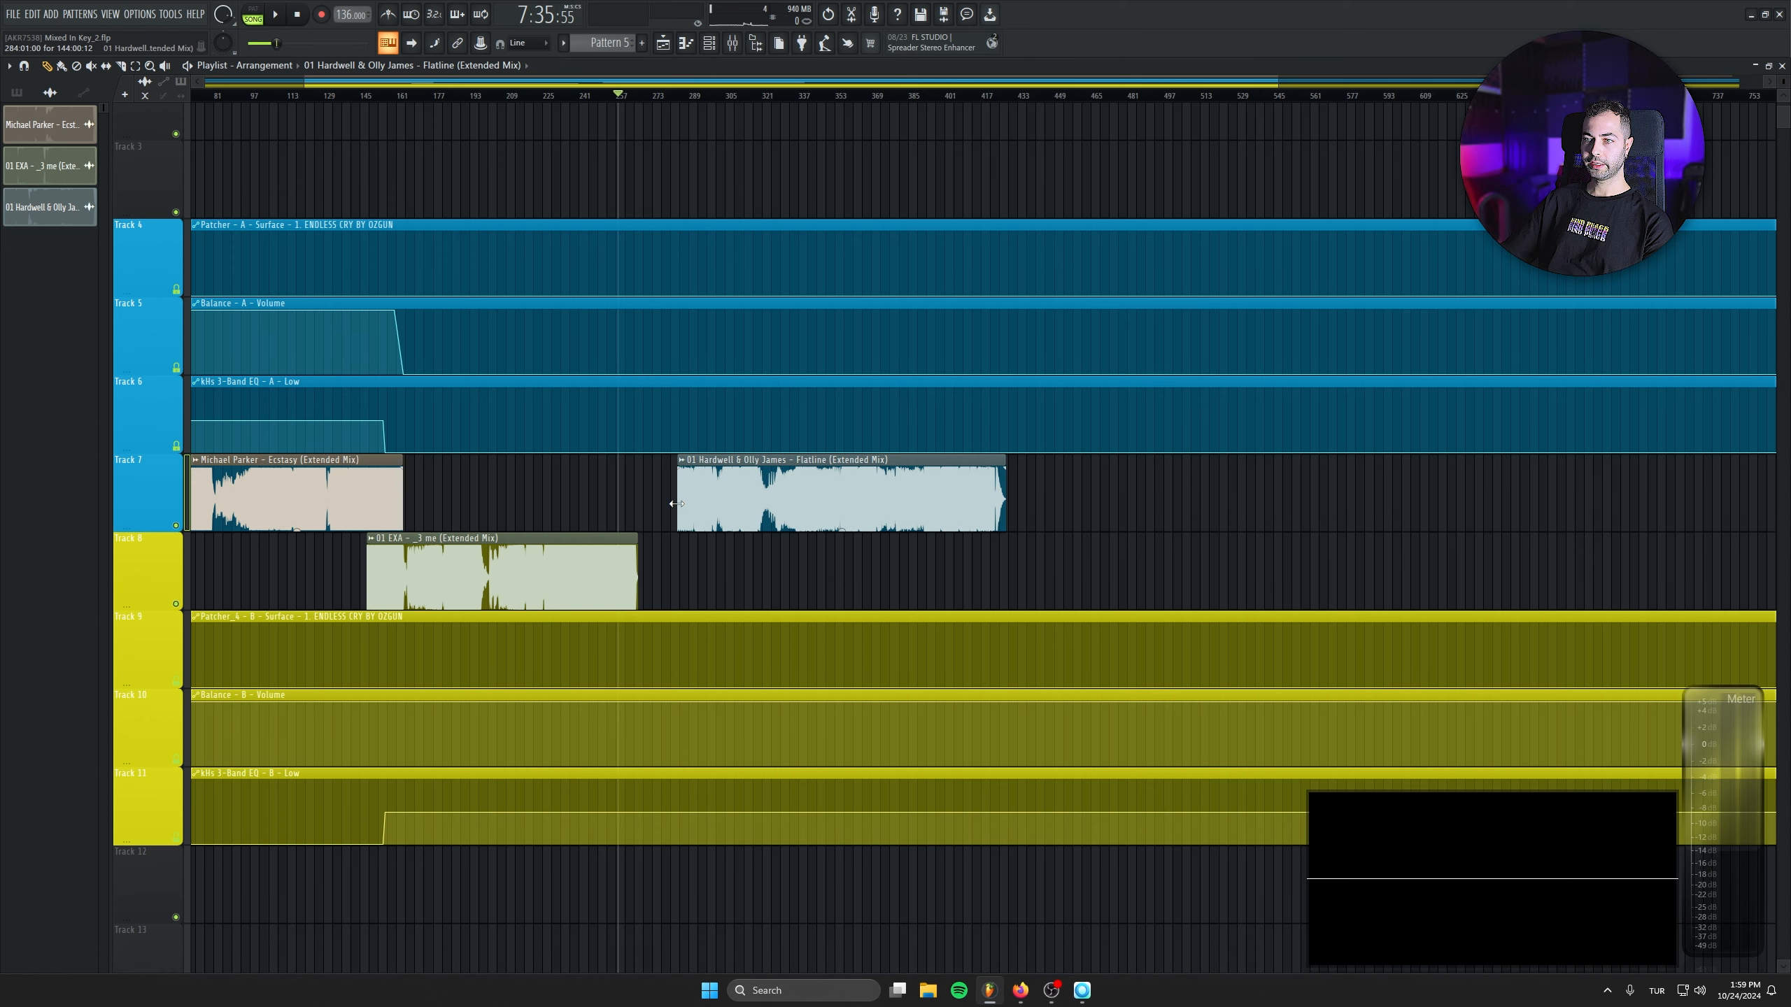
left_click_drag(865, 519, 758, 531)
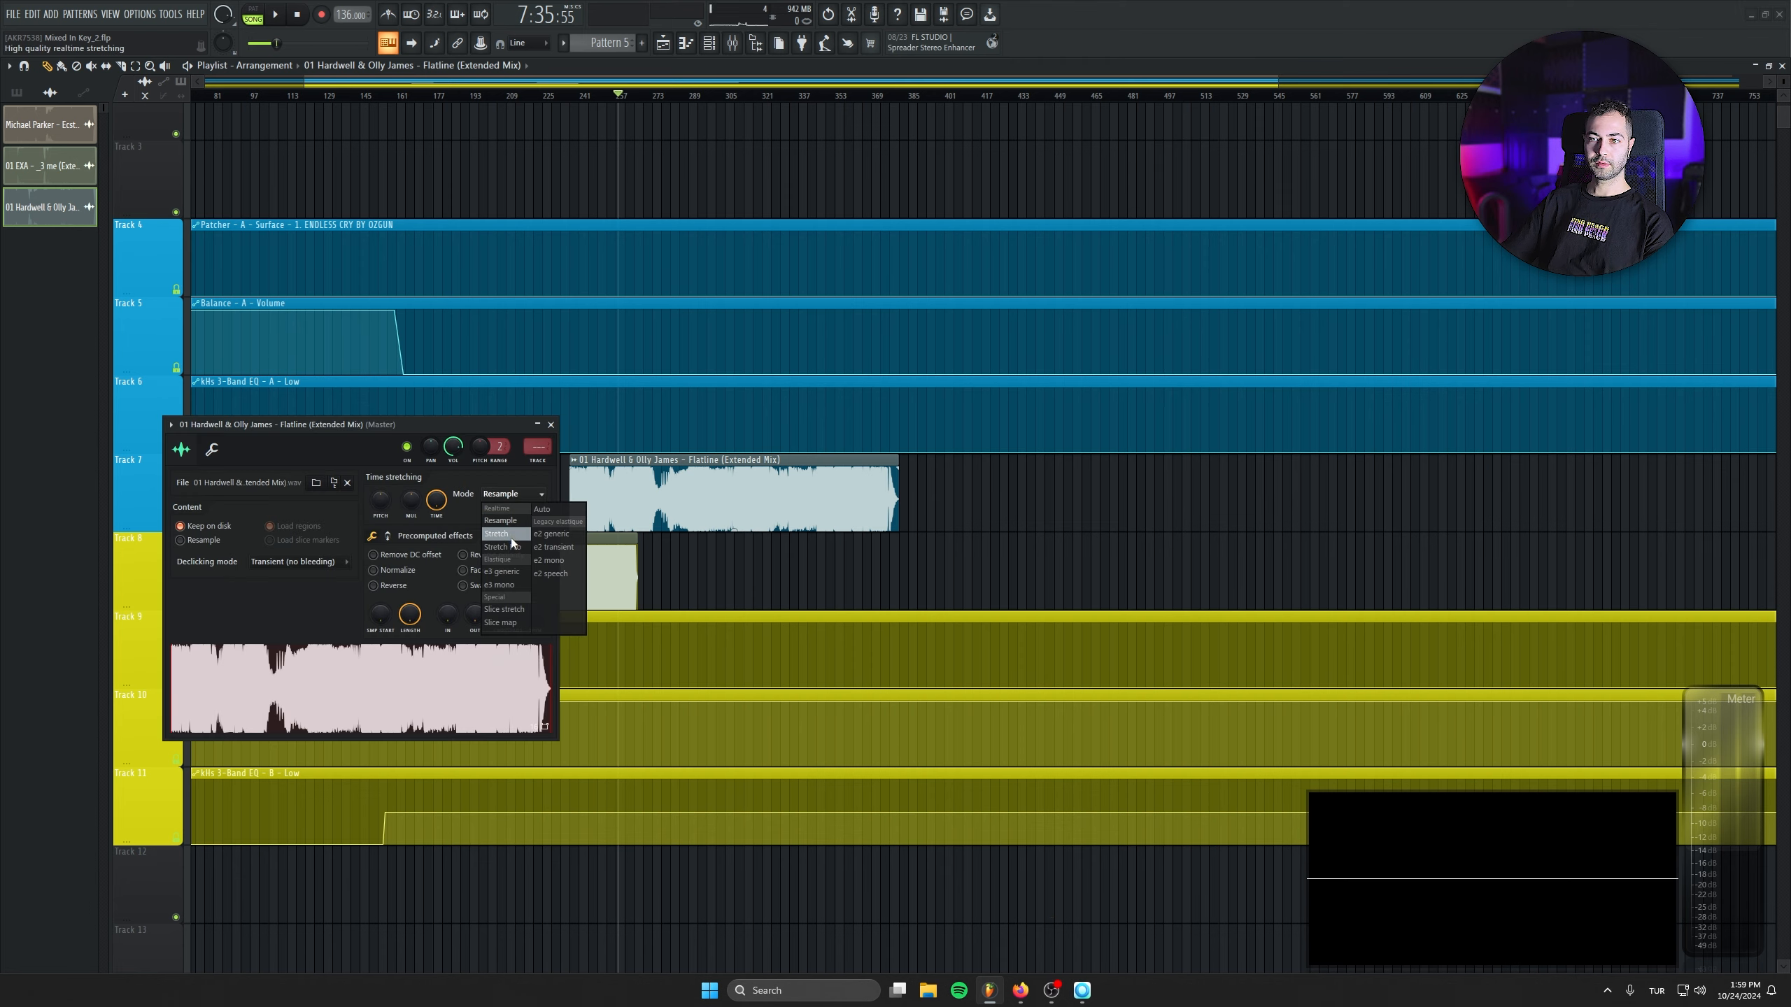
- Set the Flatline clip to Stretch mode with a 134 BPM source tempo, as listed in Mixed In Key, and route it to mixer track 1
left_click(1083, 991)
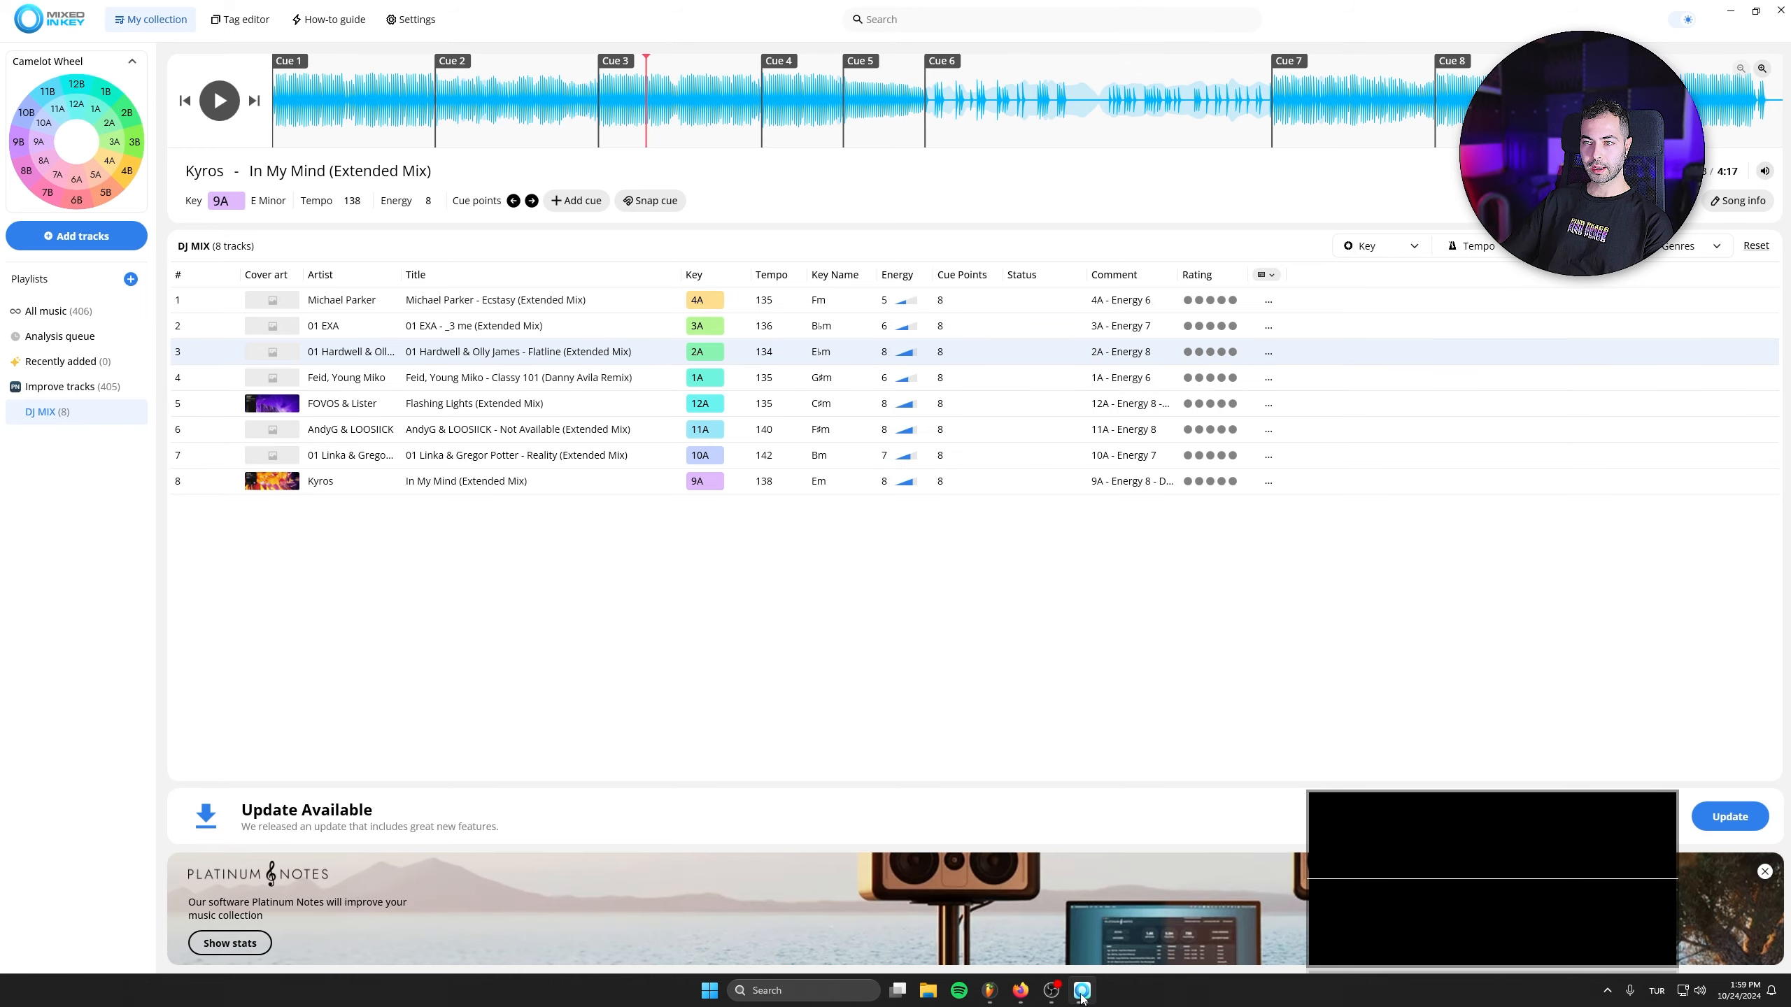
left_click(1082, 991)
right_click(437, 501)
left_click(561, 580)
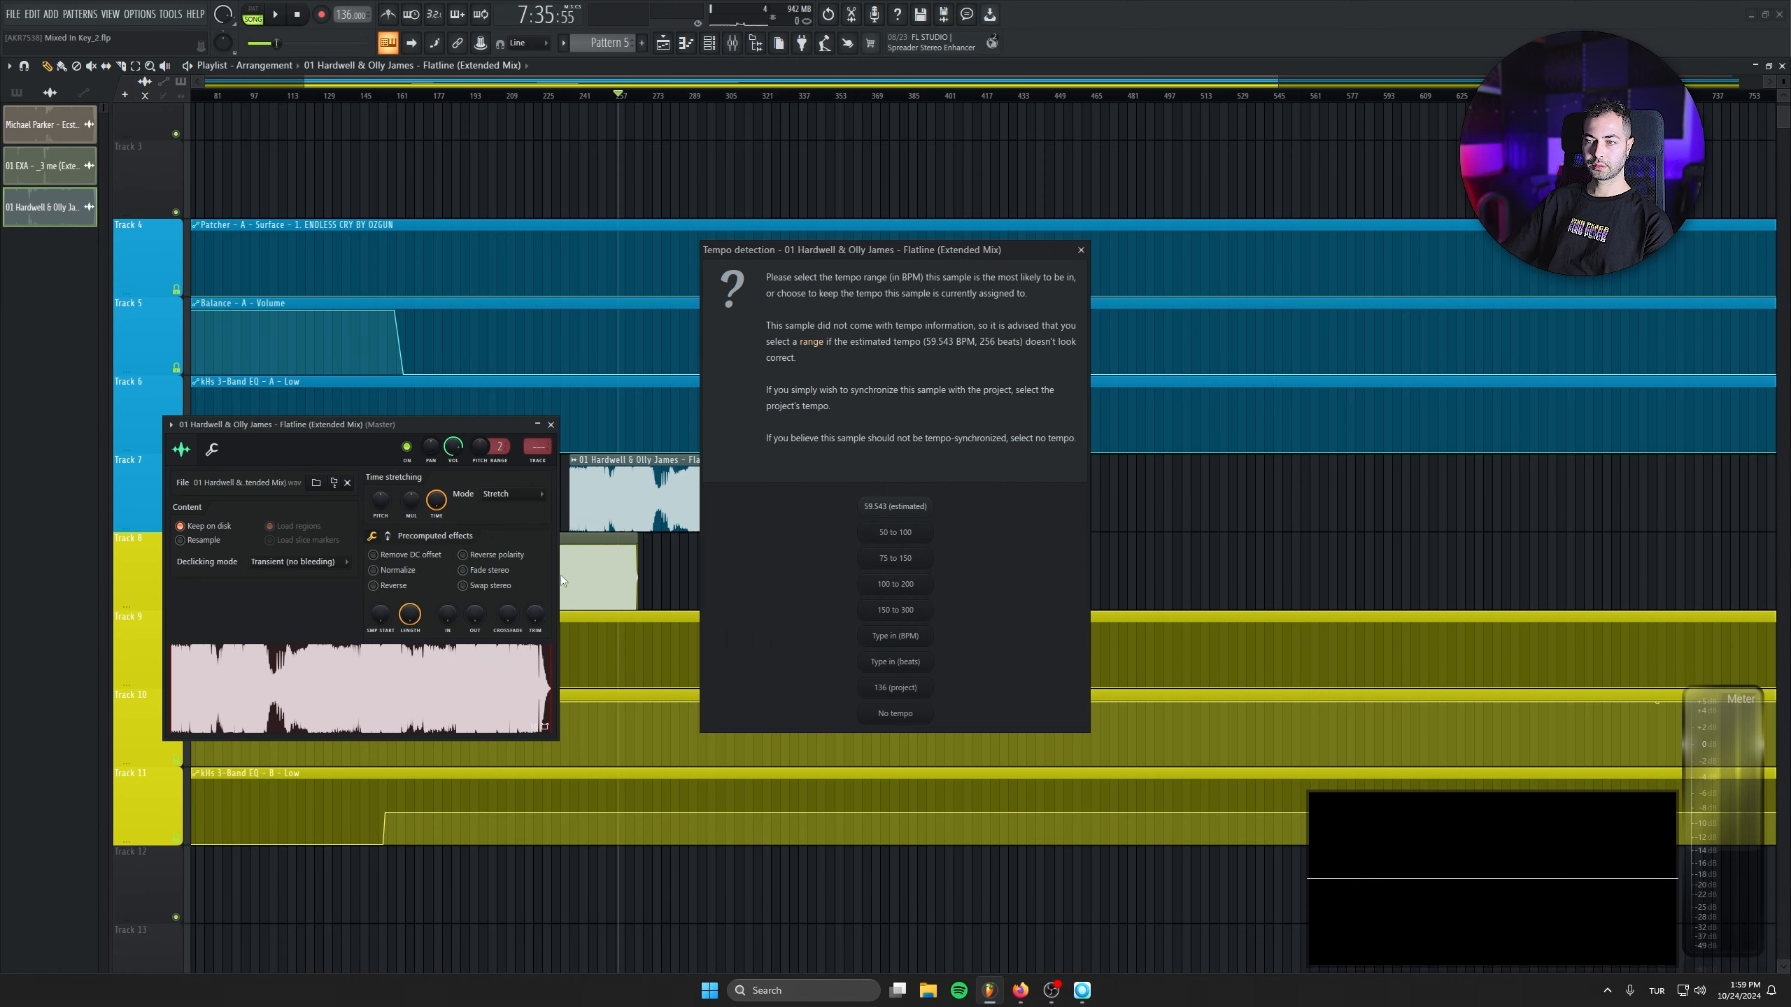
left_click(894, 633)
type("134")
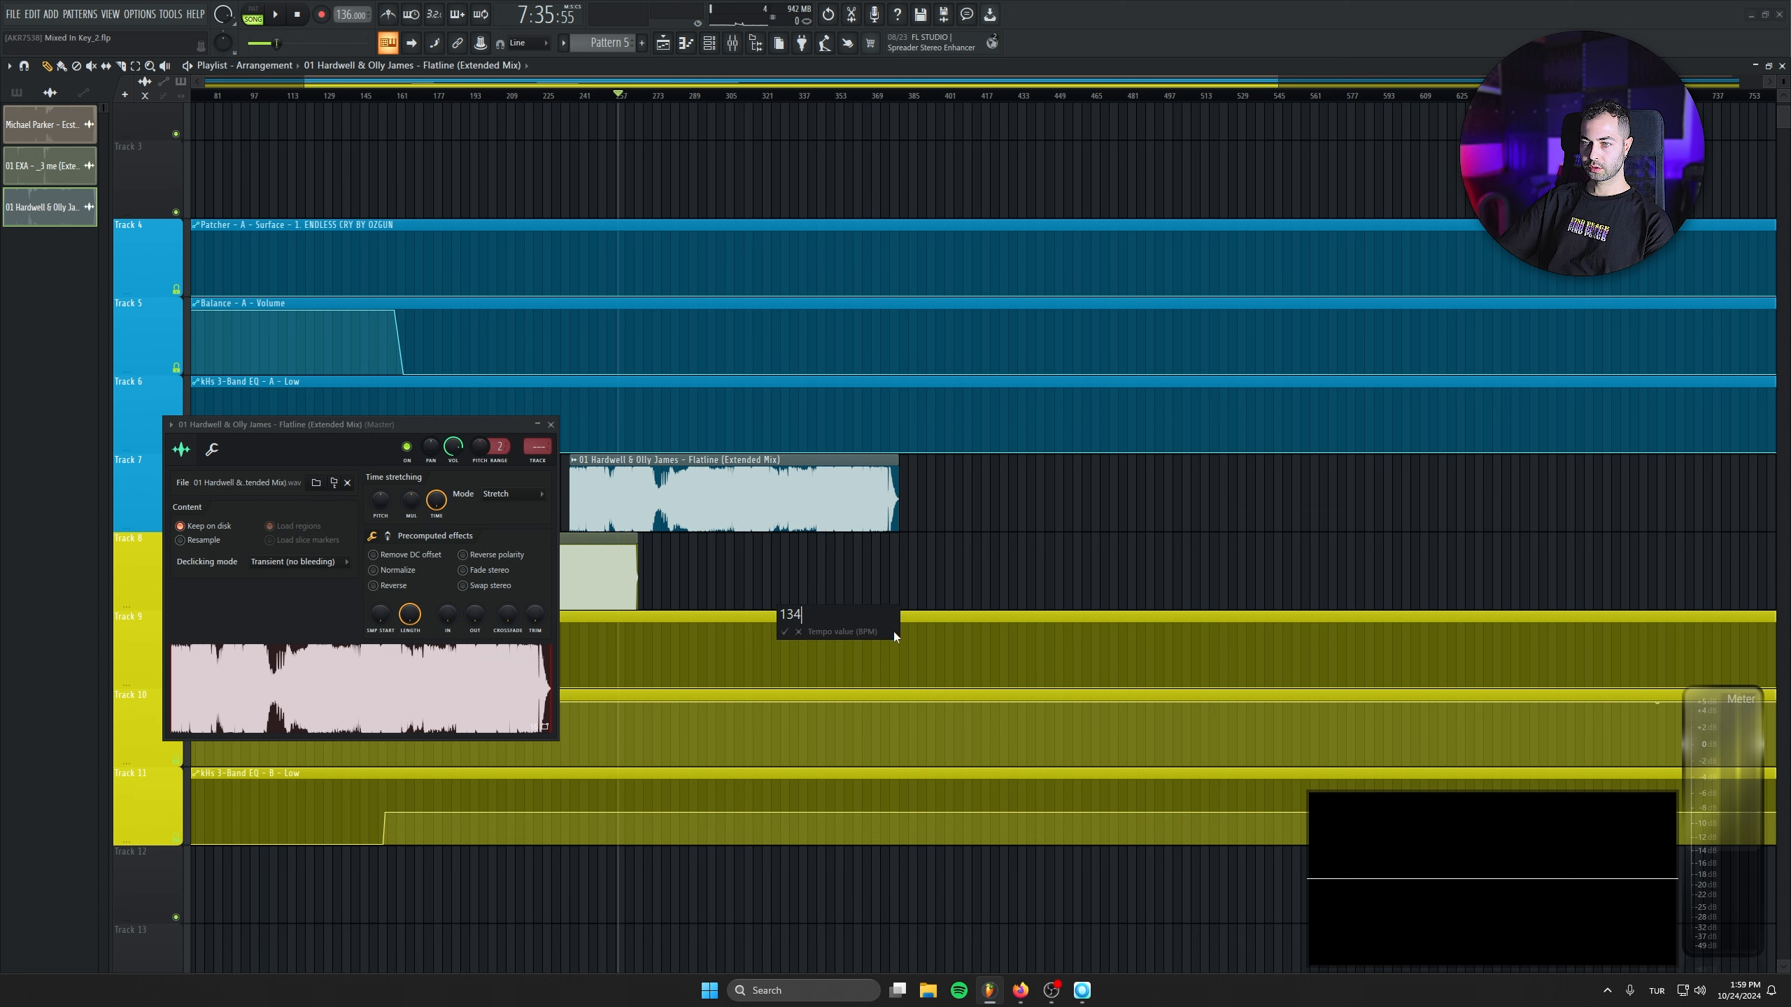
key("Return")
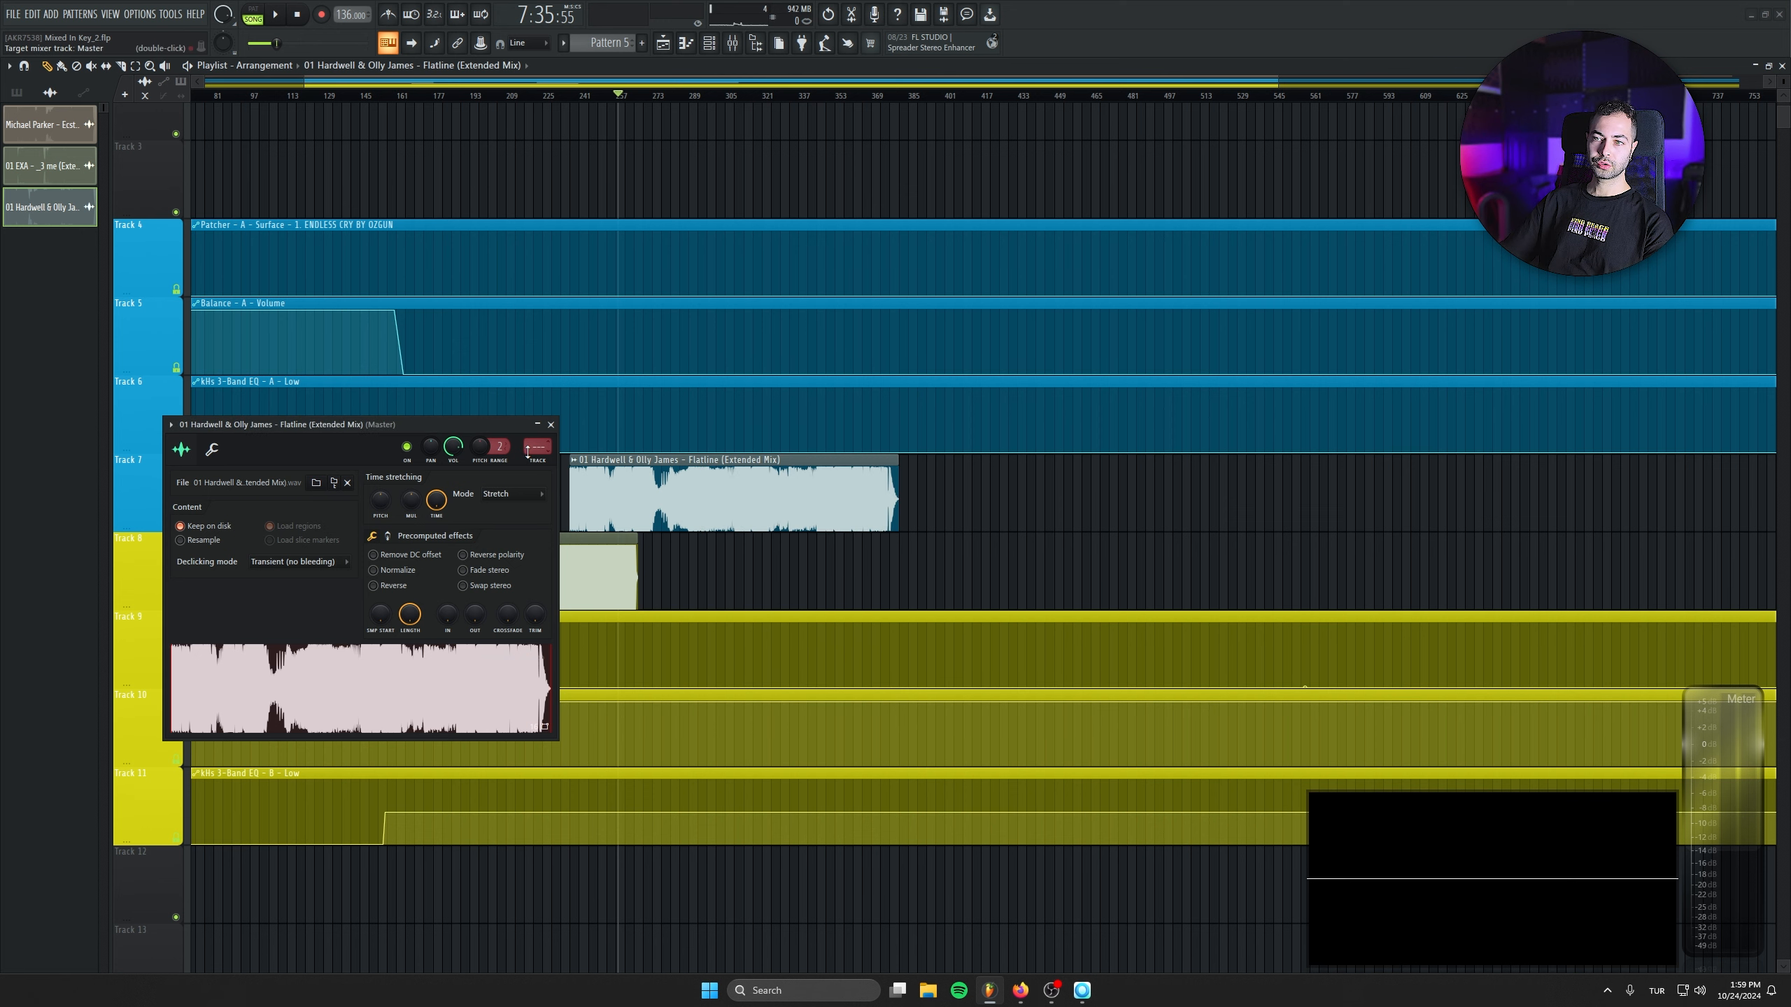
scroll(527, 449, "up", 1)
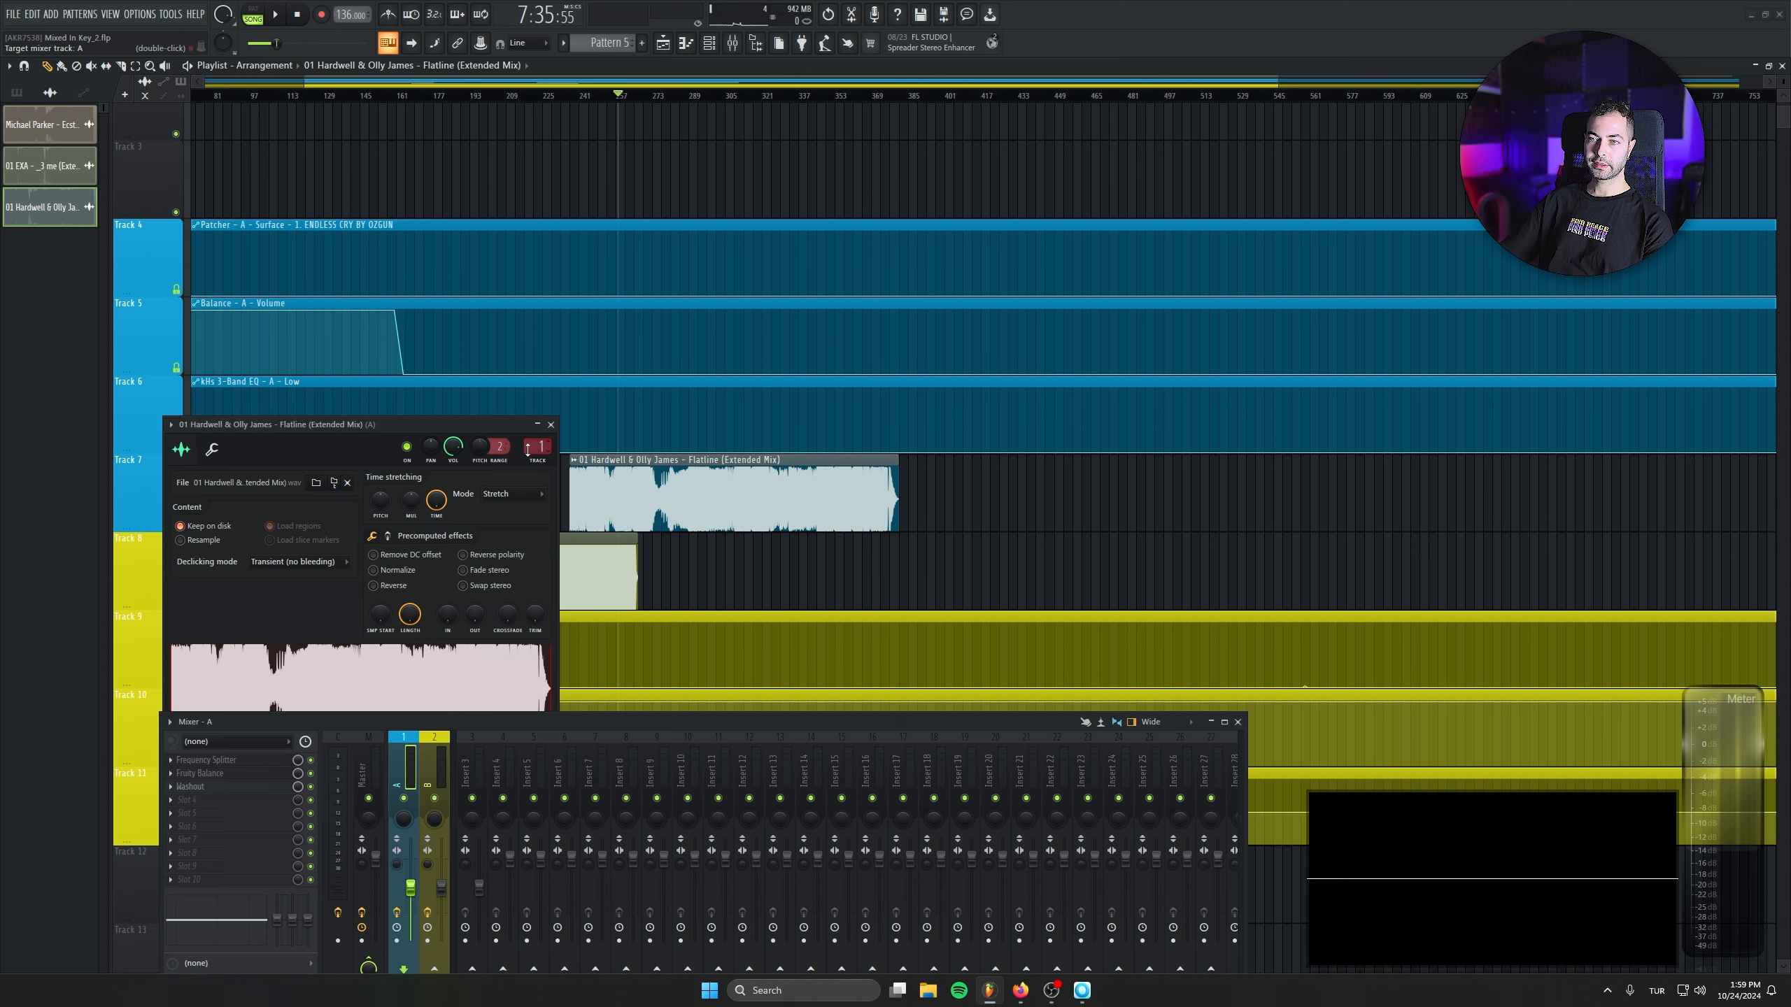
left_click(552, 425)
- Try the Flatline clip at about bars 238 and 244 while playing the 01 EXA clip from bars 225, 233 and 240
scroll(686, 512, "up", 4)
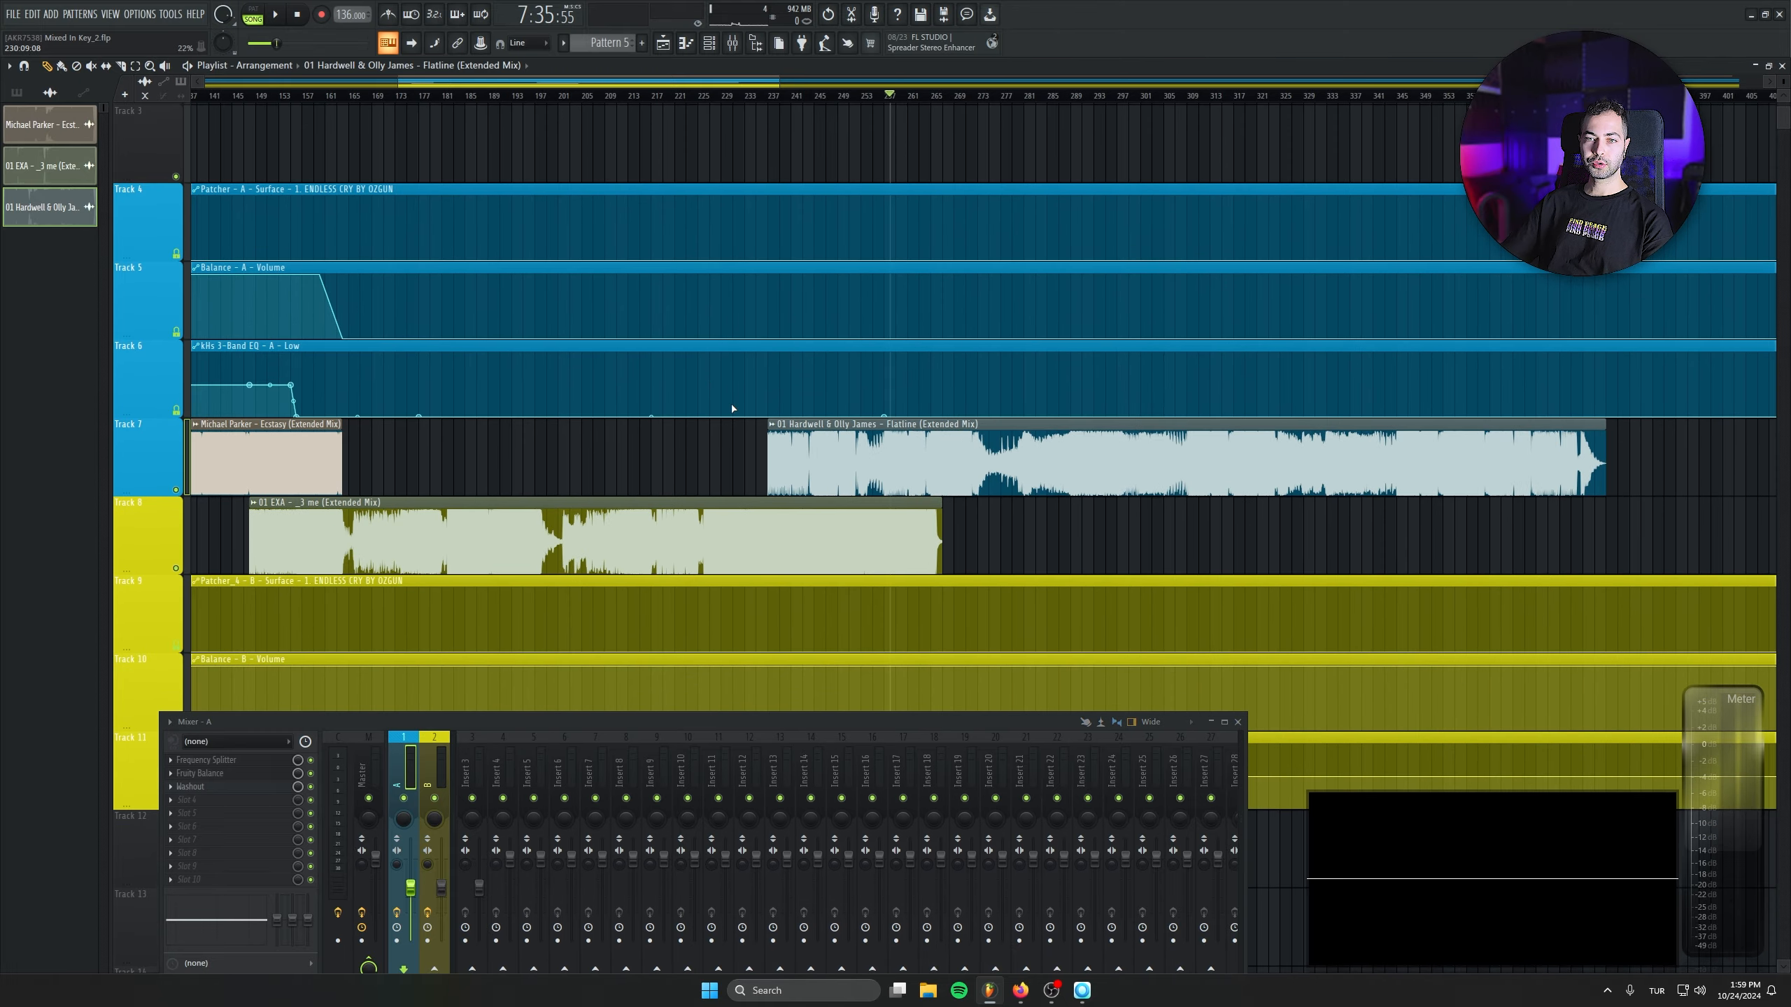
left_click_drag(867, 451, 1069, 457)
scroll(678, 494, "up", 4)
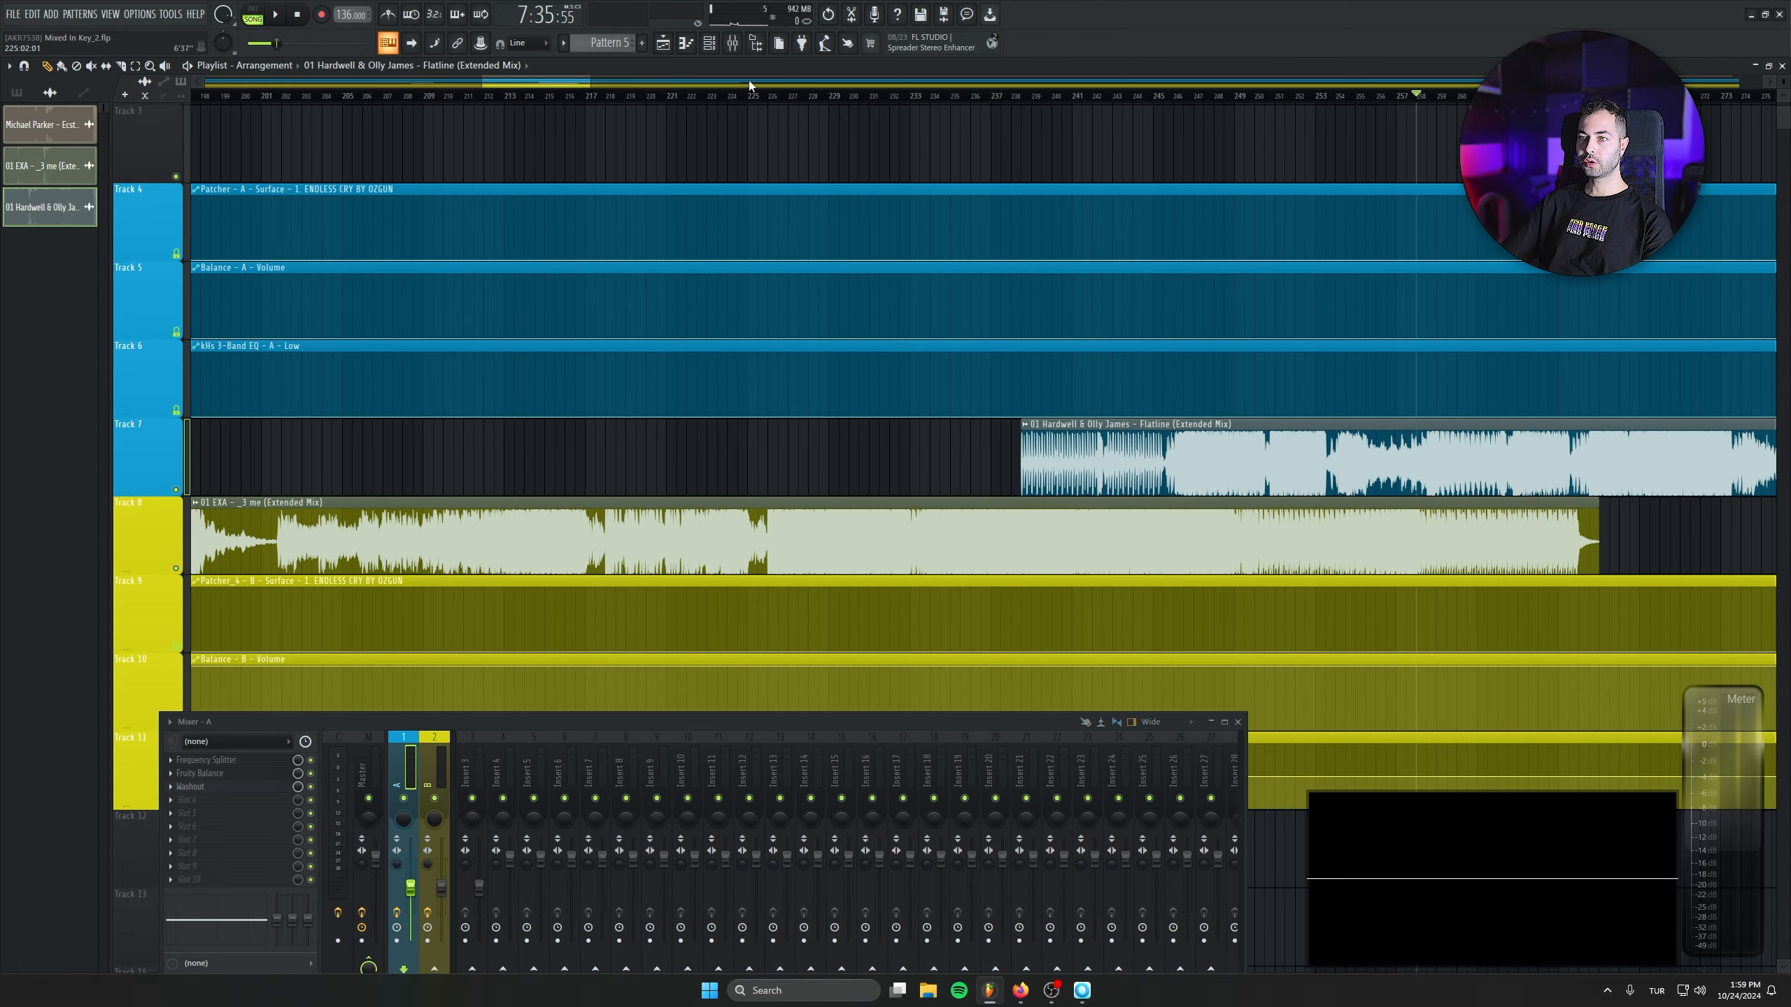
left_click(750, 99)
key("space")
scroll(1022, 423, "up", 3)
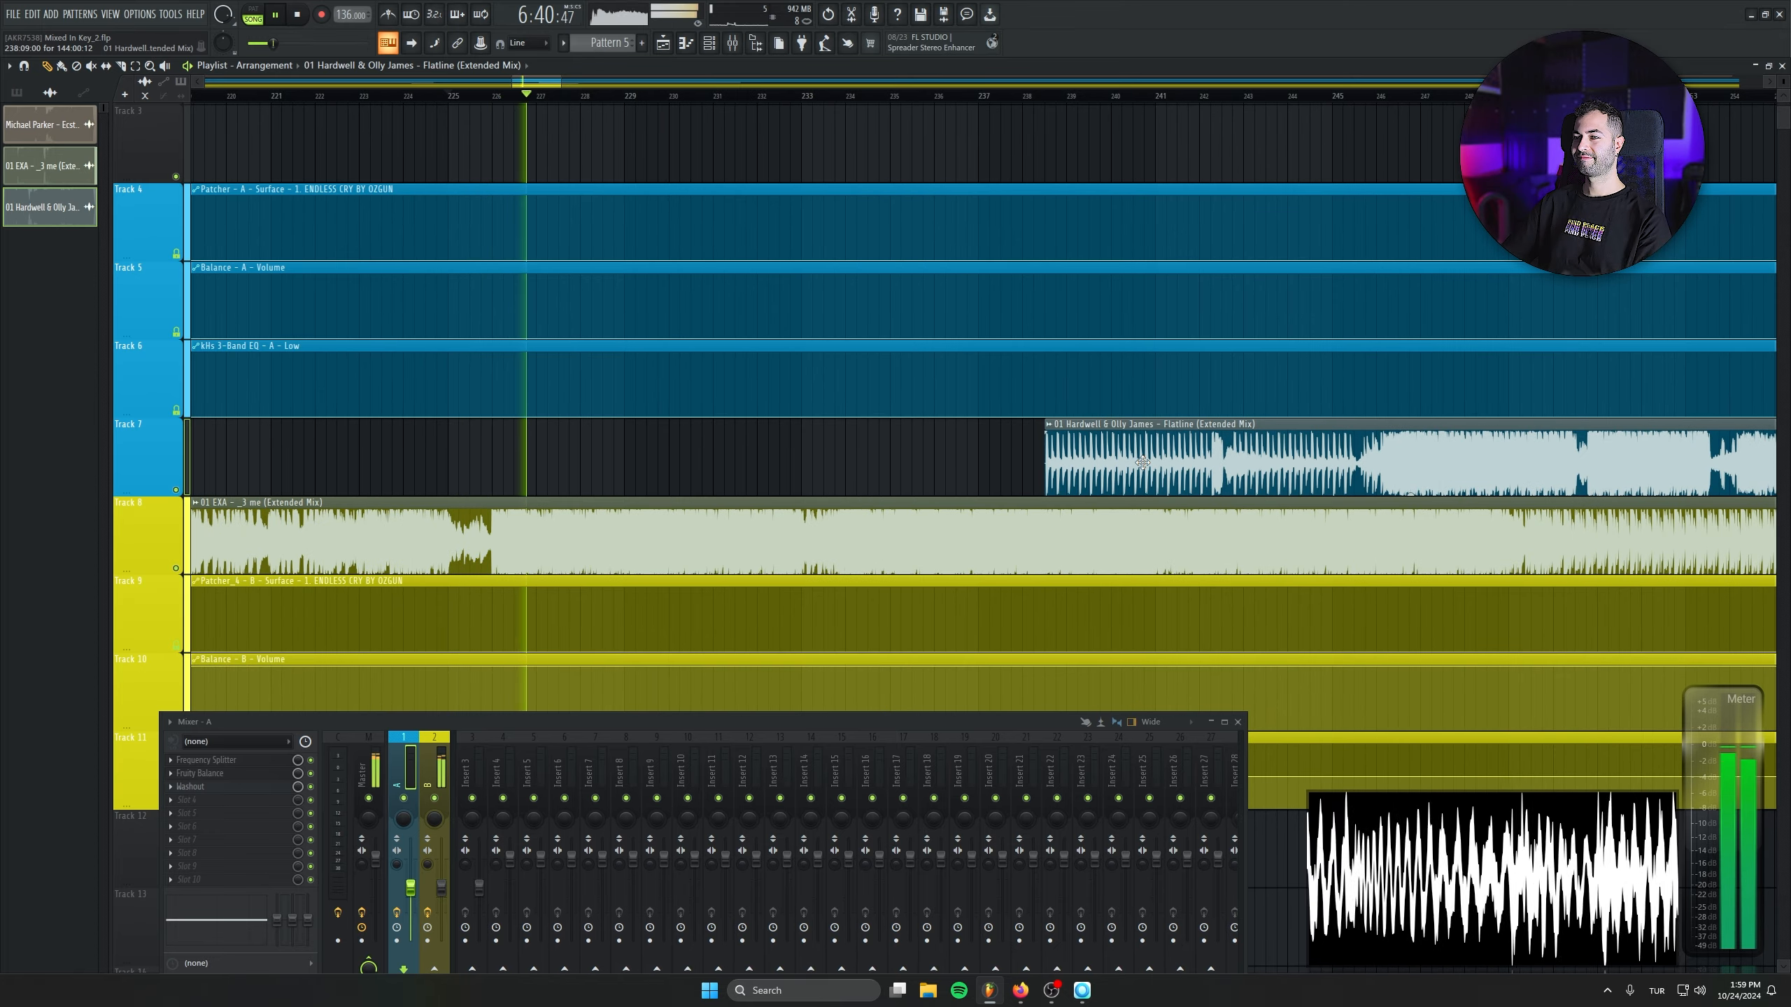
left_click_drag(1142, 462, 1403, 473)
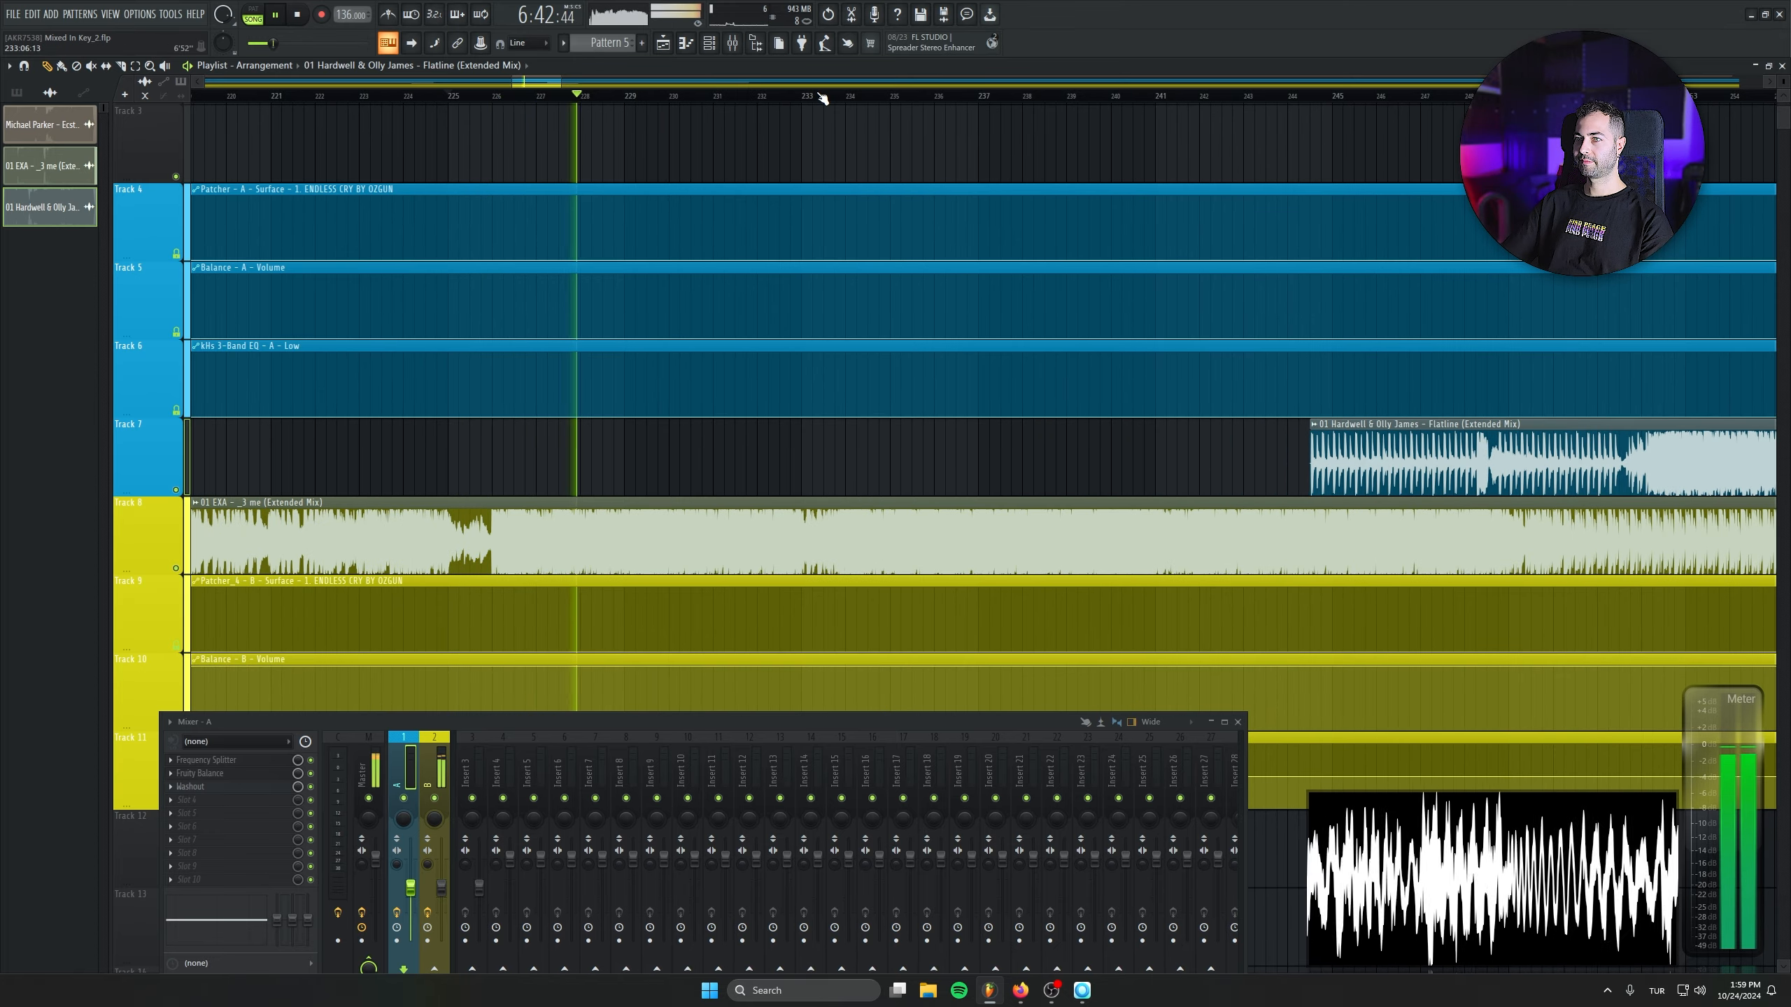
left_click(800, 96)
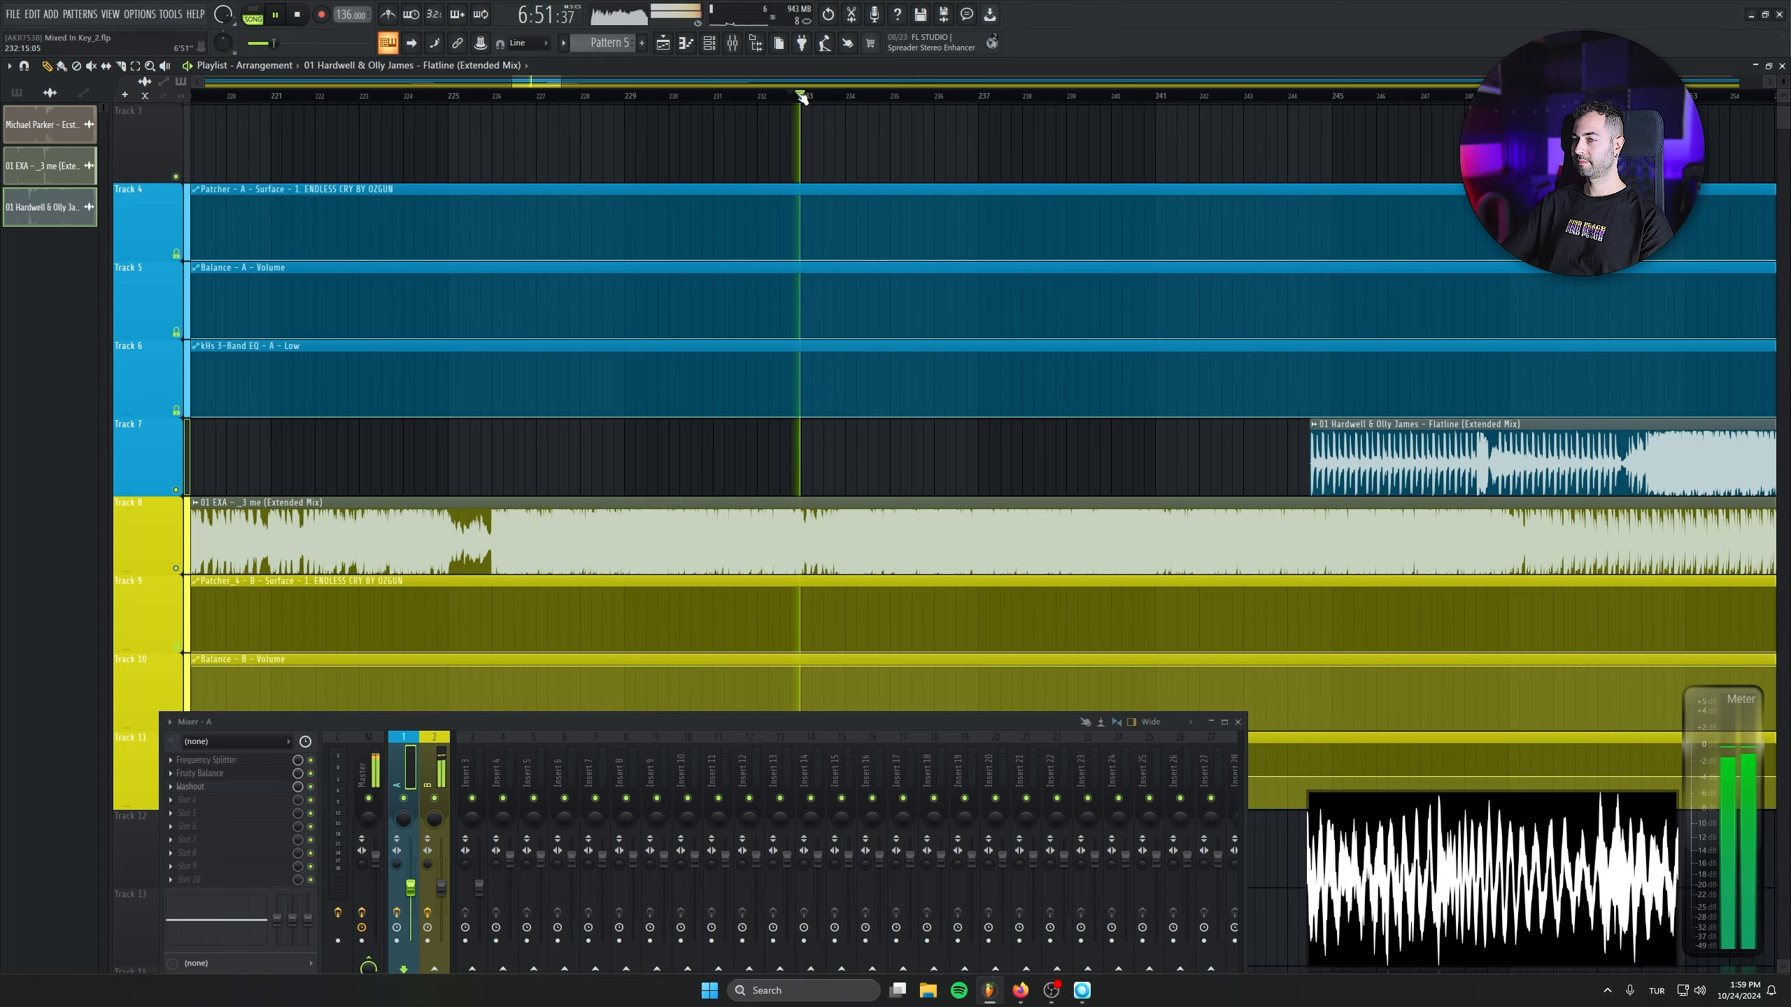
left_click(1111, 97)
scroll(875, 304, "up", 3)
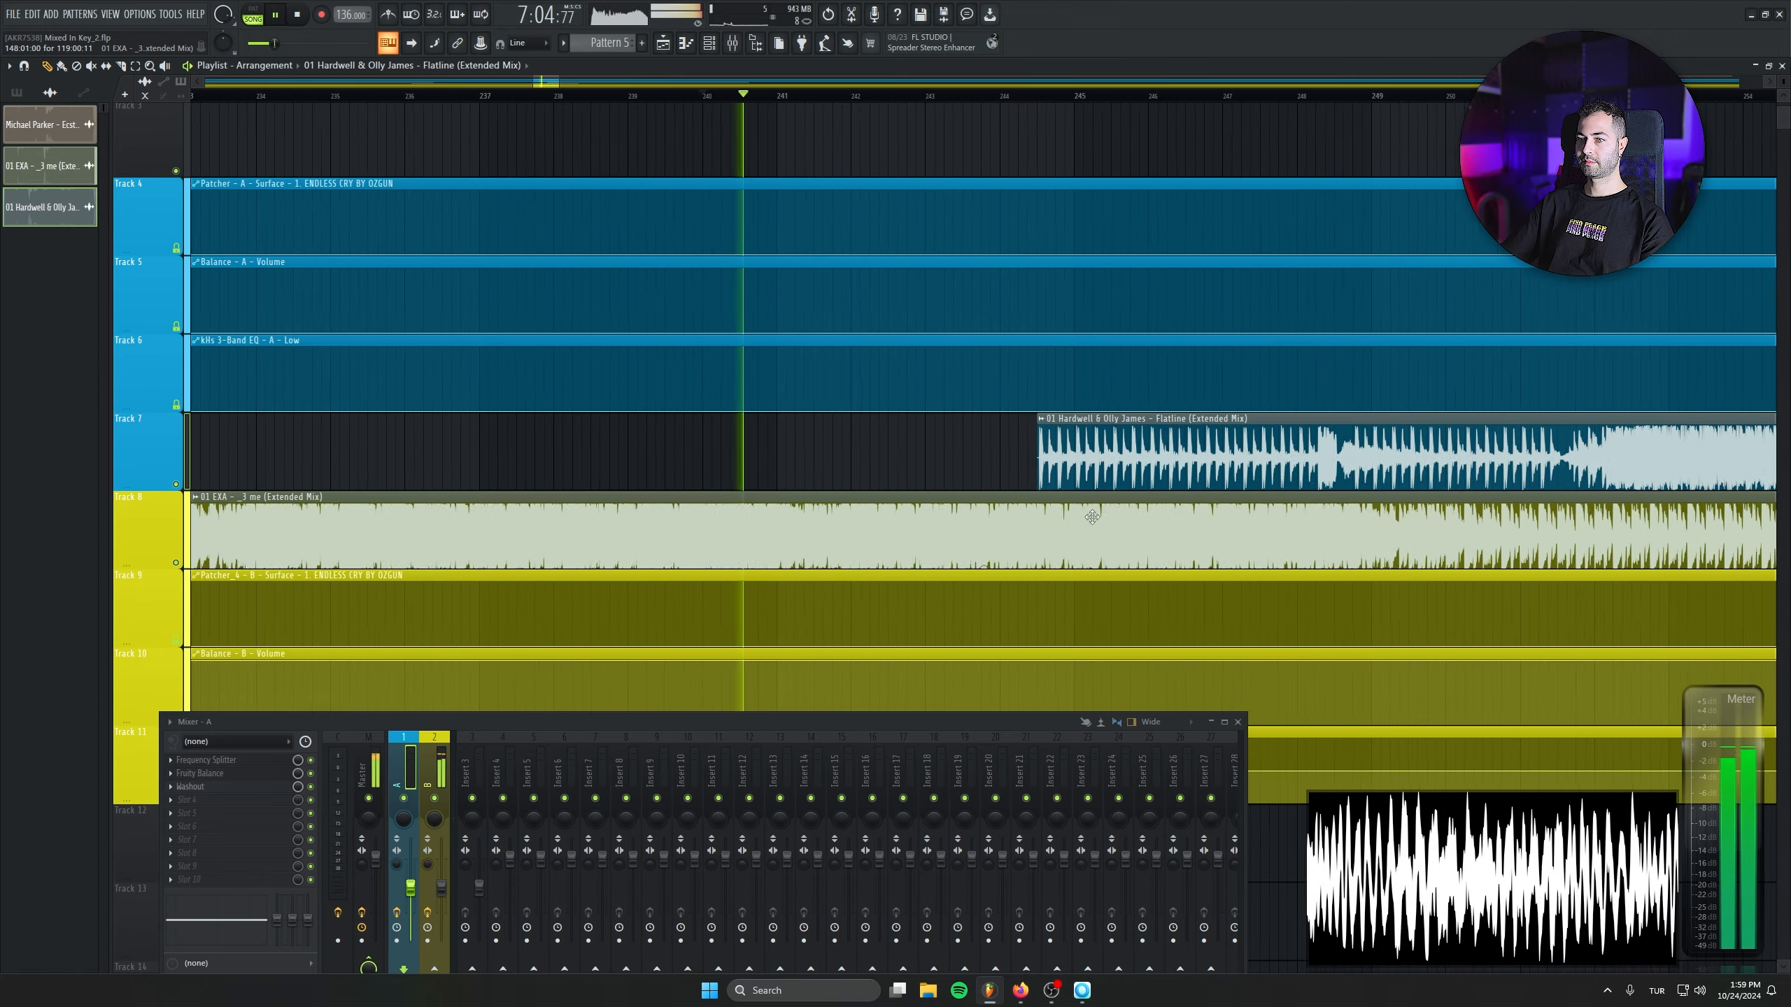
- Move the Flatline clip to bar 242 and trim its silent start so the first kick sits on the bar line
left_click_drag(1187, 459, 981, 460)
scroll(873, 493, "up", 3)
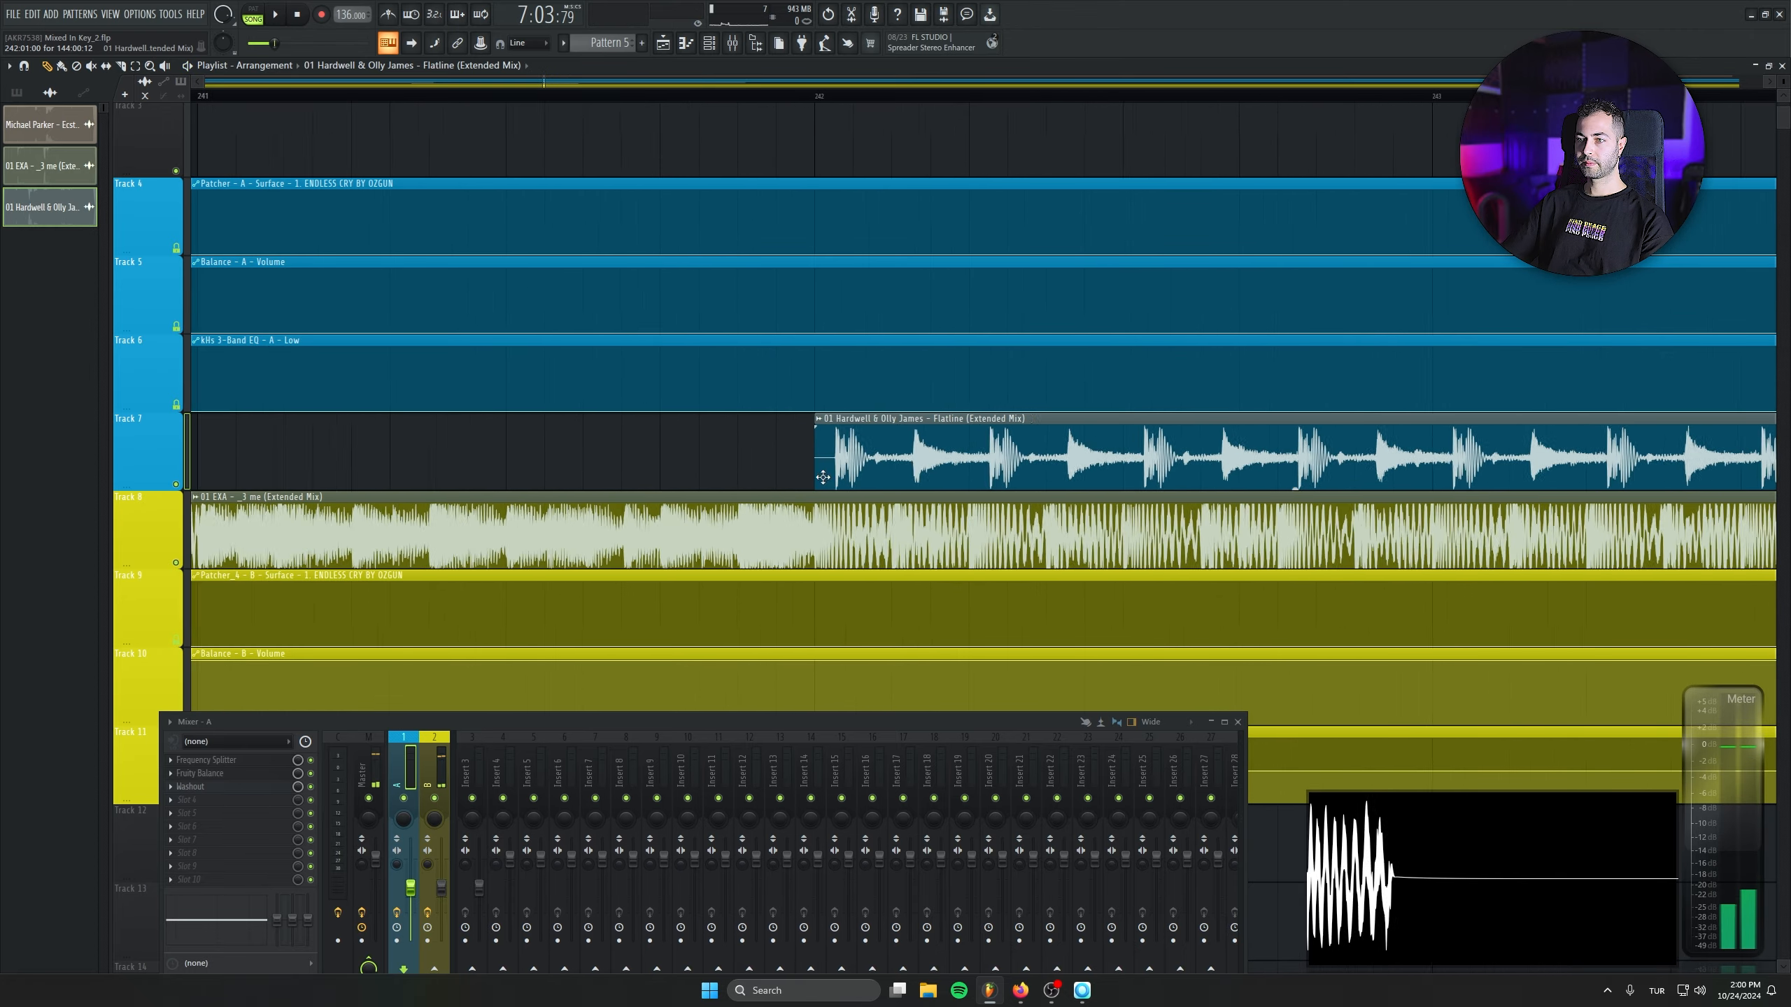
key("space")
scroll(878, 483, "up", 4)
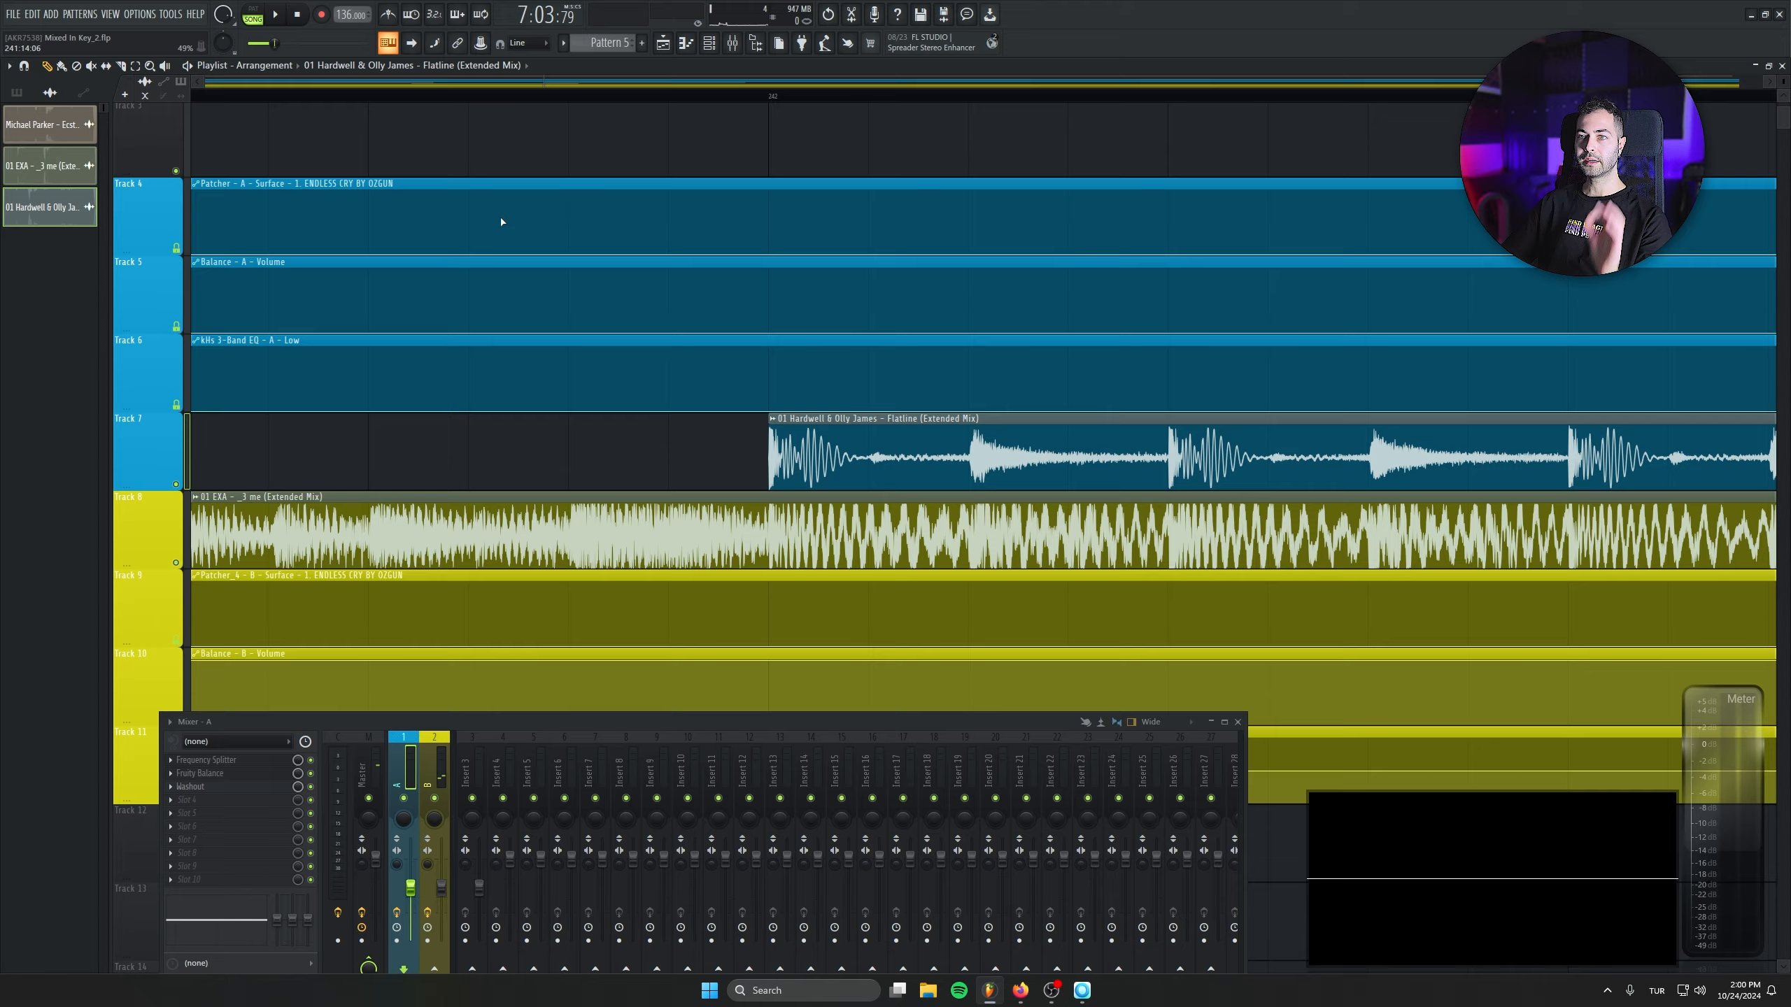
scroll(759, 91, "down", 4)
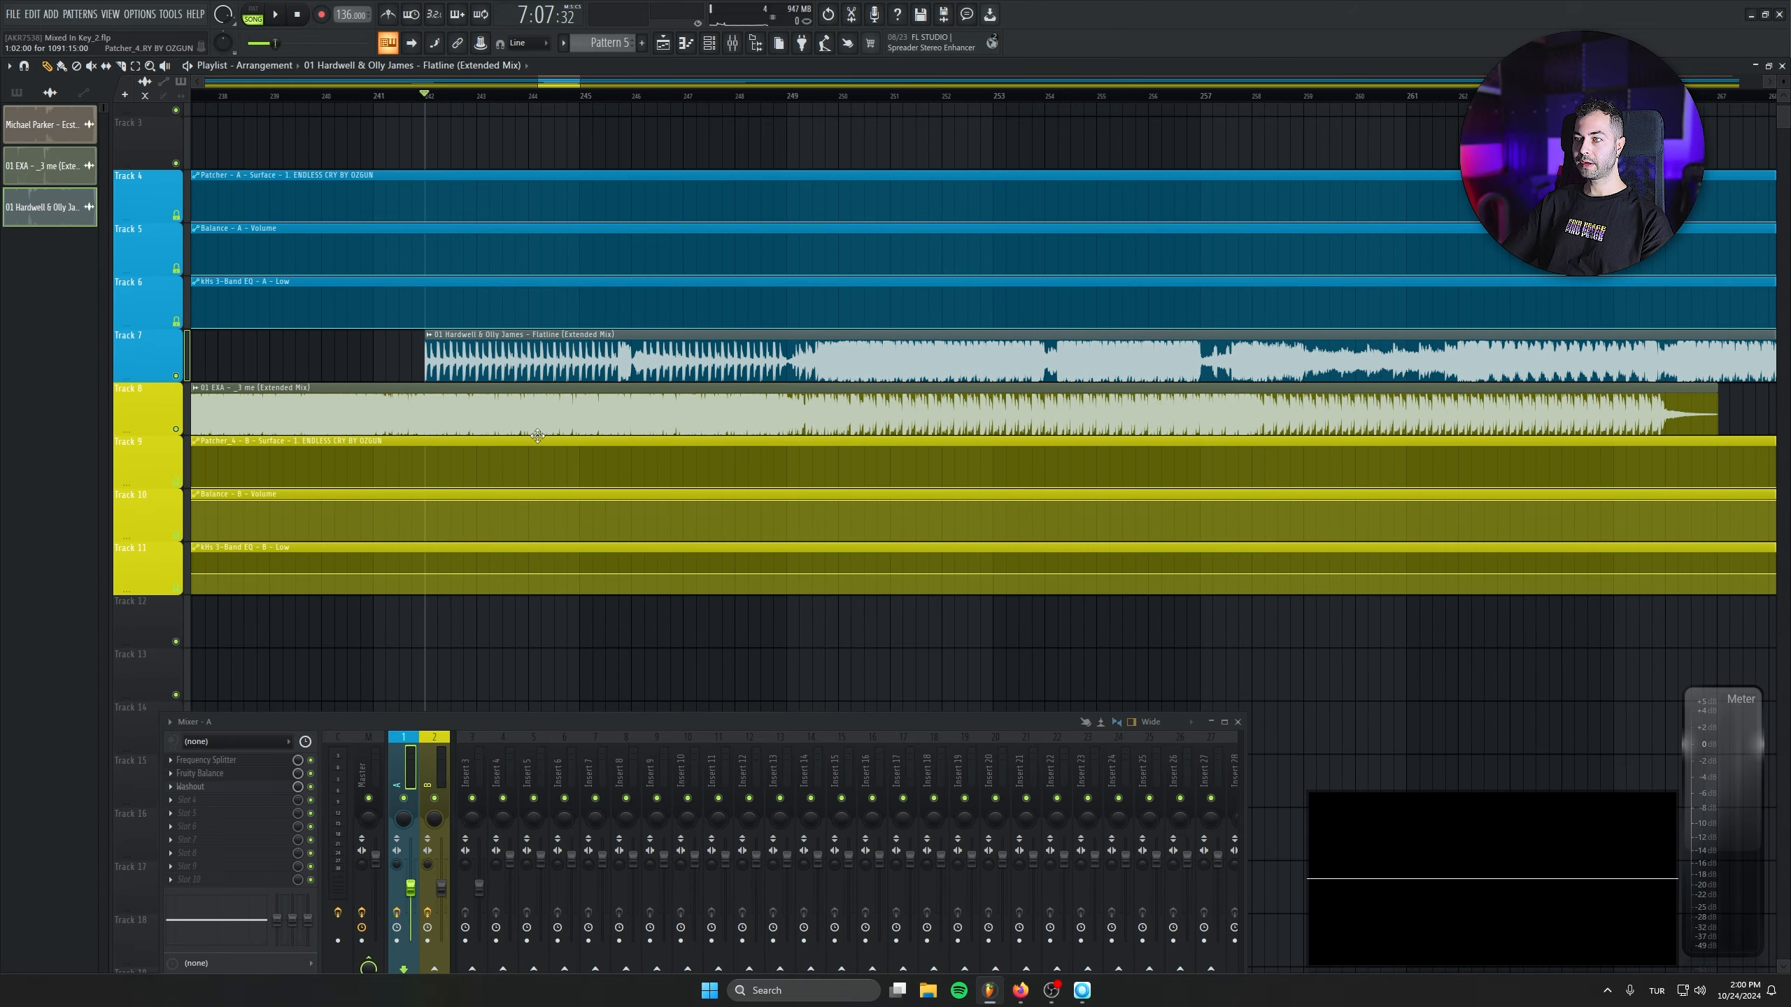
- Play from bar 242 and reposition the Flatline clip on Track 7 to start at bar 250
key("space")
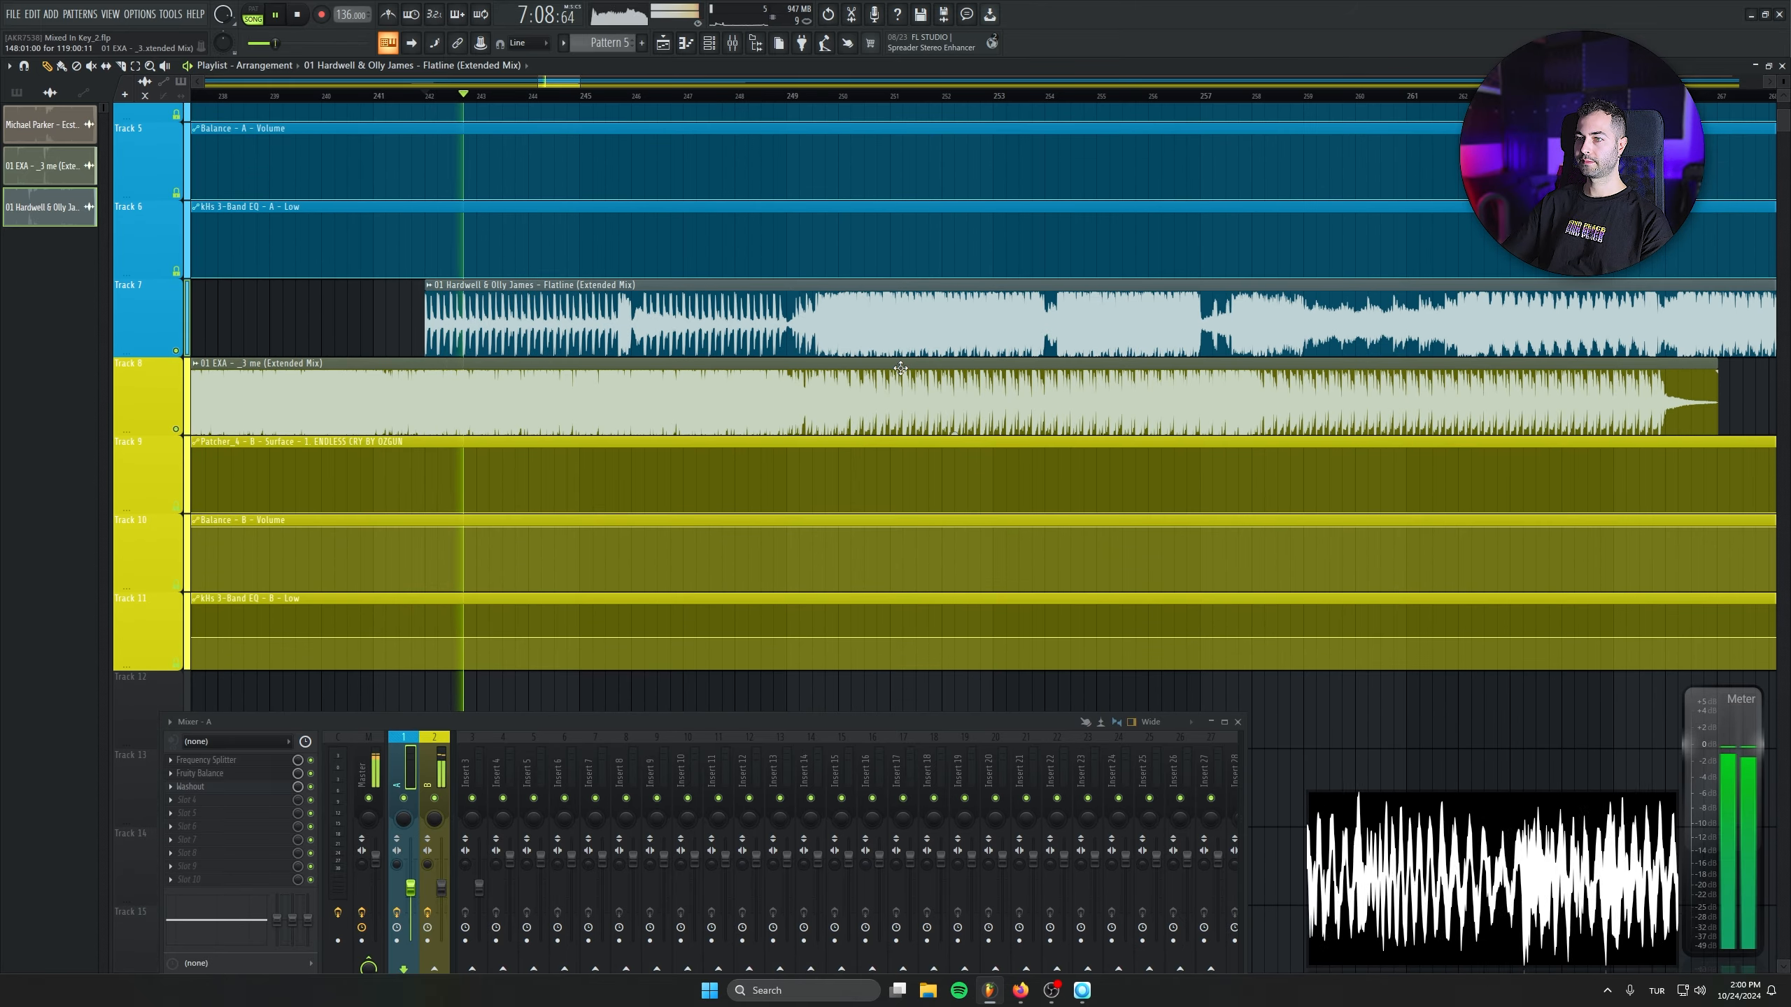
left_click_drag(647, 328, 1201, 328)
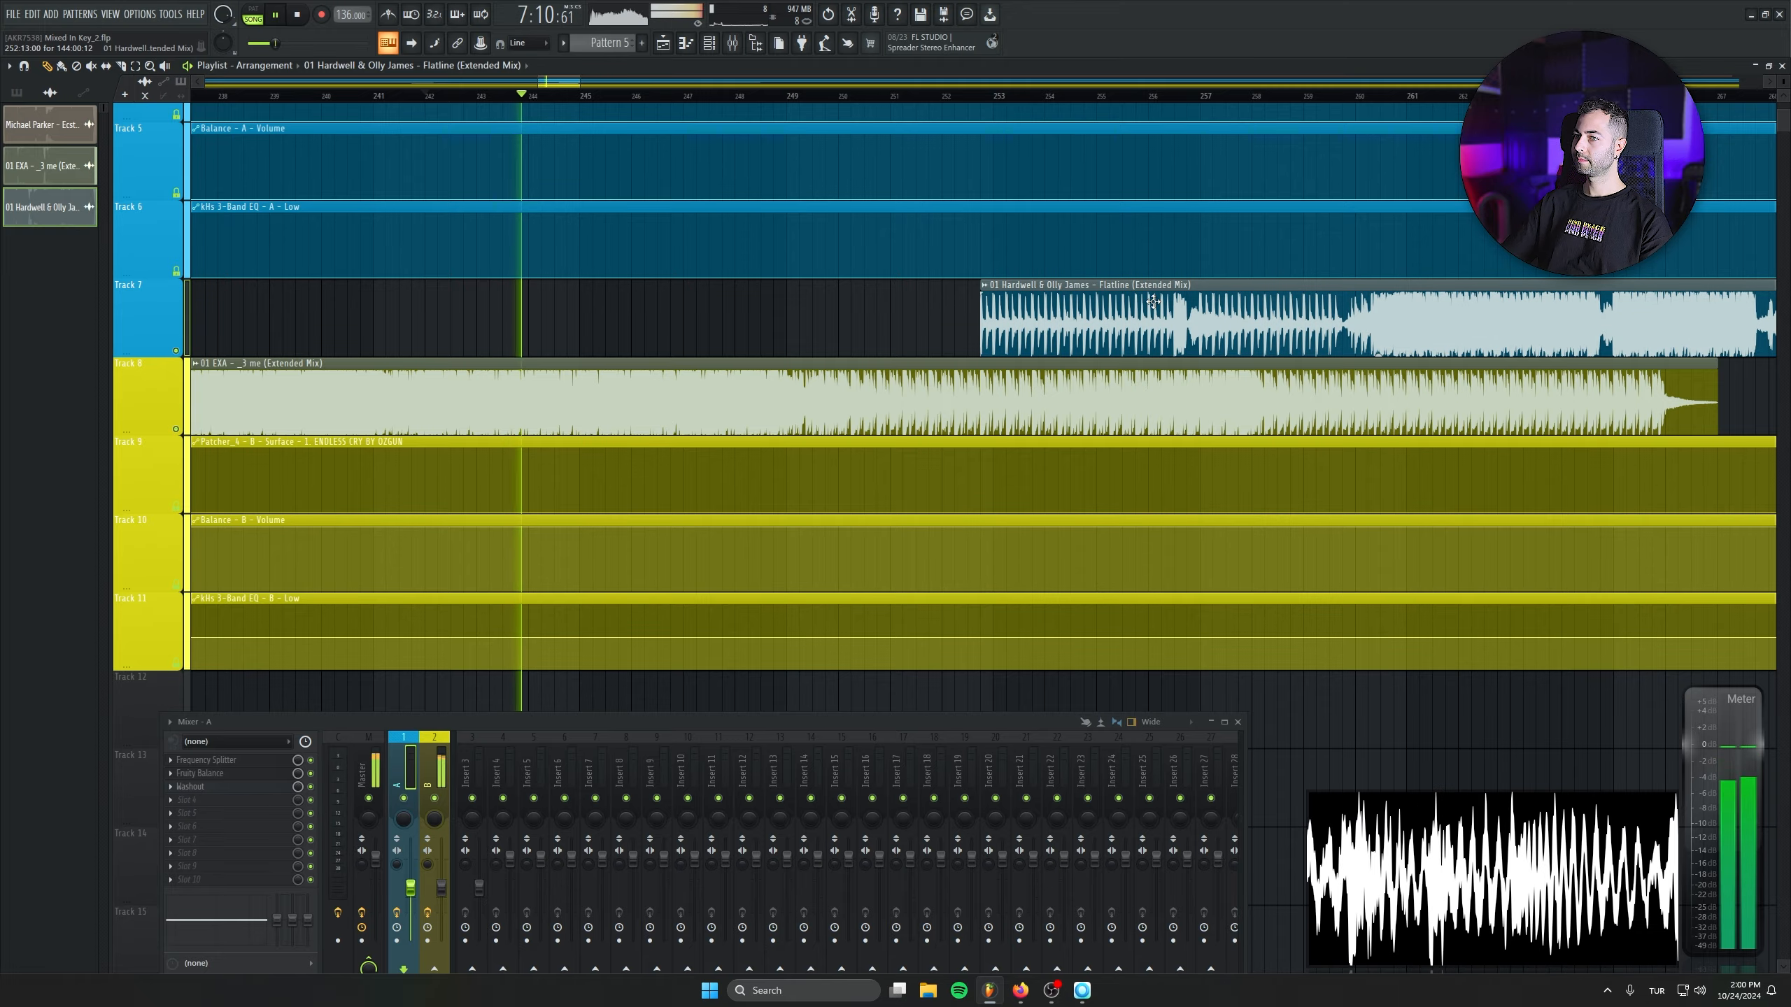
left_click_drag(945, 267, 868, 269)
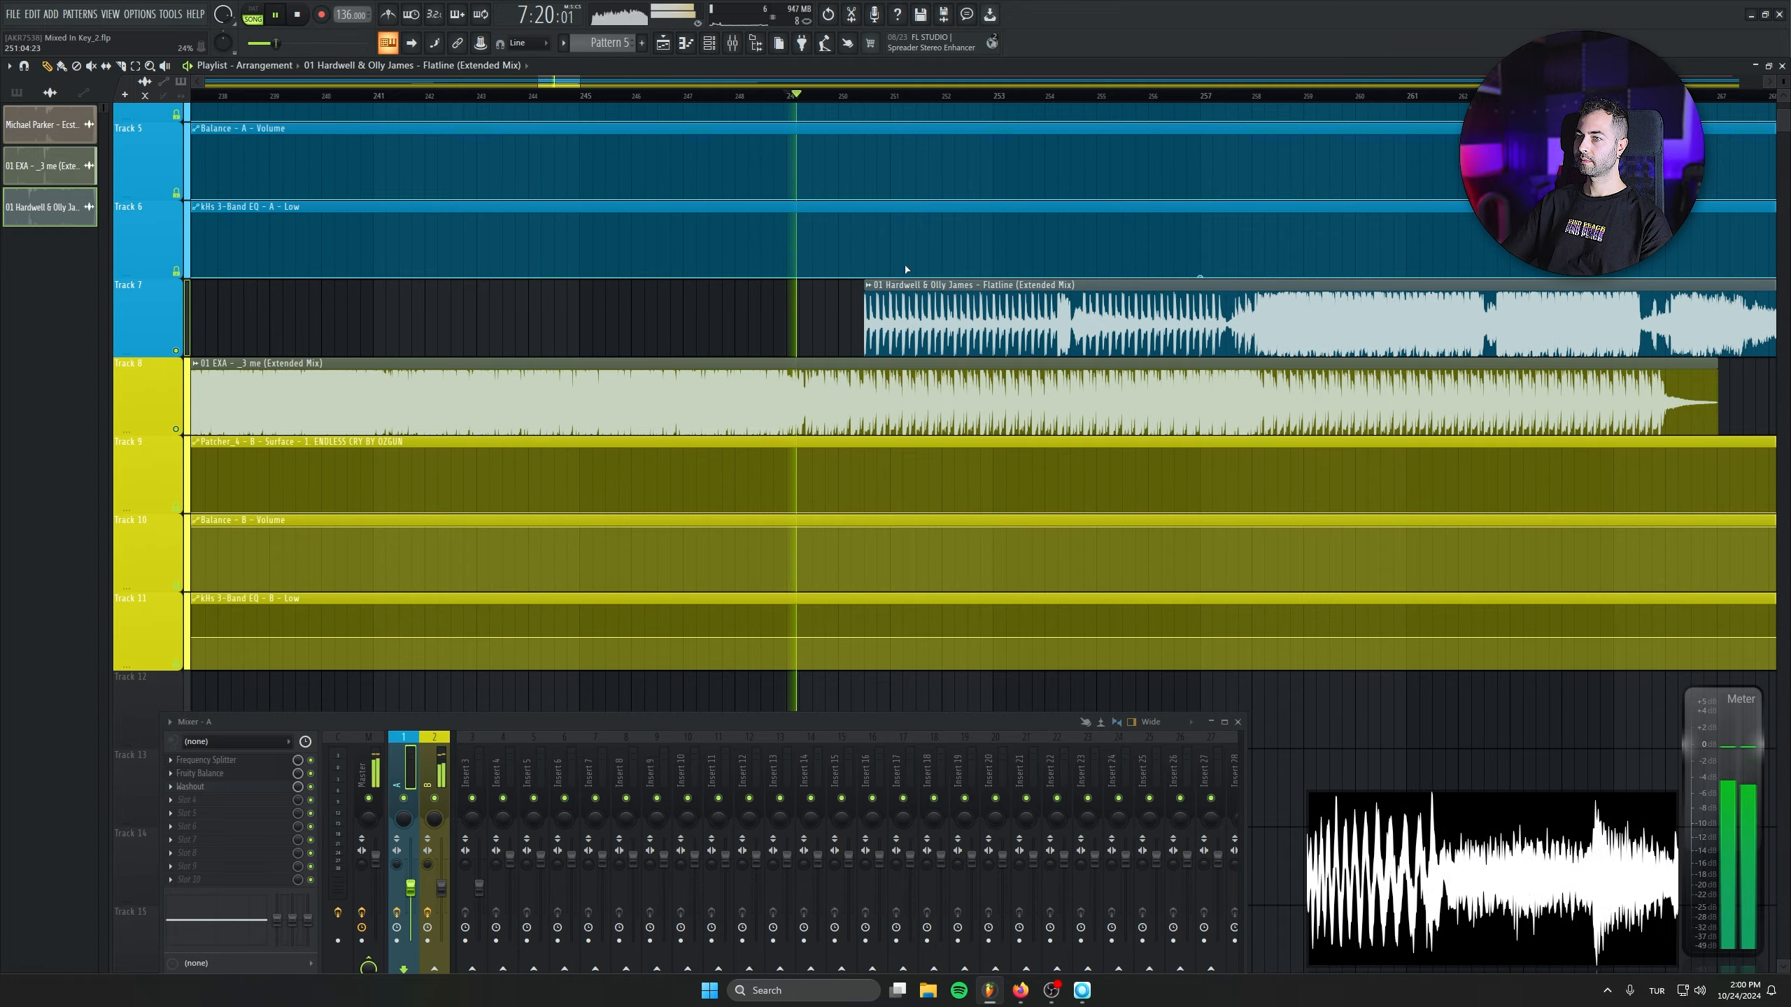
left_click_drag(906, 270, 879, 269)
scroll(971, 417, "up", 2)
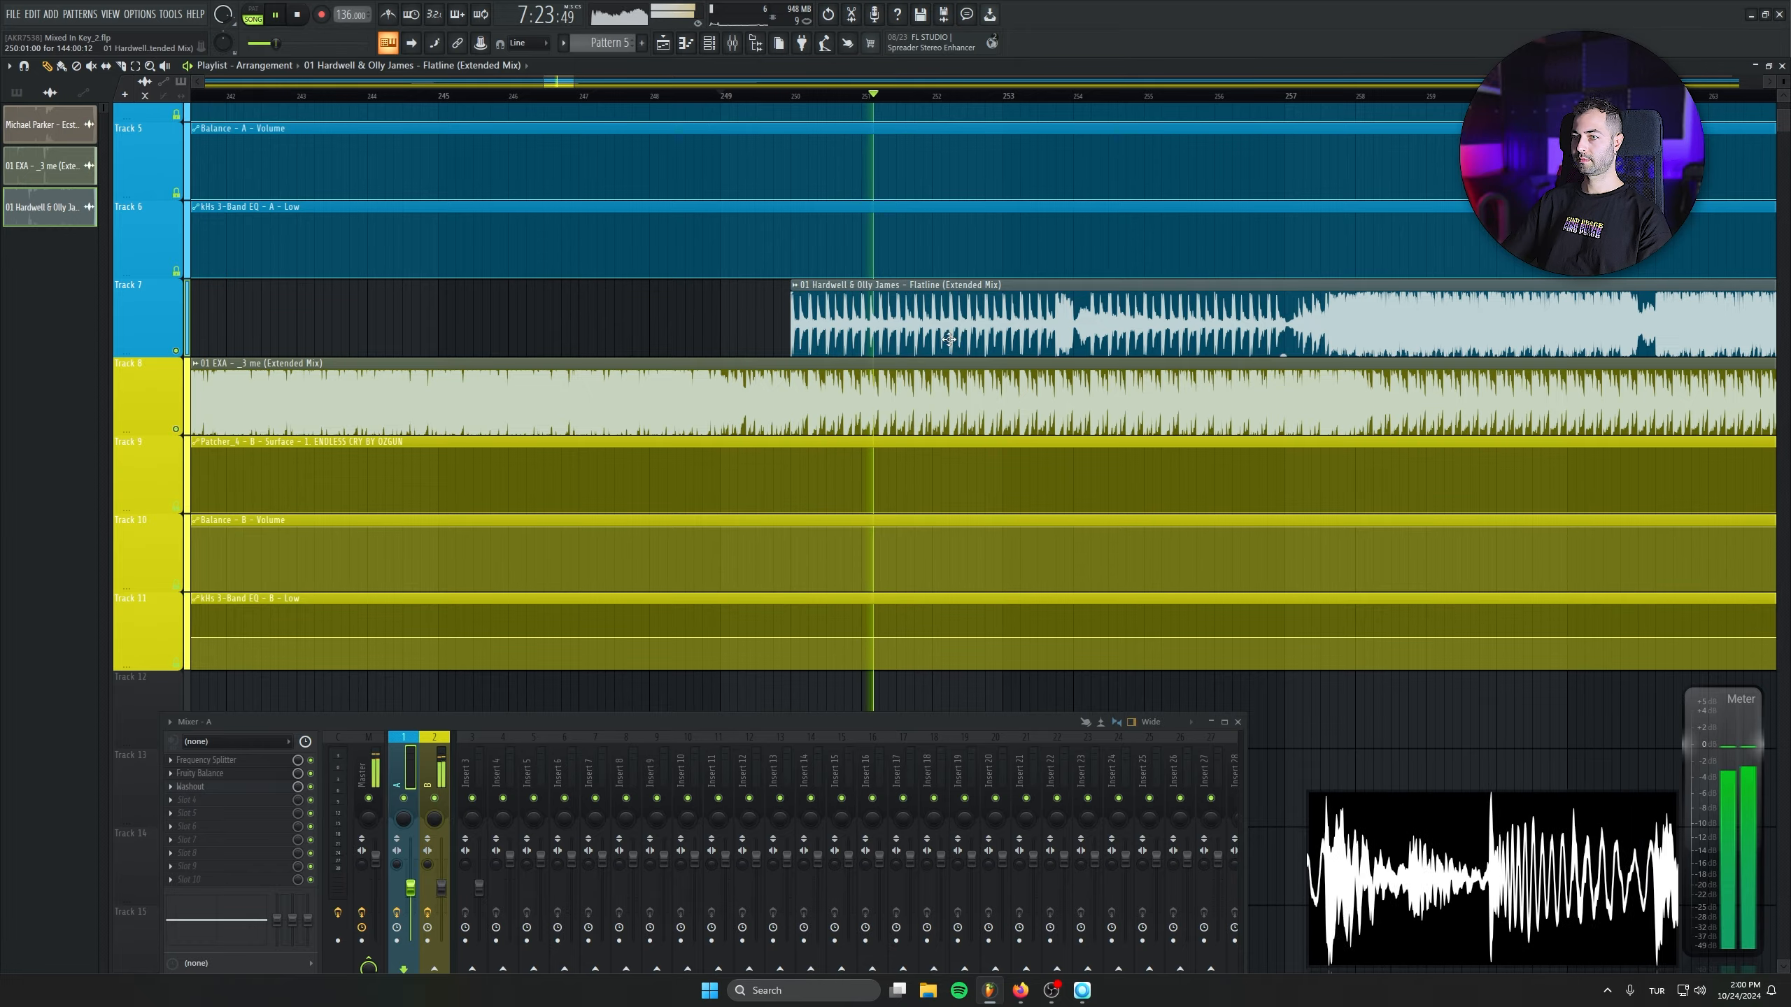
- Stop playback and undo the last moves of the Flatline clip on Track 7
left_click_drag(603, 540, 919, 558)
scroll(921, 558, "down", 3)
key("space")
key("ctrl+z")
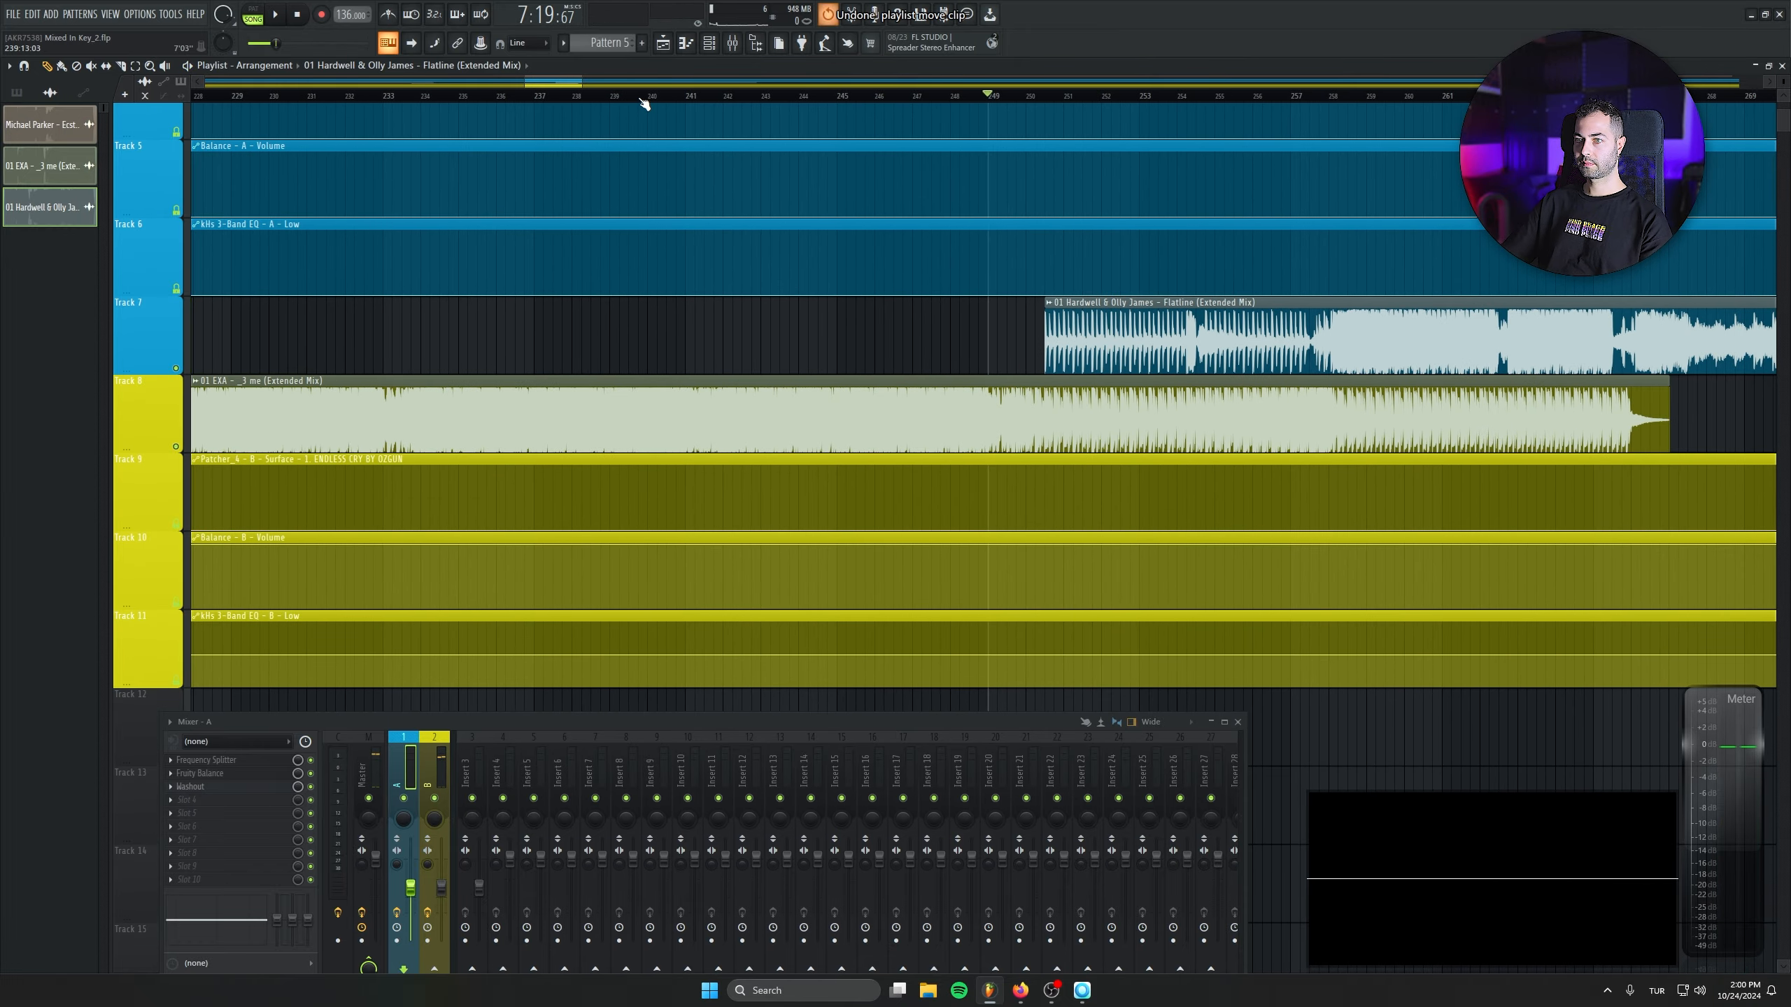
key("ctrl+z")
scroll(1122, 363, "up", 3)
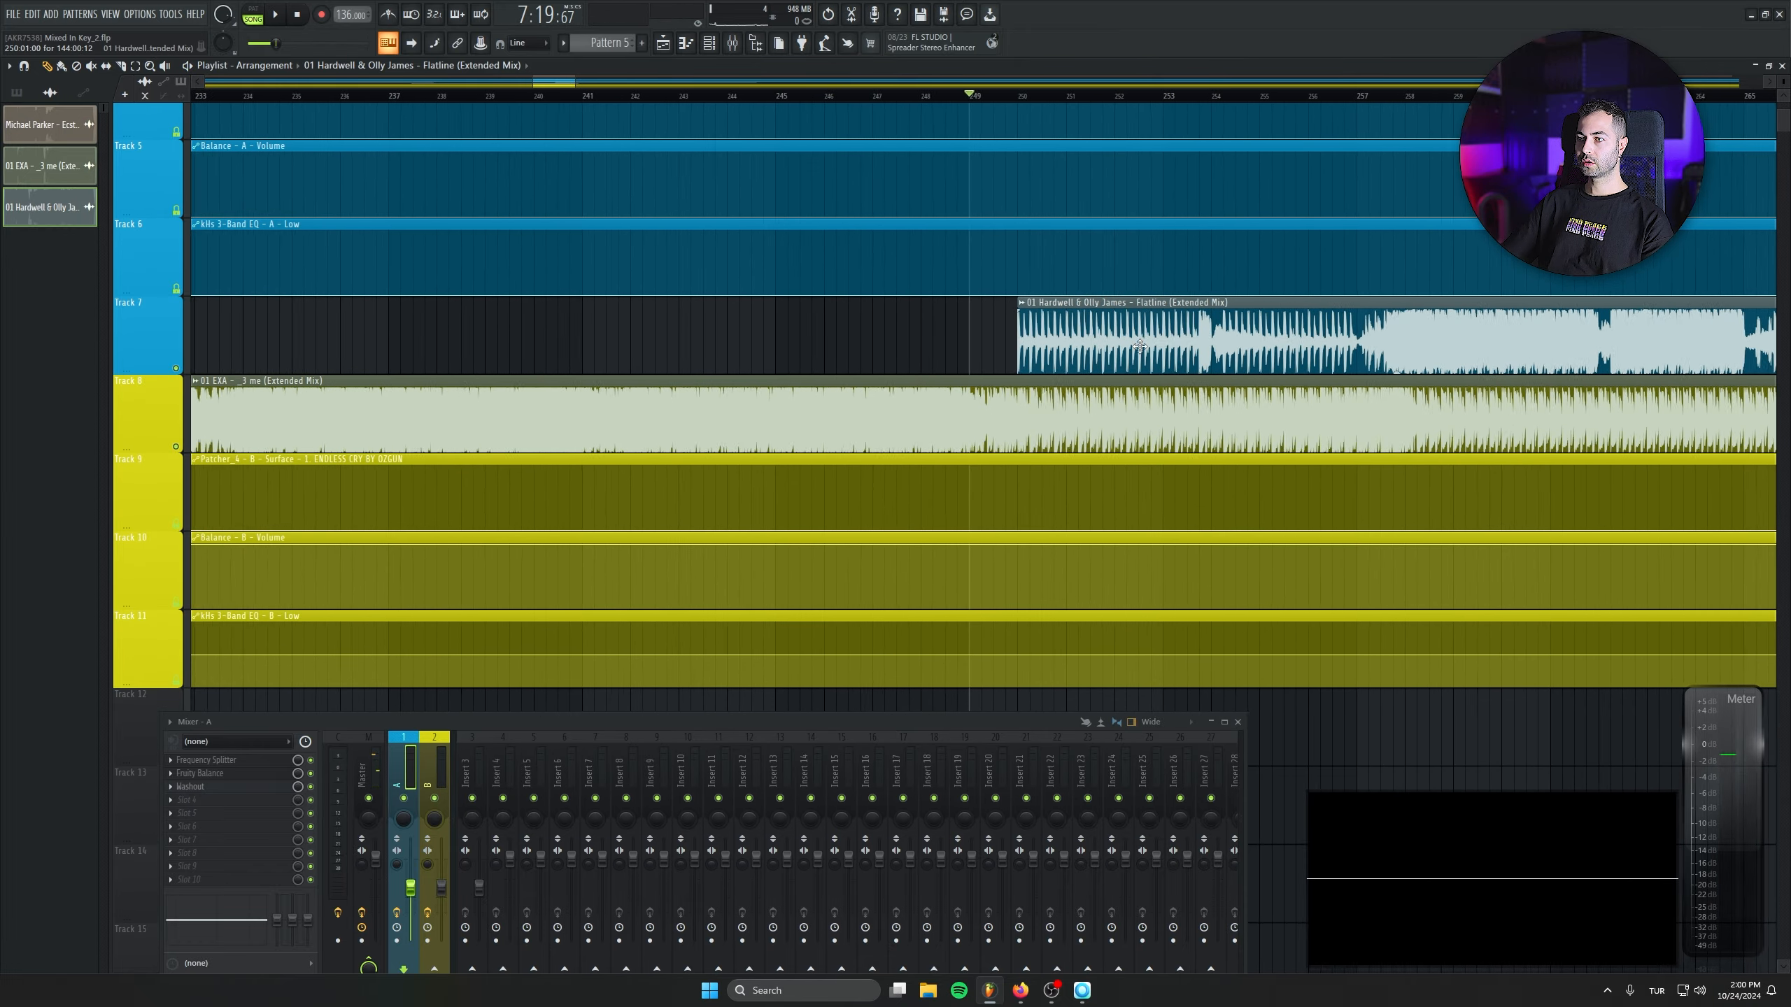
- Play the overlap of the 01 EXA and Flatline clips from bar 249
left_click_drag(1104, 347, 534, 349)
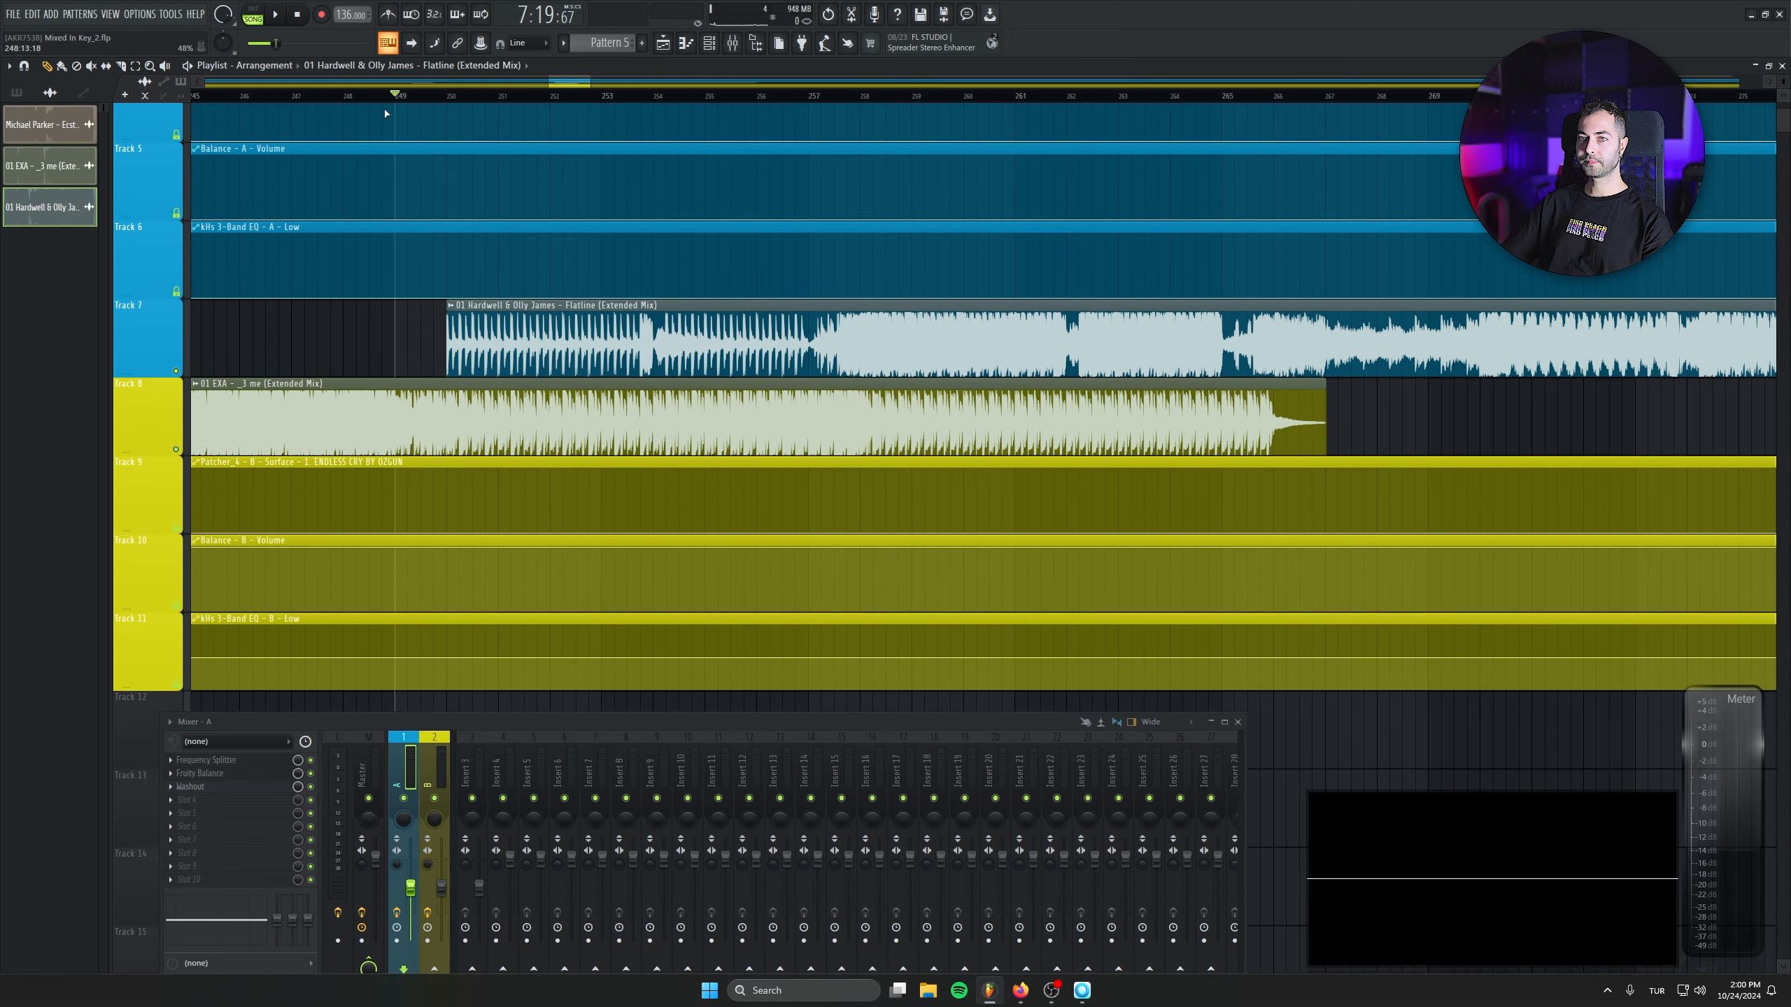
key("space")
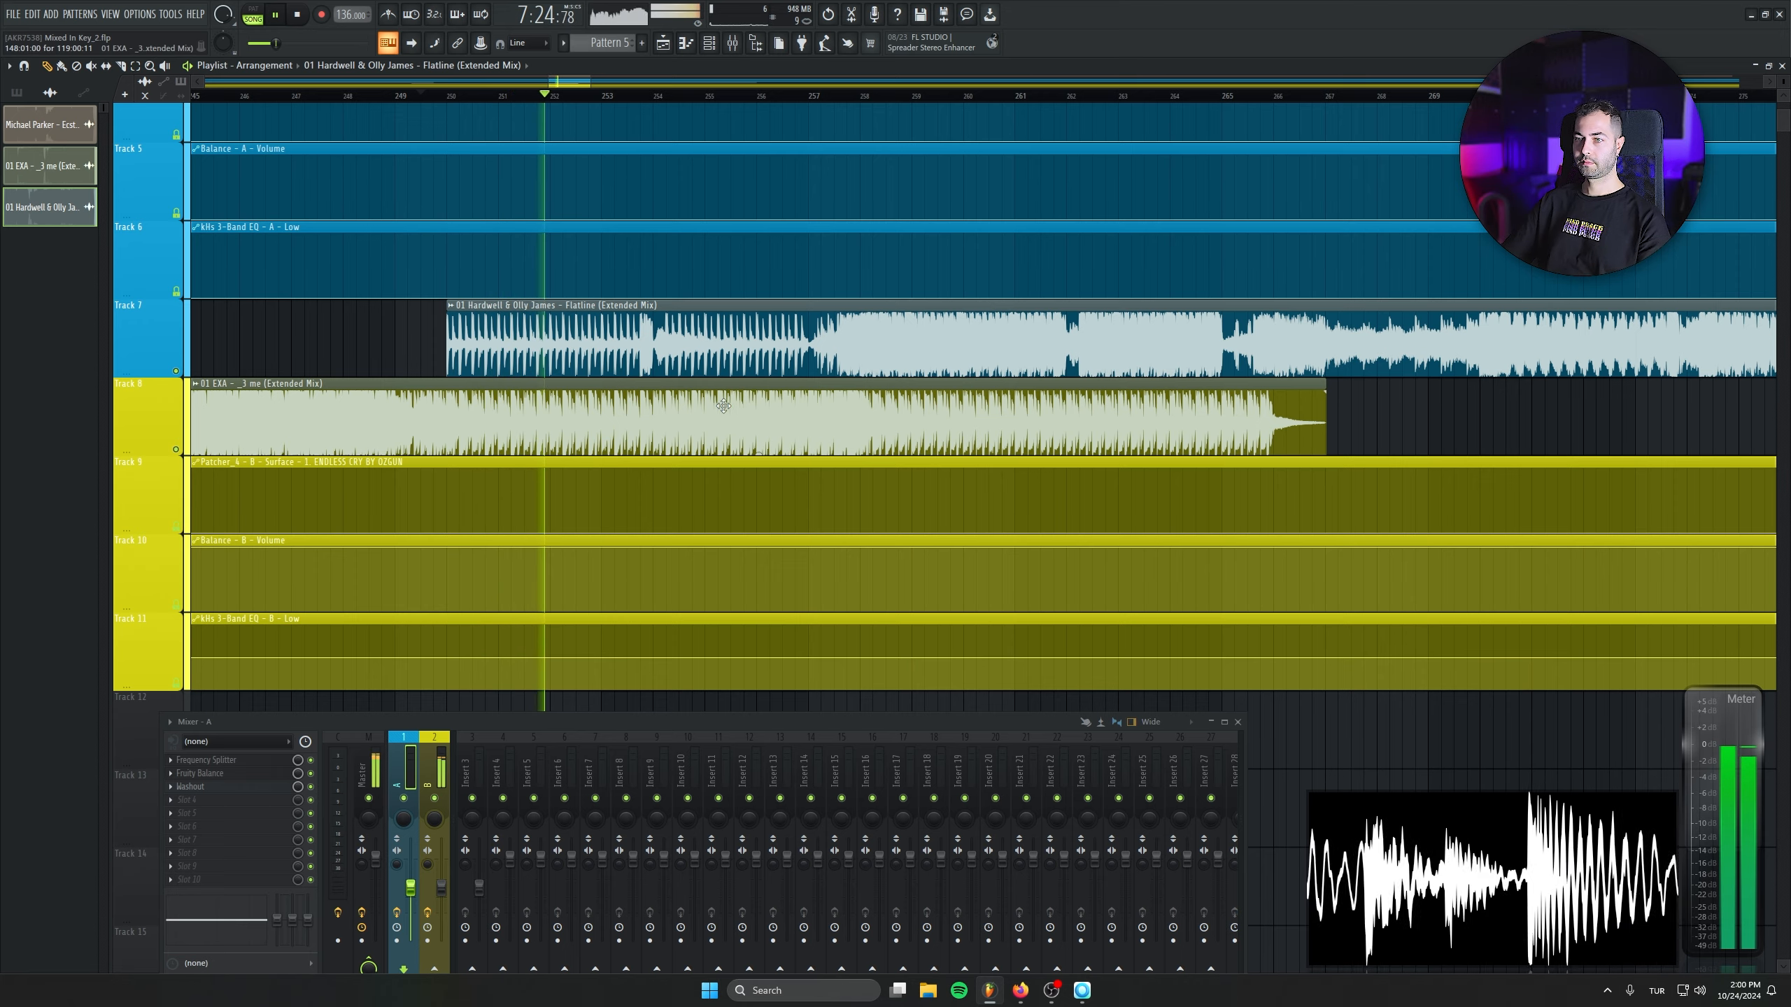
- Stop playback and automate the kHs 3-Band EQ - B - Low curve down to its minimum between bars 257 and 258
key("space")
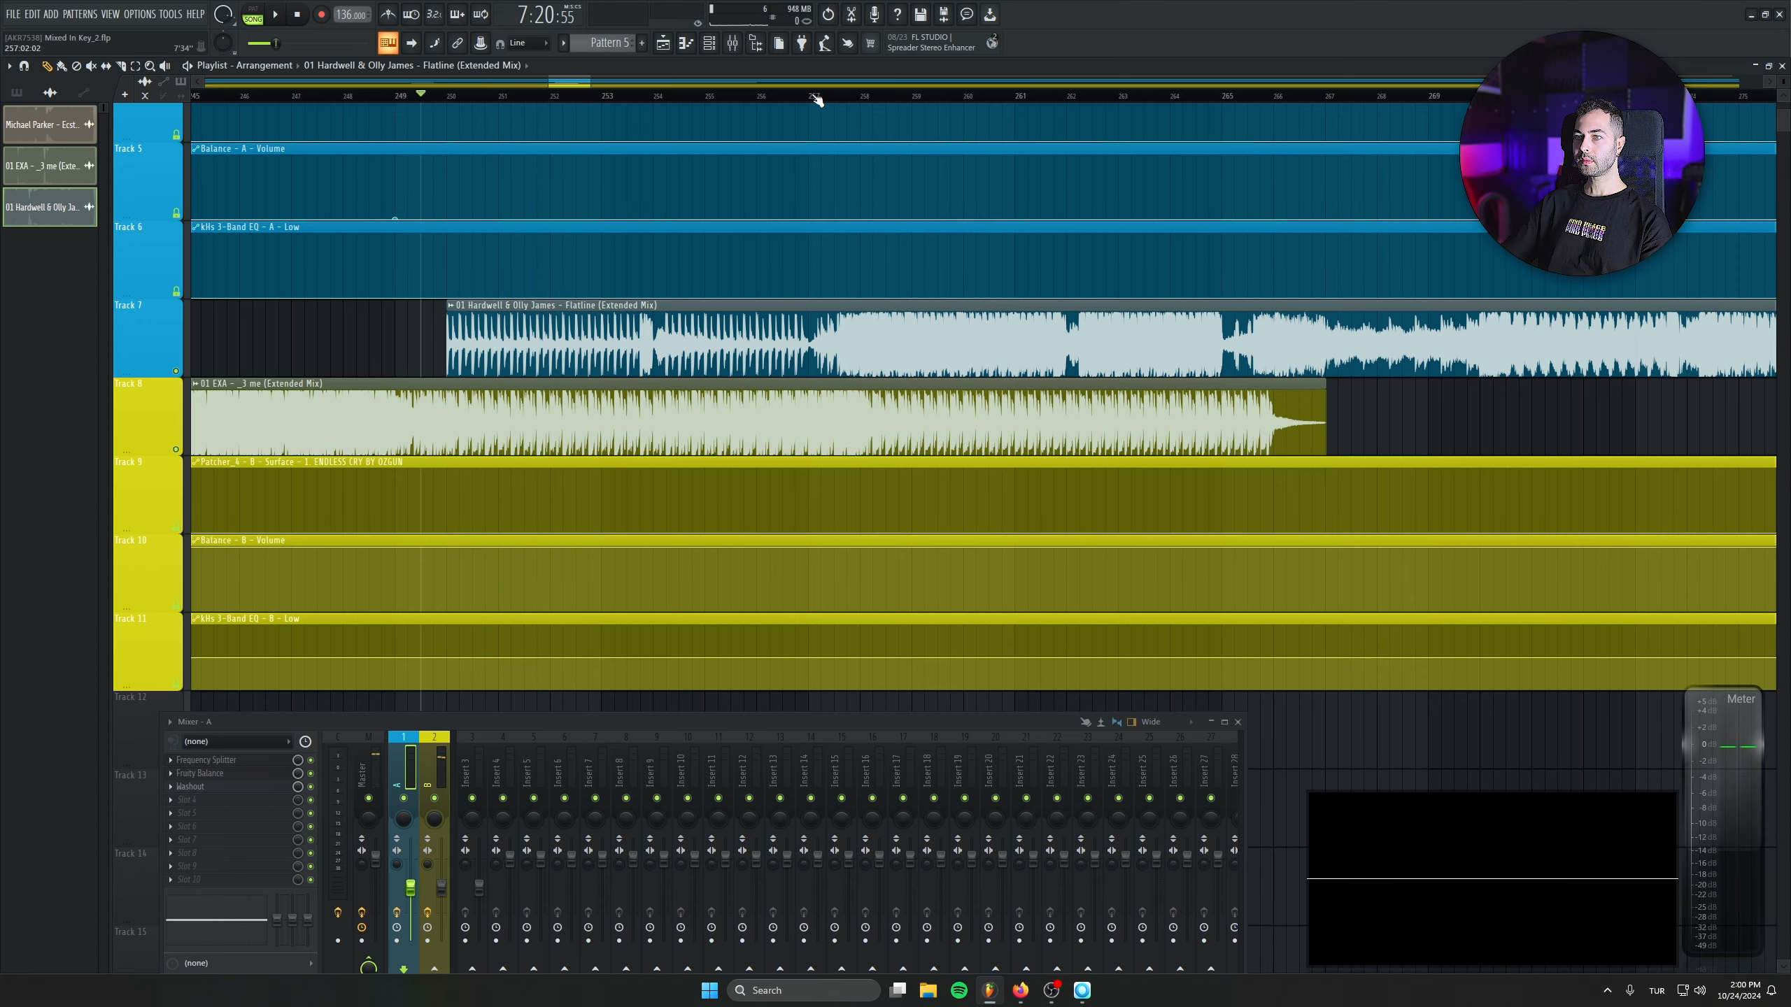
left_click(821, 351, "ctrl")
scroll(861, 359, "down", 1)
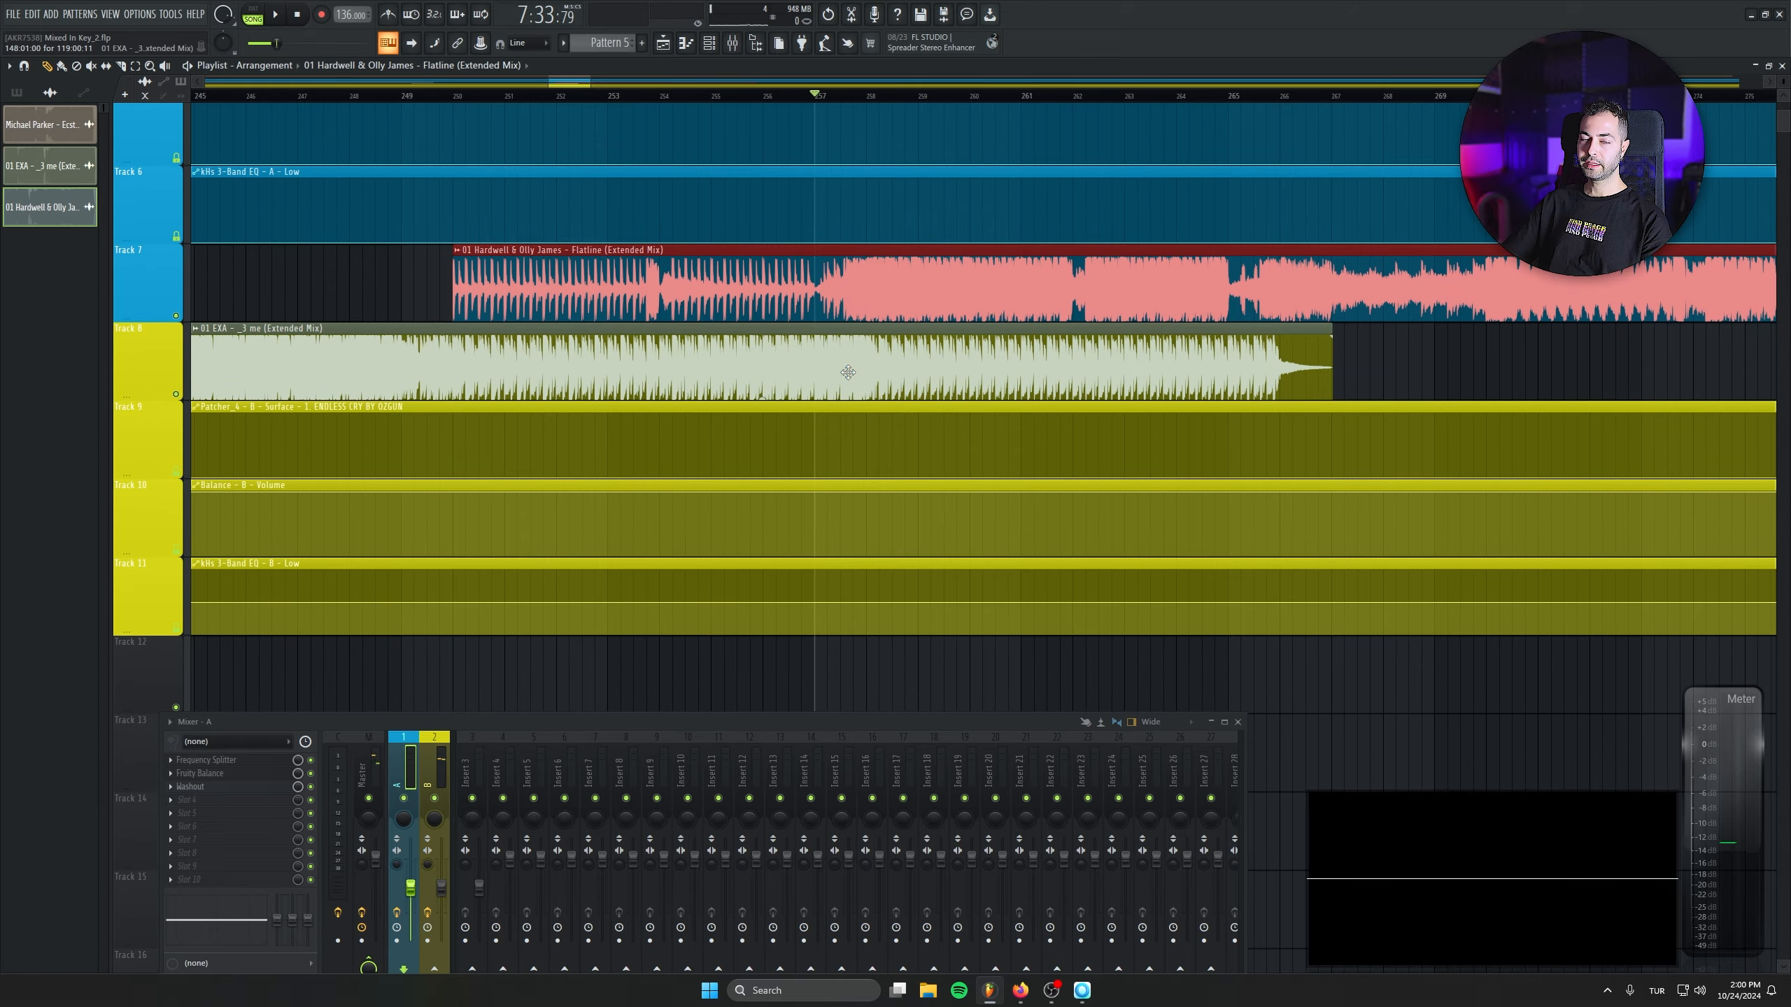
left_click_drag(861, 608, 871, 656)
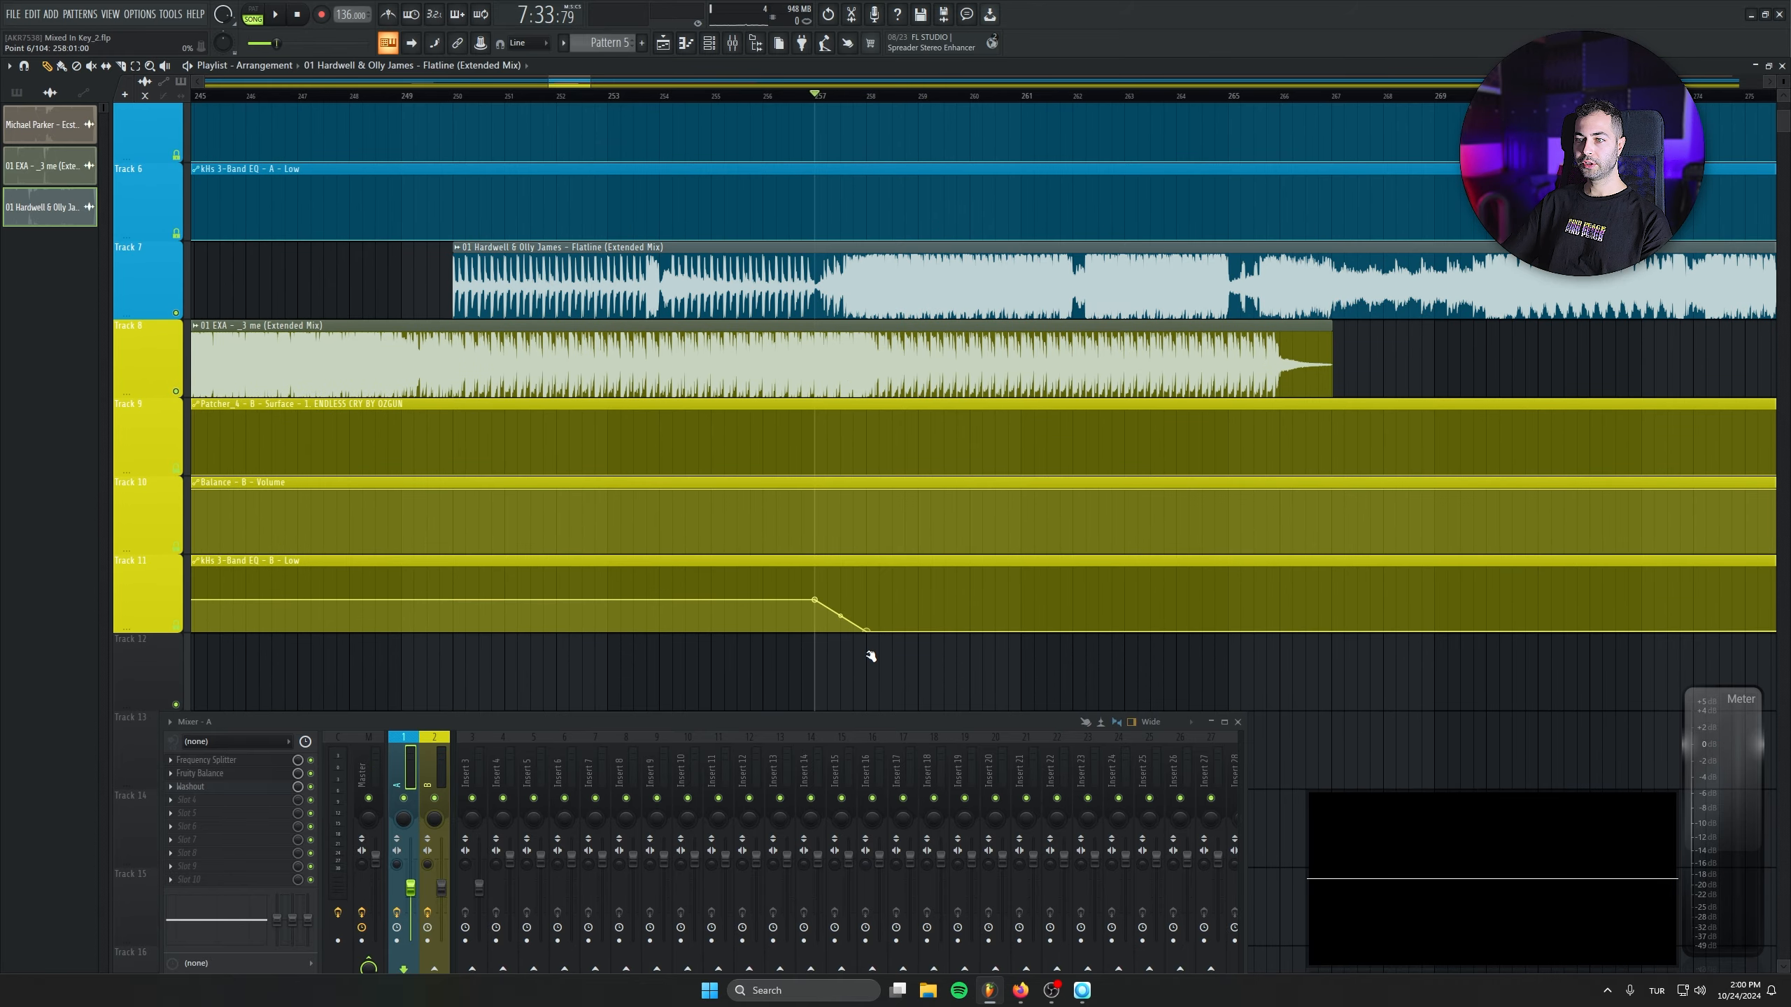
scroll(871, 636, "up", 1)
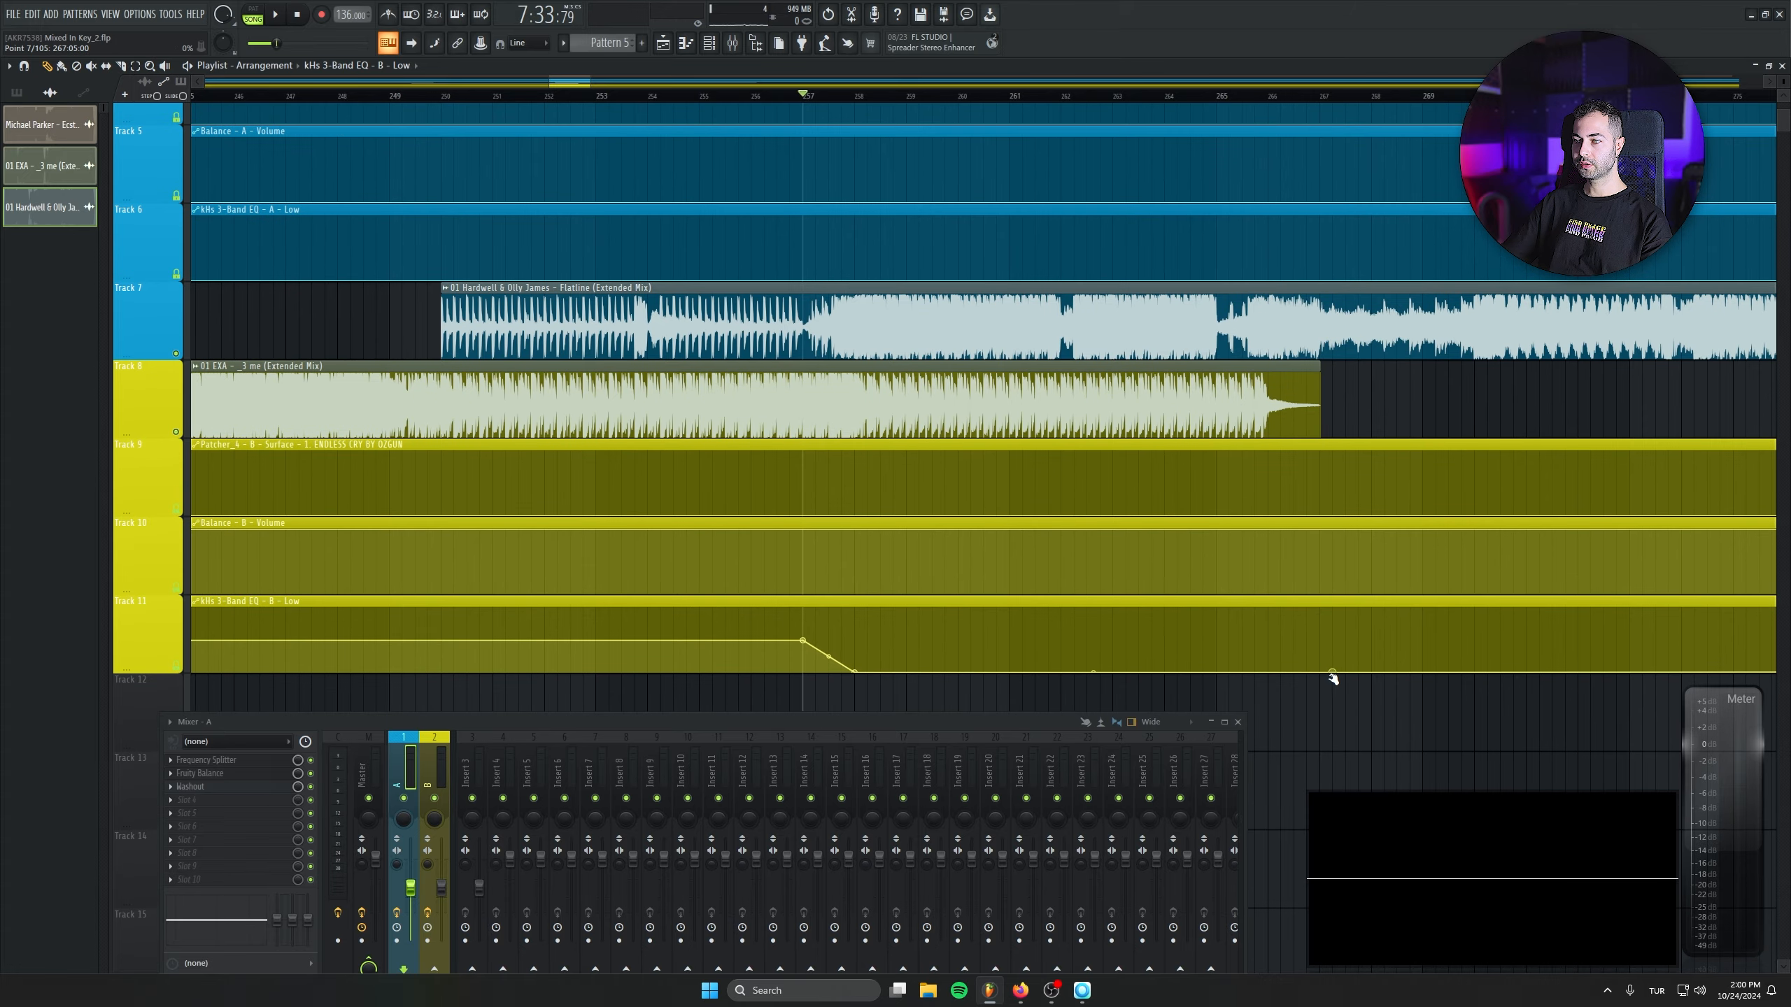
scroll(868, 604, "up", 2)
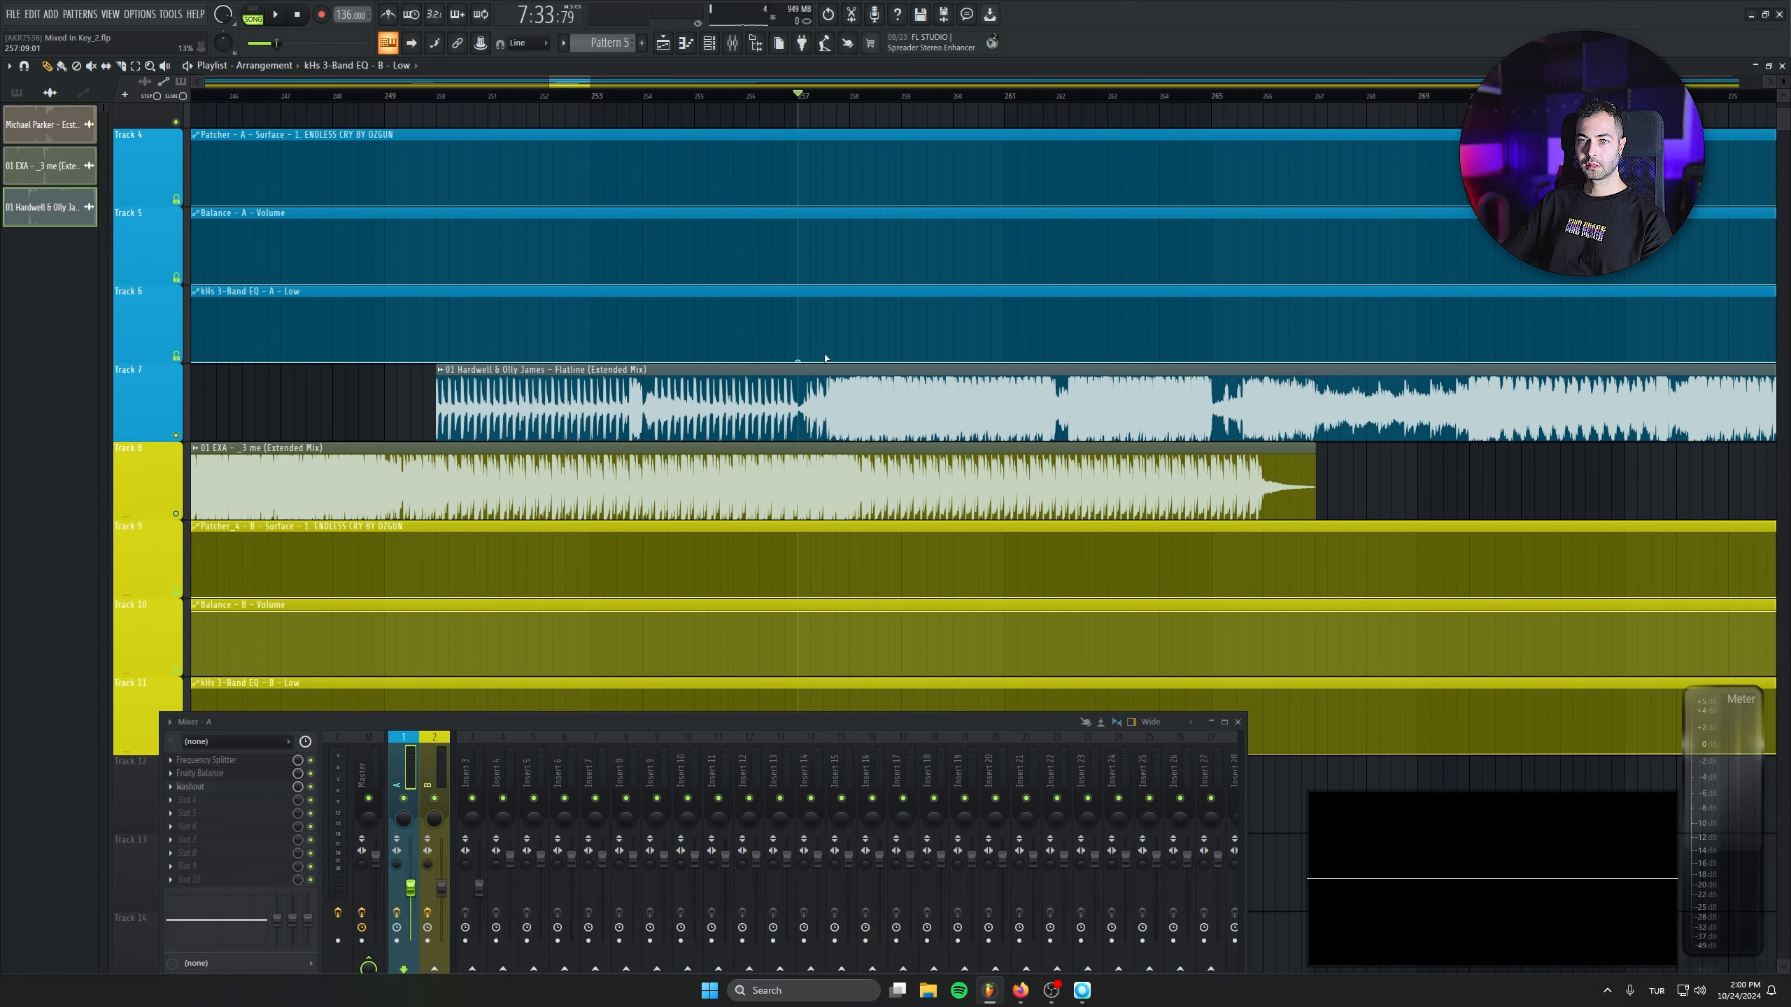
- Raise the kHs 3-Band EQ - A - Low curve from bar 257 to 258 and enter an exact value for its upper point
left_click_drag(826, 358, 852, 333)
right_click(851, 332)
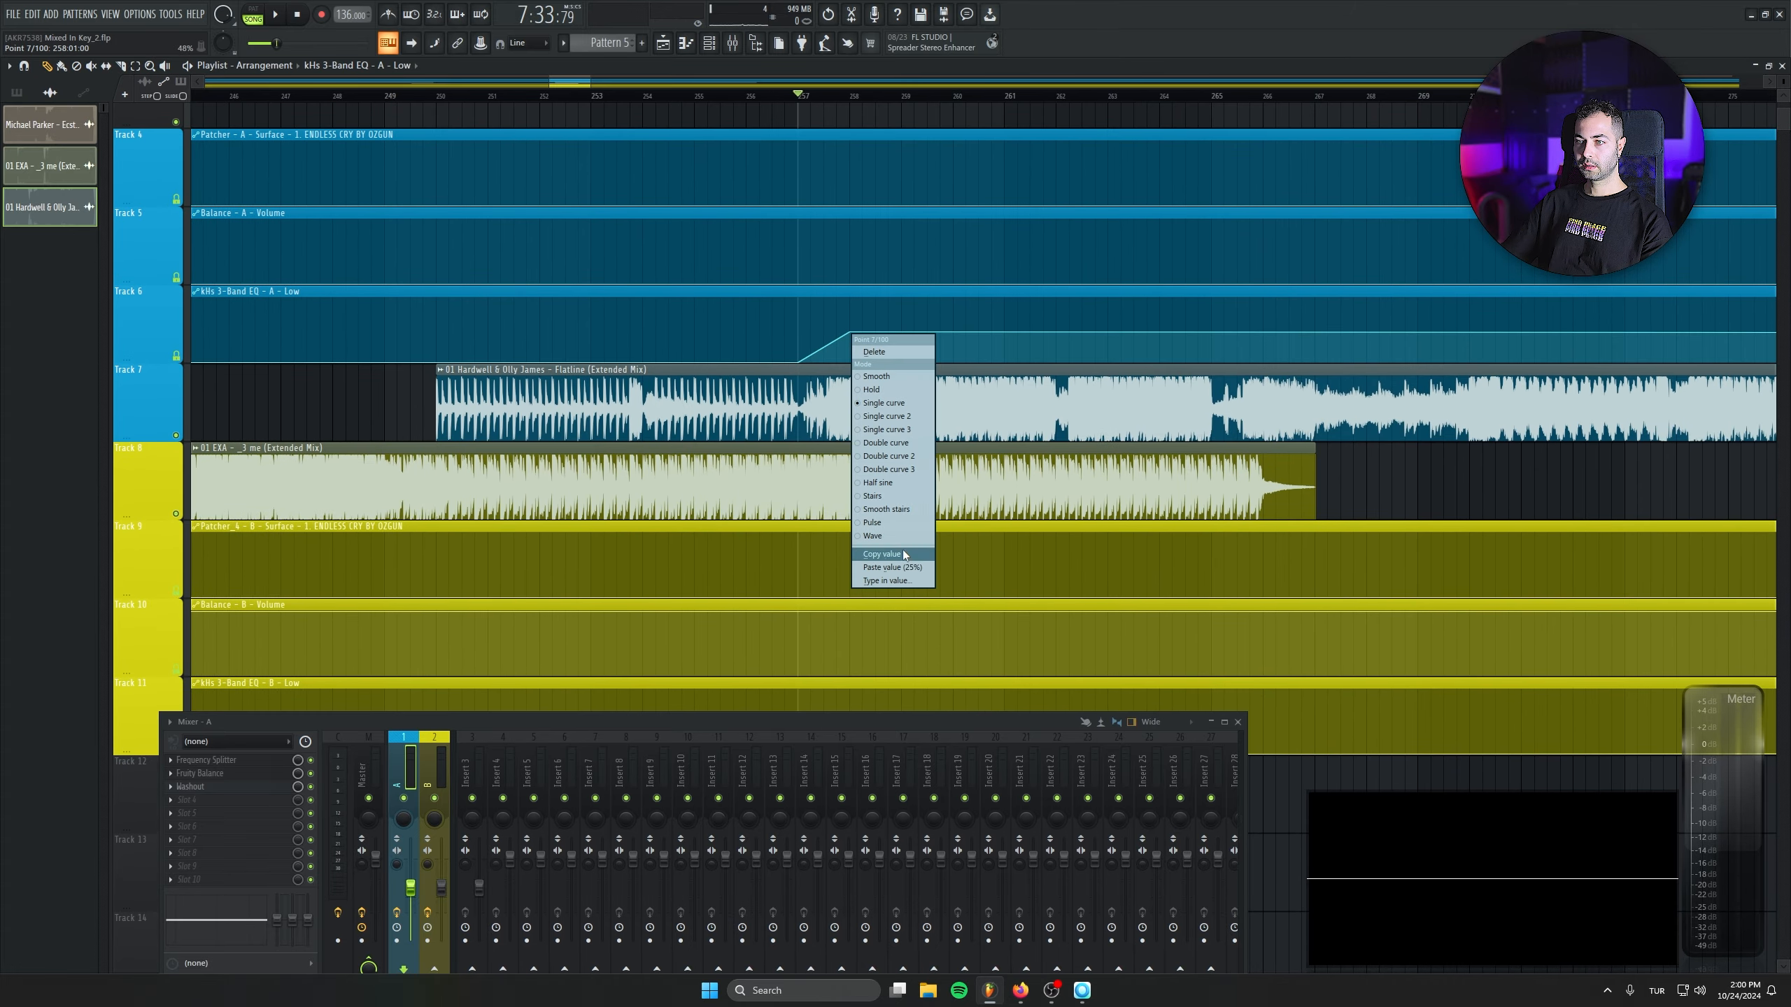
left_click(910, 580)
key("Return")
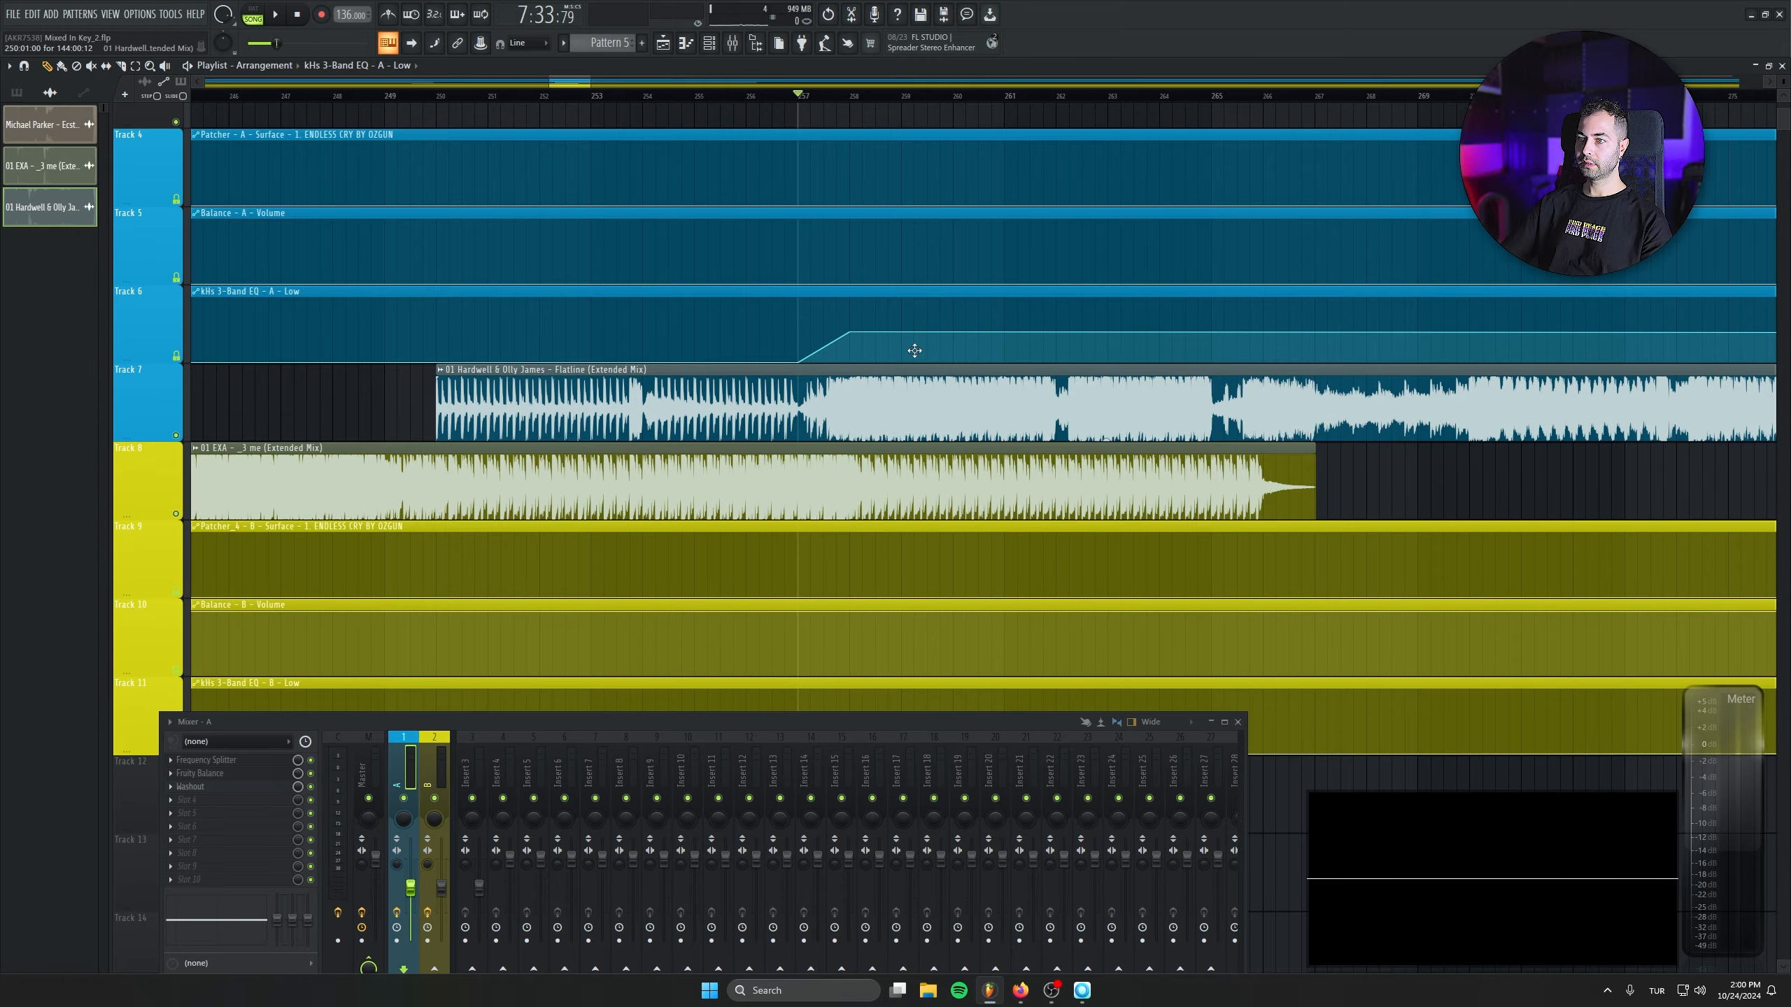
- Enter a matching value for the last point of the kHs 3-Band EQ - A - Low curve to hold it level
scroll(1053, 413, "down", 10)
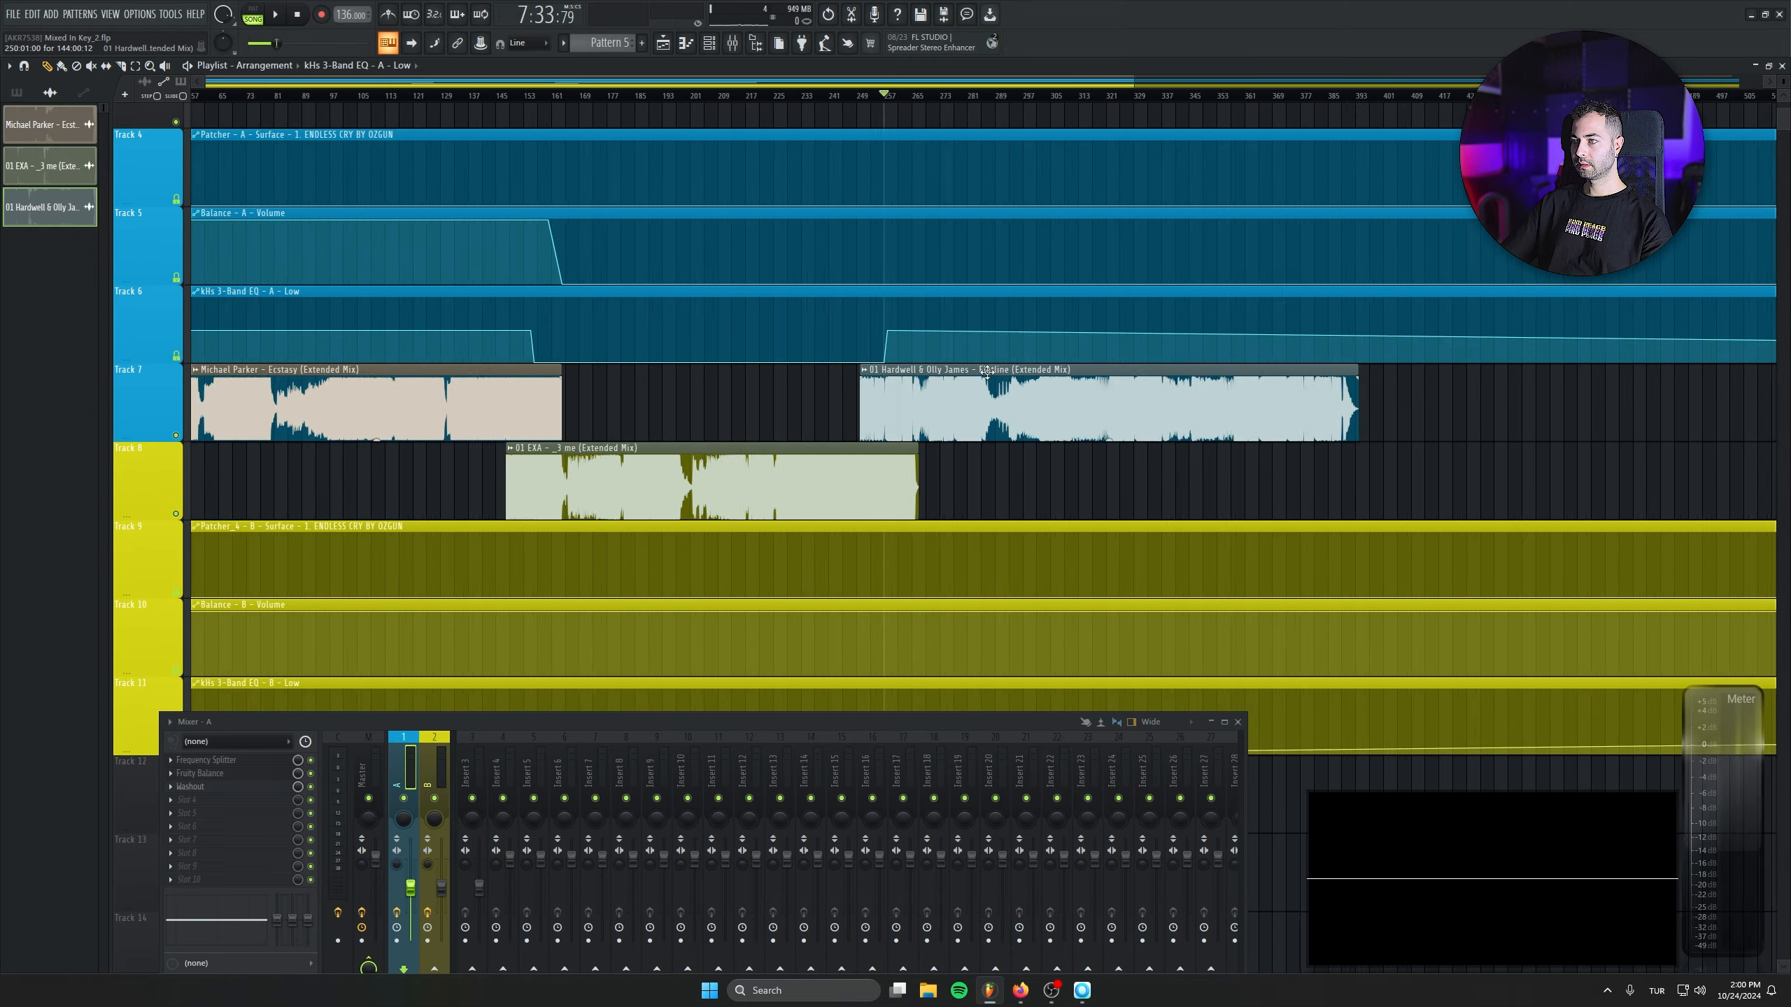
scroll(1399, 415, "down", 2)
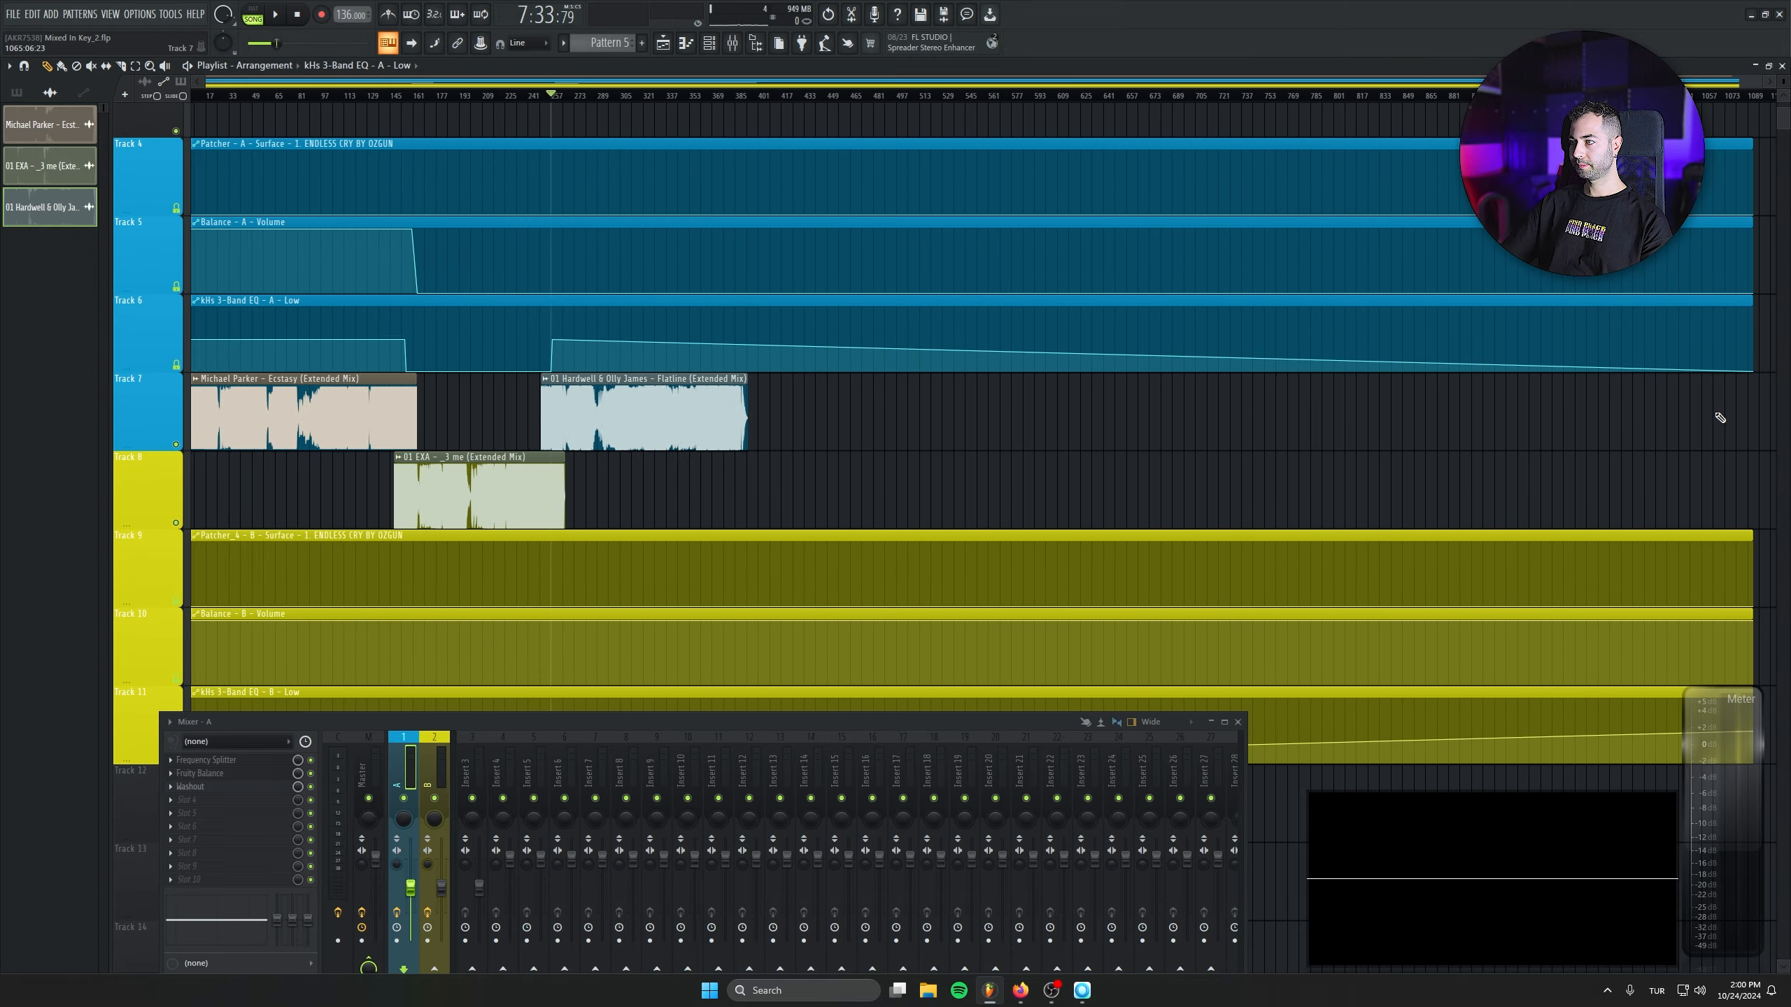
right_click(1753, 370)
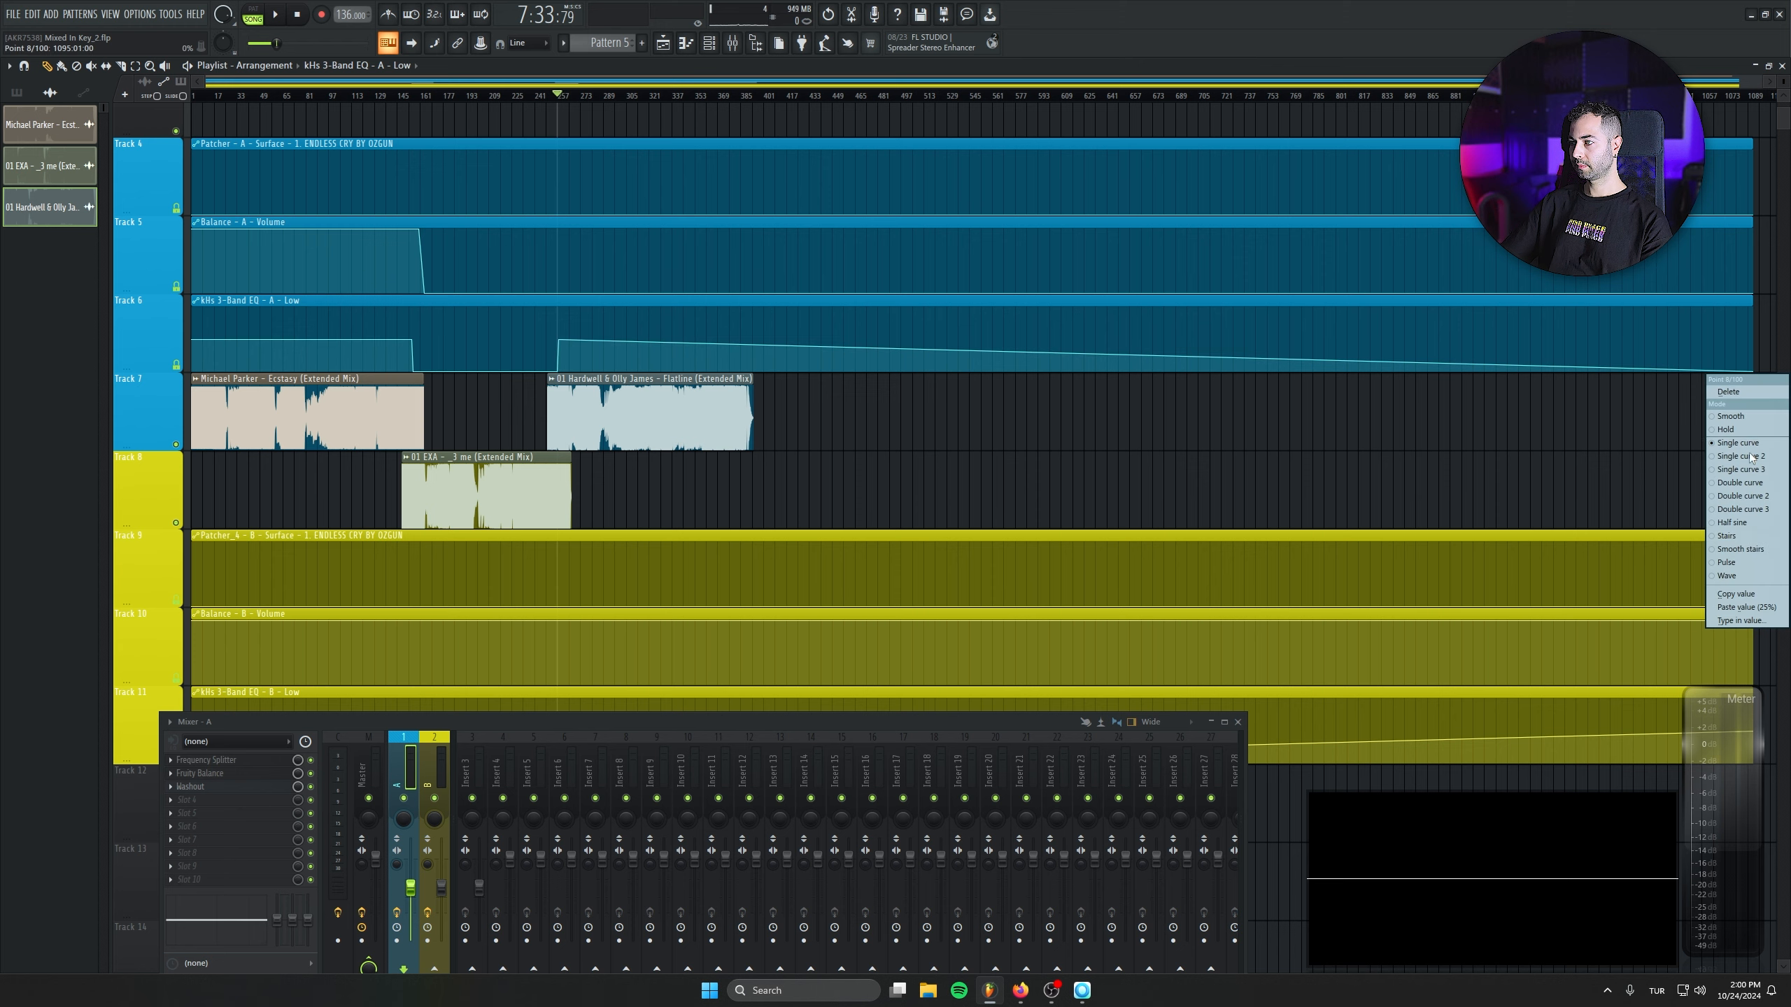
left_click(1743, 620)
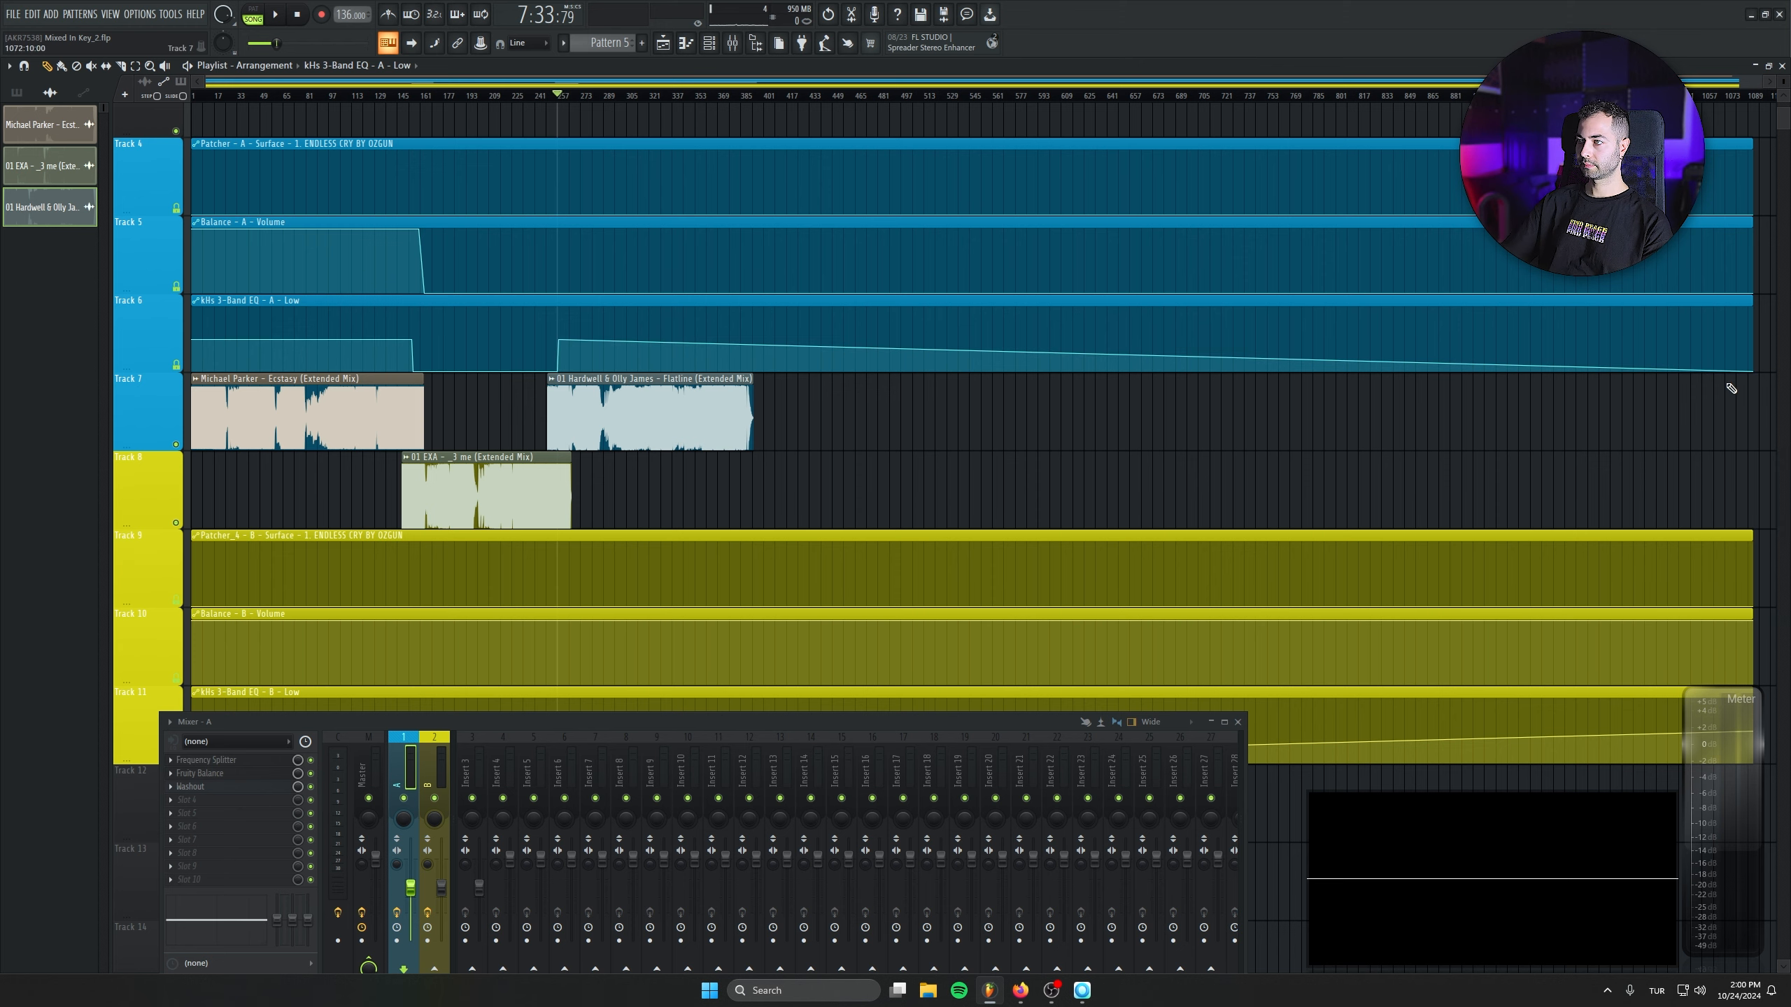
scroll(541, 379, "up", 7)
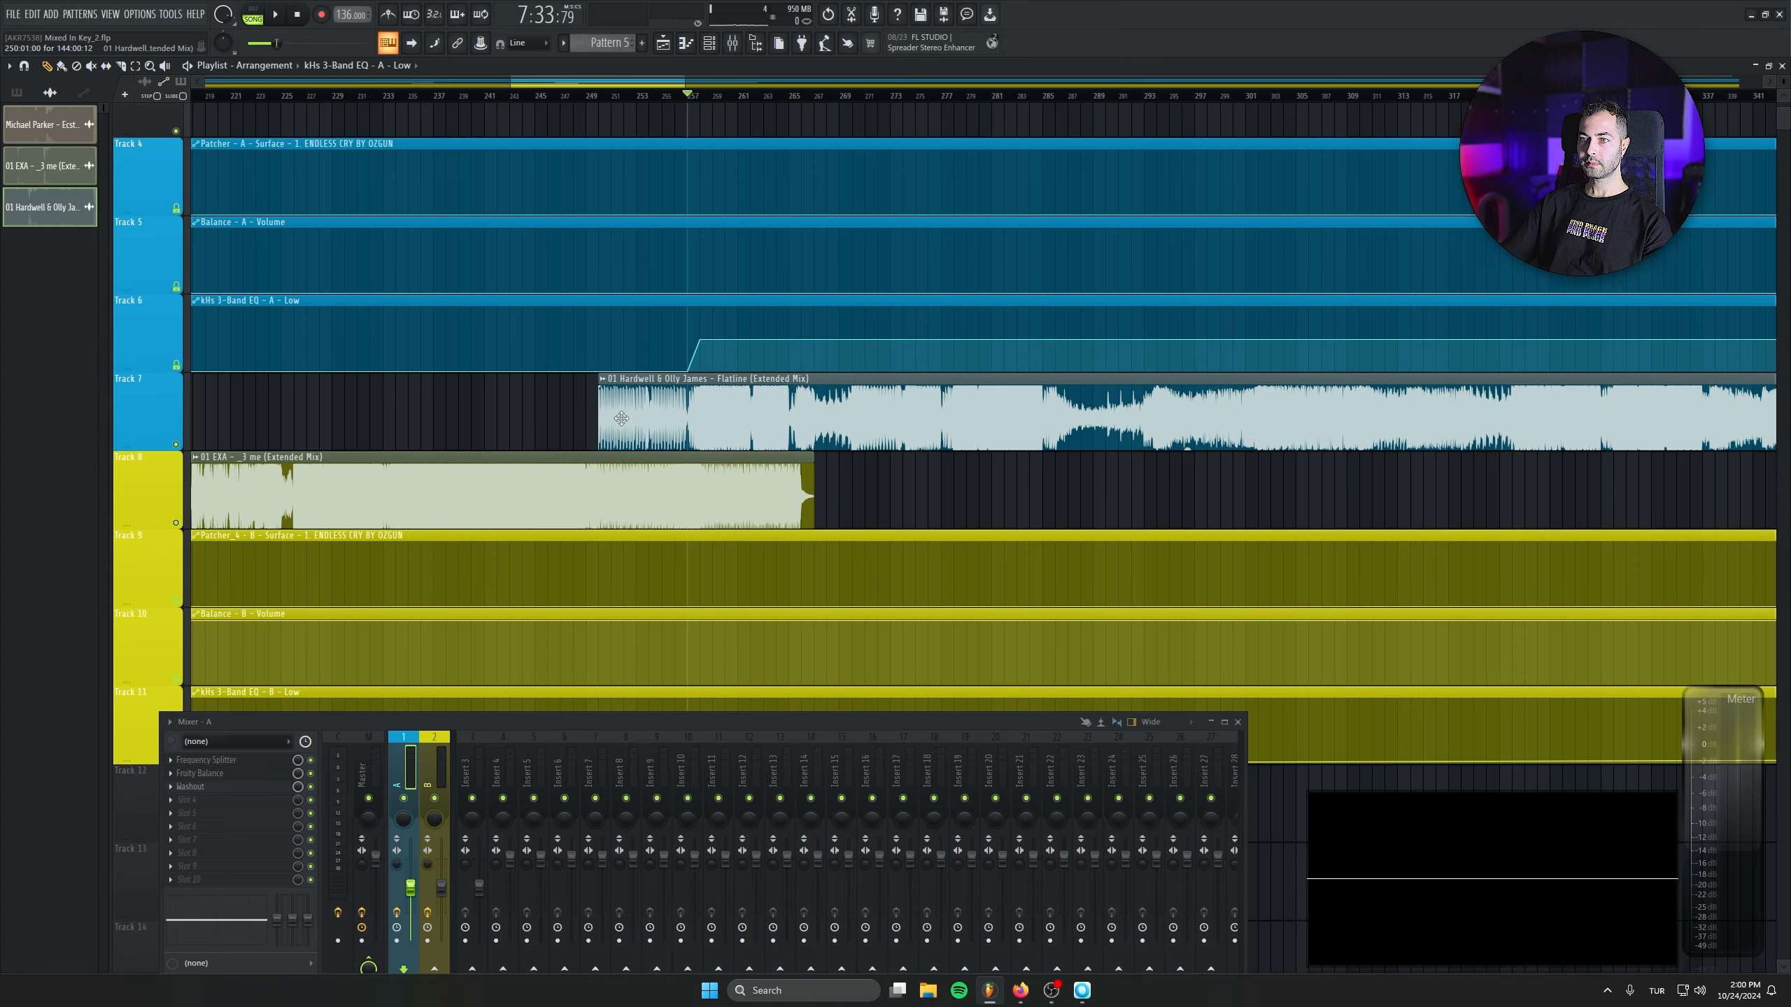
- Ramp the Balance - A - Volume curve up from zero at bar 249 to 100% at bar 257
scroll(724, 418, "up", 2)
left_click_drag(647, 315, 648, 222)
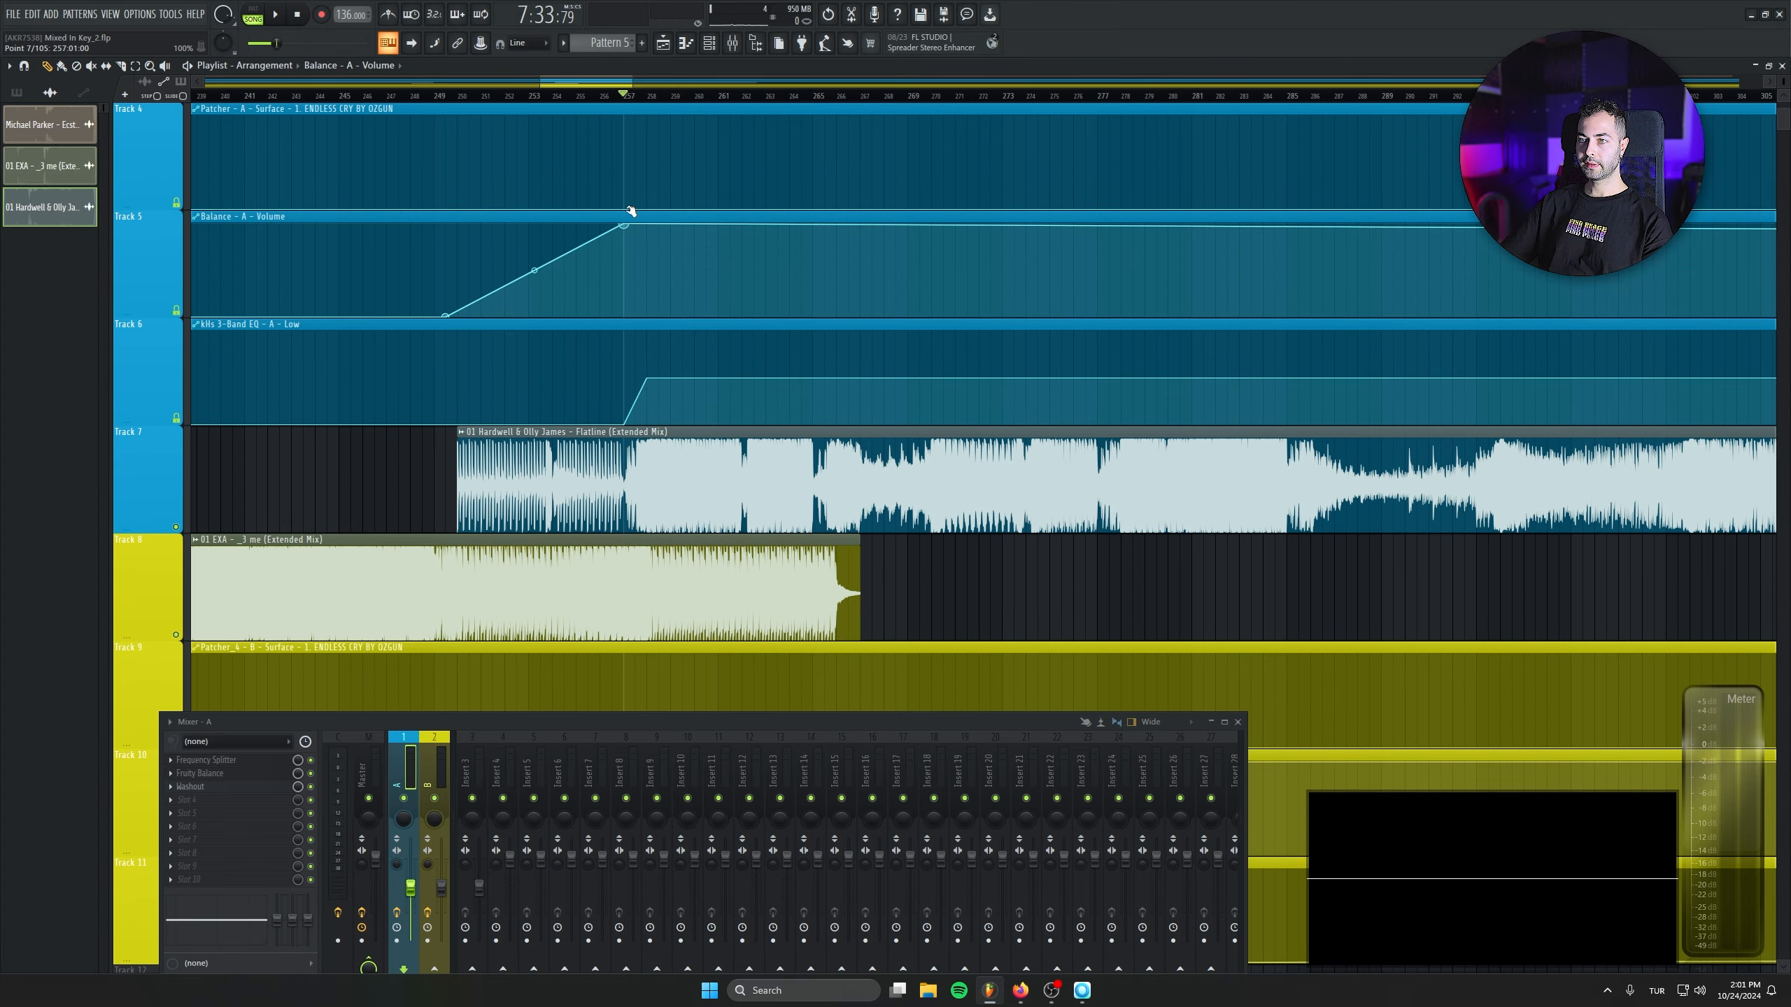
mouse_move(447, 318)
left_mouse_down()
mouse_move(455, 288)
mouse_move(434, 315)
left_mouse_up()
- Add a fade-out of about 15 seconds to the end of the 01 EXA clip on Track 8
left_click(446, 97)
left_click_drag(746, 600, 794, 487)
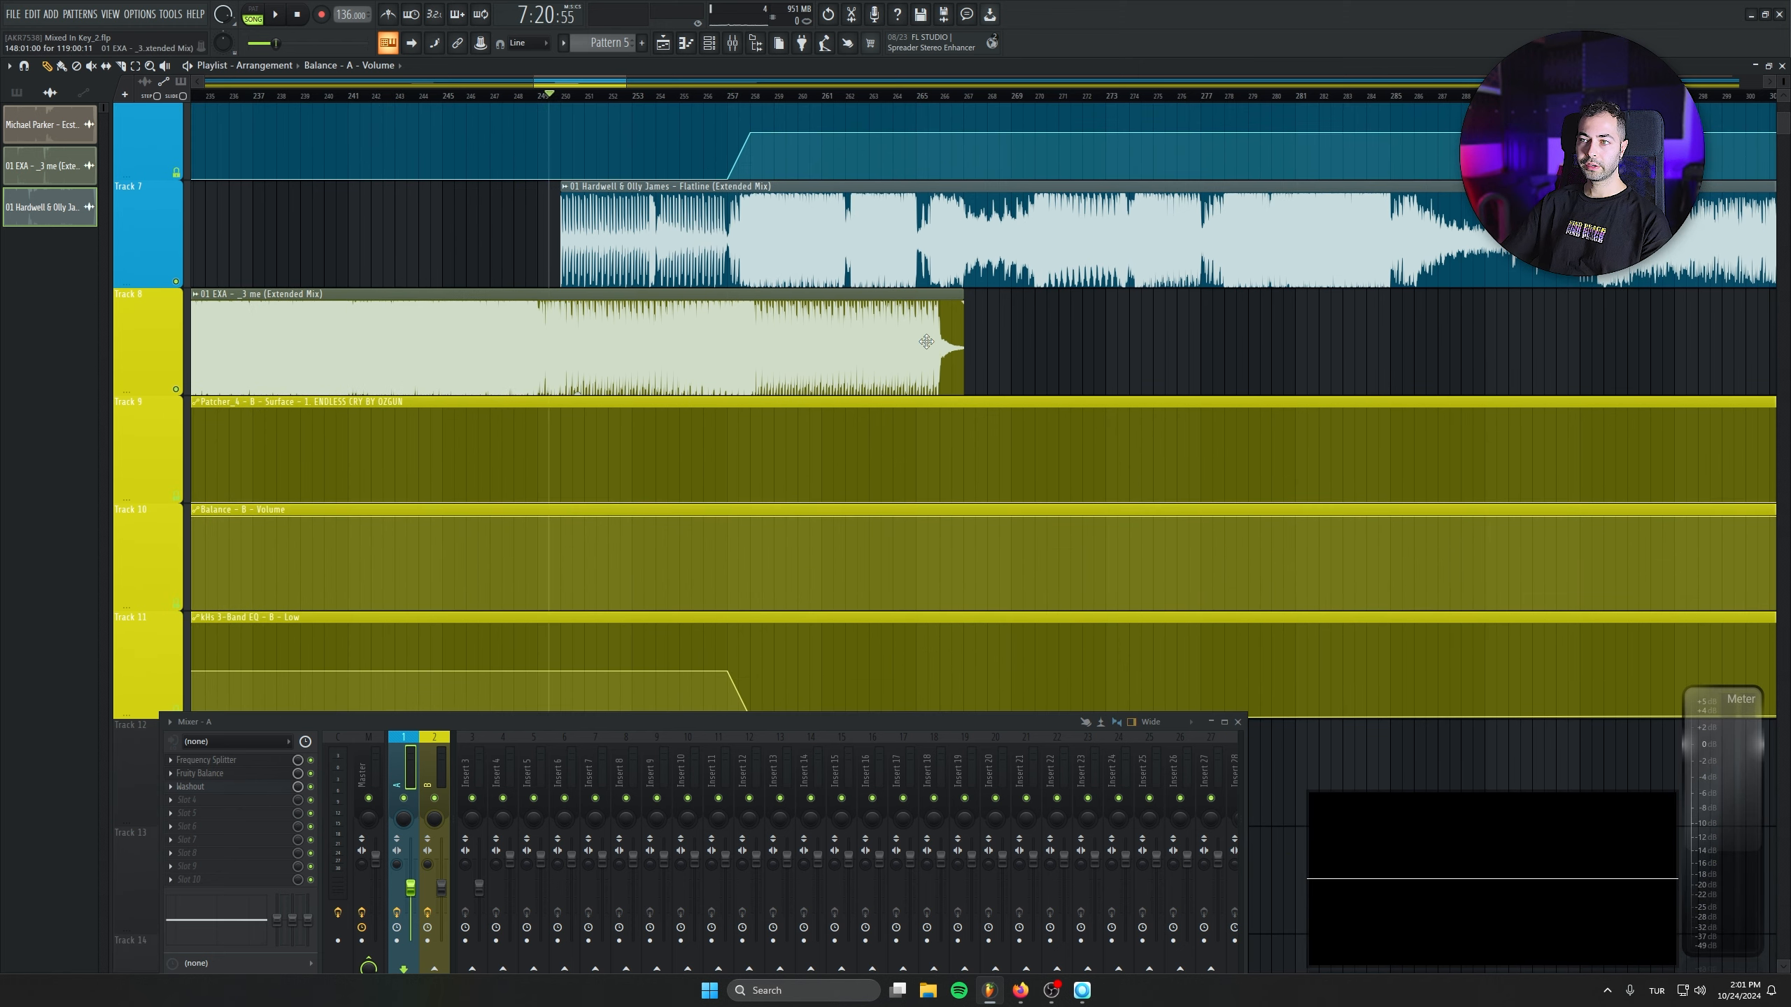
left_click_drag(965, 303, 775, 307)
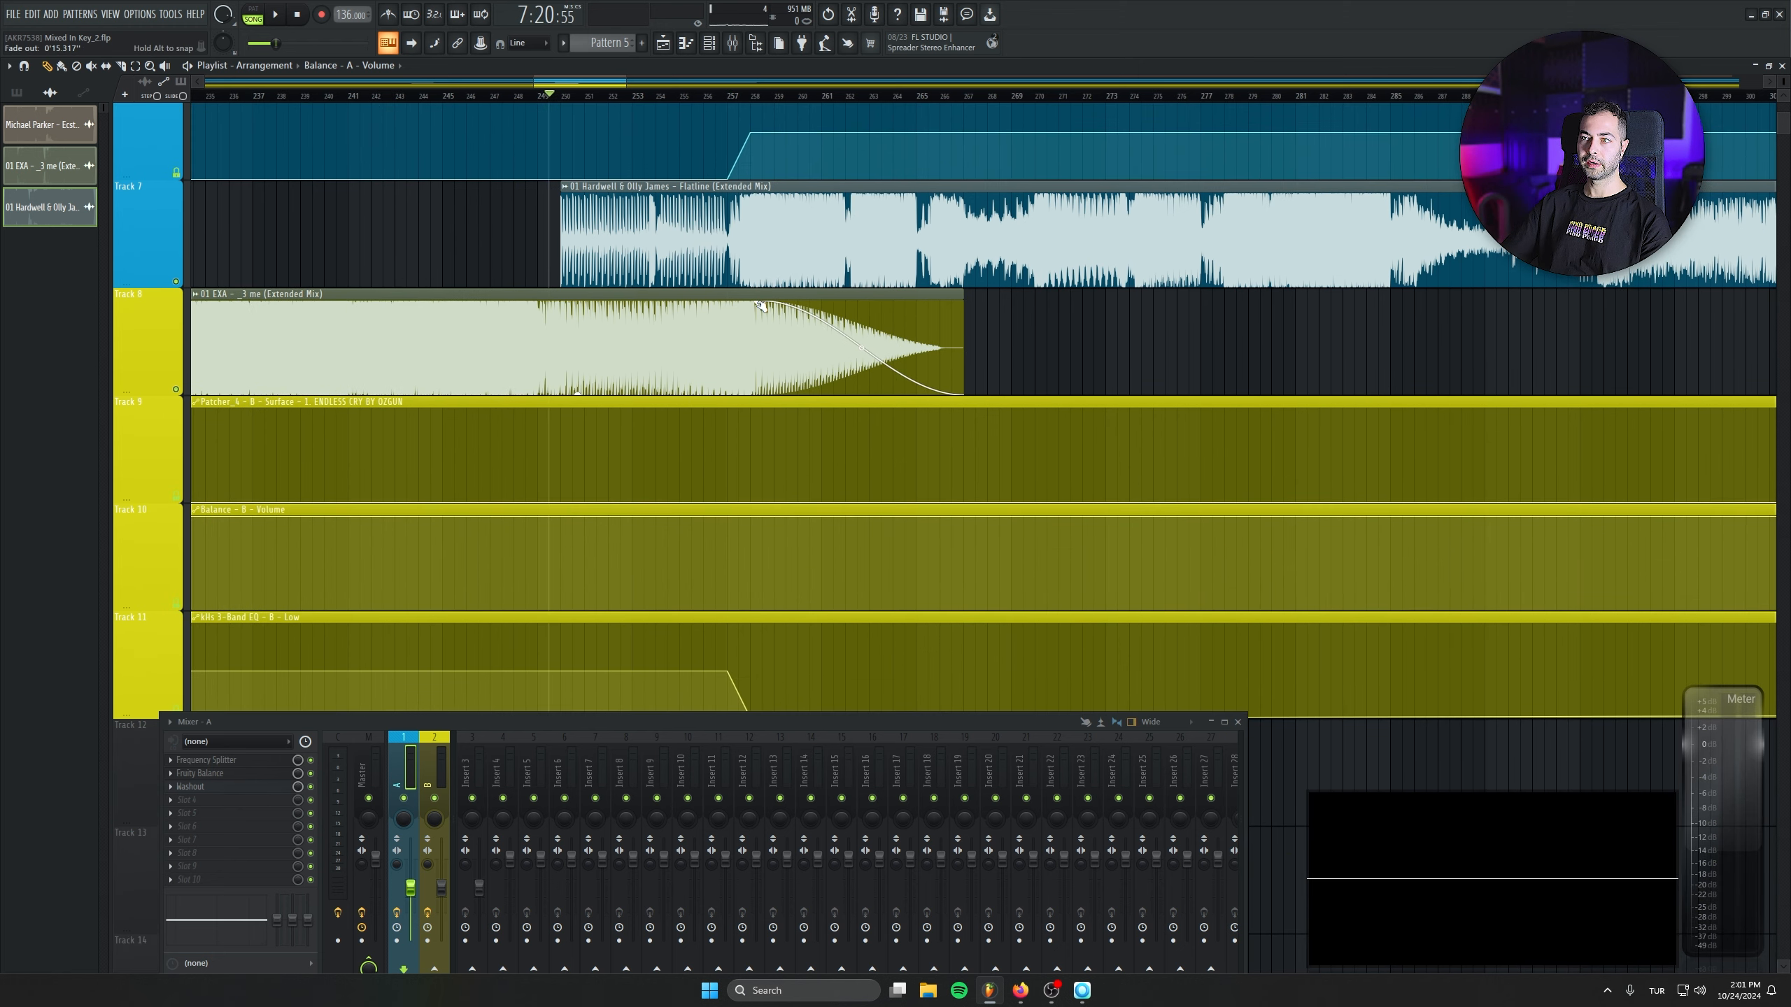
- Play the transition from 01 EXA into Flatline from bar 249 and check the Flatline clip's channel settings
key("space")
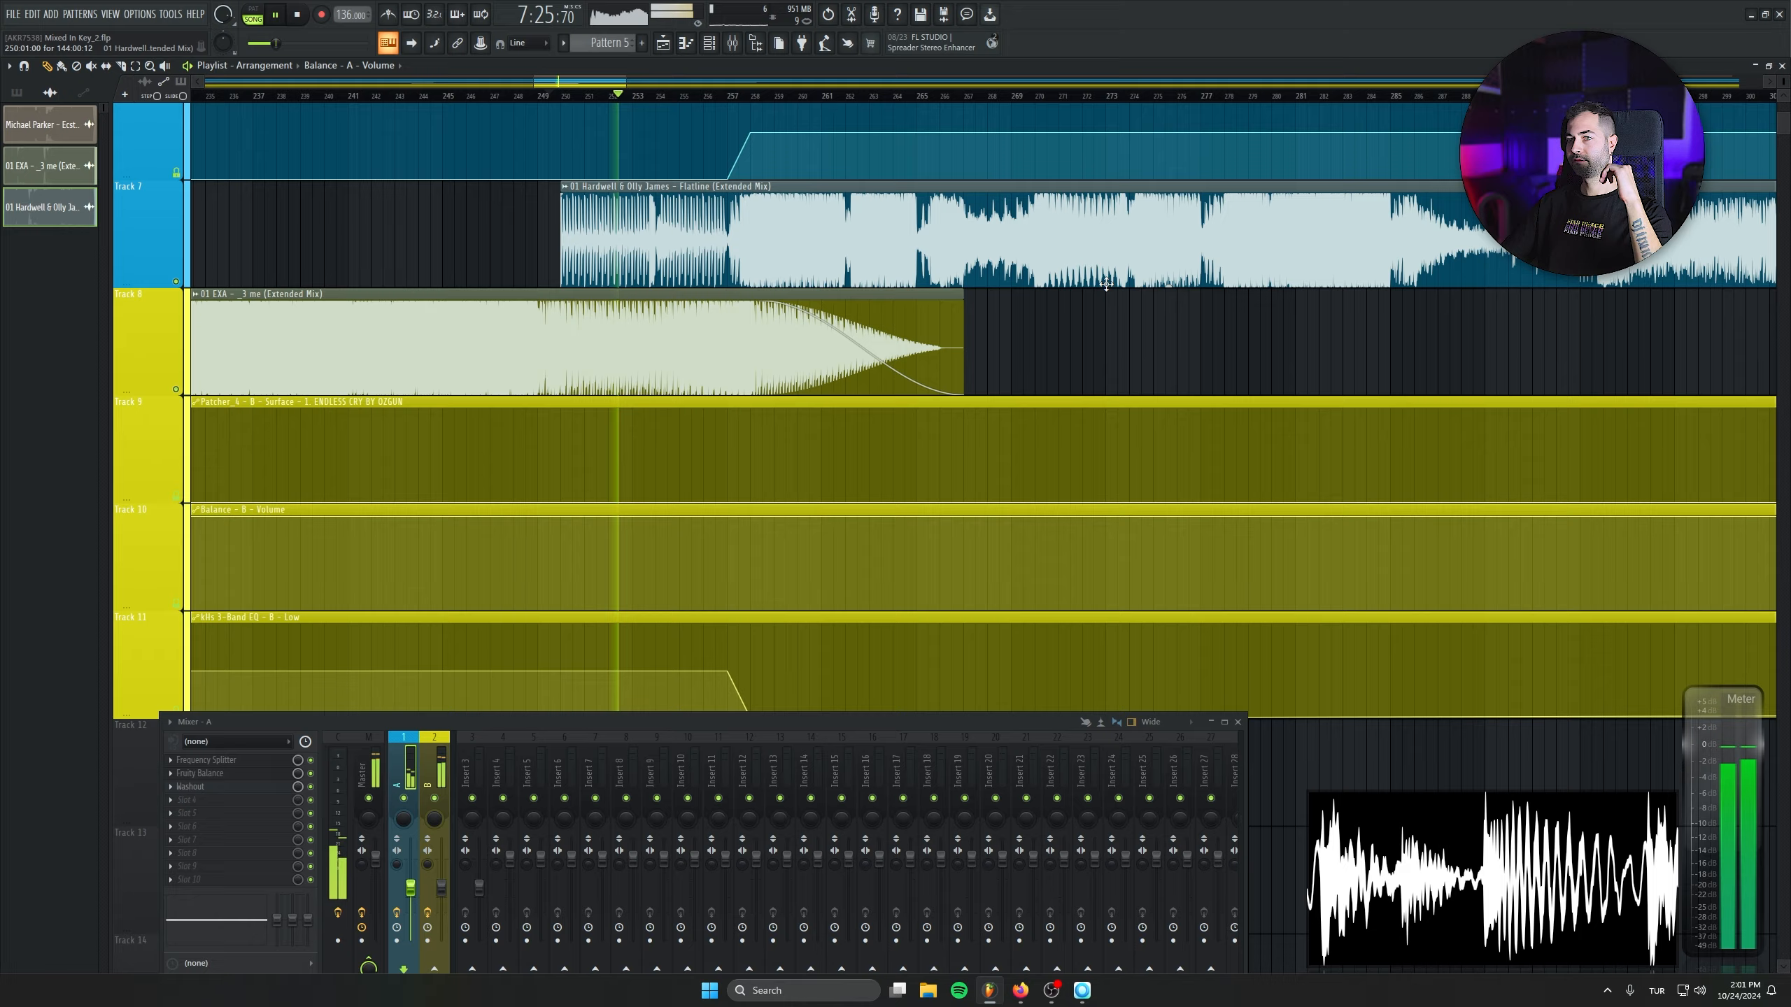
scroll(1100, 499, "up", 3)
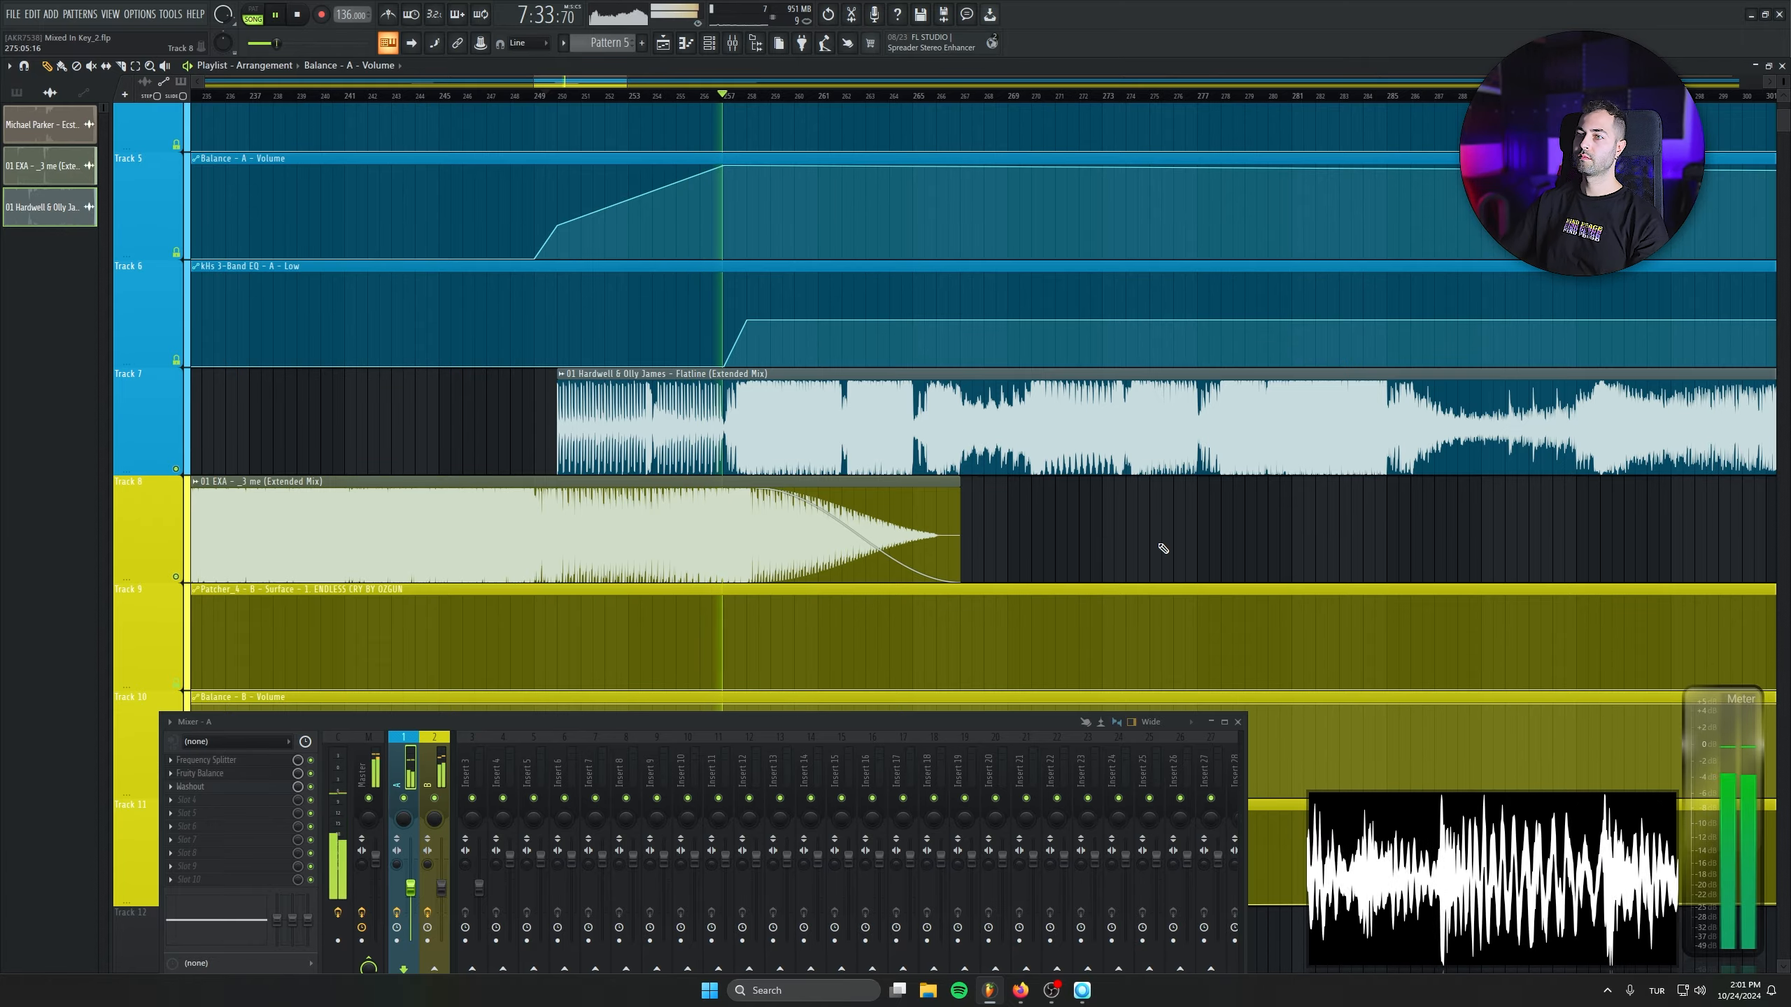
scroll(1125, 381, "down", 8)
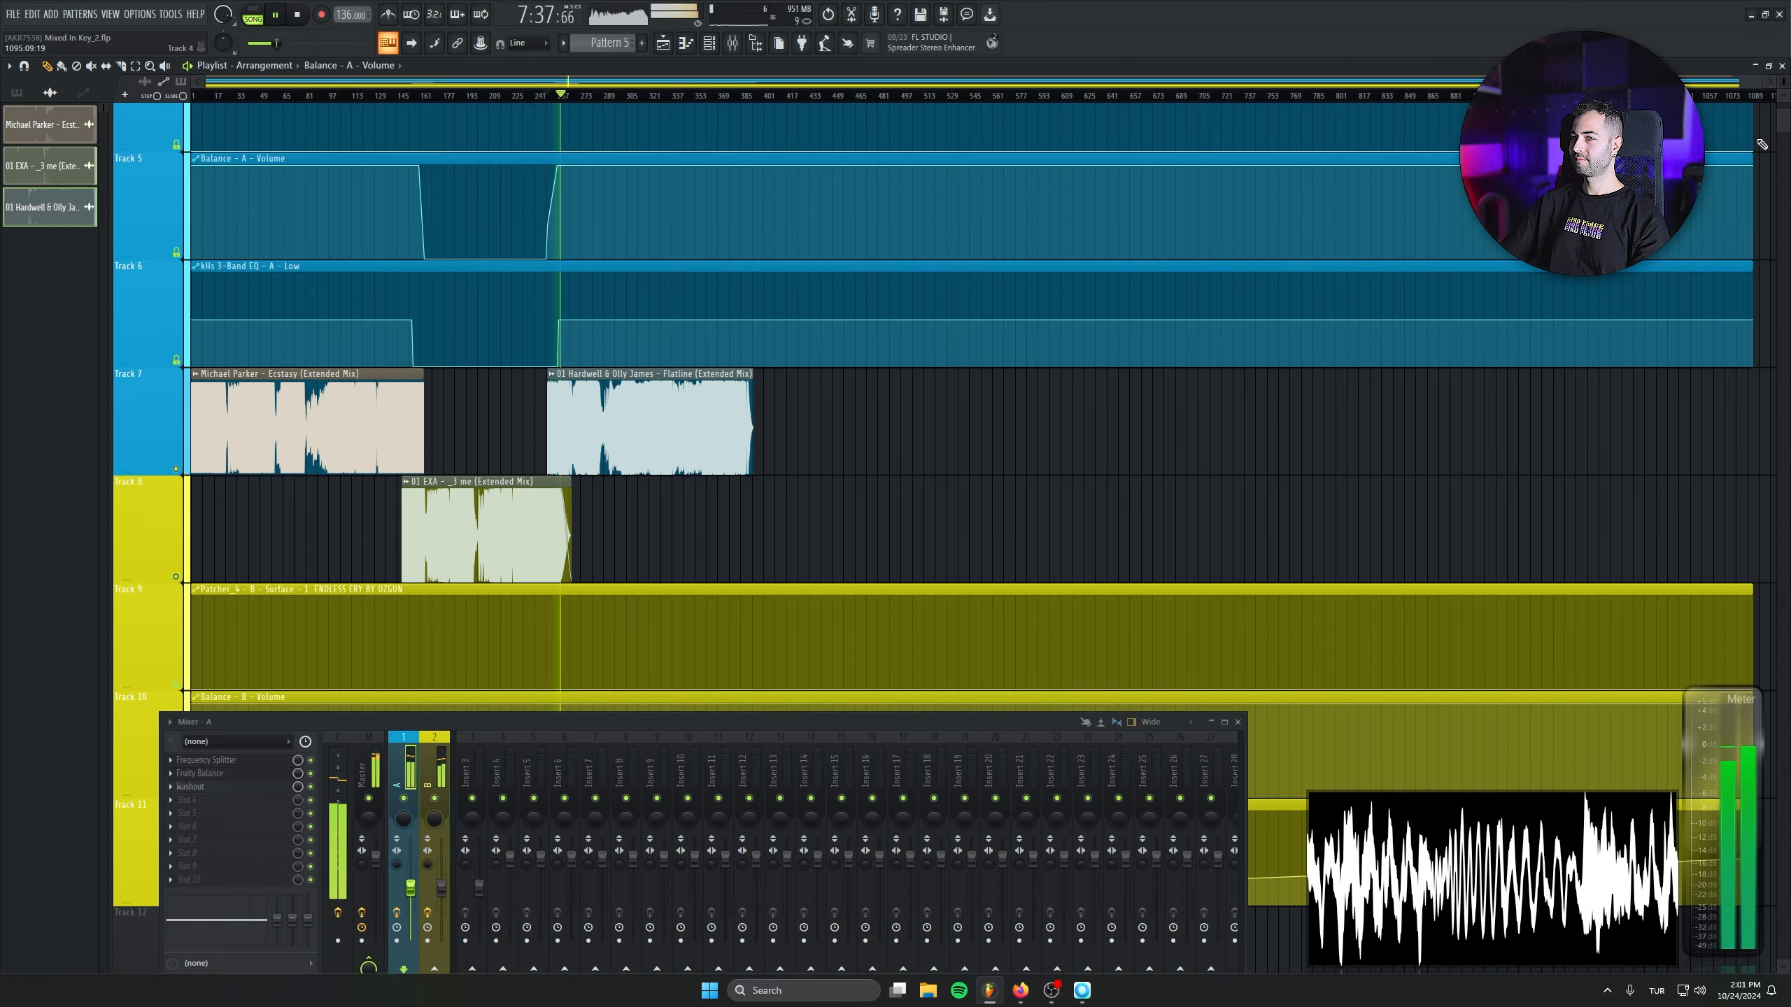
scroll(632, 453, "up", 4)
double_click(632, 453)
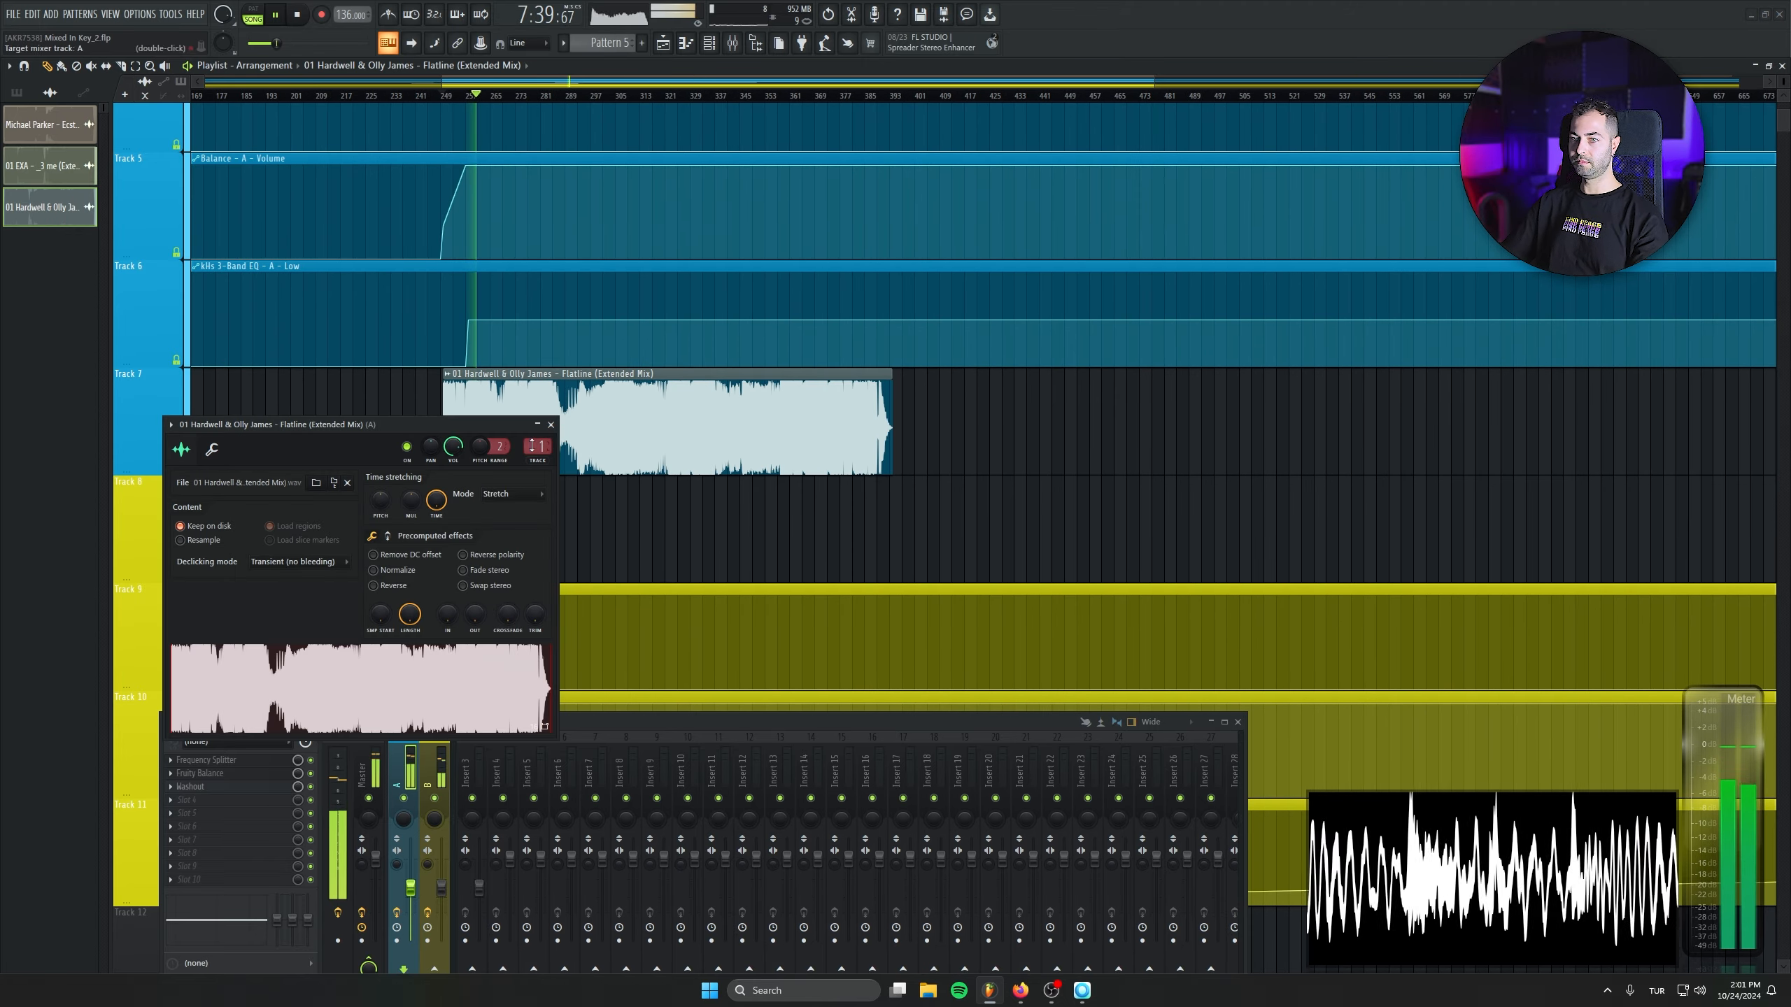
left_click(550, 424)
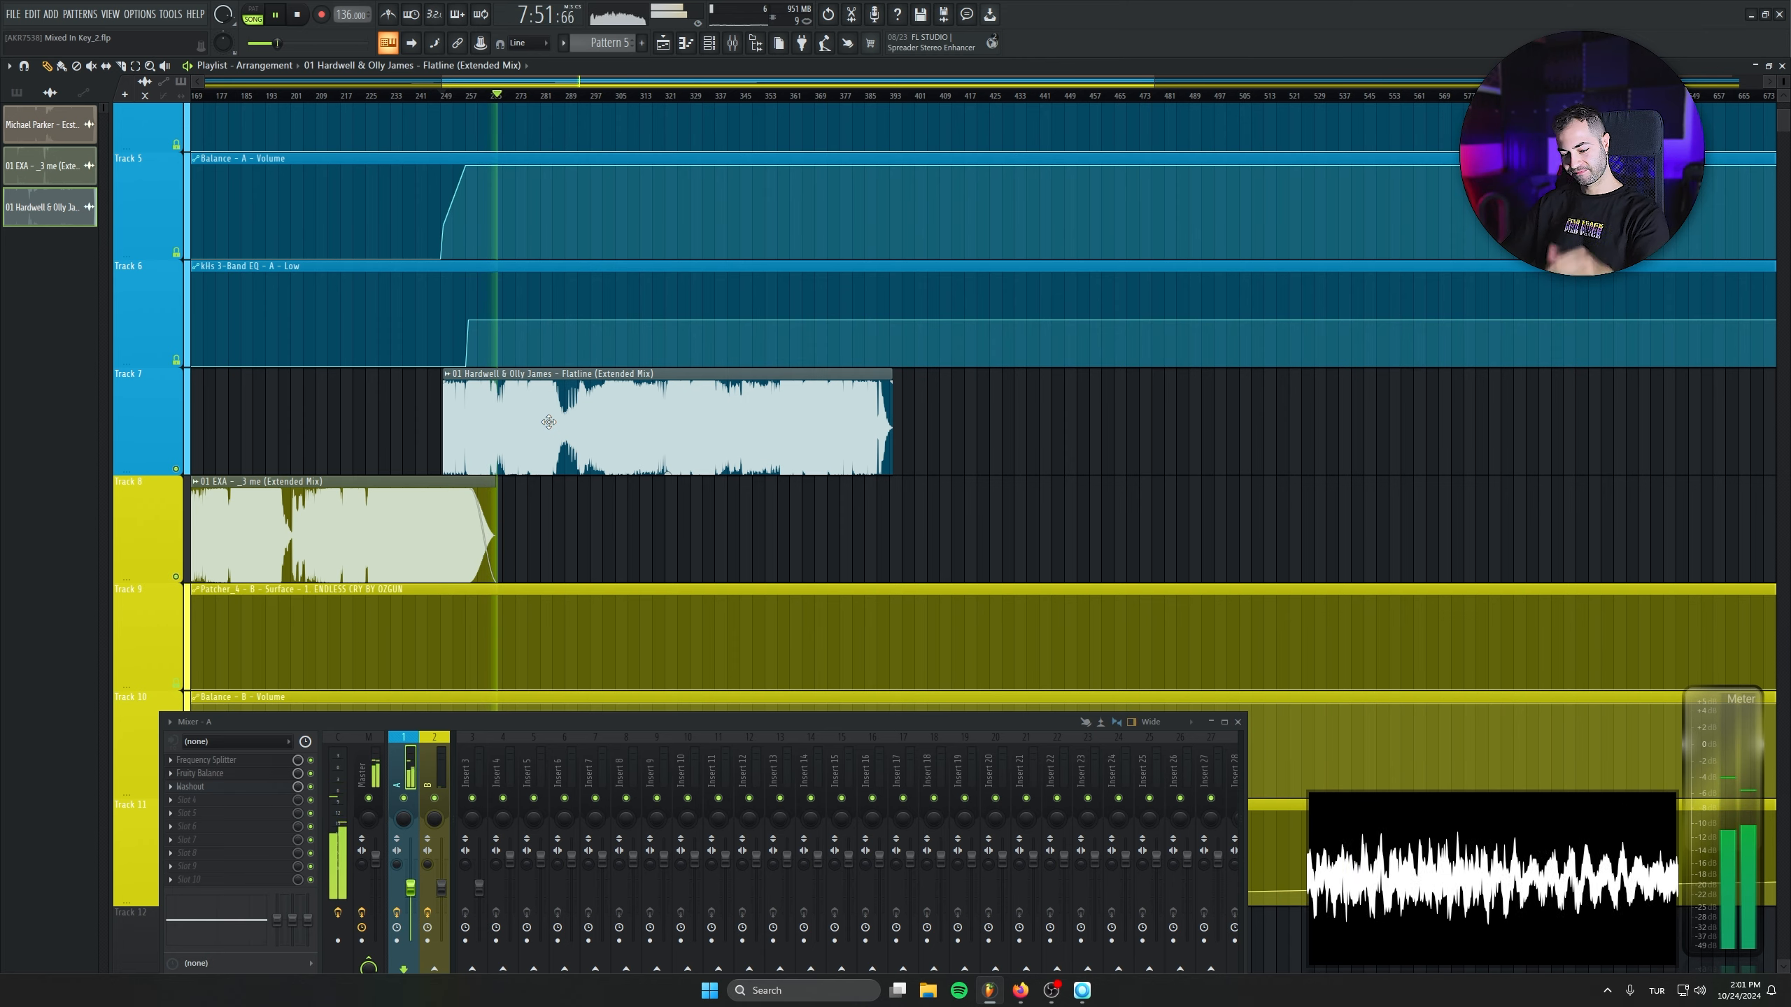
key("space")
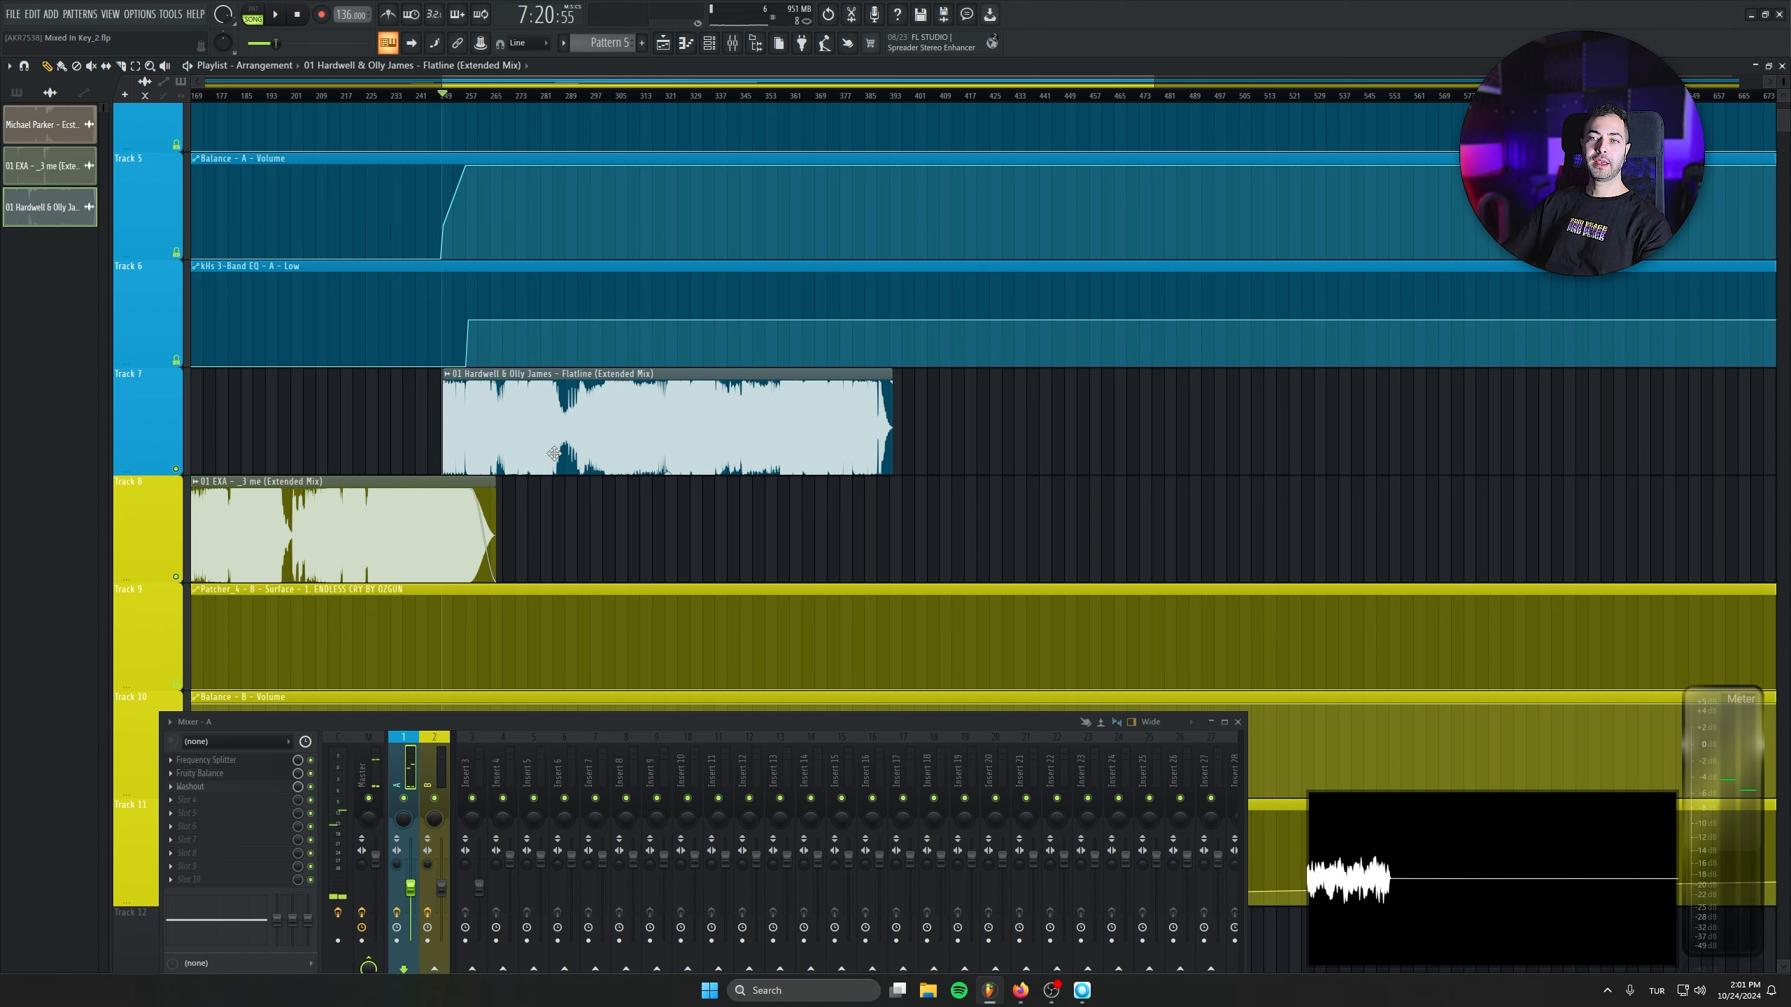
- Bring the Classy 101 track from Mixed In Key onto Track 8 near Flatline's end and set its source tempo to 134 BPM
left_click_drag(1082, 1002, 834, 545)
left_click(336, 205)
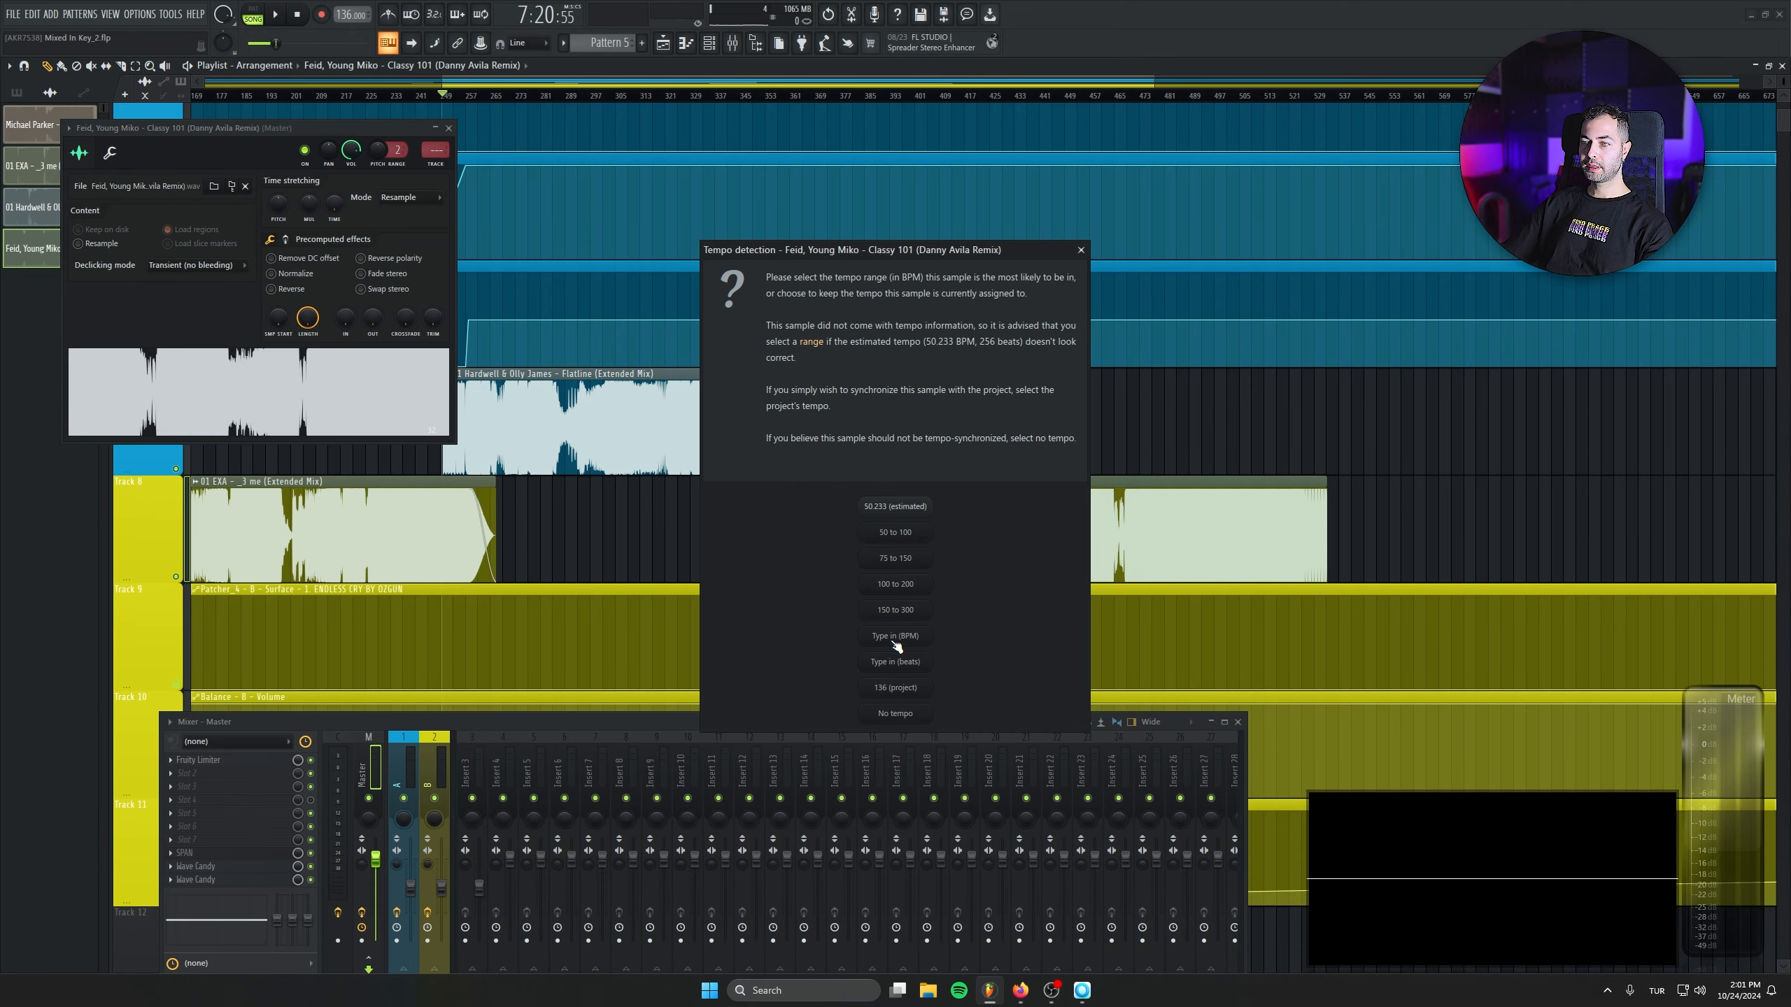
left_click(892, 641)
type("134")
key("Return")
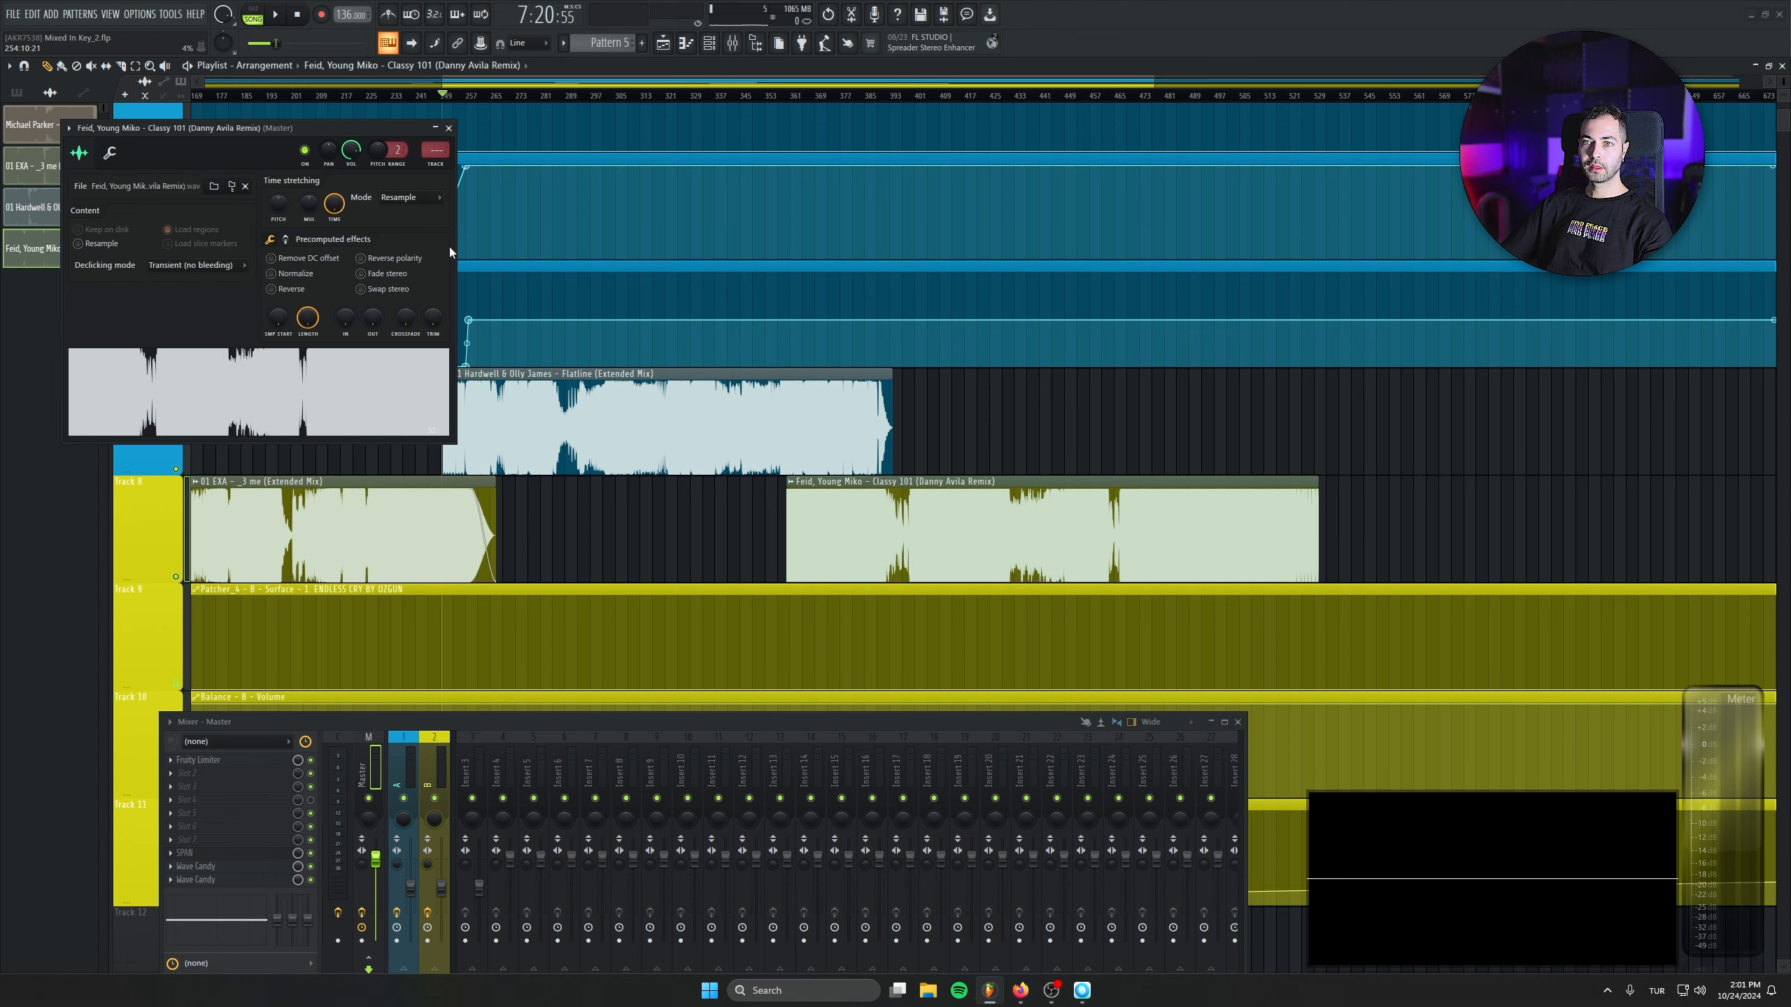
- Set the Classy 101 clip's time-stretching mode to Stretch and route it to mixer track B
left_click(399, 197)
left_click(394, 237)
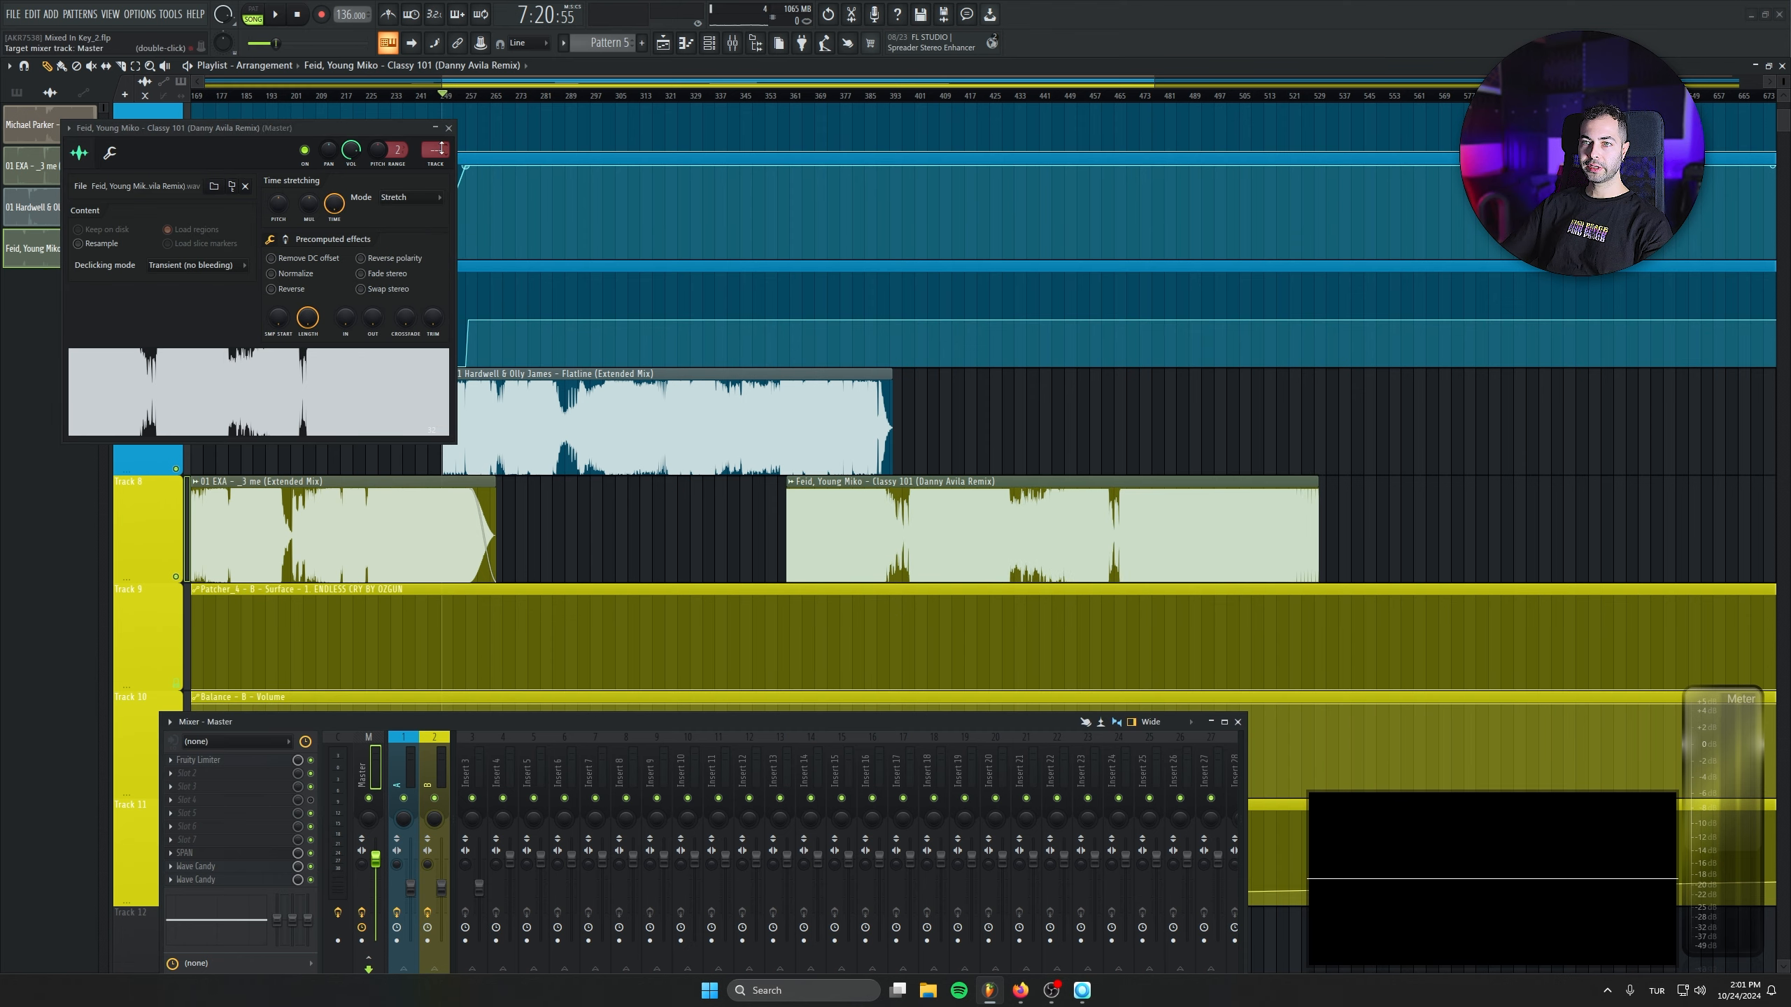
left_click(448, 129)
- Audition Flatline's outro from bar 373 and reposition the Classy 101 clip on Track 8 to start at bar 374
left_click_drag(902, 549, 931, 549)
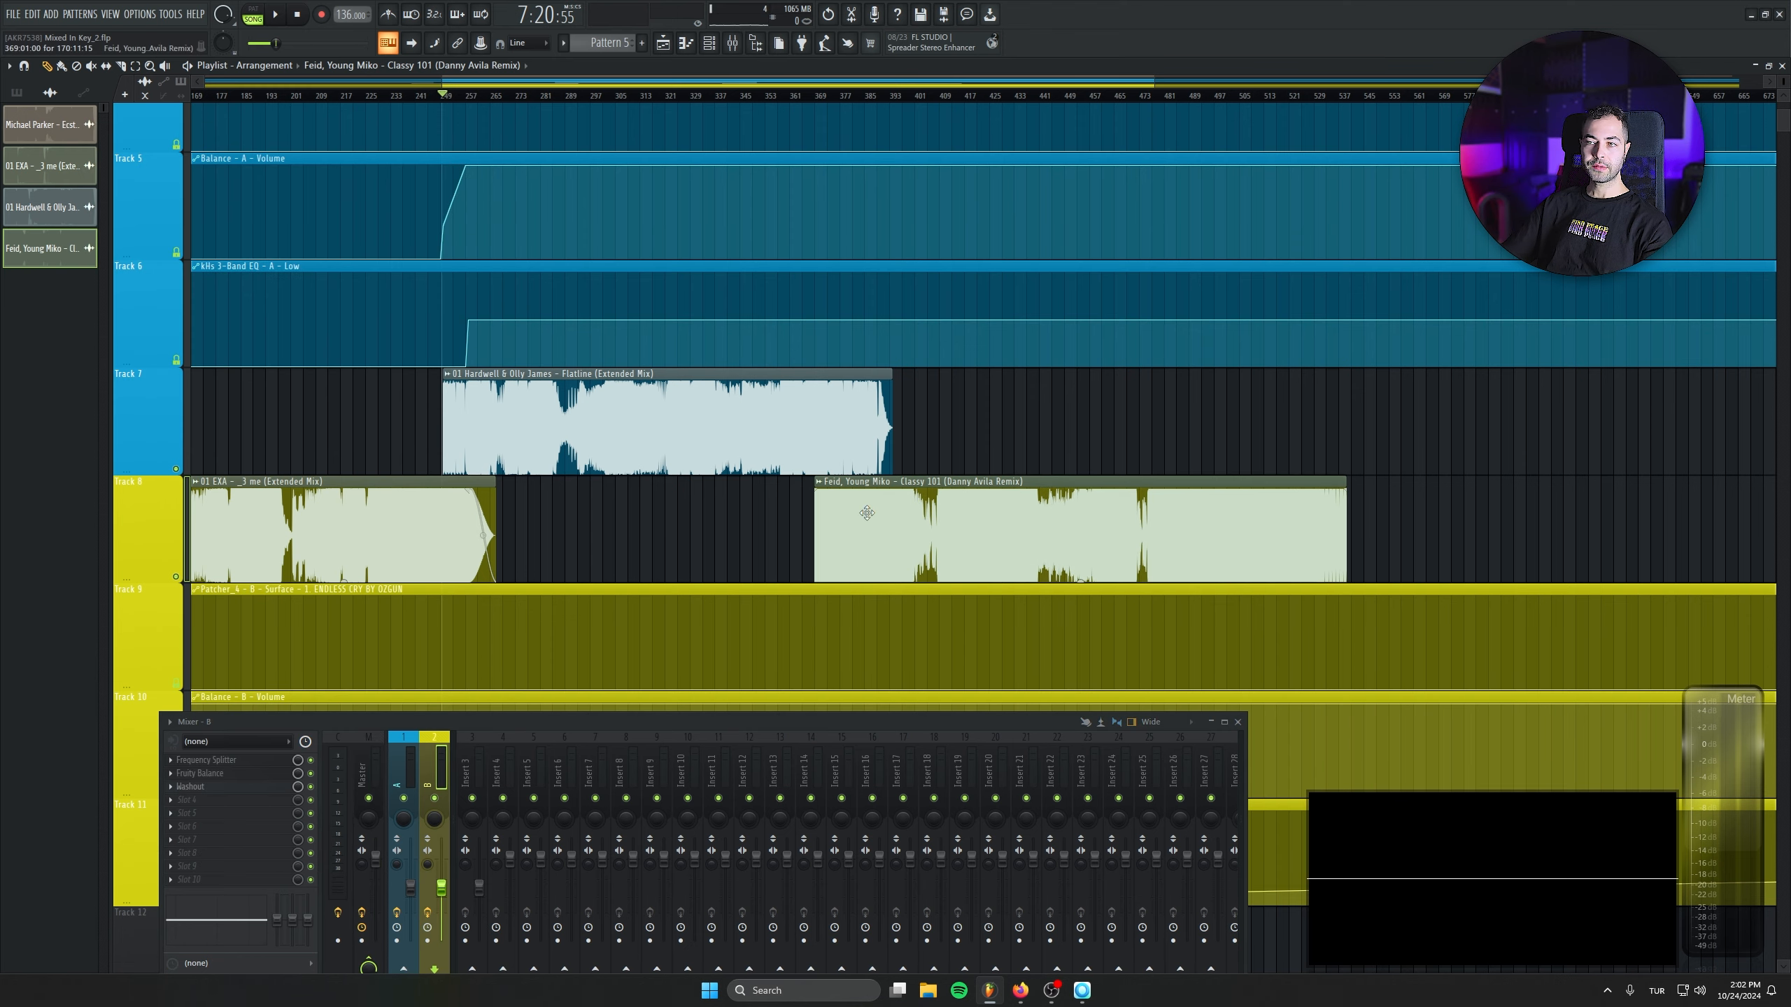
scroll(866, 512, "up", 5, "ctrl")
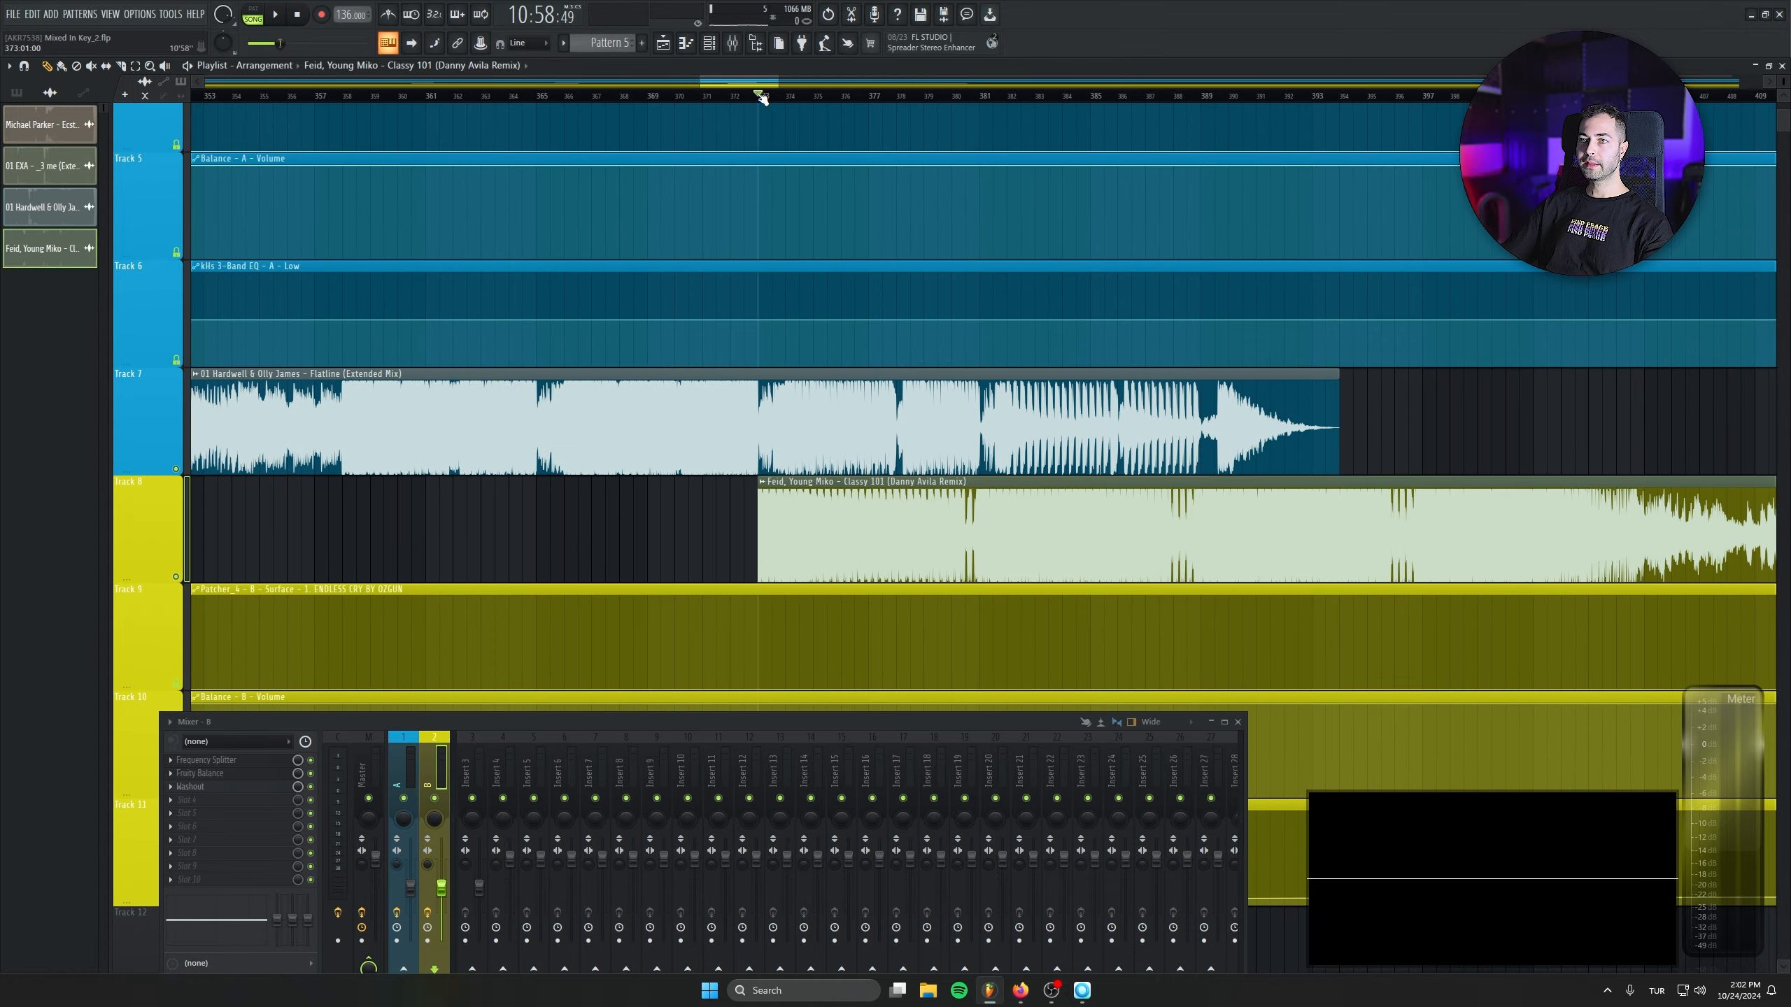
left_click_drag(817, 525, 1202, 527)
key("space")
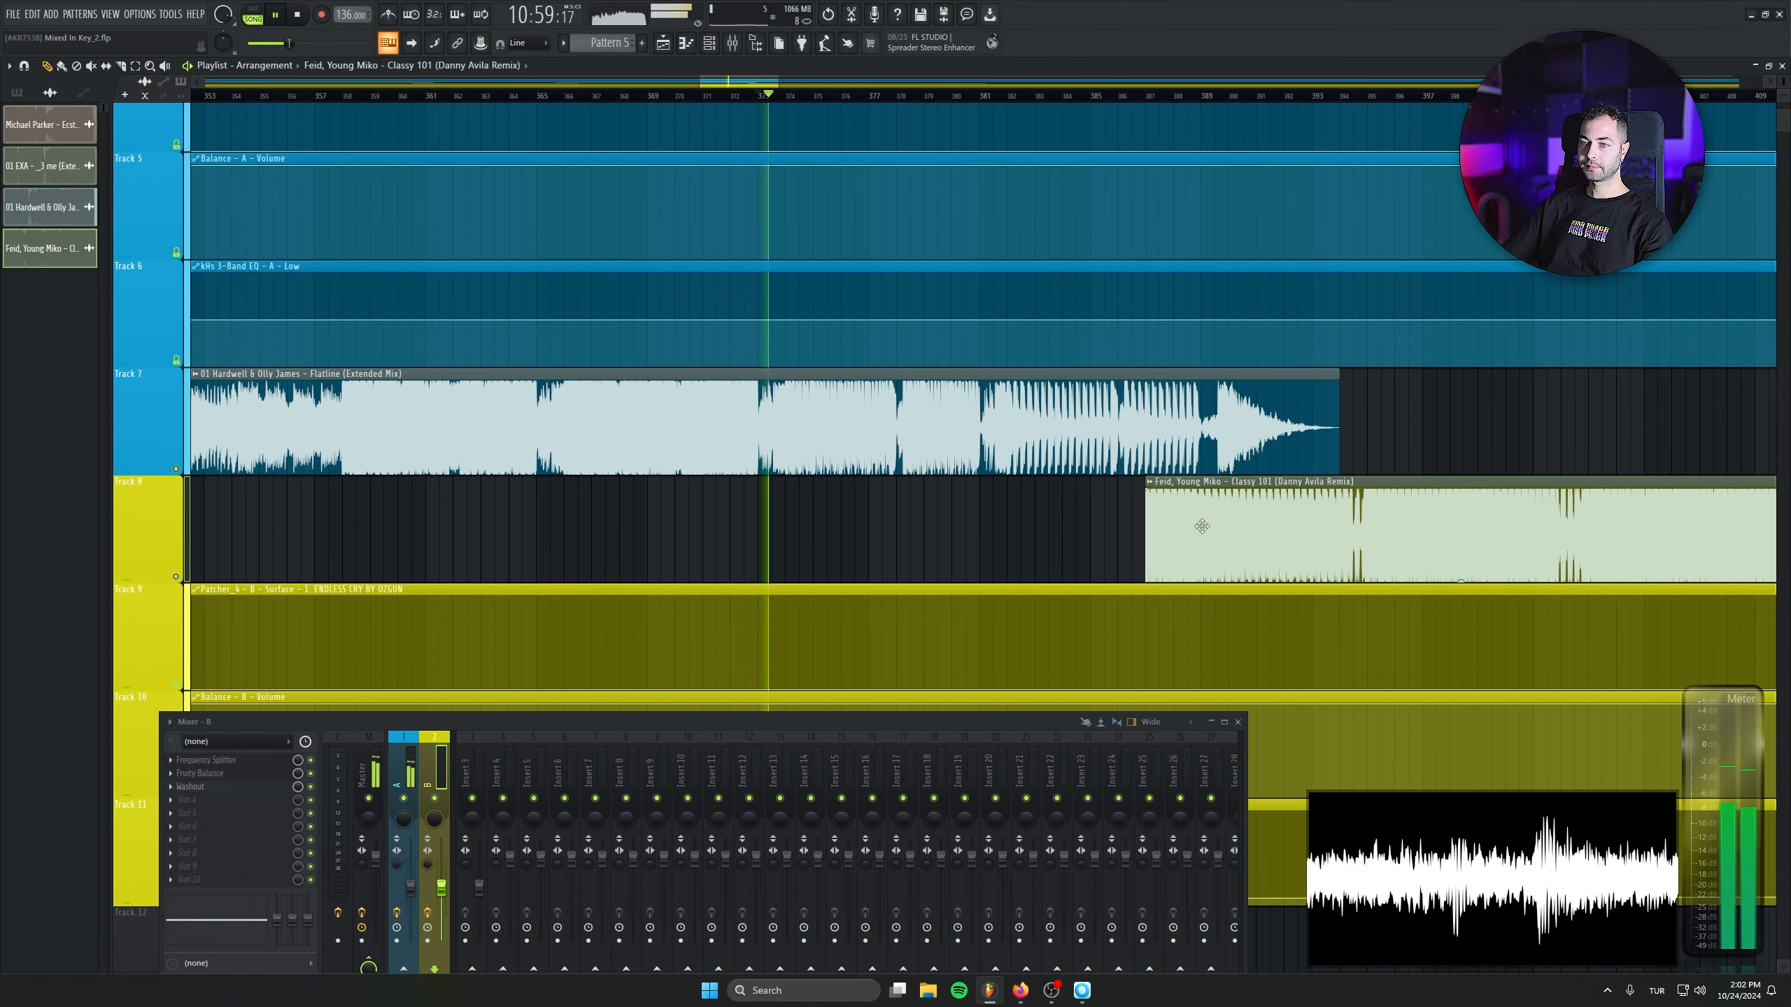
scroll(1091, 540, "up", 3, "ctrl")
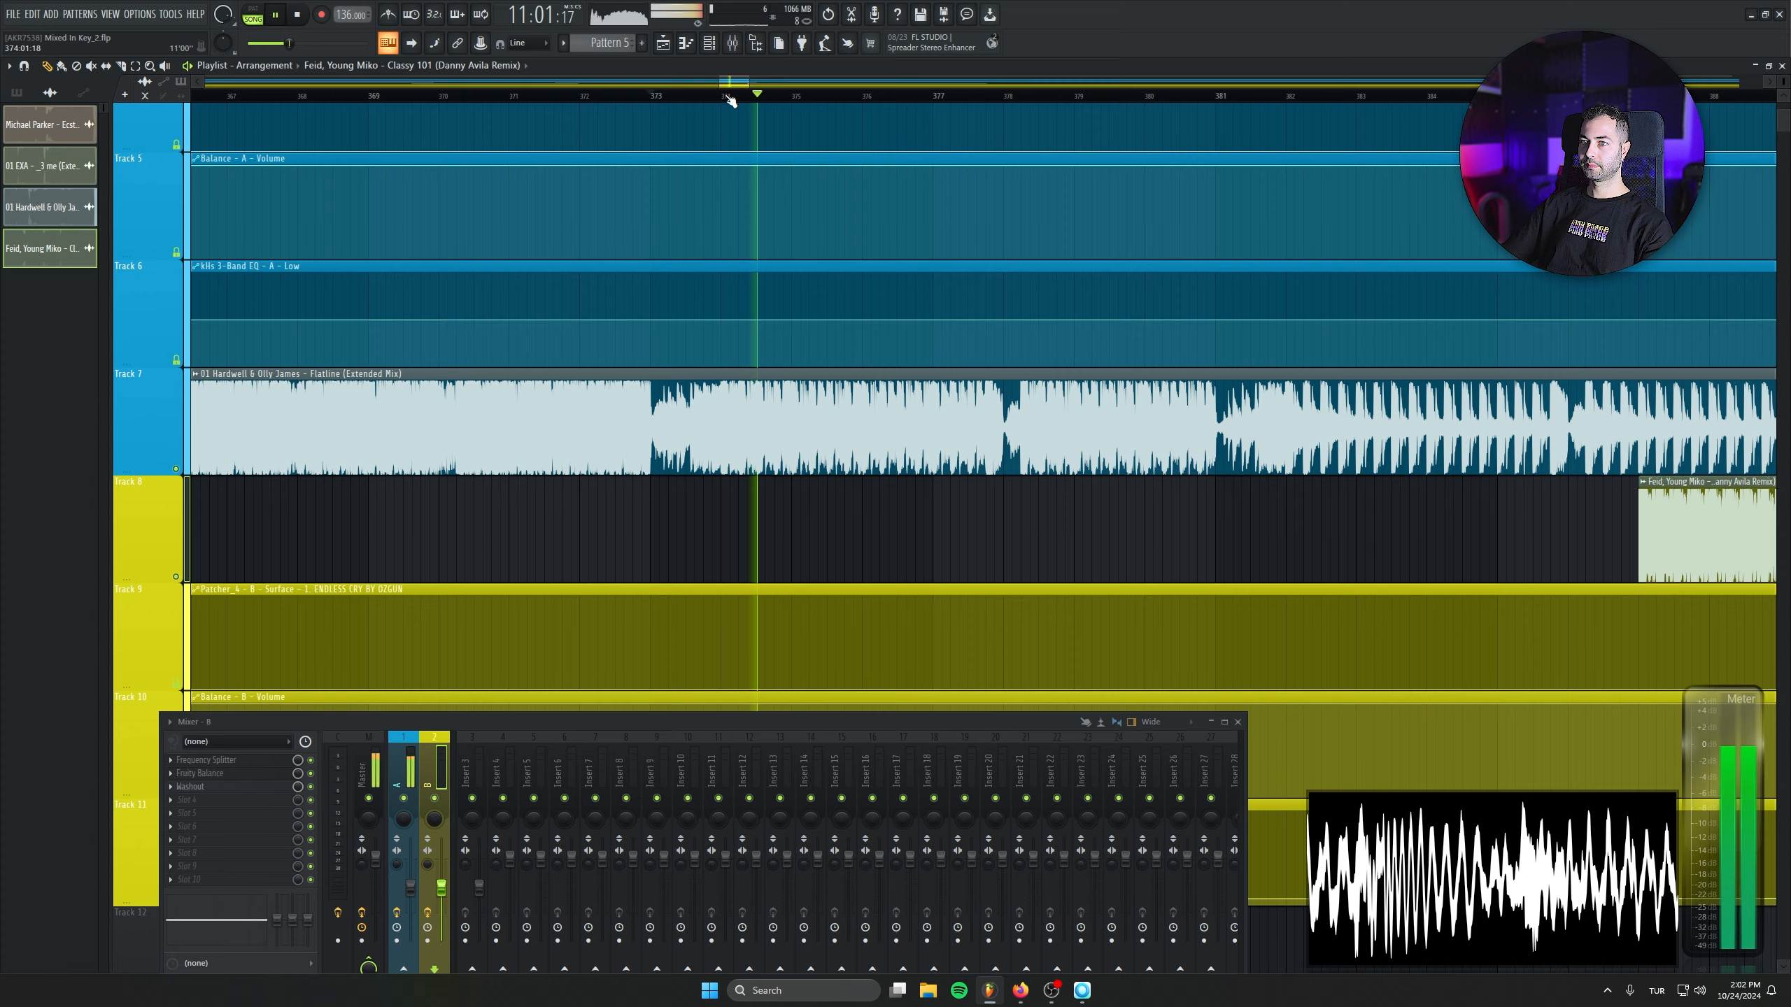
key("space")
left_click_drag(937, 517, 652, 526)
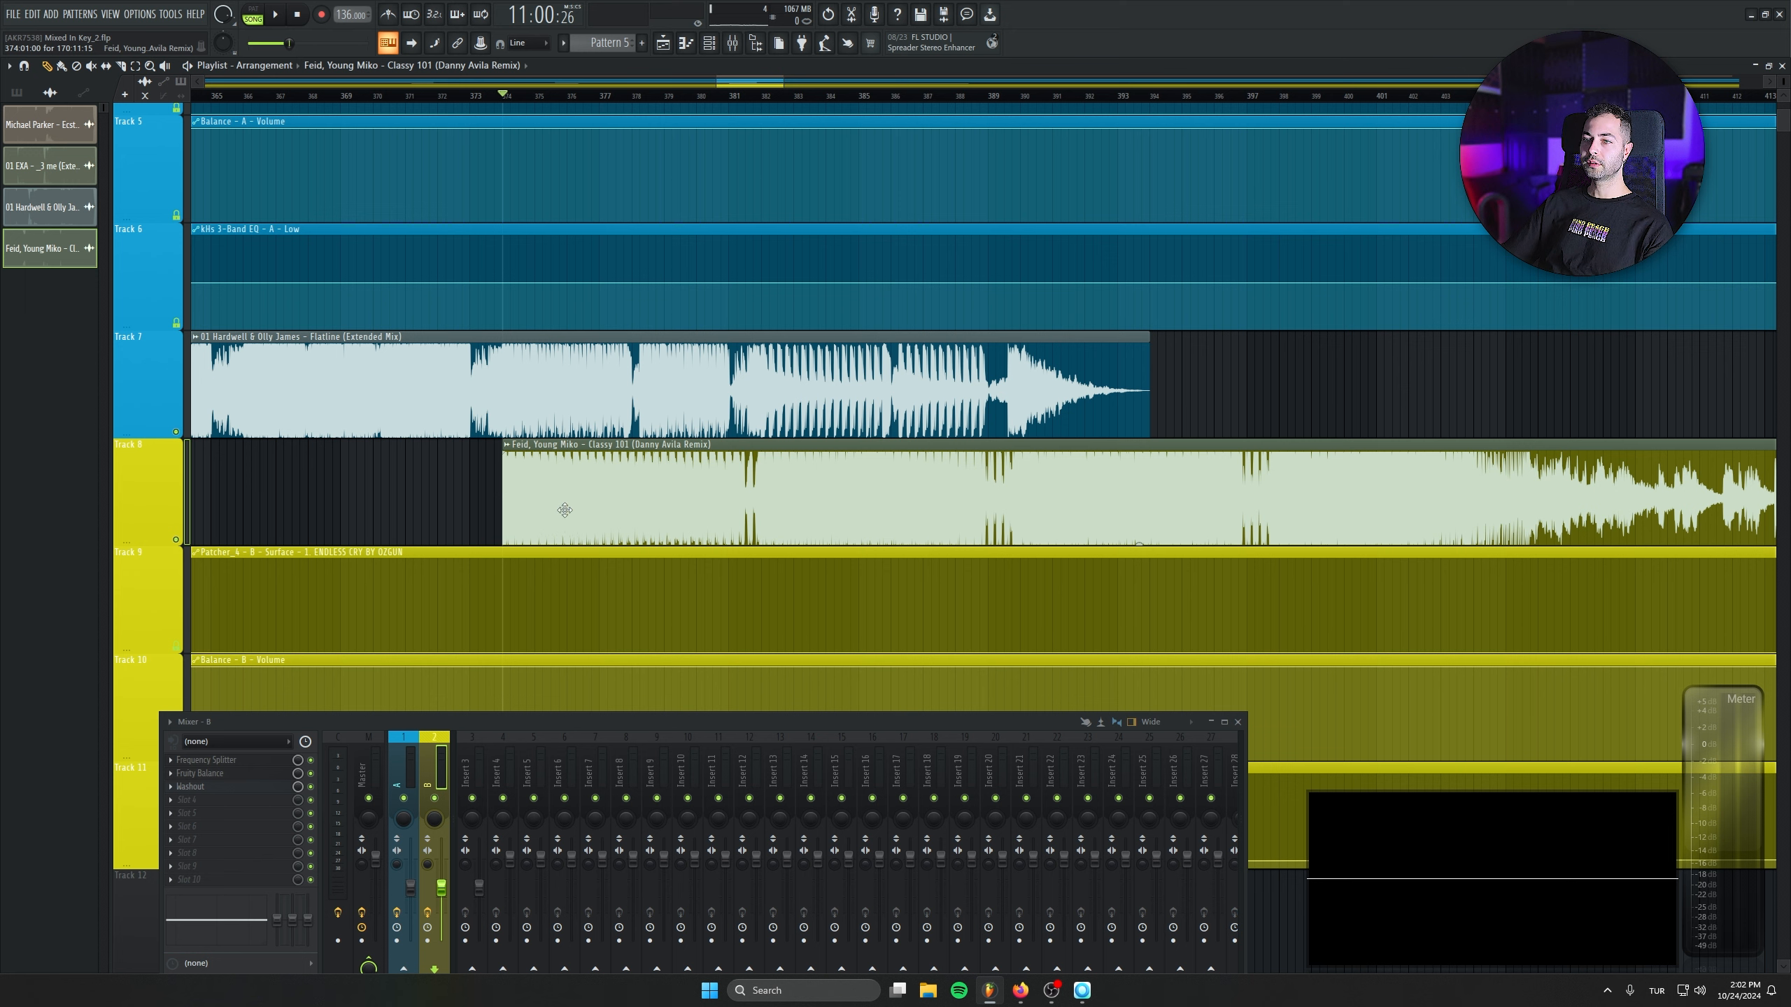
- Trim the opening section off the Classy 101 clip while keeping its start at bar 374
left_click_drag(564, 509, 1486, 486)
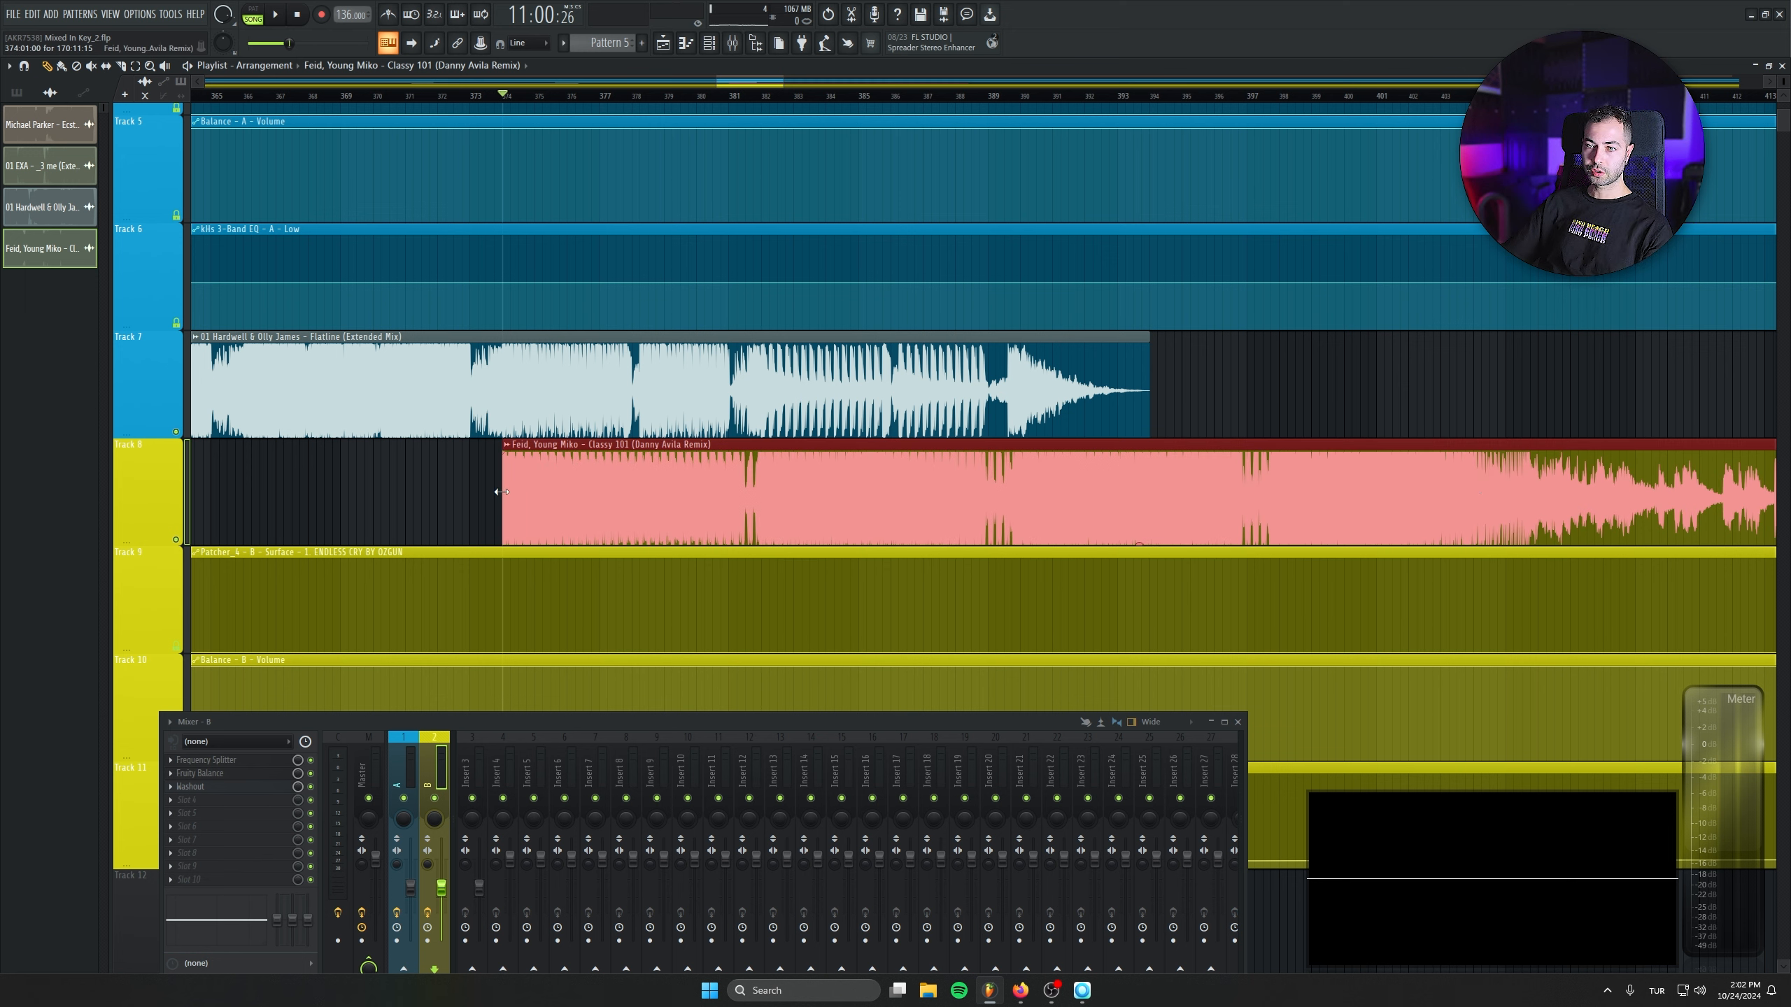
left_click_drag(502, 492, 587, 519)
left_click(486, 105)
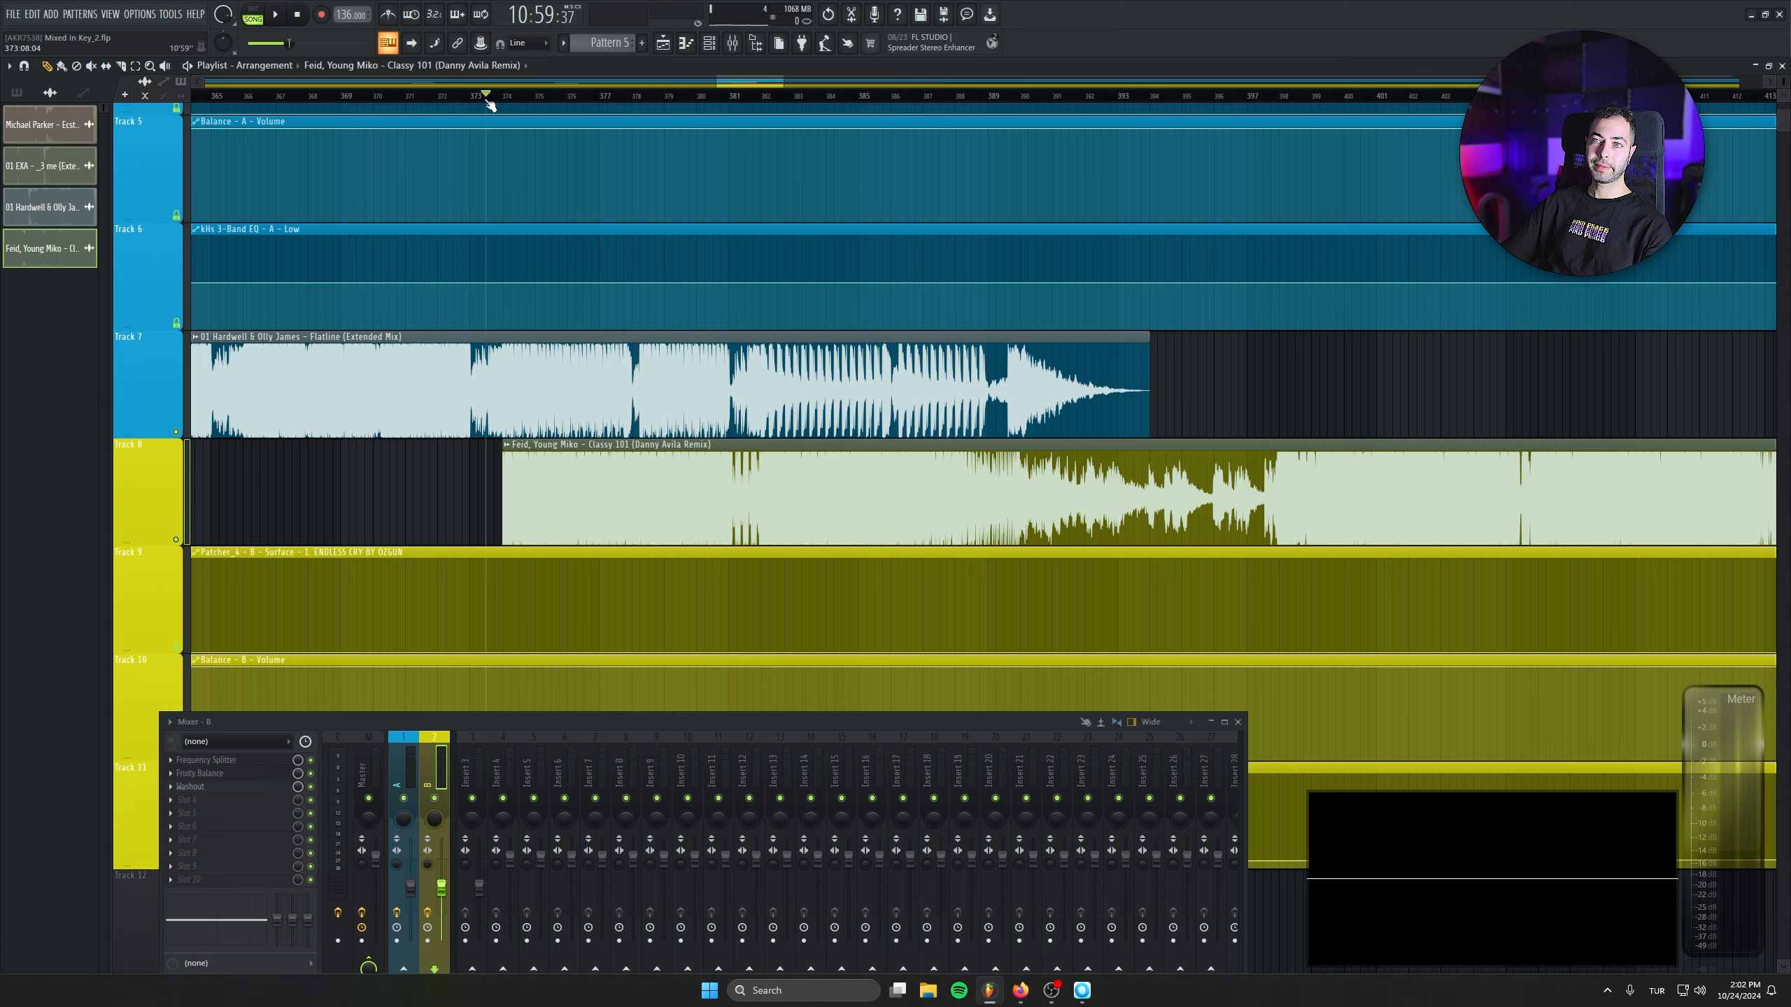
left_click(1325, 389)
right_click(1325, 389)
- Play the overlap of the Flatline and Classy 101 clips from just before bar 374
scroll(629, 289, "up", 4)
mouse_move(629, 289)
left_mouse_down()
mouse_move(902, 286)
mouse_move(871, 287)
left_mouse_up()
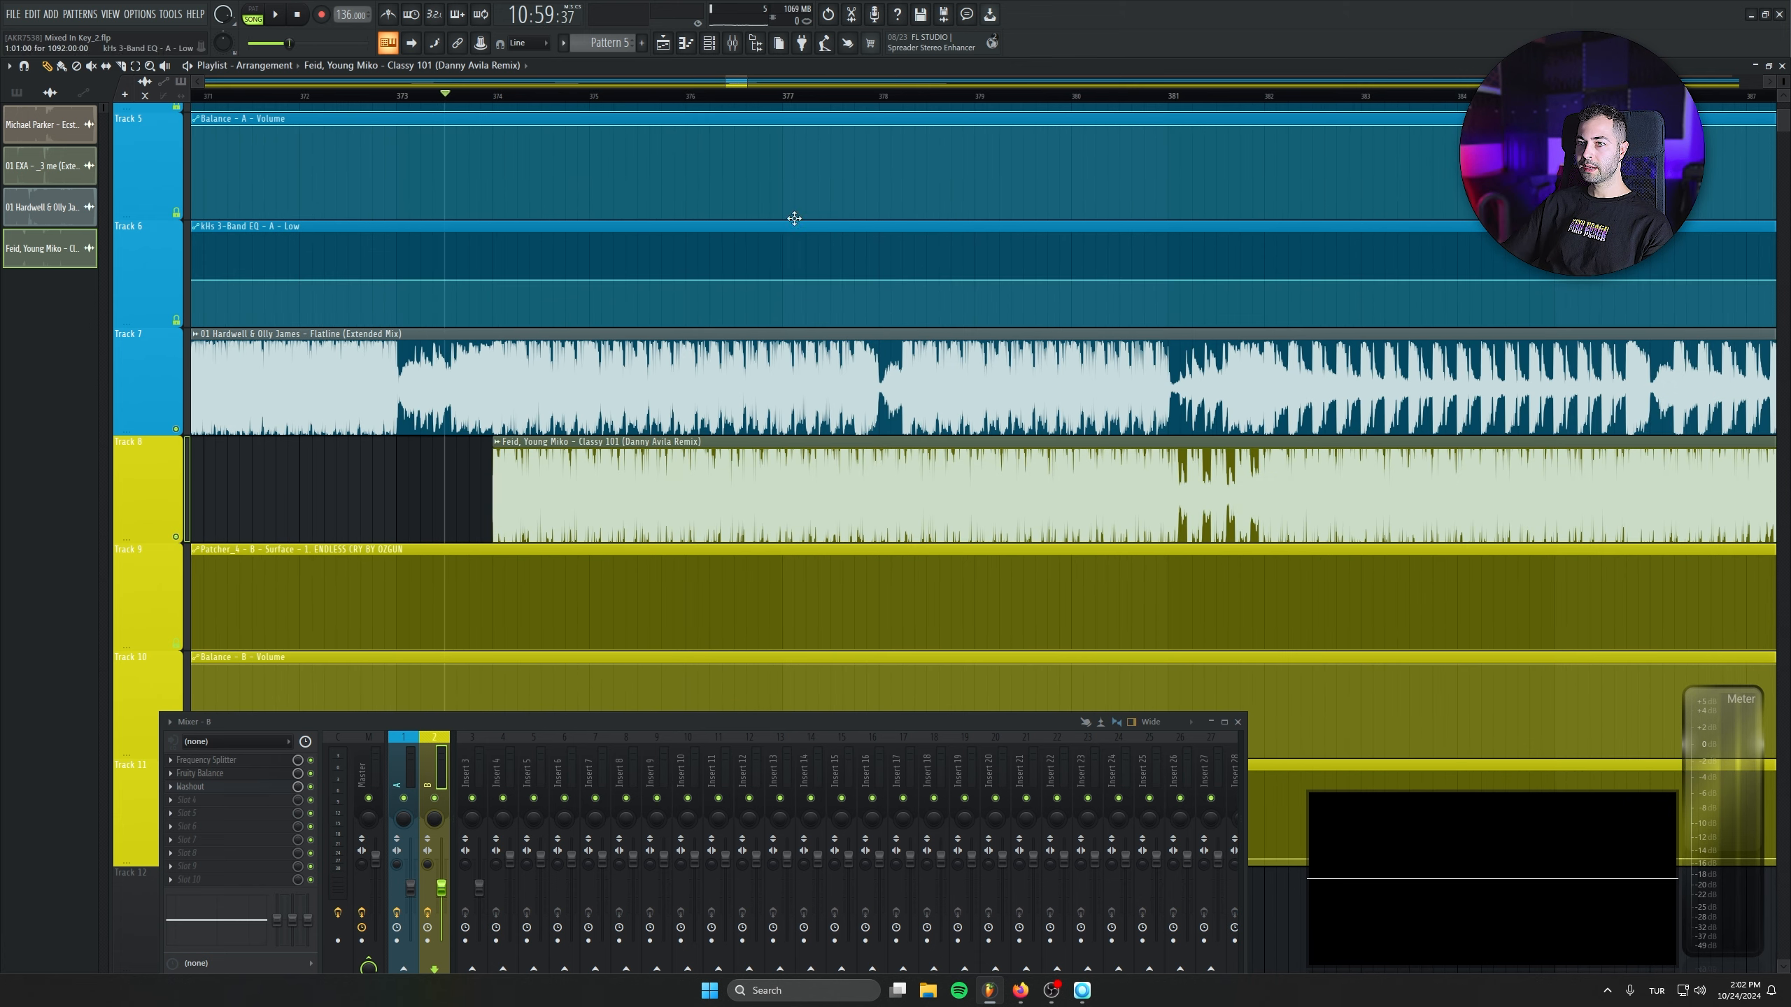
key("space")
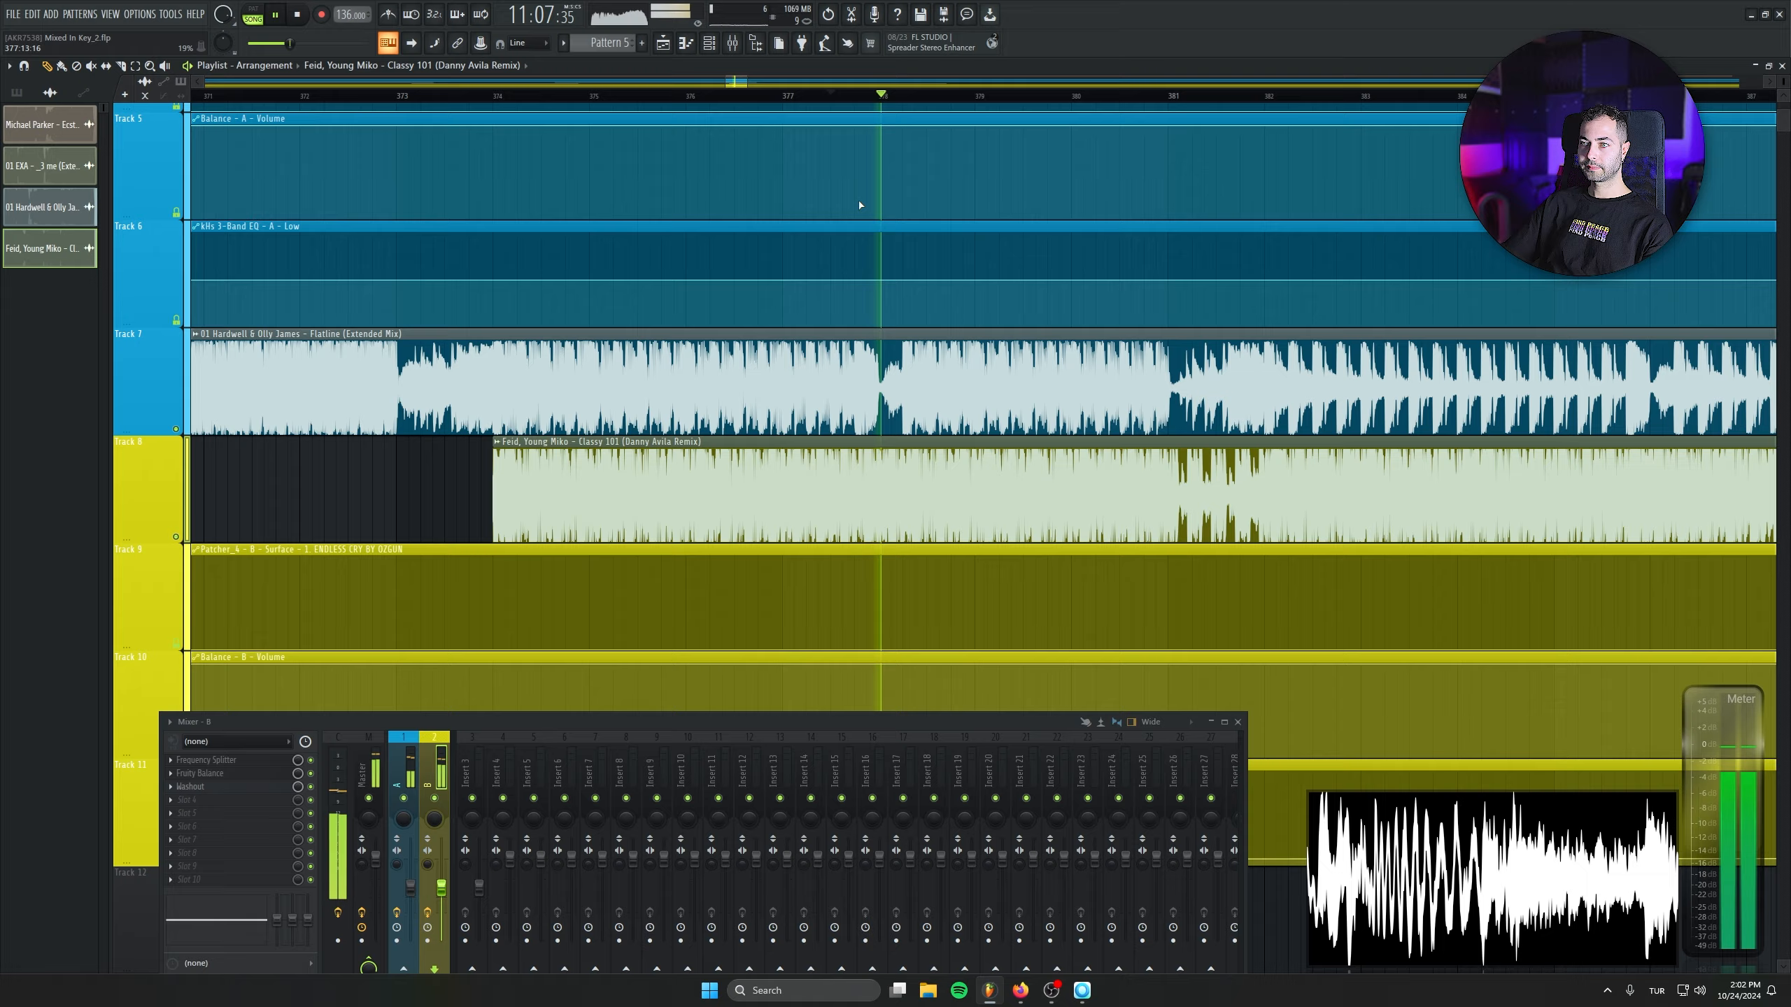
key("space")
- Rerun tempo detection on the Classy 101 clip and set its source tempo to 136 BPM
scroll(440, 504, "up", 4)
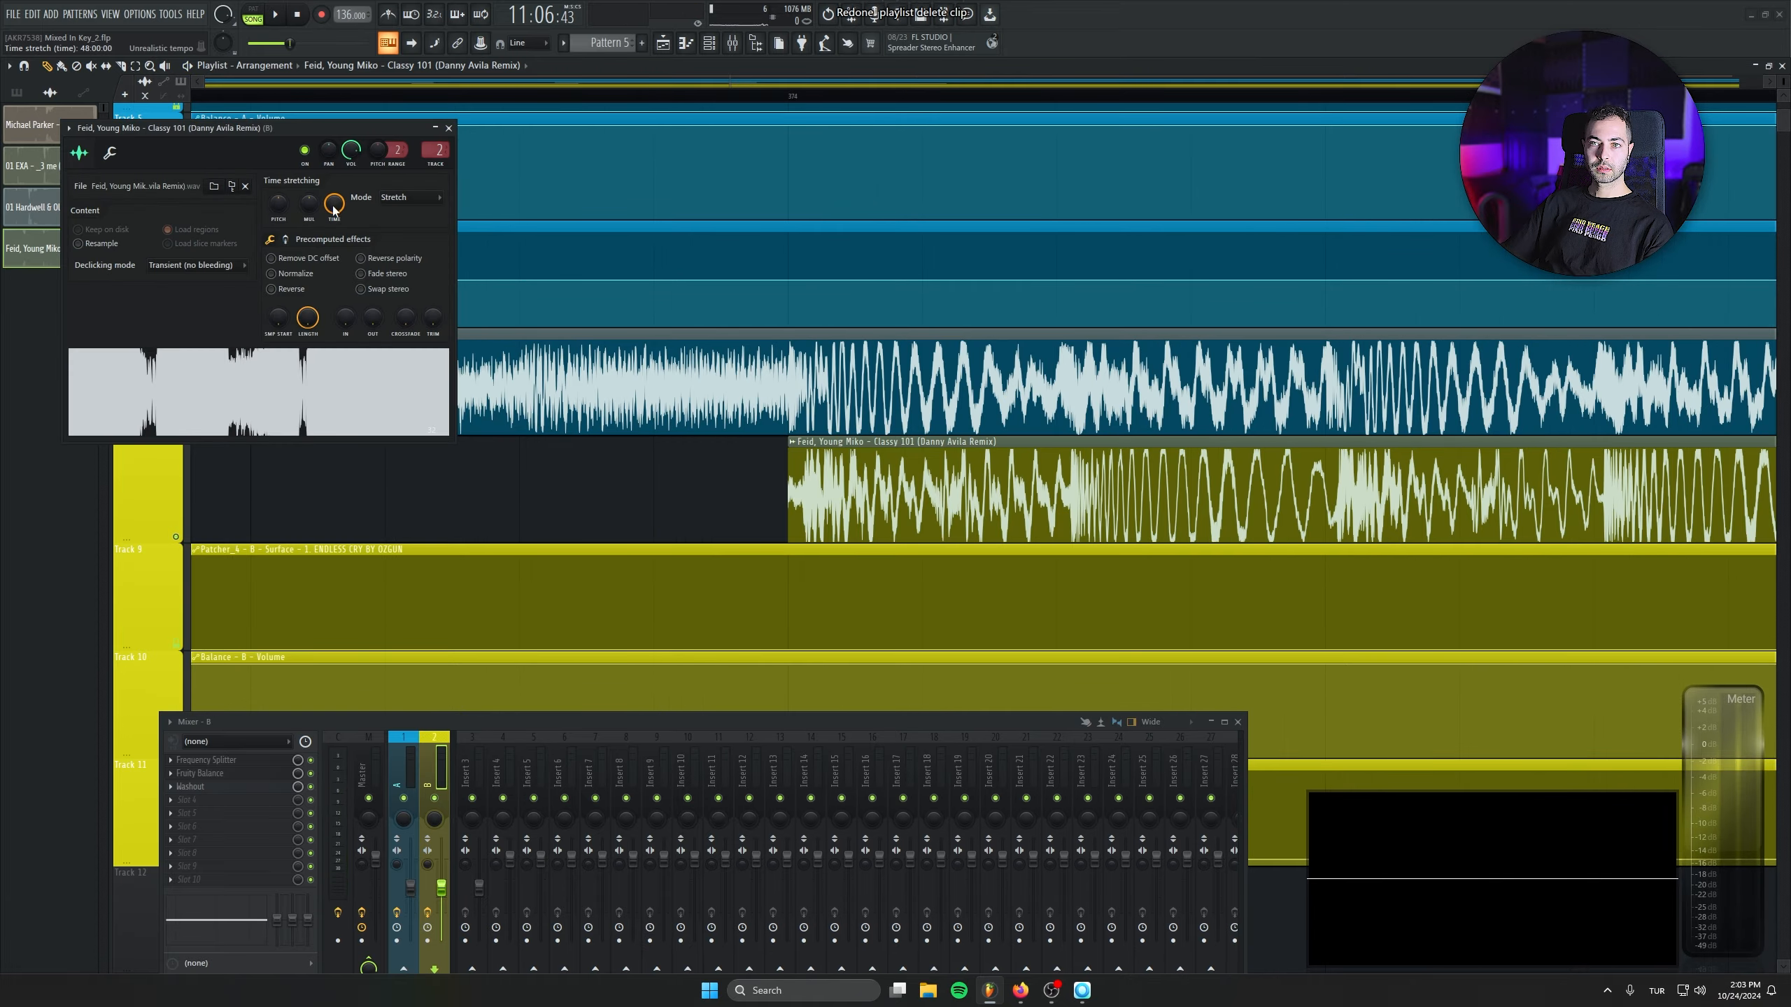
right_click(335, 209)
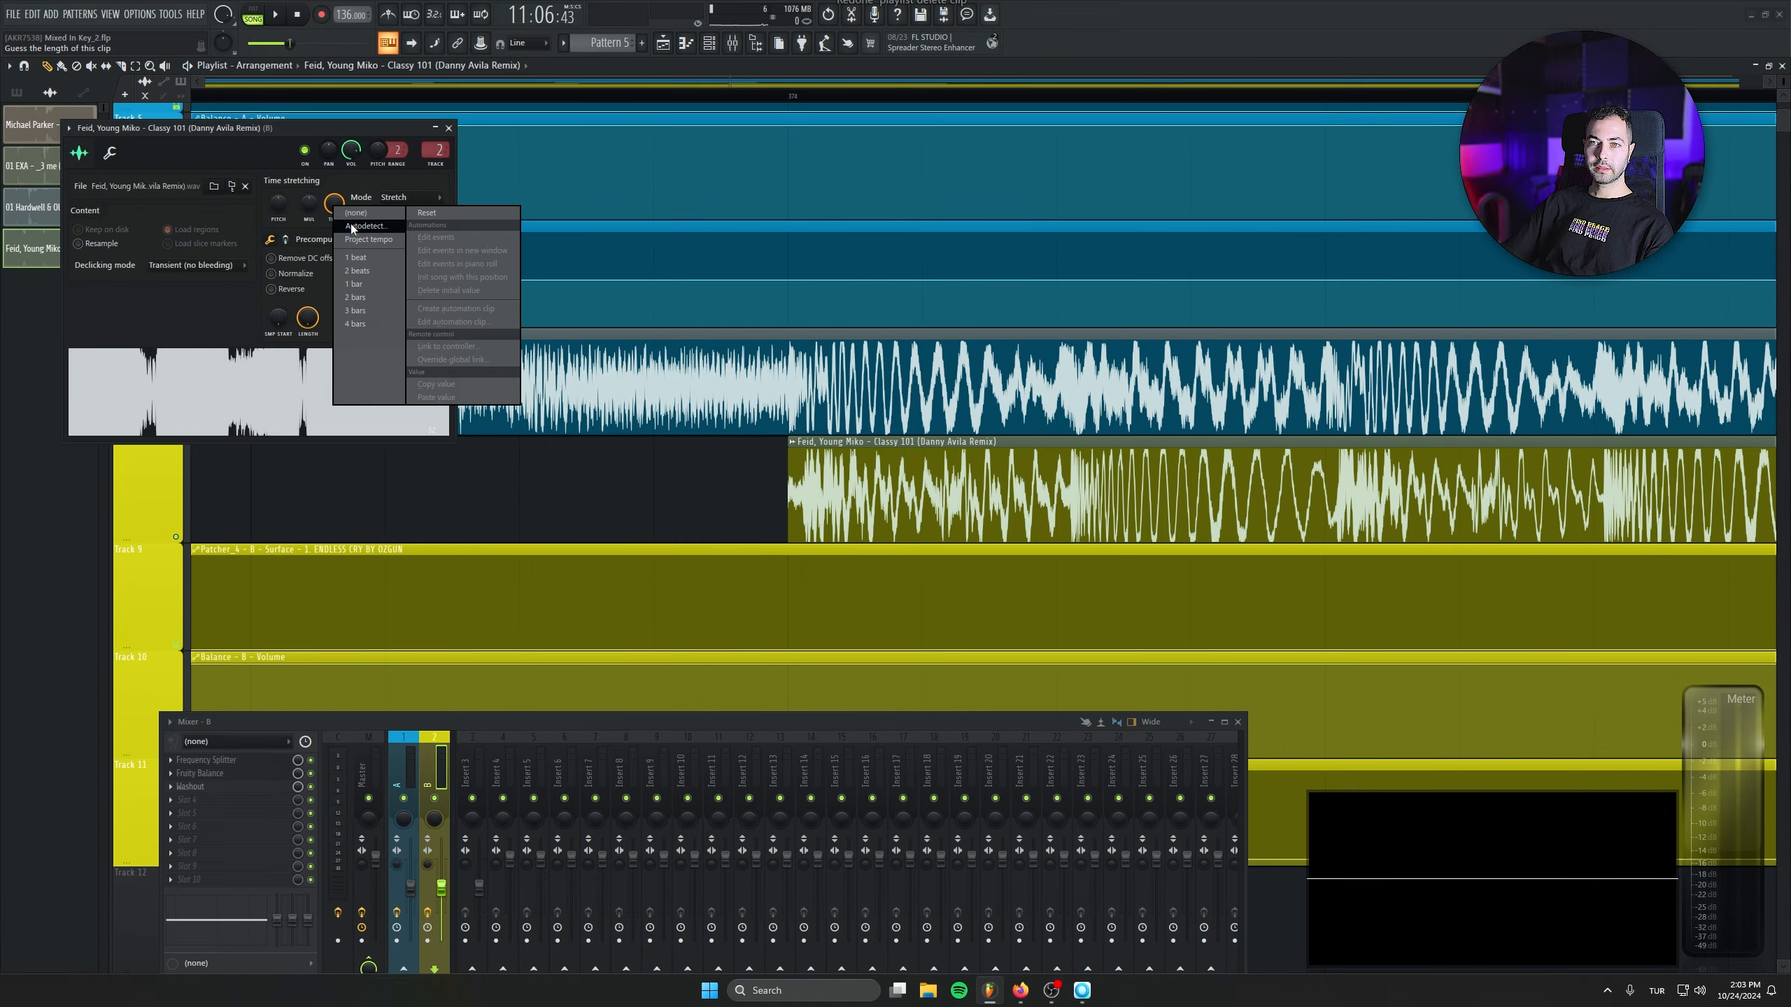
left_click(354, 229)
left_click(917, 633)
type("136")
key("Return")
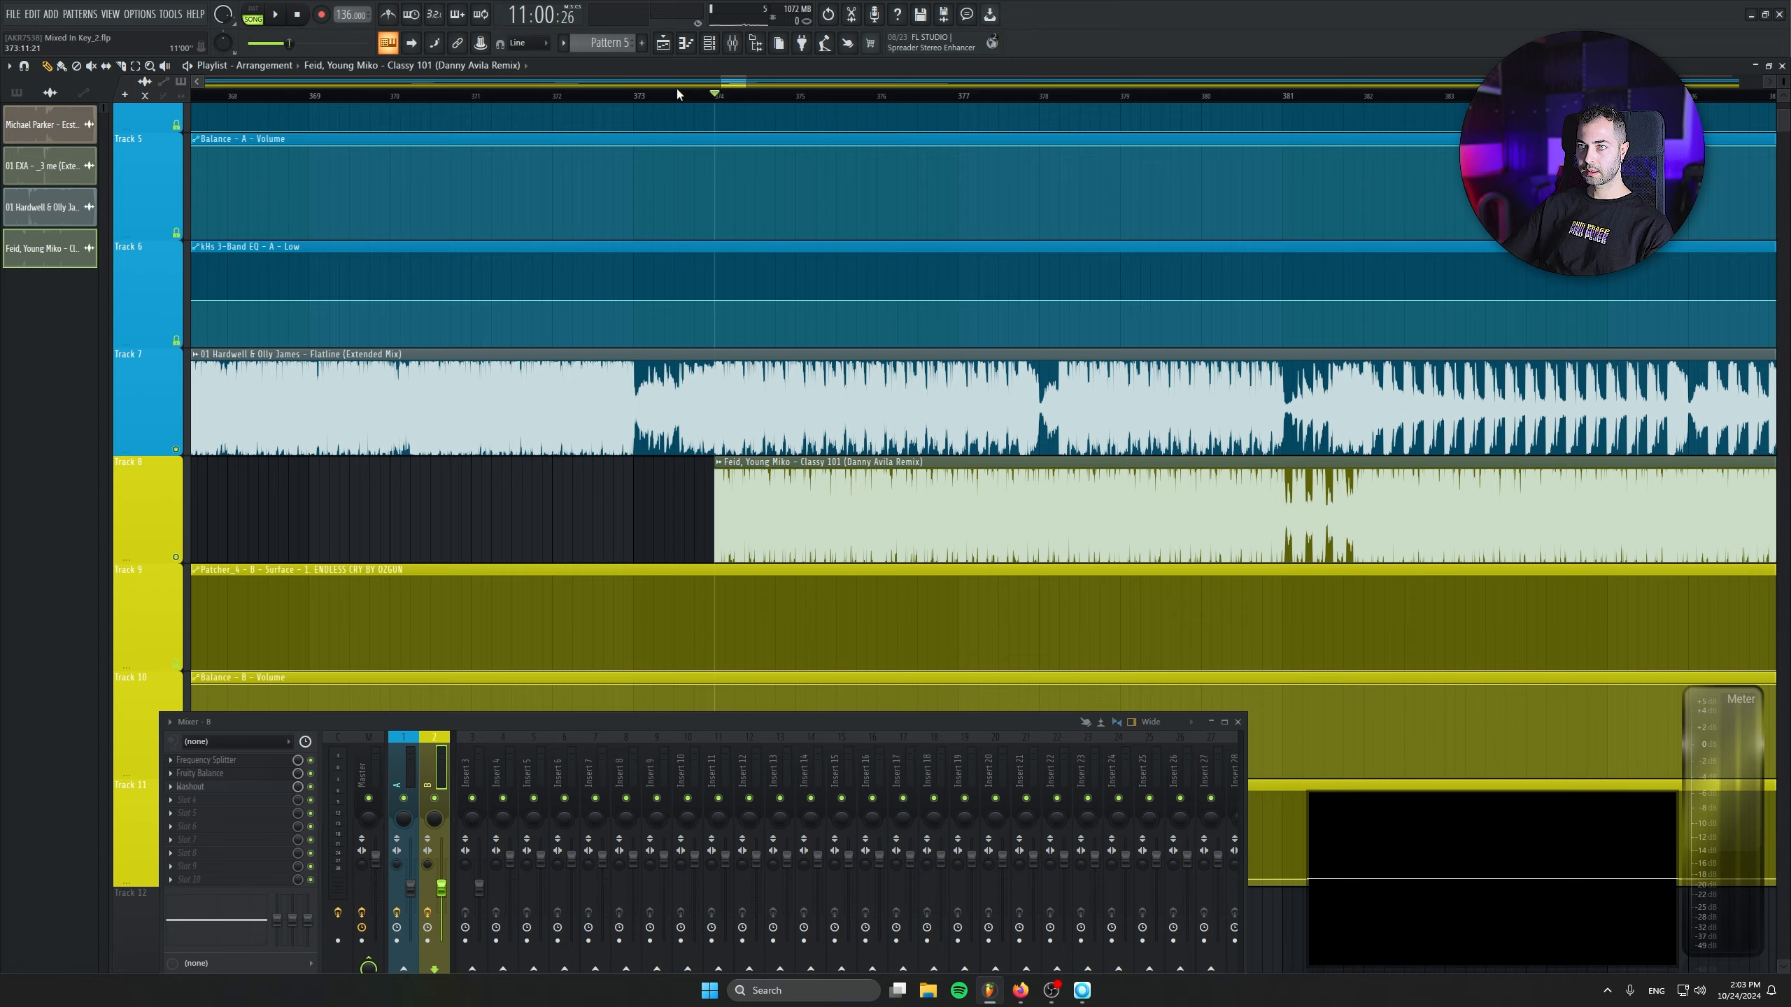
- Play the tempo-corrected Classy 101 clip against Flatline's outro from bar 374
key("space")
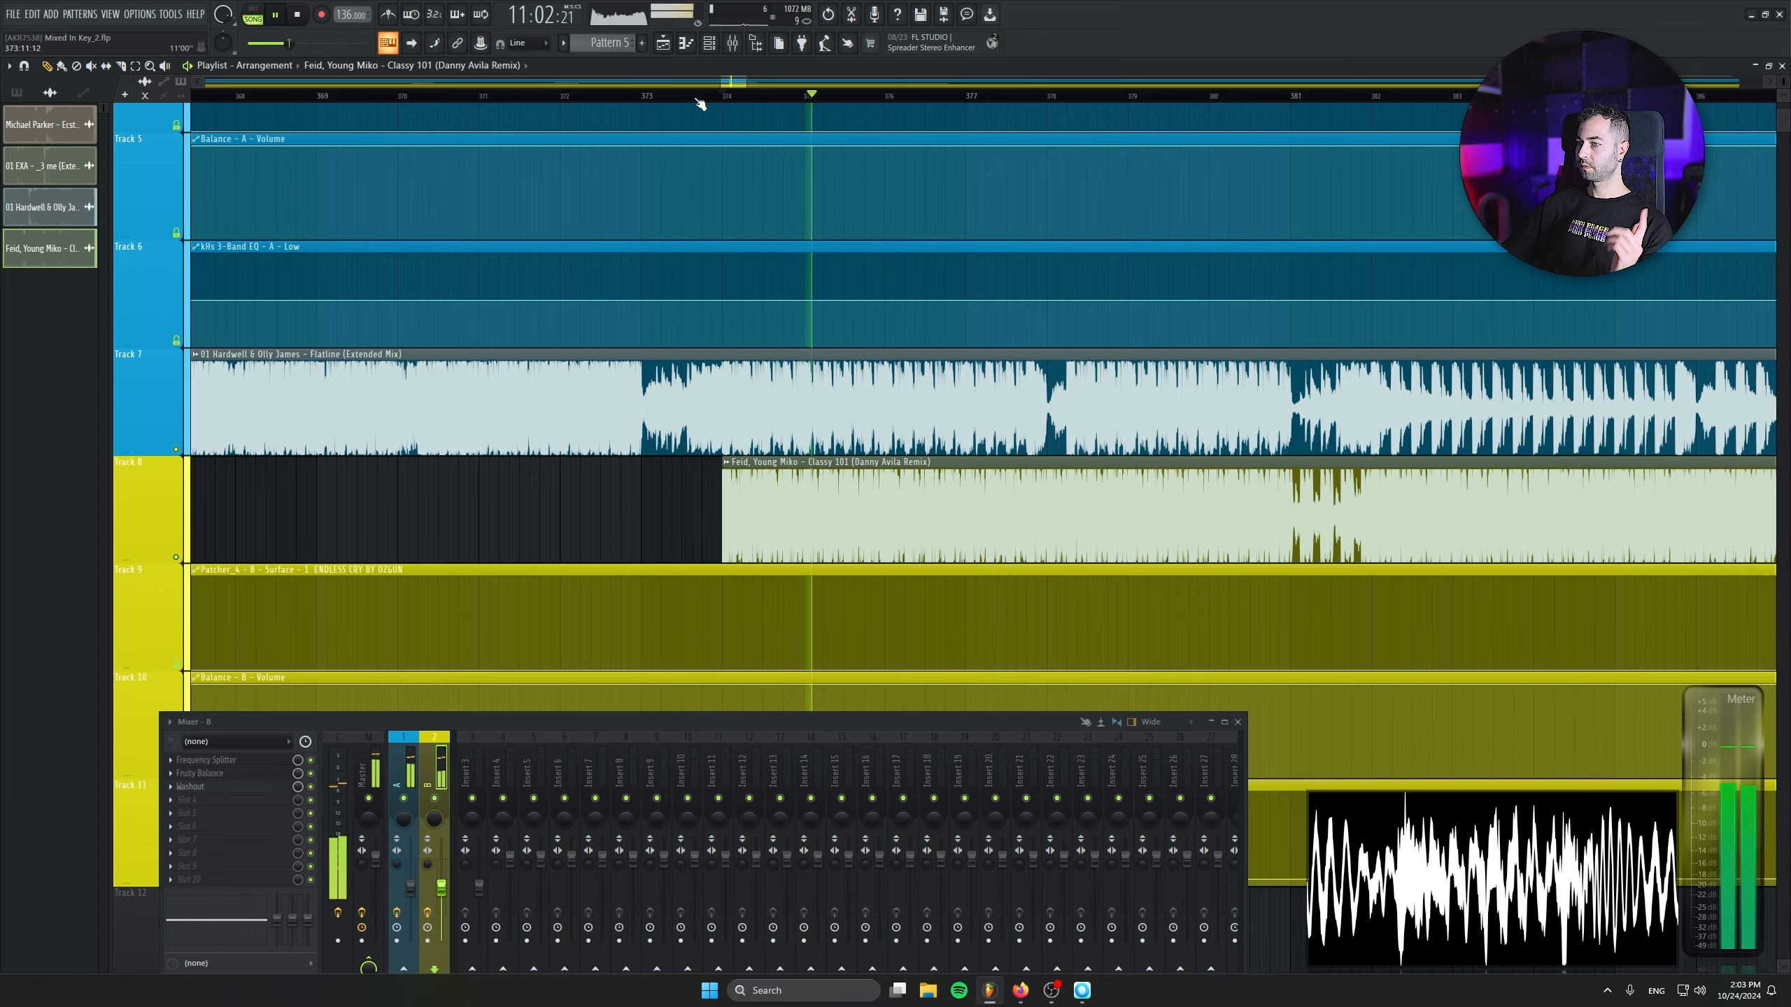
left_click_drag(1301, 324, 1001, 342)
key("space")
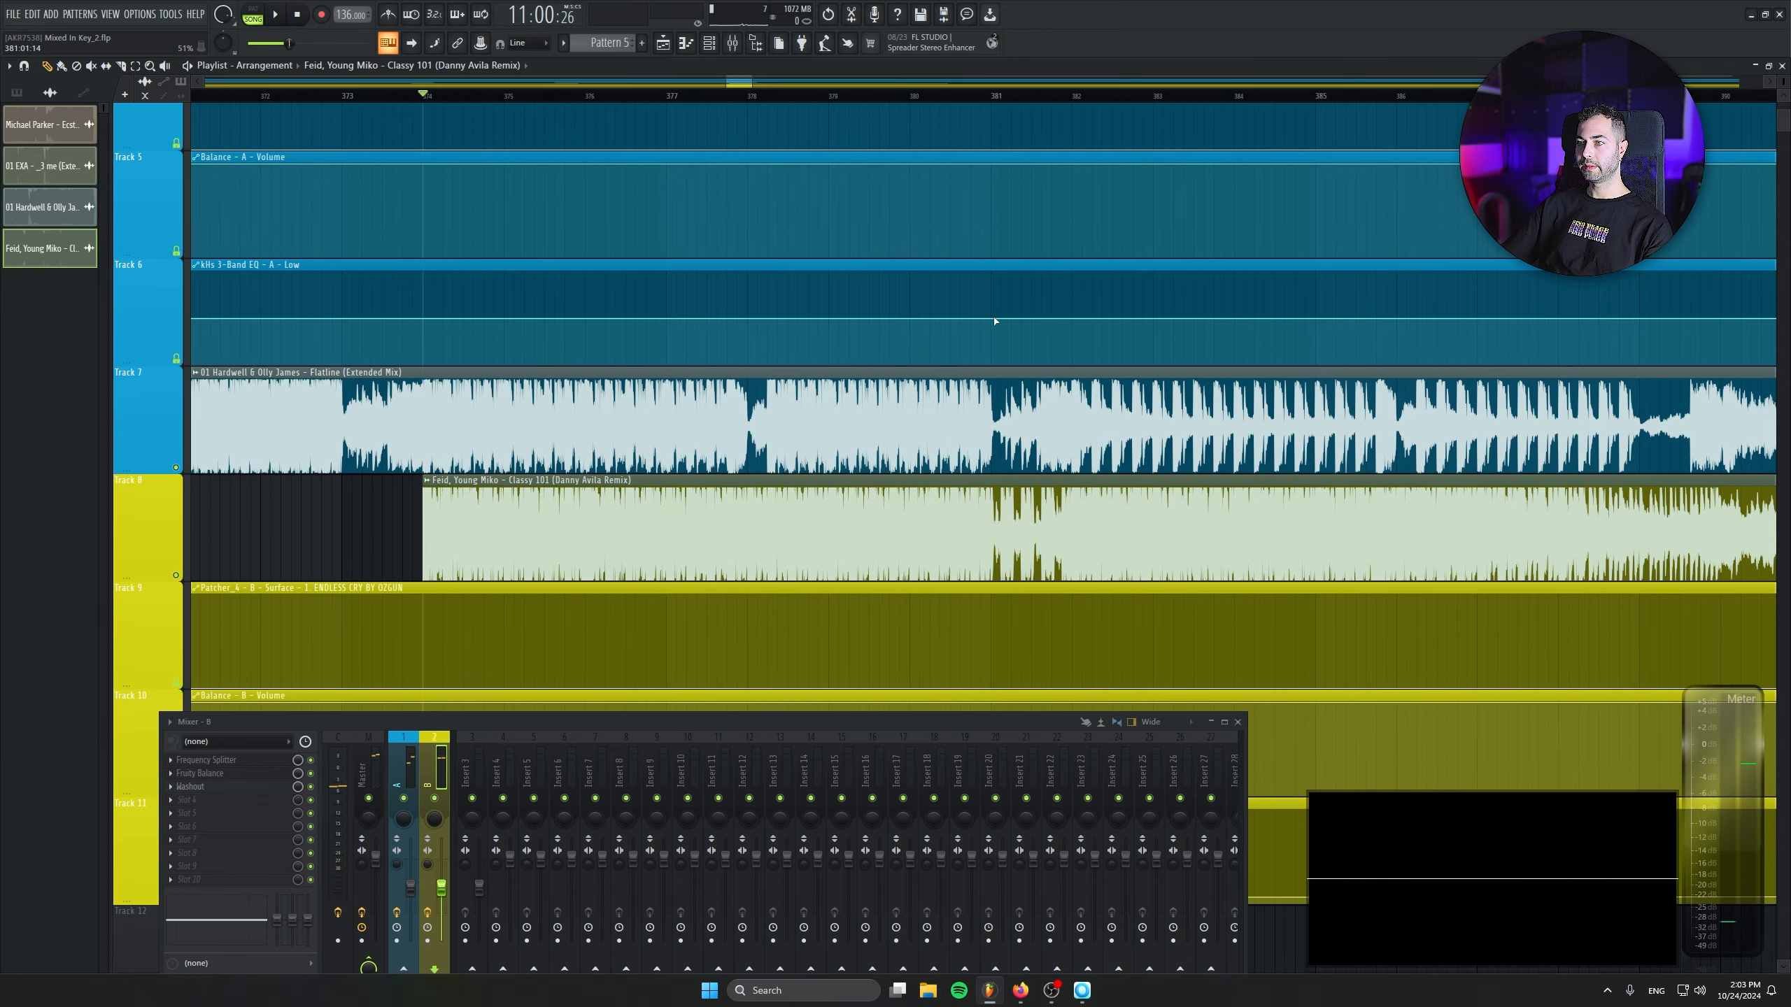
- Add points to the kHs 3-Band EQ - A - Low automation to ramp it to its minimum between bars 381 and 382
right_click(992, 318)
right_click(1072, 364)
right_click(992, 319)
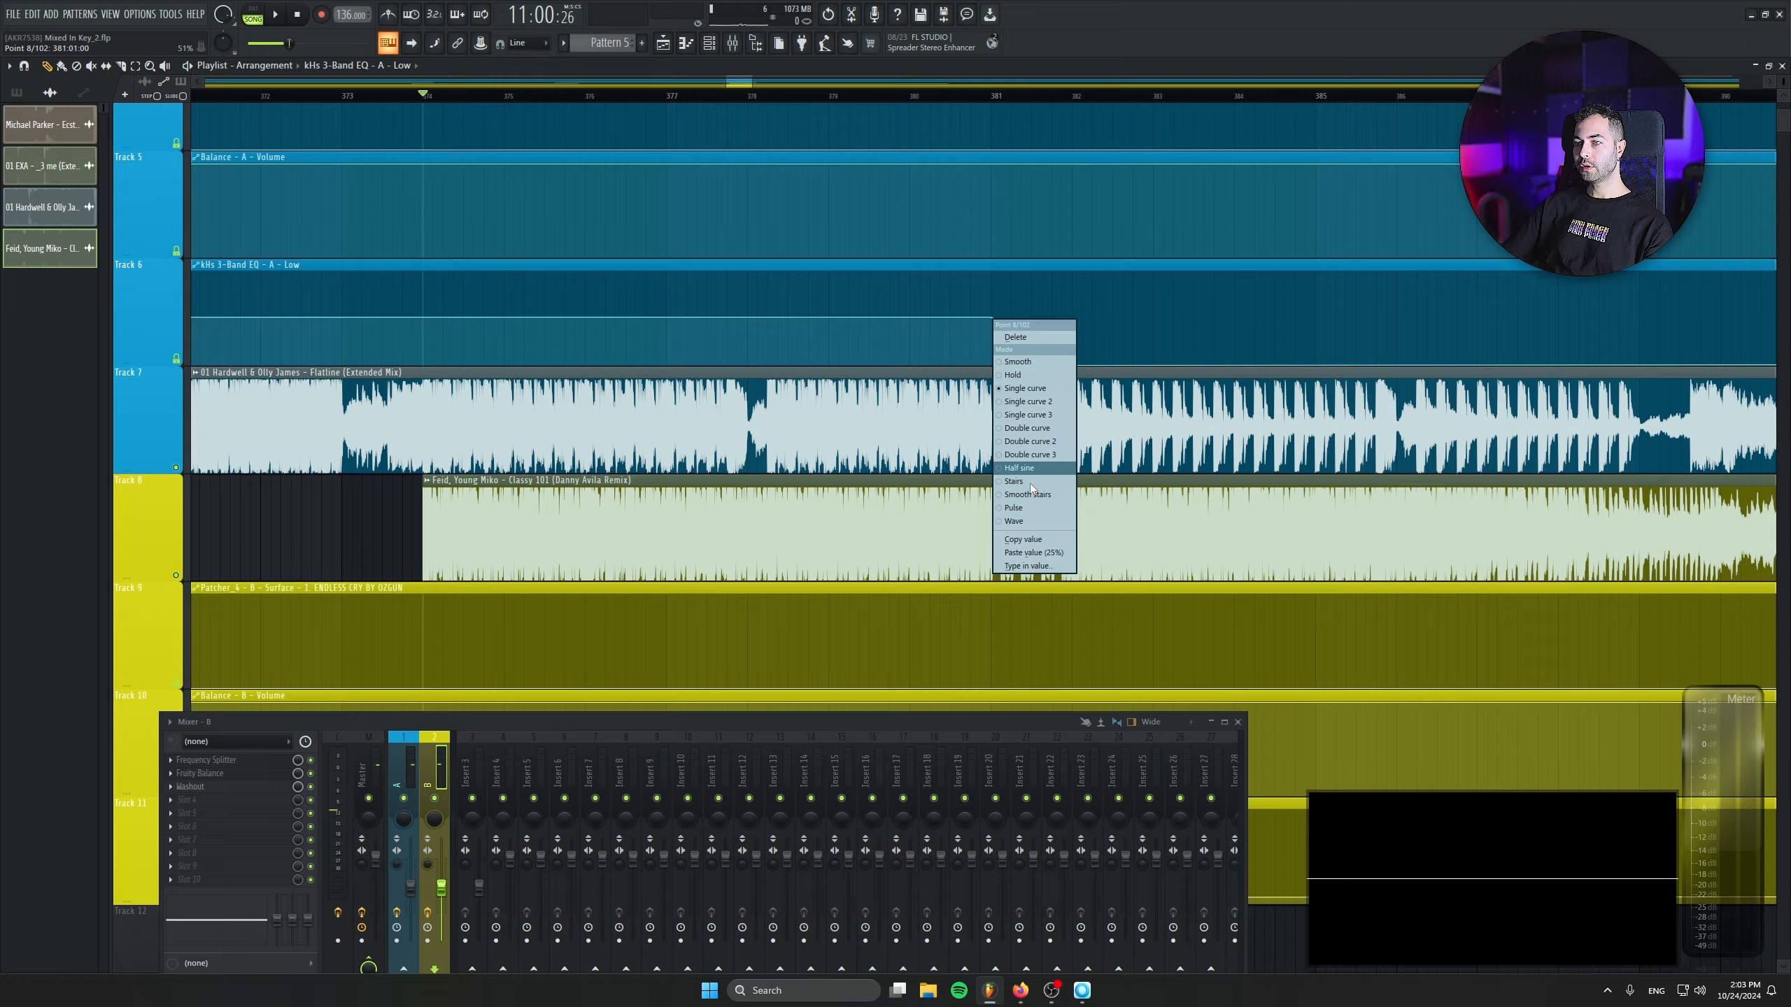
left_click(1046, 570)
type("0.5")
key("Return")
- Ramp the kHs 3-Band EQ - B - Low automation up between bars 381 and 382 to the level of its earlier raised section
scroll(1047, 572, "down", 3)
scroll(915, 628, "down", 4)
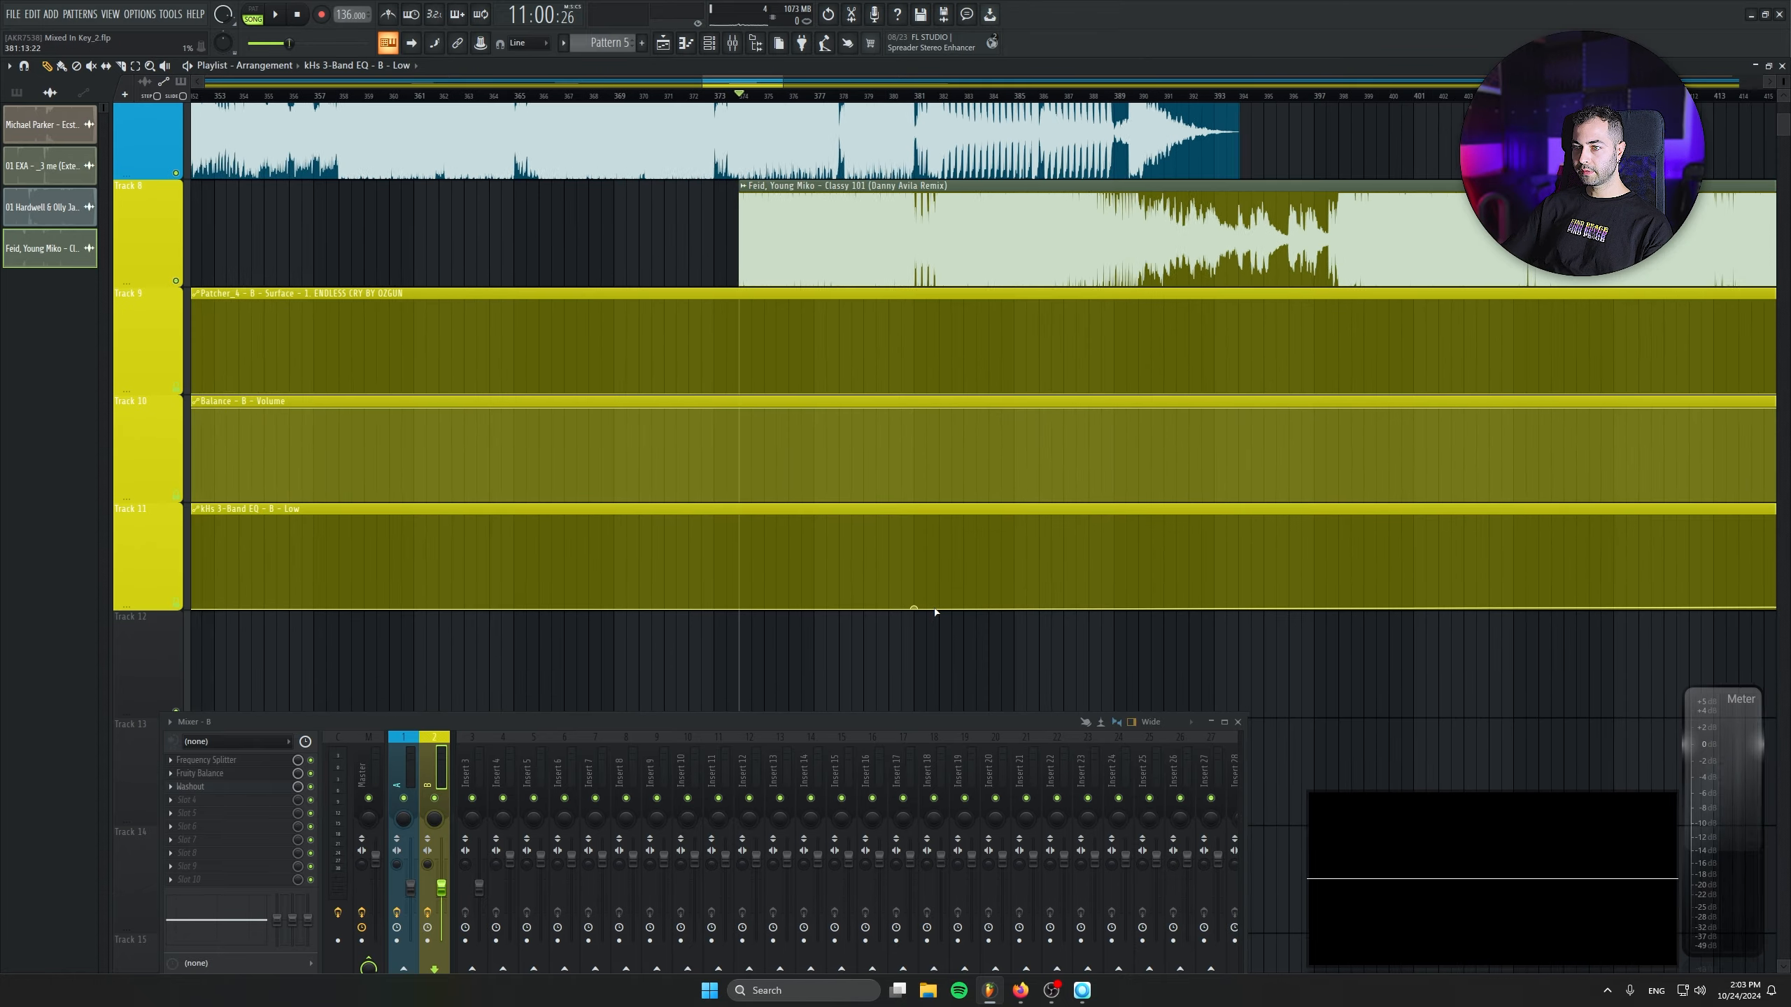
scroll(935, 611, "up", 4)
right_click(947, 578)
left_click(1013, 821)
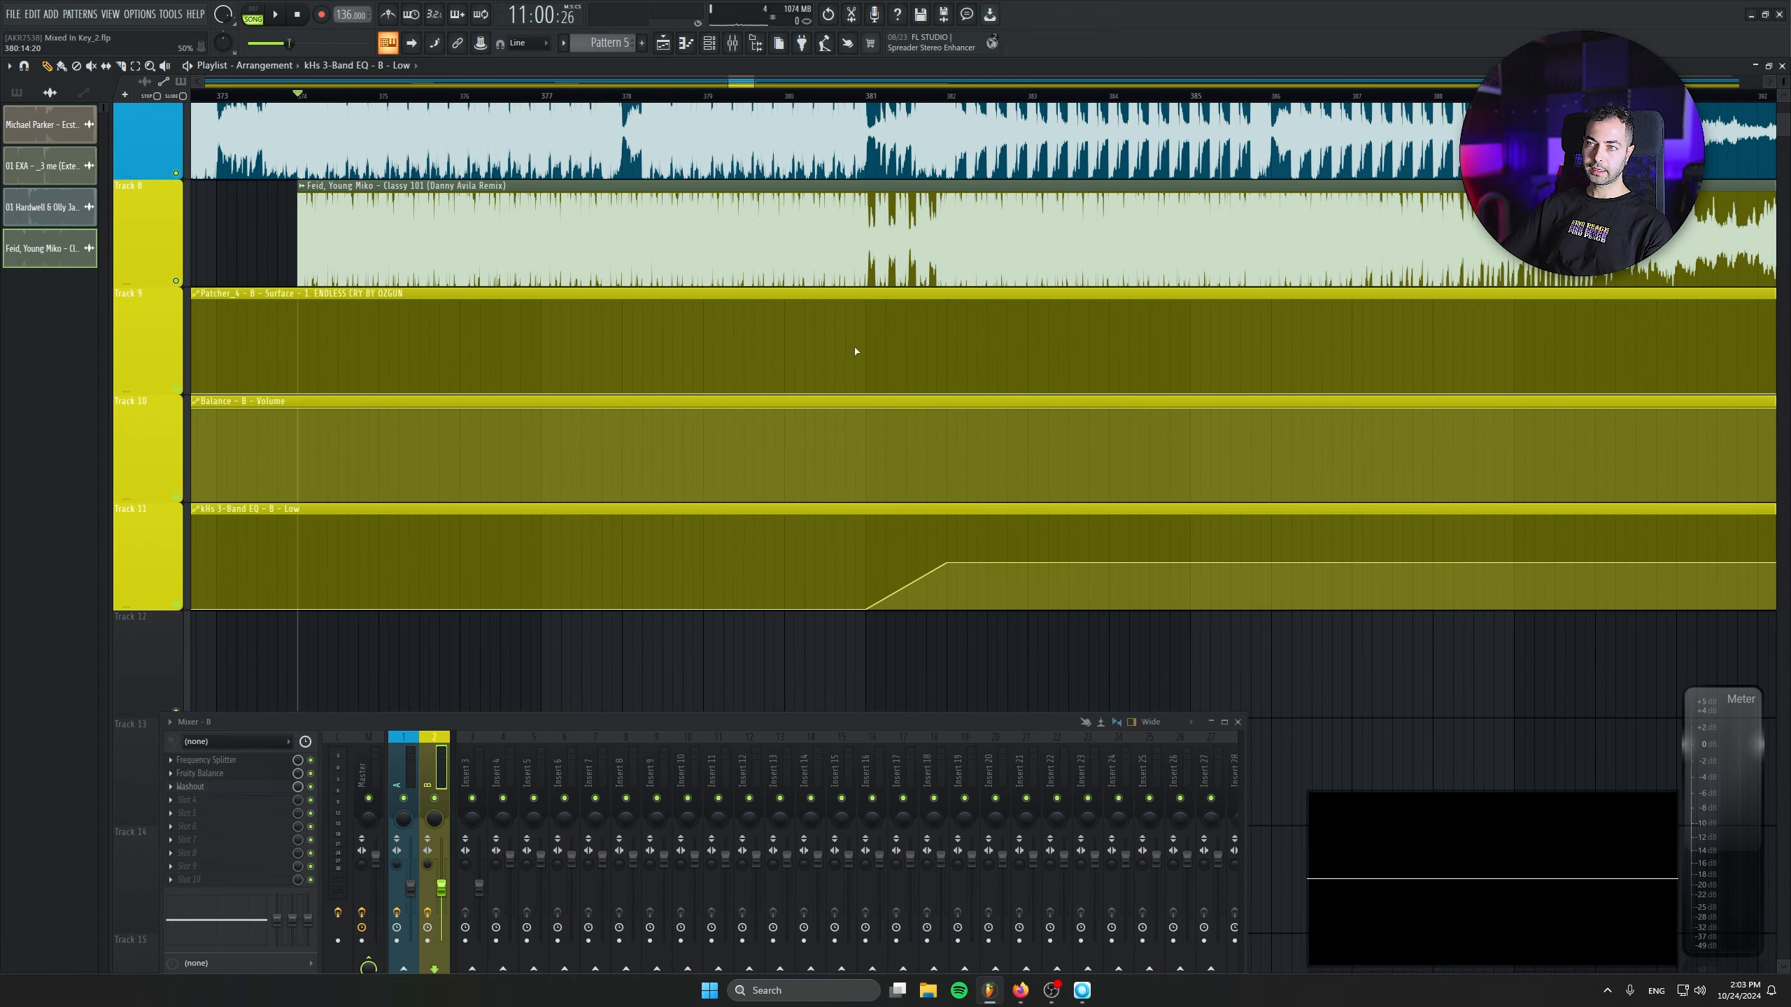
- Lower the end point of the kHs 3-Band EQ - A - Low automation to its minimum so the lows stay cut after bar 382
scroll(856, 351, "down", 10)
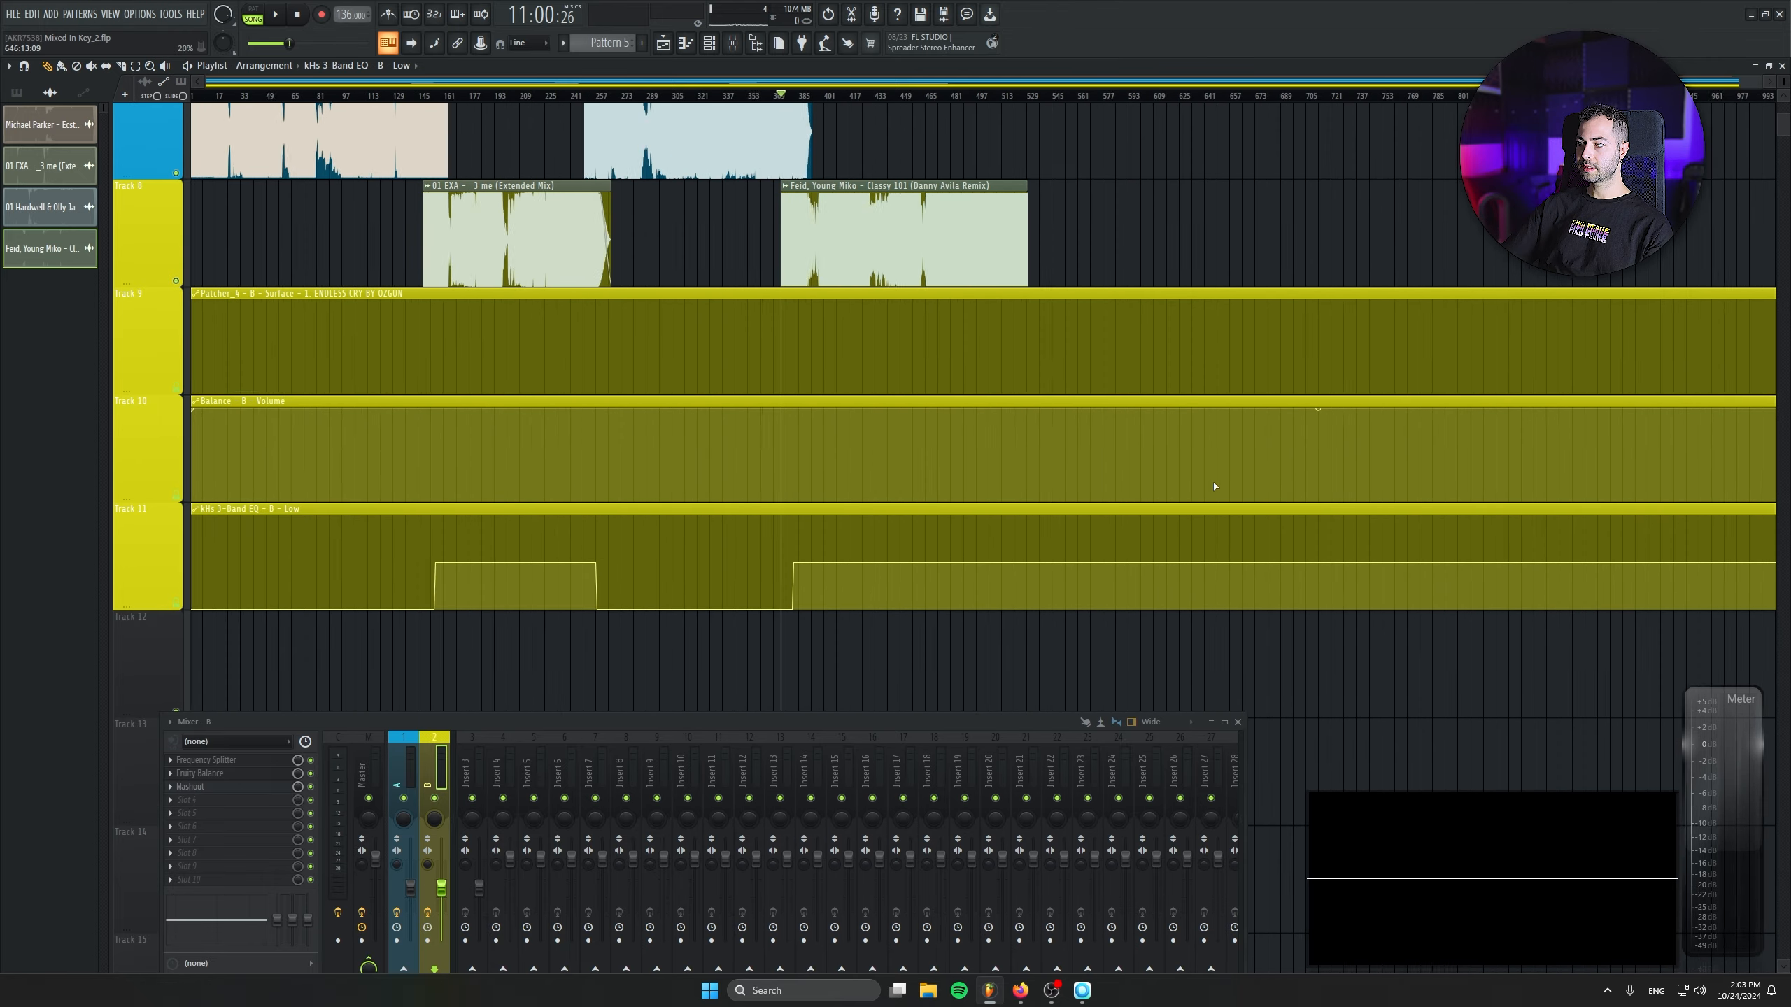
scroll(1080, 488, "down", 2)
scroll(985, 503, "down", 3)
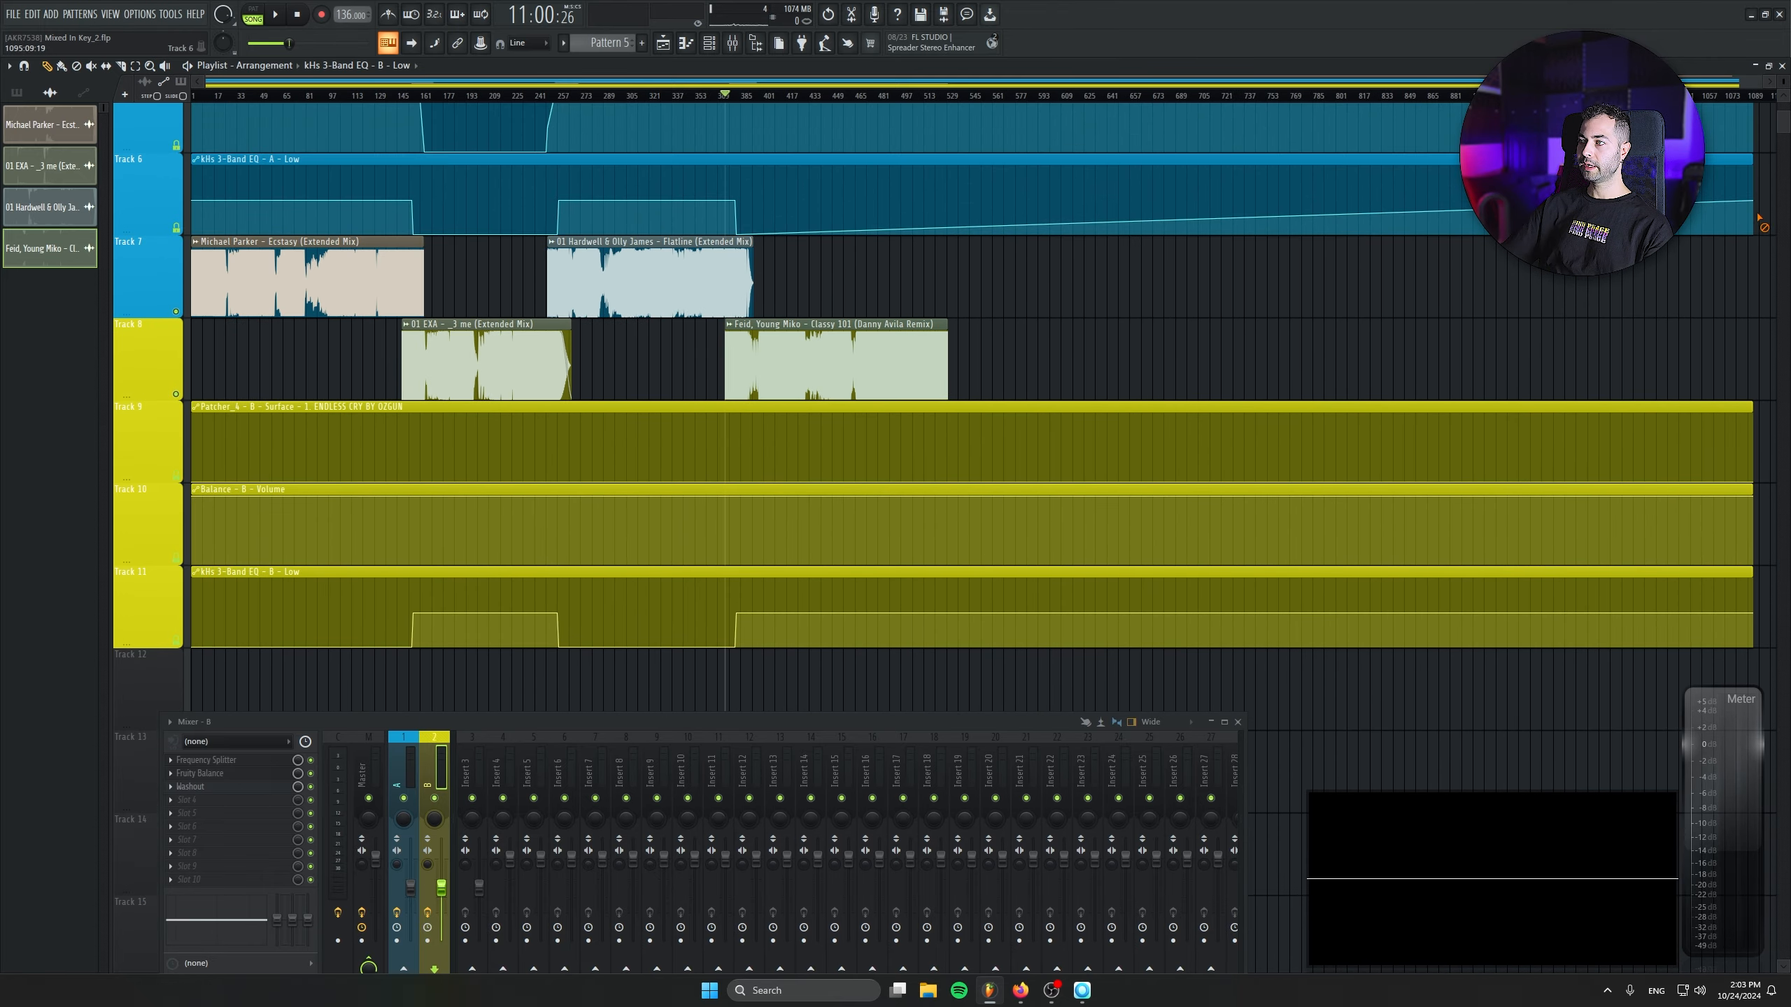
left_click_drag(1756, 198, 1756, 273)
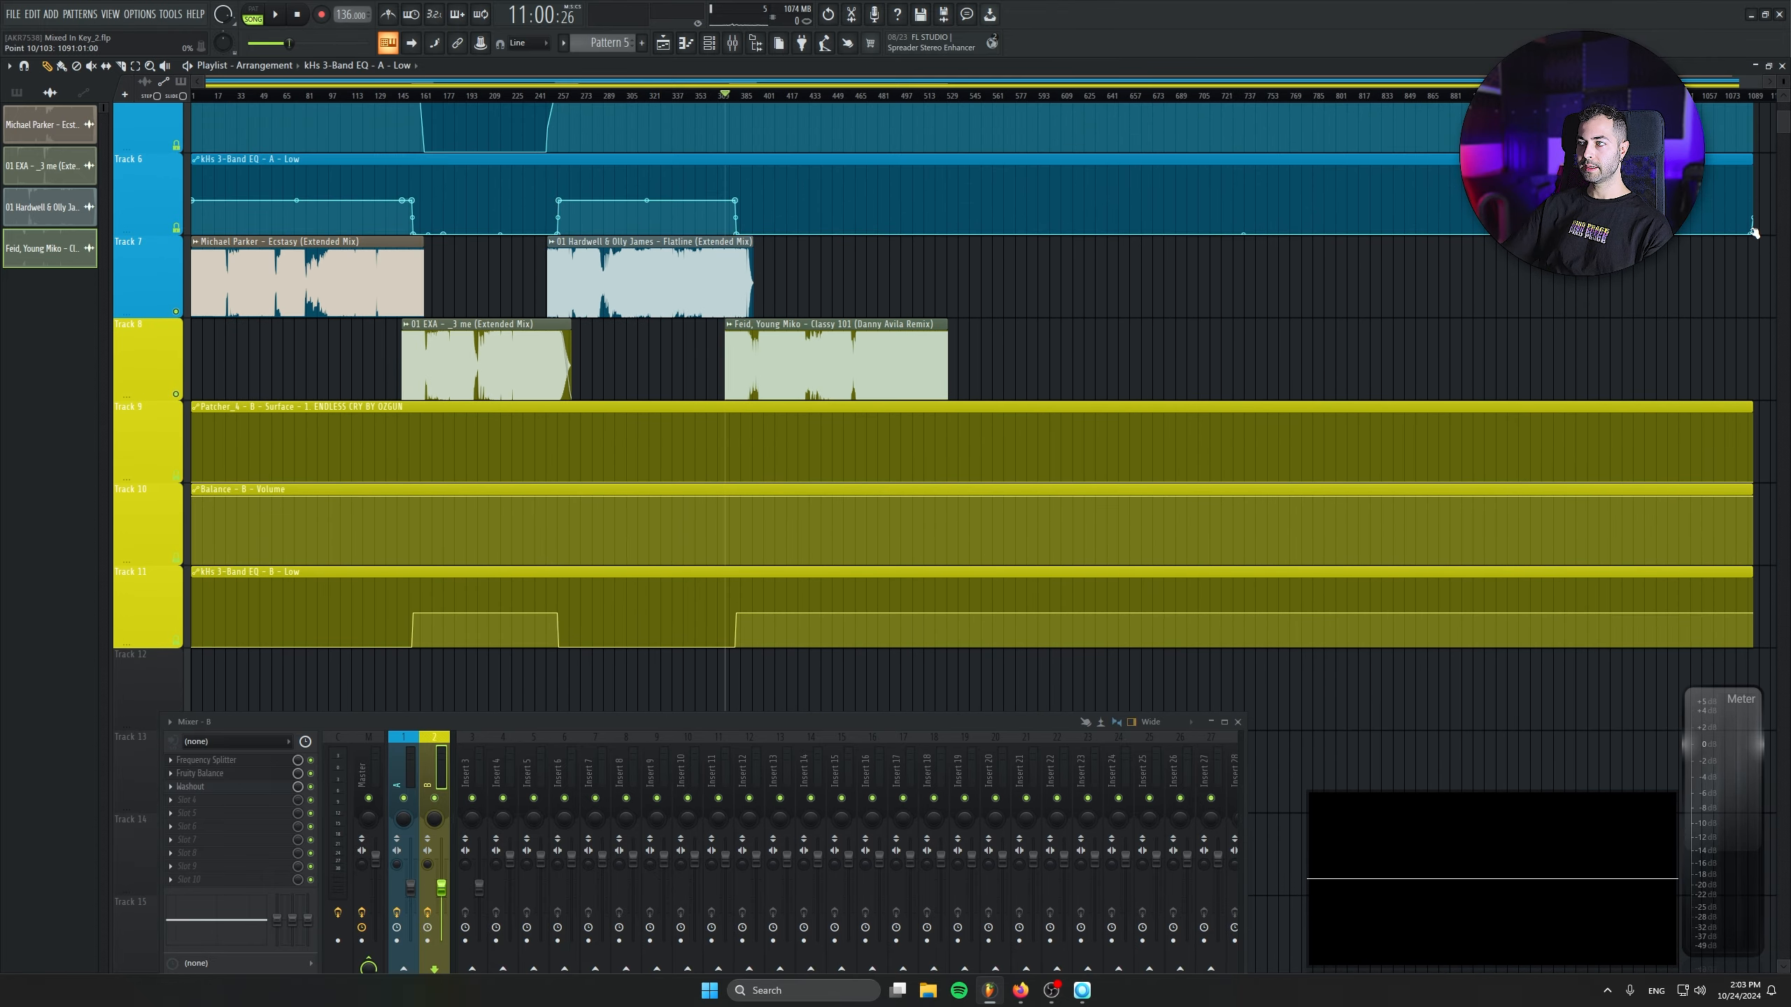
scroll(646, 363, "up", 10)
scroll(598, 327, "up", 3)
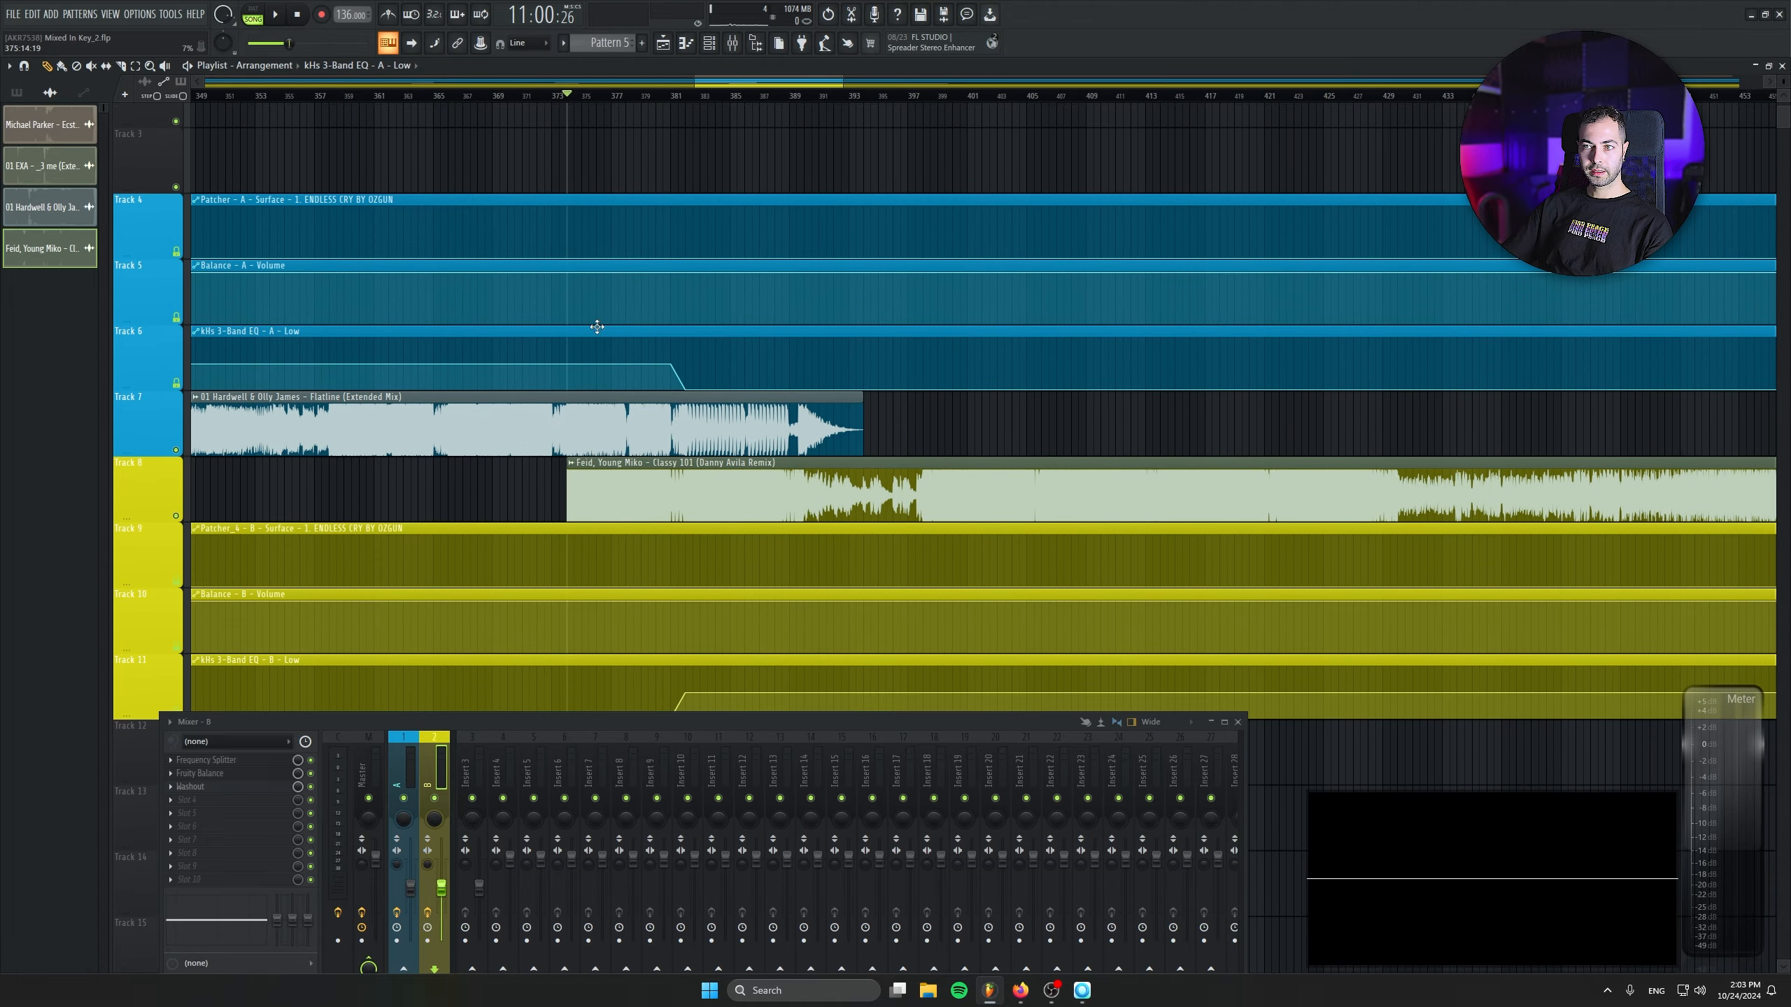
- Shorten the Flatline clip to end with a fade-out at bar 389 and play the transition from bar 374
scroll(747, 609, "down", 2)
scroll(780, 484, "up", 5)
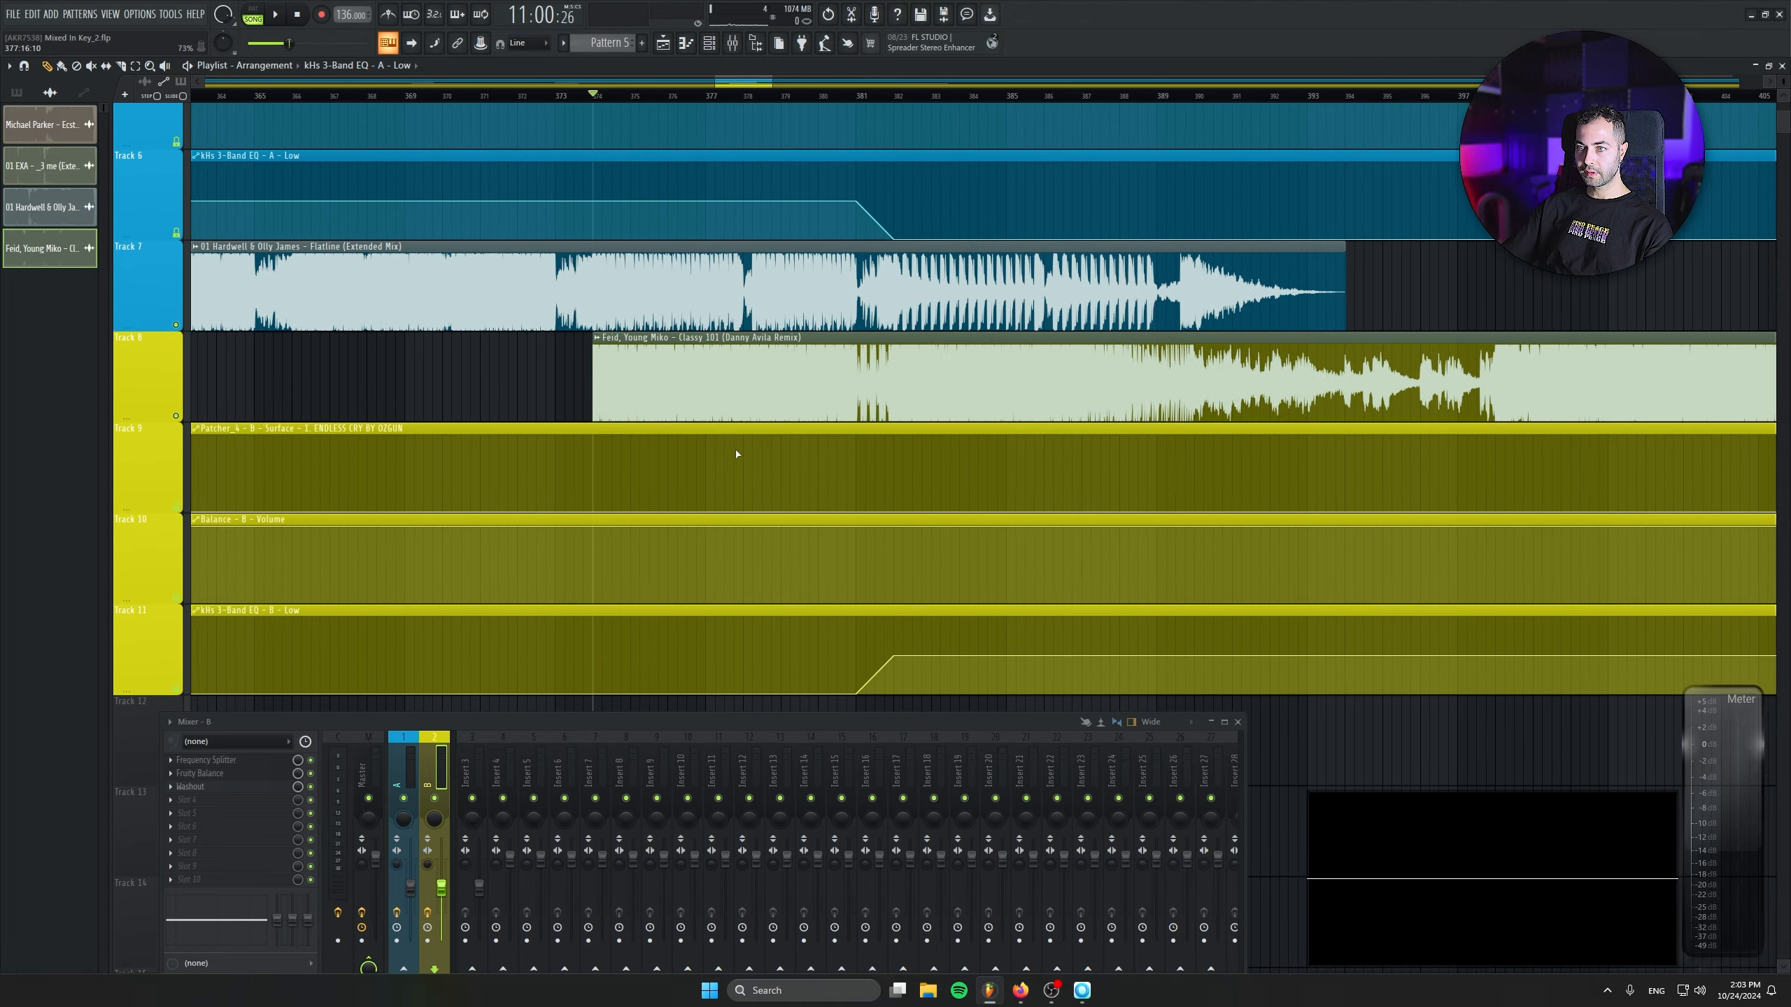
scroll(767, 237, "up", 2)
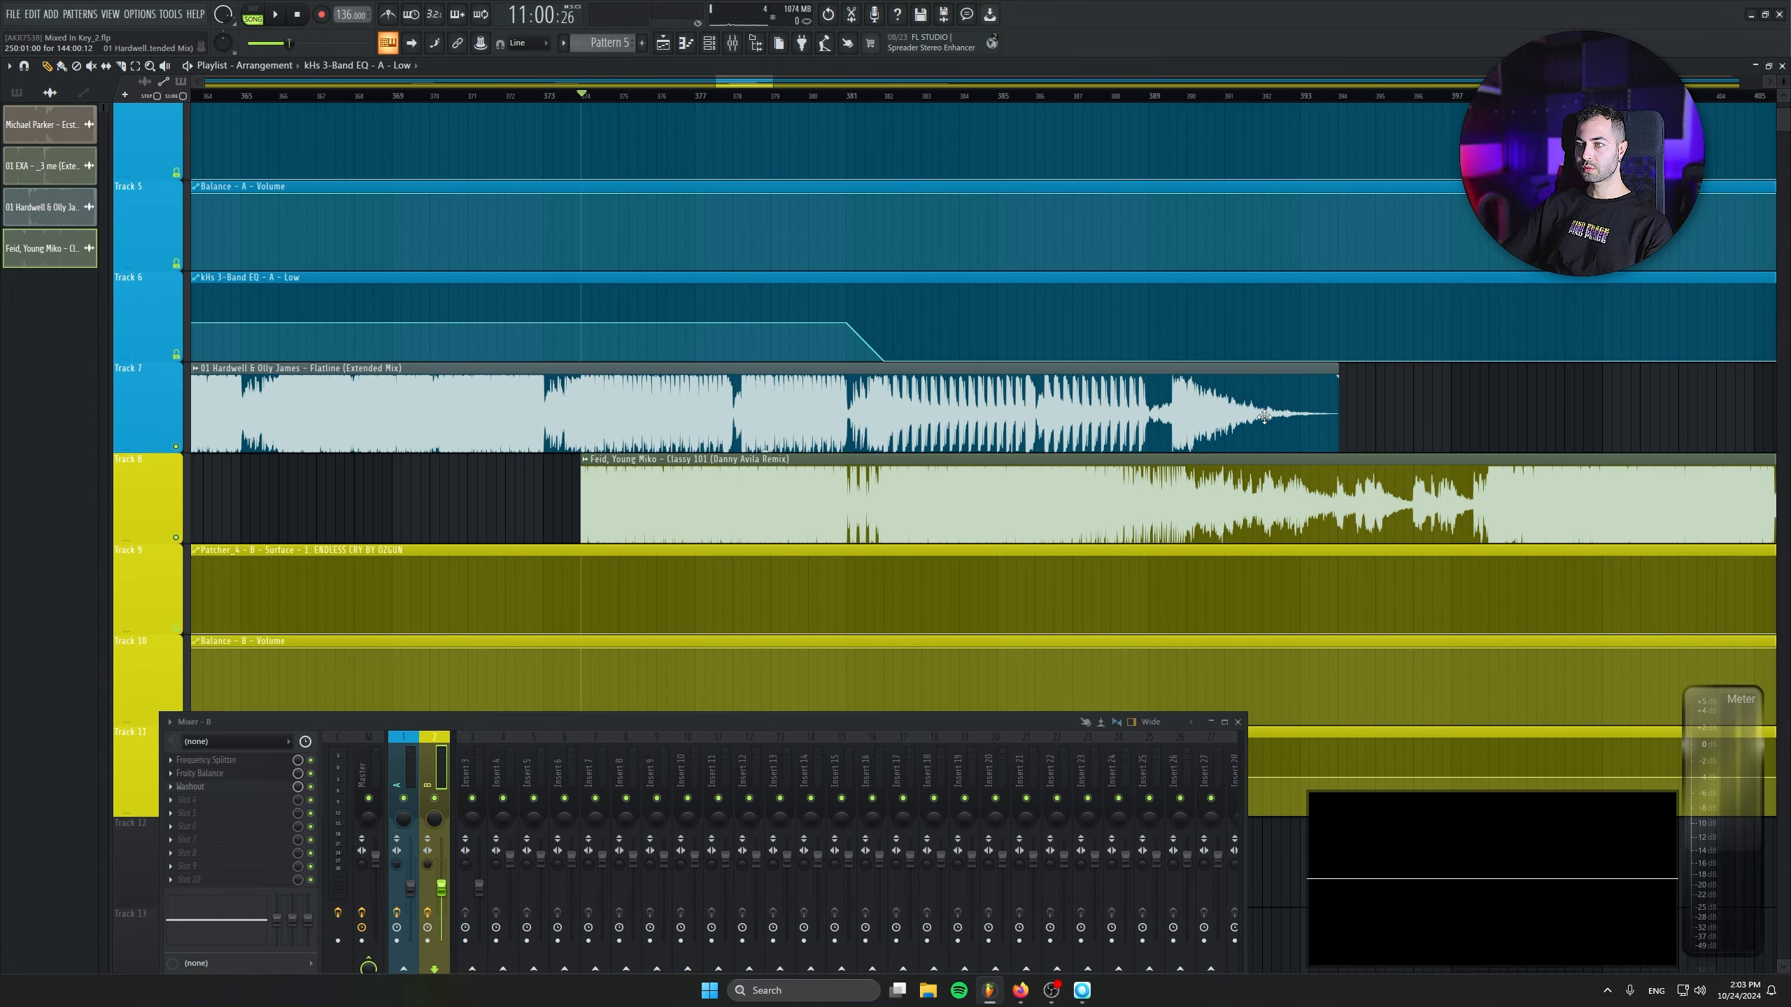
left_click(1342, 376)
key("ctrl+z")
left_click_drag(1336, 385, 1157, 389)
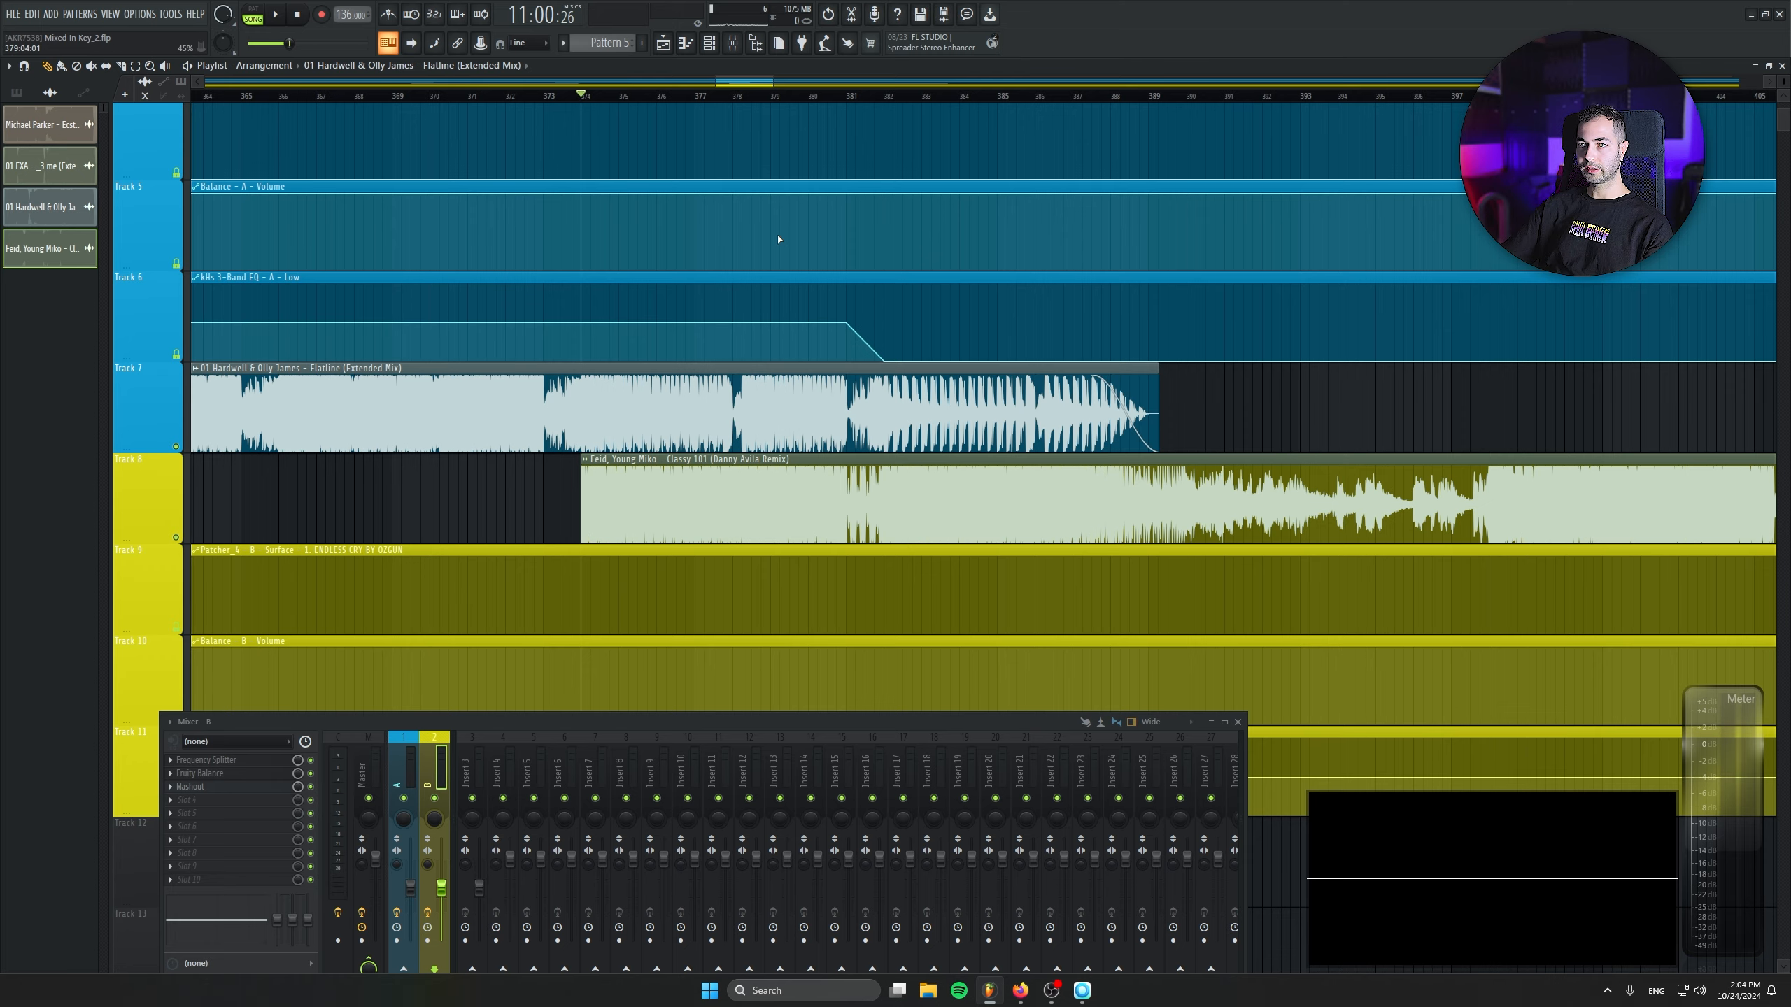
key("space")
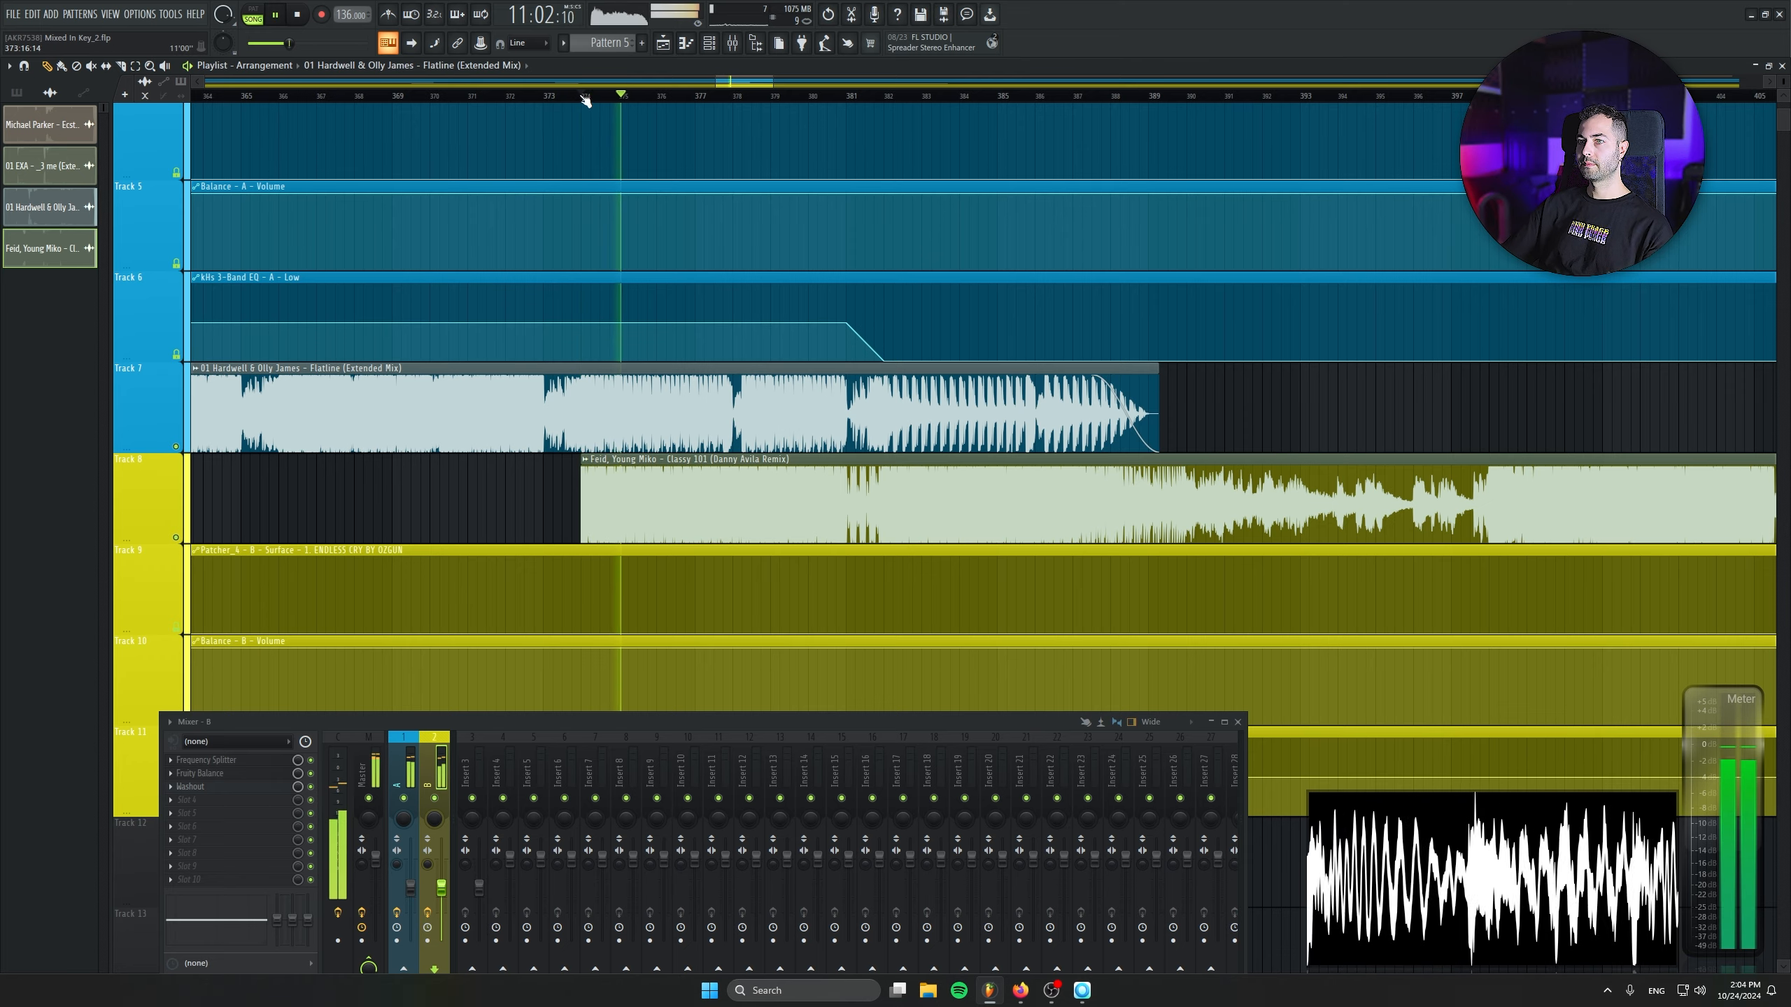
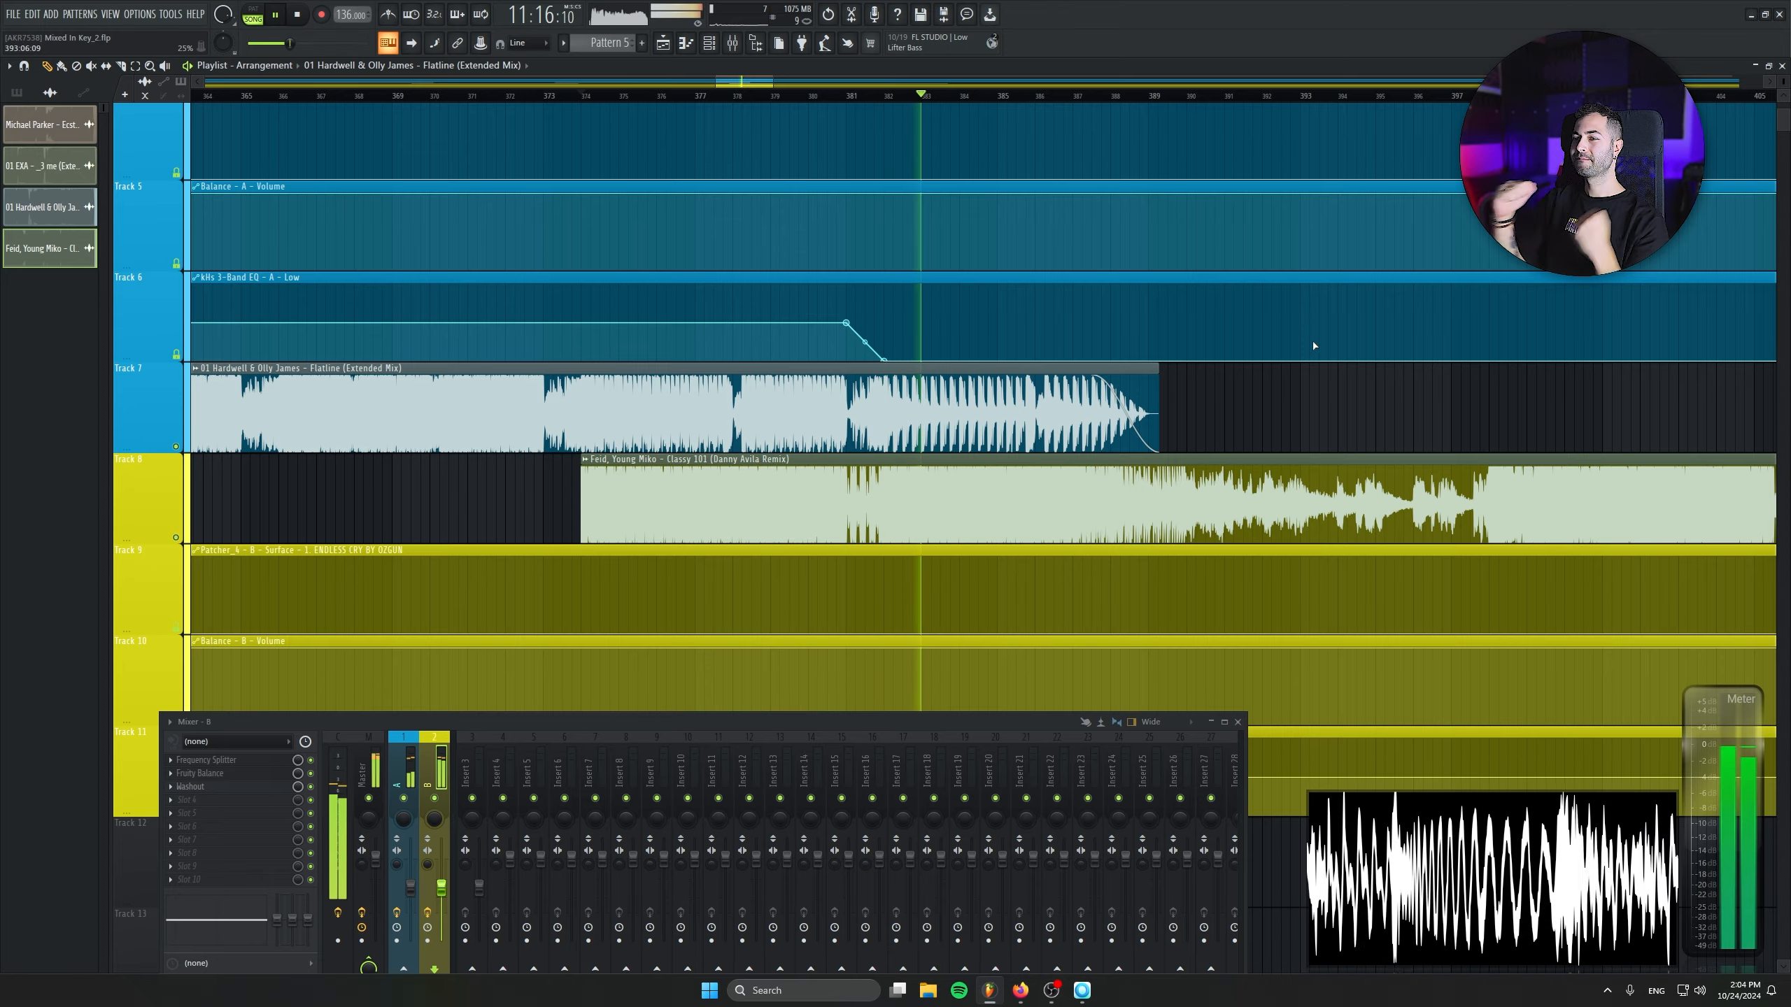
- Listen to the rest of the transition from Flatline to Classy 101, past the end of the Flatline clip
double_click(49, 249)
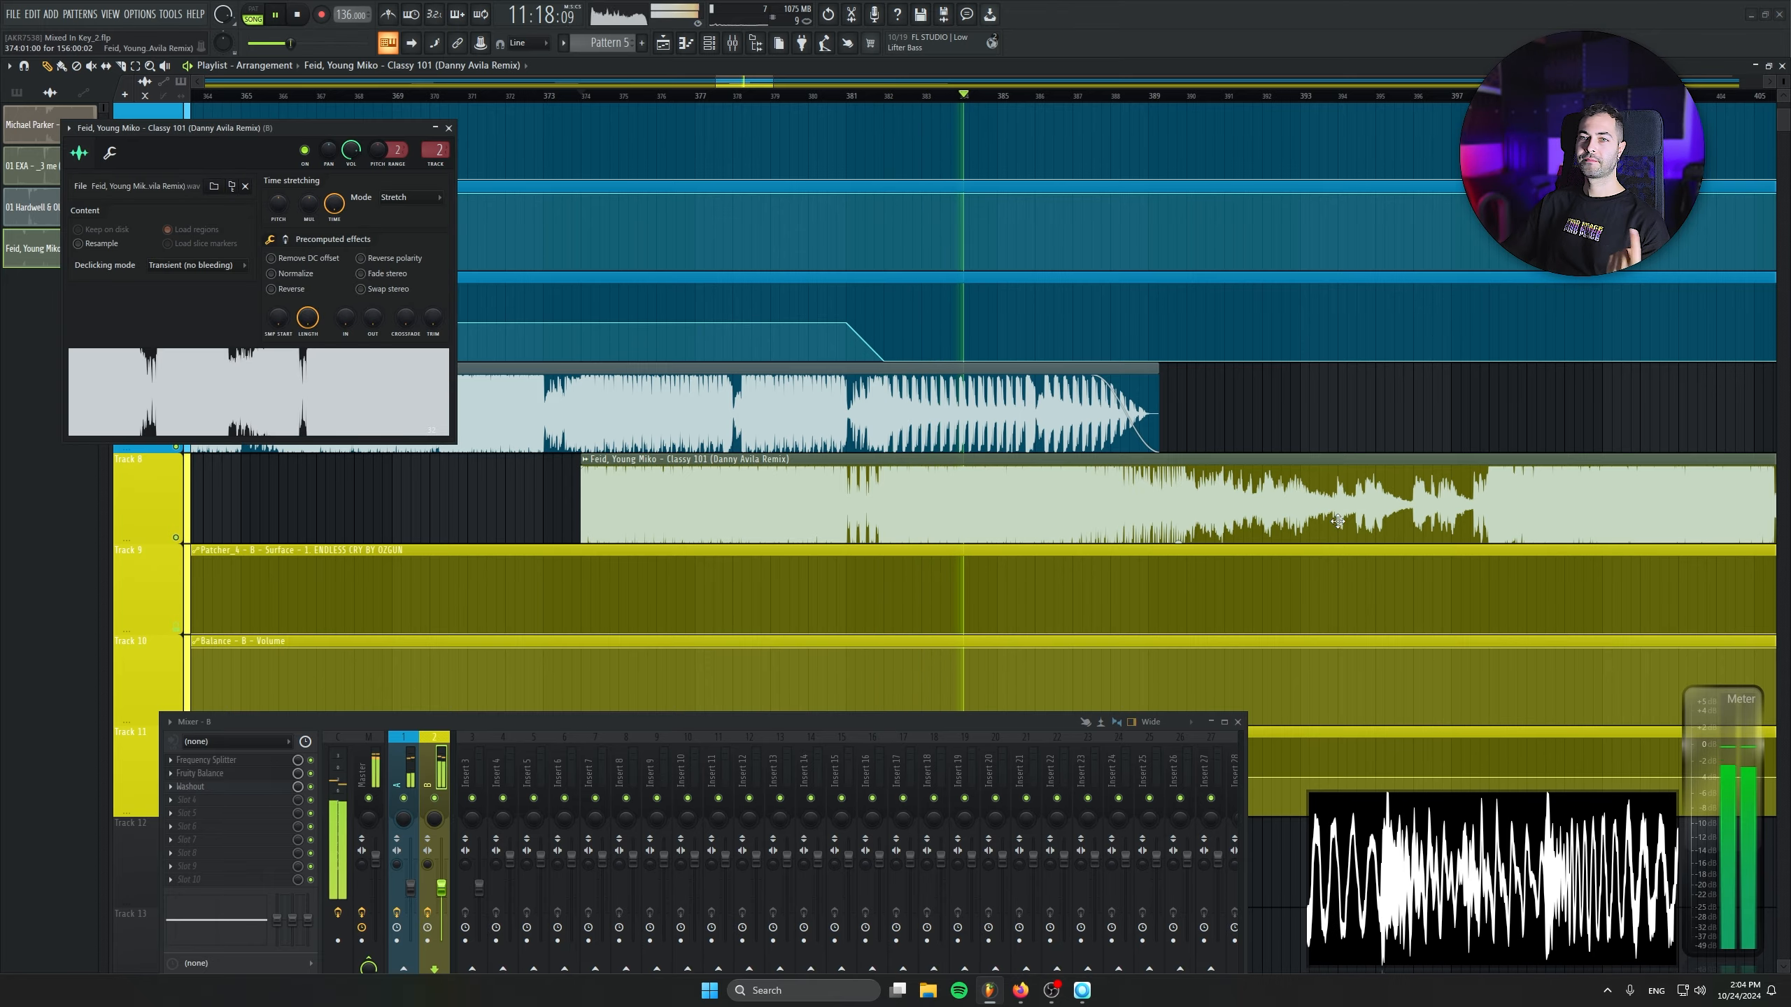
left_click(449, 128)
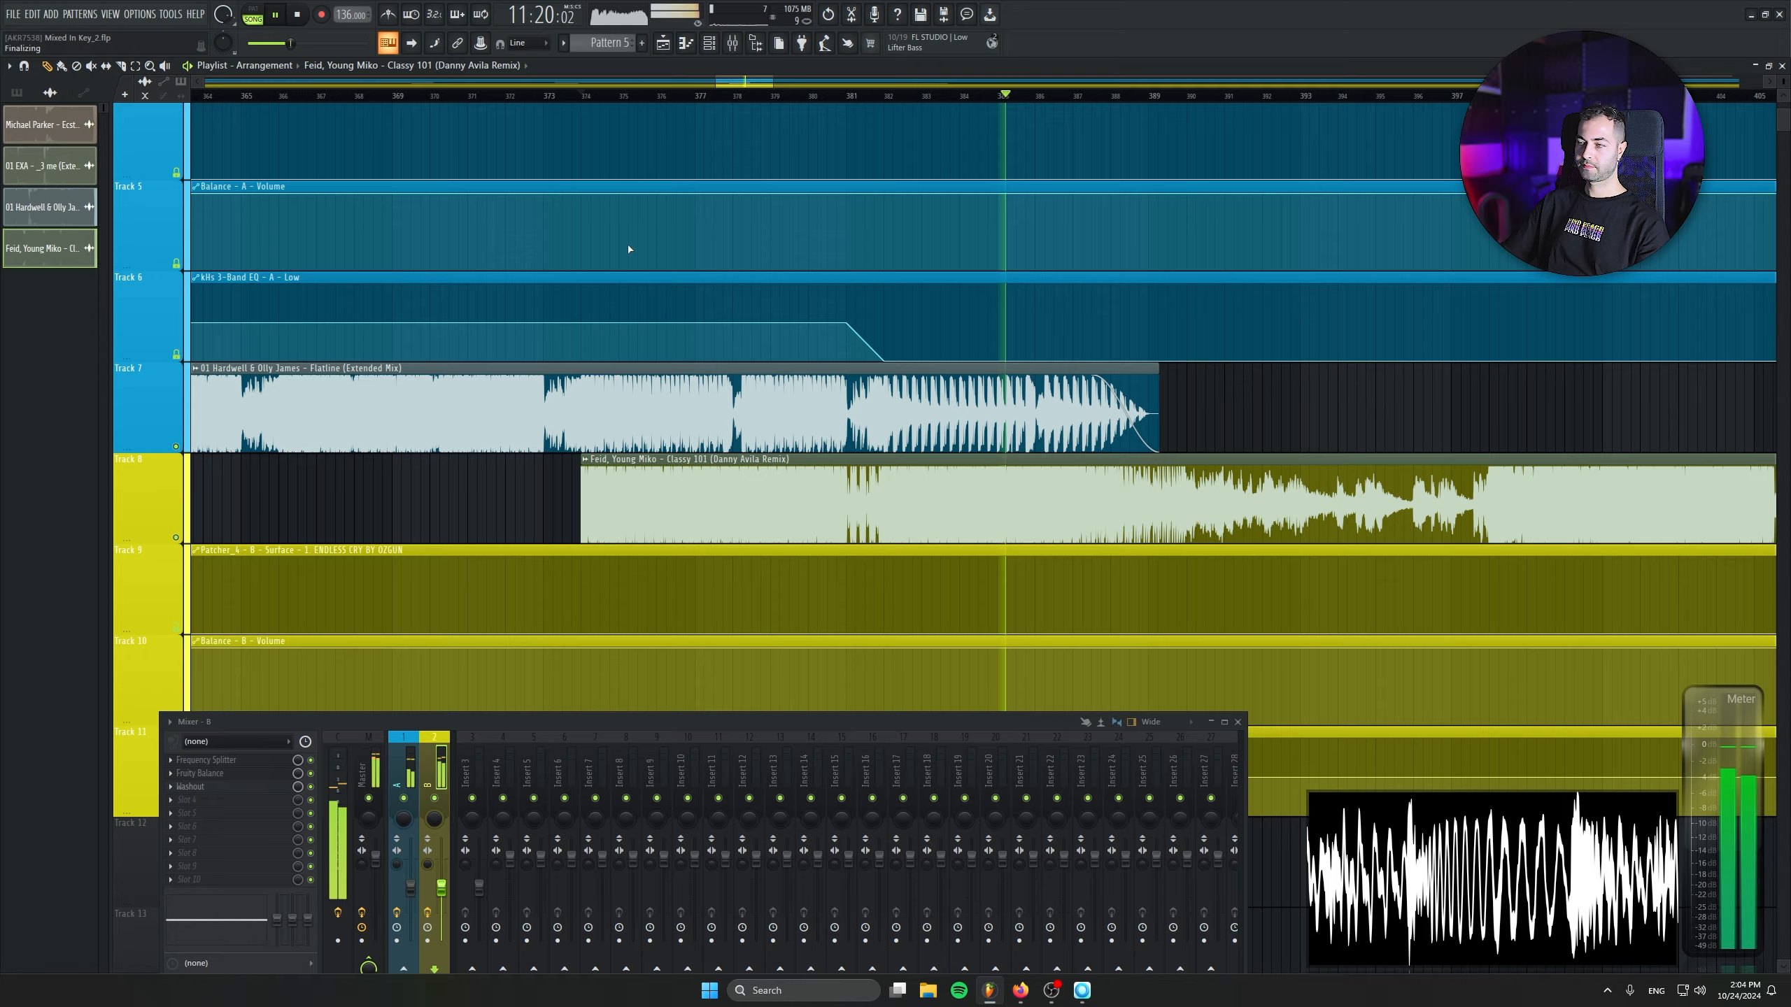
scroll(1065, 466, "down", 1)
left_click_drag(965, 466, 692, 428)
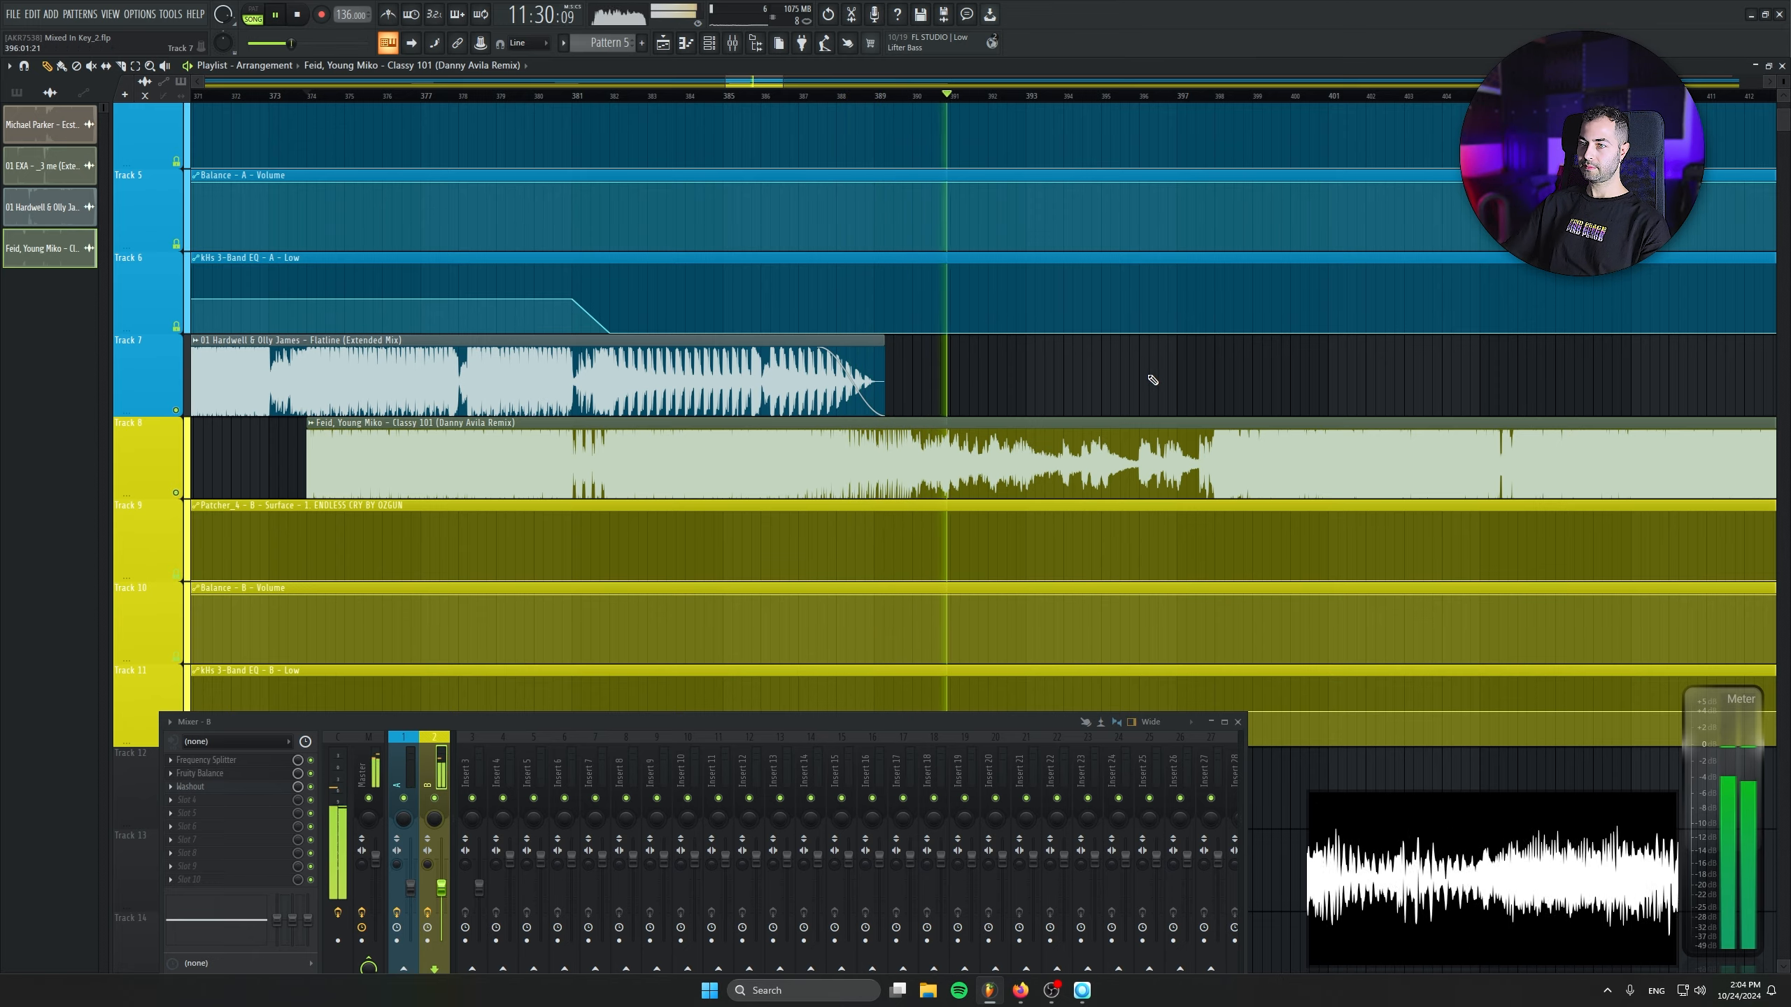
key("space")
- Add Flashing Lights (Extended Mix) from the Mixed In Key playlist to Track 7, near the end of the Classy 101 clip
scroll(1112, 452, "down", 9)
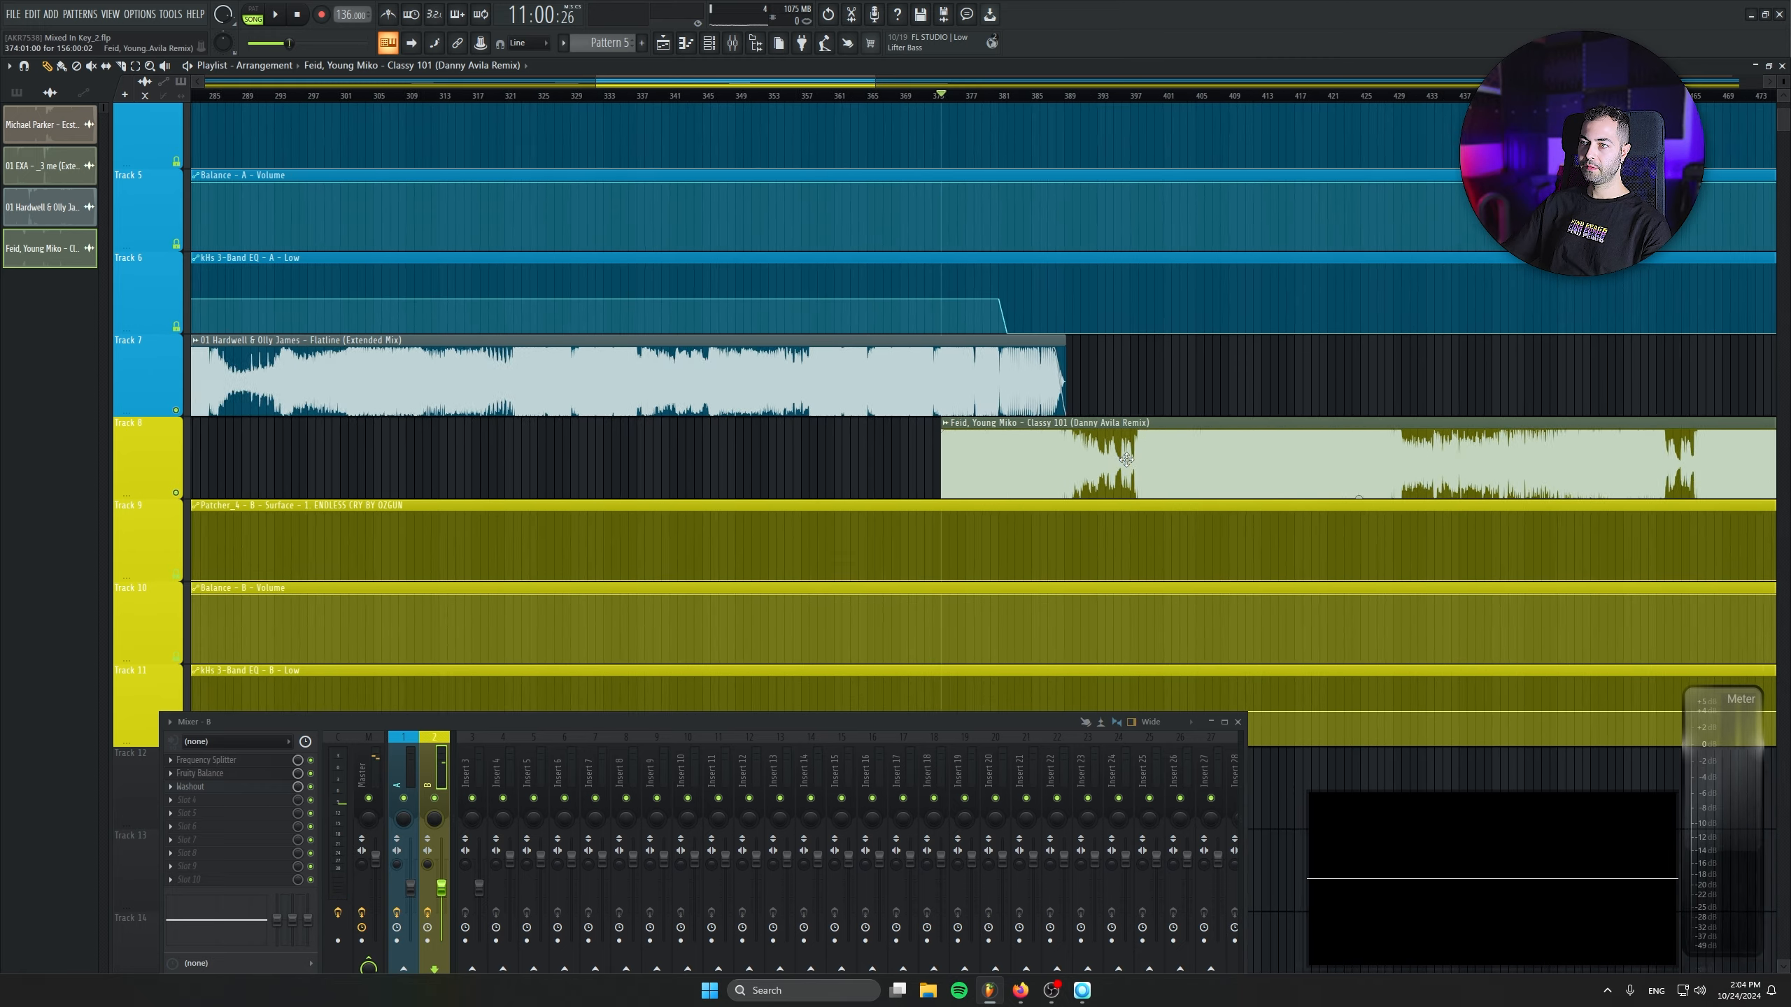
left_click_drag(1255, 520, 515, 511)
left_click_drag(443, 411, 979, 909)
left_click_drag(994, 982, 834, 364)
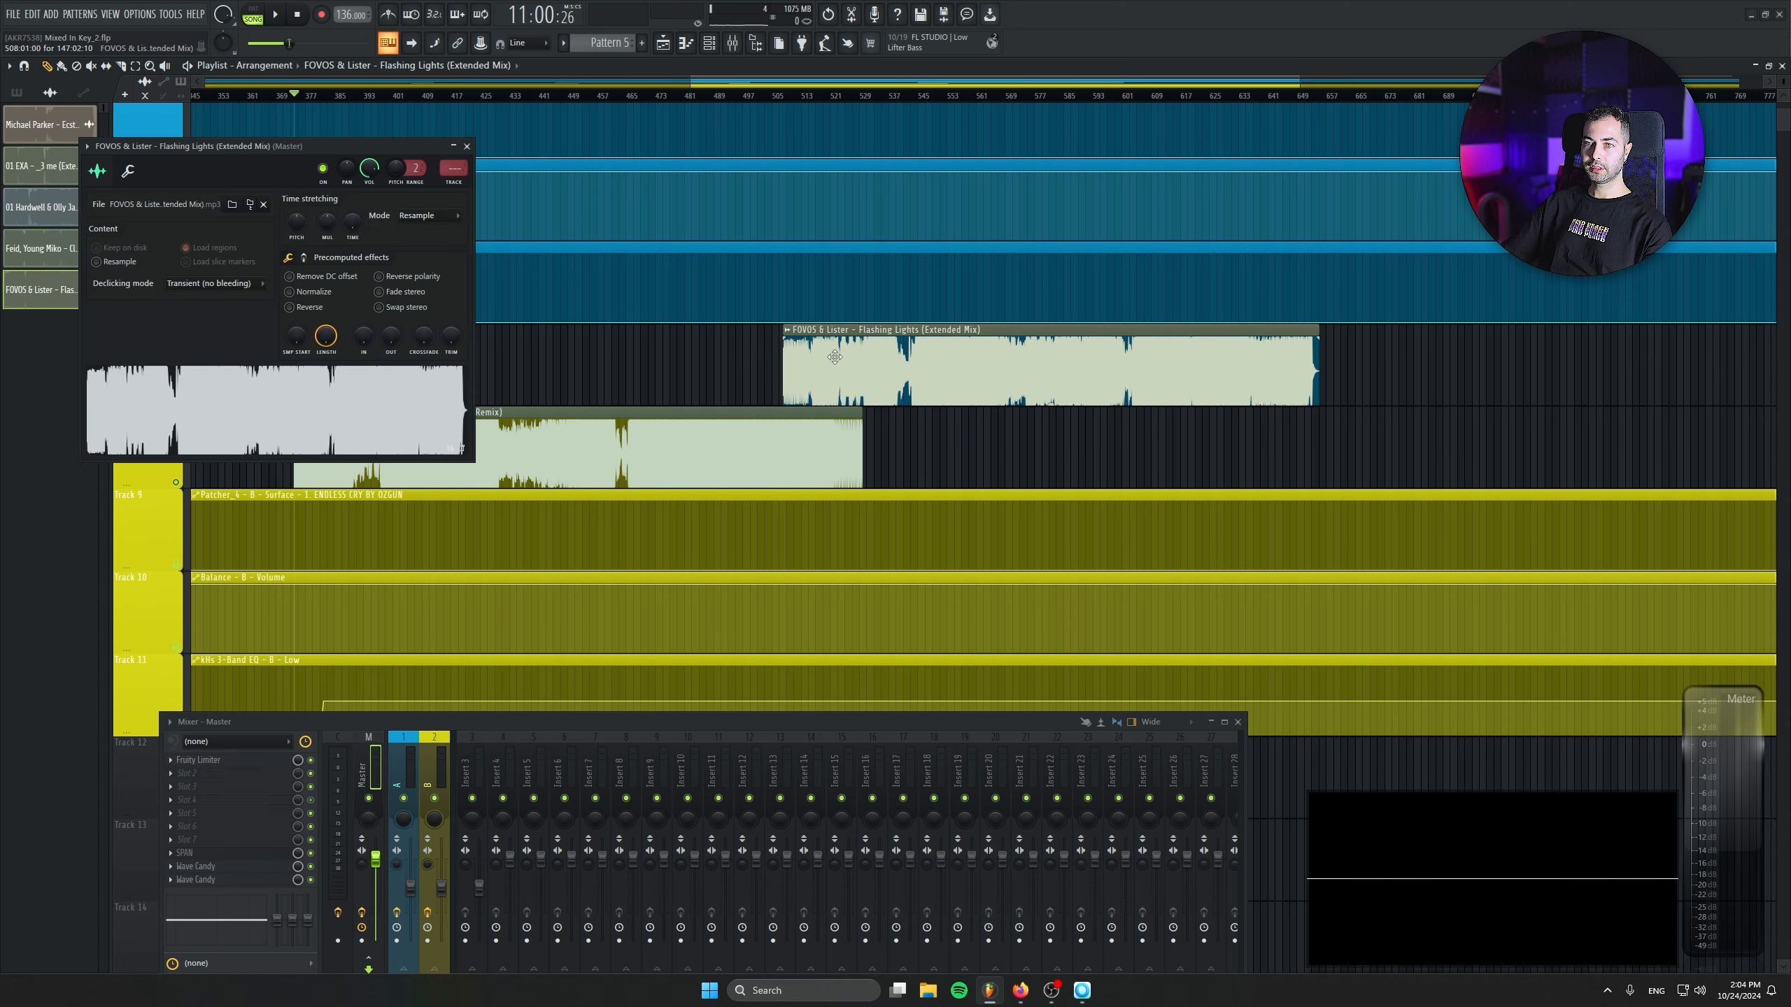
- Fit the Flashing Lights sample to the project tempo with a manually entered BPM and close its channel settings
right_click(361, 225)
left_click(370, 242)
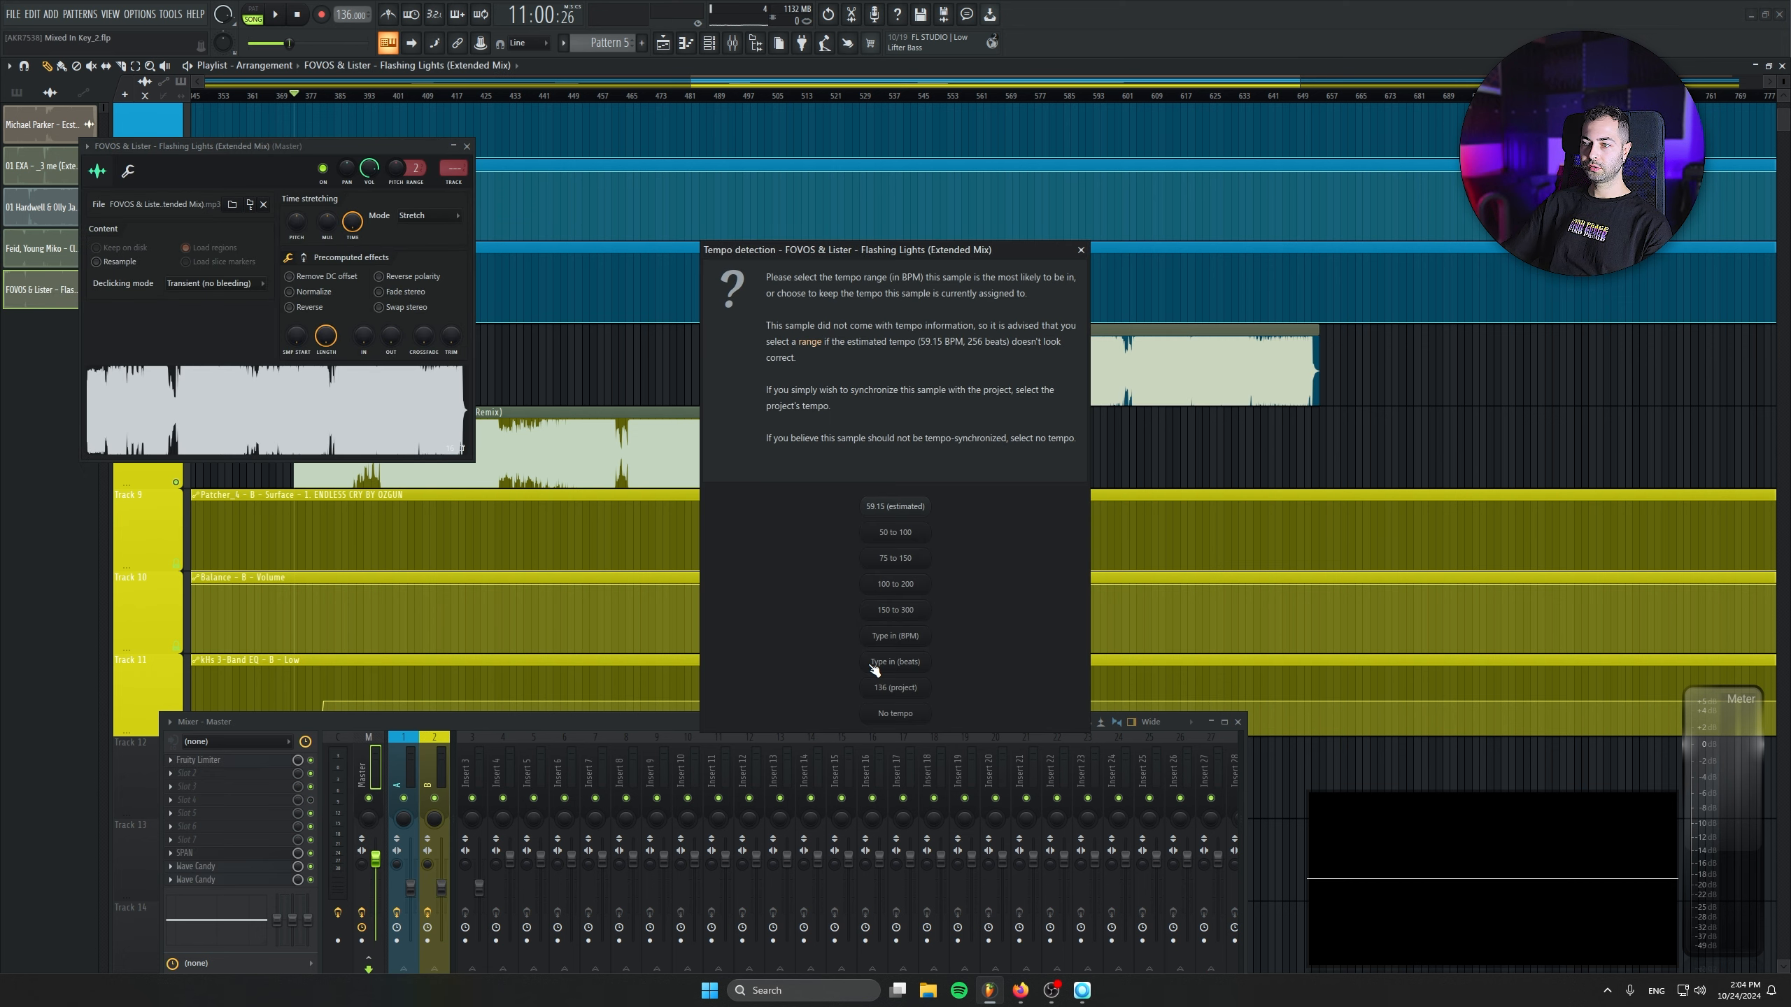
left_click(912, 636)
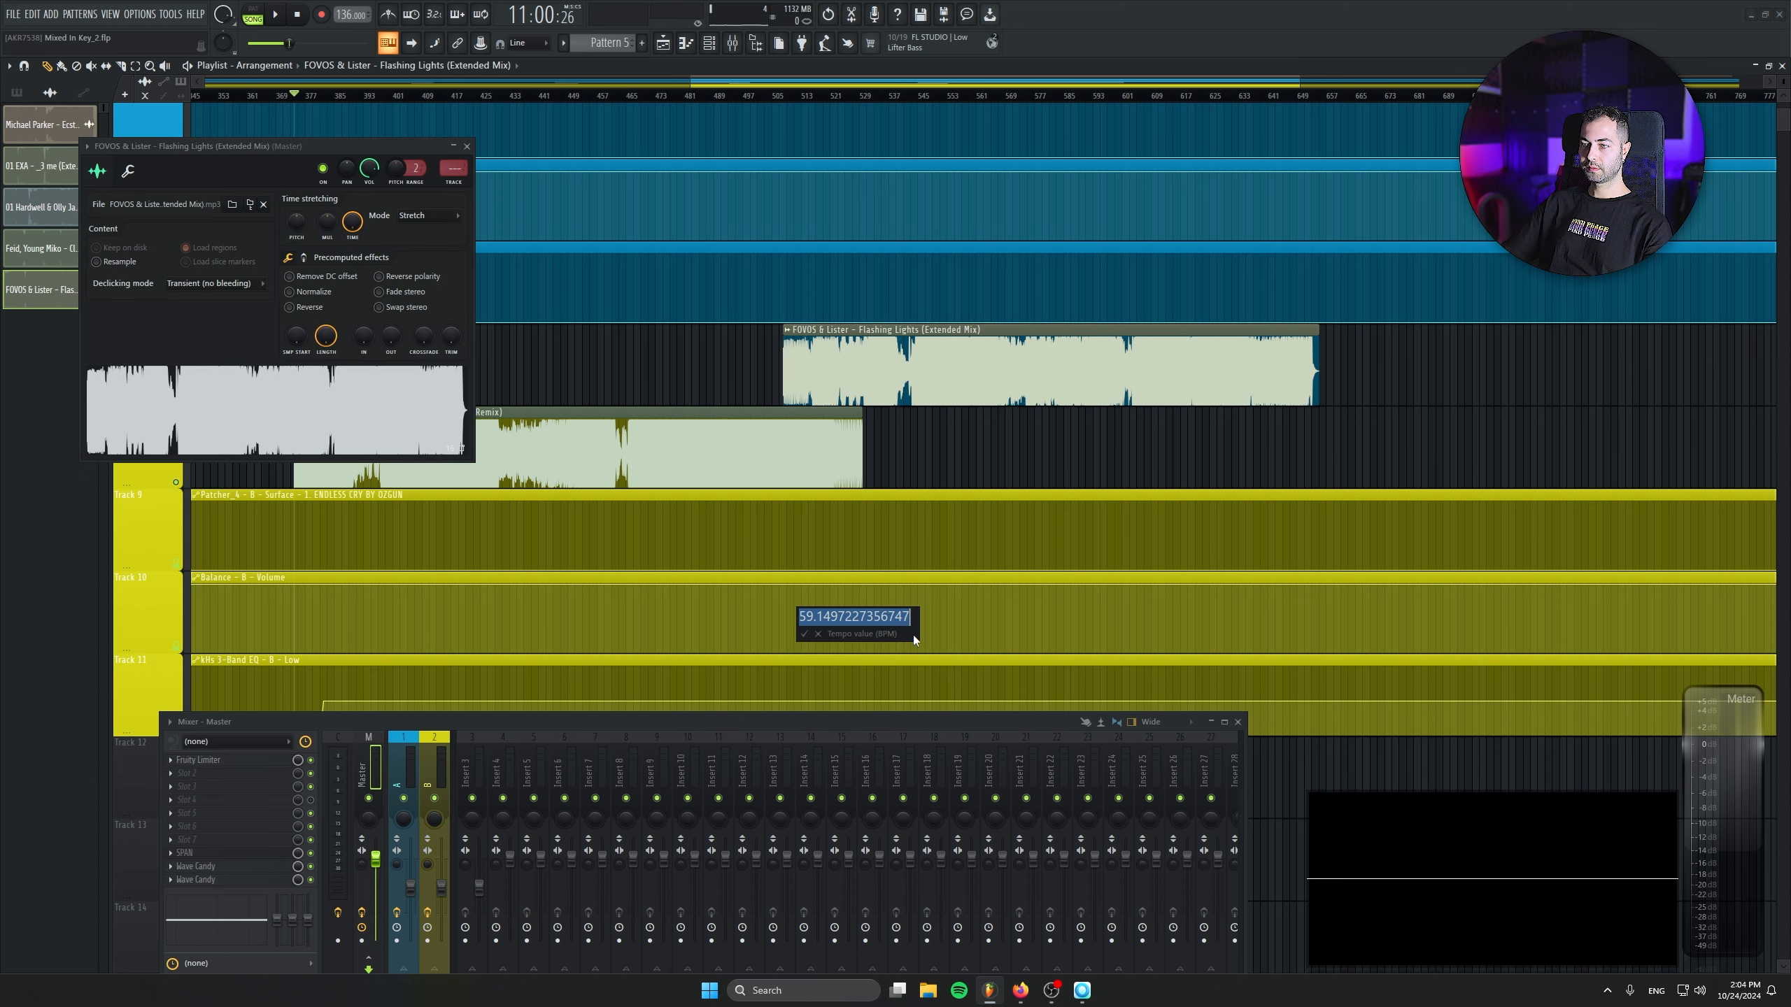
left_click(467, 148)
- Try starting the Flashing Lights clip at bar 506 on Track 7 and shift it closer to the end of Classy 101
left_click_drag(876, 372, 845, 367)
scroll(769, 381, "up", 10)
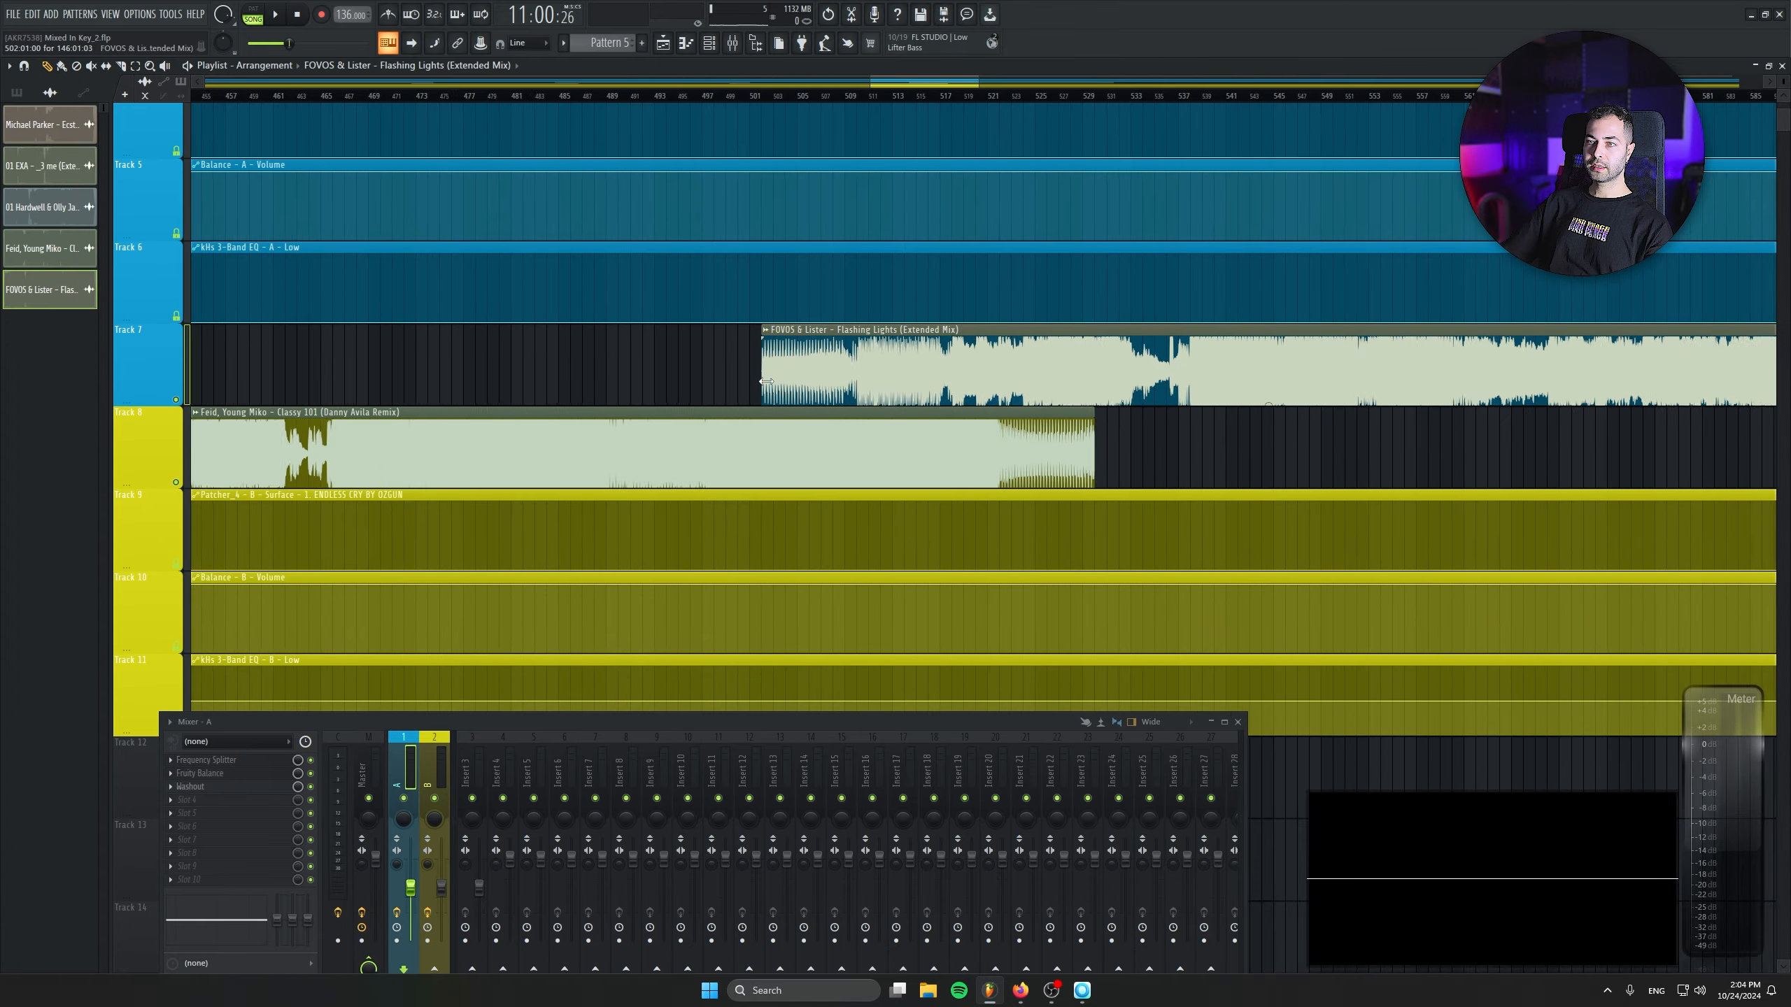
scroll(794, 387, "up", 5)
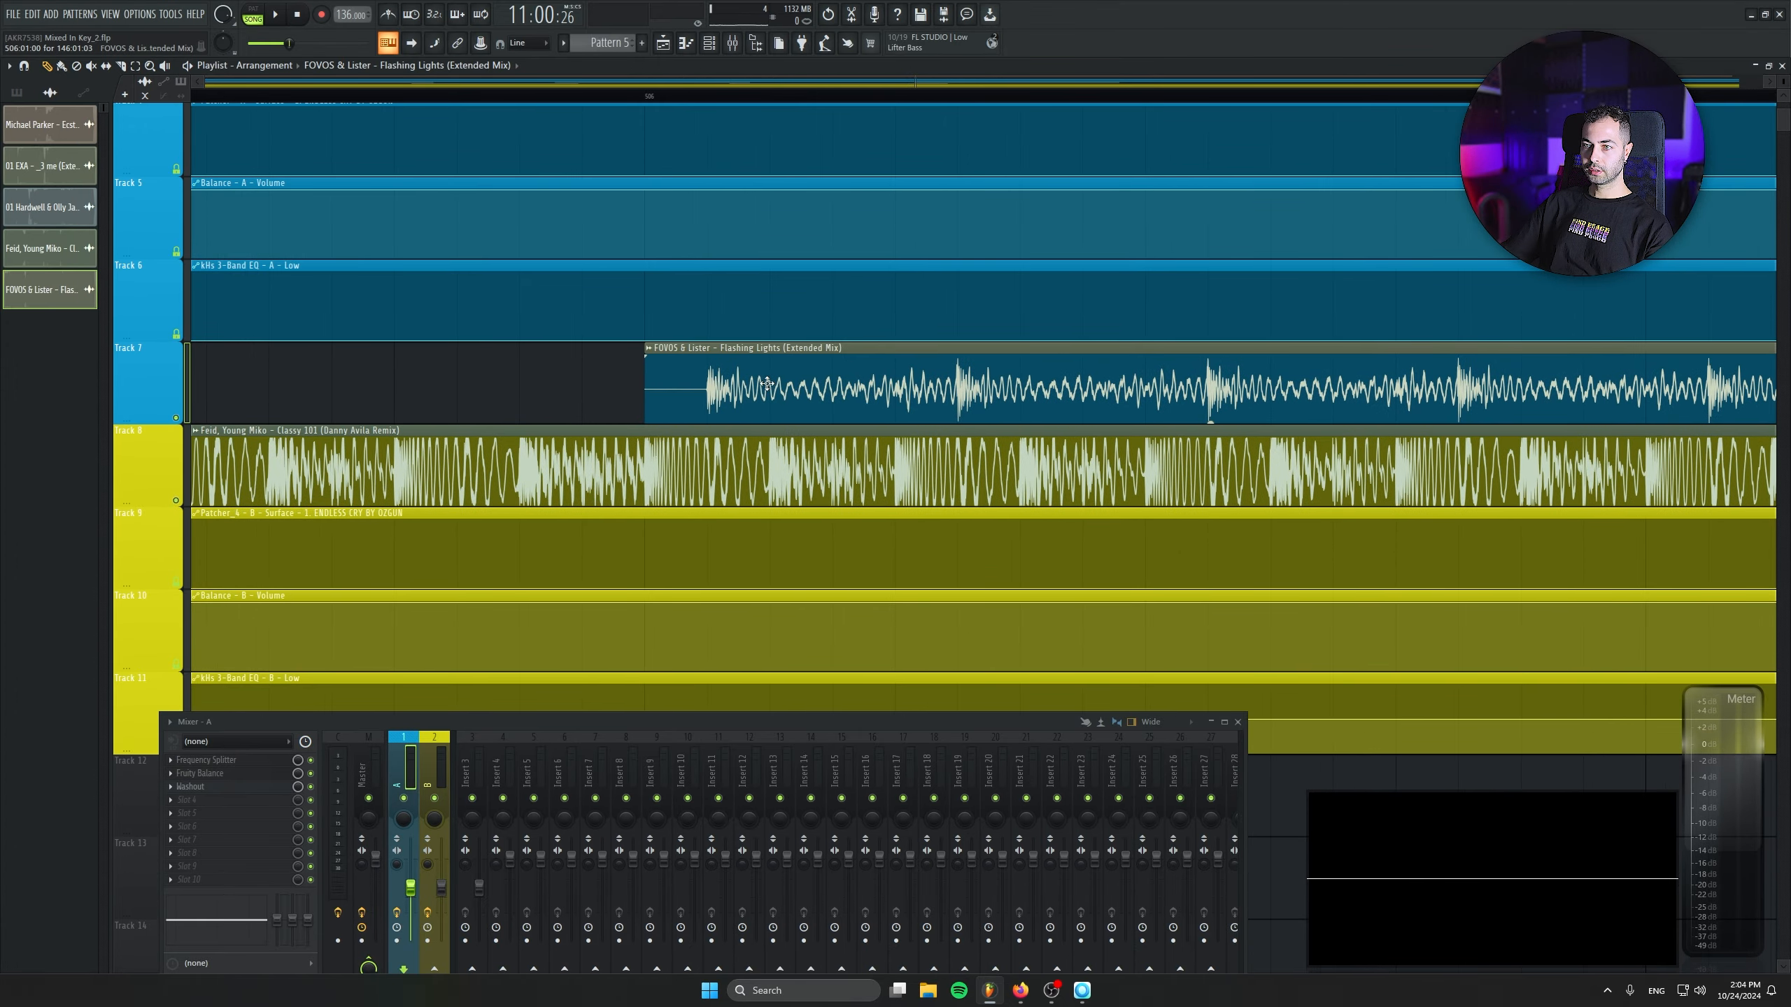
scroll(503, 405, "down", 8)
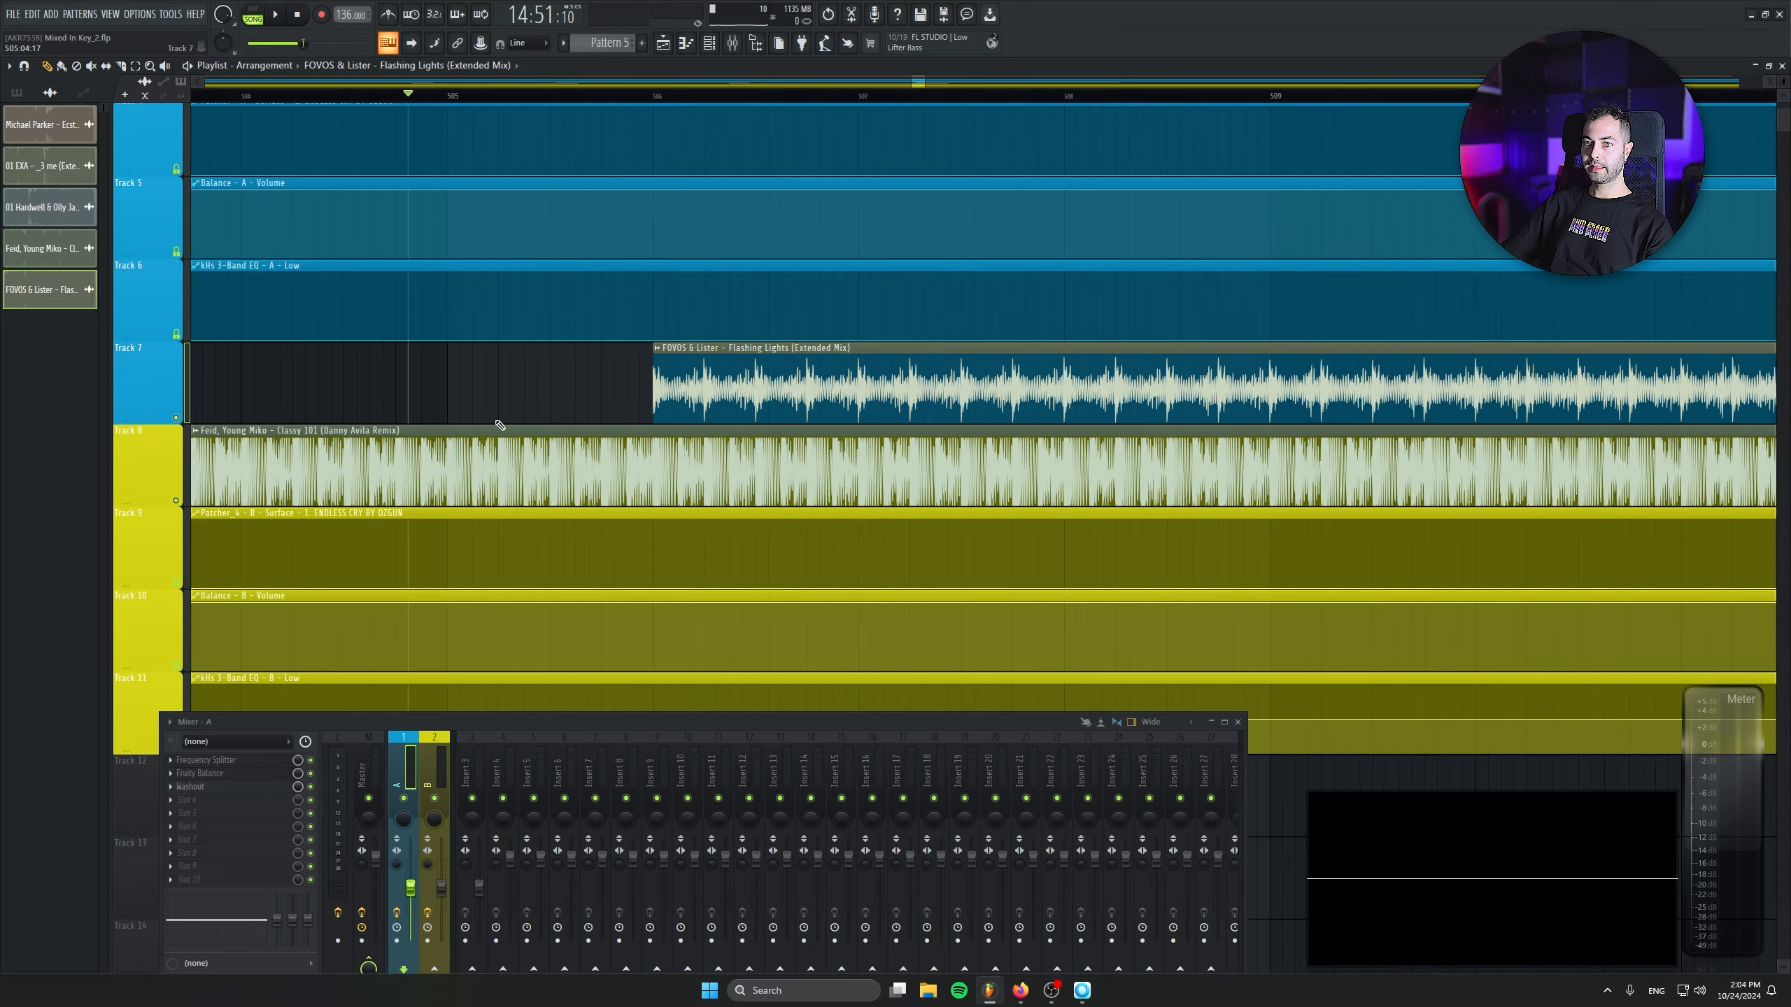
scroll(504, 405, "down", 1)
left_click_drag(593, 388, 988, 385)
left_click_drag(631, 324, 1100, 356)
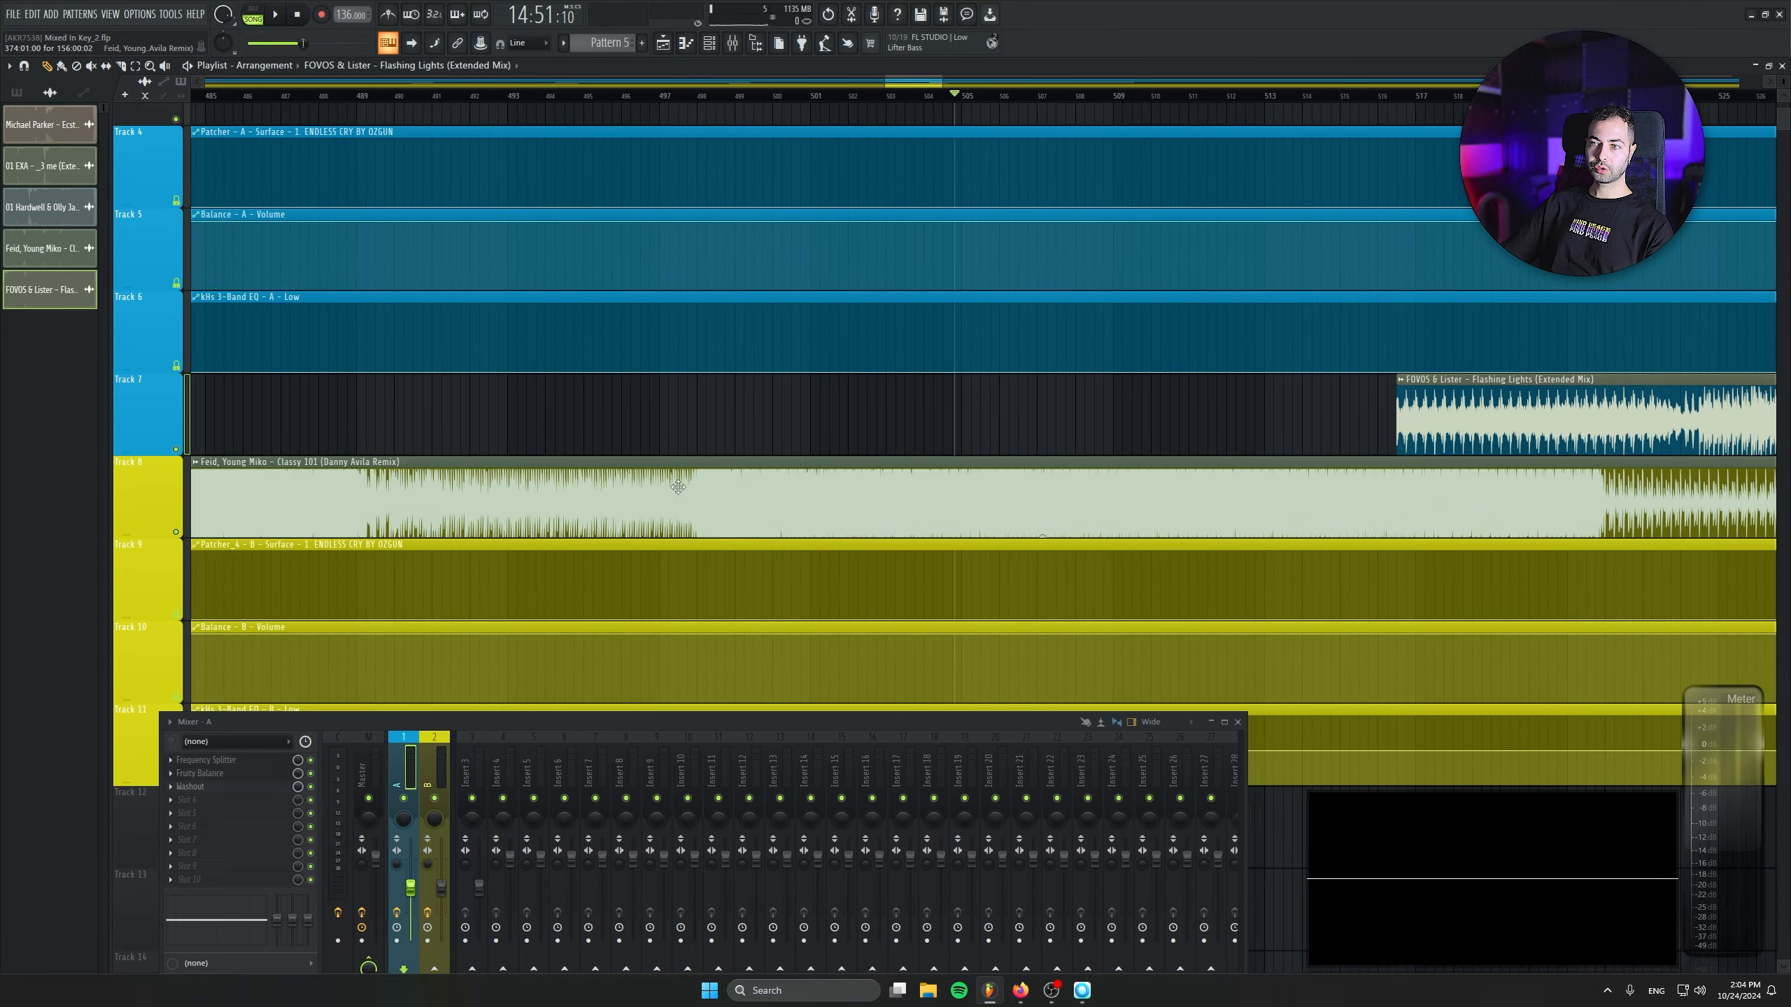
- Move the Flashing Lights clip to start at bar 498 on Track 7 and play the overlap with Classy 101
scroll(712, 106, "down", 8)
key("space")
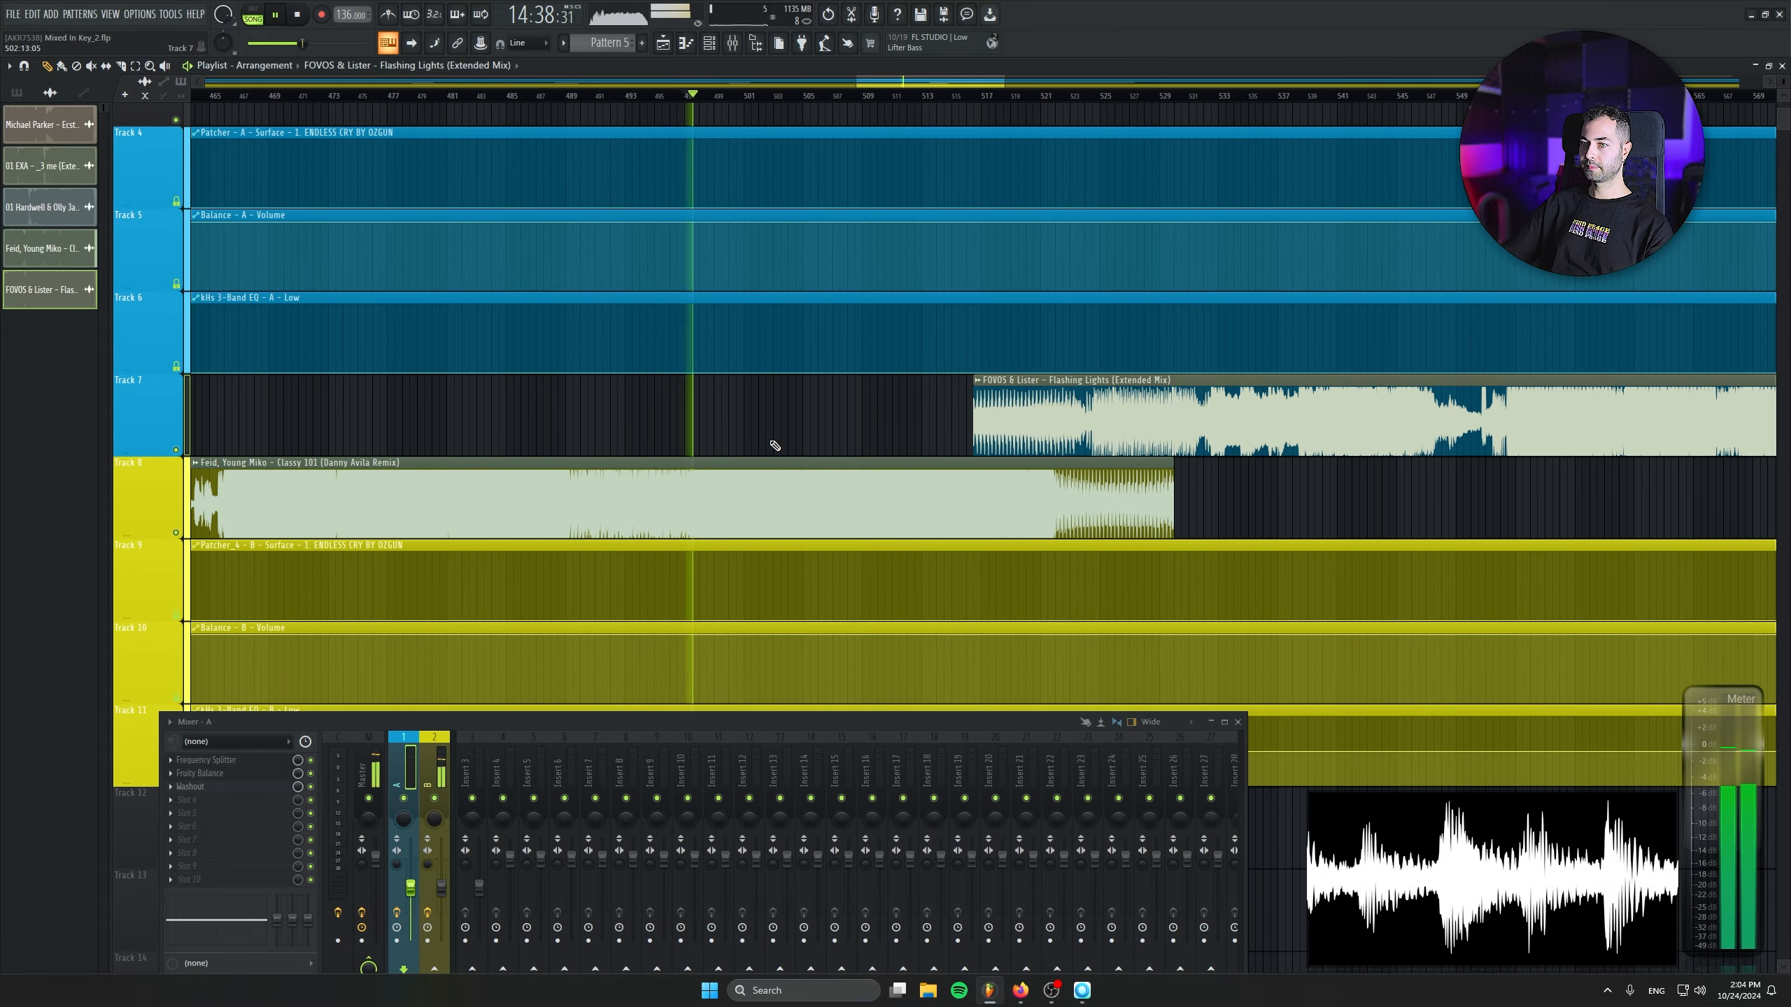
scroll(772, 440, "up", 3)
key("space")
left_click_drag(1276, 419, 764, 423)
key("space")
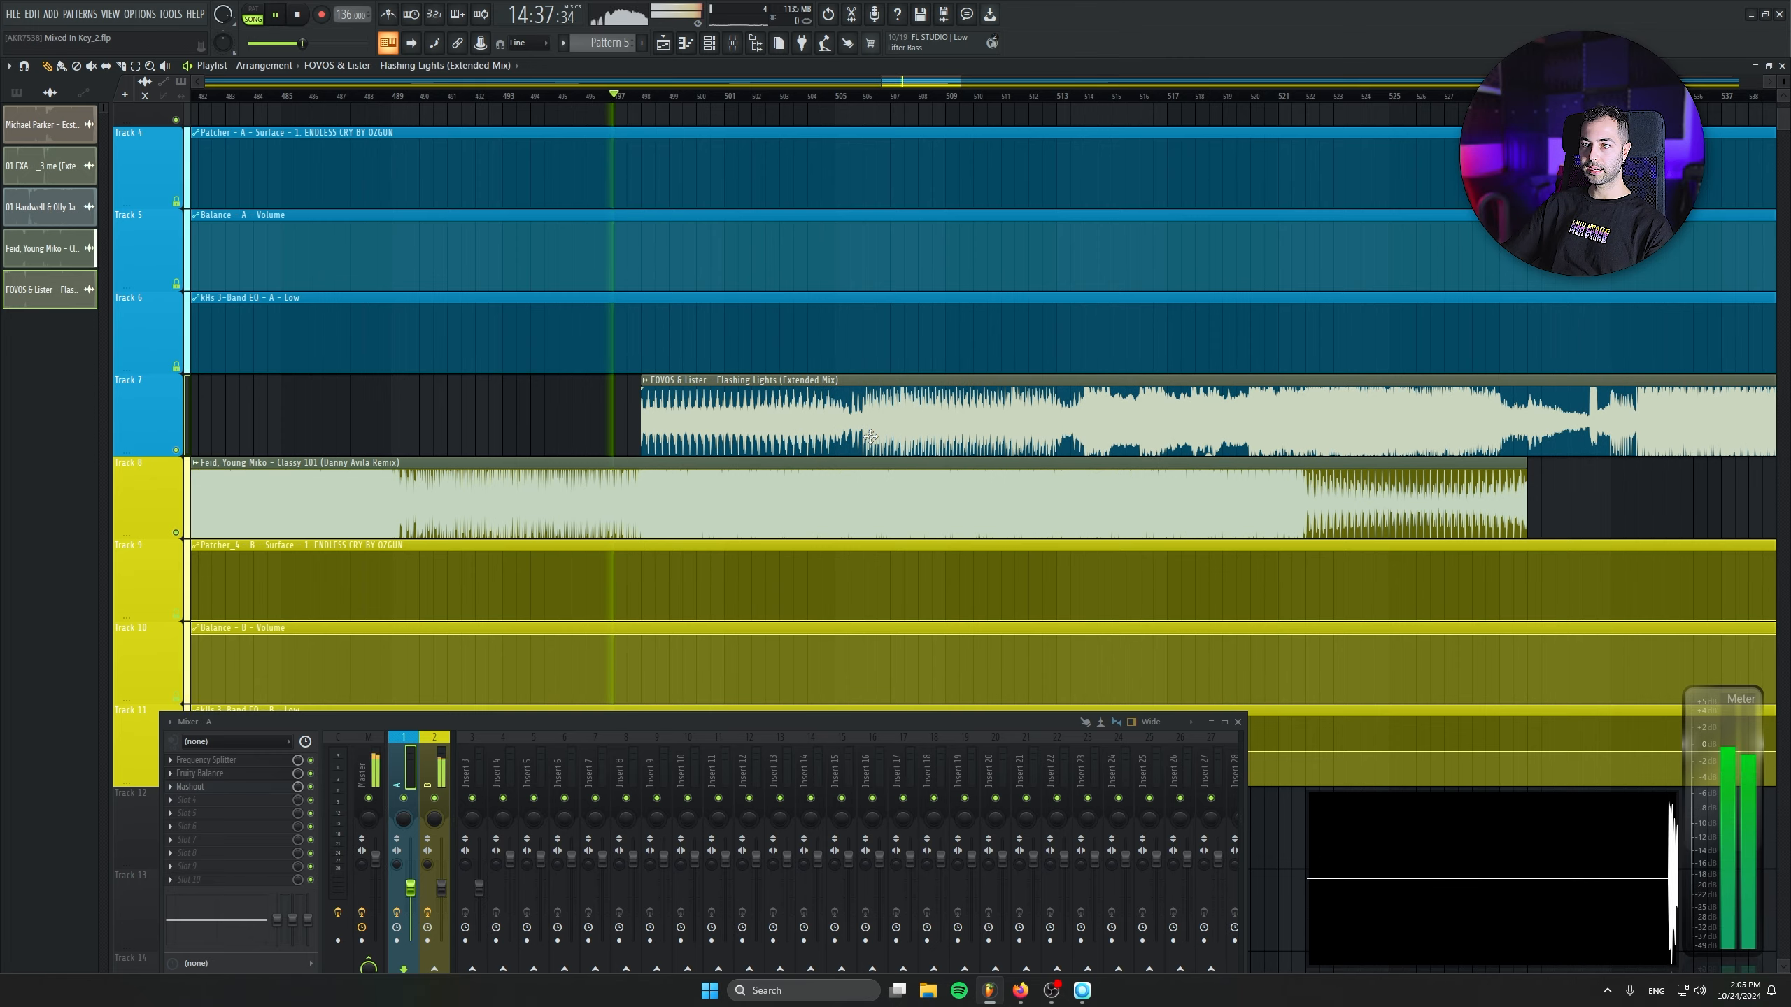
- Add points to the kHs 3-Band EQ - A - Low automation to ramp it up from its minimum between bars 505 and 506
scroll(825, 370, "up", 4)
right_click(826, 371)
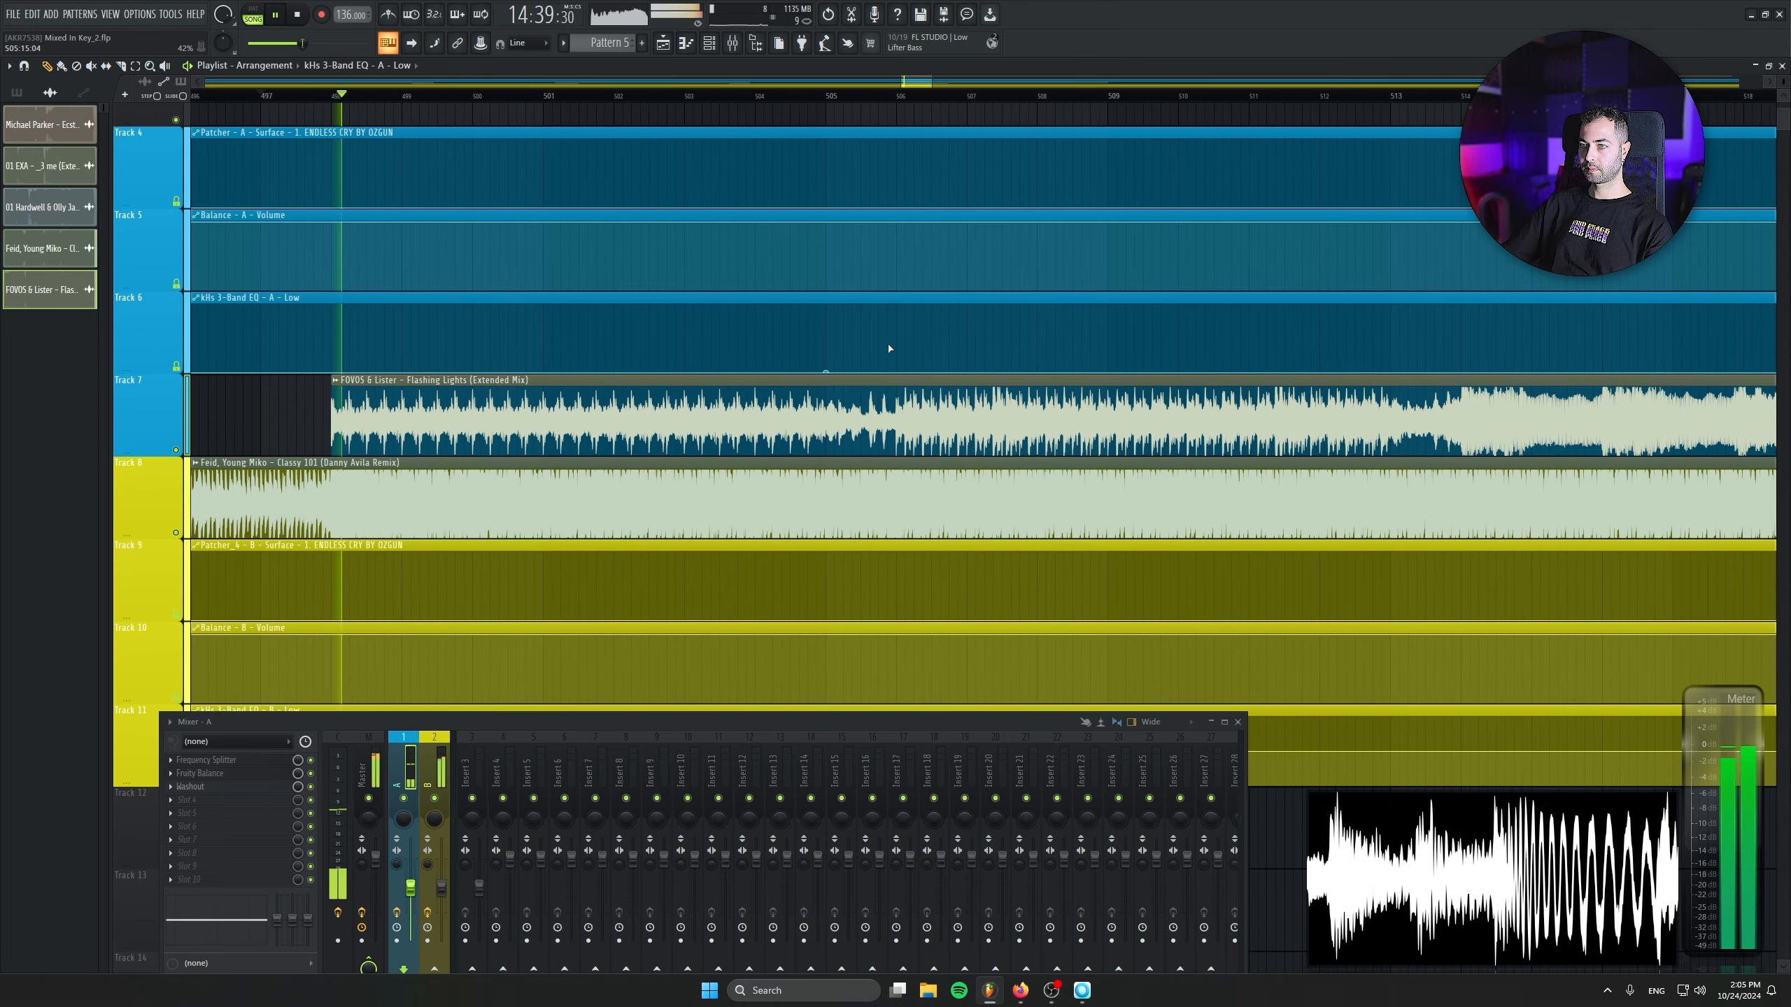
right_click(904, 344)
right_click(905, 345)
left_click(904, 345)
left_click_drag(905, 345, 896, 345)
right_click(897, 346)
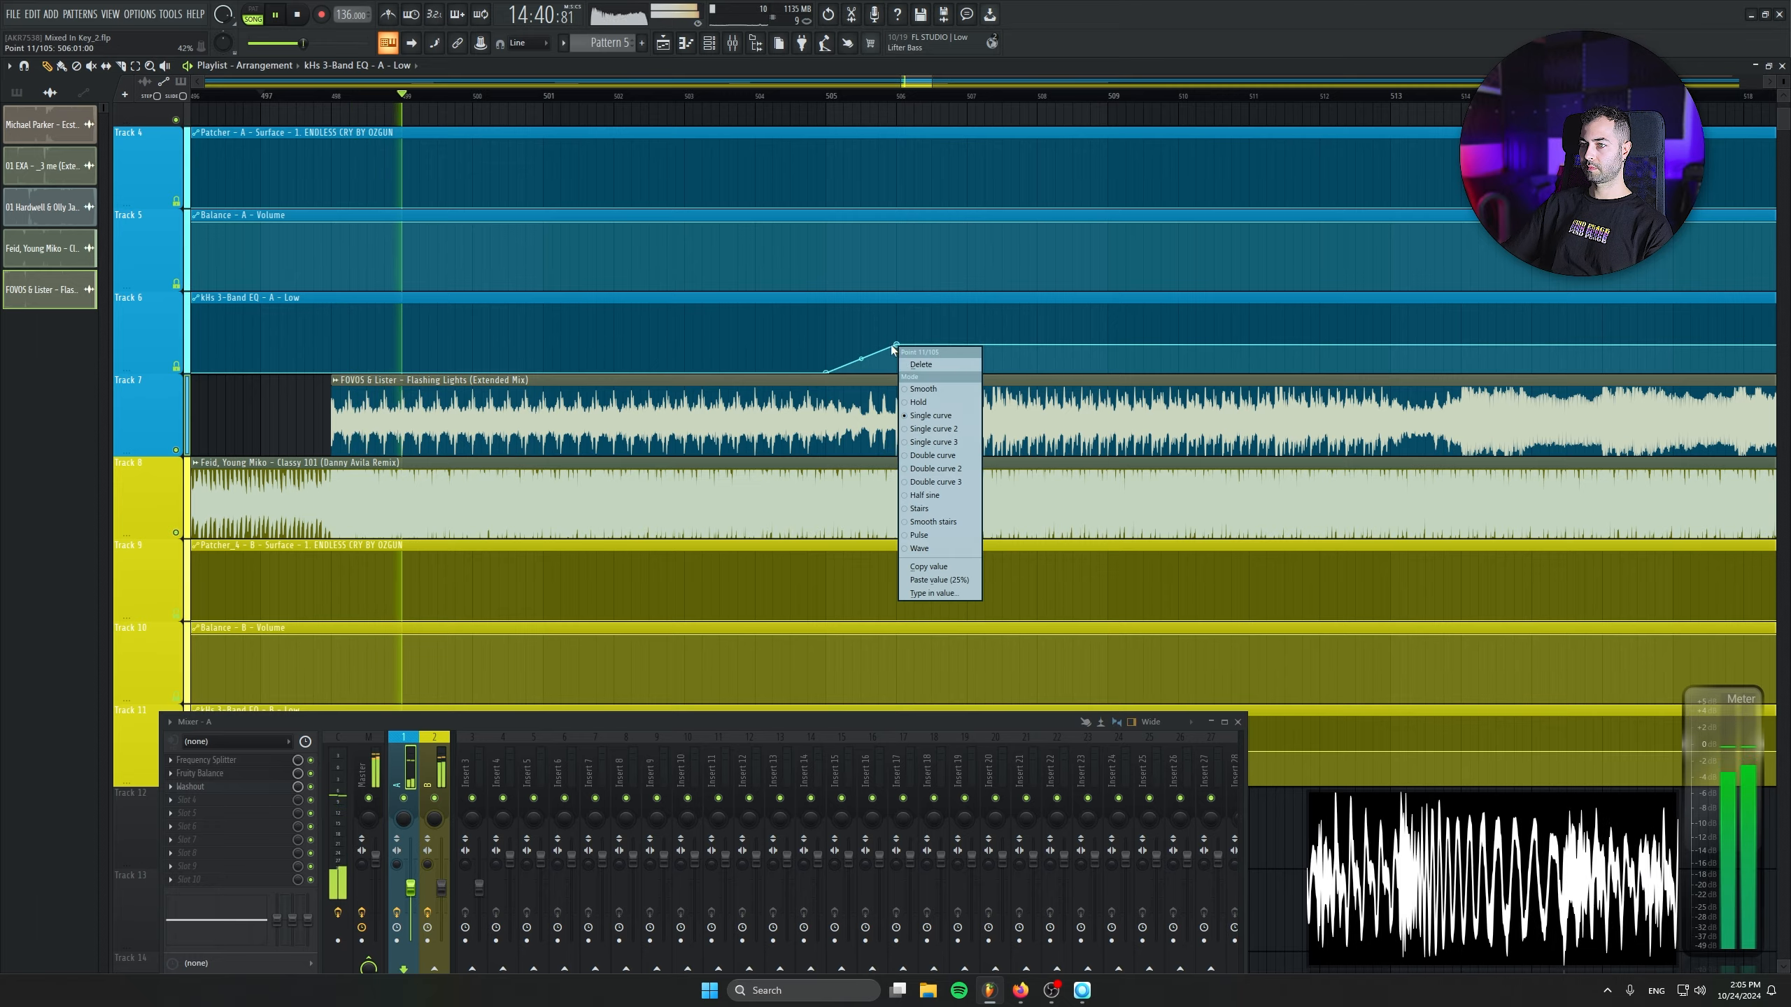
left_click(937, 586)
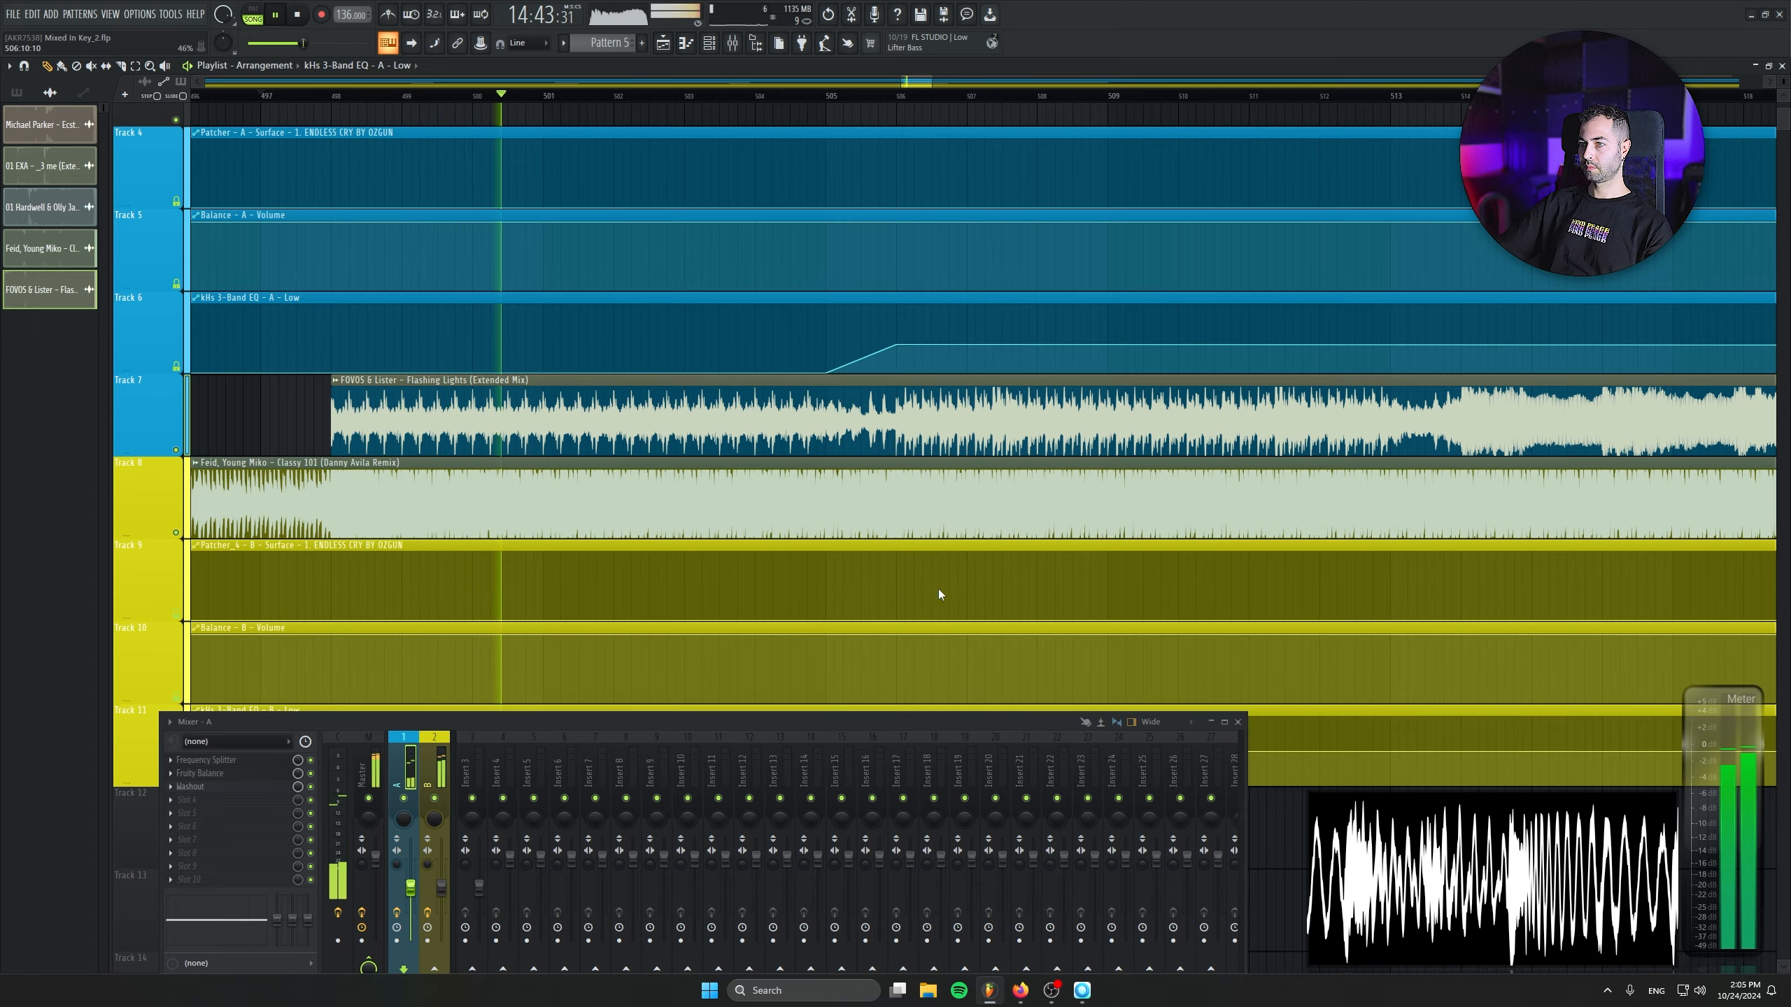
- Ramp the kHs 3-Band EQ - B - Low automation down to its minimum between bars 505 and 506
scroll(1013, 356, "down", 1)
scroll(1014, 356, "down", 1)
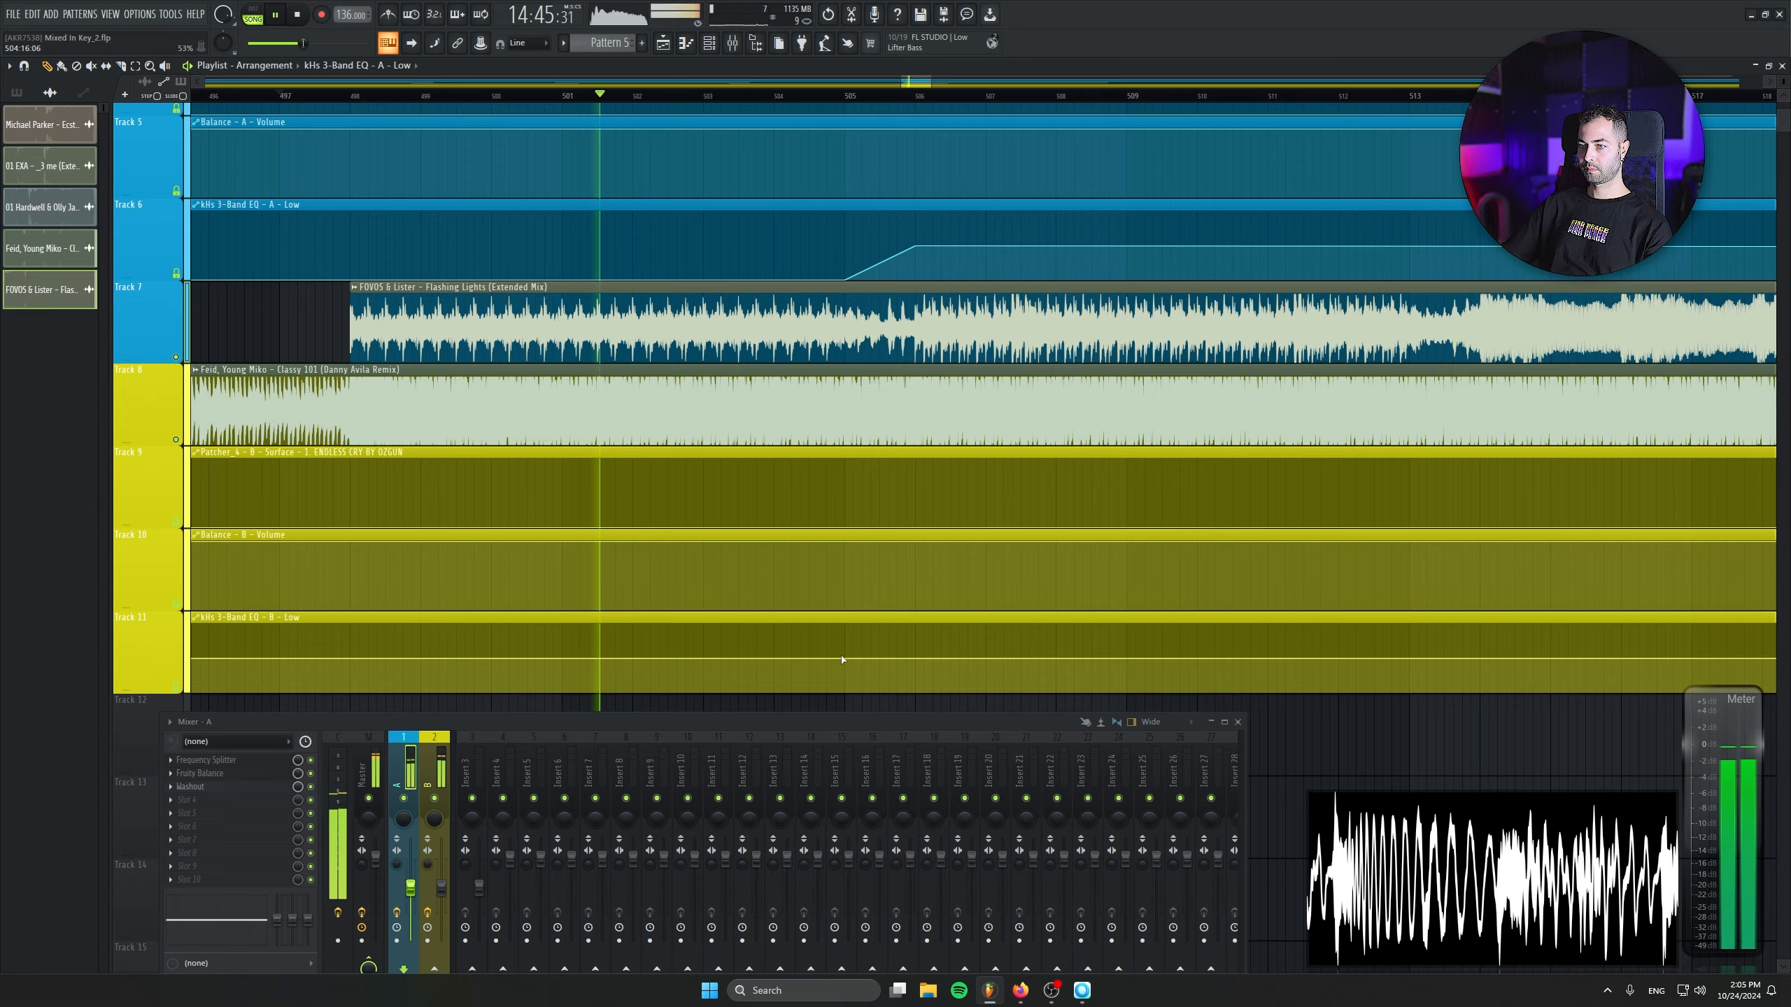
right_click(844, 657)
right_click(915, 693)
right_click(840, 655)
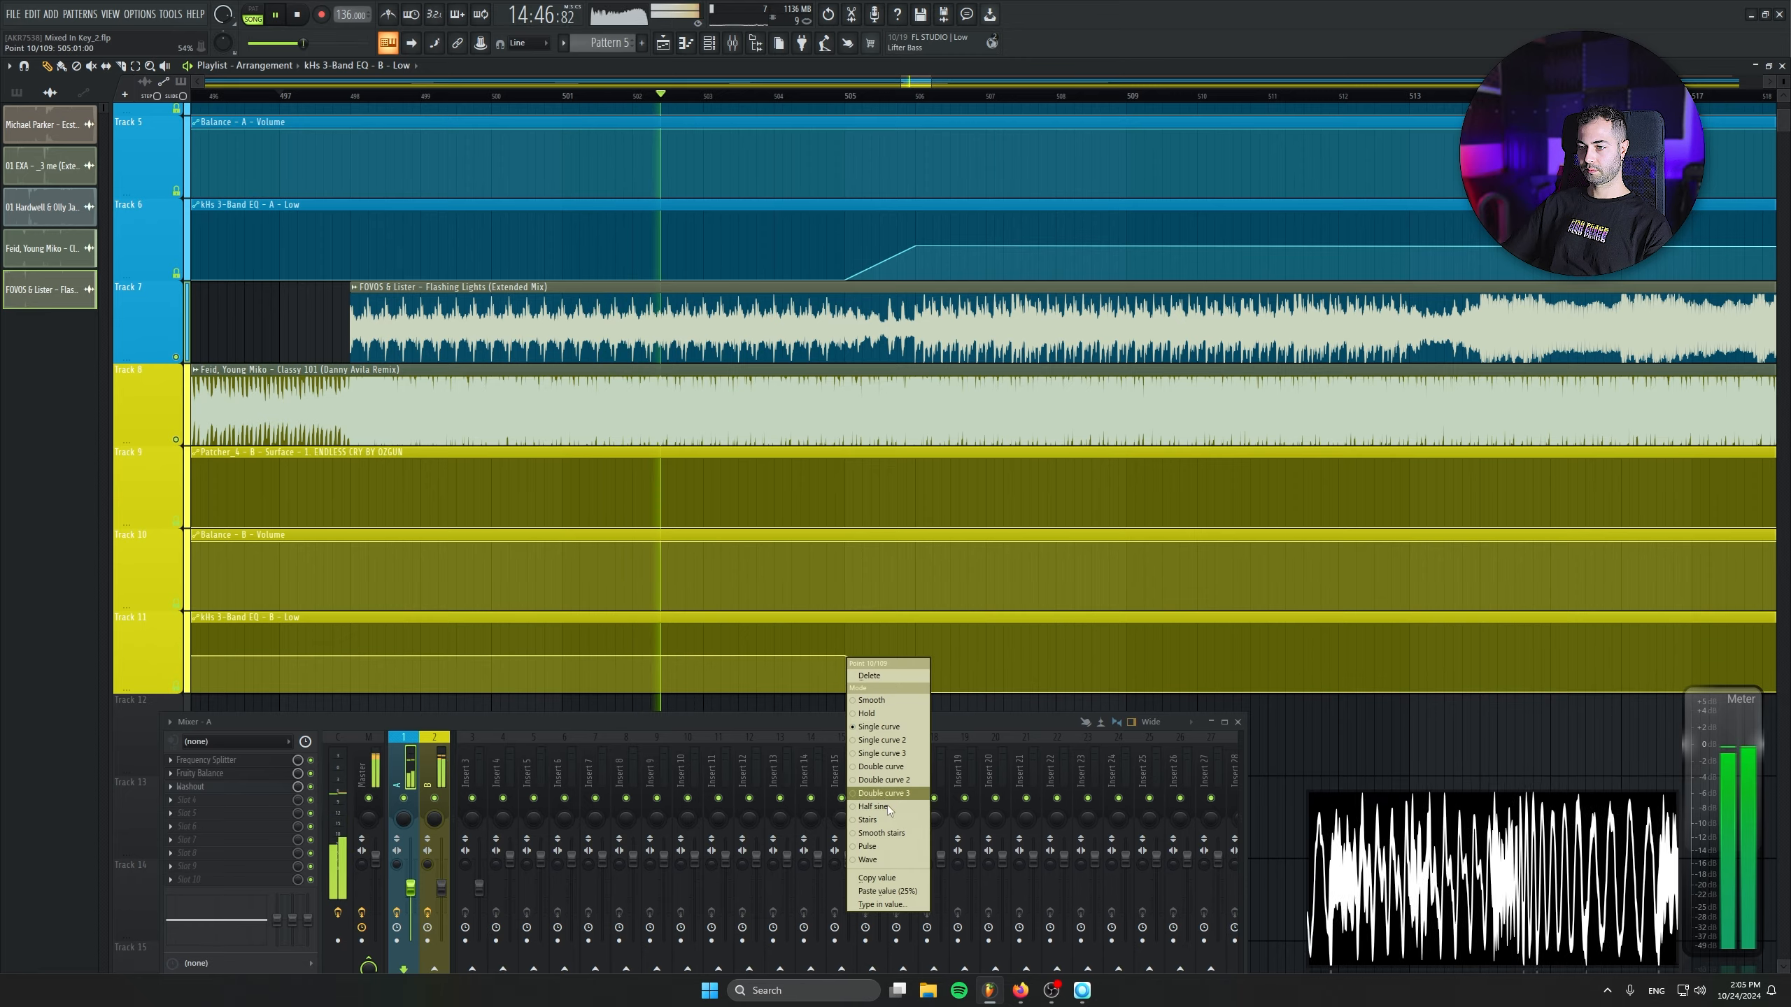
left_click(905, 904)
key("Return")
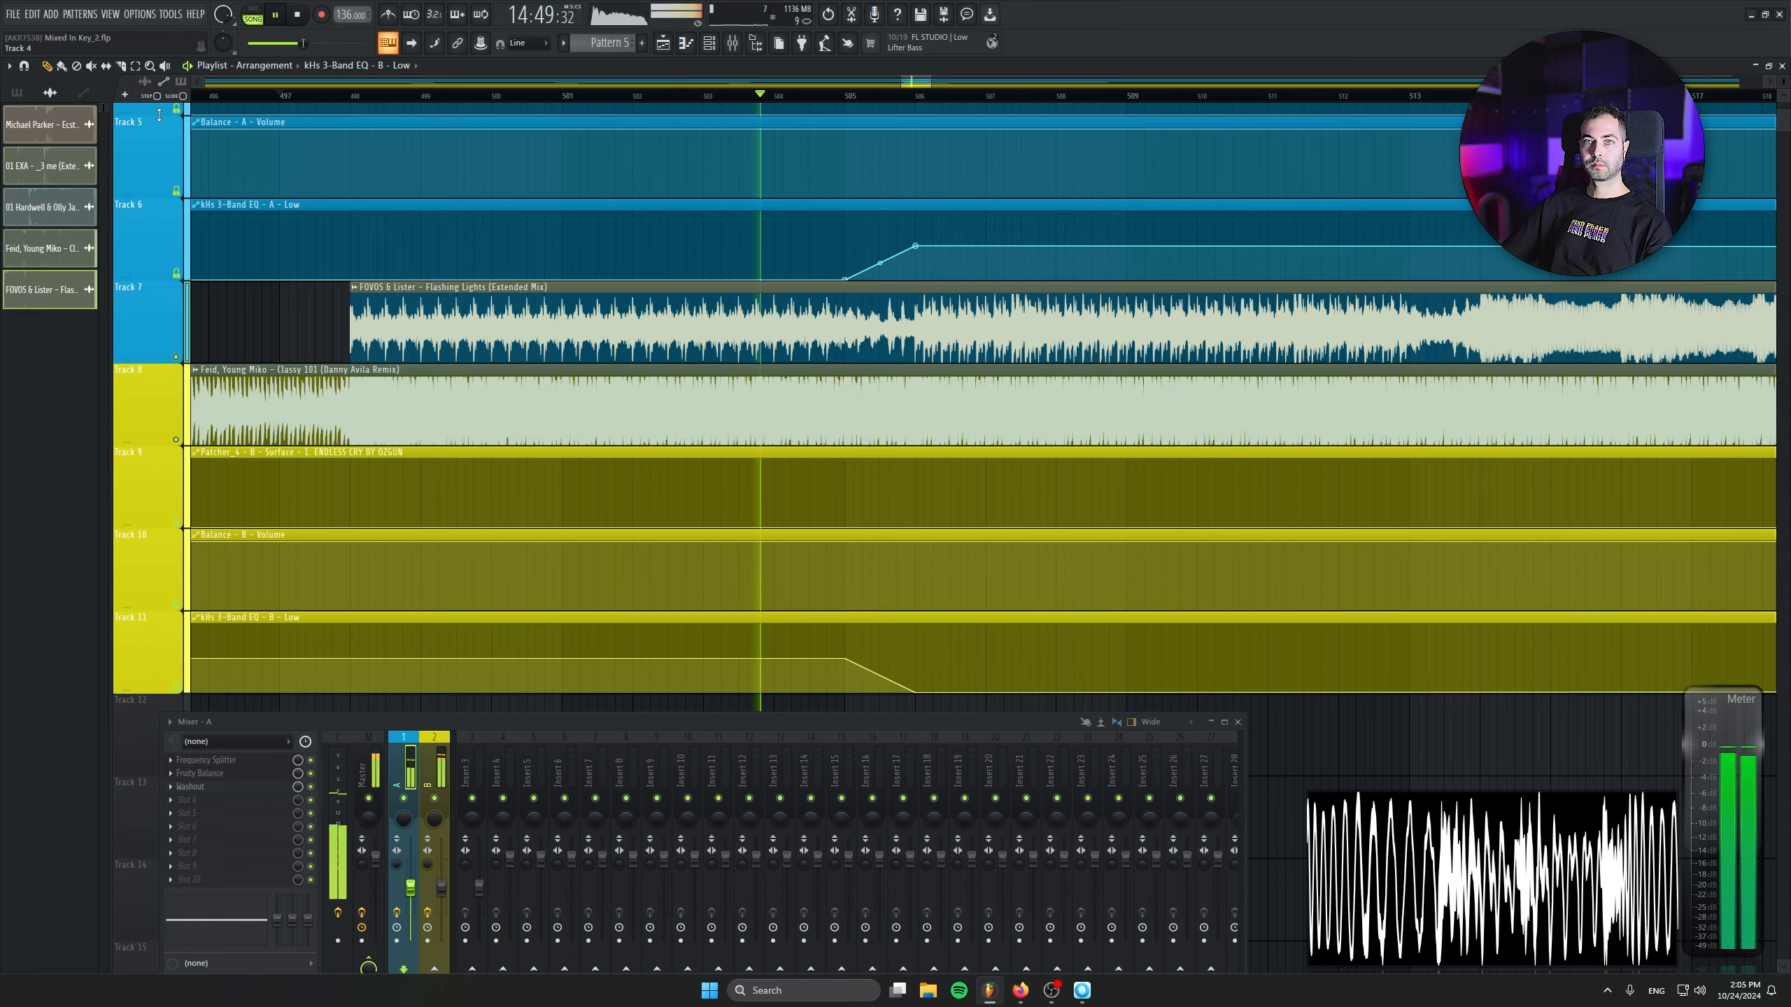
- Cut the section between bars 506 and 522 out of Classy 101 and move its last 8 bars to start at bar 506
scroll(891, 389, "down", 1)
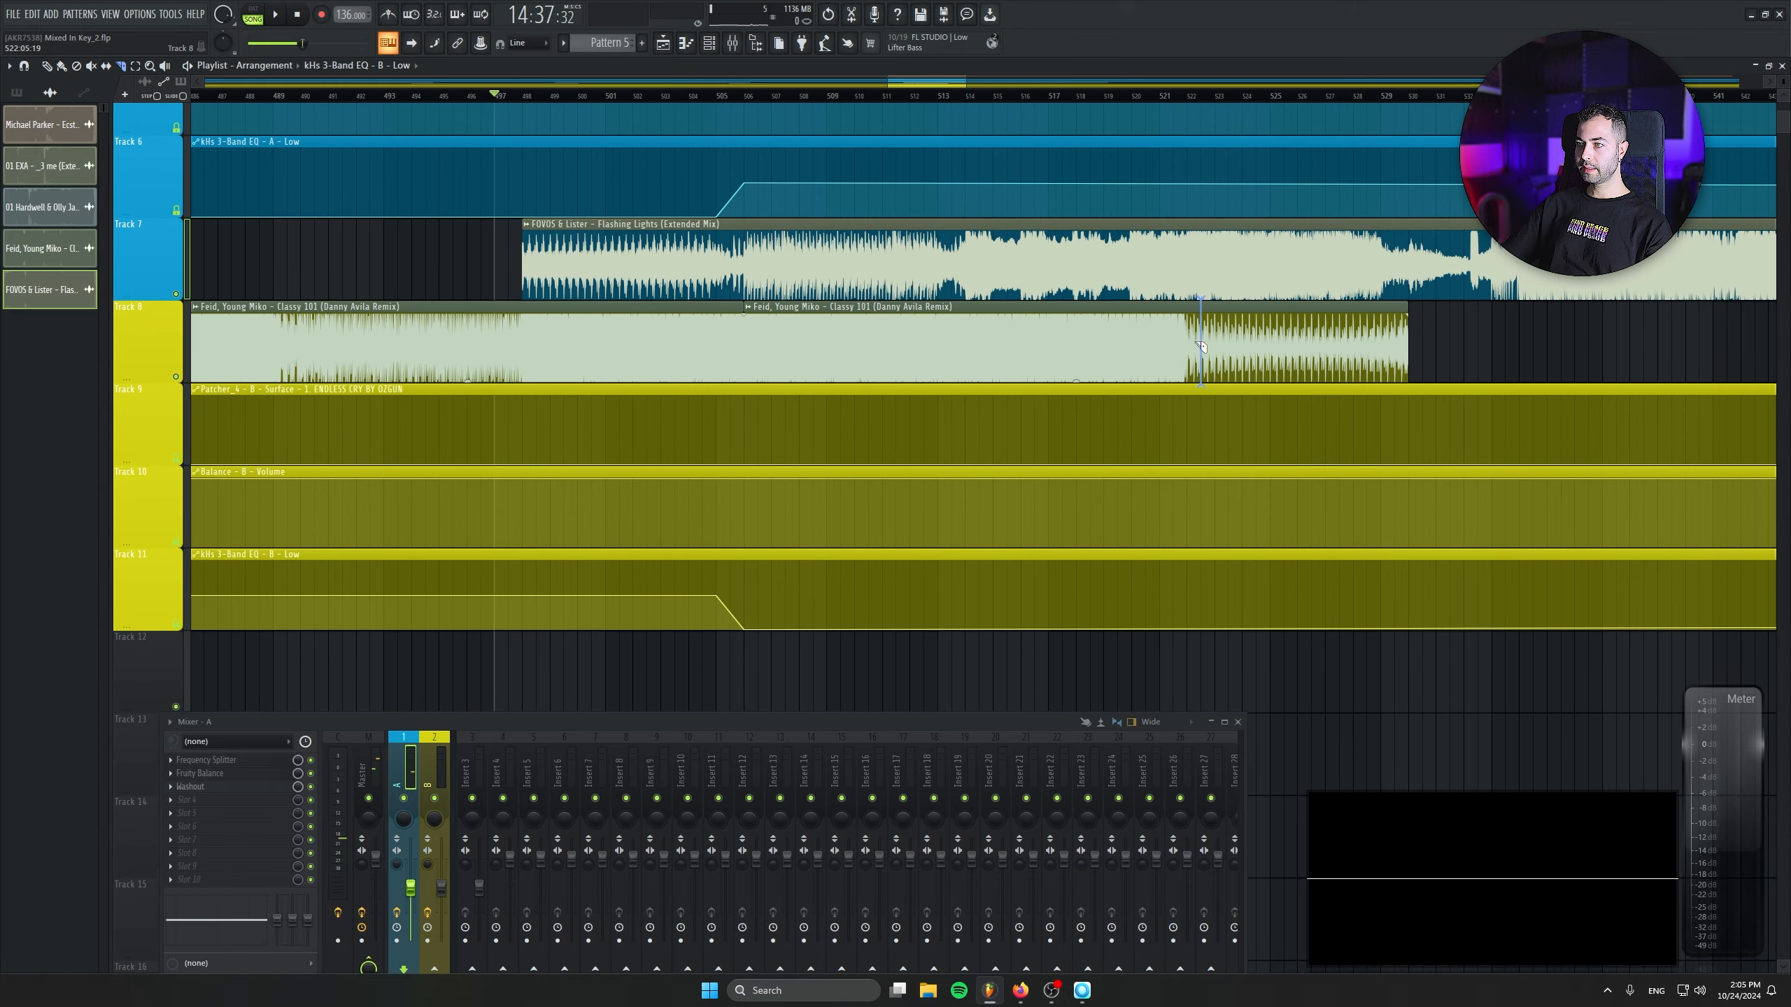
right_click(852, 329)
left_click_drag(1277, 335, 833, 332)
- Fade out the end of the last Classy 101 clip before bar 514 while playing the transition, and stop playback
key("space")
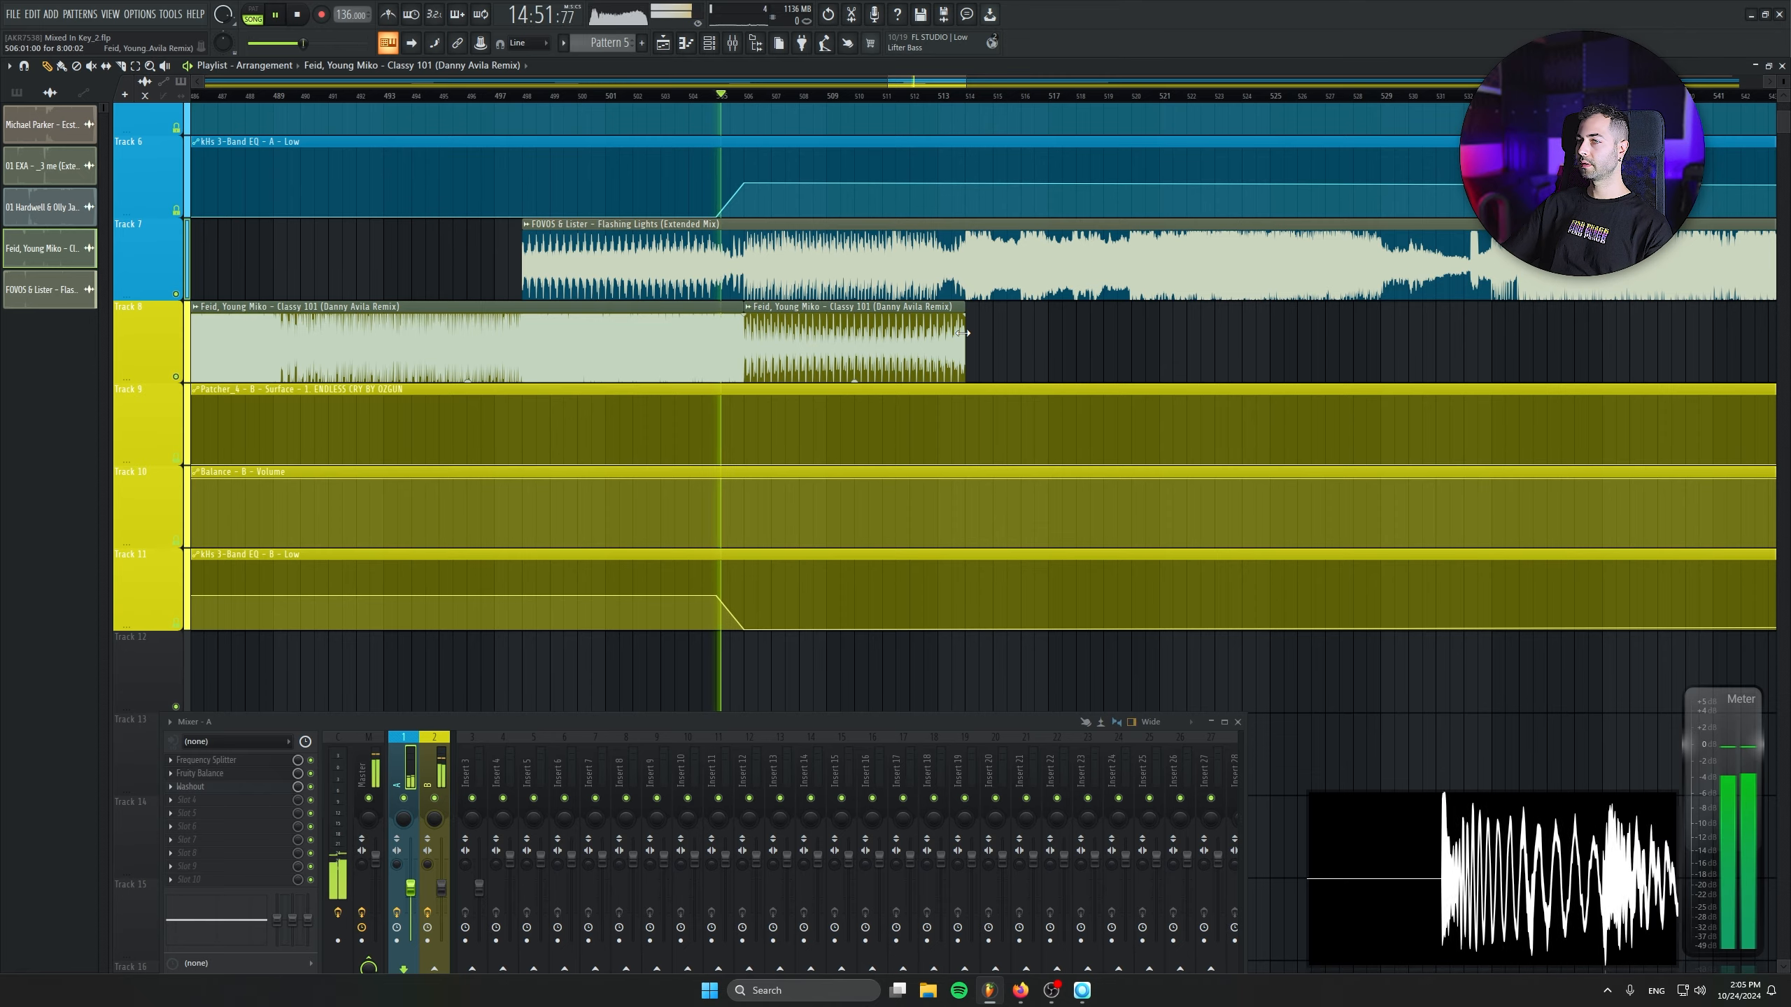
left_click_drag(964, 316, 918, 318)
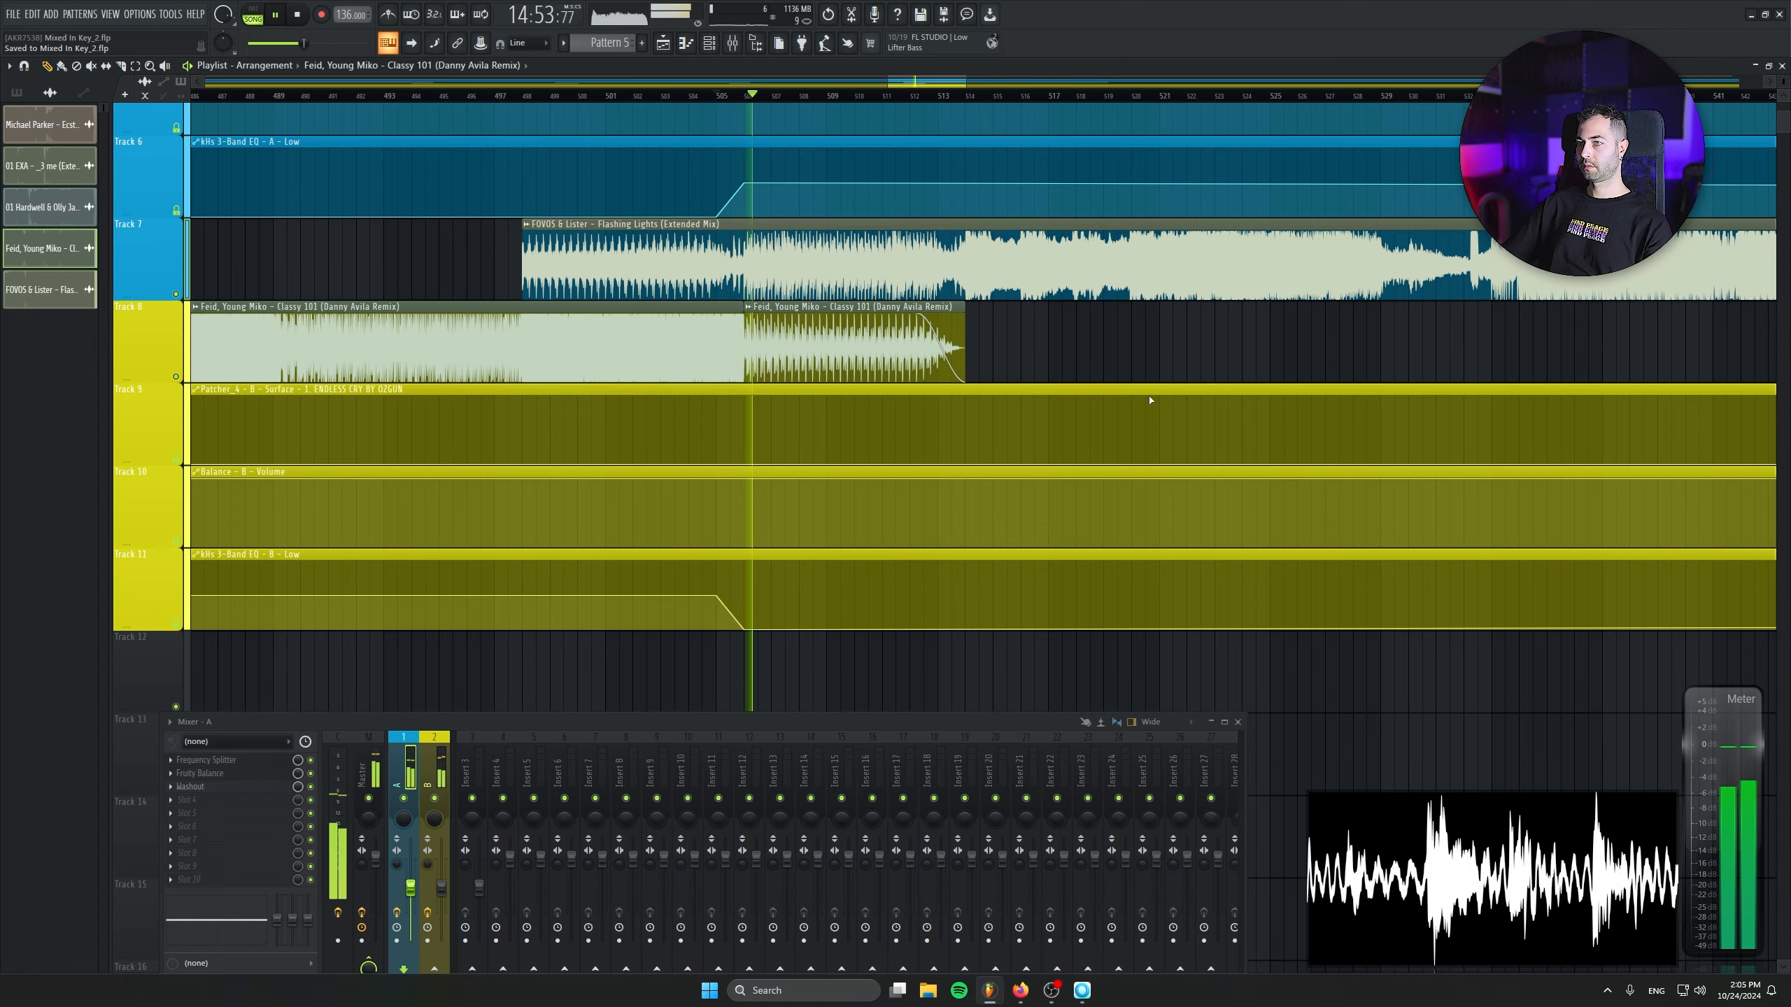
scroll(918, 352, "down", 1)
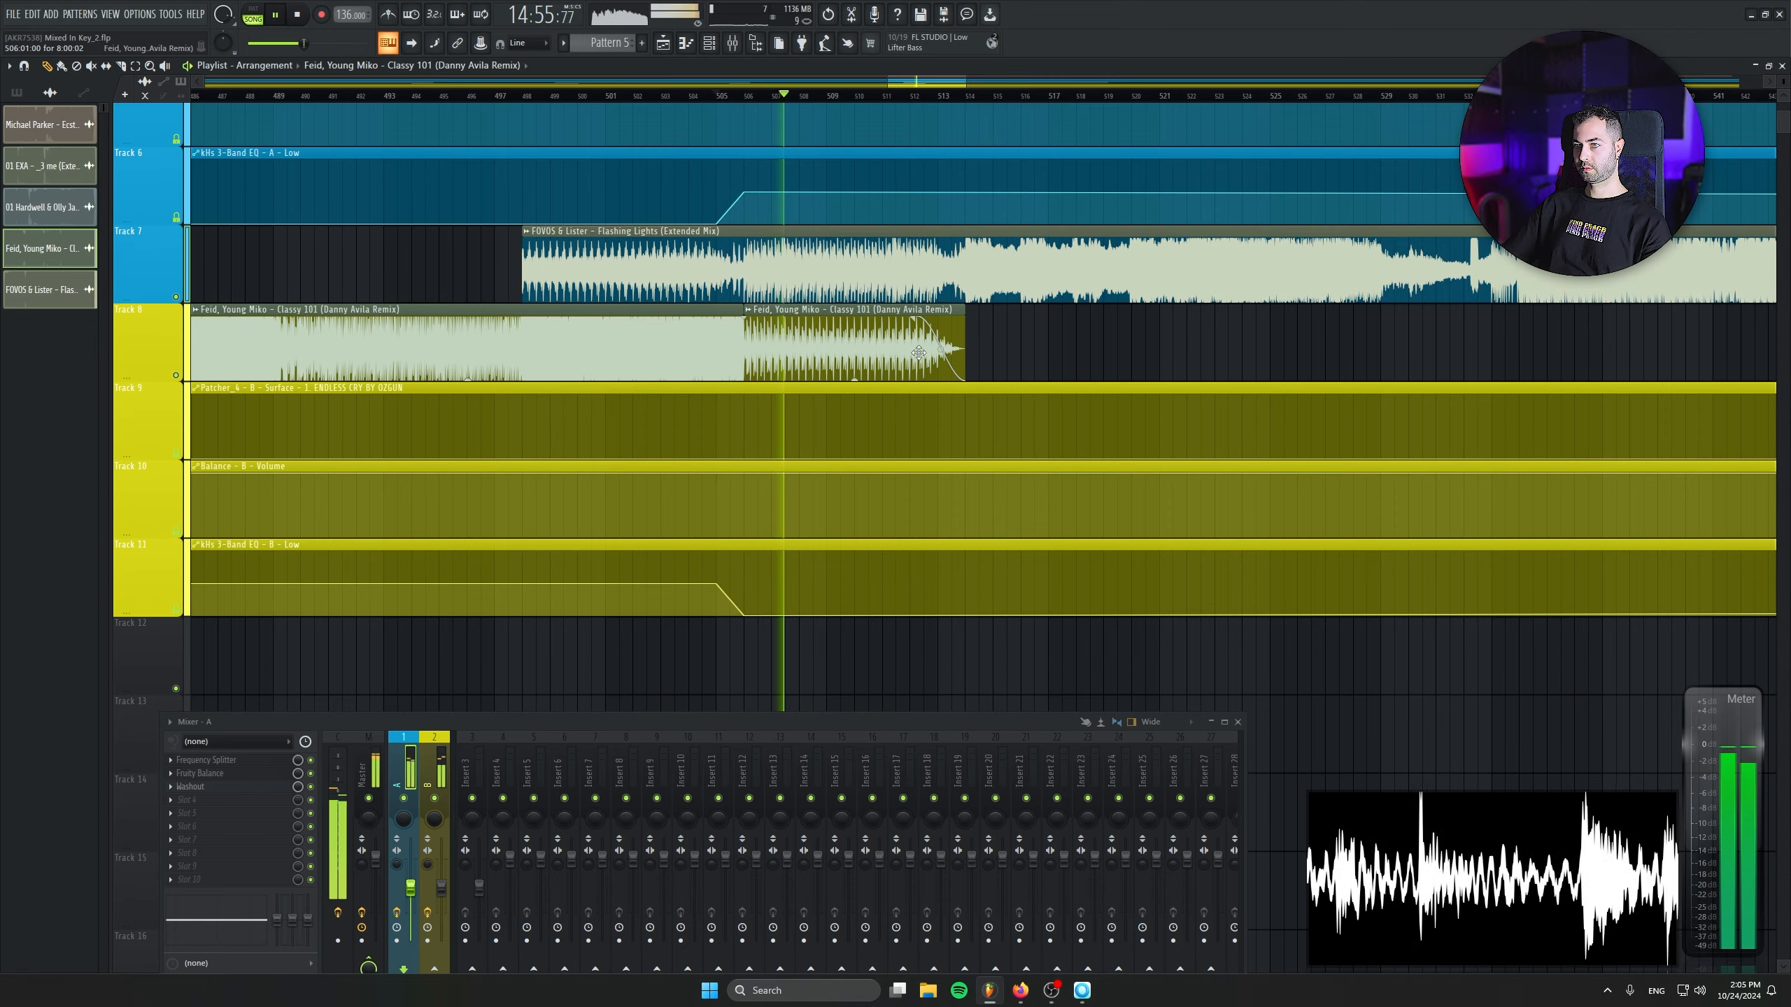
left_click_drag(919, 352, 874, 505)
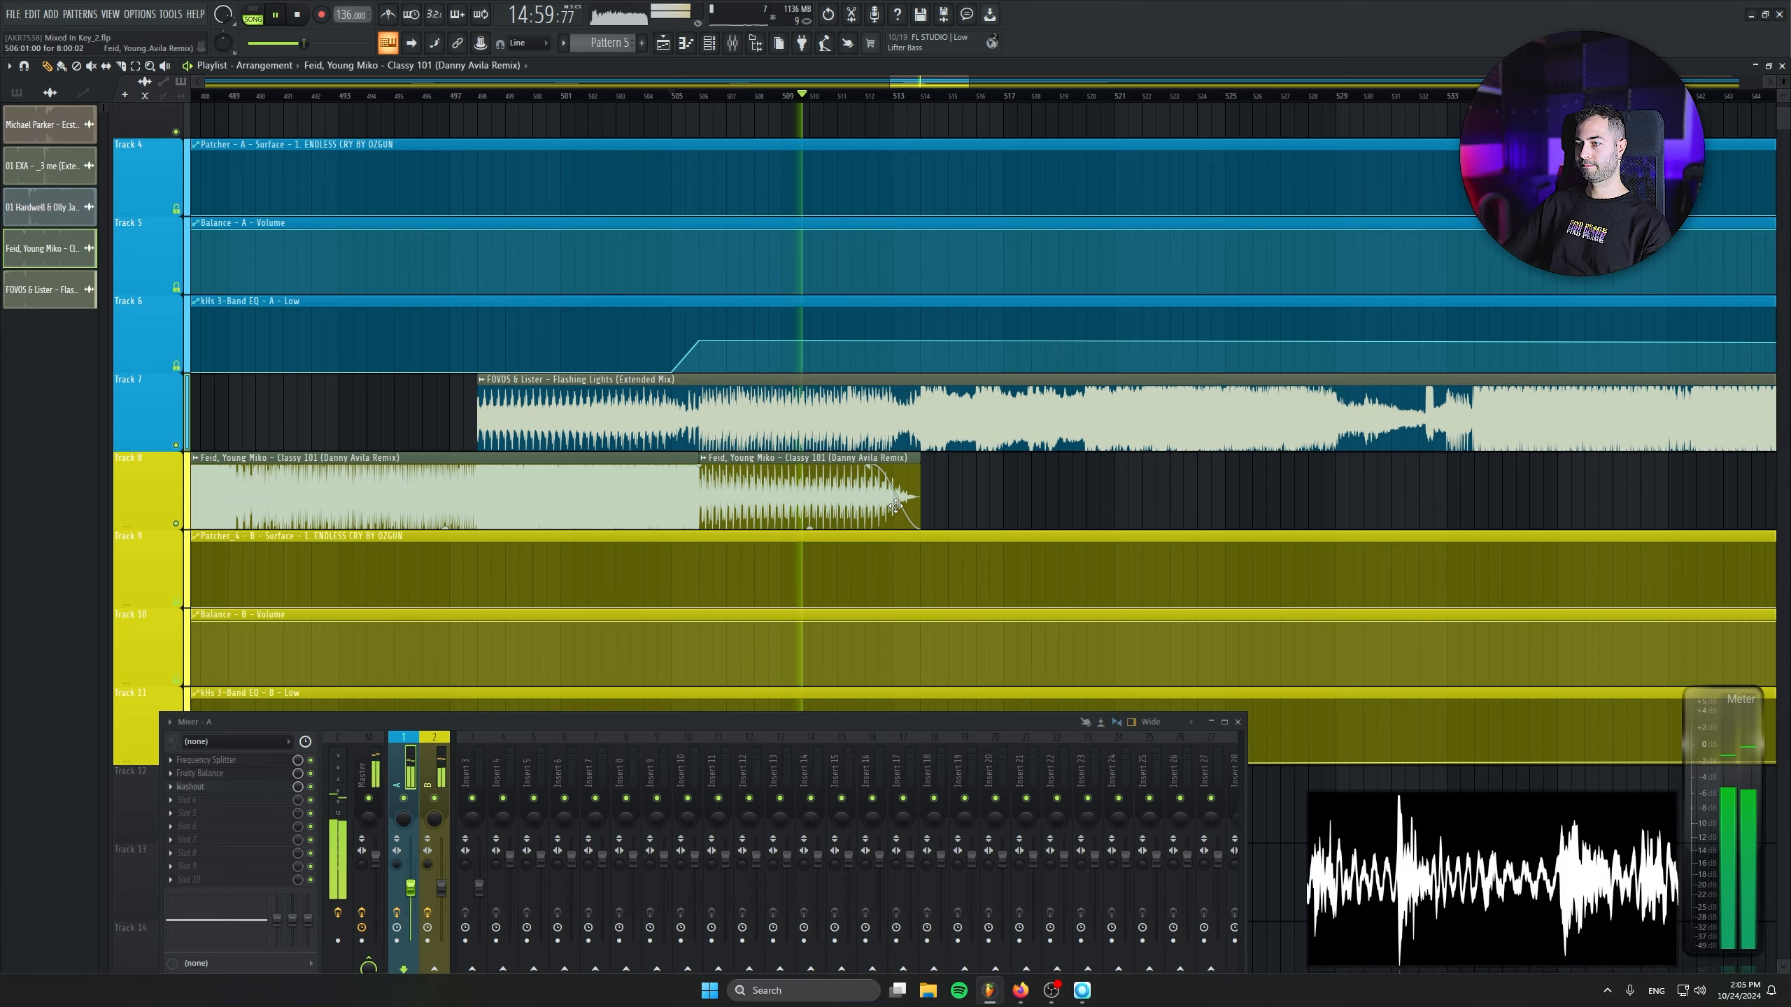
left_click_drag(911, 582, 852, 459)
scroll(852, 468, "down", 1)
key("space")
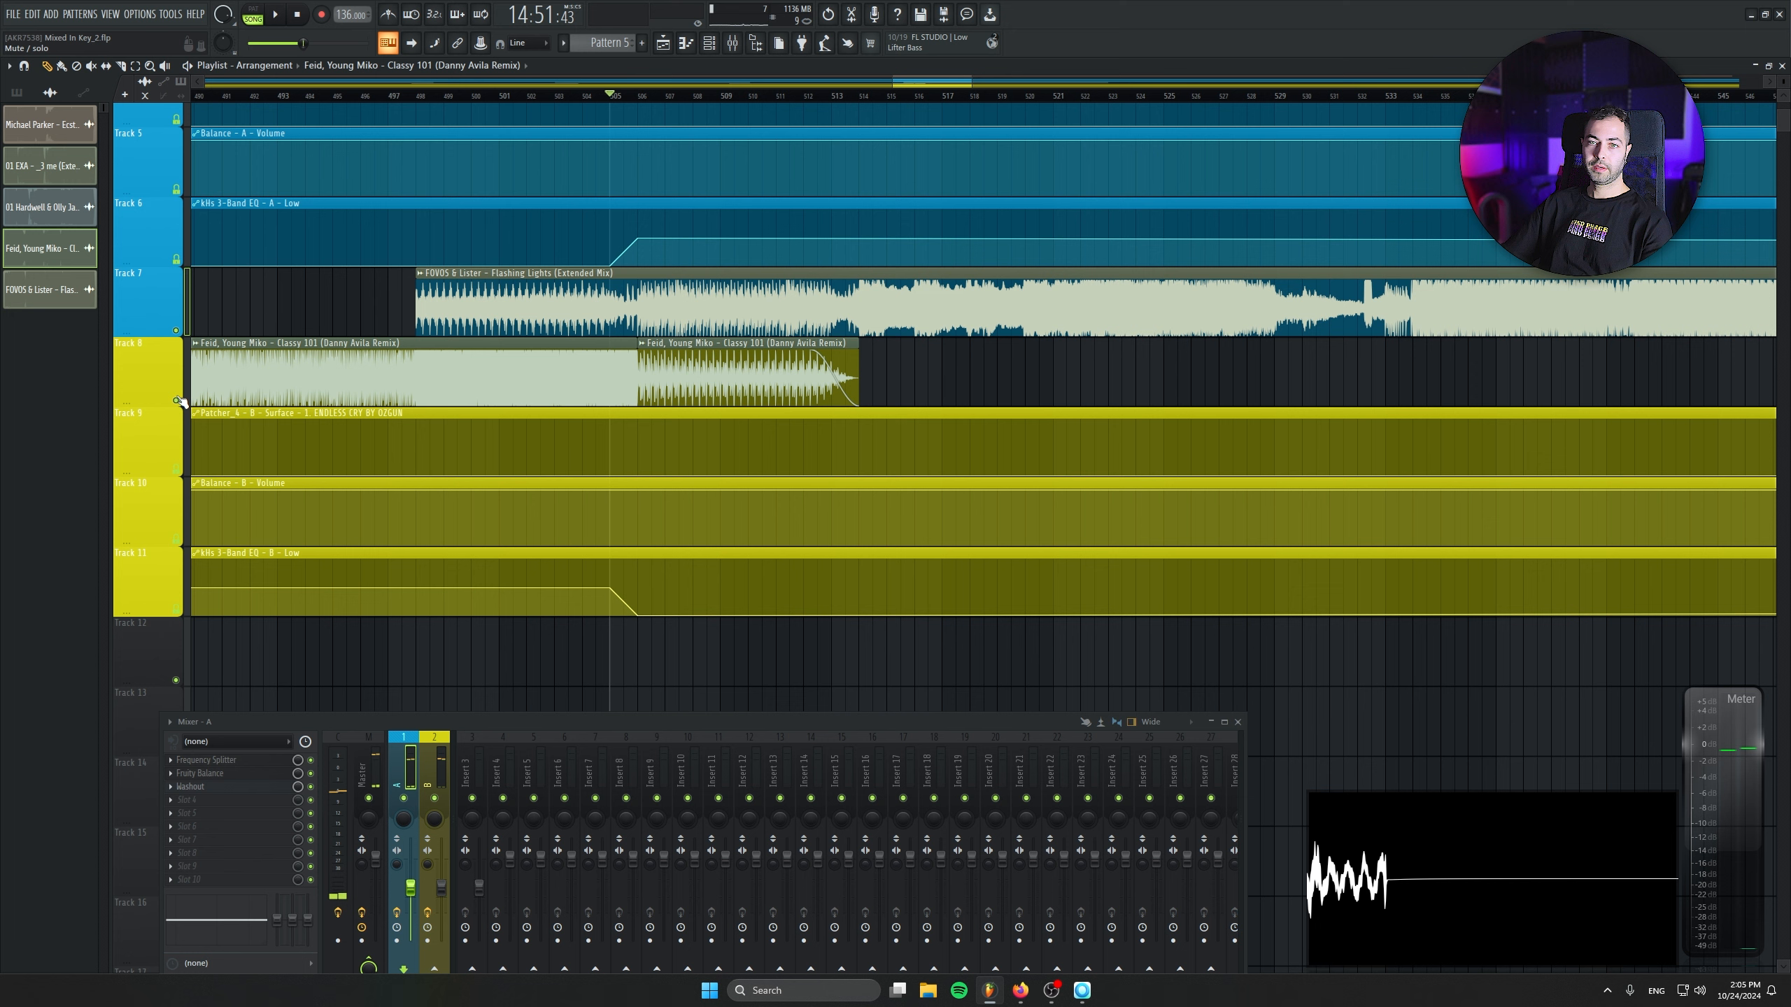
- Solo Track 8, shape the Patcher_4 - B - Surface automation to rise from bar 506 to a peak at bar 514 and fall by bar 517, and audition it
right_click(177, 400)
right_click(638, 467)
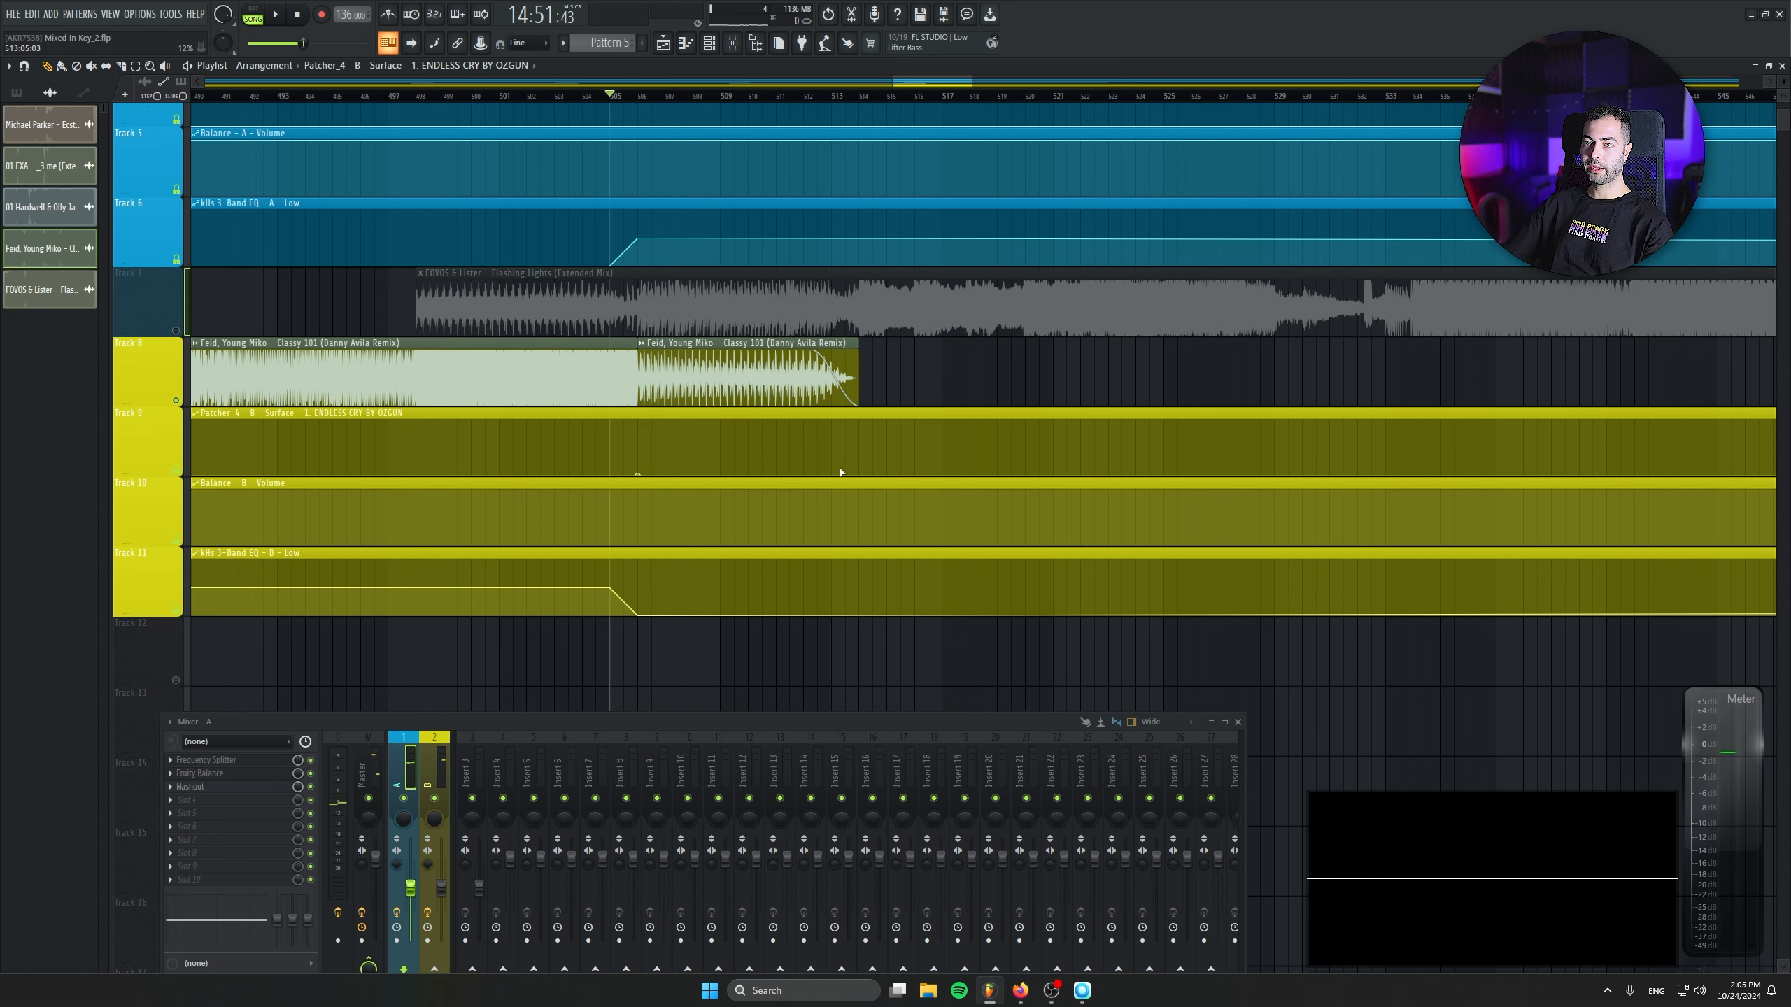
right_click(859, 455)
right_click(927, 465)
left_click_drag(937, 466, 950, 475)
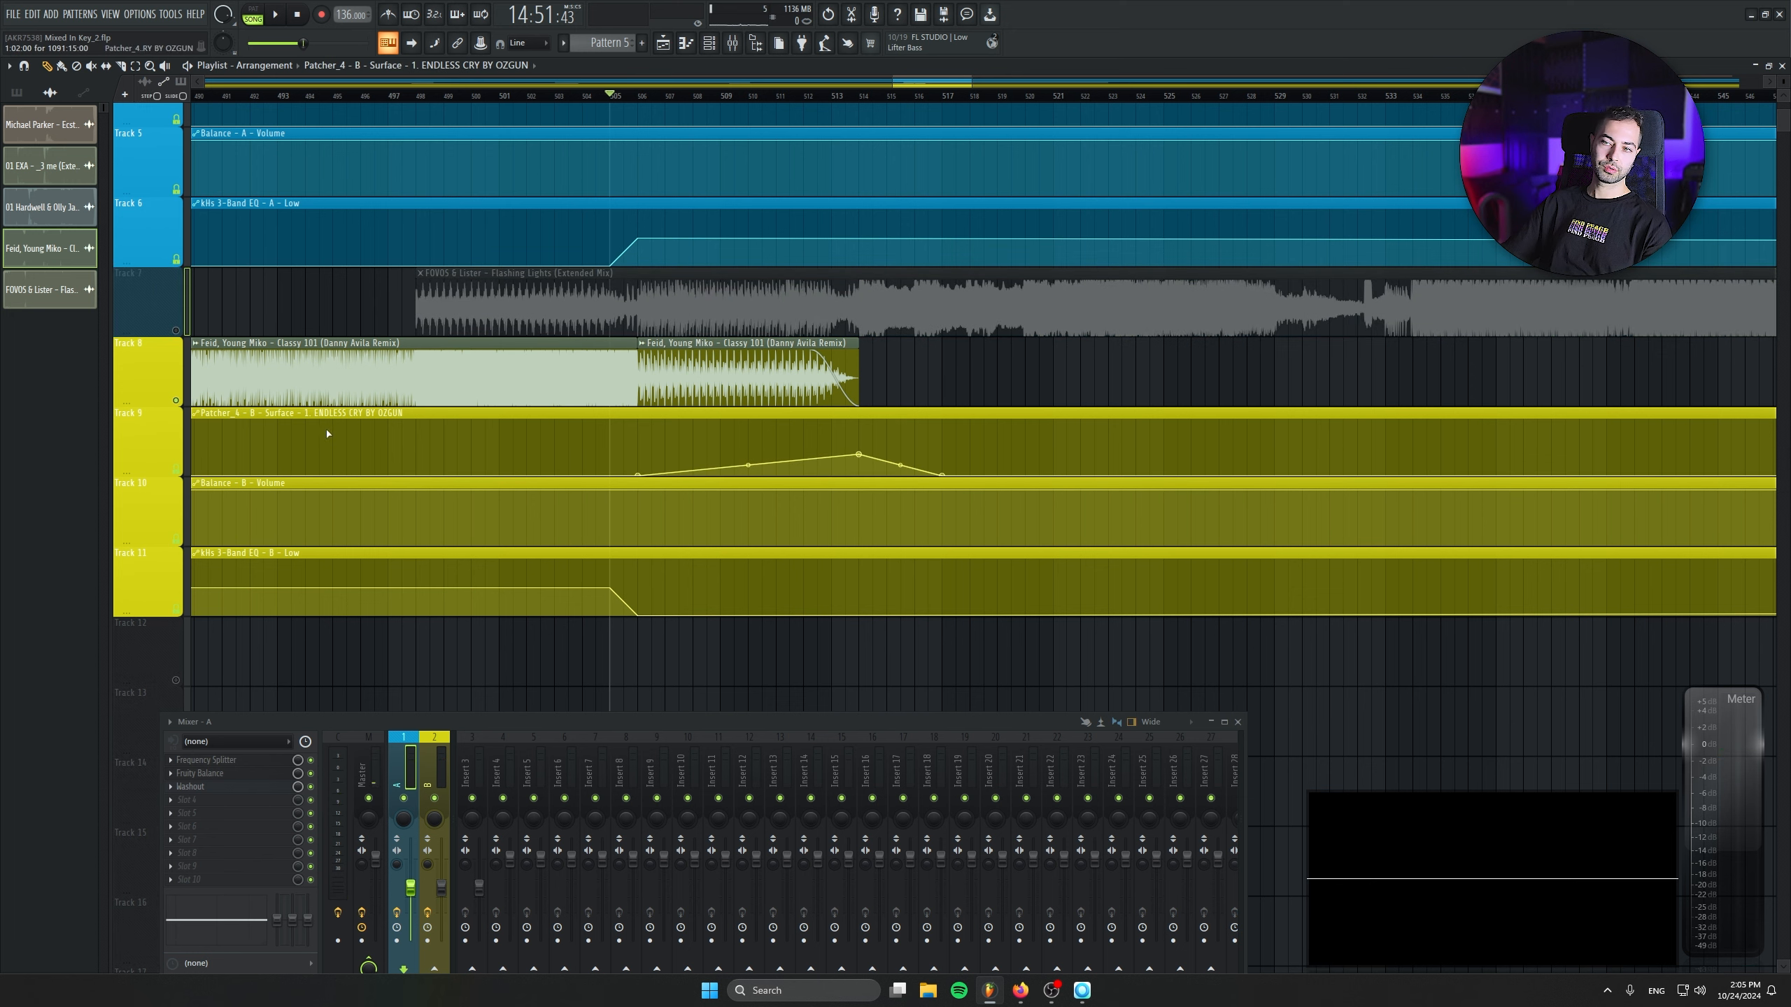
left_click(815, 92)
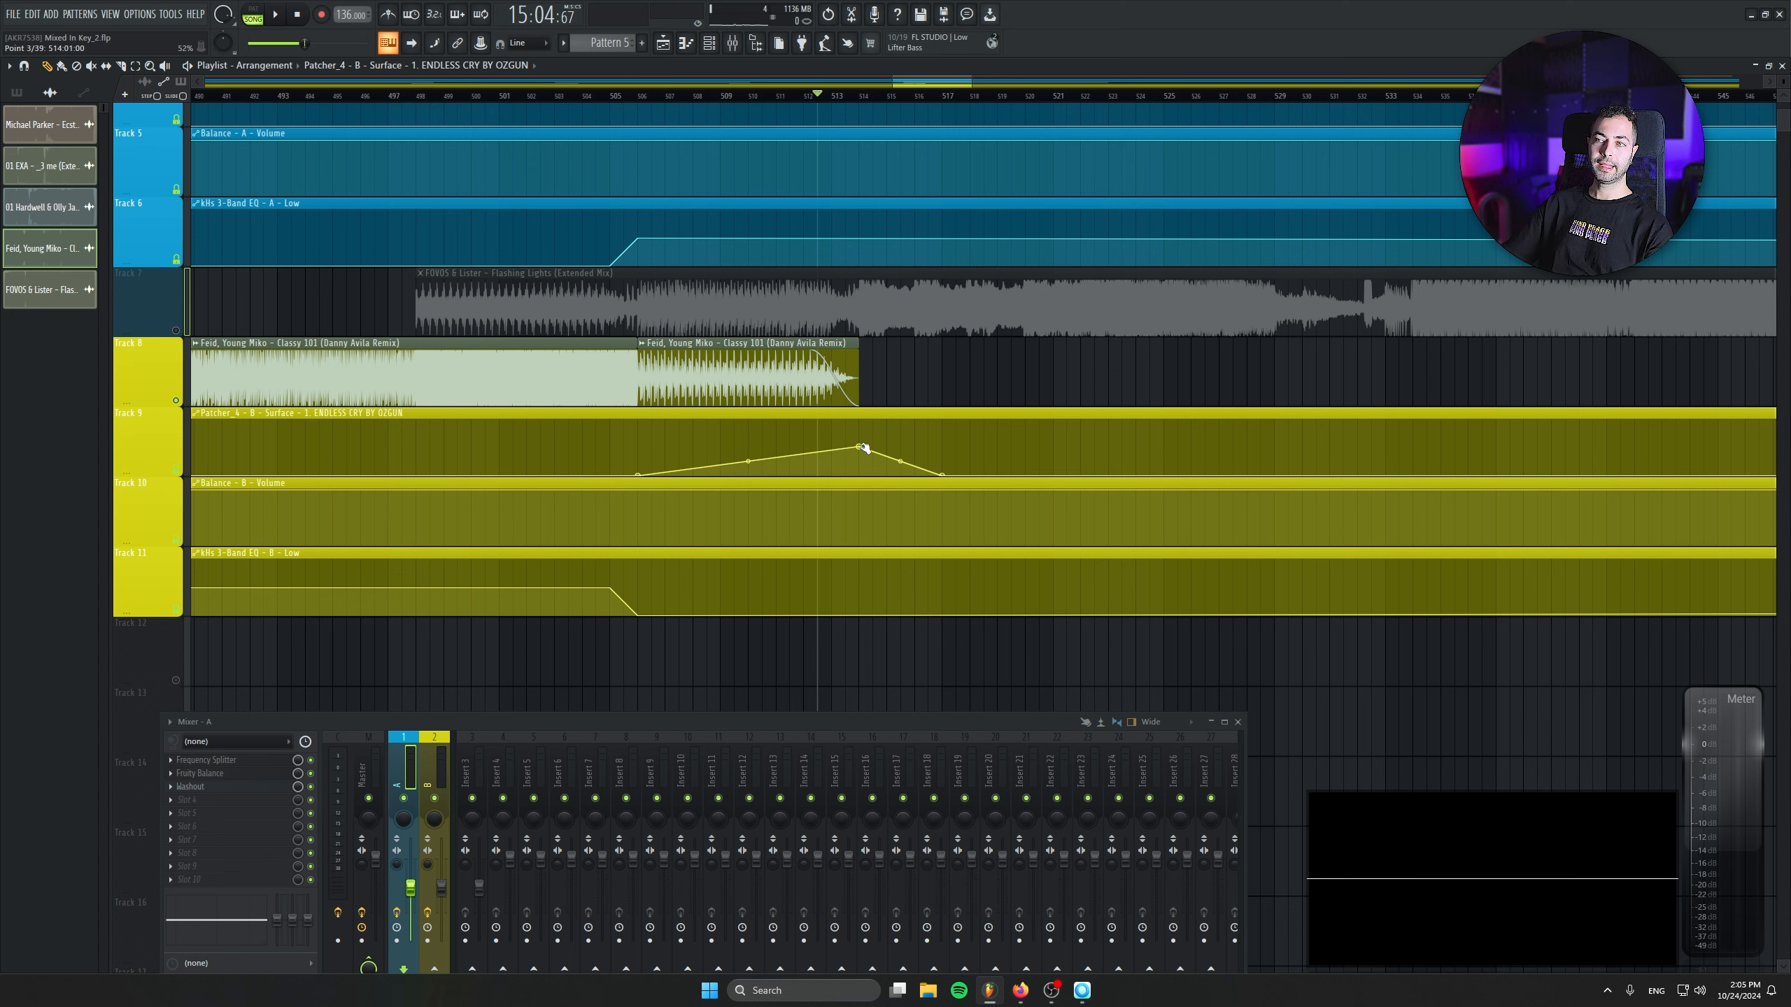
key("space")
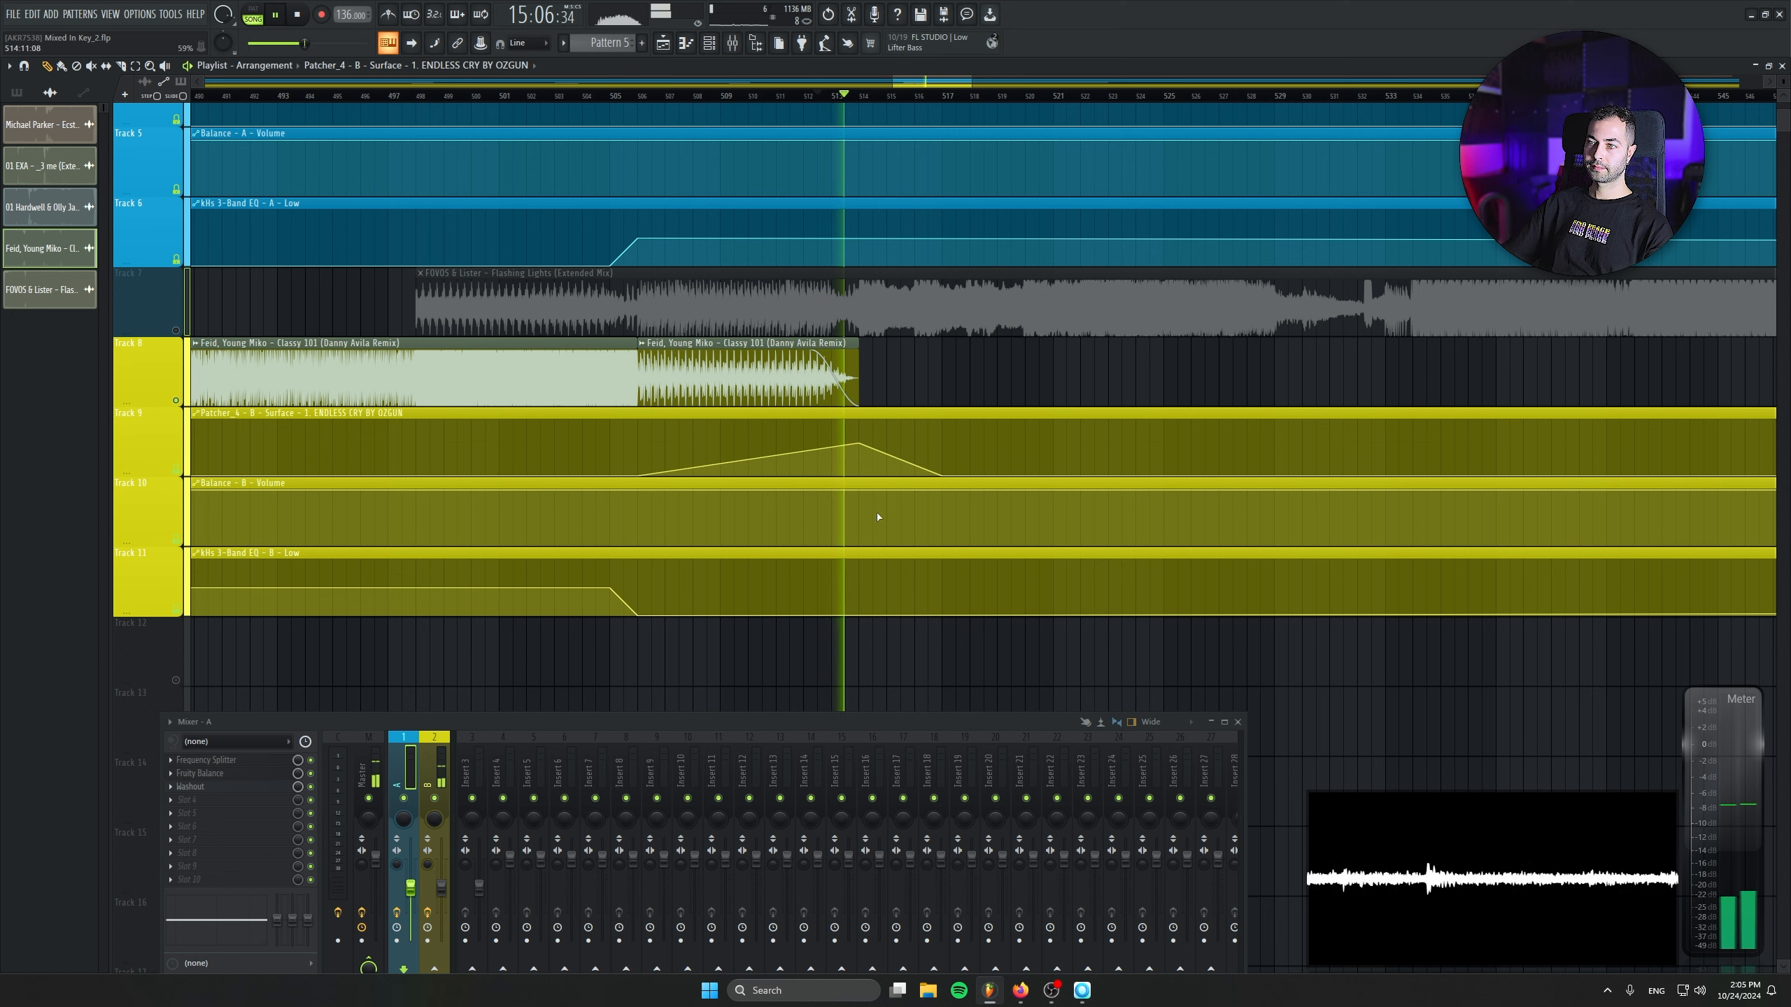
- Unmute the silenced tracks and play the transition into Flashing Lights from about bar 508
left_click(180, 333)
left_click(712, 96)
key("space")
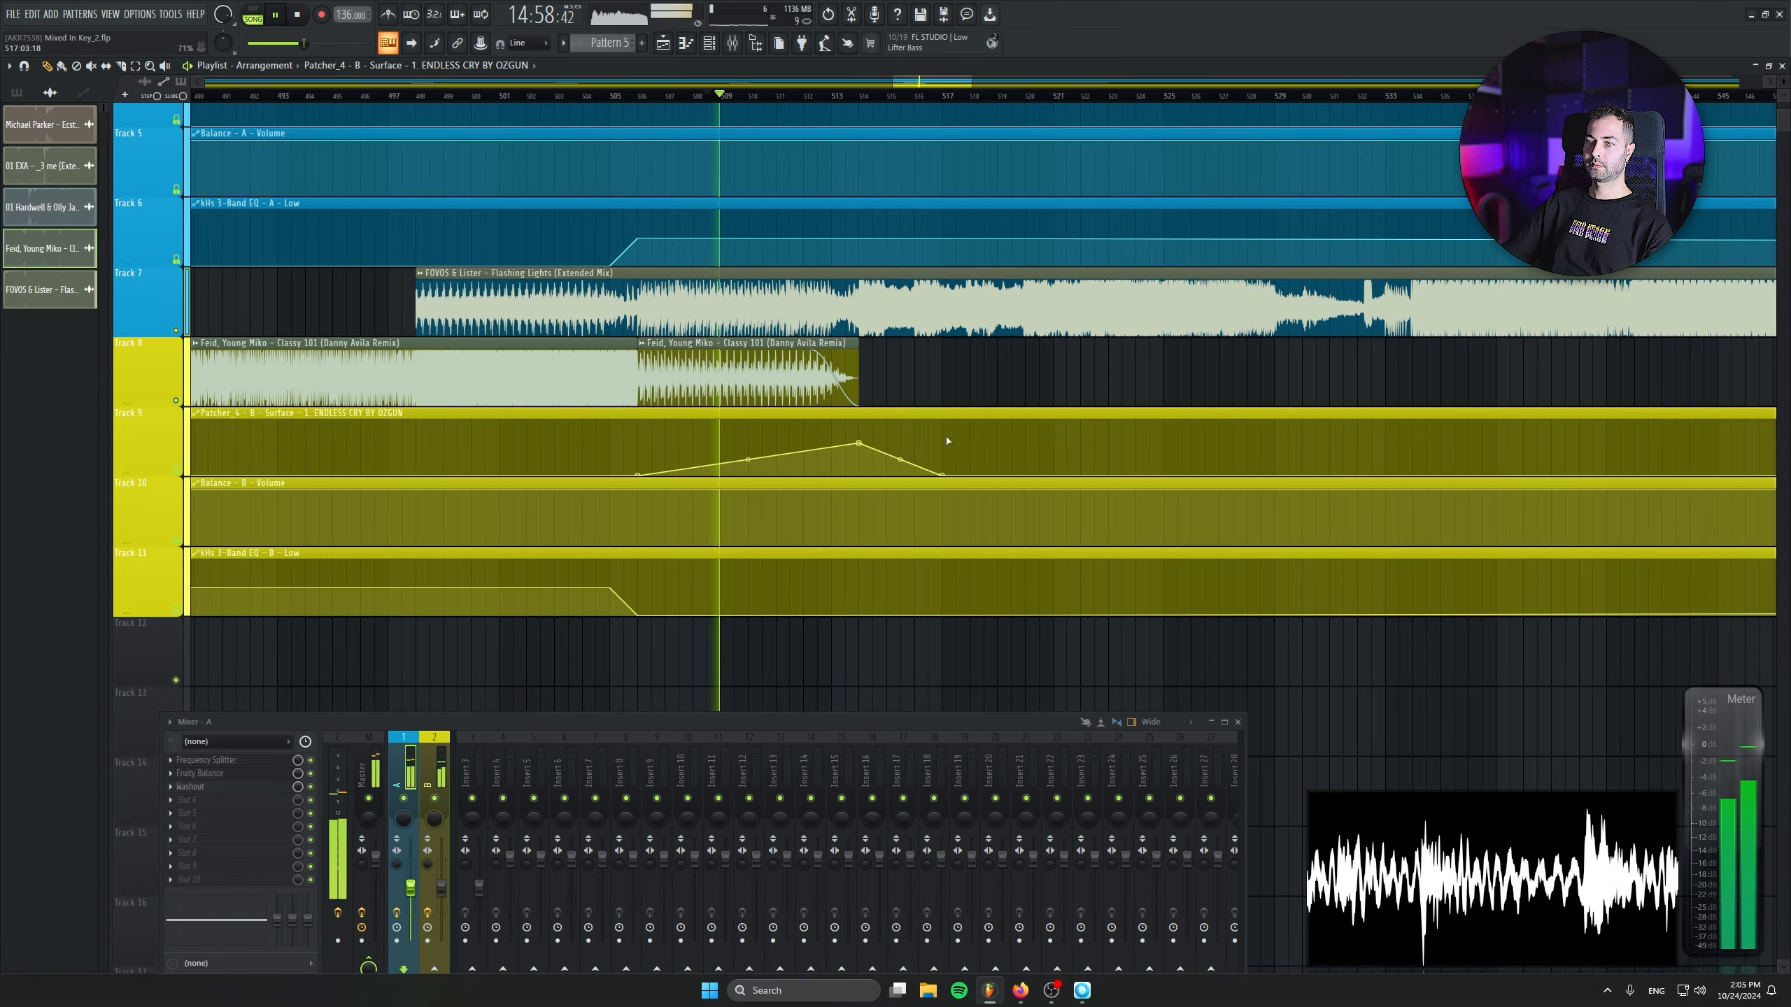
scroll(794, 540, "down", 10)
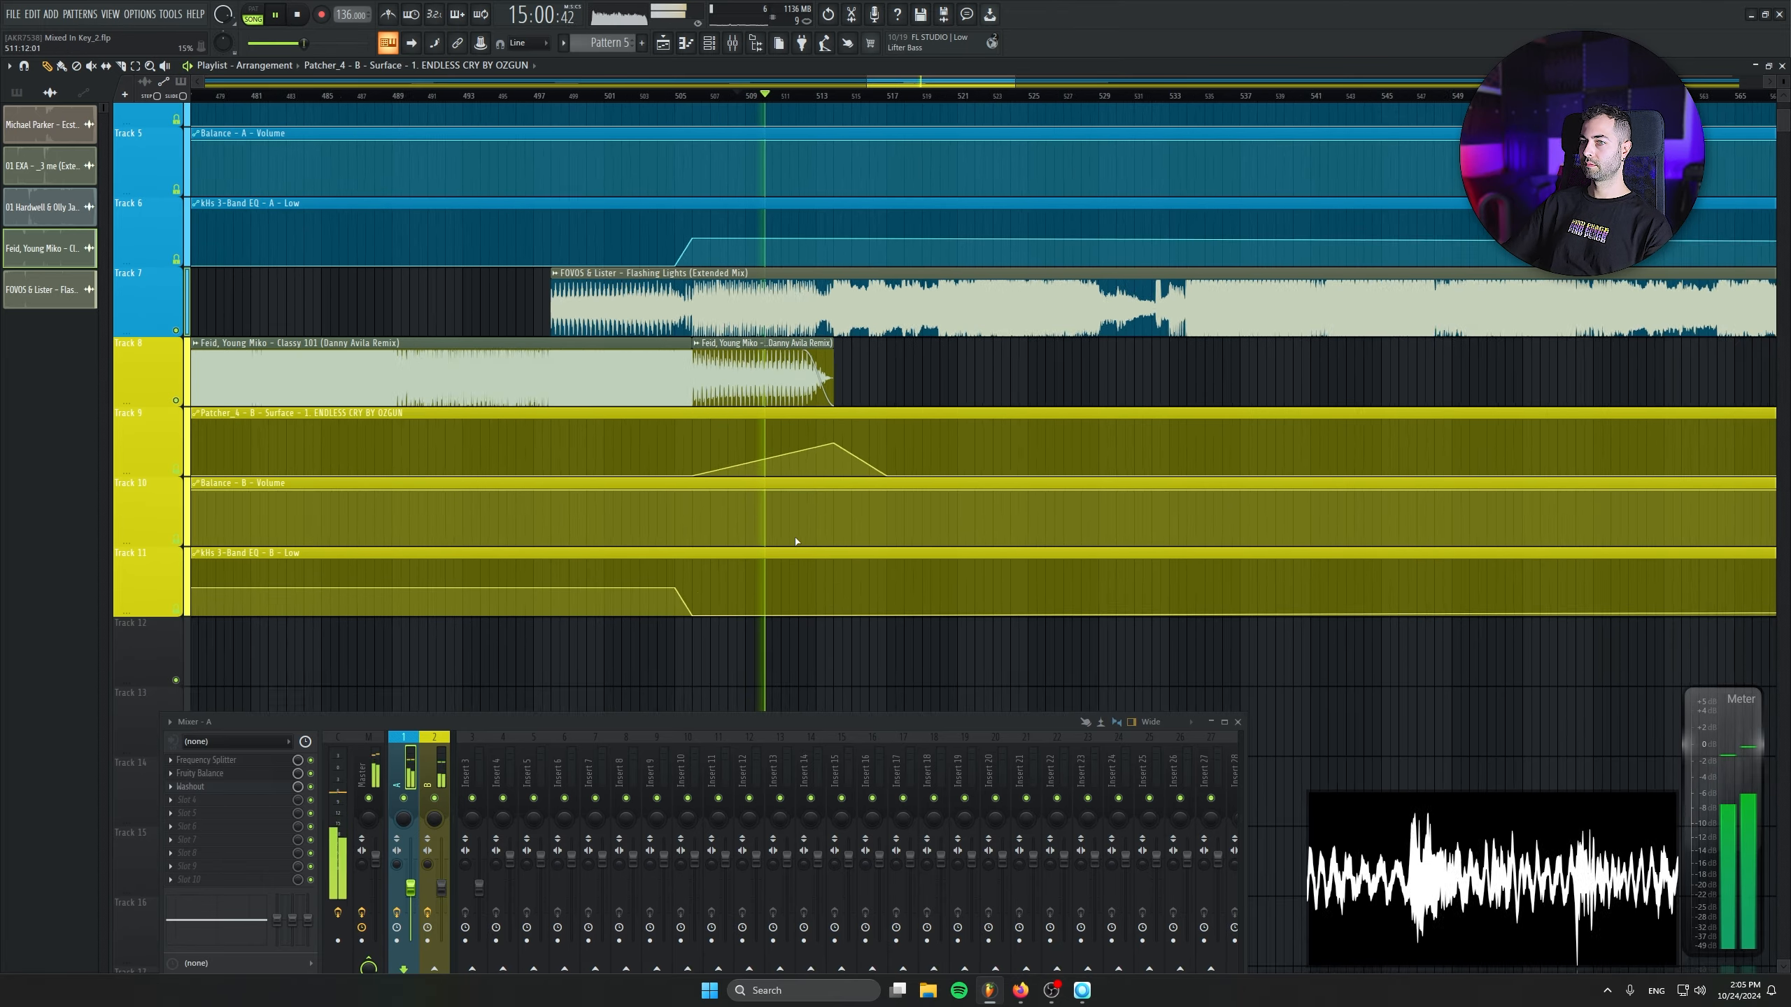
scroll(756, 550, "down", 2)
scroll(755, 549, "down", 1)
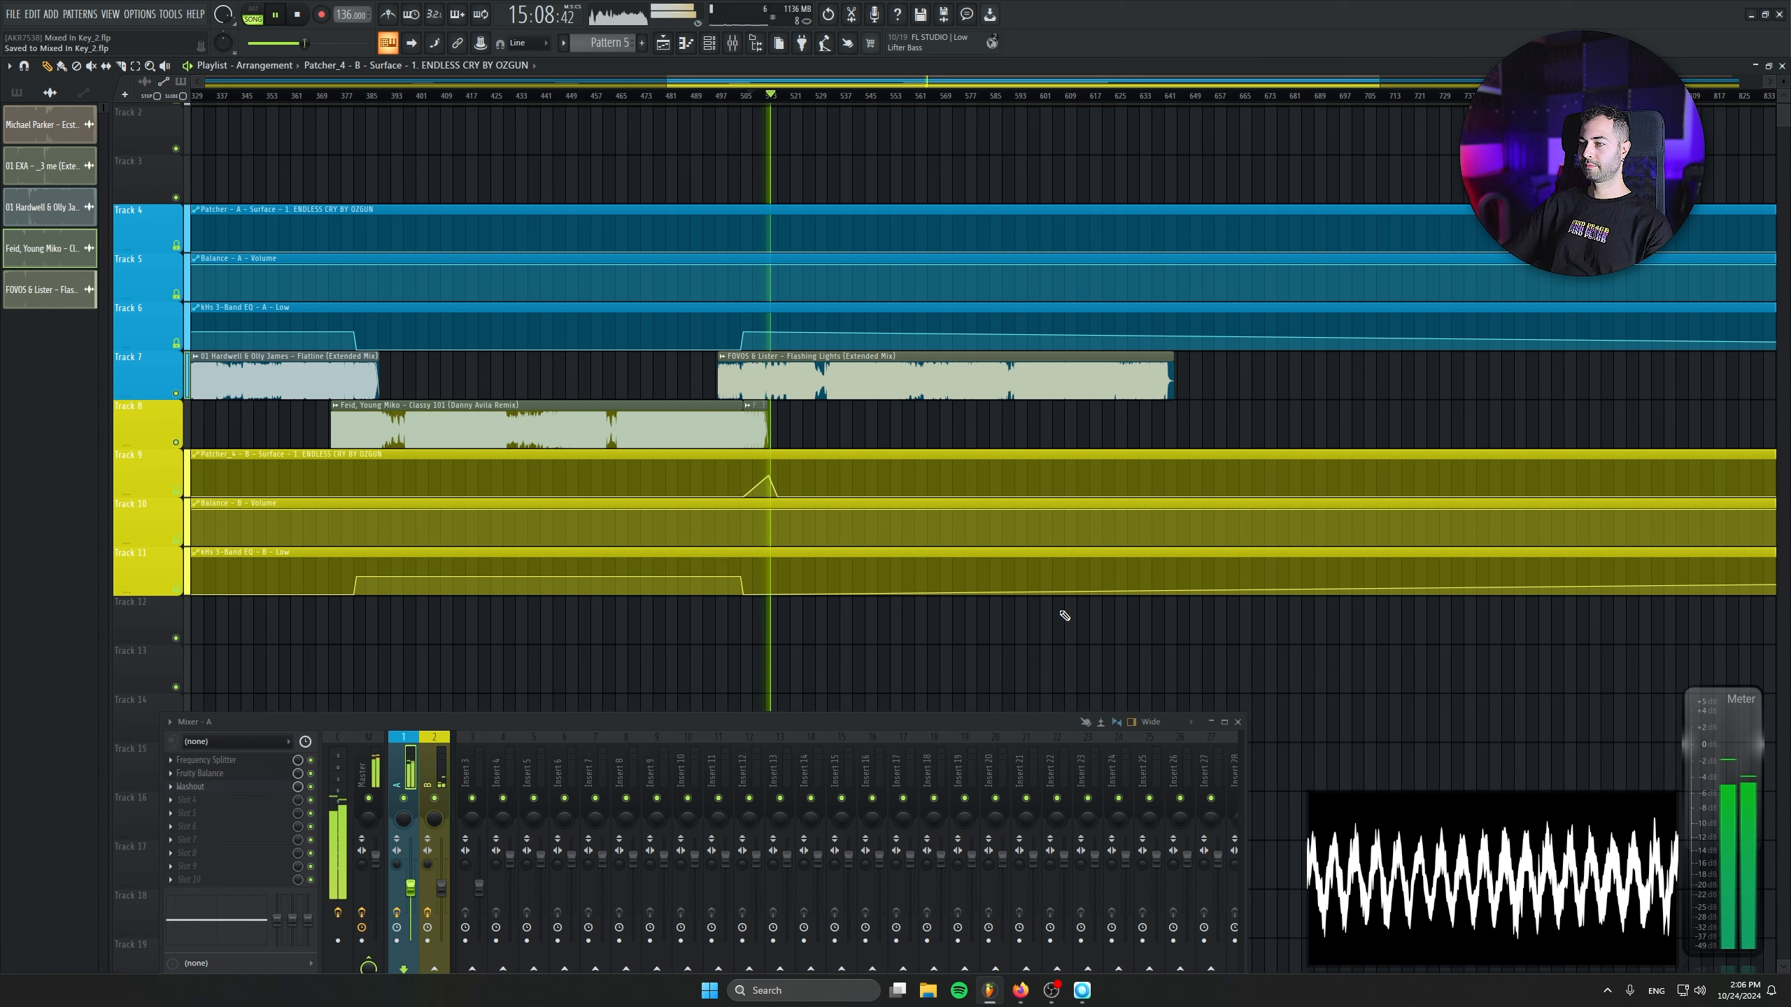
key("space")
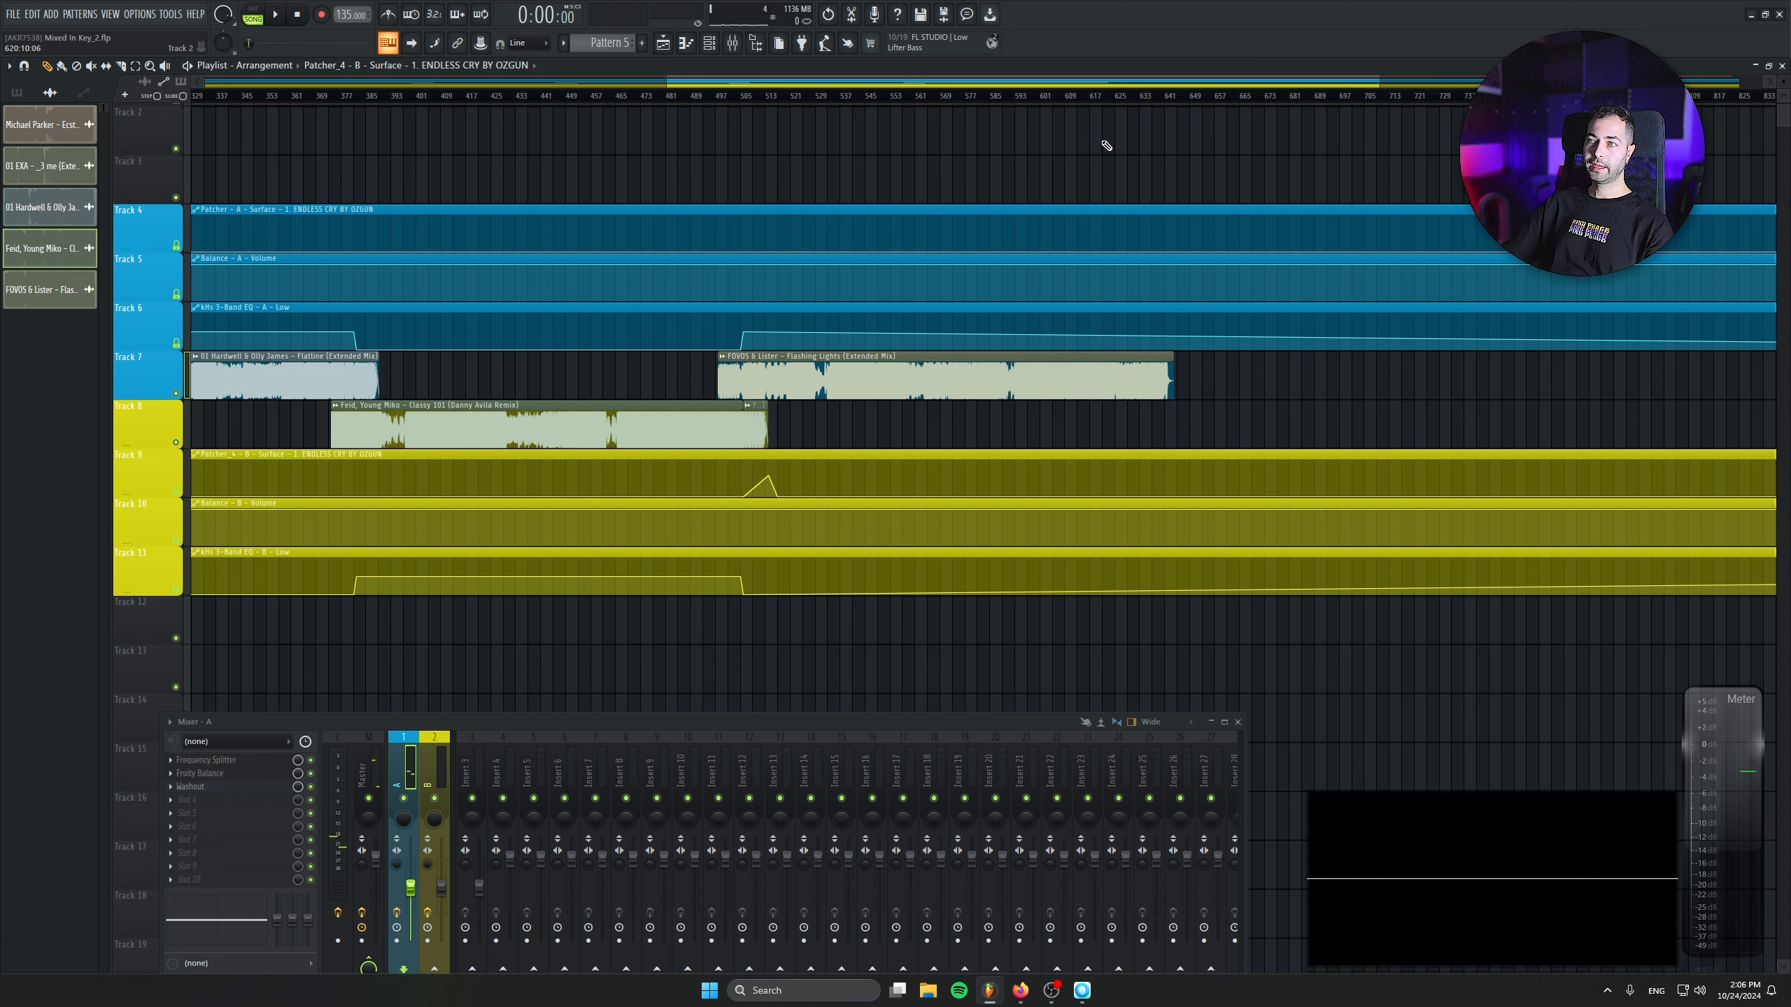
- Check the DJ MIX order in Mixed In Key, then place AndyG & LOOSIICK - Not Available on Track 8 in FL Studio at bar 622
left_click(1081, 990)
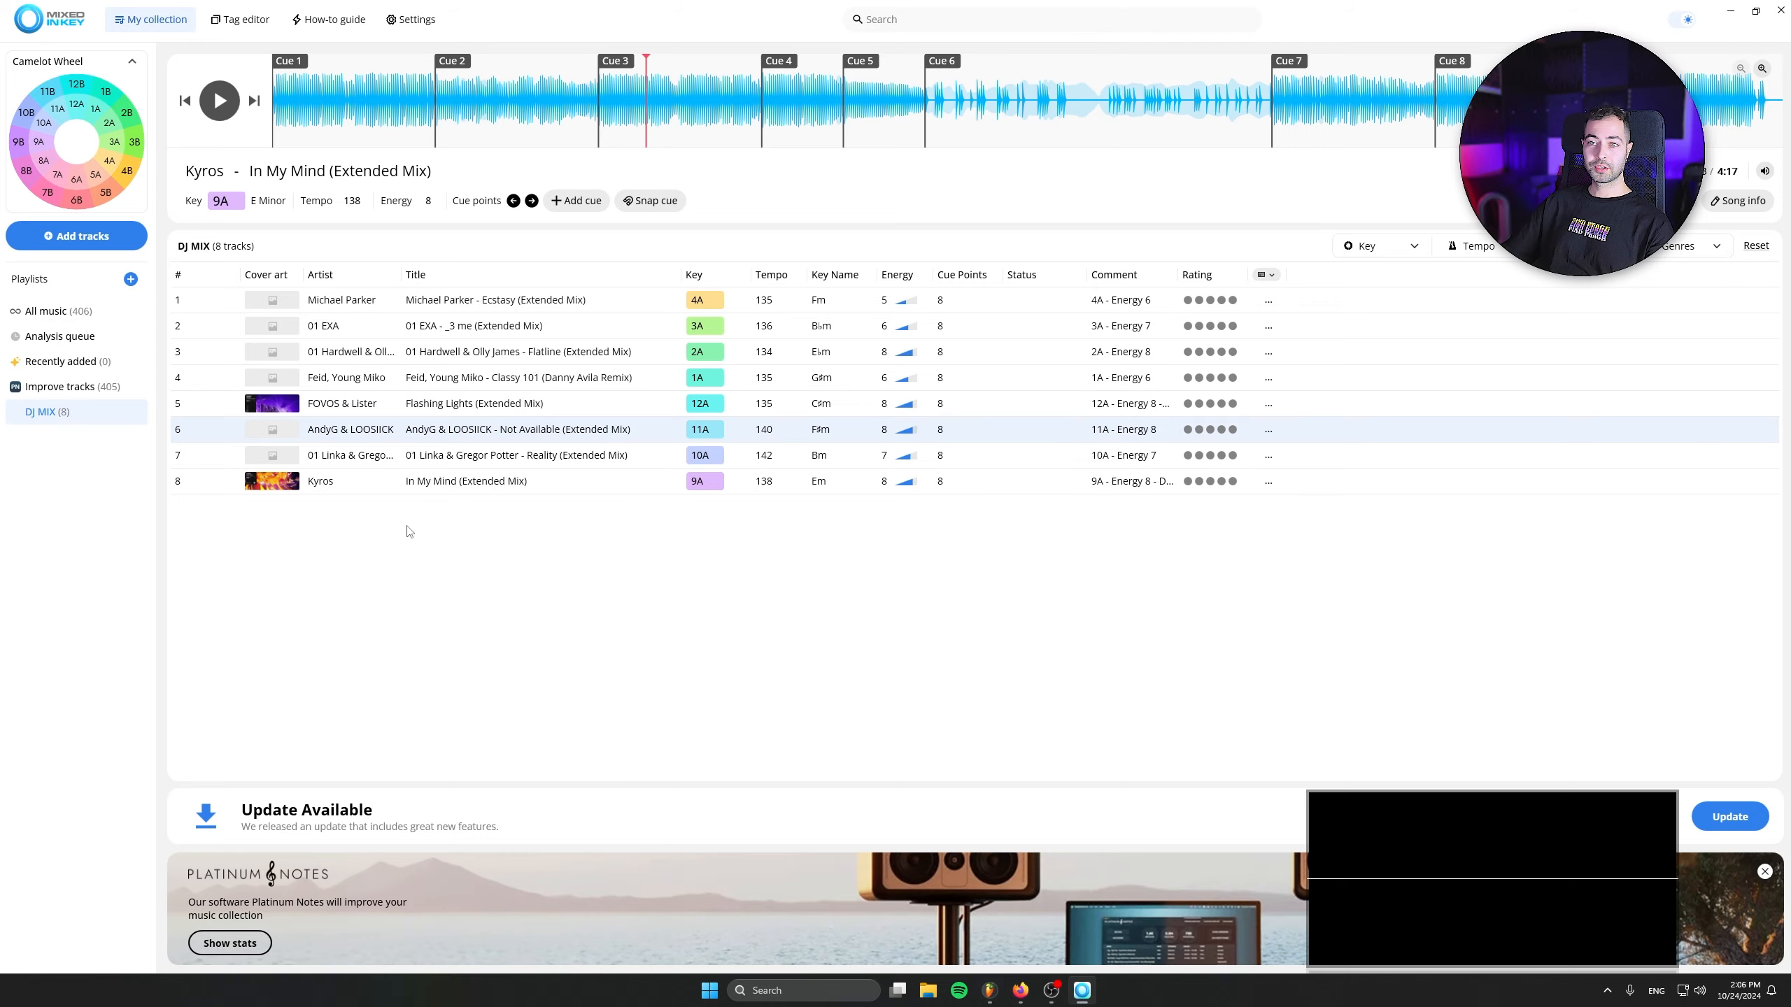
left_click(989, 990)
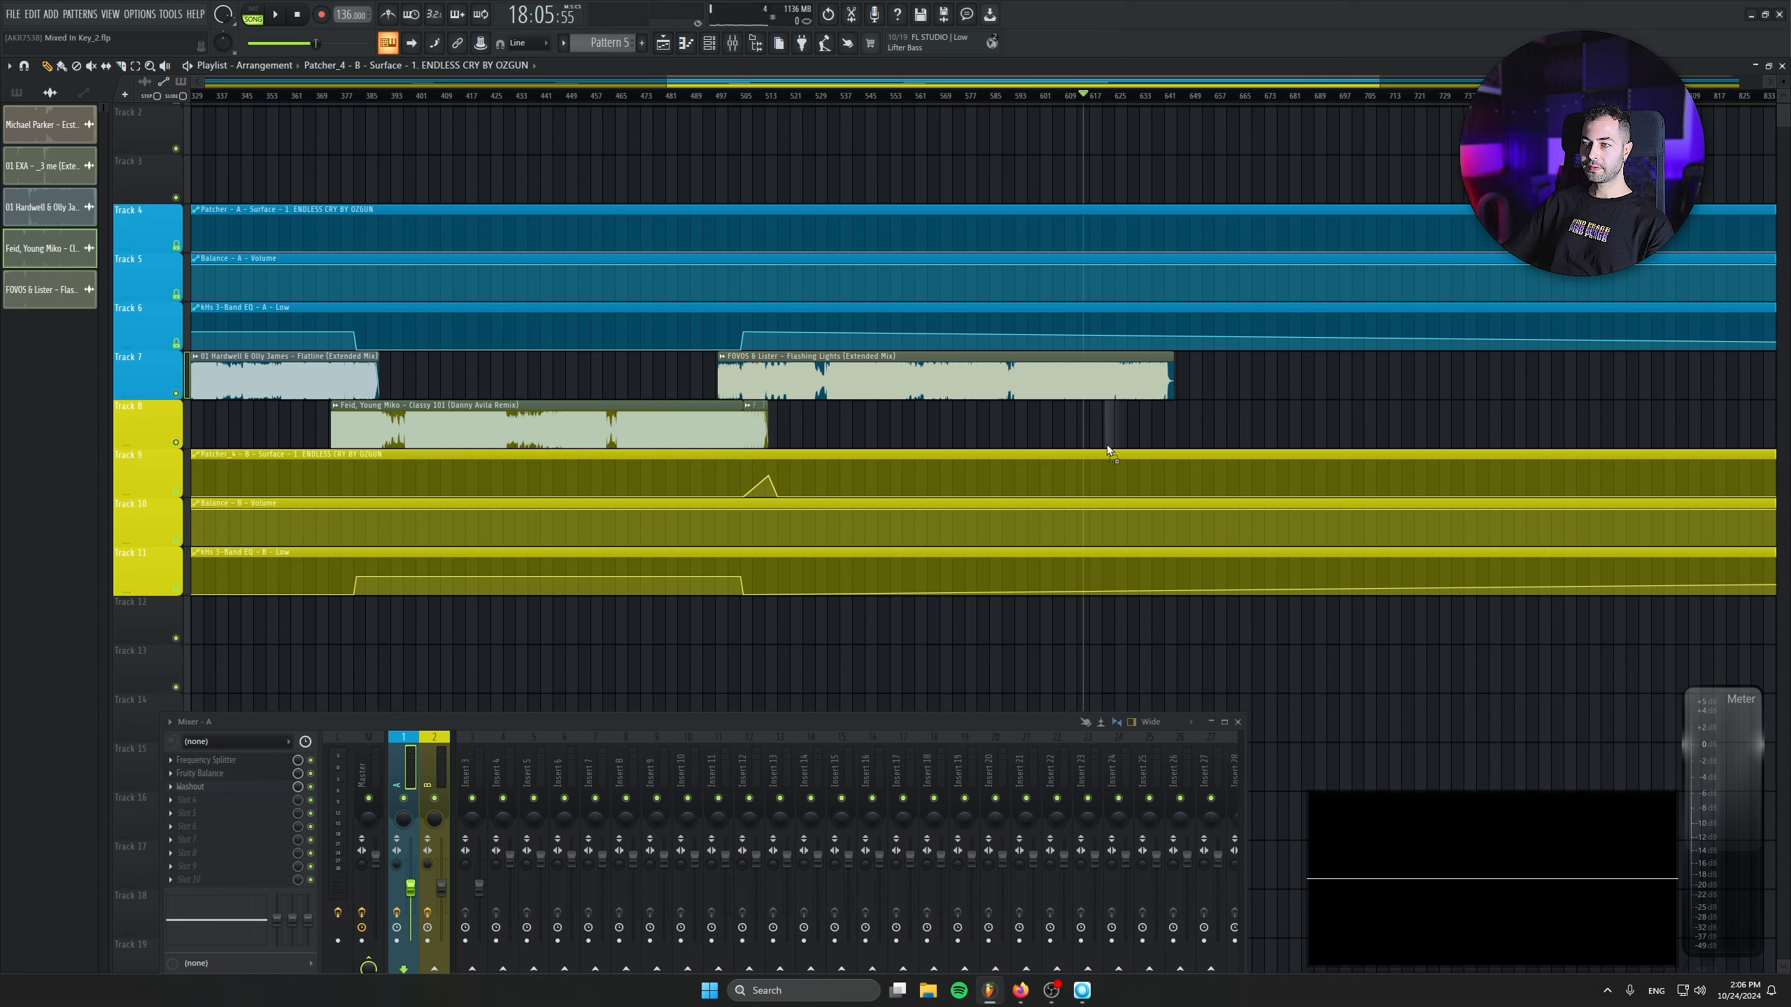
left_click_drag(1150, 437, 1104, 413)
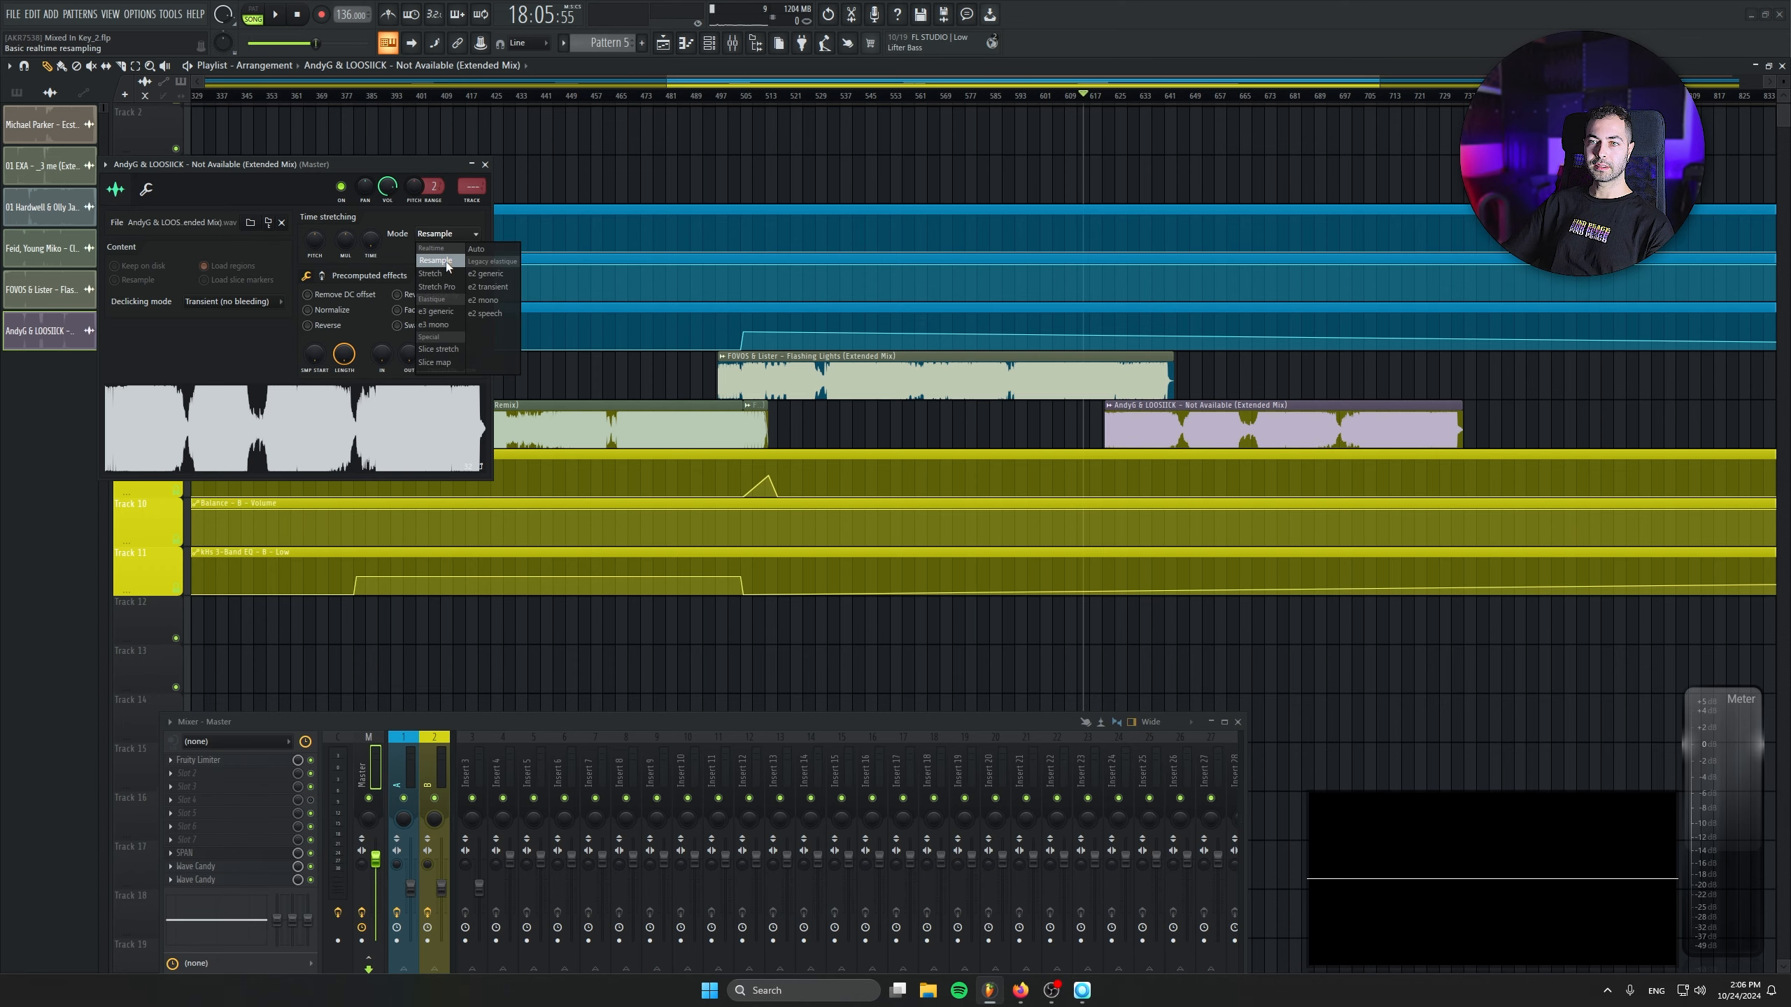
- Set the Not Available sample to Stretch mode, route it to mixer track 2, and set its tempo to 140 BPM after checking Mixed In Key
left_click(432, 273)
scroll(475, 186, "up", 2)
left_click(1092, 996)
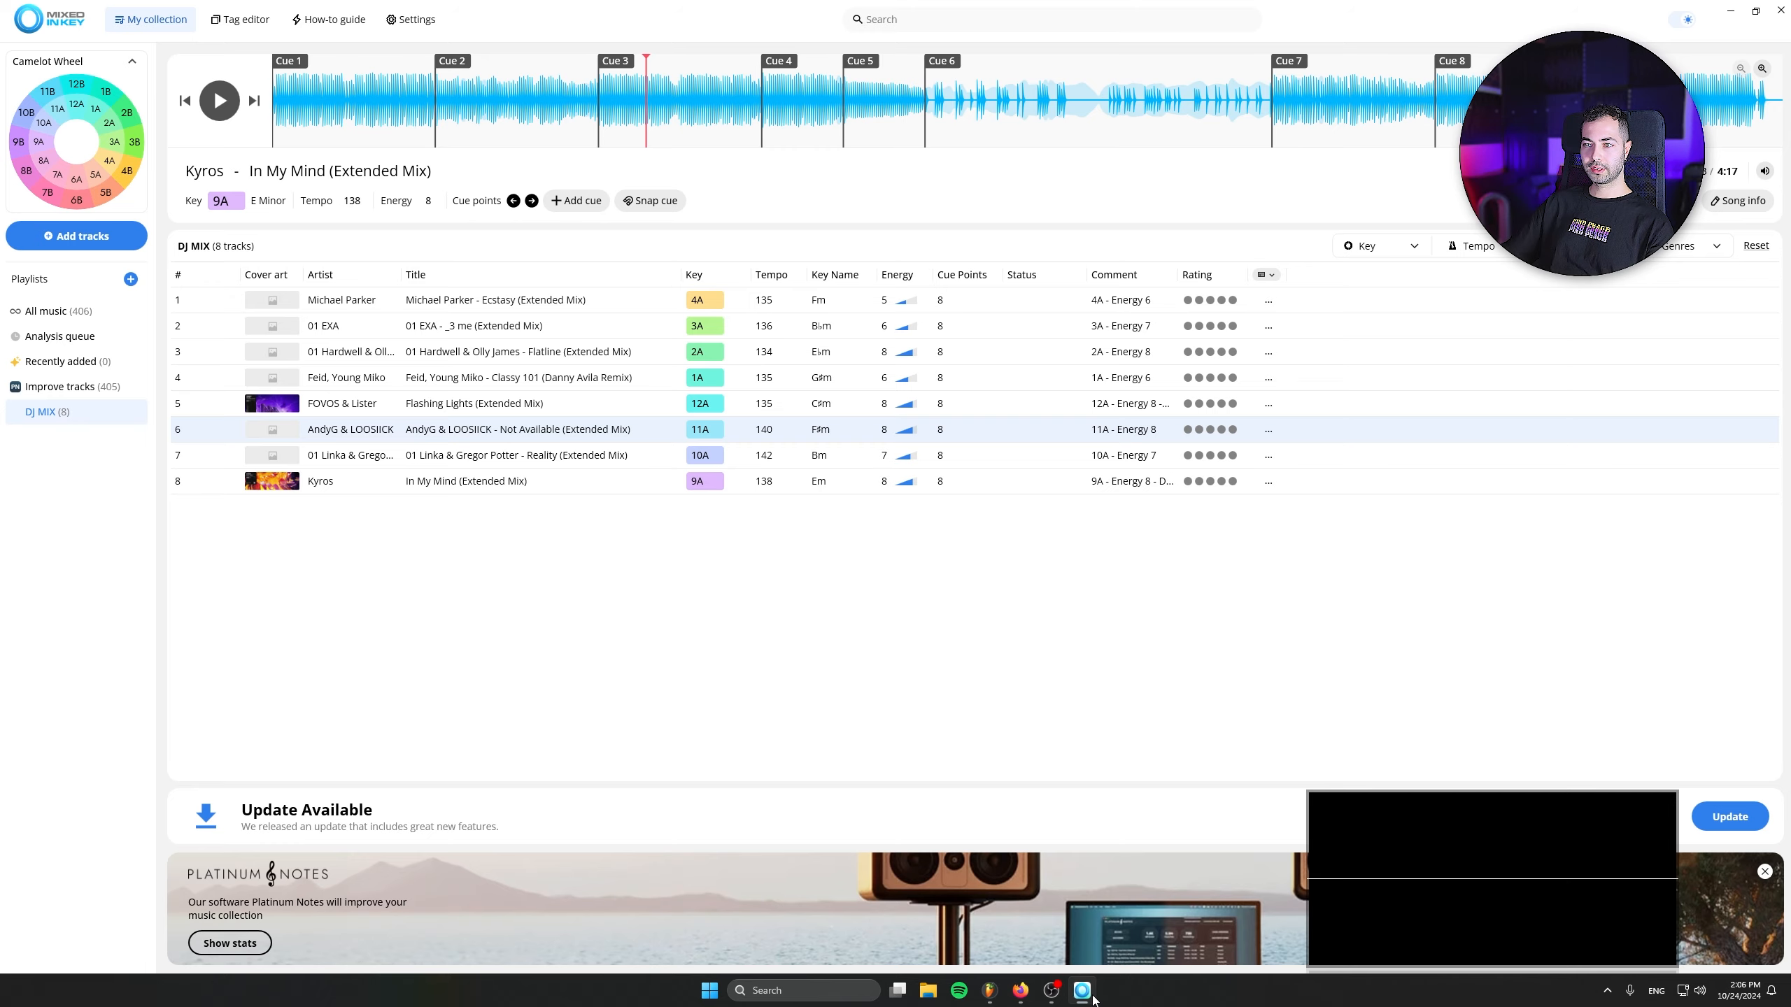
left_click(1083, 992)
left_click(900, 641)
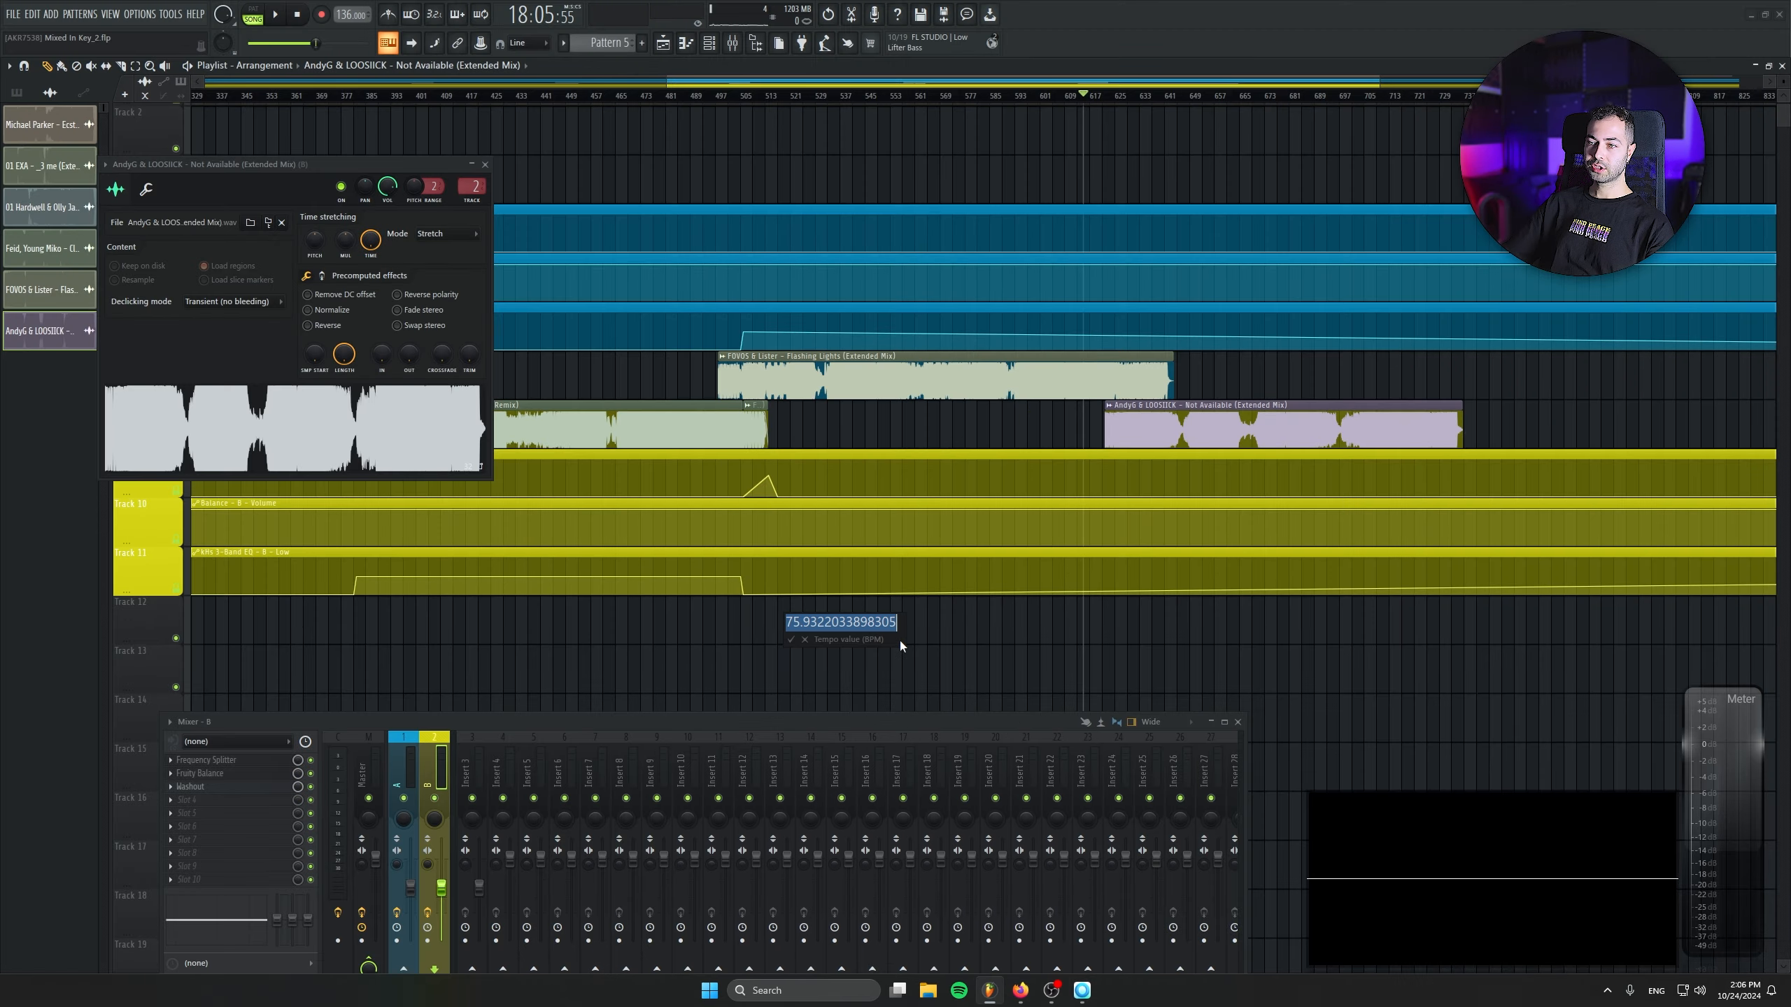
type("140")
key("Return")
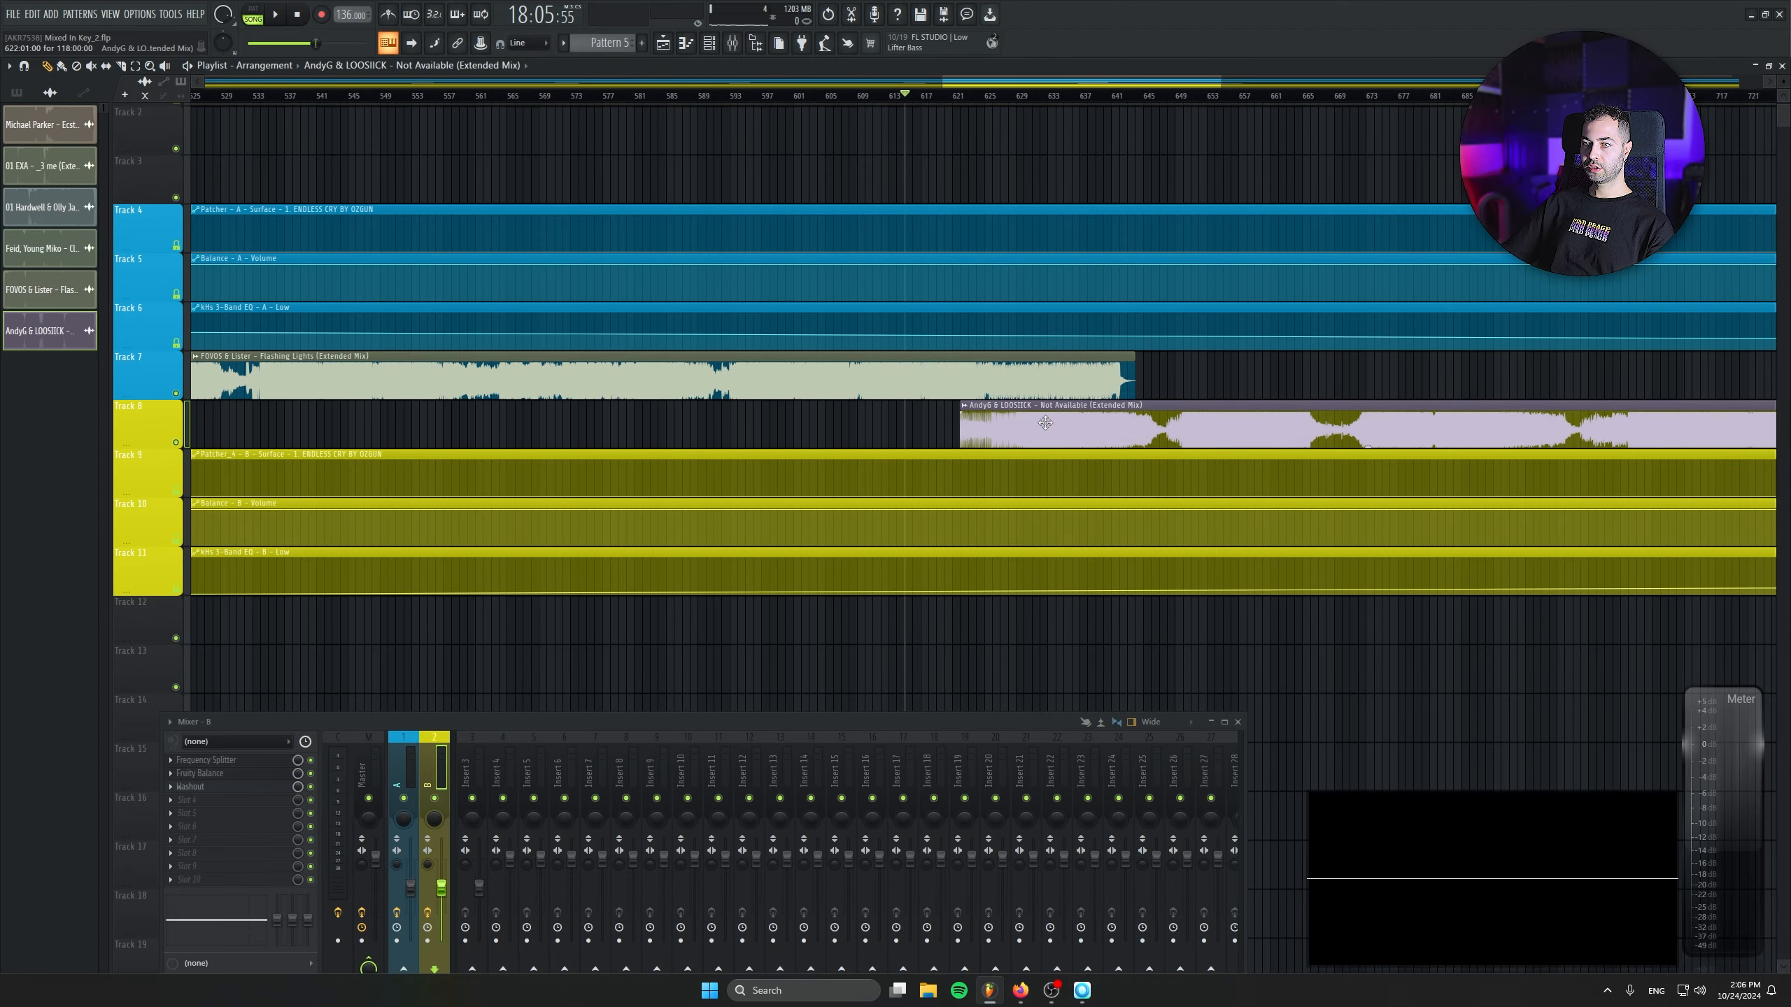
- Try the Not Available clip at about bar 627 and play the closing section of Flashing Lights
scroll(1041, 422, "up", 5)
left_click_drag(848, 426, 991, 434)
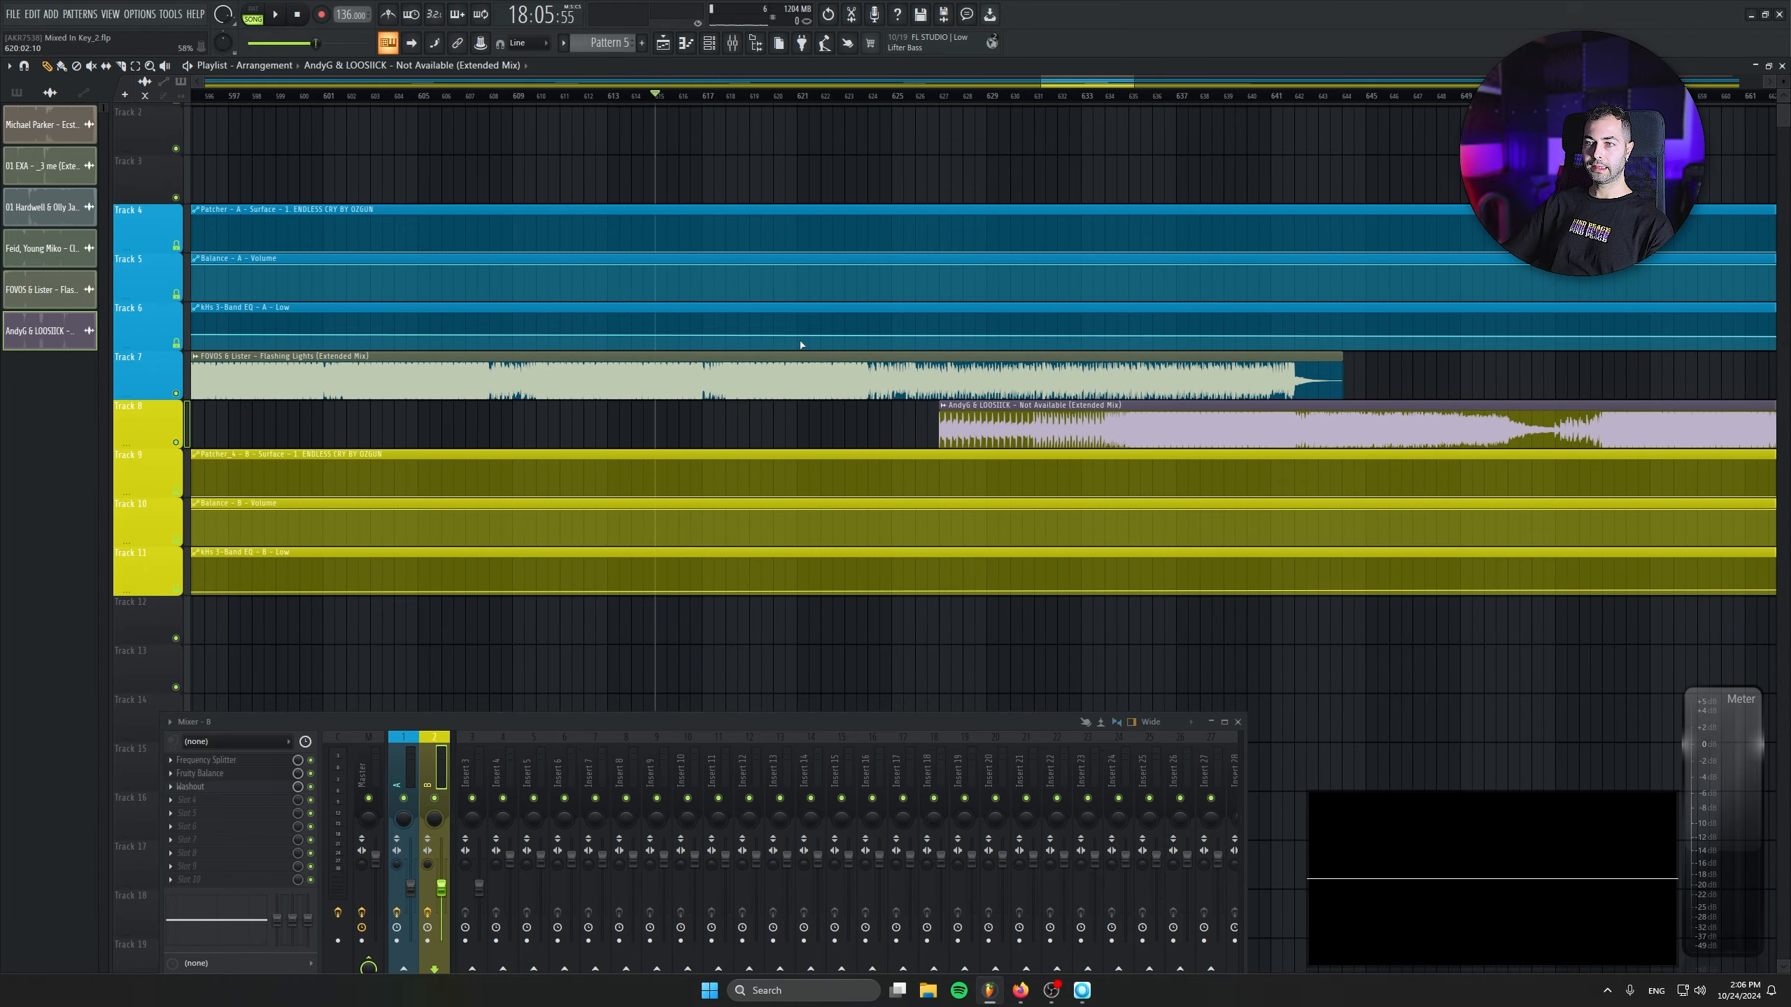
key("space")
scroll(687, 419, "up", 2)
scroll(684, 416, "up", 4)
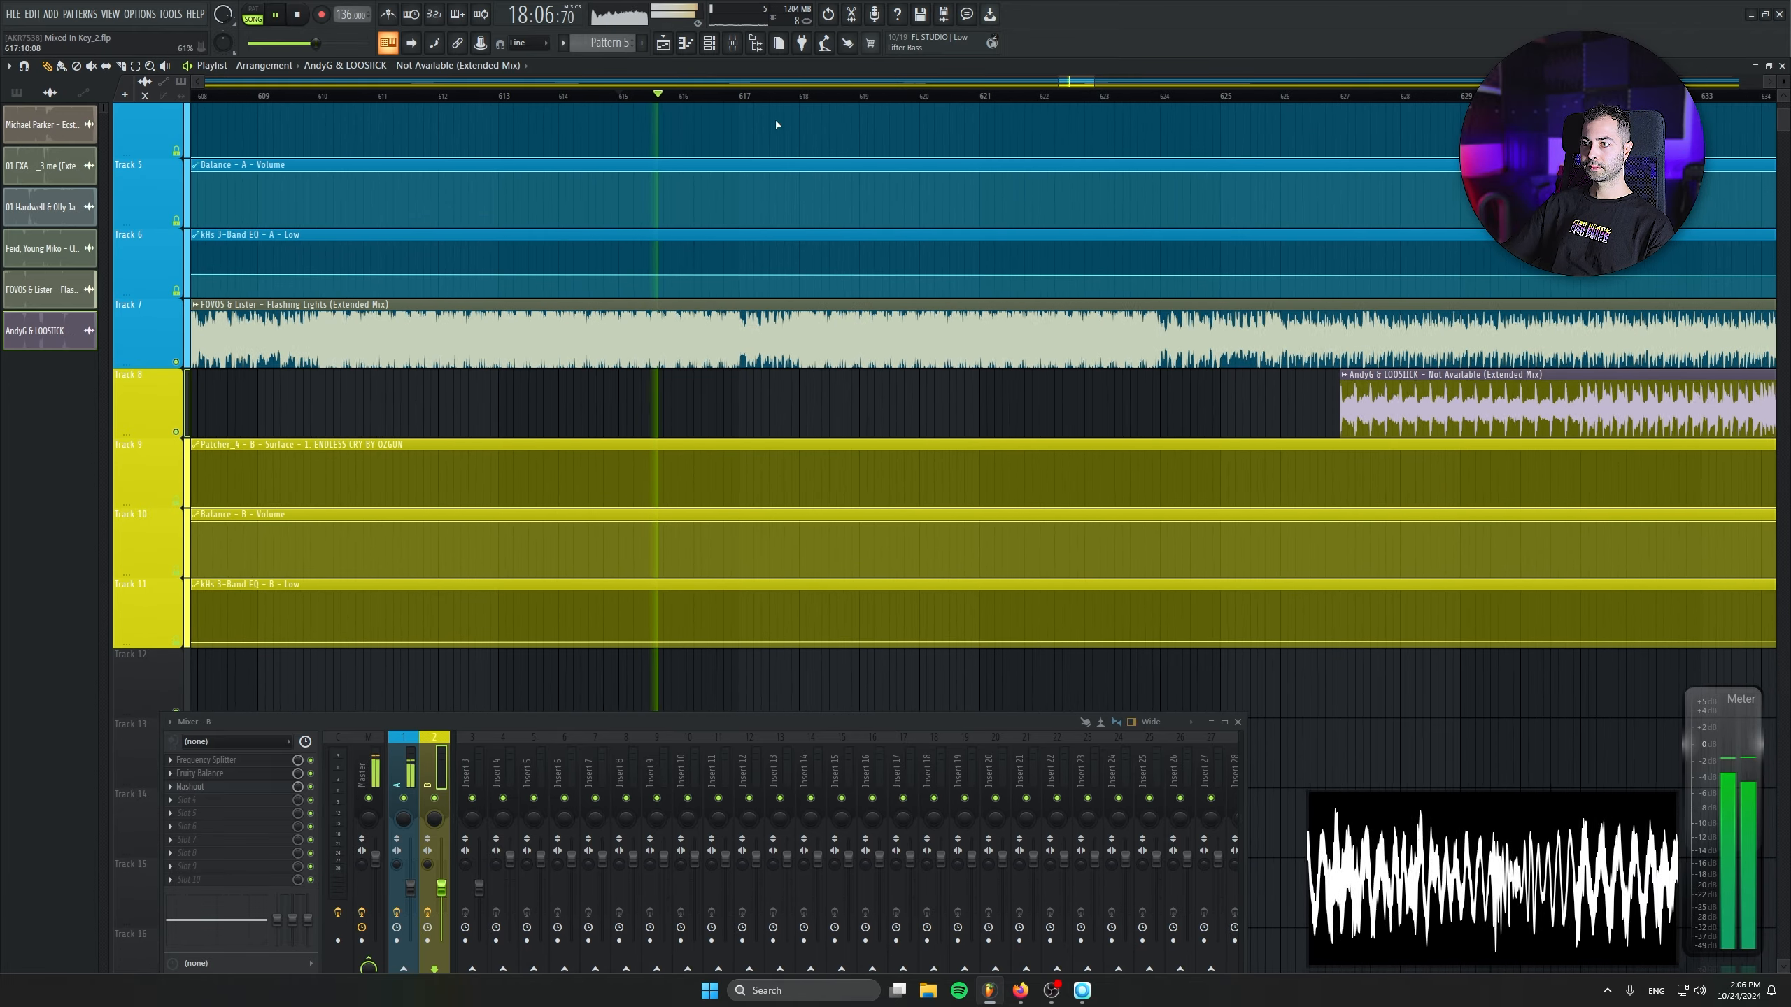
left_click(802, 97)
scroll(804, 104, "down", 3)
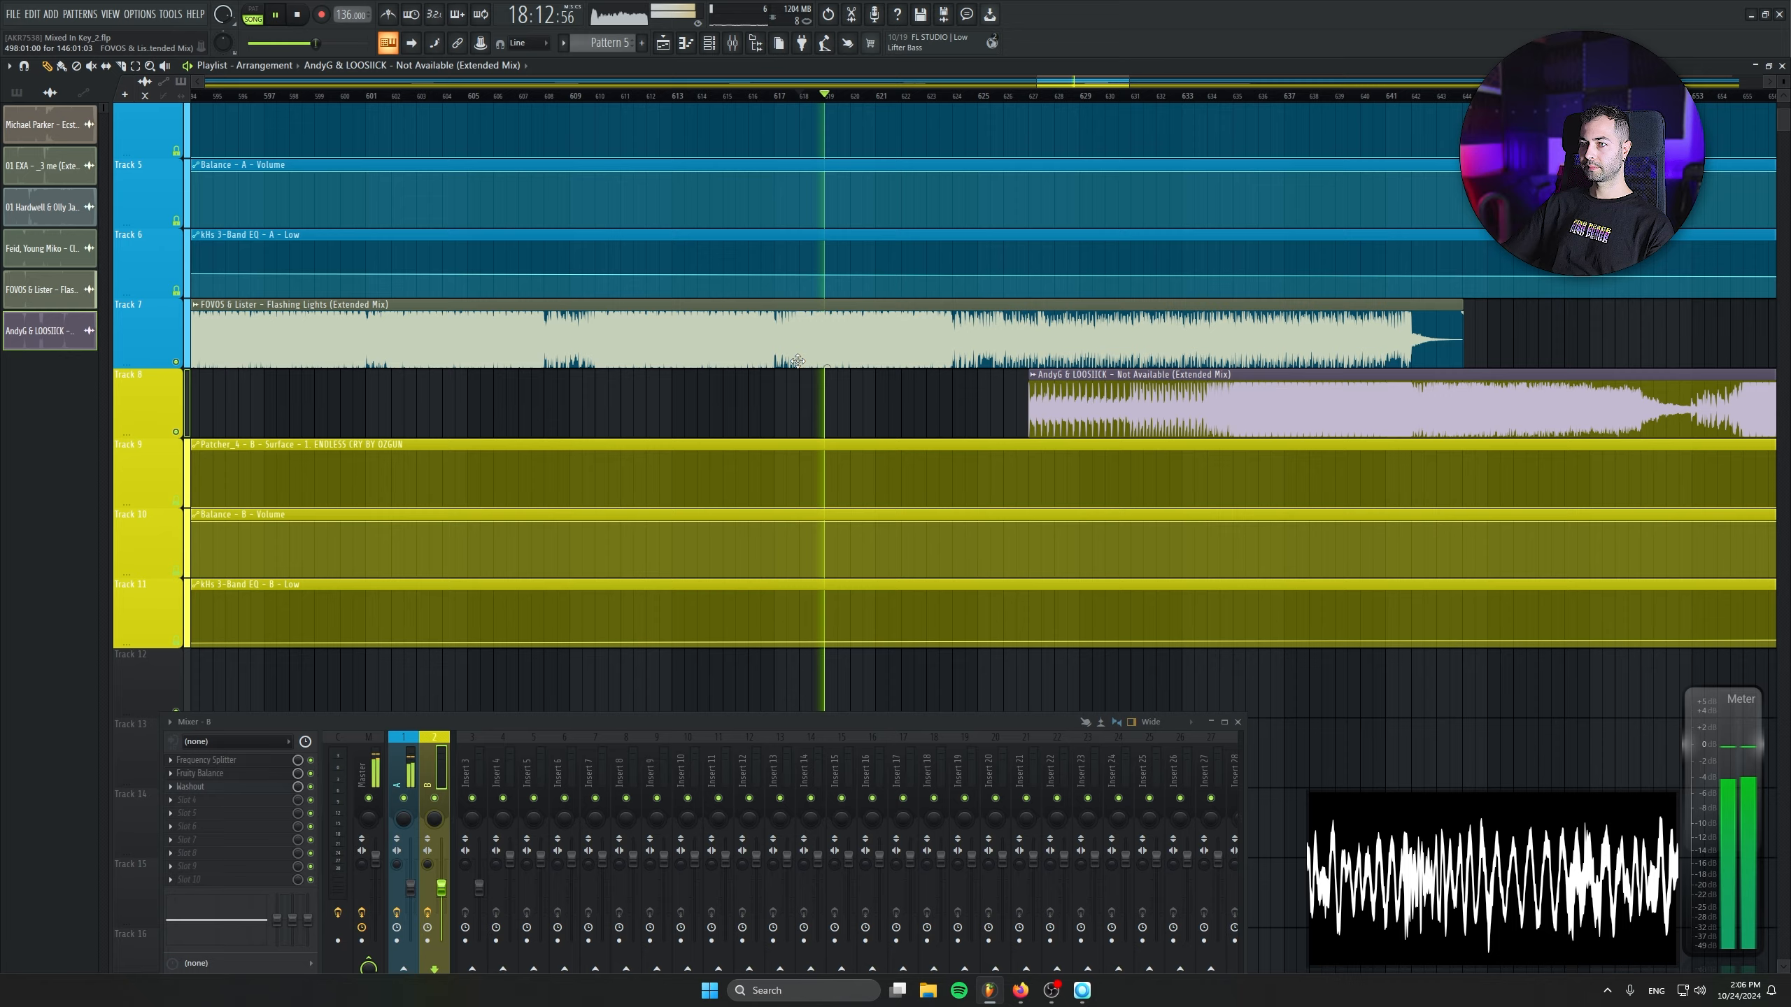
- Audition Flashing Lights around bars 589 to 609 to judge its phrase changes for the next transition
left_click_drag(792, 97, 577, 97)
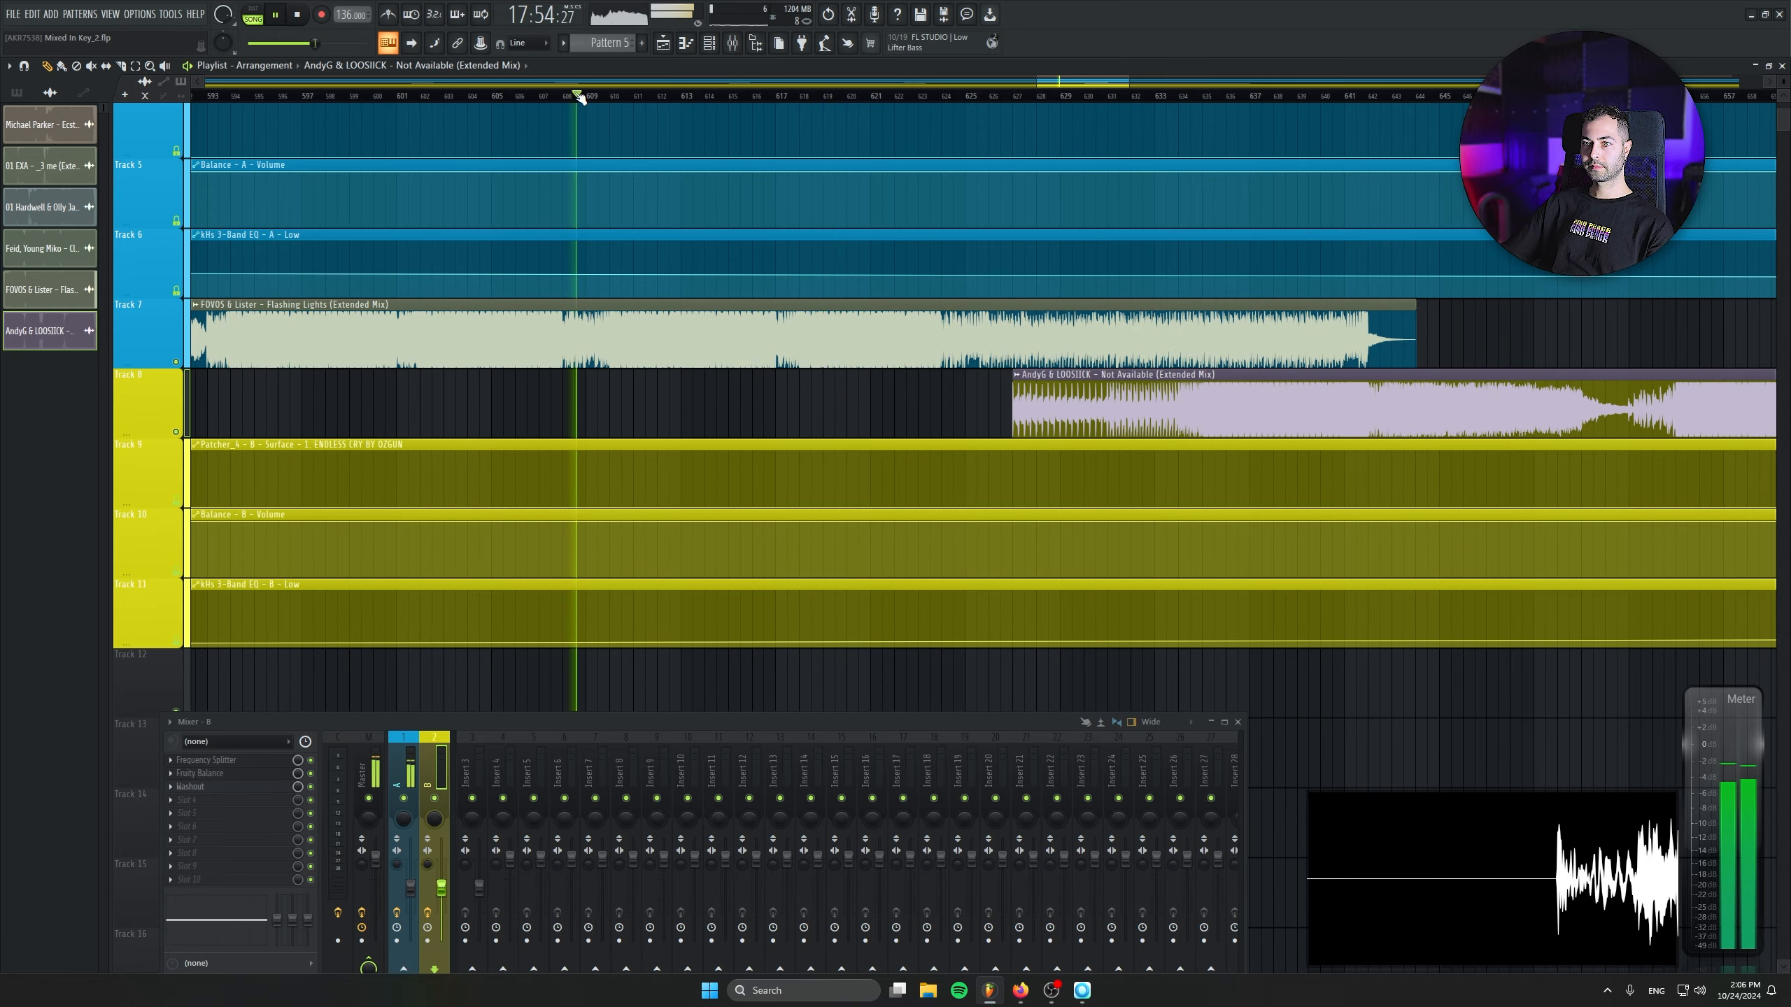
left_click_drag(500, 335, 790, 395)
left_click(557, 97)
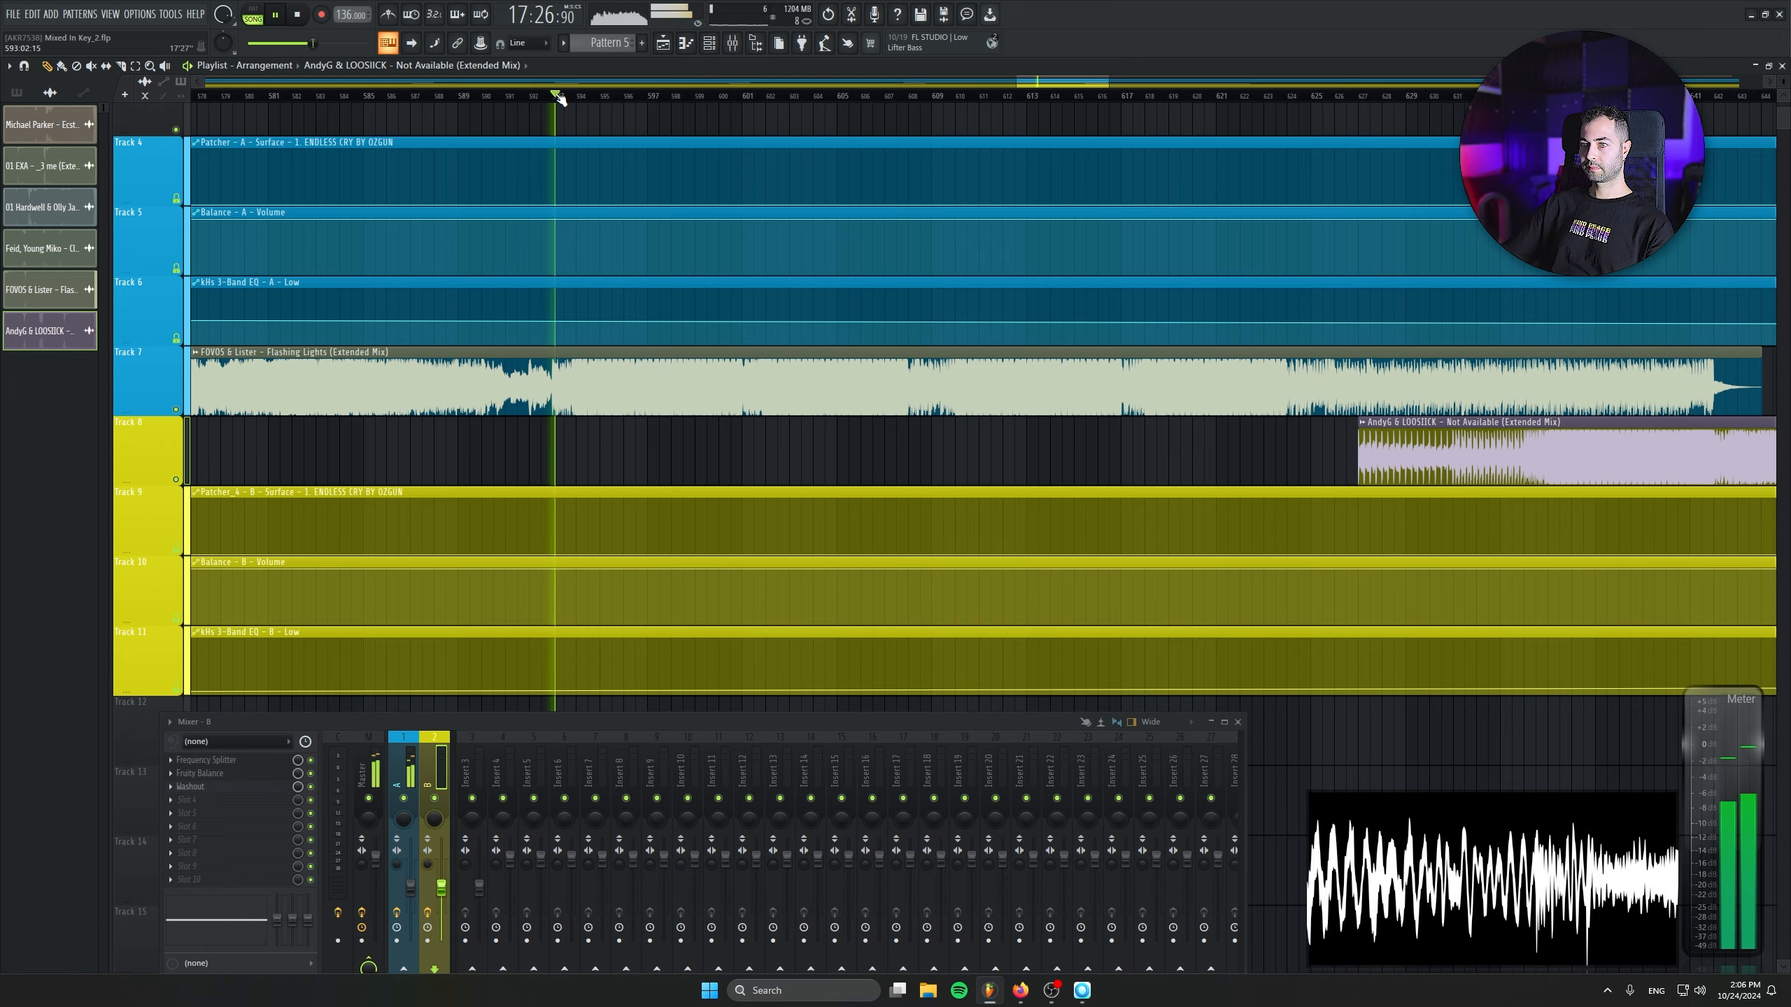
left_click(476, 96)
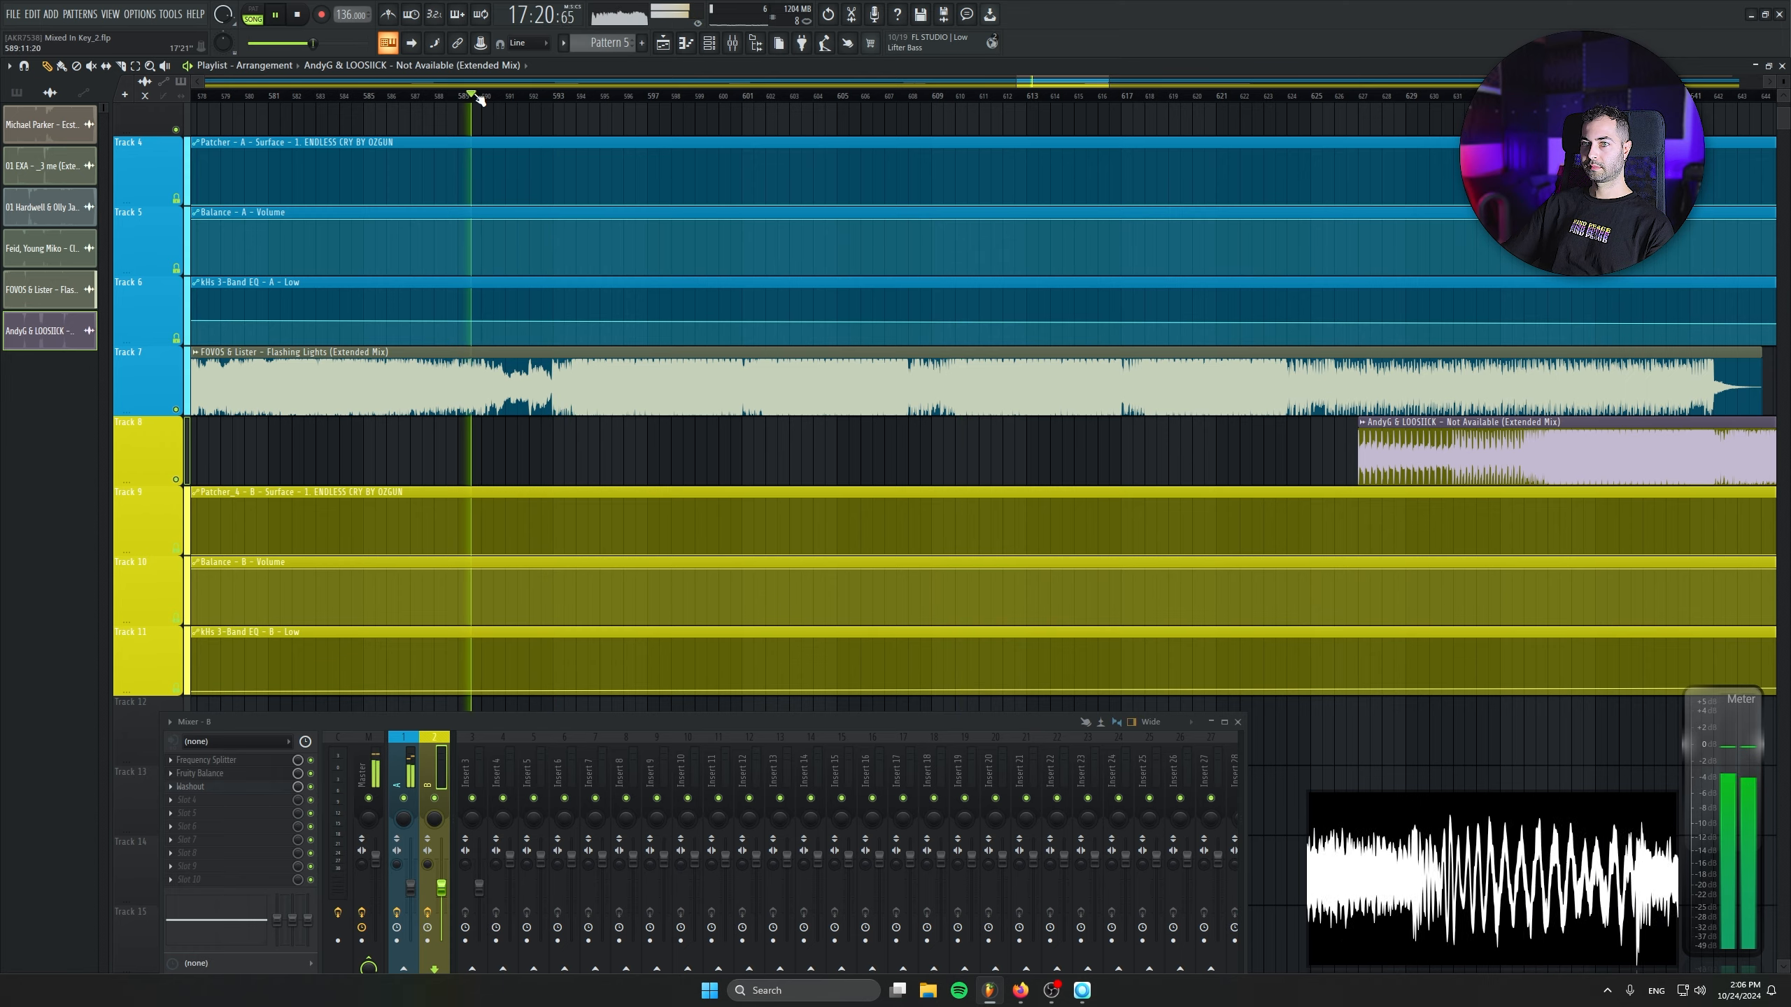
left_click_drag(691, 97, 934, 103)
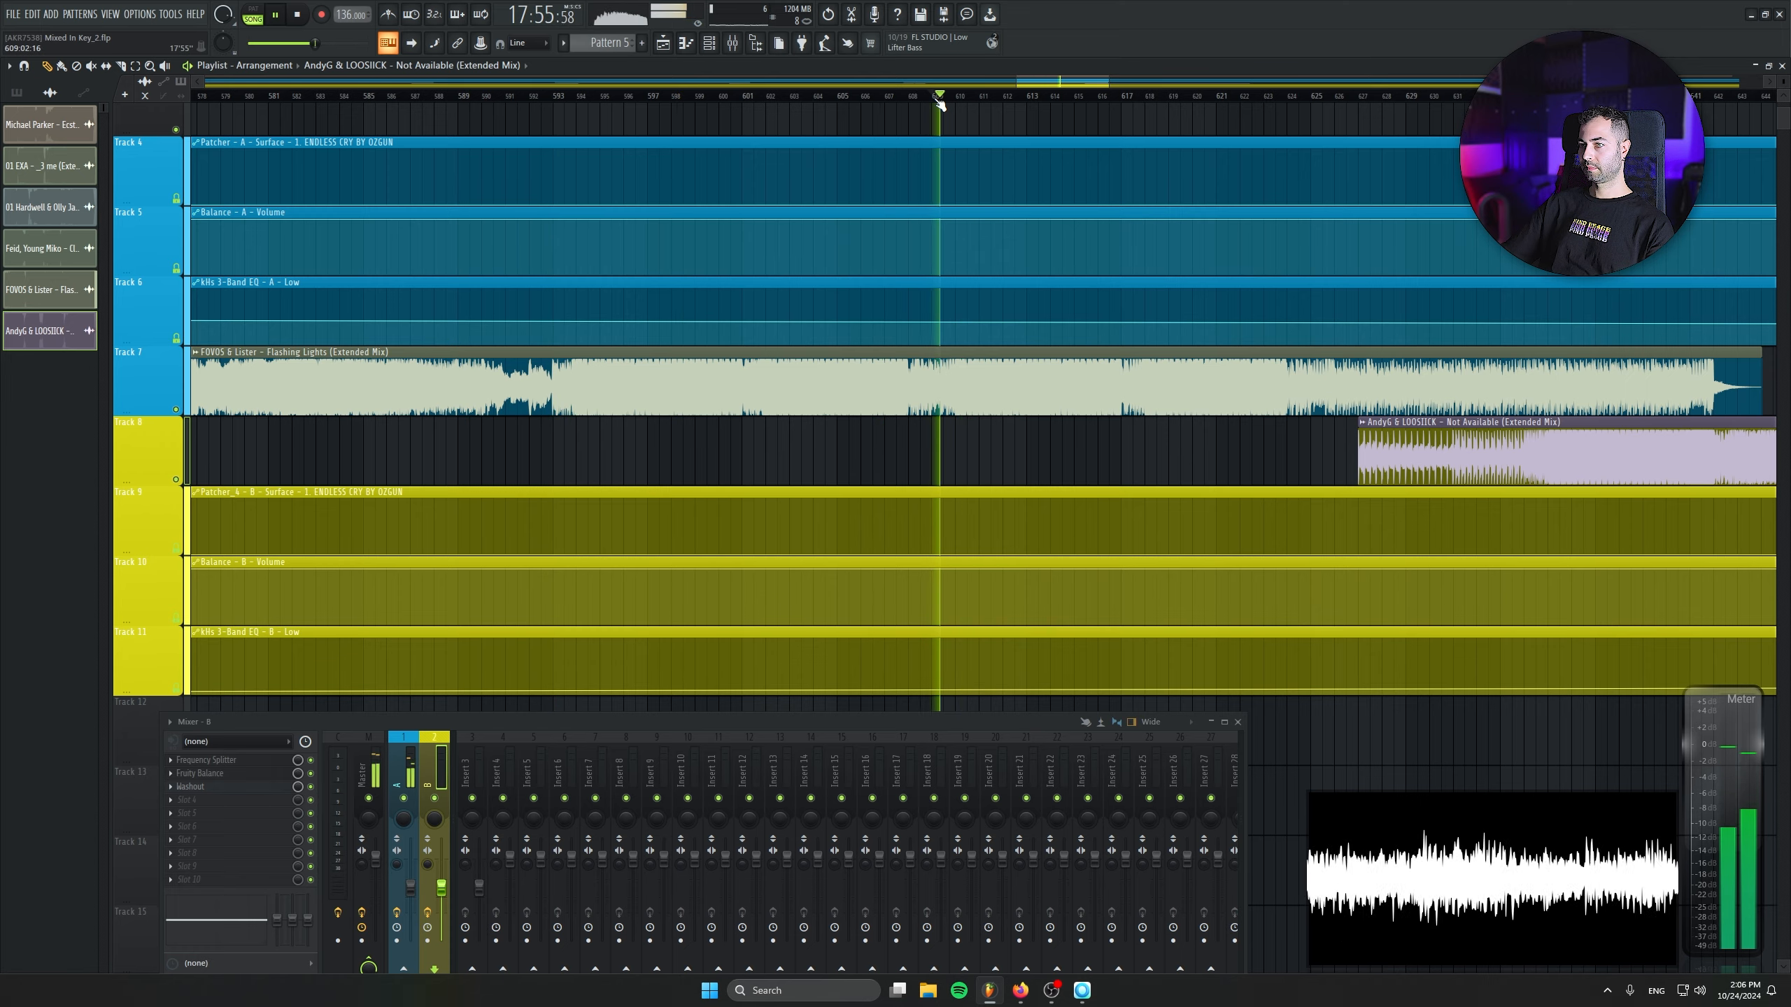
left_click_drag(1179, 252, 888, 280)
scroll(906, 290, "up", 1)
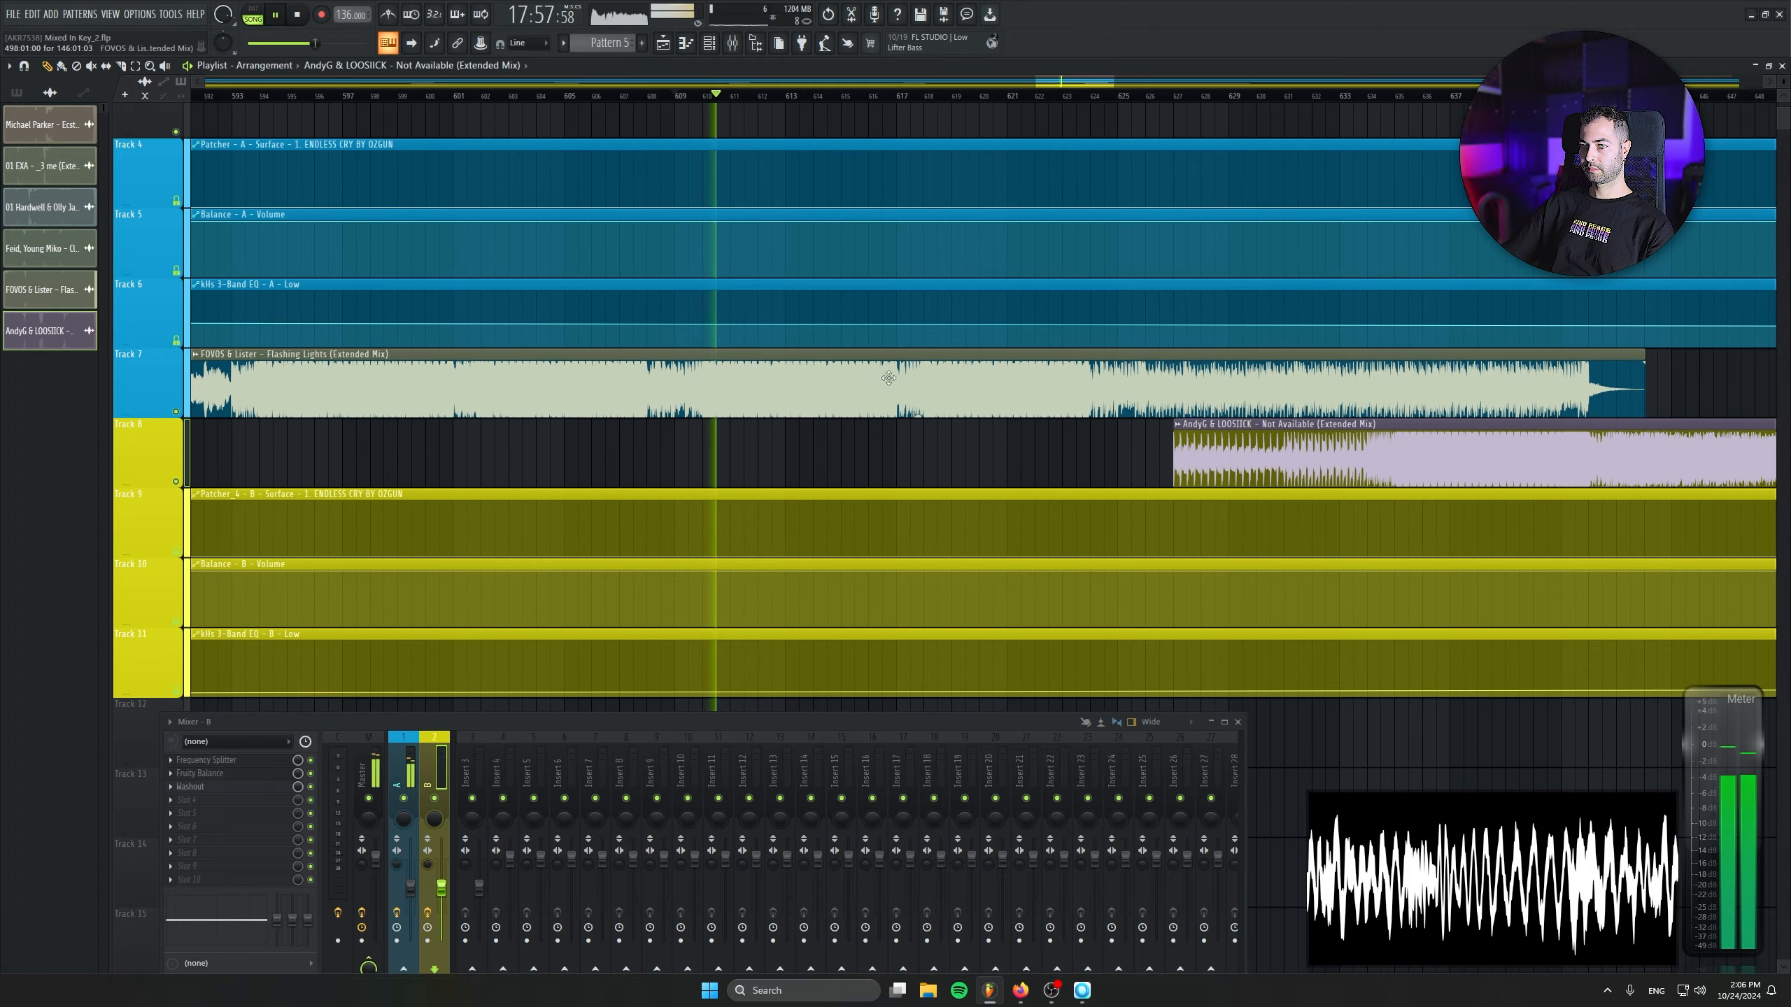
- Move the Not Available clip to start at bar 618 on Track 8 and play its entry over Flashing Lights
left_click_drag(1176, 455, 799, 481)
left_click(890, 96)
scroll(1104, 472, "up", 3)
scroll(733, 489, "up", 3)
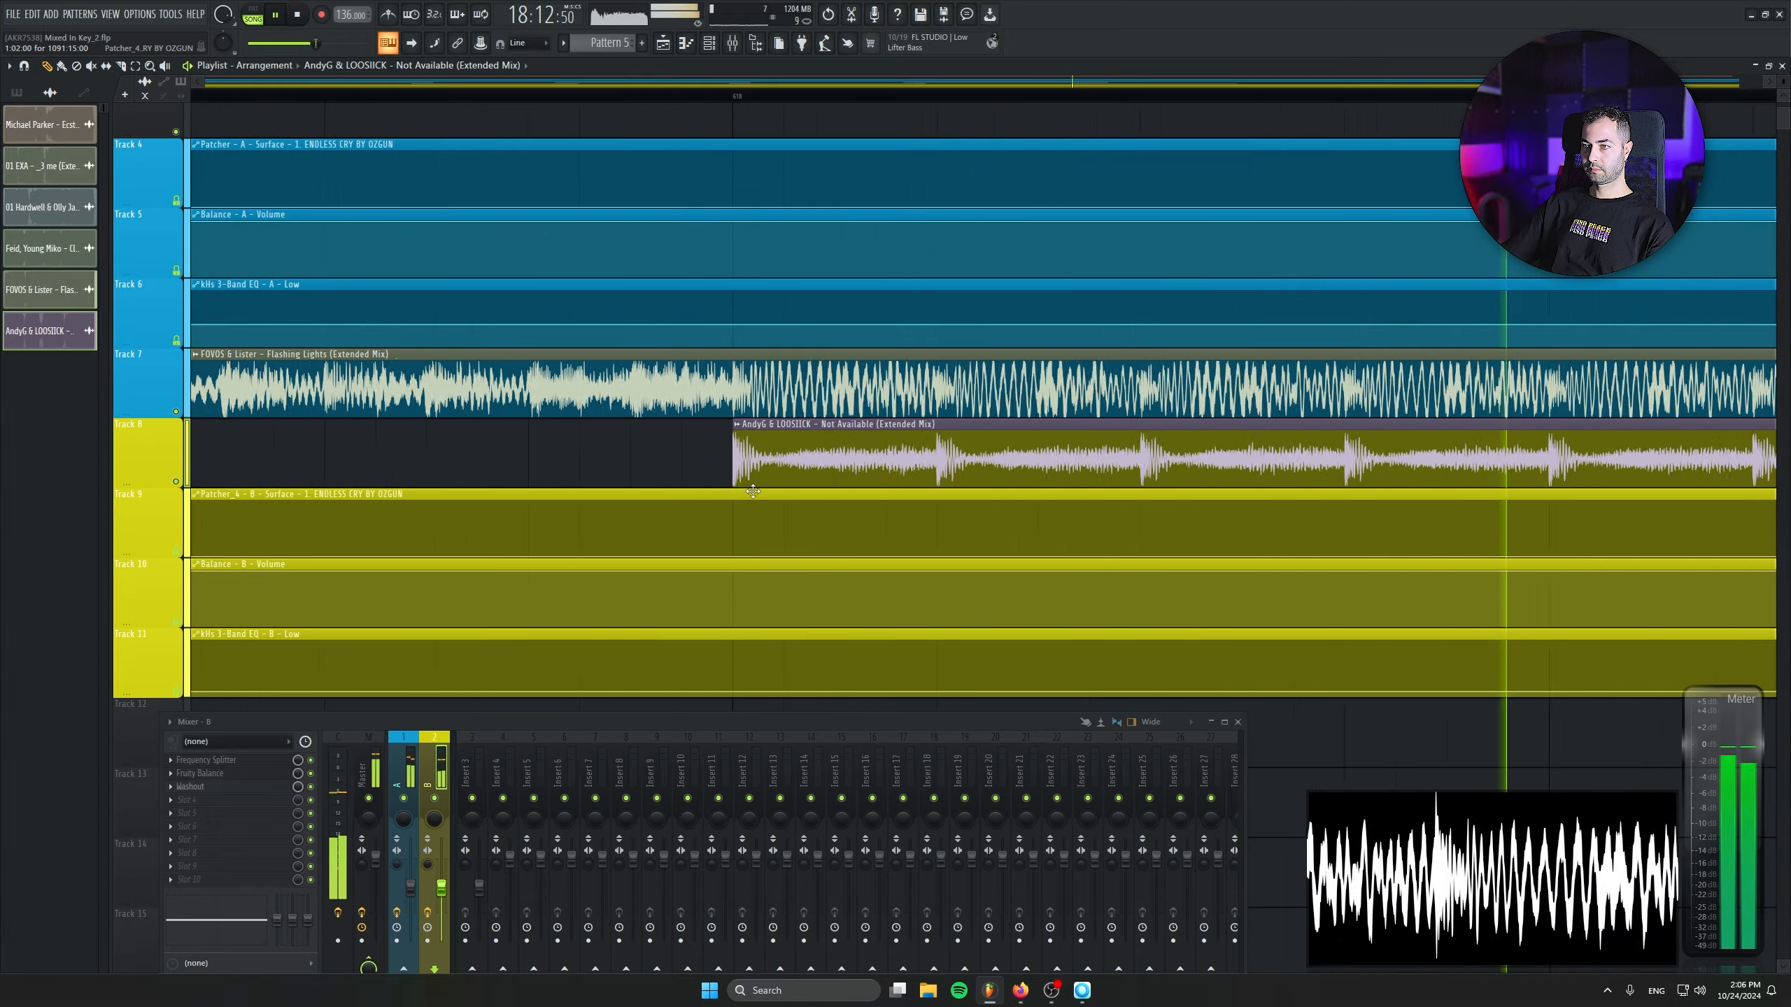
scroll(733, 489, "down", 5)
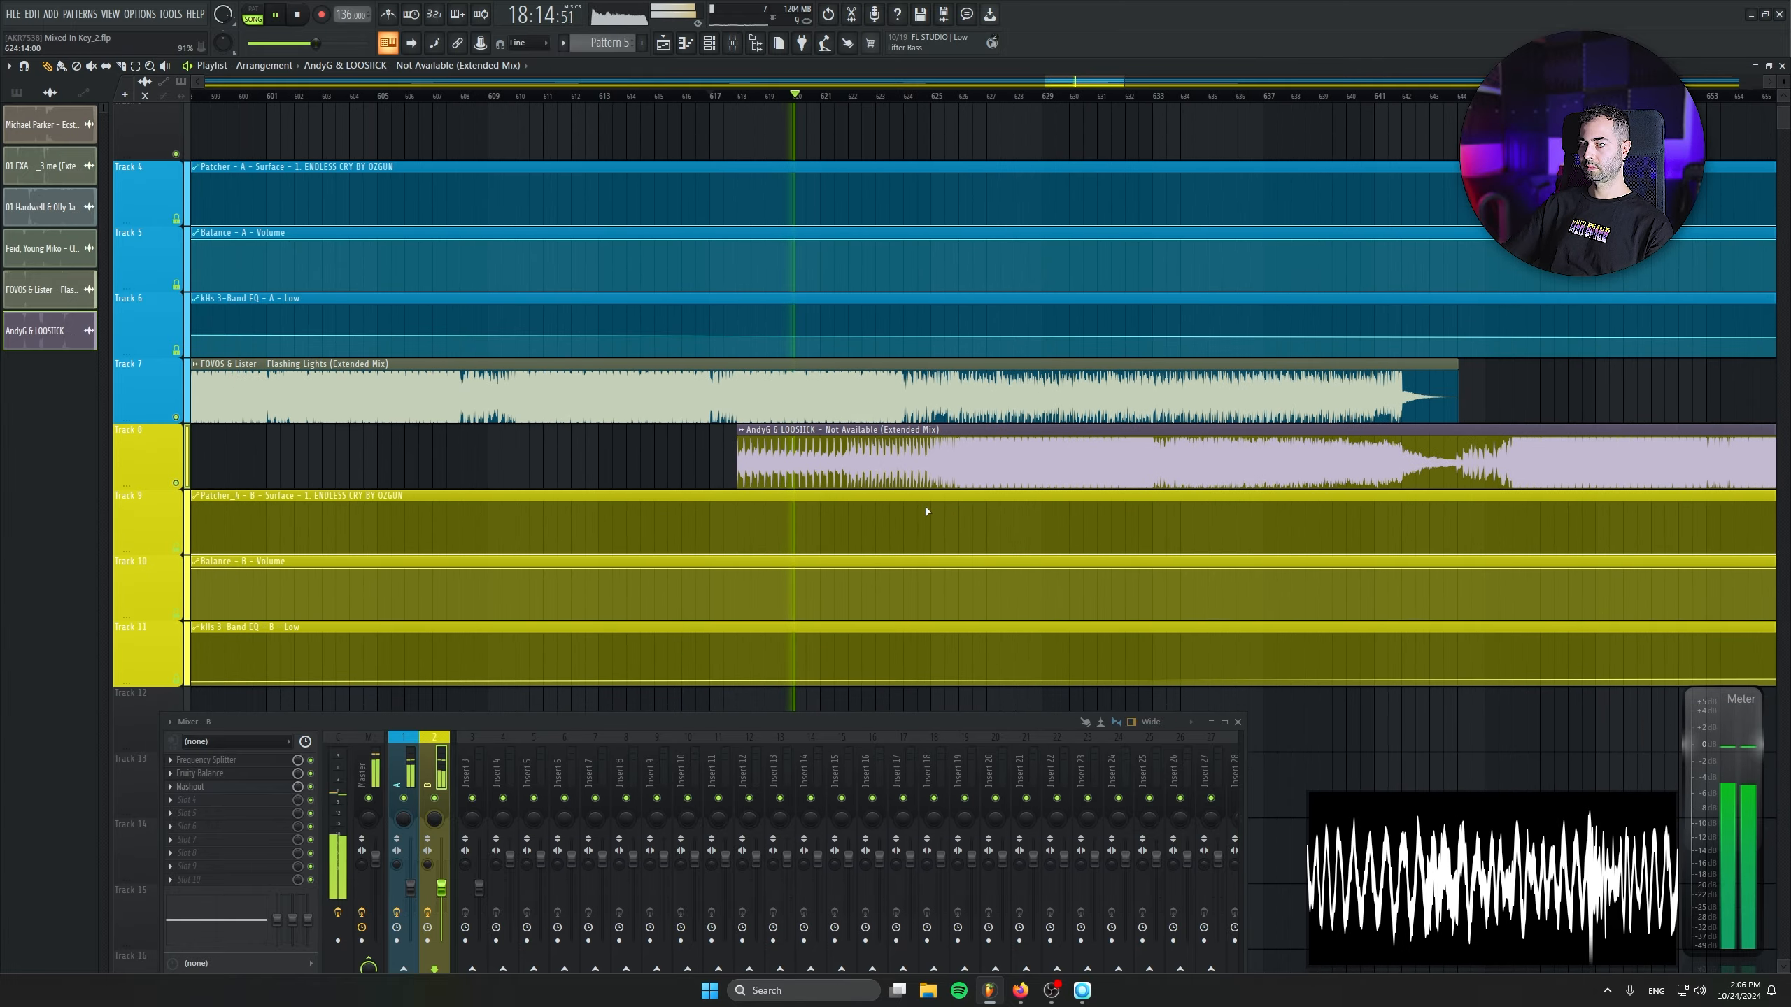
- Raise the kHs 3-Band EQ - B - Low automation from its minimum at bar 625 to half level at bar 626
scroll(931, 554, "up", 3)
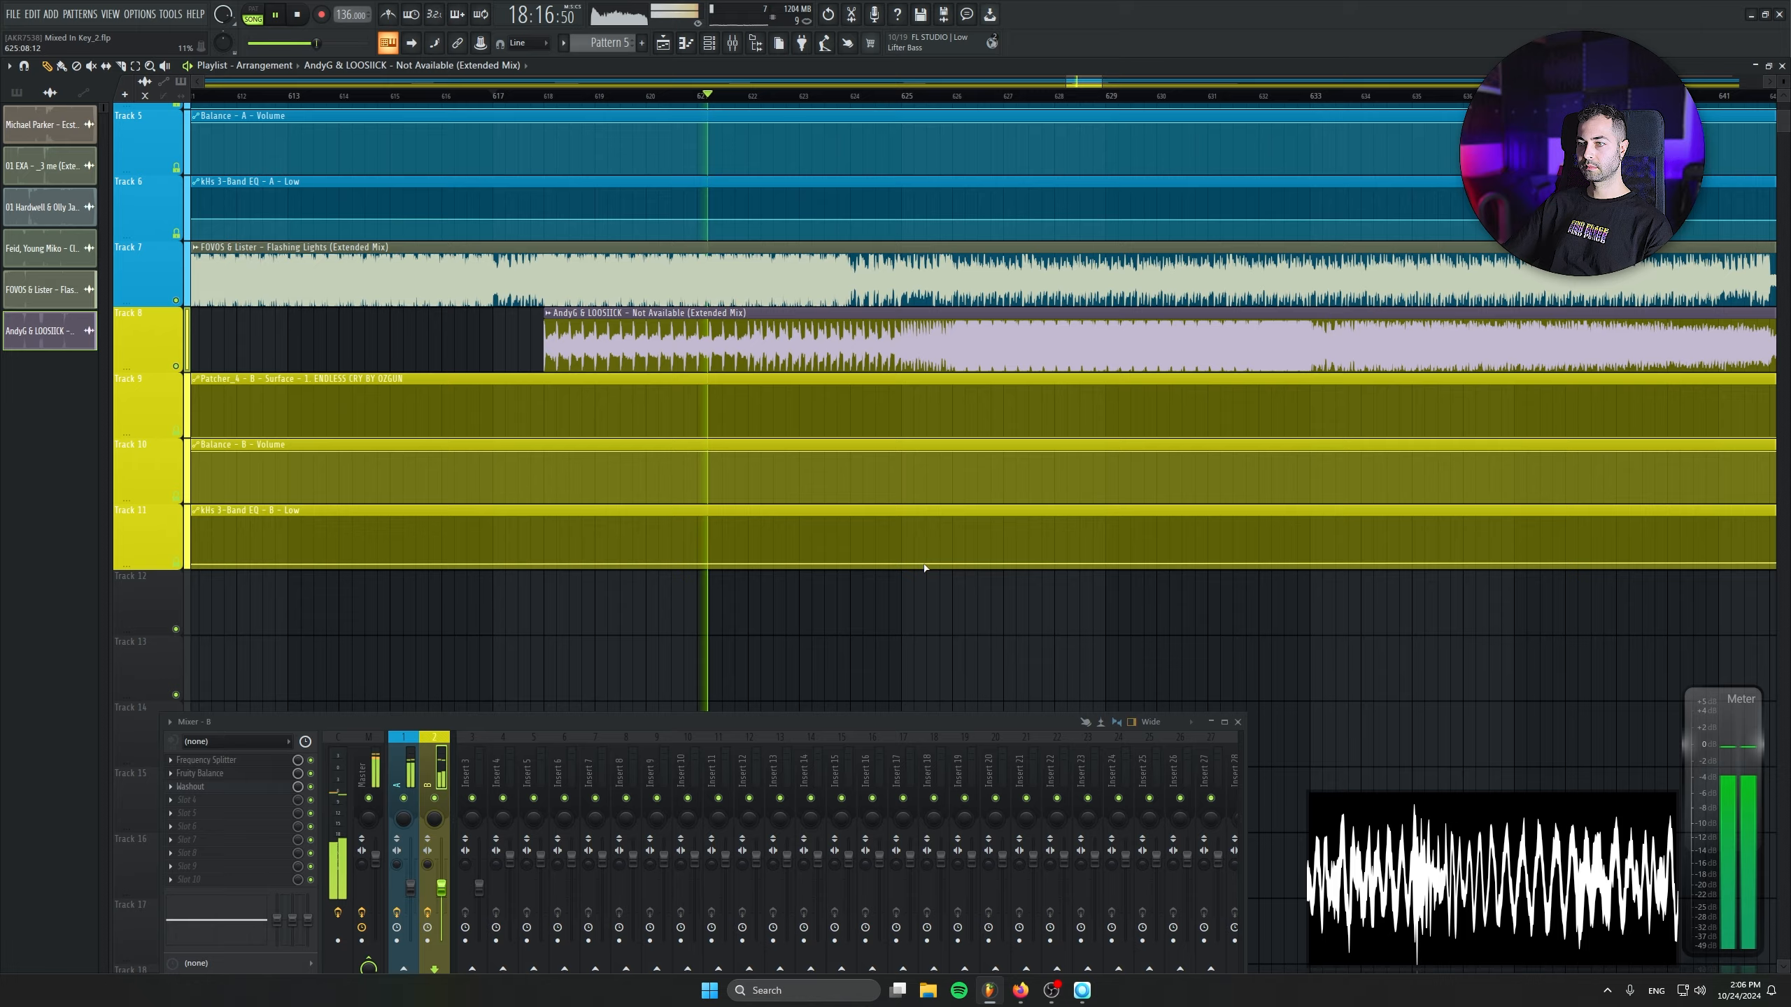
right_click(897, 568)
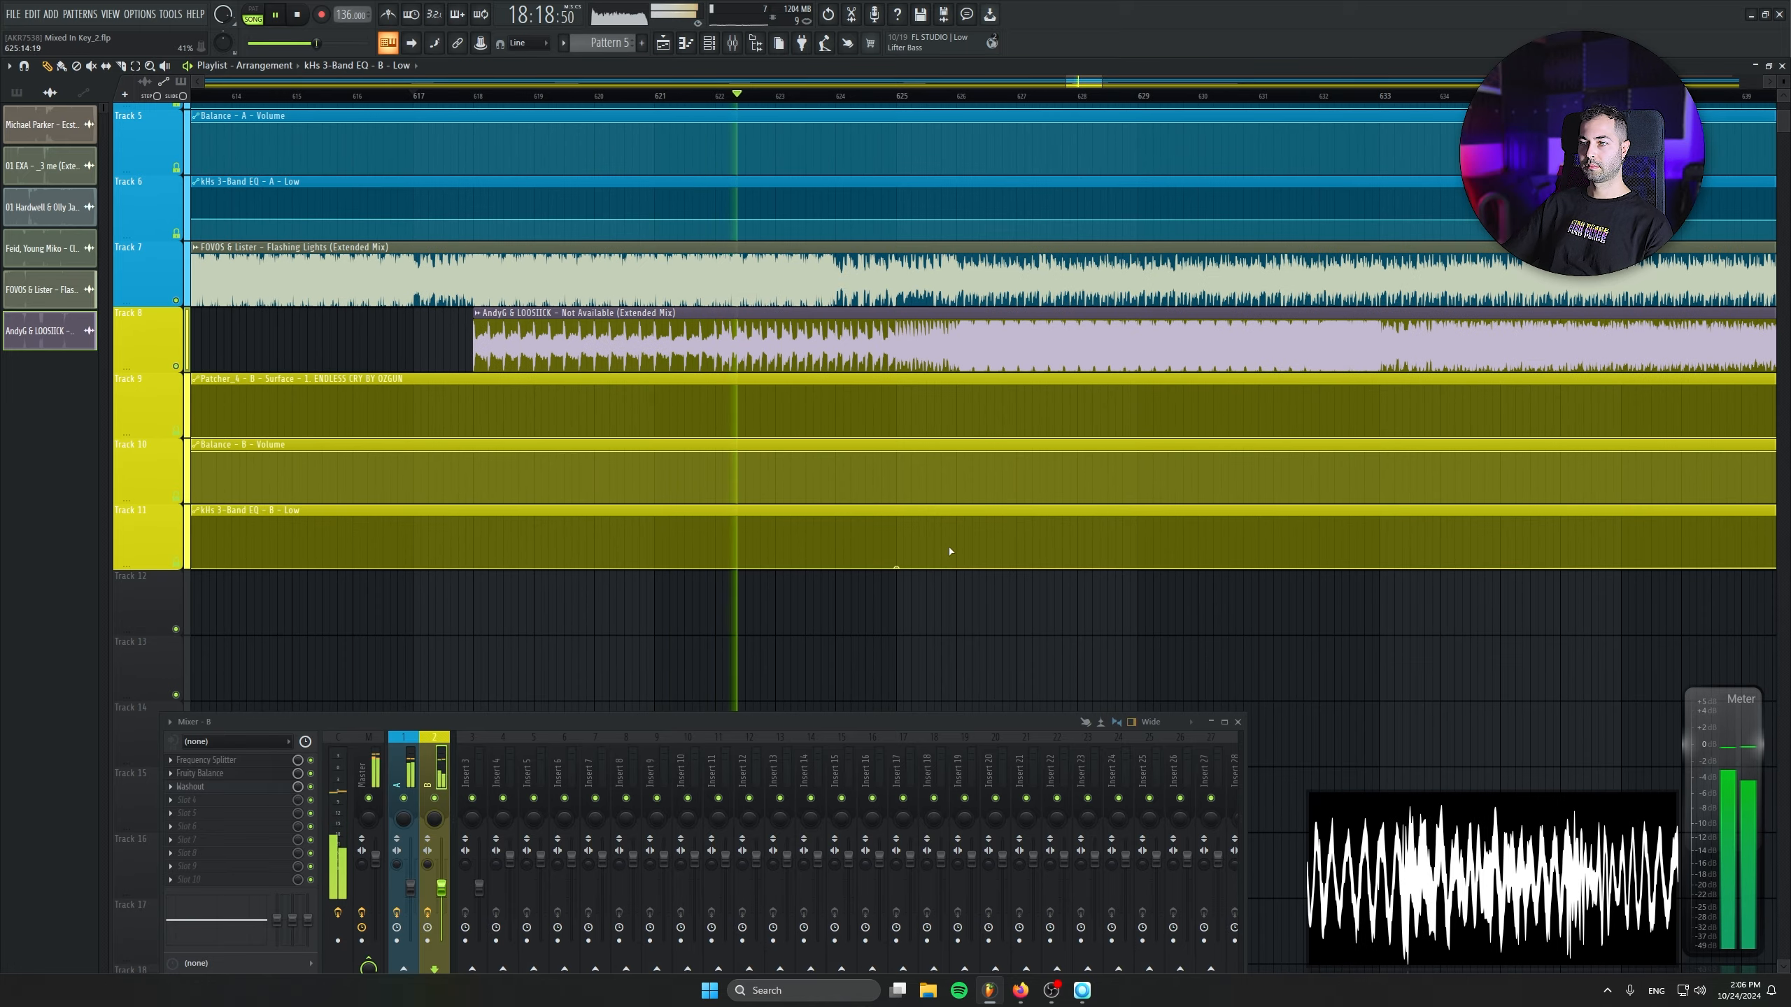
right_click(957, 550)
left_click_drag(957, 548, 961, 544)
right_click(961, 544)
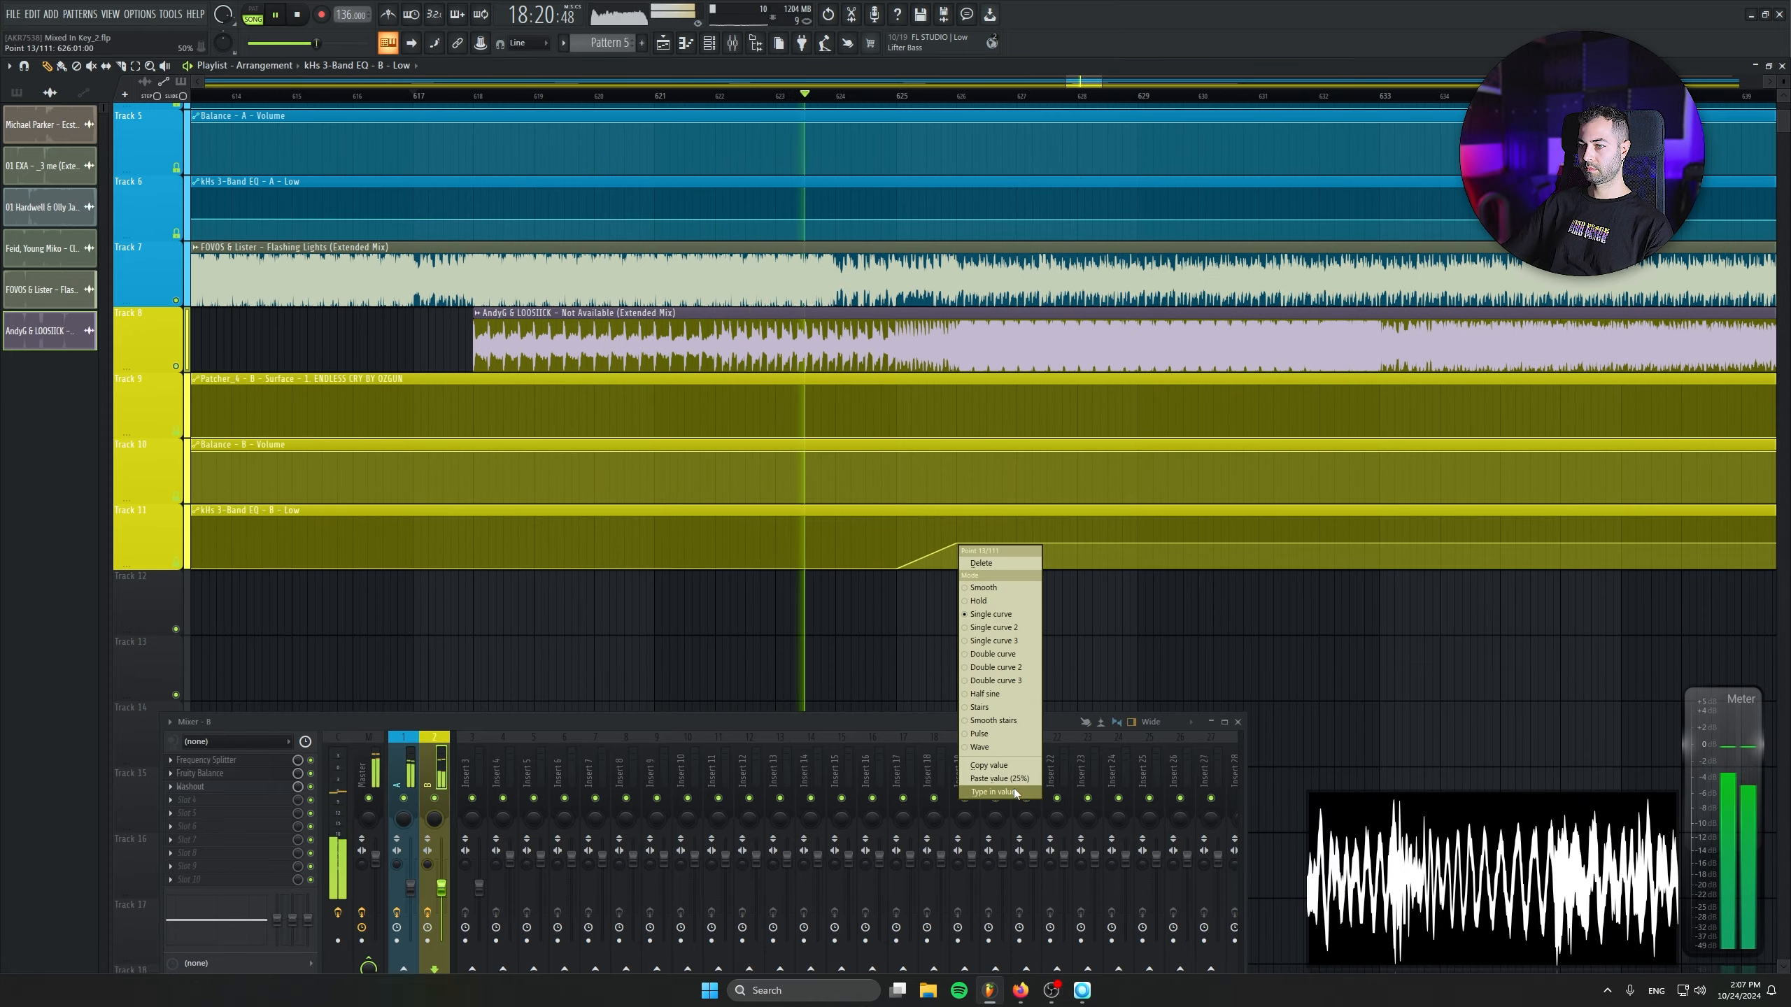
left_click(1013, 788)
type("5")
key("Return")
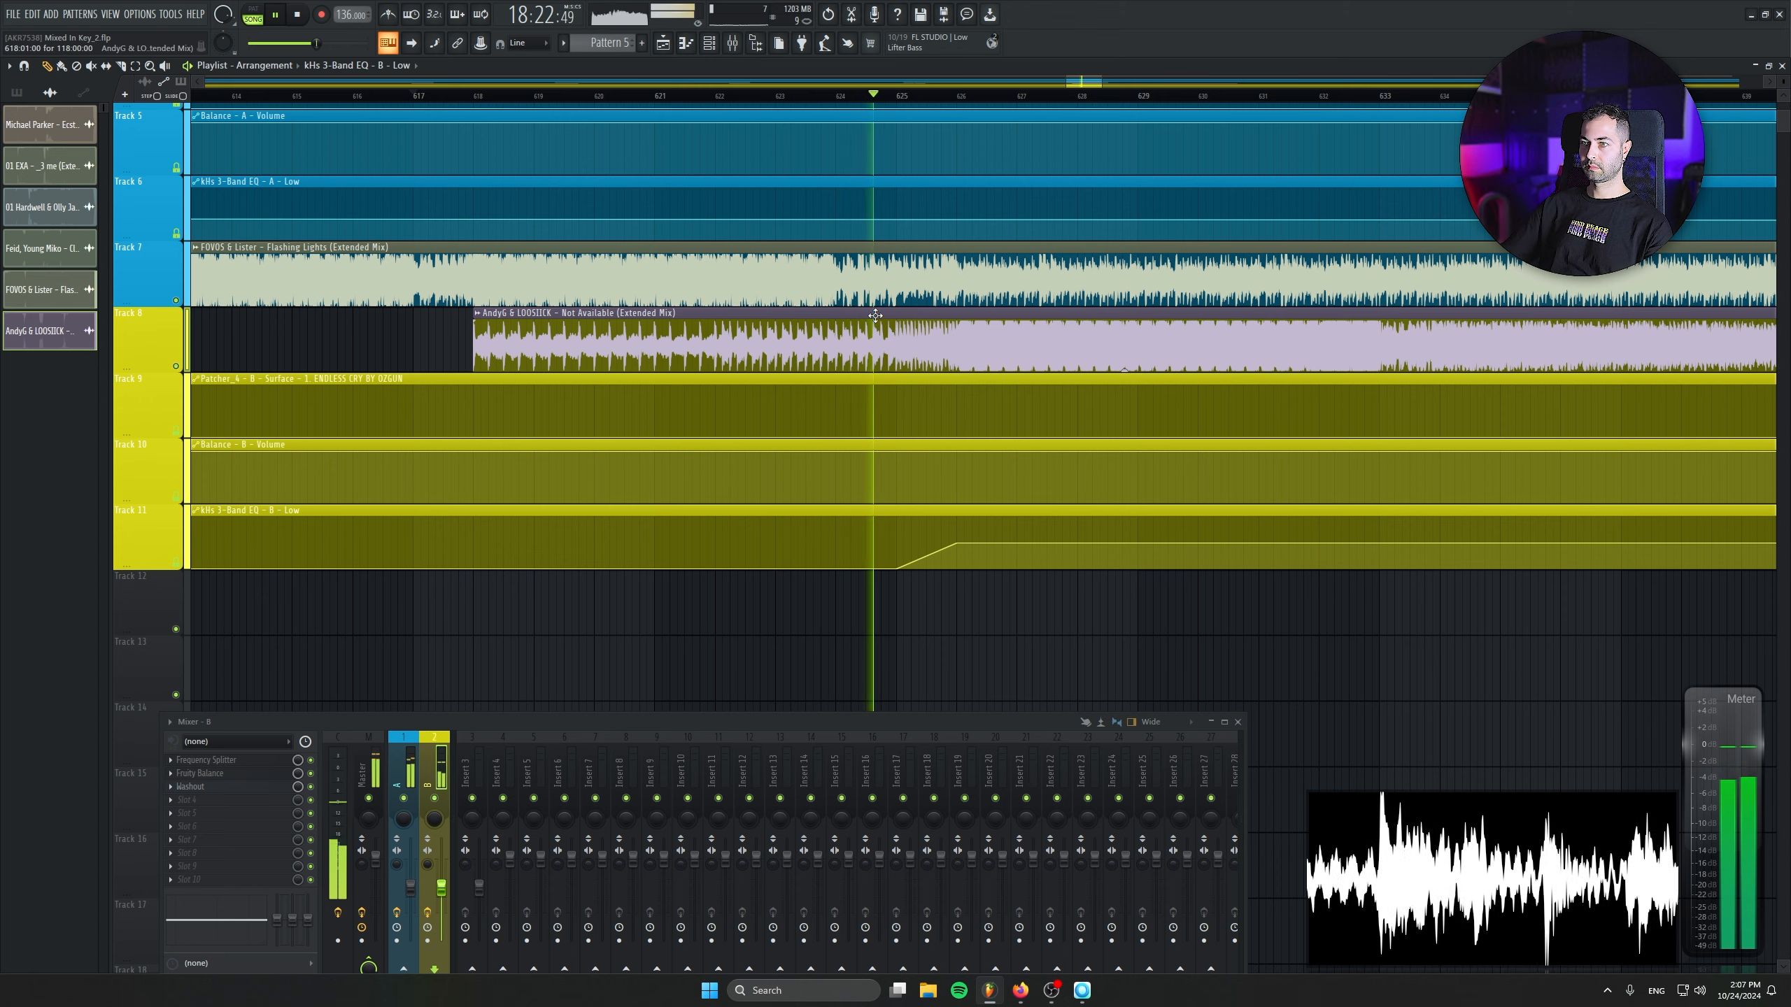
- Stop playback and drop the kHs 3-Band EQ - A - Low automation from 50 at bar 625 to its minimum at bar 626
key("space")
scroll(906, 312, "up", 1)
right_click(897, 299)
right_click(960, 319)
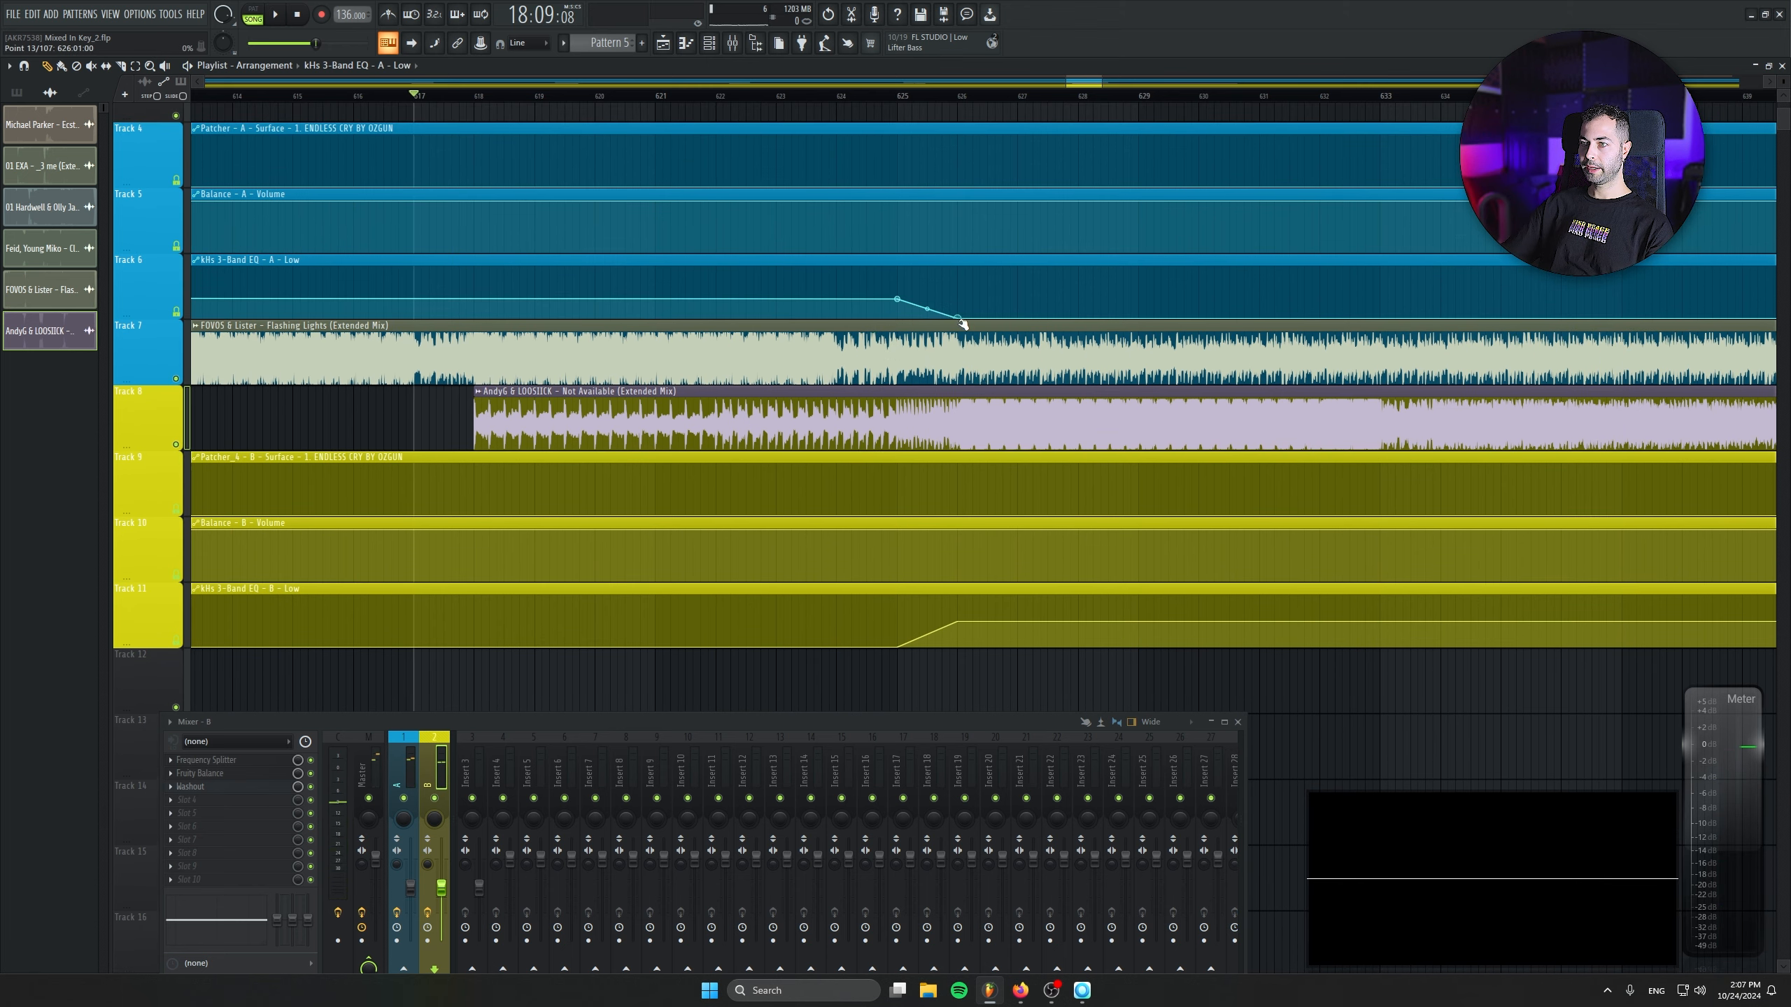
right_click(898, 299)
left_click(934, 549)
type("0.5")
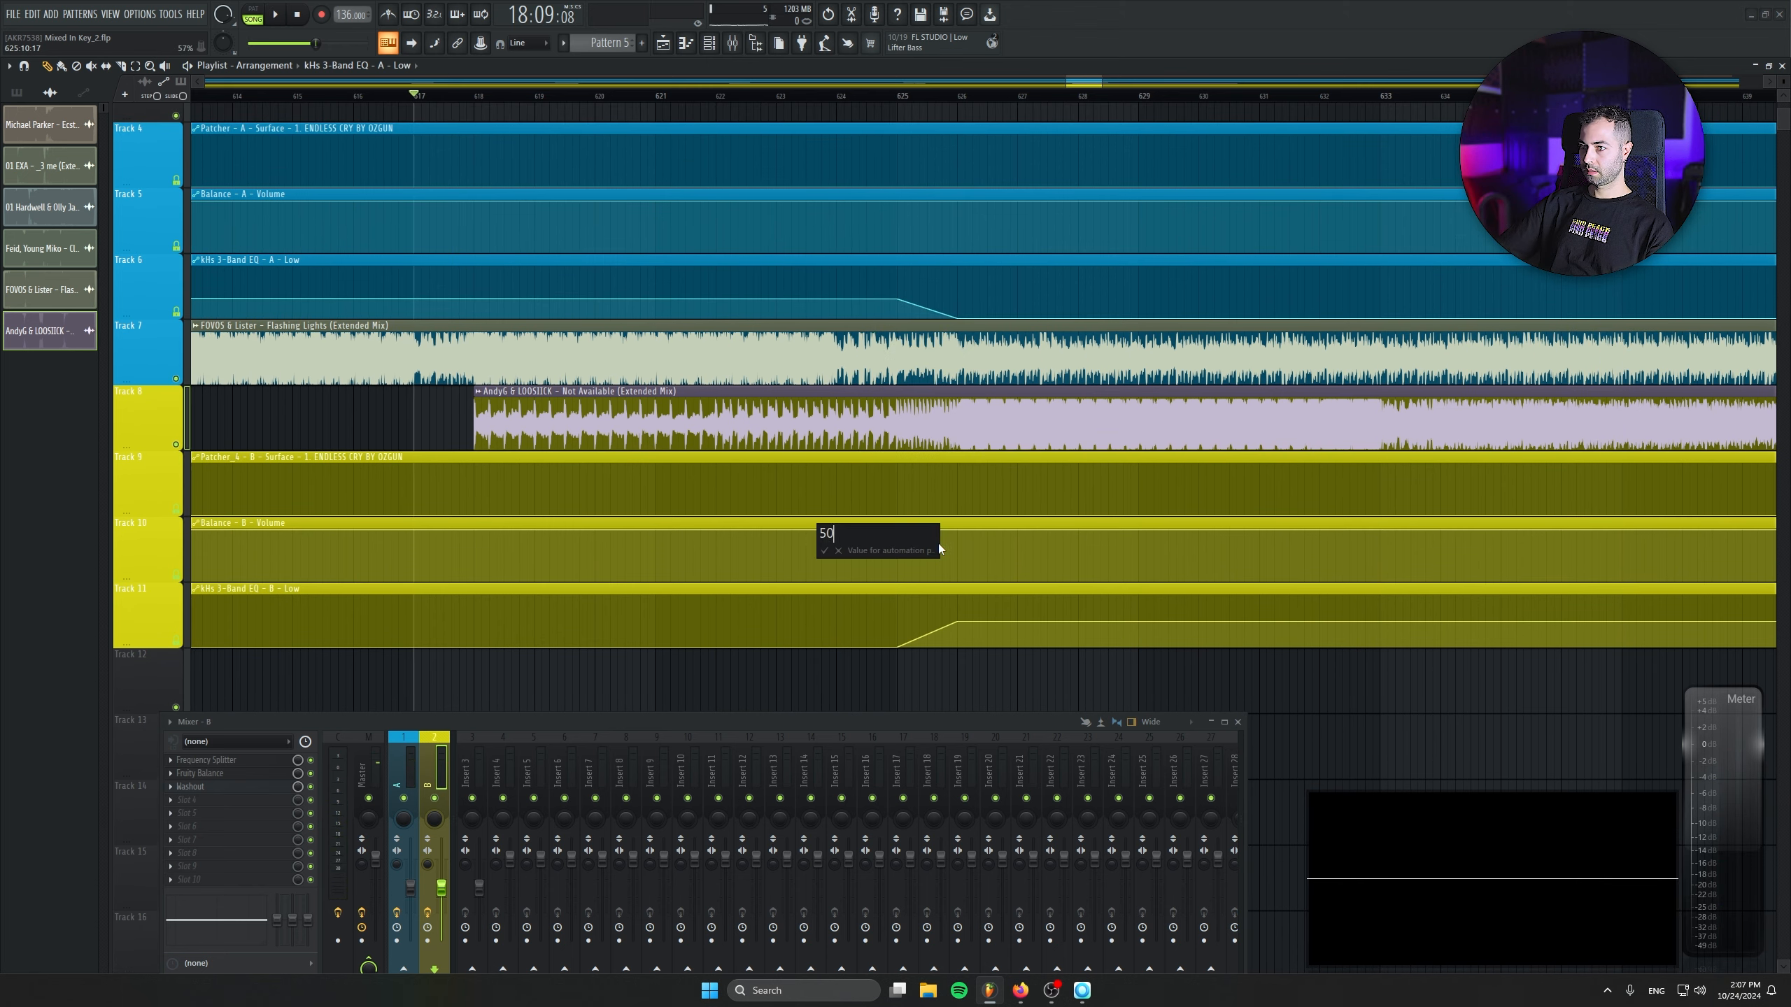
key("Return")
- Play the bass swap between Flashing Lights and Not Available from about bar 624
key("space")
left_click(824, 95)
scroll(702, 287, "down", 5)
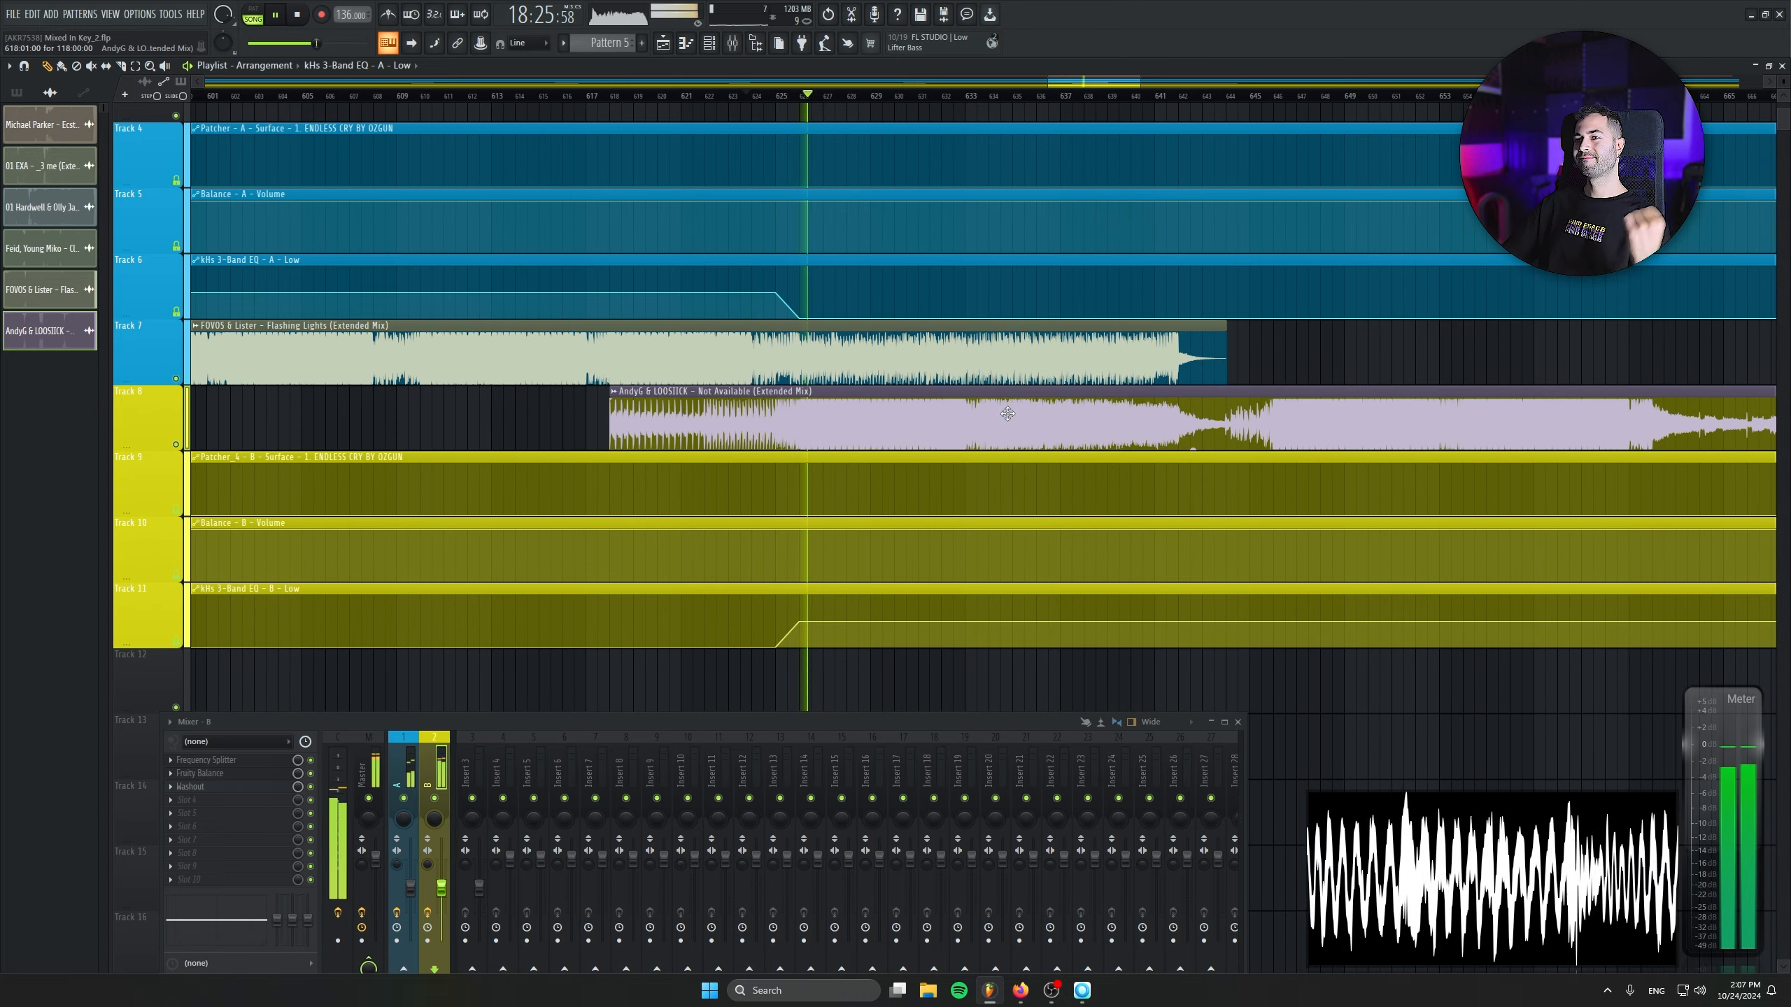
- Copy the current 136 BPM project tempo and paste it into a Tempo automation point at bar 625
scroll(1008, 413, "up", 3)
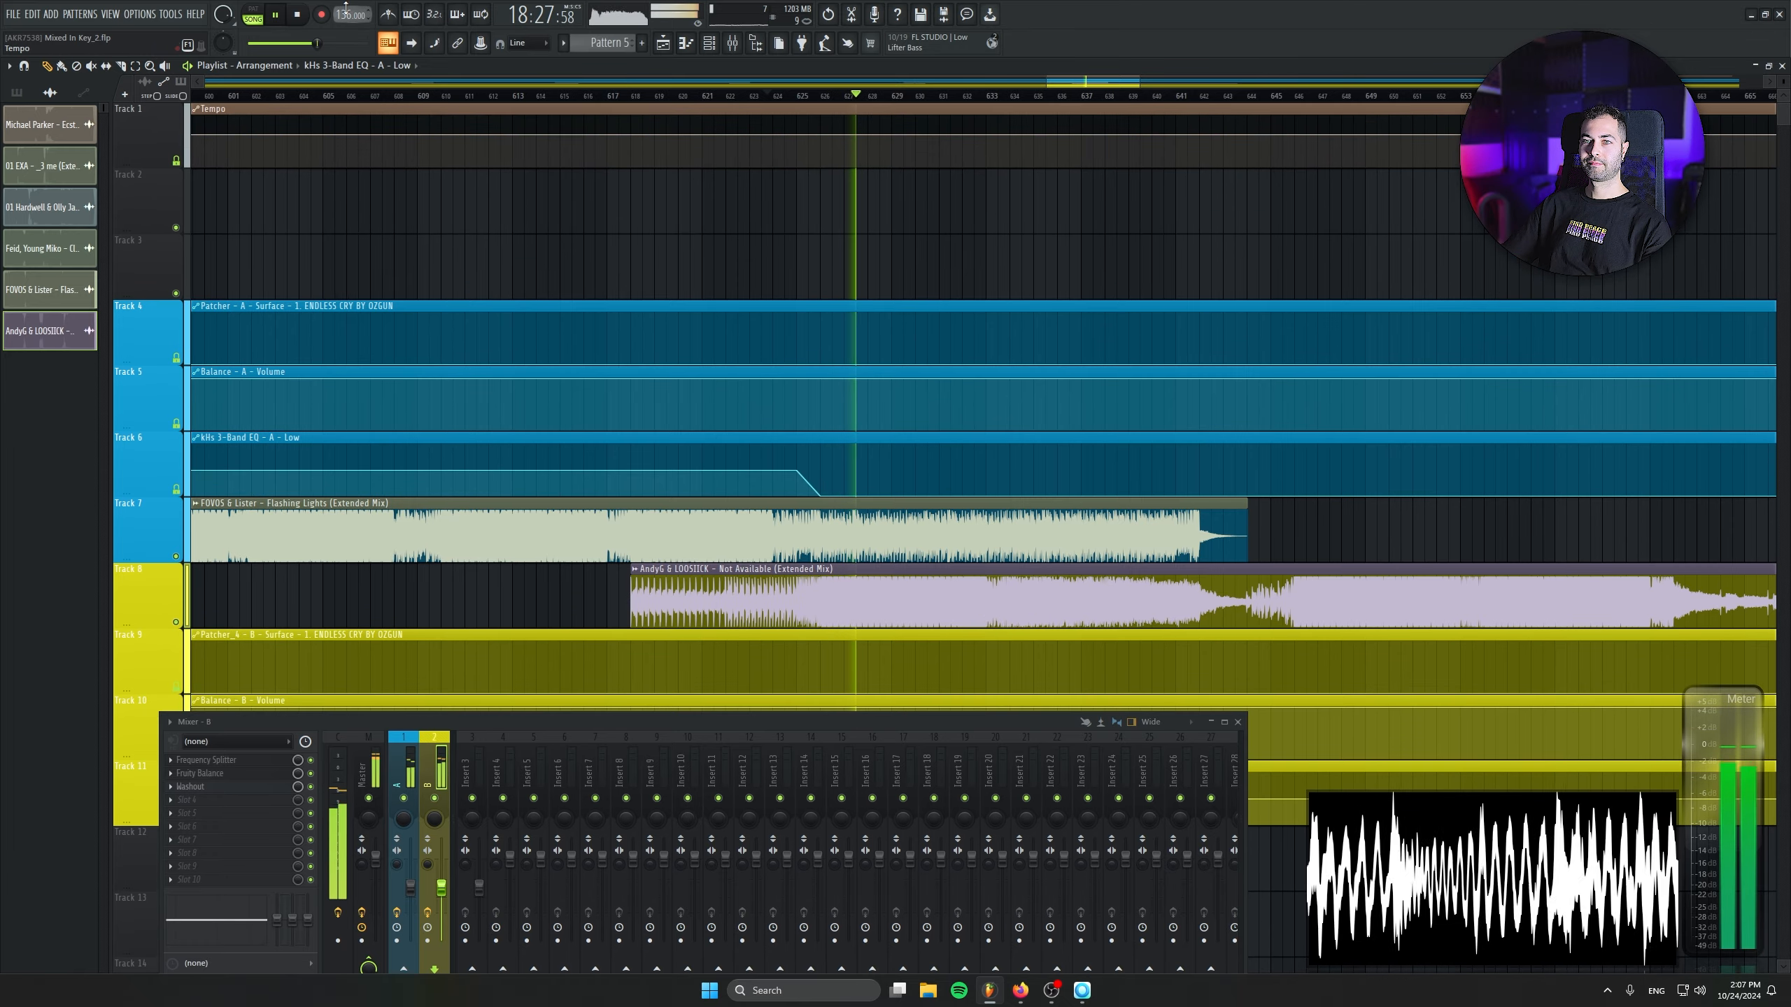
right_click(347, 10)
left_click(364, 162)
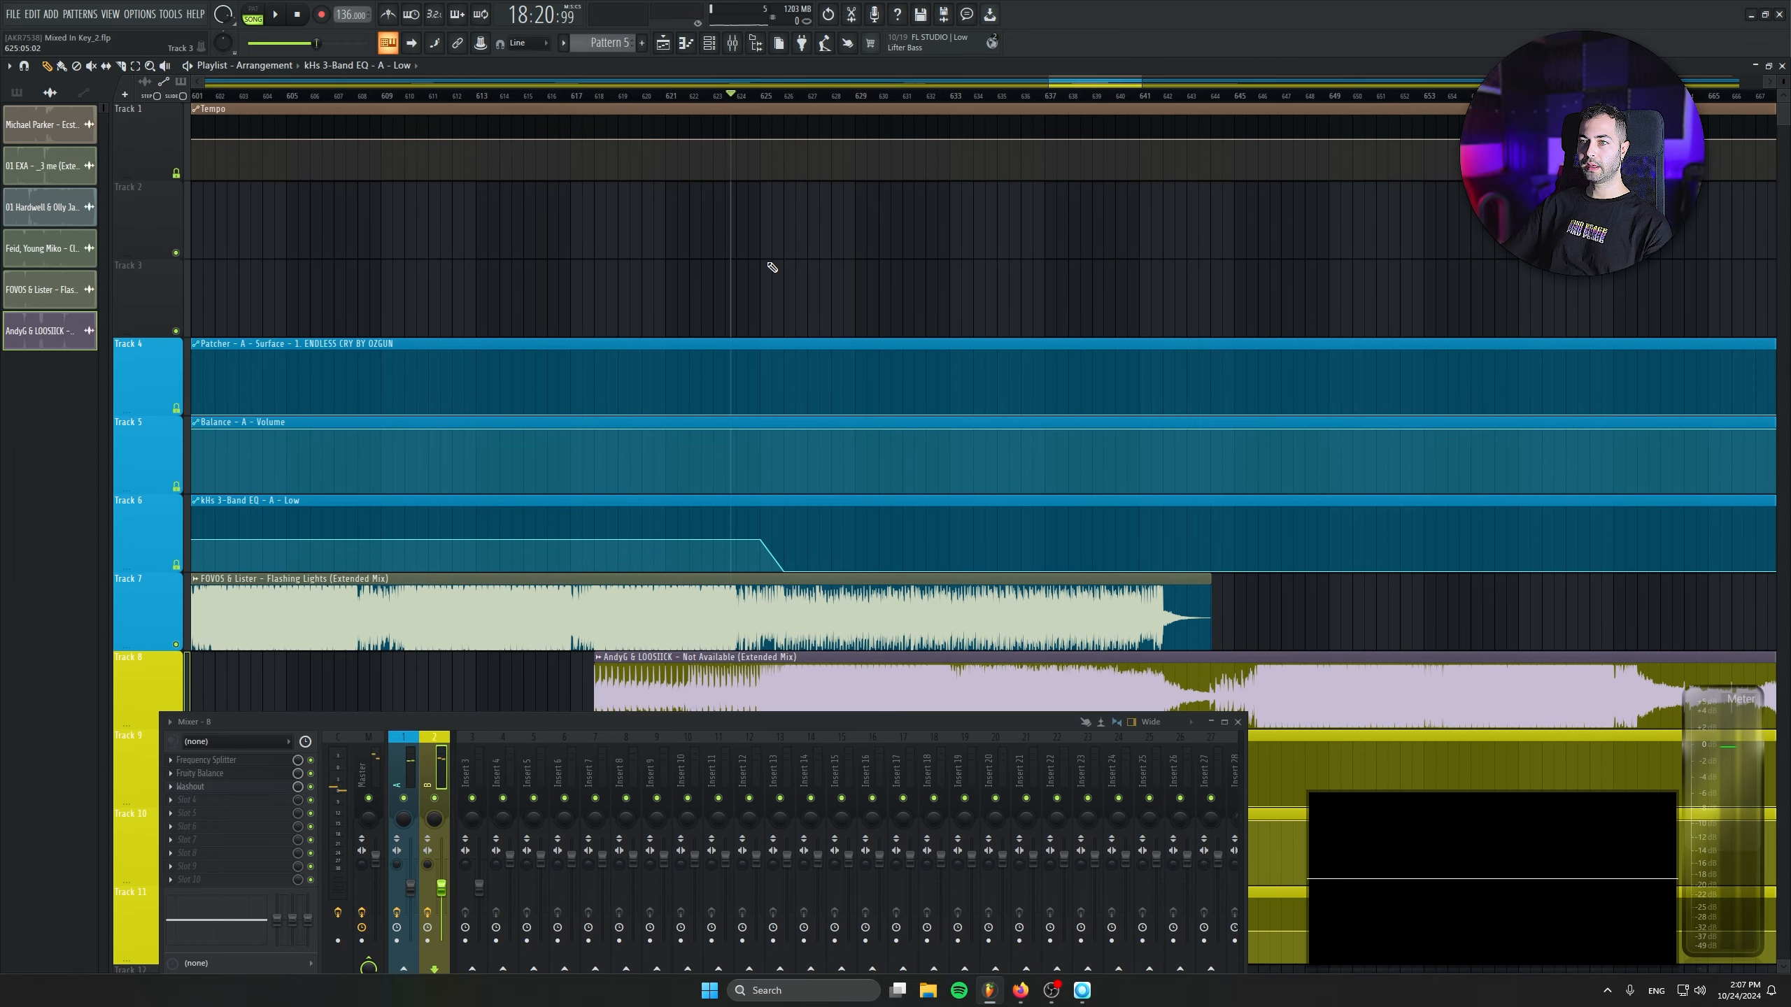
right_click(759, 145)
left_click(776, 368)
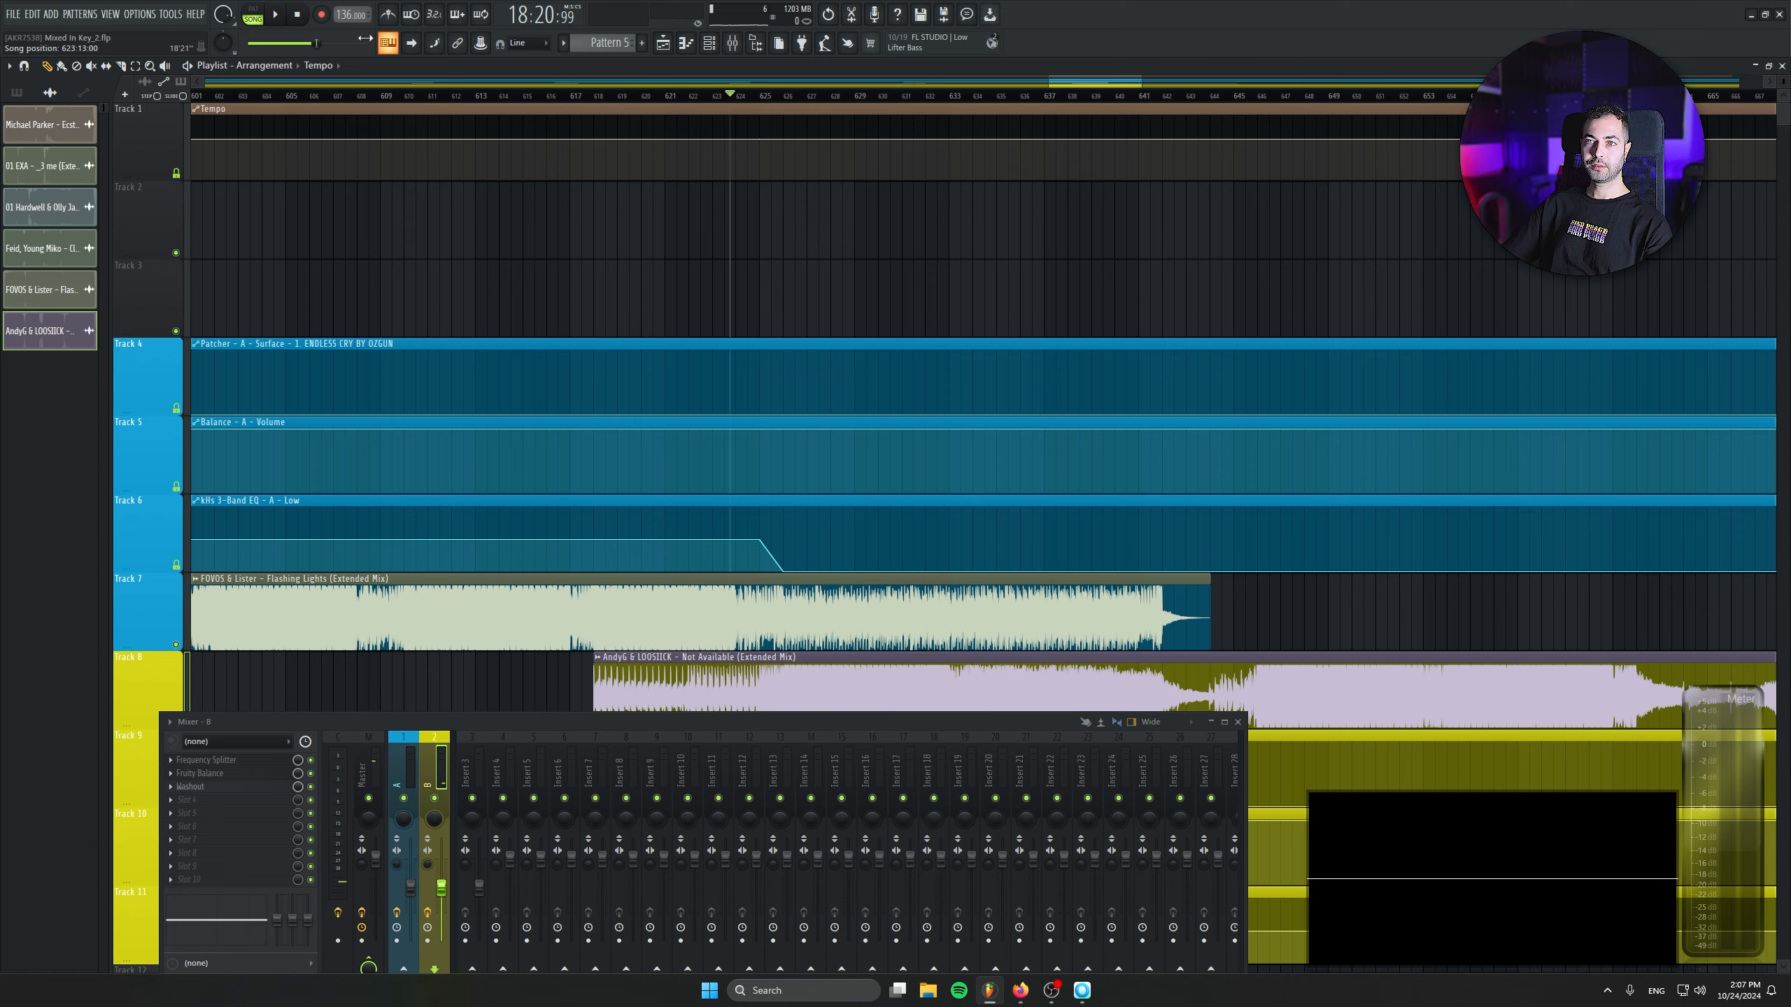
- Copy a project tempo of 140 BPM and paste it into a Tempo automation point at about bar 642
right_click(340, 16)
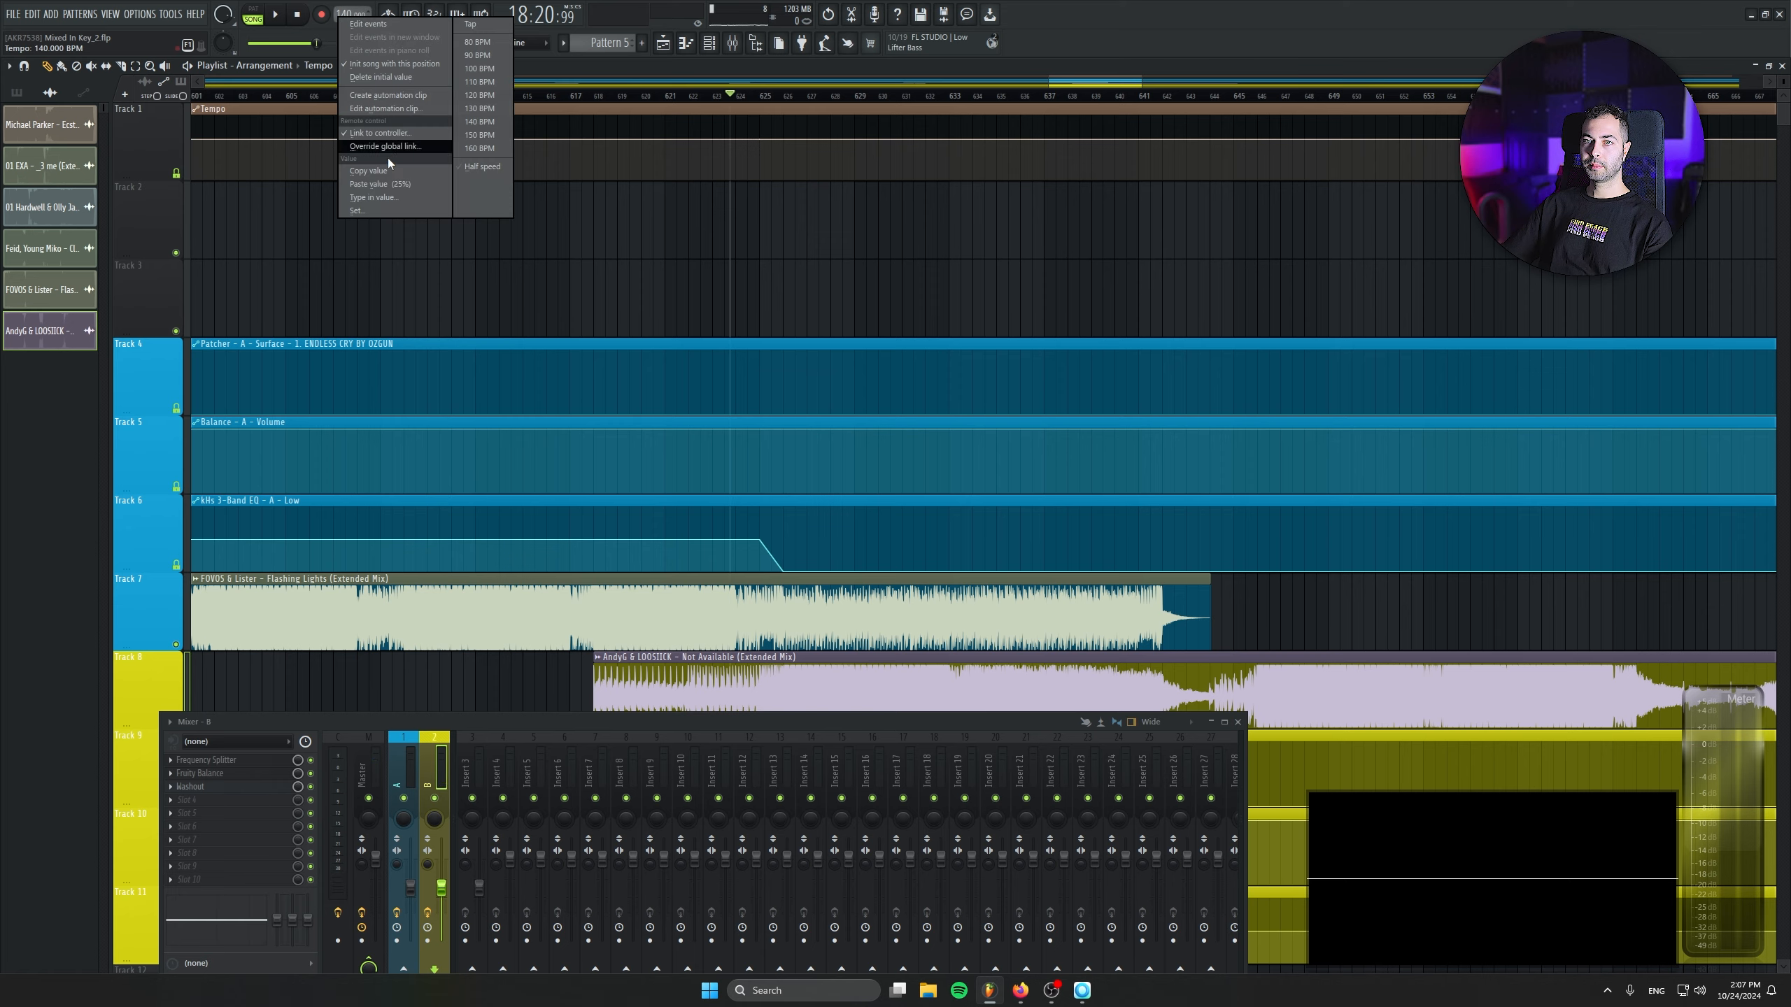
left_click(389, 173)
scroll(992, 277, "down", 1)
scroll(992, 277, "up", 3)
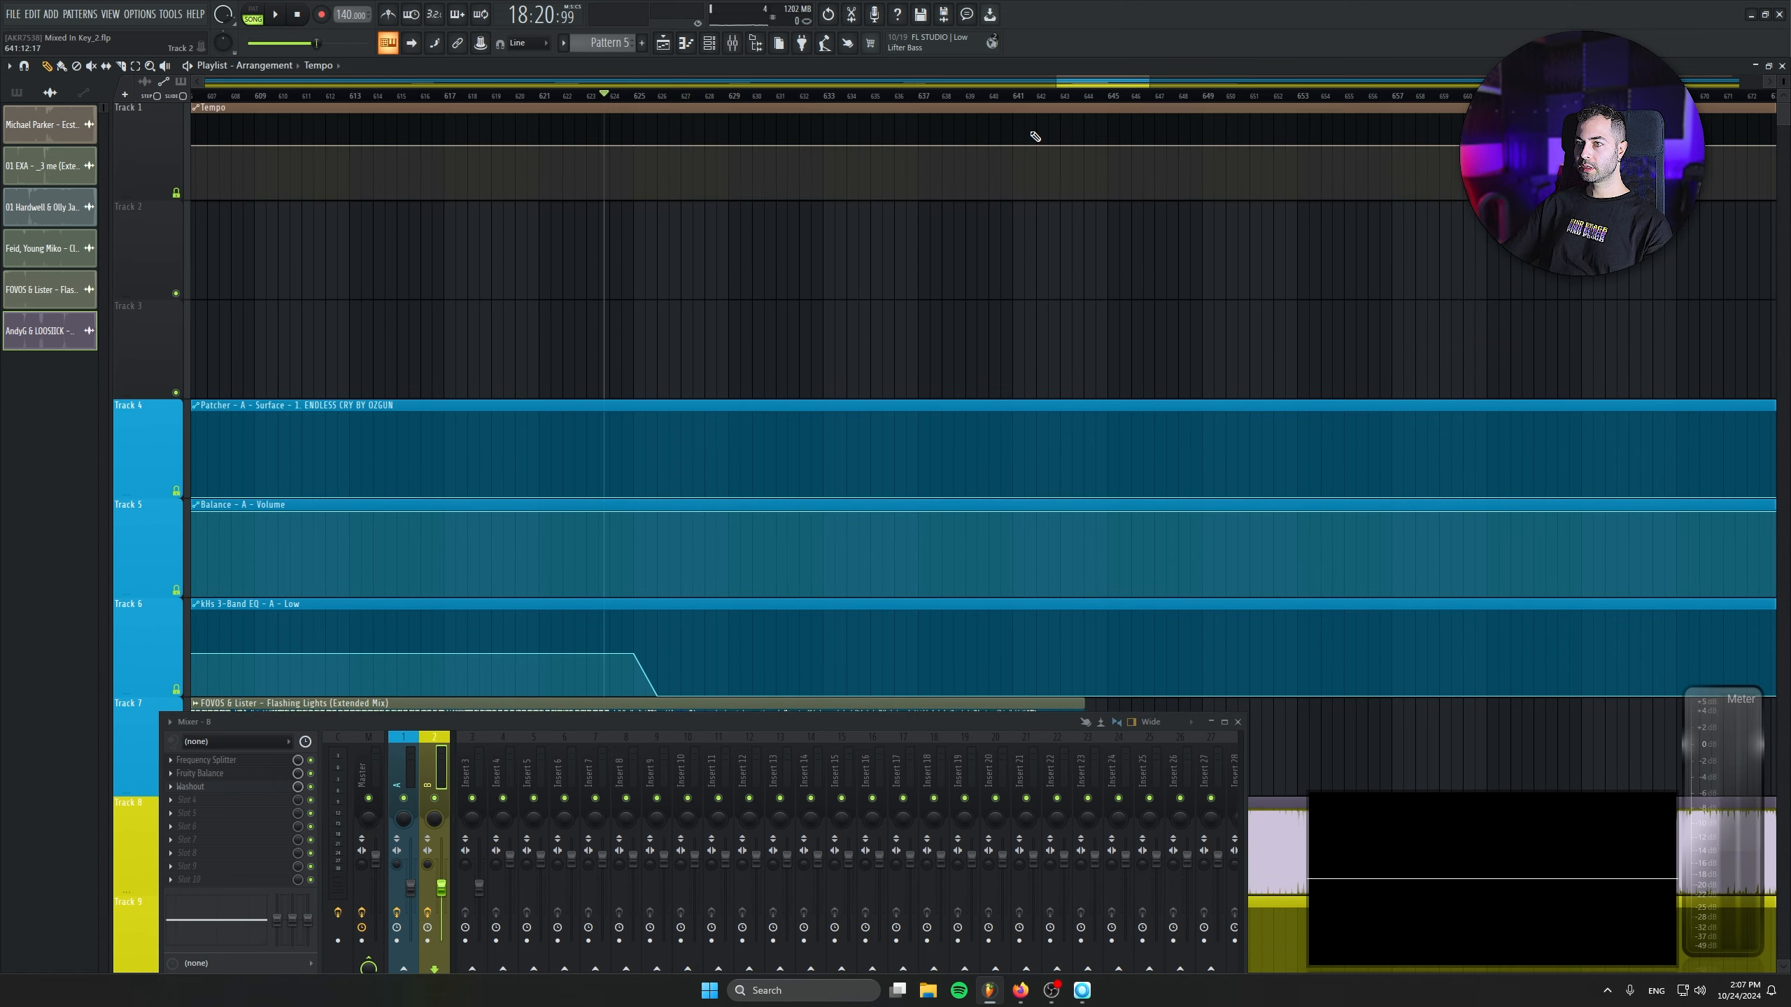
scroll(1004, 492, "down", 5)
scroll(1004, 493, "down", 1)
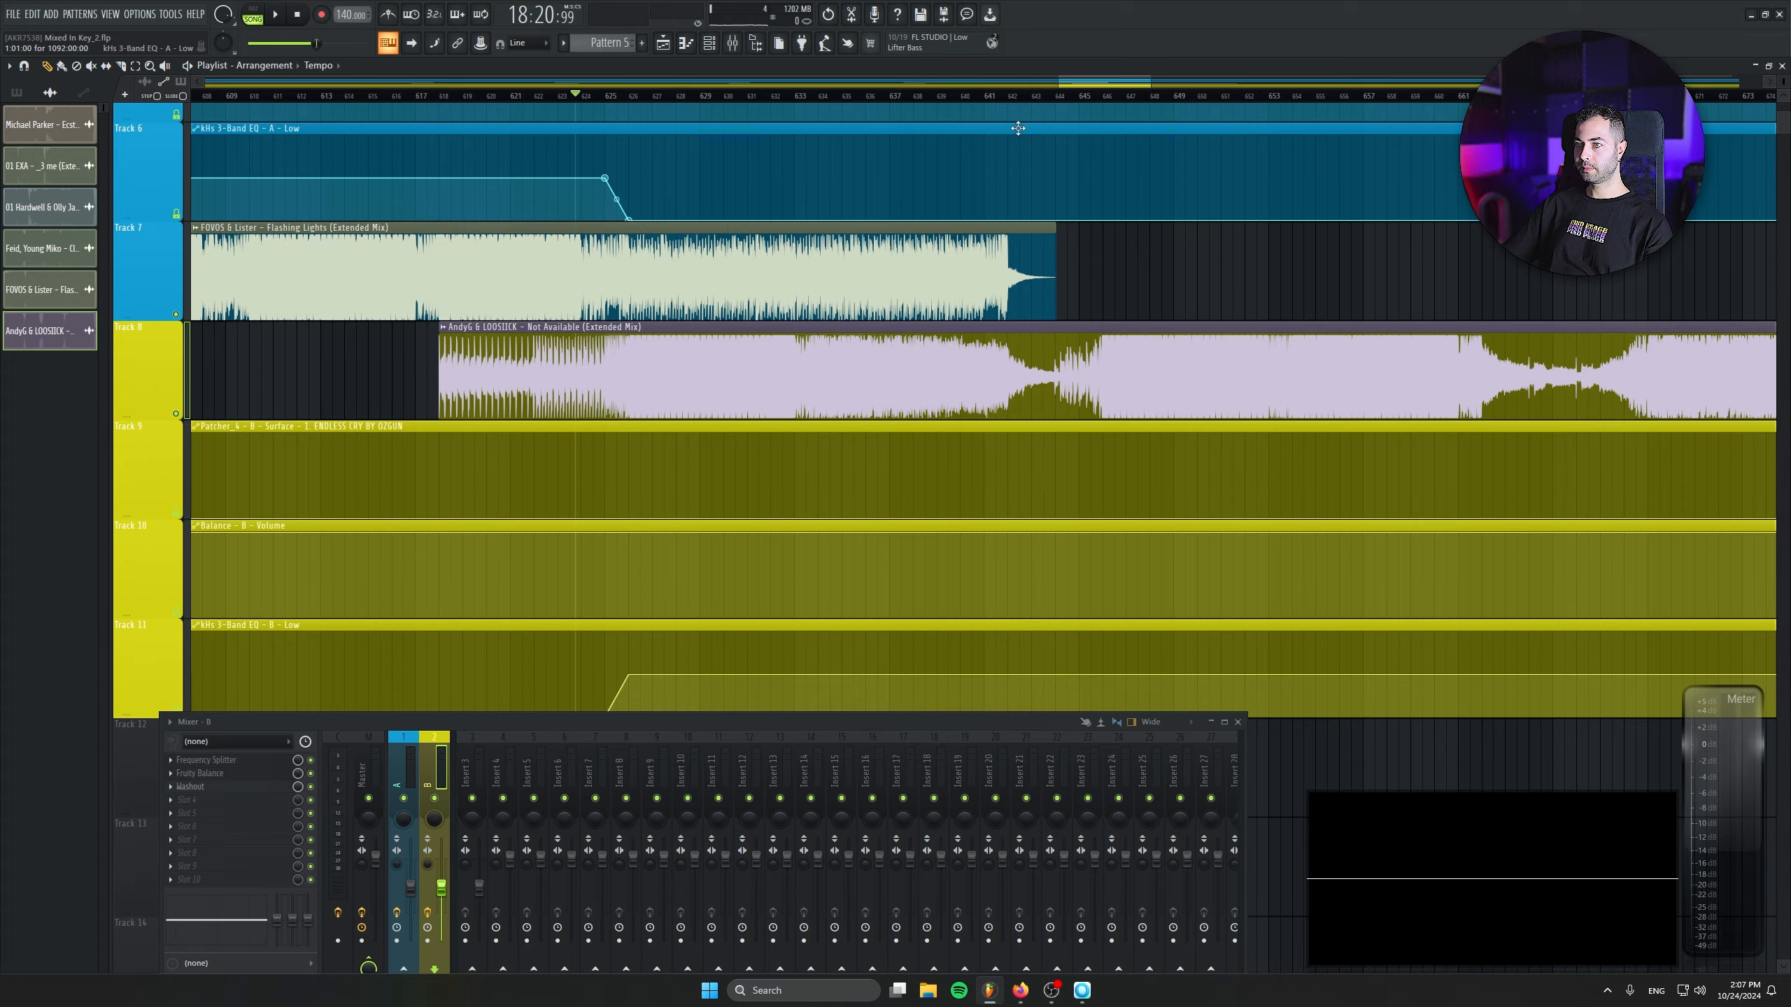
scroll(1063, 291, "up", 5)
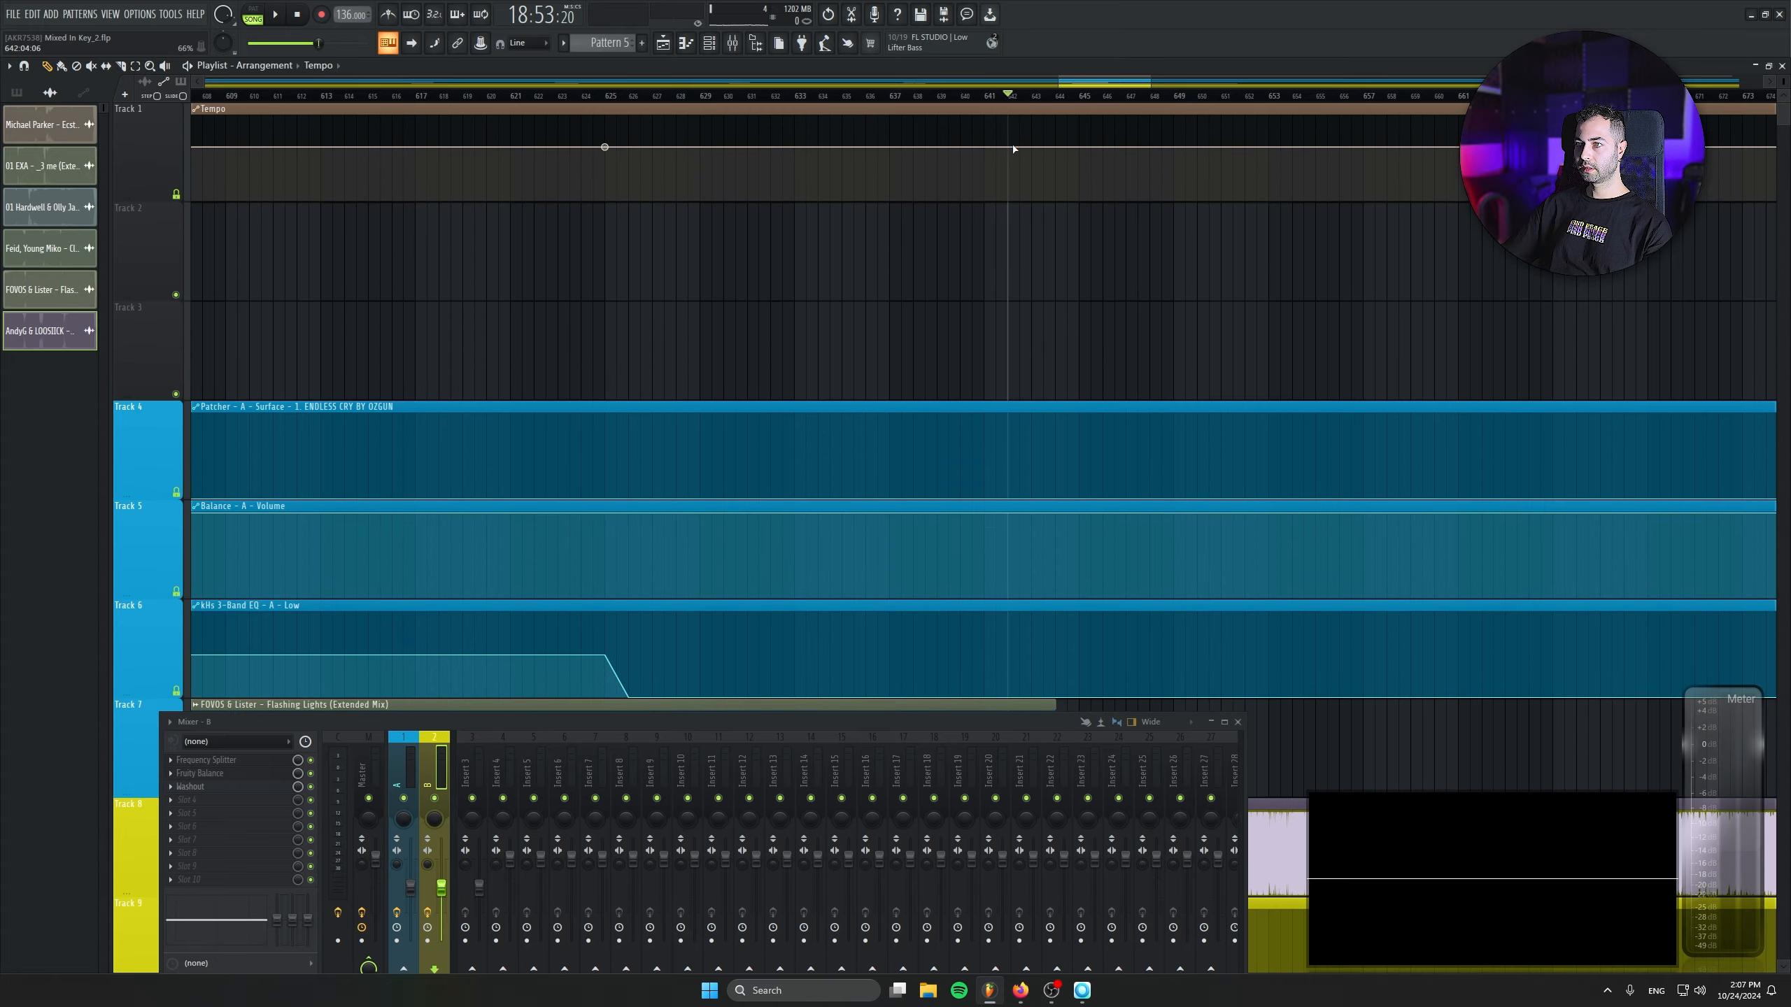
right_click(1013, 149)
left_click(1051, 381)
- Paste the 140 BPM value into the last point of the Tempo automation clip
scroll(764, 367, "down", 5)
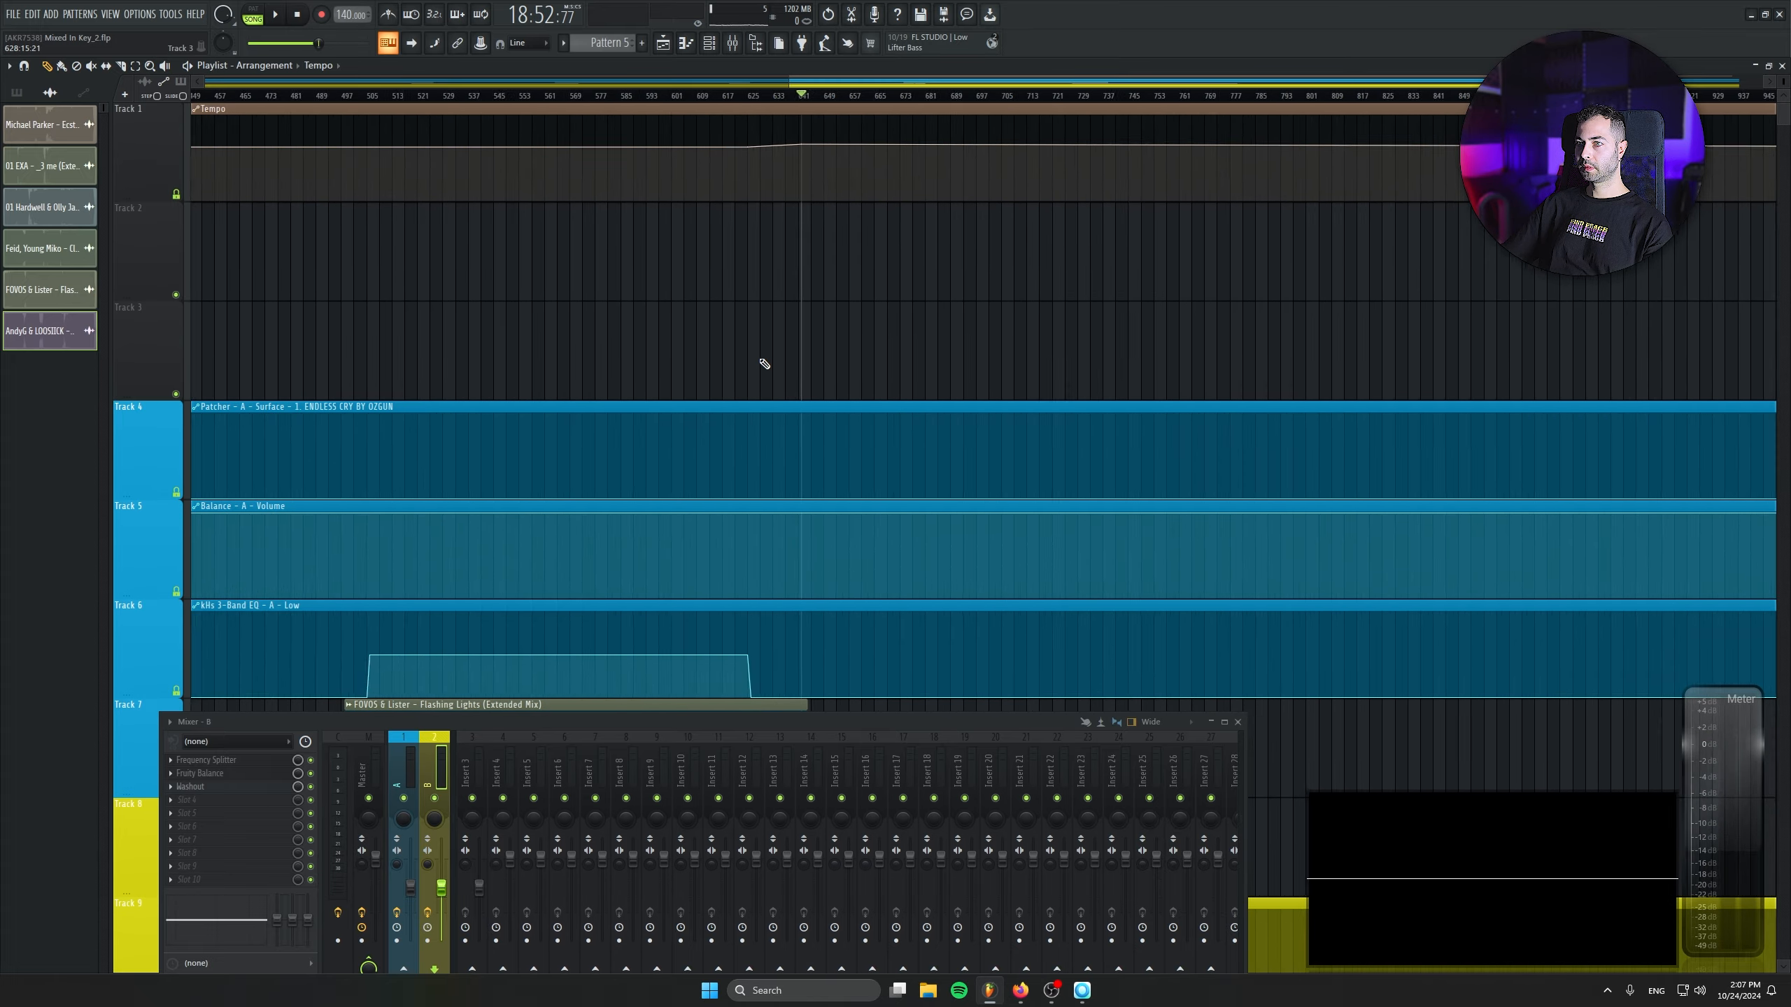
scroll(884, 419, "down", 4)
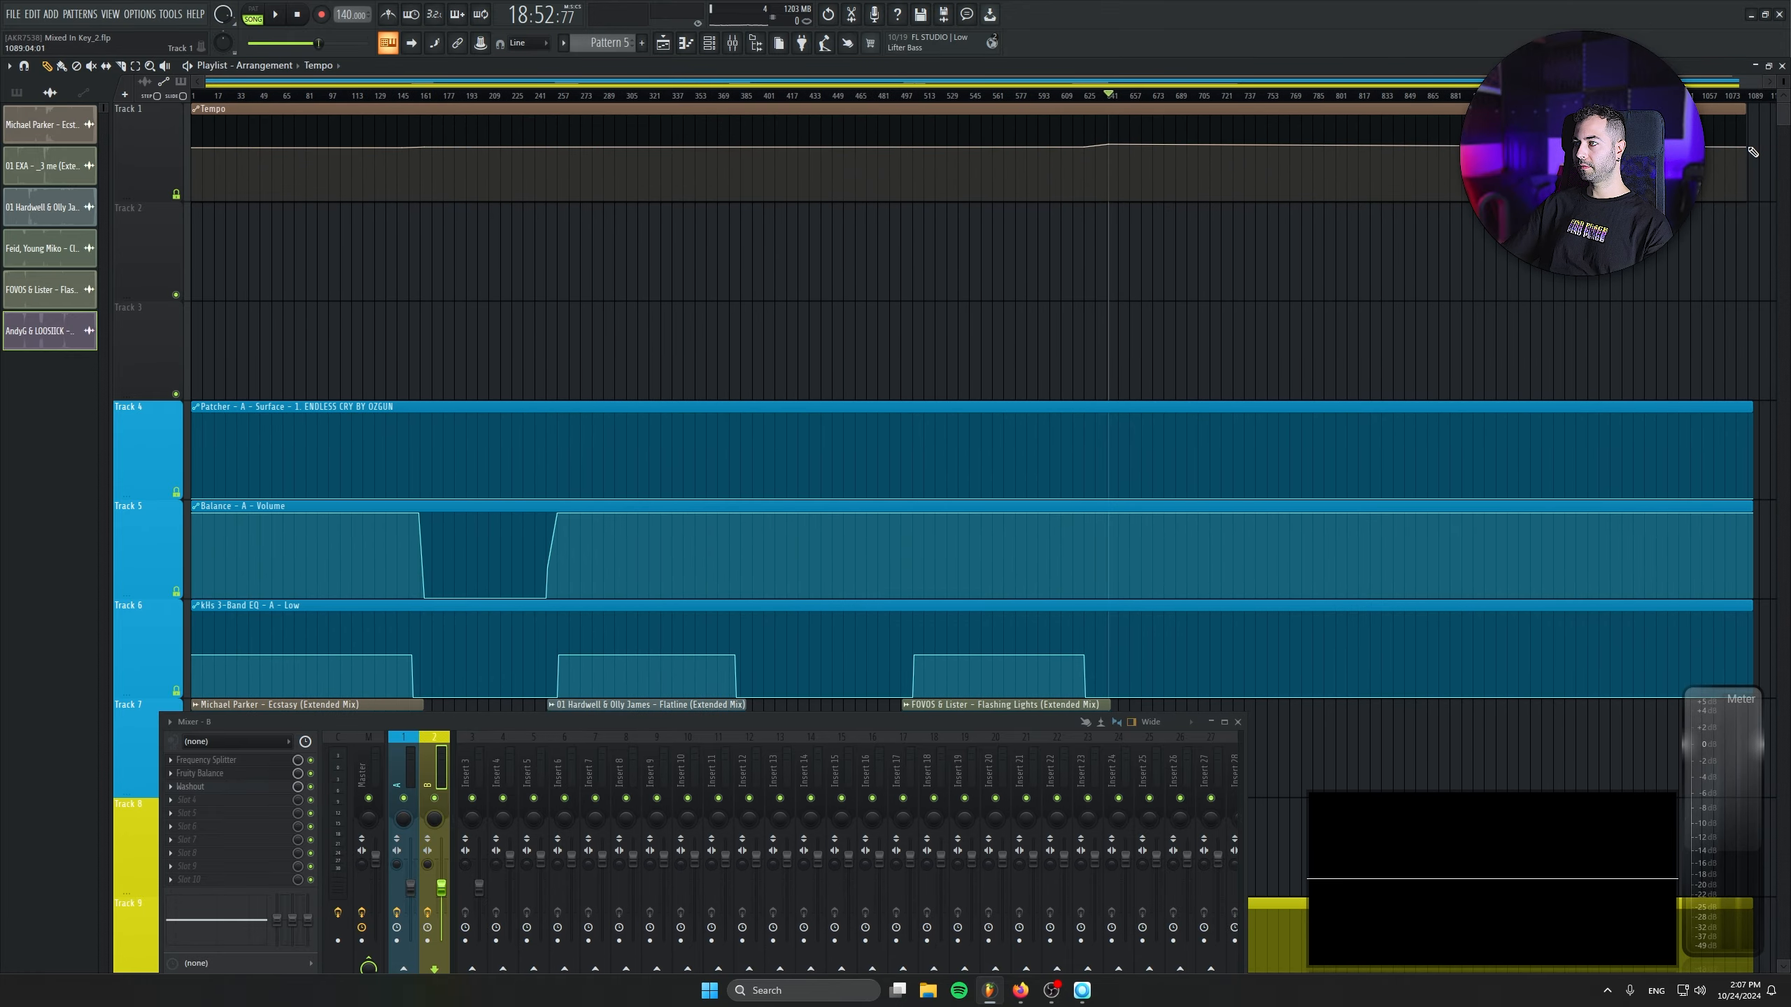
right_click(1754, 148)
left_click(1756, 384)
- Play the transition from Flashing Lights into Not Available through the tempo ramp after bar 625
scroll(1044, 400, "up", 4)
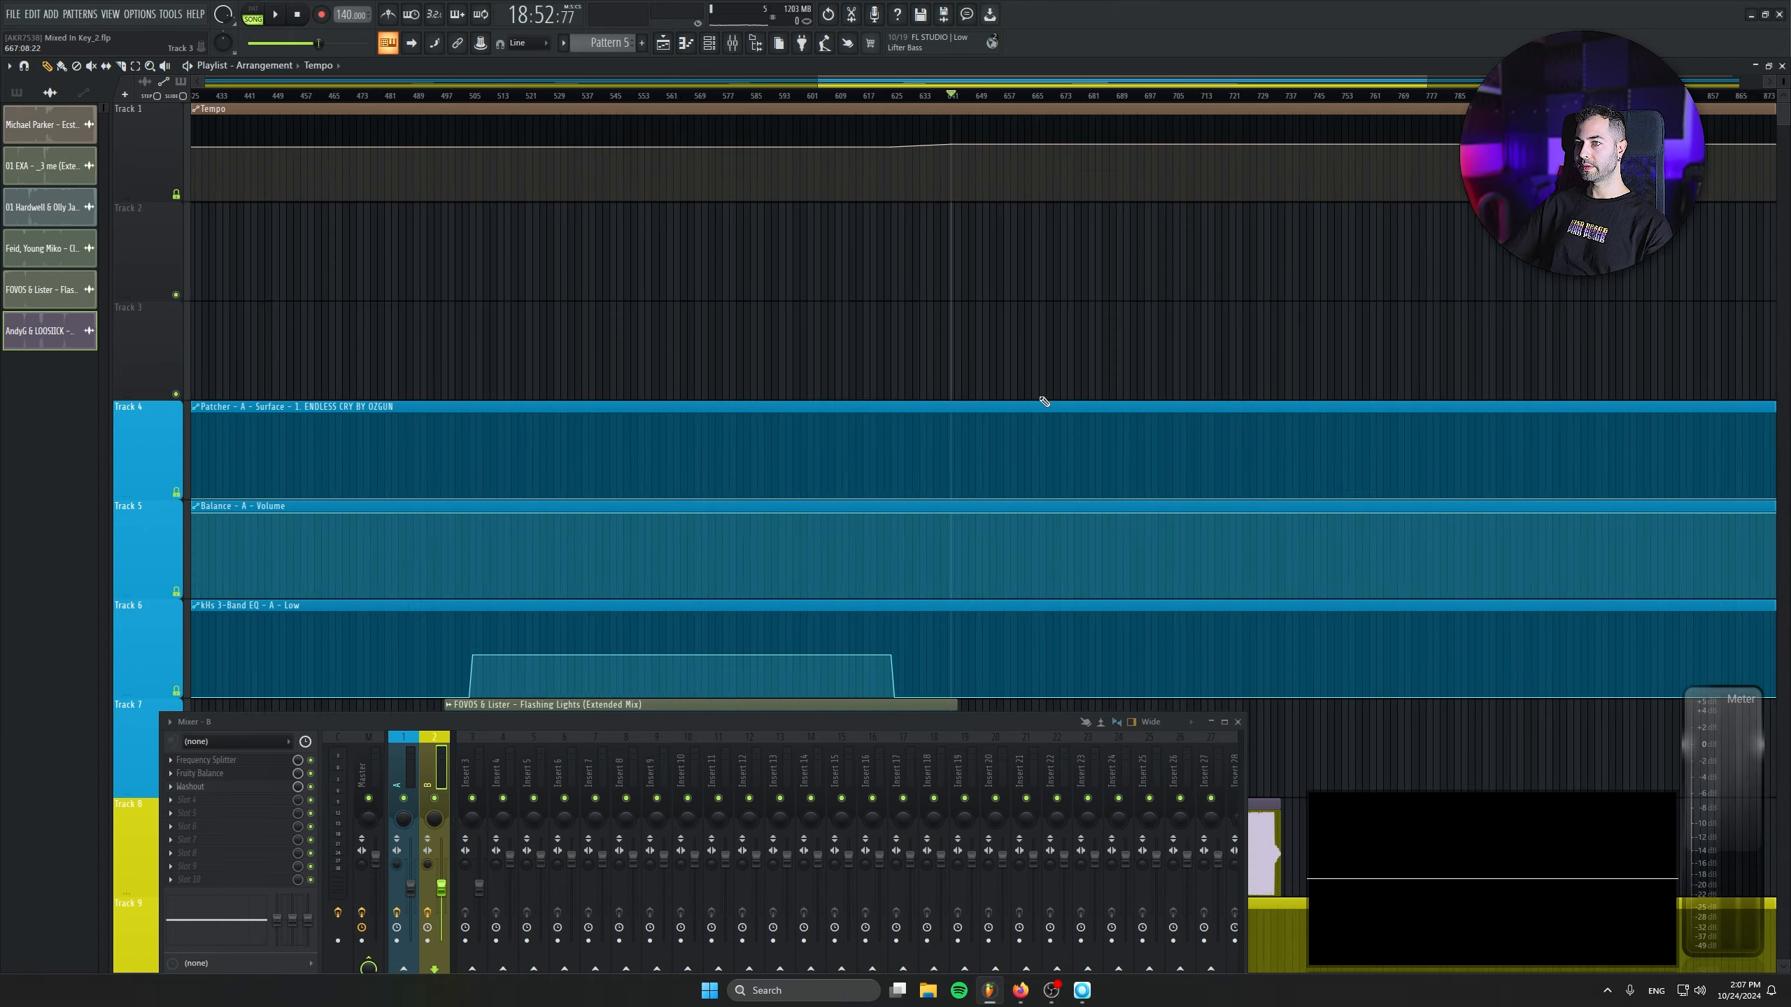
scroll(1015, 381, "down", 3)
left_click(850, 96)
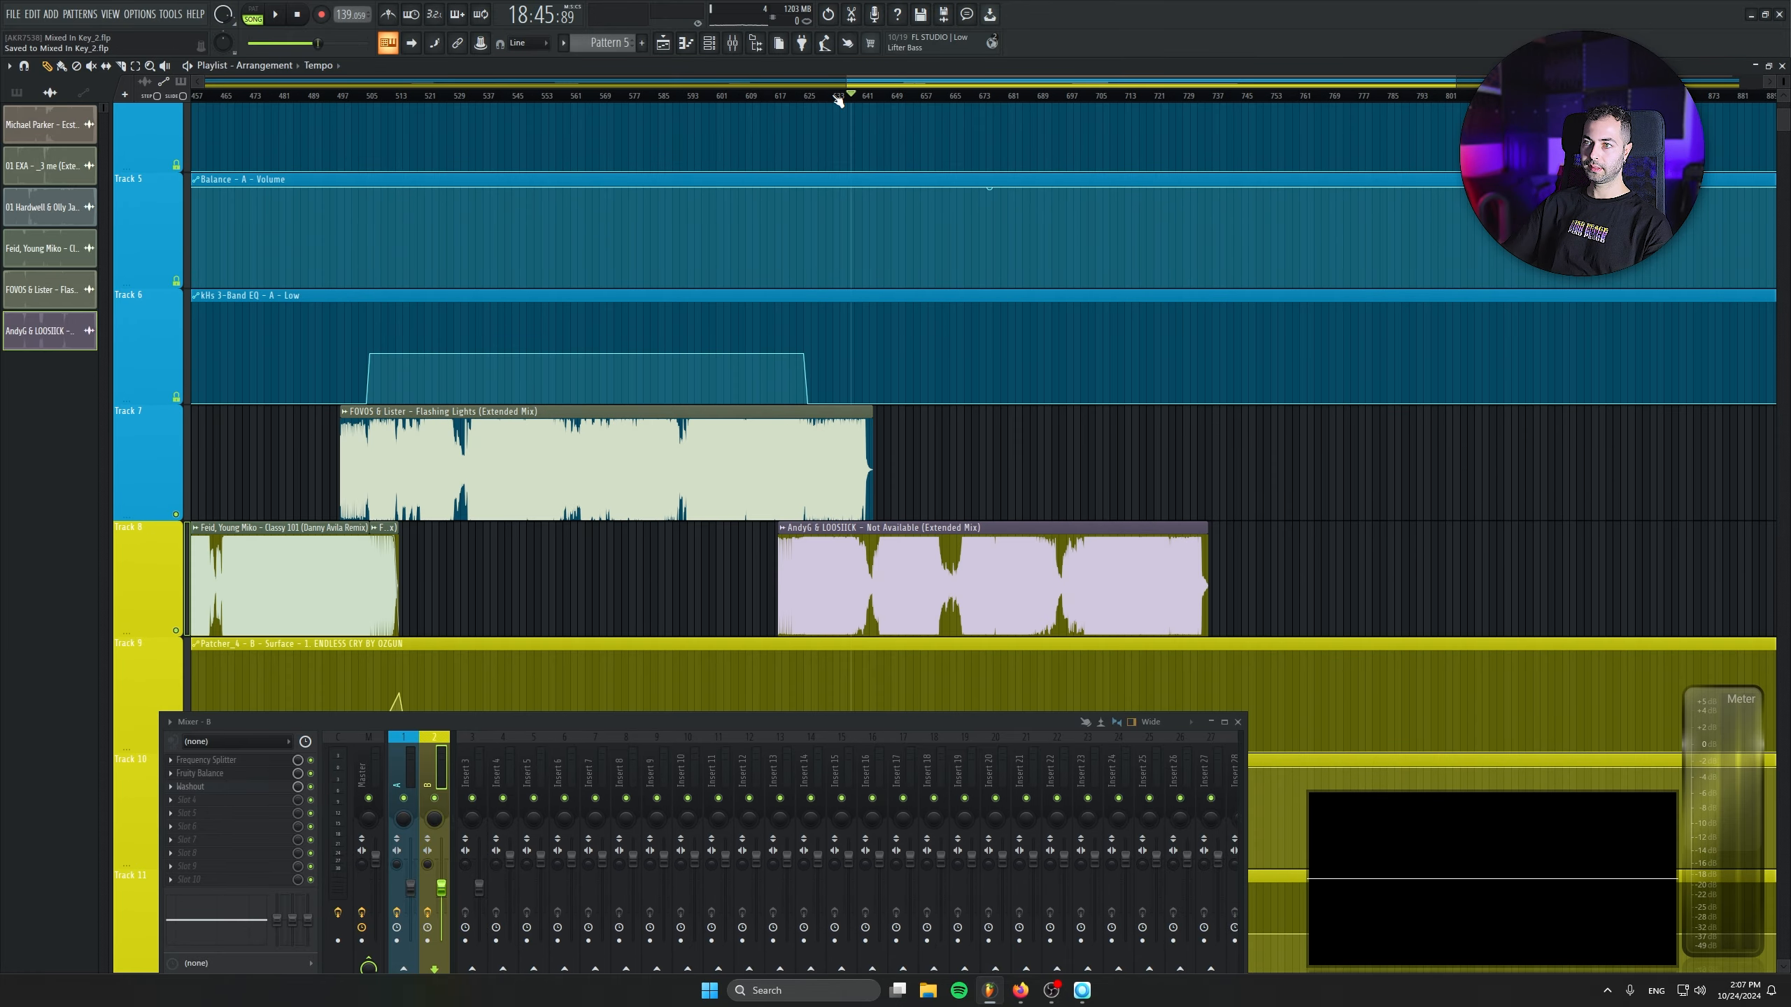
scroll(925, 393, "down", 1)
key("space")
scroll(891, 448, "up", 4)
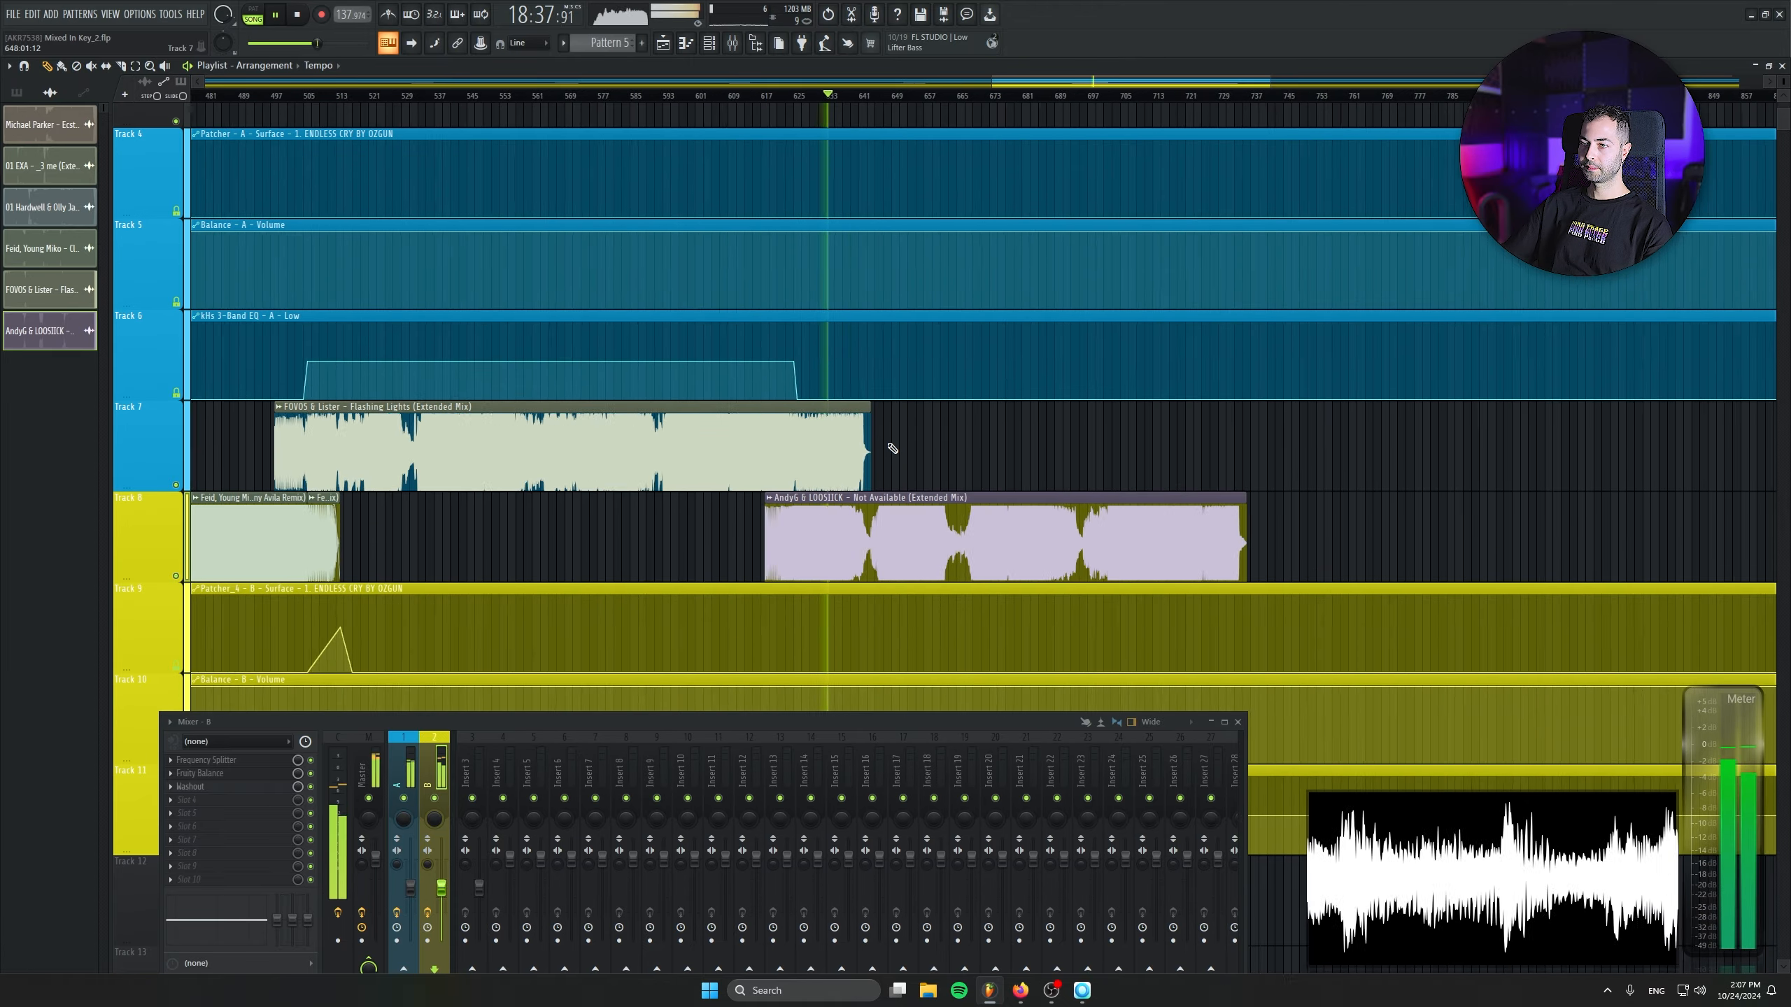
- Play the transition and move the Not Available clip on Track 8 so it starts at bar 626
left_click(537, 96)
scroll(511, 417, "up", 3)
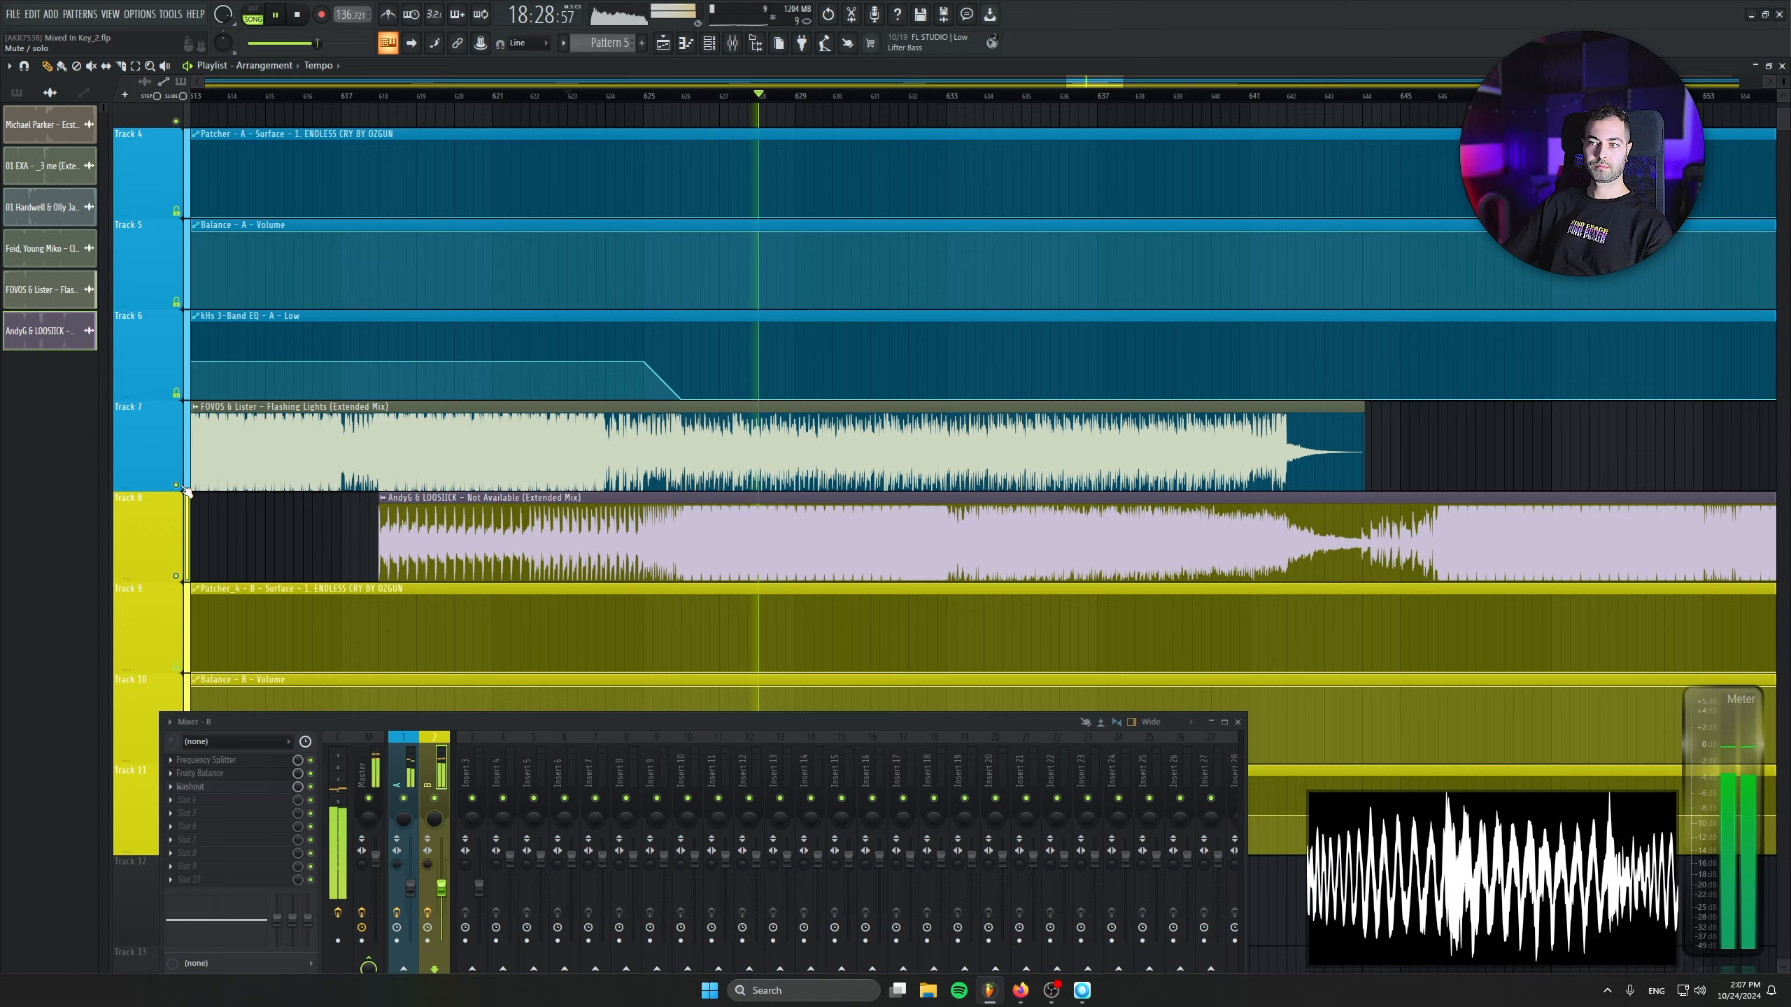
key("space")
left_click_drag(470, 534, 744, 534)
scroll(645, 534, "up", 3, "ctrl")
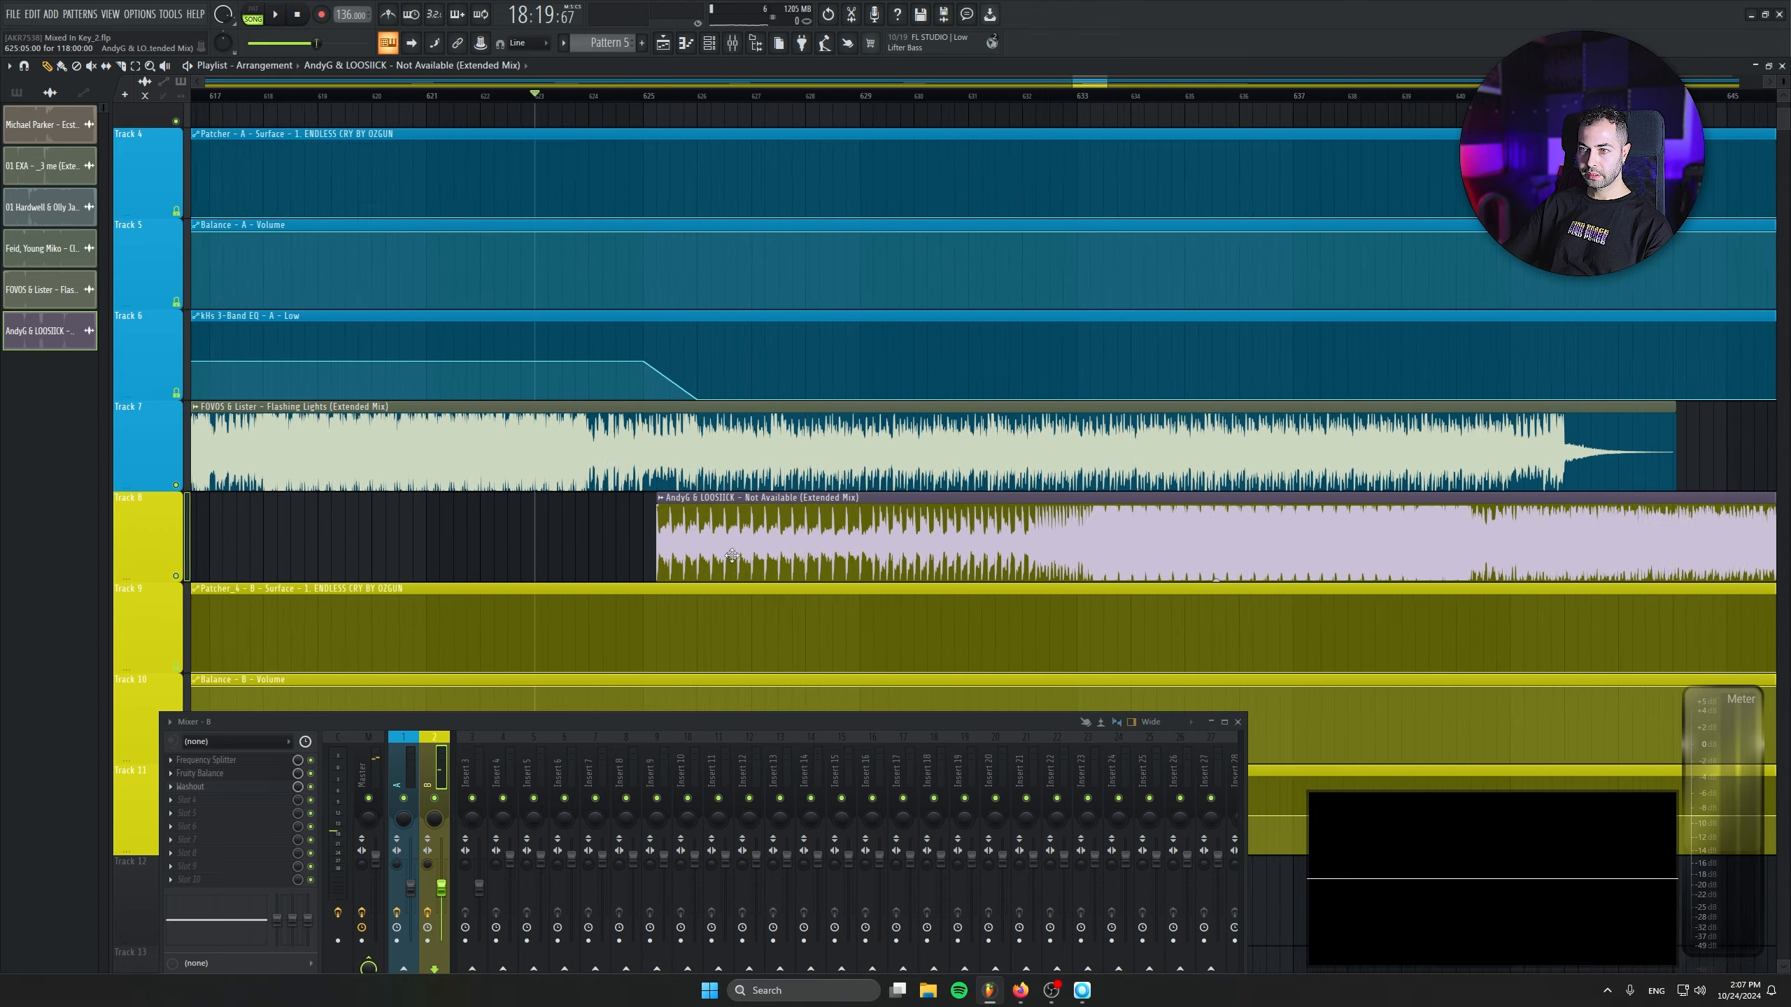
key("space")
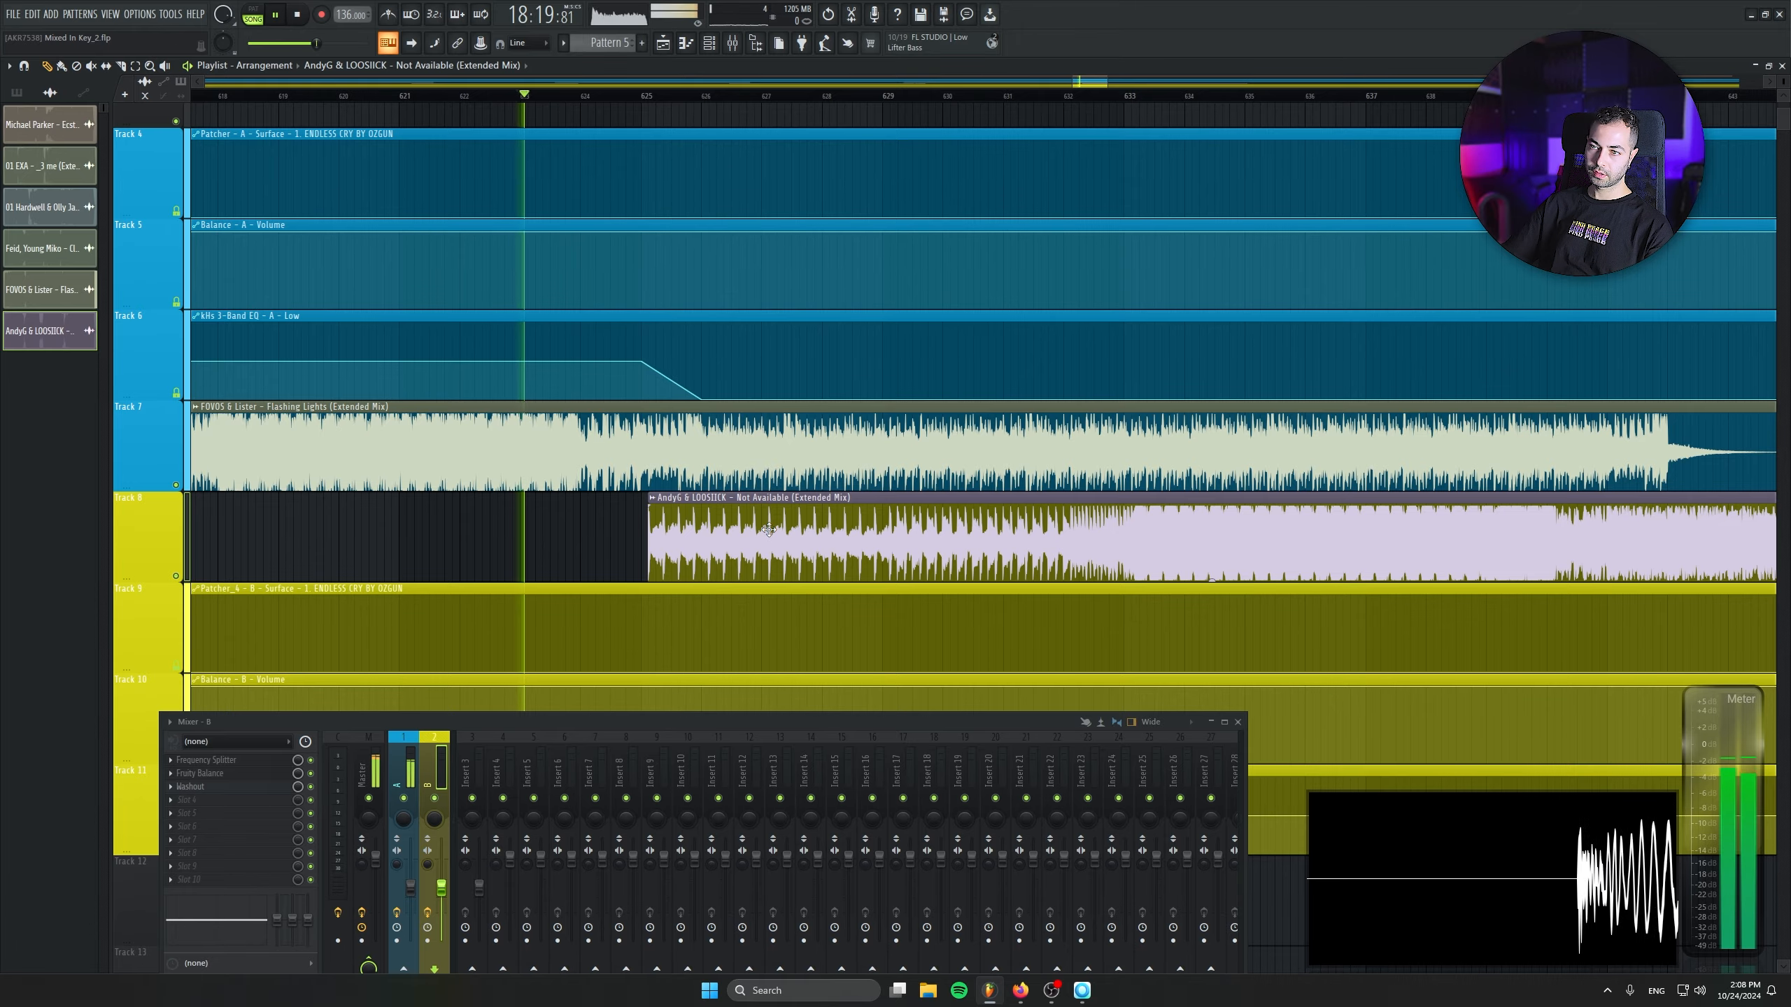
scroll(567, 543, "up", 3, "ctrl")
left_click_drag(822, 540, 949, 542)
left_click_drag(1074, 600, 812, 615)
scroll(812, 617, "down", 5, "ctrl")
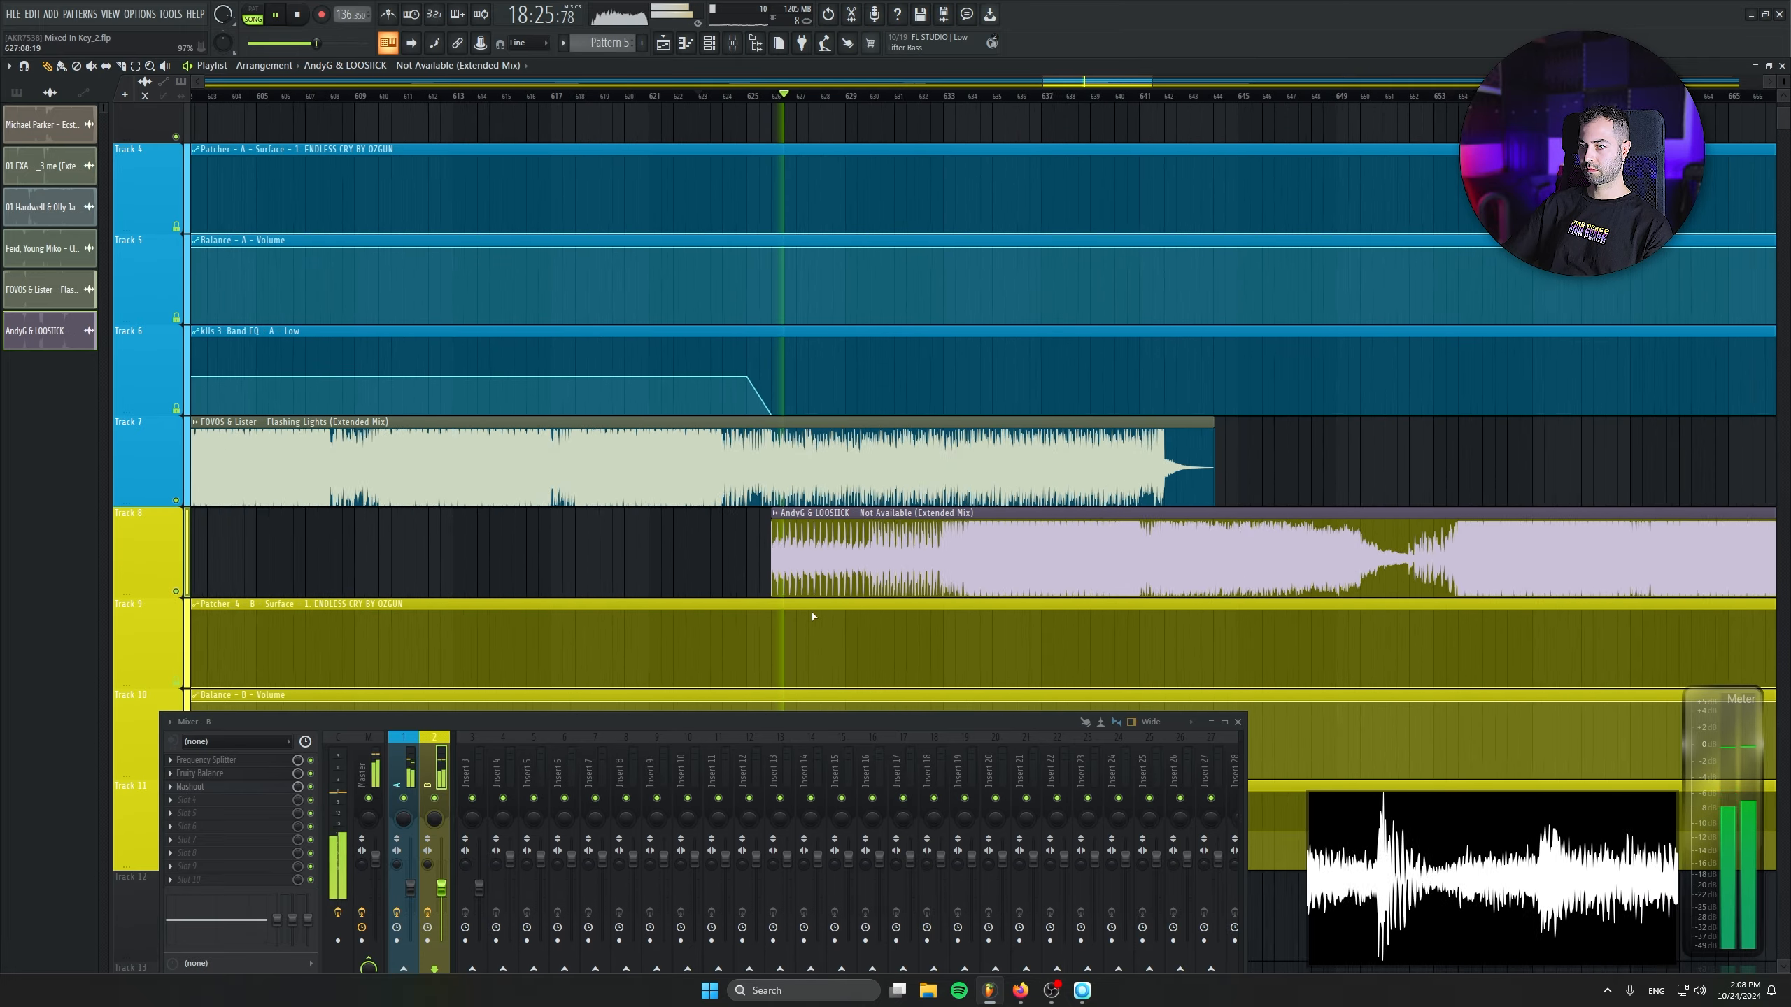
scroll(812, 616, "up", 3, "ctrl")
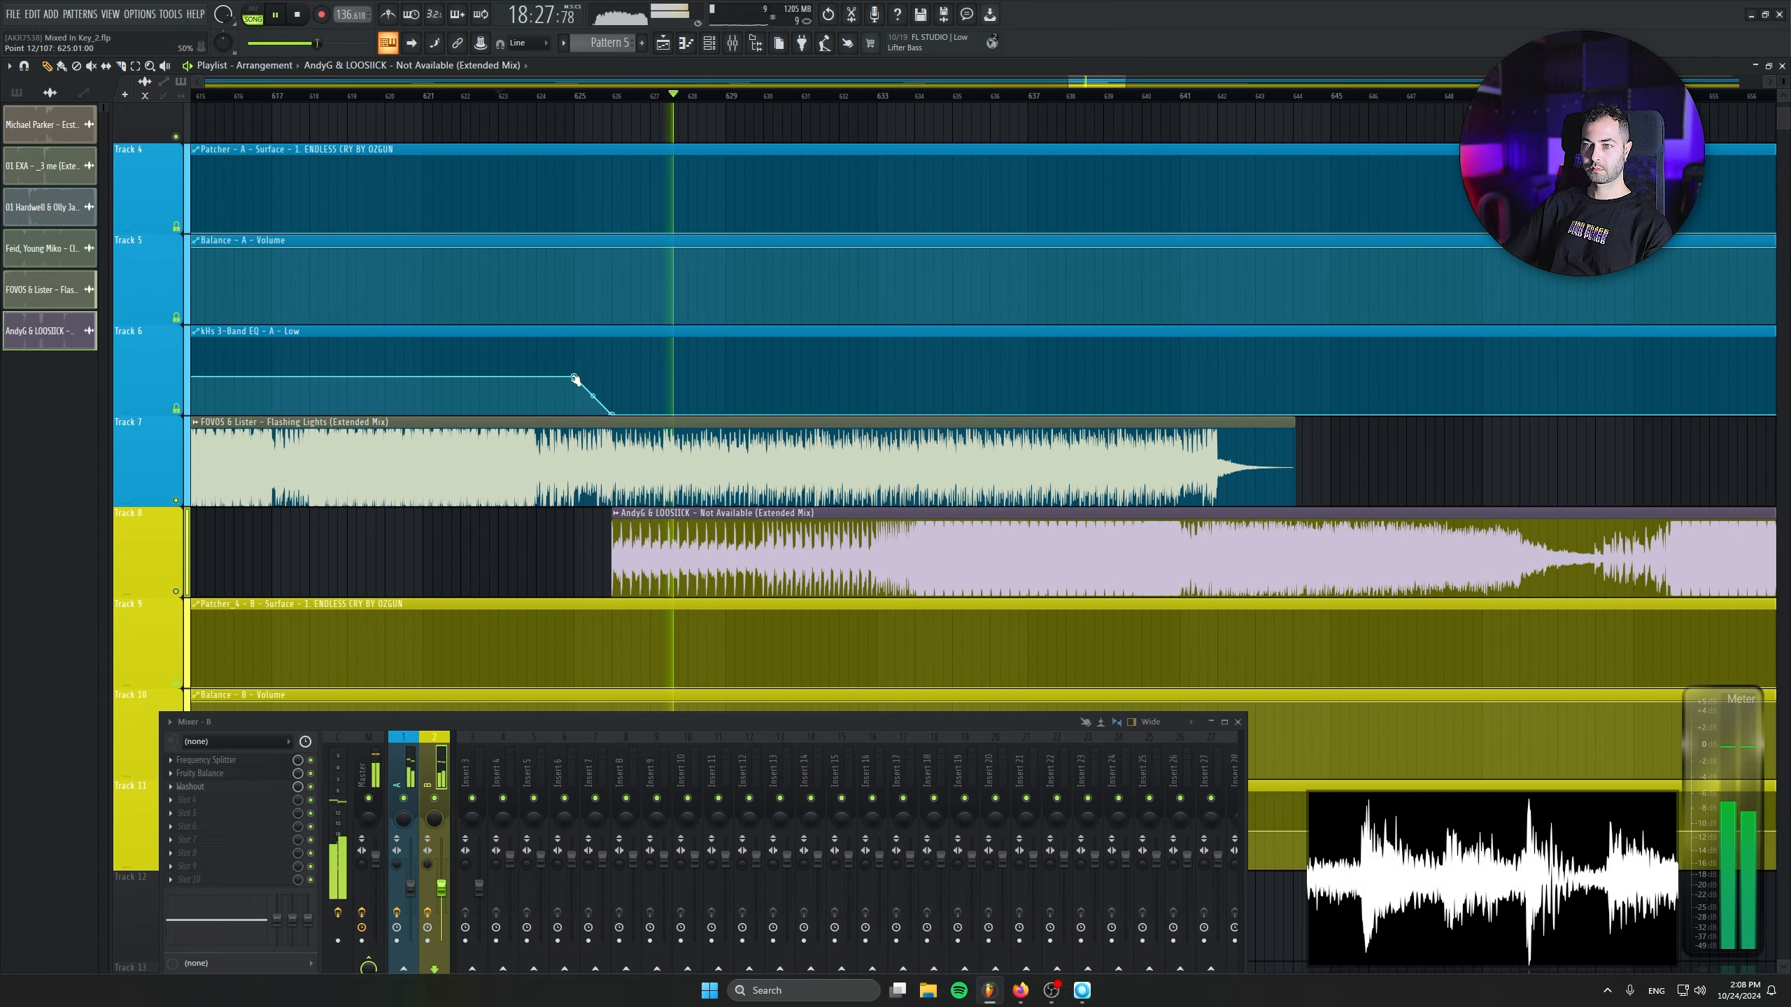
- Stop playback, move the start of the deck A EQ Low drop to bar 632 and set that point's value to 0.5
left_click(479, 364)
left_click(183, 97)
key("space")
left_click_drag(574, 376, 840, 377)
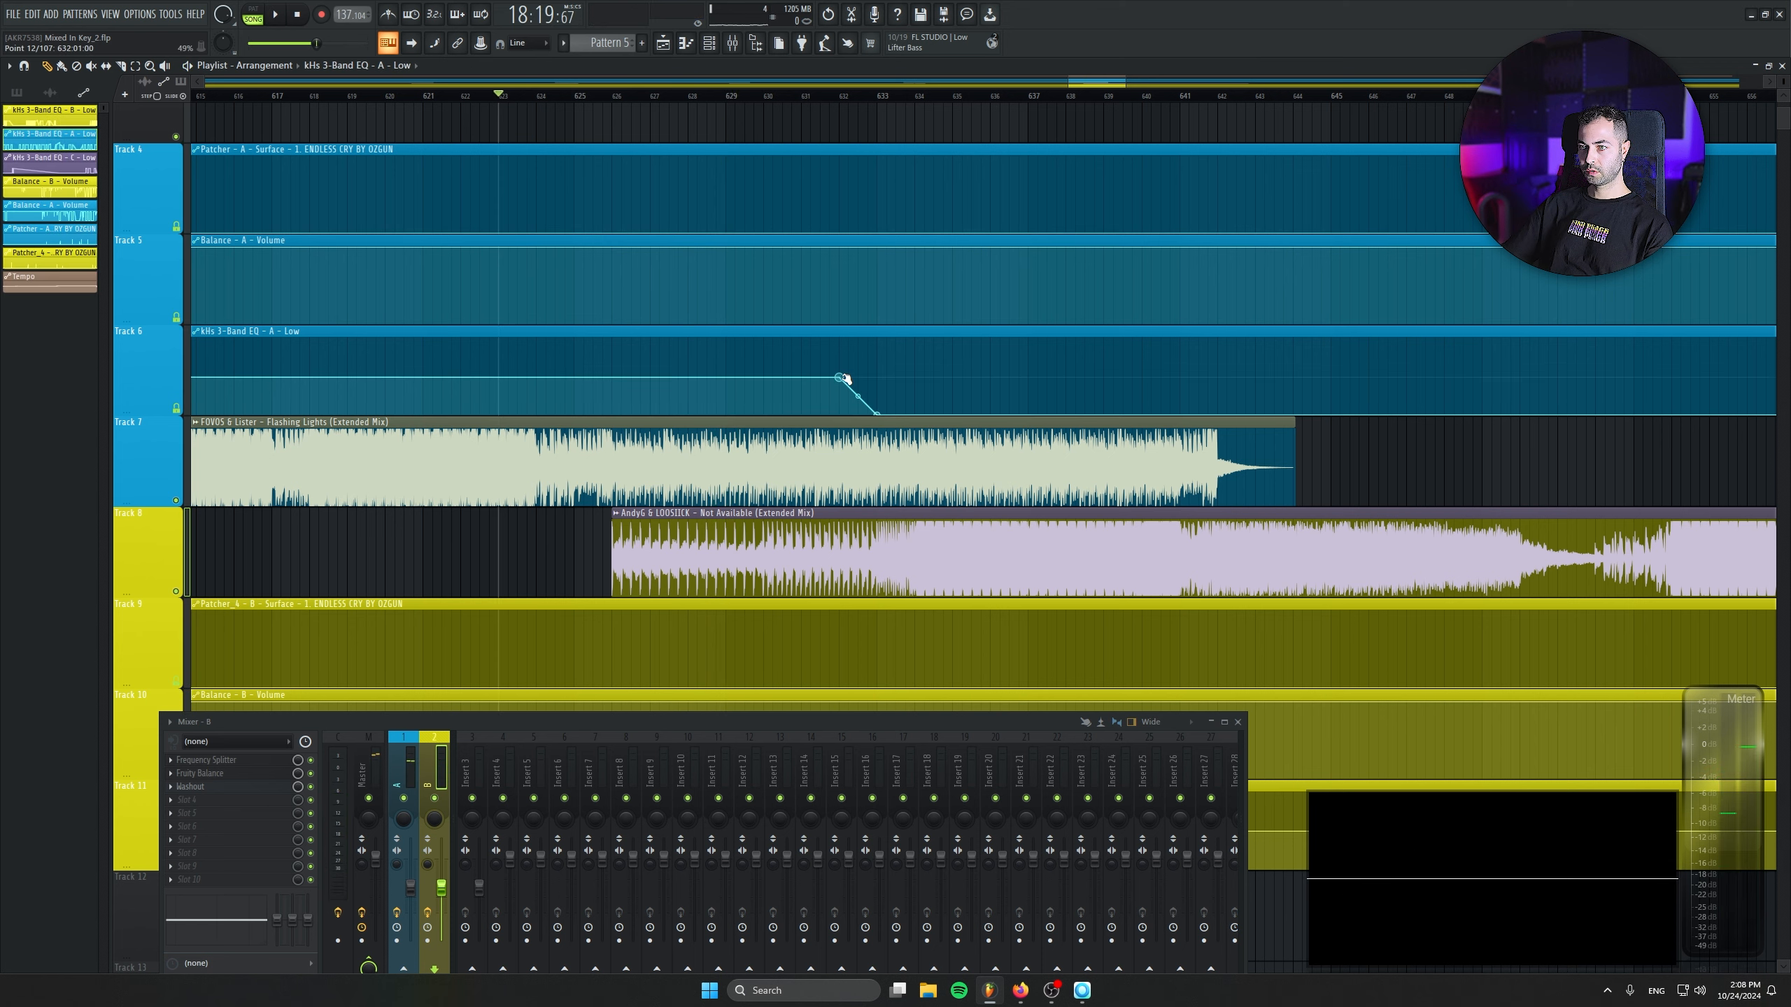
right_click(840, 378)
left_click(899, 626)
type("0.5")
key("Return")
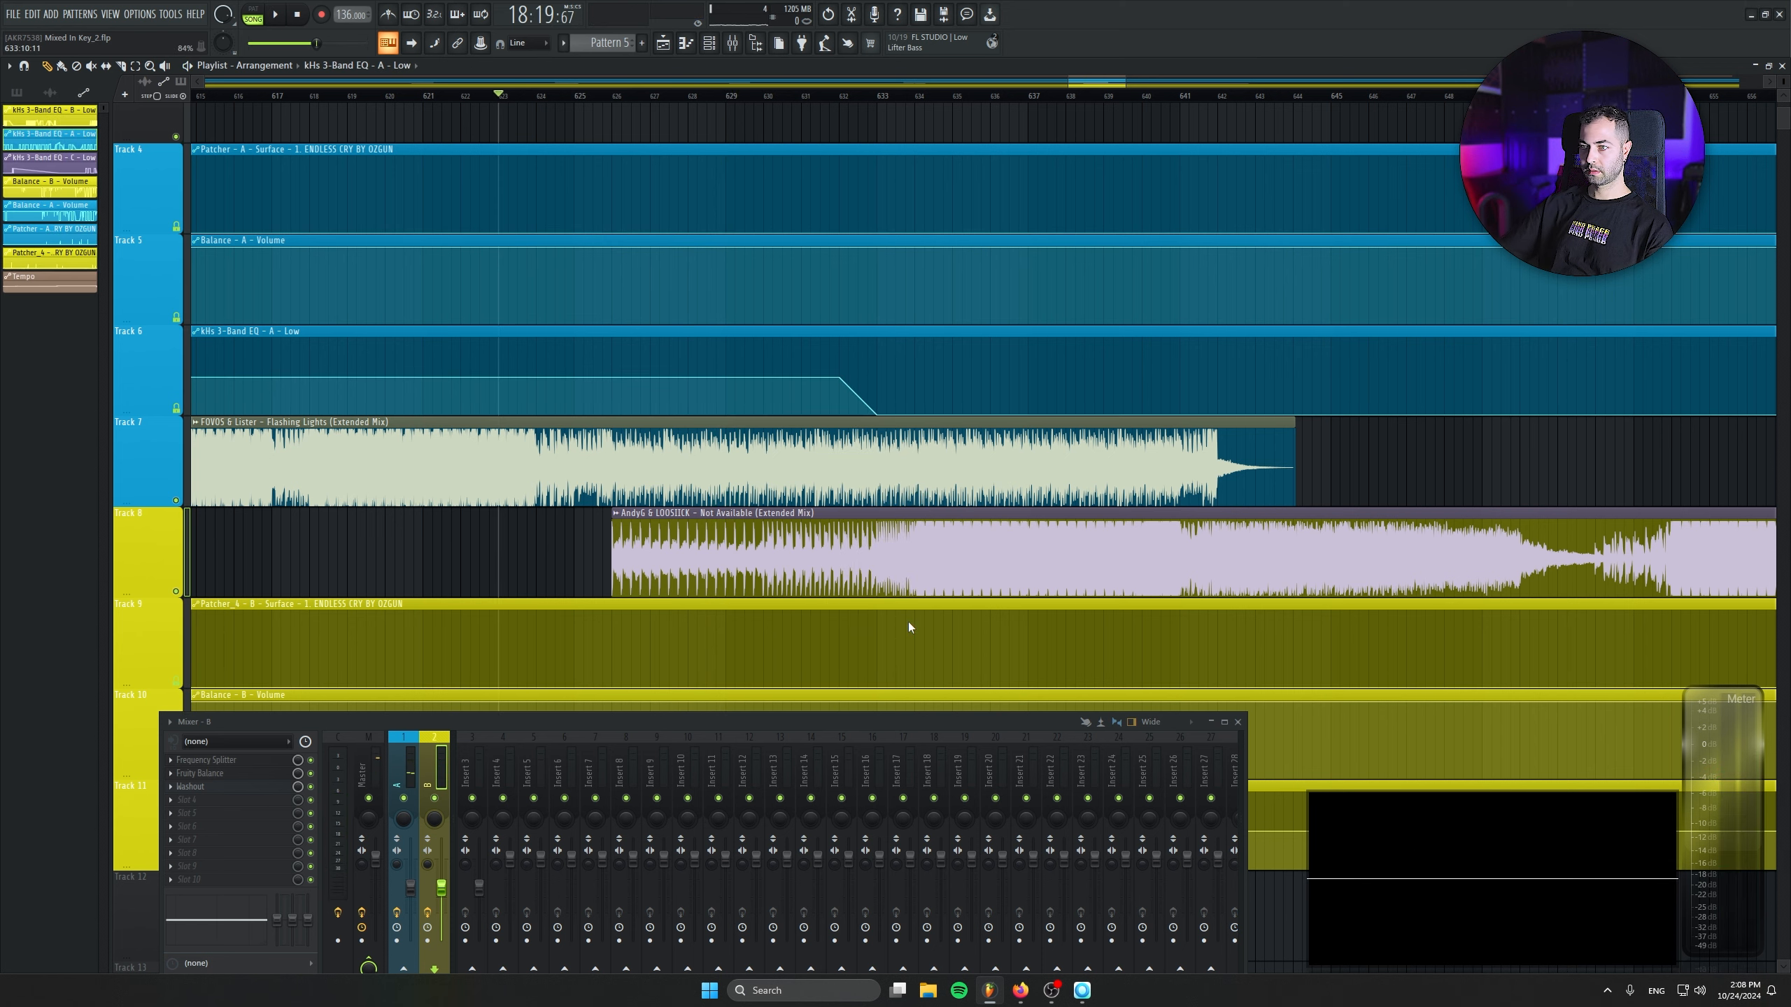
- Shift the rise in the deck B EQ Low automation on Track 11 so it starts at bar 632
left_click_drag(948, 552, 951, 509)
left_click_drag(797, 359, 860, 50)
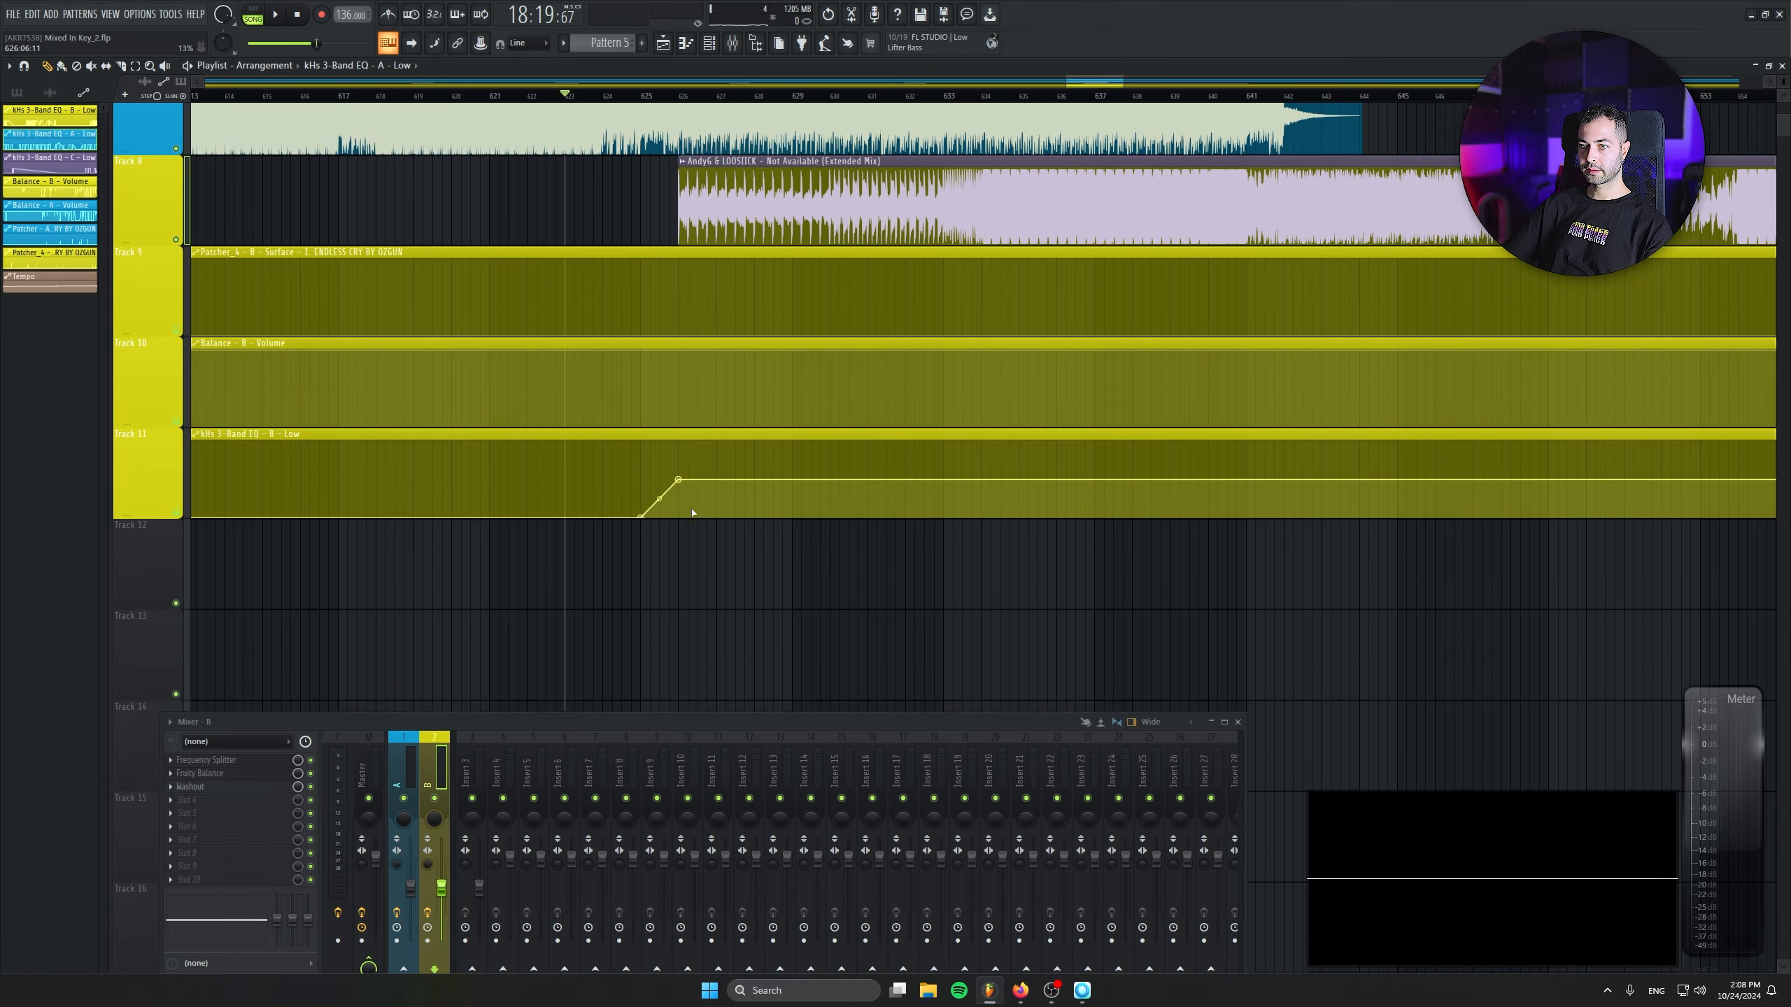
left_click_drag(643, 517, 867, 549)
- Play the transition from Flashing Lights into Not Available to check the timing of the low-EQ swap
scroll(888, 668, "up", 5)
key("space")
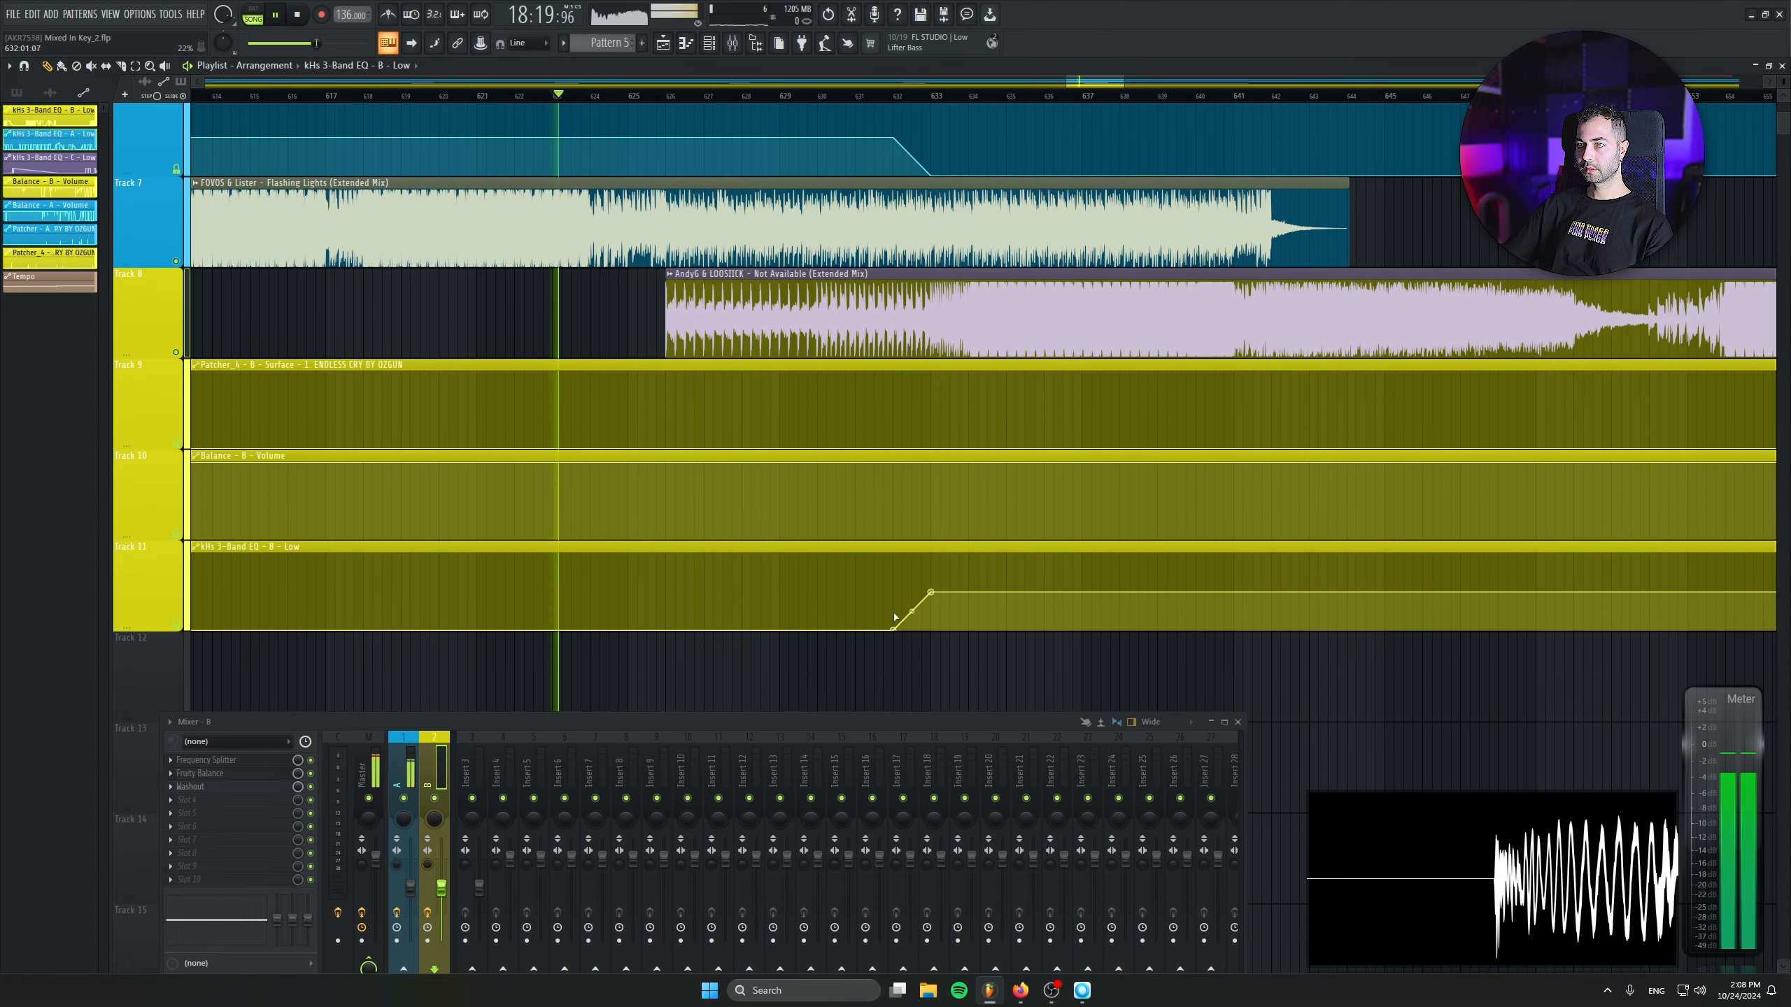
left_click(641, 99)
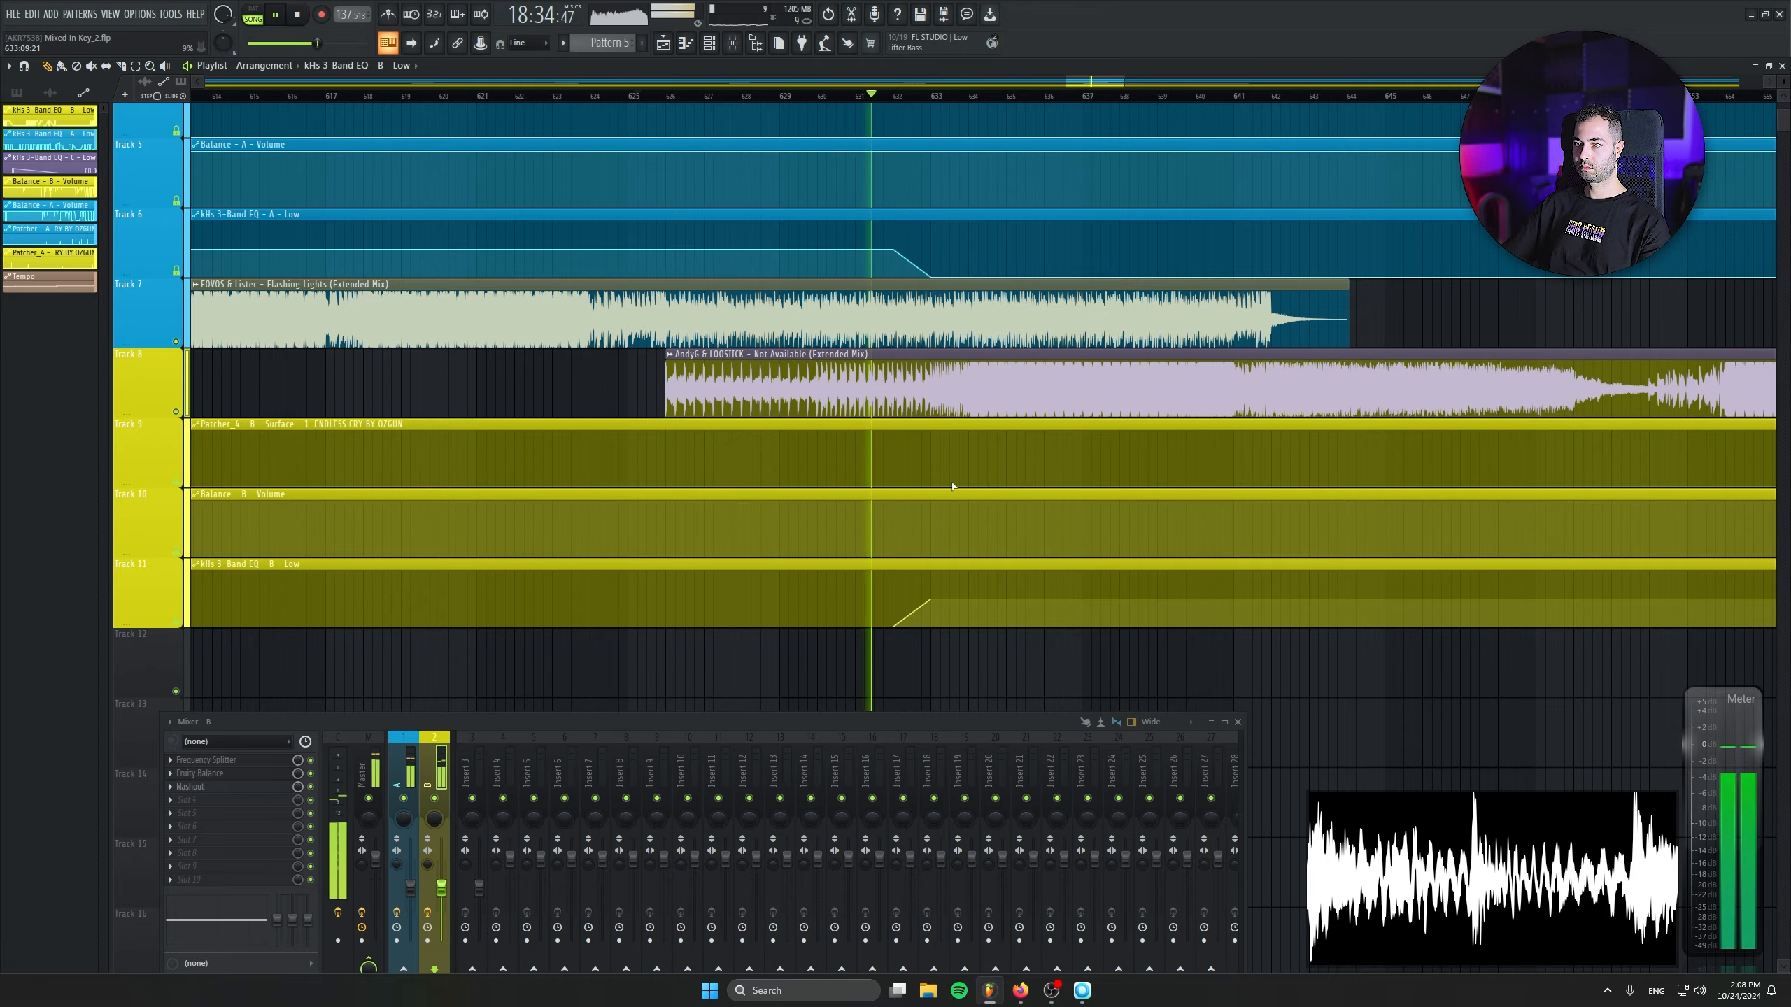
scroll(954, 488, "down", 1)
scroll(998, 507, "up", 4)
scroll(1065, 477, "down", 1)
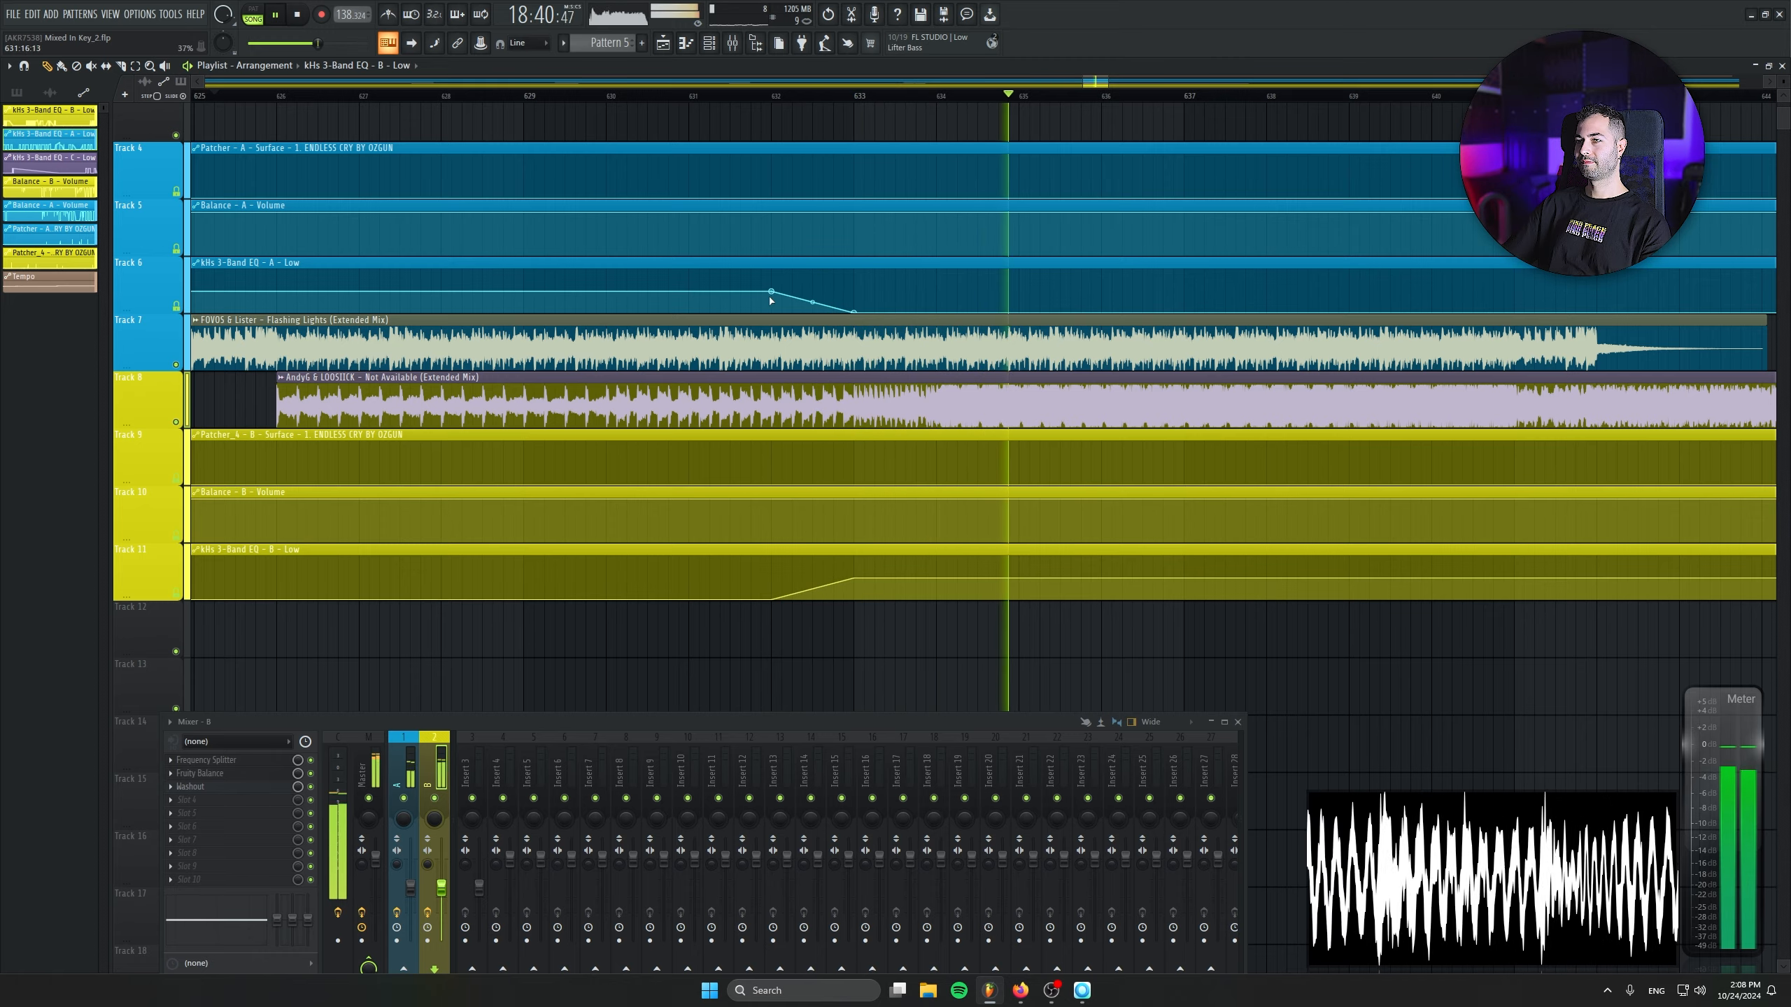
- Move the EQ Low drop of deck A and rise of deck B to start at bar 633, setting the deck A point to 0.5
left_click_drag(773, 291, 854, 286)
right_click(855, 286)
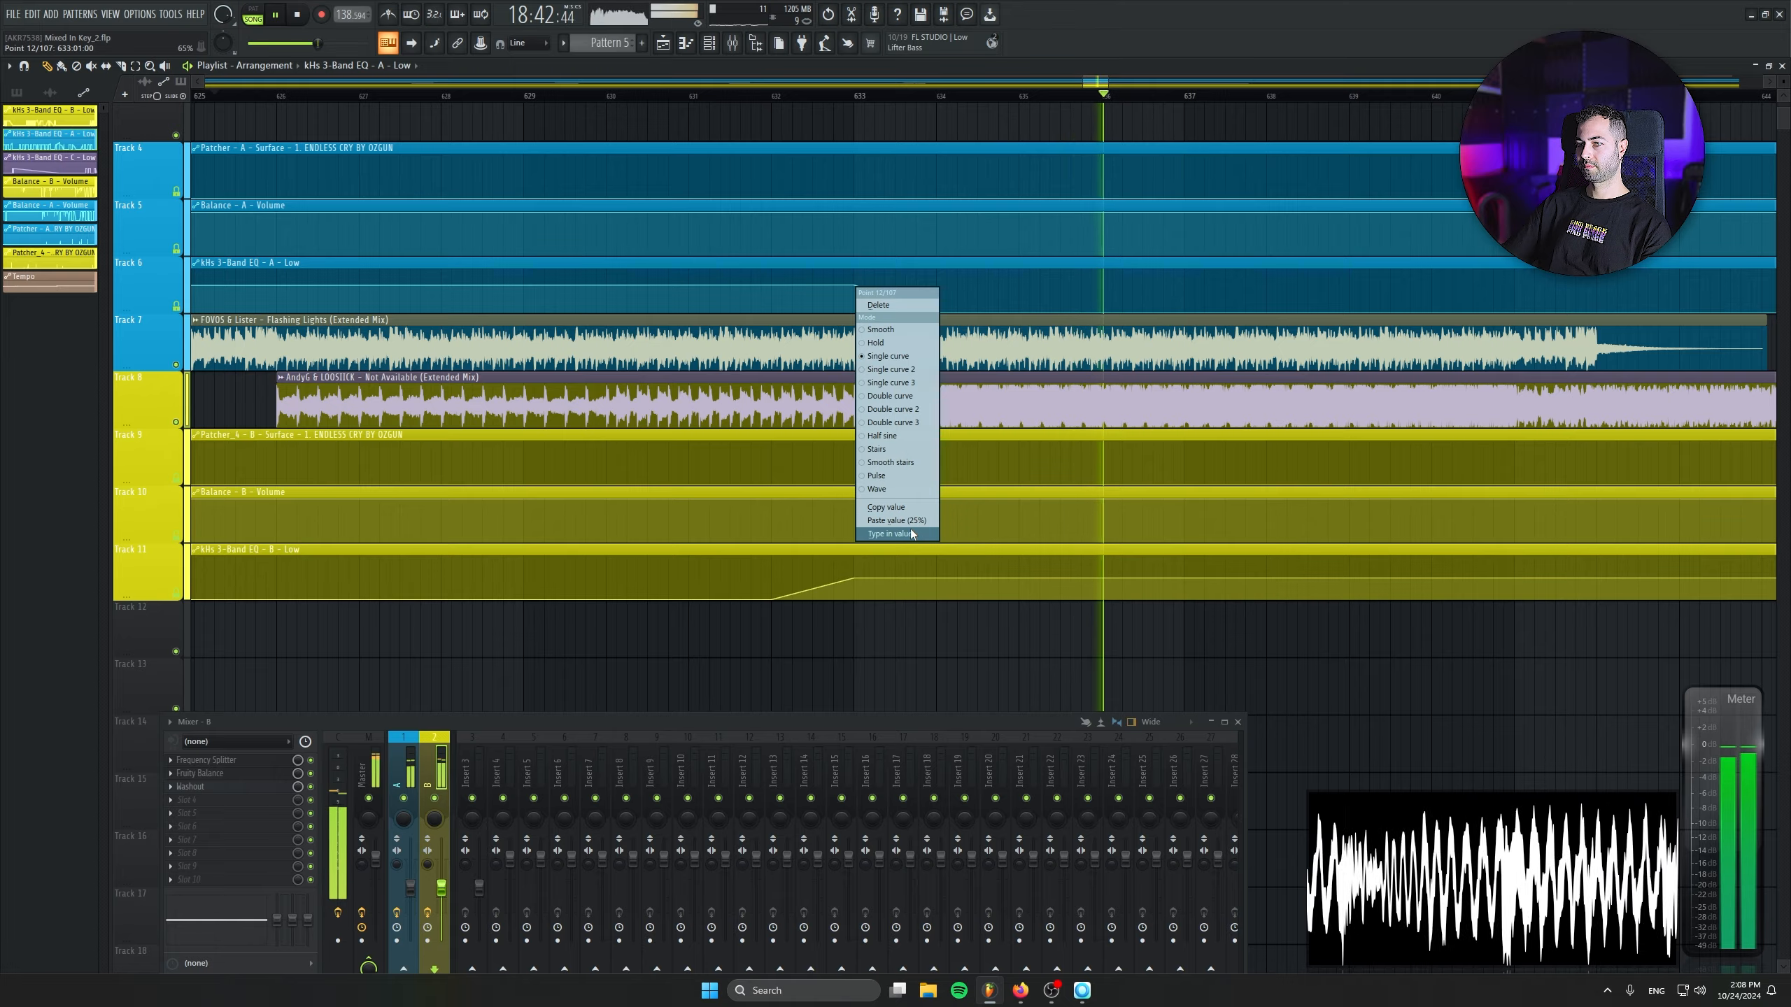
left_click(909, 529)
type("0.5")
key("Return")
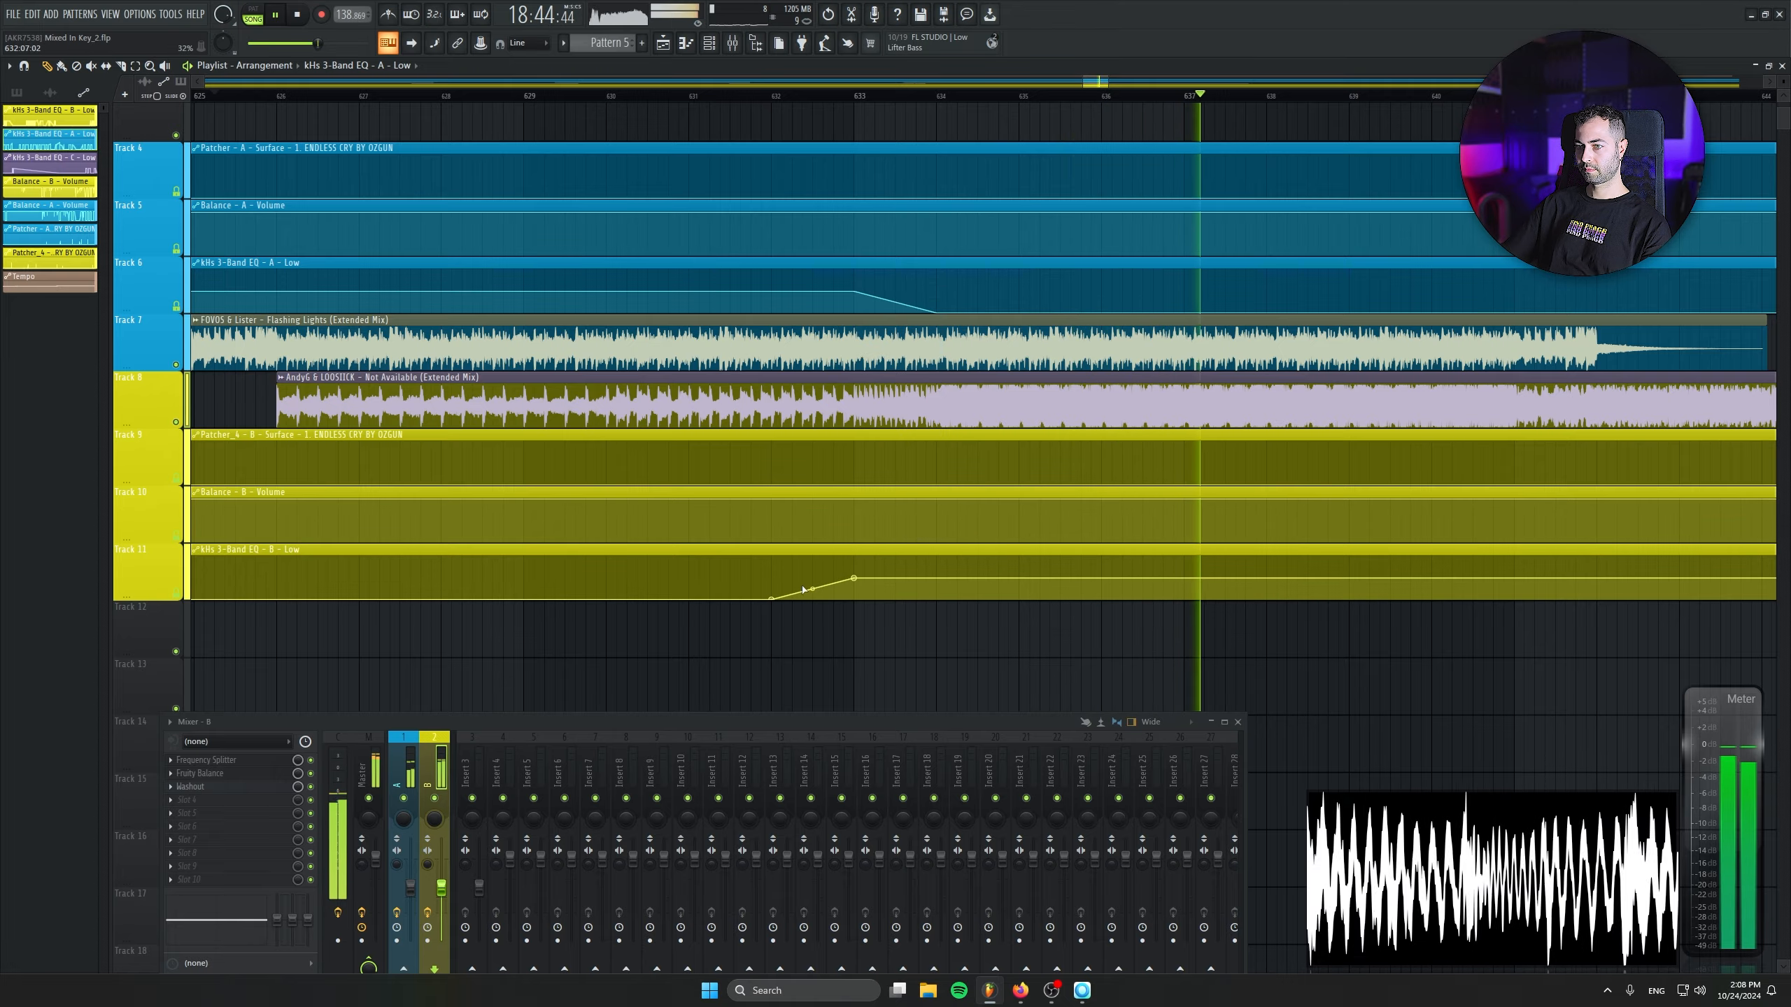
left_click_drag(775, 599, 855, 602)
scroll(855, 653, "down", 2)
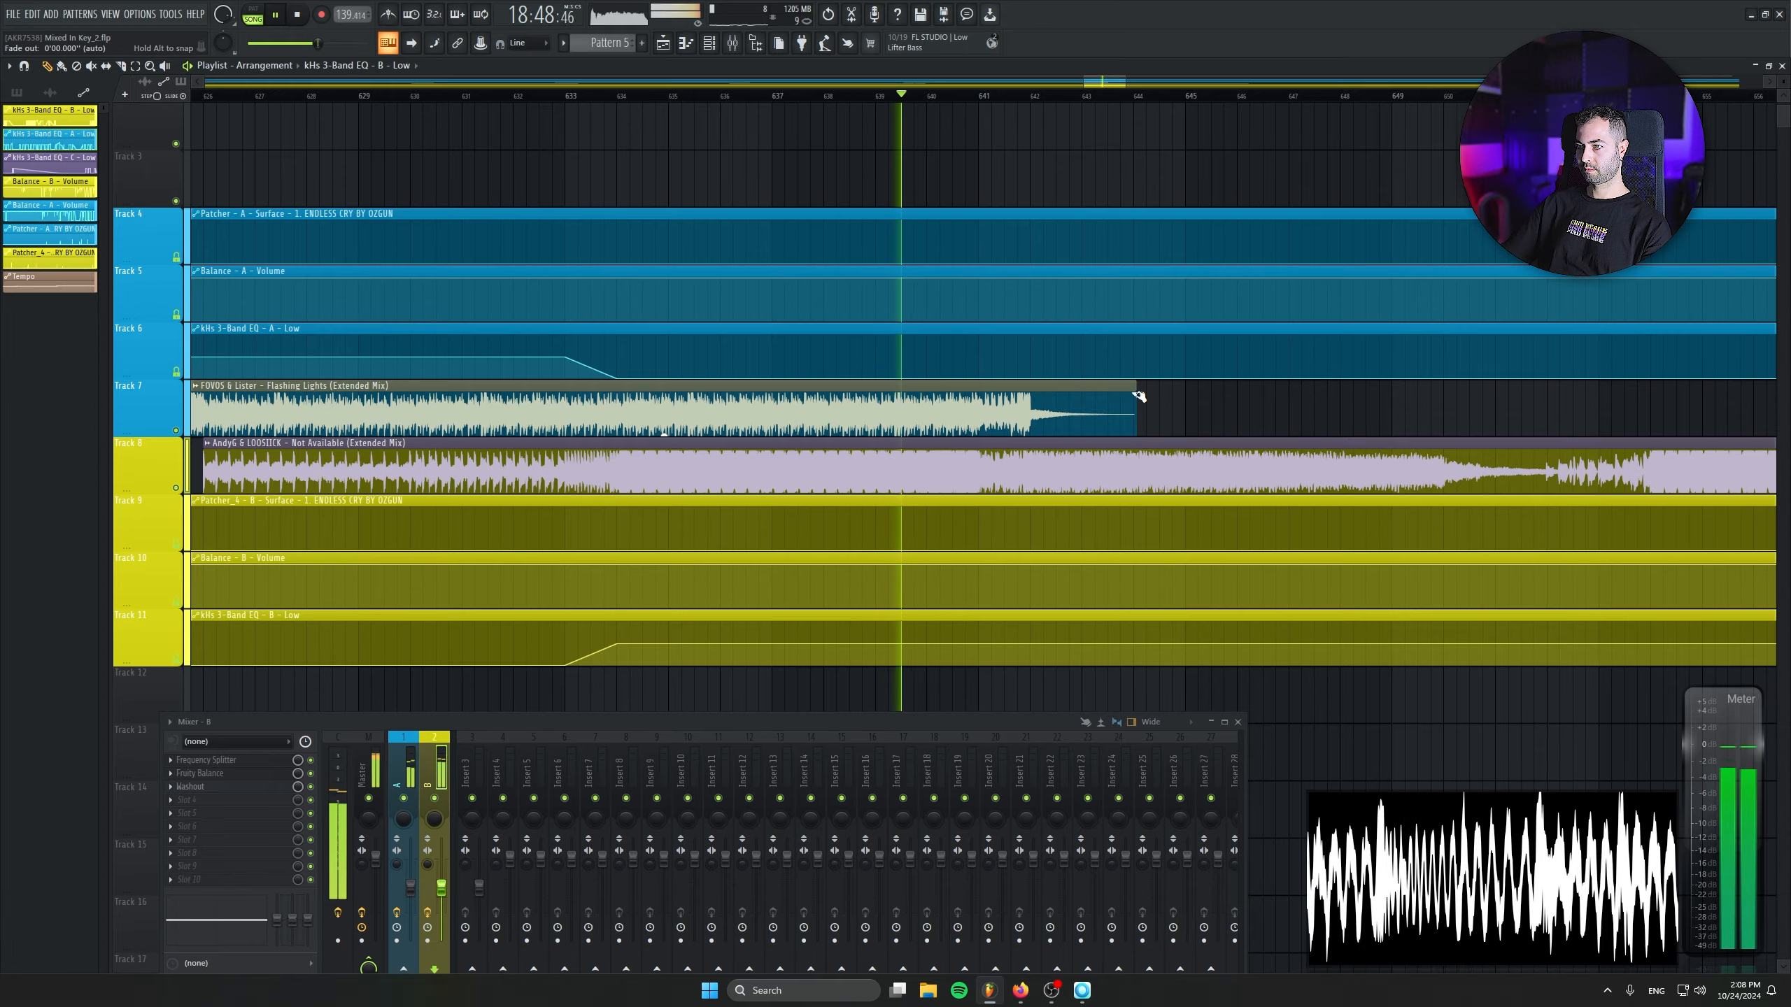
- Trim the end of the Flashing Lights clip slightly and add a fade-out over its tail
left_click_drag(1134, 394, 847, 400)
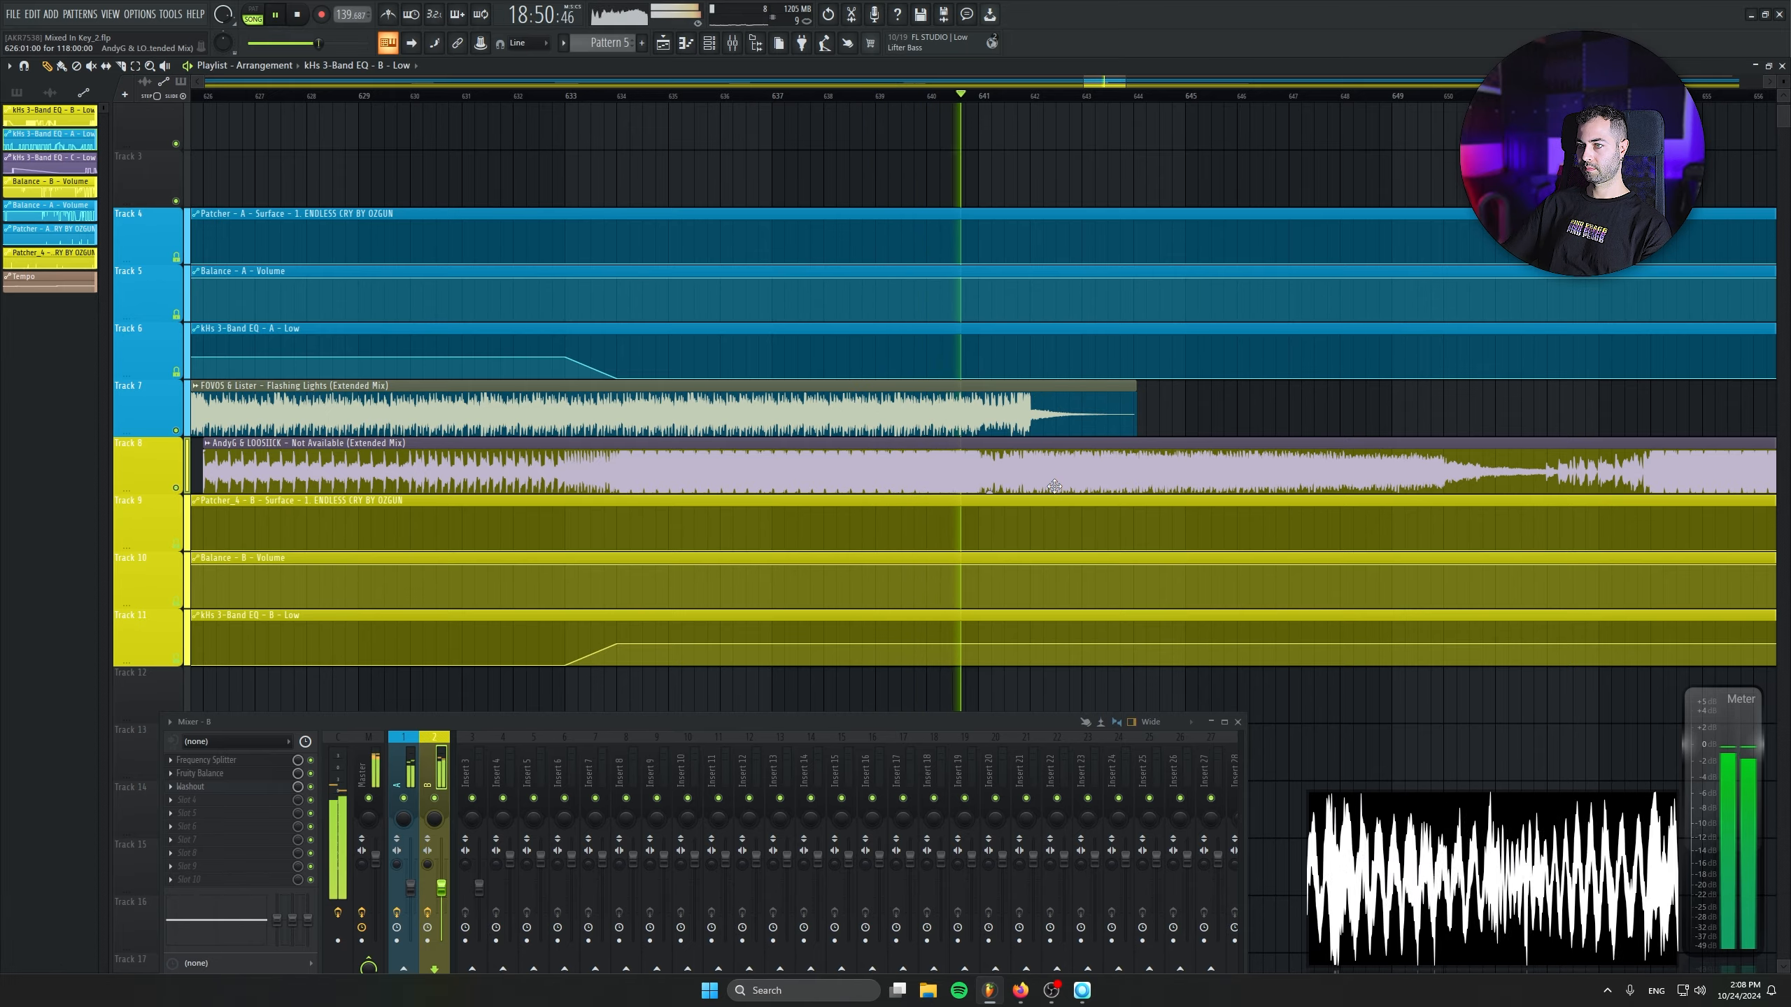
scroll(1296, 416, "up", 2)
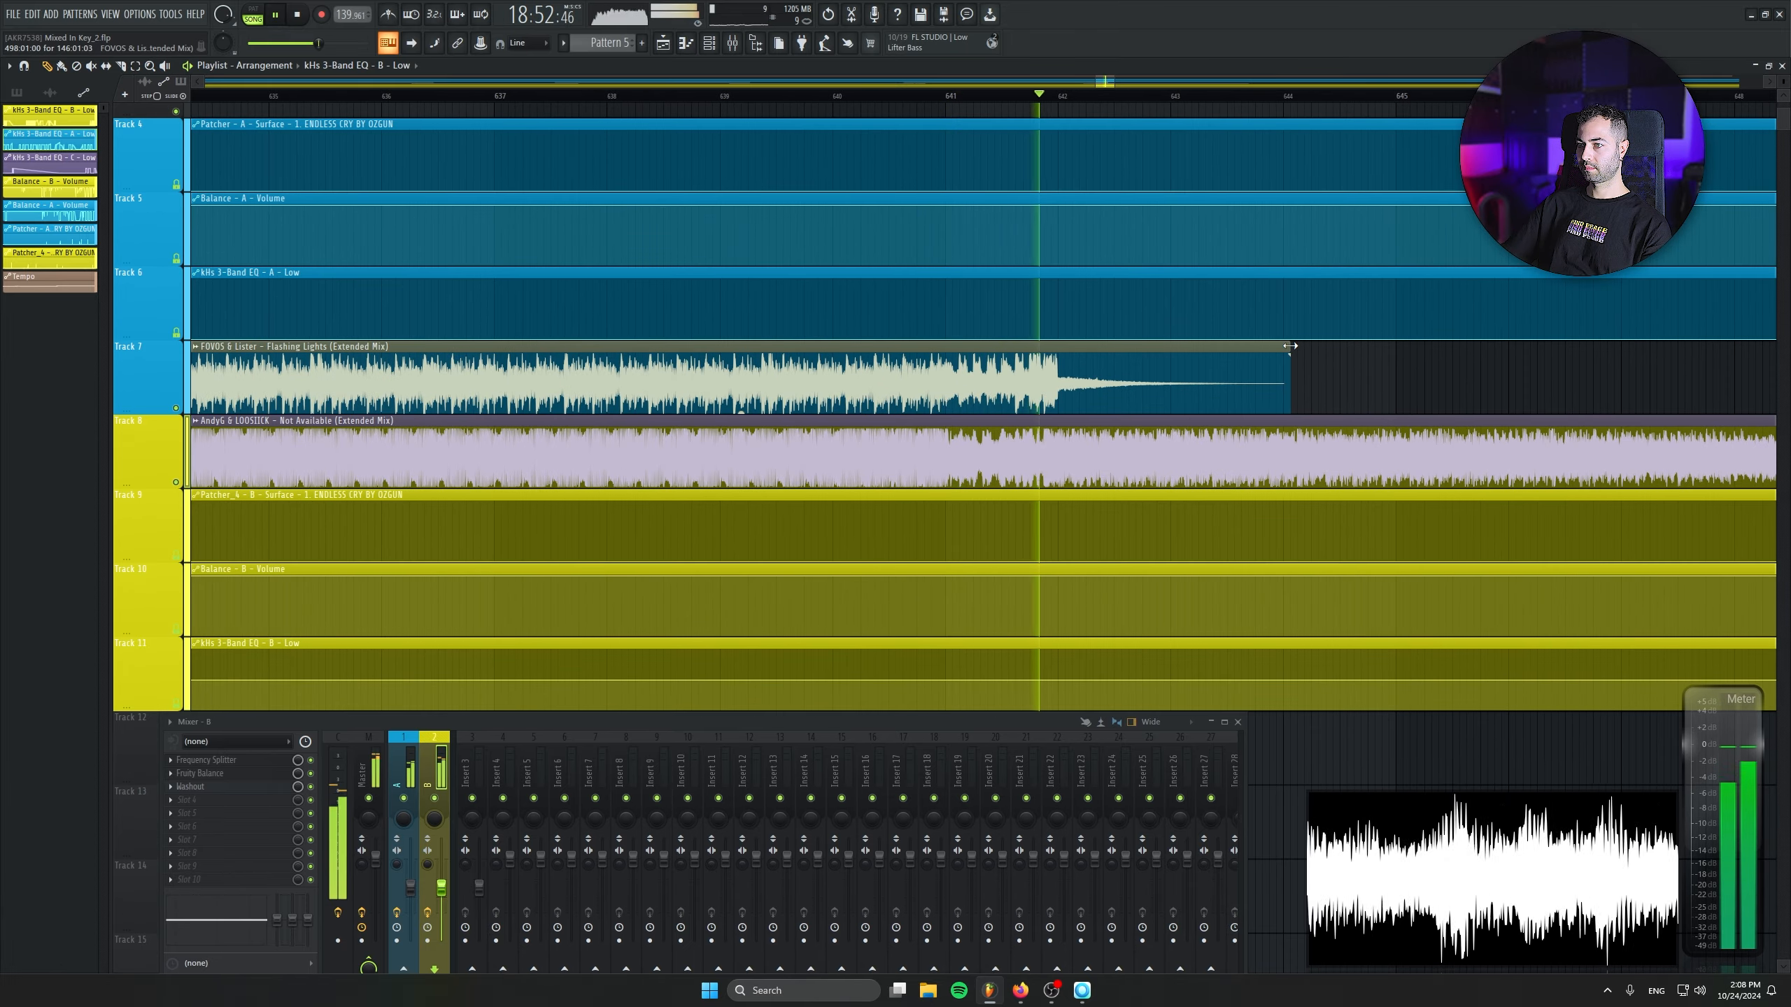
key("space")
left_click_drag(1290, 345, 1277, 351)
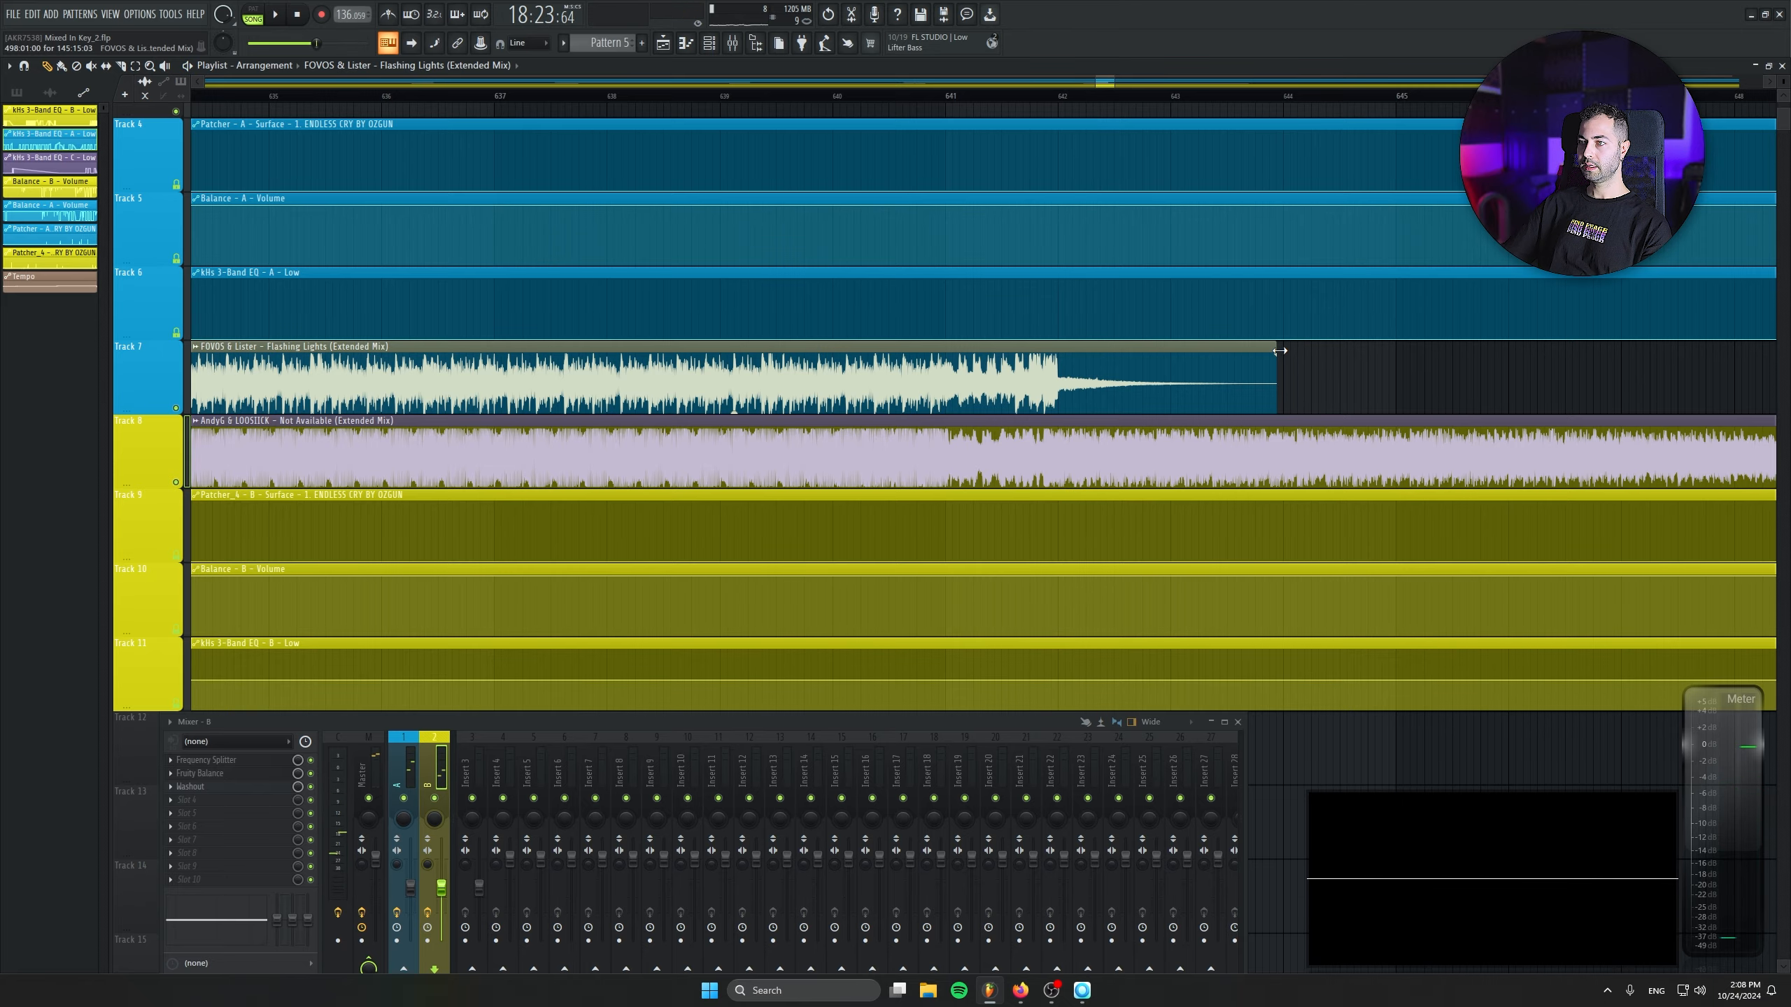
left_click(916, 103)
key("space")
scroll(1030, 498, "down", 3)
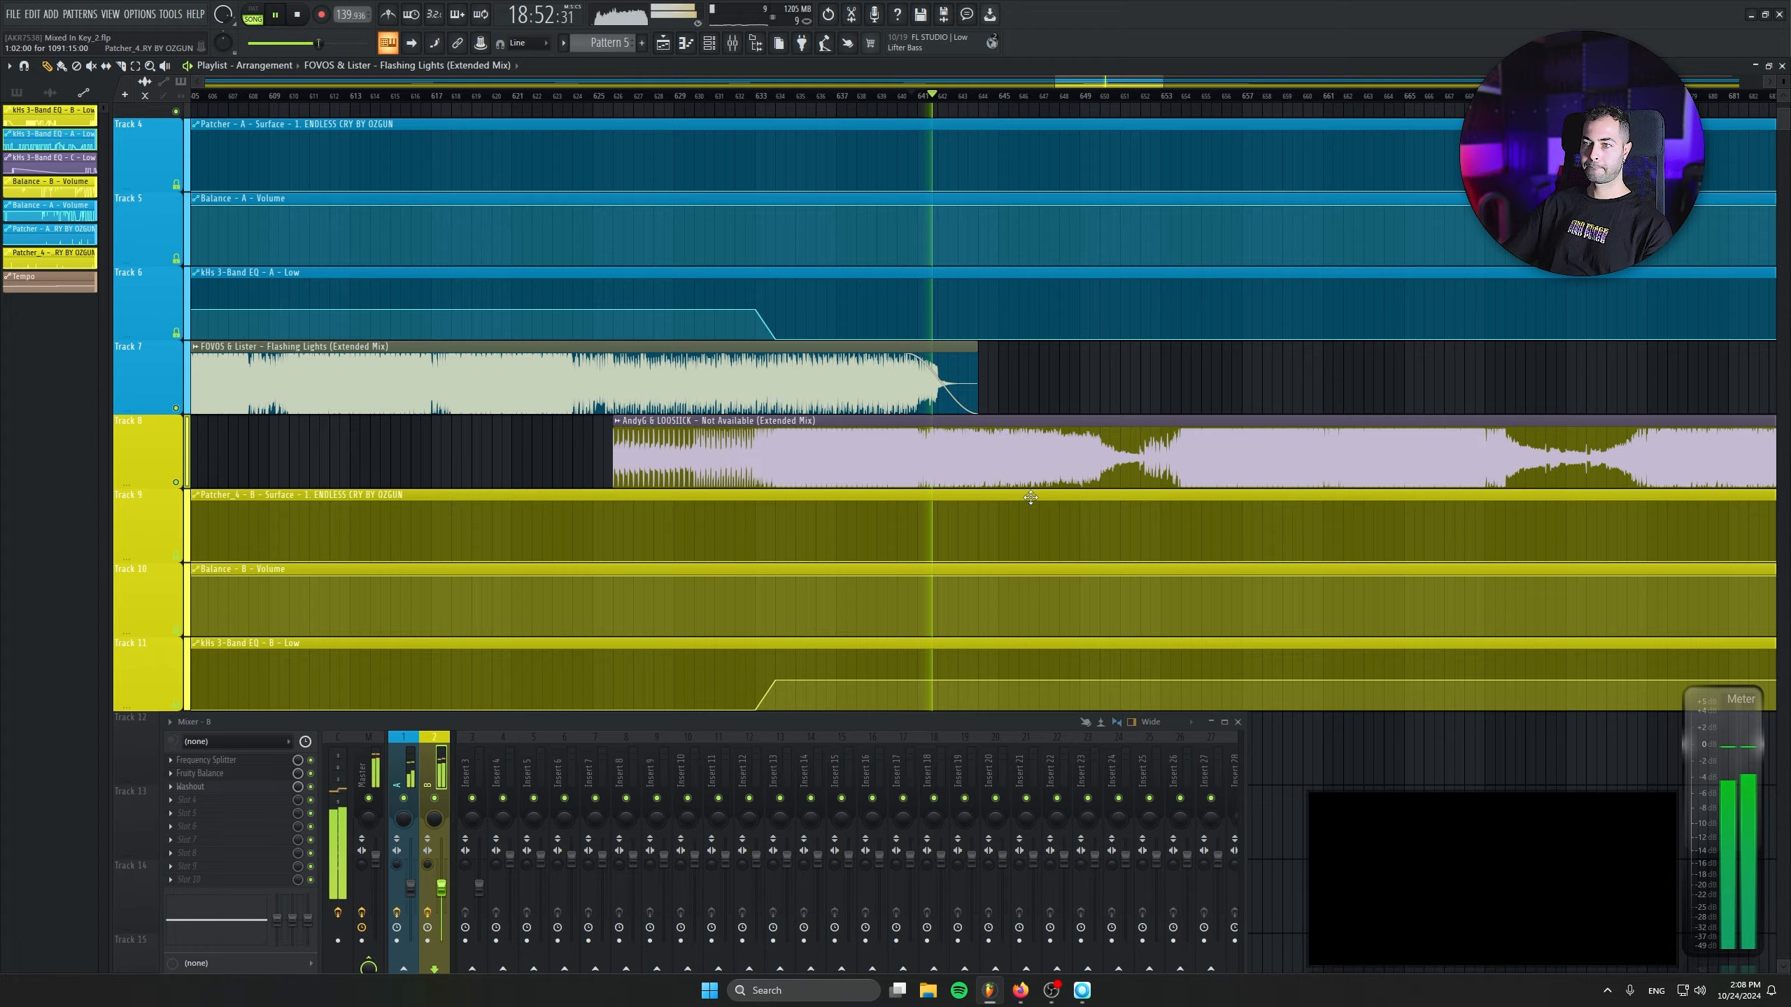
- Listen to the faded end of Flashing Lights as Not Available takes over
scroll(1031, 498, "down", 2)
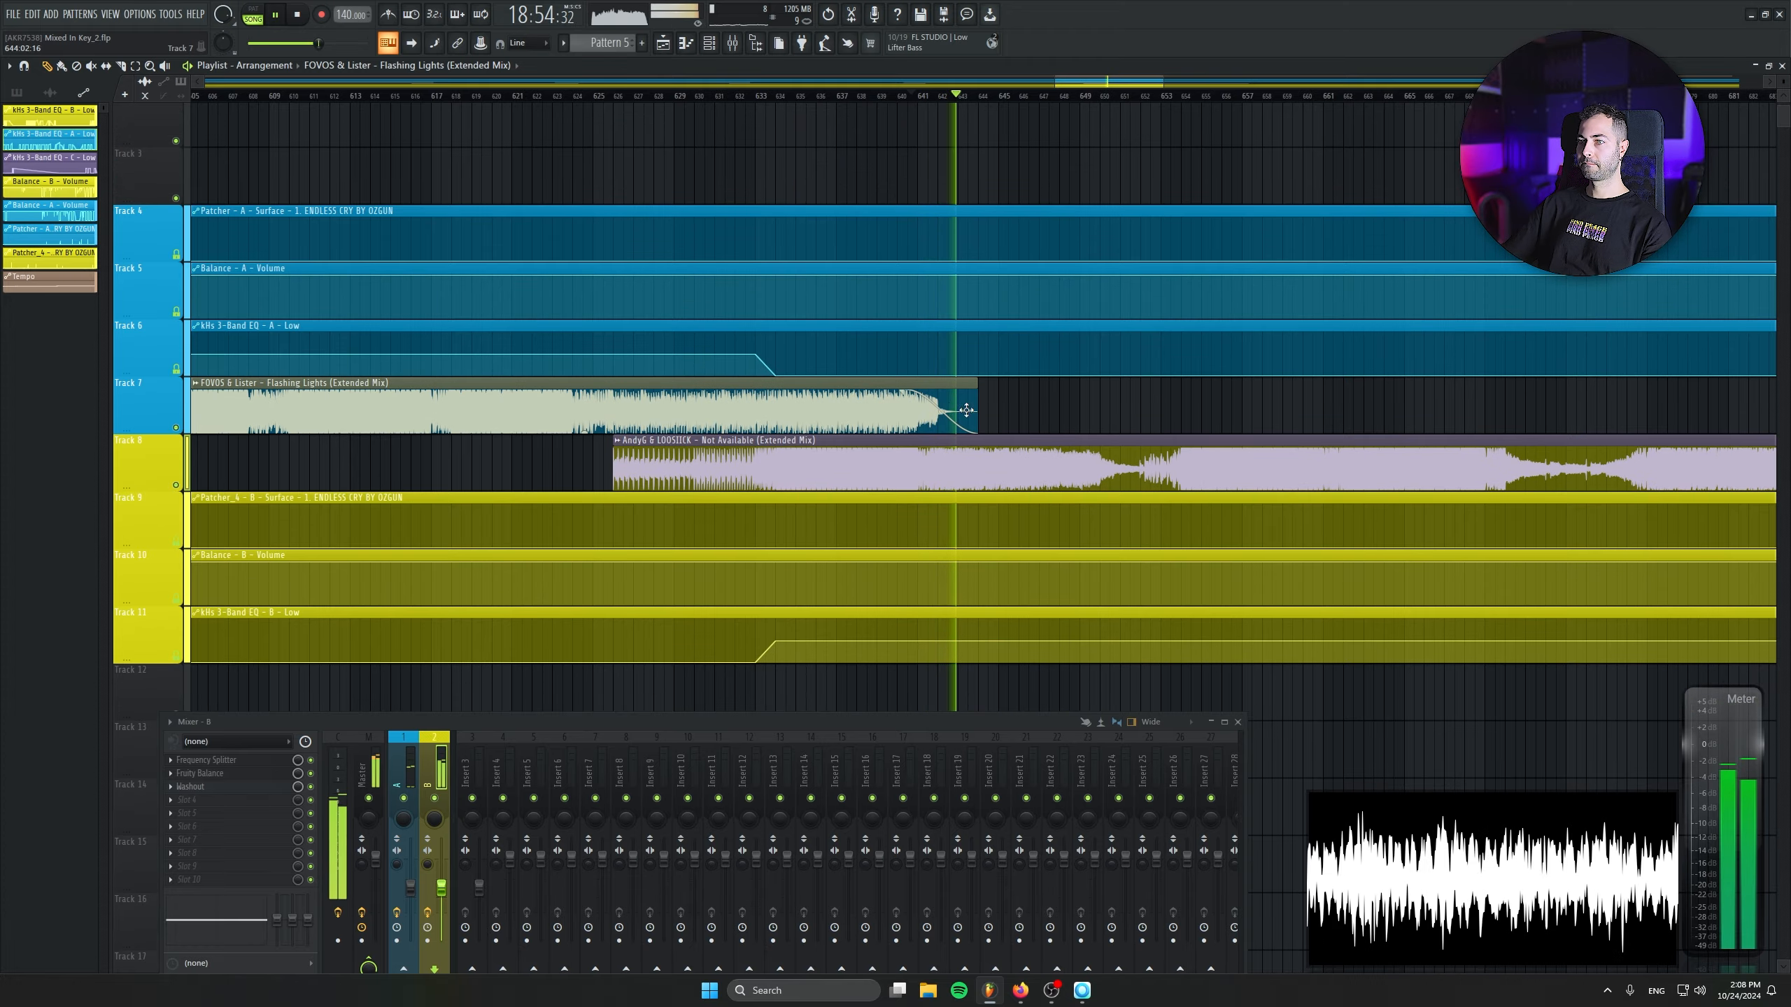
left_click_drag(1173, 431, 915, 444)
scroll(932, 450, "down", 1)
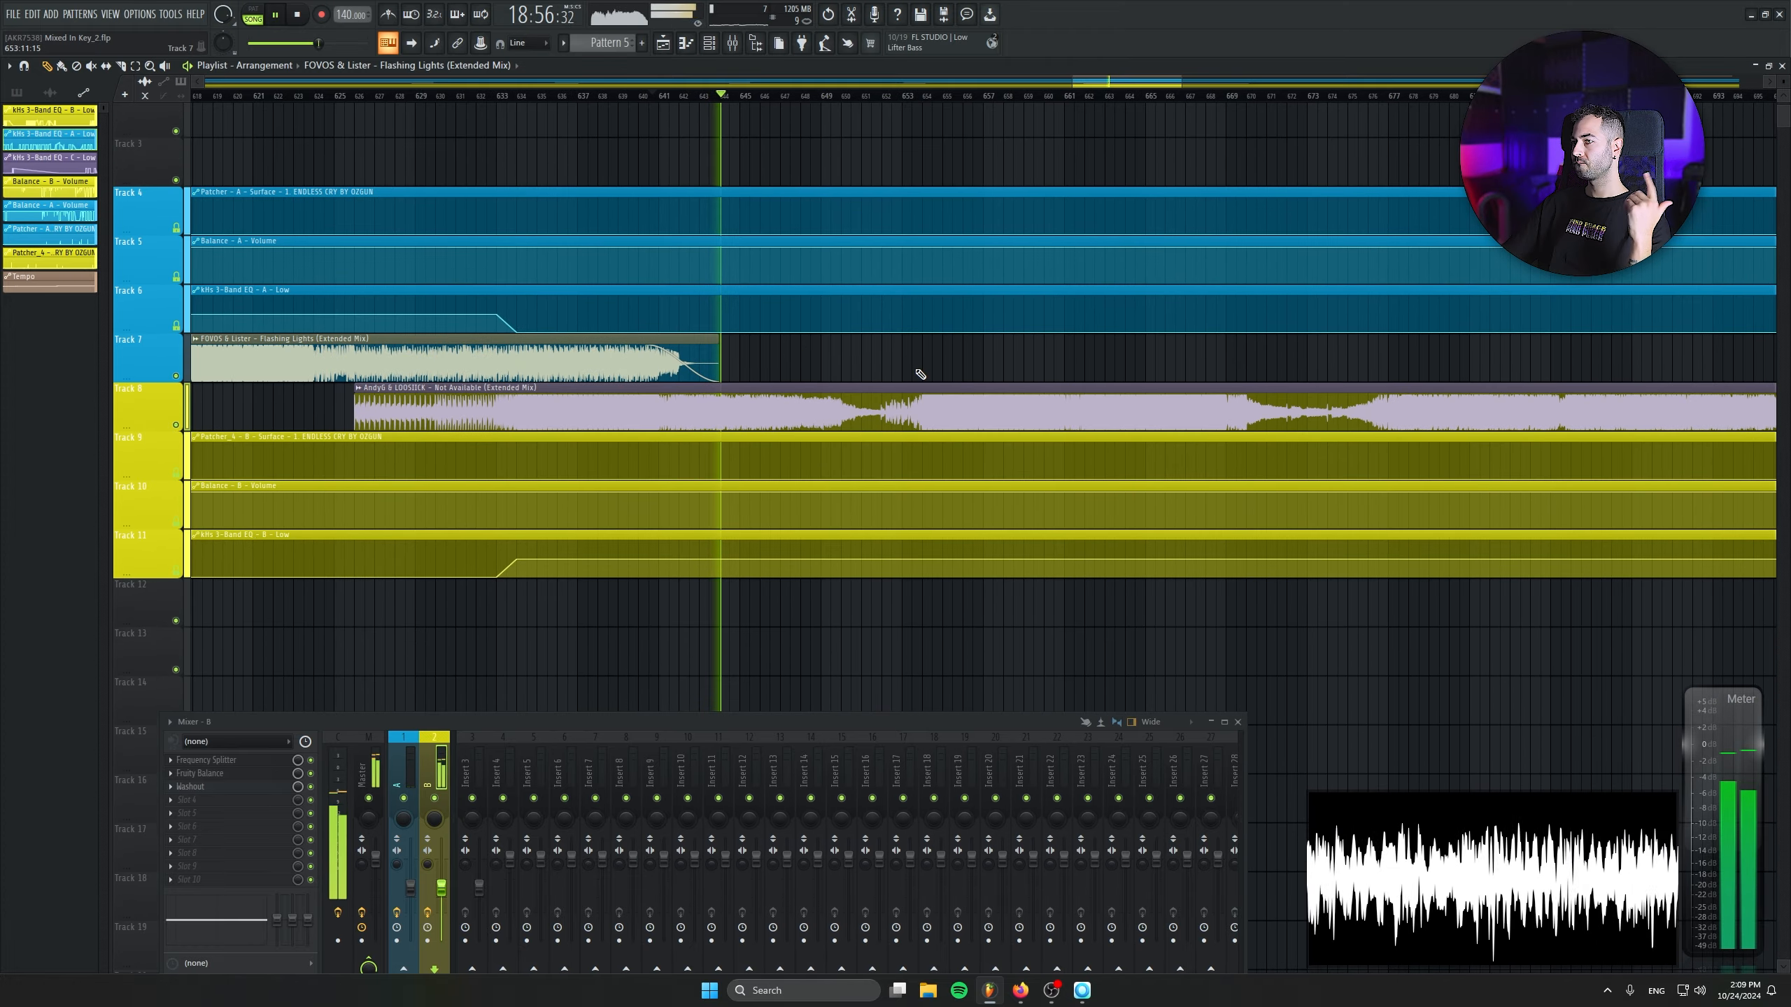
scroll(777, 287, "down", 1)
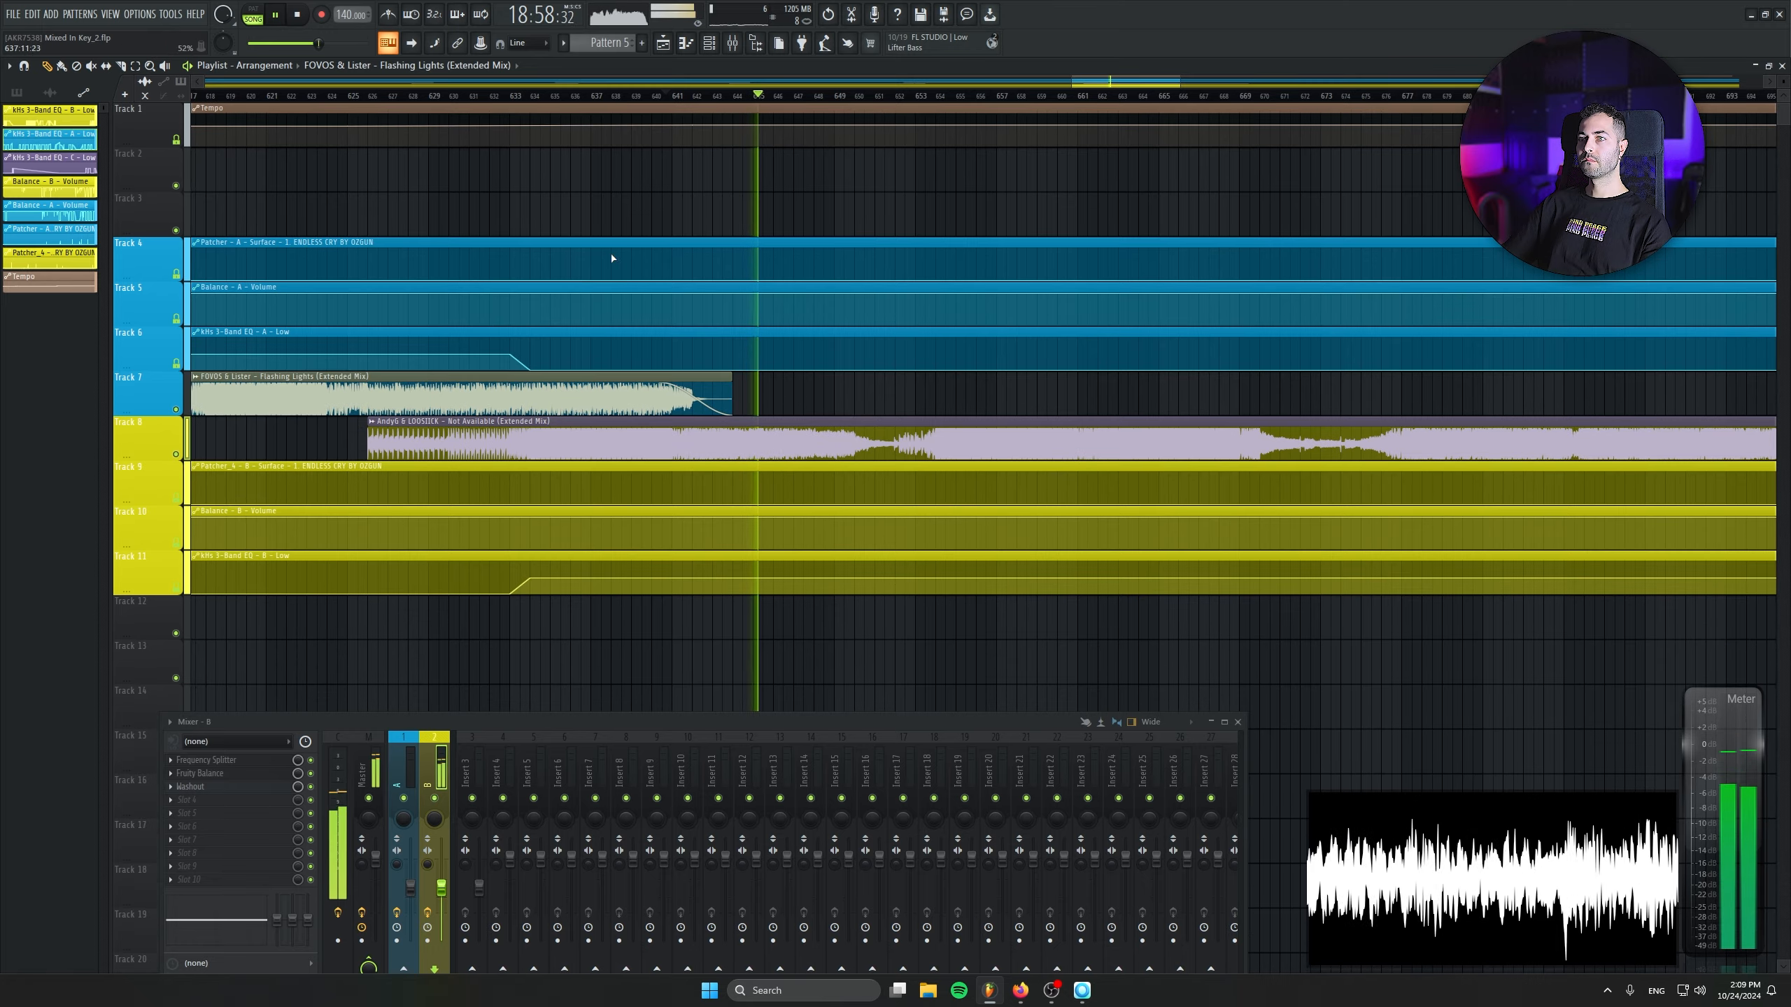
left_click(954, 414)
right_click(982, 401)
double_click(941, 431)
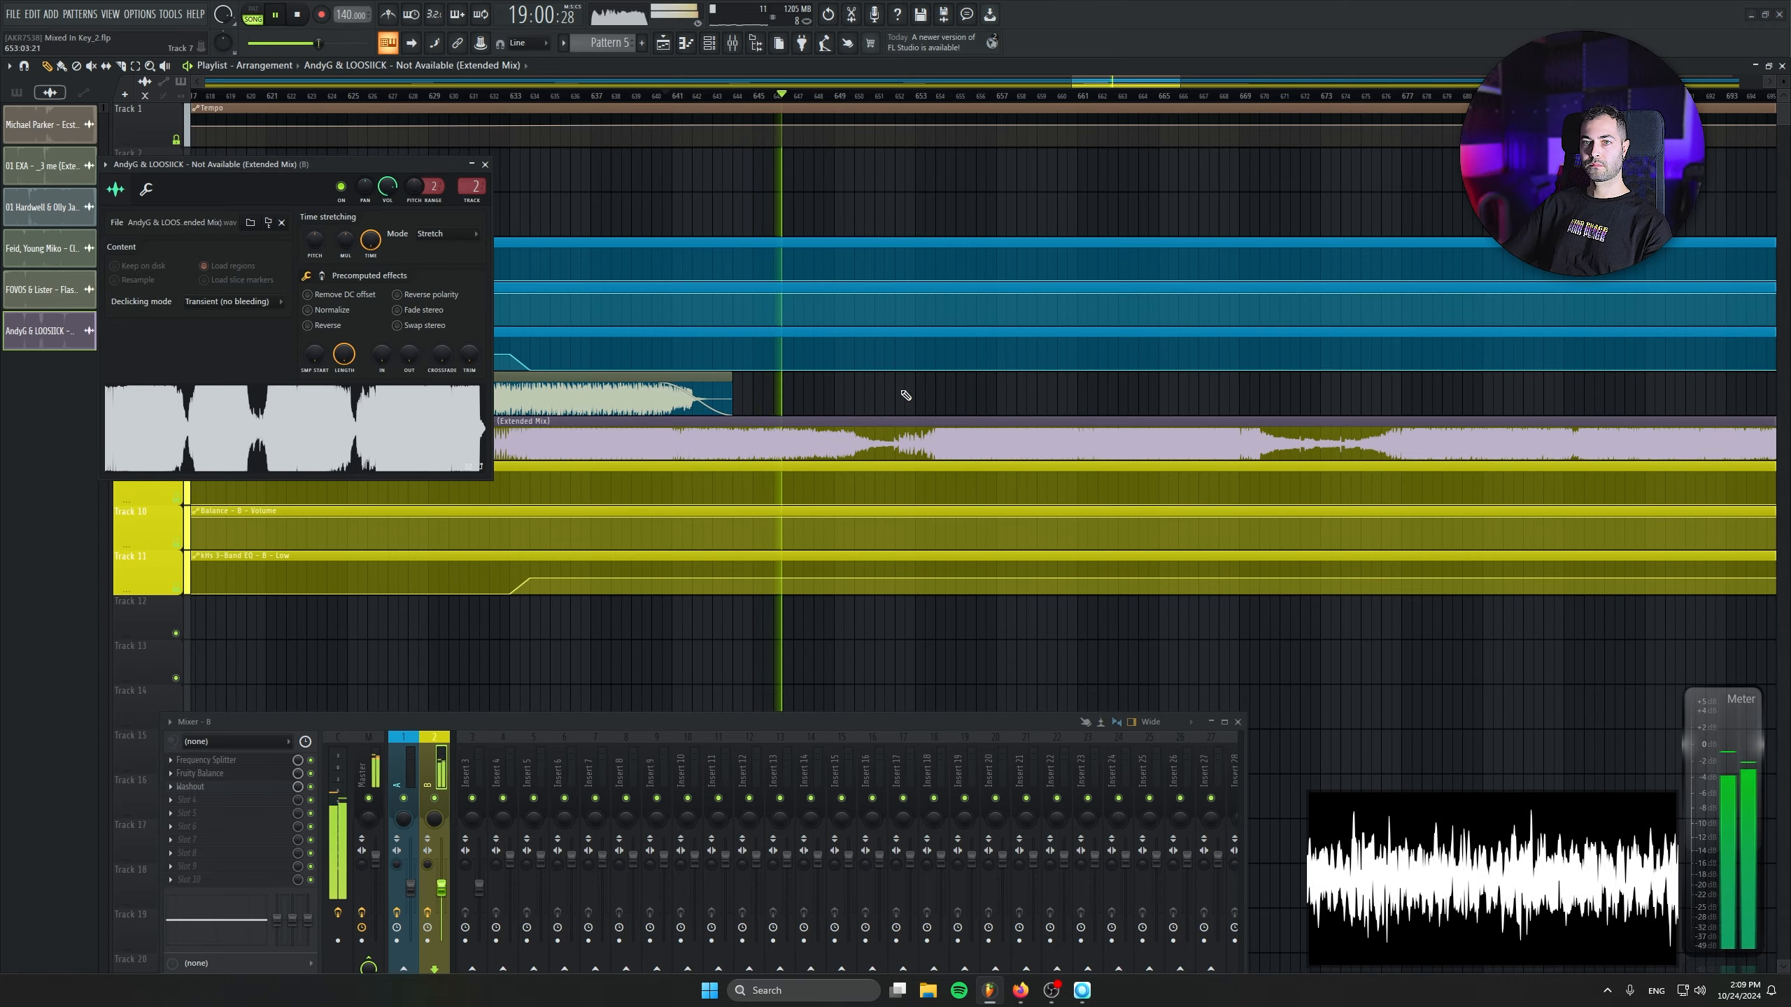
left_click(485, 164)
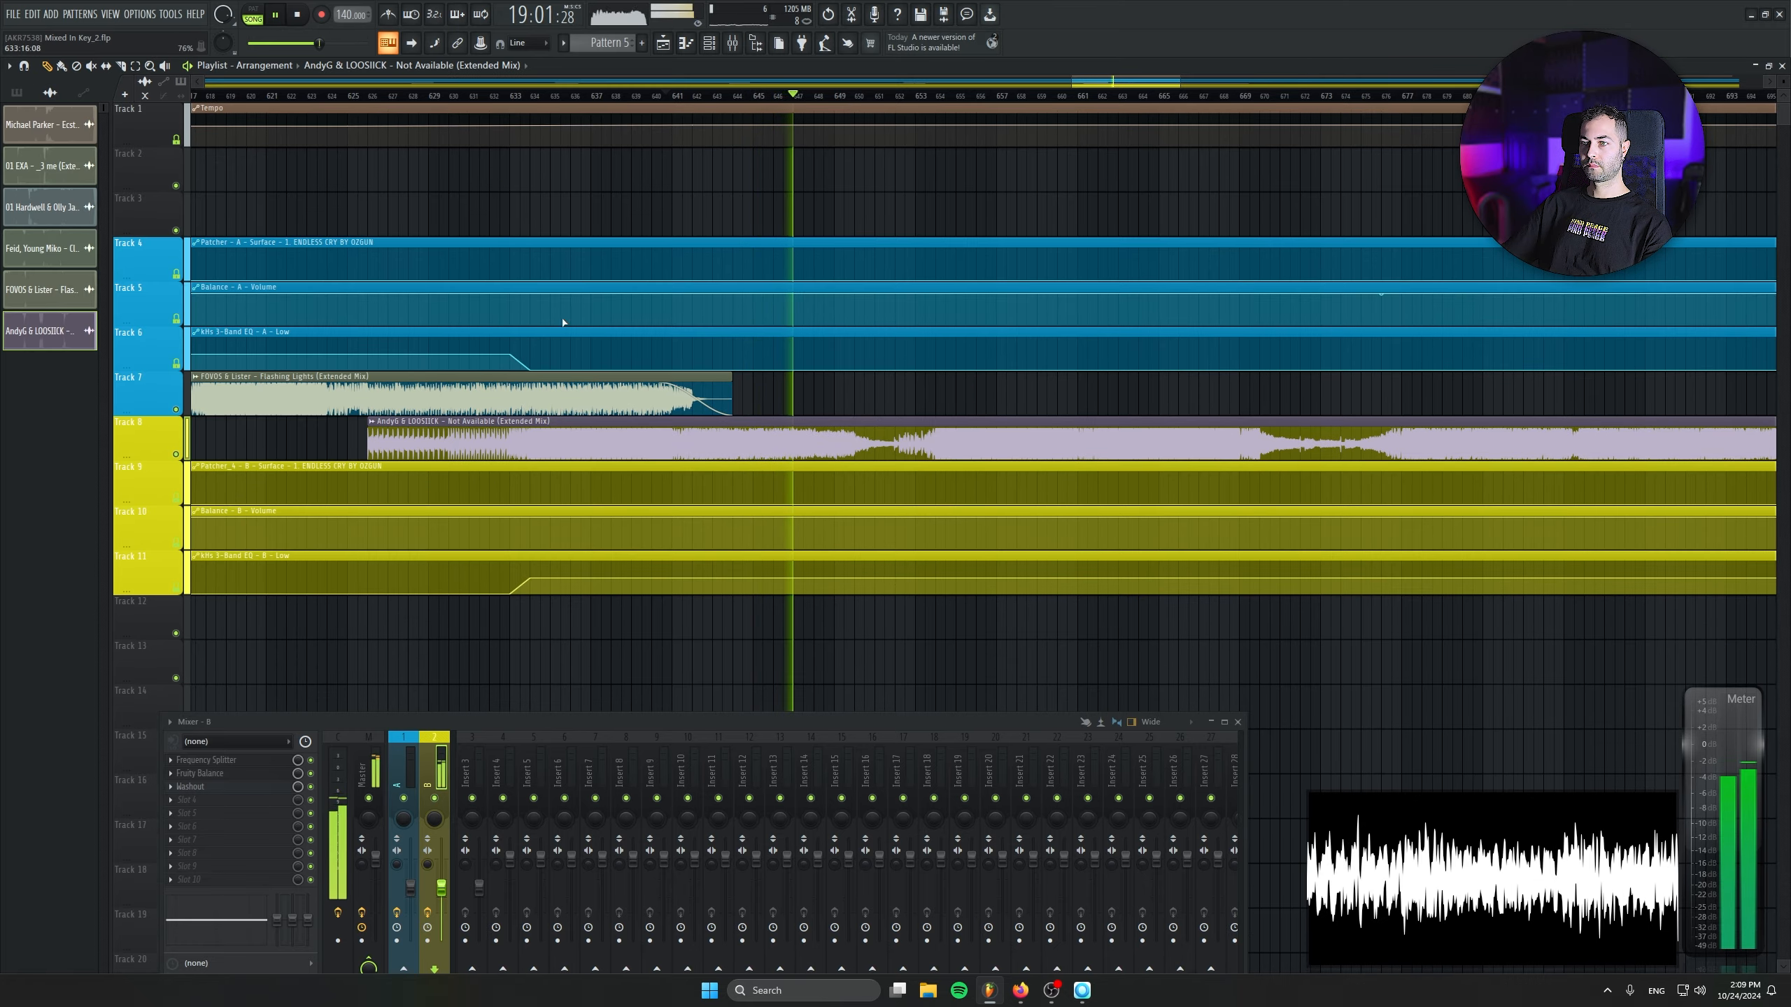
- Switch to Mixed In Key, bring track 7, Reality (Extended Mix), onto Track 7 at bar 667, and route it to mixer track 1
left_click(1080, 989)
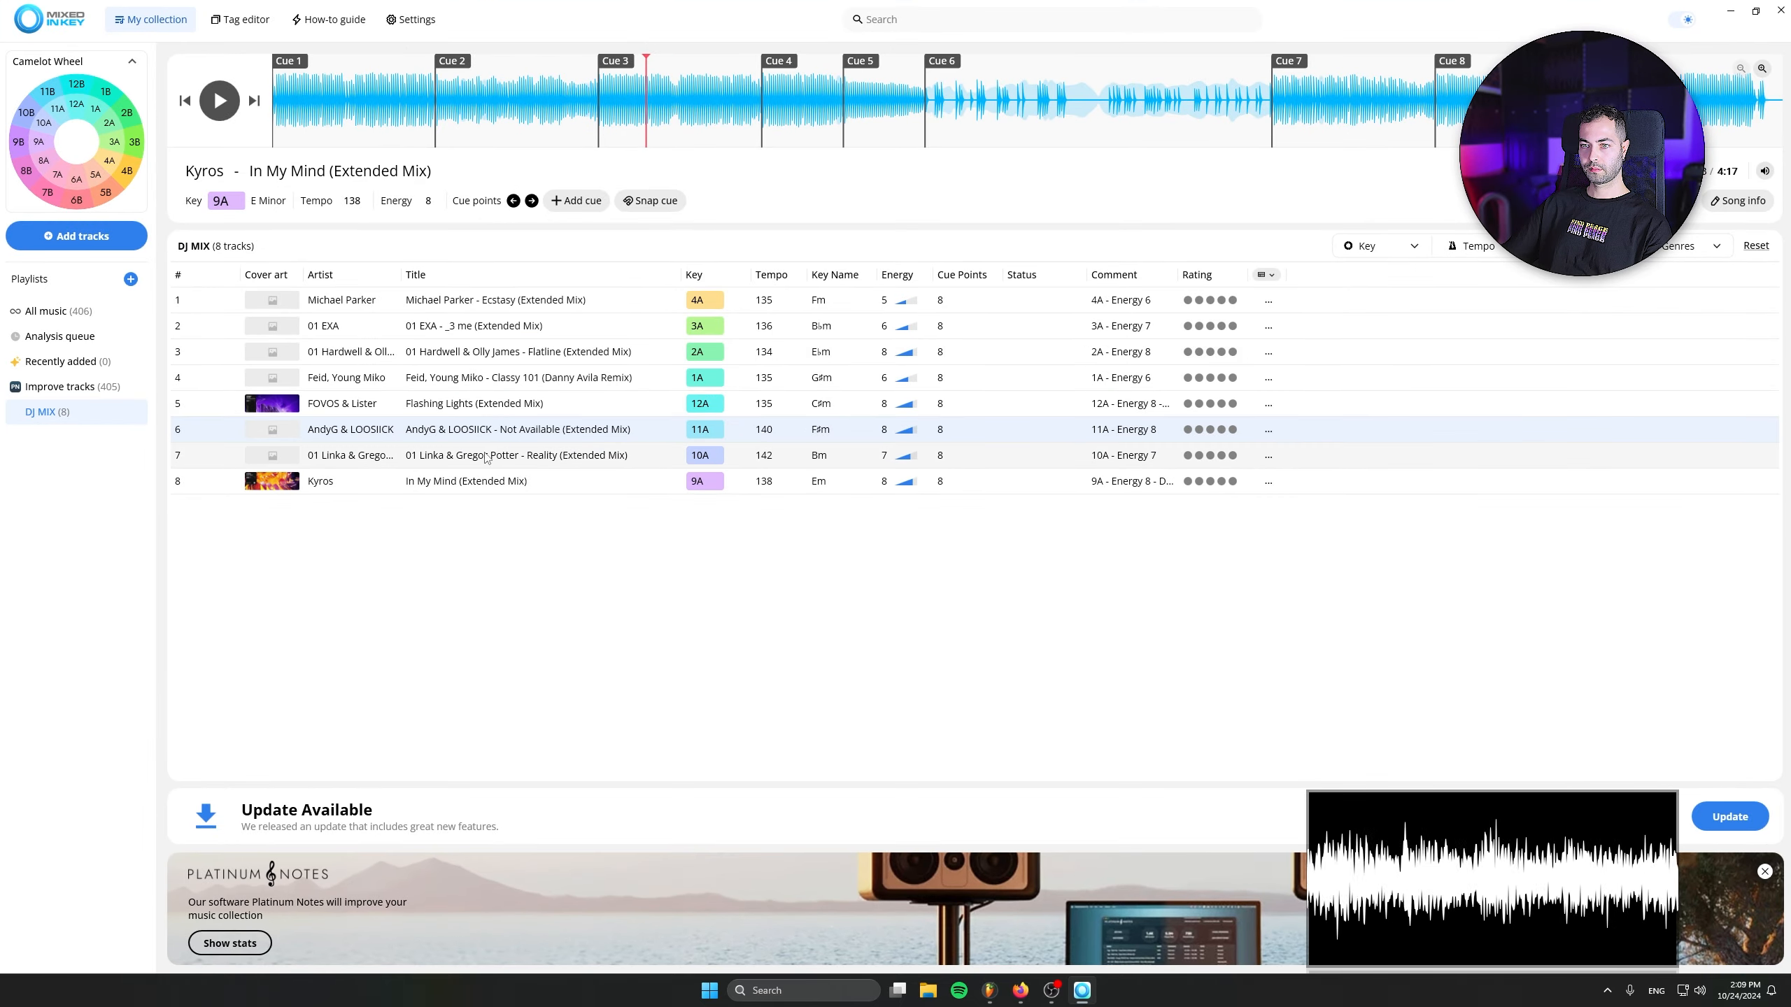
left_click_drag(508, 468, 1200, 399)
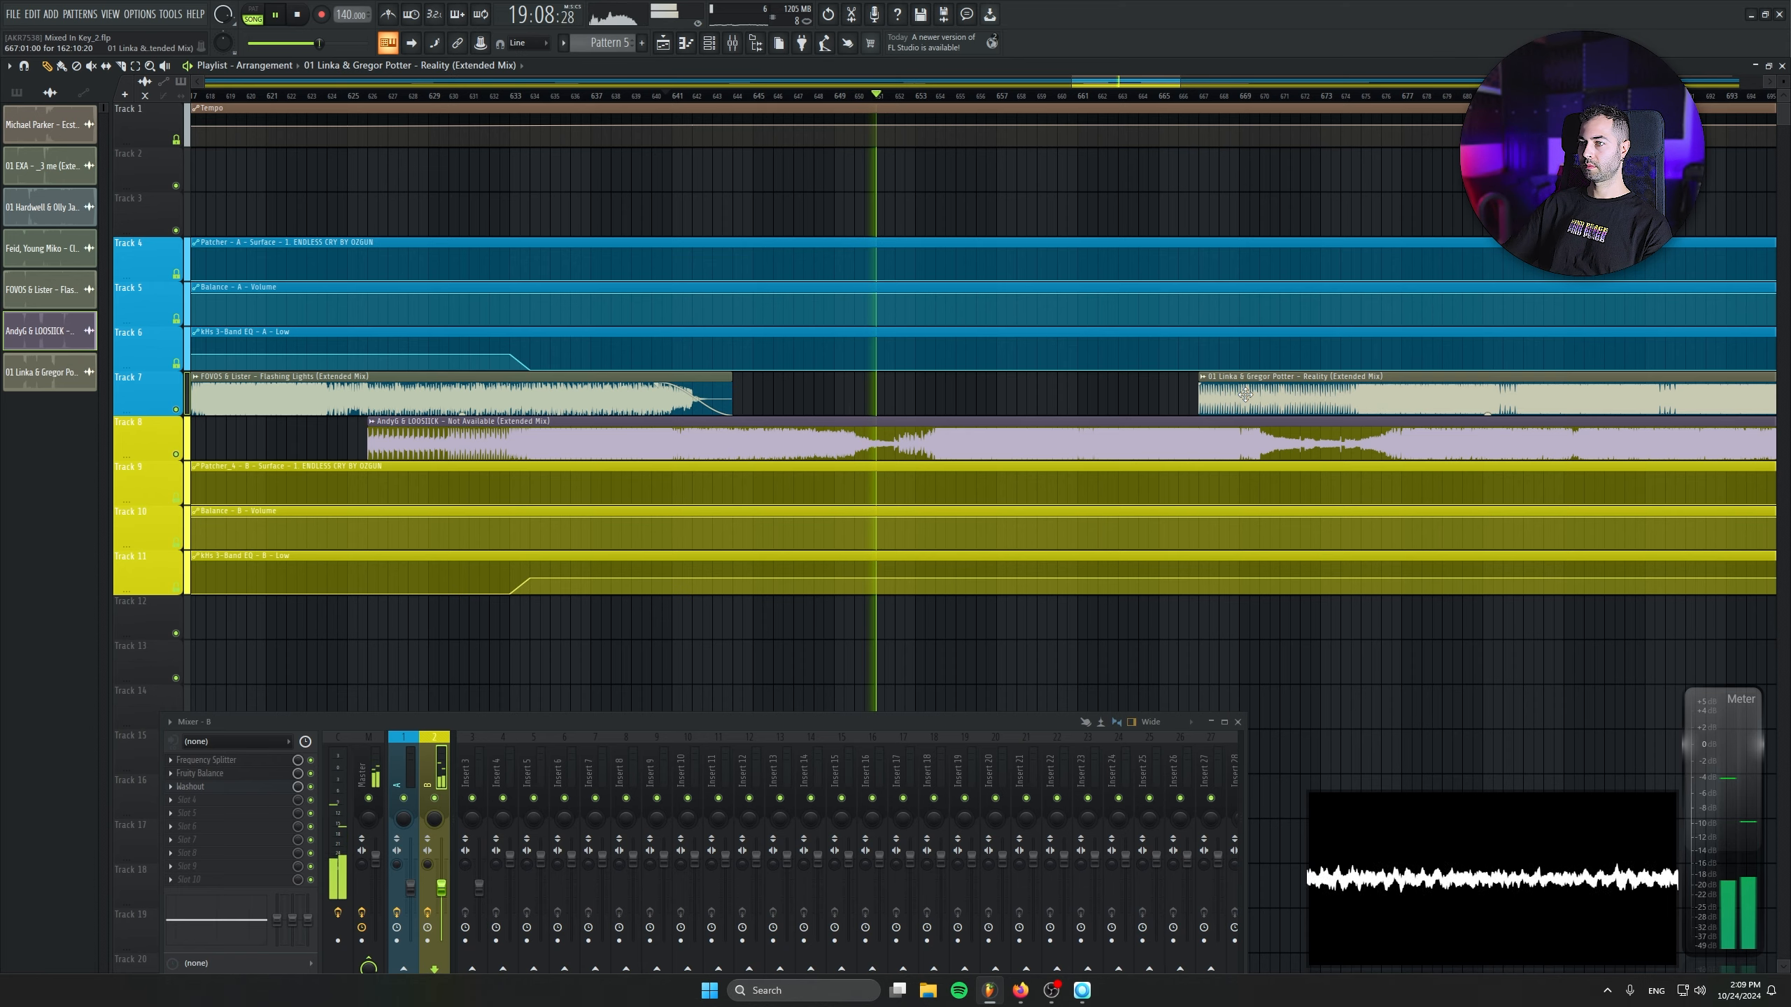
scroll(494, 211, "up", 1)
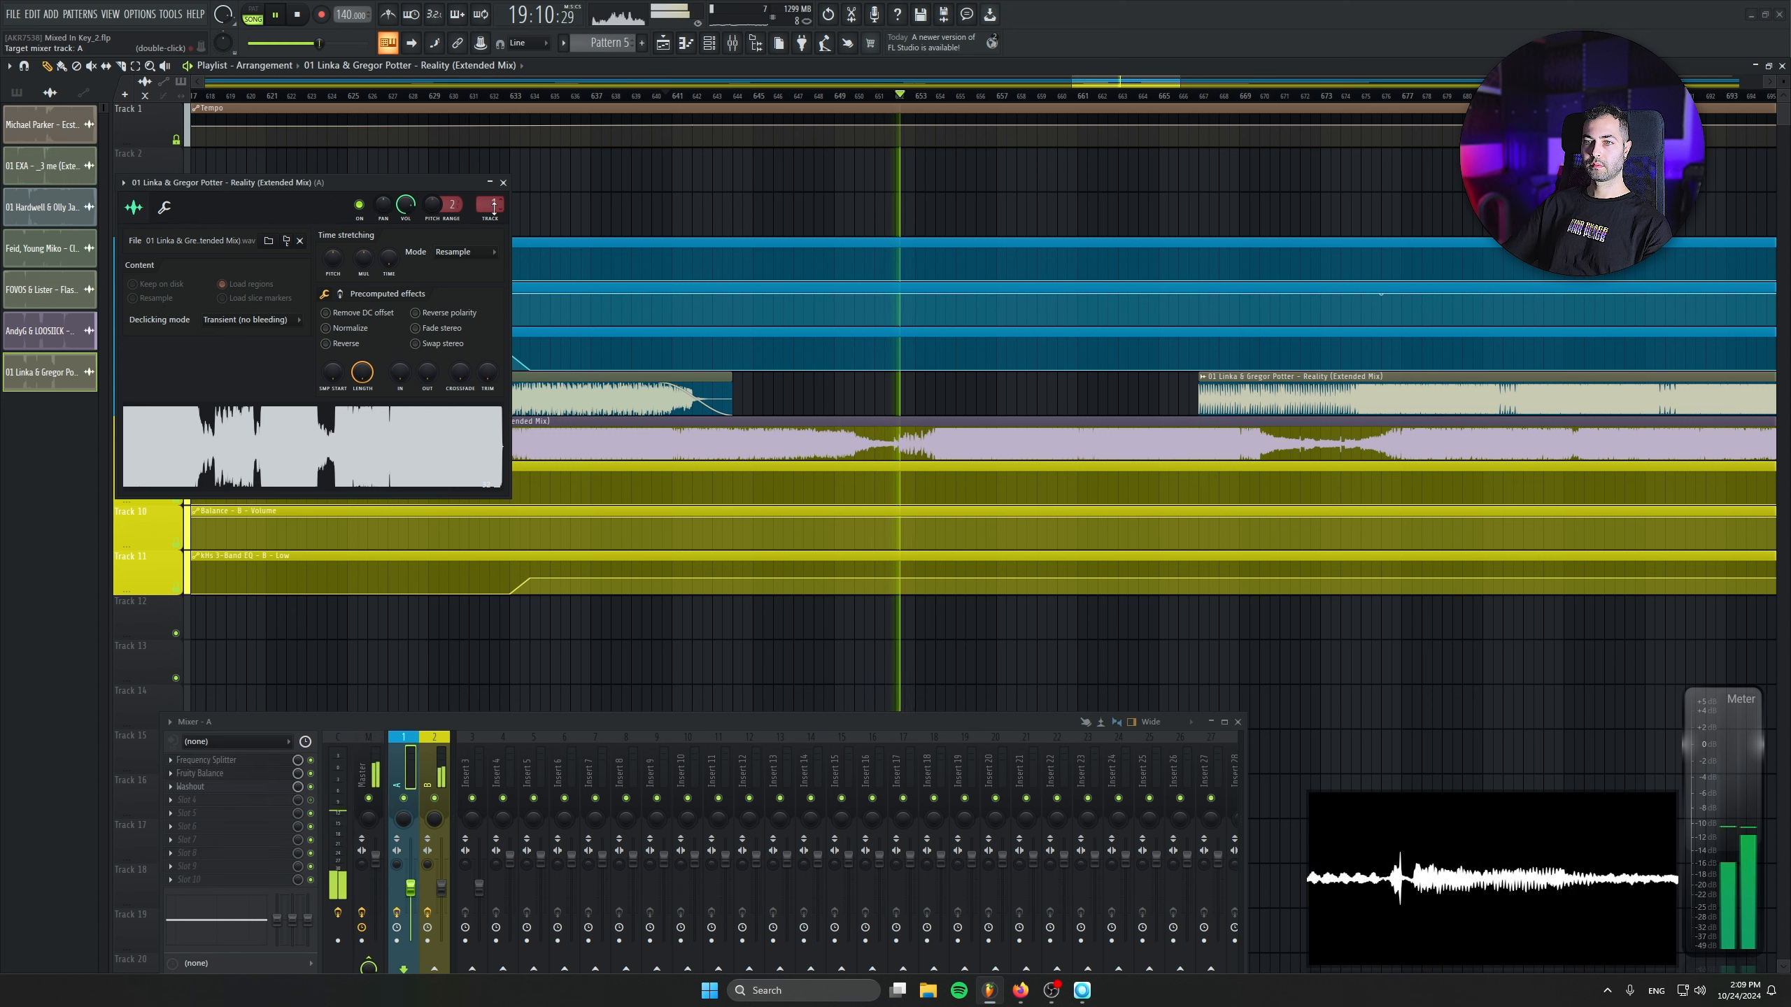
- Set the Reality sample's time-stretching mode to Stretch and its tempo to 142 BPM, and close its settings
left_click(470, 252)
left_click(460, 290)
right_click(394, 259)
left_click(426, 279)
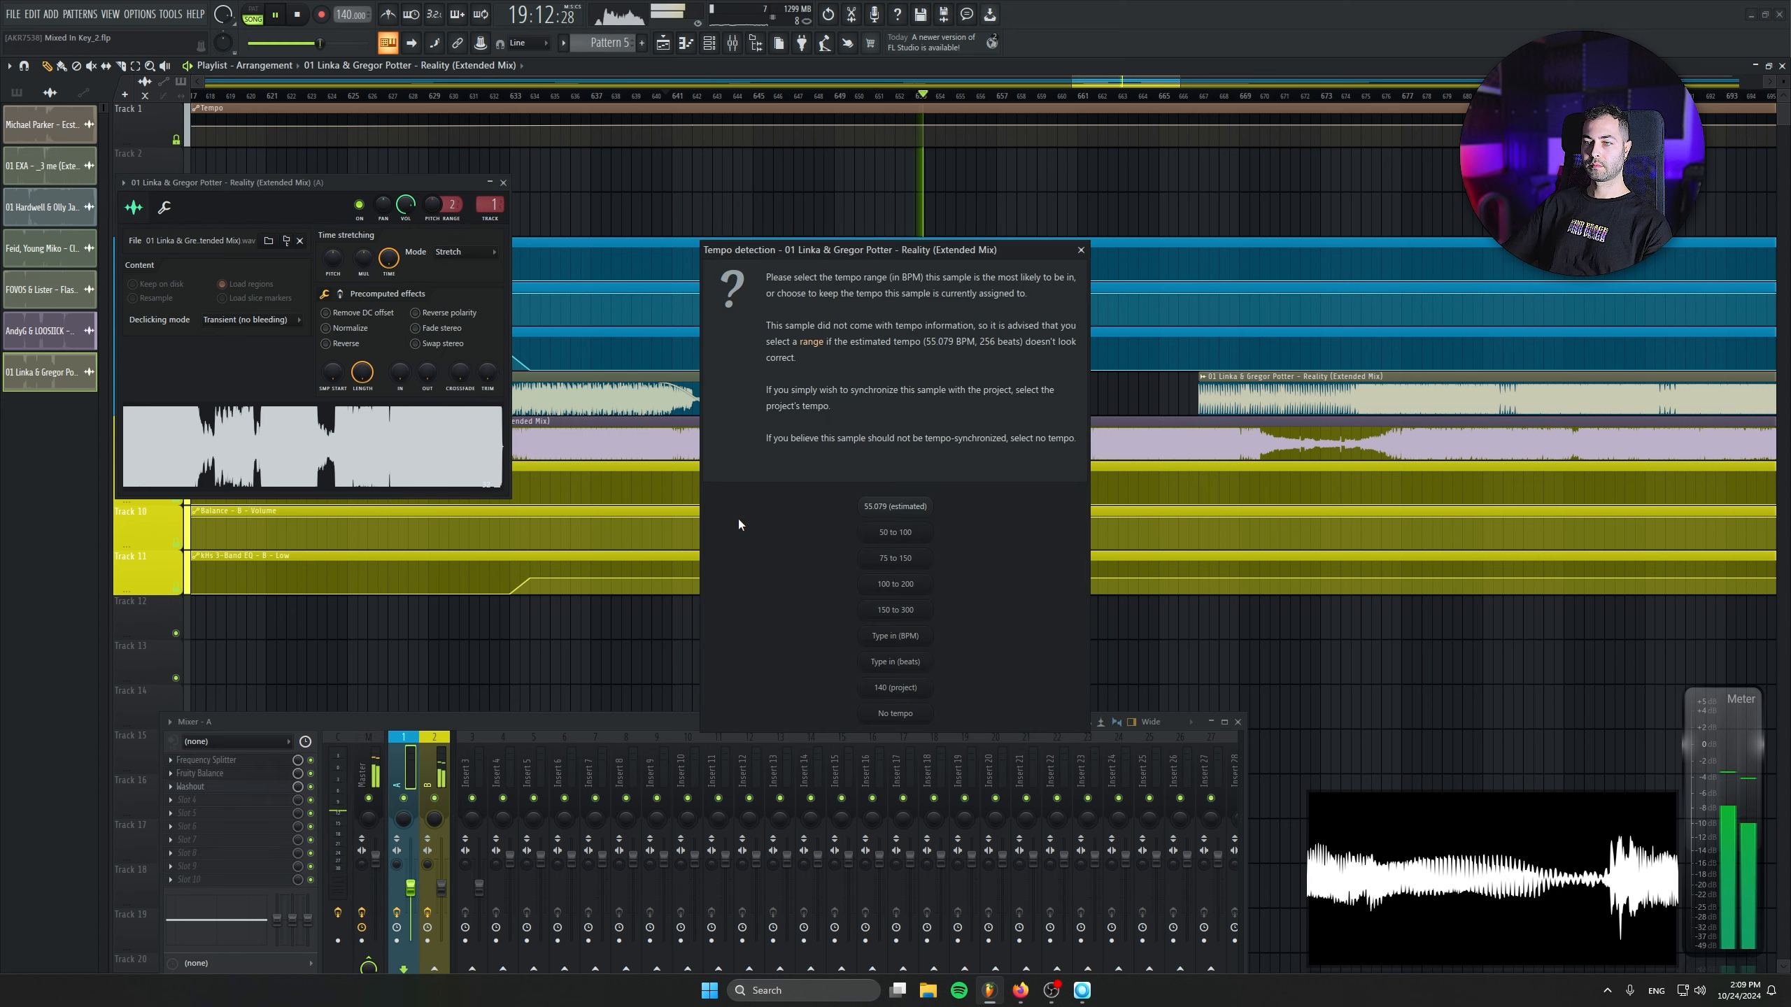
left_click(903, 634)
type("142")
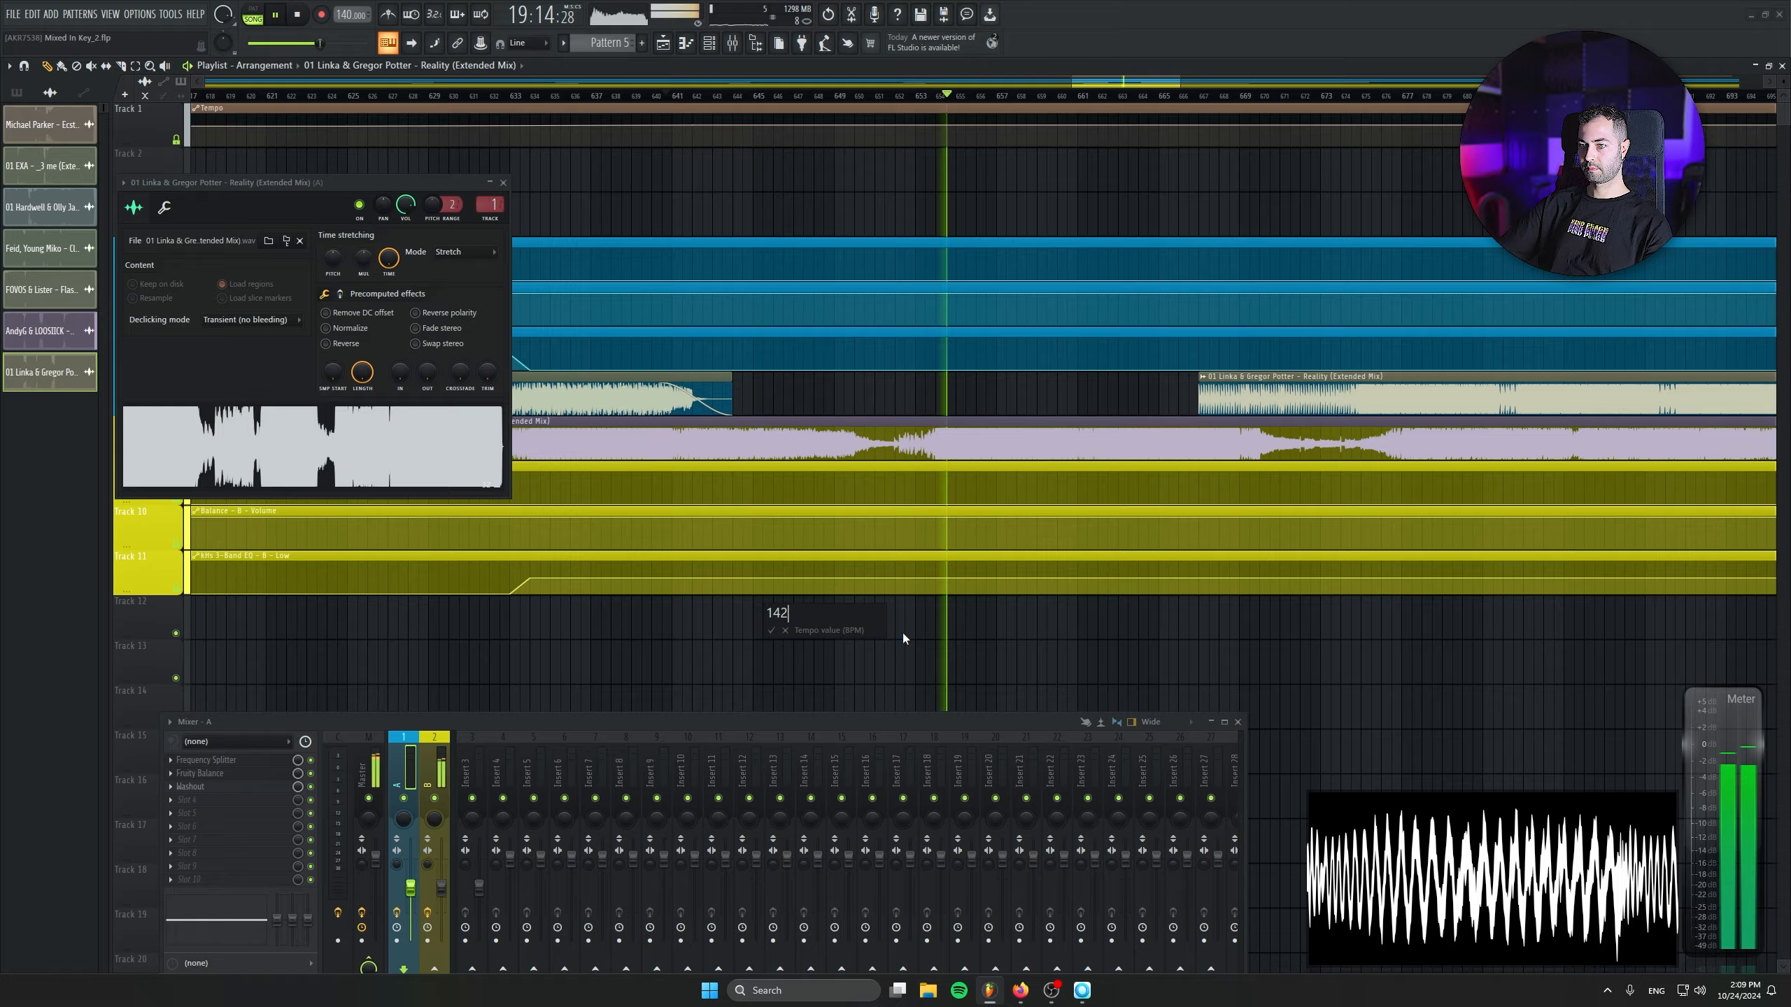
key("Return")
left_click_drag(1119, 460, 756, 450)
left_click(504, 183)
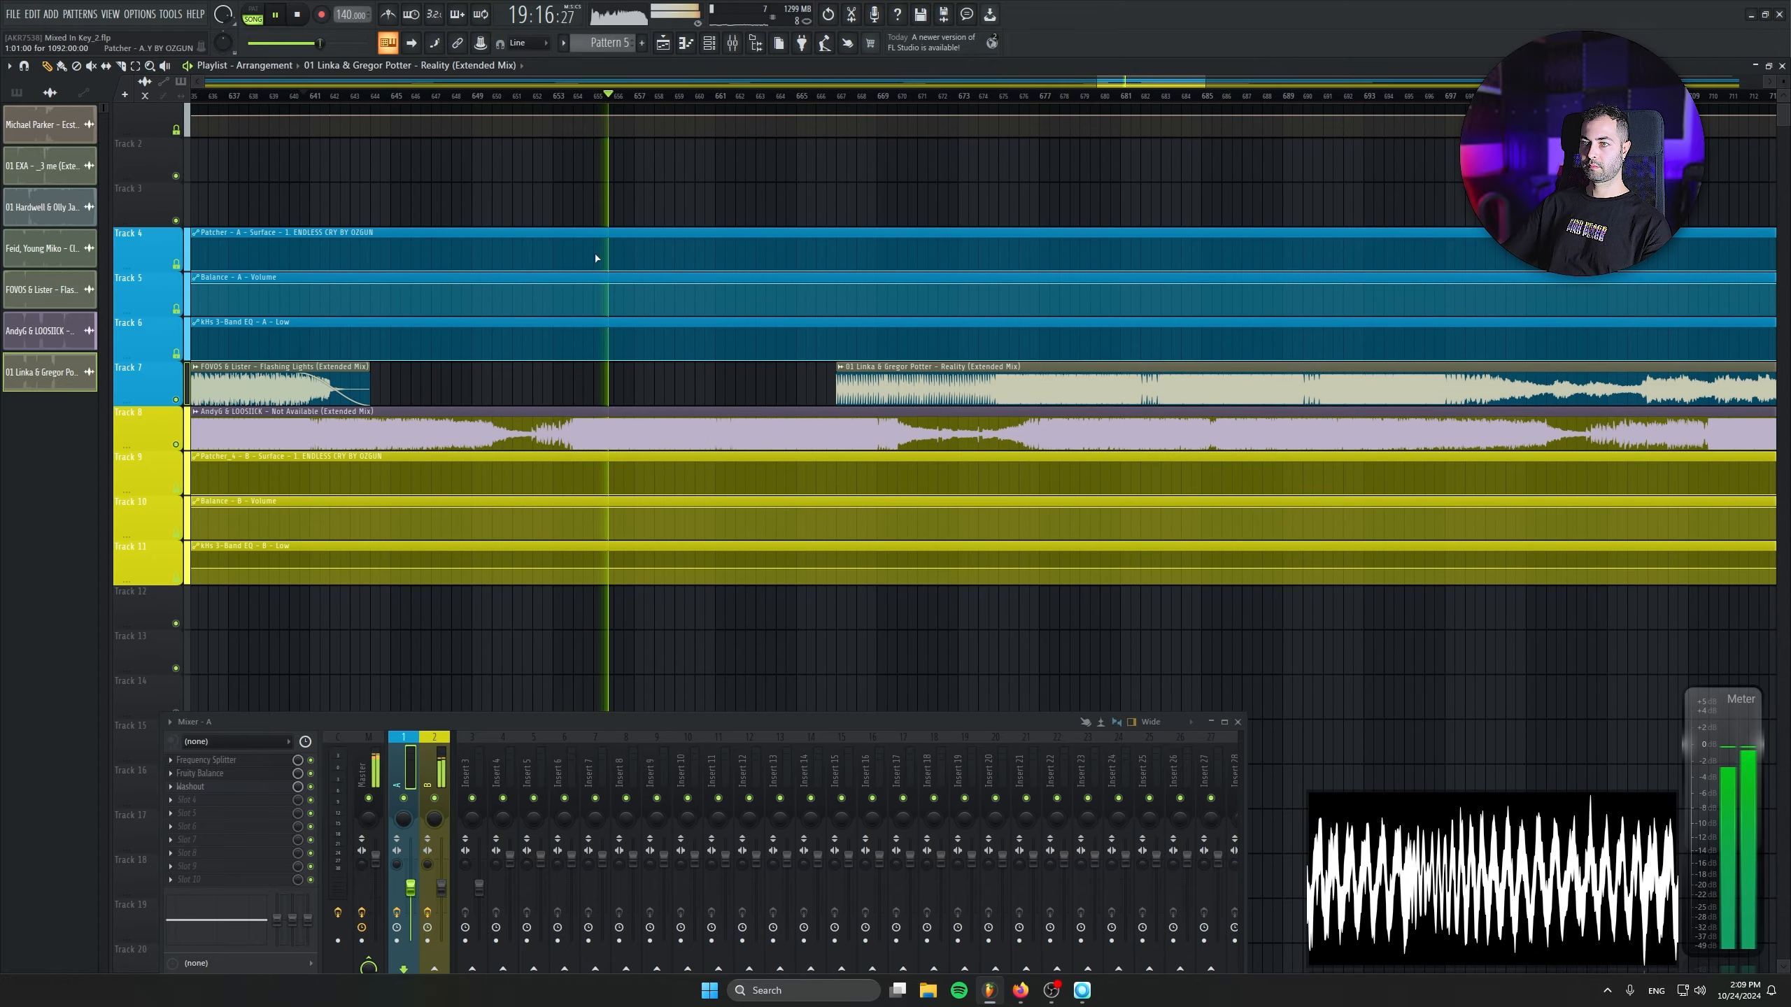
- Slice the Not Available clip at bar 670, where its second breakdown starts, and stop playback
scroll(832, 305, "down", 3)
scroll(868, 317, "down", 1)
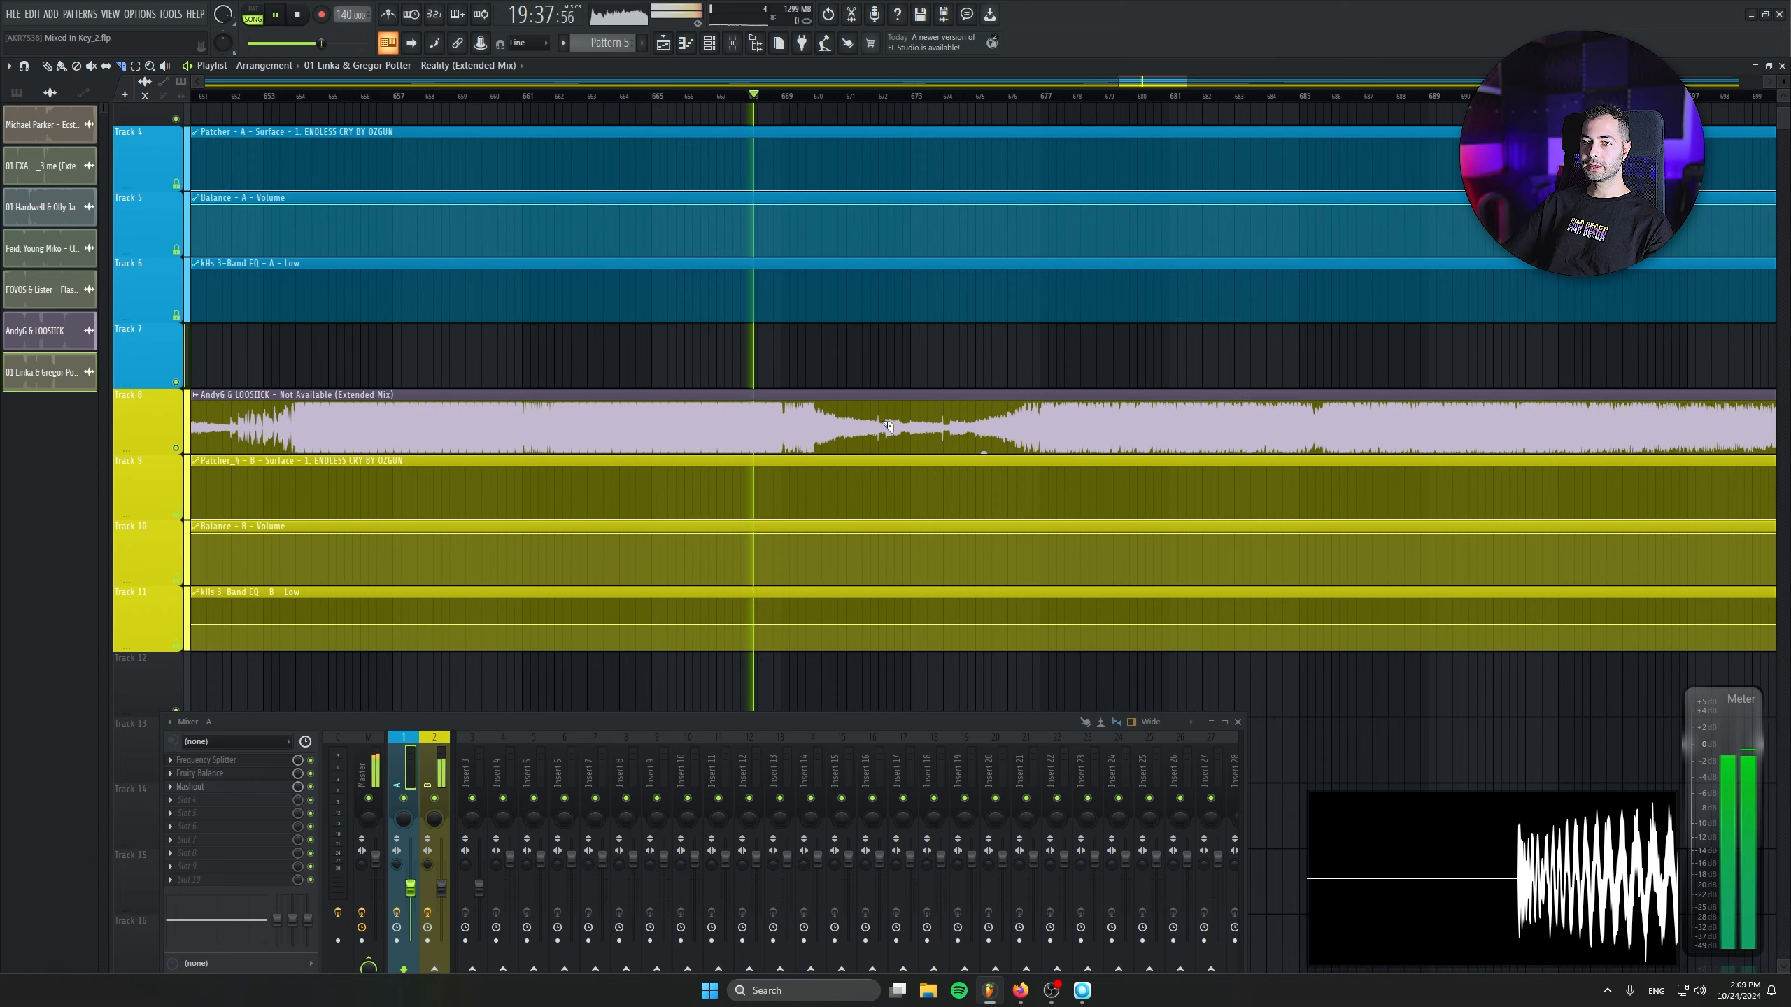
left_click(816, 420)
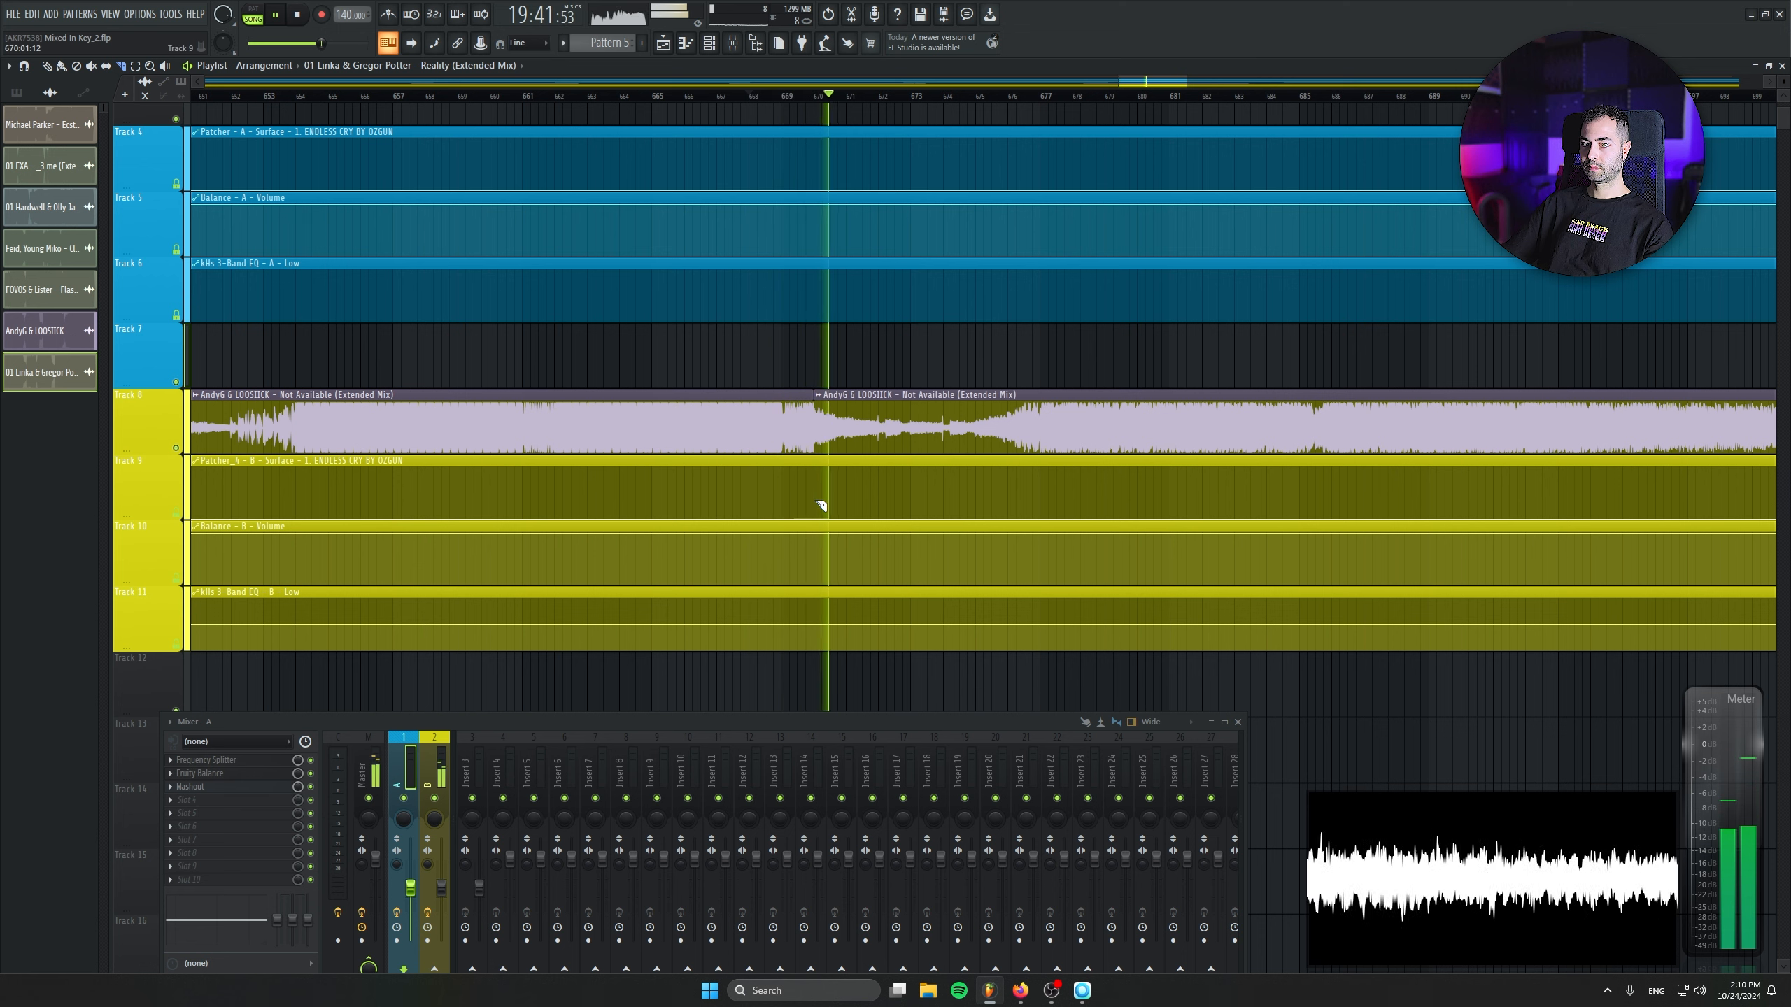
key("space")
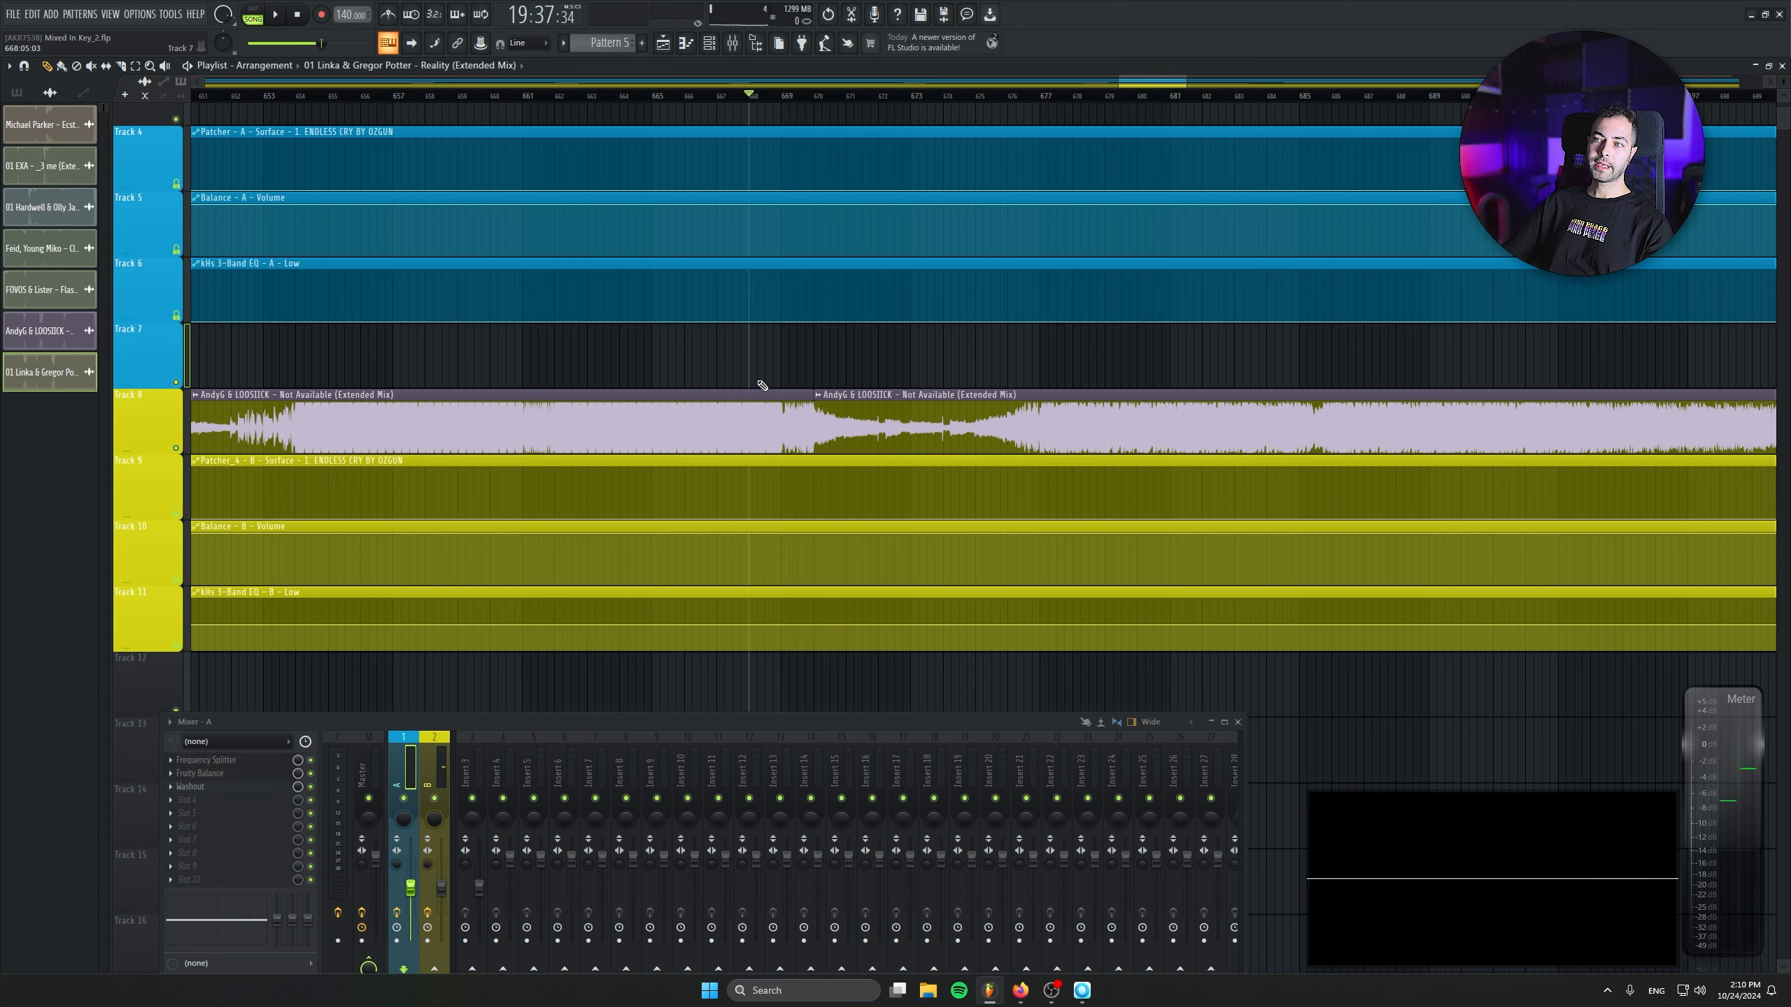
- Trim the second Not Available piece to its last 18 bars, starting at bar 726, and move it against the first piece at bar 670
left_click_drag(987, 482, 747, 495)
scroll(747, 495, "down", 4)
left_click_drag(650, 431, 1342, 433)
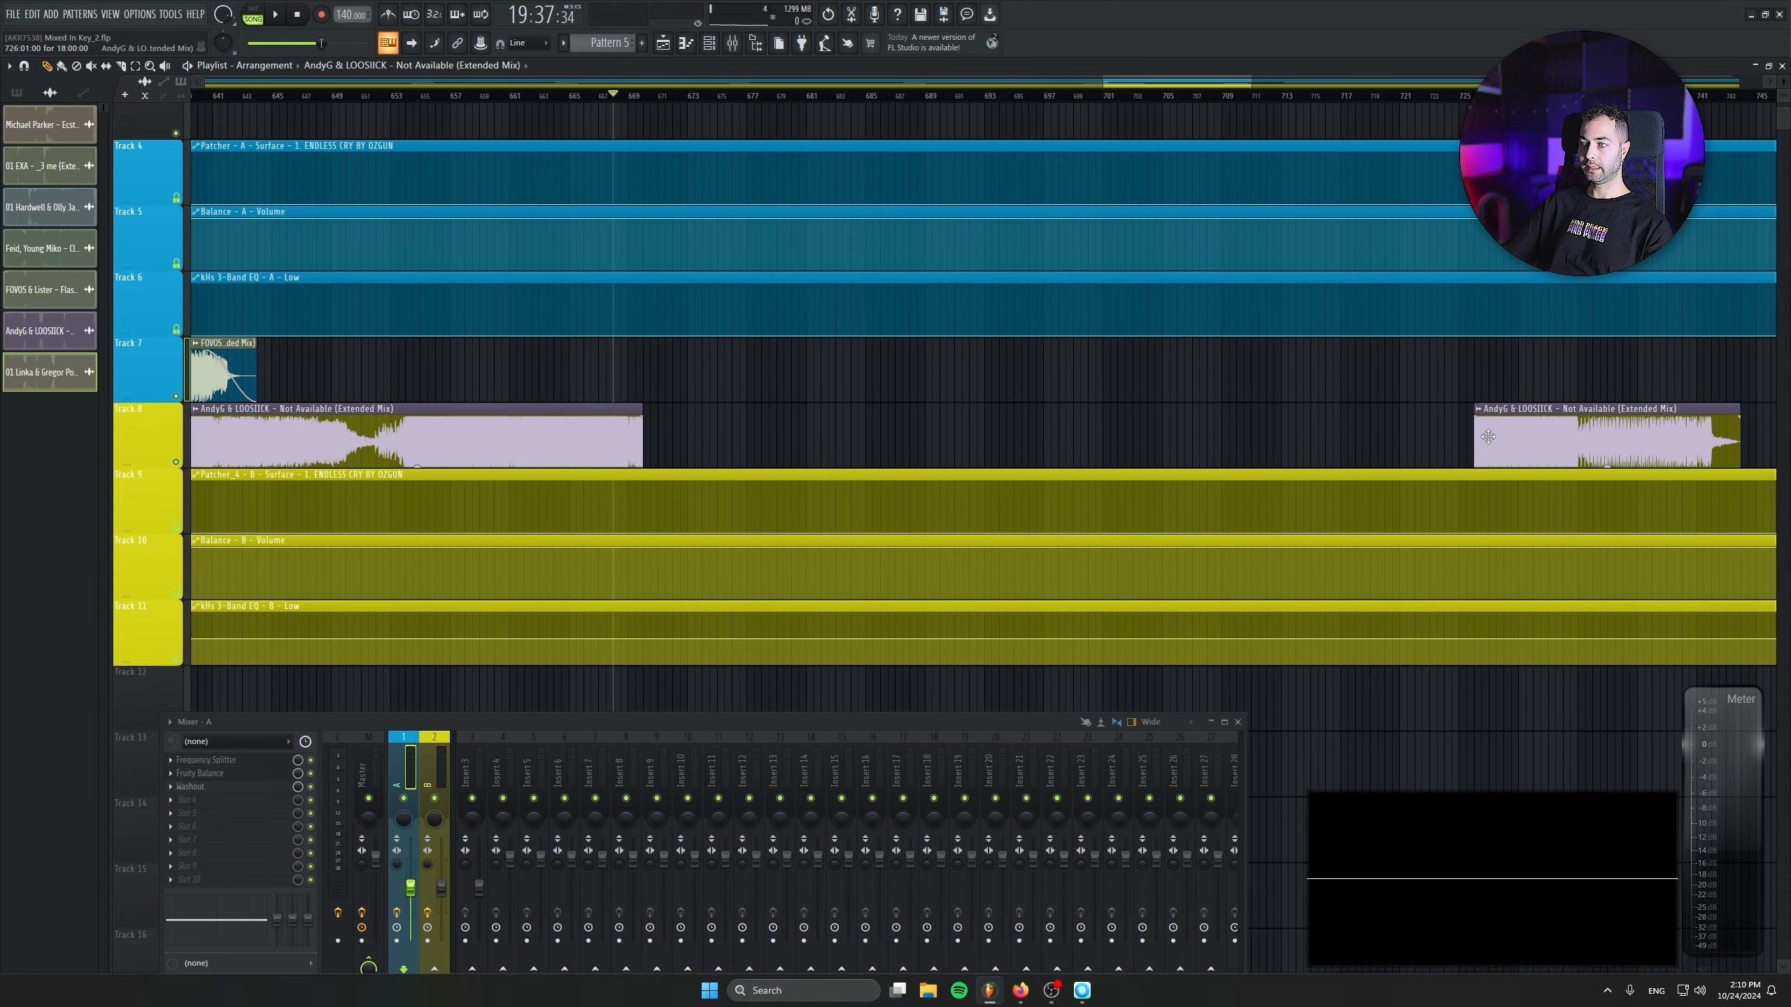
left_click_drag(1493, 430, 677, 440)
scroll(621, 505, "up", 4)
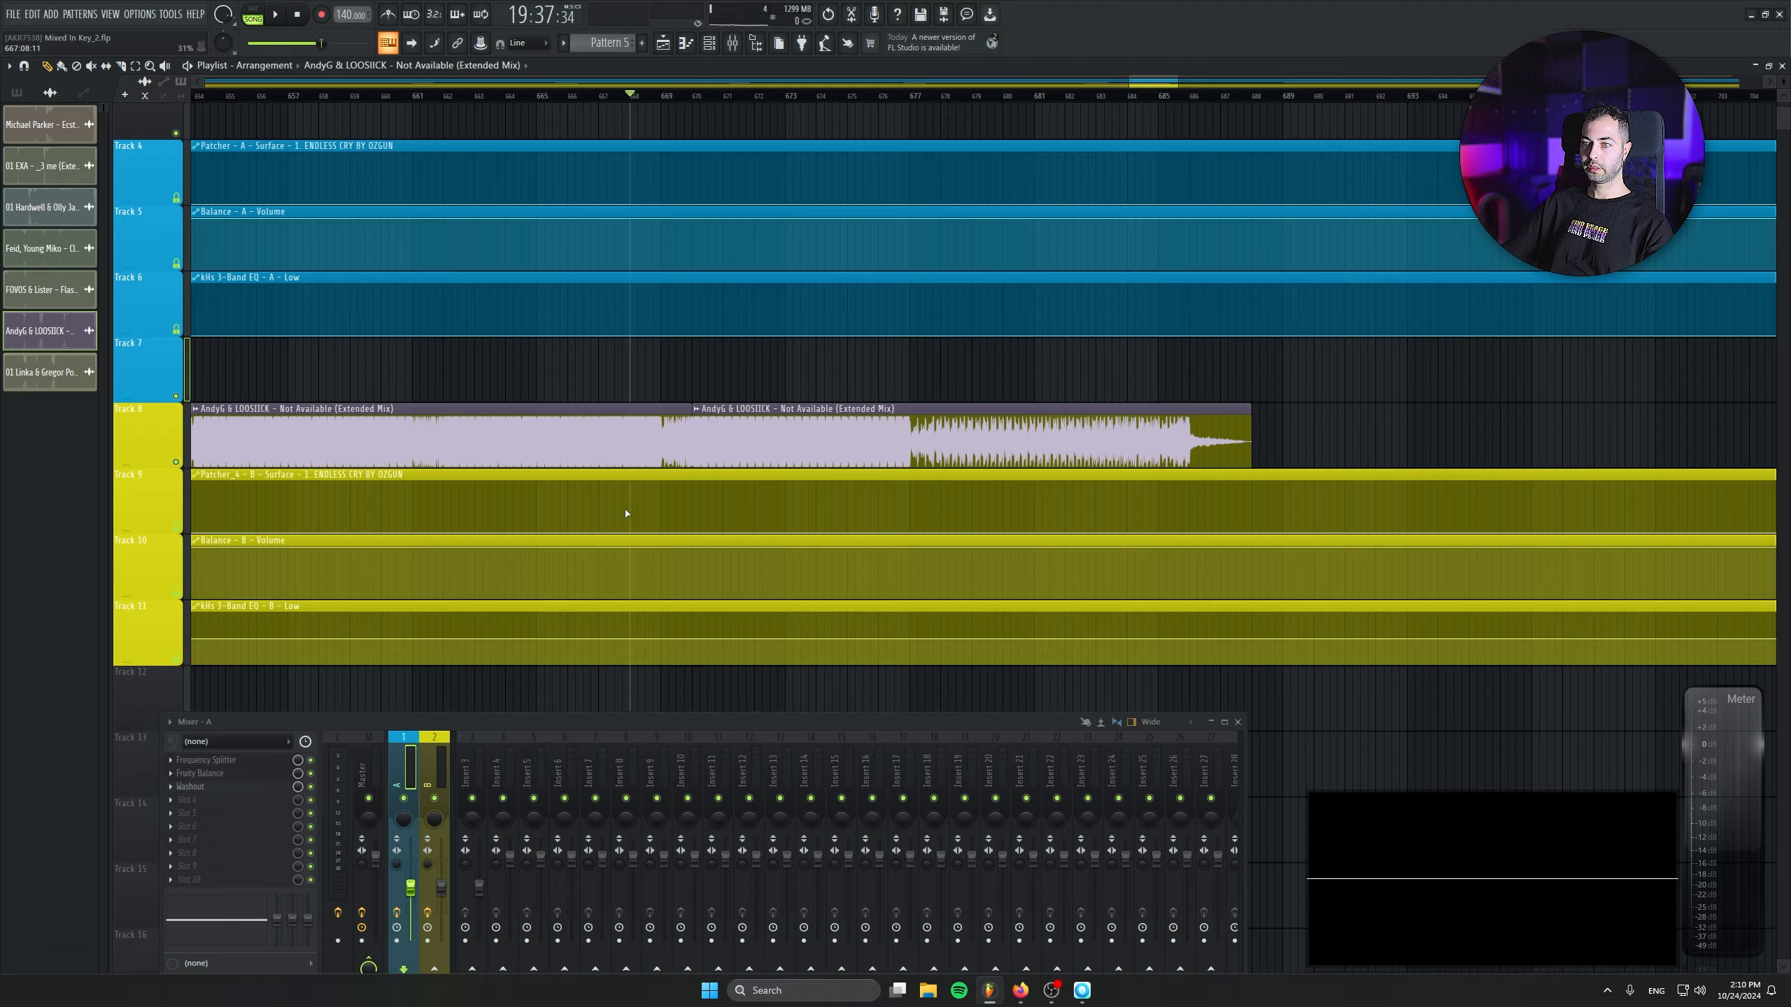
- Start playback and move the Reality clip on Track 7 to bar 670, aligned with the Not Available cut
key("space")
scroll(765, 620, "down", 7)
left_click_drag(1360, 374, 822, 375)
scroll(747, 440, "up", 5)
left_click_drag(1084, 374, 968, 370)
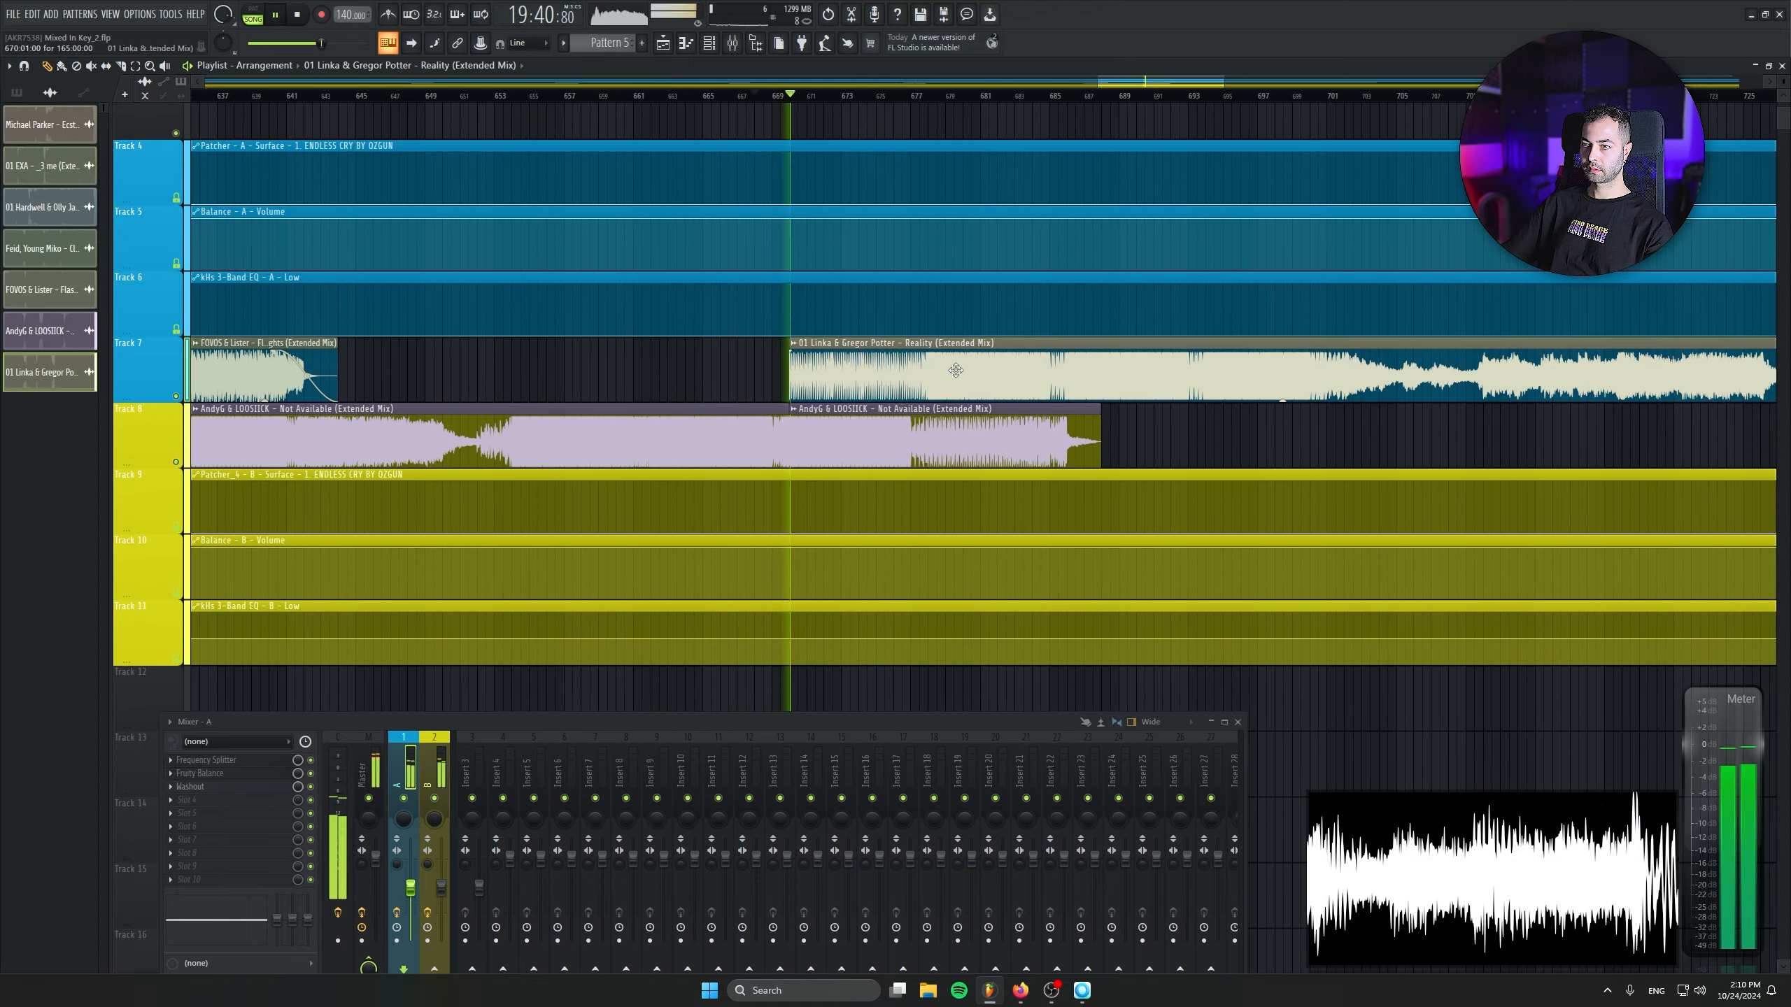
- Ramp Track 6's low EQ automation up from minimum at bar 677 to the copied 25% value at bar 678
scroll(820, 536, "up", 5)
scroll(820, 535, "down", 4)
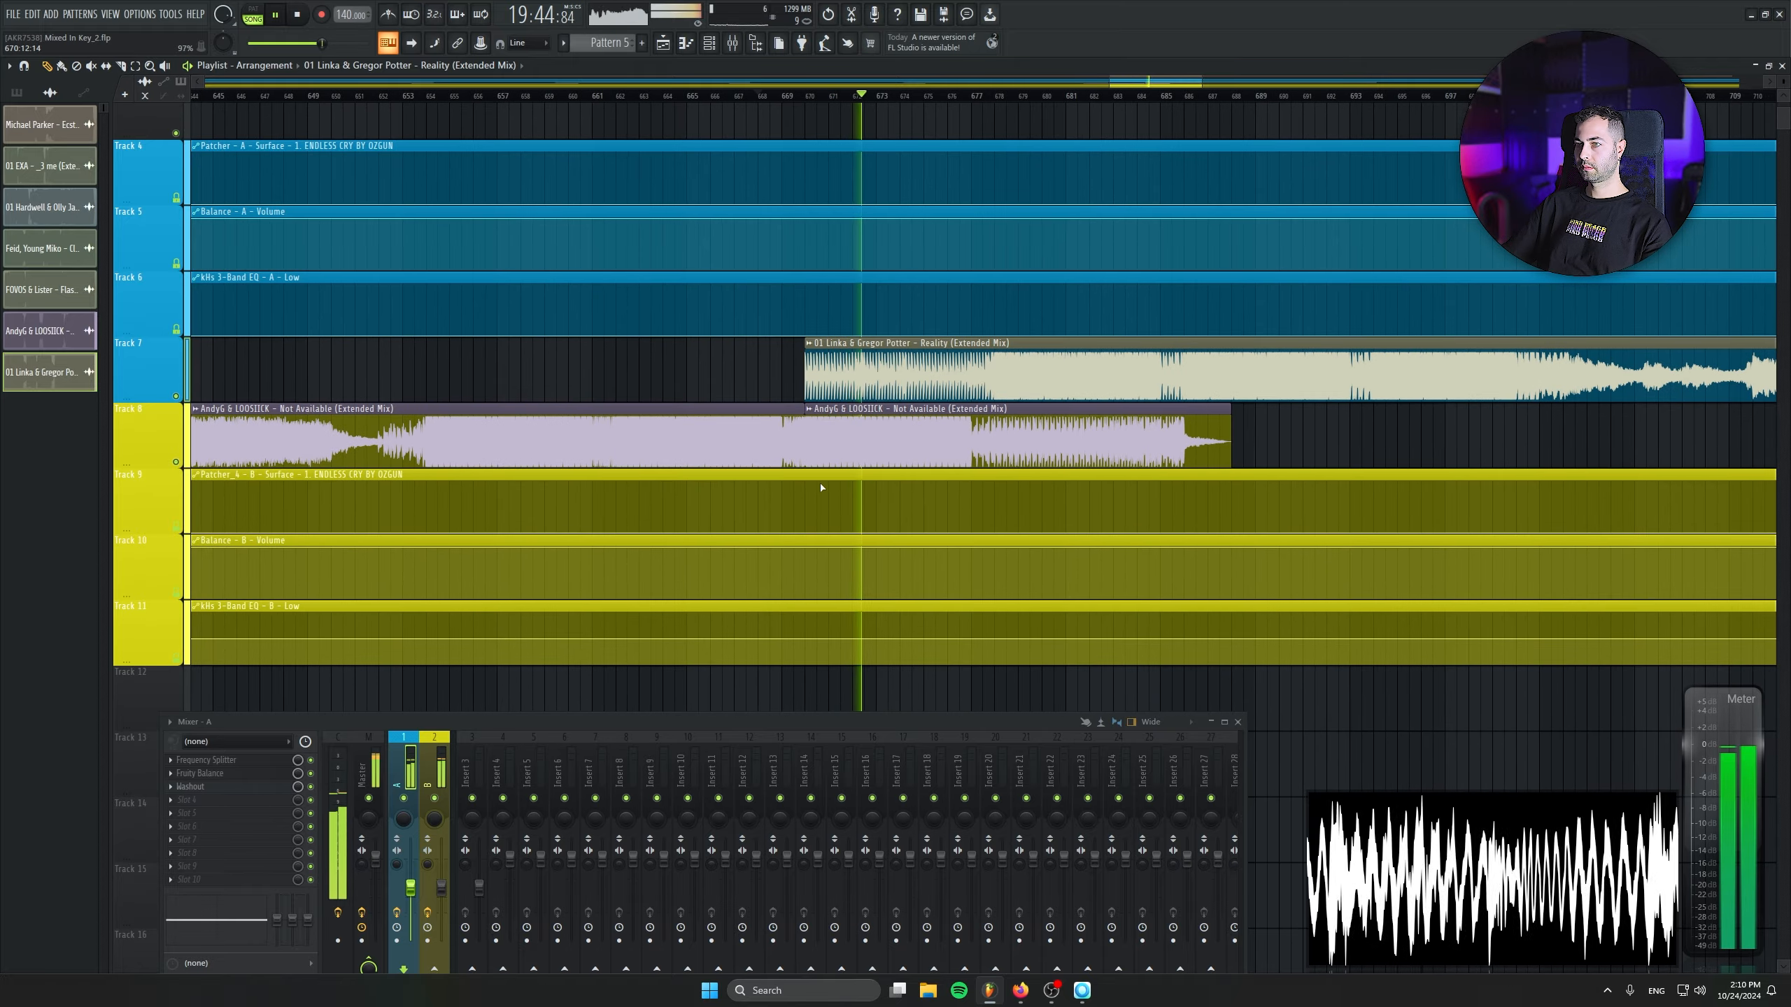
scroll(822, 487, "up", 6)
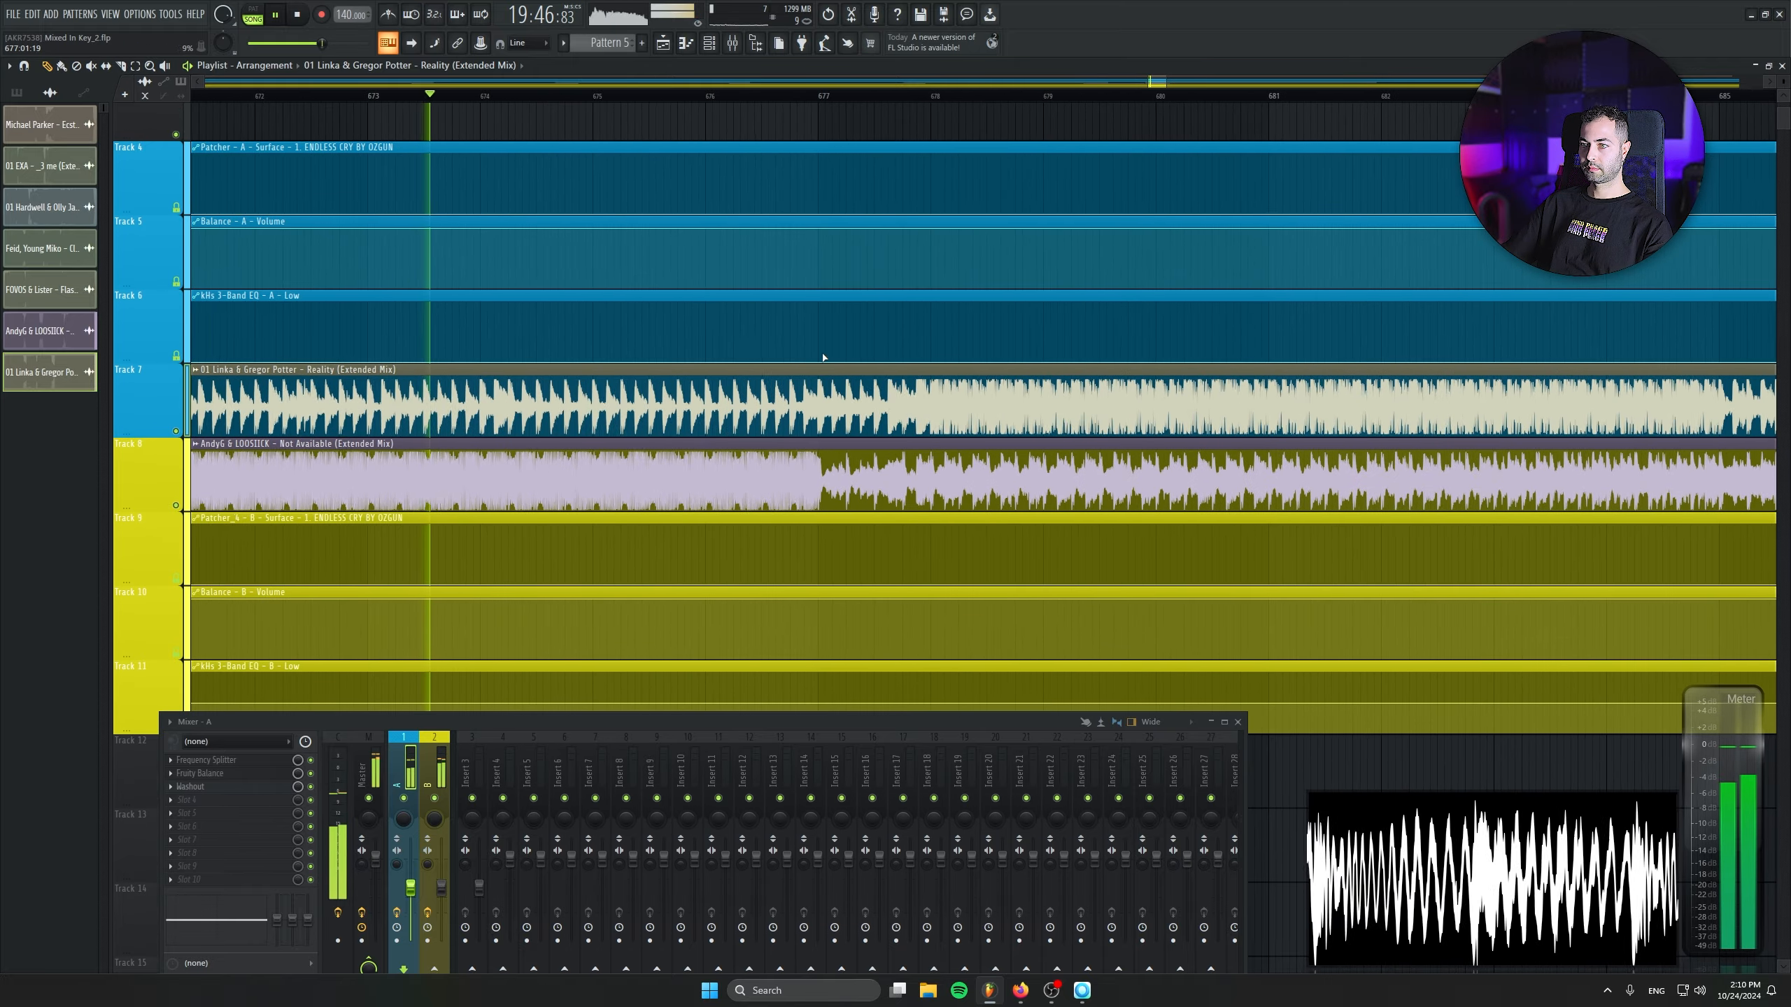
left_click_drag(935, 362, 937, 337)
right_click(933, 337)
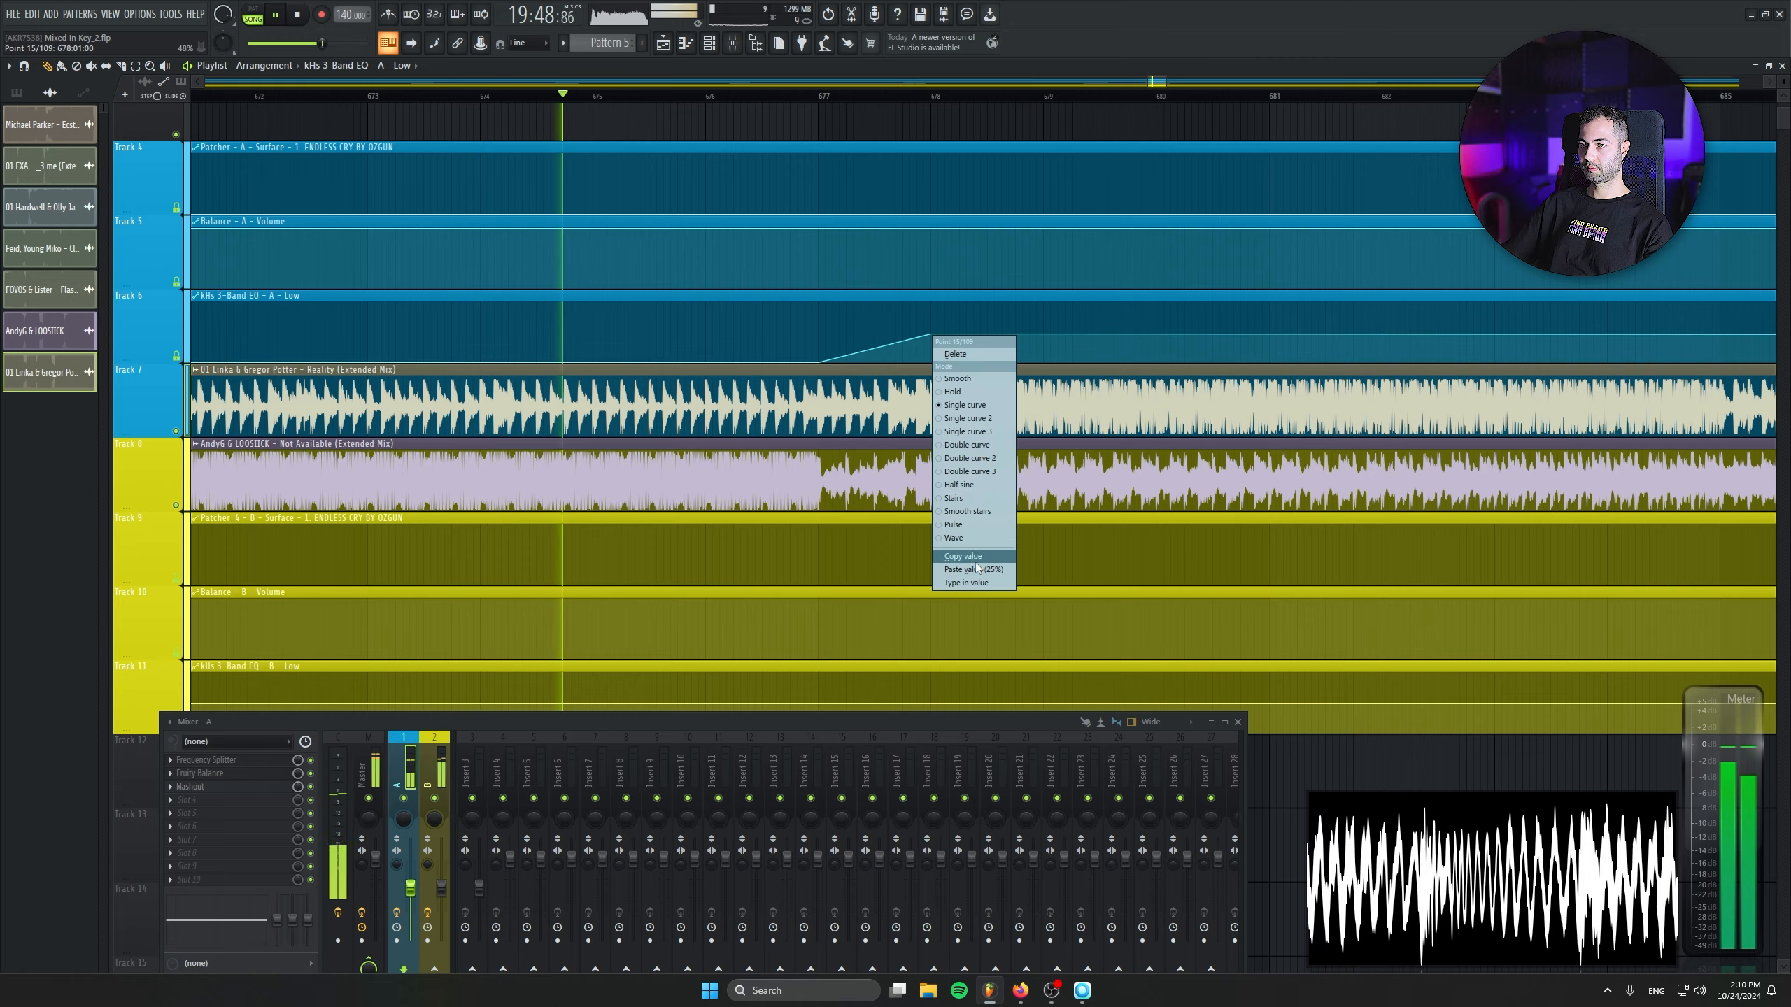
left_click(976, 563)
- Ramp Track 11's low EQ automation down from the copied 25% value at bar 677 to minimum at bar 678
scroll(931, 561, "down", 2)
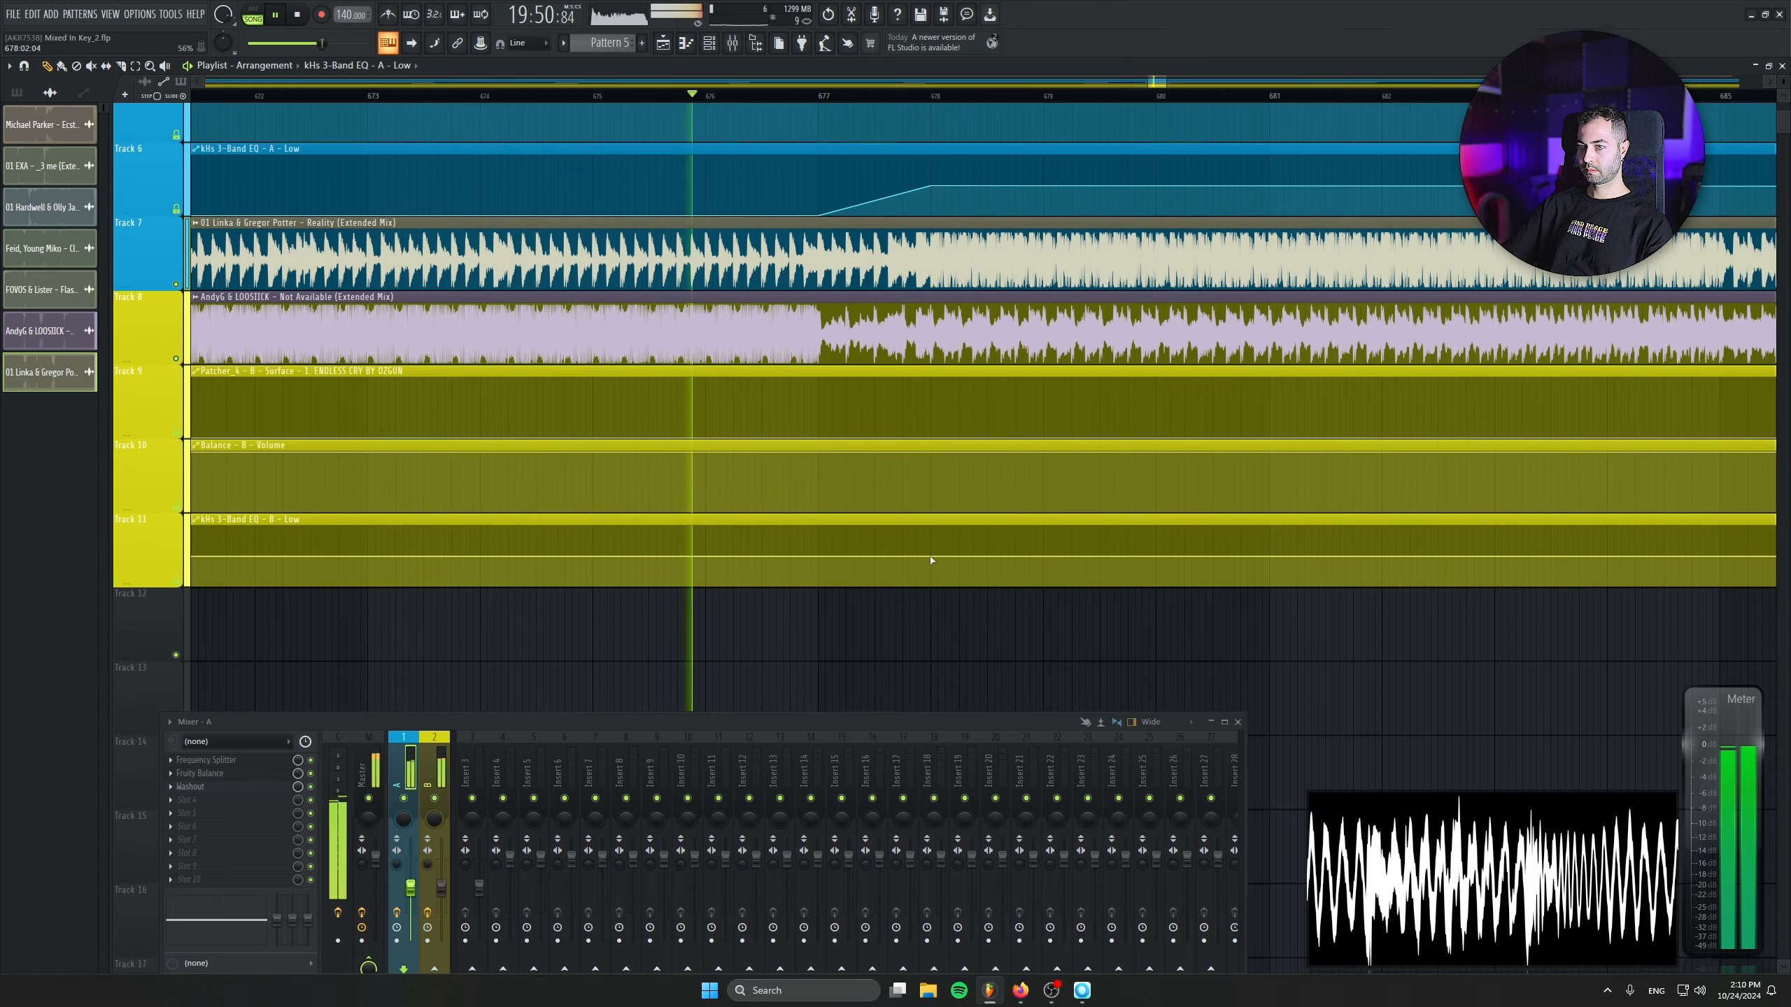
right_click(819, 556)
right_click(937, 584)
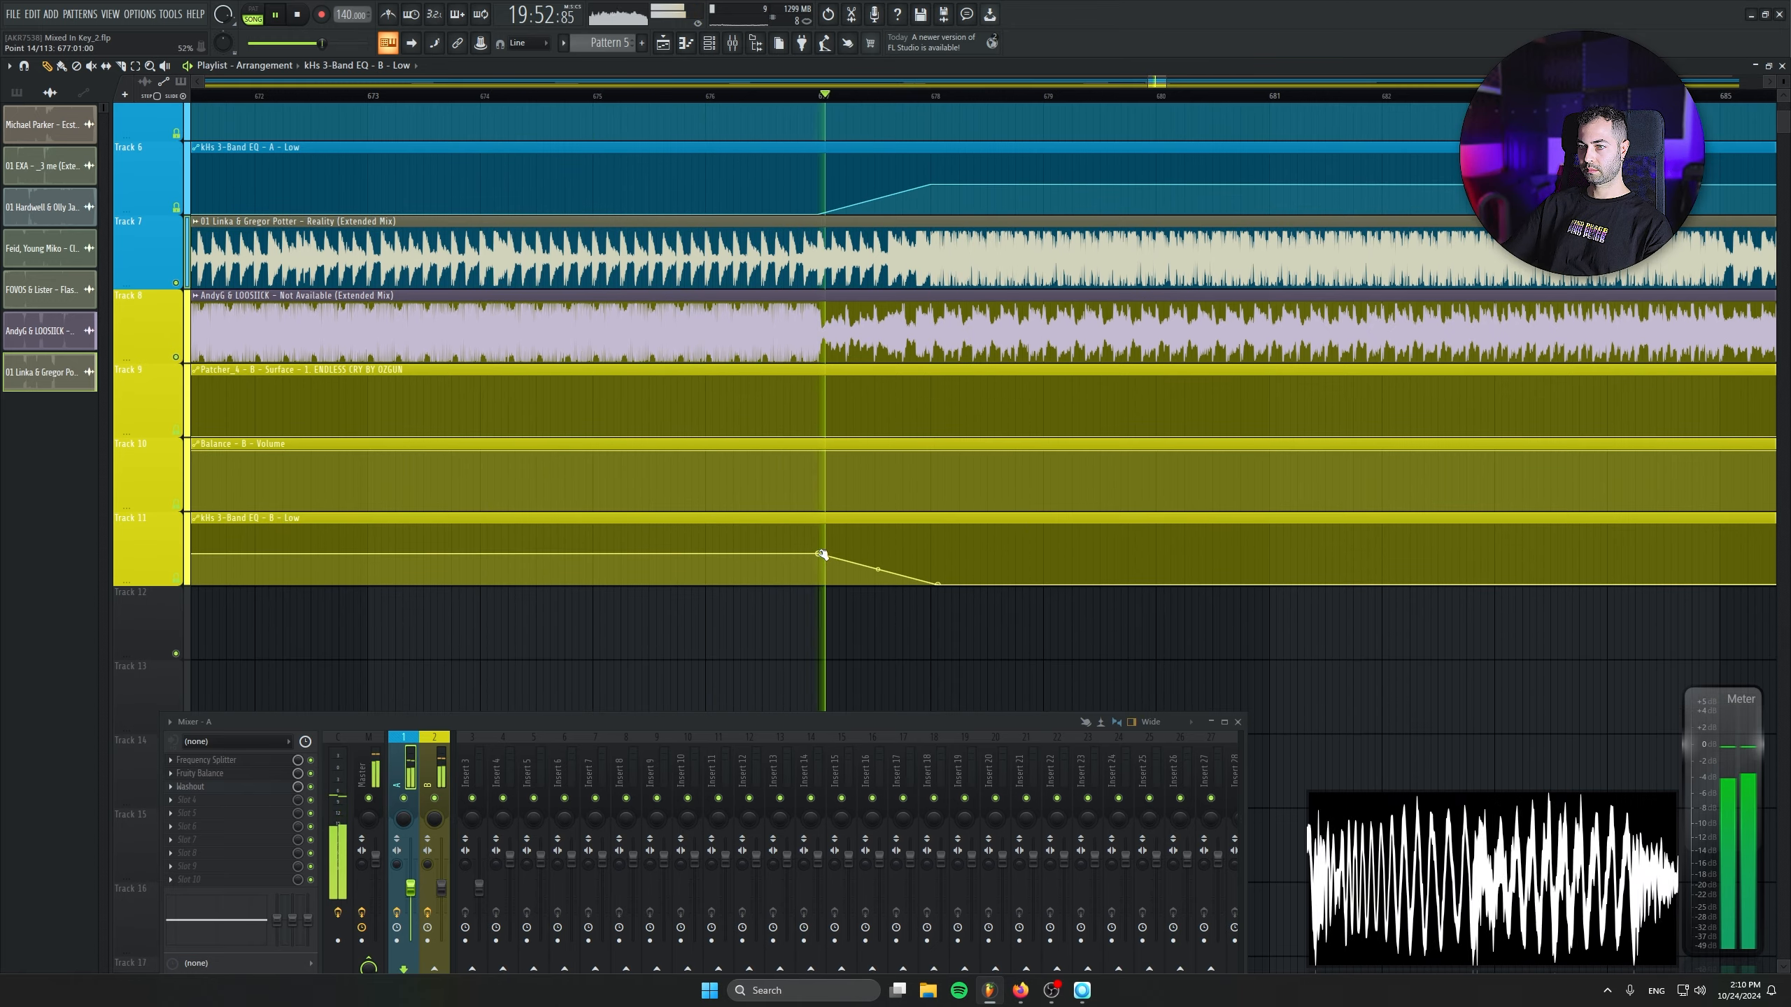
right_click(822, 555)
left_click(870, 798)
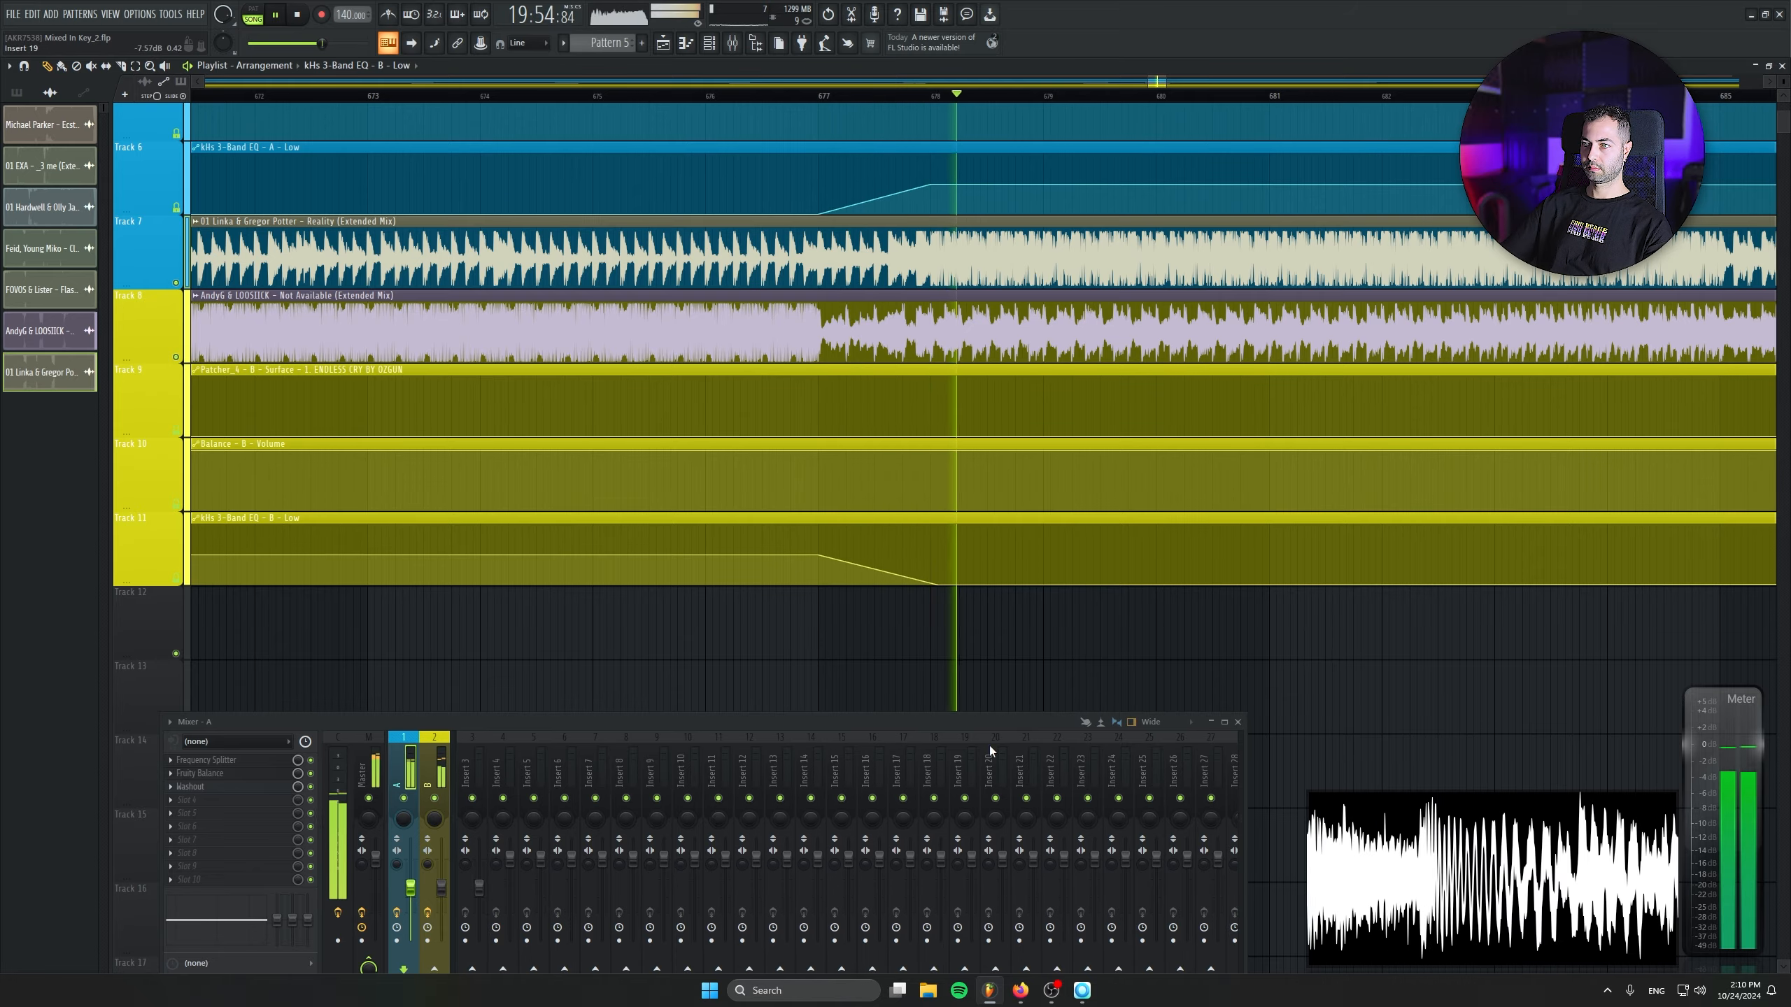
scroll(916, 503, "down", 3)
left_click_drag(1386, 326, 1179, 400)
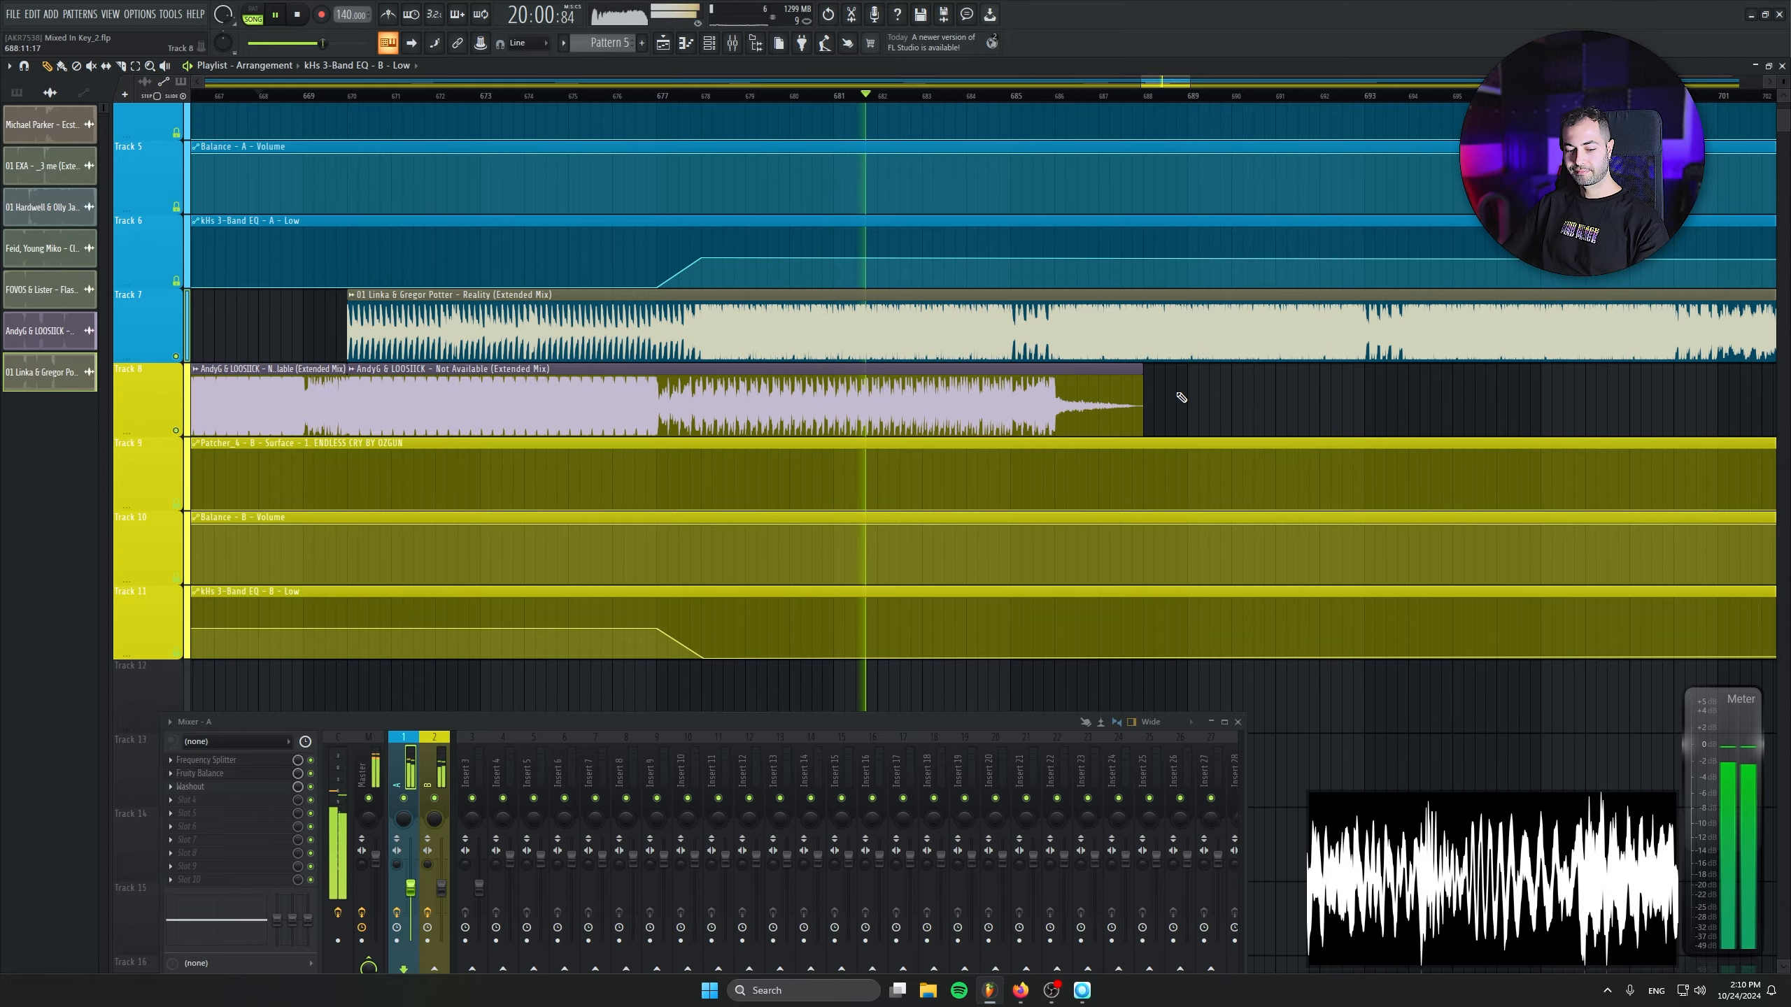
scroll(1058, 452, "down", 1)
scroll(1016, 473, "down", 3)
scroll(1029, 458, "up", 5)
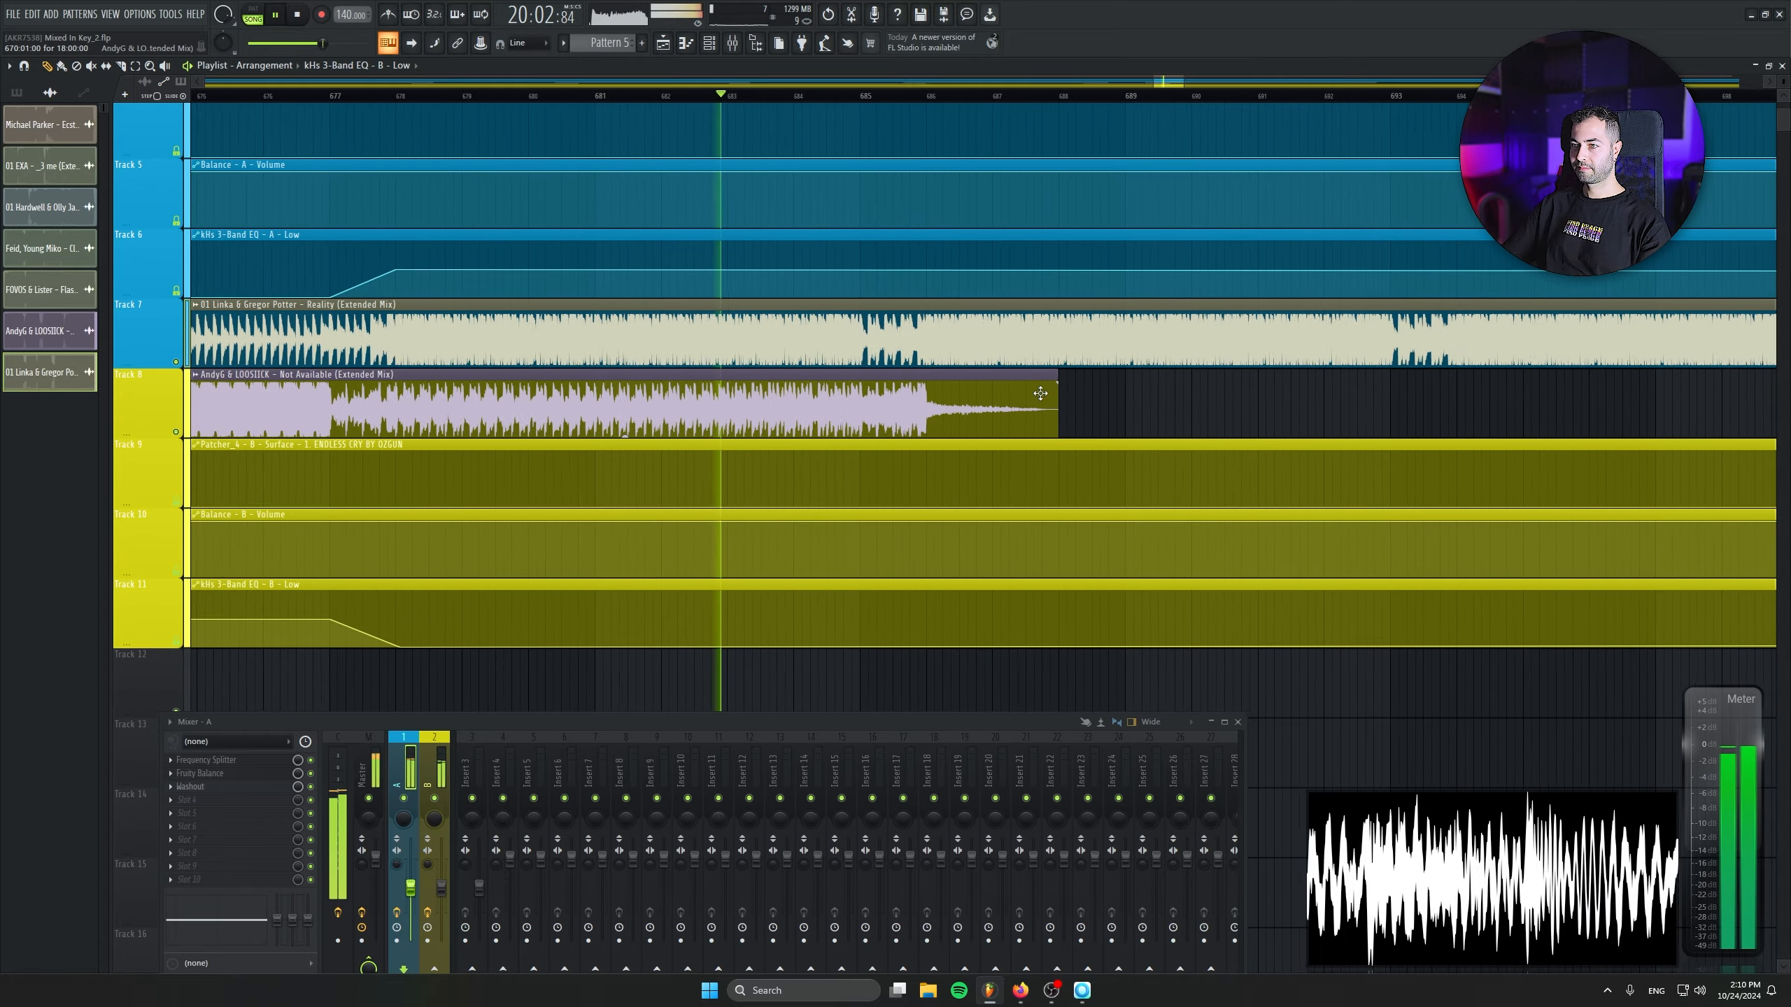
left_click_drag(1058, 375, 970, 399)
key("ctrl+z")
left_click(1252, 411)
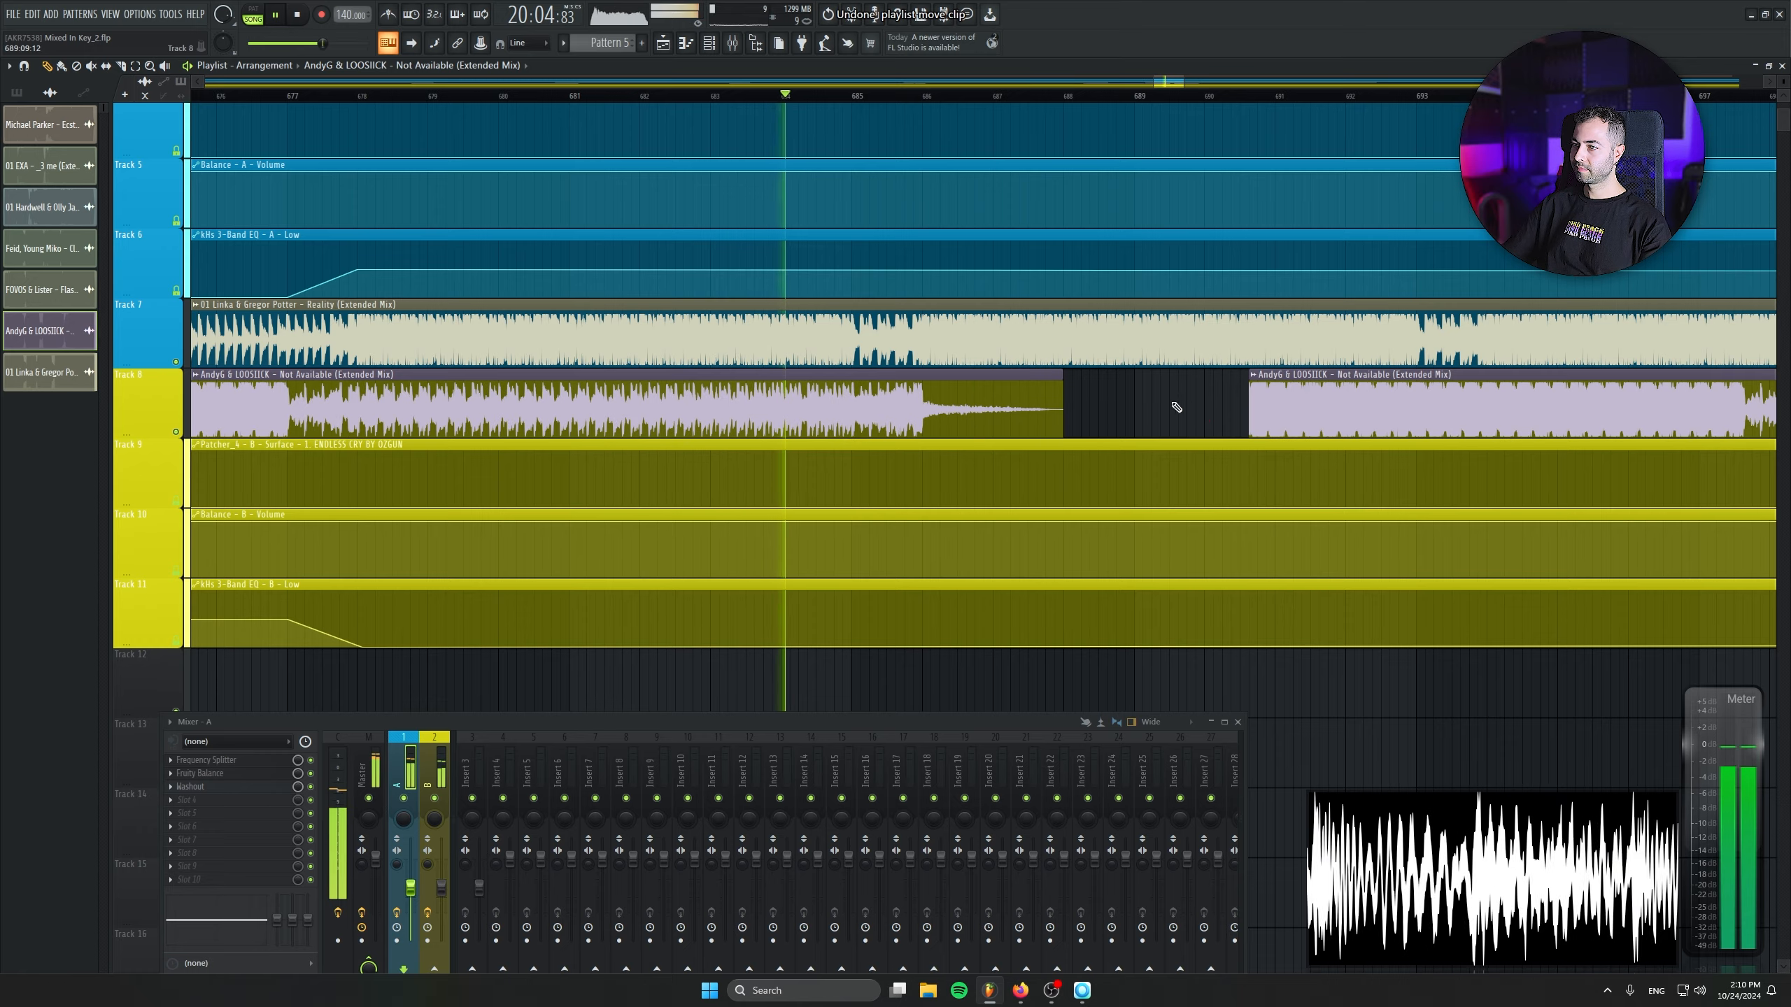
key("ctrl+z")
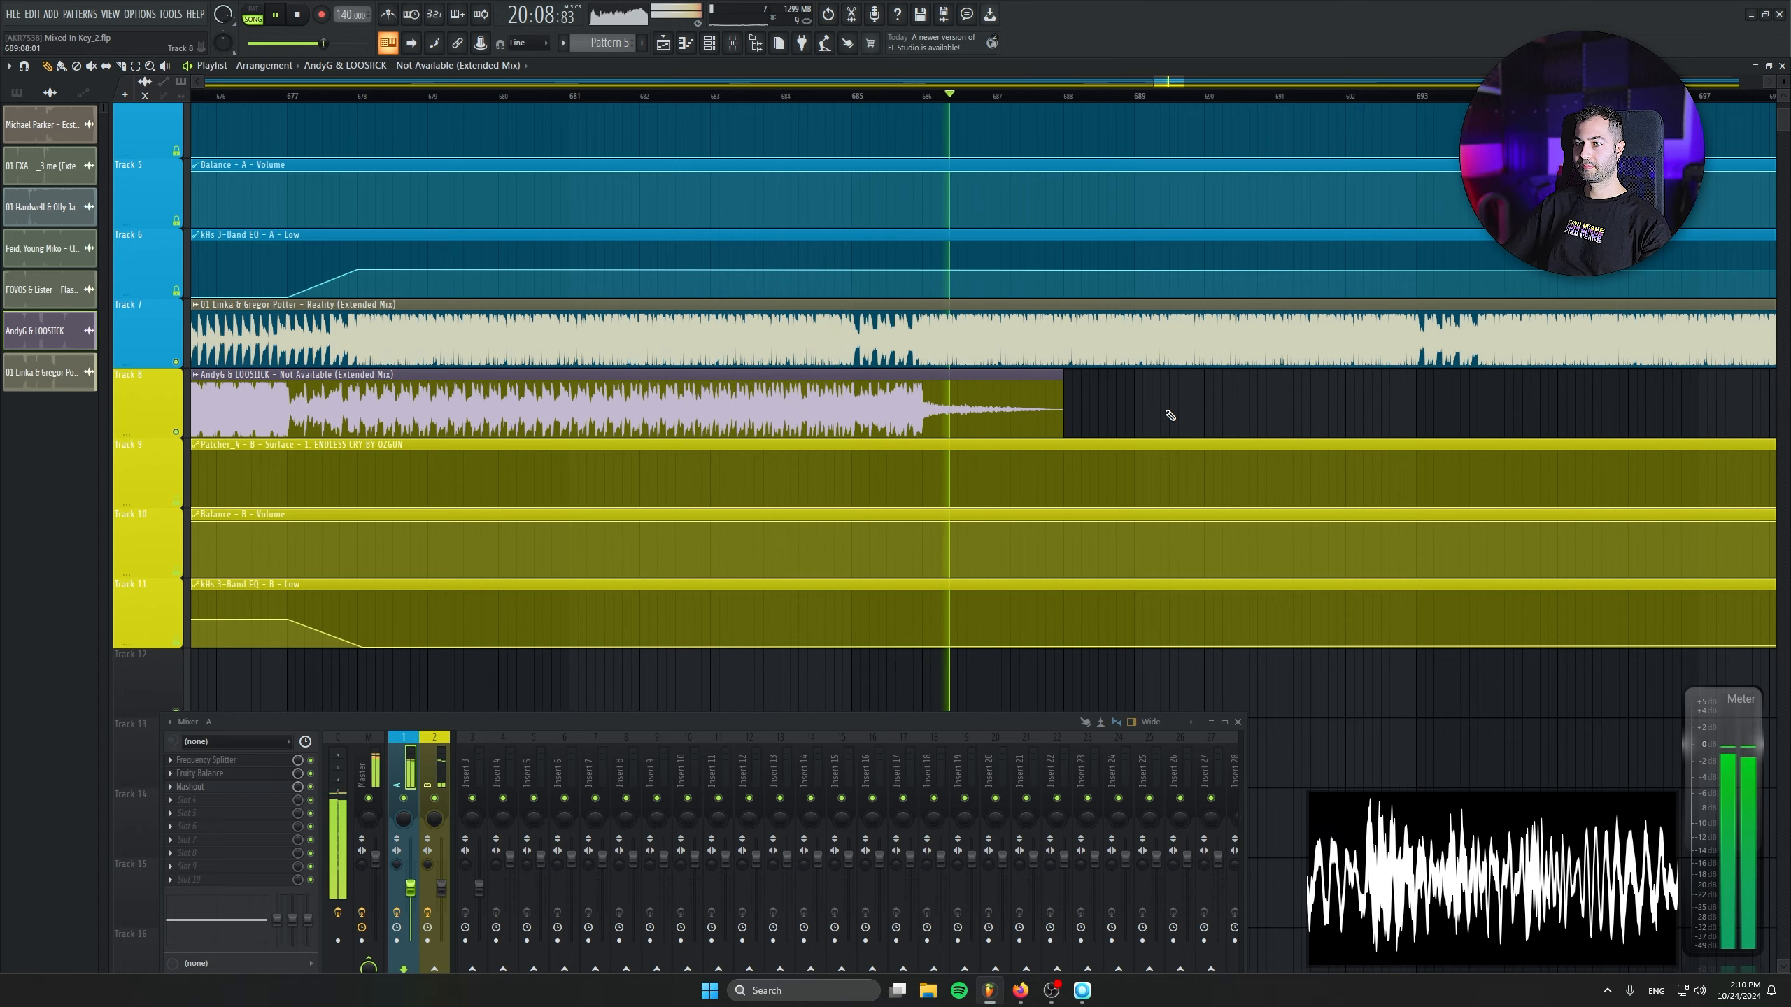
- Stop playback, slice the Reality clip at bar 678, and trim the second piece to its last 141 bars, placed against the first
key("space")
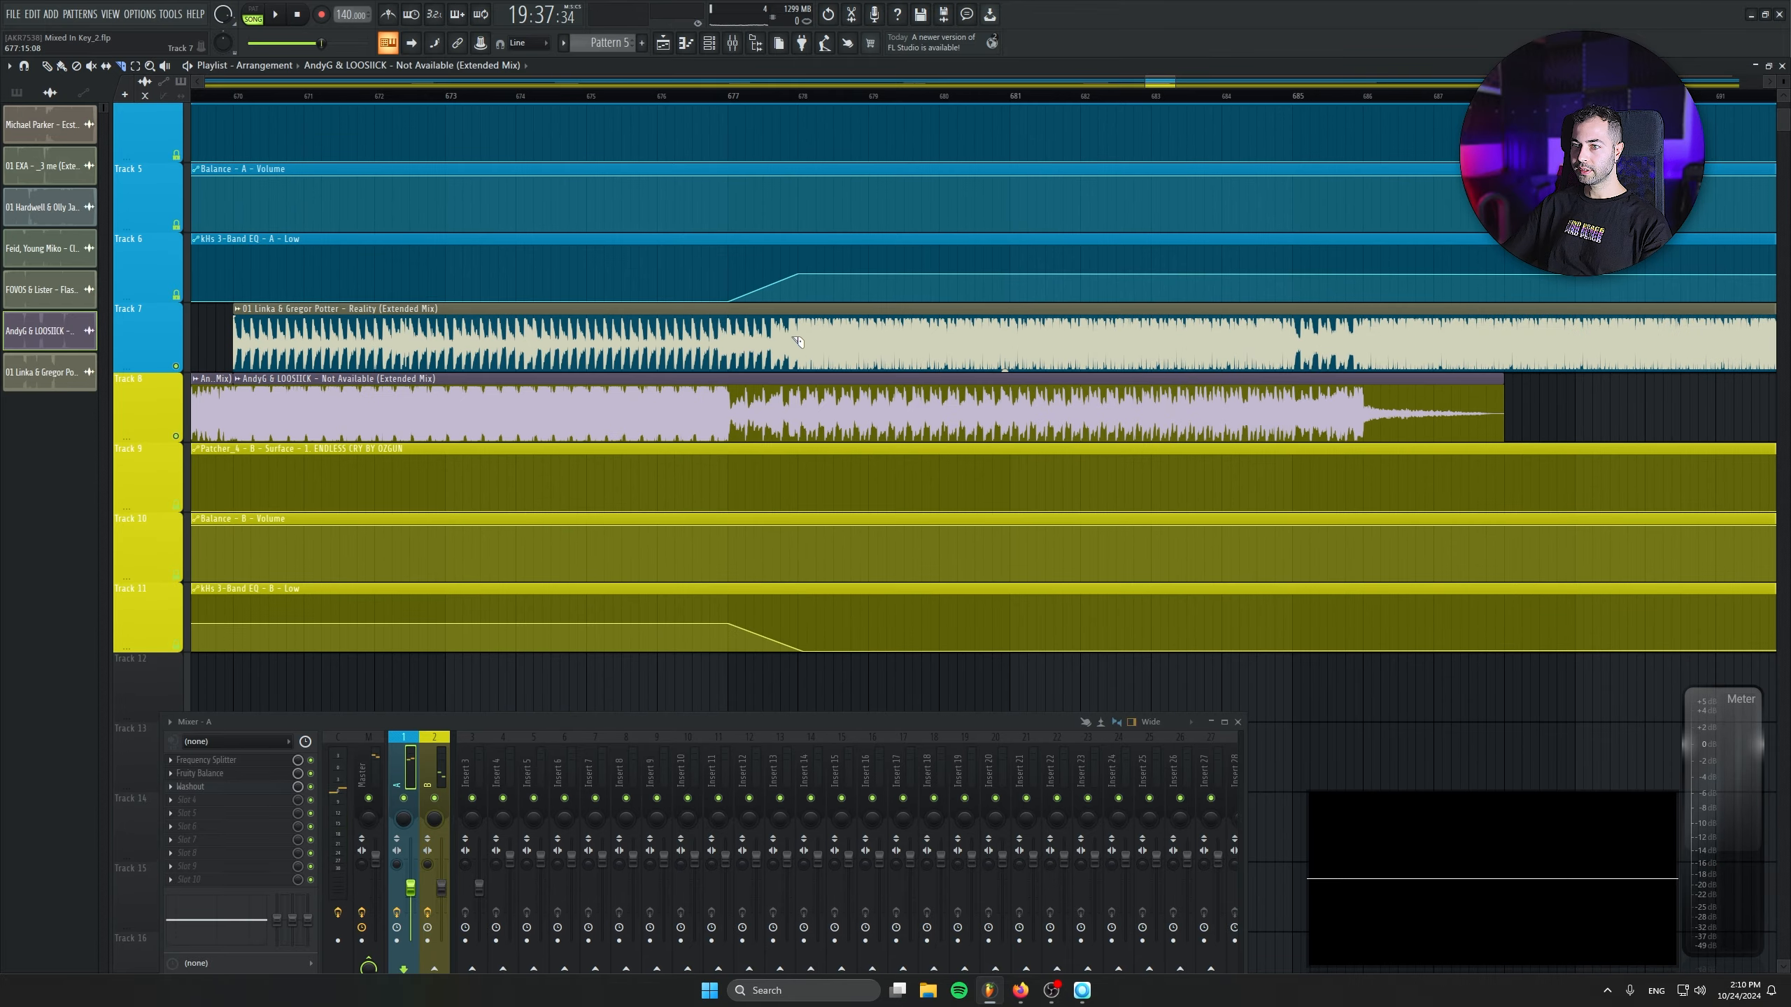
left_click(797, 341)
scroll(949, 332, "right", 6)
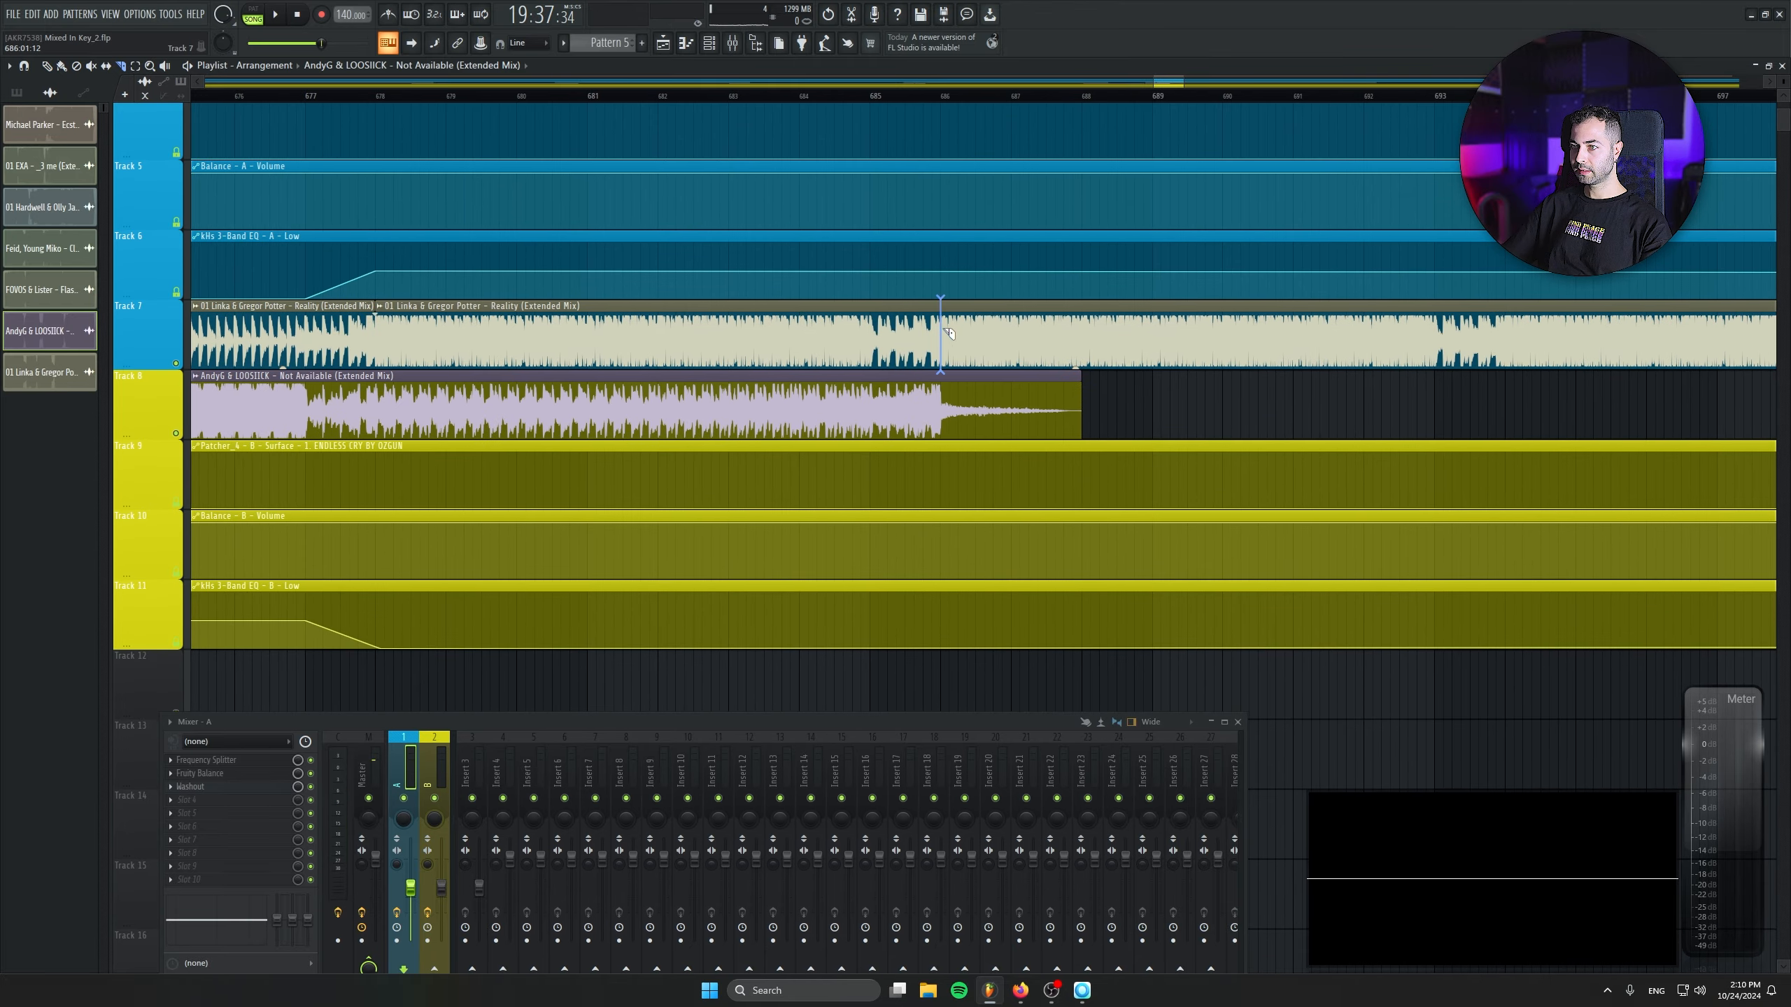
right_click(605, 331)
left_click_drag(1071, 342, 507, 328)
left_click_drag(543, 399, 1246, 412)
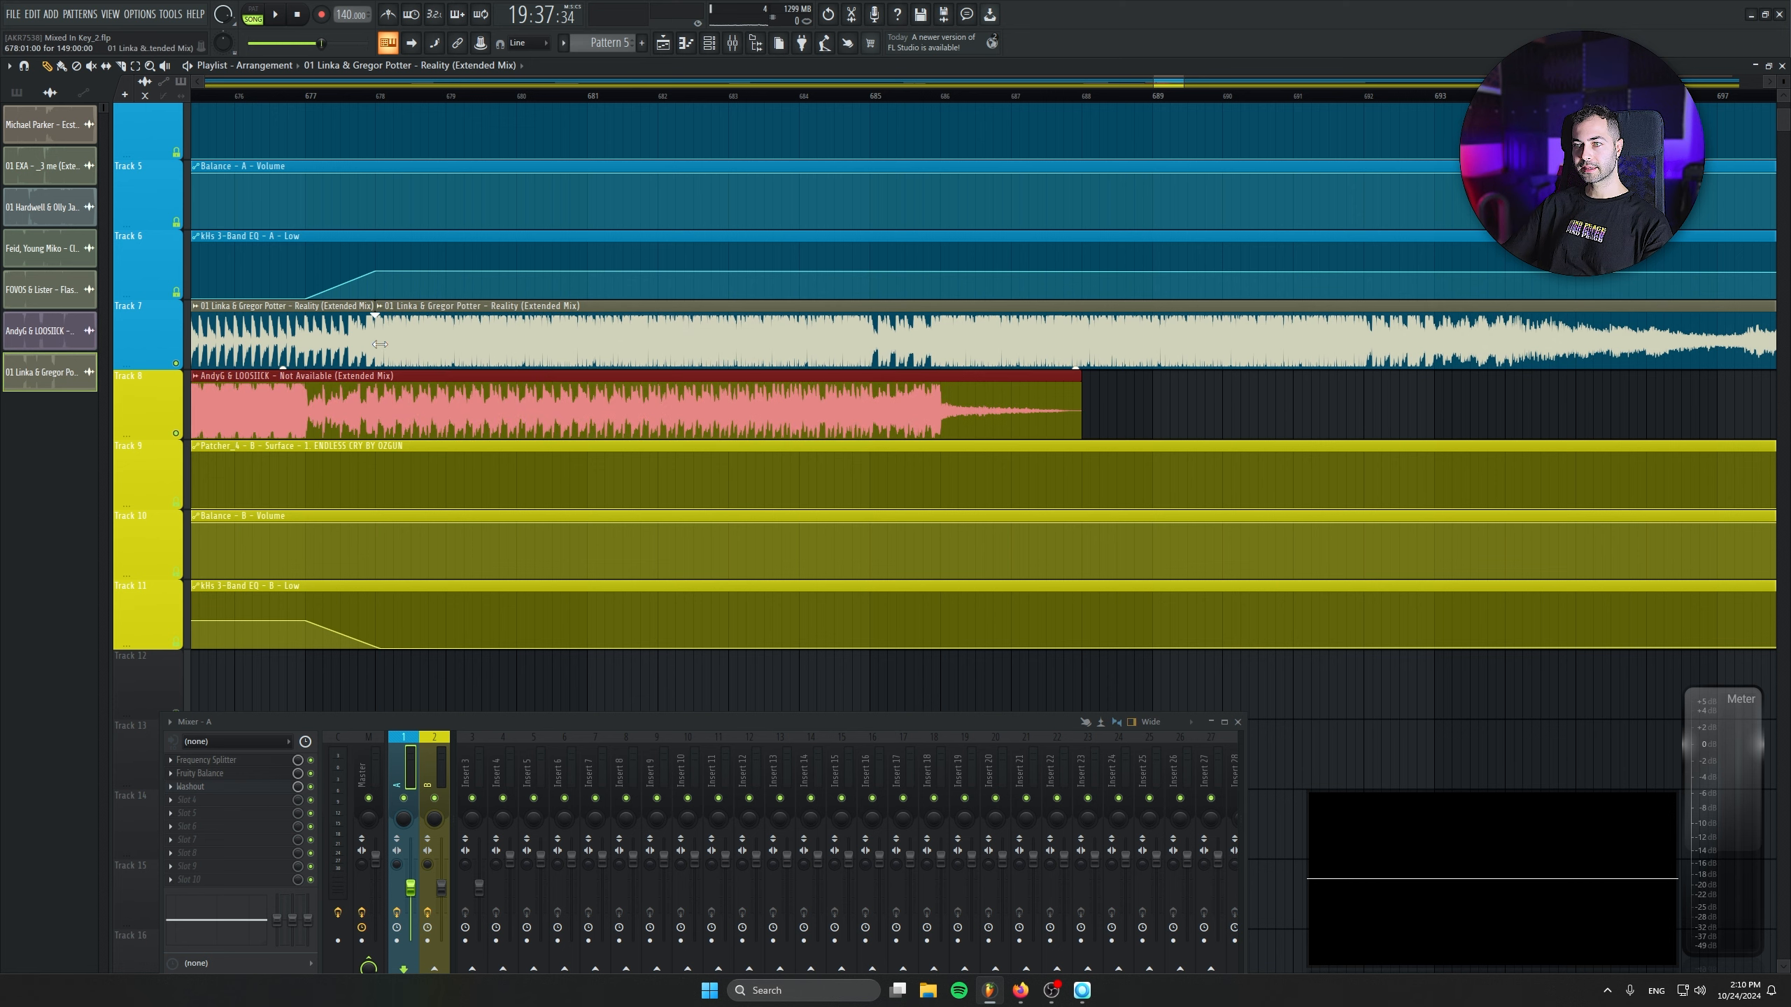
left_click_drag(380, 344, 491, 330)
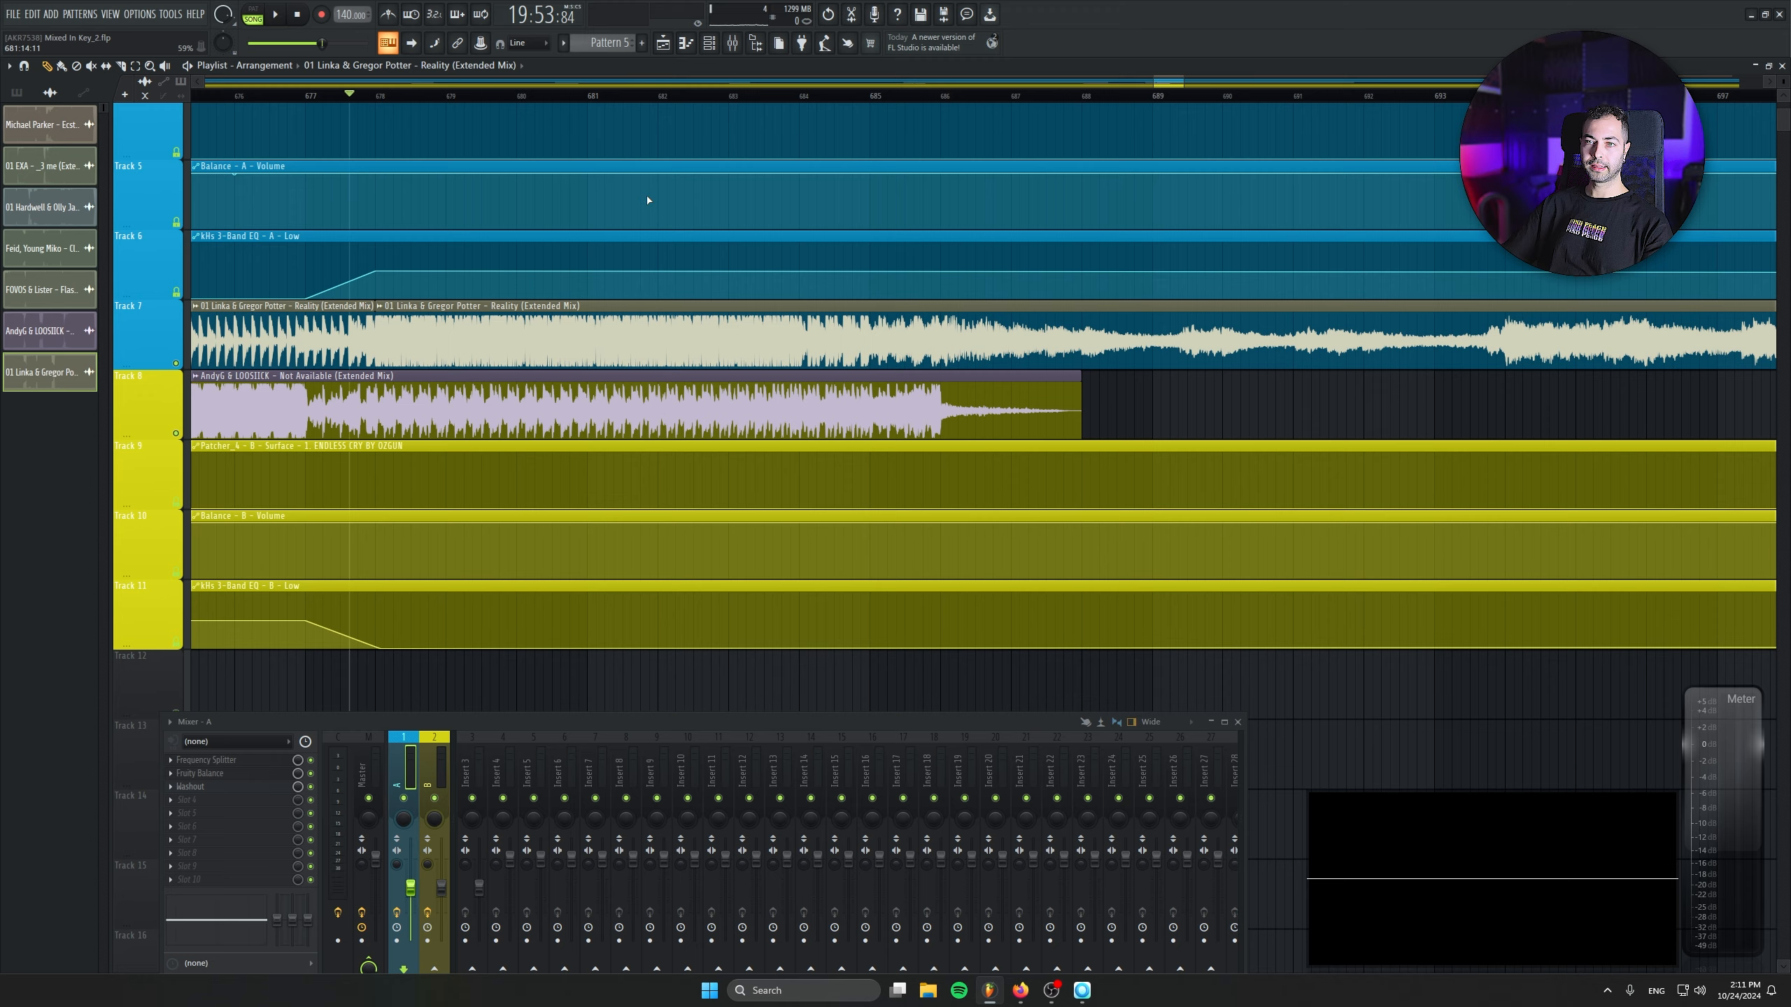
- Play back the transition from Not Available into Reality from bar 677 and stop playback
key("space")
key("space")
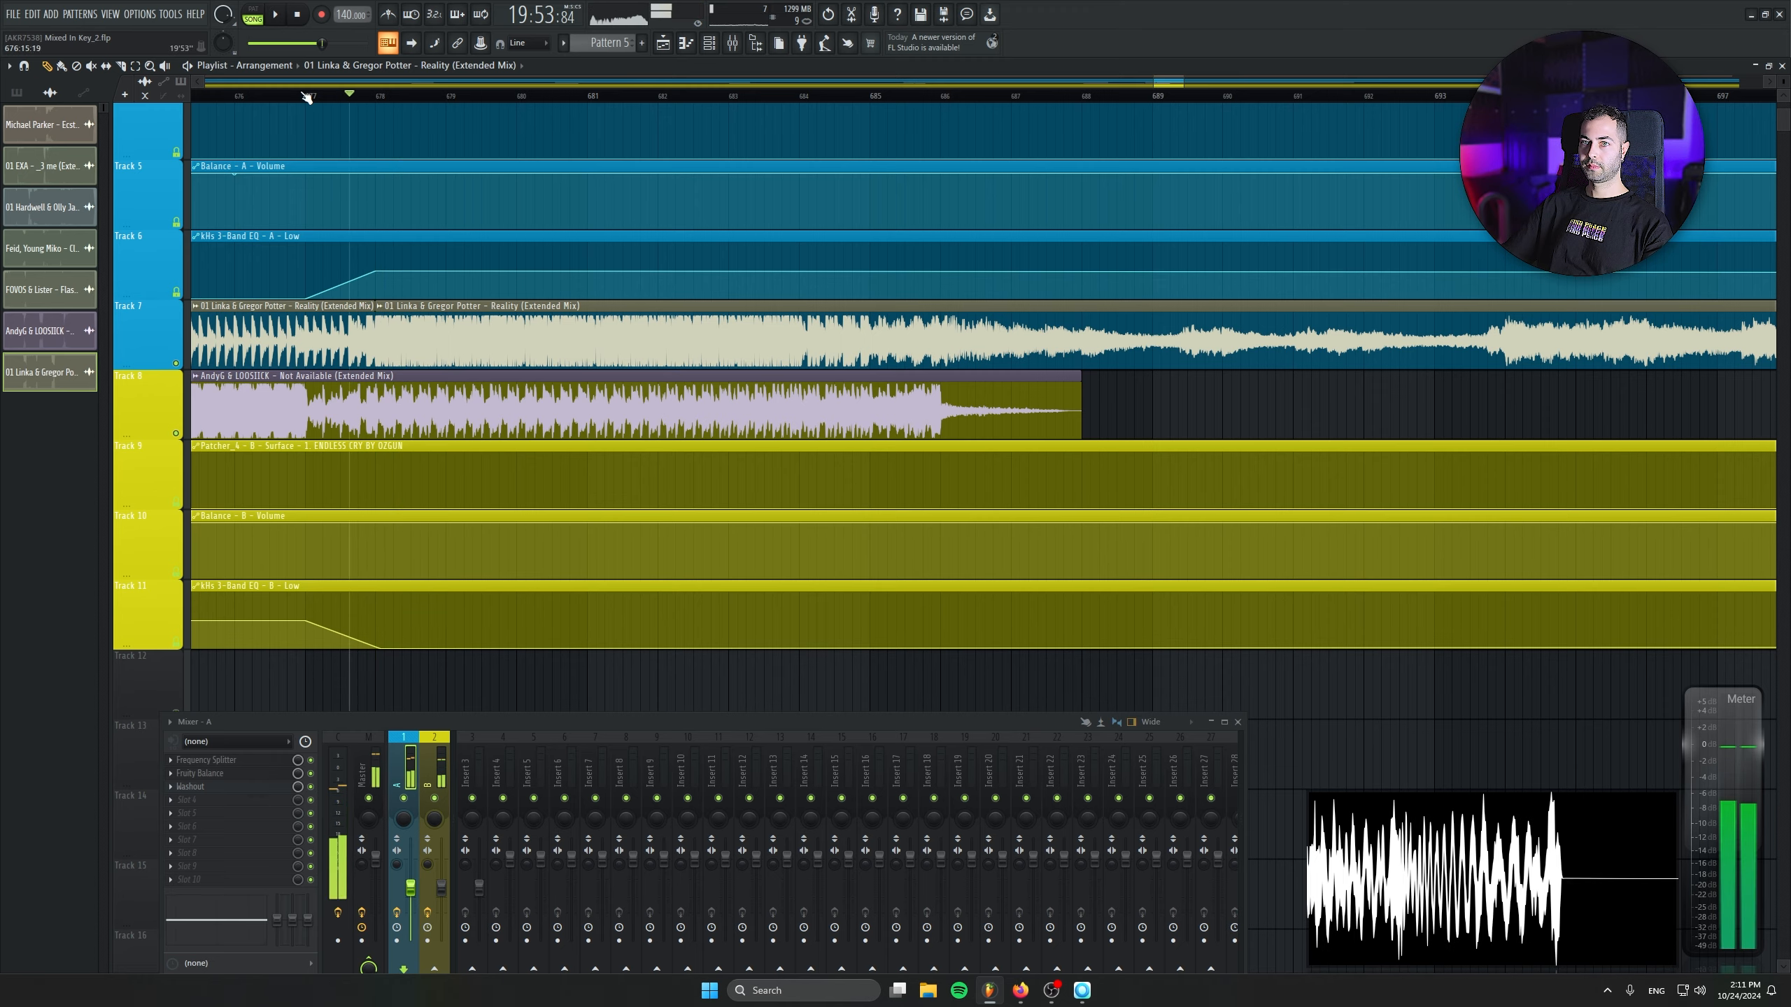
key("space")
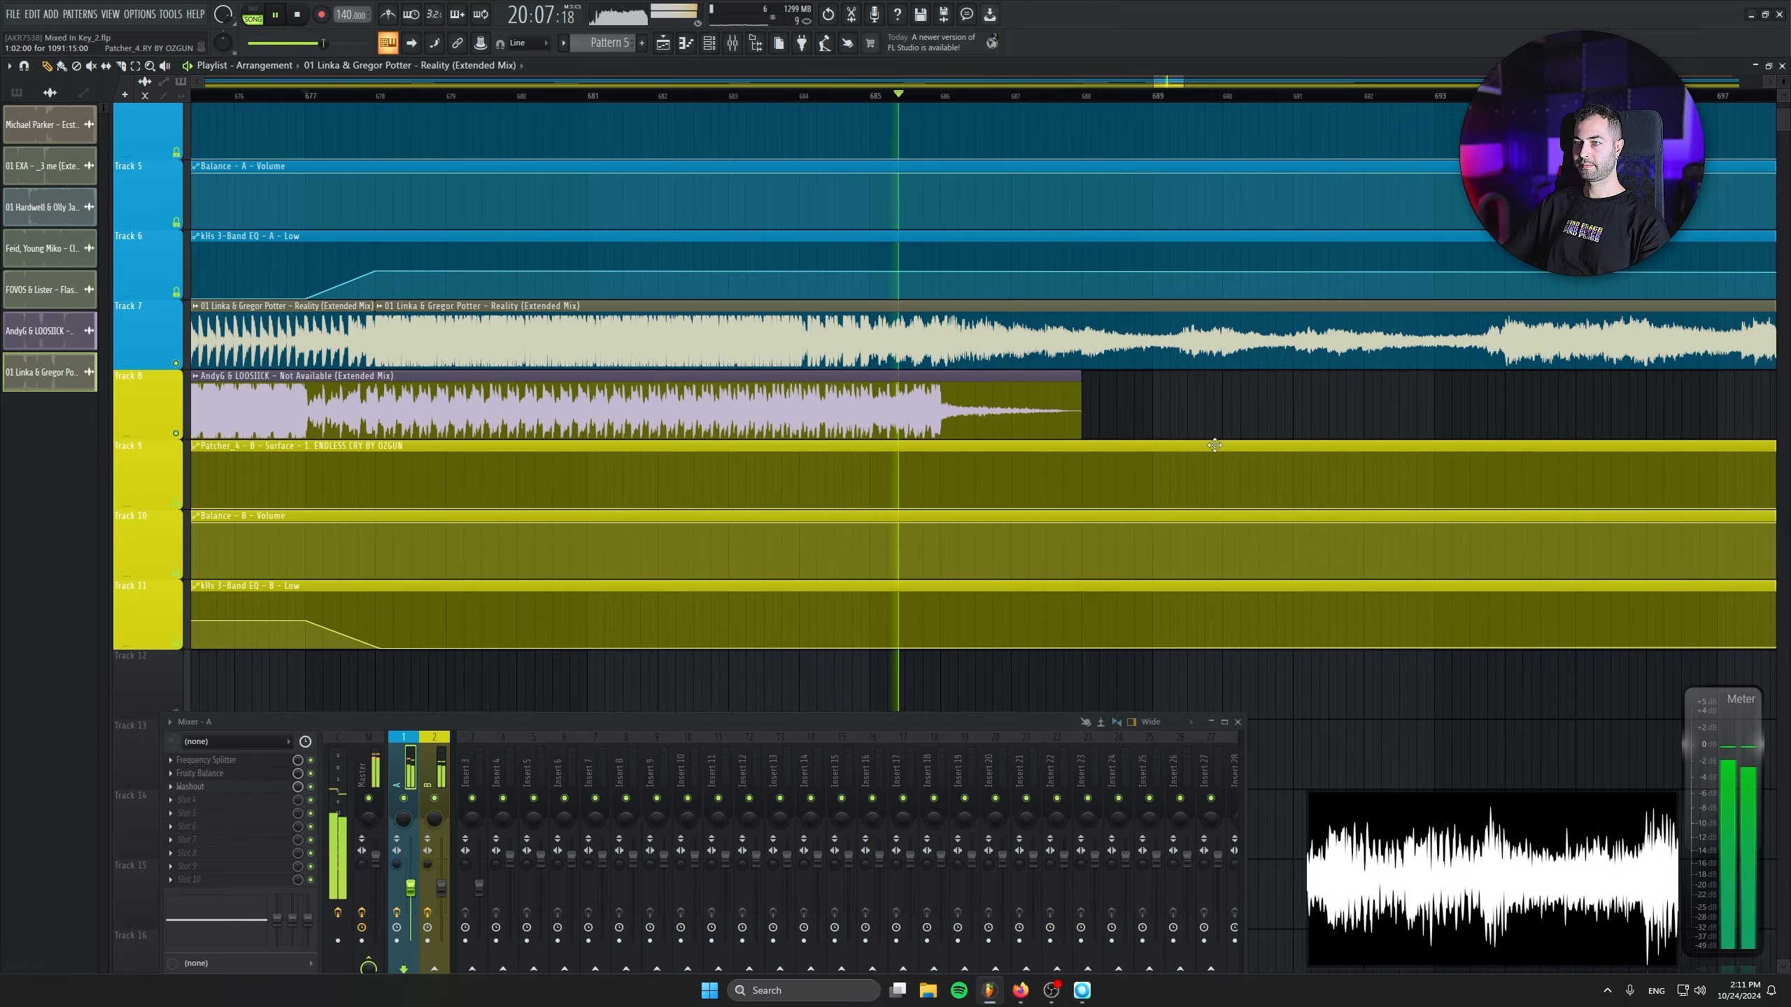
scroll(1058, 494, "down", 5)
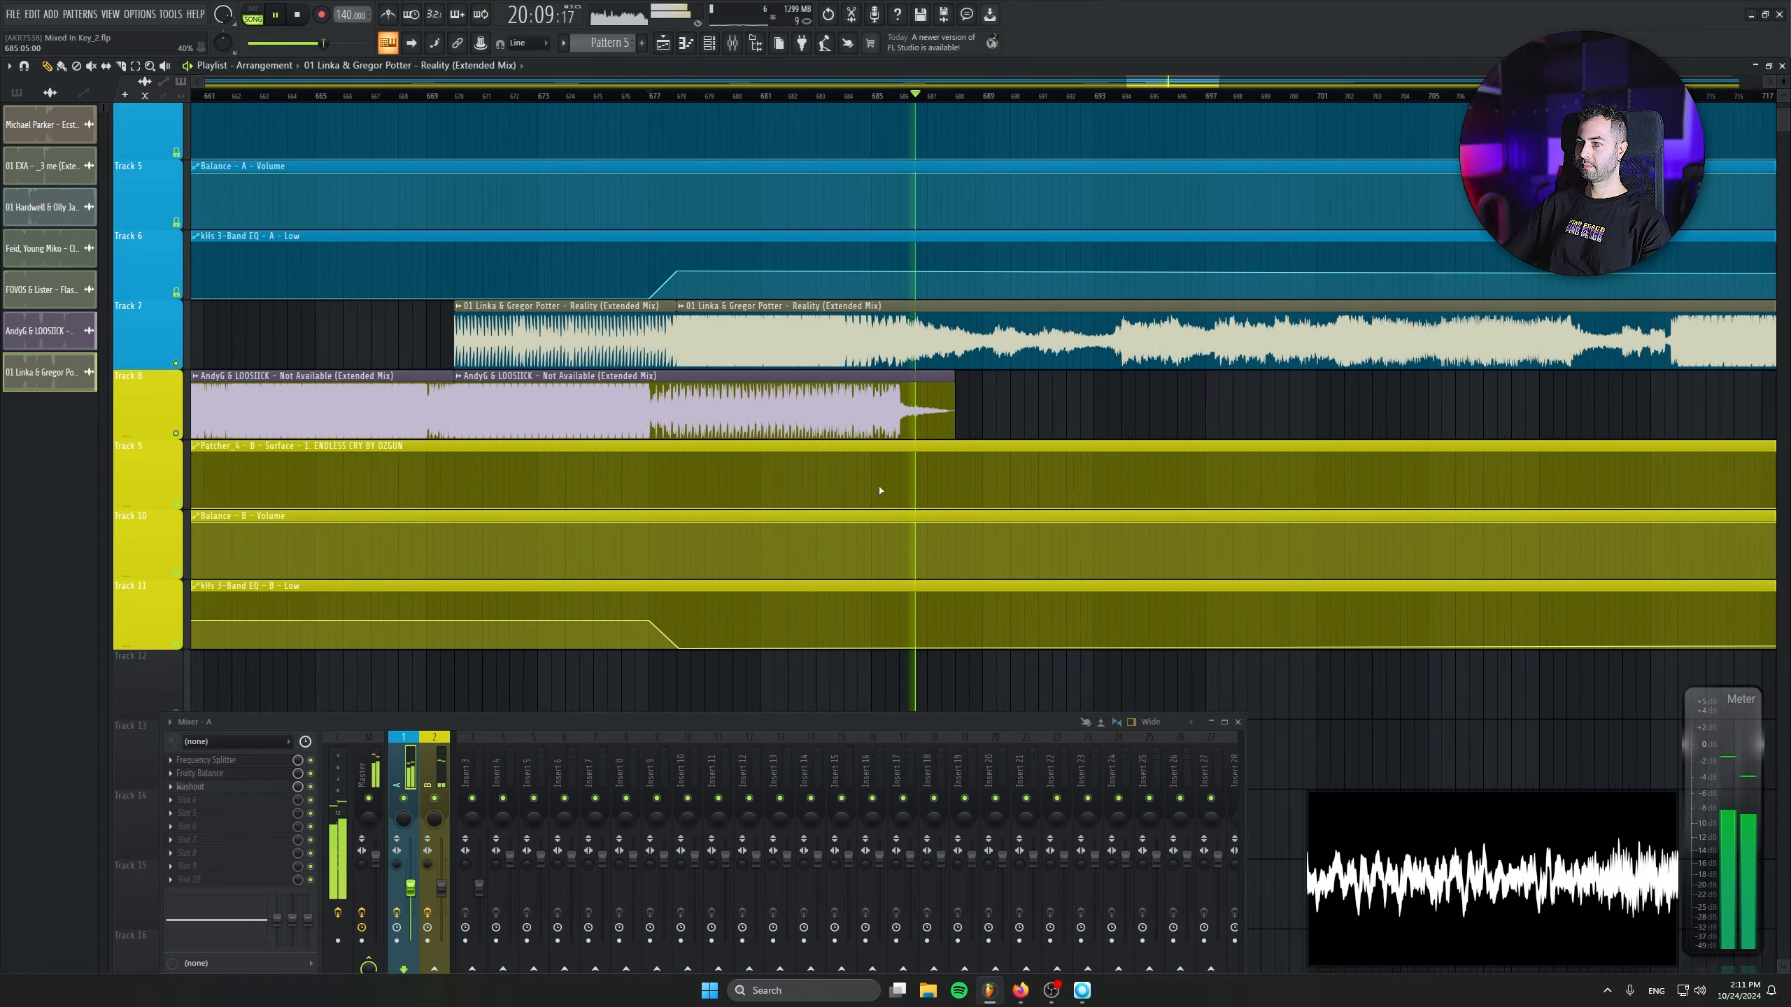
scroll(898, 486, "down", 6)
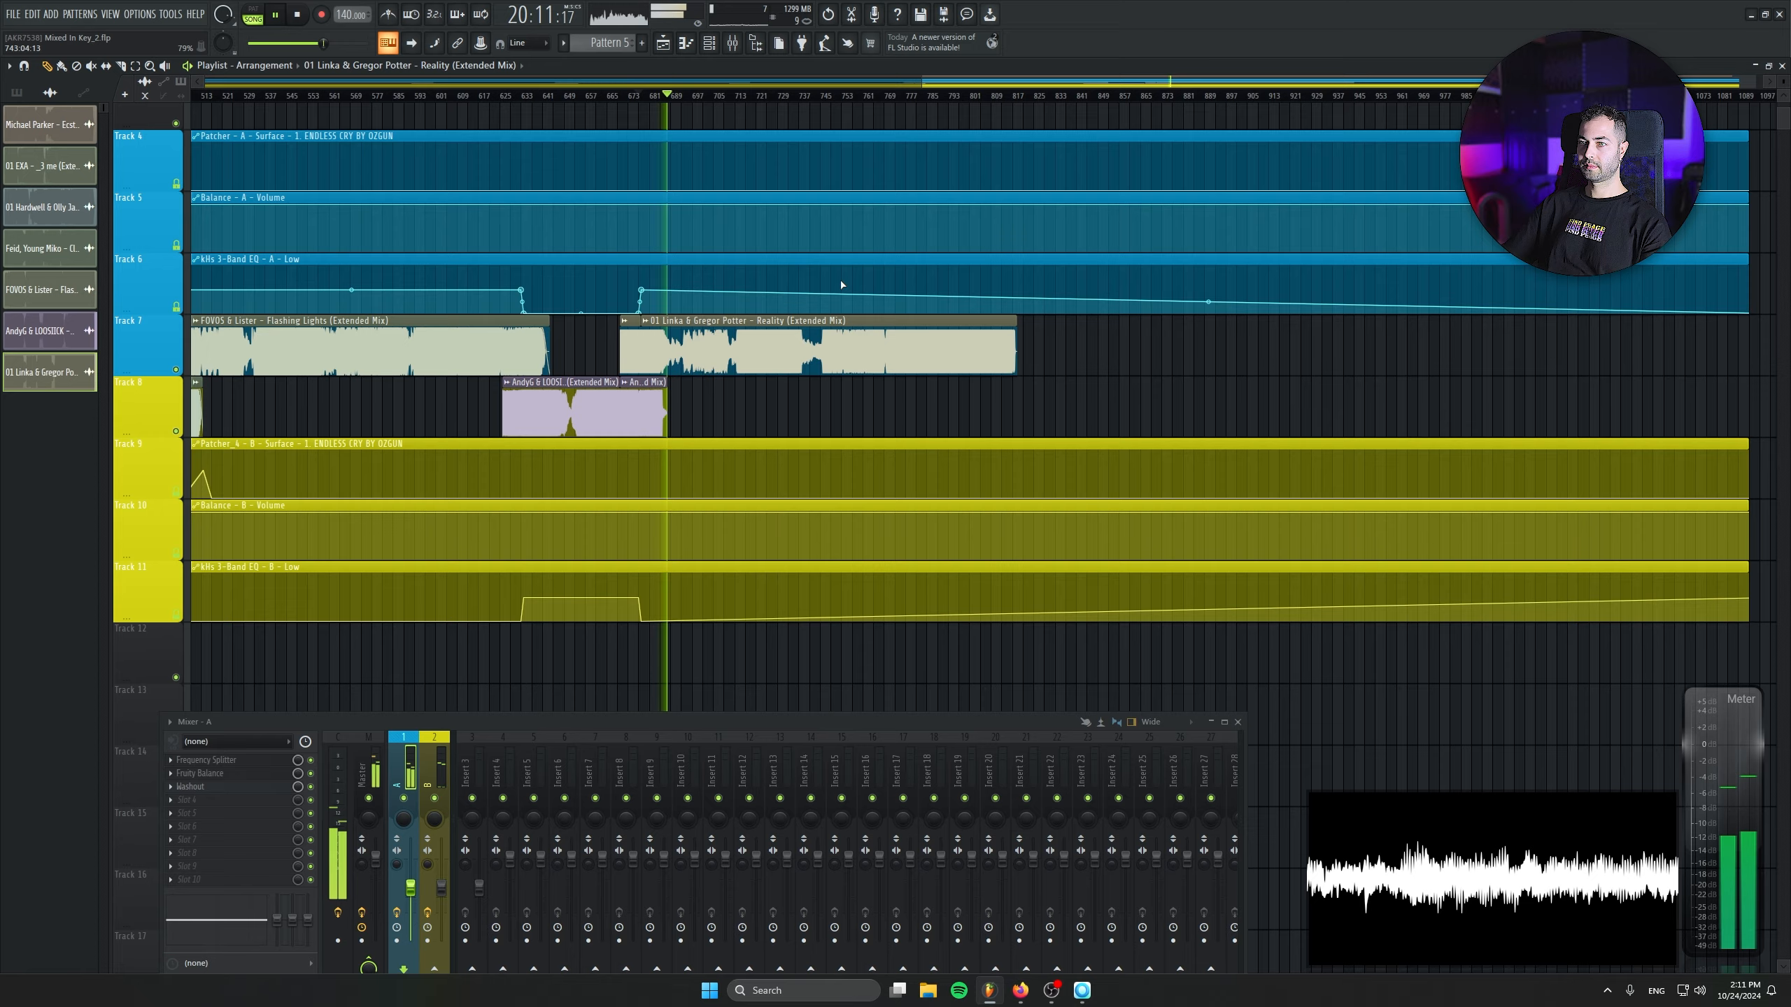
key("space")
- Switch to Mixed In Key and bring Kyros - In My Mind (Extended Mix) into FL Studio's playlist on Track 8
left_click(1082, 991)
left_click_drag(939, 483, 1024, 904)
left_click_drag(1004, 967, 987, 984)
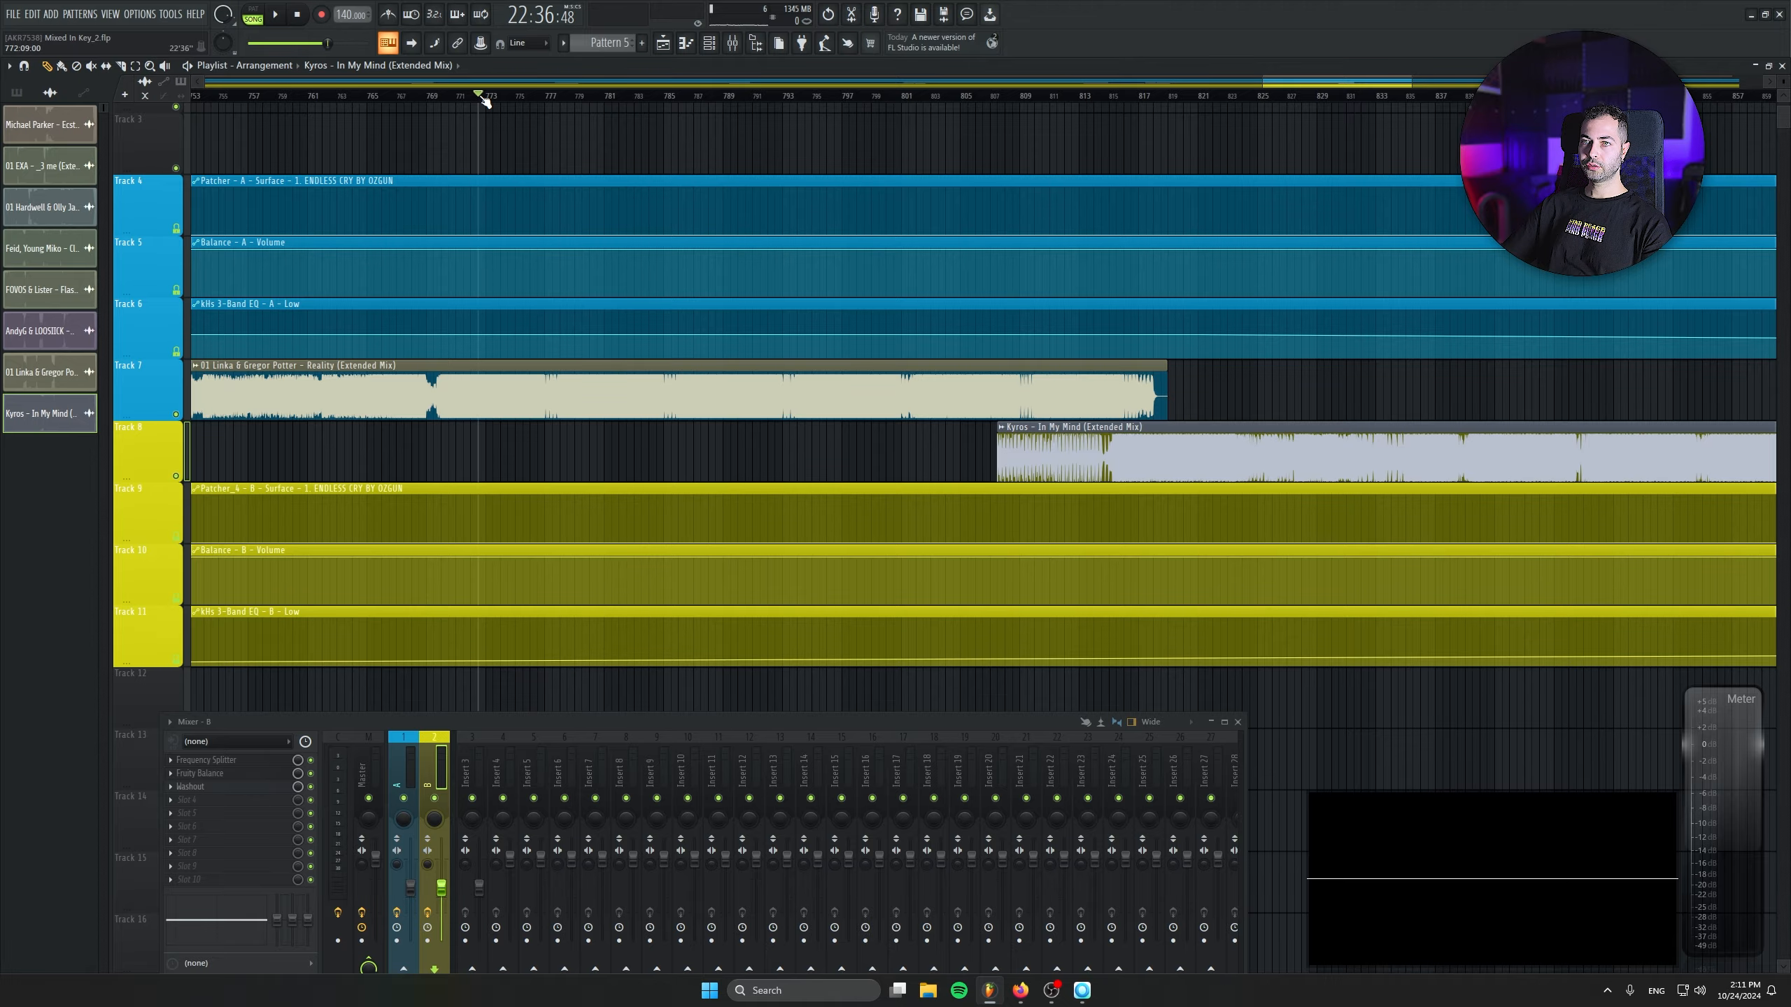
- Start playback and move the In My Mind clip on Track 8 to bar 786
key("space")
scroll(620, 252, "up", 3)
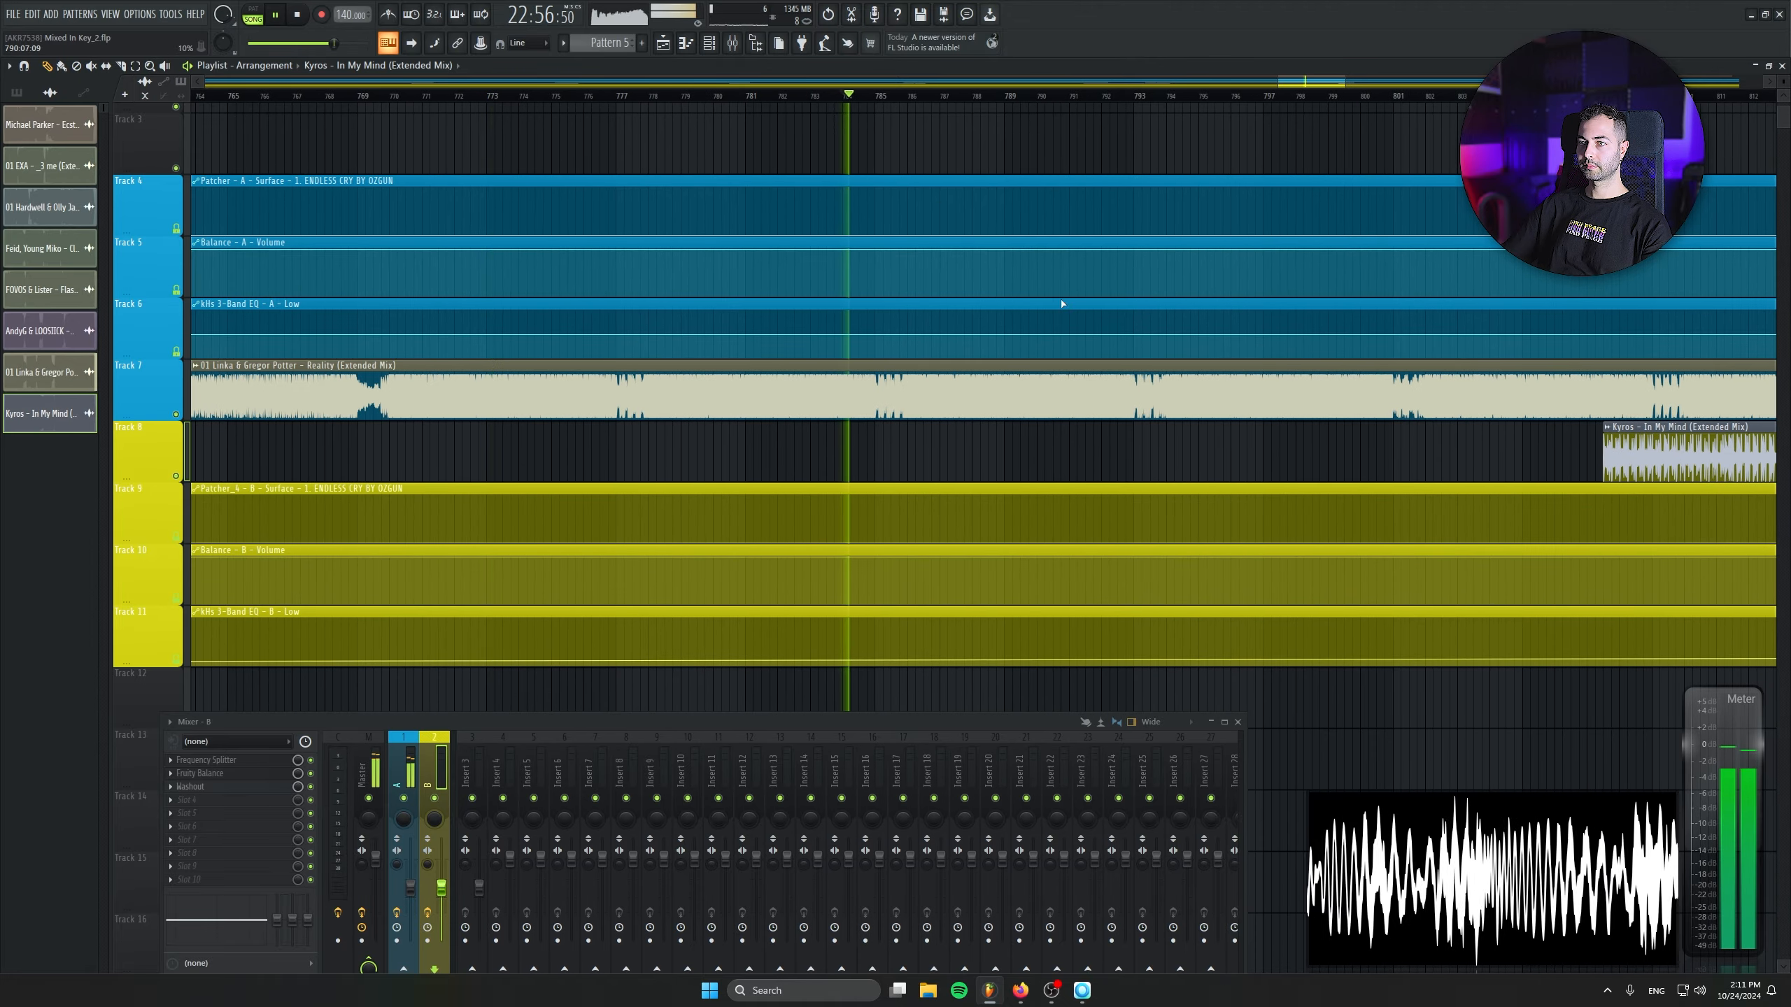
left_click_drag(1669, 428, 973, 431)
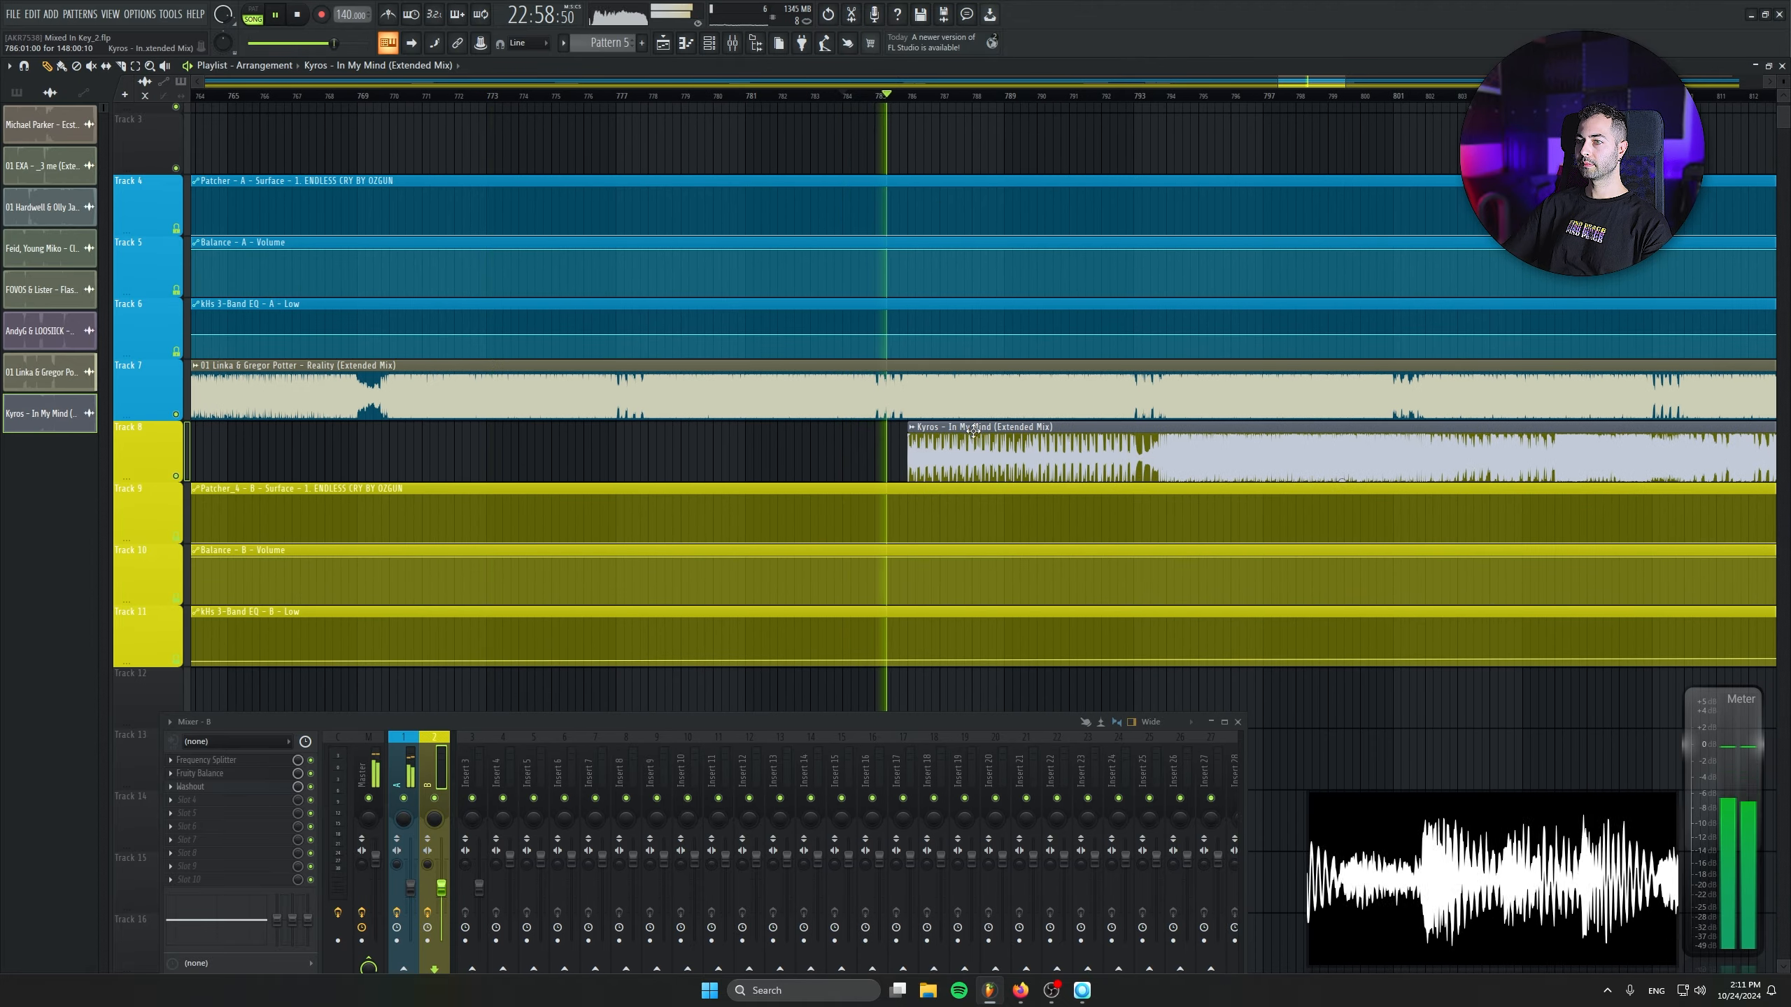
scroll(973, 431, "up", 5)
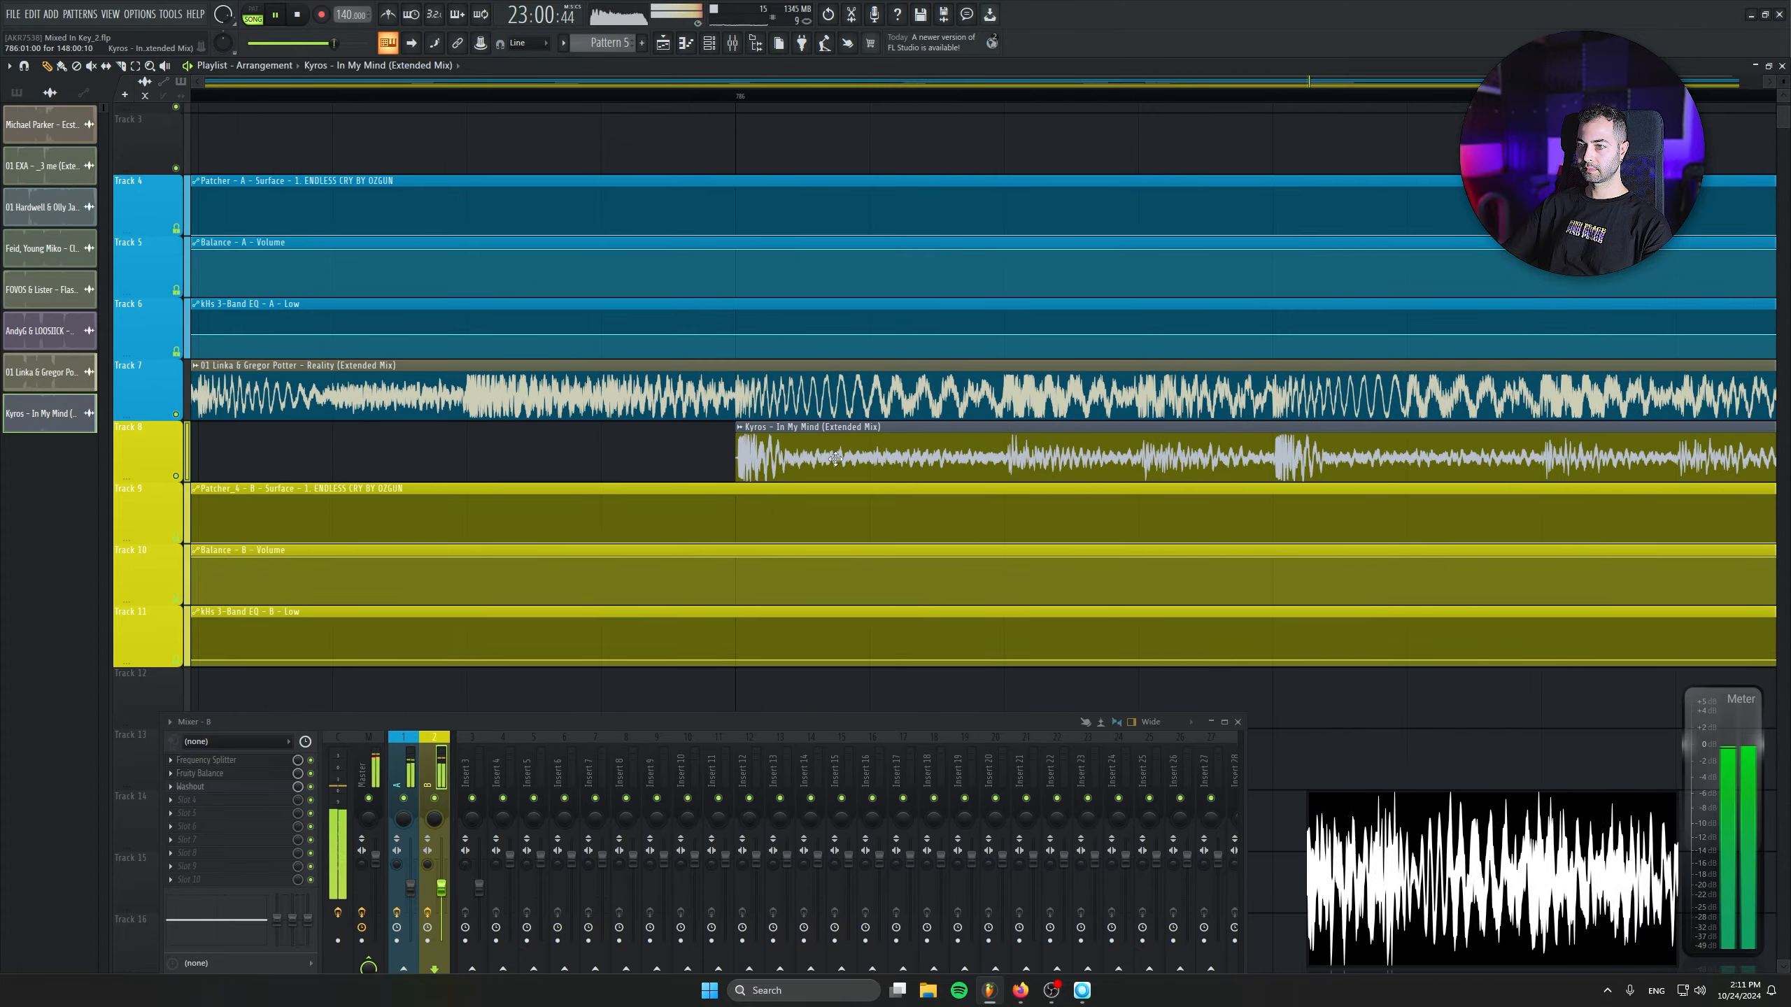
scroll(835, 458, "down", 5)
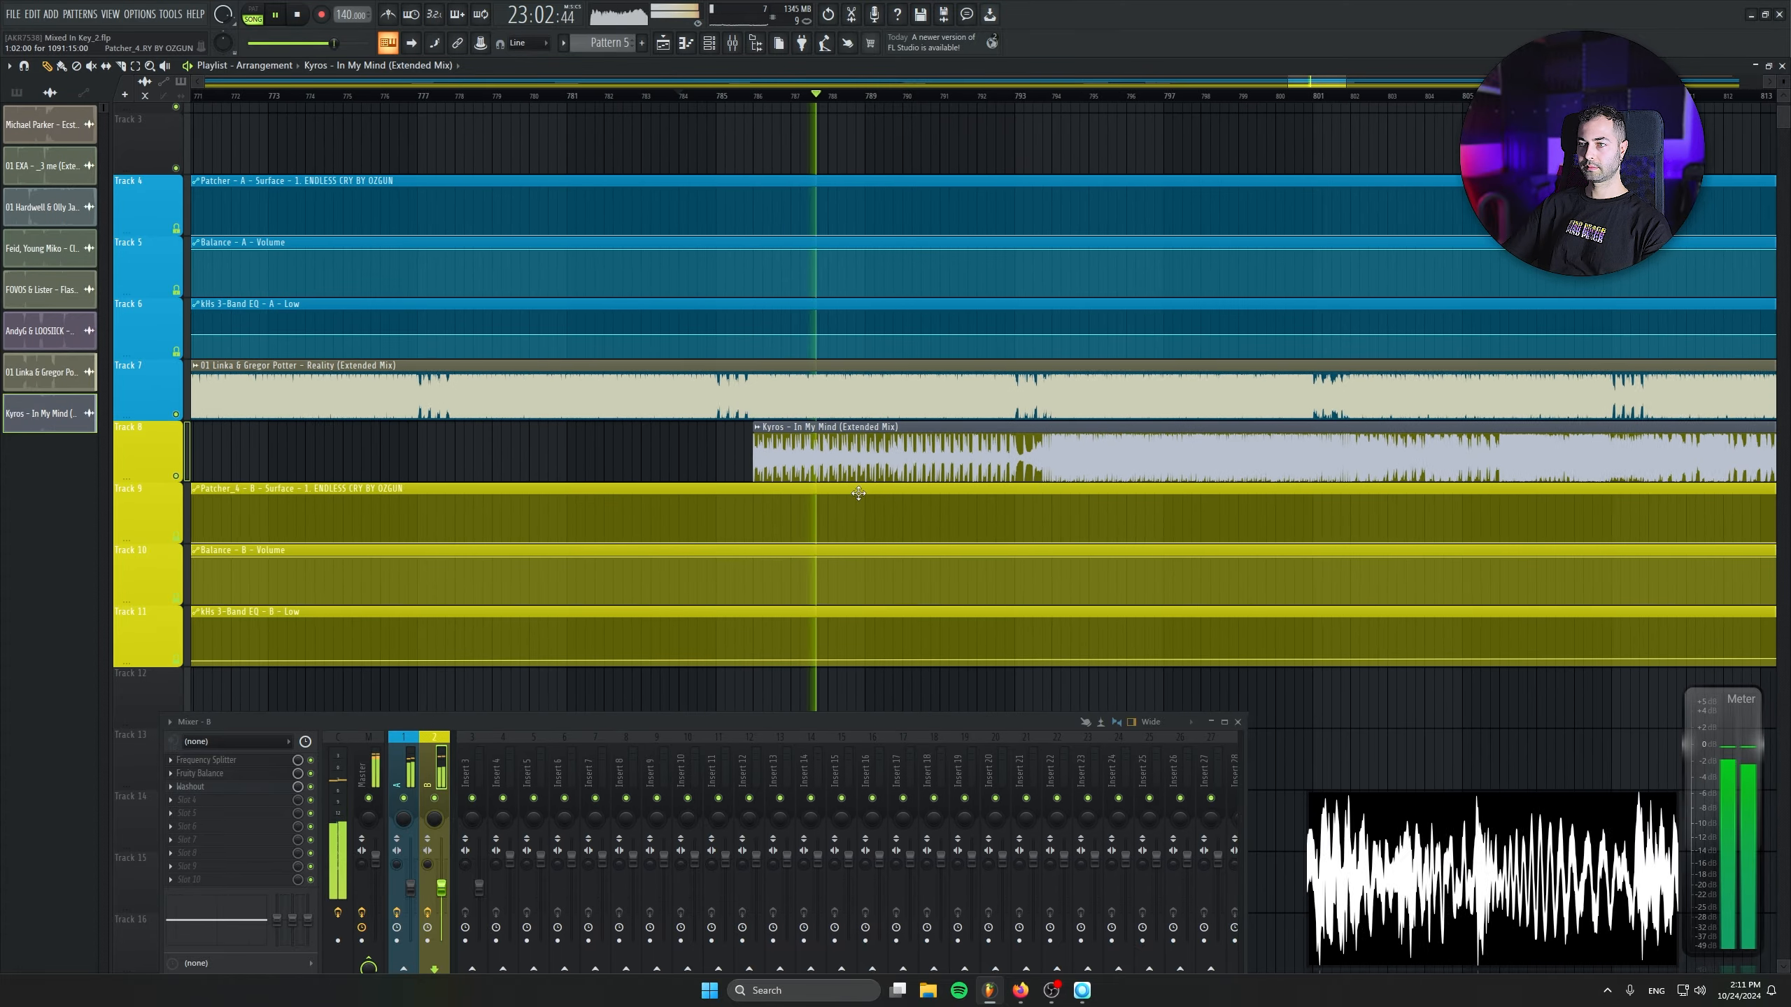
scroll(1169, 537, "down", 1)
scroll(706, 450, "up", 4)
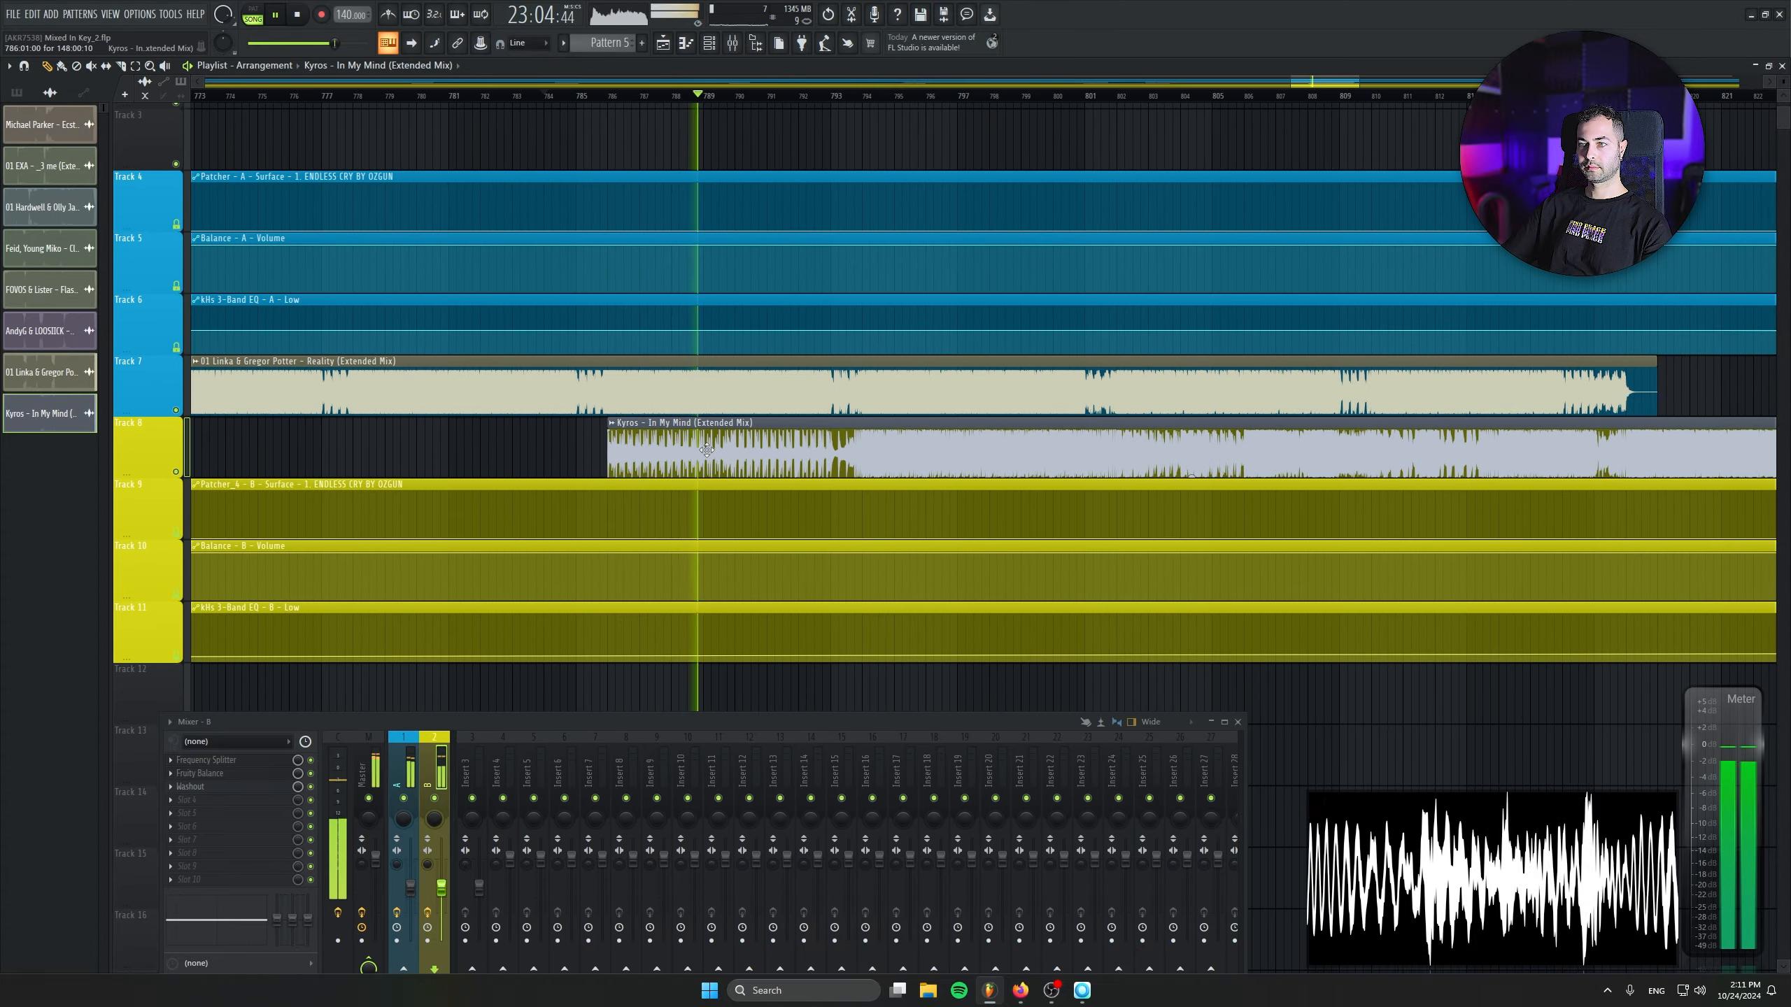
- Move the In My Mind clip on Track 8 to bar 794
left_click_drag(707, 449, 966, 463)
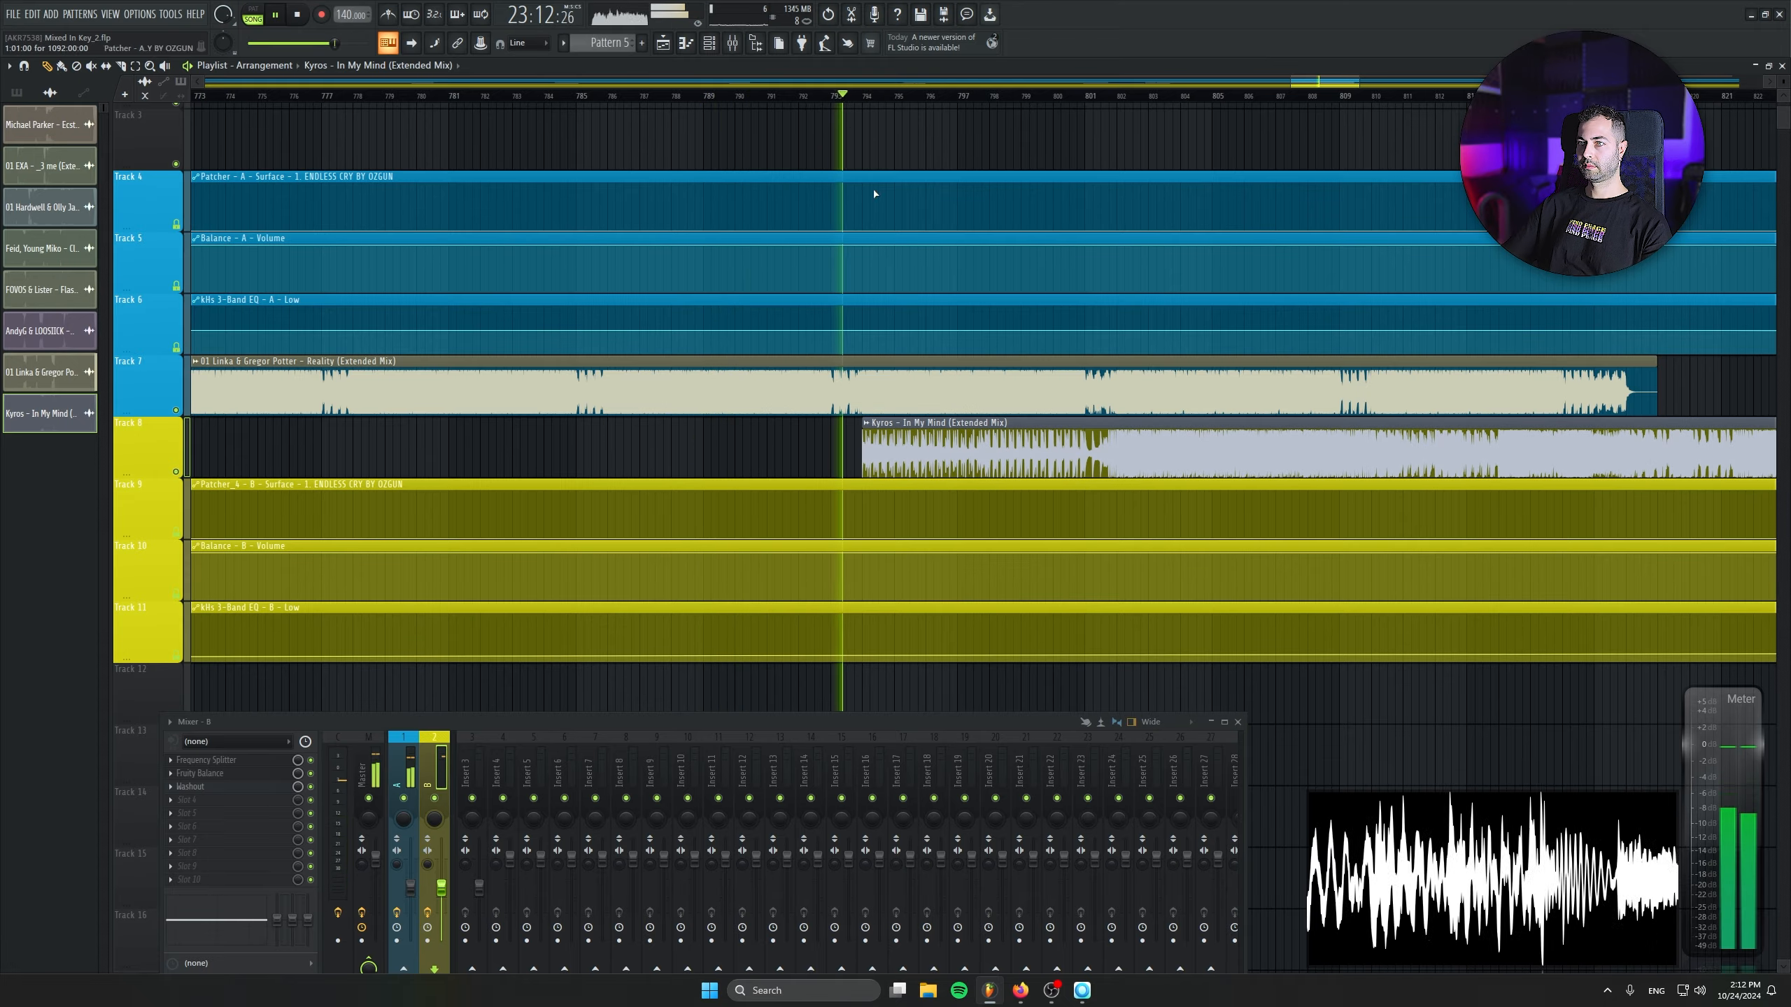
scroll(960, 433, "up", 3)
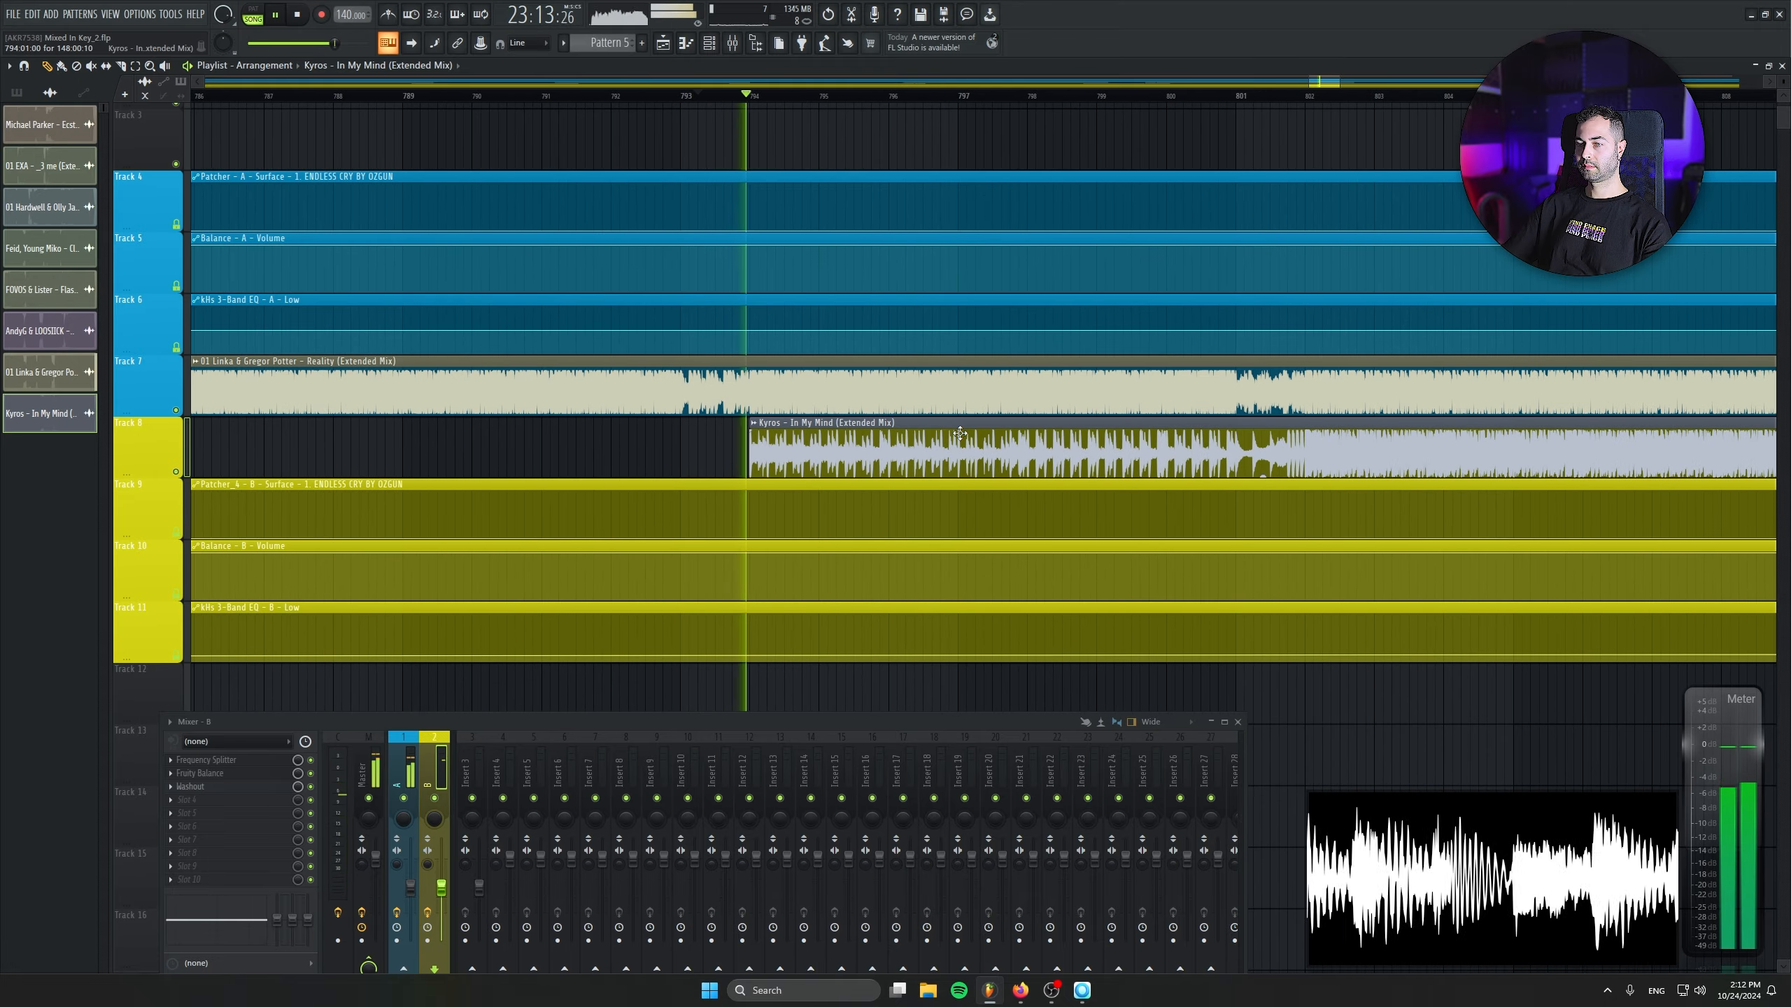
scroll(1044, 426, "down", 1)
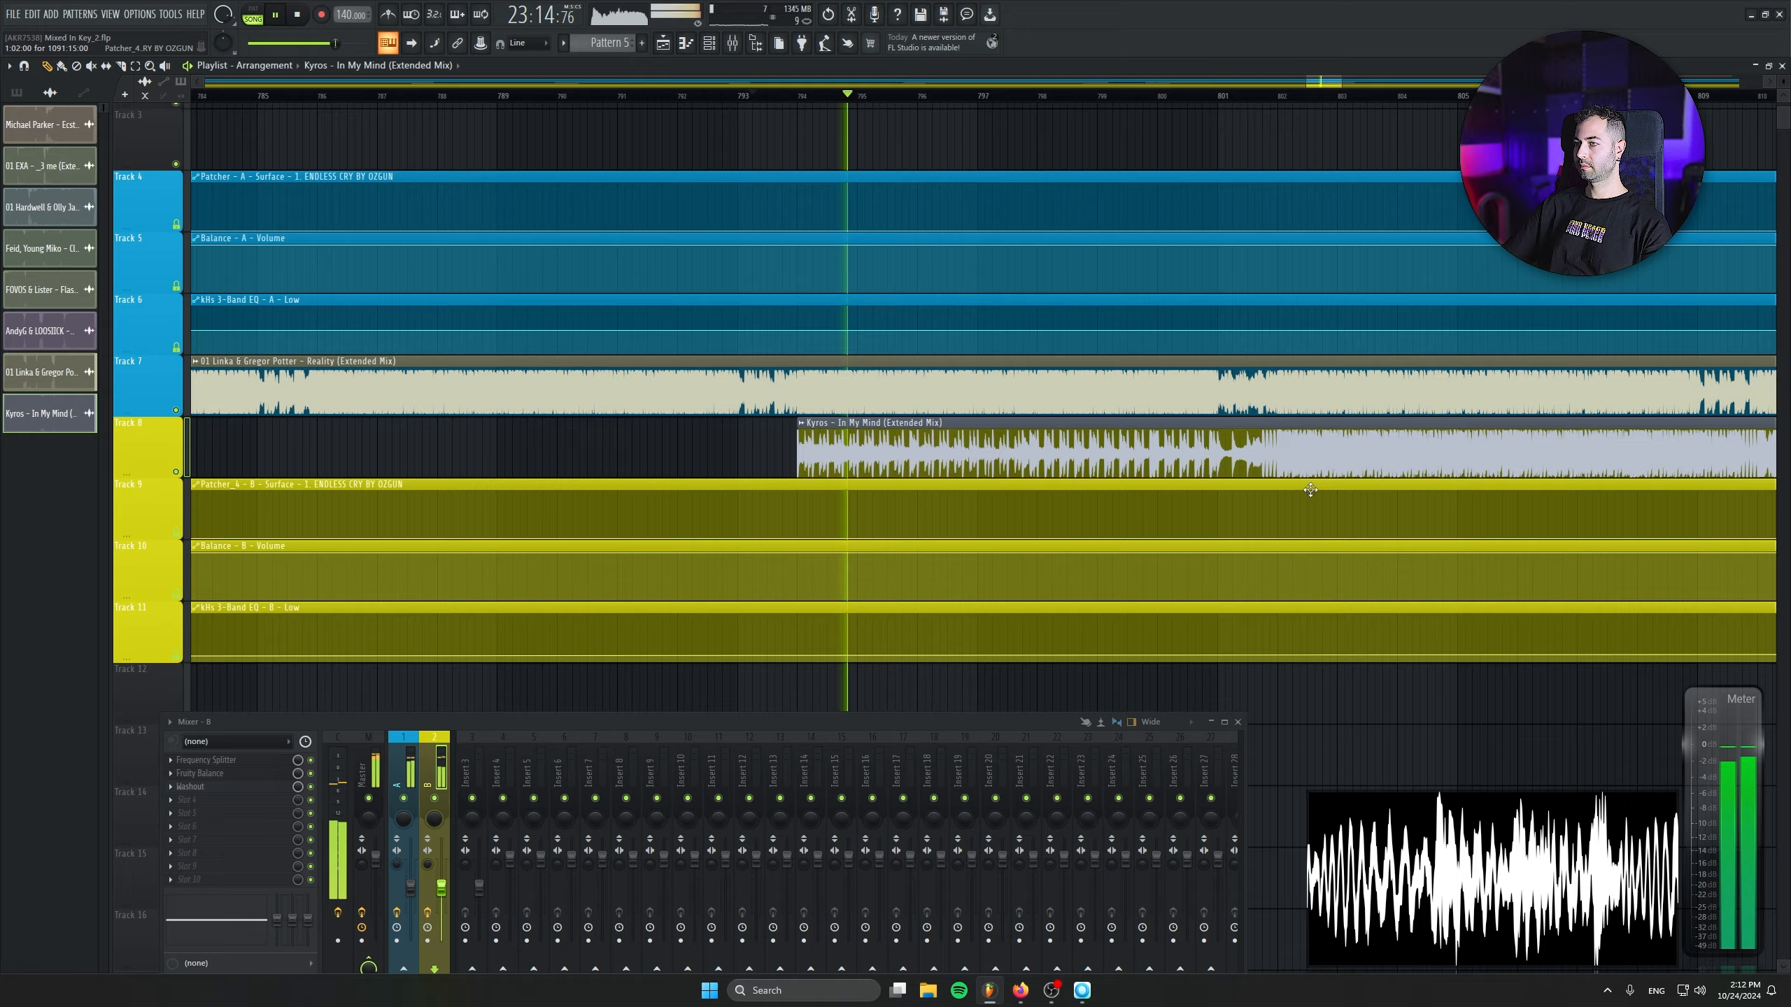
- Ramp Track 6's low EQ automation down to minimum between bars 801 and 802 and hold it there until about bar 825
left_click_drag(1042, 424, 626, 422)
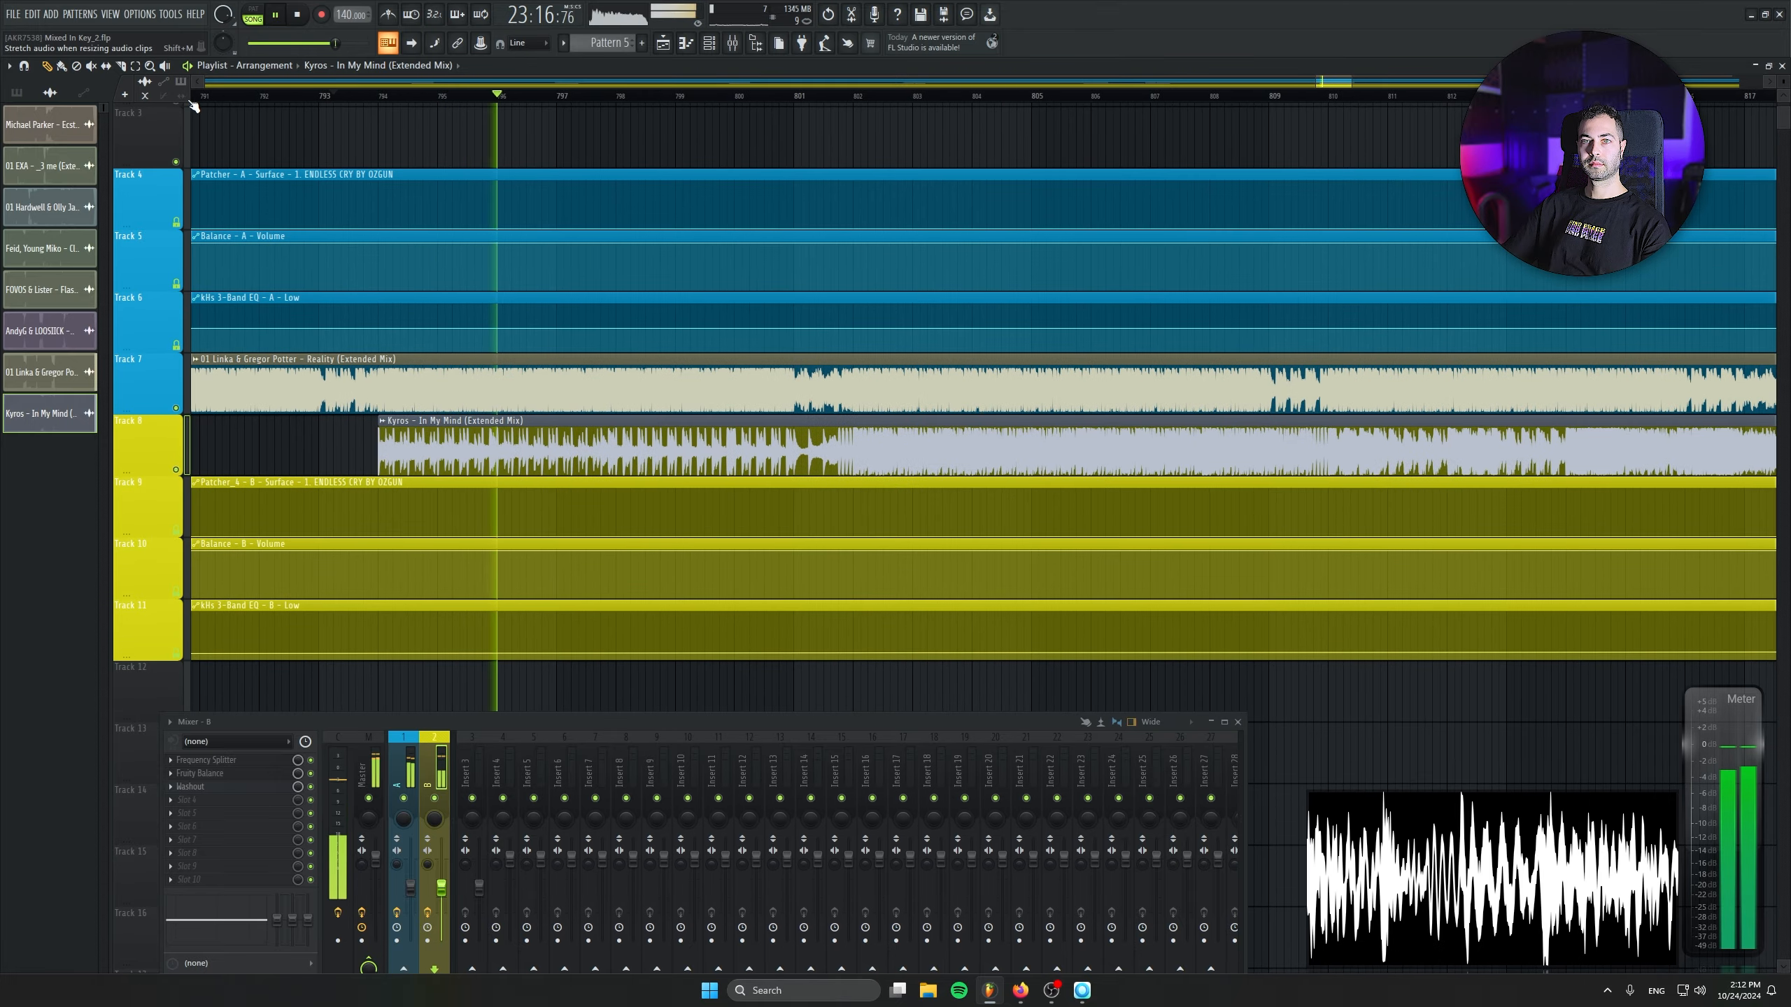
right_click(797, 330)
left_click_drag(854, 339, 855, 361)
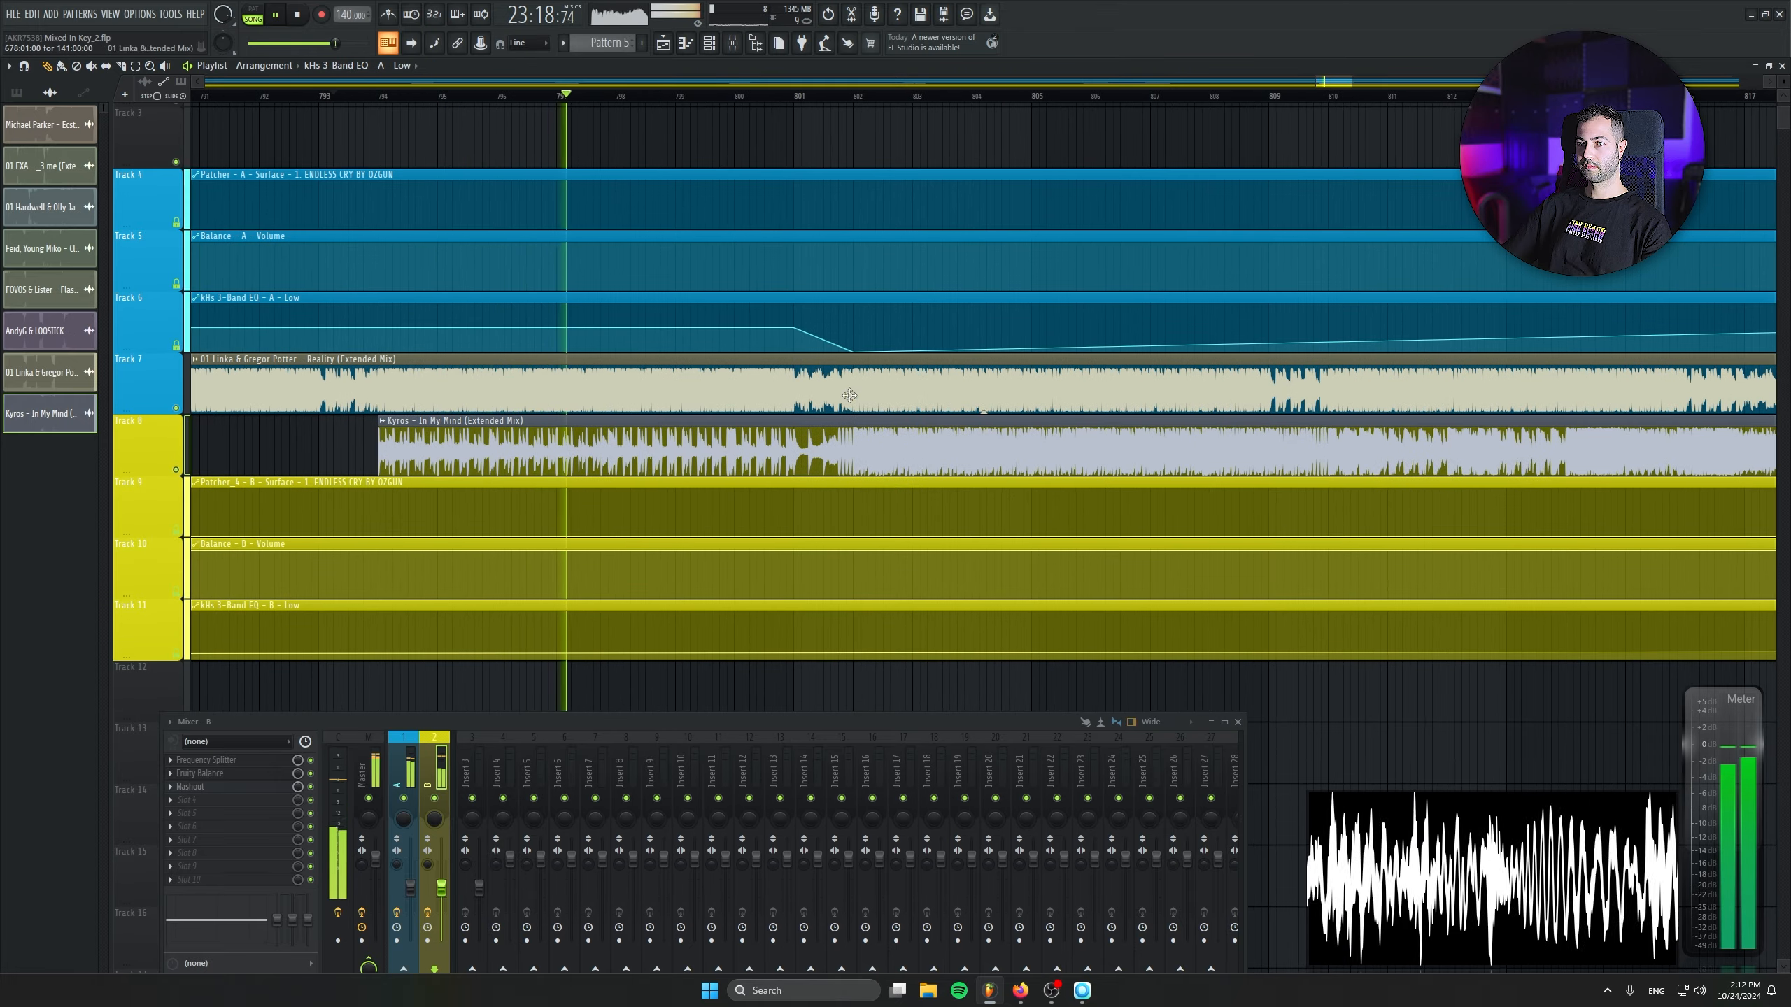
scroll(855, 361, "down", 3)
right_click(1286, 329)
left_click_drag(1265, 331, 1269, 391)
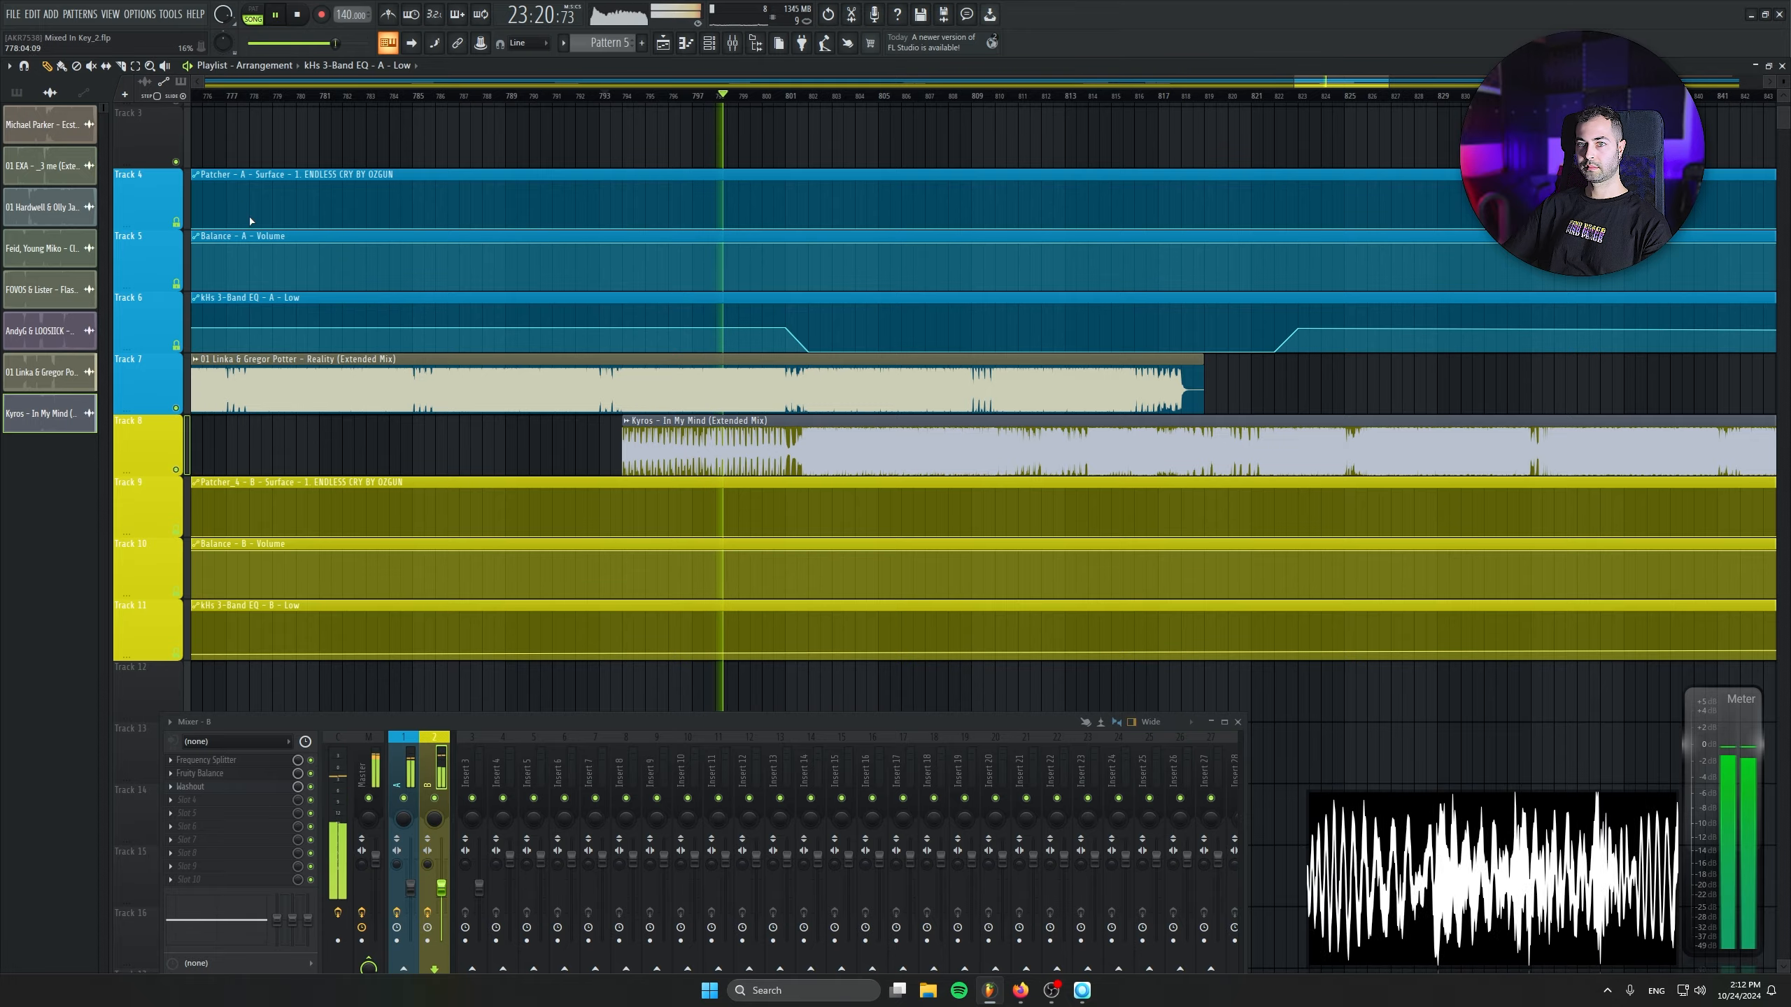
right_click(1357, 328)
left_click(1386, 348)
- Ramp Track 11's low EQ automation up from minimum at bar 801 to the copied 25% value at bar 802
scroll(771, 523, "up", 4)
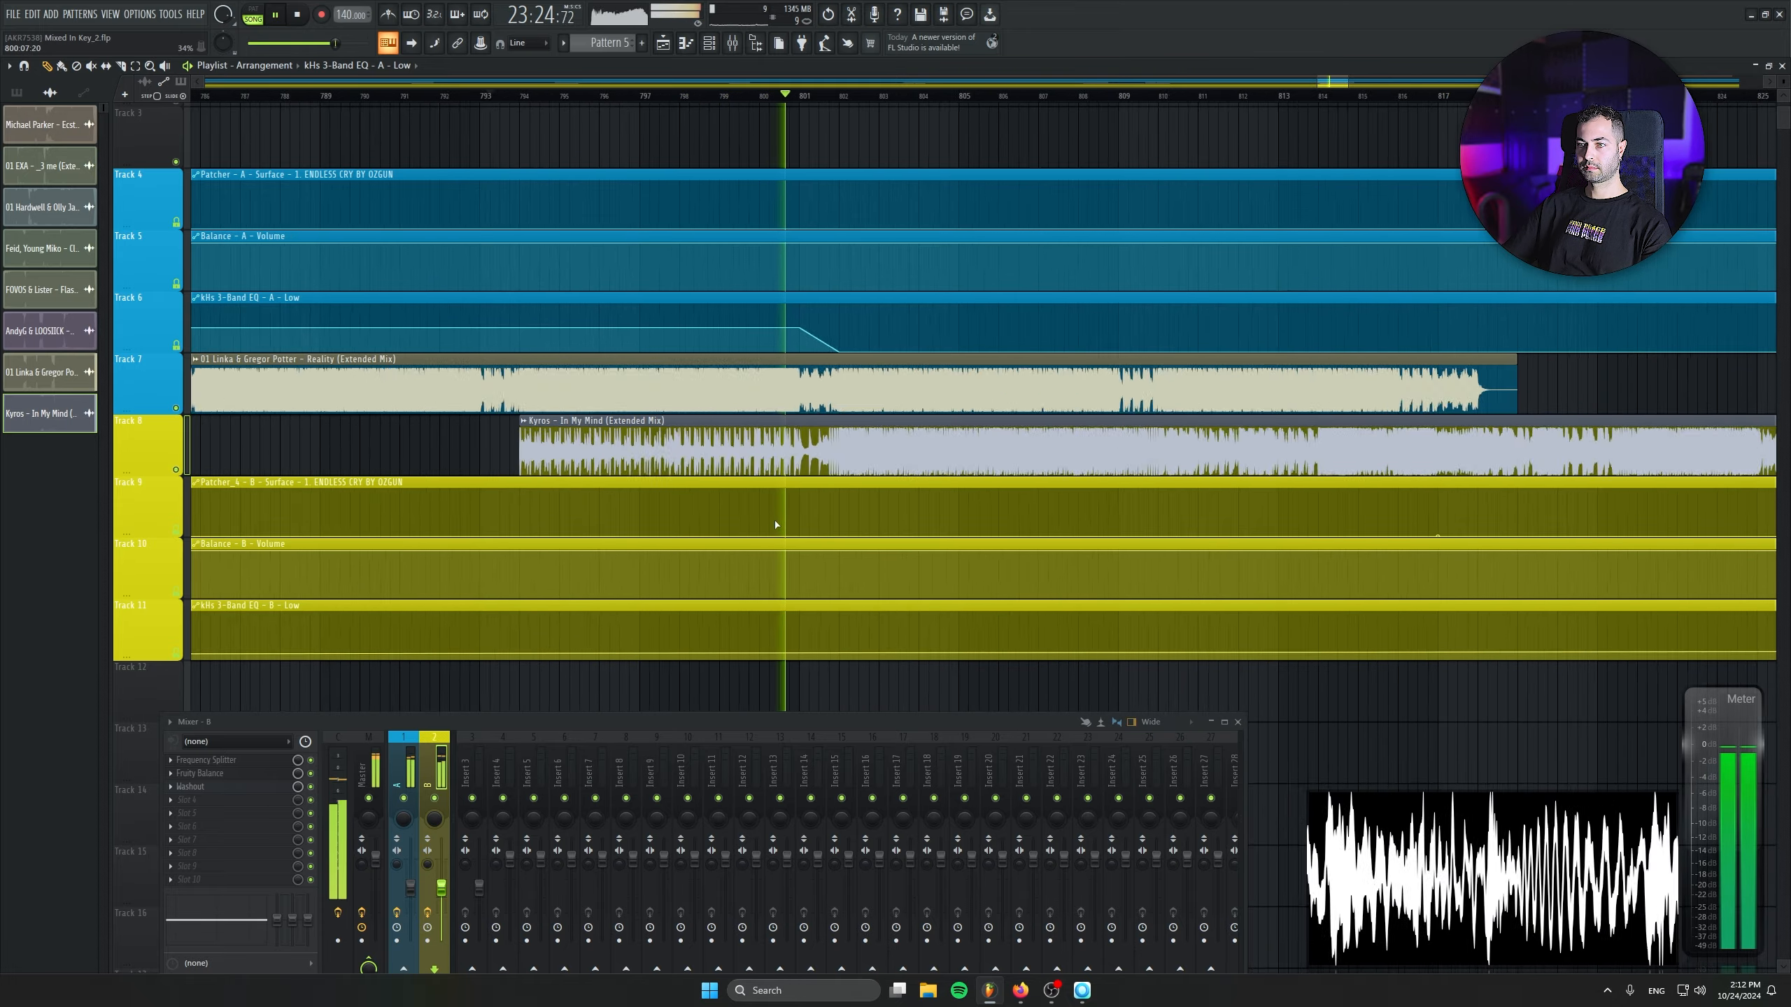
right_click(819, 658)
right_click(887, 640)
right_click(886, 640)
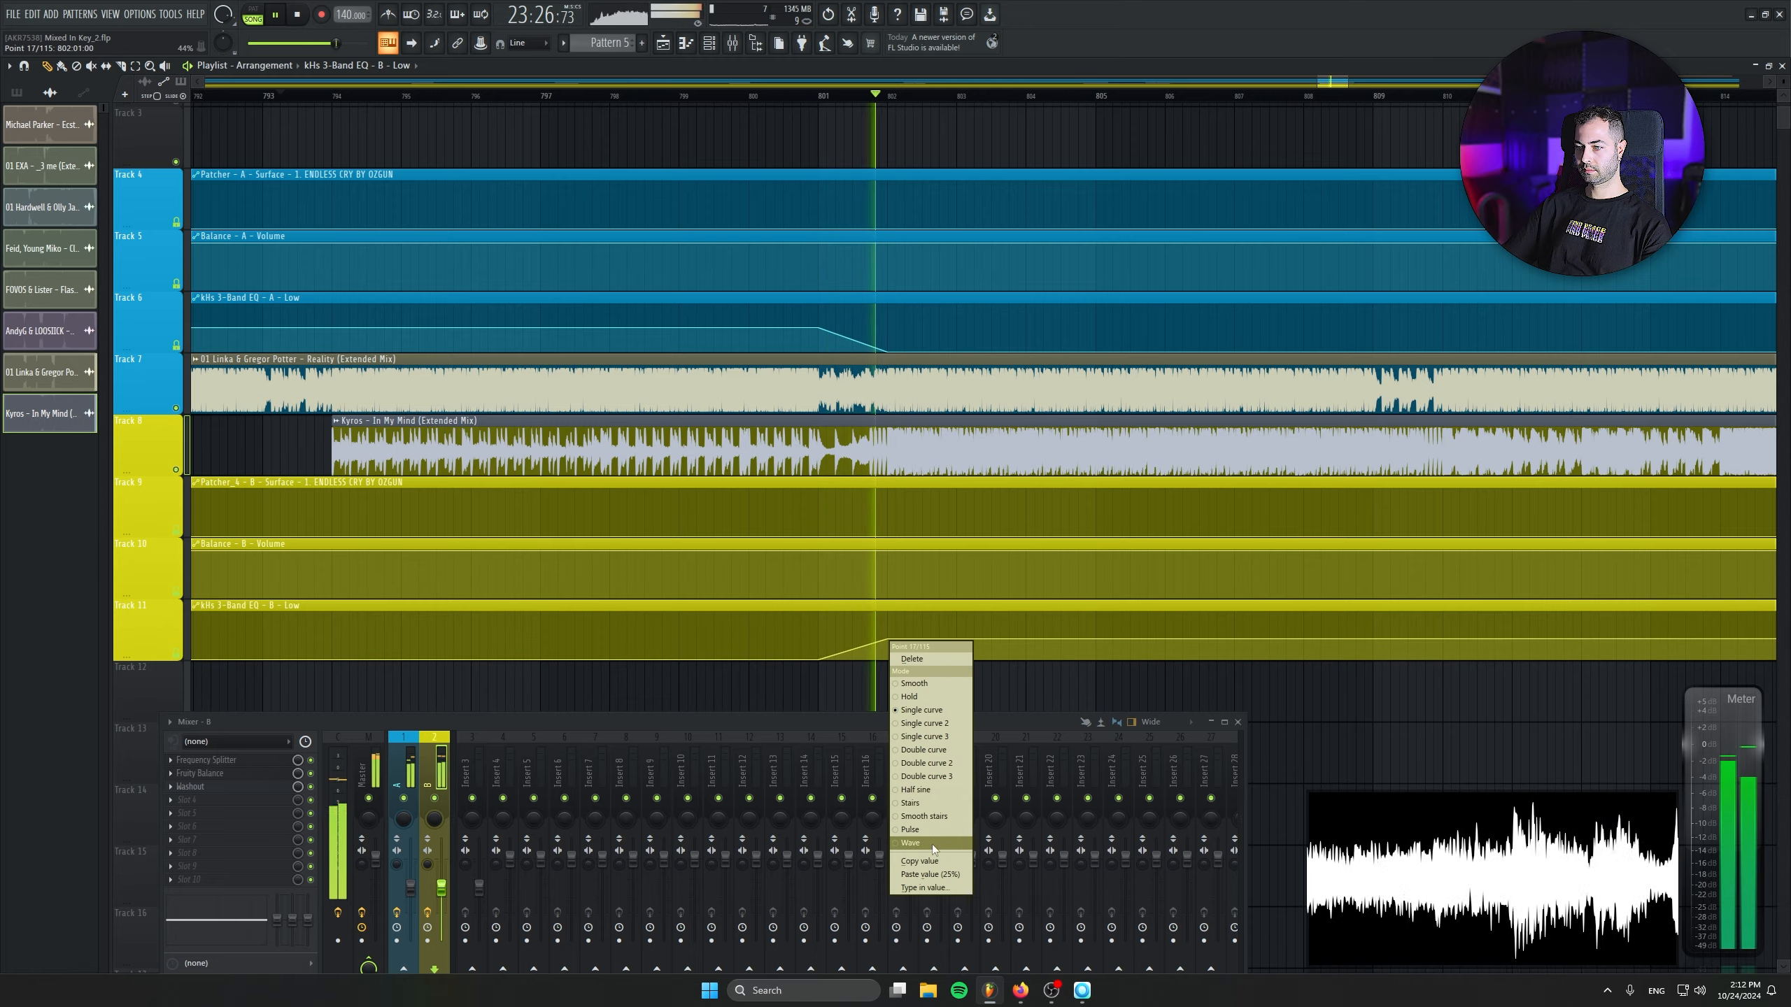
left_click(961, 870)
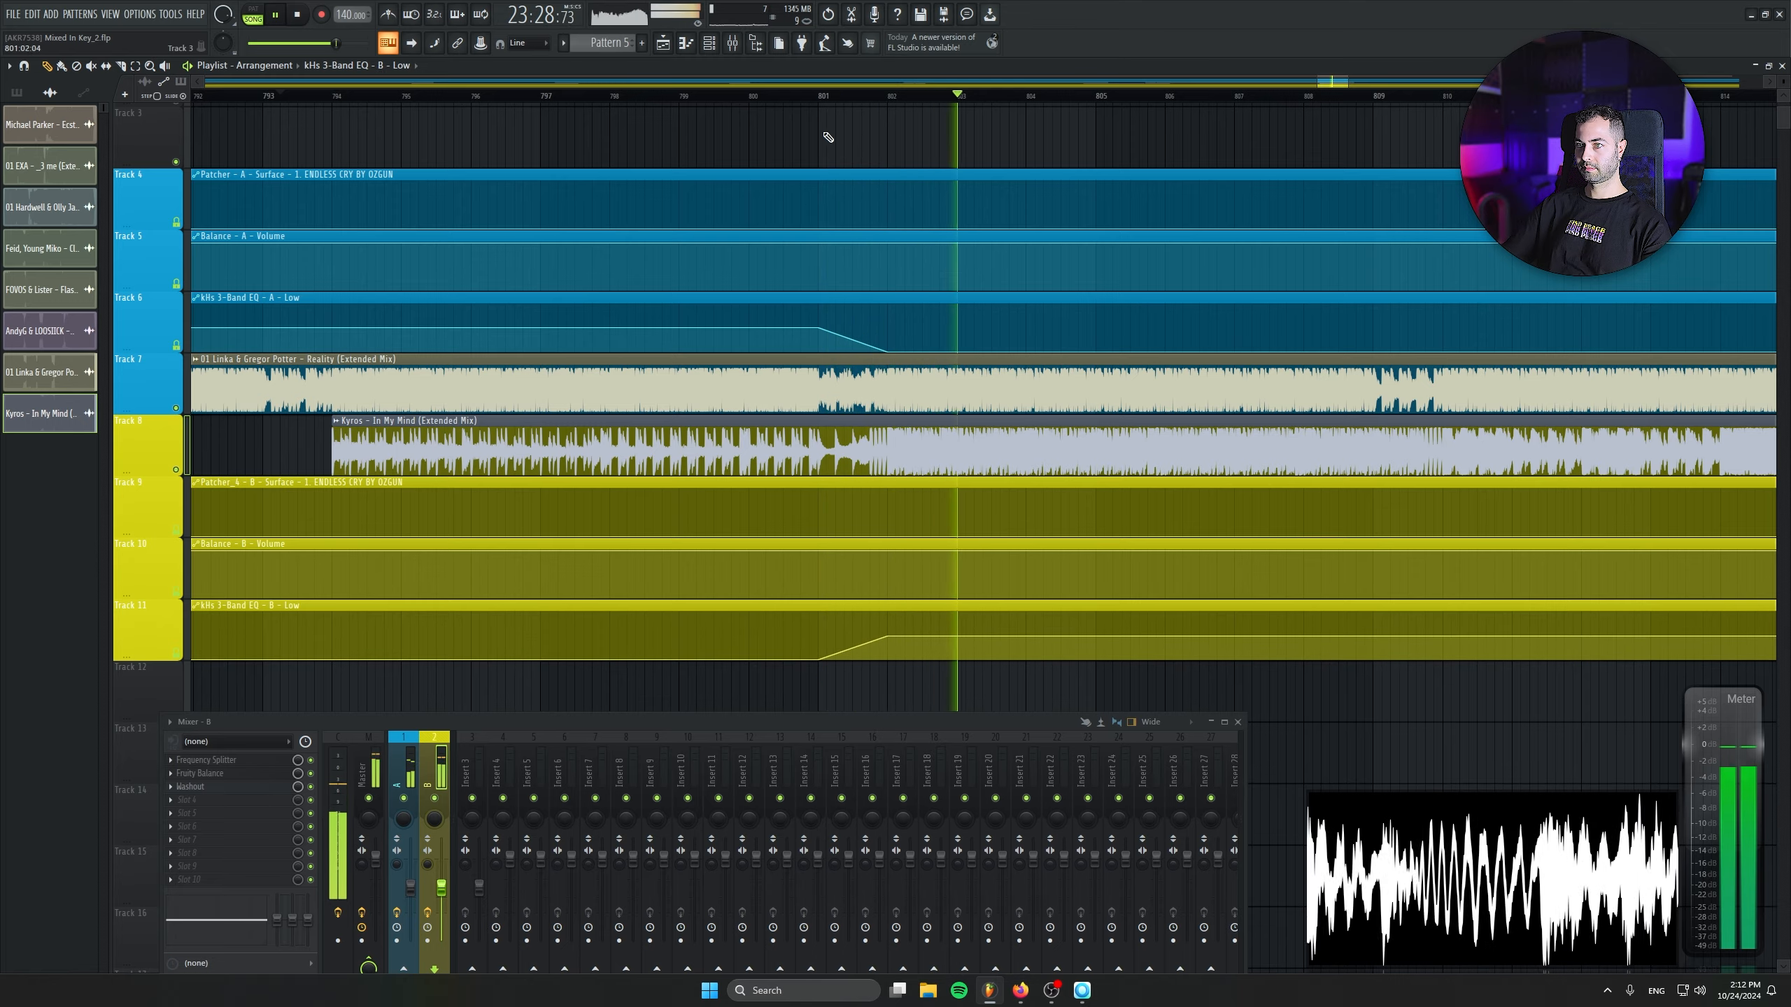
- Play back the transition from Reality into In My Mind from bar 801
left_click_drag(803, 91, 818, 90)
left_click(817, 93)
left_click_drag(975, 416, 837, 405)
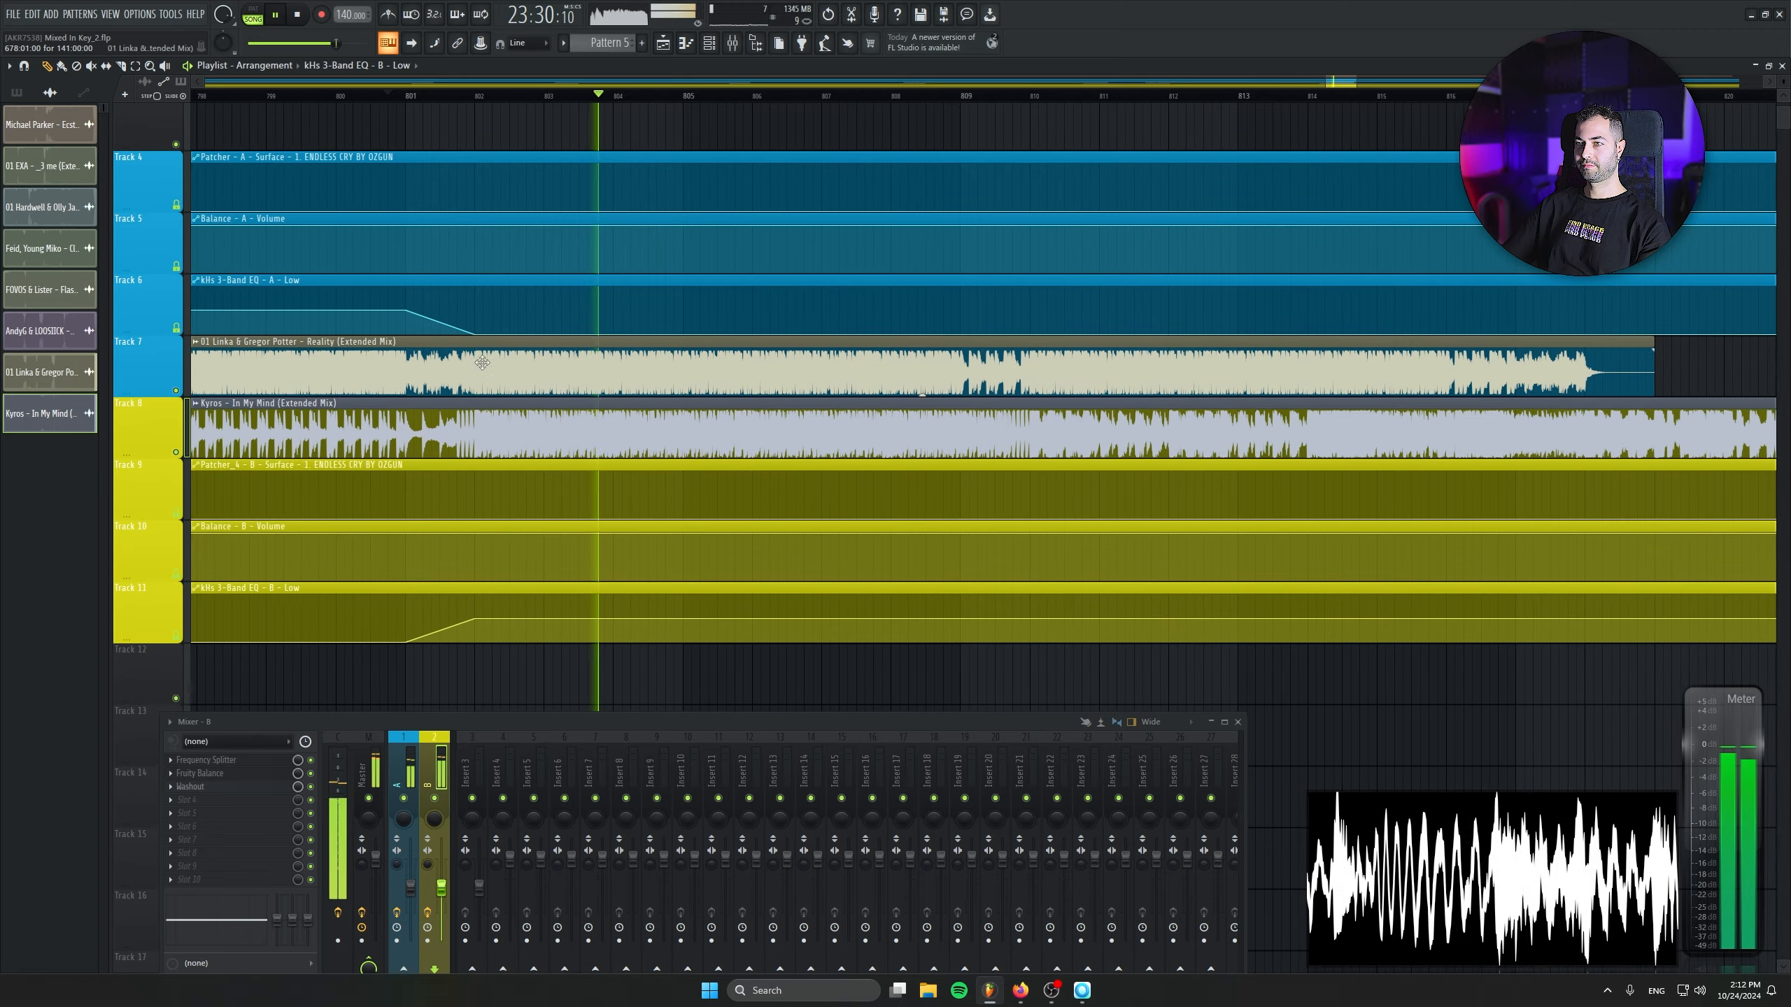
- Slice the Reality clip on Track 7 at bars 810 and 818 and delete the section between the cuts
left_click(125, 65)
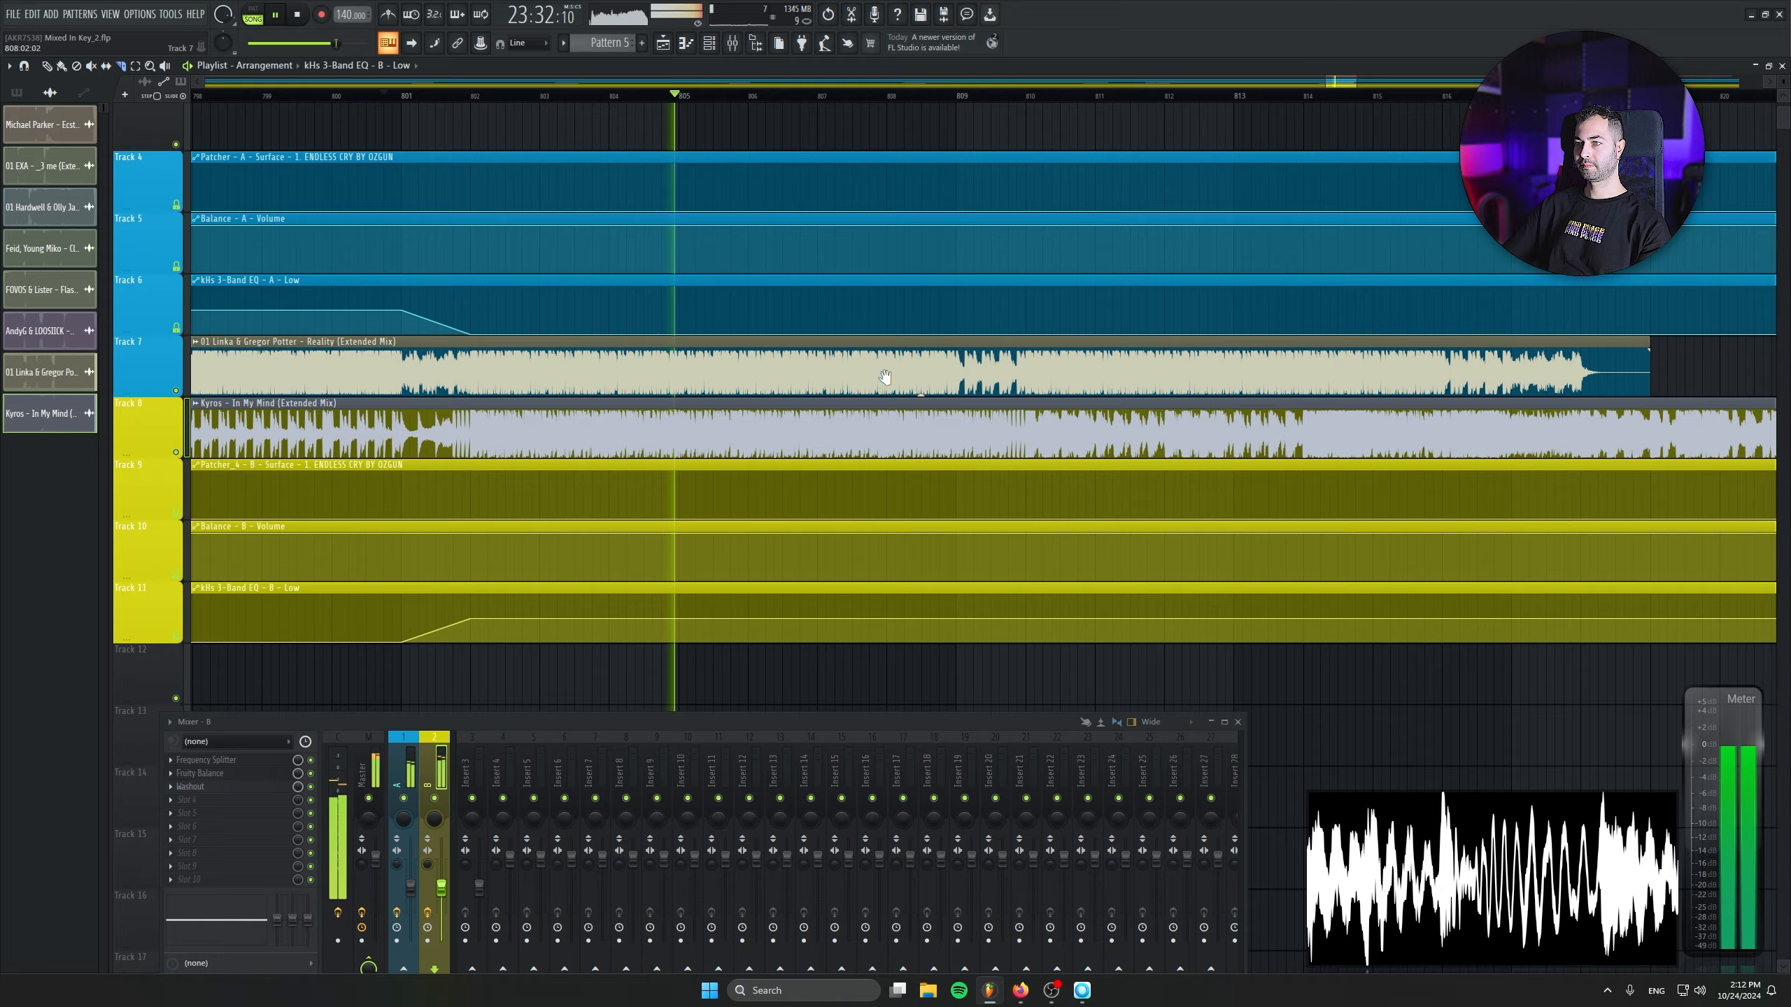
left_click_drag(645, 340, 504, 348)
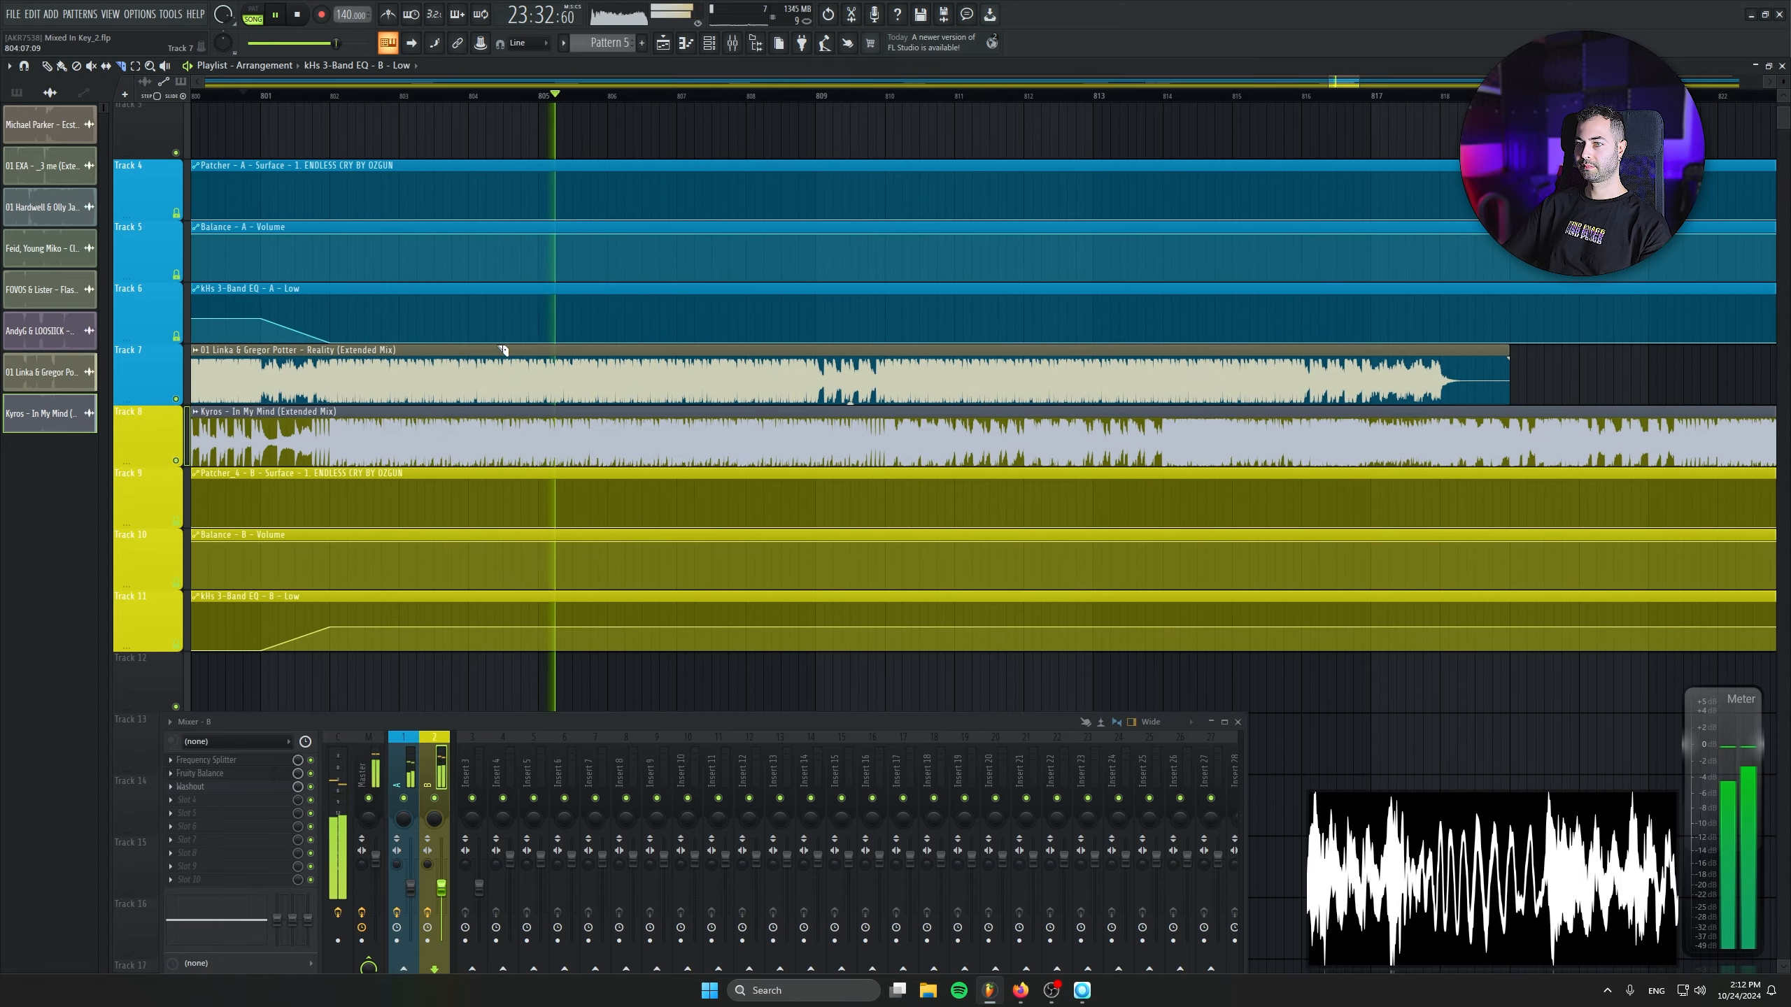
left_click(887, 375)
left_click(1439, 376)
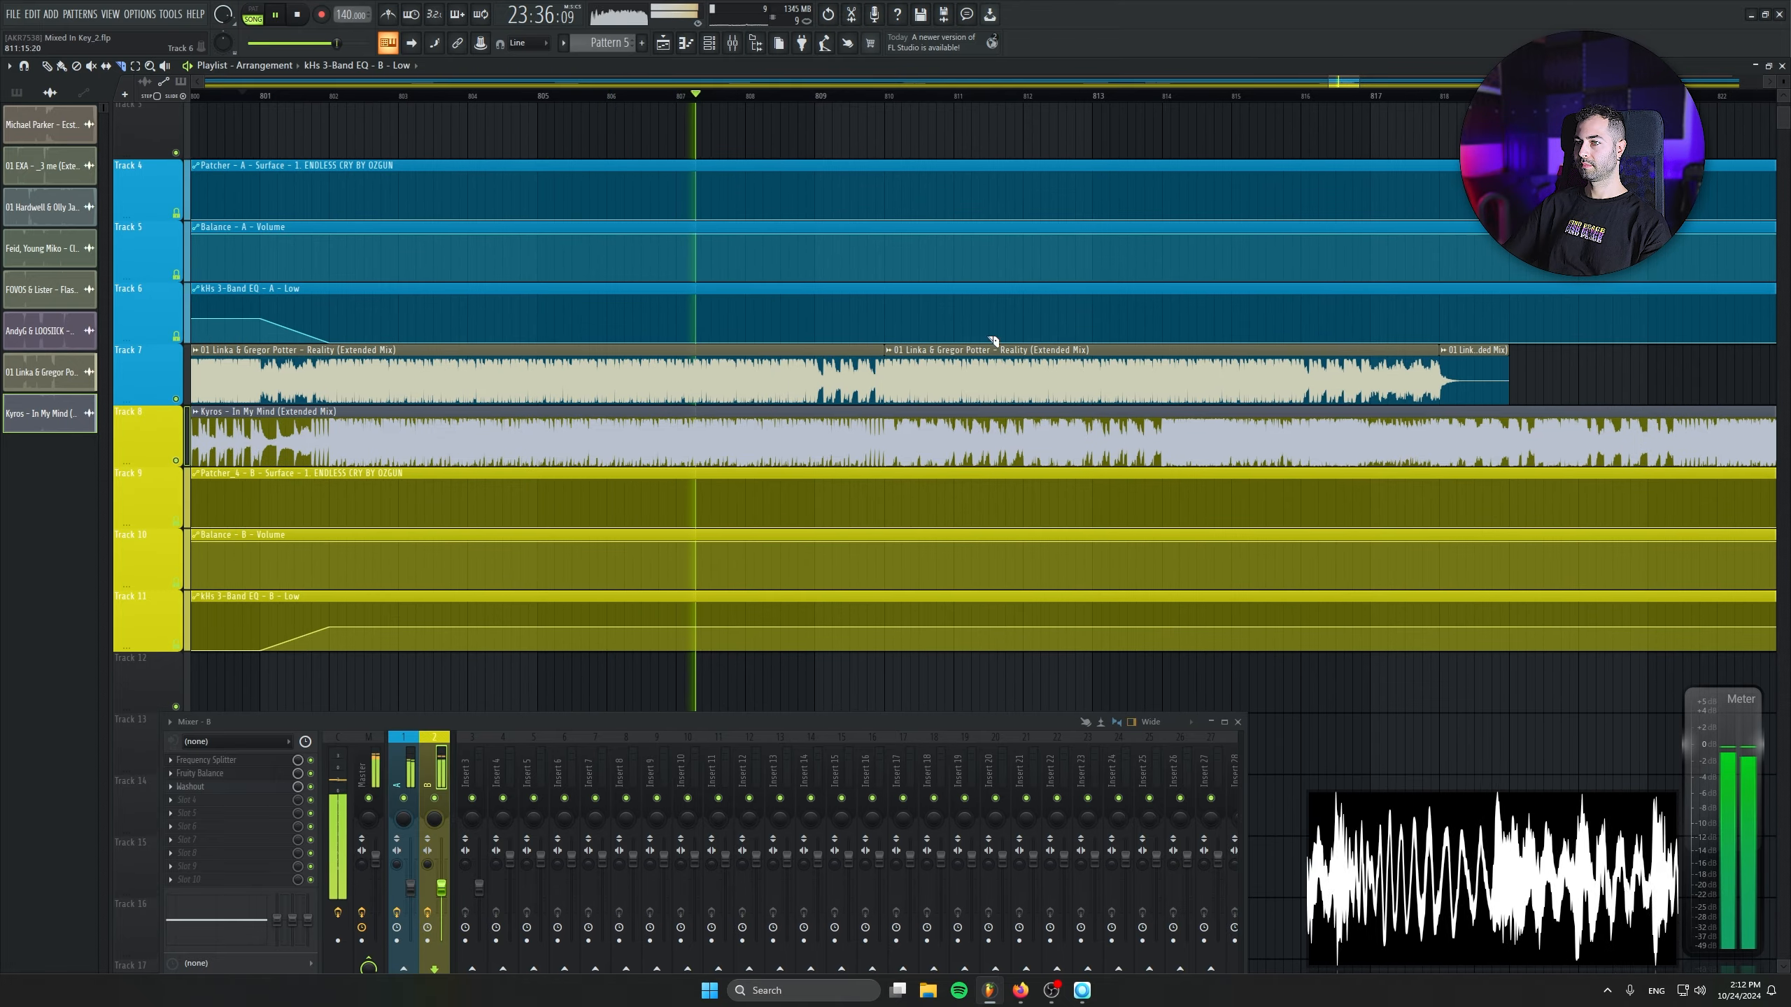
right_click(1033, 368)
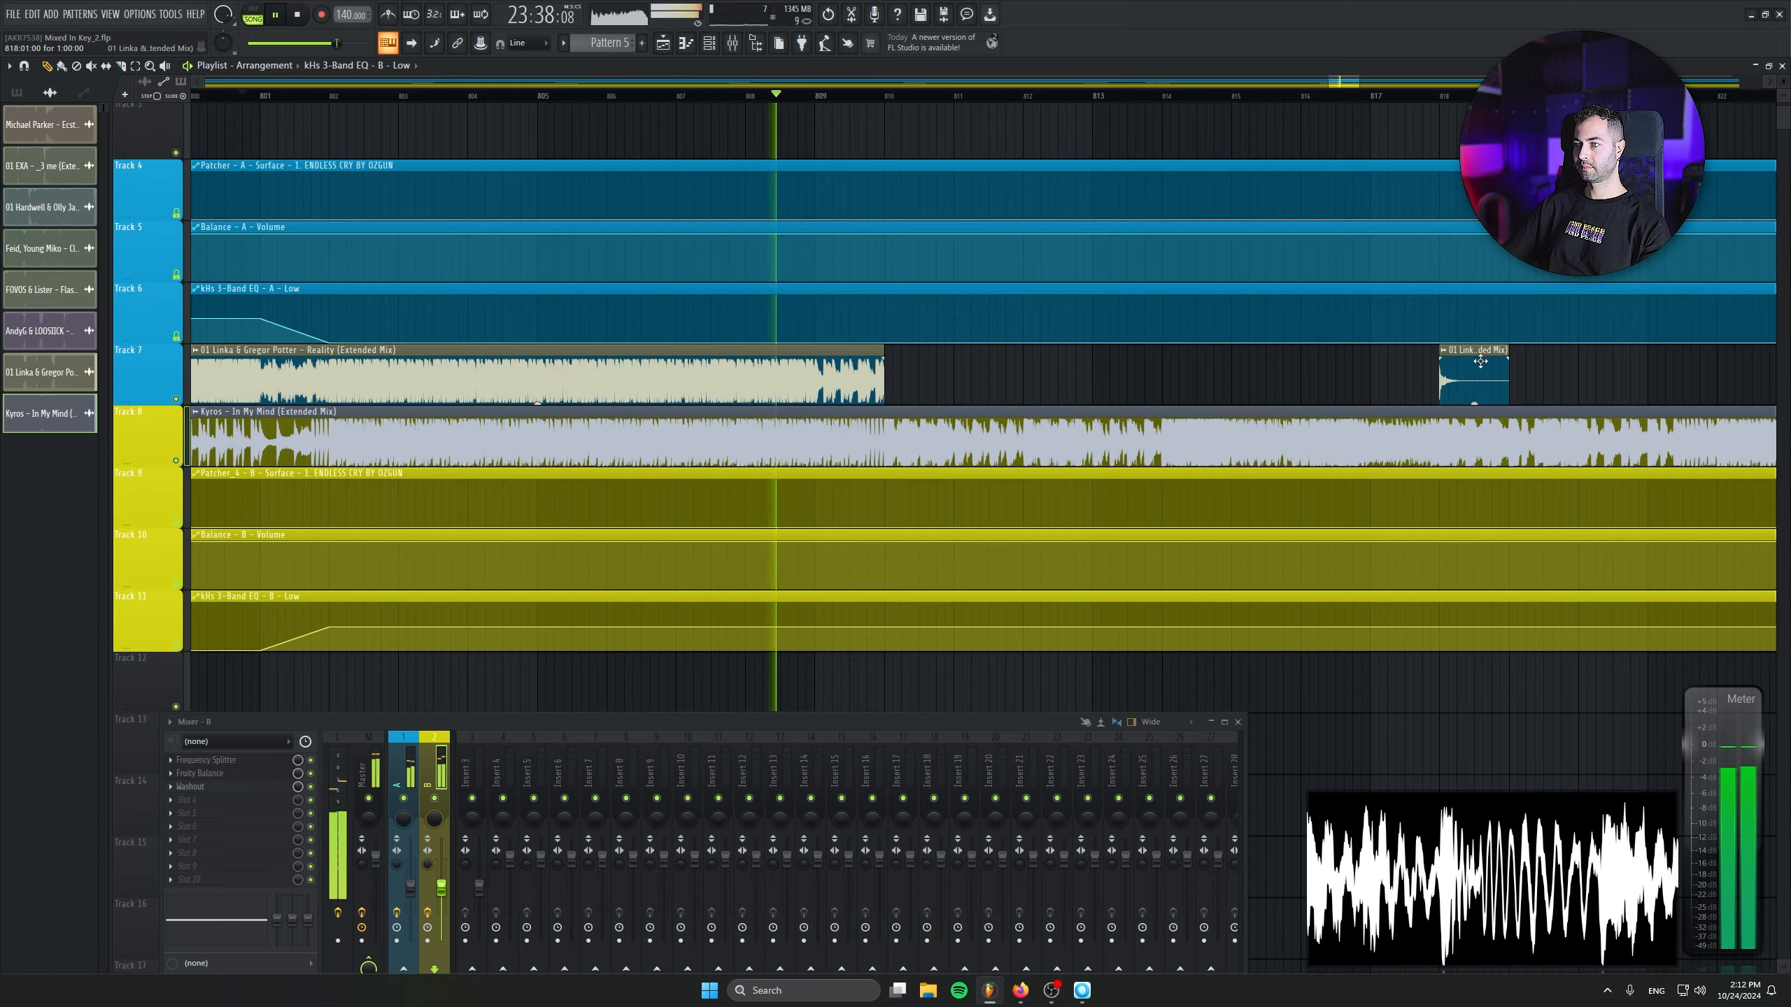
- Move the leftover Reality tail on Track 7 back to bar 810 so it joins the first part, and stop playback
left_click_drag(1479, 361, 924, 365)
scroll(982, 395, "up", 3)
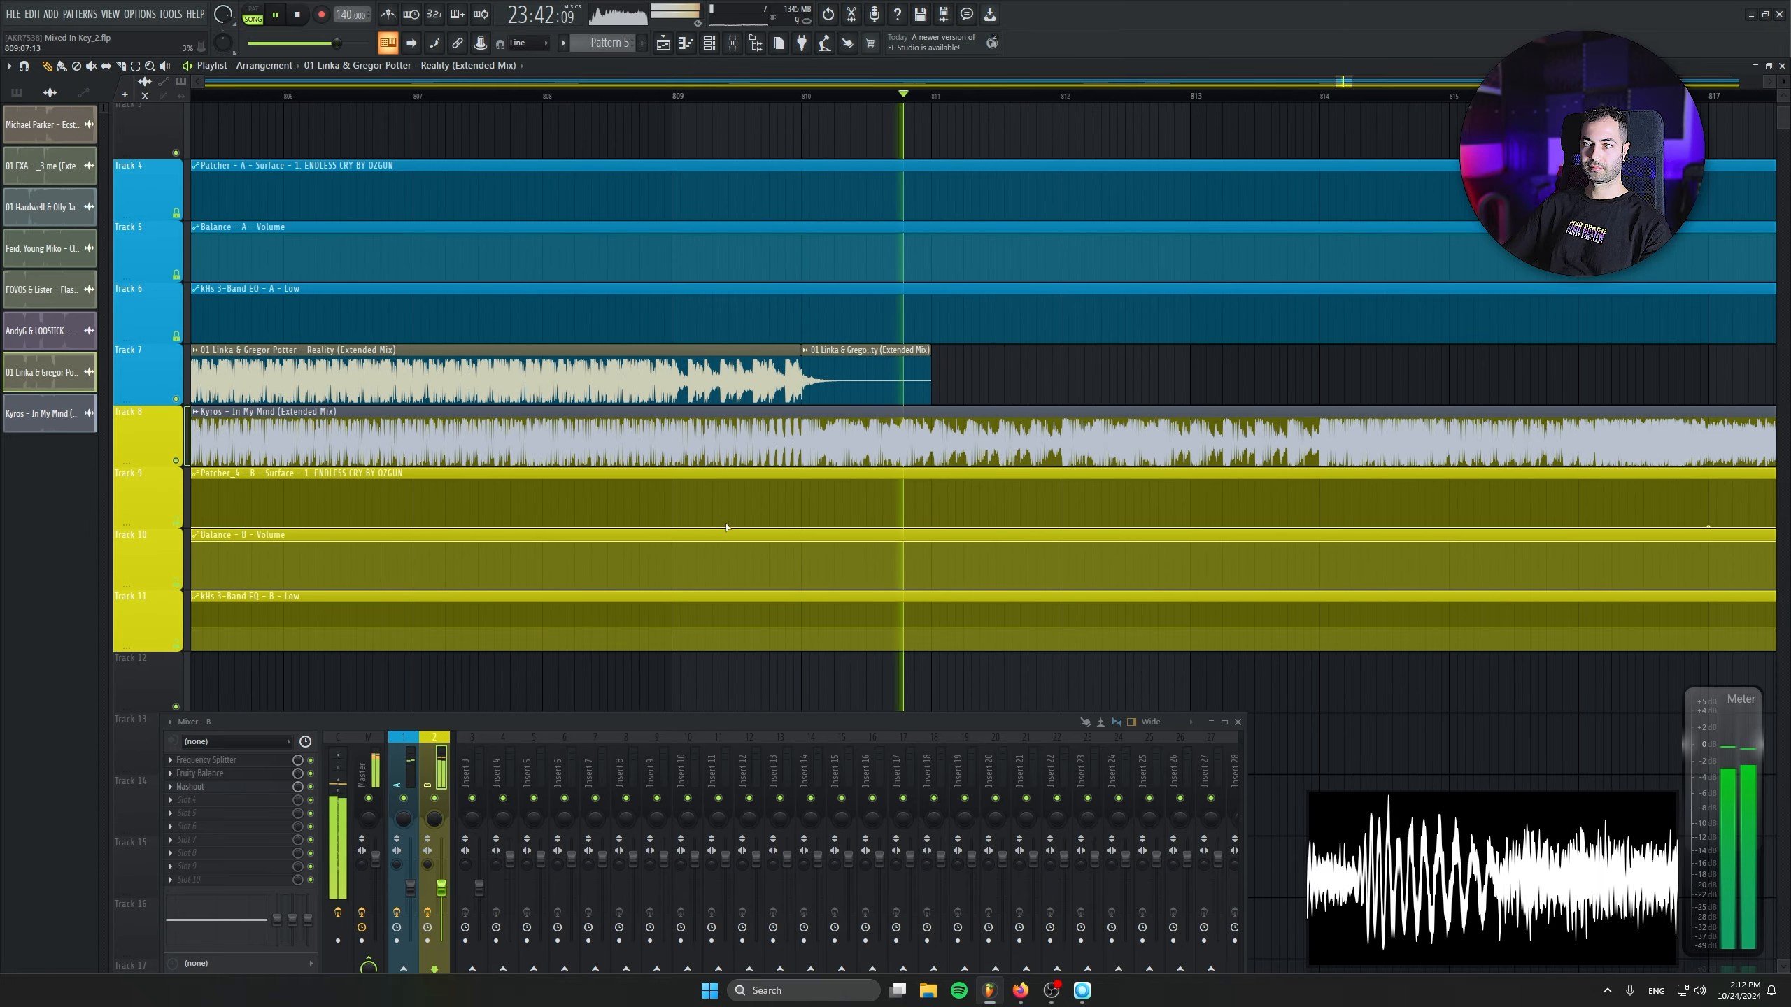
key("space")
- Shape a small peak in Track 4's Patcher Surface automation, rising from bar 807 to bar 810 and falling back to minimum by bar 813
scroll(872, 508, "up", 2)
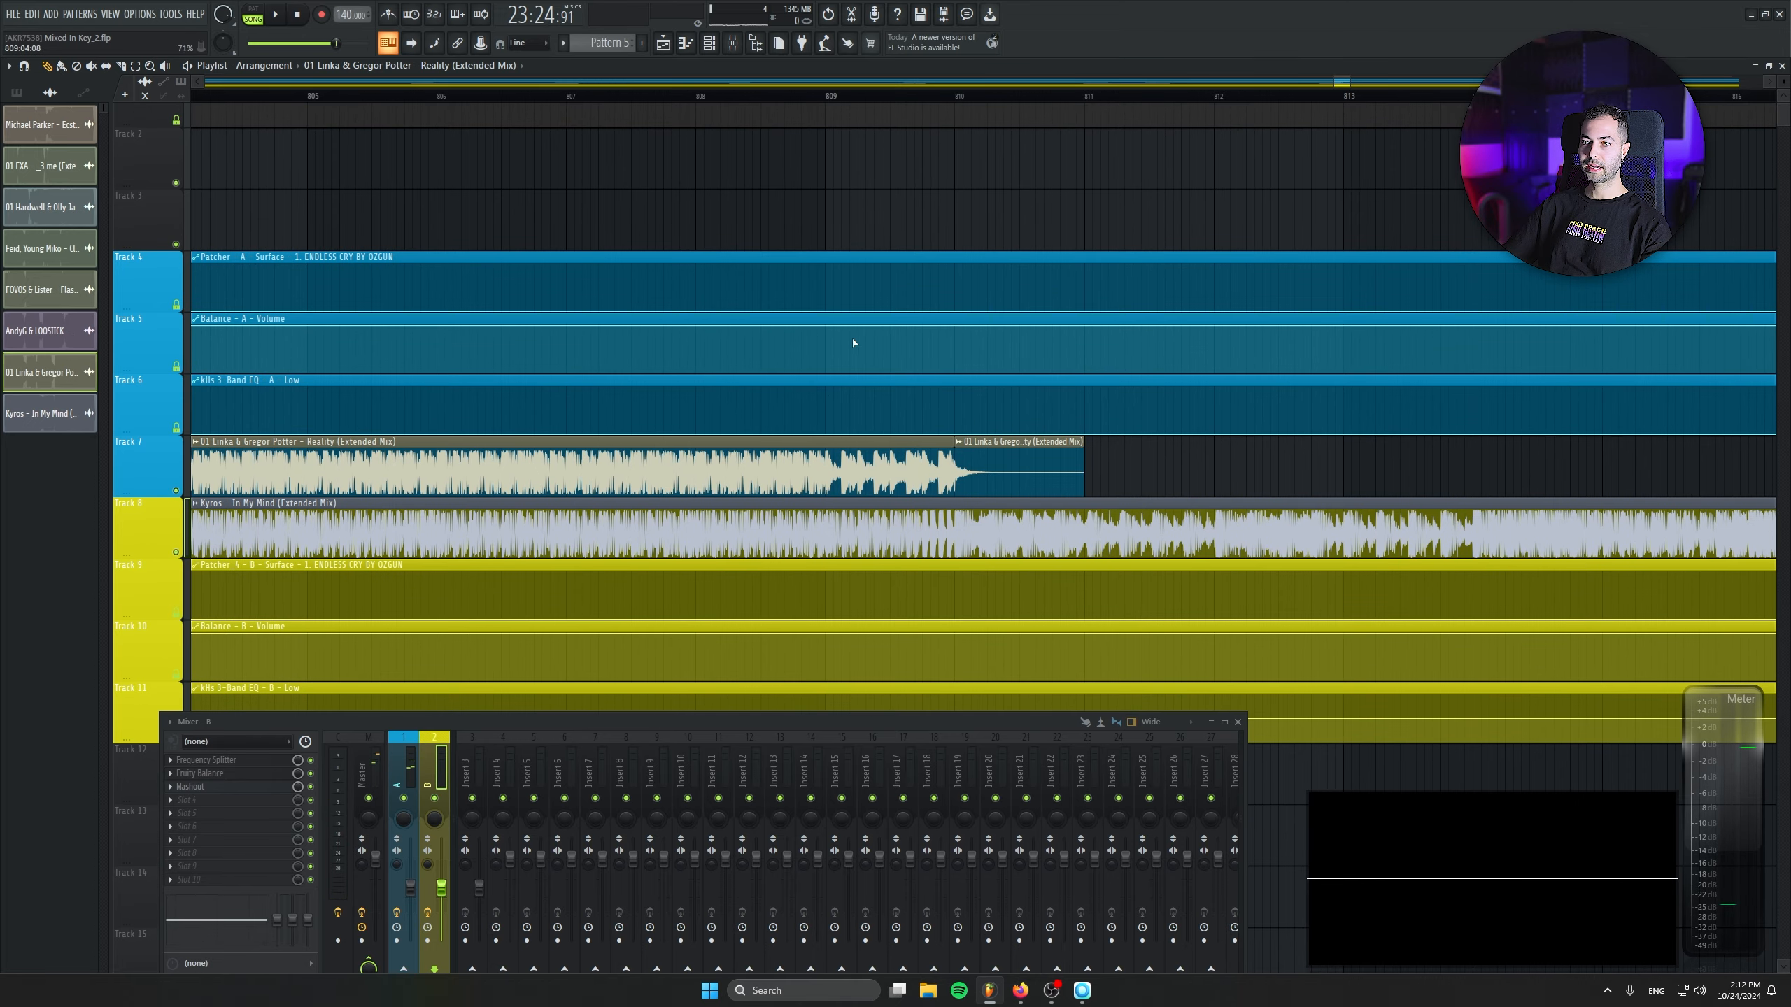
left_click(829, 315)
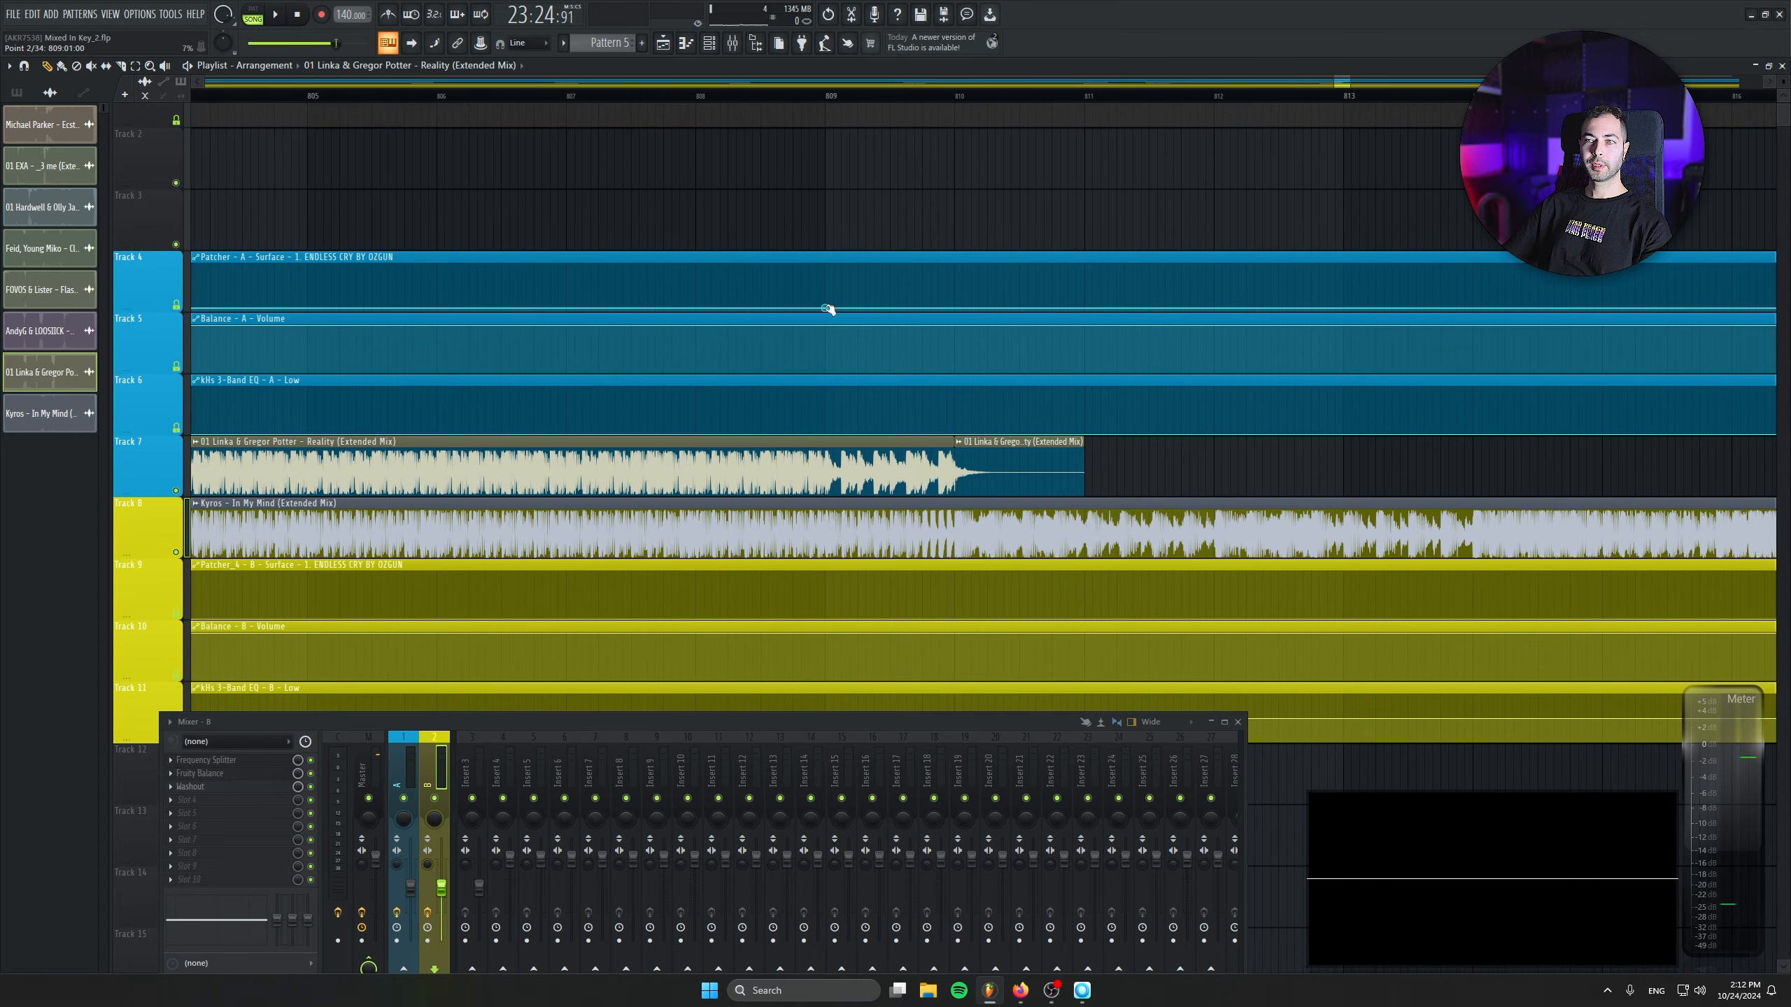
left_click(958, 295)
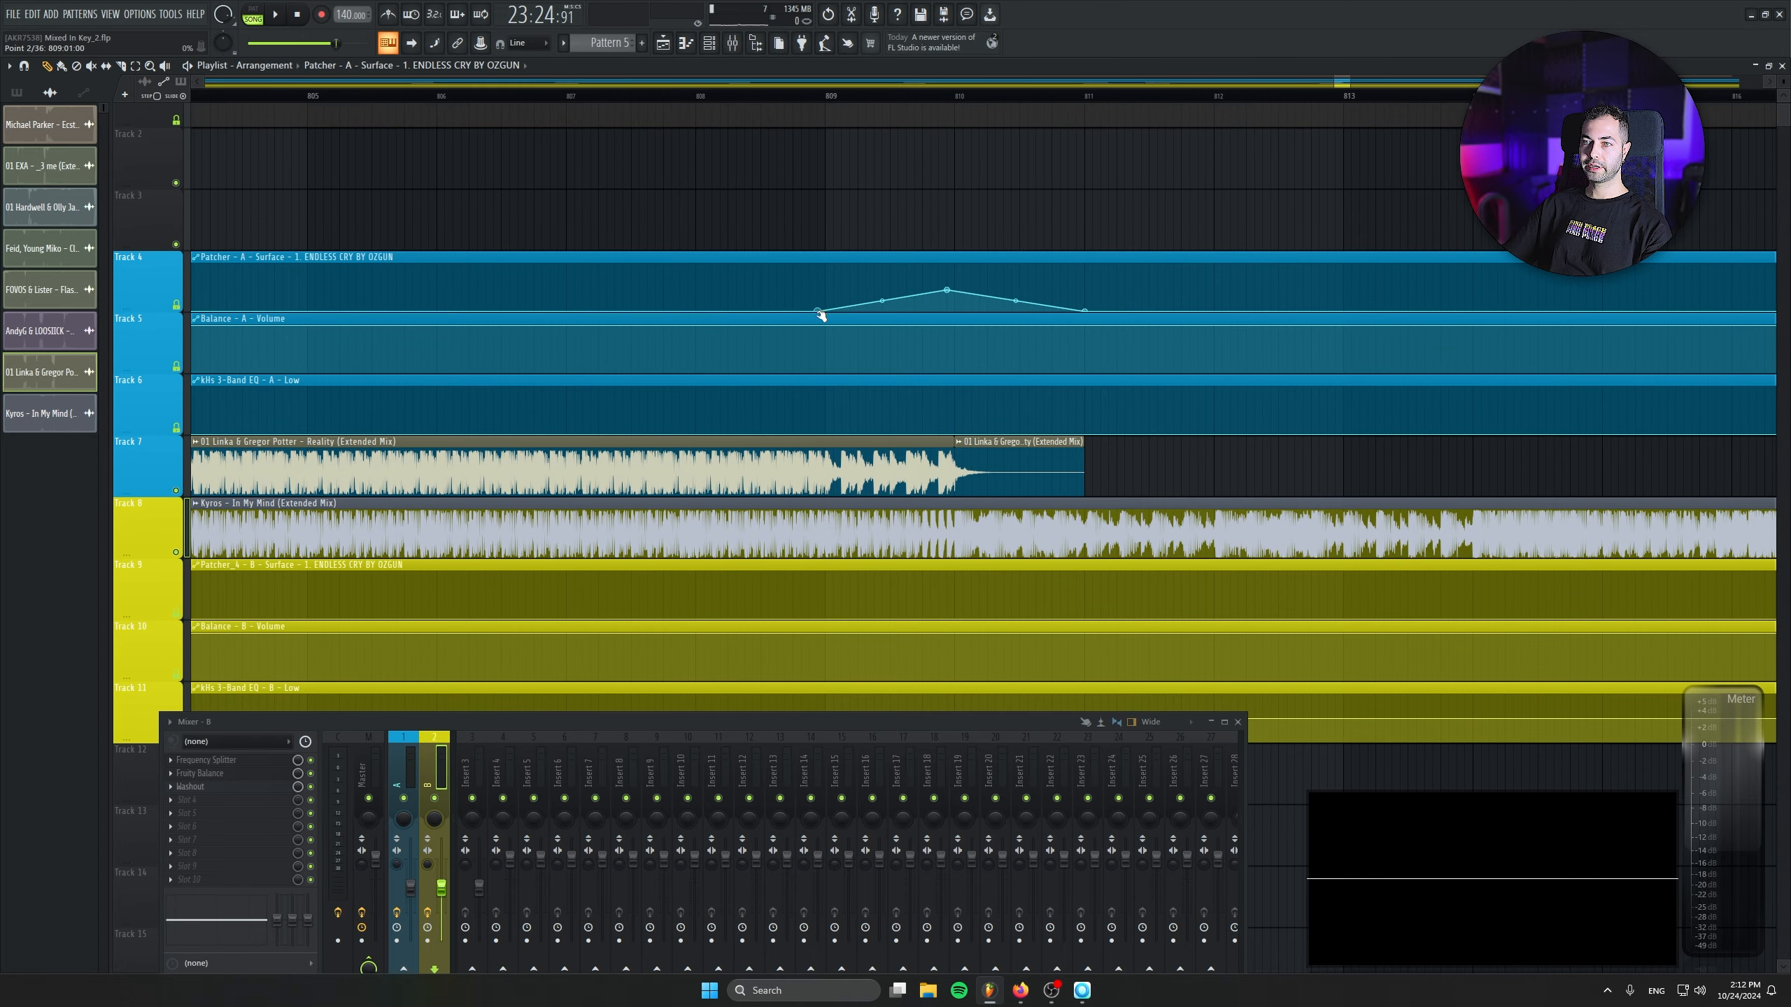
left_click_drag(821, 315, 573, 333)
left_click_drag(819, 296, 1343, 329)
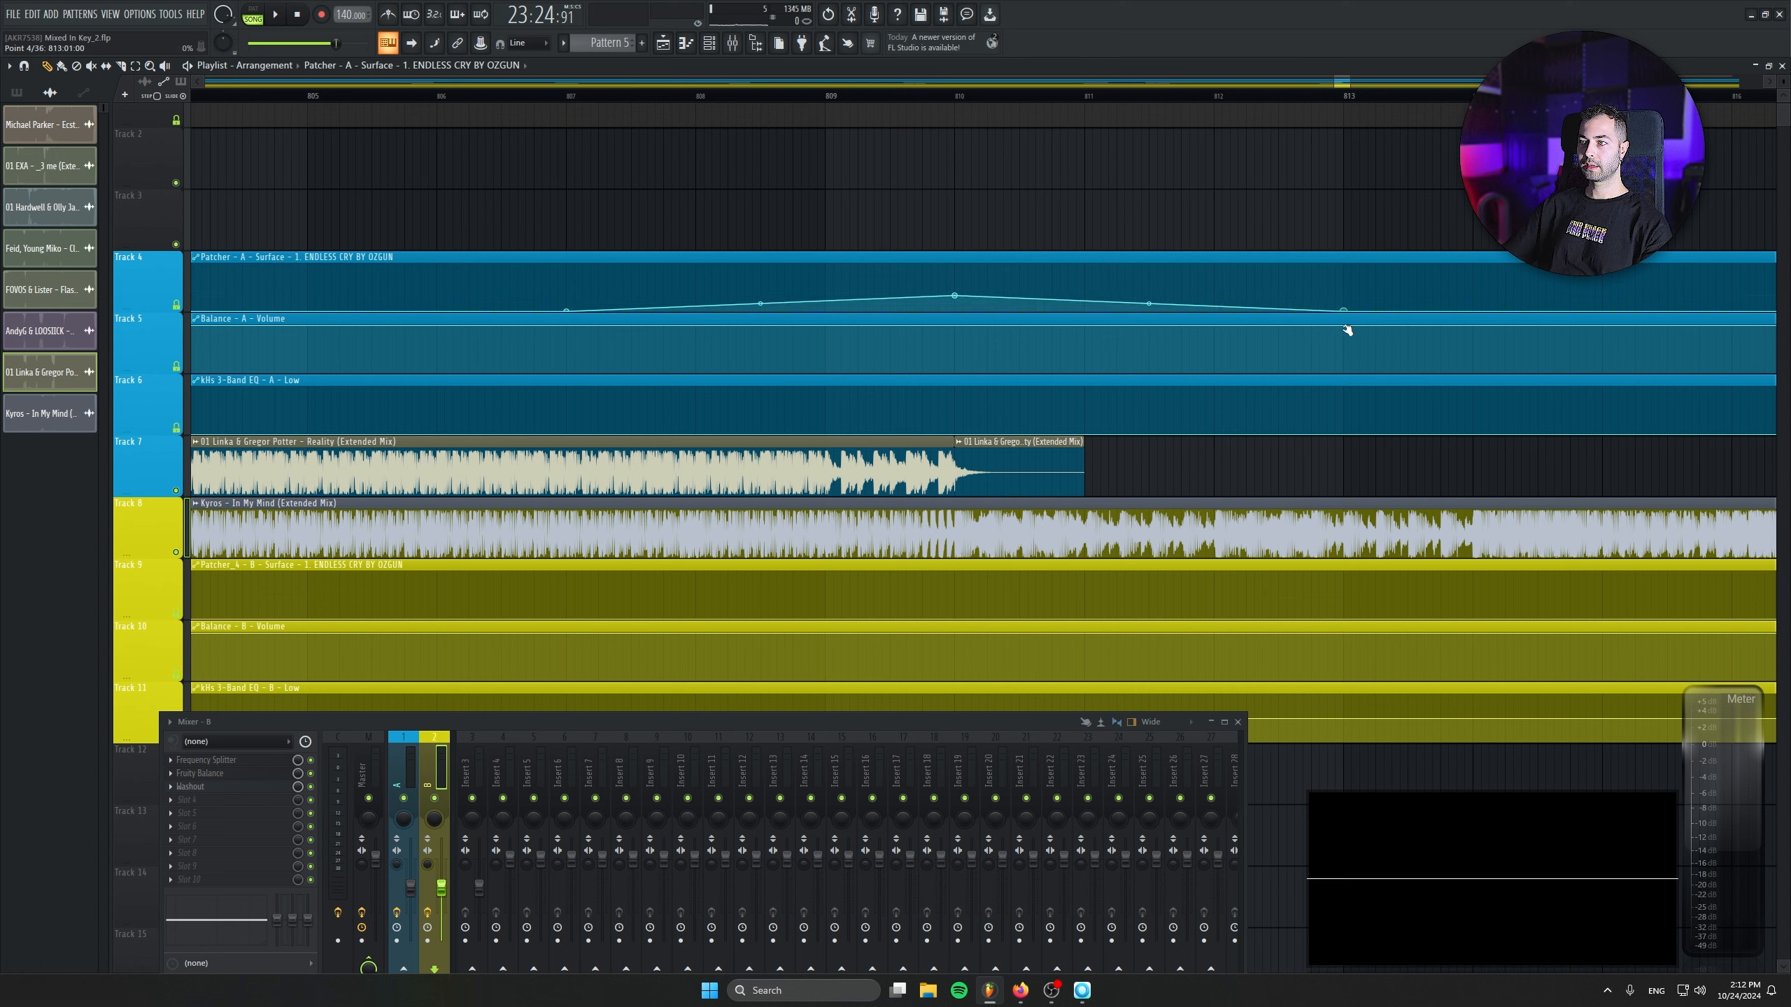
- Play back the end of Reality with the Track 4 effect automation and view the whole arrangement
key("space")
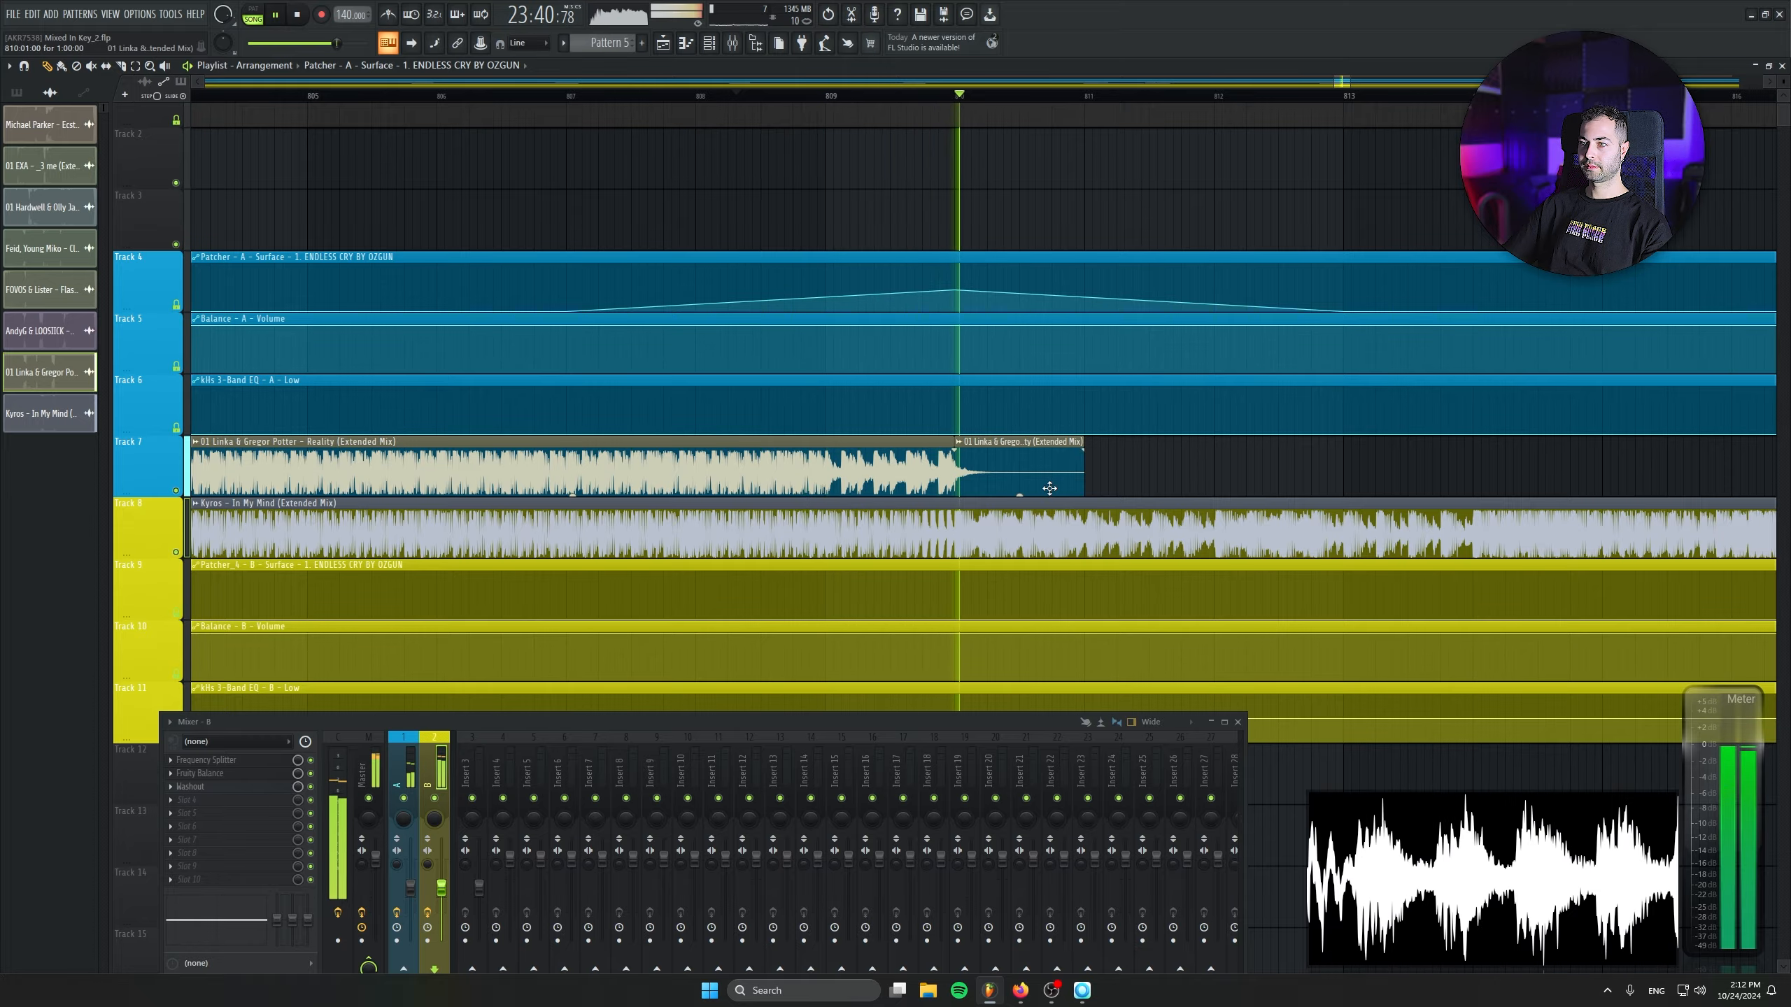
scroll(830, 591, "down", 5)
scroll(830, 591, "down", 5)
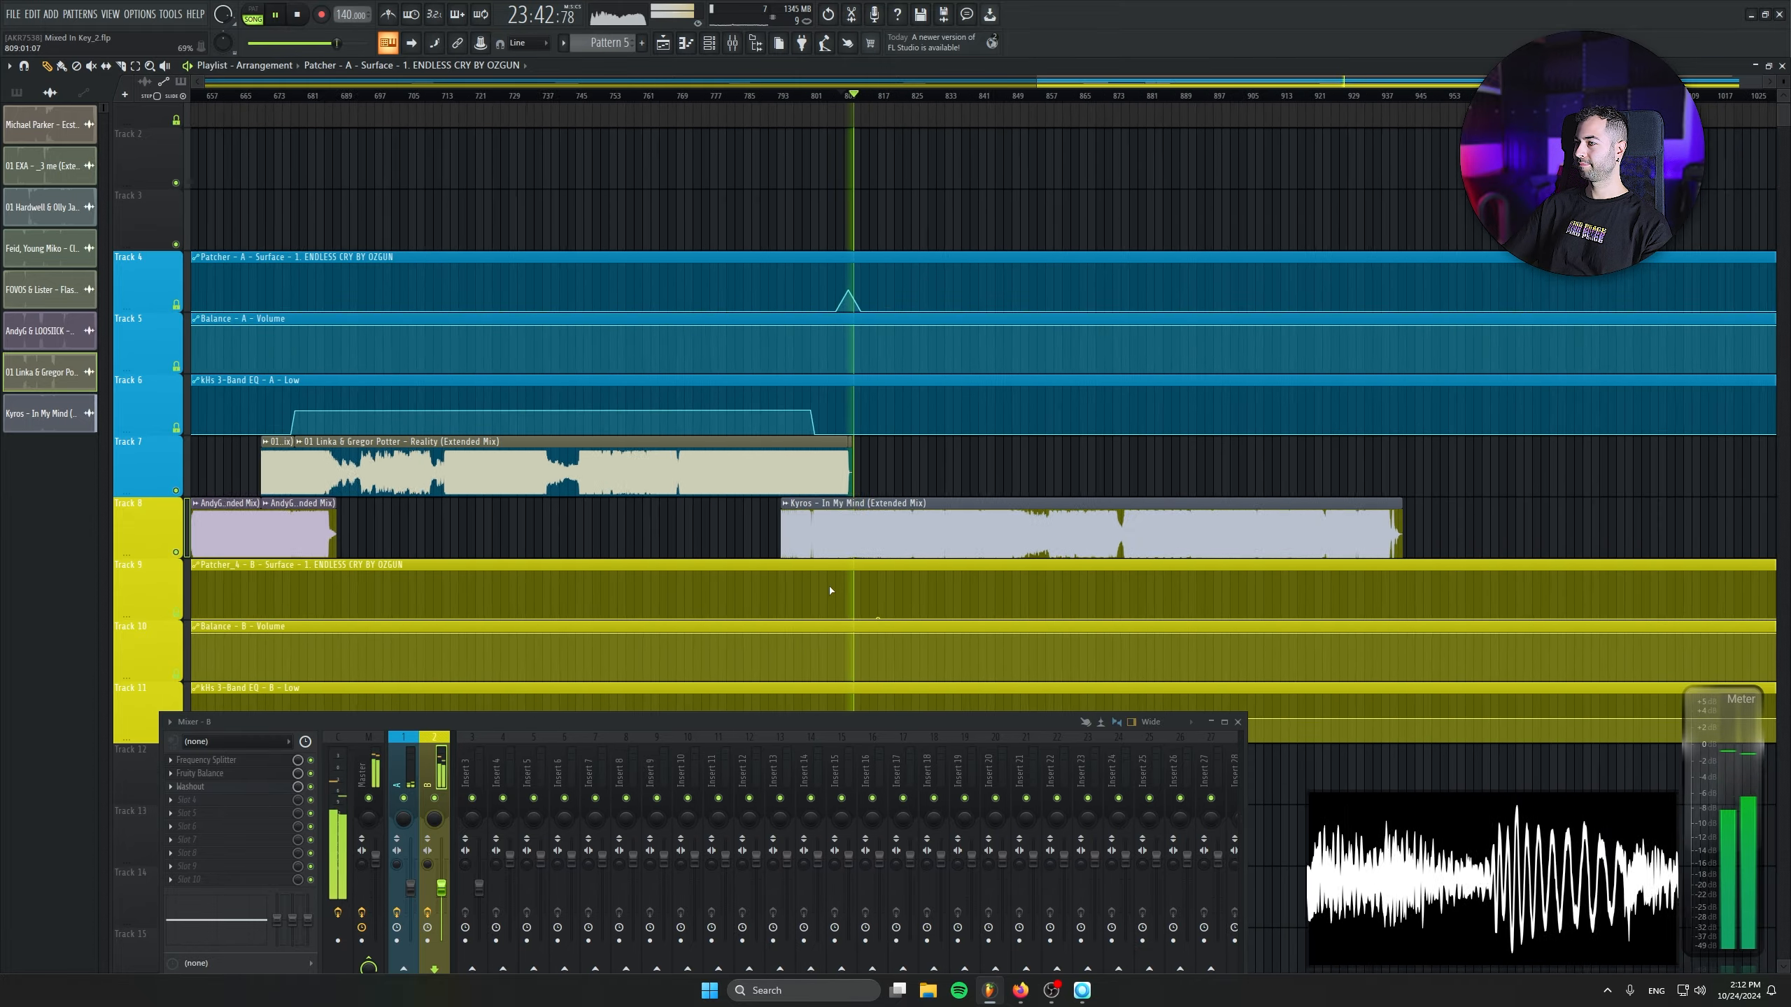
scroll(867, 591, "down", 2)
scroll(1015, 611, "down", 4)
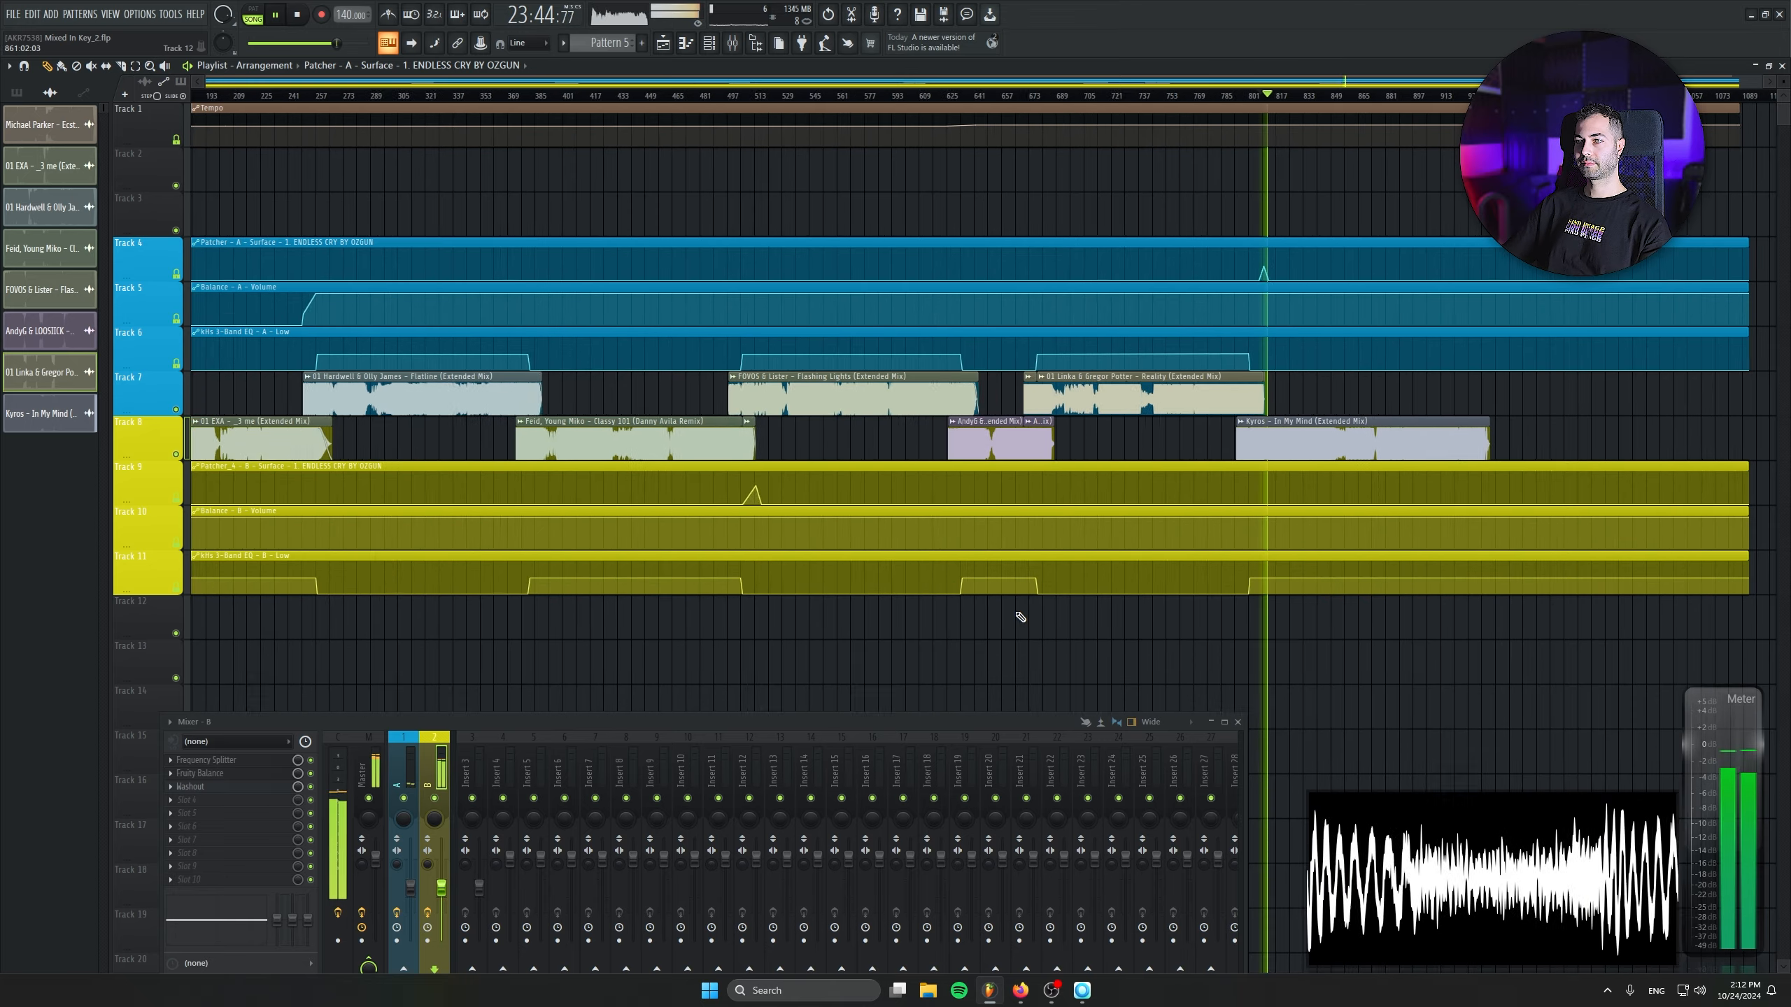
scroll(1016, 612, "down", 2)
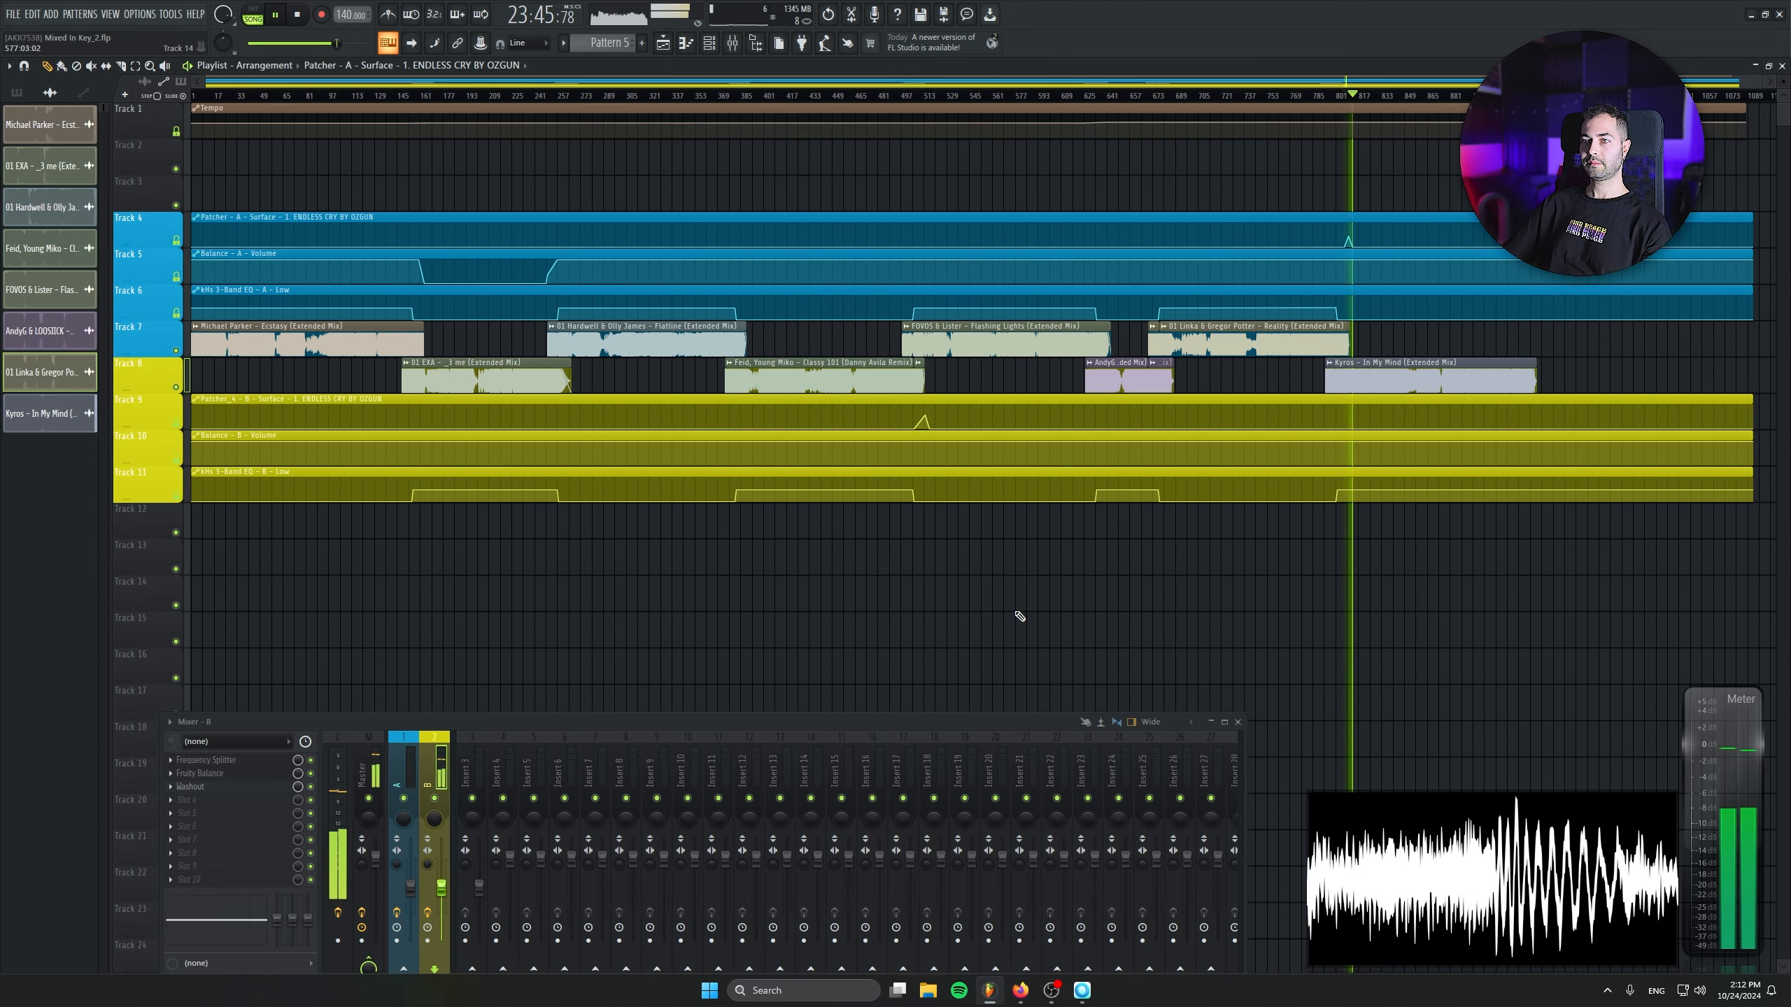
- Spot-check playback at several points through the In My Mind clip towards its end, and stop playback
left_click(1413, 96)
left_click(1427, 95)
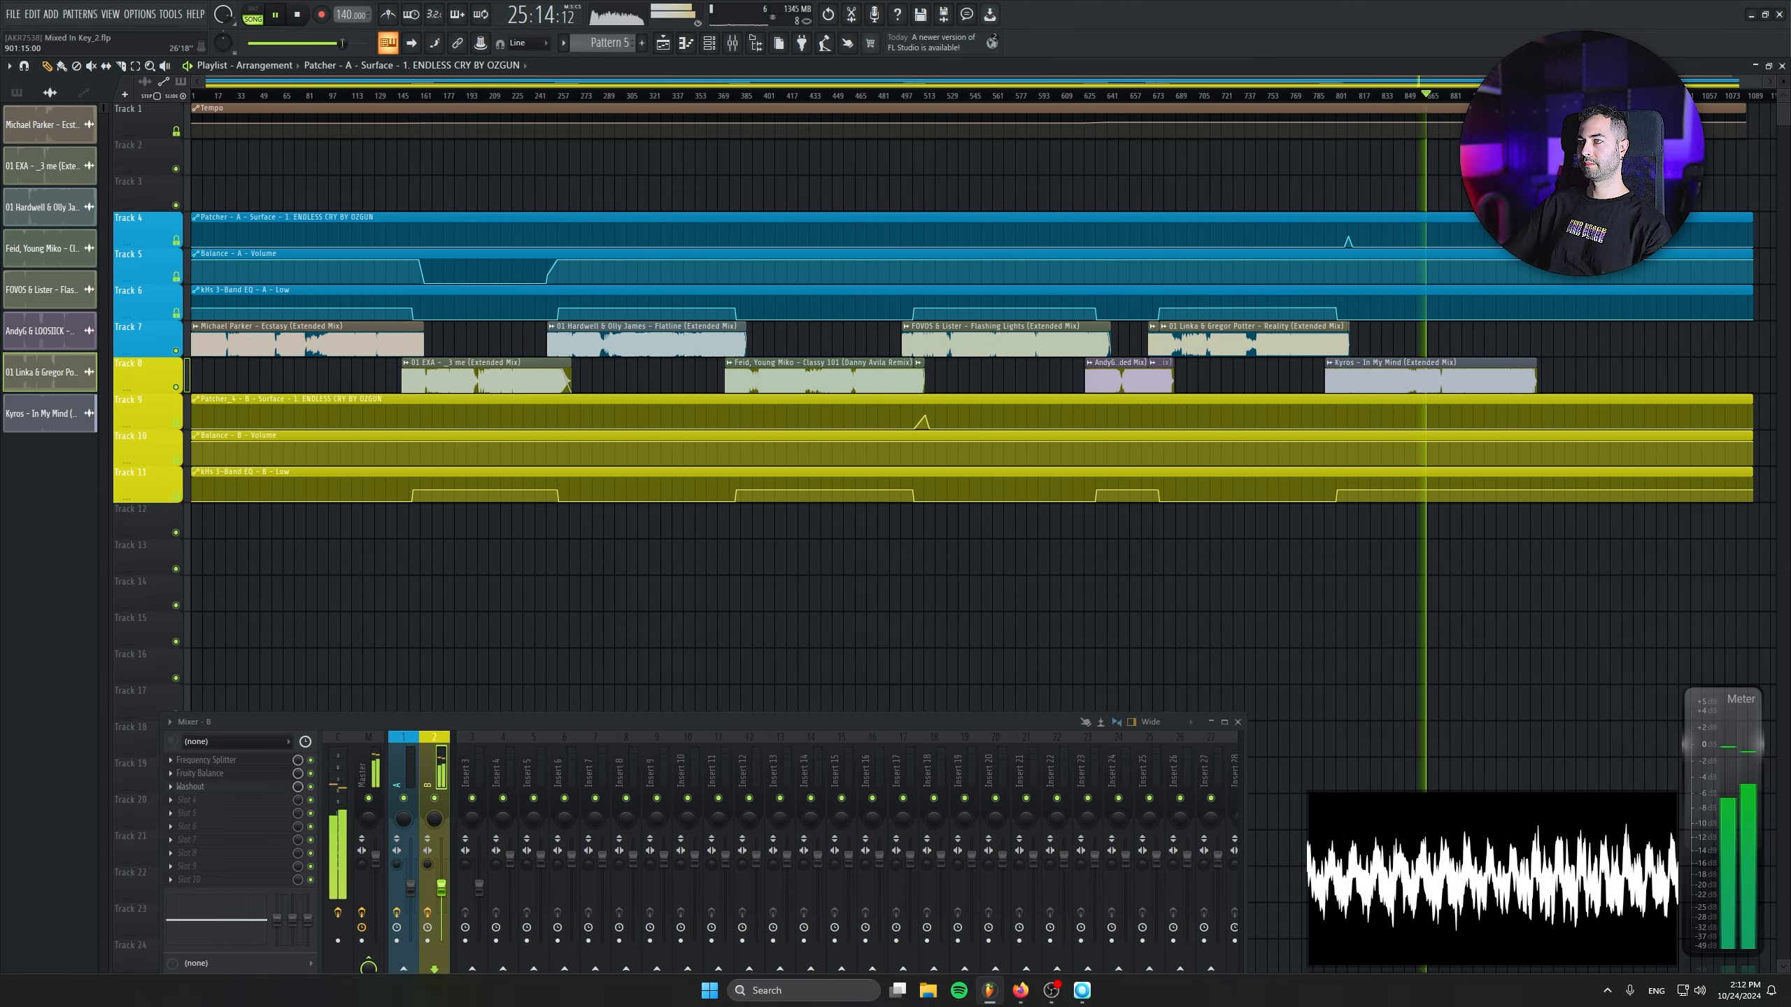
left_click(1484, 95)
left_click(1523, 95)
left_click(1504, 95)
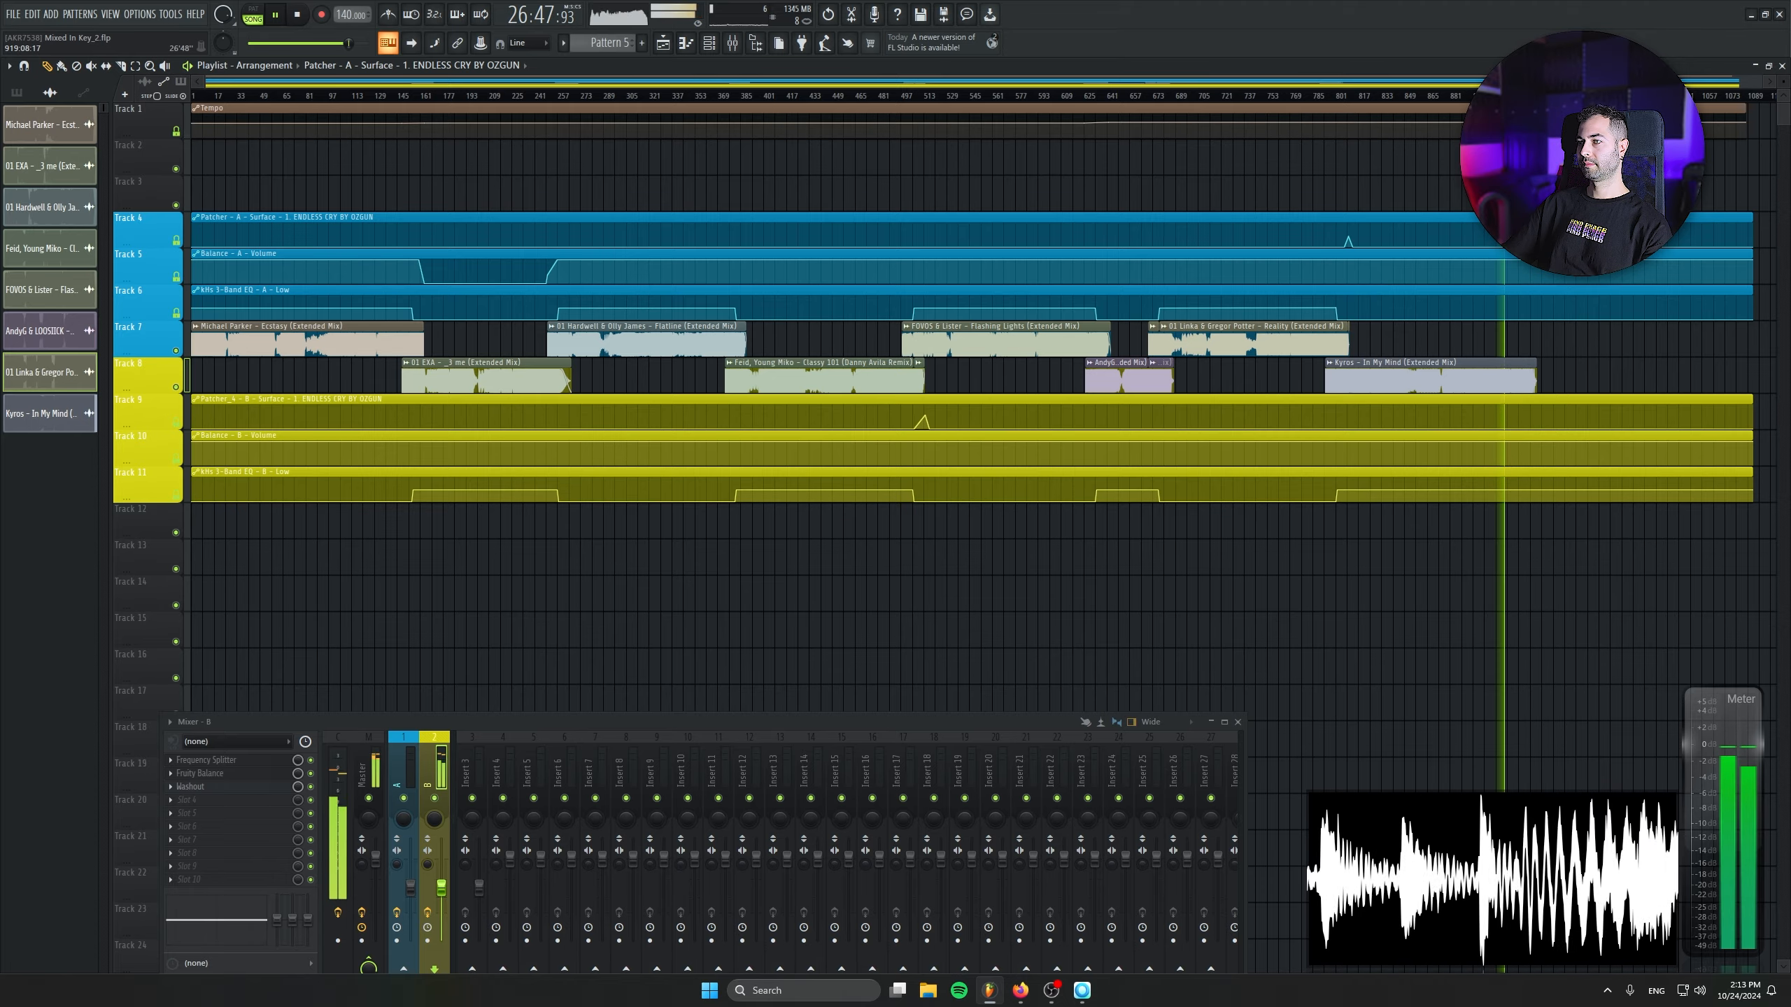
scroll(1675, 406, "up", 5)
key("space")
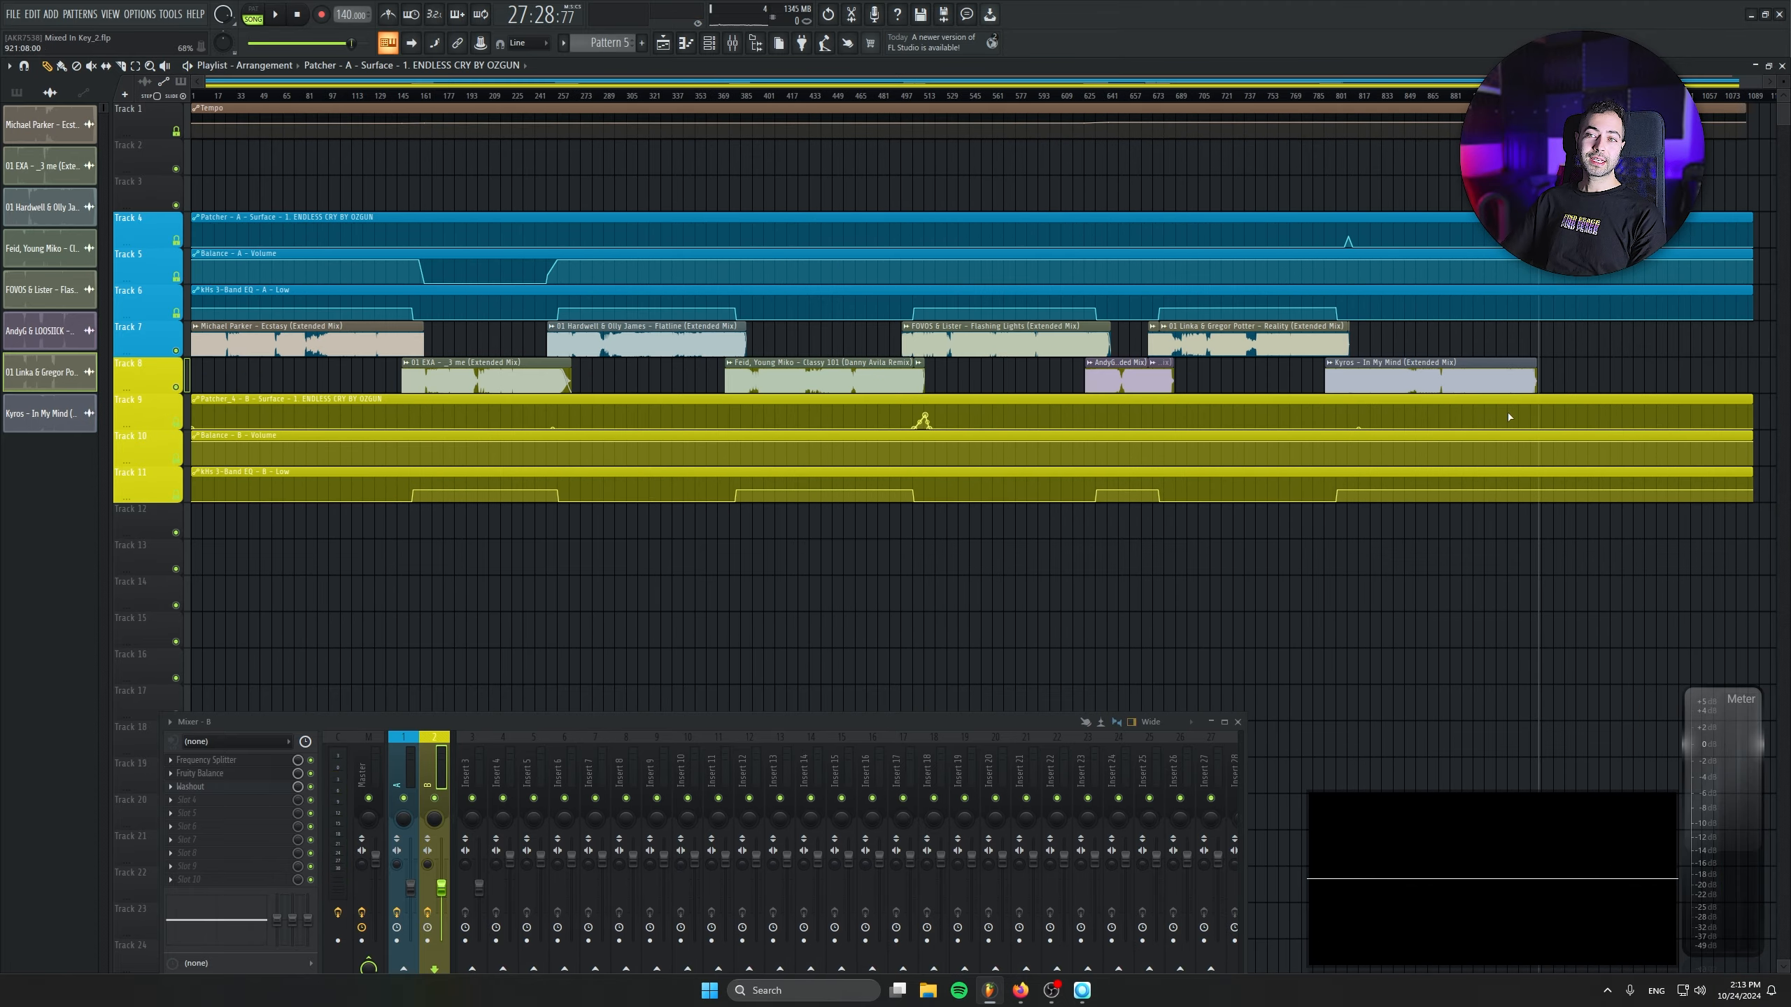
- Save the project and switch to Mixed In Key to view its how-to guides
key("ctrl+s")
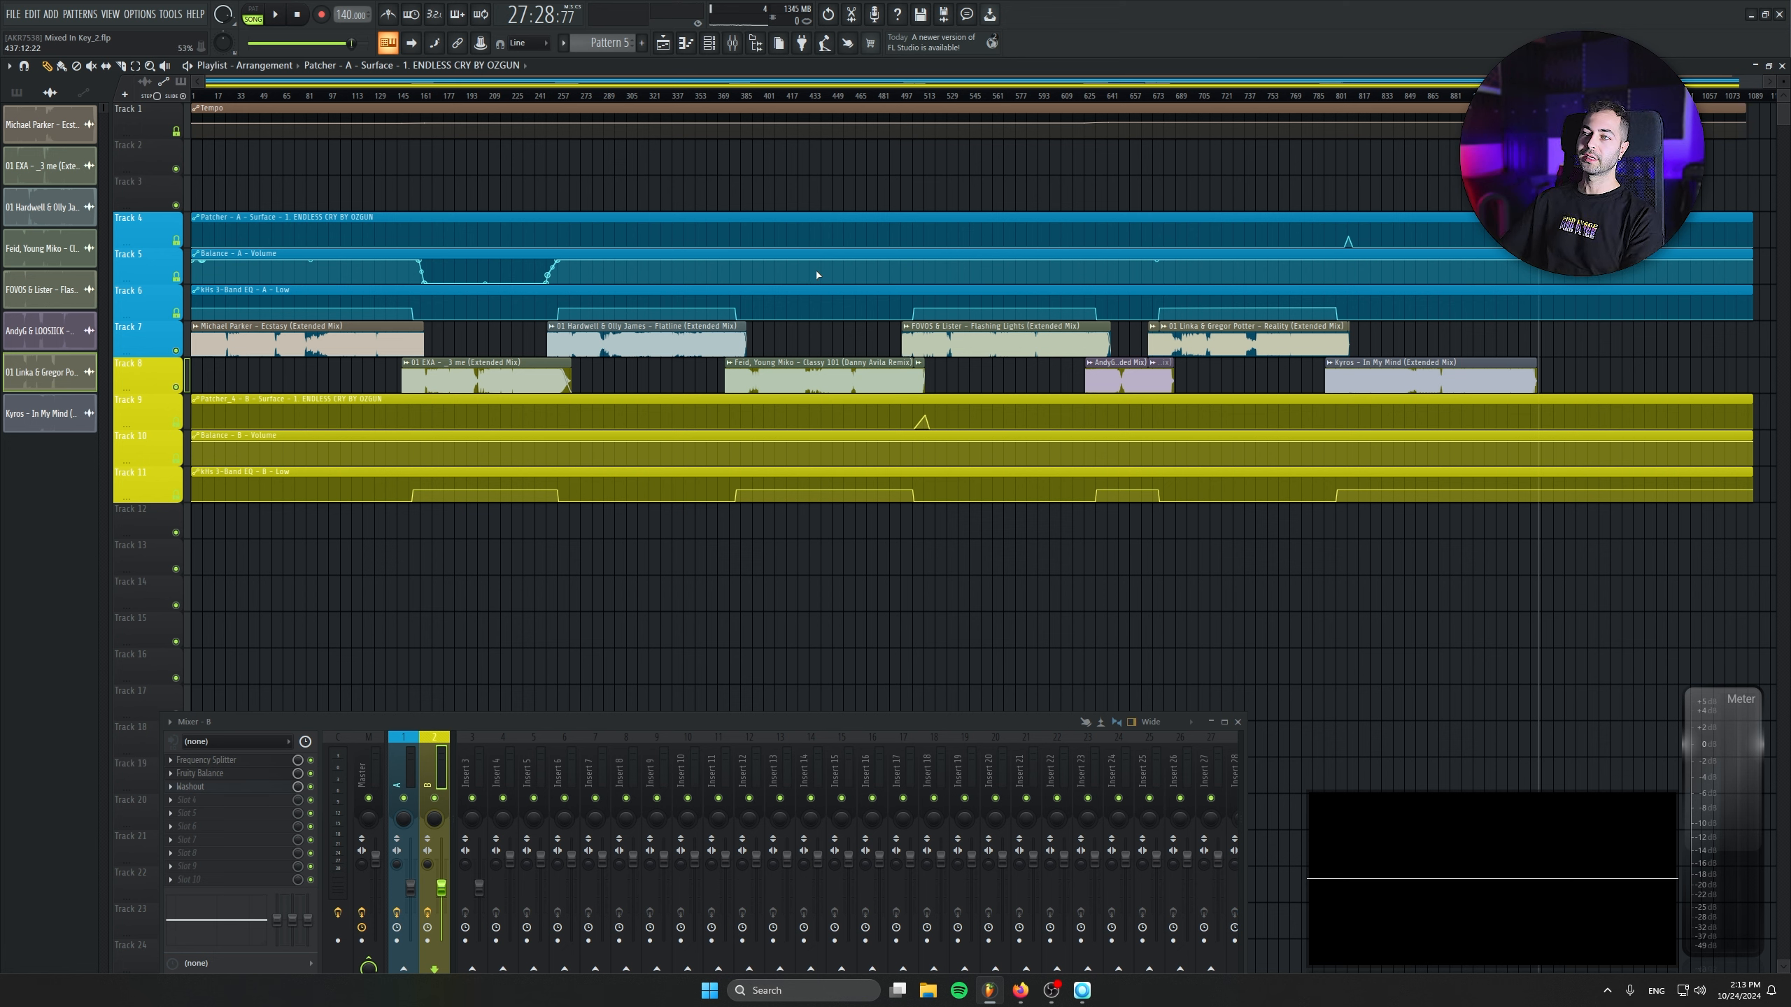
mouse_move(1084, 1005)
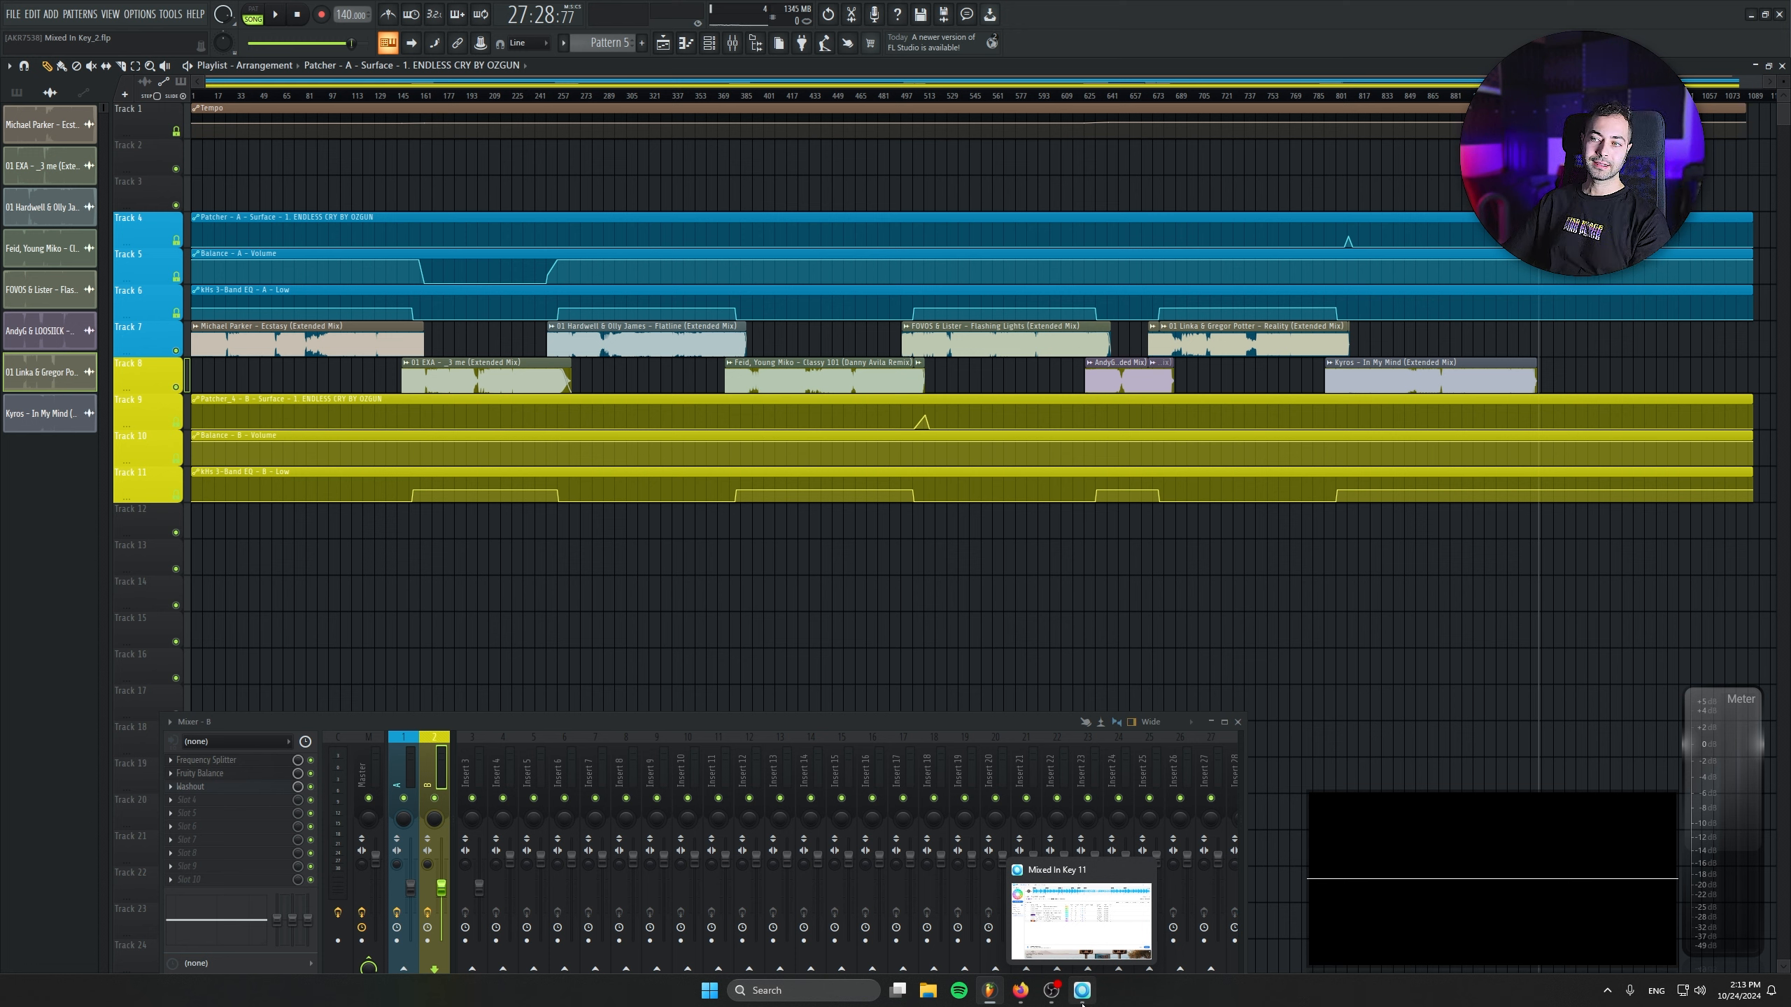
left_click(1082, 1002)
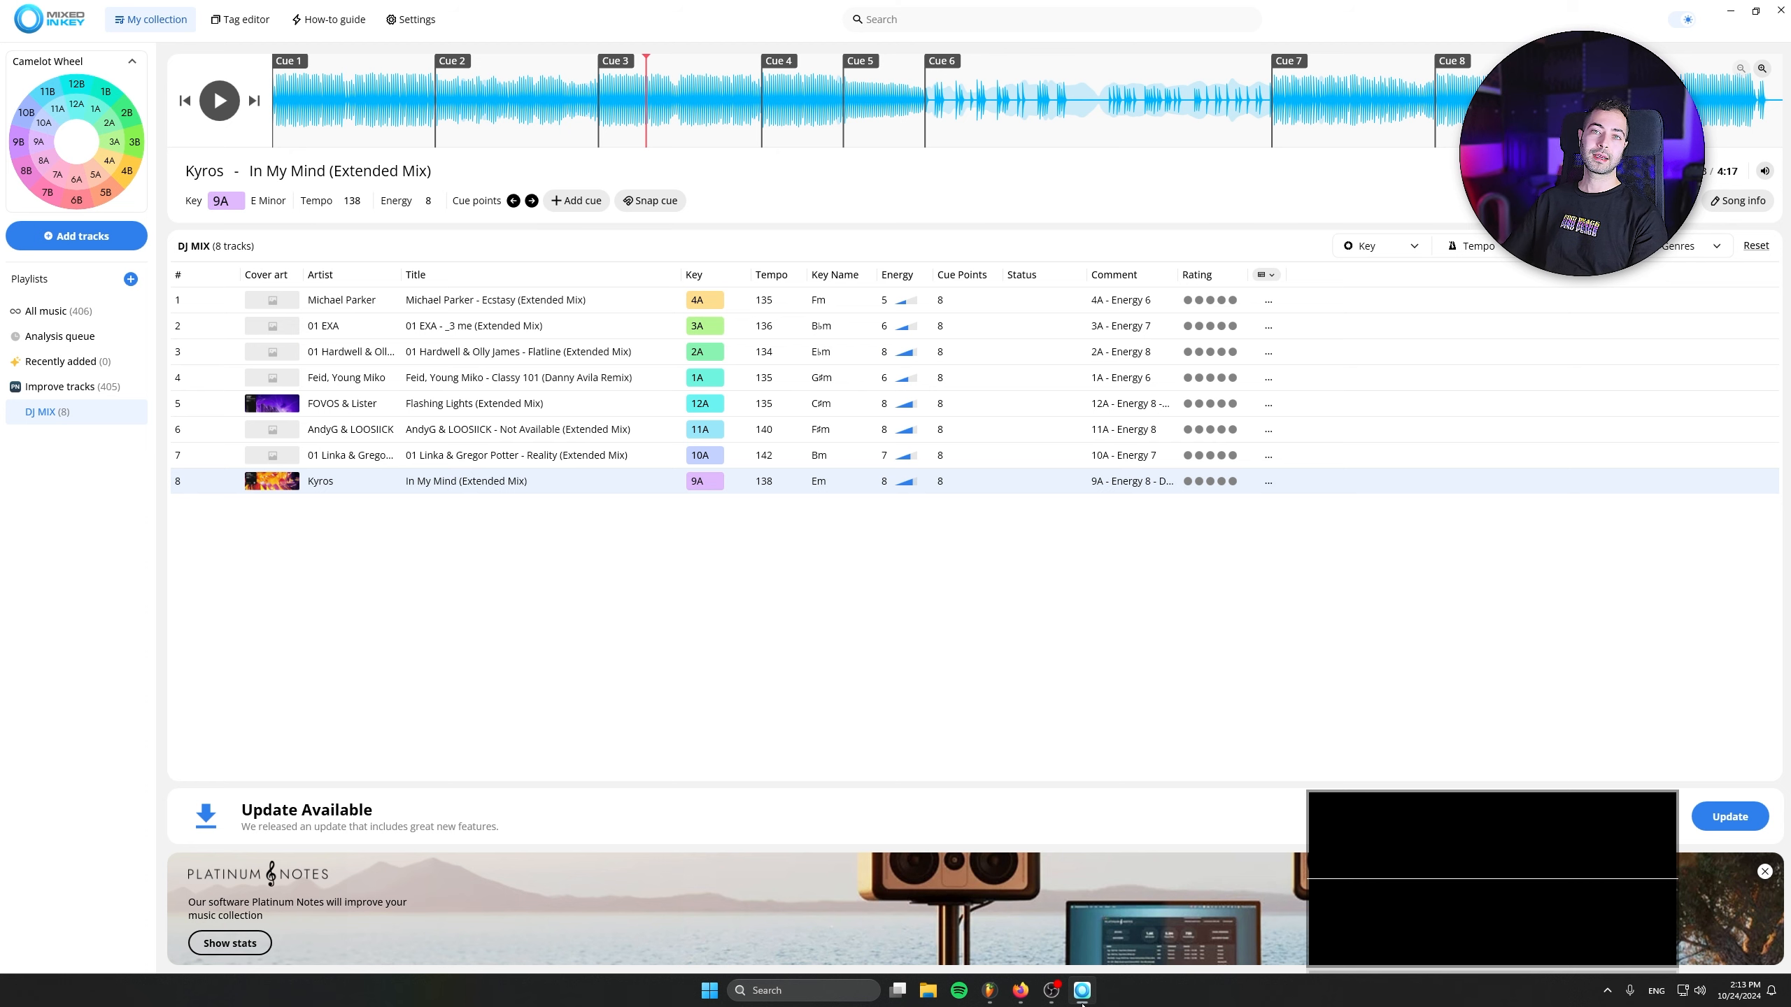
left_click(328, 19)
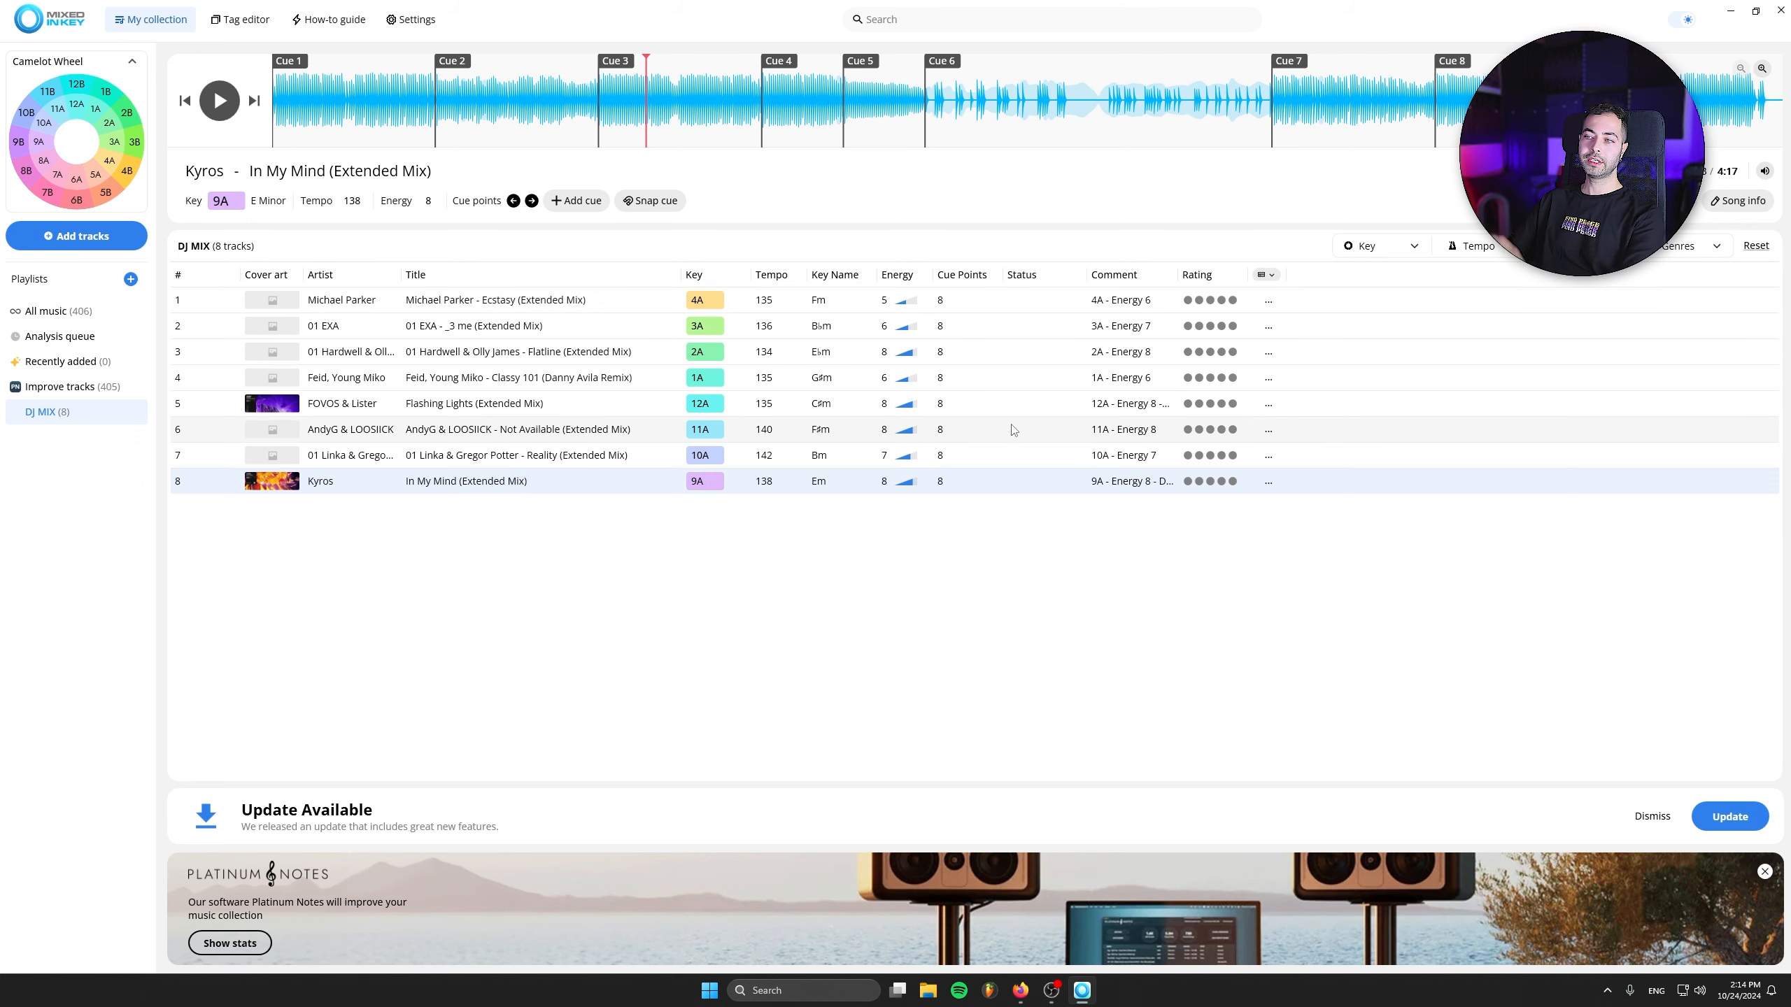
- Switch to Traktor, examine the Analyze (Async) options for all tracks in the RAVE playlist, and close them without analyzing
double_click(921, 8)
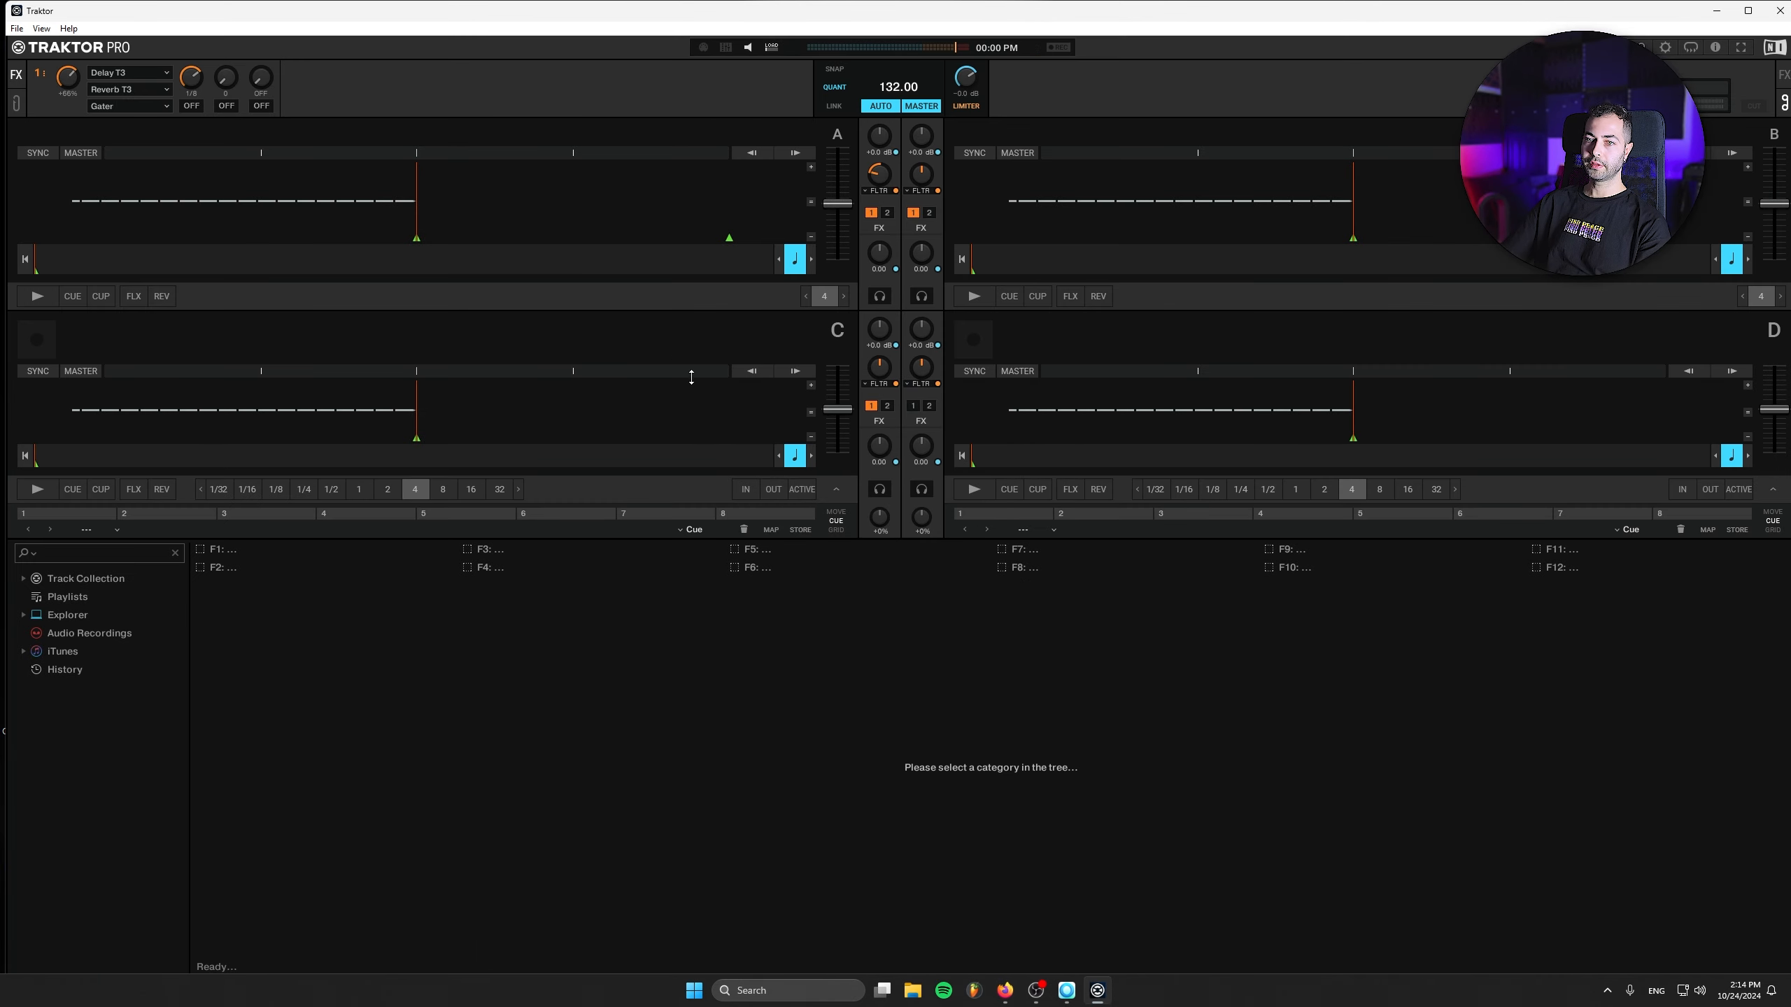
left_click(431, 613)
key("ctrl+a")
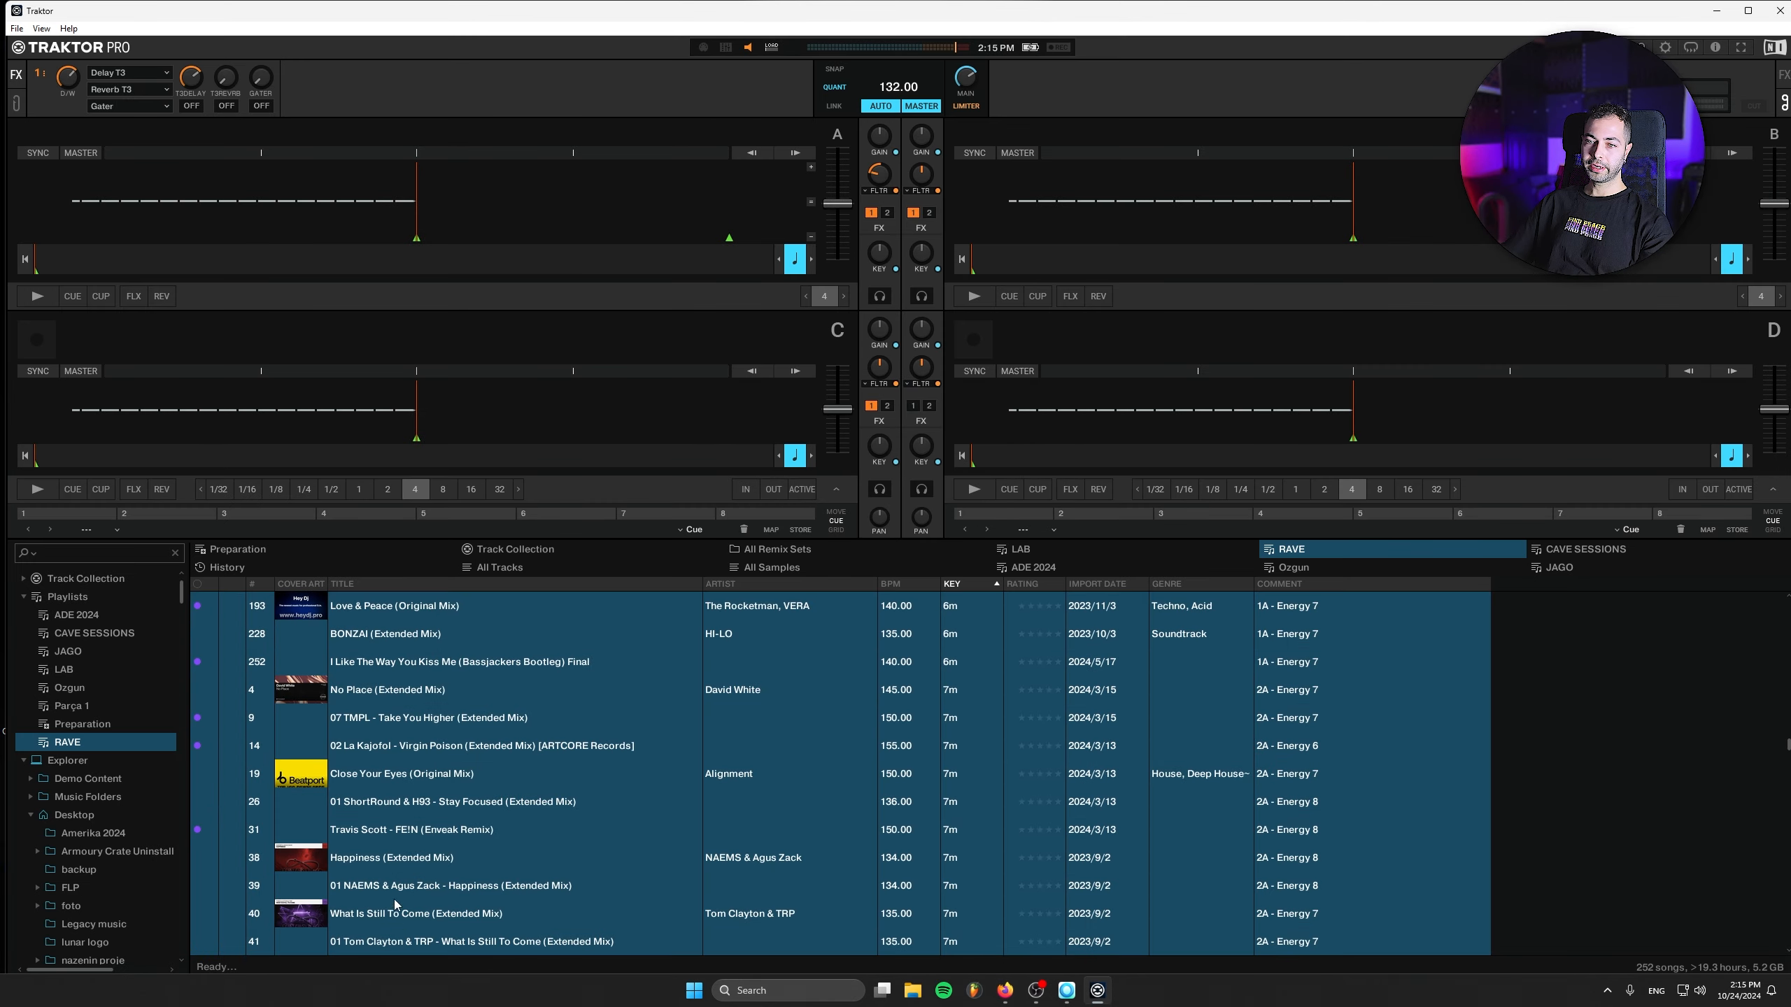
right_click(418, 606)
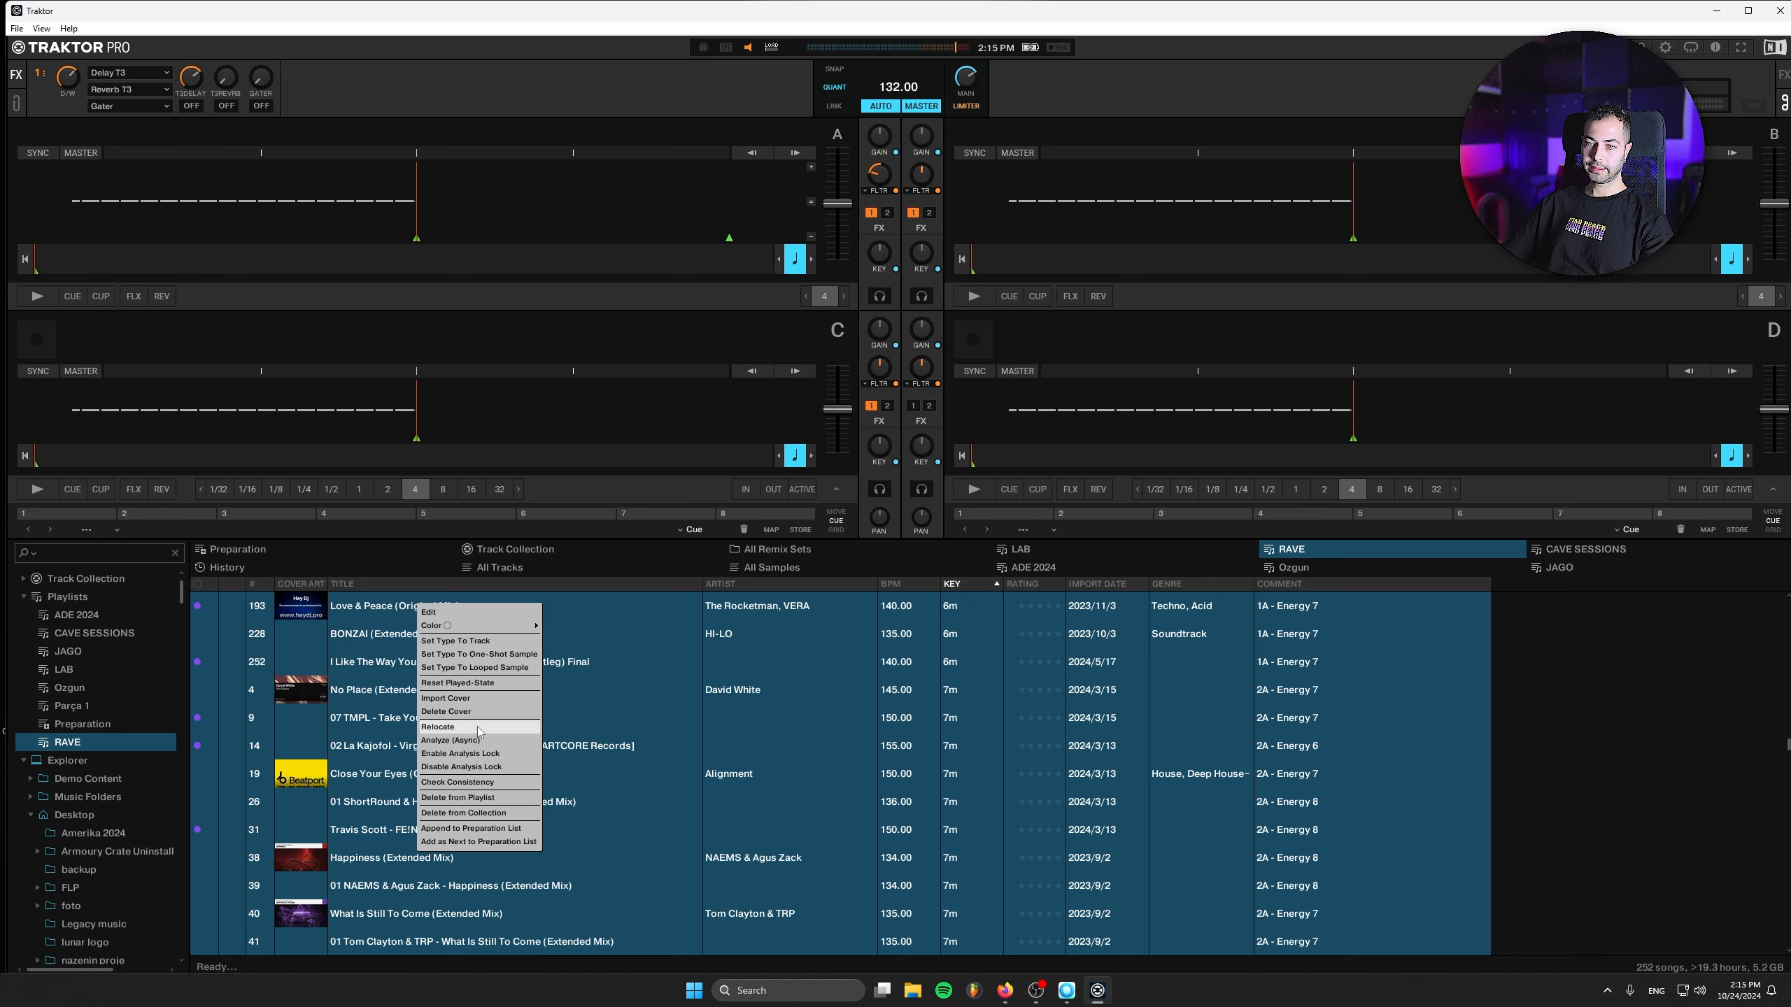
left_click(465, 740)
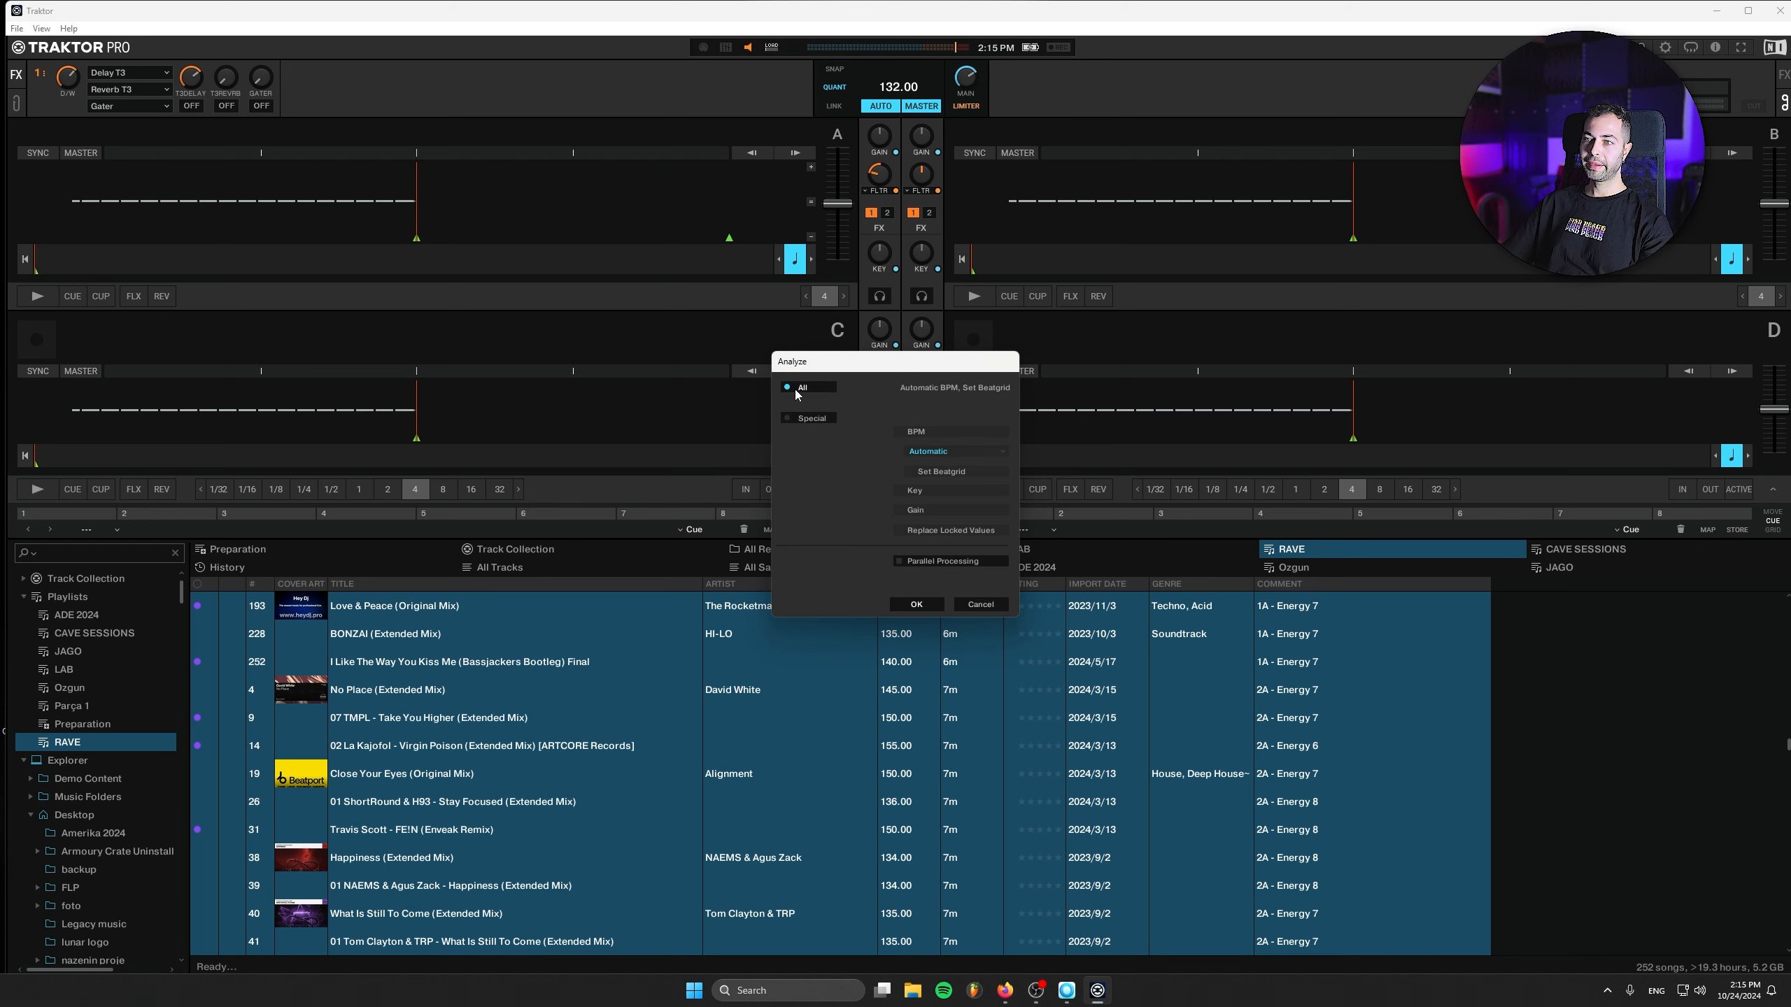
left_click(978, 605)
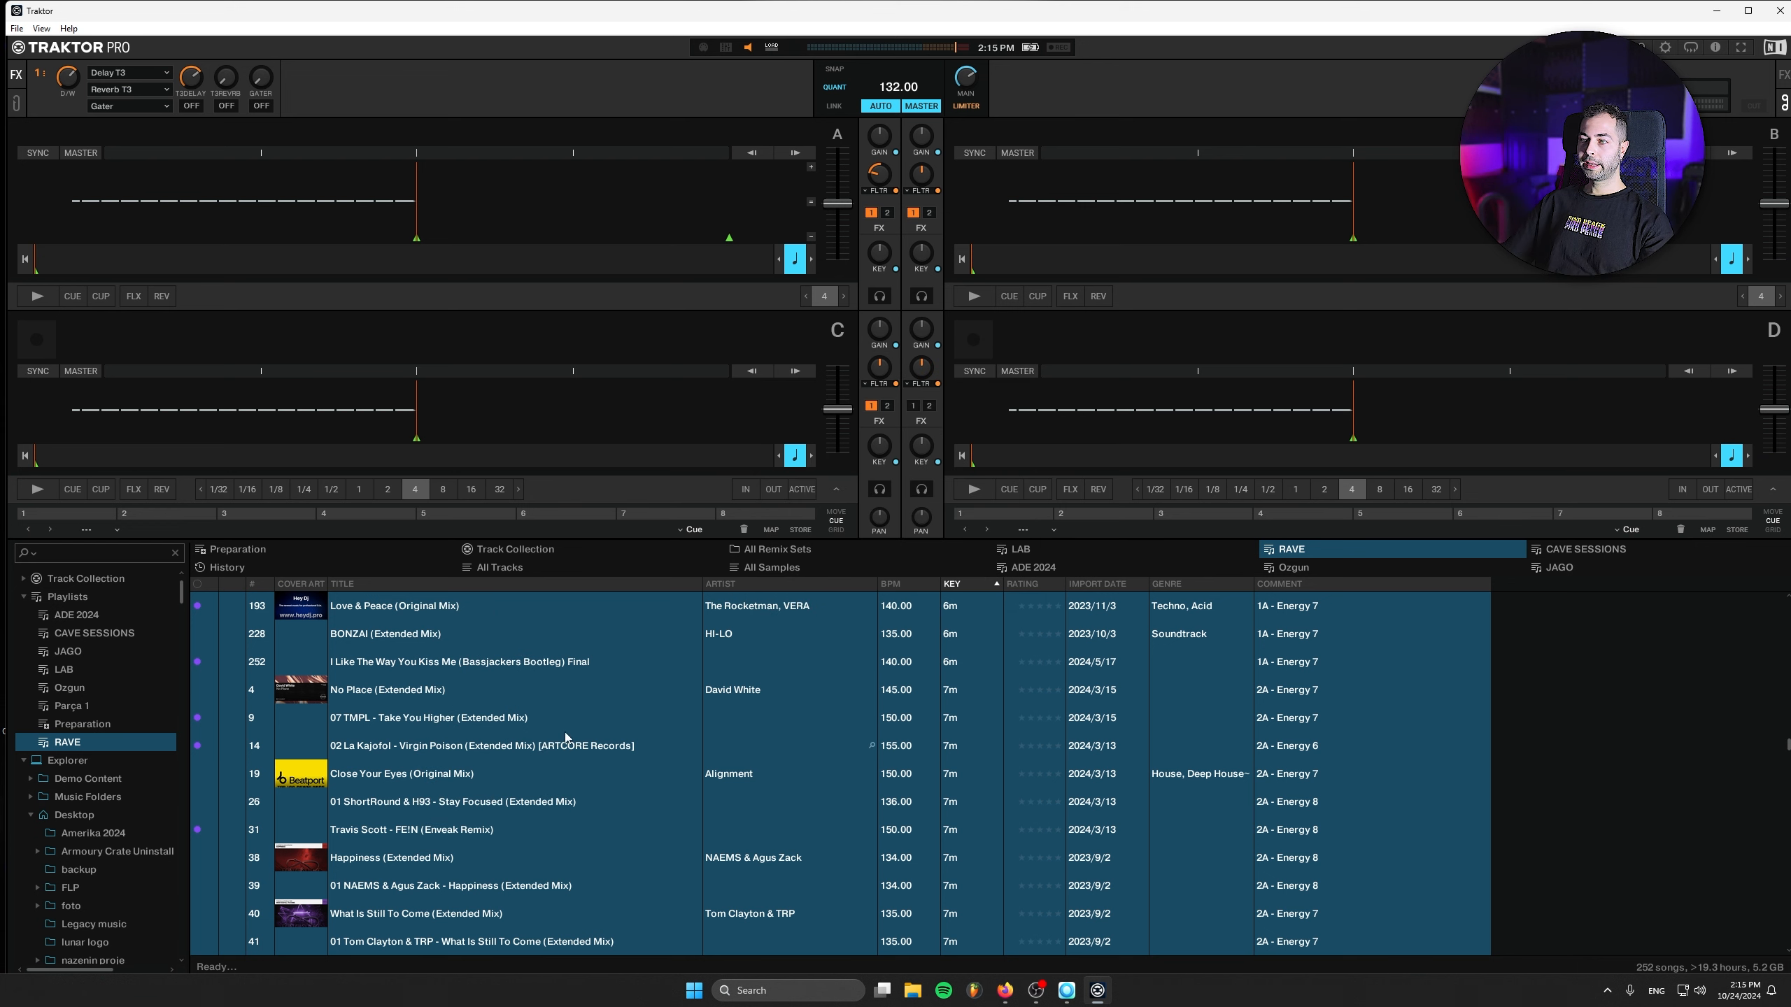
- Compare the key and energy comments in Mixed In Key's DJ MIX playlist with those in Traktor's RAVE playlist
left_click(1066, 990)
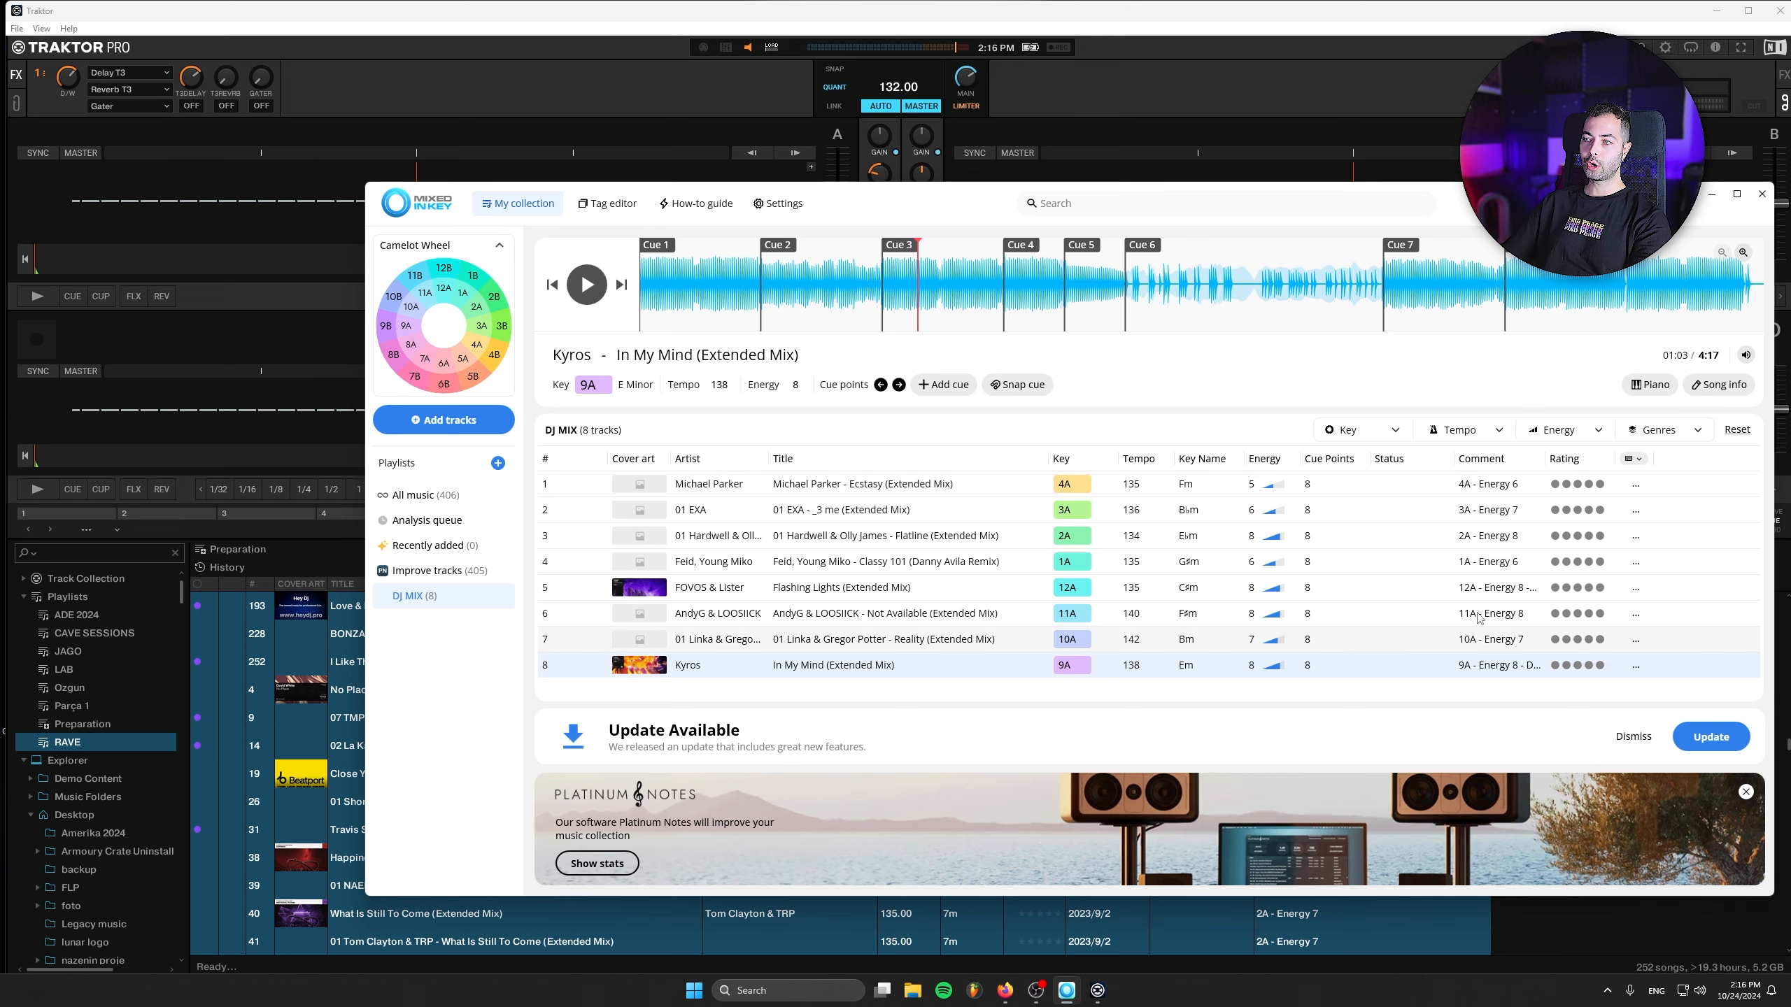
left_click(1230, 46)
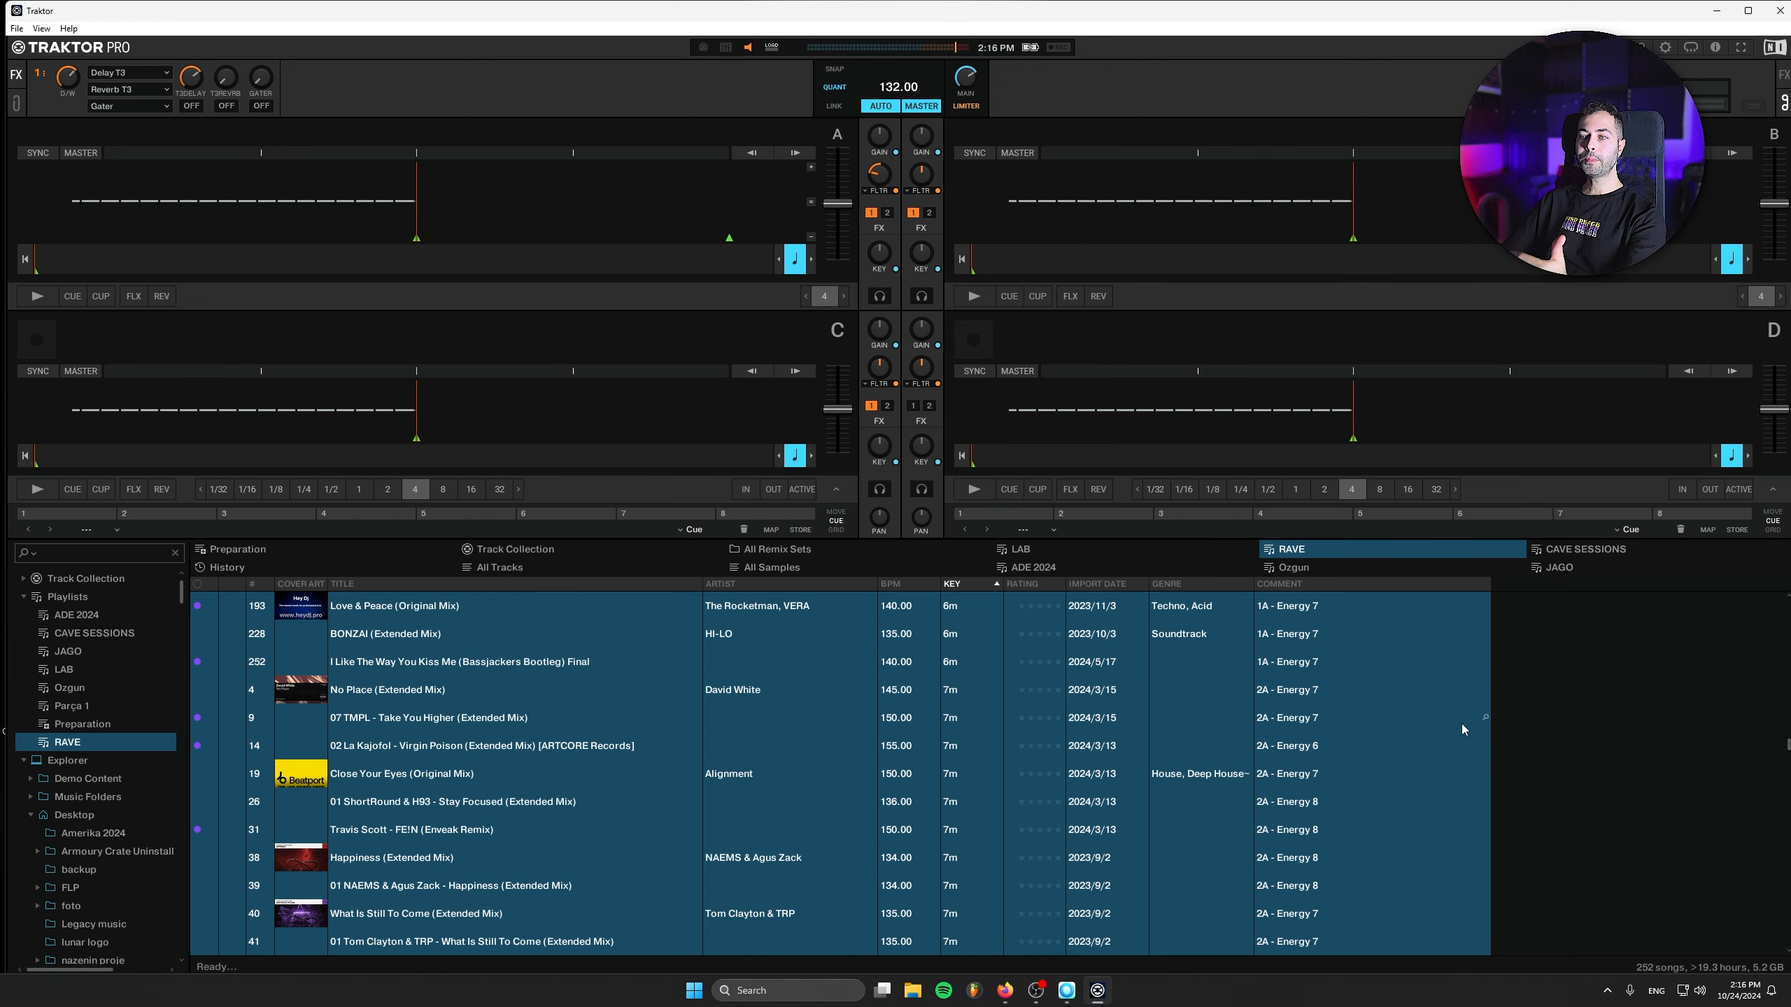
left_click(1291, 611)
left_click(1319, 635)
key("Down")
key("Down")
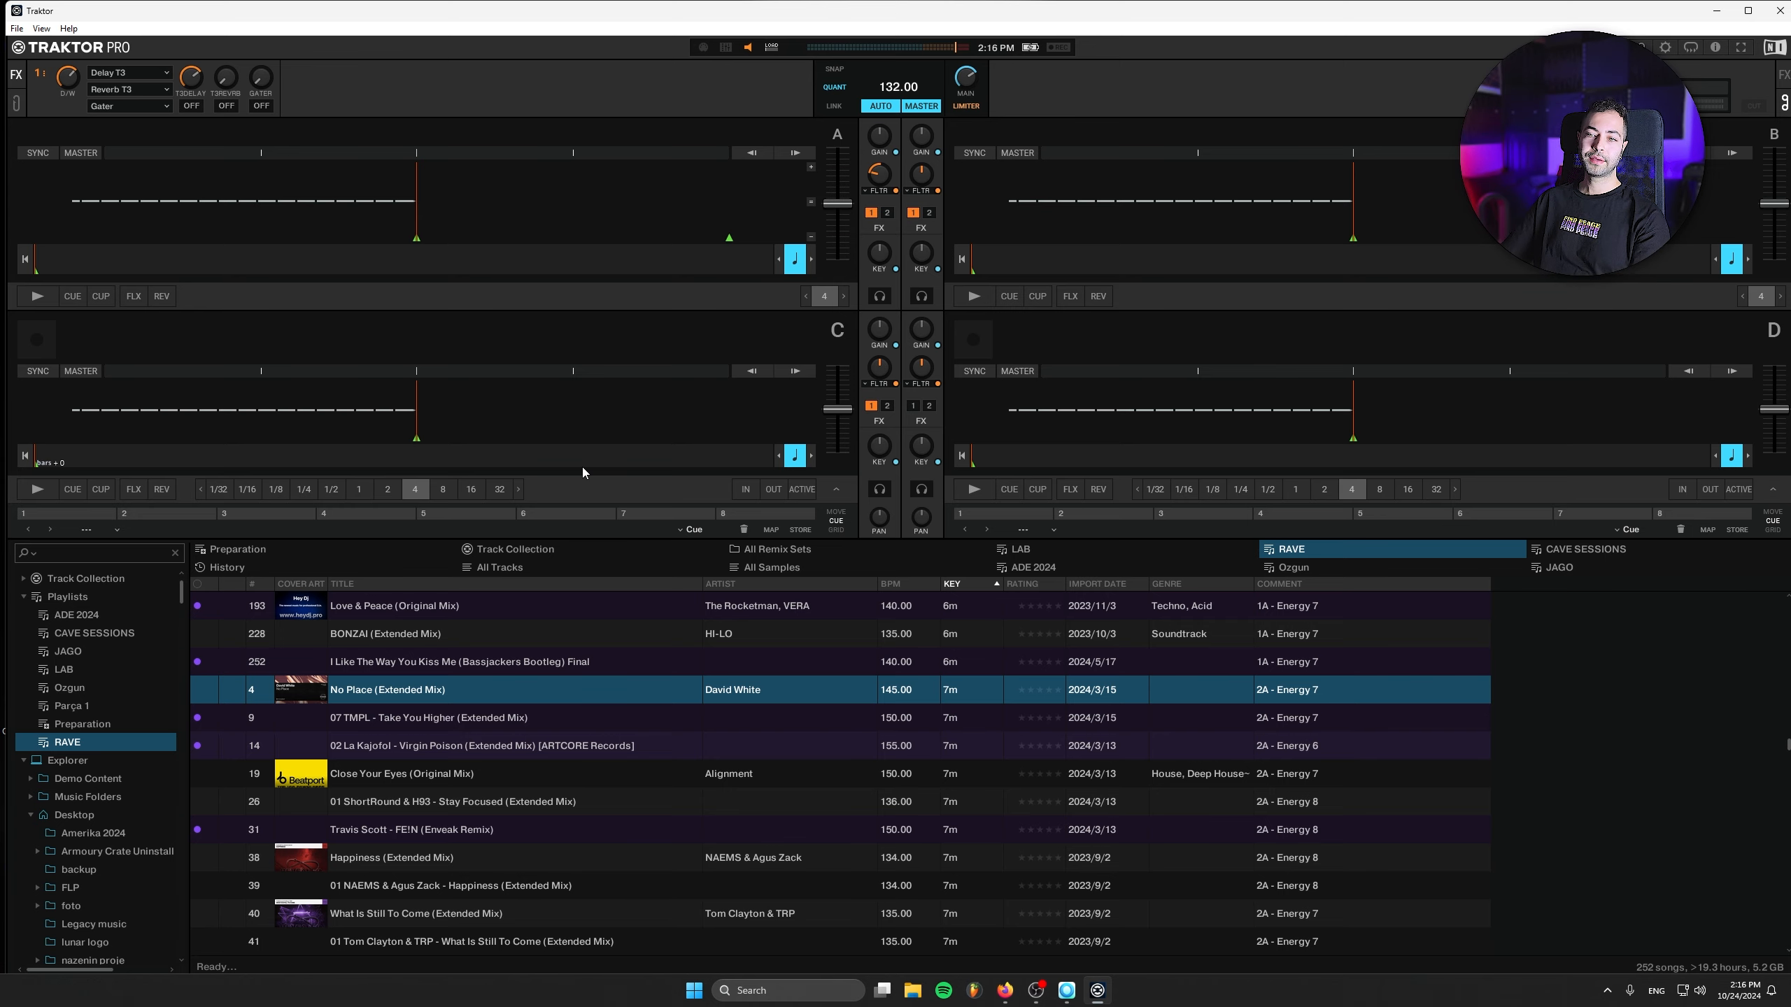
- Return to Mixed In Key and look through the how-to guides offered for other DJ software
left_click(1066, 990)
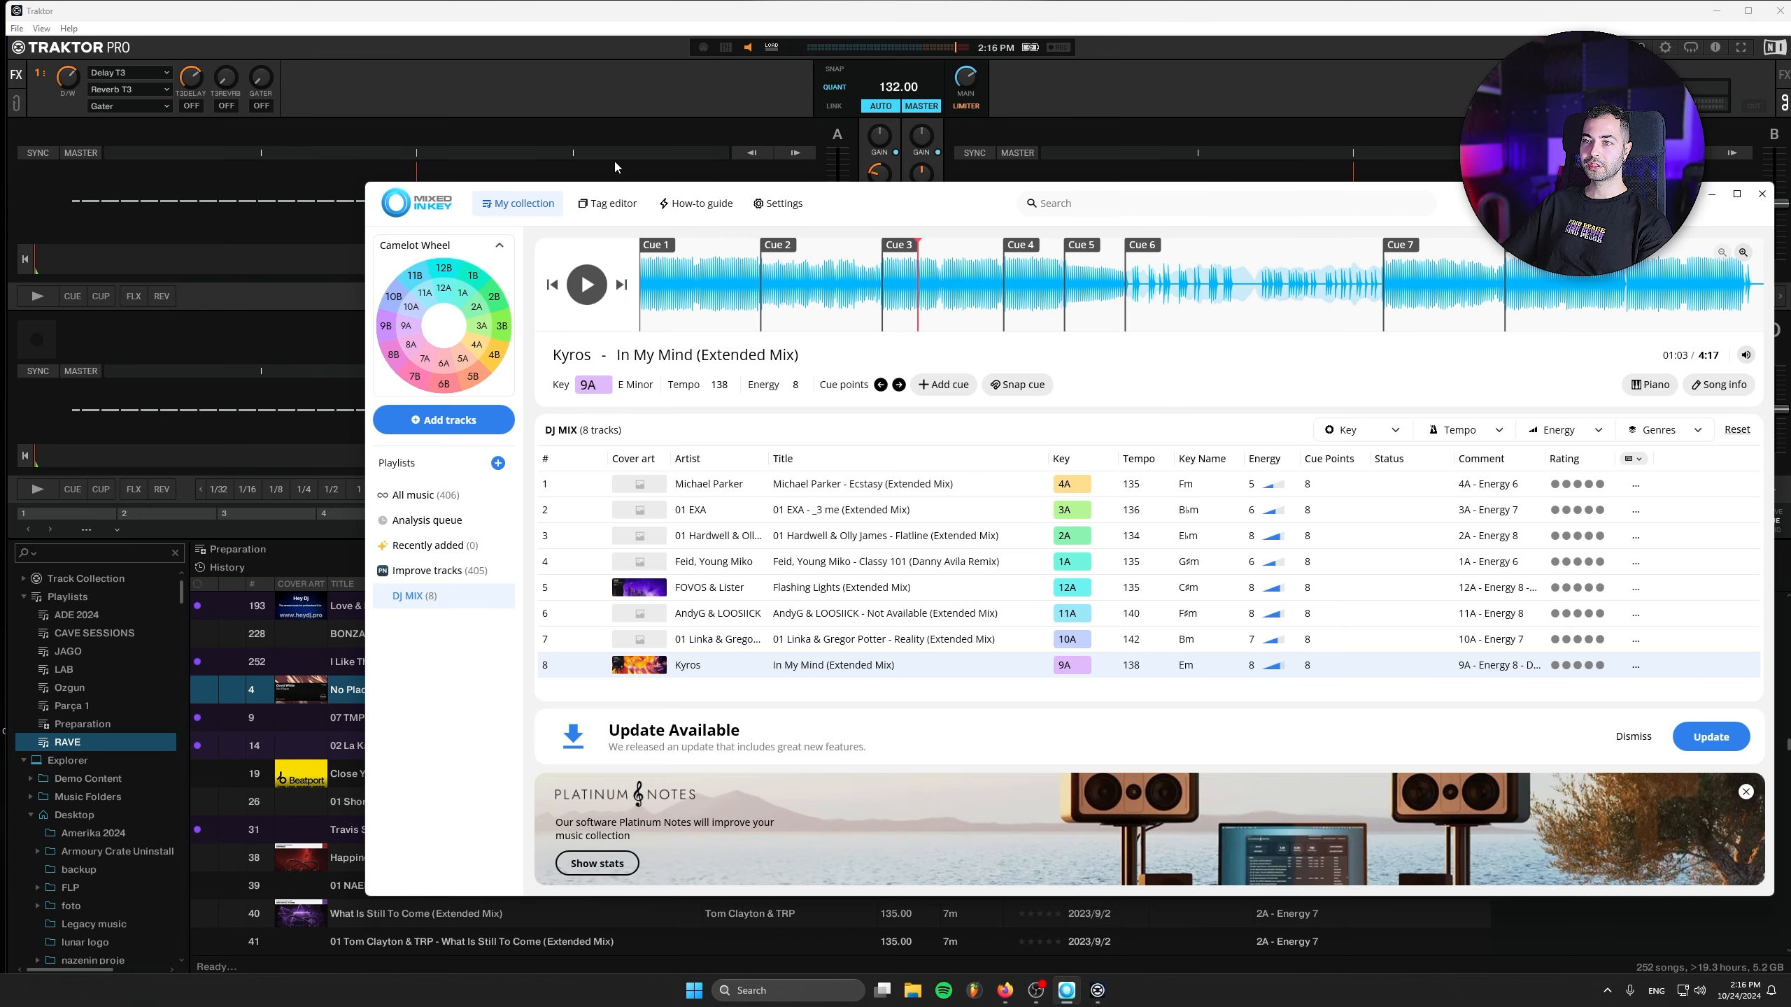
left_click(330, 21)
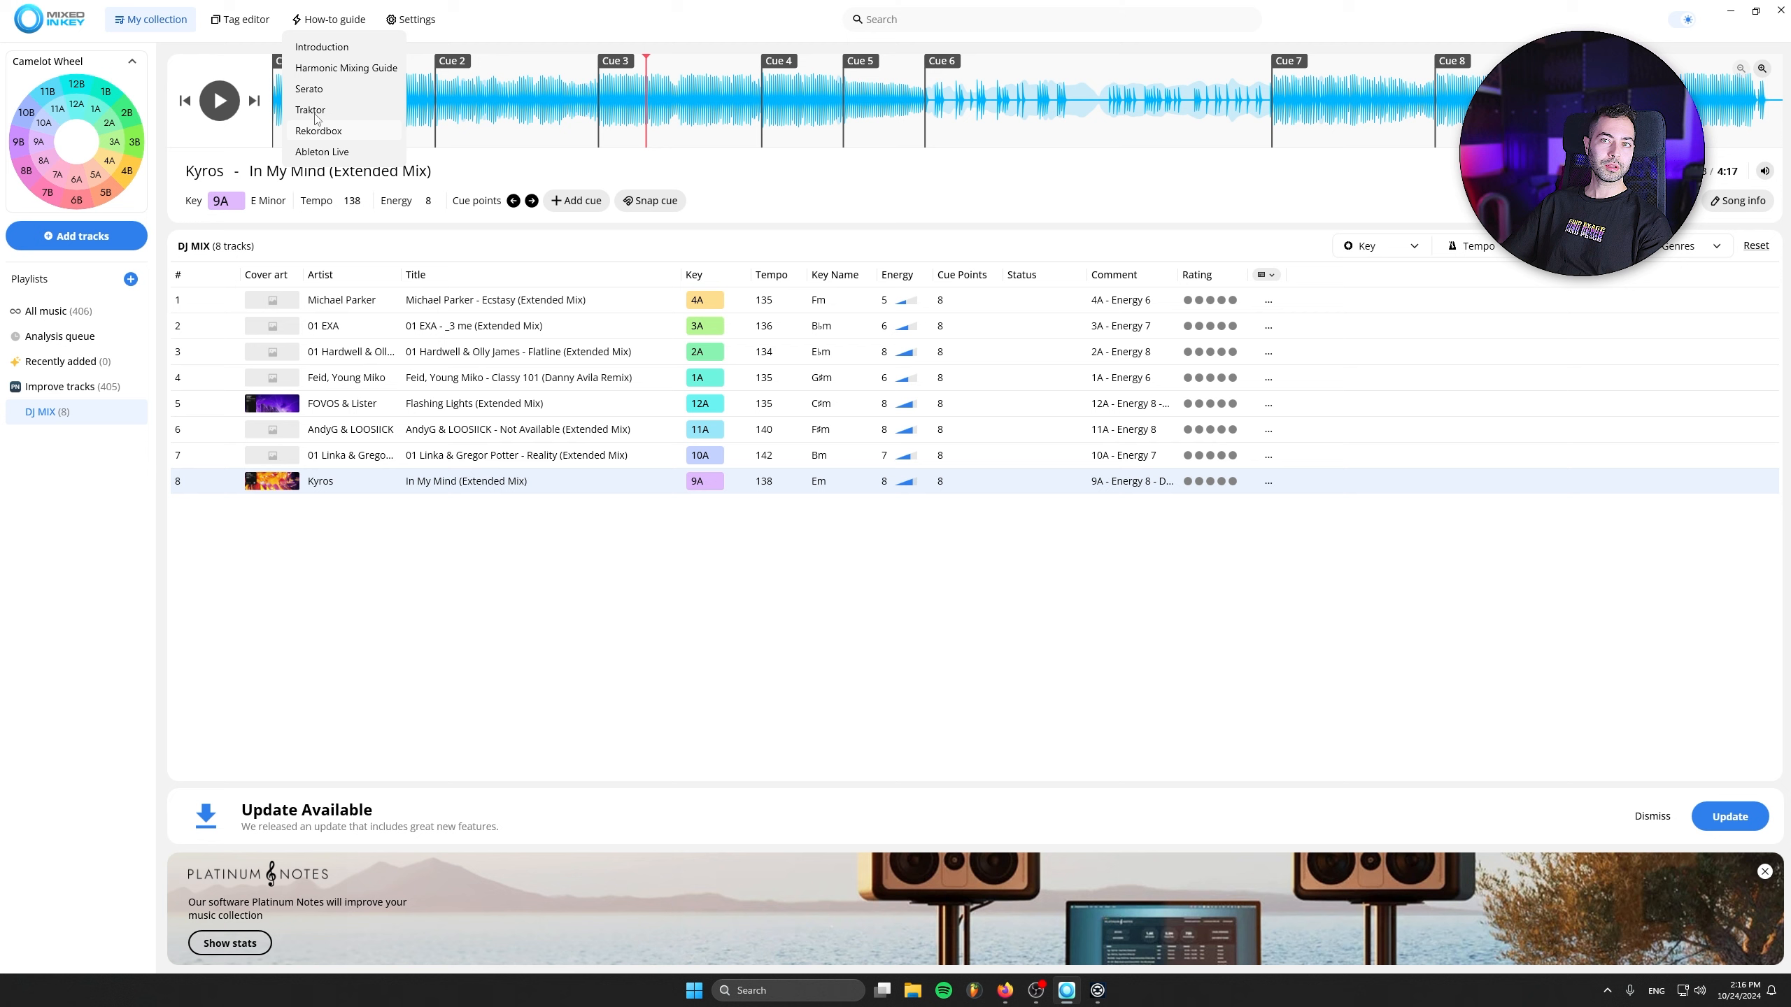
left_click(873, 638)
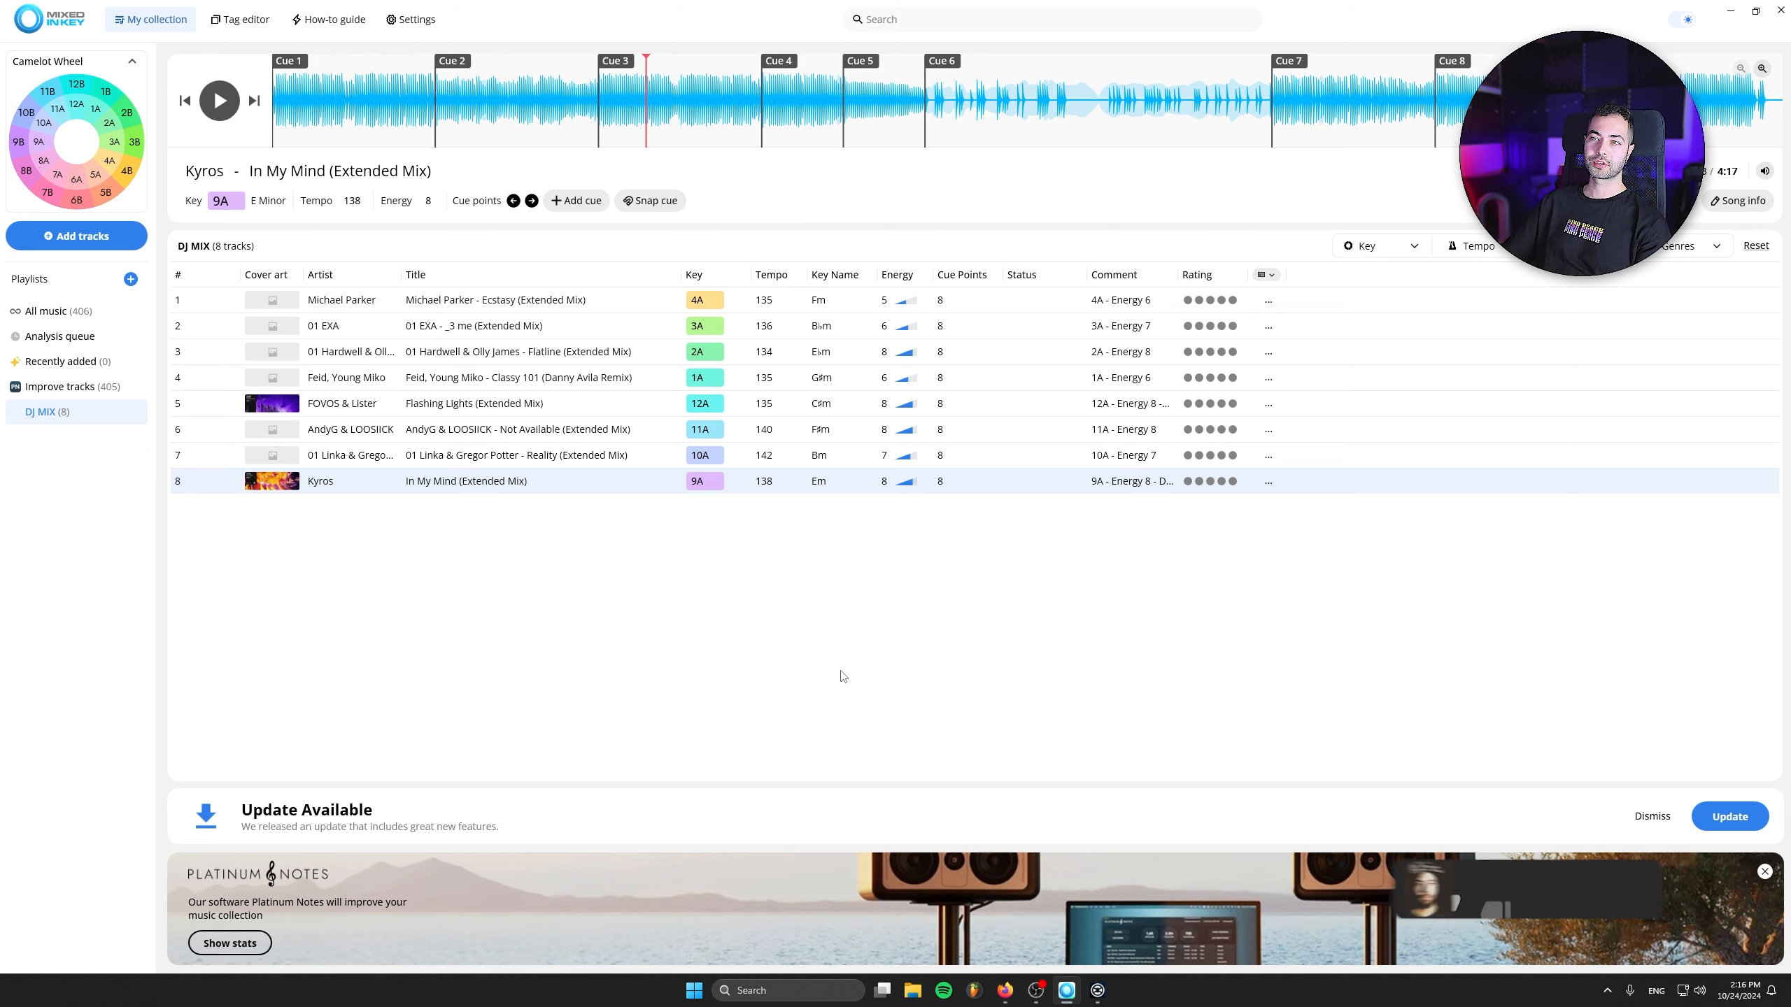